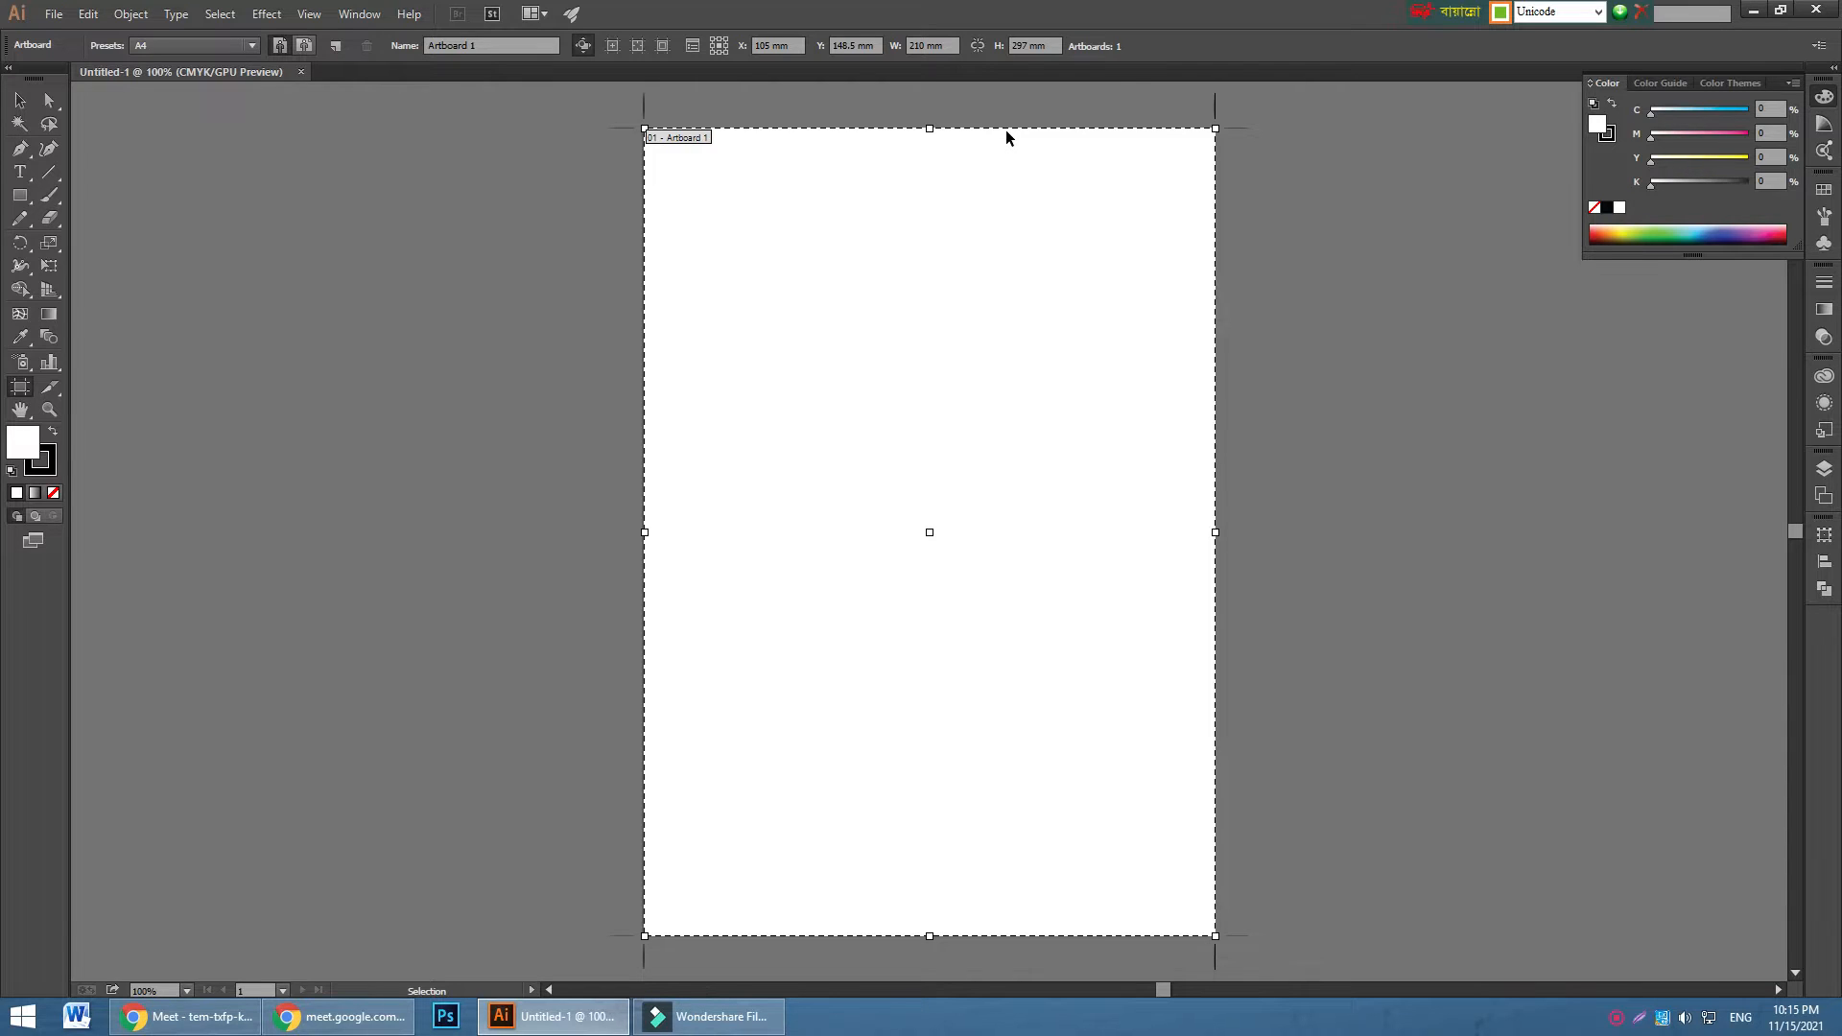
- Show the rulers and switch the ruler units to inches
key("ctrl+r")
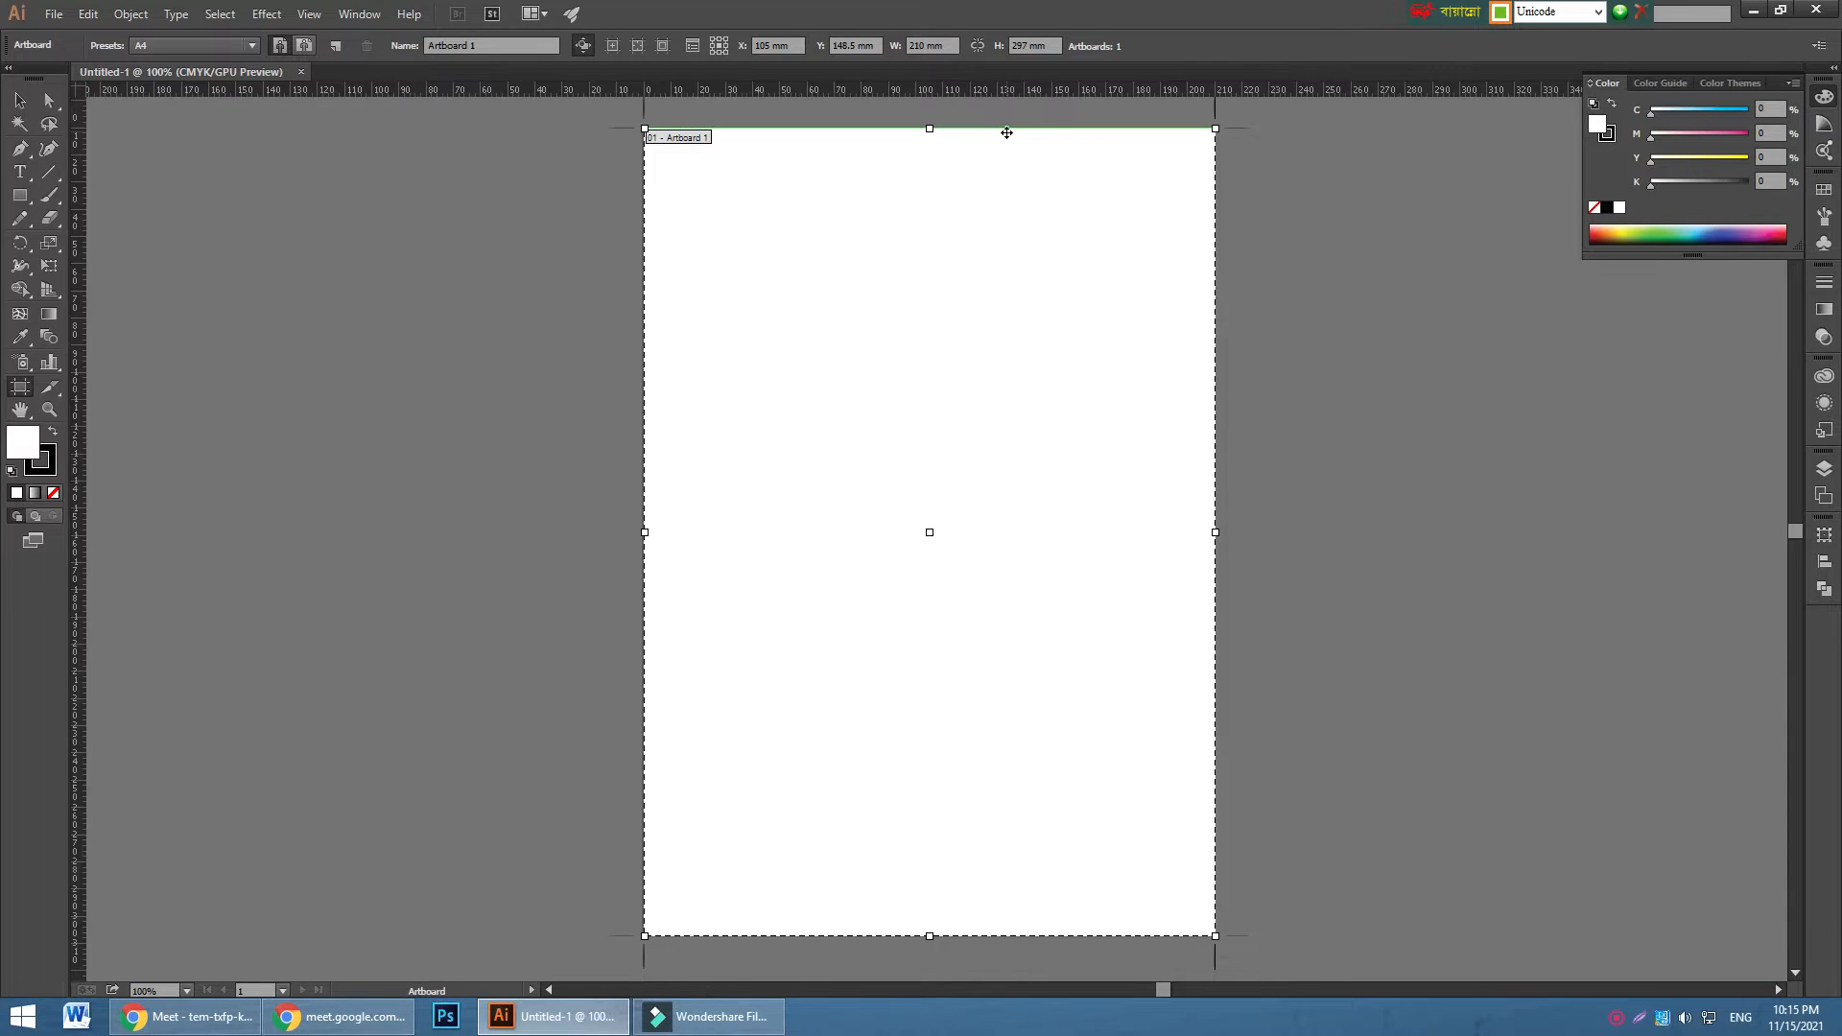
right_click(882, 91)
left_click(944, 136)
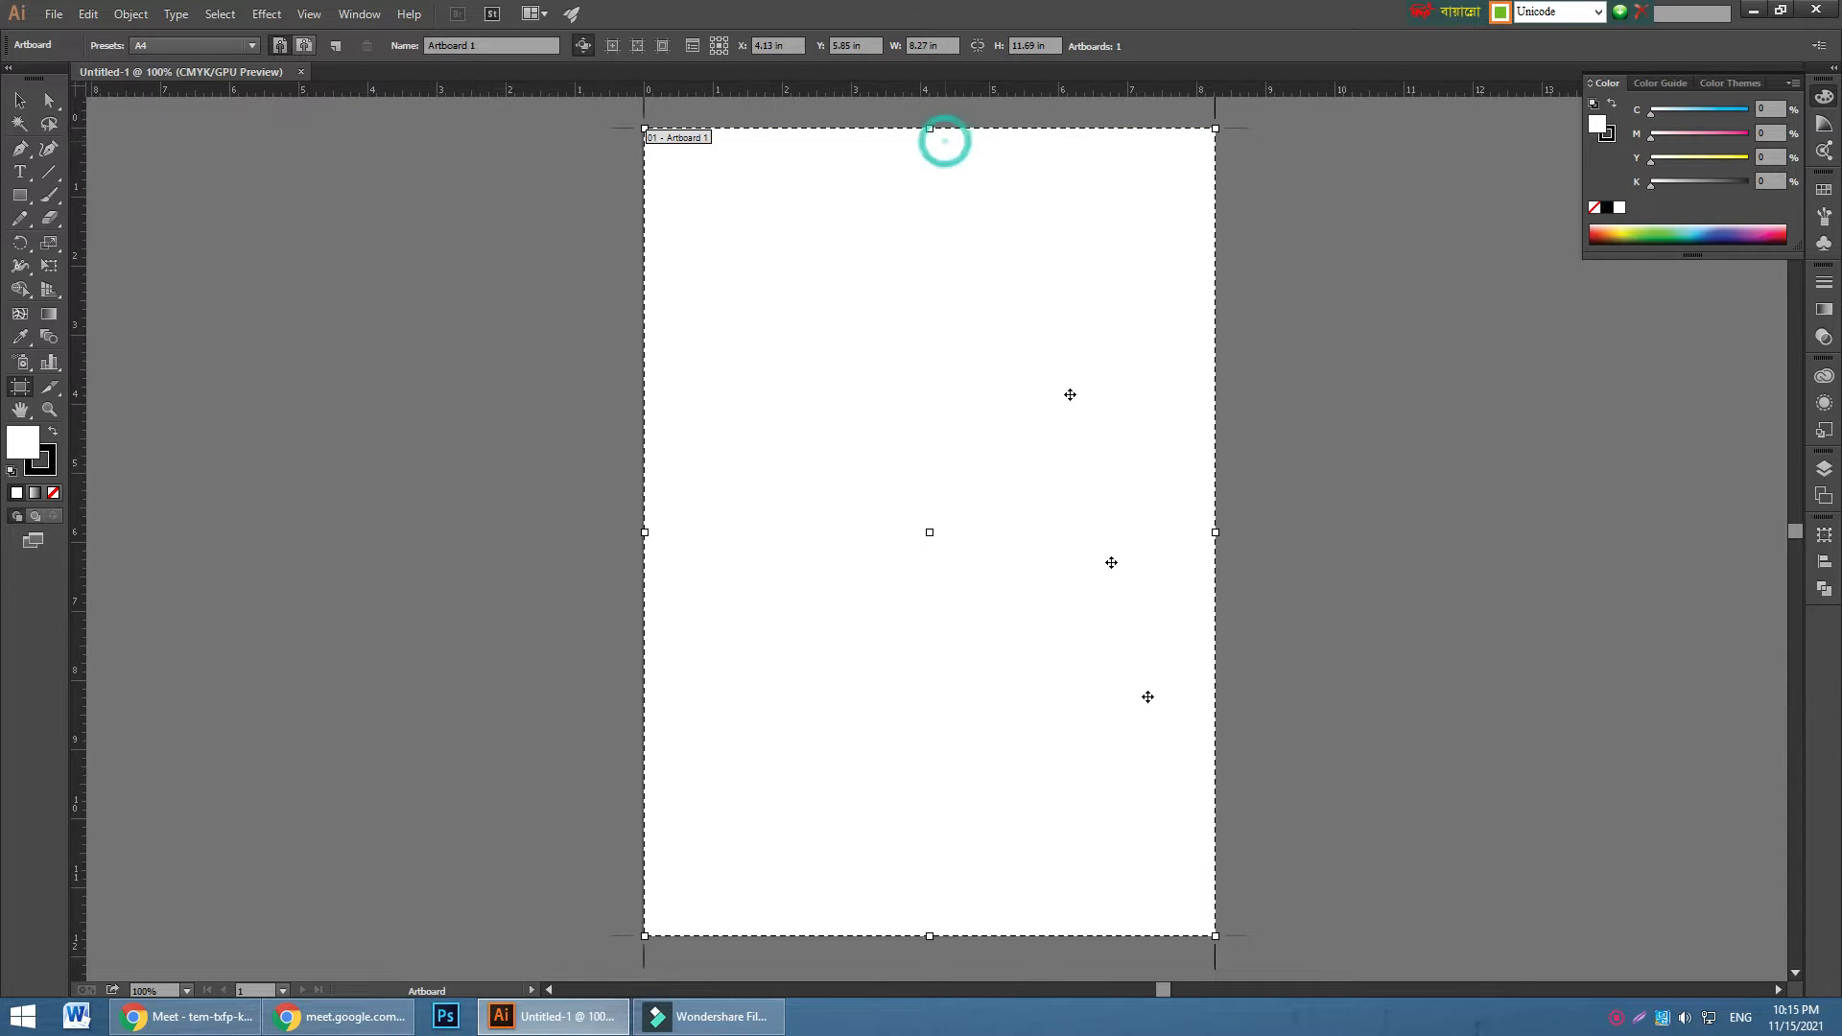
- Resize the artboard to 17 in wide and 22 in high, and leave artboard editing
scroll(982, 357, "up", 2)
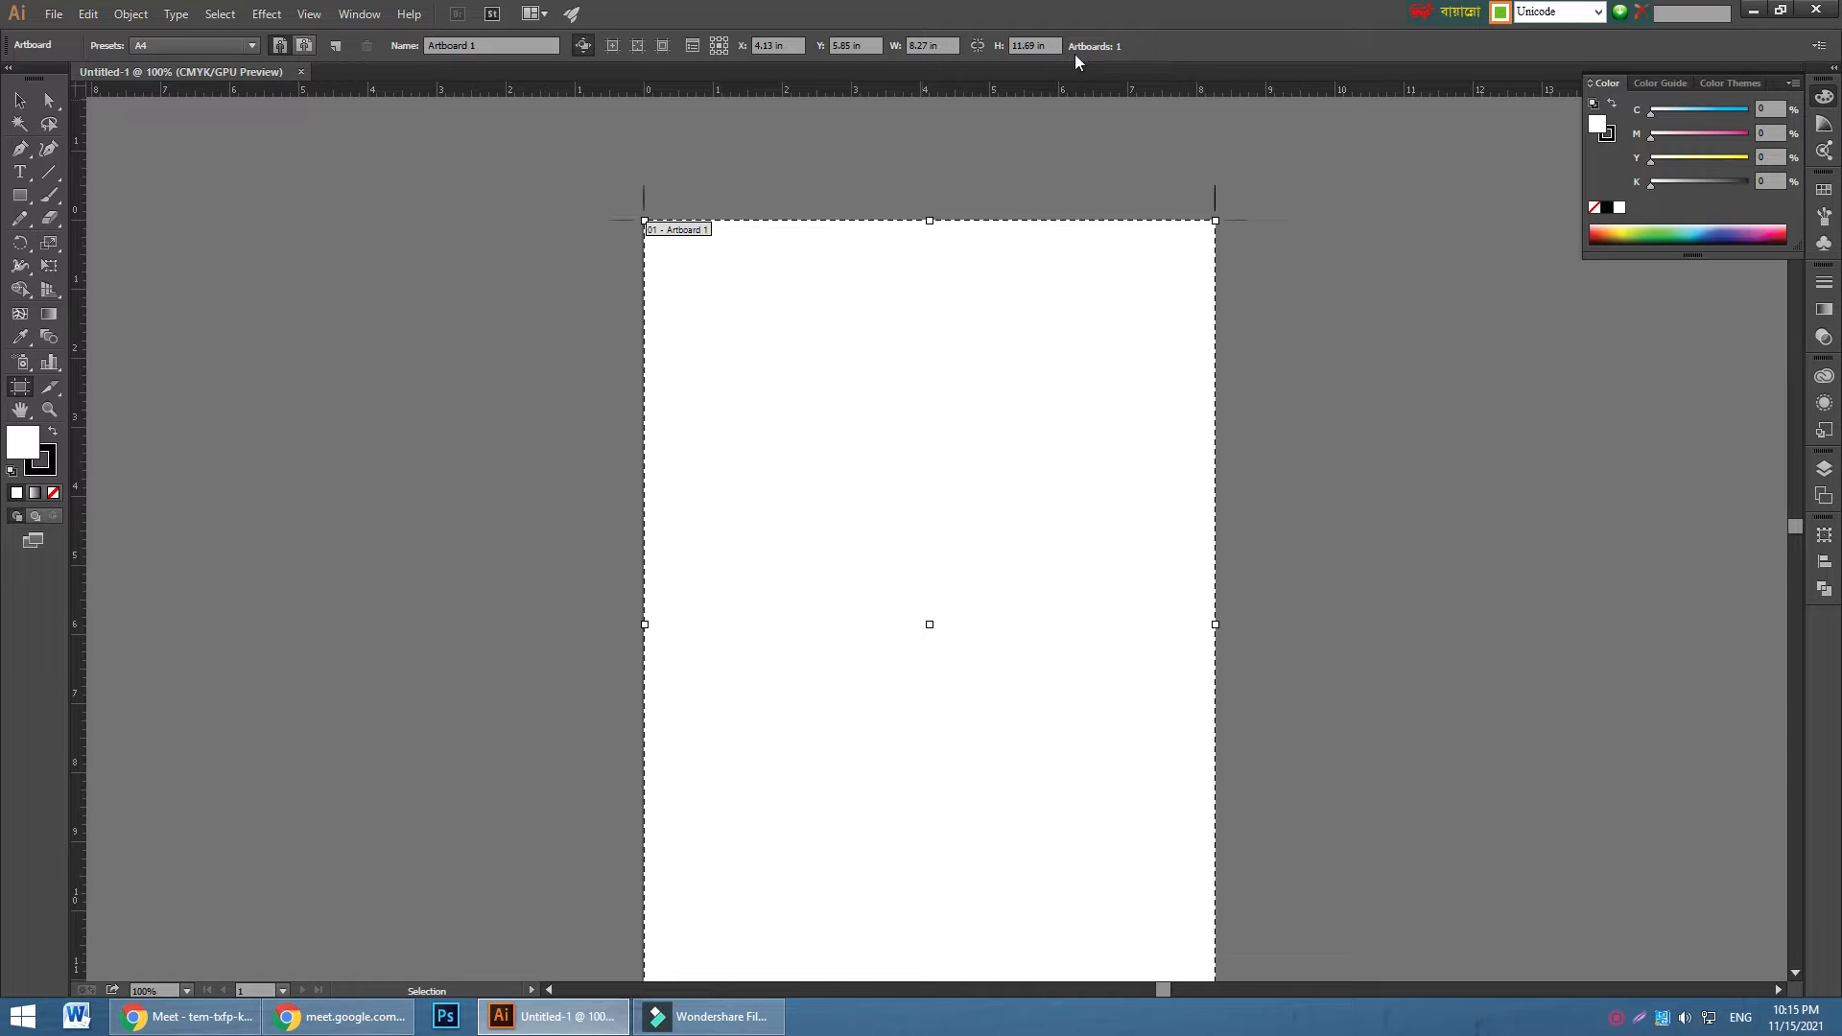
left_click(950, 45)
type("17")
left_click(1046, 45)
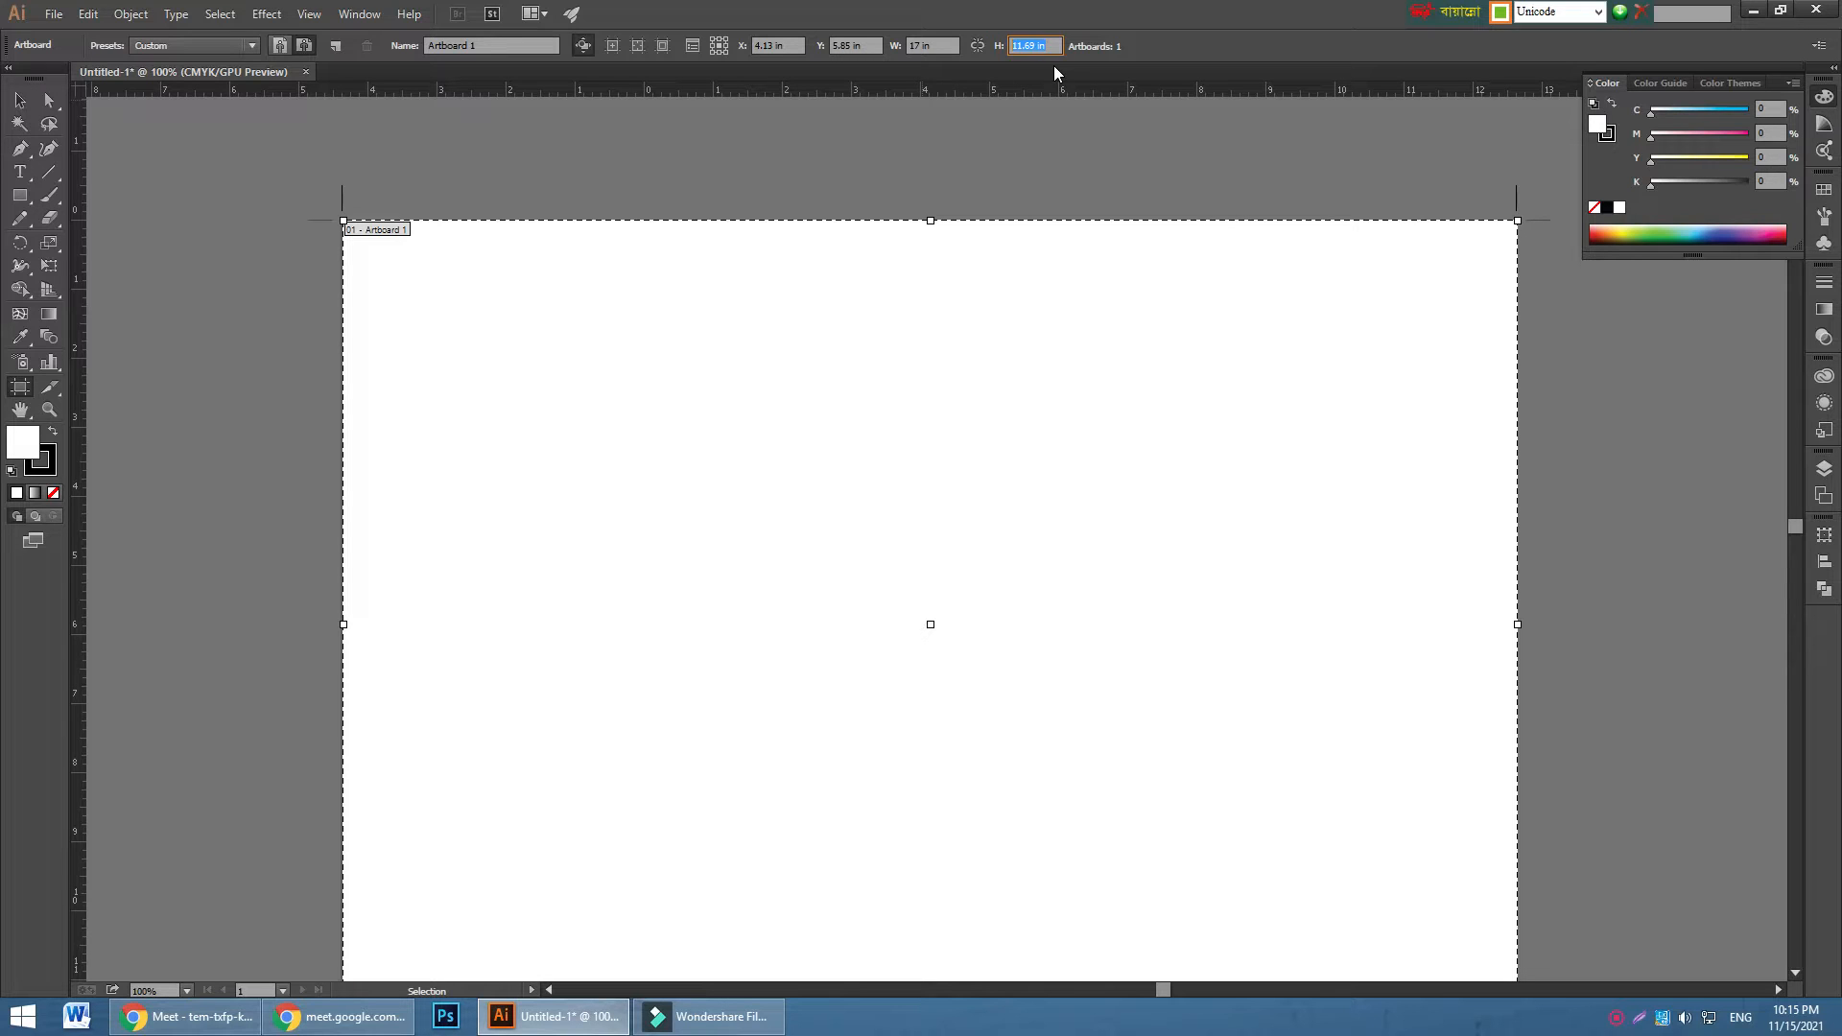
key("Return")
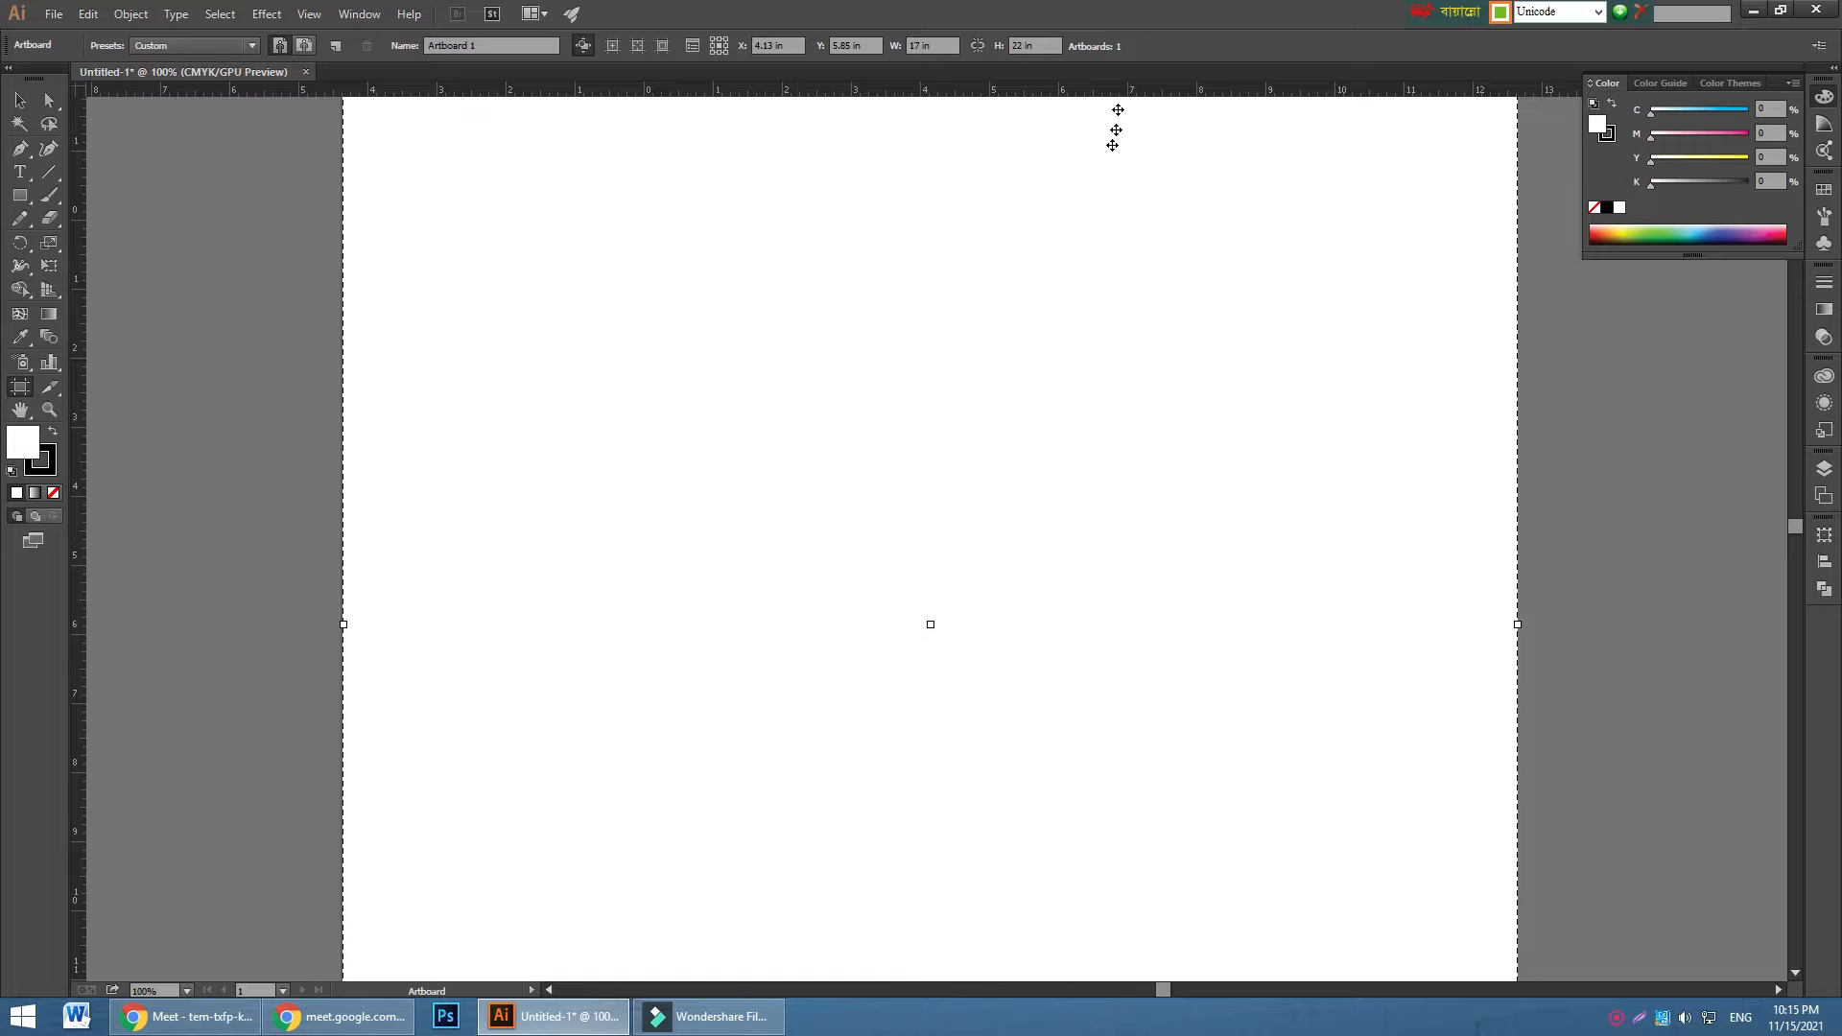
scroll(977, 382, "up", 4)
left_click(19, 100)
left_click(222, 383)
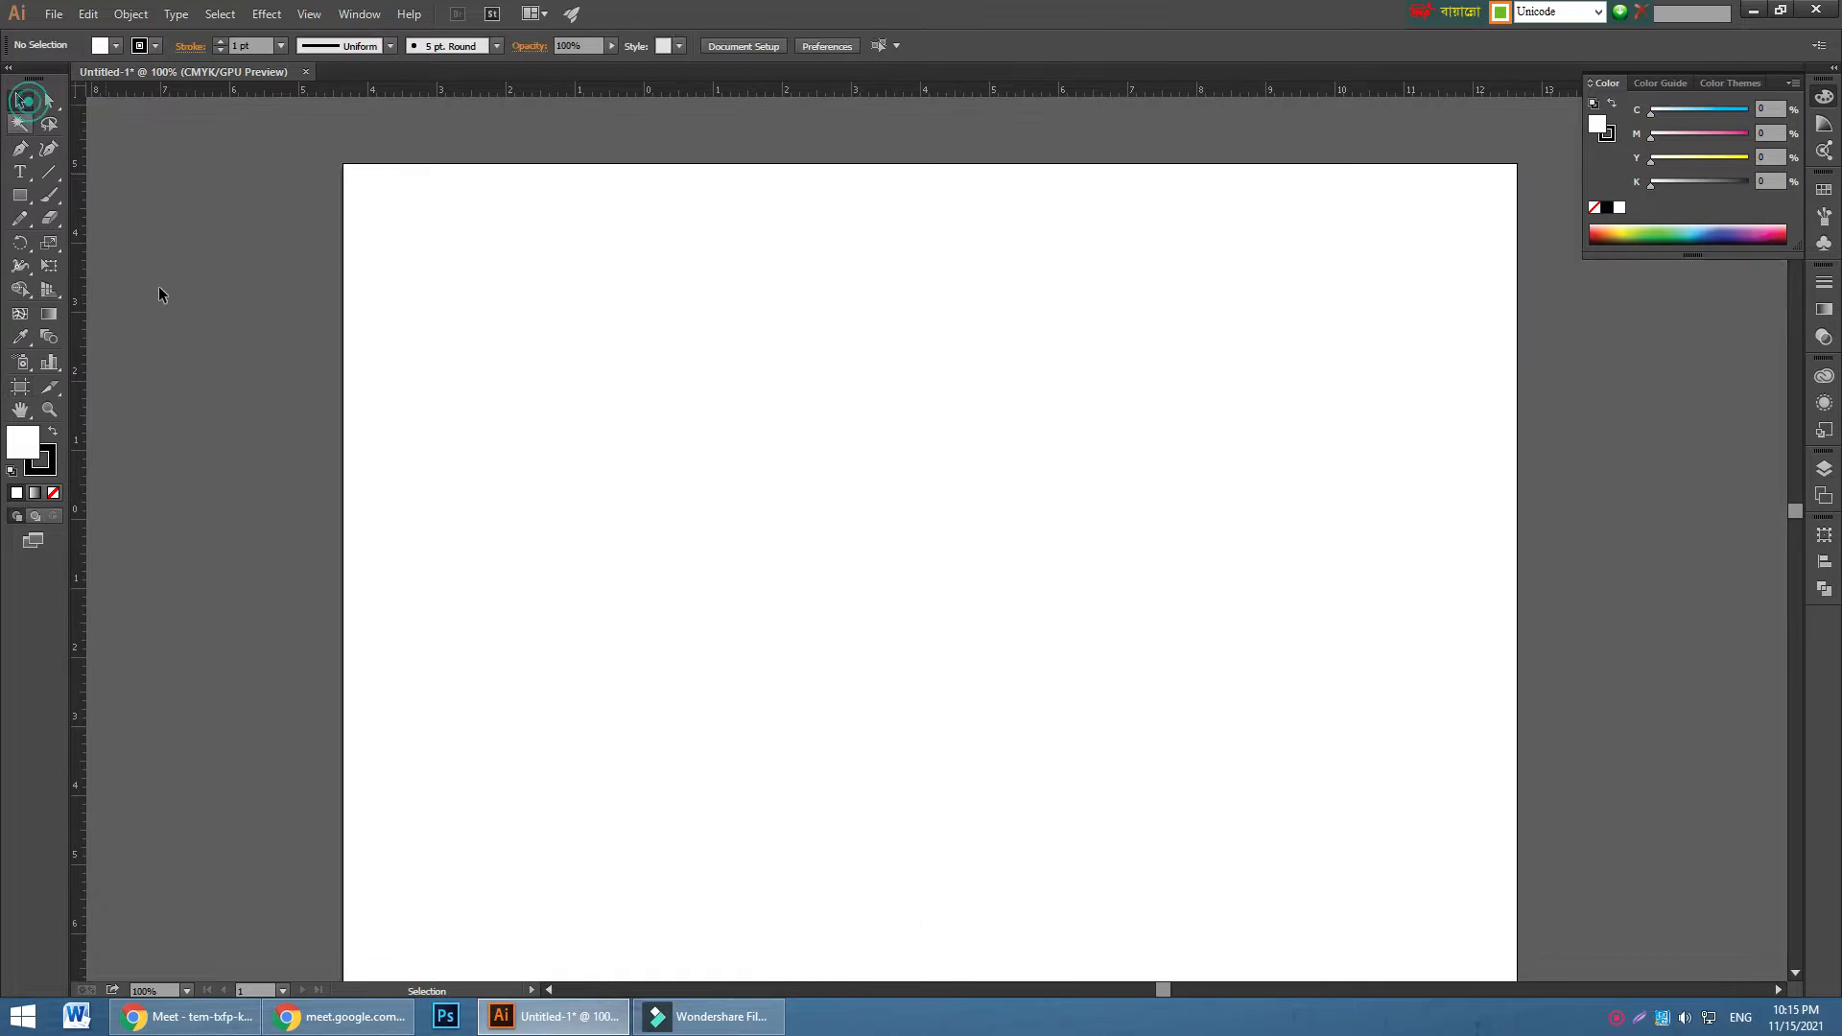
key("ctrl+minus")
key("ctrl+minus")
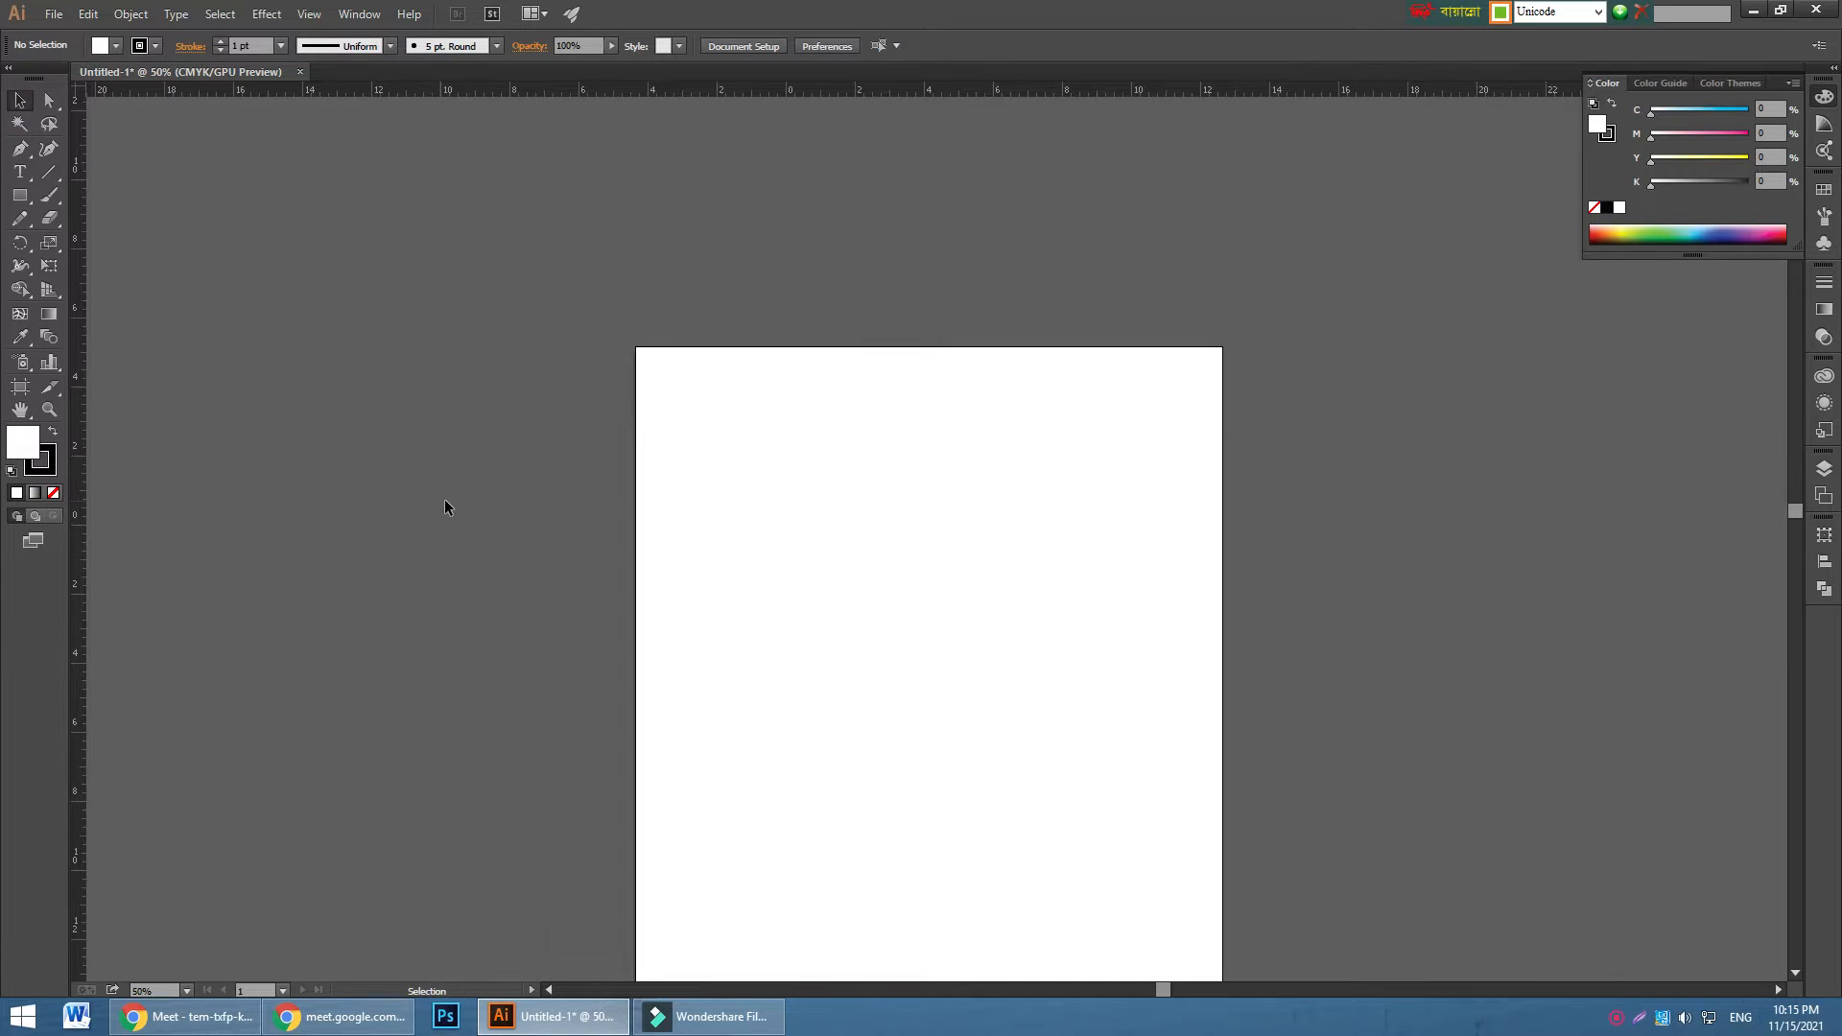
scroll(445, 501, "down", 10)
scroll(445, 501, "up", 3)
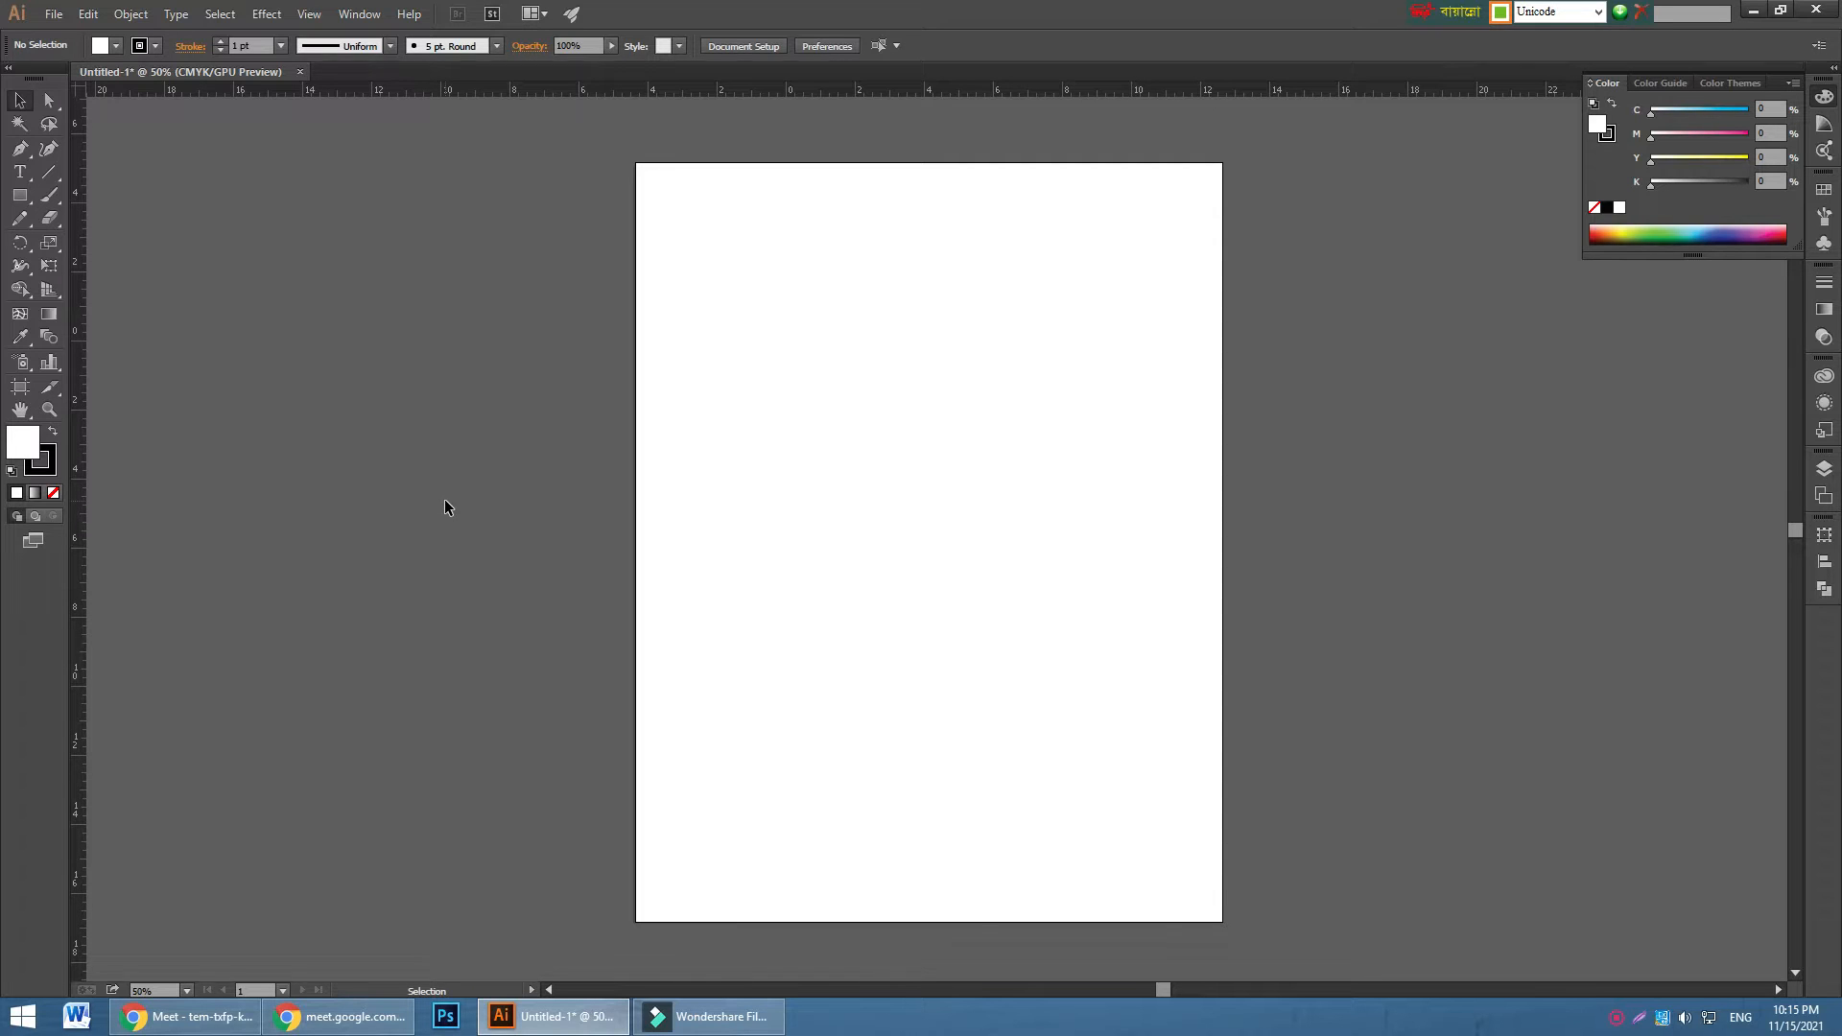
- Switch to Chrome and search Google Images for "calligraphy painting" in a new tab, using English keyboard input
left_click(223, 1024)
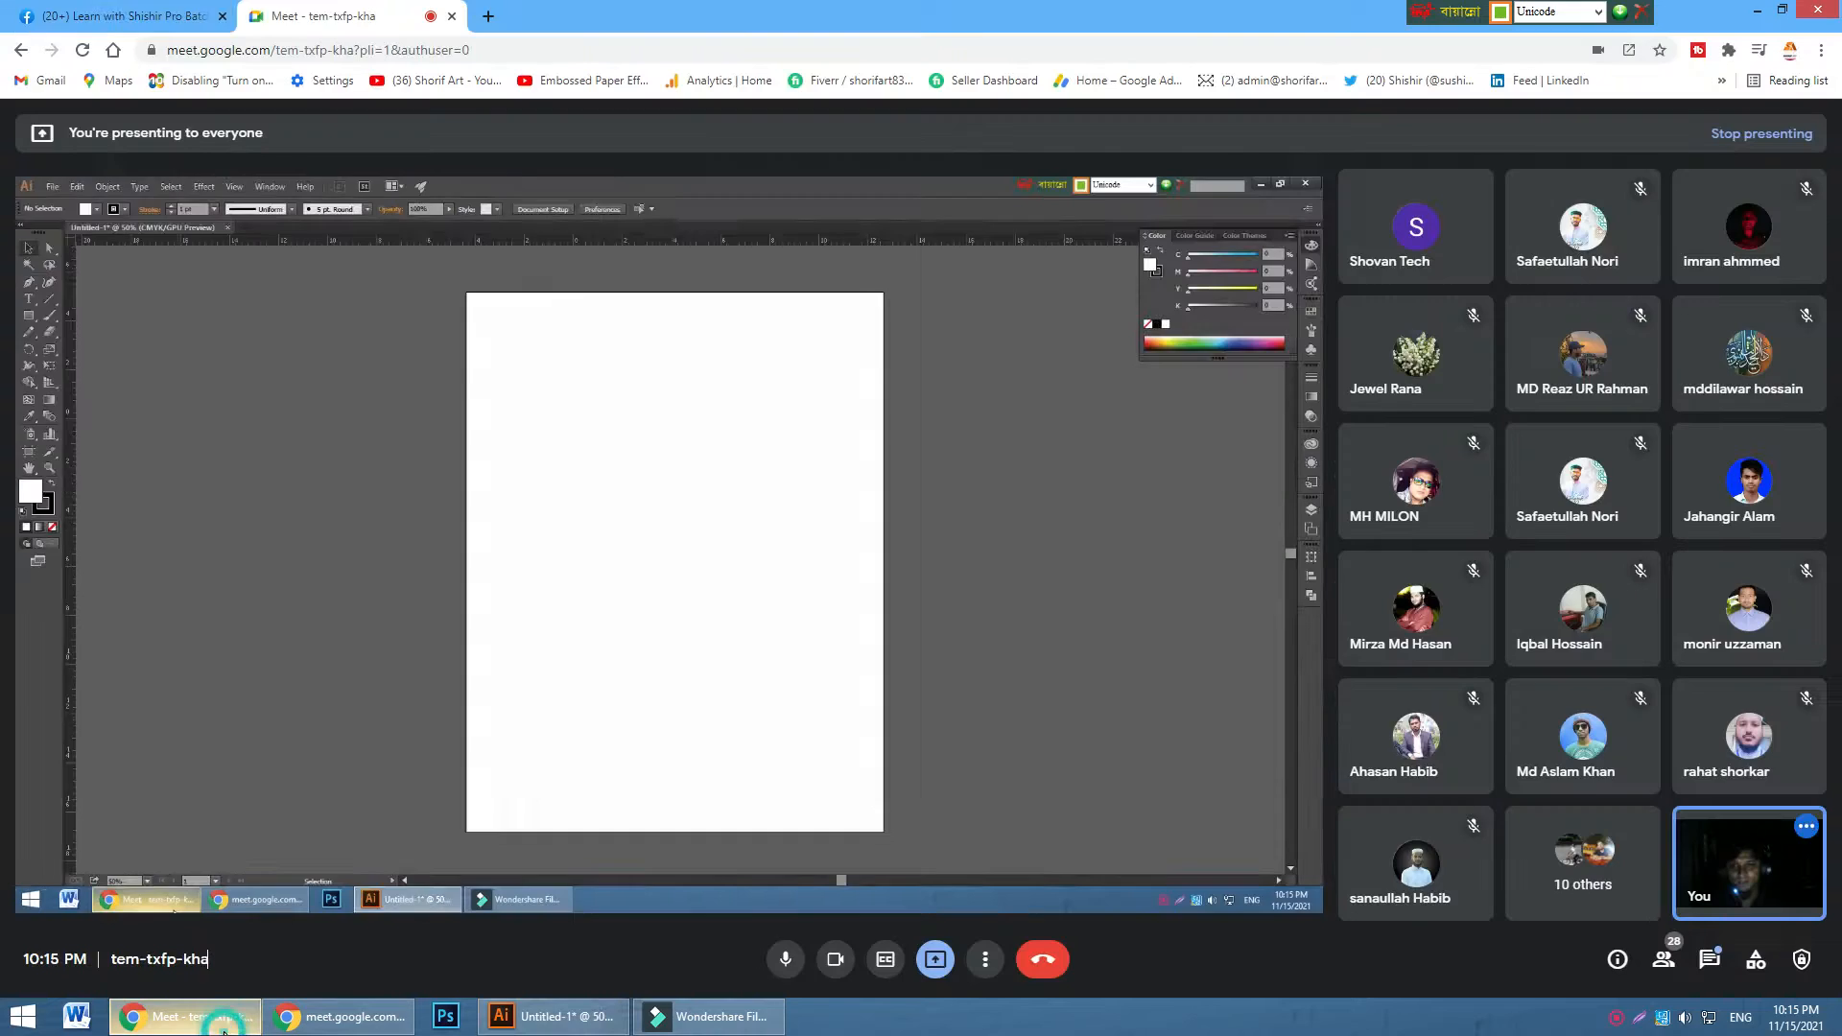
left_click(222, 1026)
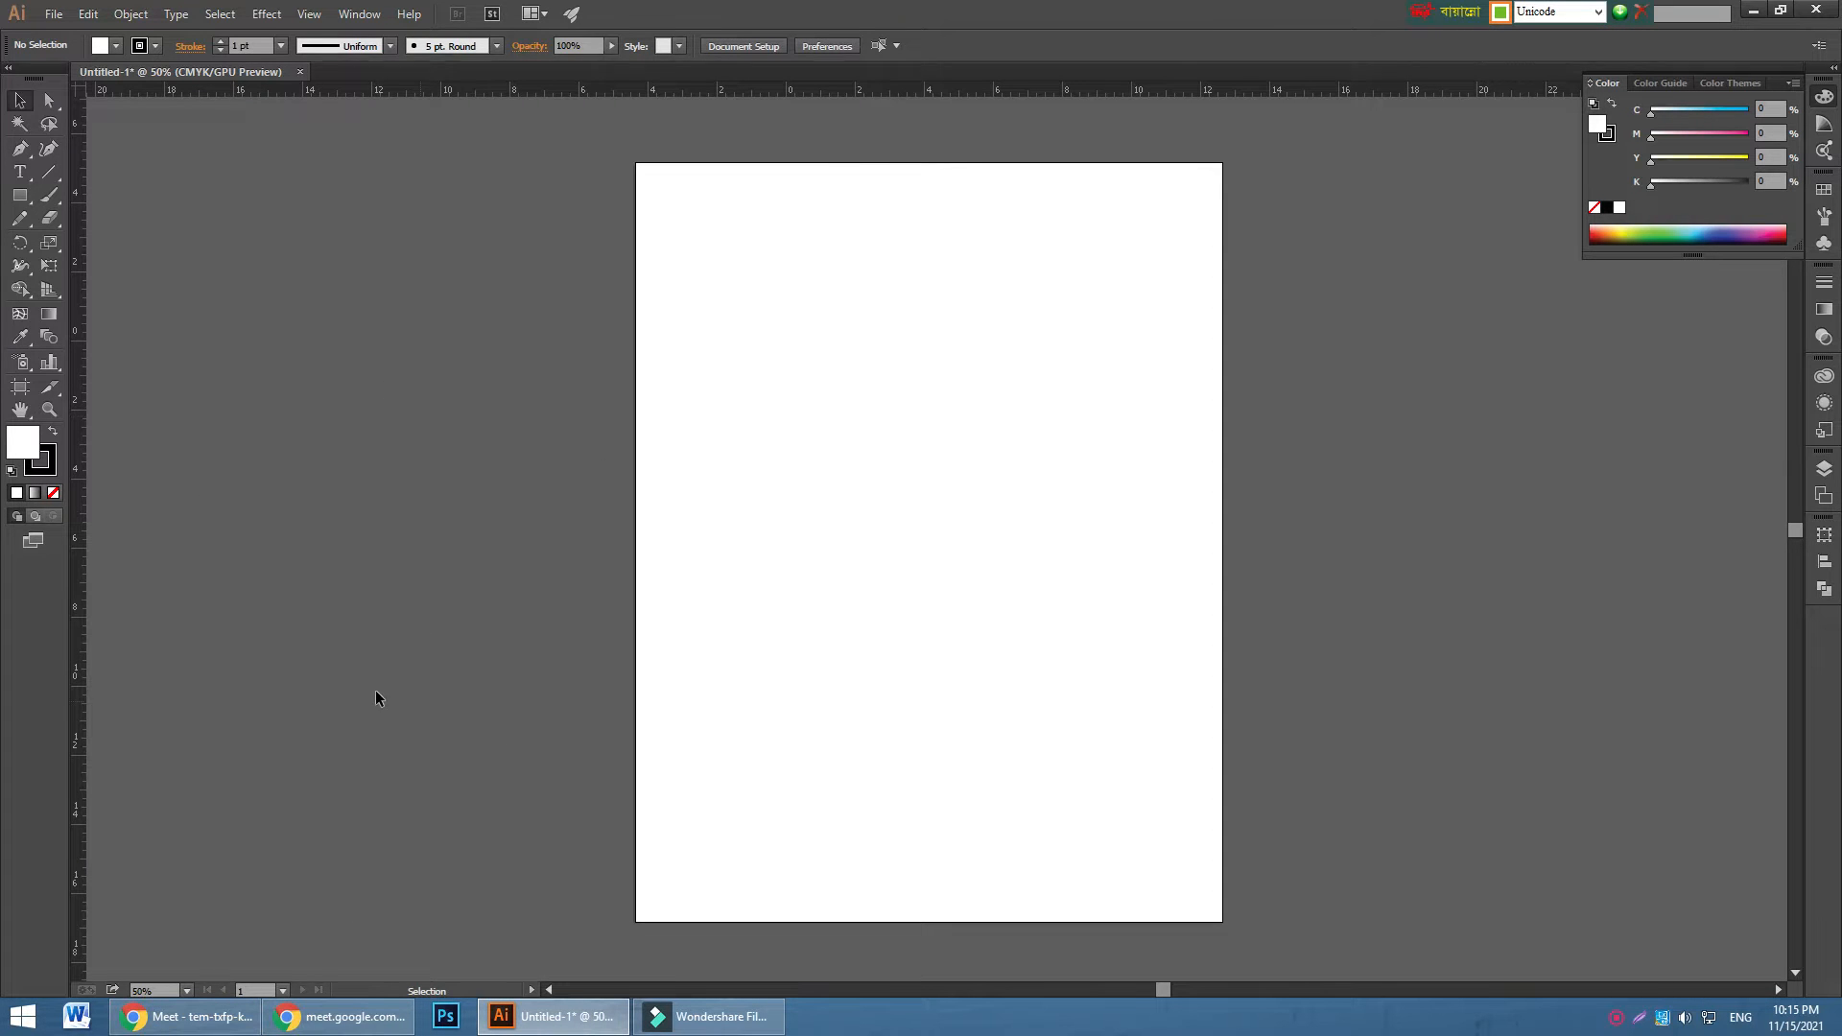
left_click(189, 1017)
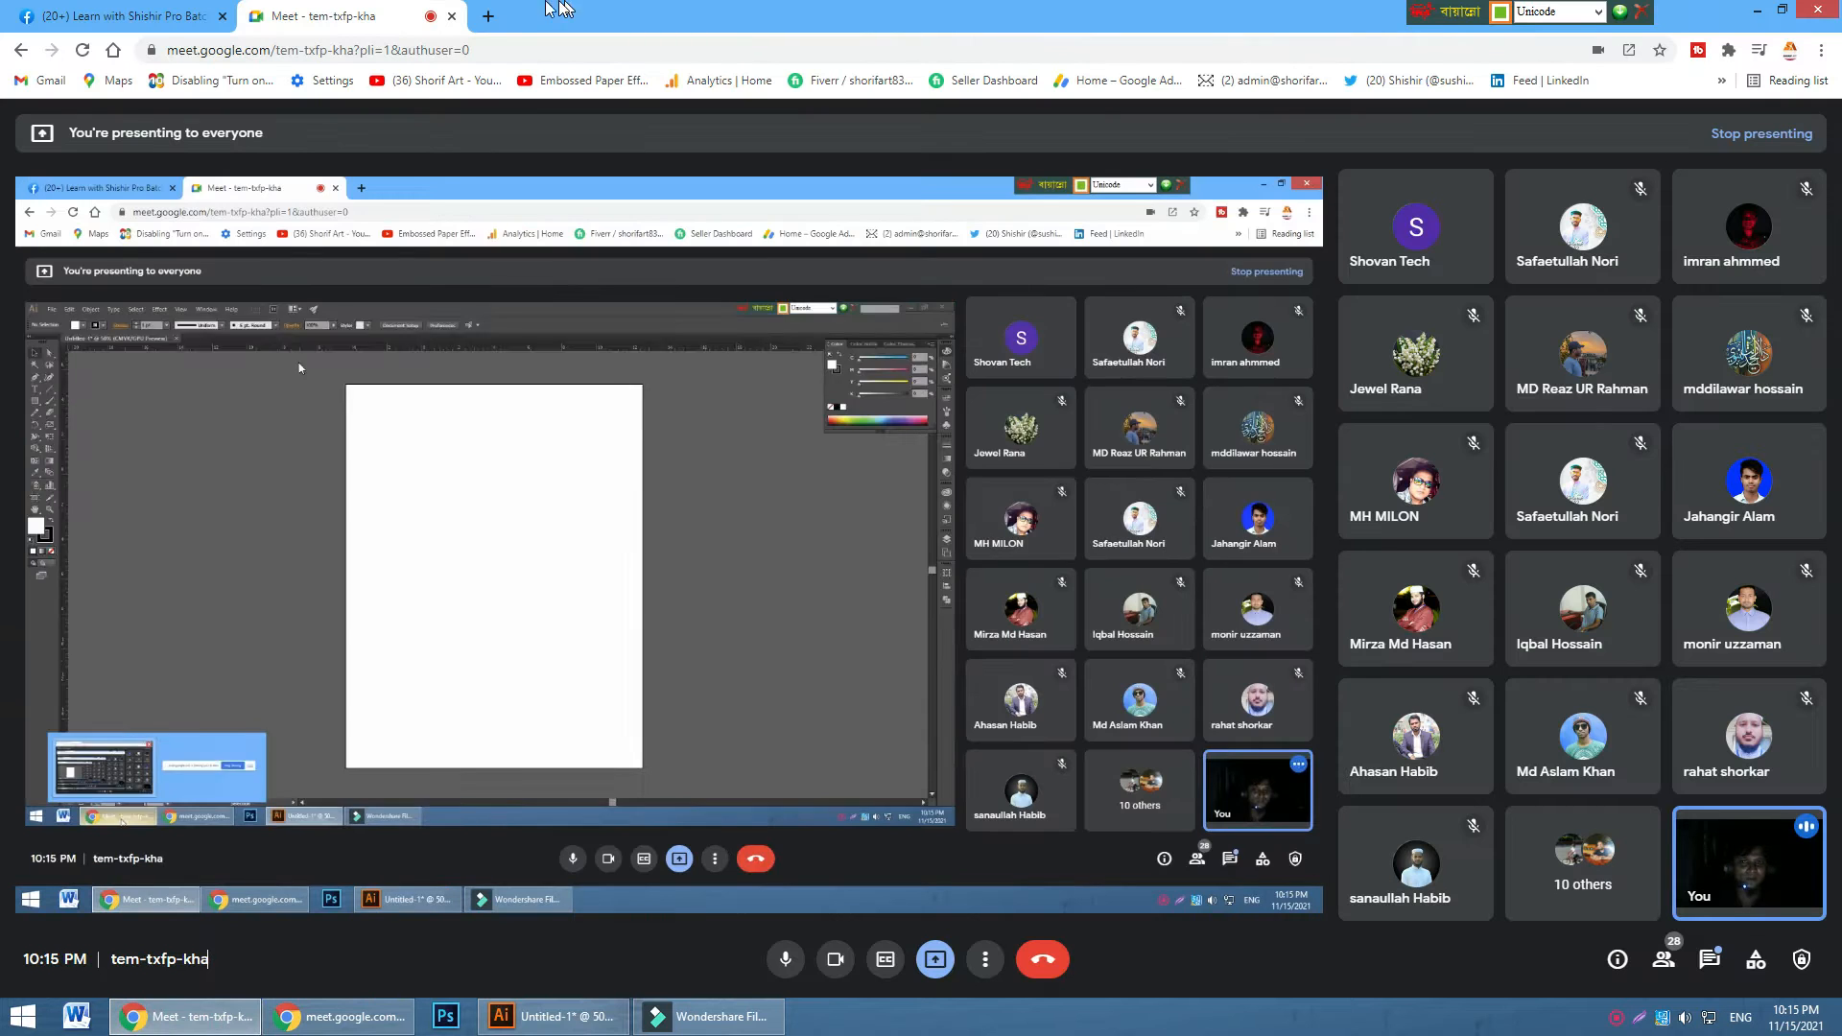
left_click(492, 18)
left_click(793, 398)
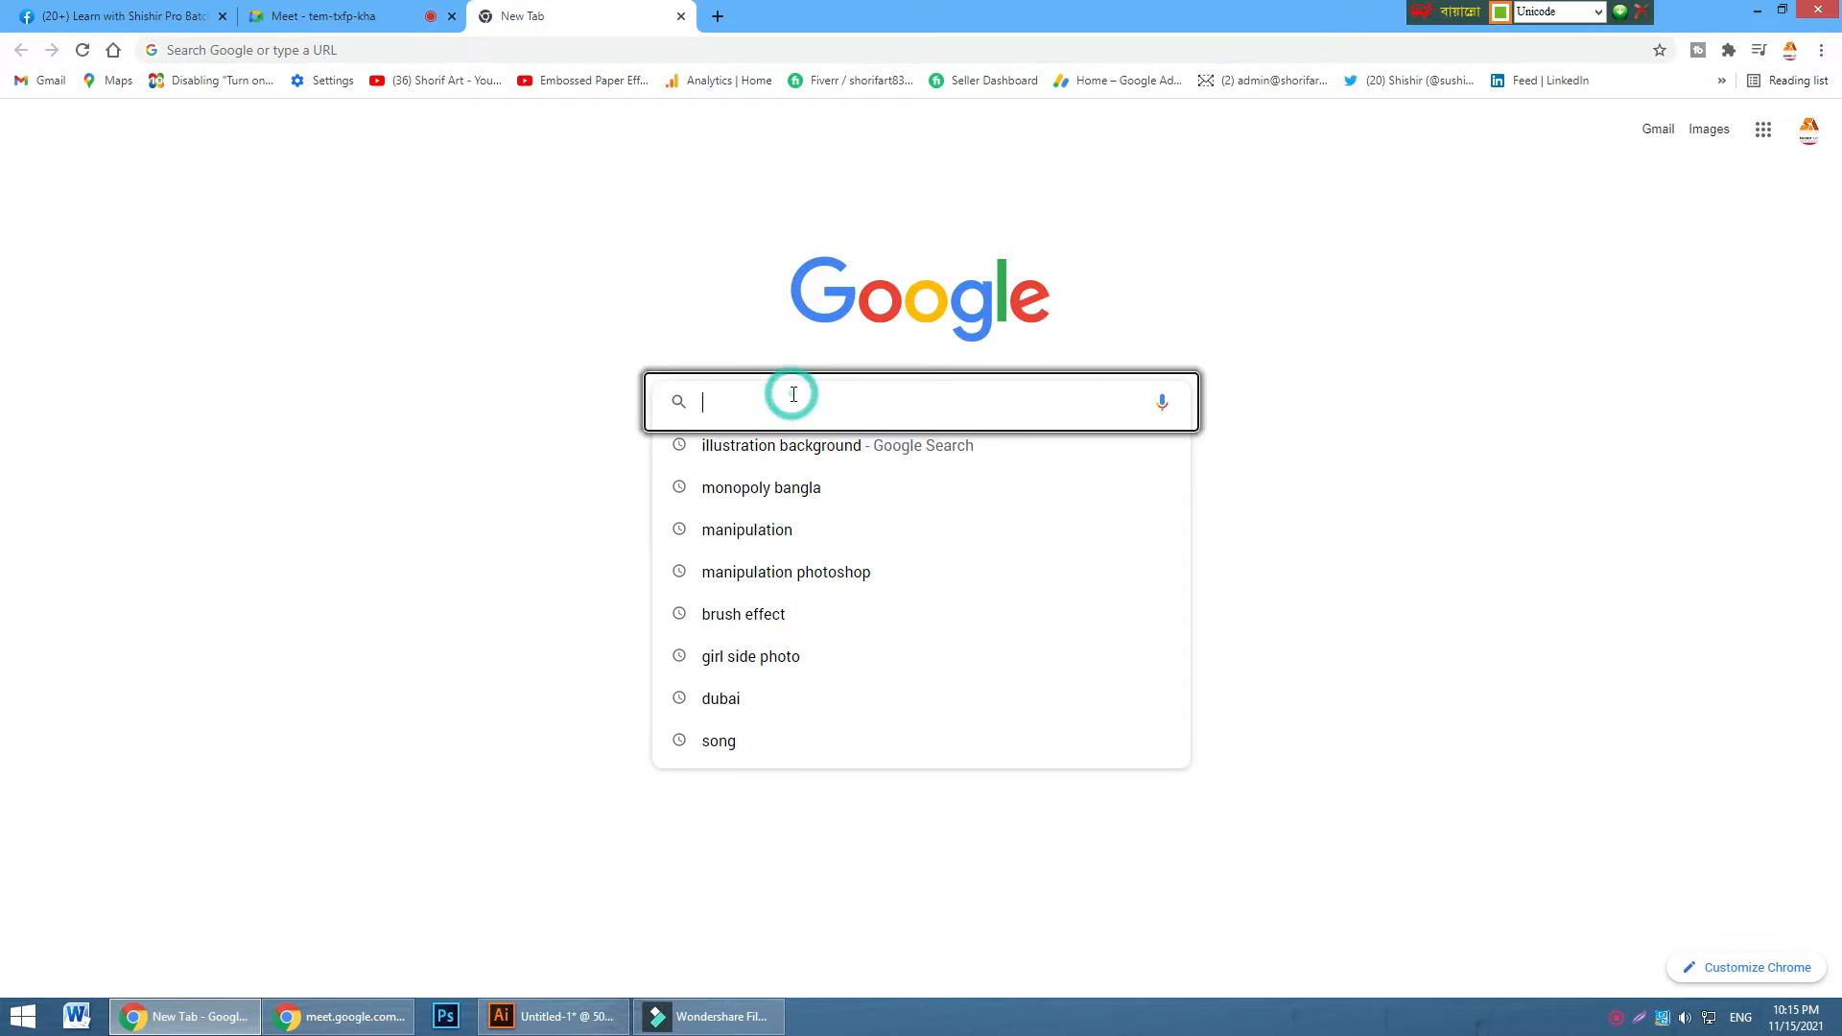
type("ি্")
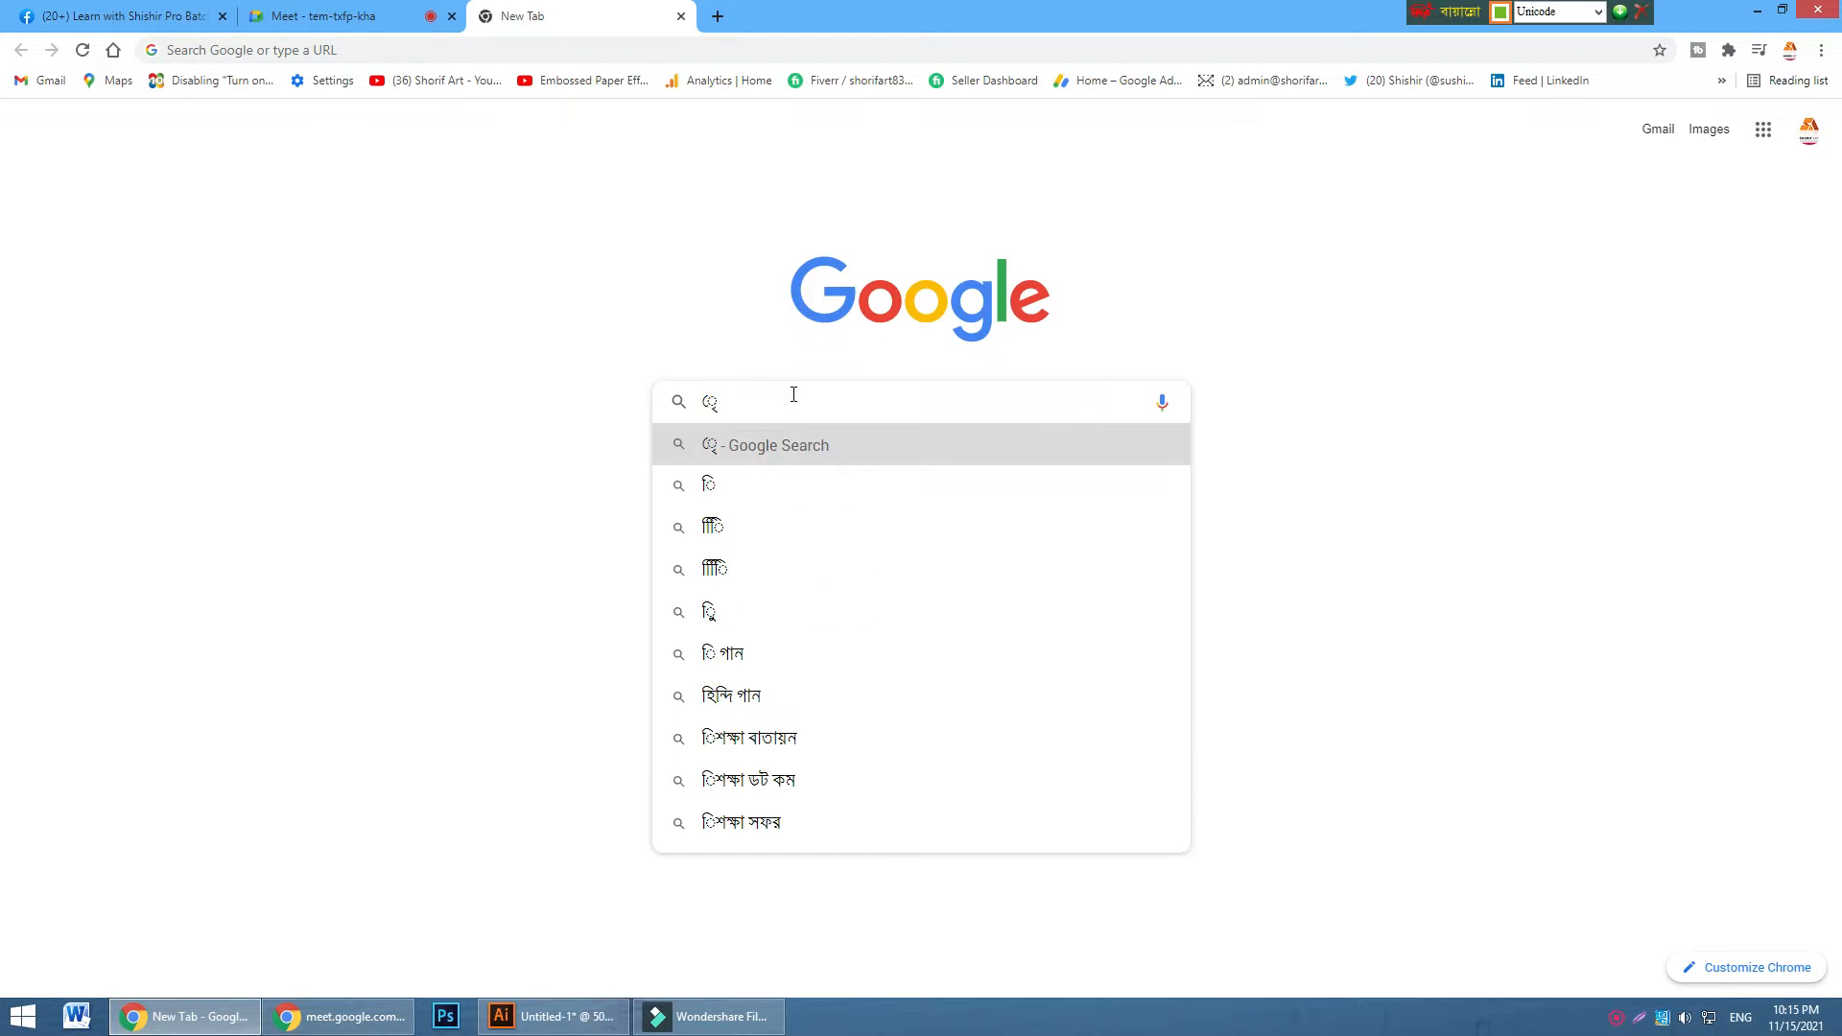
key("BackSpace")
key("ctrl+alt+b")
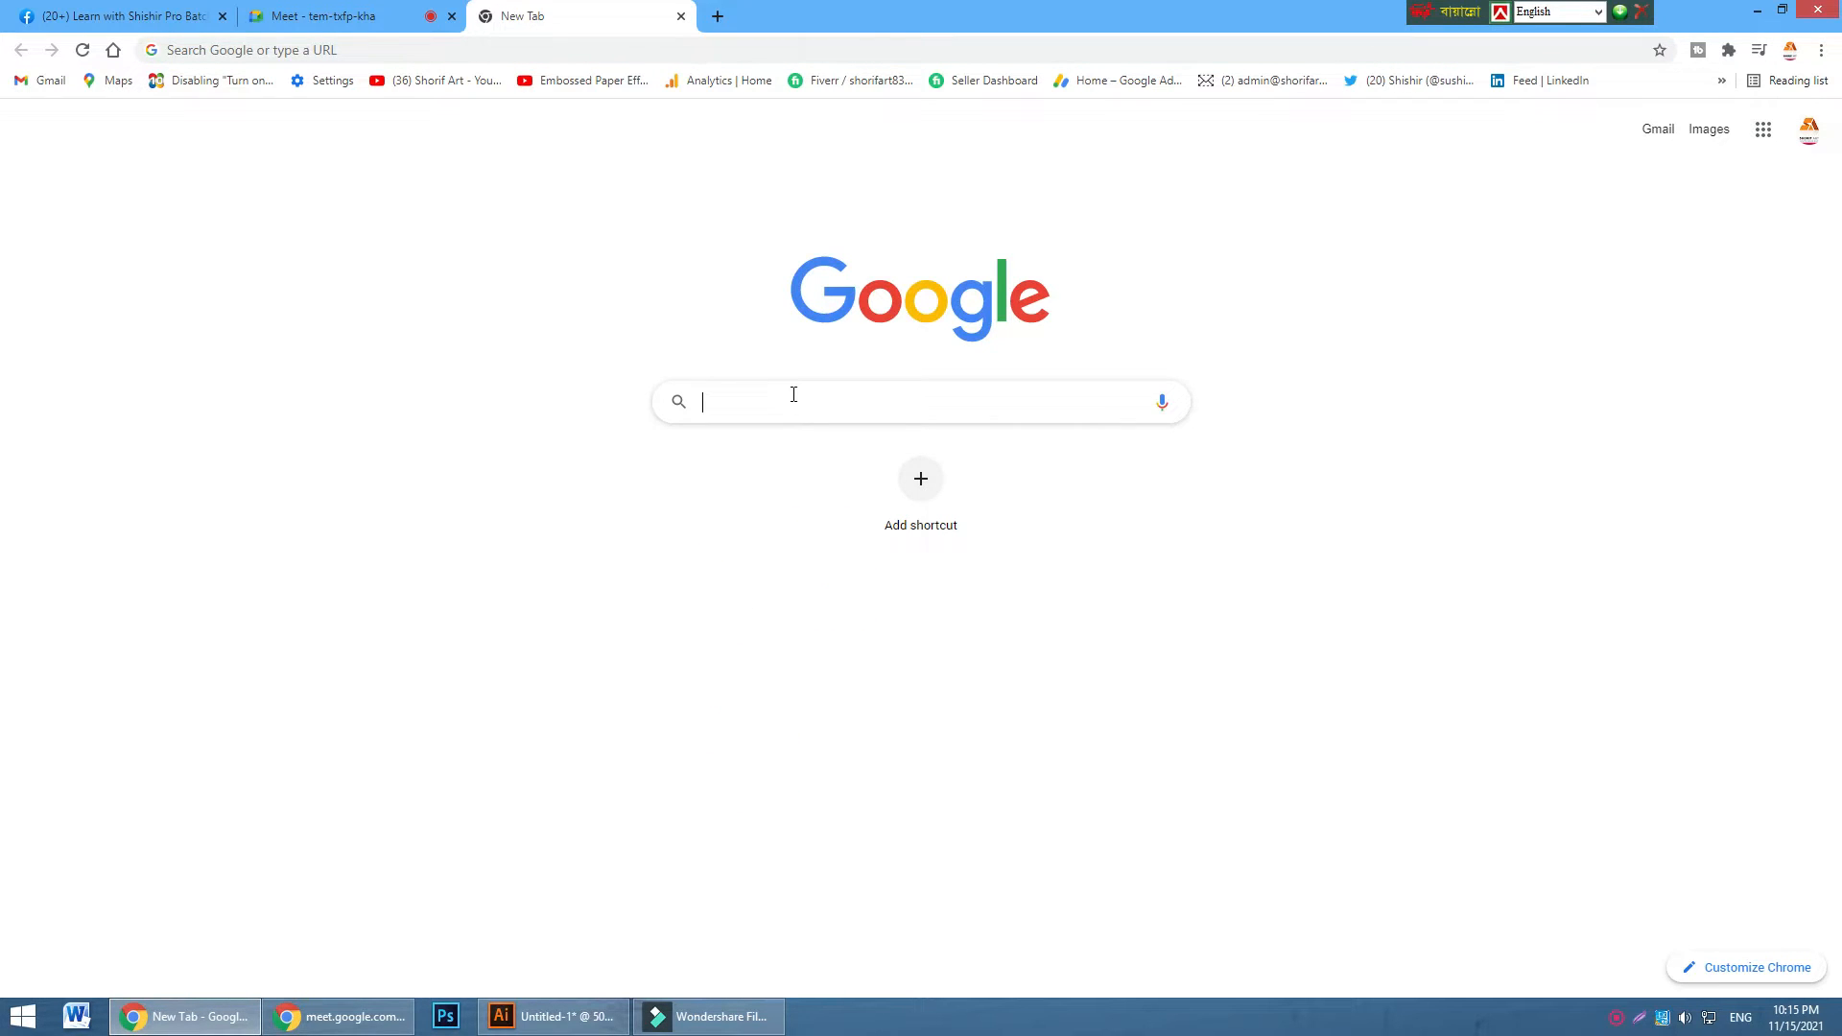
type("calligraphy painting")
key("Return")
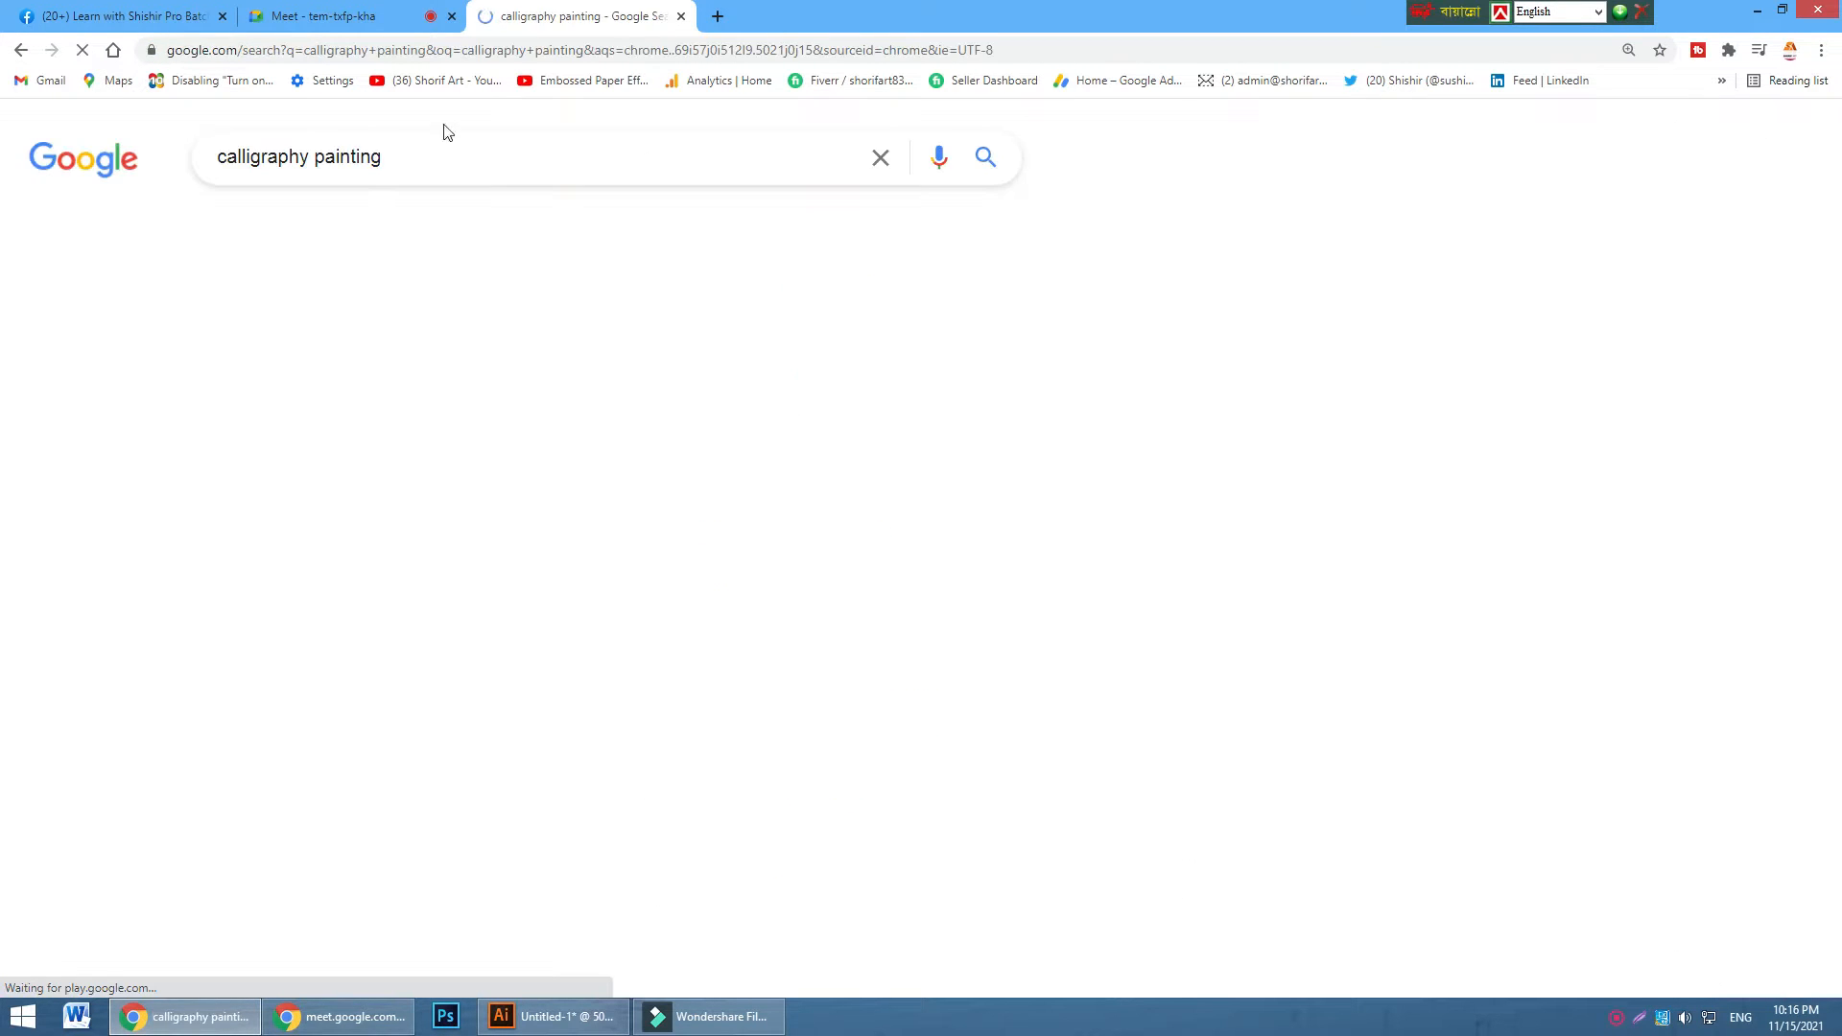
left_click(333, 233)
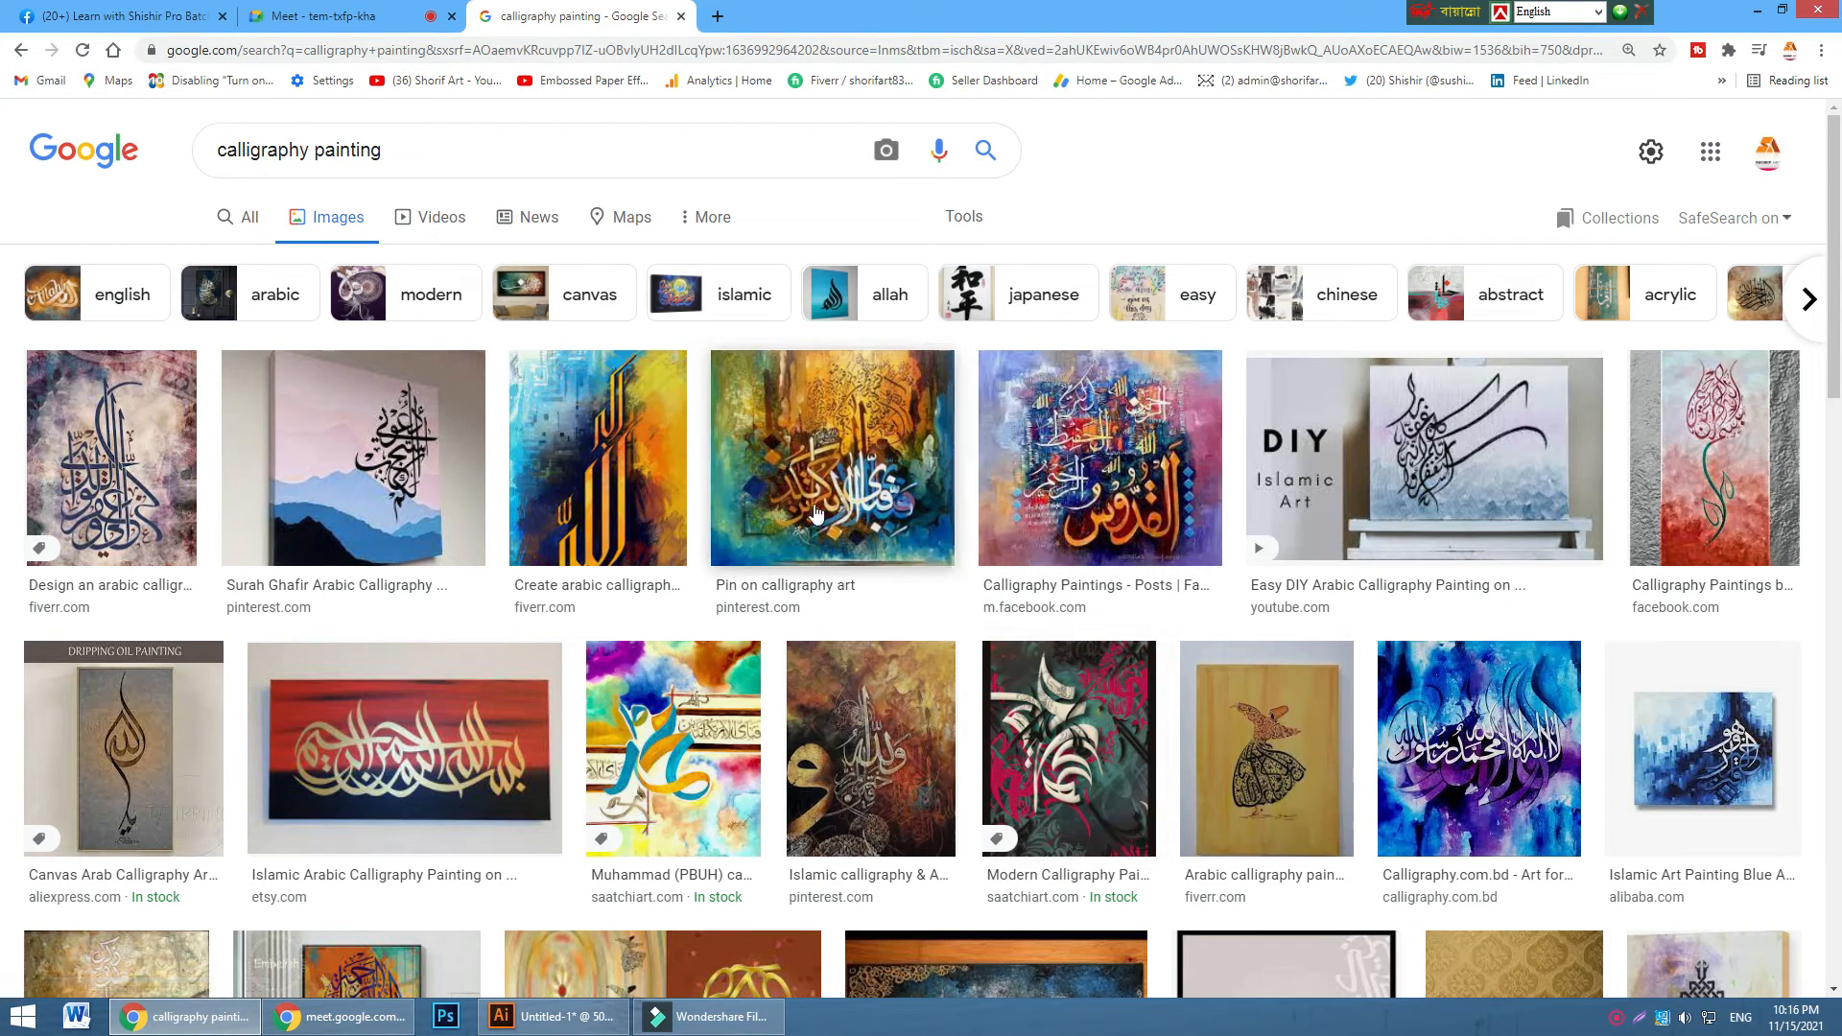
- Open the yellow and dark Arabic calligraphy painting from the related images and copy the picture
left_click(814, 513)
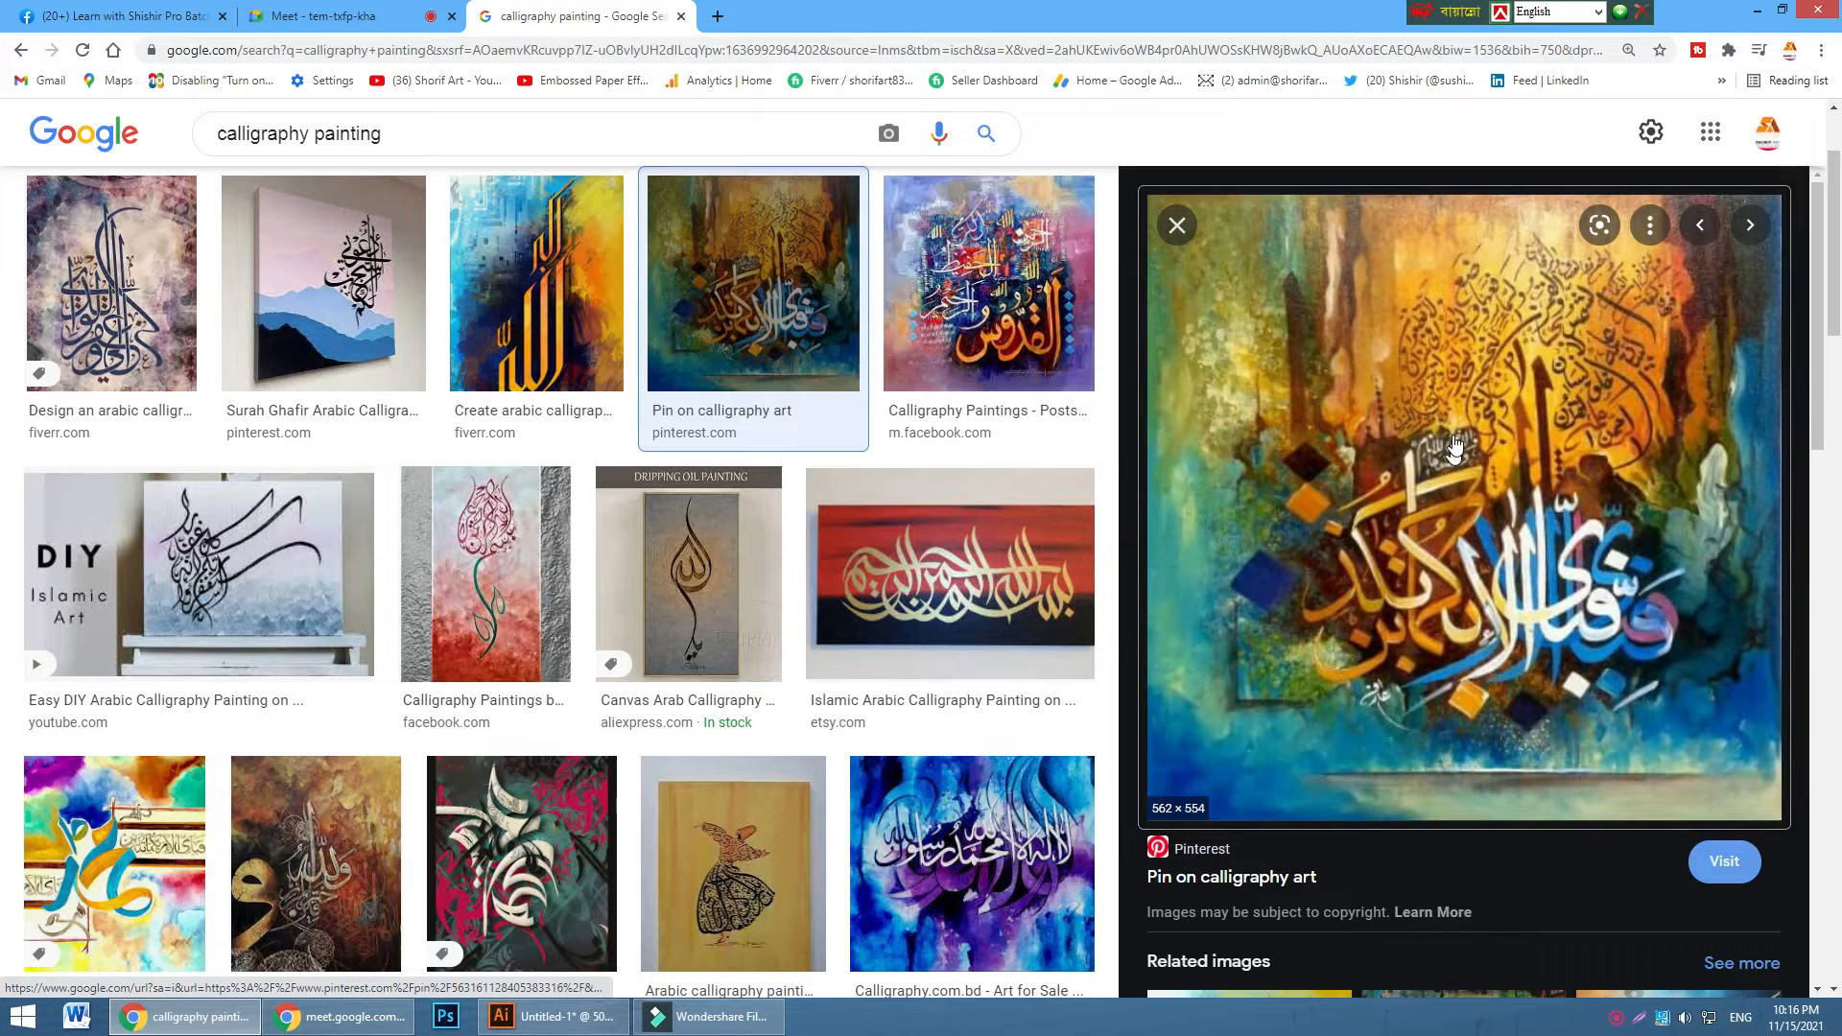
left_click(1080, 326)
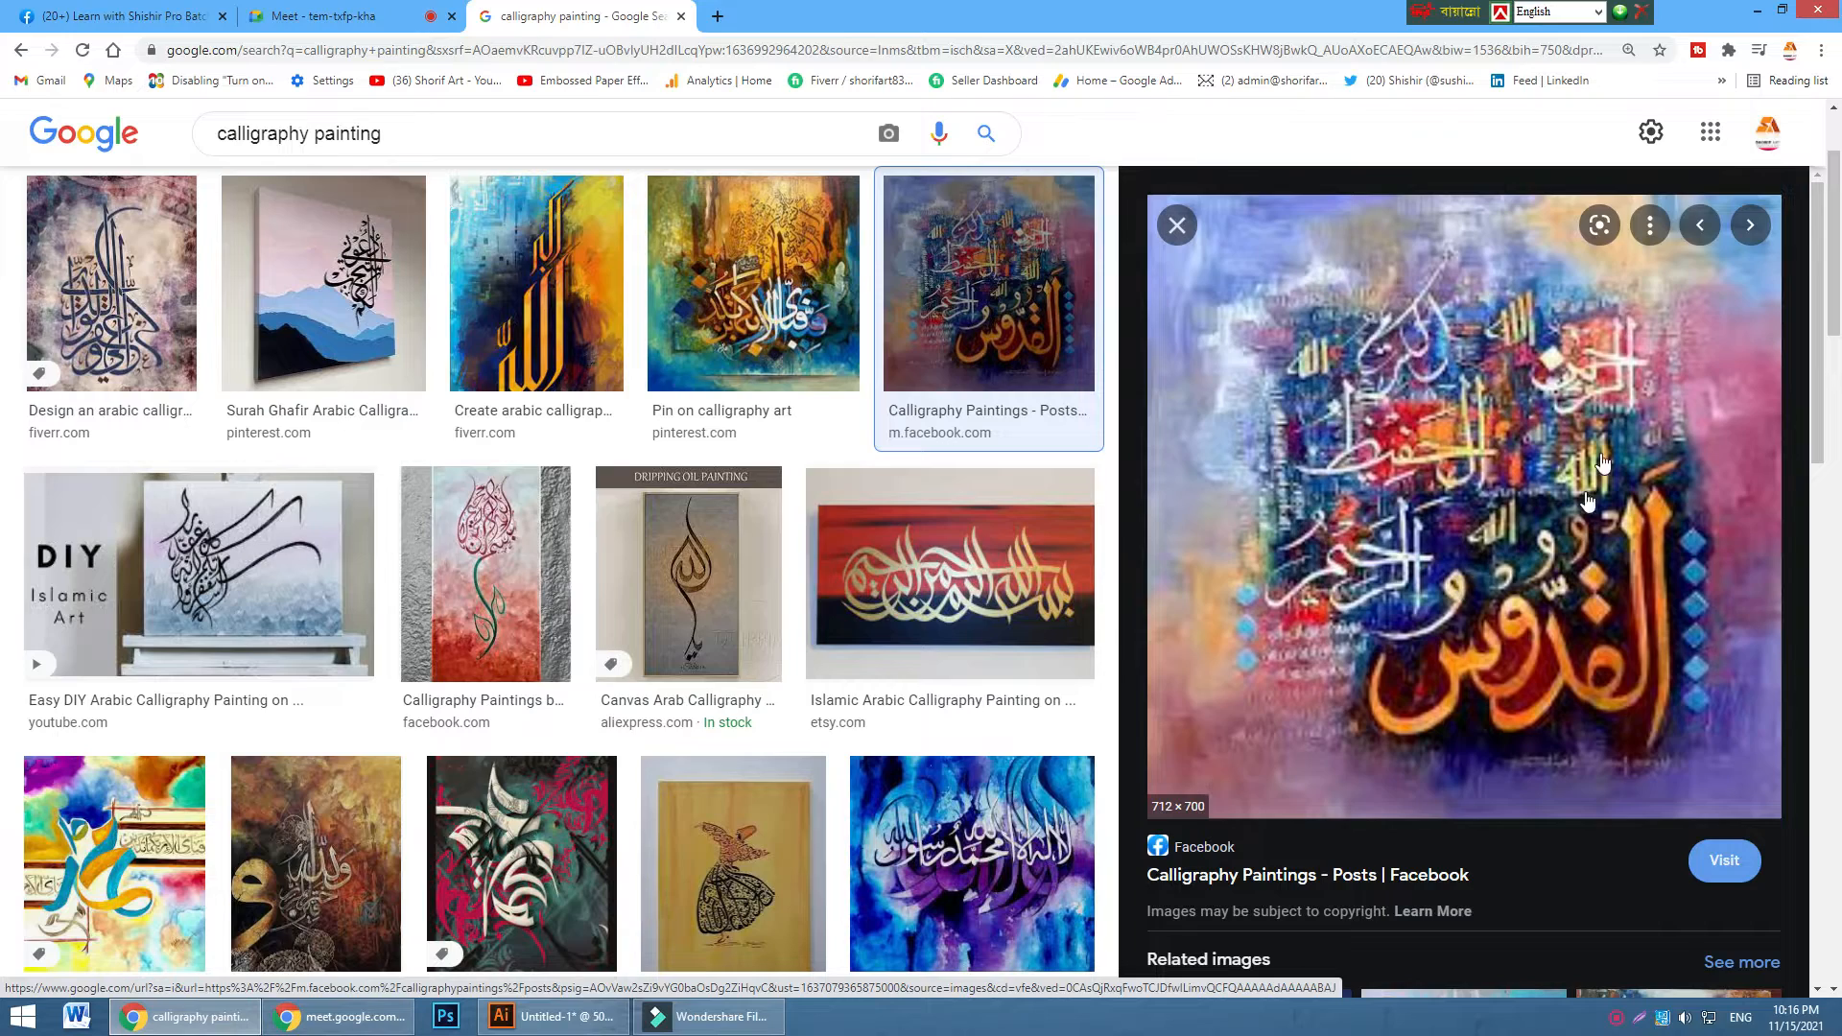
left_click(992, 348)
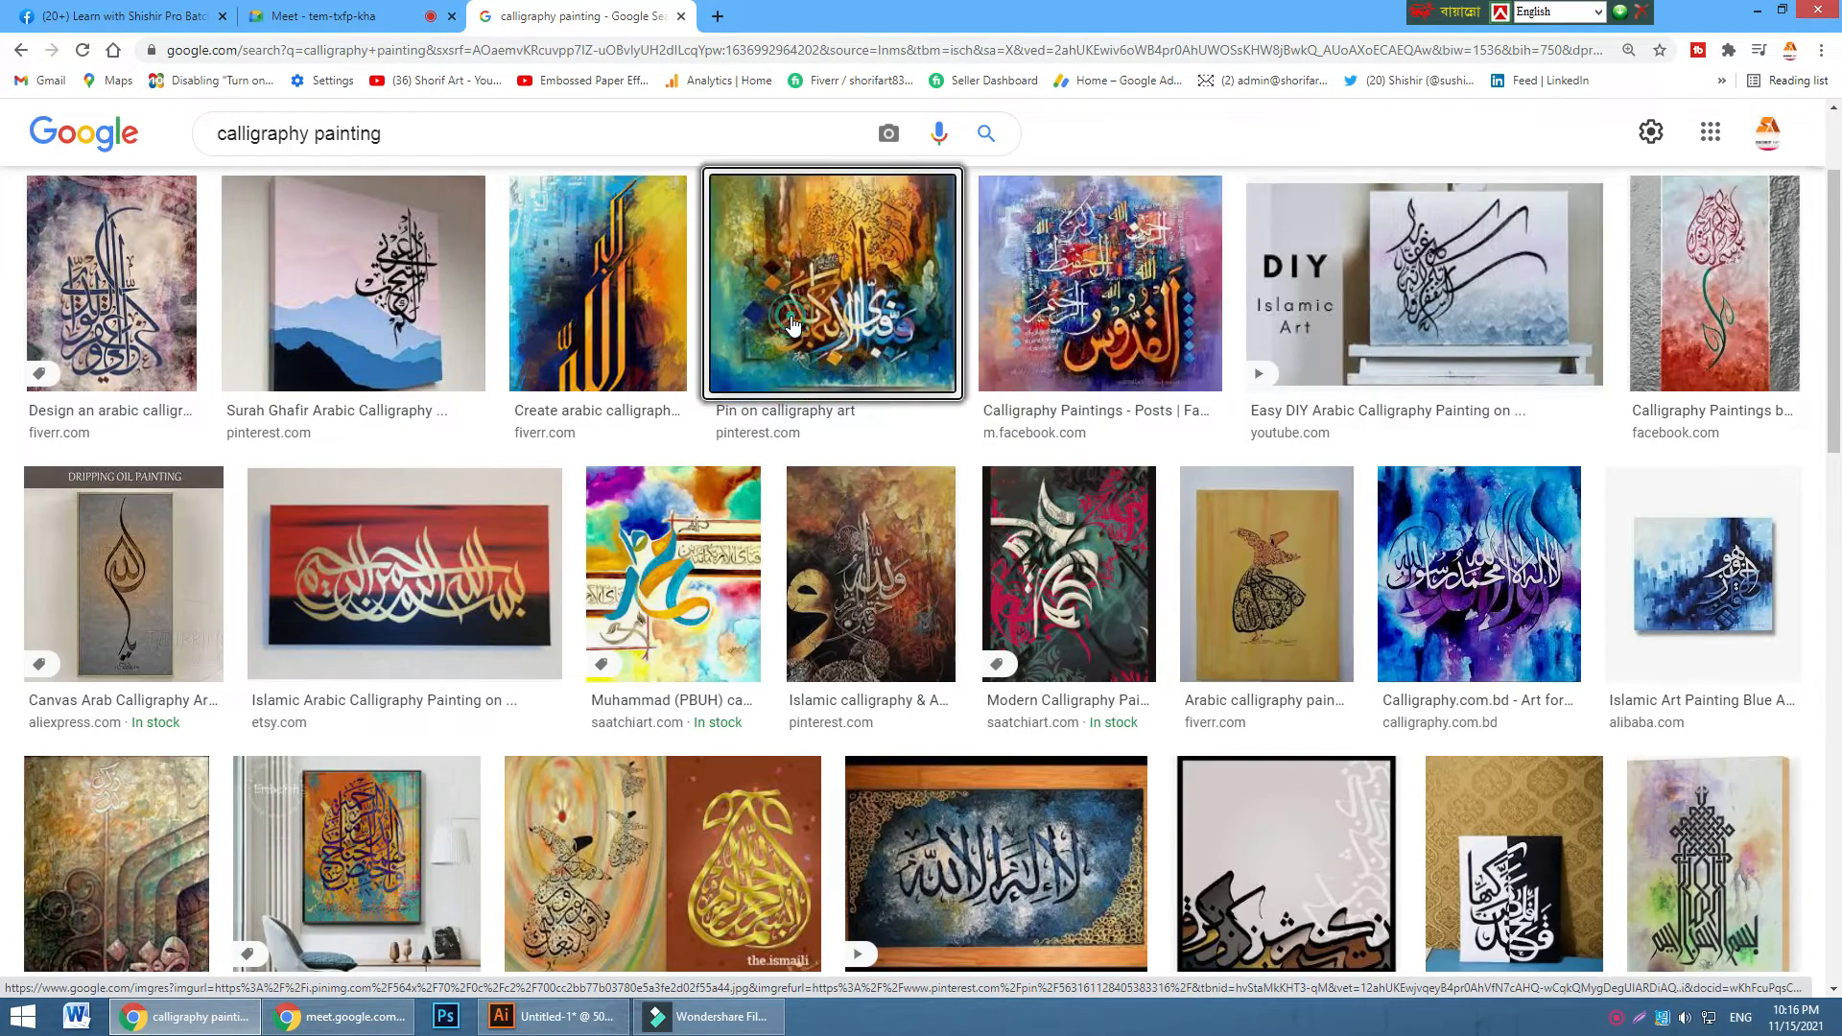
left_click(782, 327)
scroll(1276, 484, "down", 6)
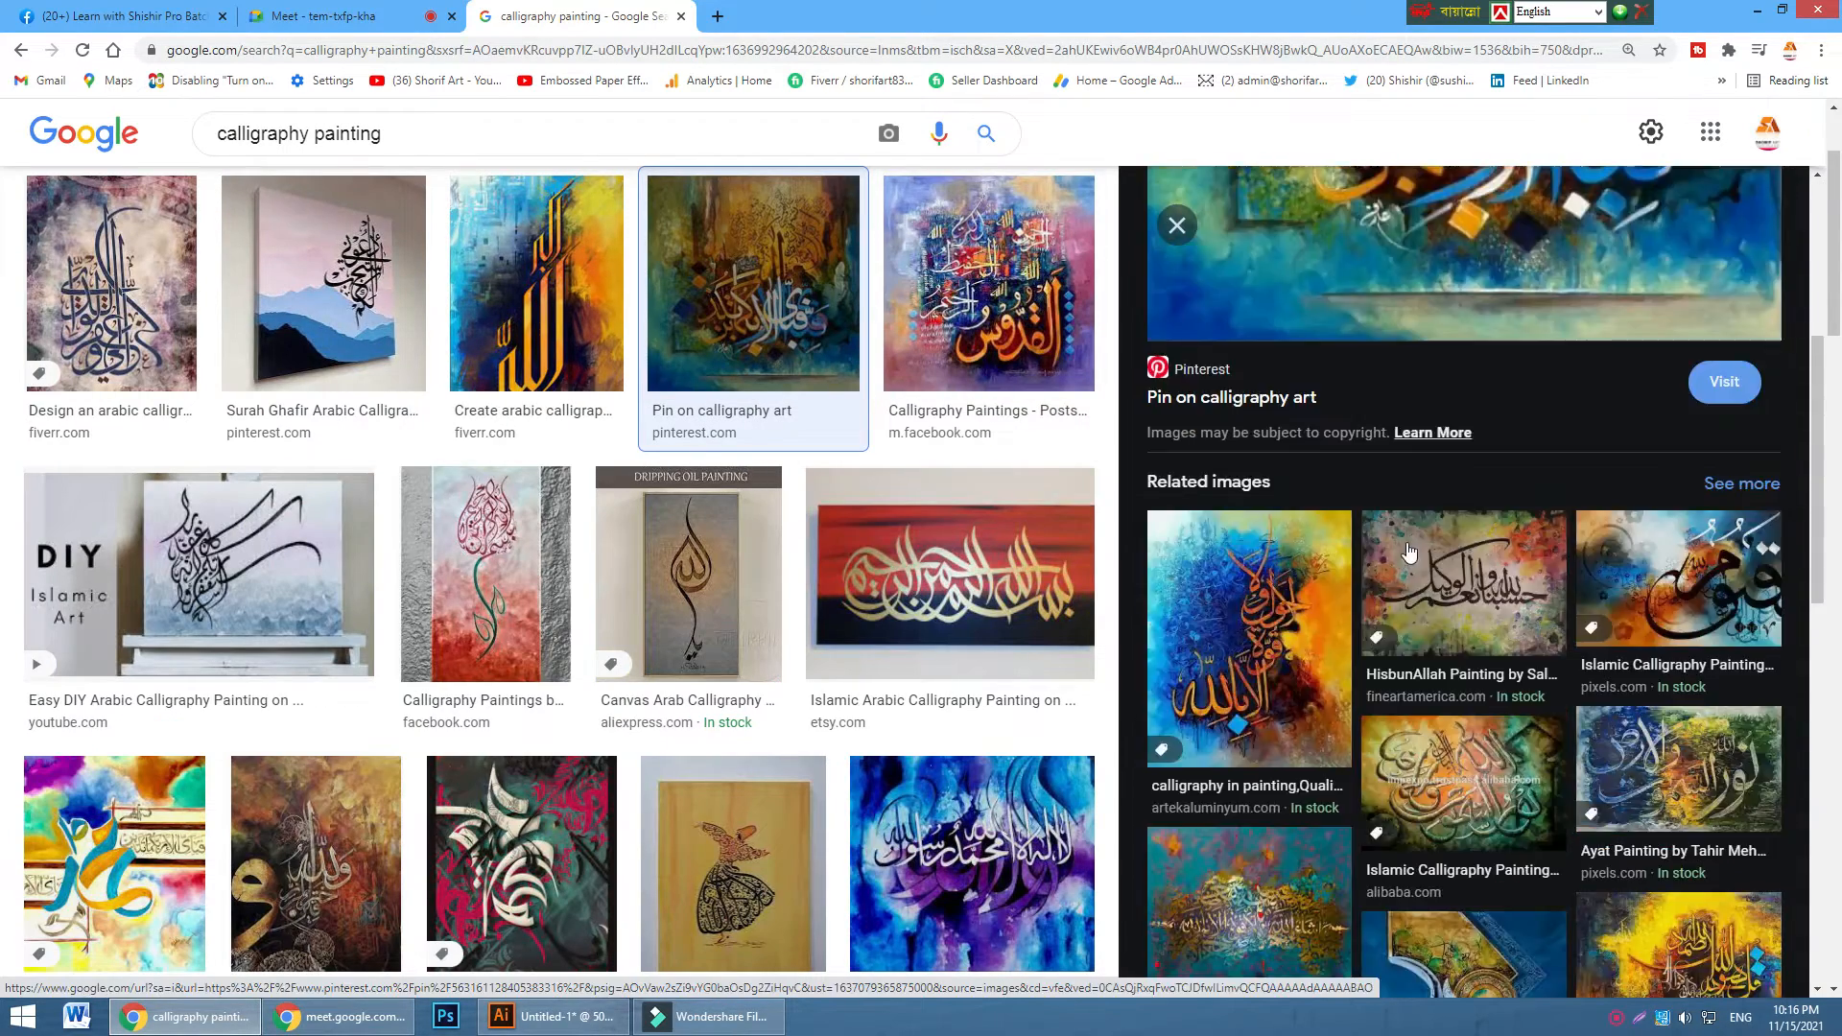
scroll(904, 647, "down", 4)
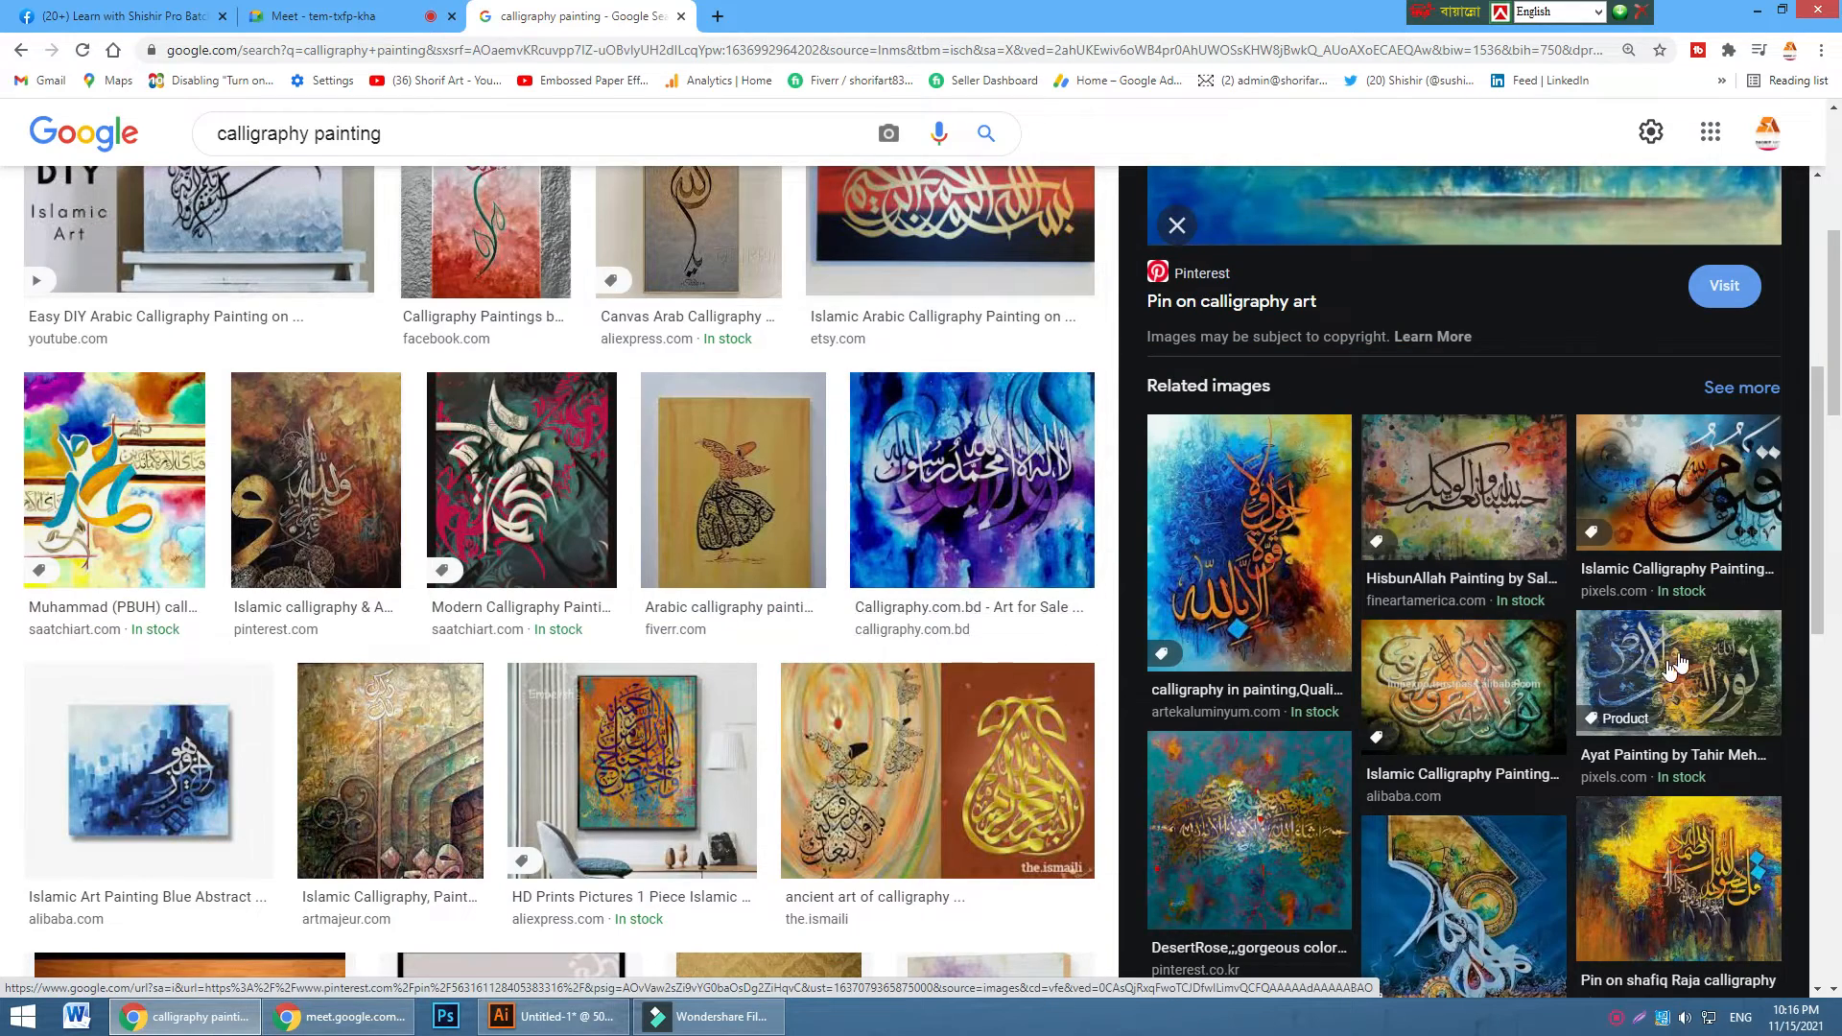
left_click(1671, 878)
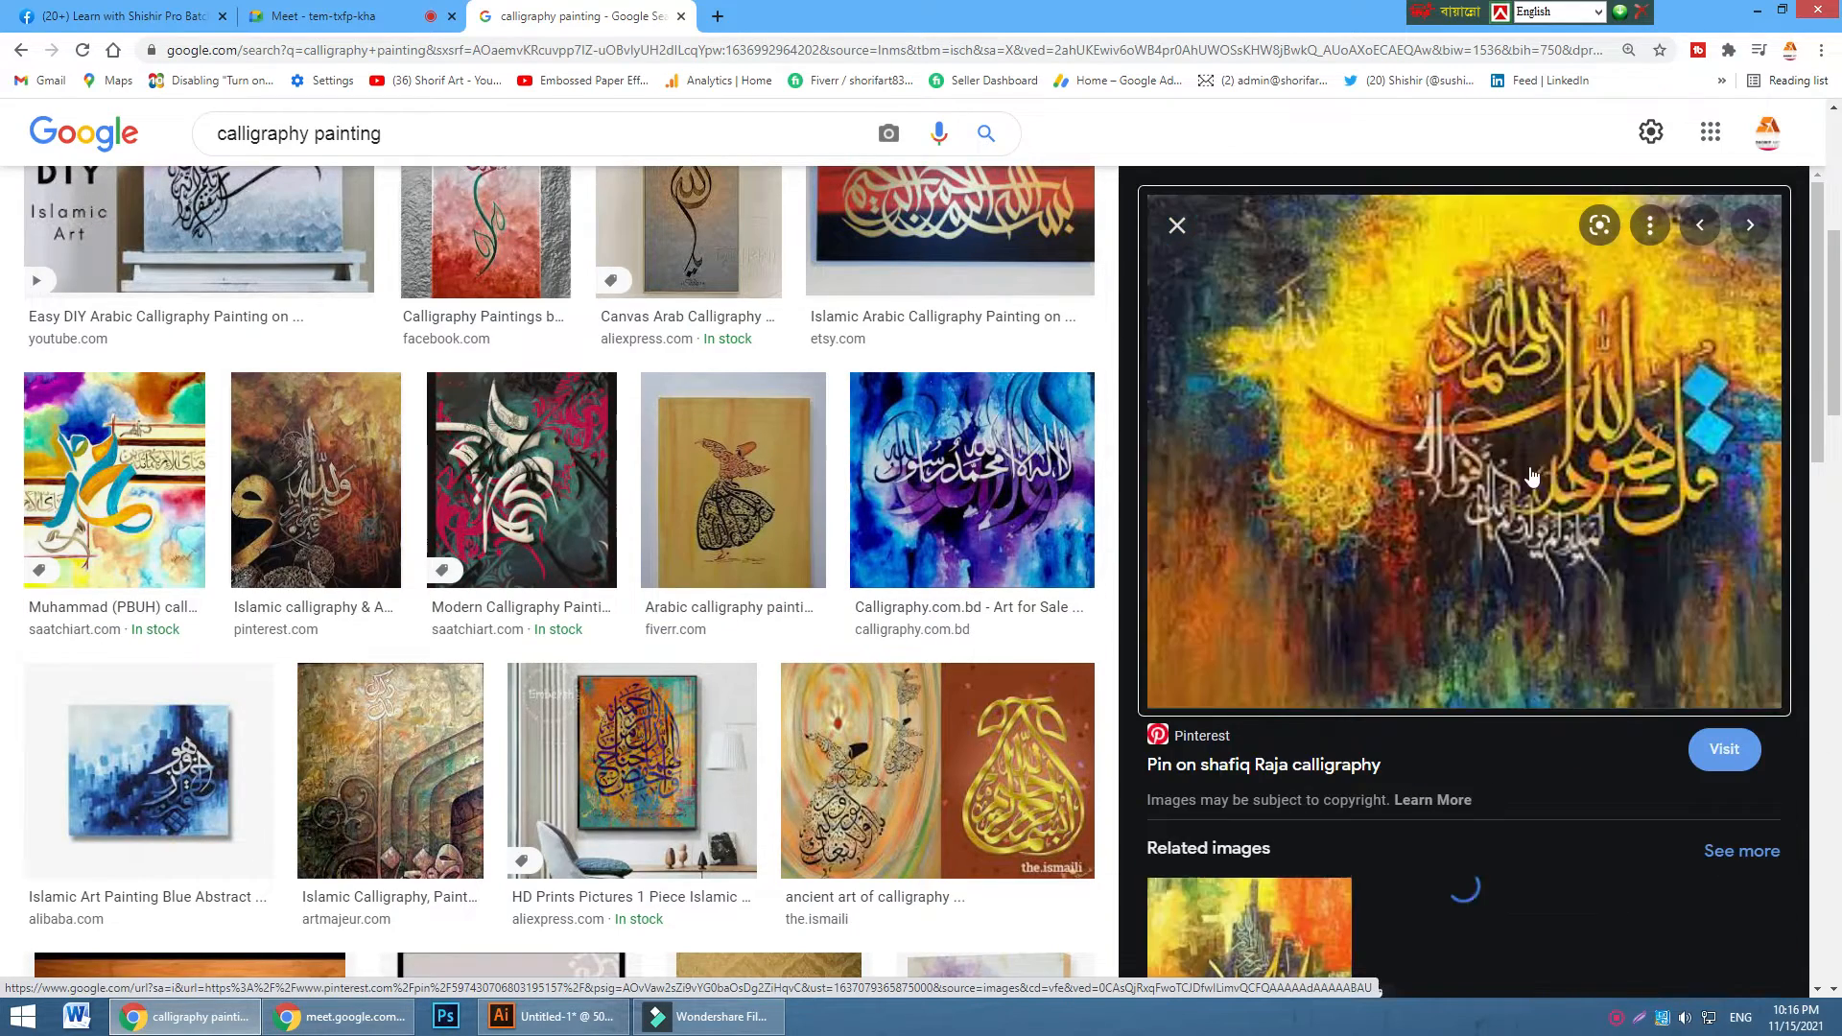
right_click(1438, 406)
left_click(1525, 649)
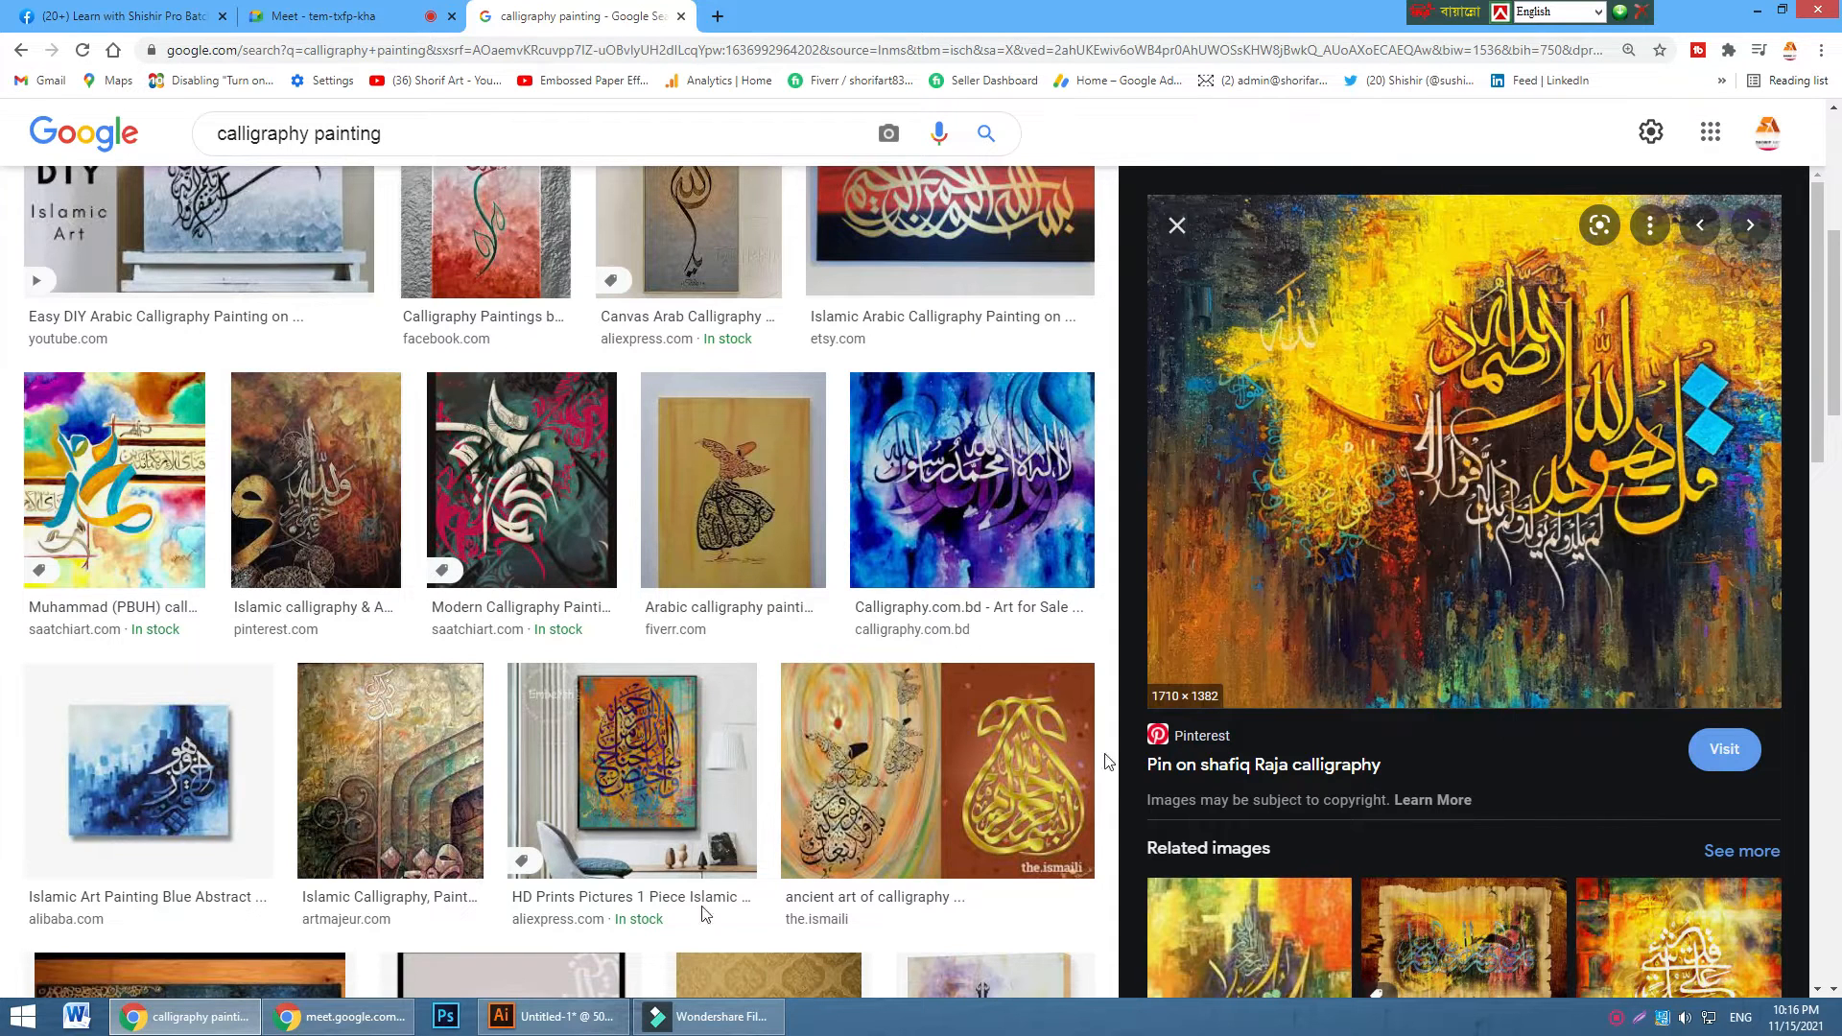
- Switch to Illustrator, paste the copied painting, and scale and place it slightly wider than the artboard over its upper part
left_click(530, 1019)
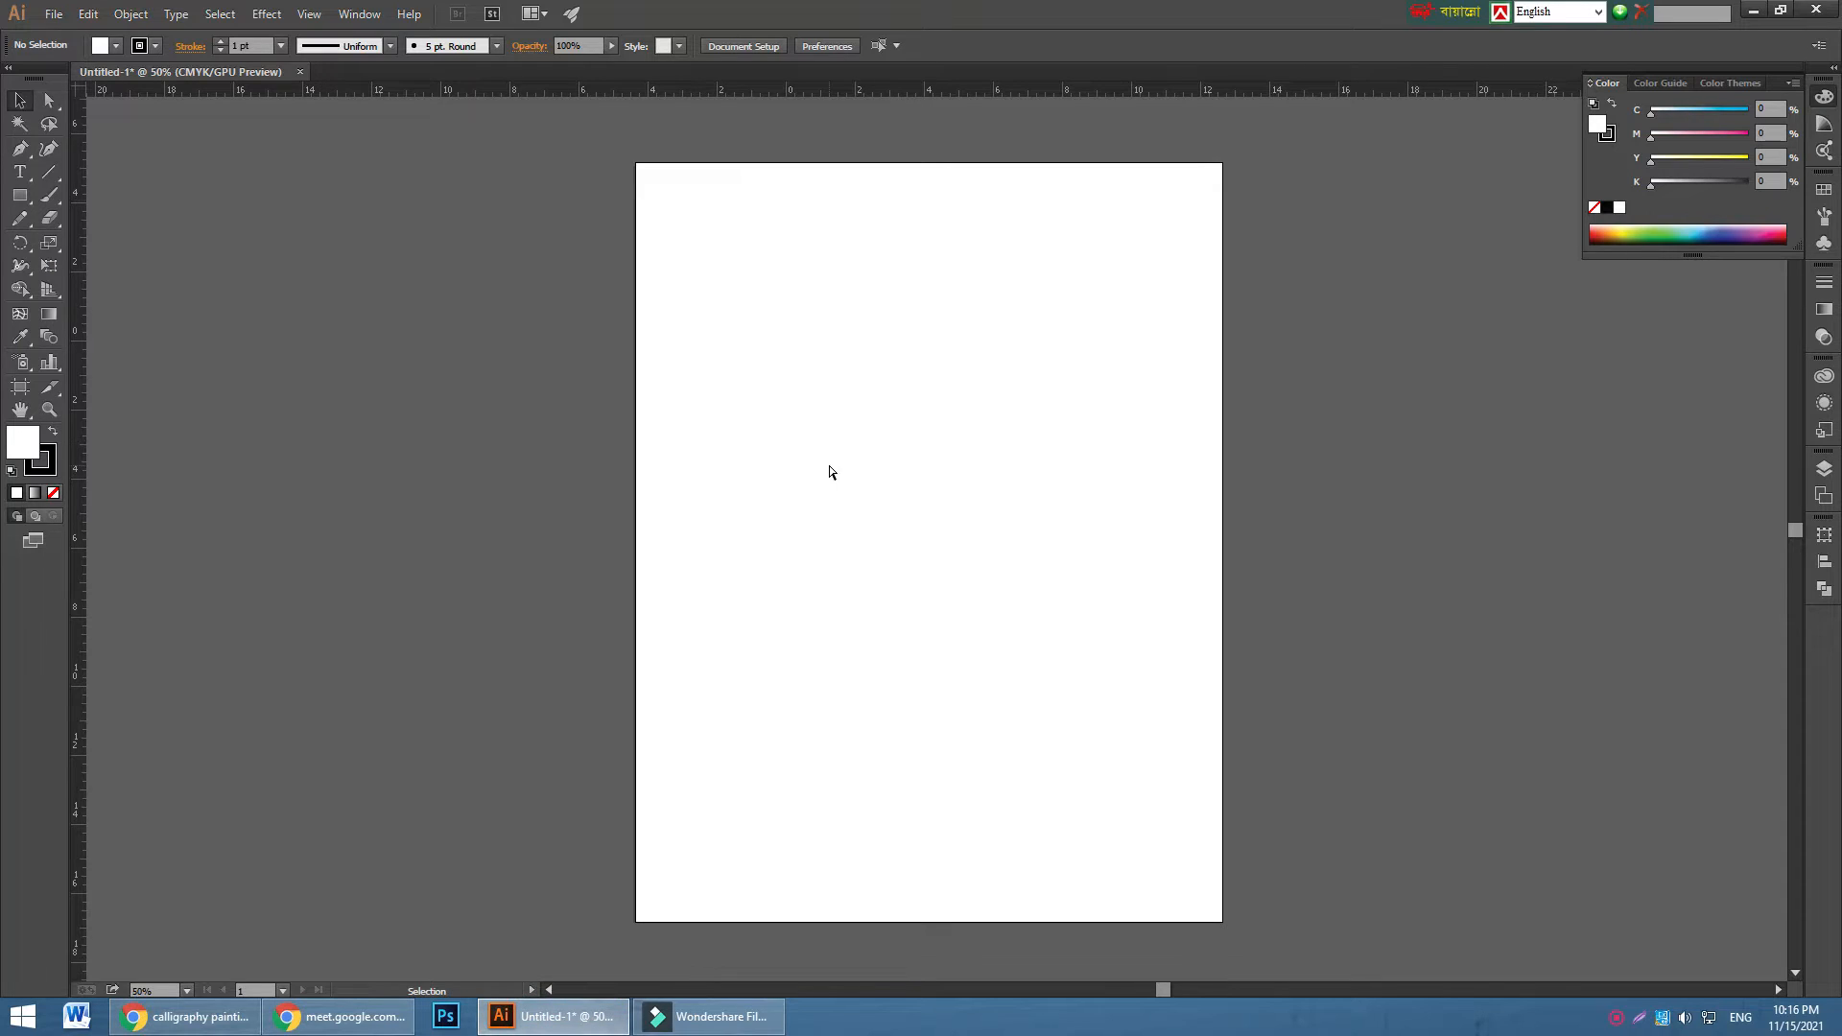
key("ctrl+v")
mouse_move(907, 600)
left_mouse_down()
mouse_move(916, 484)
mouse_move(907, 499)
left_mouse_up()
mouse_move(1340, 738)
left_mouse_down()
mouse_move(1155, 533)
mouse_move(1089, 531)
mouse_move(1084, 369)
mouse_move(1235, 515)
left_mouse_up()
left_click_drag(1145, 342, 1151, 470)
left_click(1421, 465)
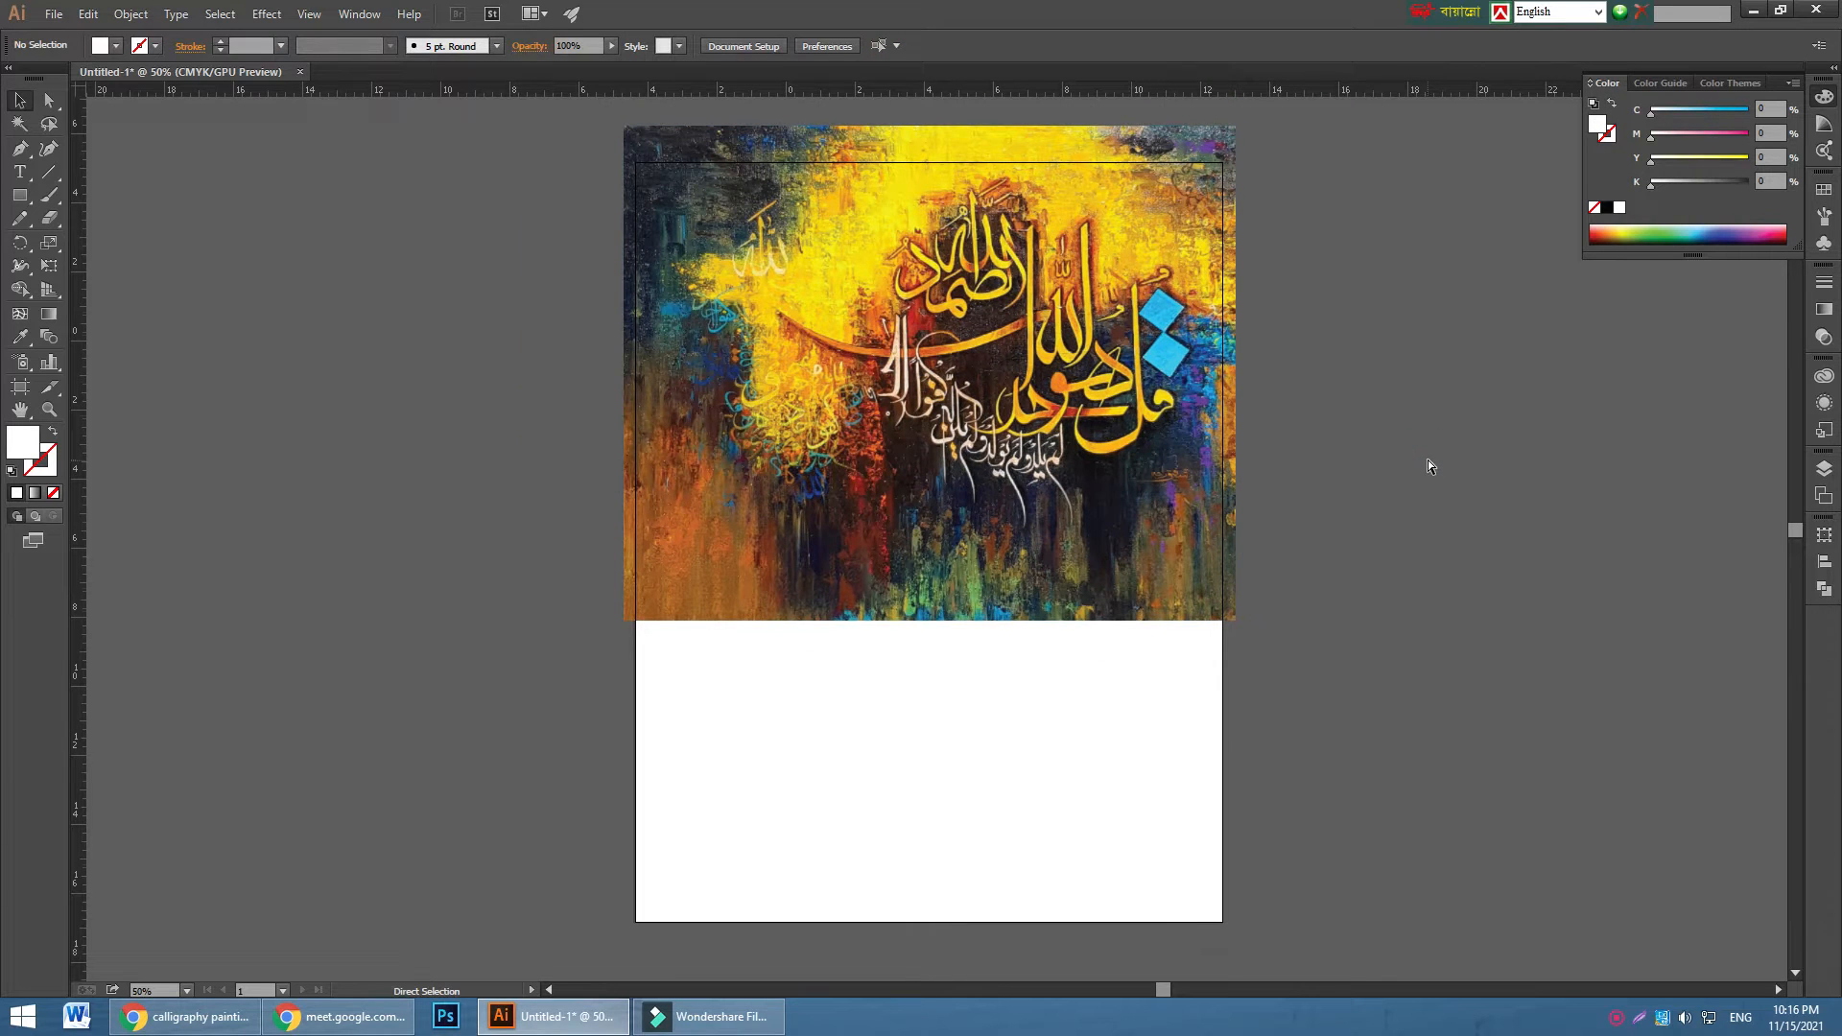
key("ctrl+plus")
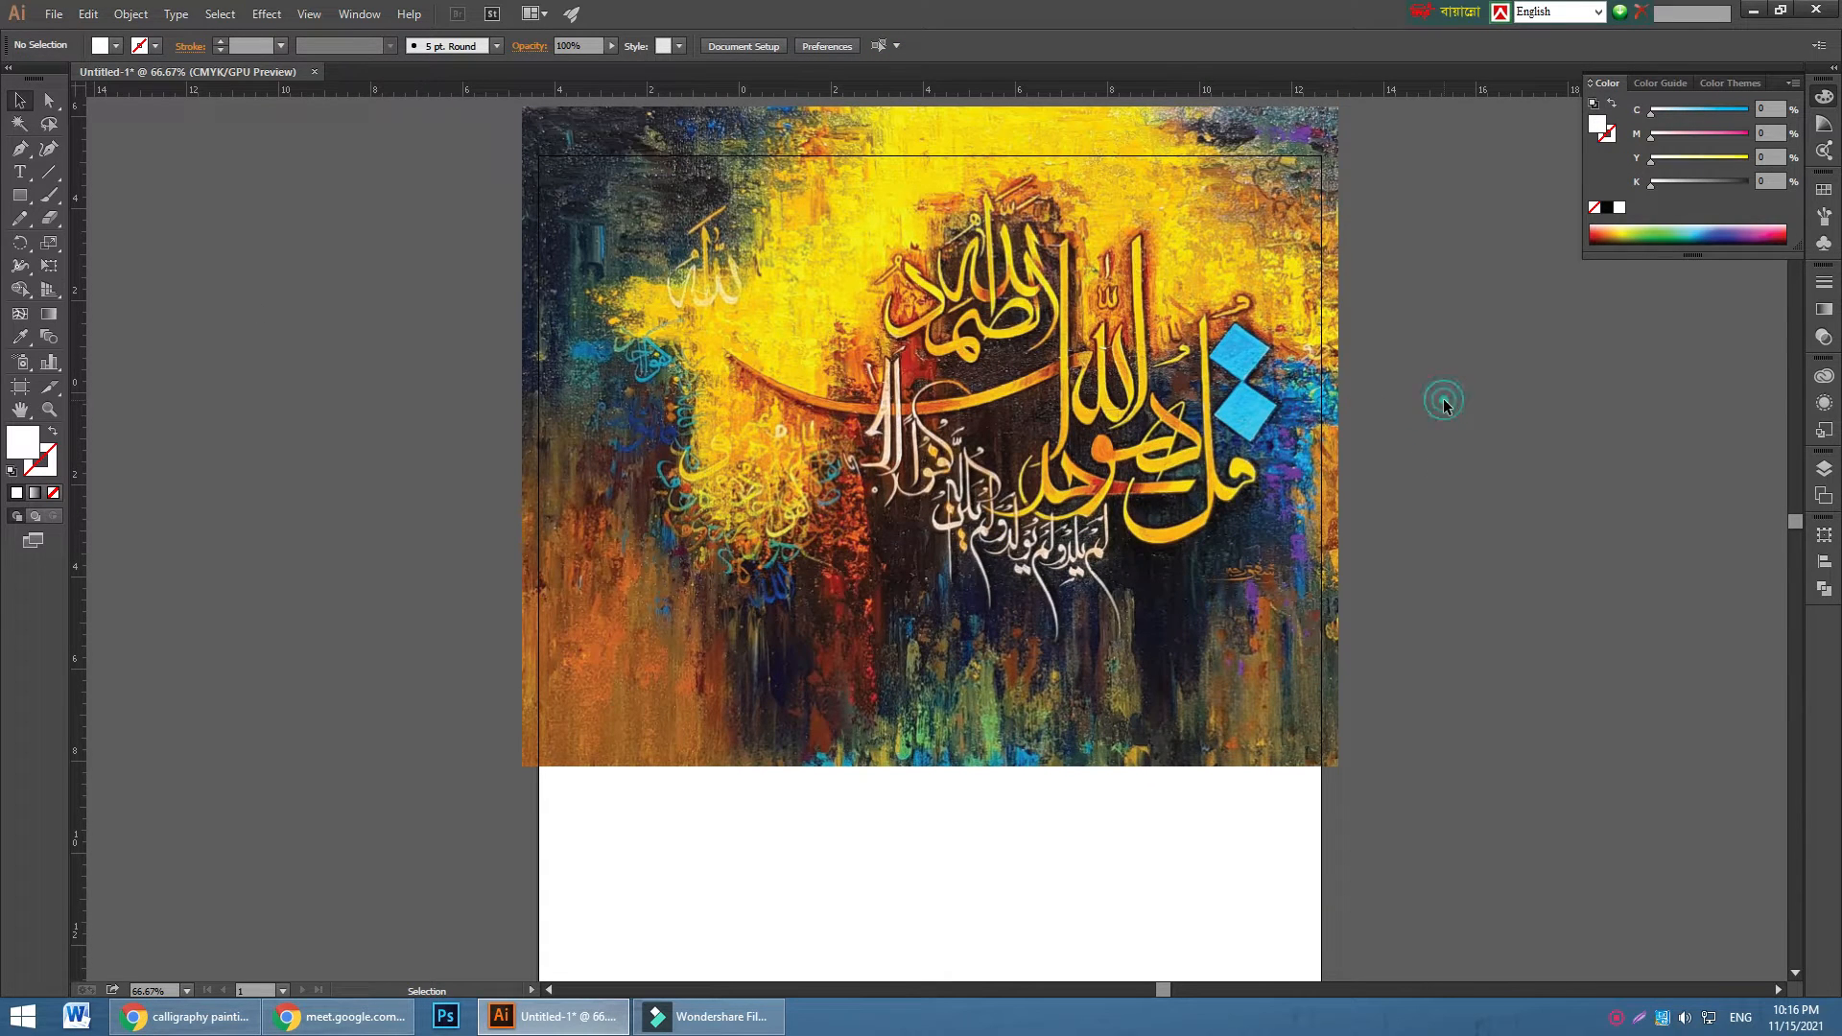
- Switch to the Google Meet call in Chrome and admit the waiting participant
left_click(183, 1017)
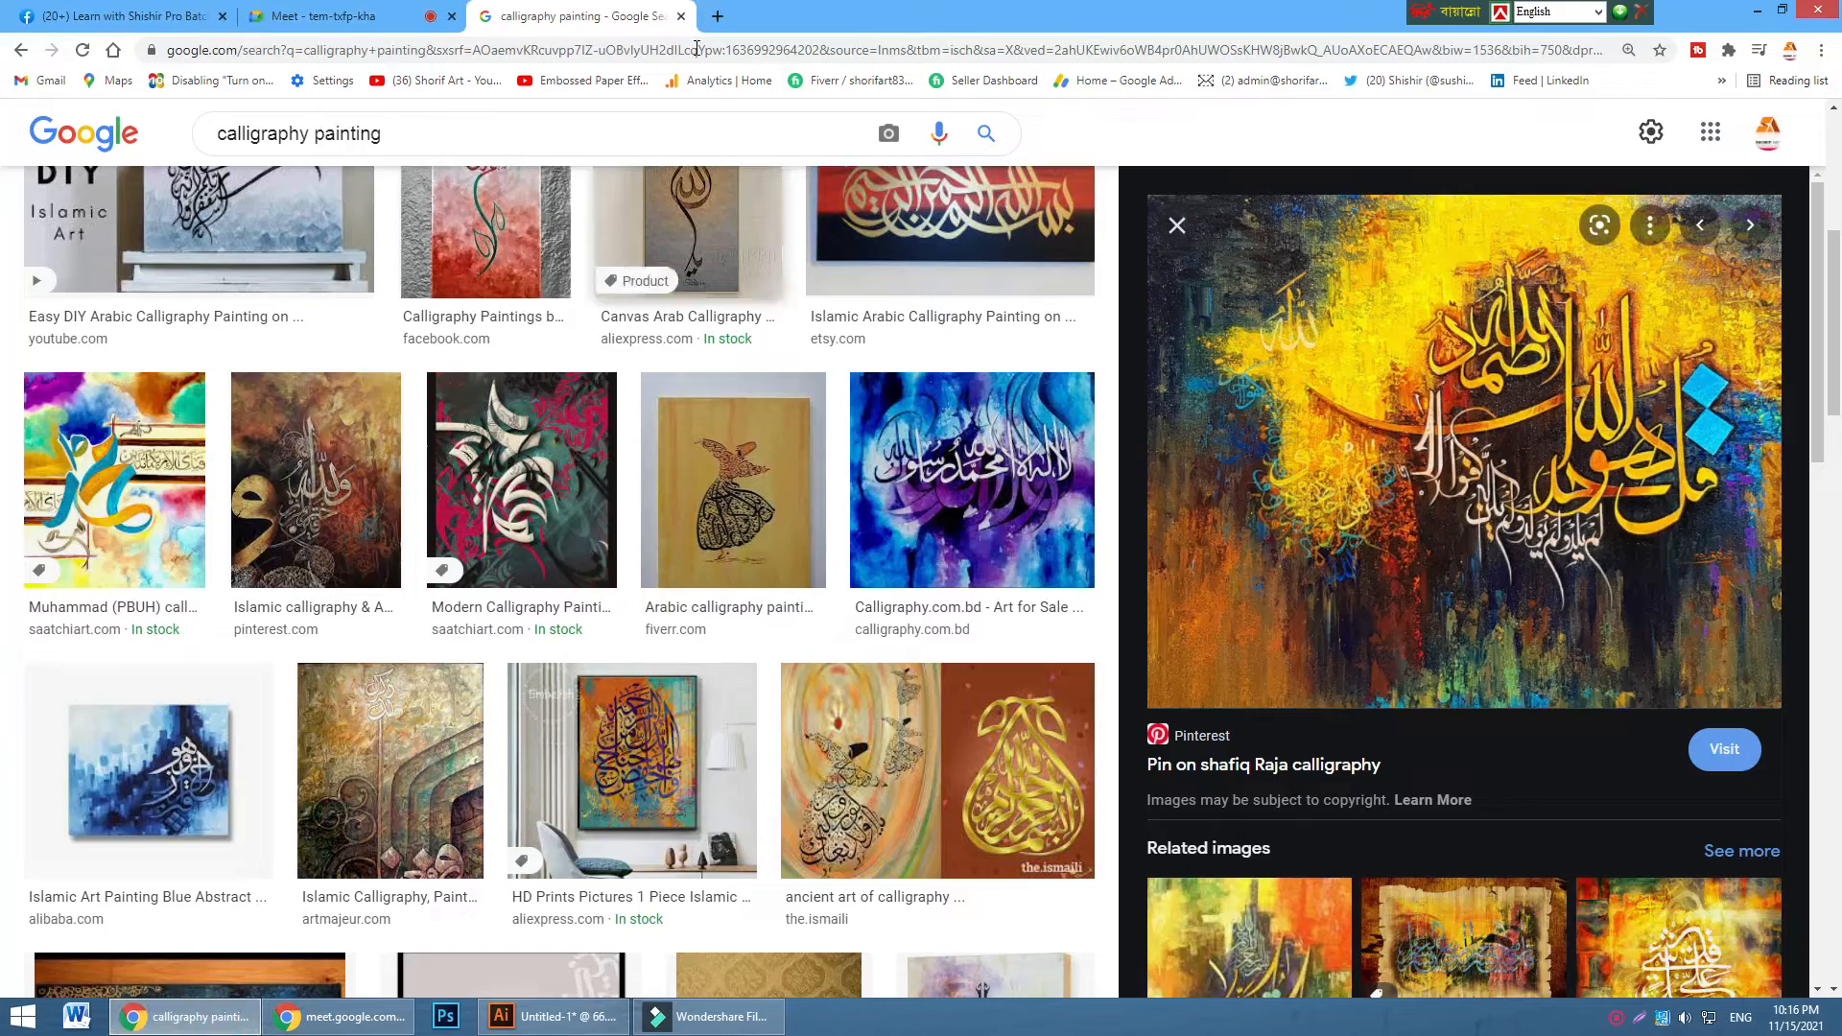
left_click(338, 22)
left_click(1114, 217)
- Back in Illustrator, draw a Paintbrush outline about 20.8 by 13.8 in, curving down across the painting and looping back above it
left_click(552, 1017)
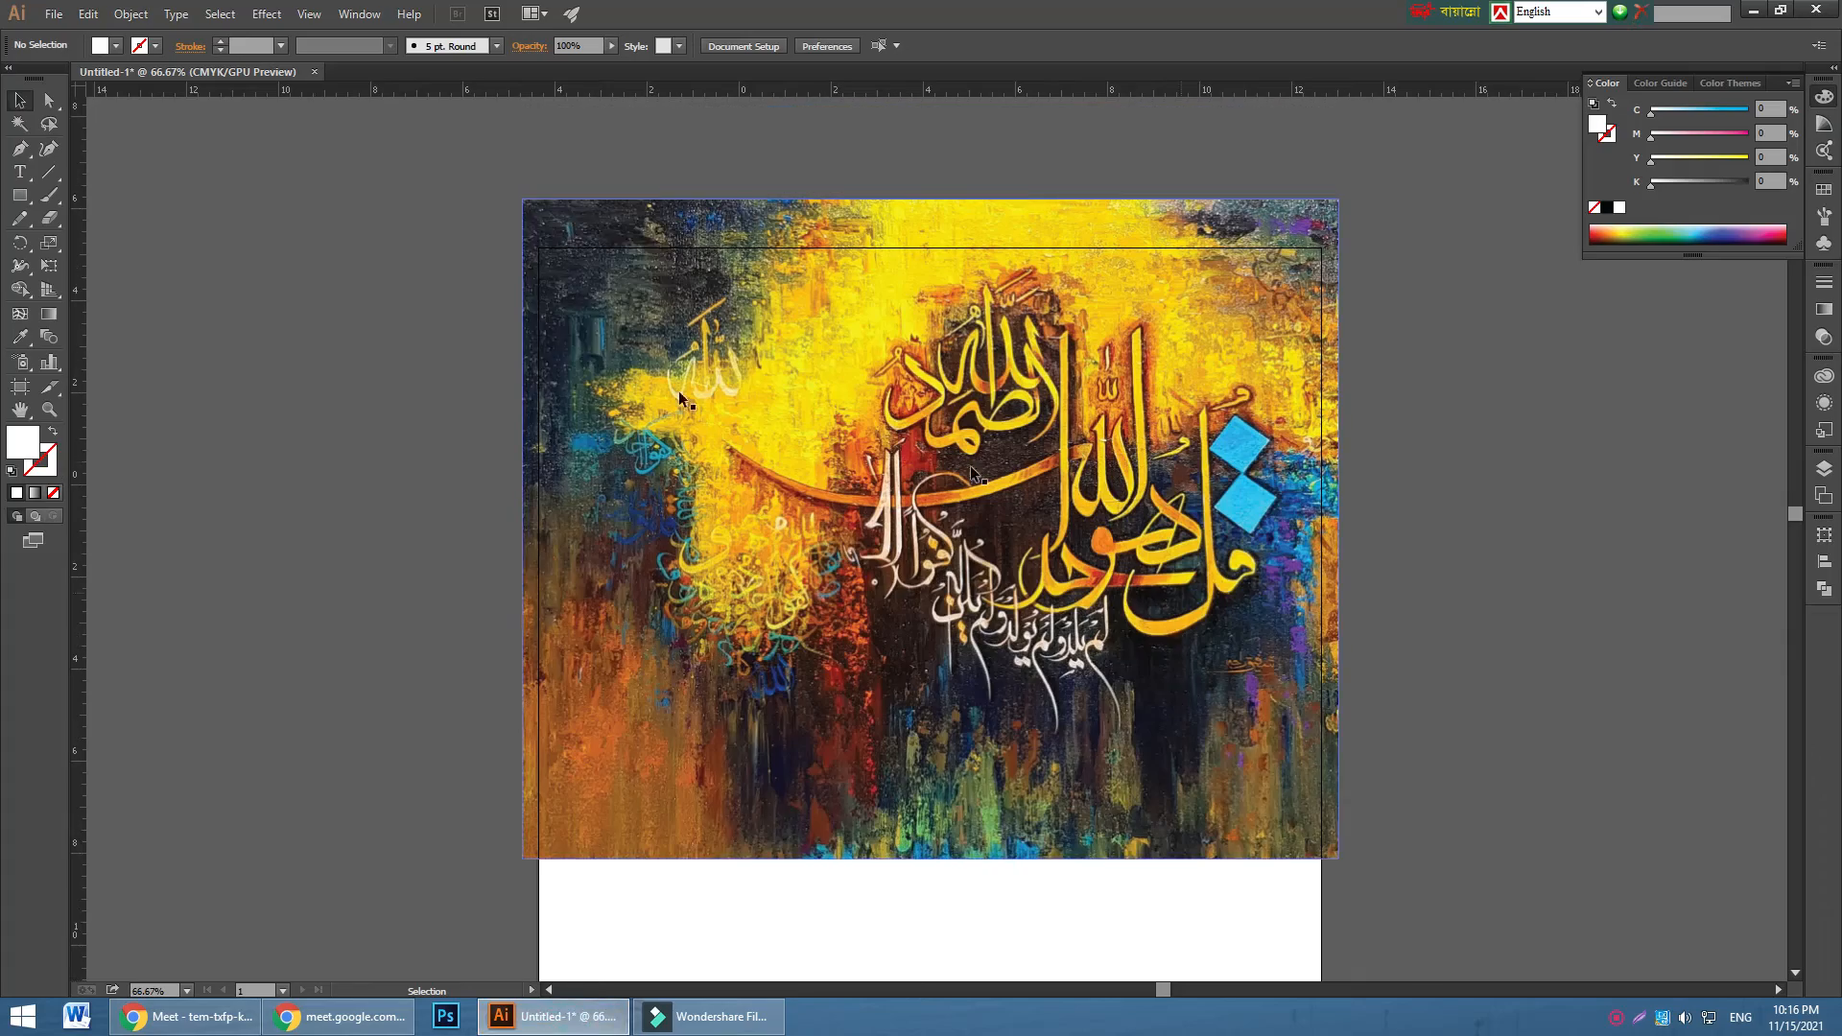
left_click(53, 202)
left_click(94, 196)
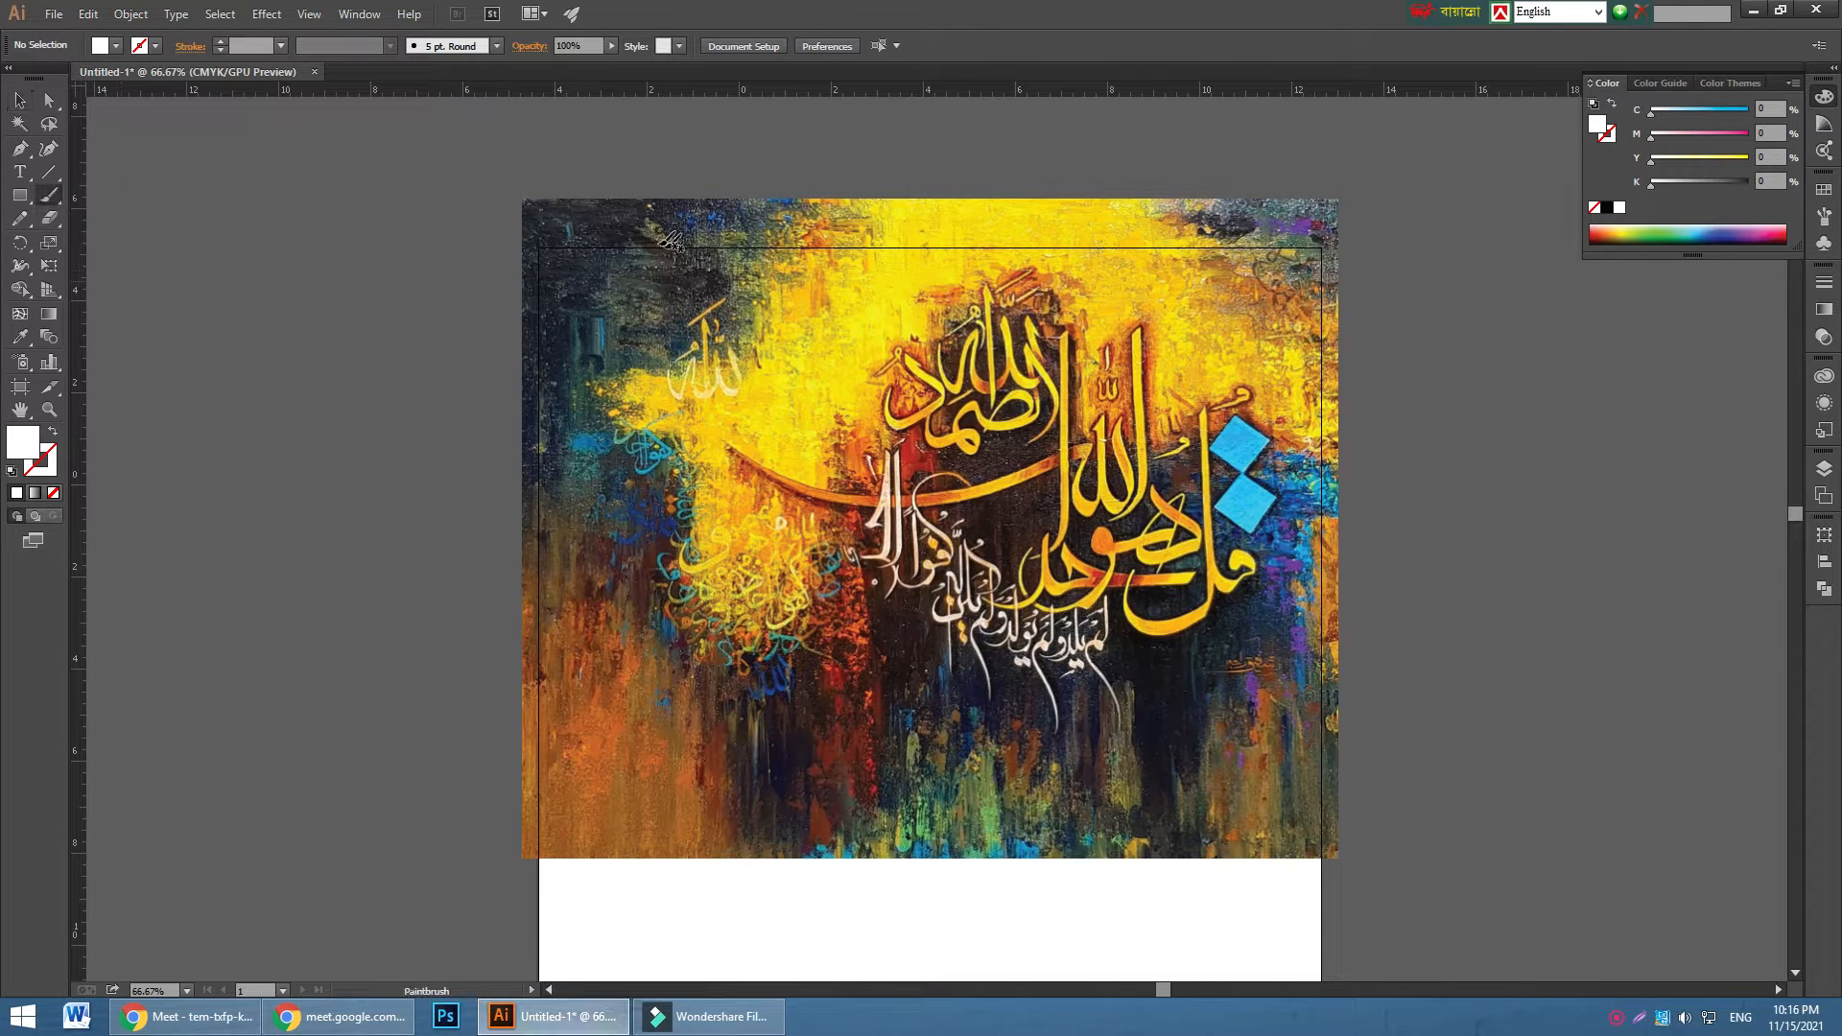
left_click_drag(659, 228, 703, 355)
key("ctrl+z")
mouse_move(535, 235)
left_mouse_down()
mouse_move(676, 326)
mouse_move(764, 593)
mouse_move(845, 737)
mouse_move(911, 777)
mouse_move(1092, 758)
mouse_move(1207, 655)
mouse_move(1297, 607)
mouse_move(1430, 601)
mouse_move(1430, 515)
left_mouse_up()
mouse_move(1449, 258)
left_mouse_down()
mouse_move(1155, 175)
mouse_move(495, 178)
mouse_move(534, 231)
left_mouse_up()
- Select the white brush outline drawn over the painting
key("v")
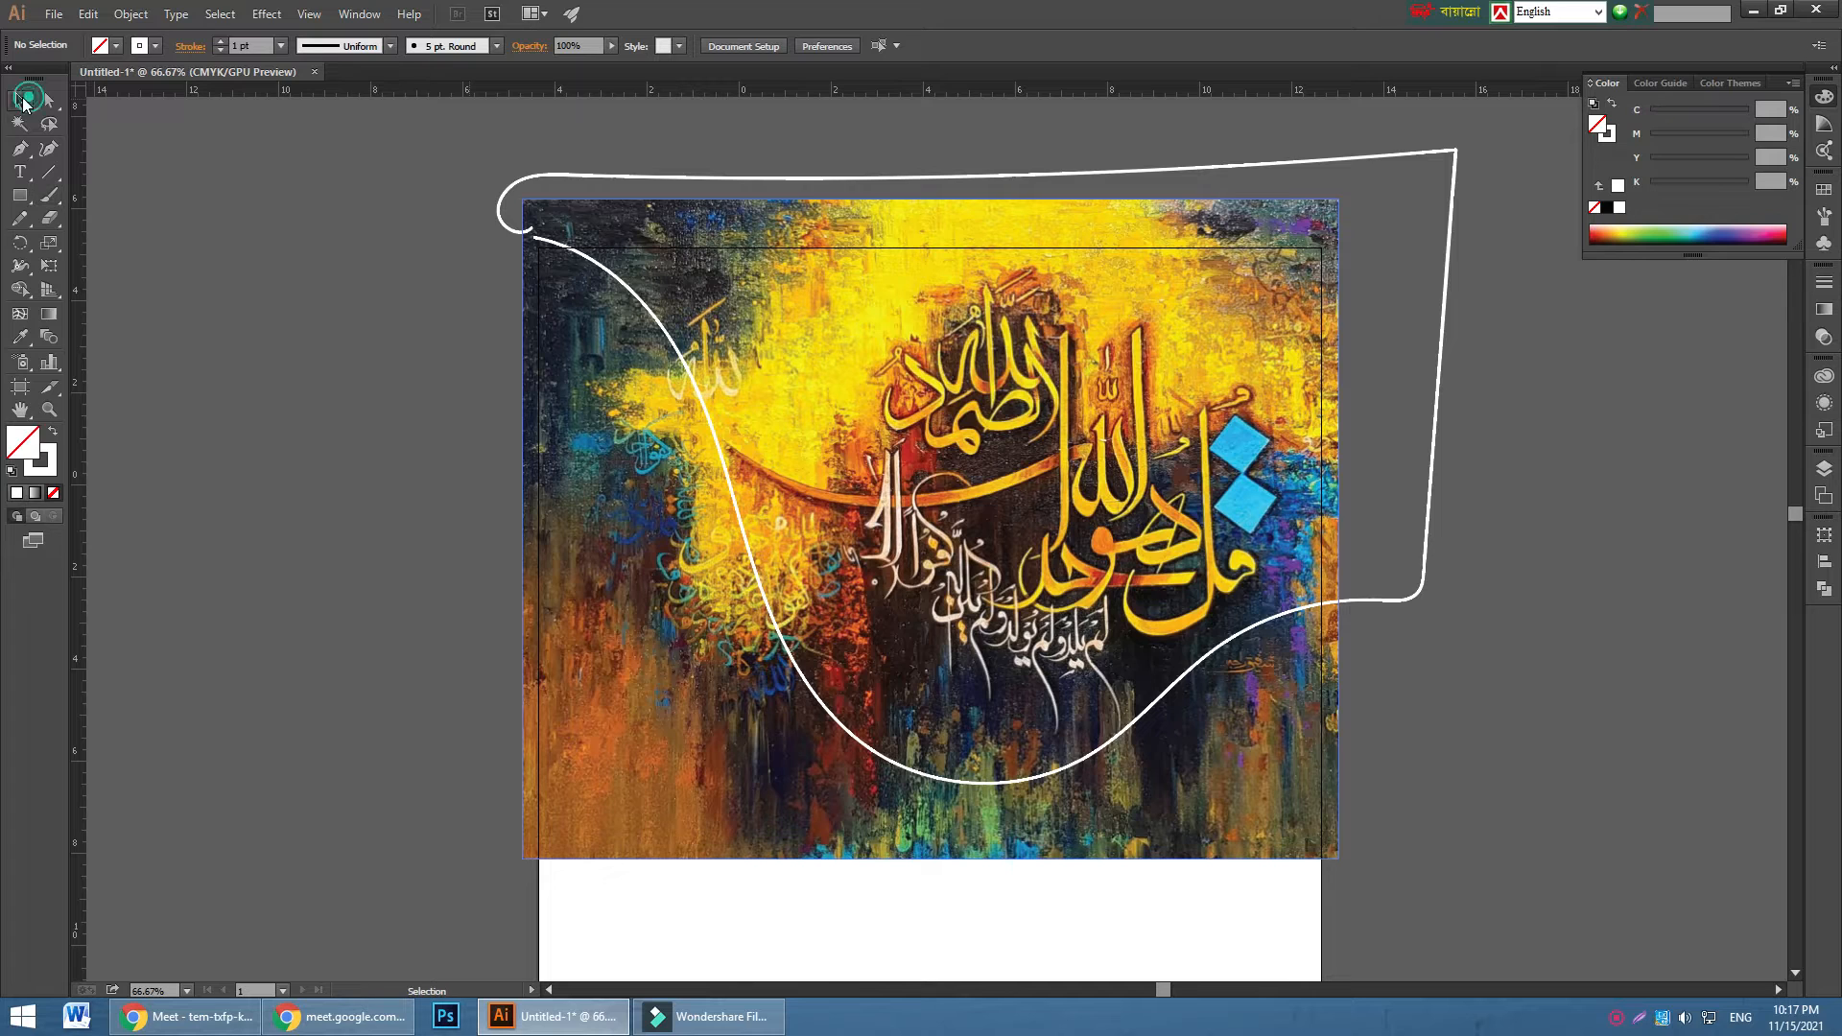
left_click(638, 181)
right_click(641, 185)
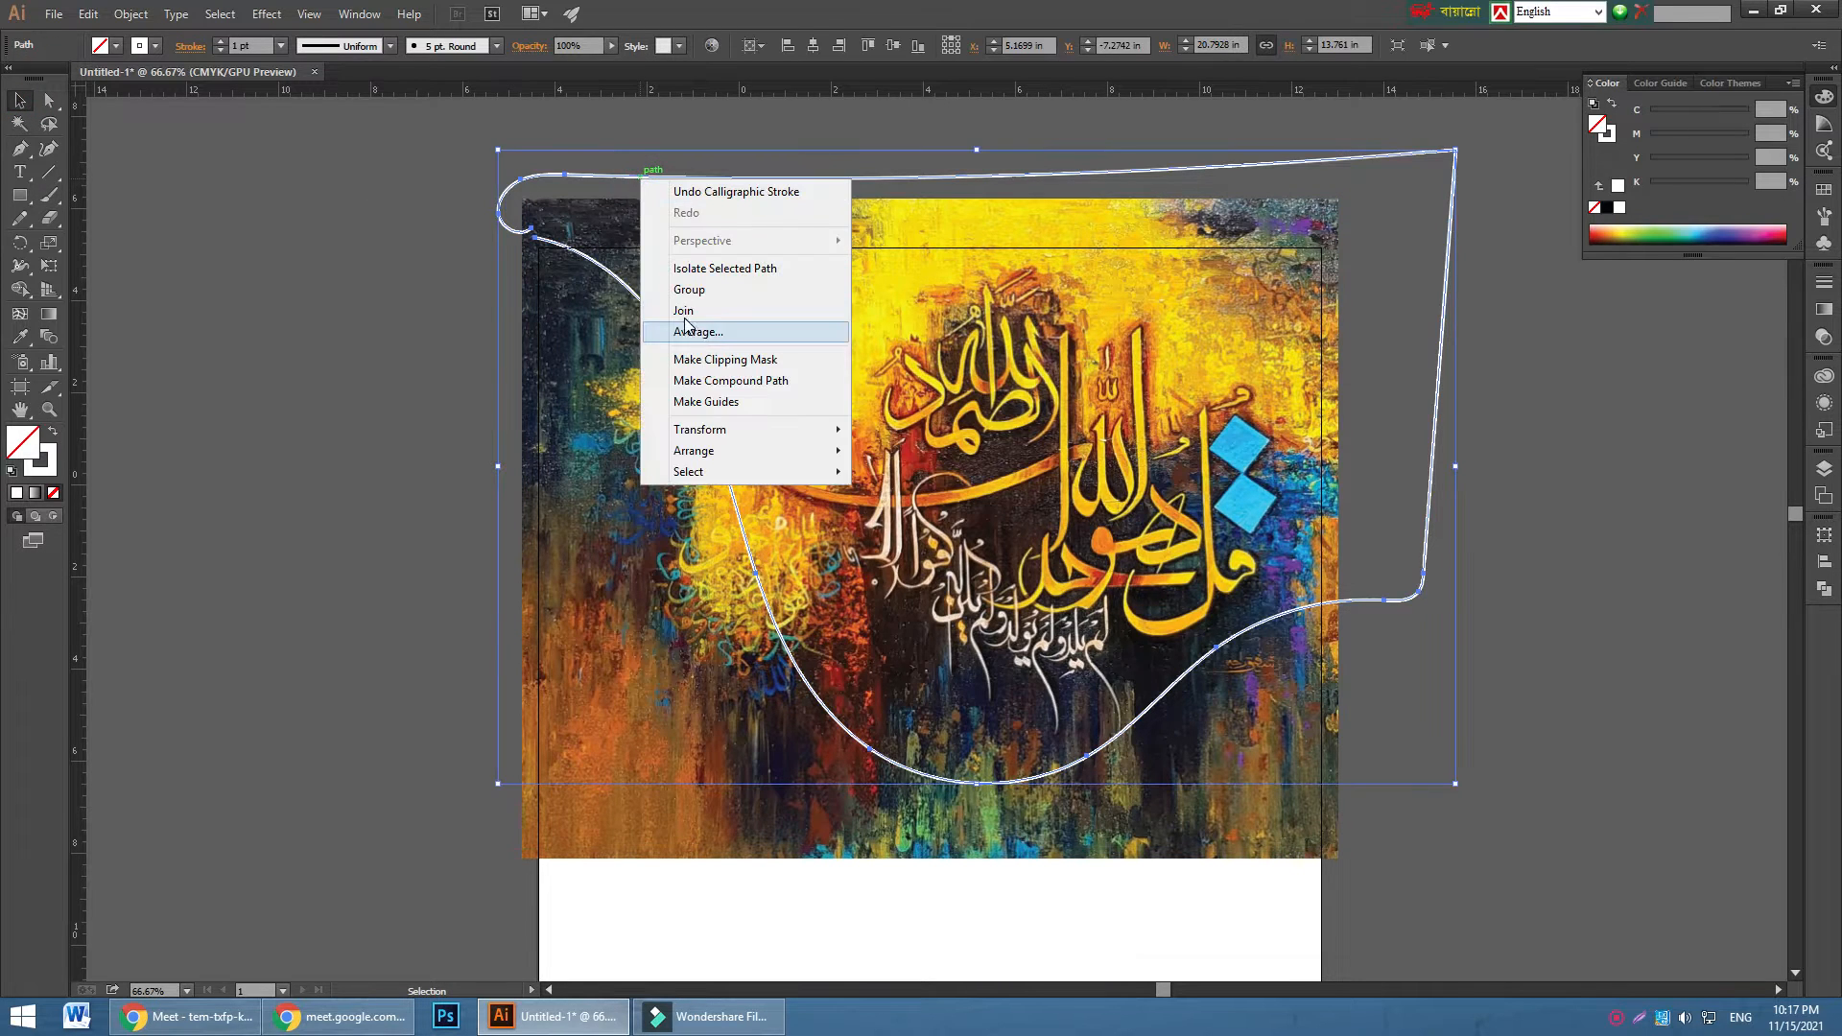
left_click(536, 267)
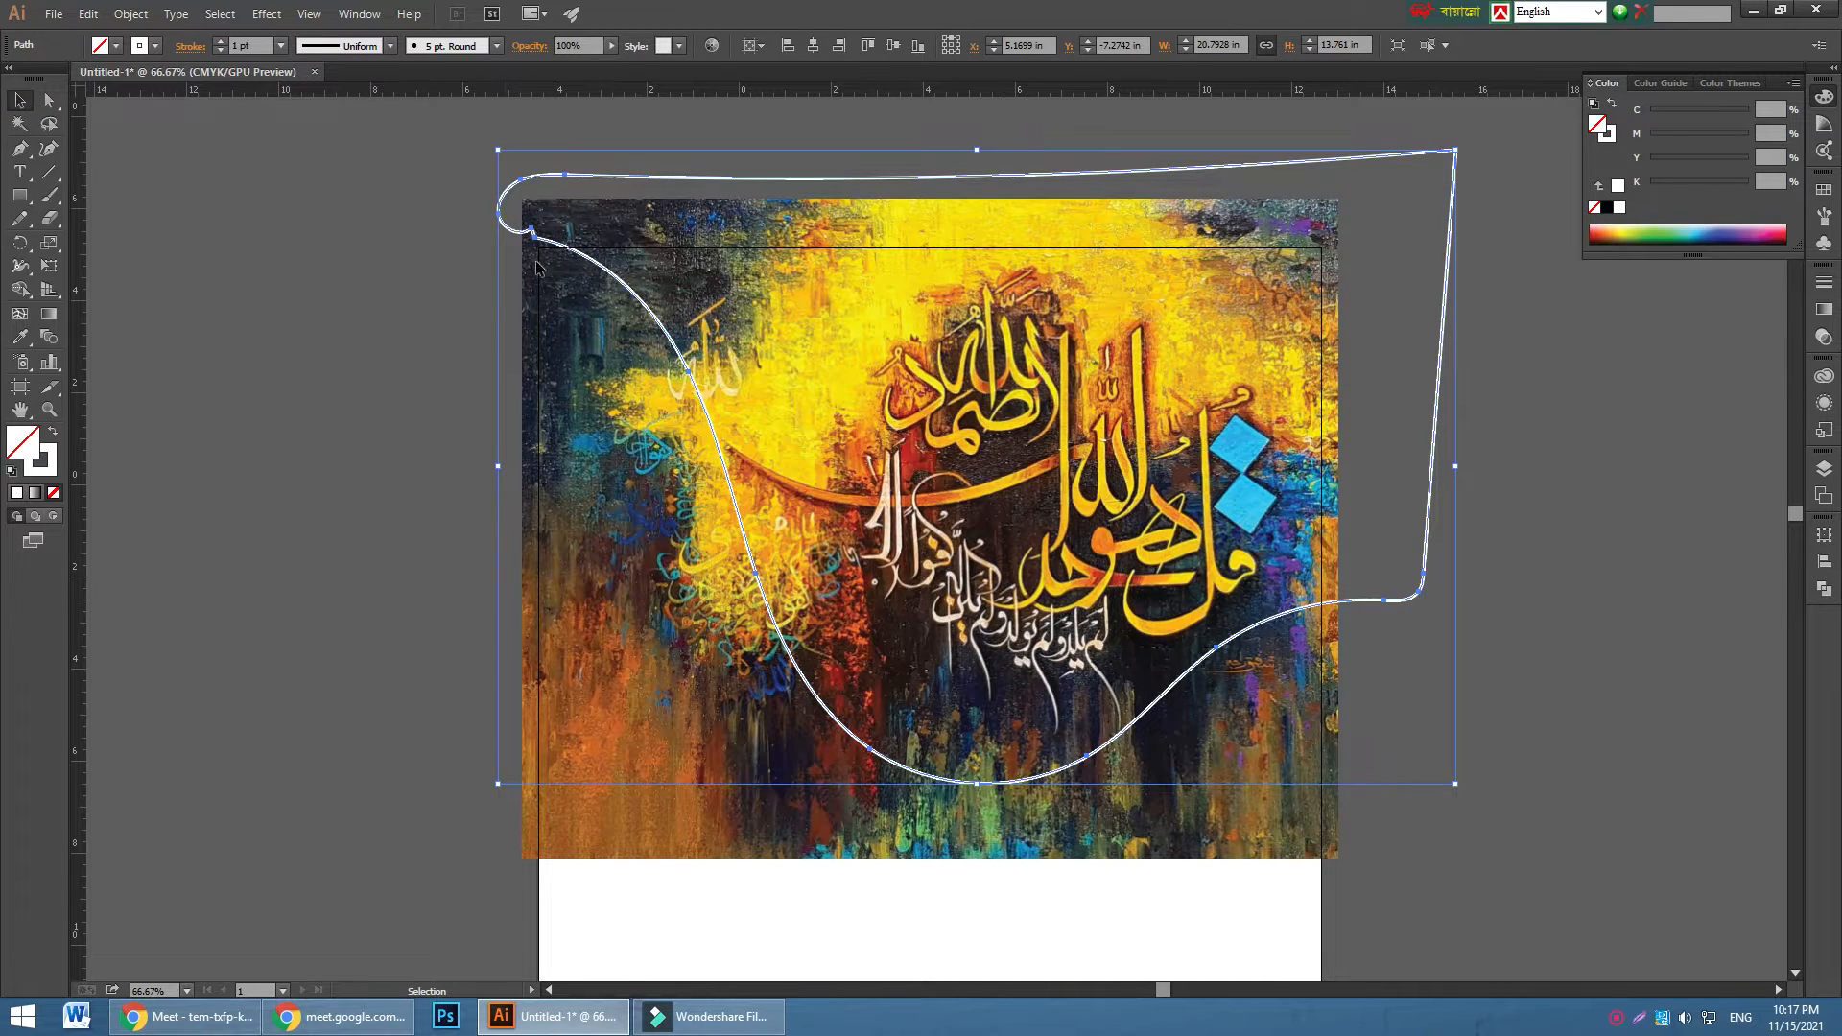
left_click(1559, 642)
left_click(594, 269)
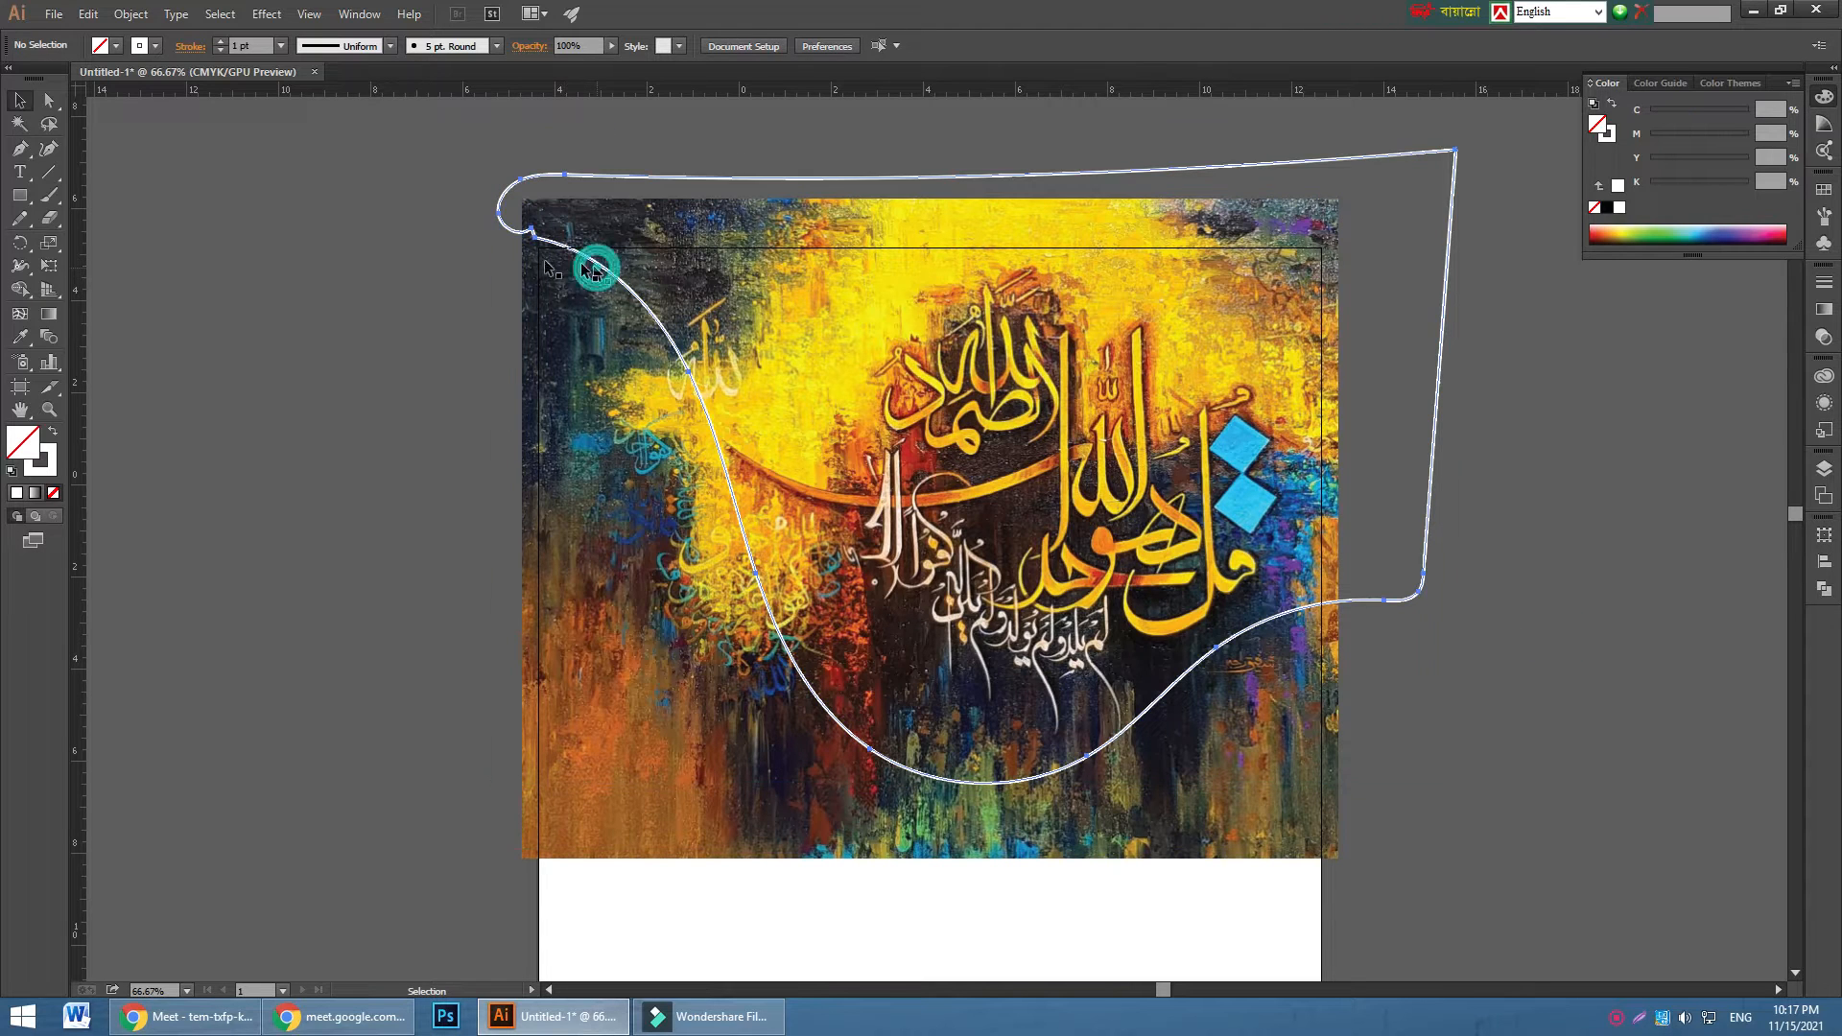
- Return to the Google Meet call in Chrome and admit all the people waiting to join
left_click(209, 1016)
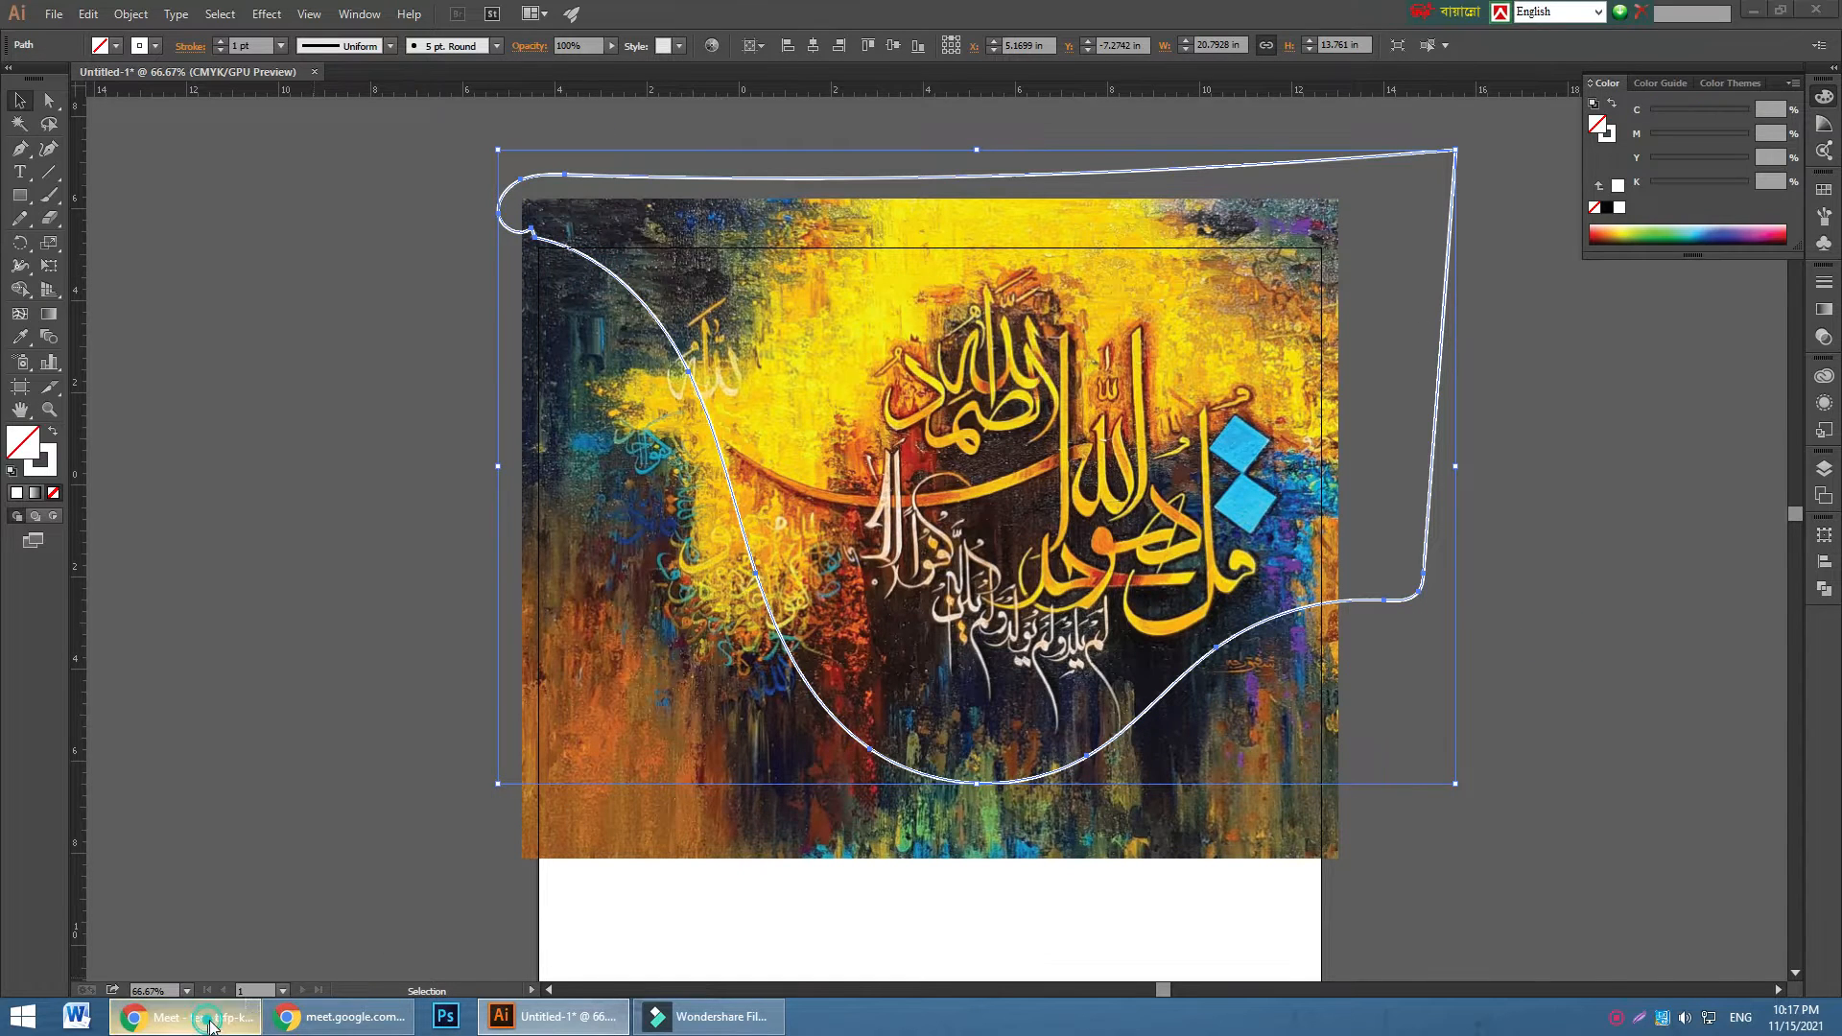
left_click(1105, 213)
left_click(1108, 338)
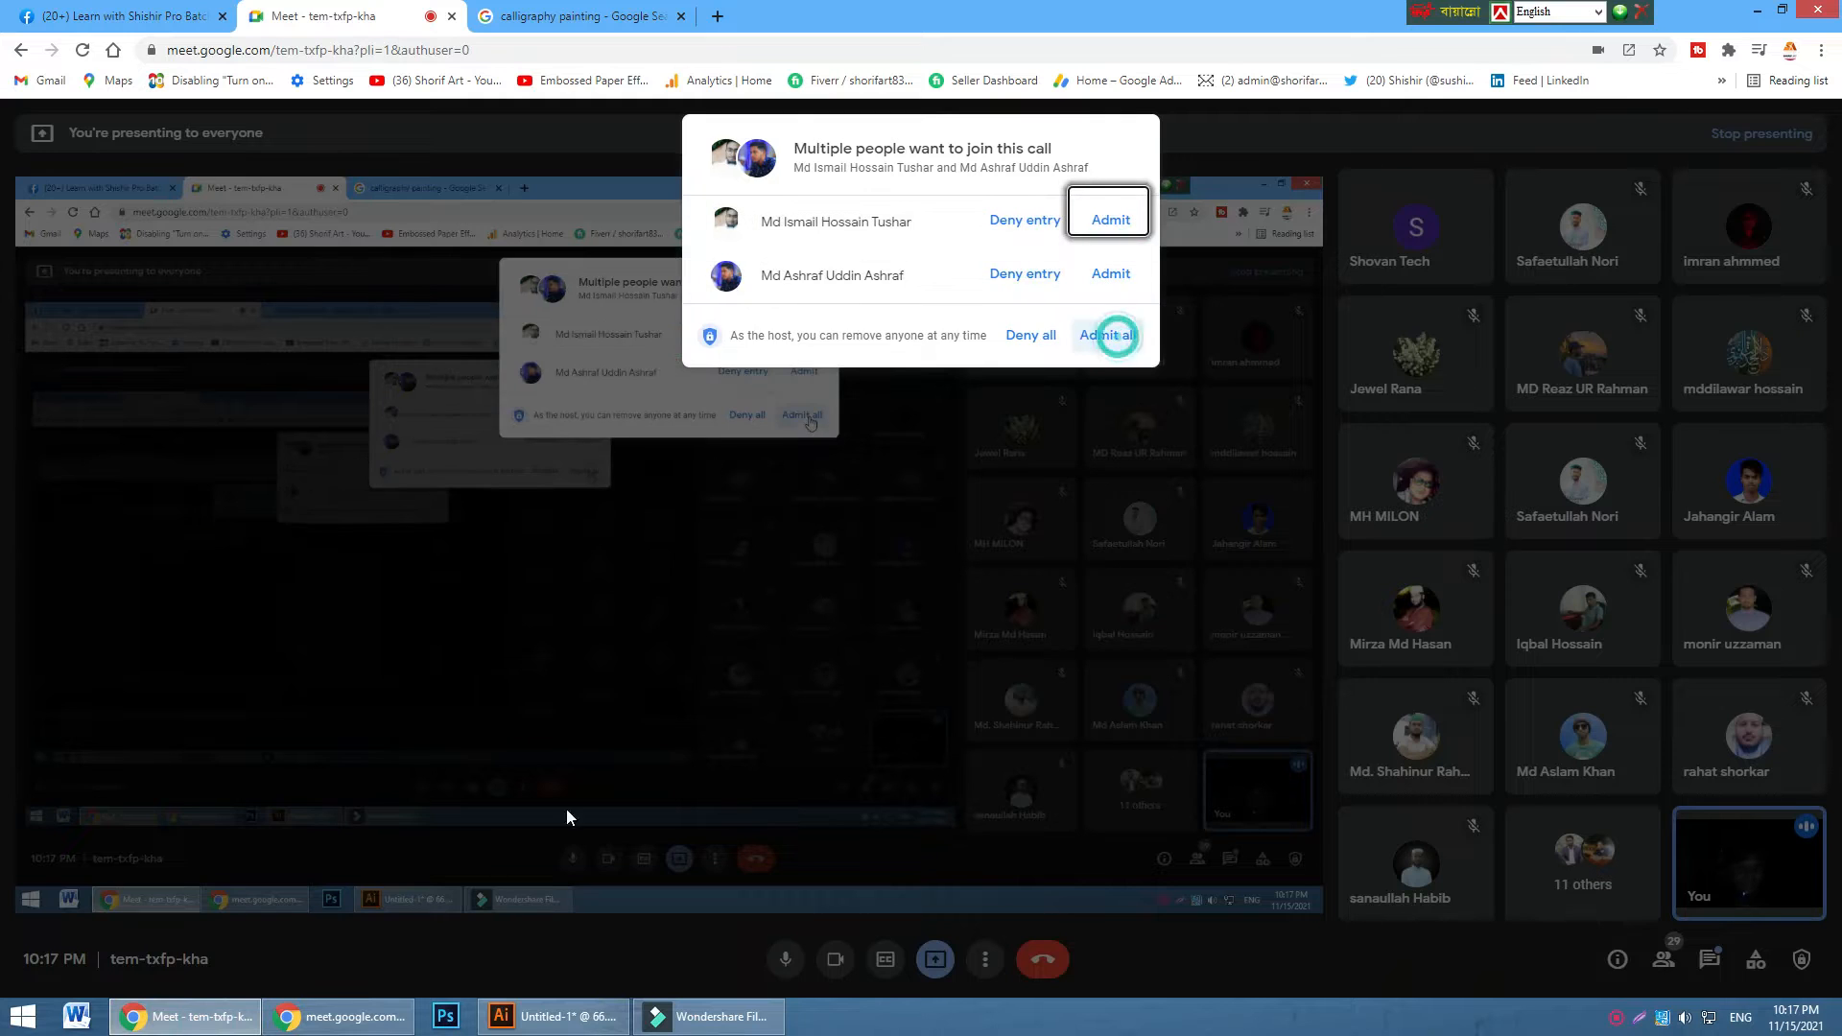
- Back in Illustrator, draw a rectangle about 28.6 by 2.6 in above the artboard's top edge and another beyond its right edge
left_click(548, 1016)
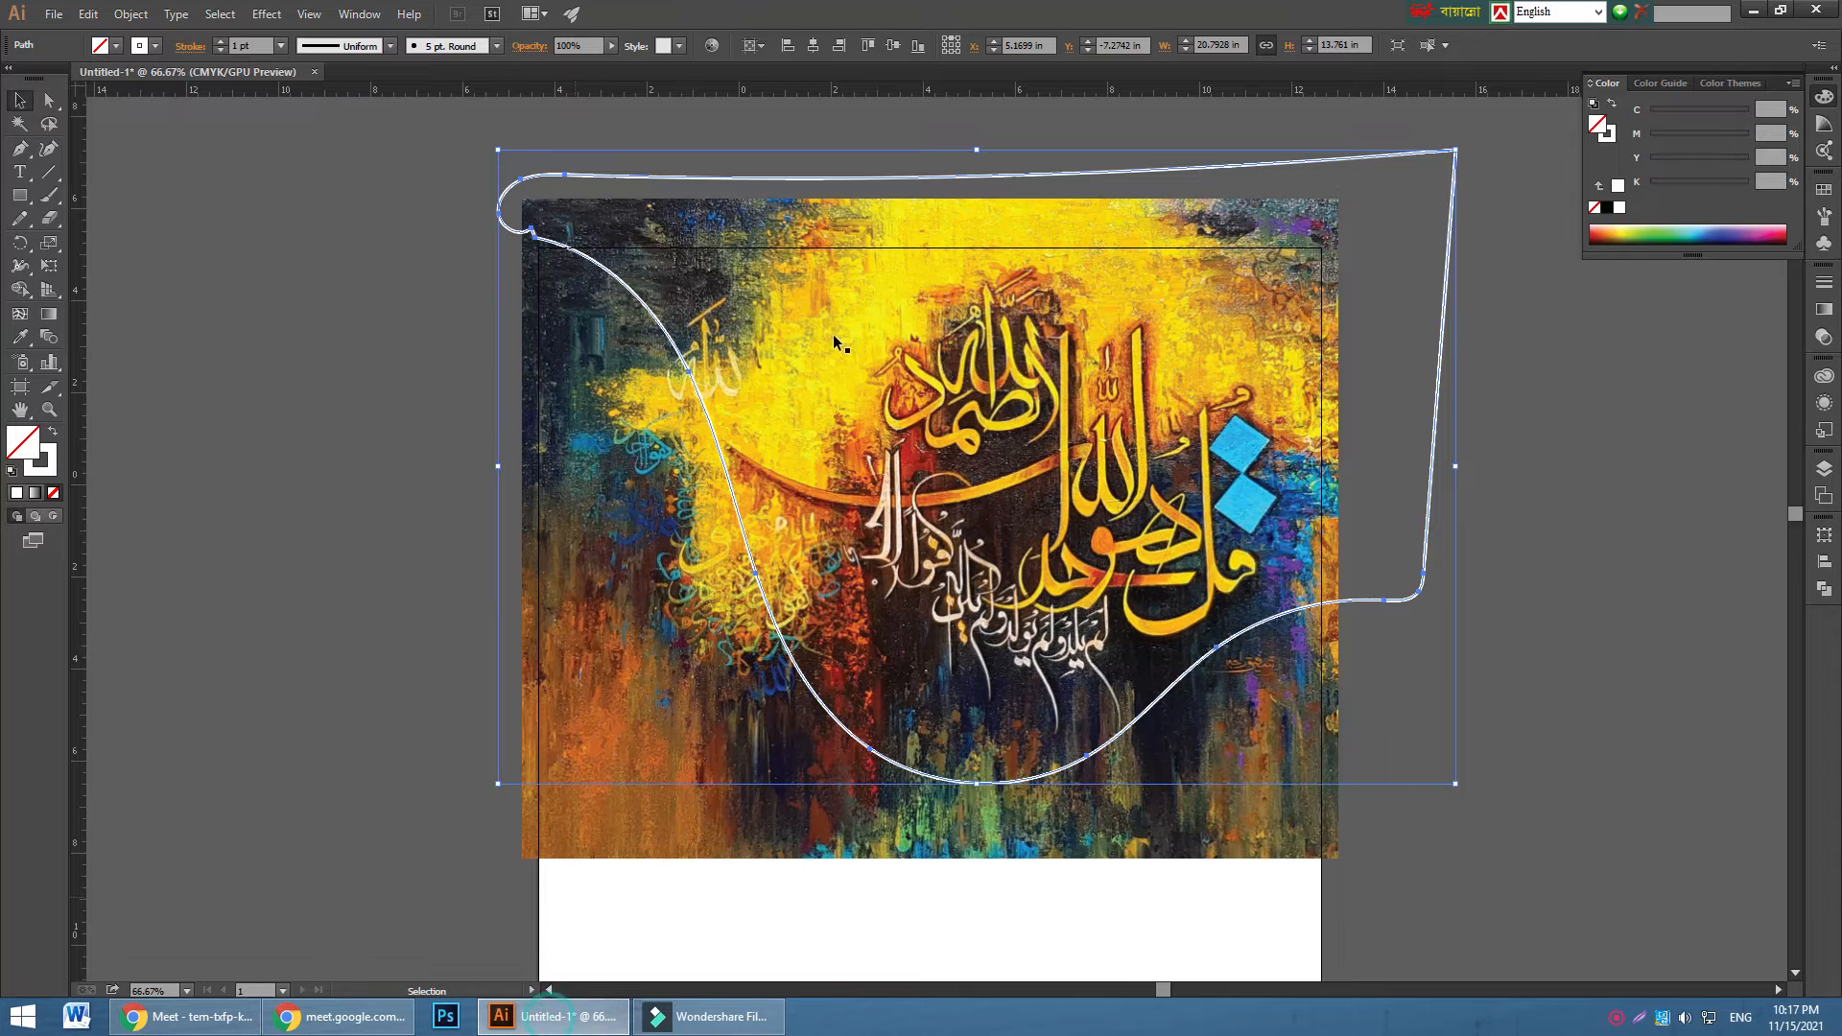
left_click(21, 194)
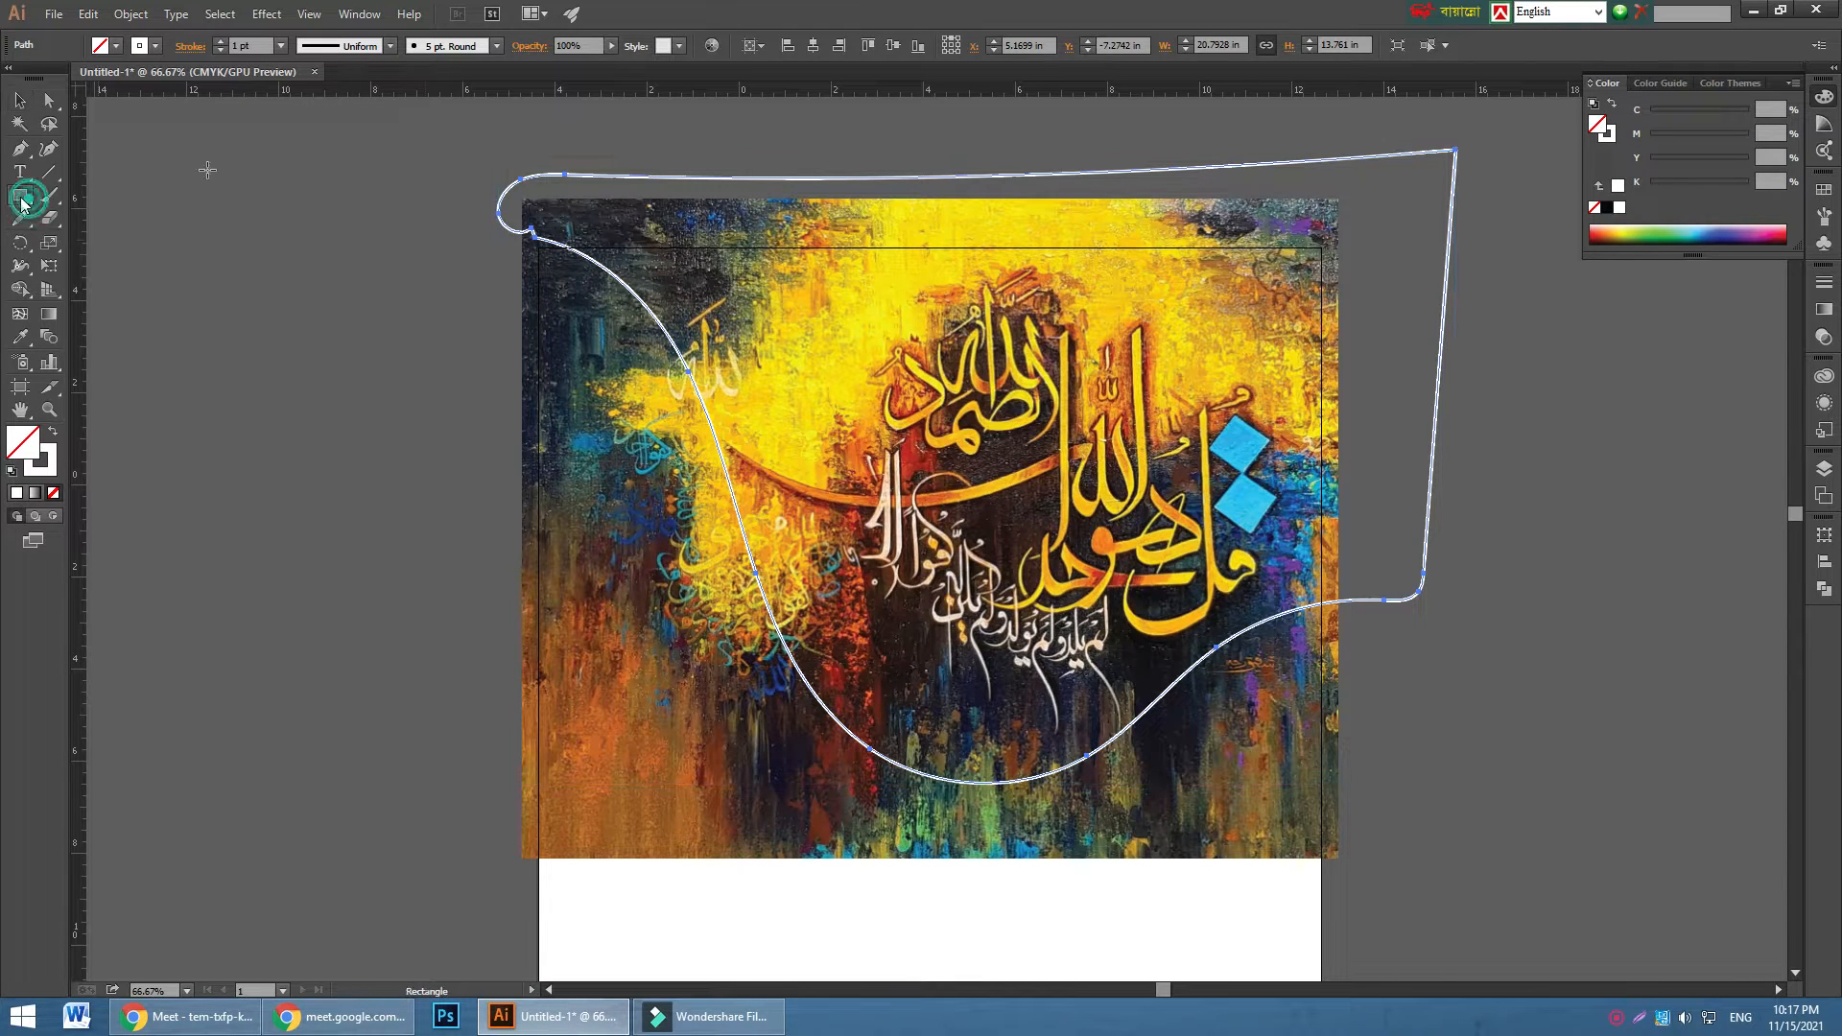
left_click_drag(403, 128, 1722, 247)
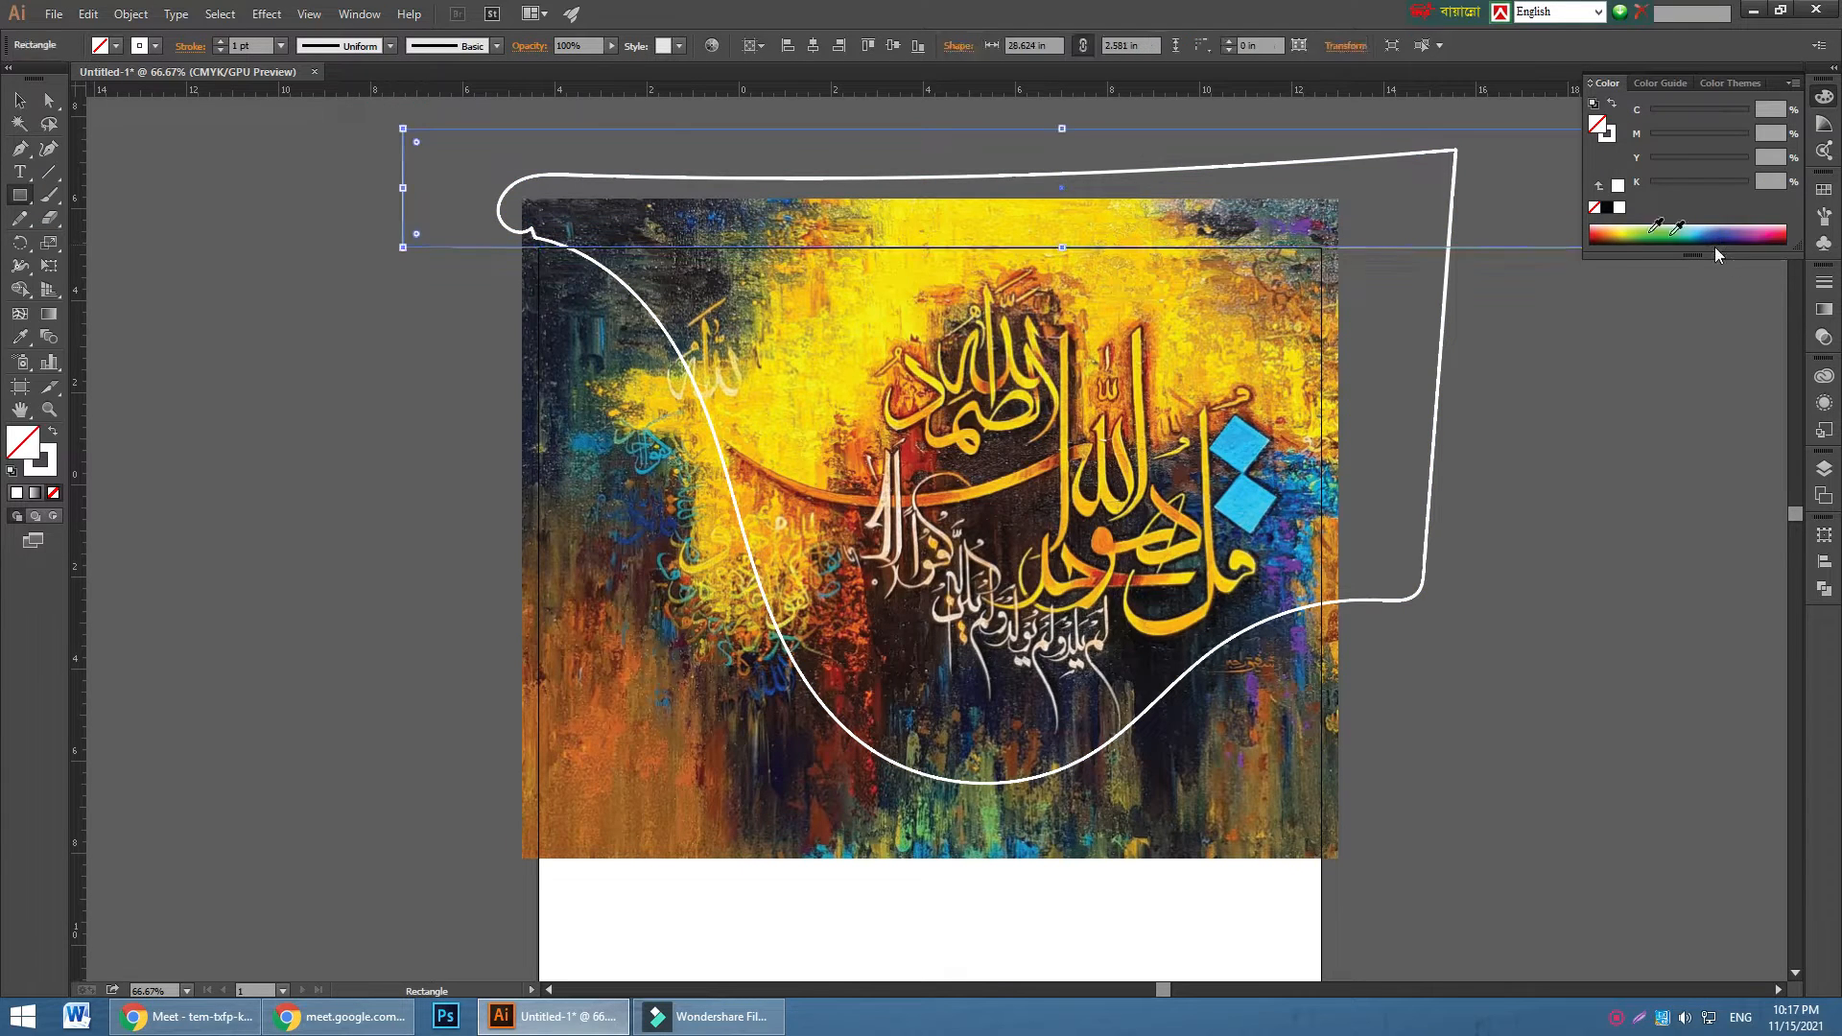
scroll(1494, 278, "up", 2)
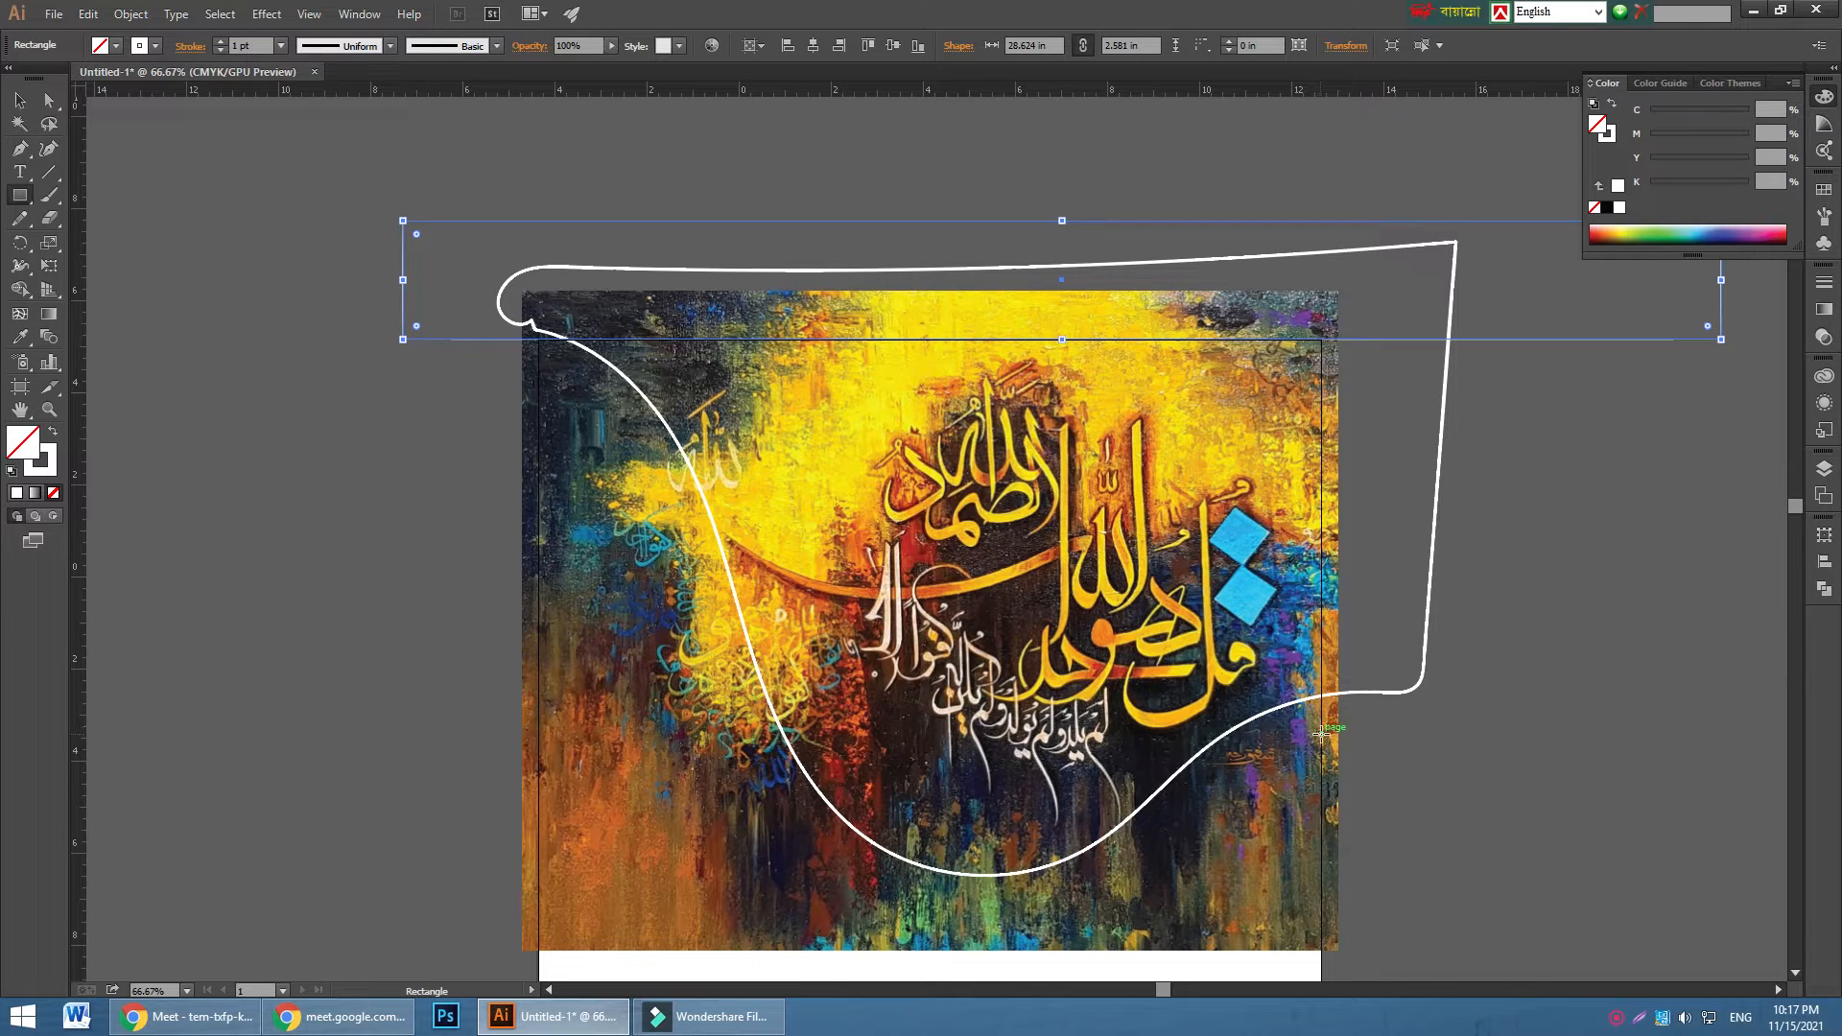
mouse_move(1321, 734)
left_mouse_down()
mouse_move(1521, 393)
mouse_move(1594, 331)
mouse_move(1592, 242)
left_mouse_up()
left_click(19, 100)
left_click(239, 244)
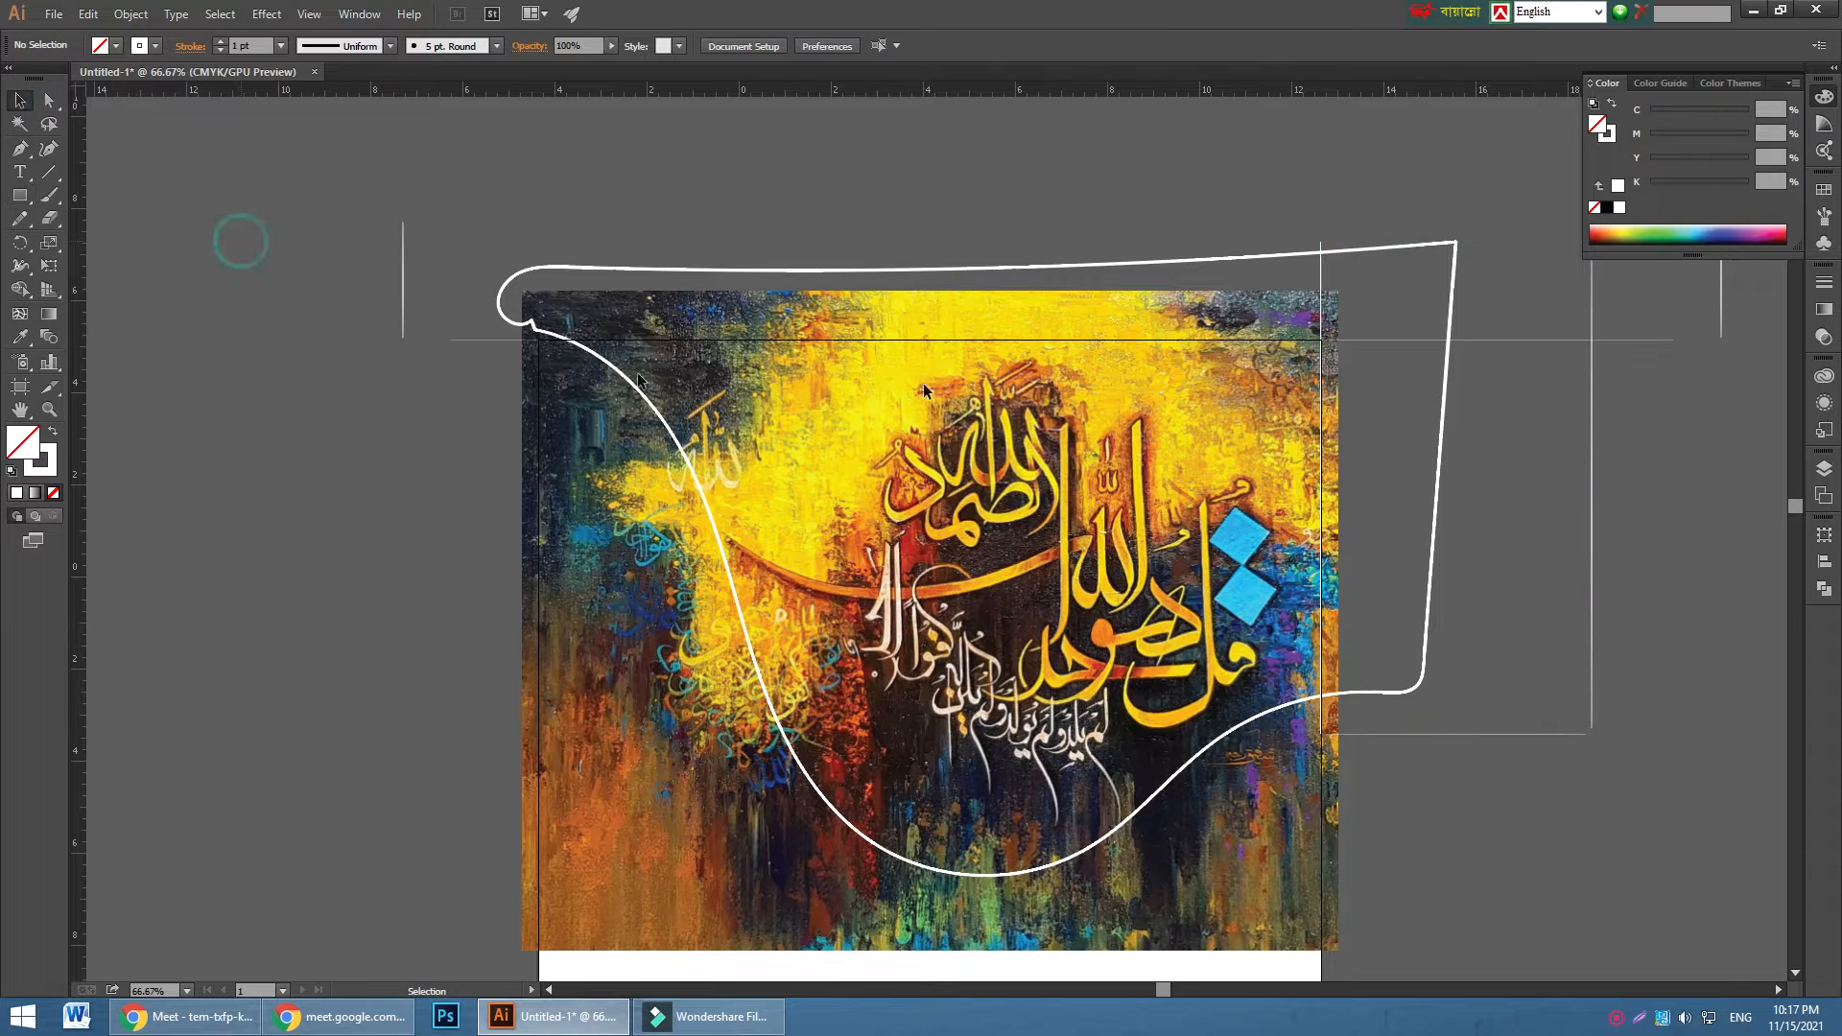
- Select the outline with both rectangles and remove the parts beyond the artboard's top and right edges with Shape Builder
key("ctrl+a")
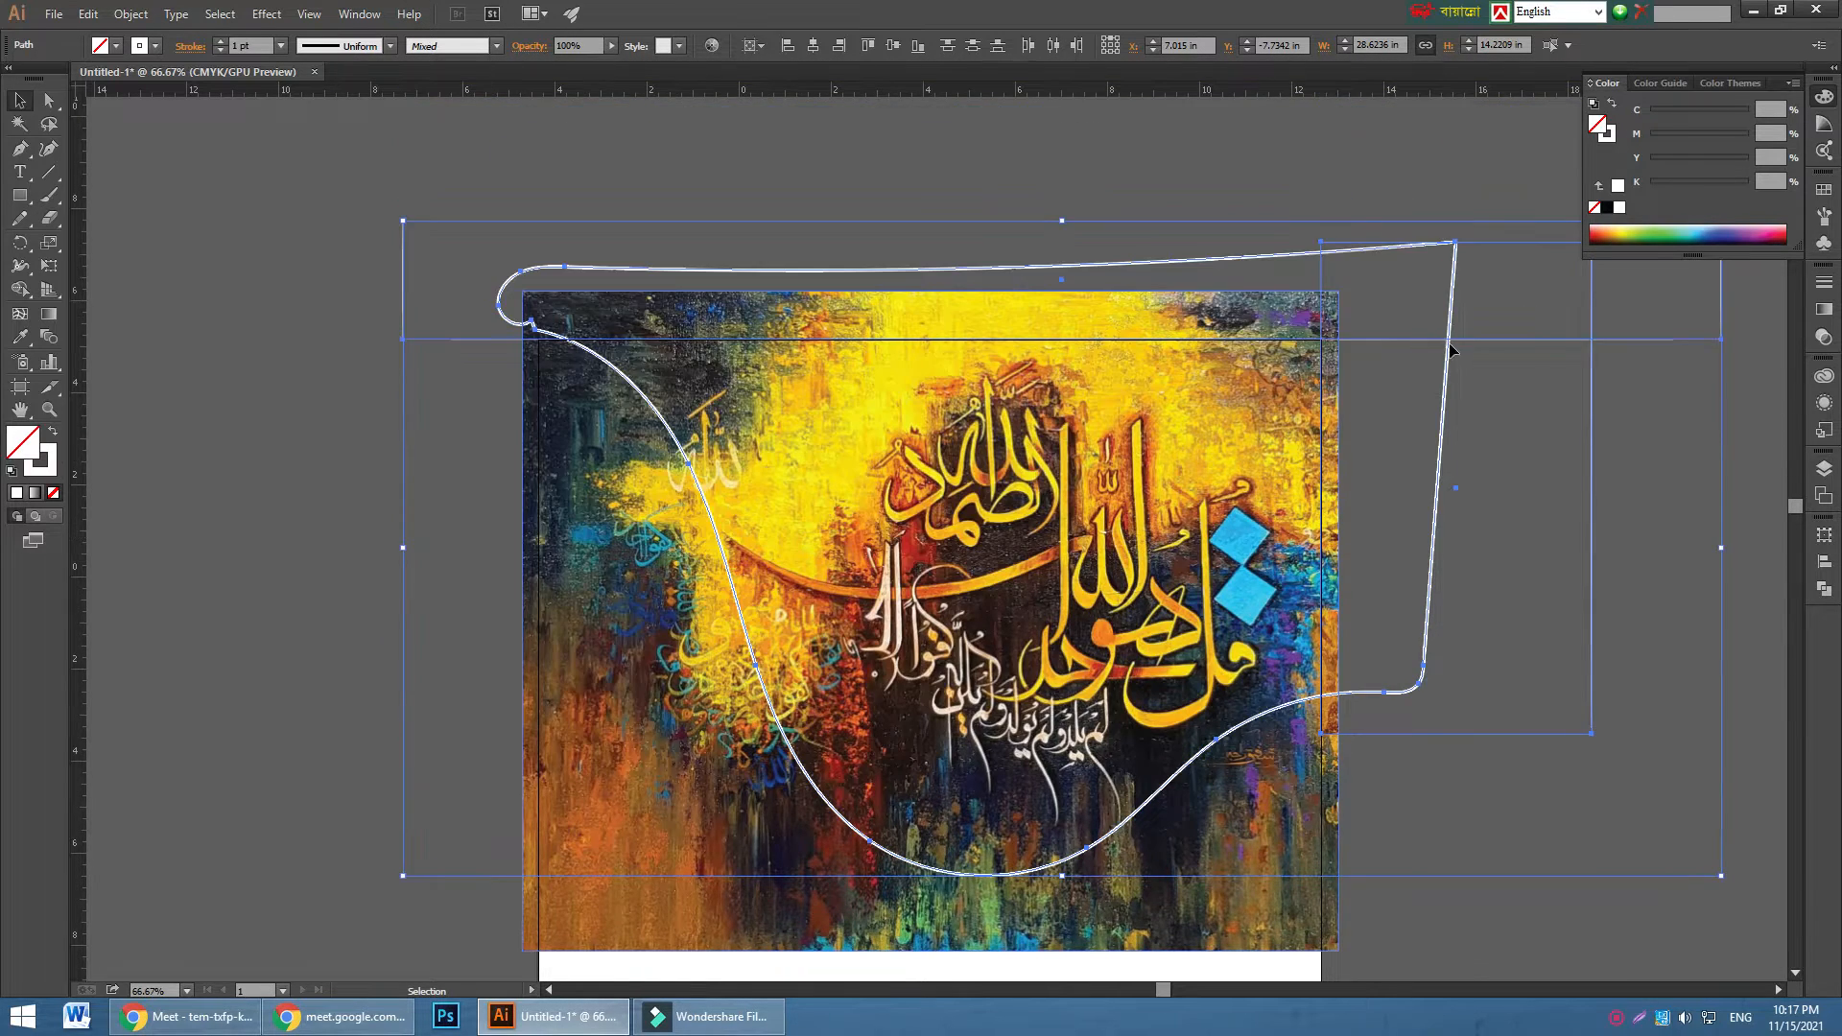
left_click_drag(1450, 350, 1343, 262)
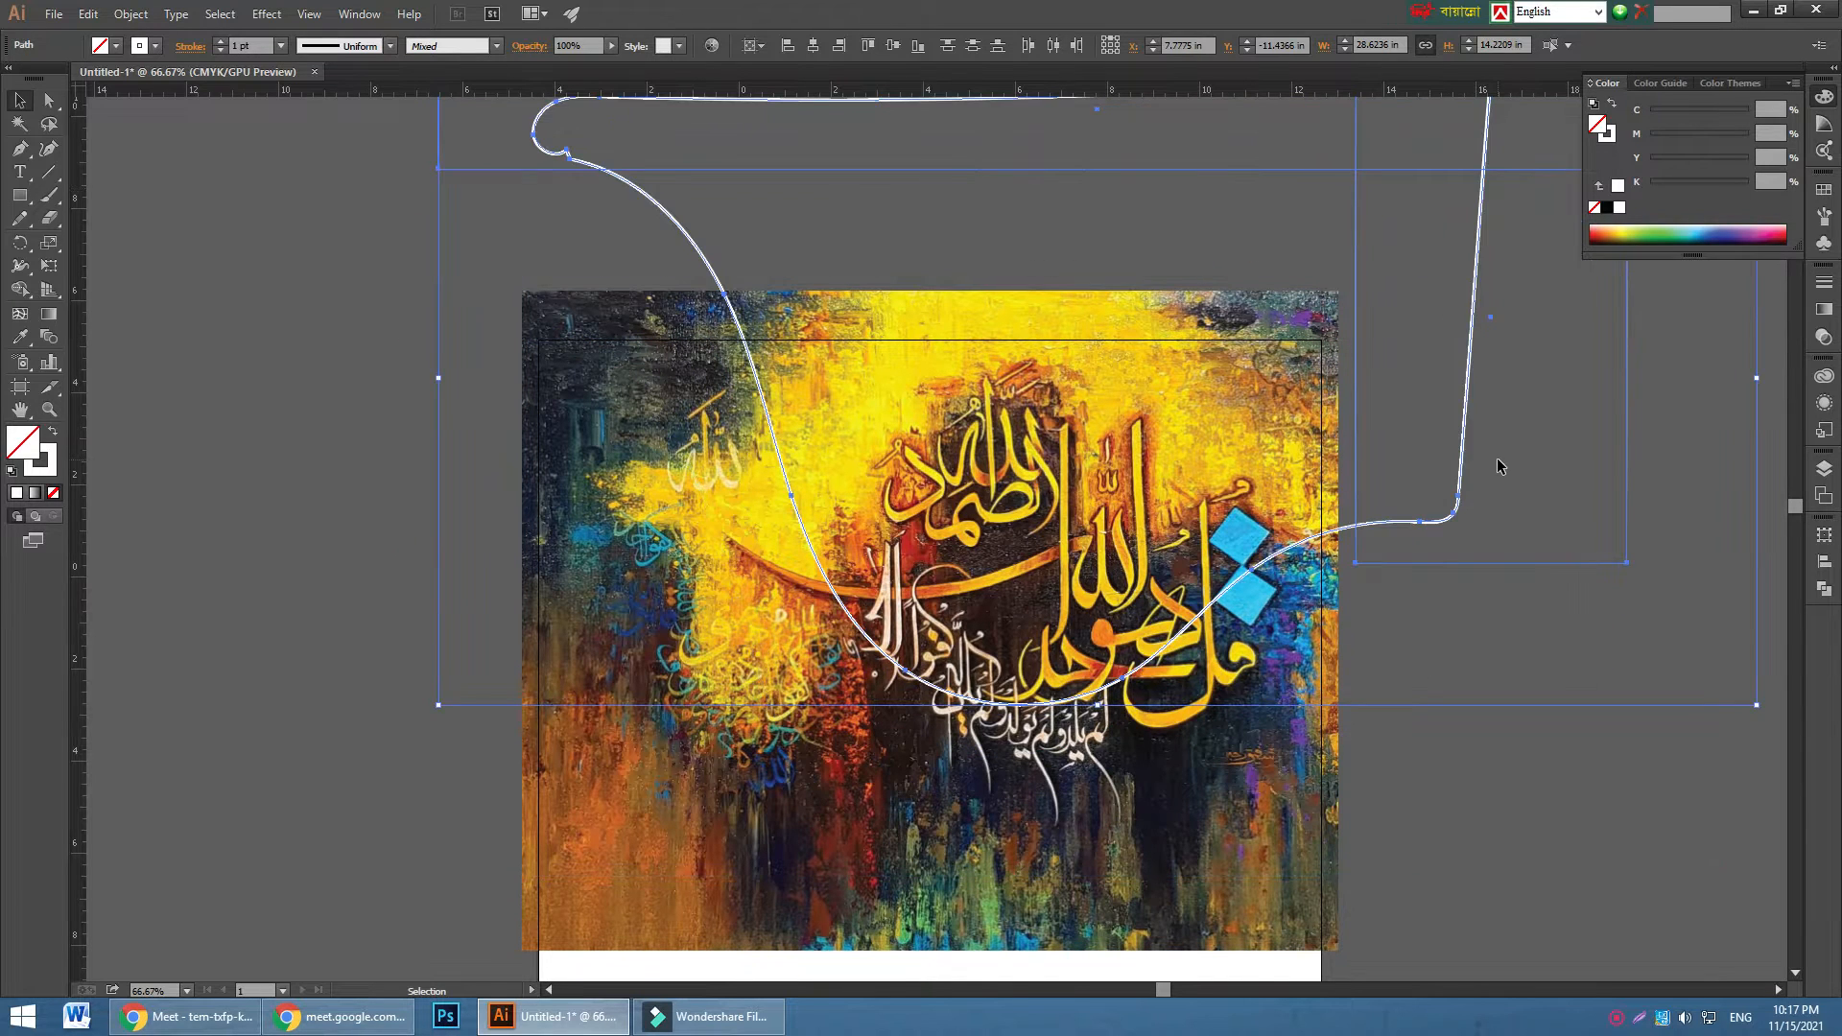
key("ctrl+z")
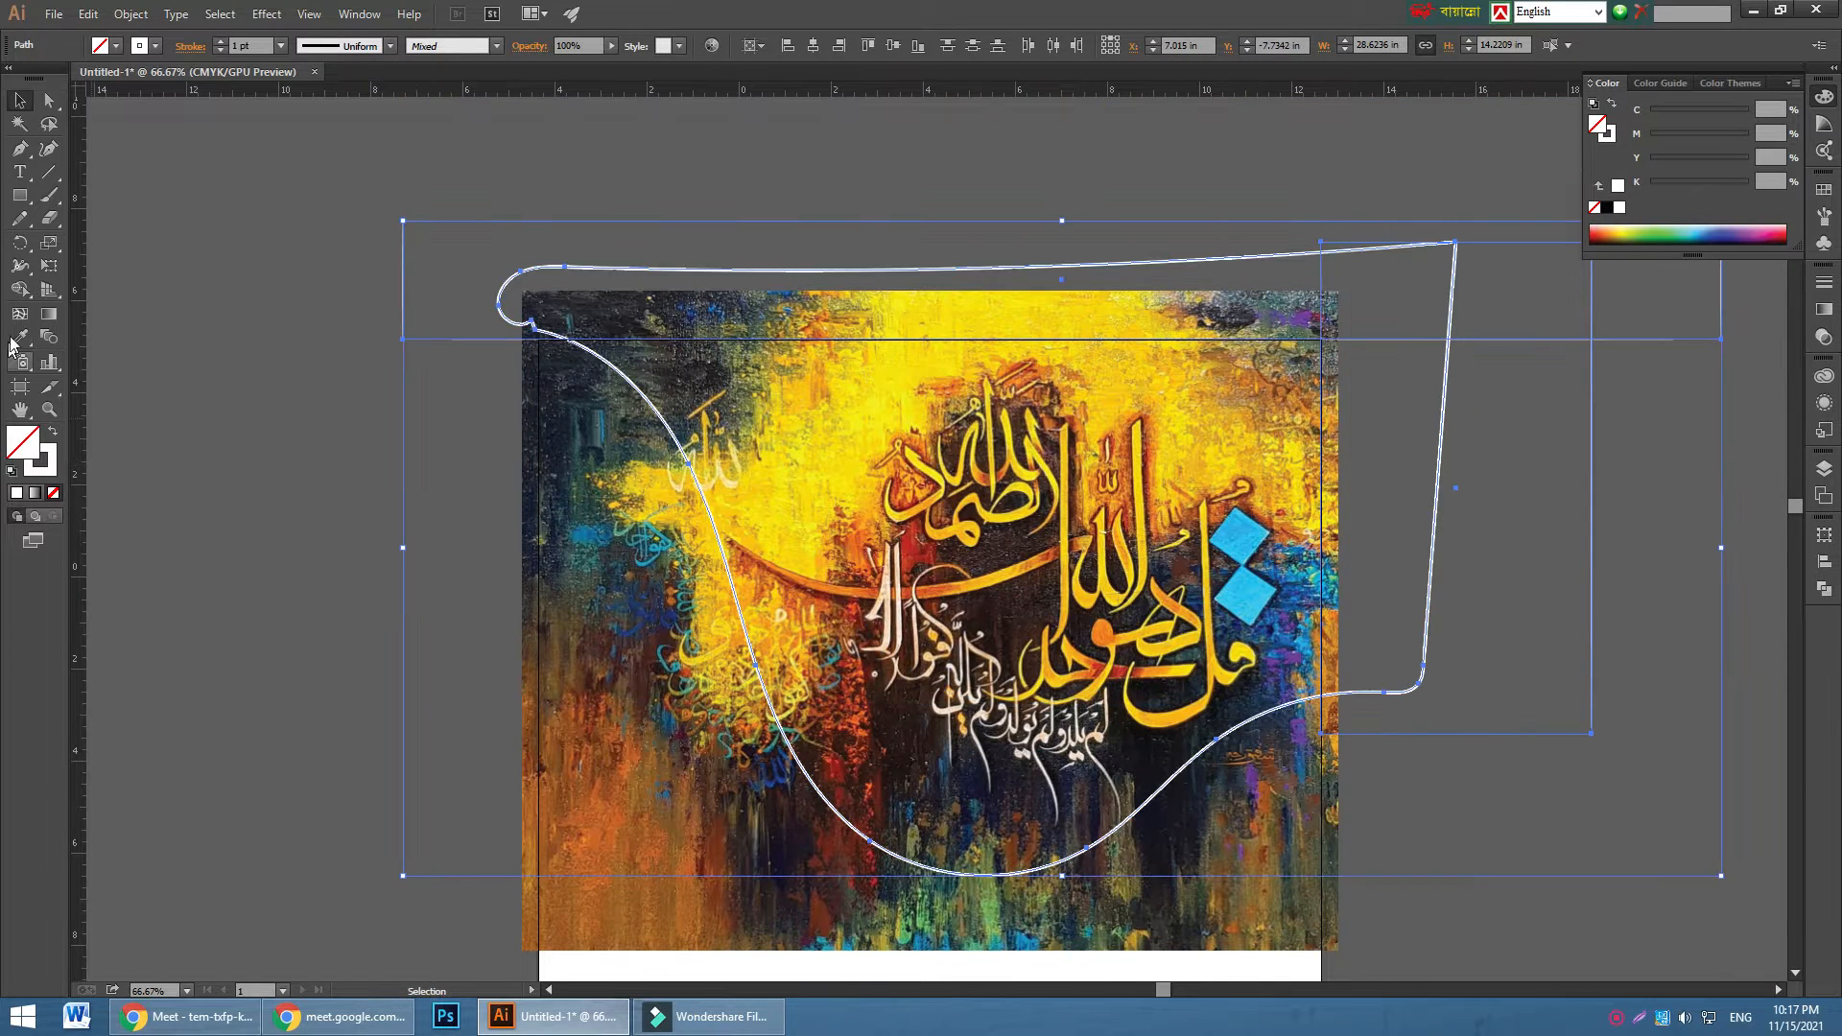
left_click(20, 289)
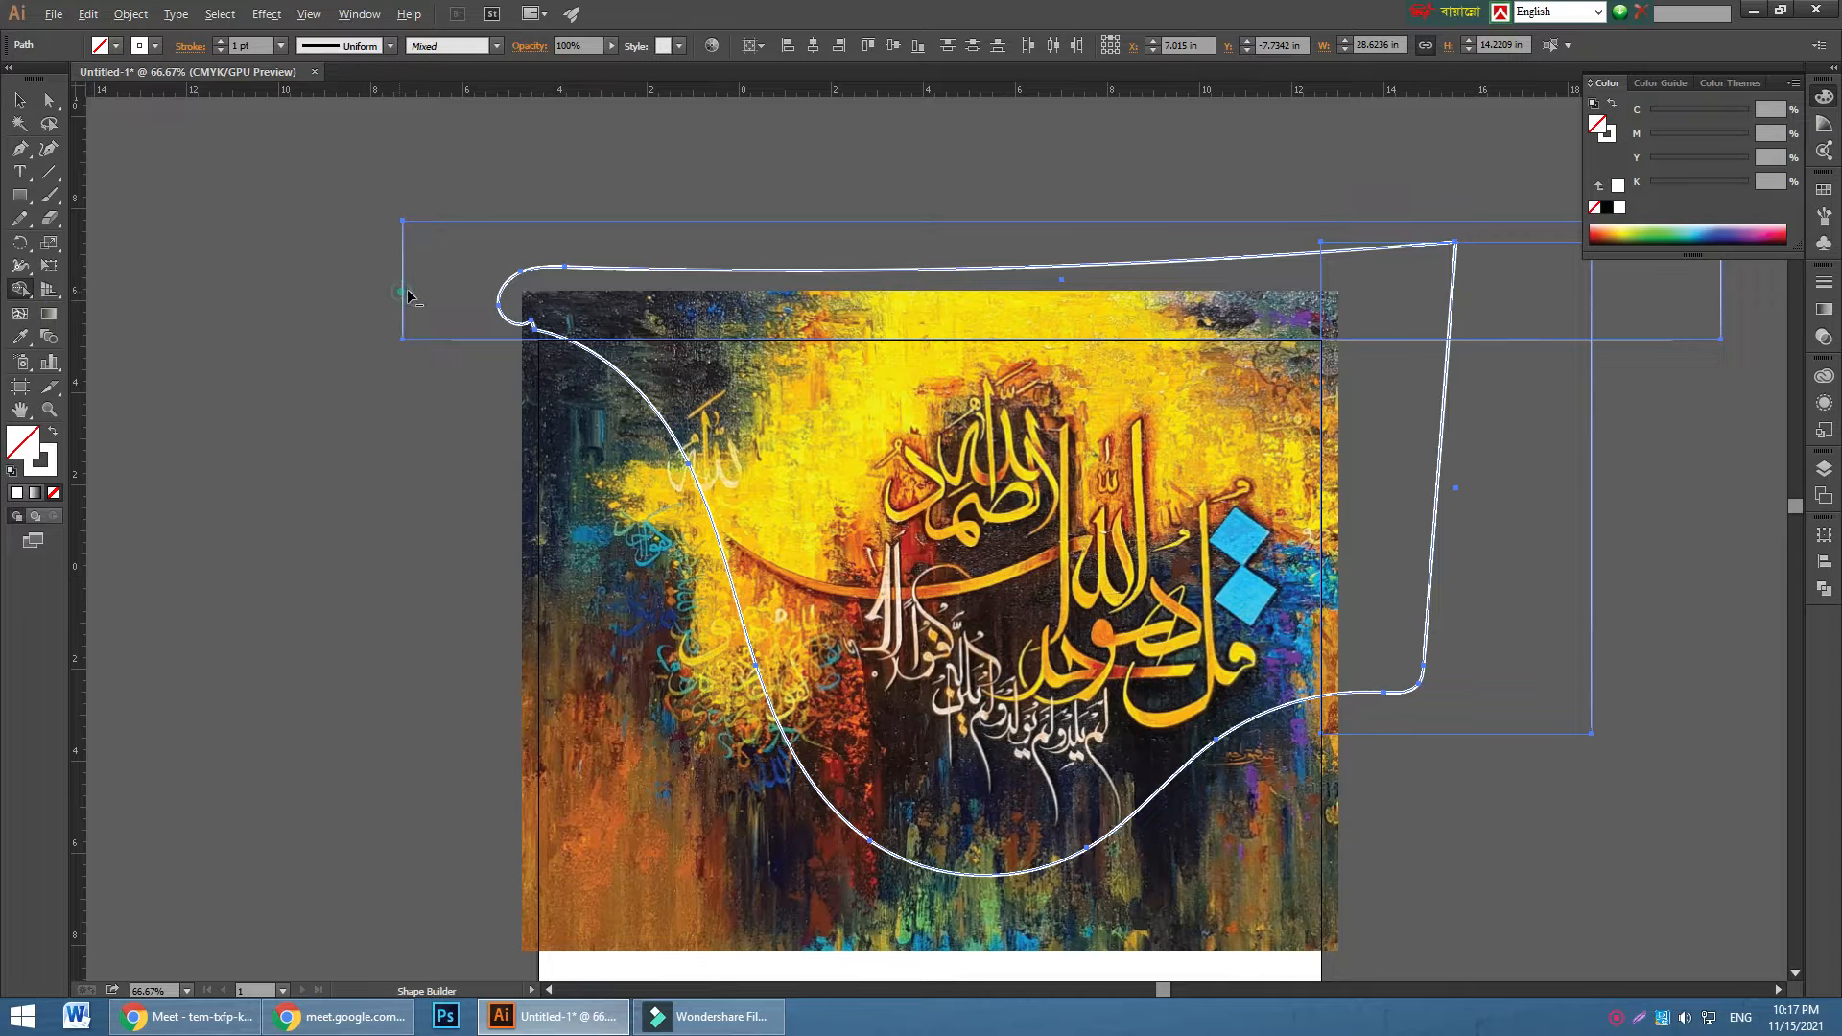
left_click(1559, 291, "alt")
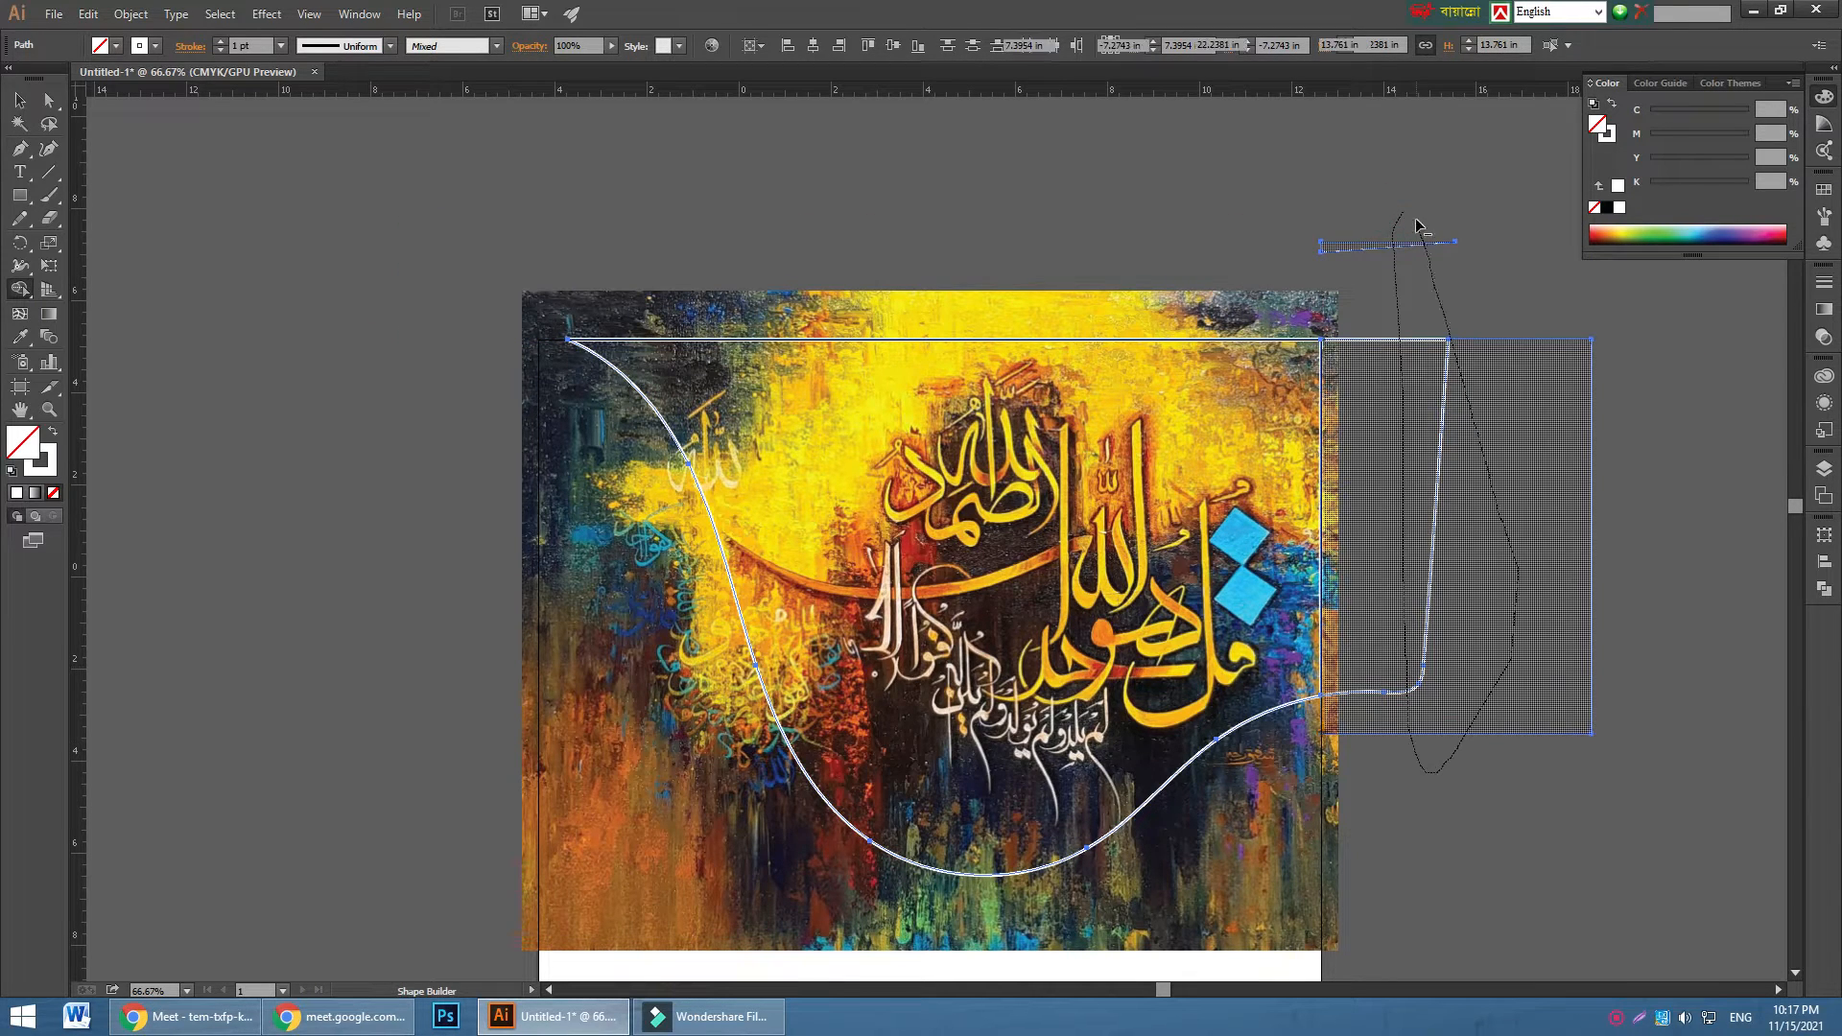
left_click(1451, 347, "alt")
scroll(480, 336, "down", 2)
scroll(480, 338, "down", 1)
left_click(19, 100)
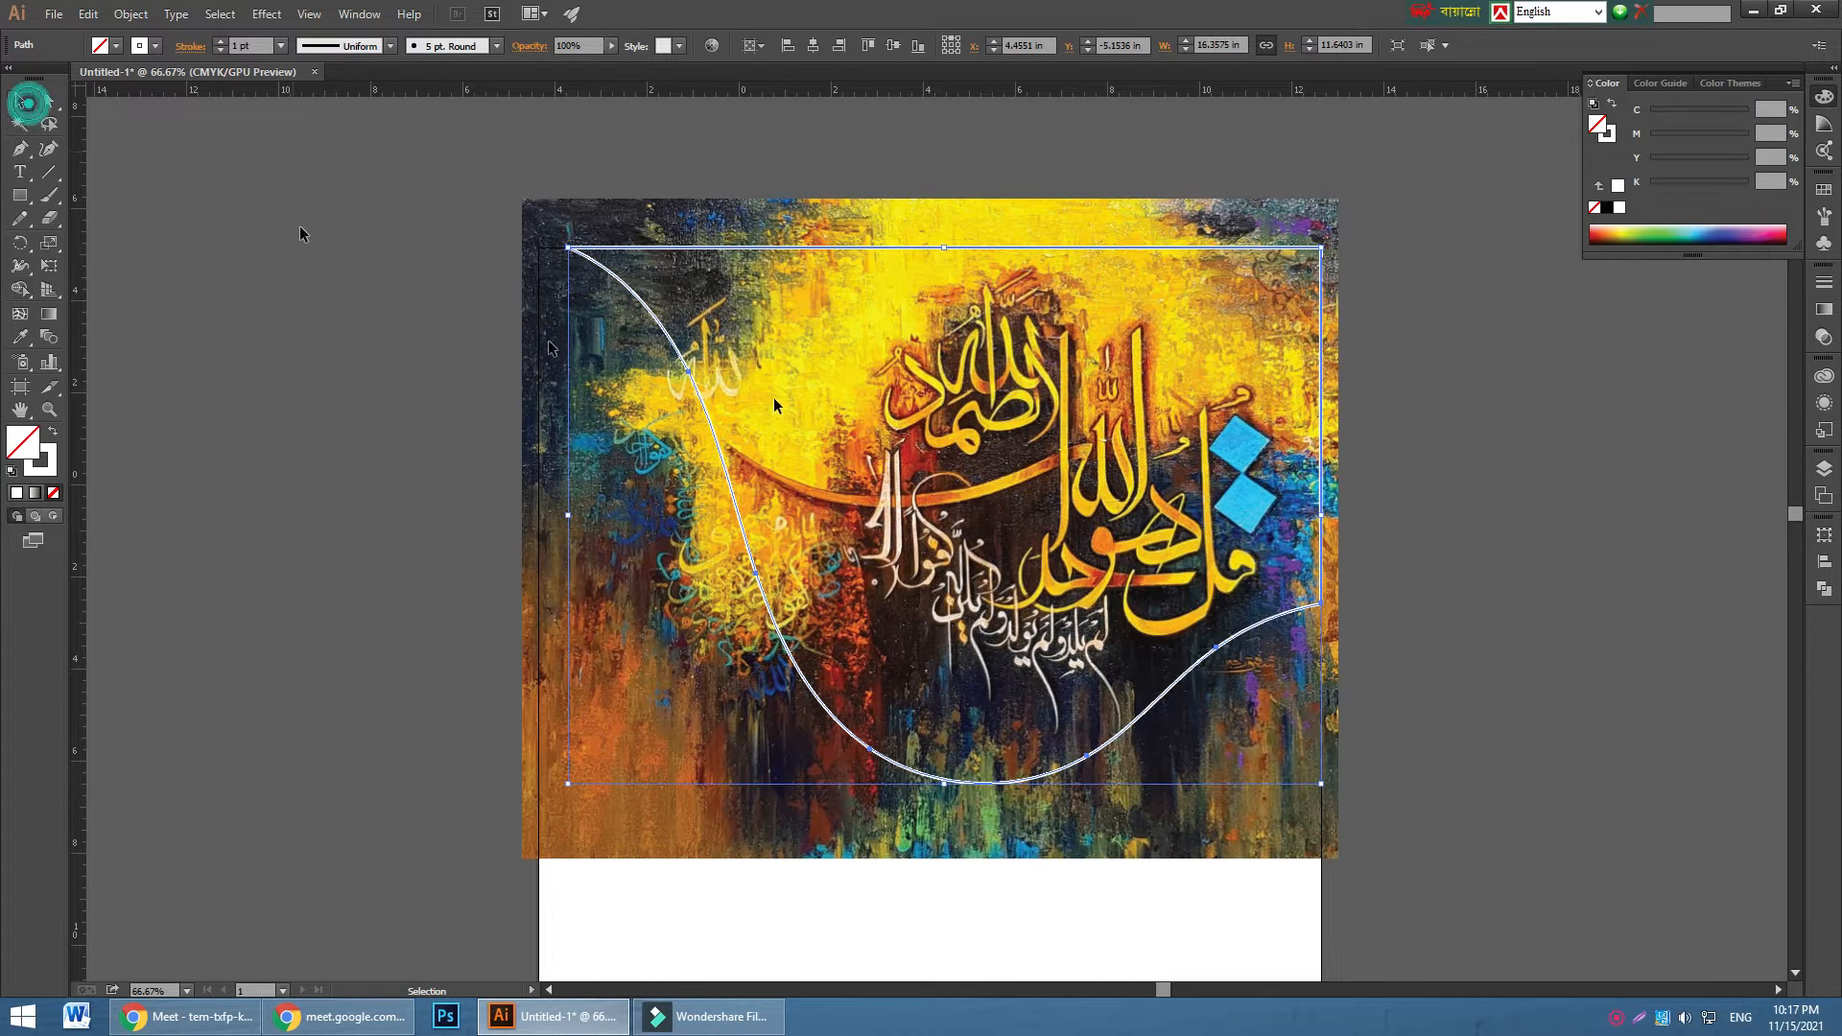
- Give the trimmed outline a white fill with no stroke and use it as a clipping mask on the calligraphy painting
left_click(50, 433)
left_click(296, 481)
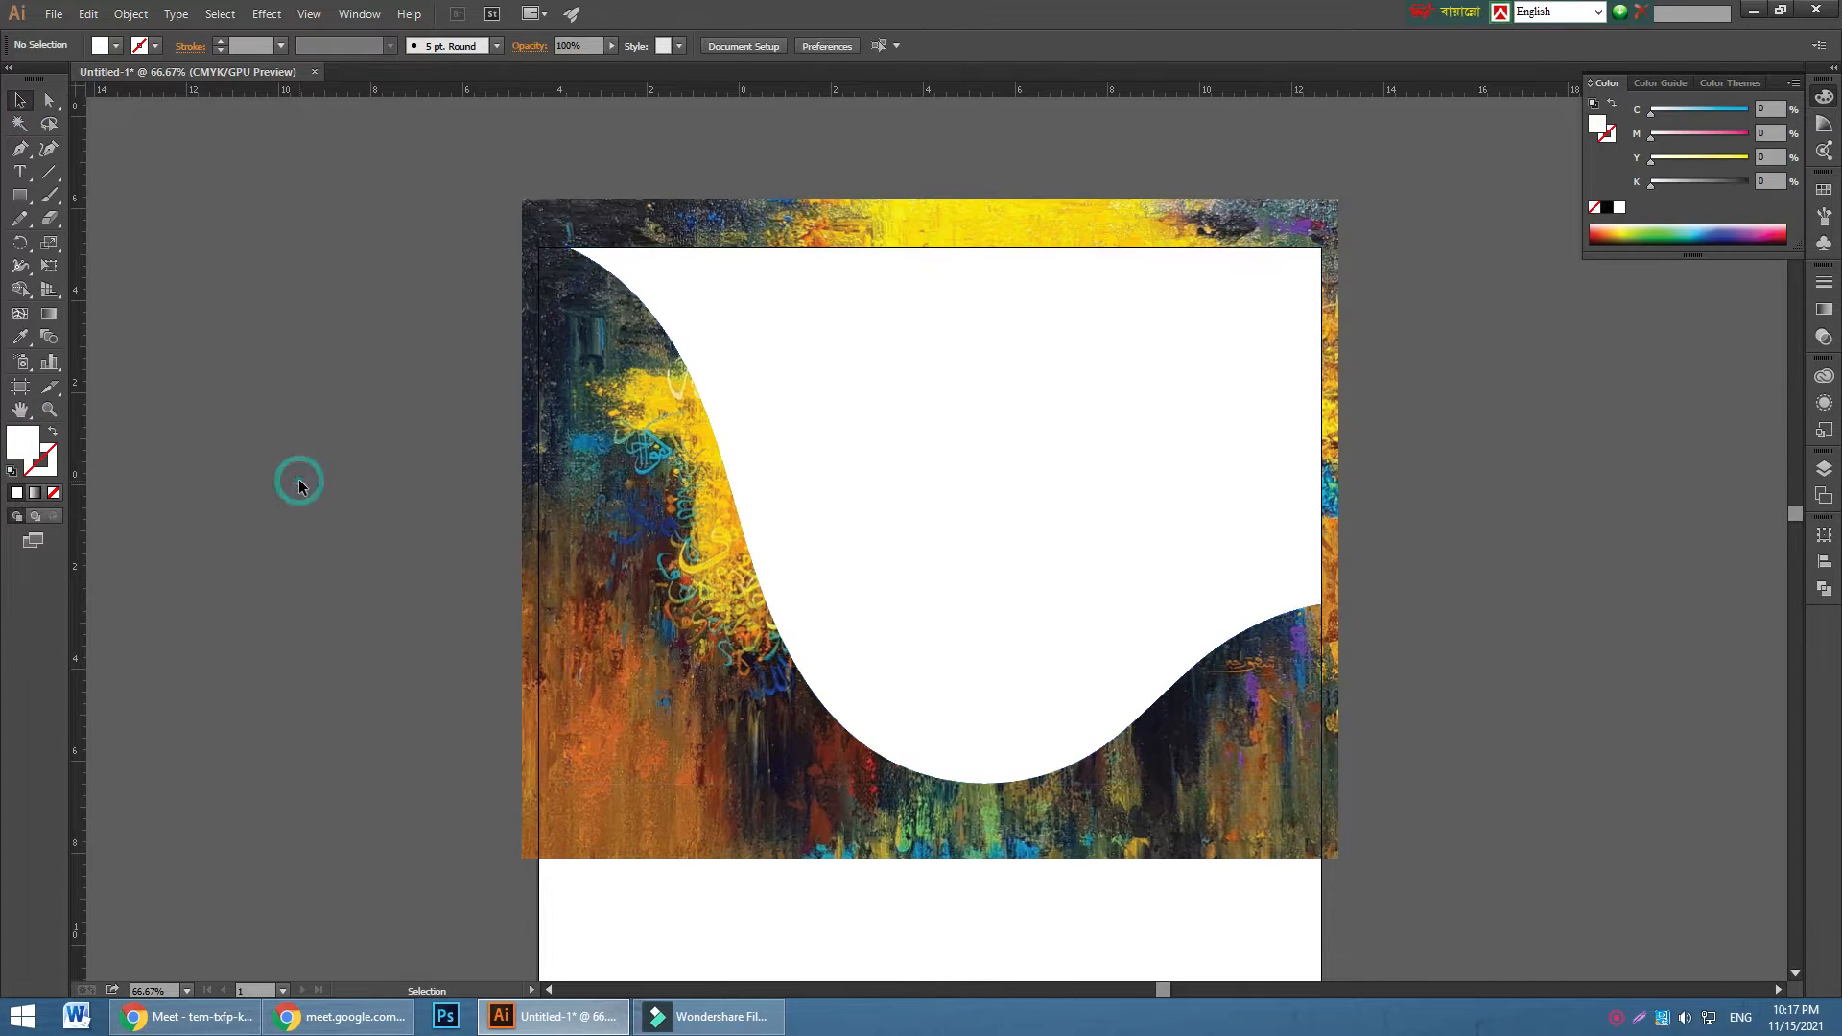
left_click(1140, 467)
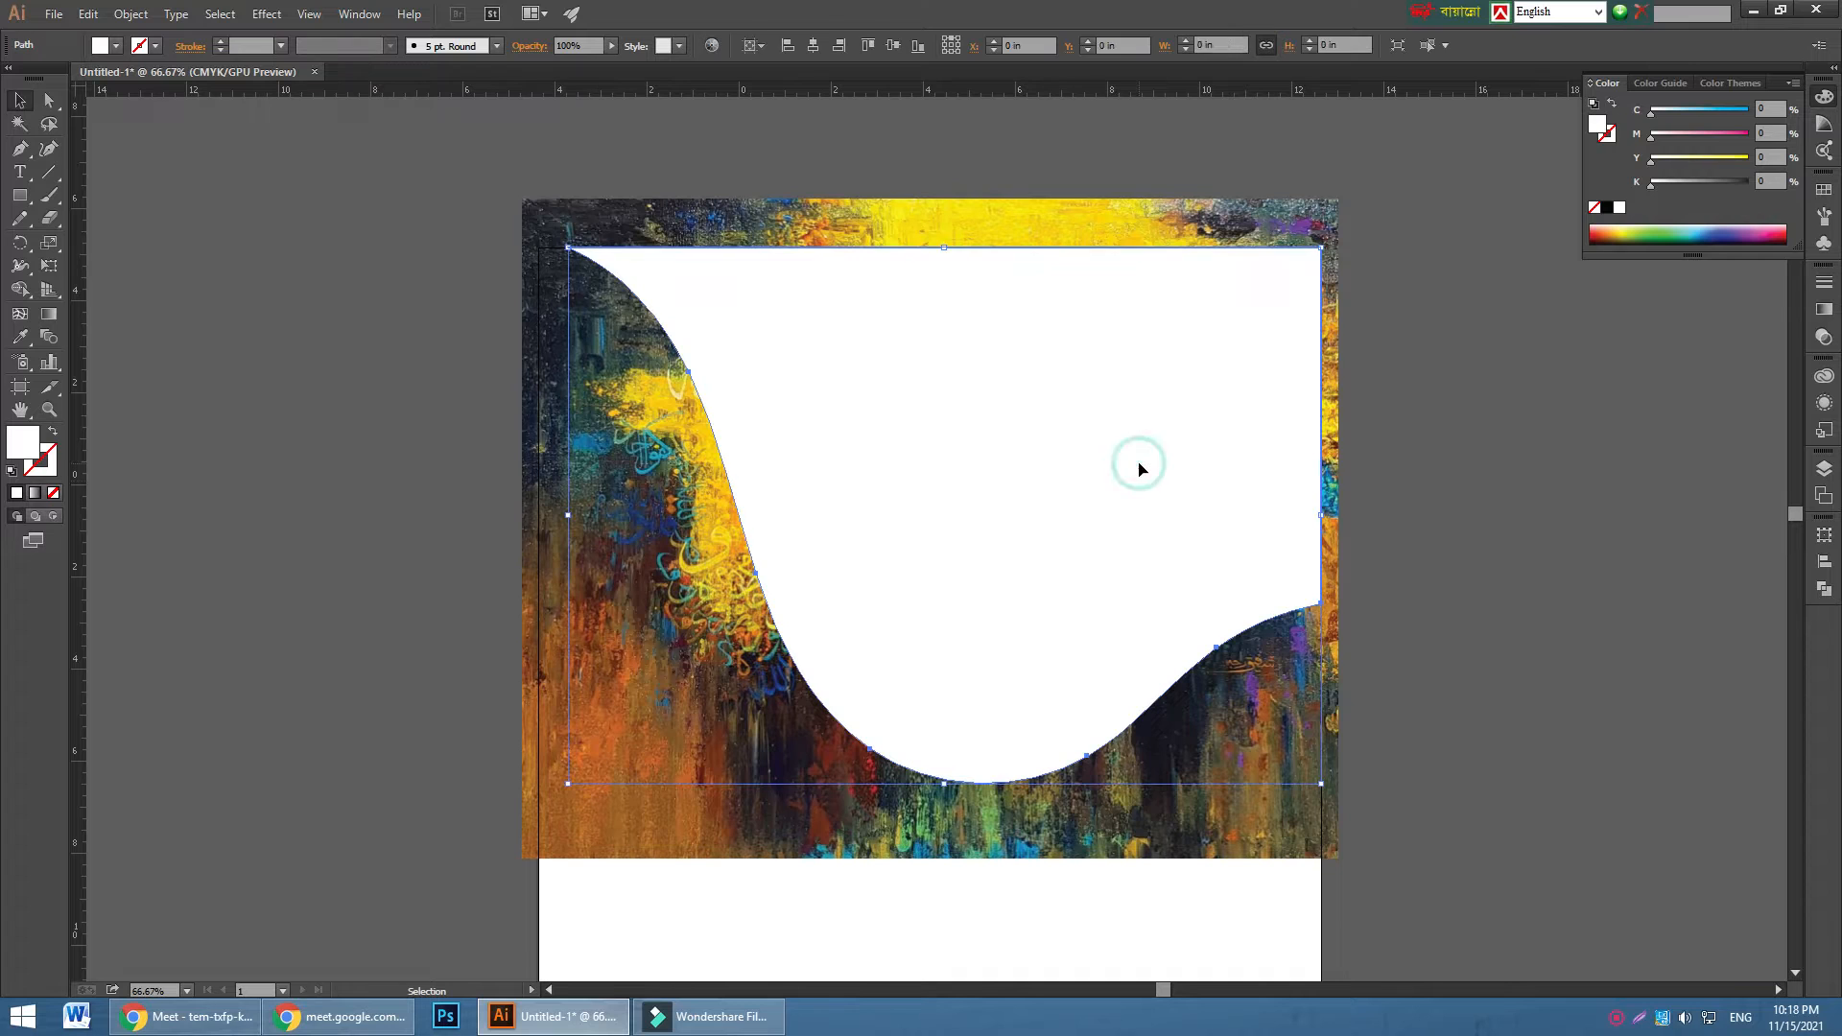
left_click(606, 467, "shift")
right_click(618, 395)
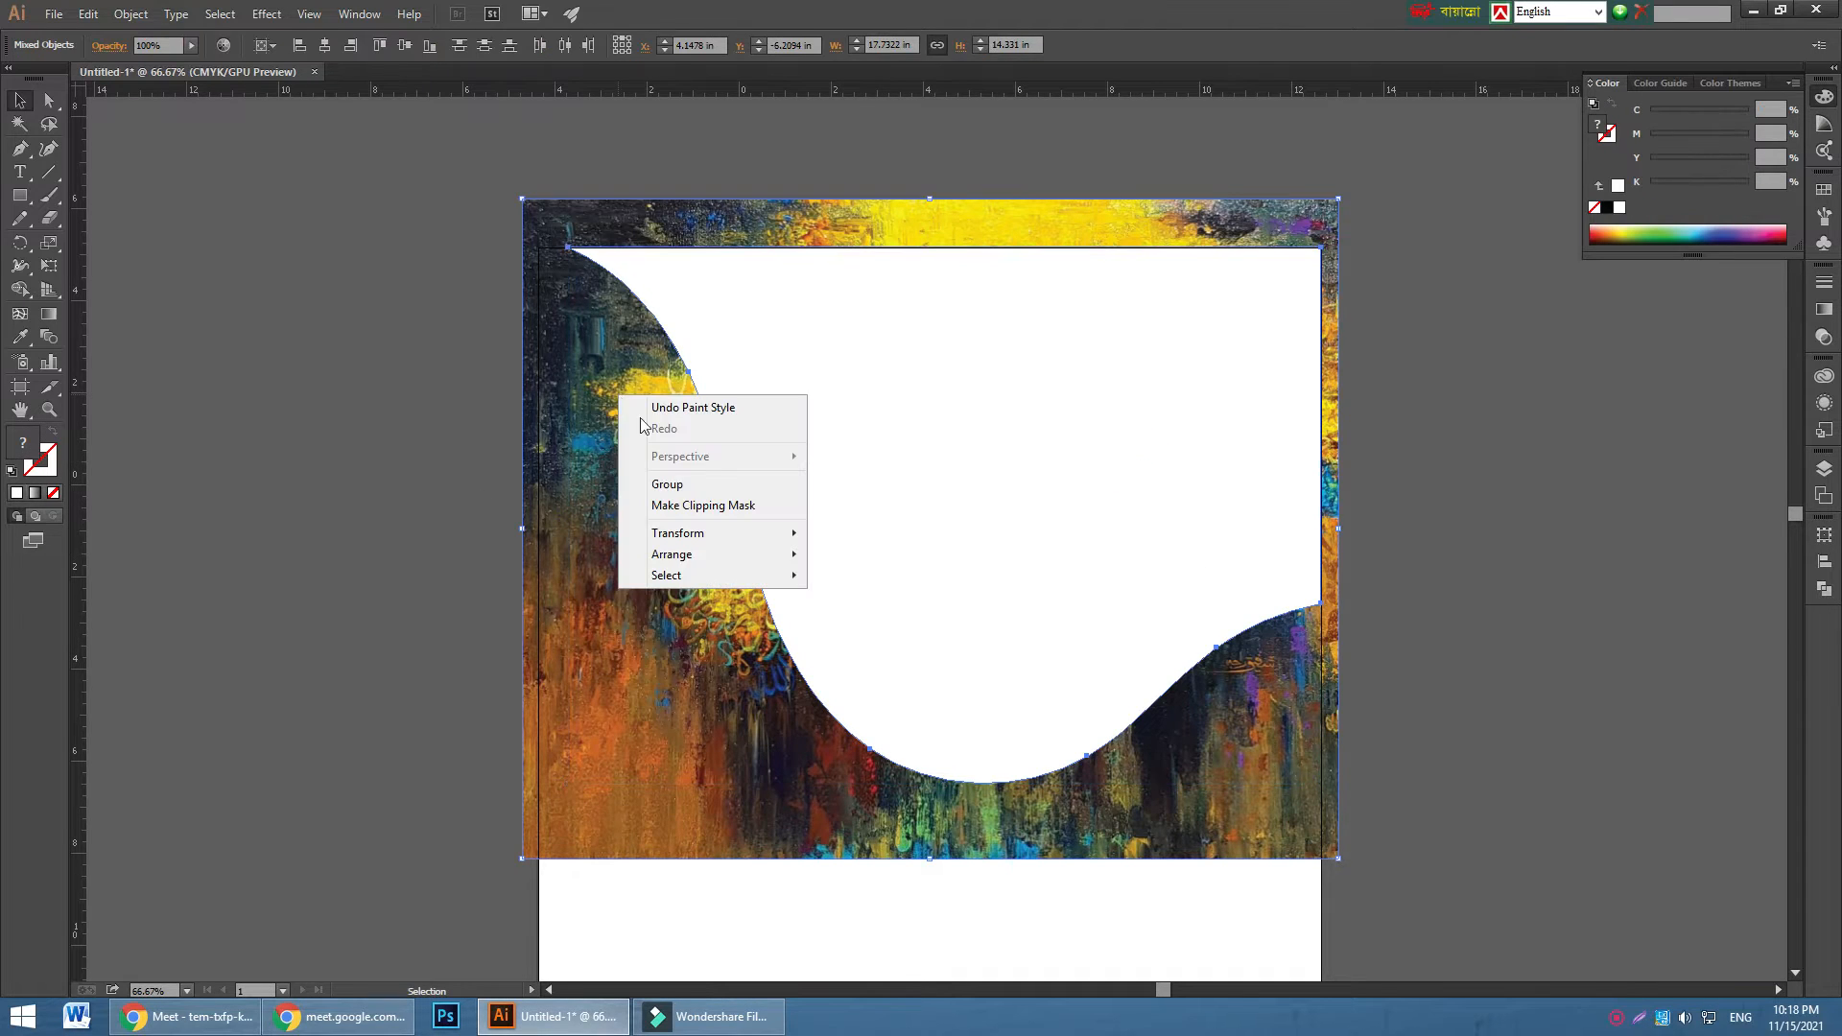
left_click(687, 505)
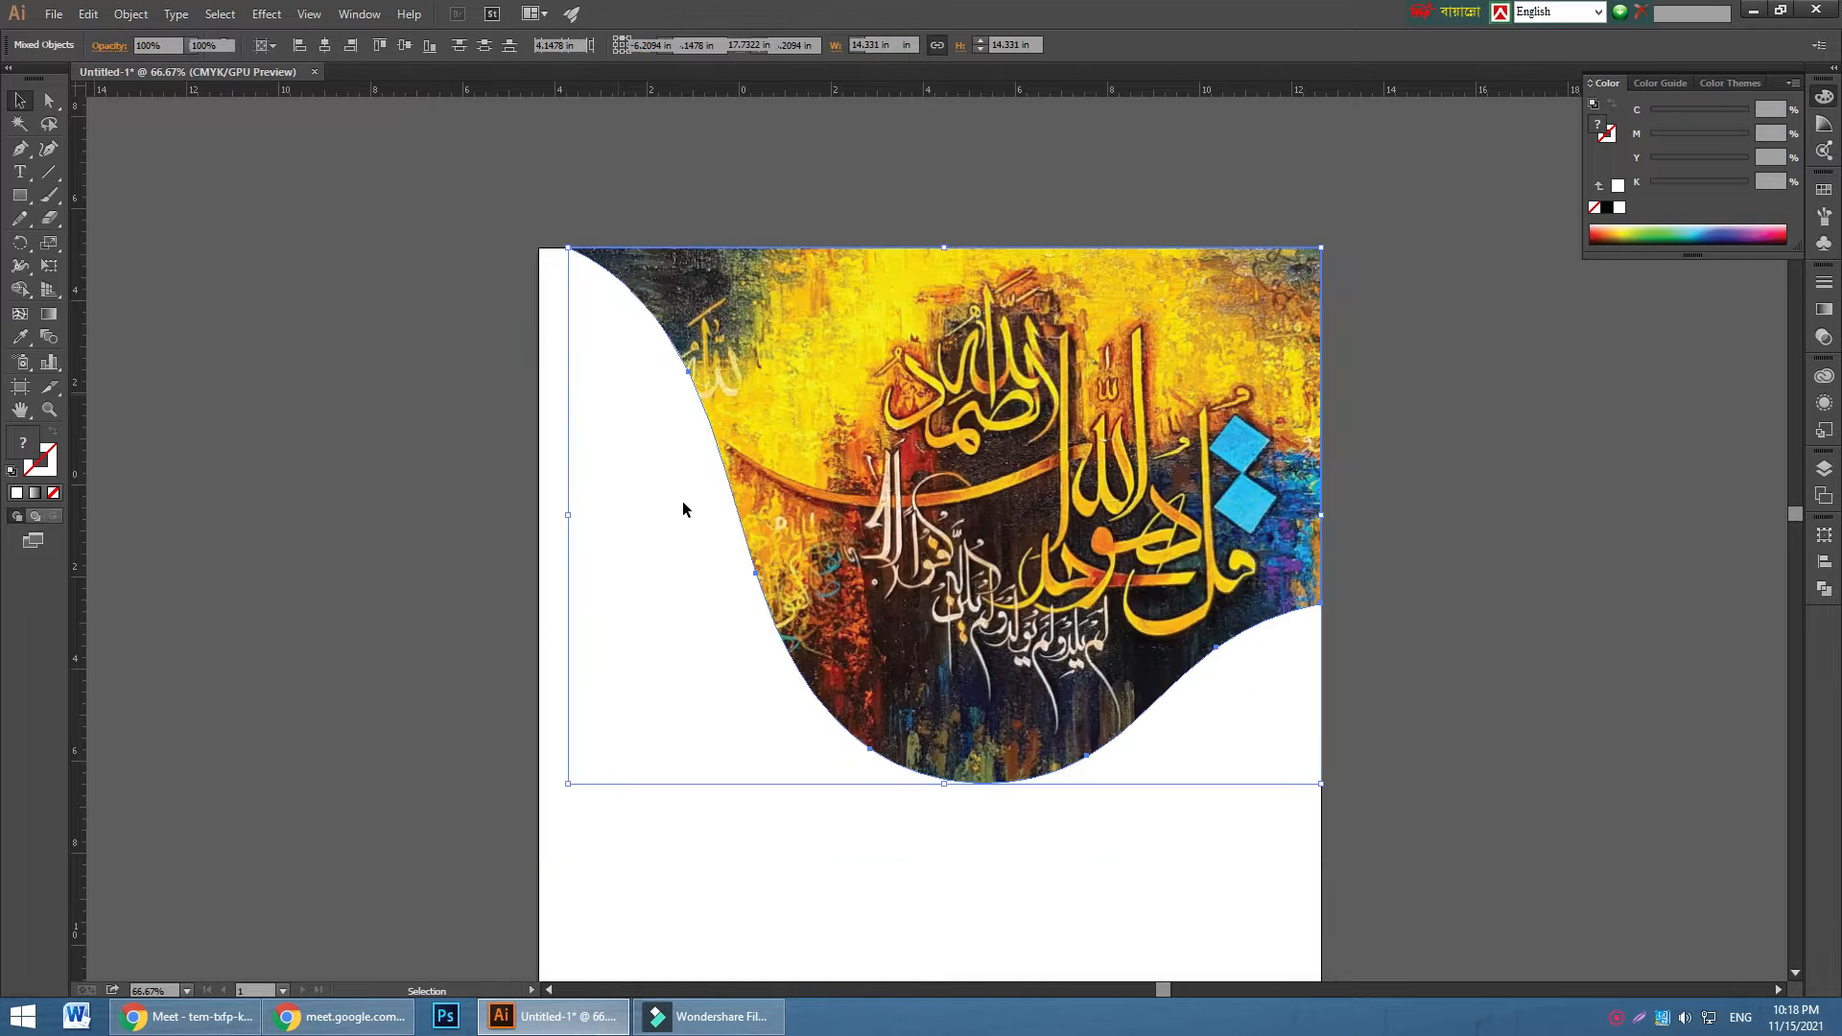
left_click(1469, 529)
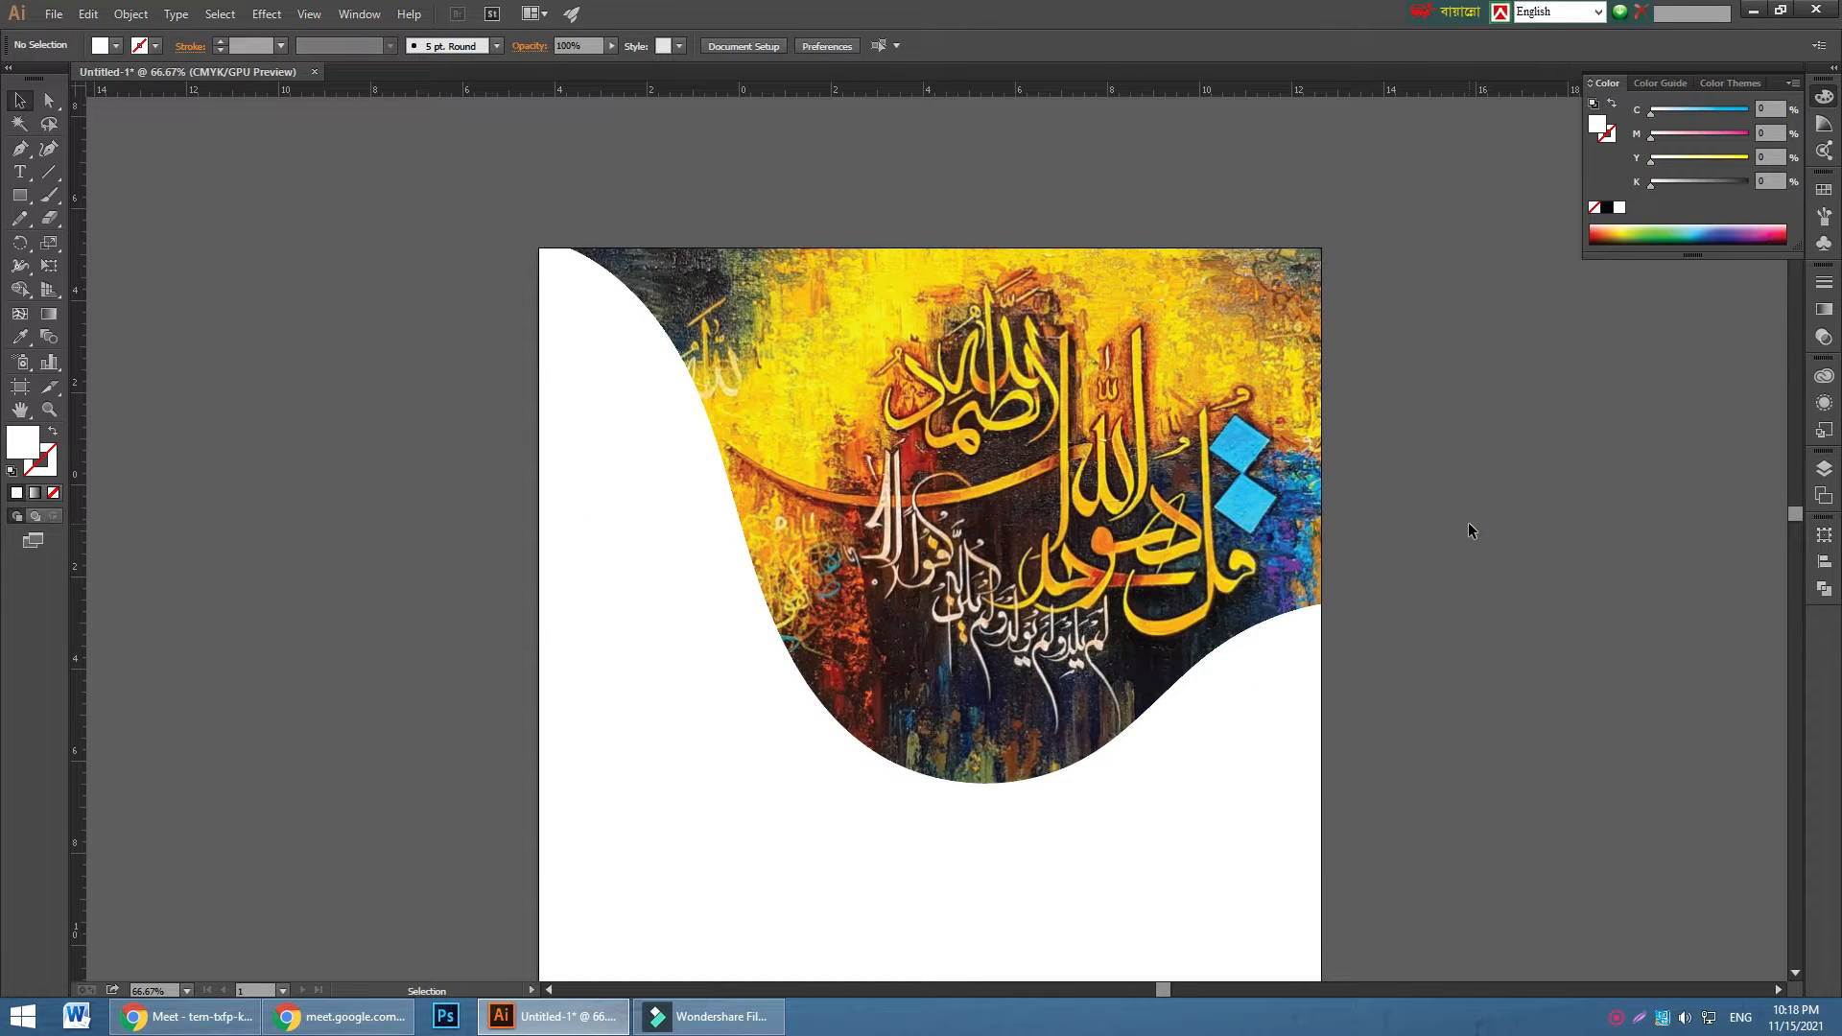
- Switch to the Google Meet call in Chrome, admit the waiting participant, and return to Illustrator
left_click(197, 1016)
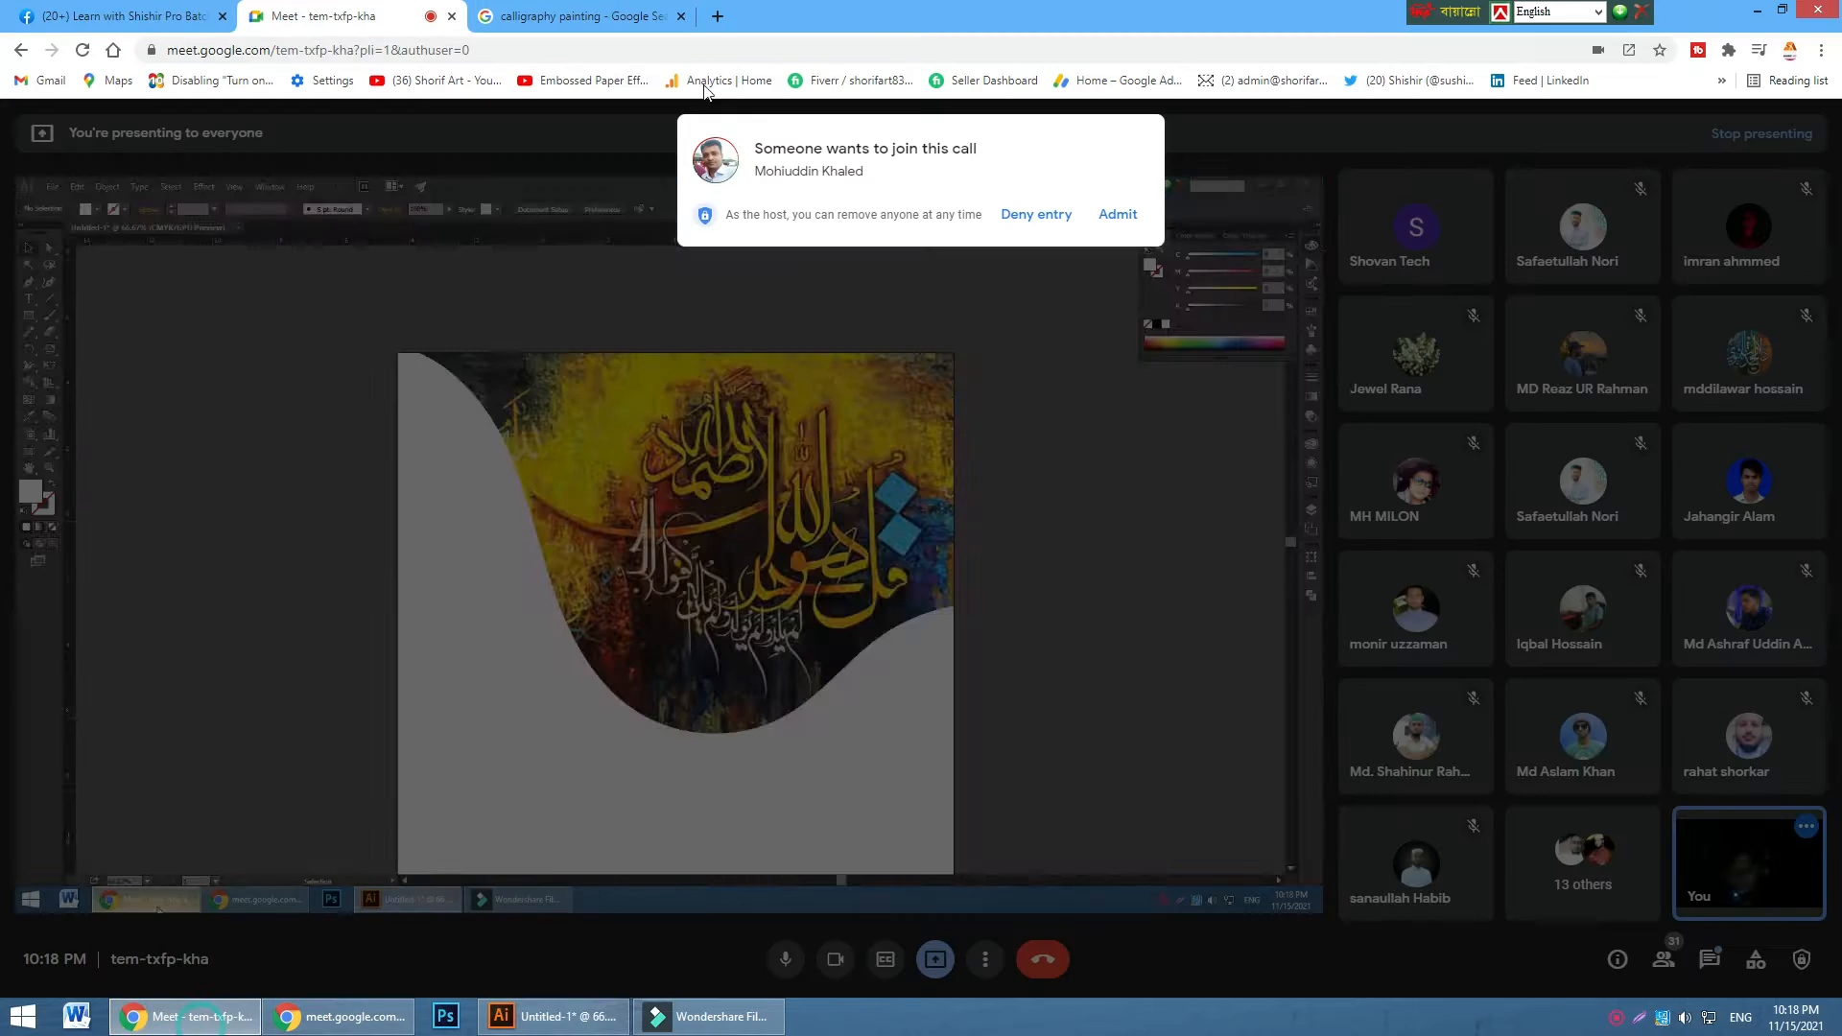
left_click(1113, 213)
left_click(566, 1015)
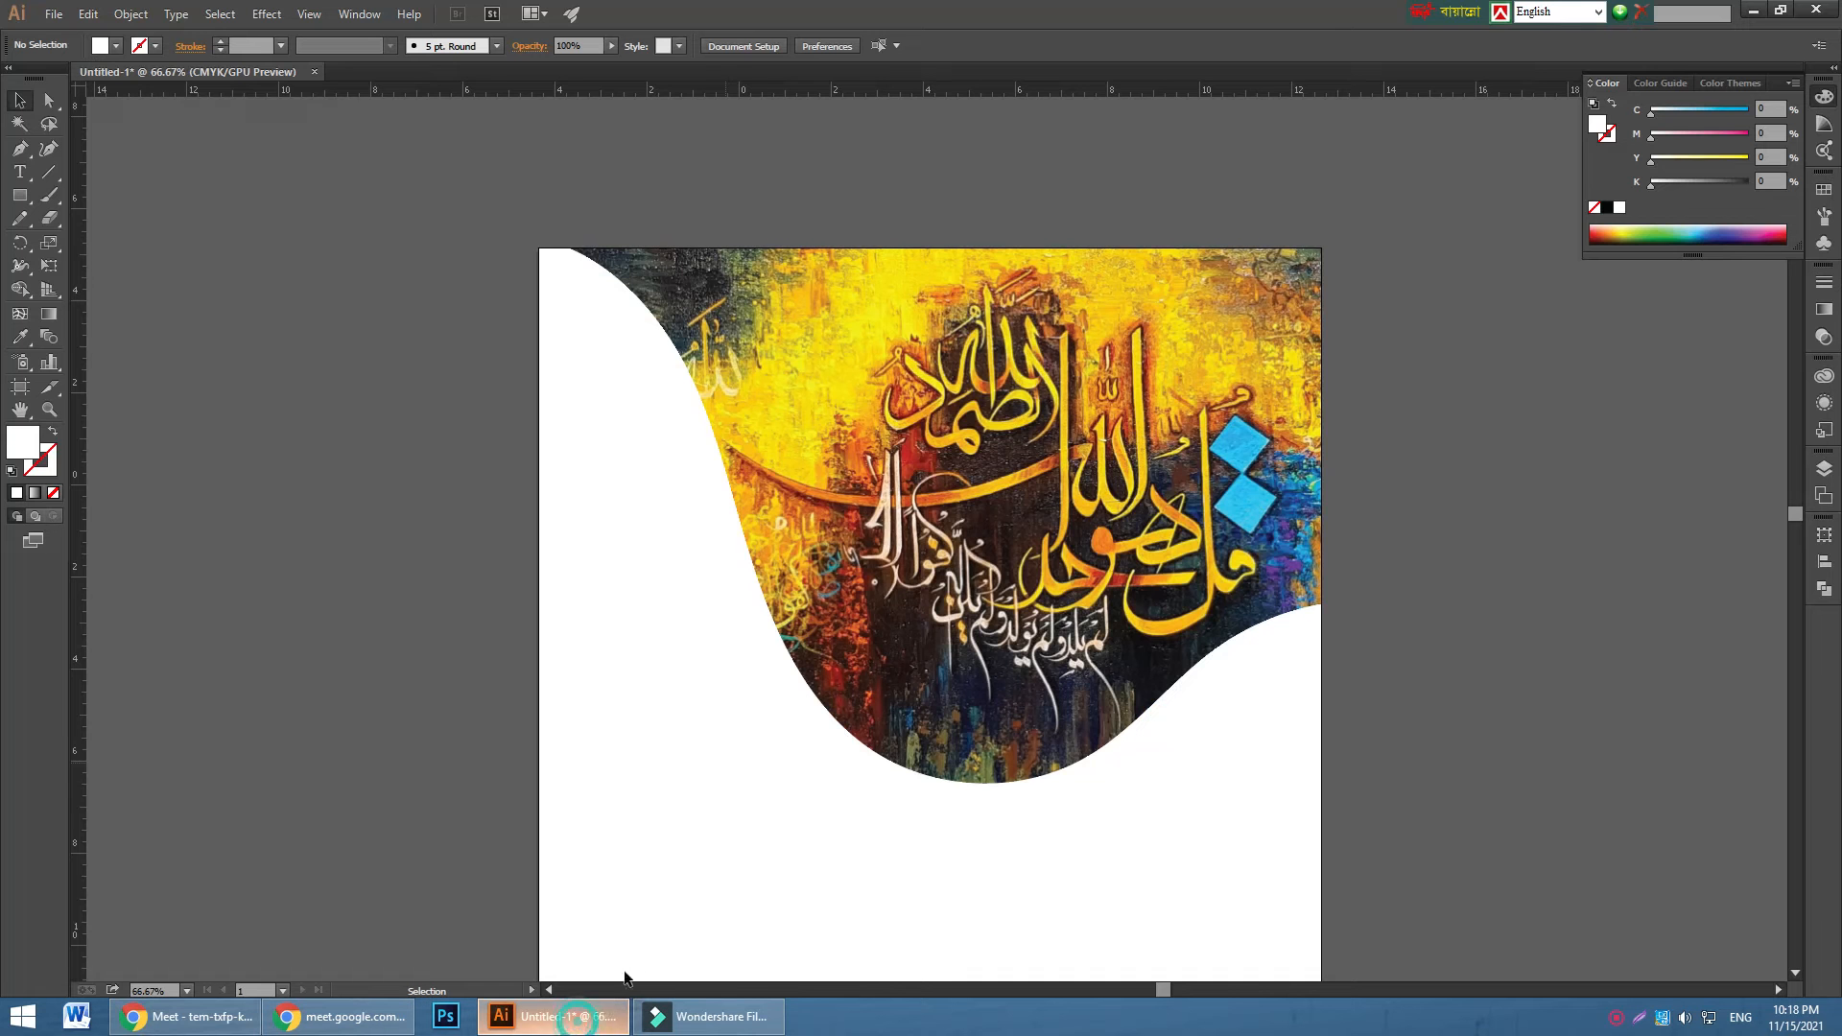
- Draw a Paintbrush curve about 8.5 by 10.8 in, running down alongside the clipped painting's left edge
scroll(611, 619, "down", 2)
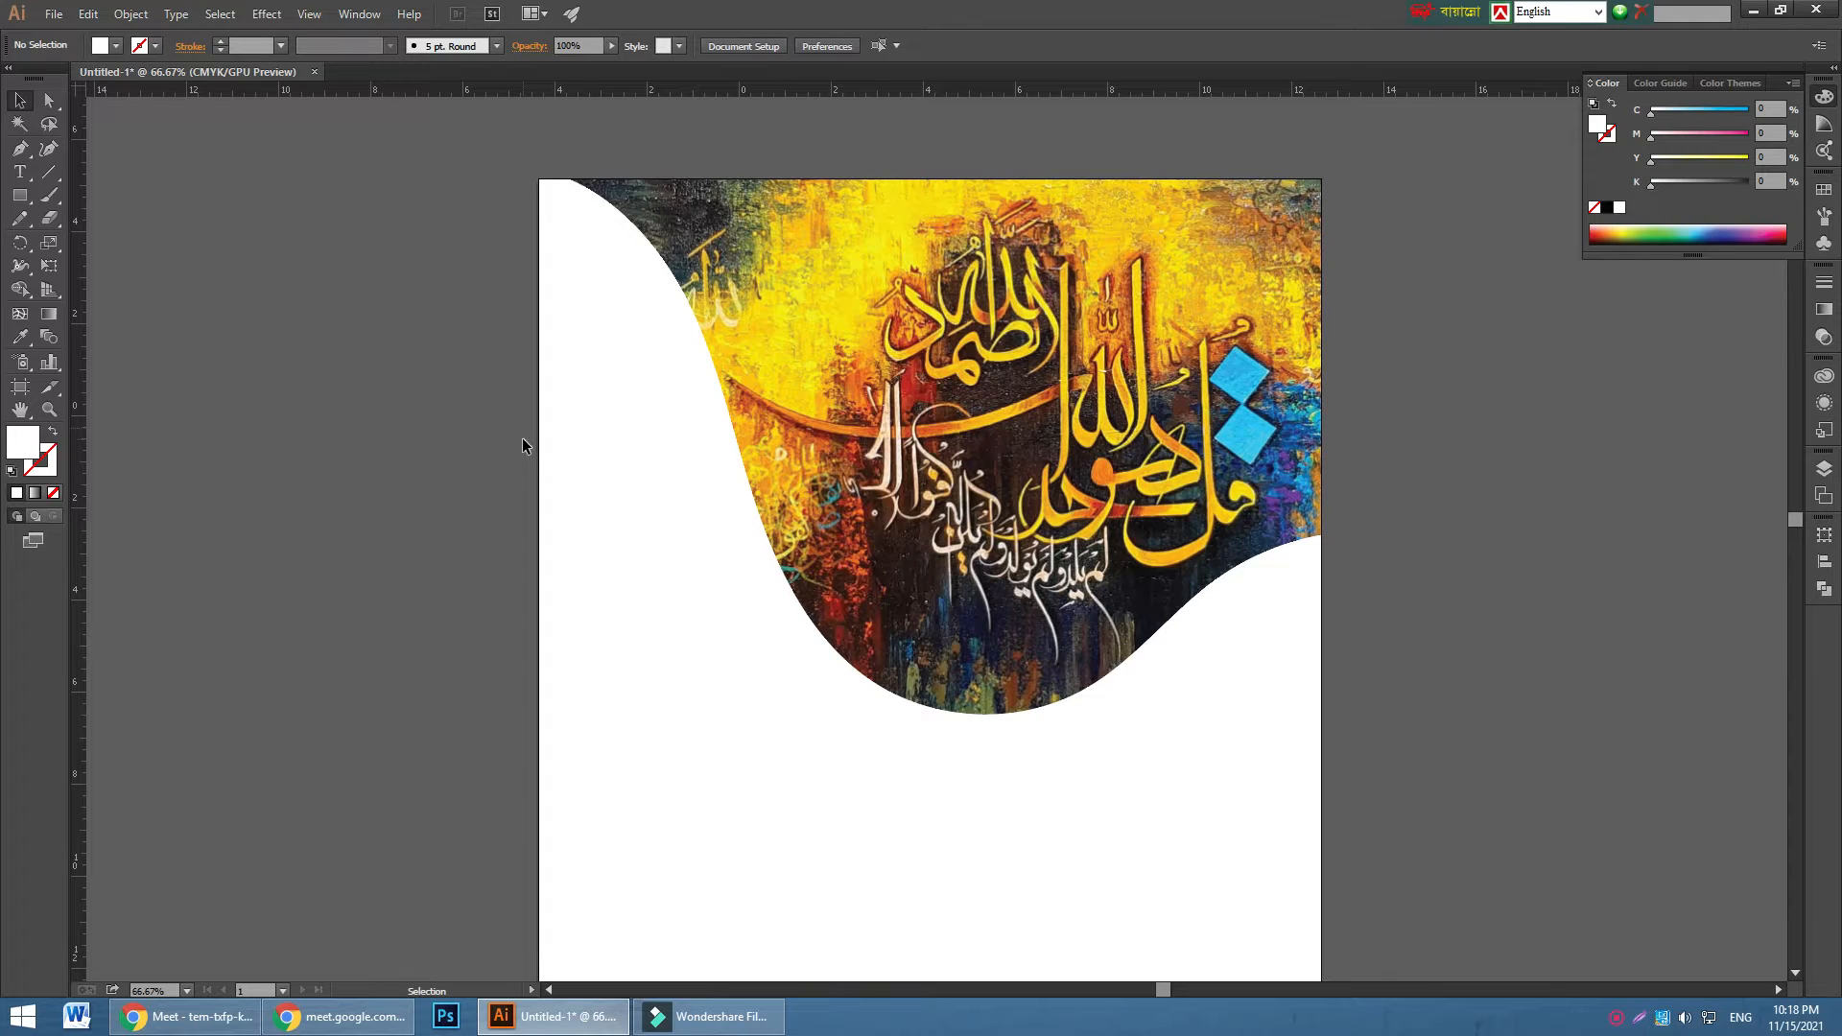
left_click(49, 195)
mouse_move(425, 179)
left_mouse_down()
mouse_move(558, 228)
mouse_move(621, 313)
left_mouse_up()
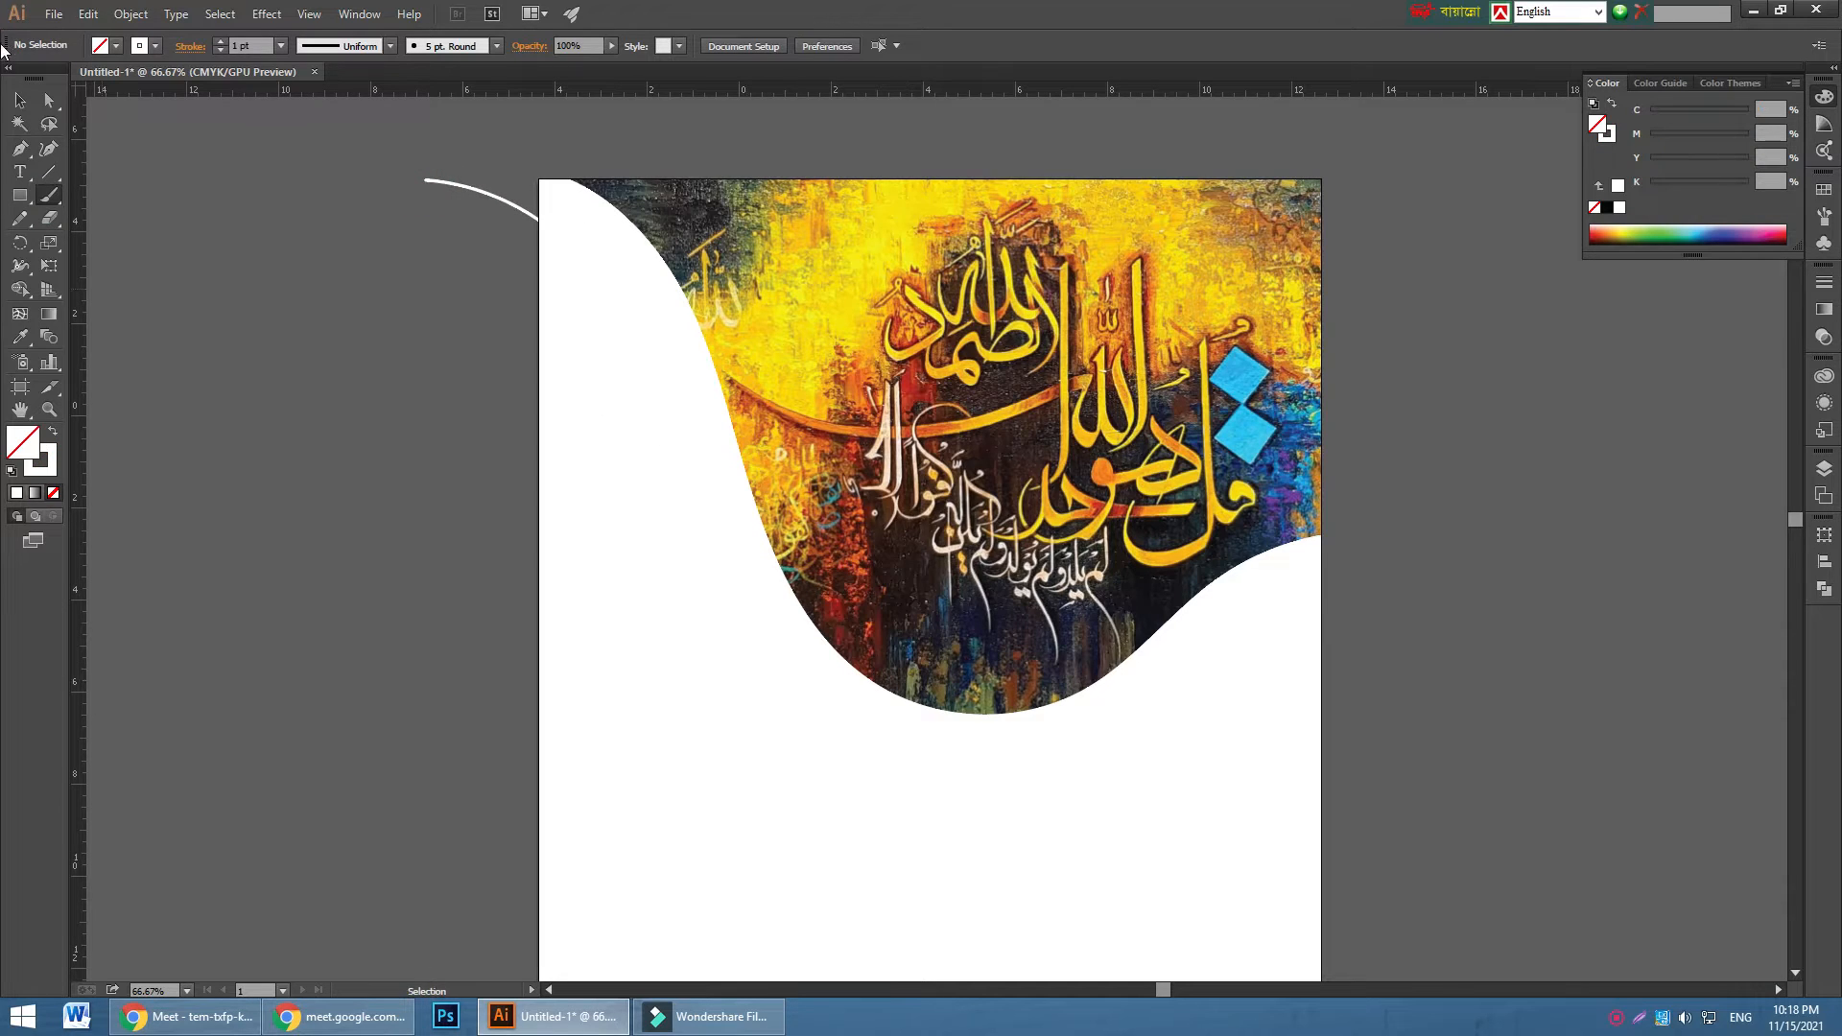
left_click(16, 102)
- Color the new curve's stroke with a red sampled from the painting using the Eyedropper
left_click(439, 182)
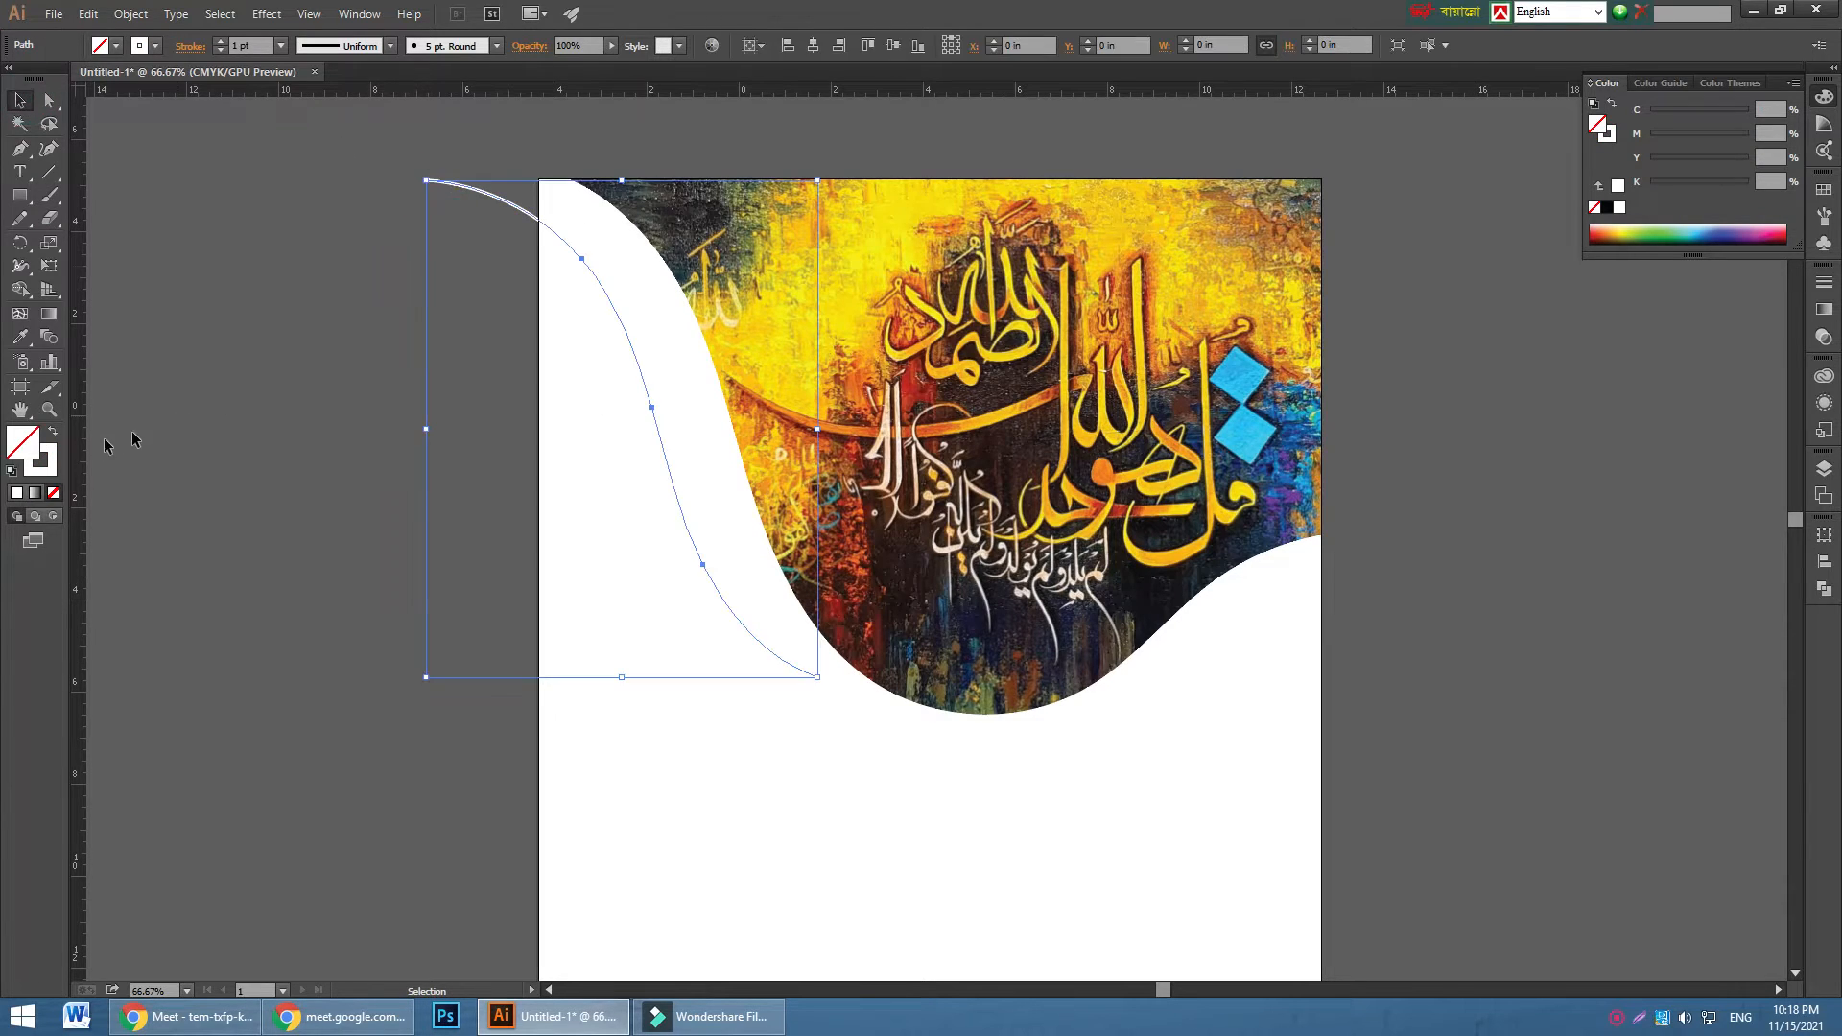
left_click(47, 477)
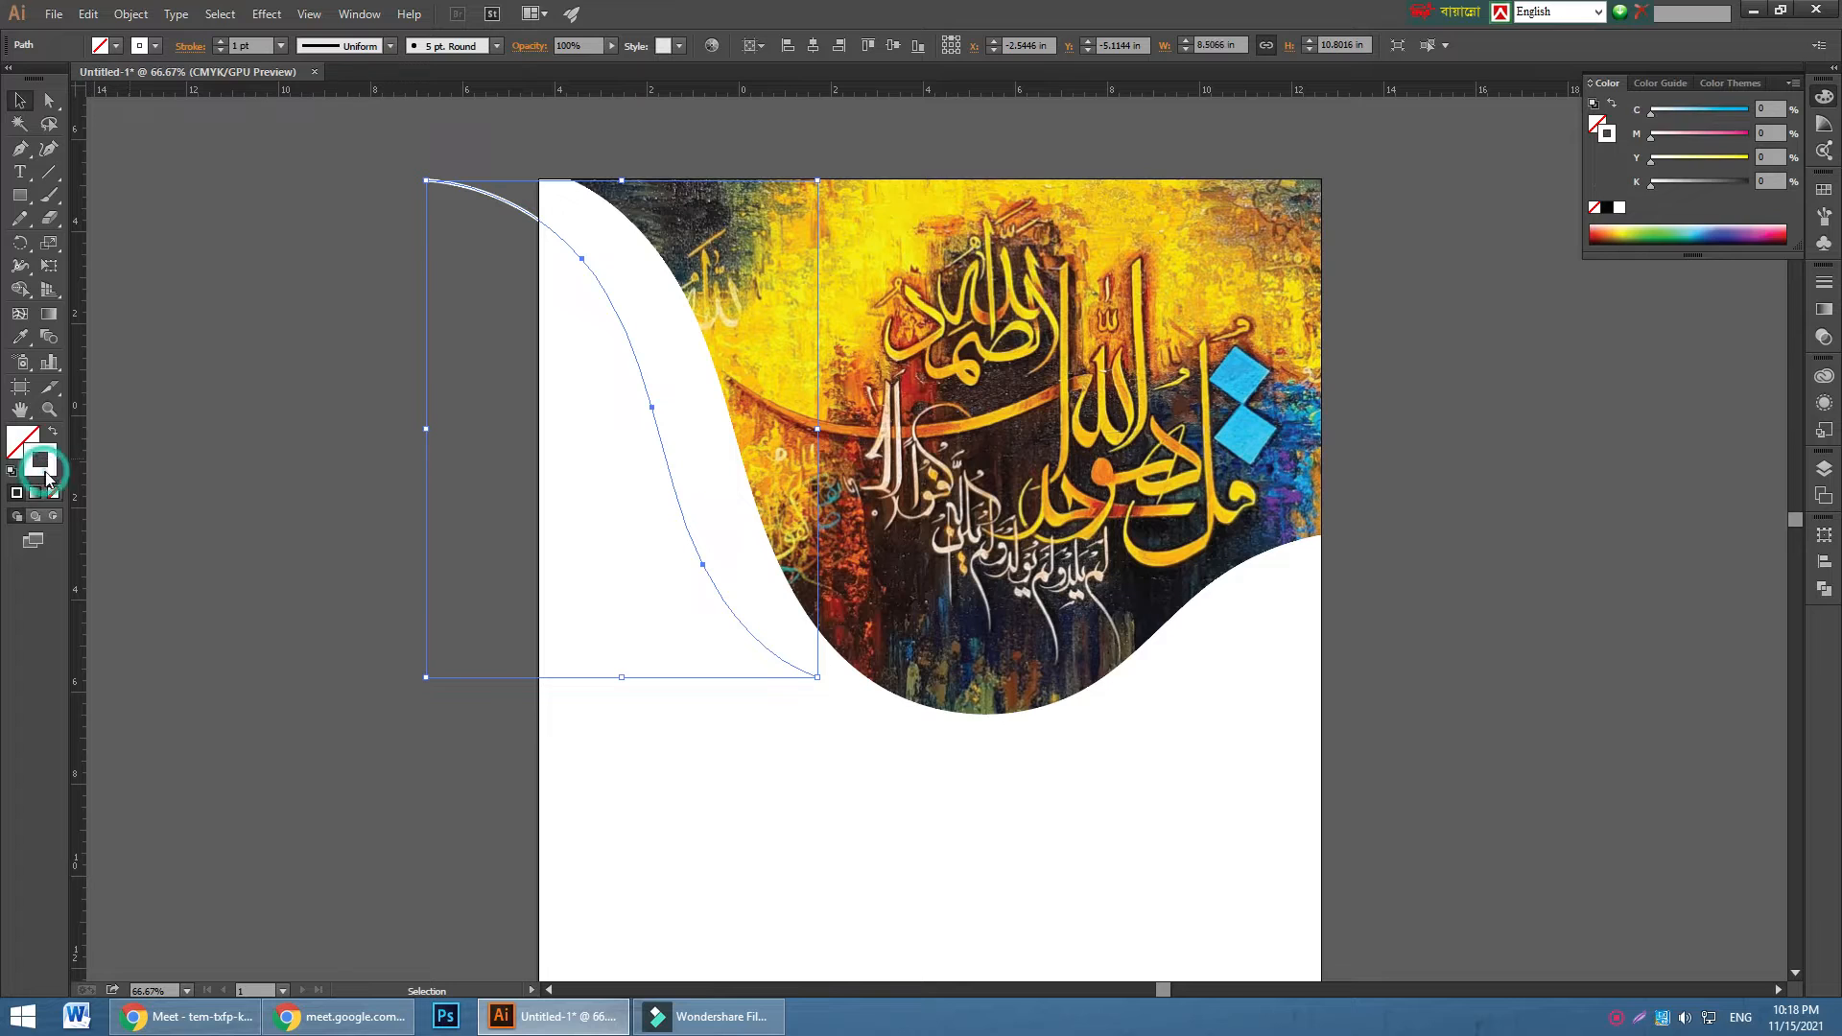
left_click(21, 338)
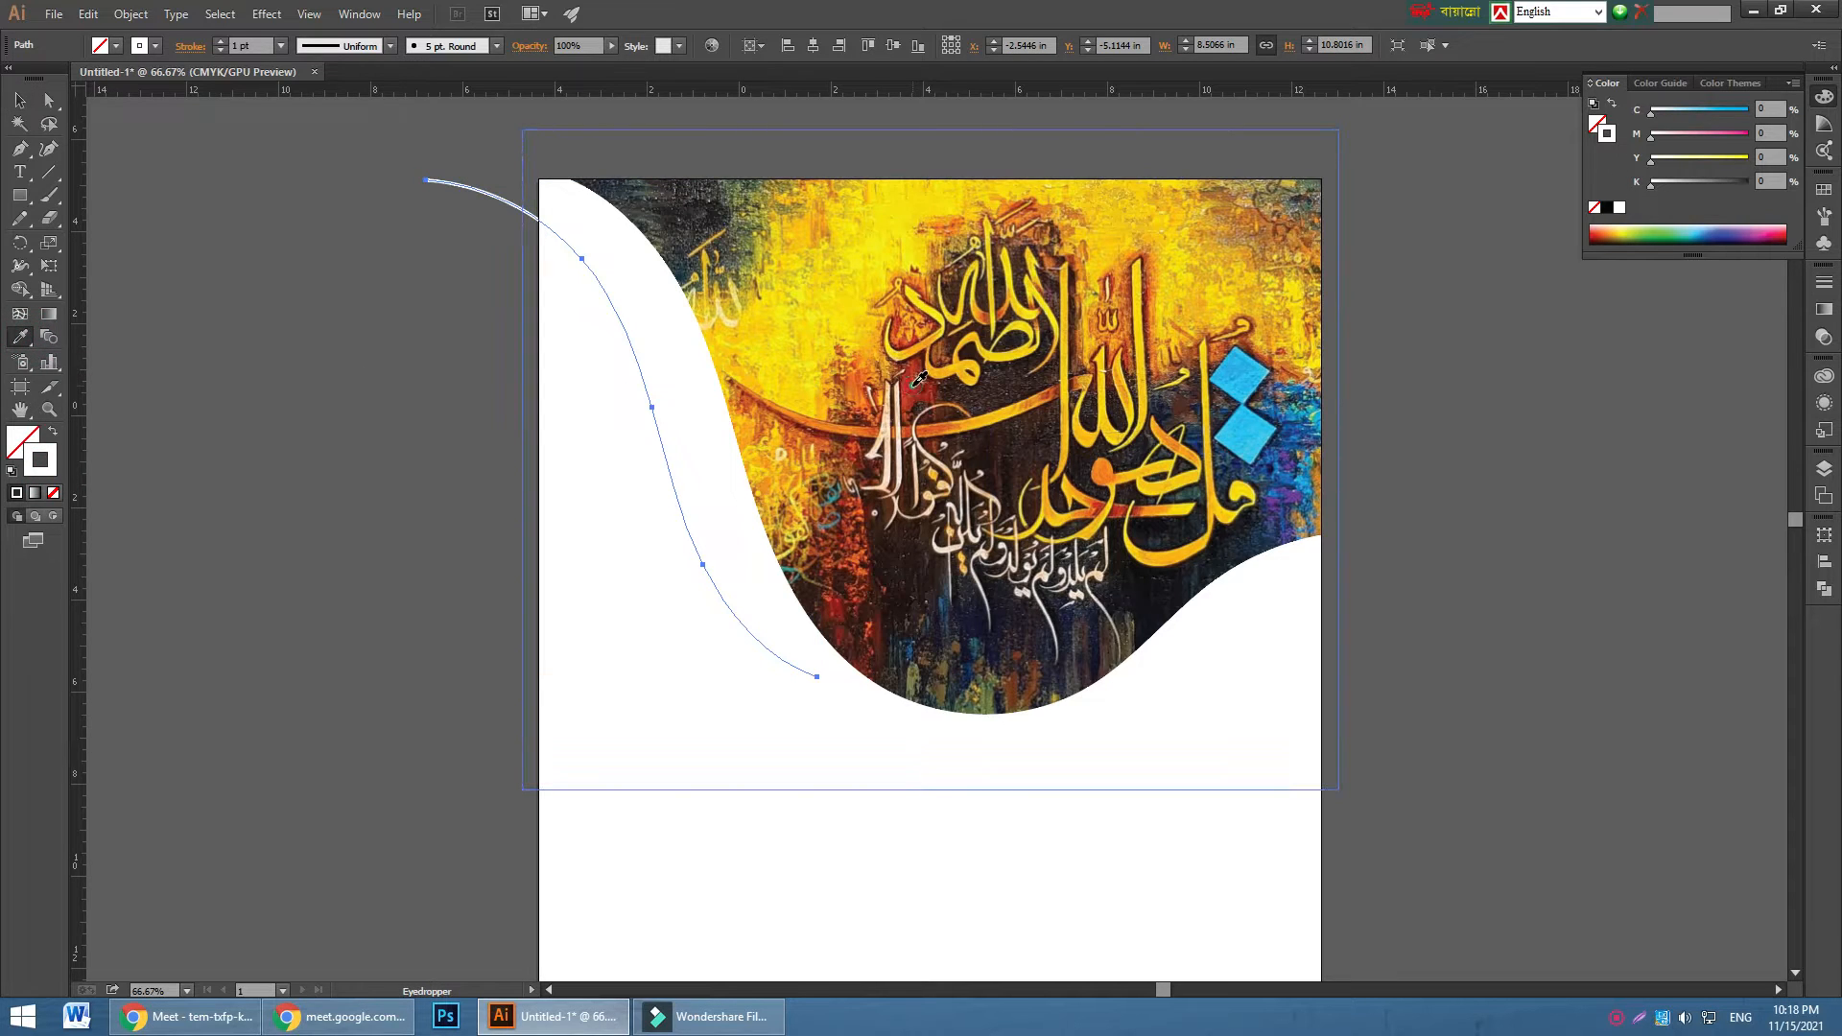
left_click(921, 374)
- Move the red curve's middle and lower anchor points toward the painting, extending its lower end to the painting's curved edge
left_click(49, 100)
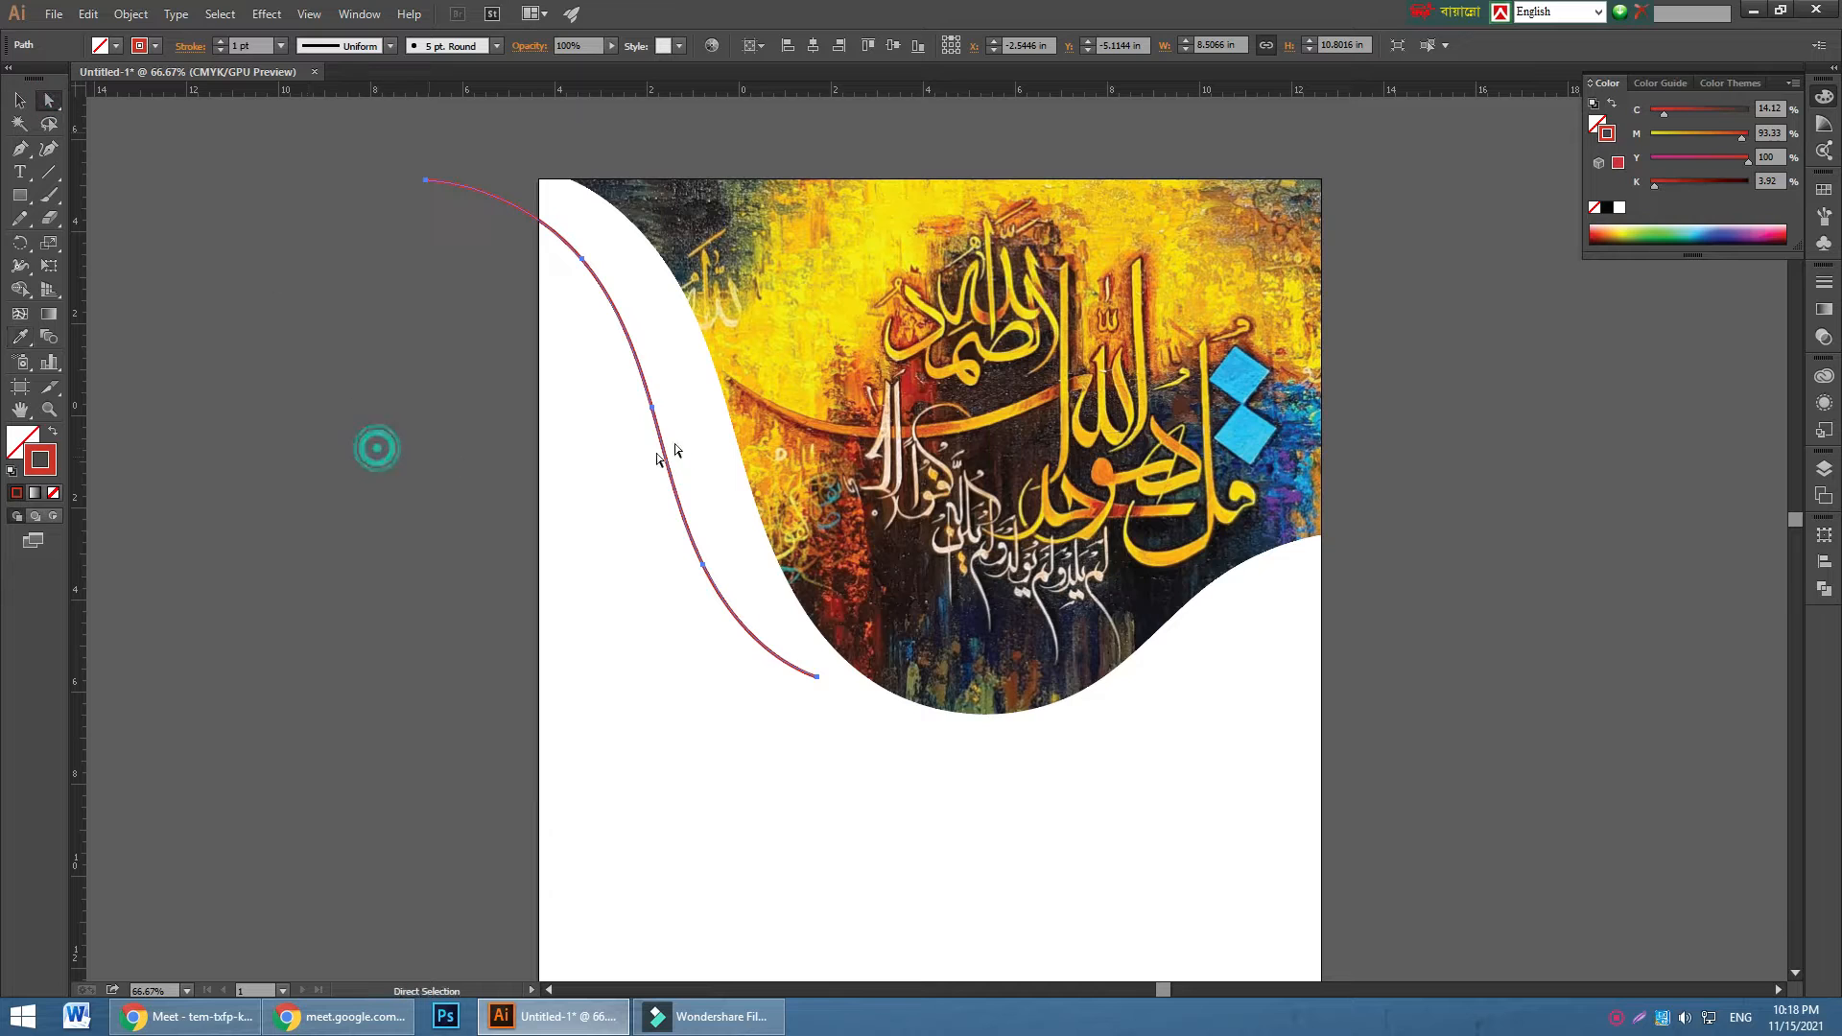
left_click(581, 259)
left_click_drag(650, 402, 675, 440)
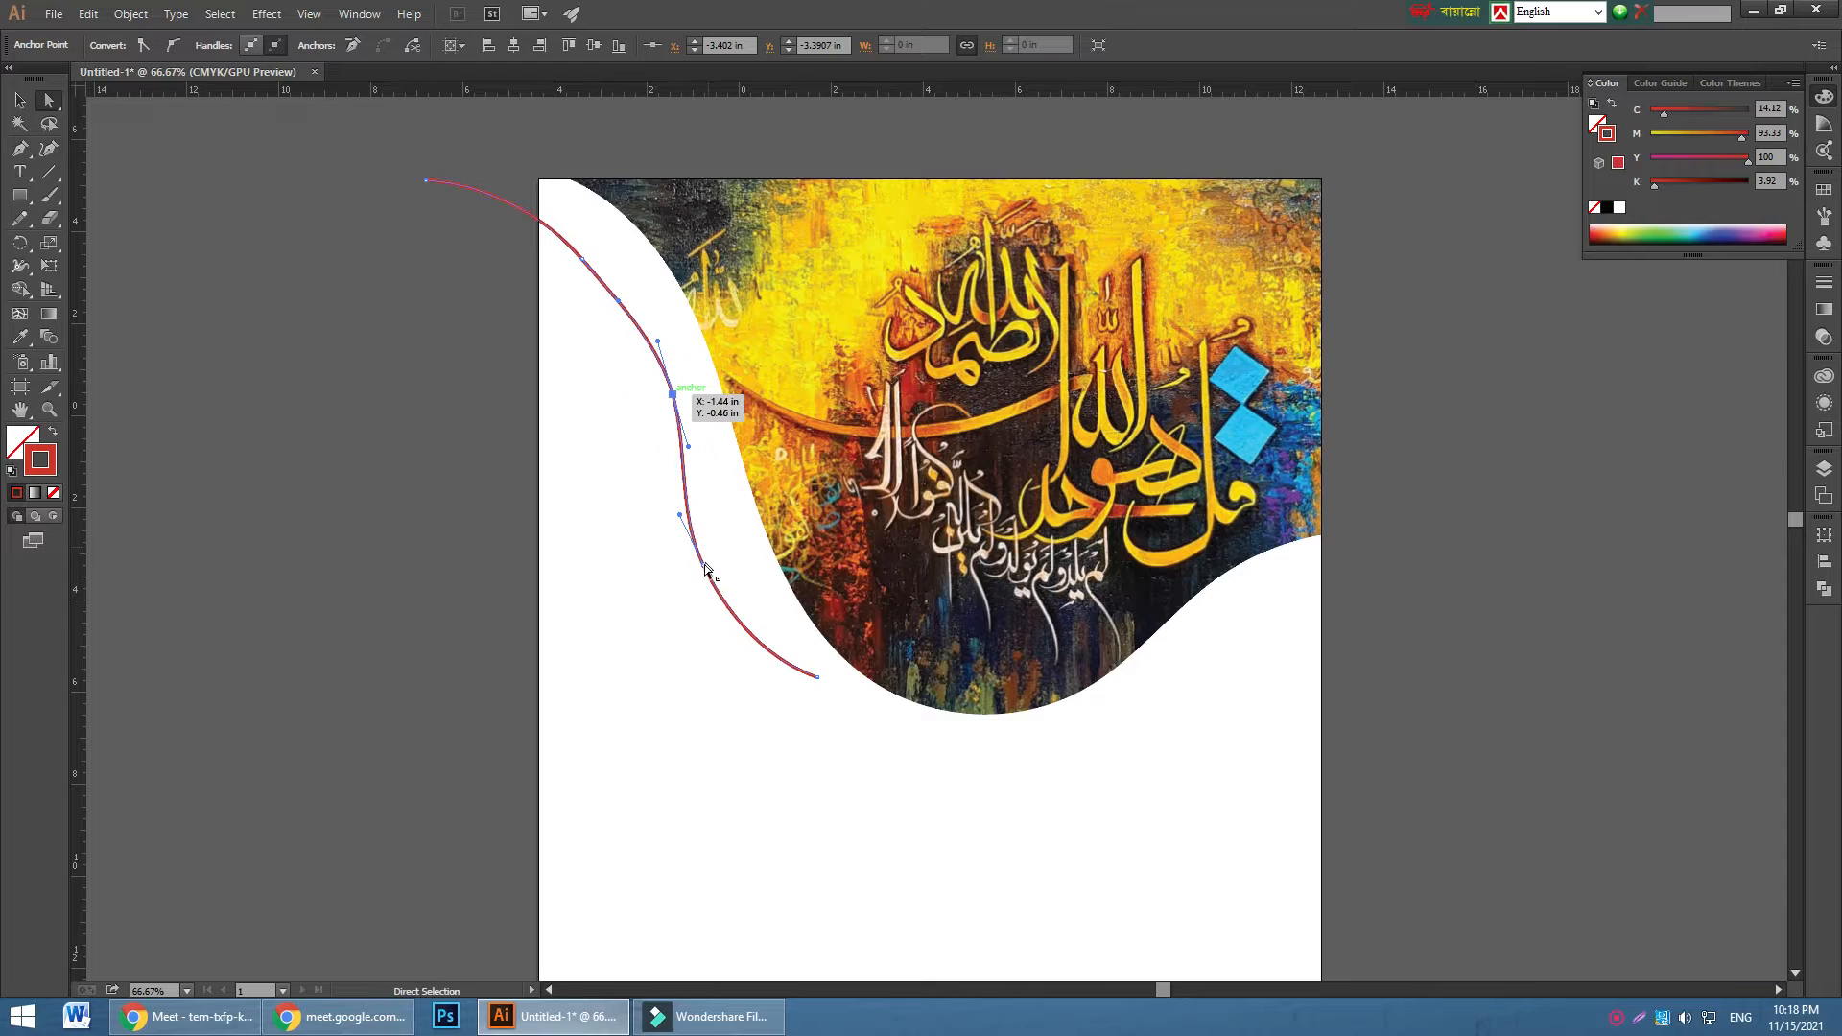
left_click_drag(707, 573, 884, 704)
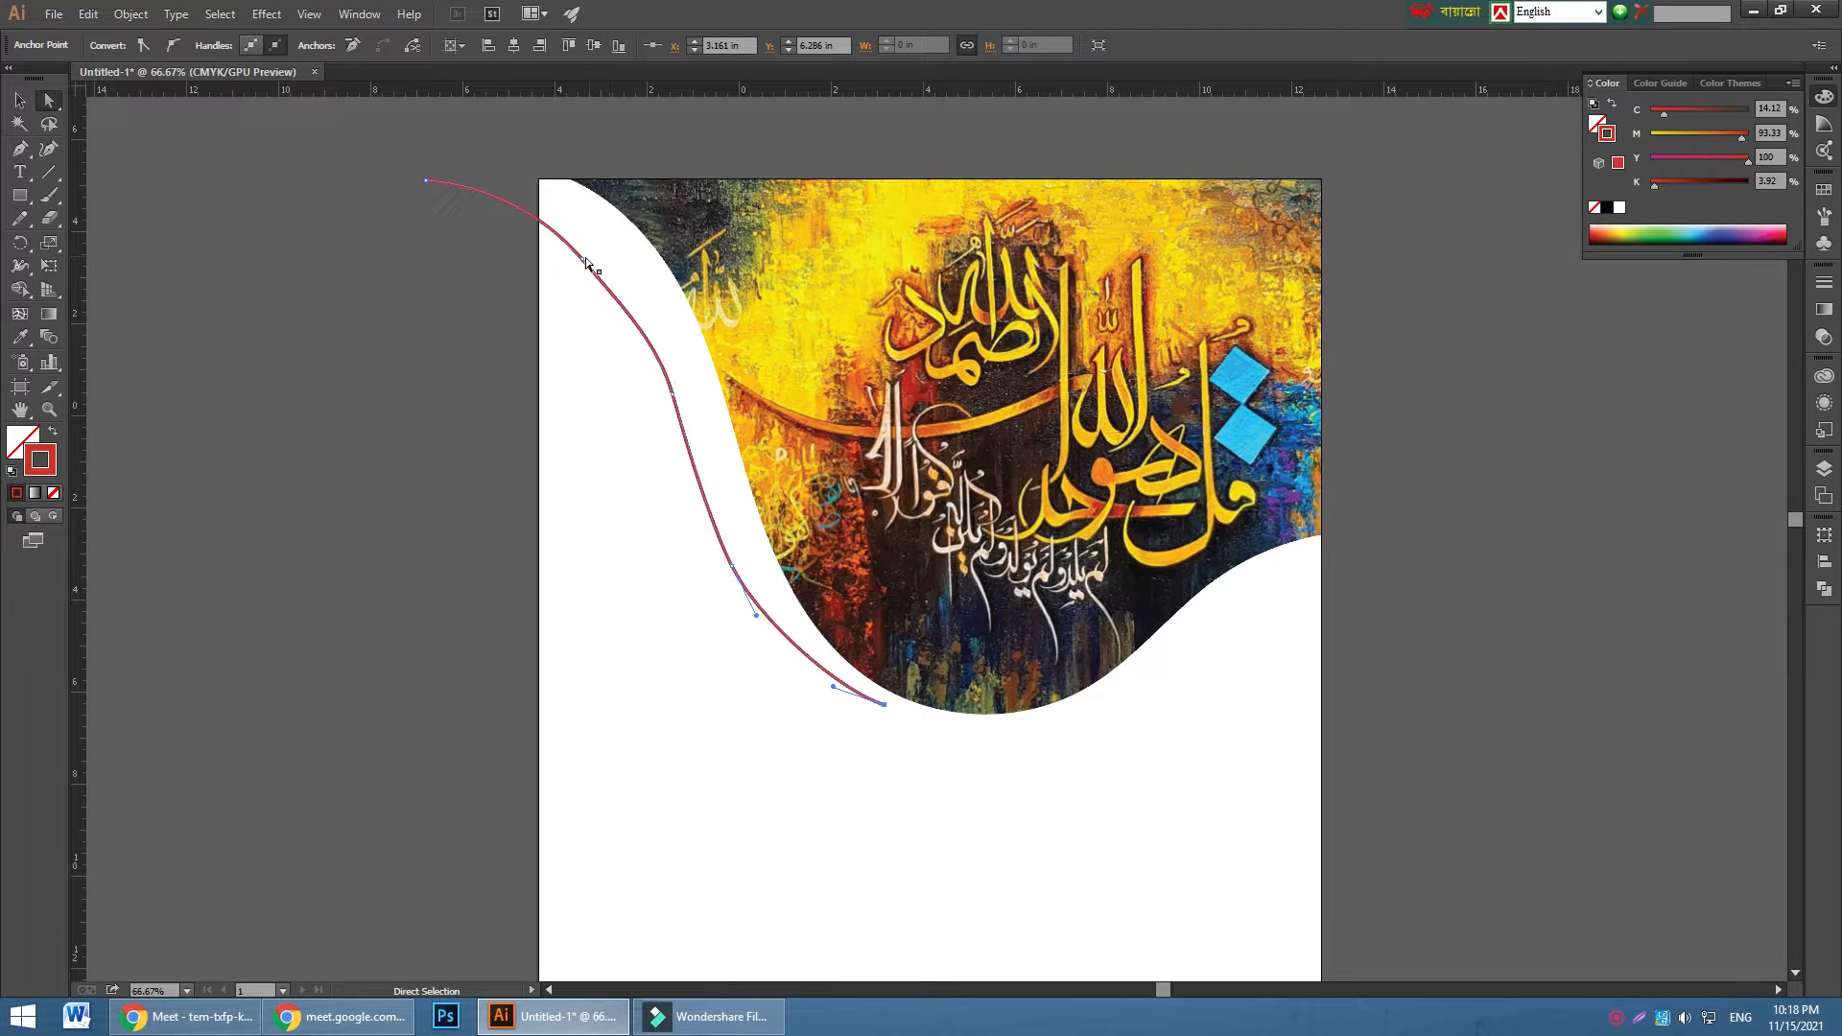
- Reshape the upper and middle parts of the red curve by repositioning anchor points and adjusting their handles
mouse_move(583, 258)
left_mouse_down()
mouse_move(543, 214)
mouse_move(603, 251)
left_mouse_up()
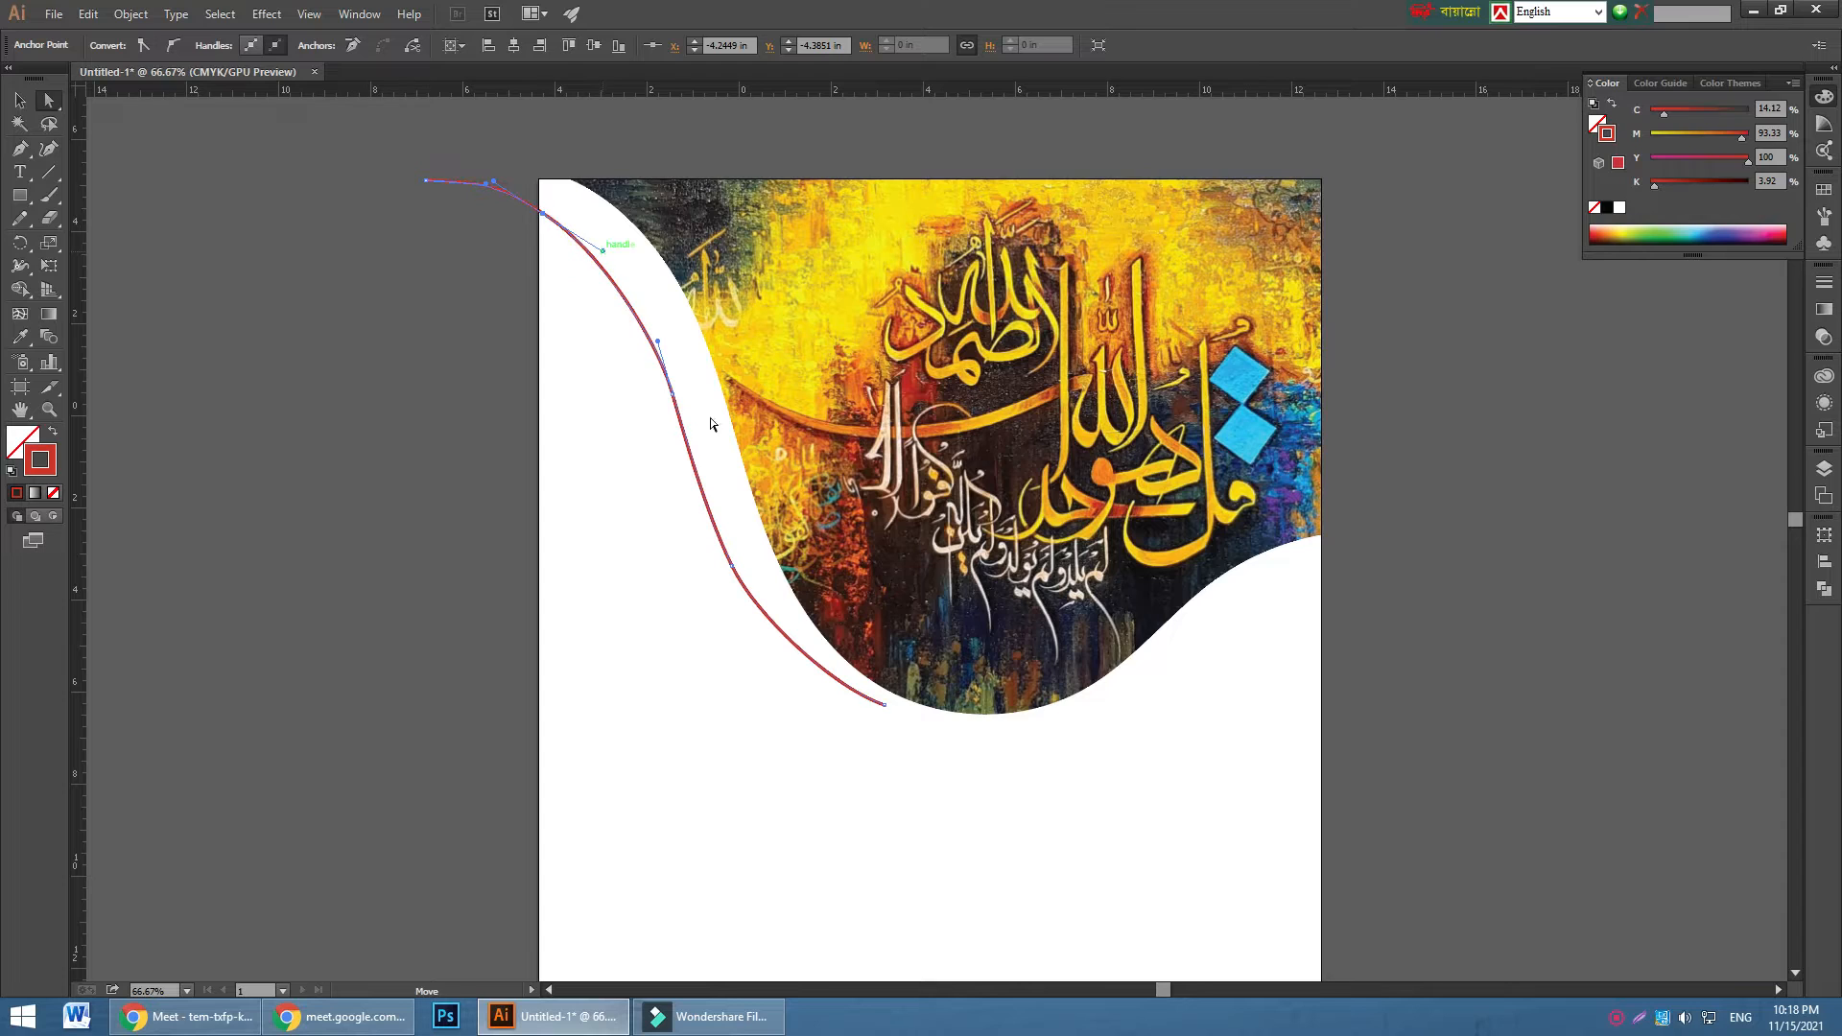
left_click(675, 394)
left_click_drag(731, 568, 734, 558)
left_click_drag(673, 397, 669, 382)
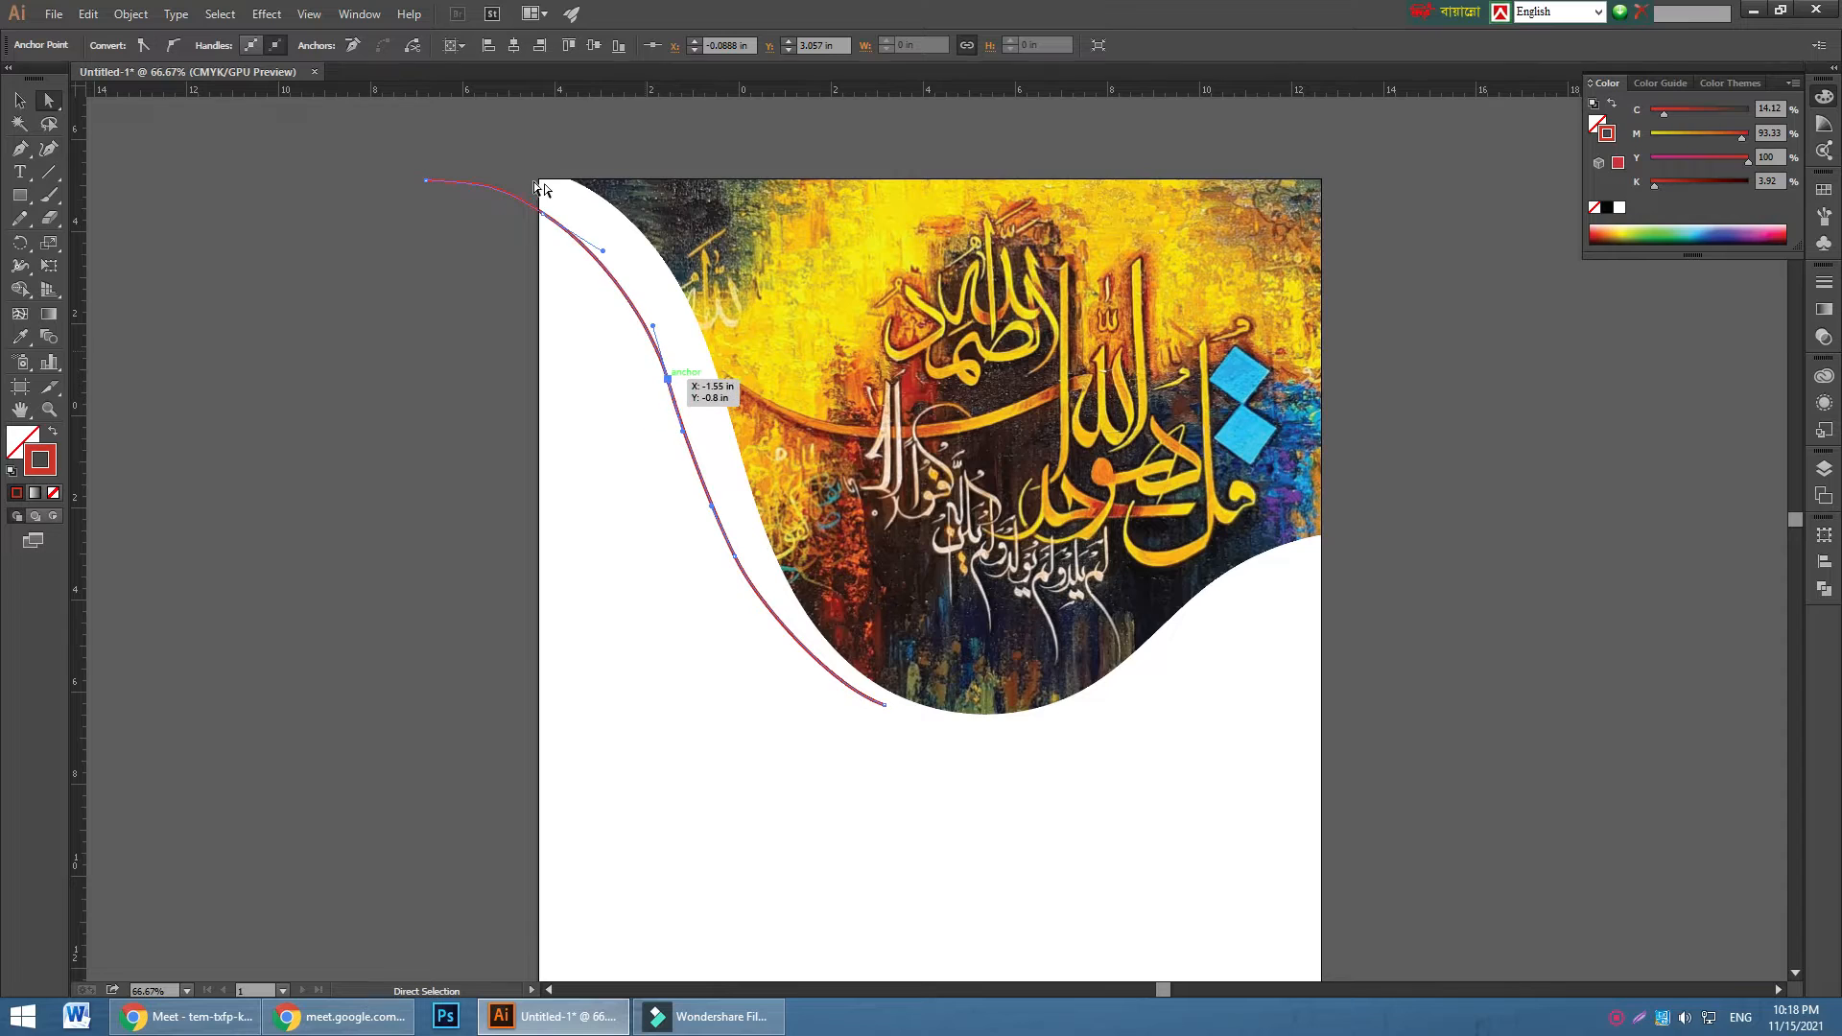
mouse_move(543, 220)
left_mouse_down()
mouse_move(538, 196)
mouse_move(522, 234)
left_mouse_up()
left_click(652, 328)
left_click_drag(633, 288, 632, 287)
left_click(493, 279)
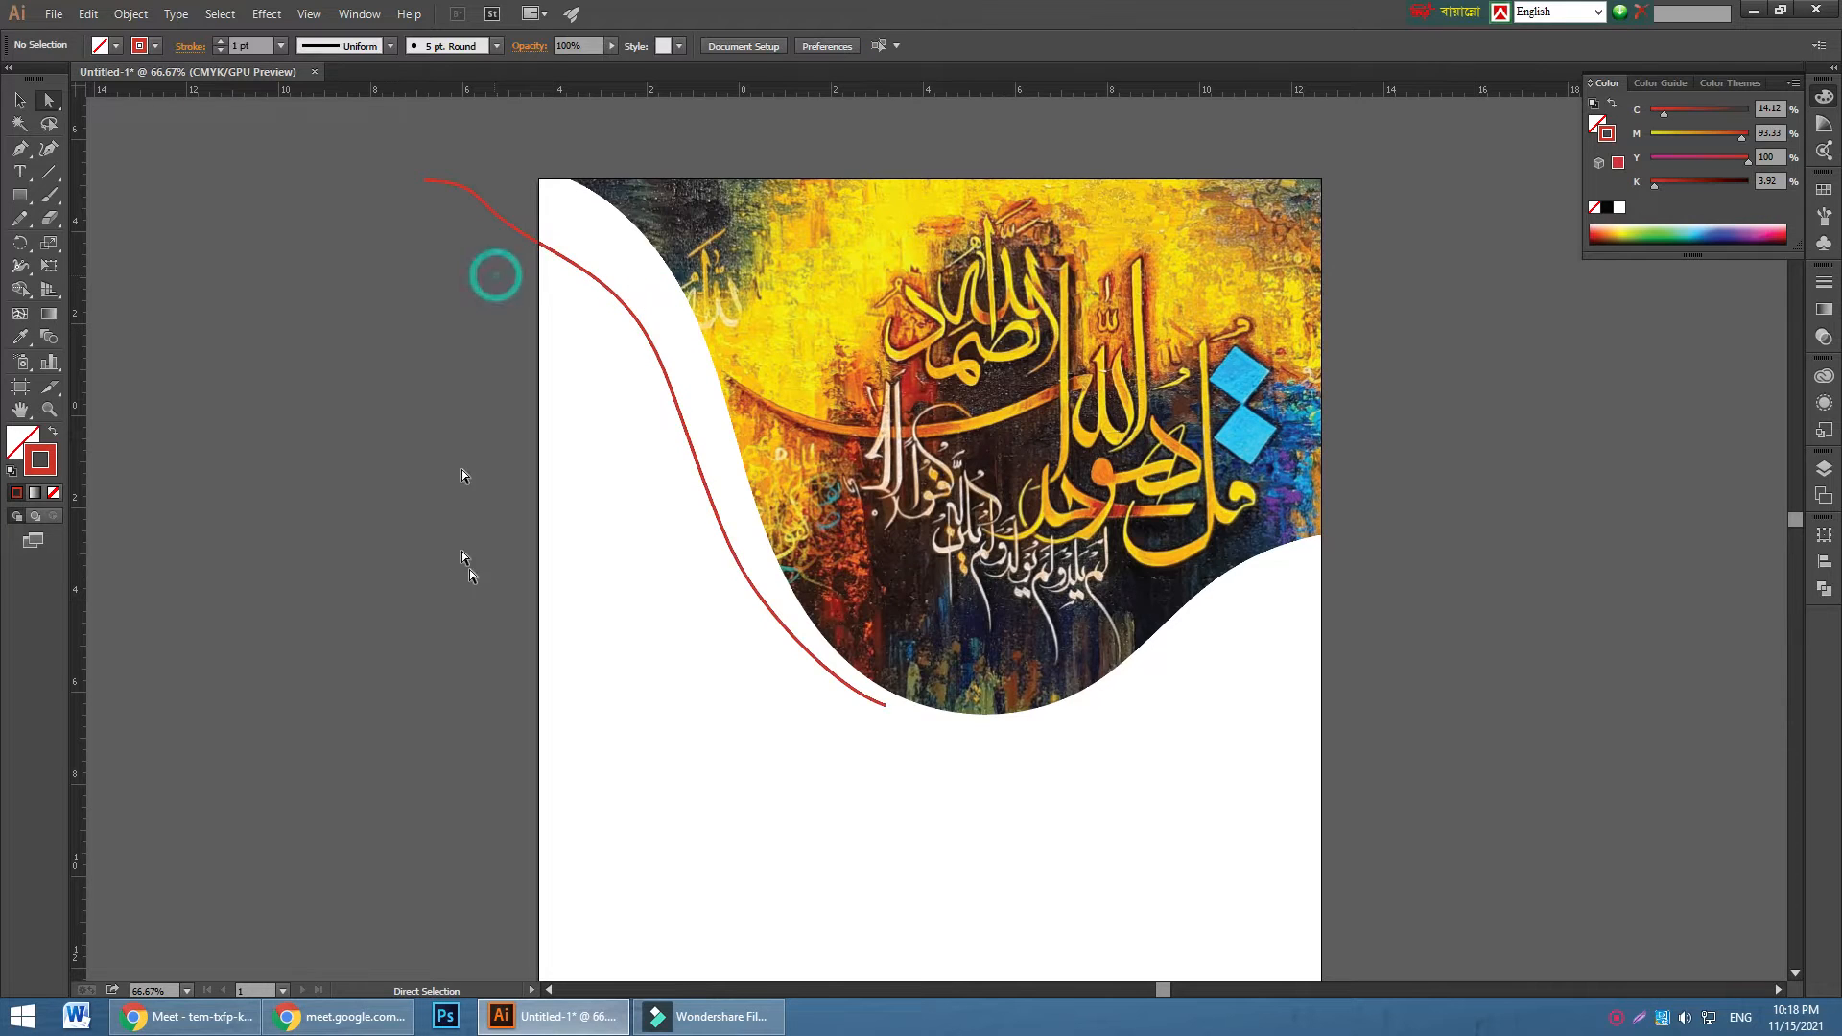
- Extend the handle at the red curve's lower end to adjust its final bend, and deselect the curve
left_click(861, 693)
left_click_drag(832, 688, 805, 671)
left_click(18, 102)
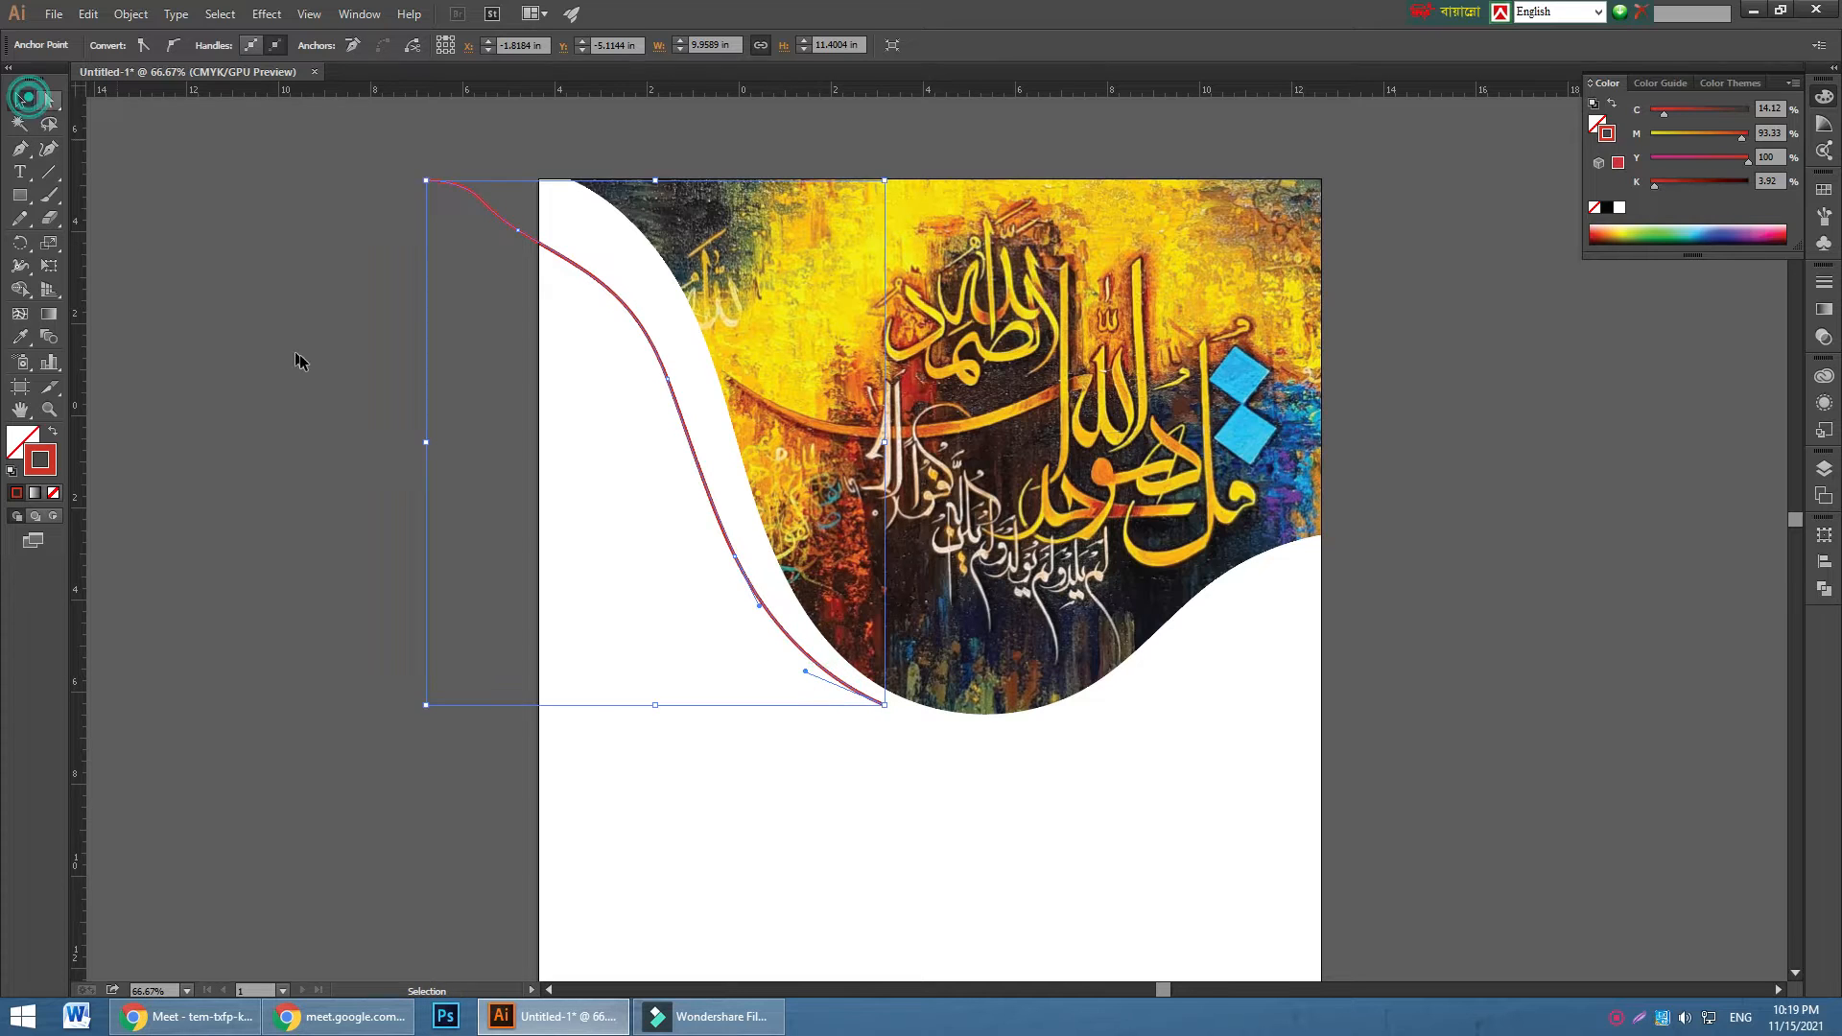
left_click(295, 351)
- Draw two more red Paintbrush curves, one along the painting's lower-right edge and one sweeping across the painting past both artboard sides
left_click(45, 195)
left_click_drag(1423, 596, 1290, 581)
left_click_drag(1137, 690, 1033, 708)
left_click_drag(898, 637, 892, 635)
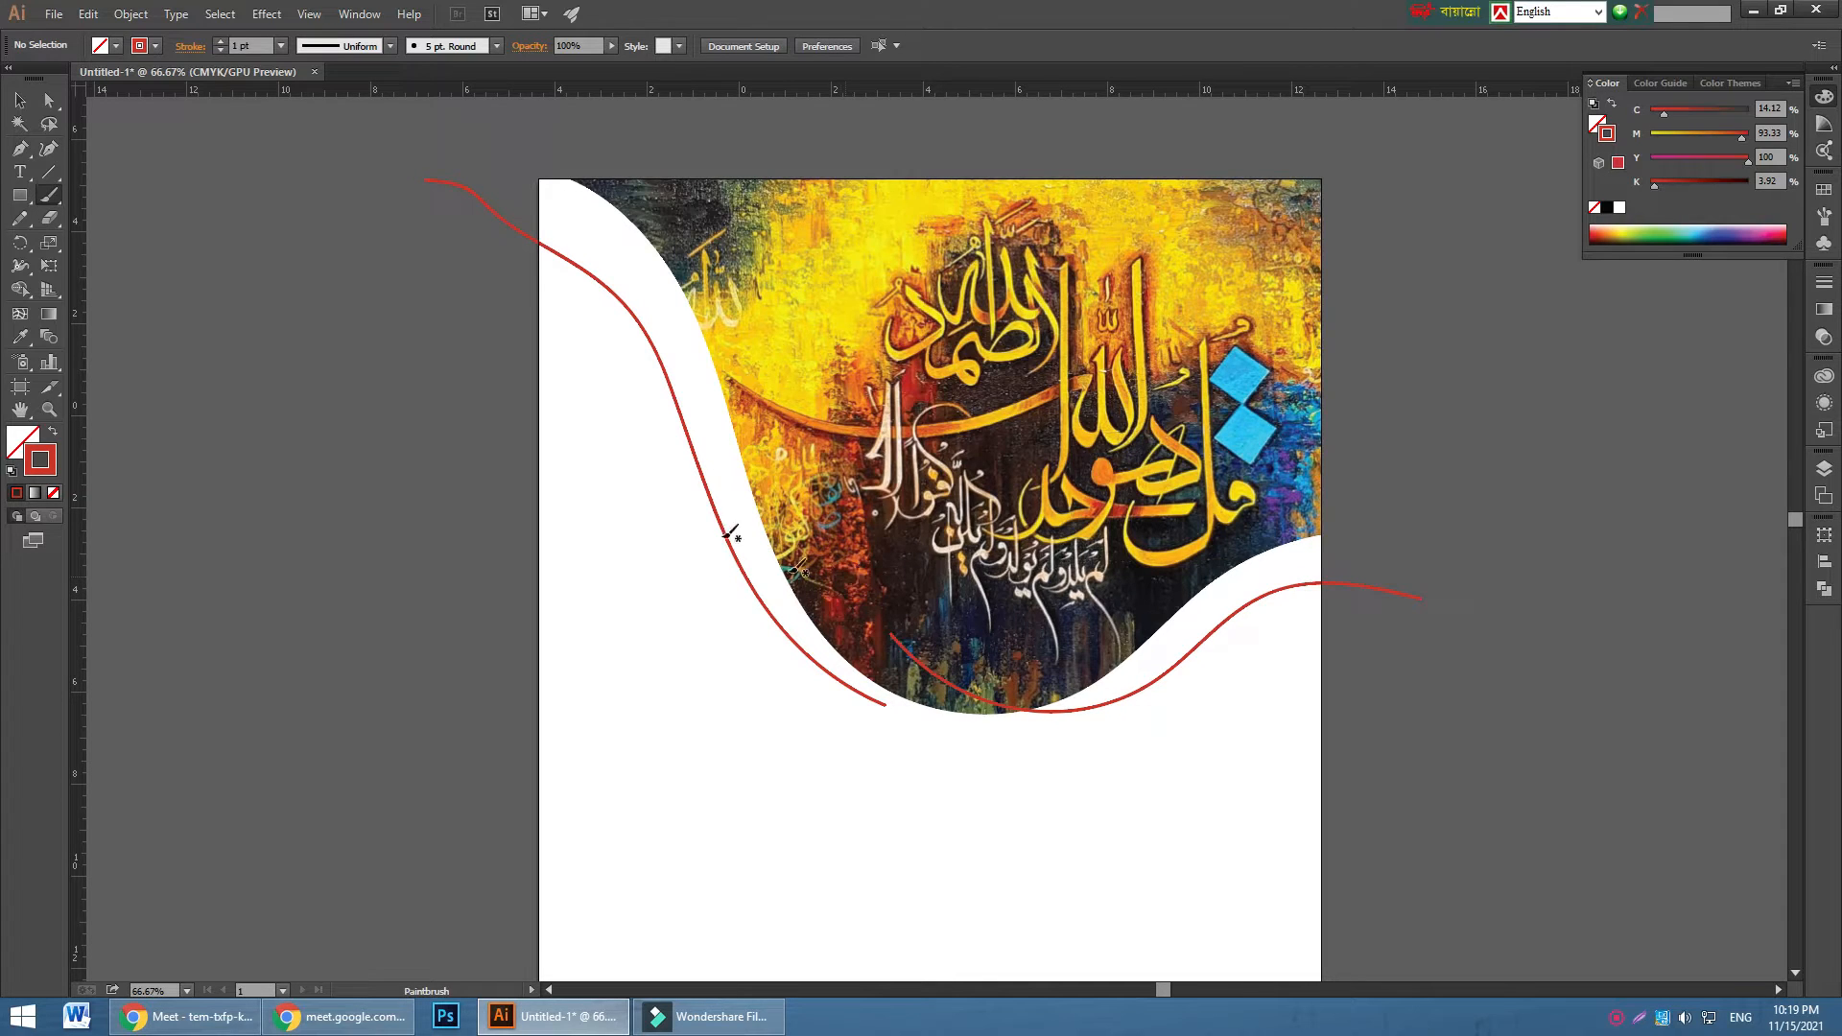
mouse_move(451, 347)
left_mouse_down()
mouse_move(665, 380)
mouse_move(783, 455)
mouse_move(897, 583)
mouse_move(1186, 641)
mouse_move(1343, 559)
mouse_move(1436, 388)
left_mouse_up()
left_click(20, 99)
left_click(1624, 537)
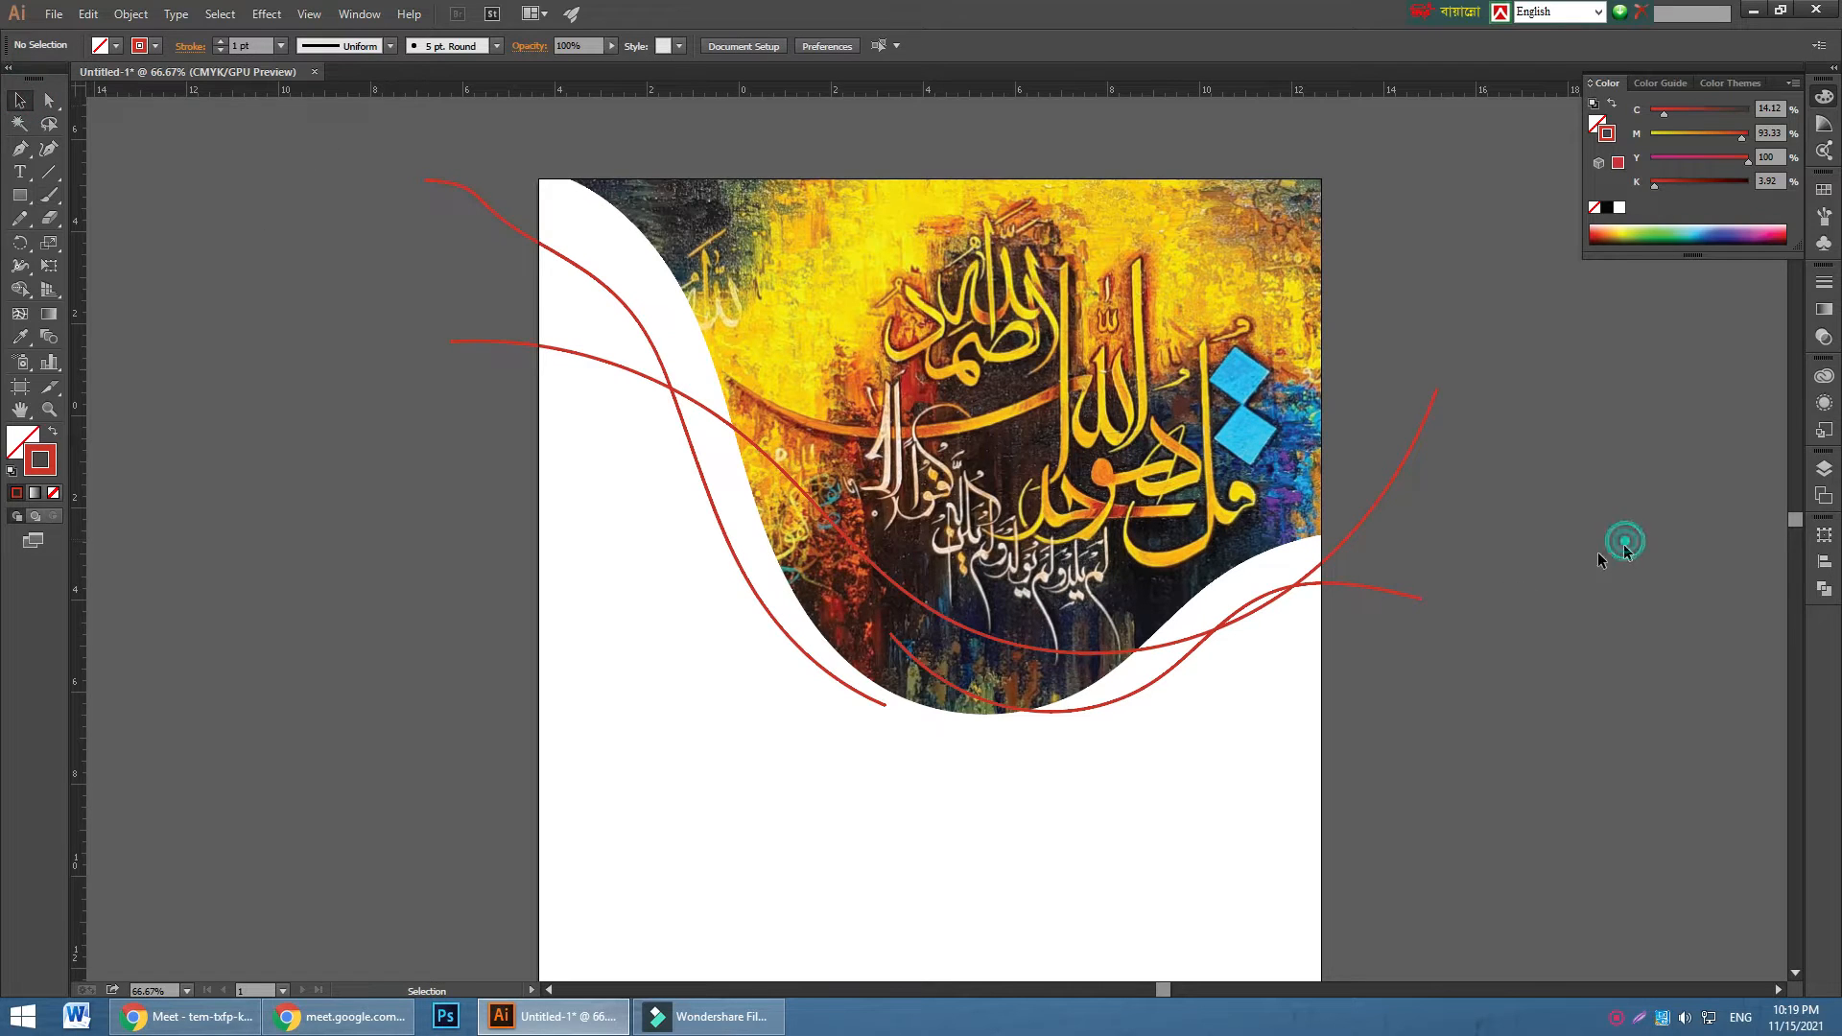
- Apply the Basic brush and the triangular tapered width profile to all three red curves
left_click(564, 259)
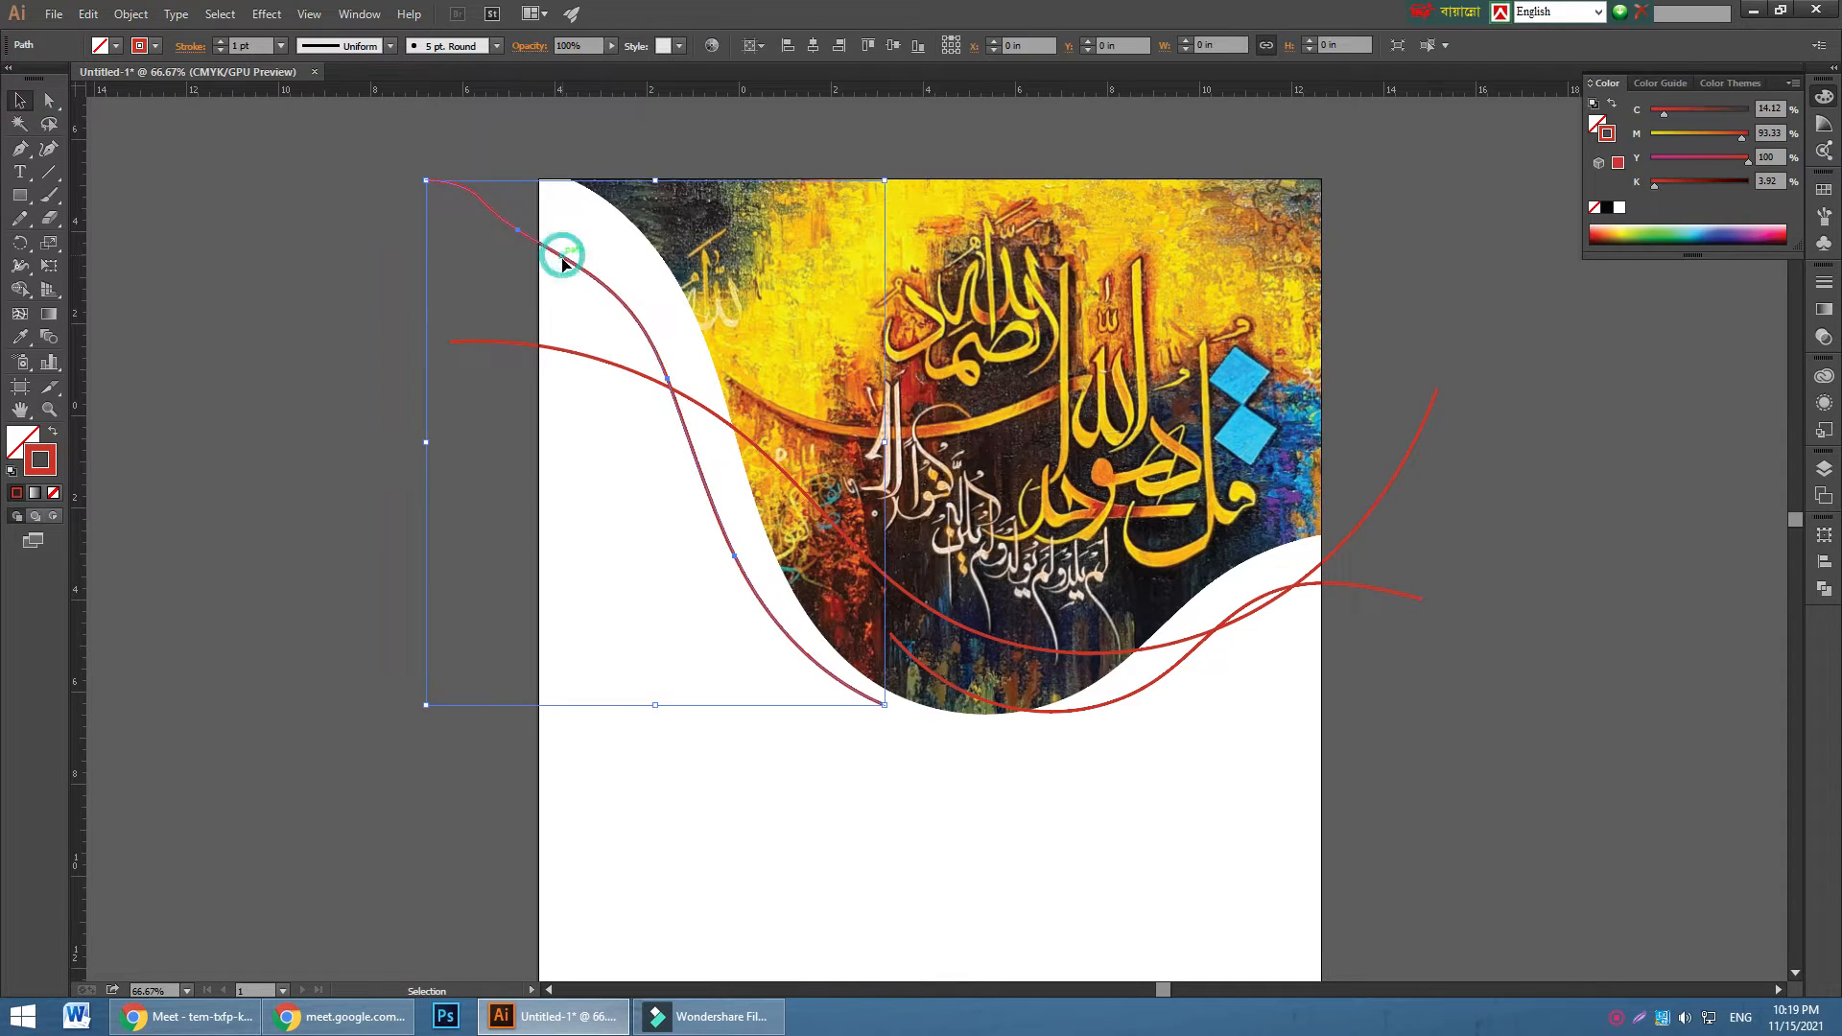
left_click(529, 349, "shift")
left_click(1166, 678, "shift")
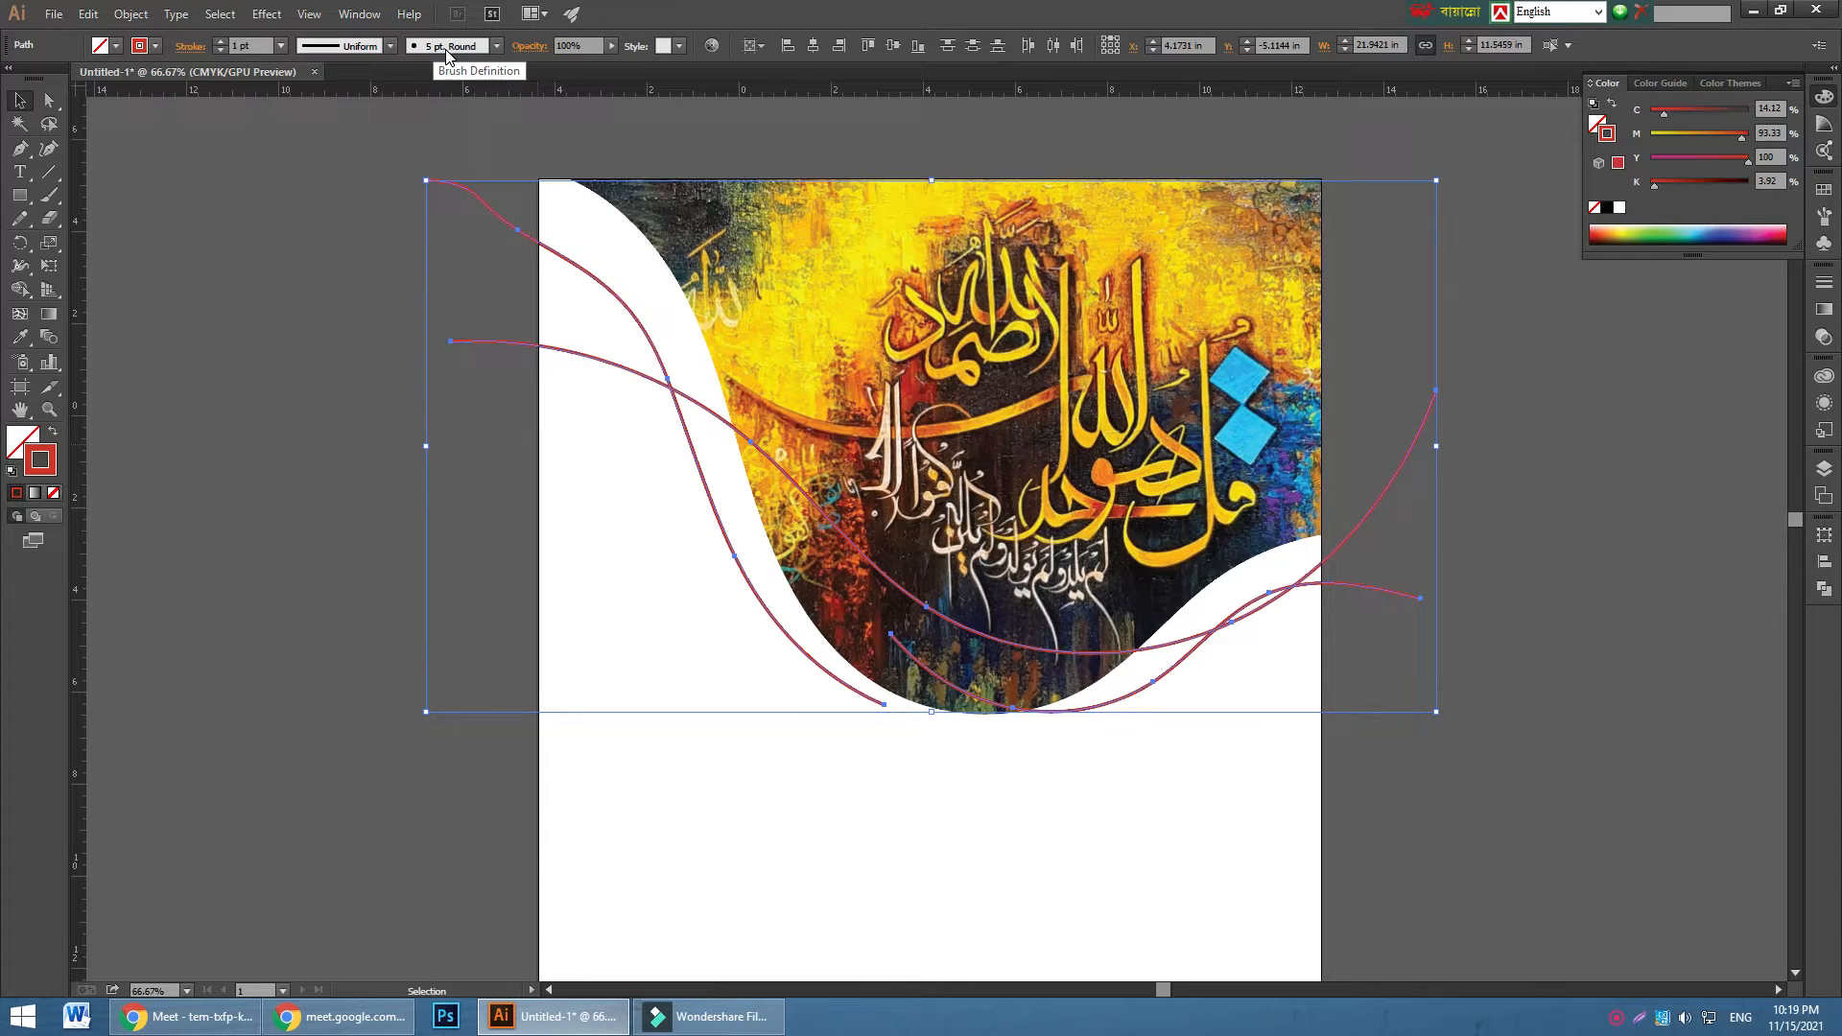
left_click(496, 46)
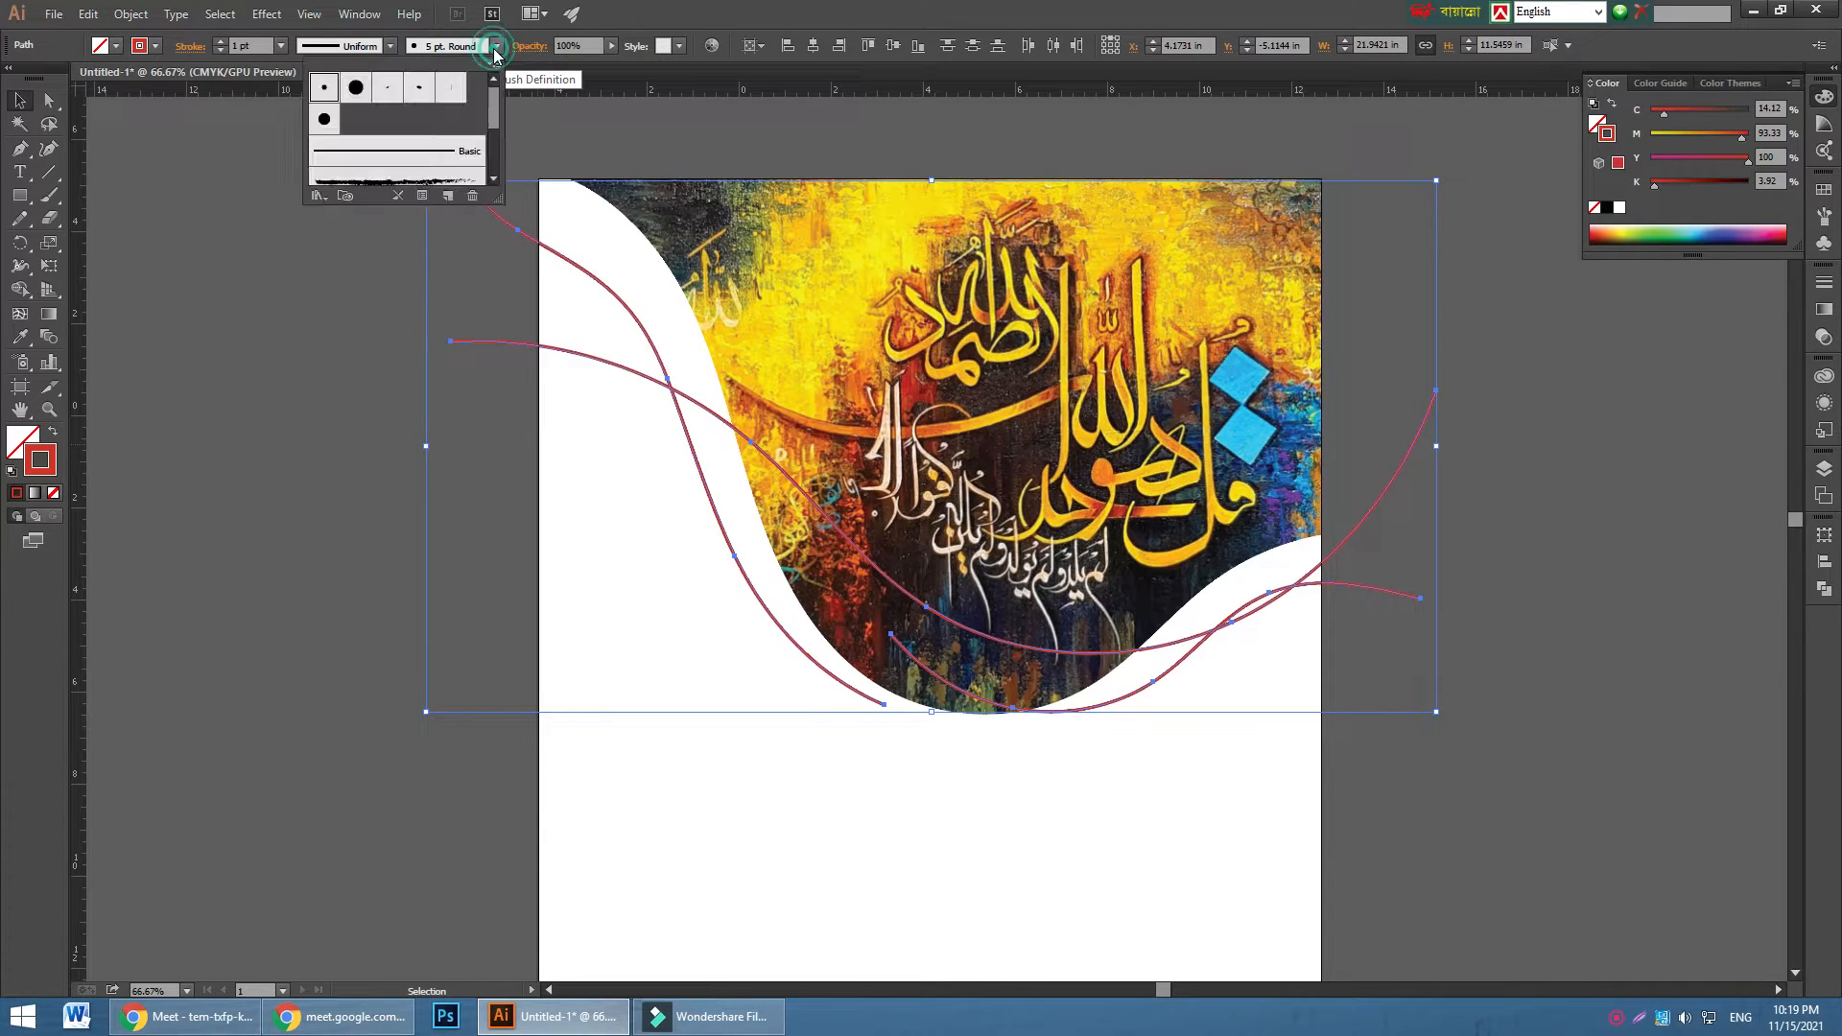
left_click(471, 154)
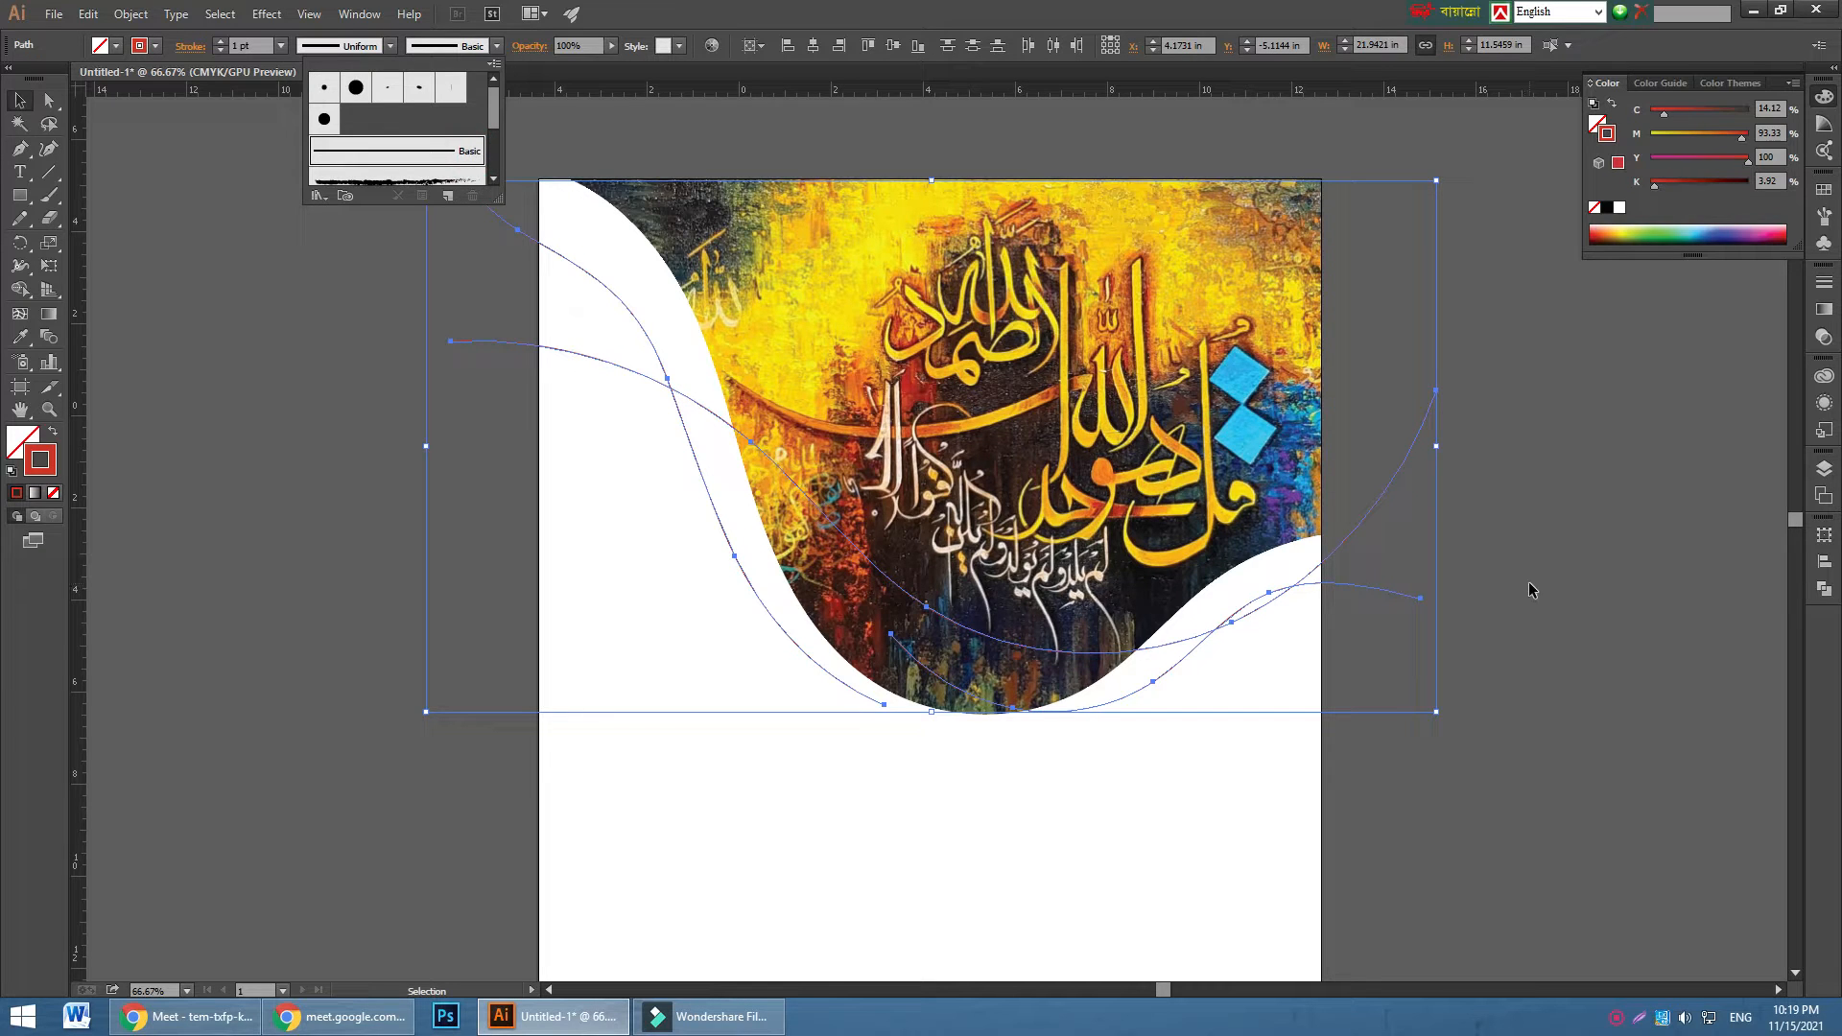
left_click(390, 47)
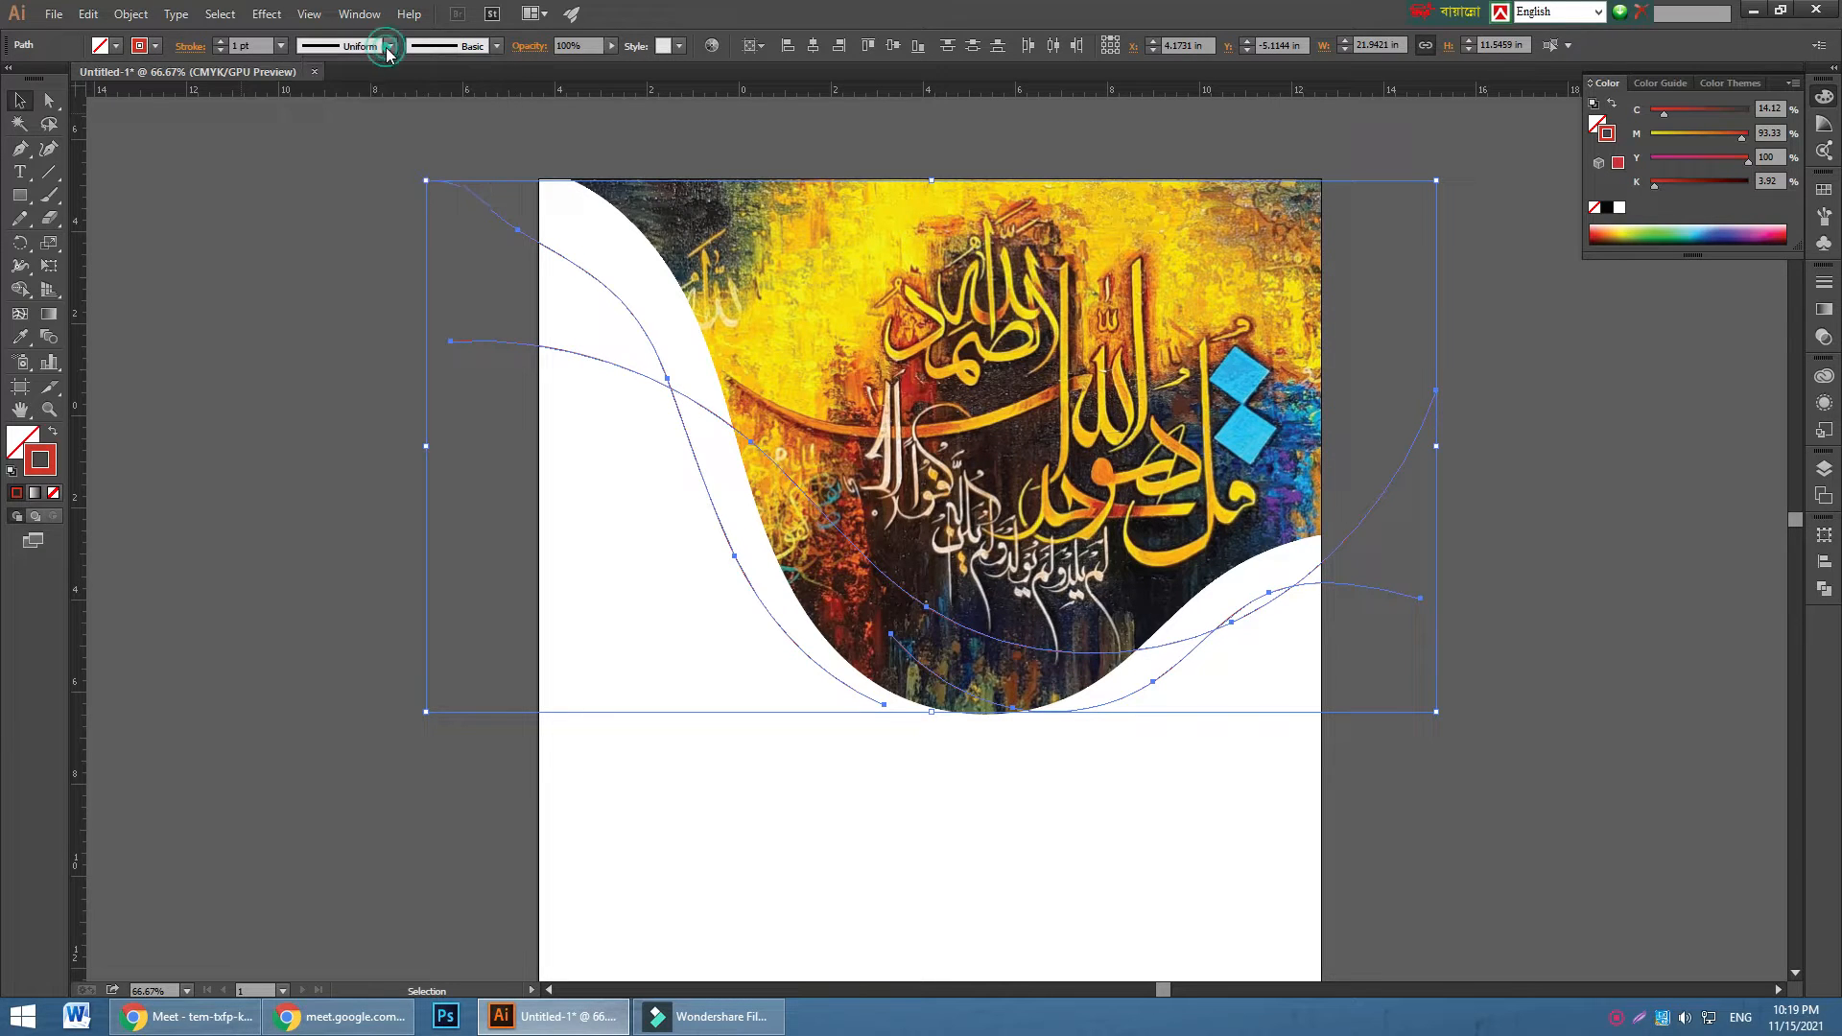
left_click(390, 47)
left_click(326, 202)
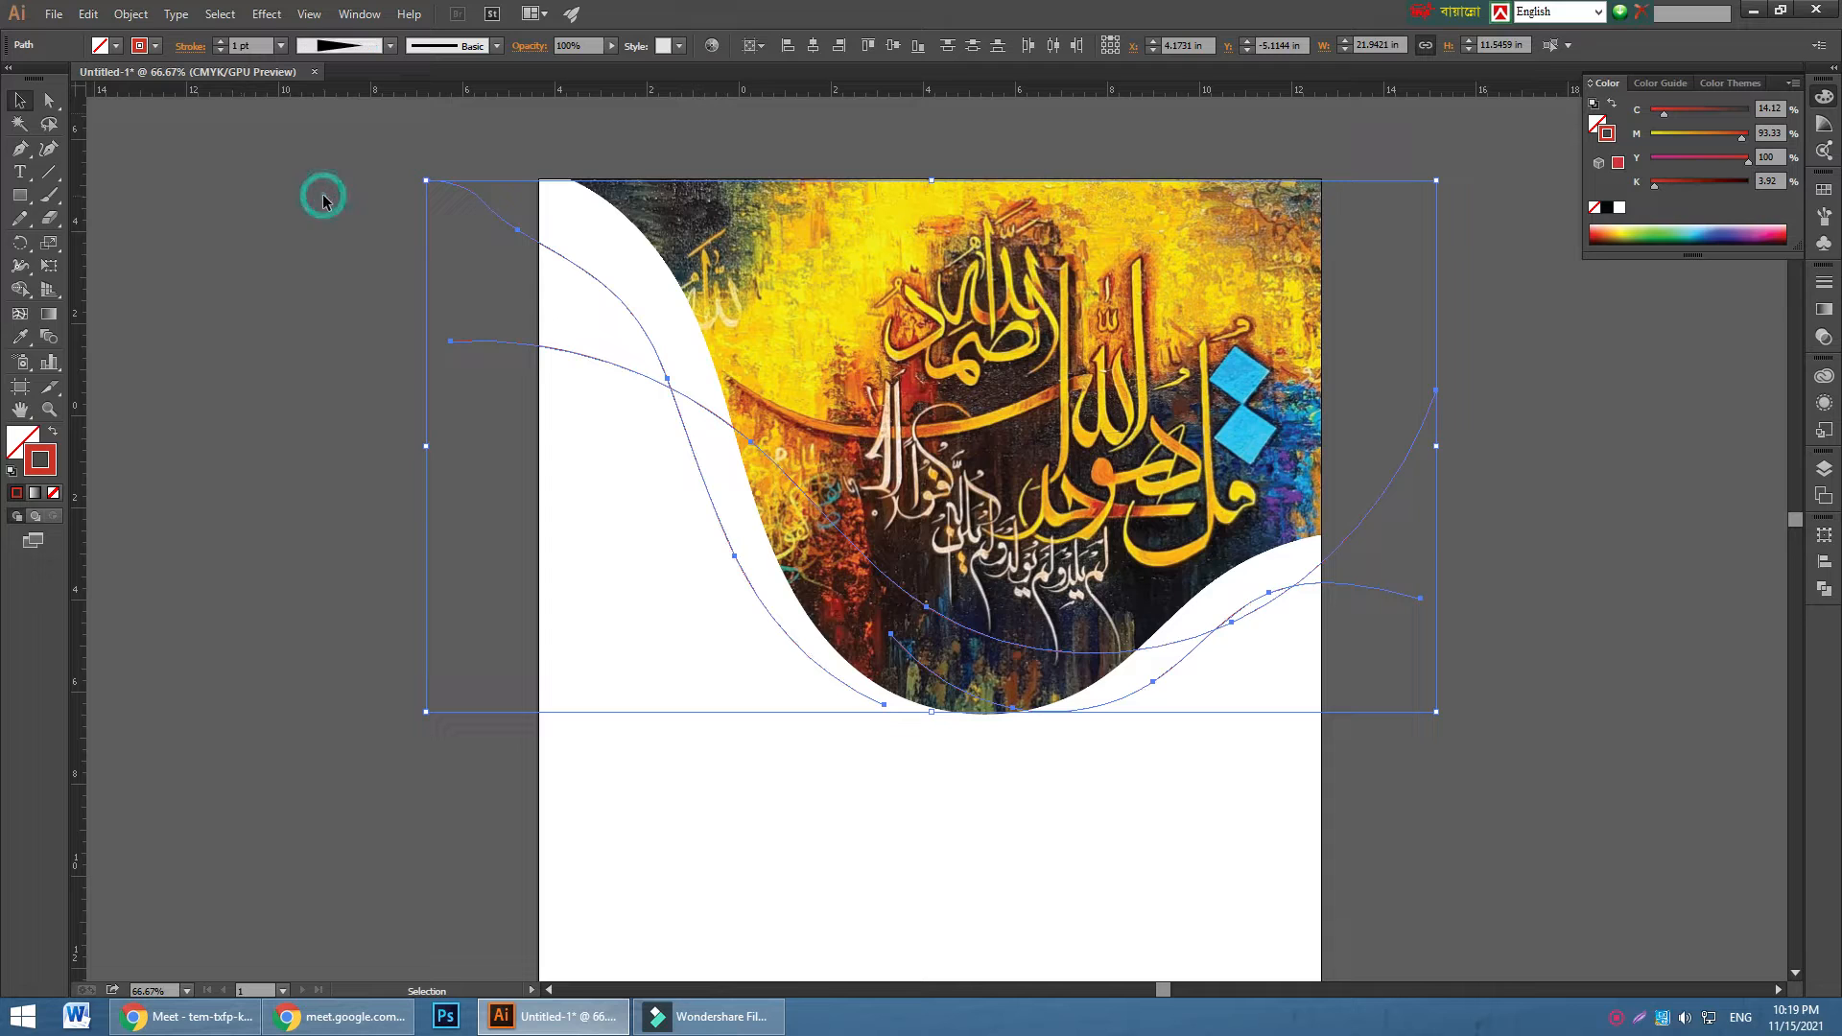
- Set the stroke weight of the three red curves to 100 pt and deselect them
left_click(281, 45)
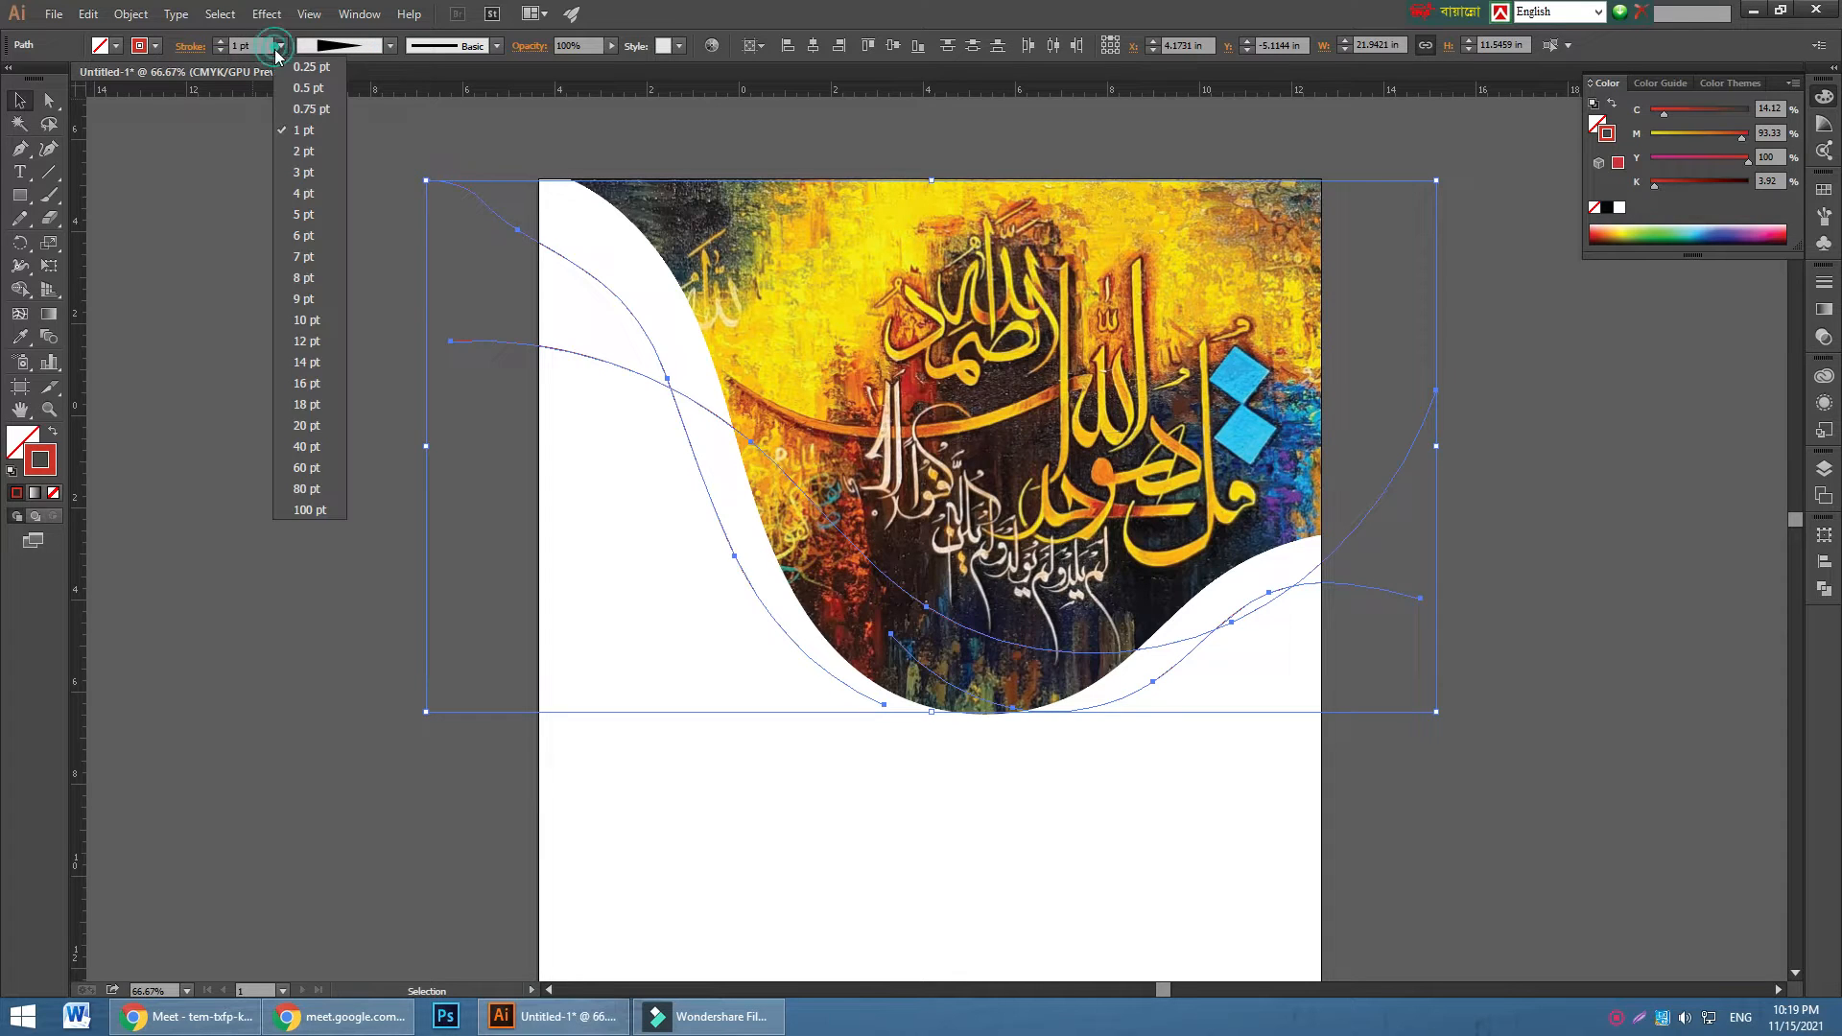
left_click(292, 410)
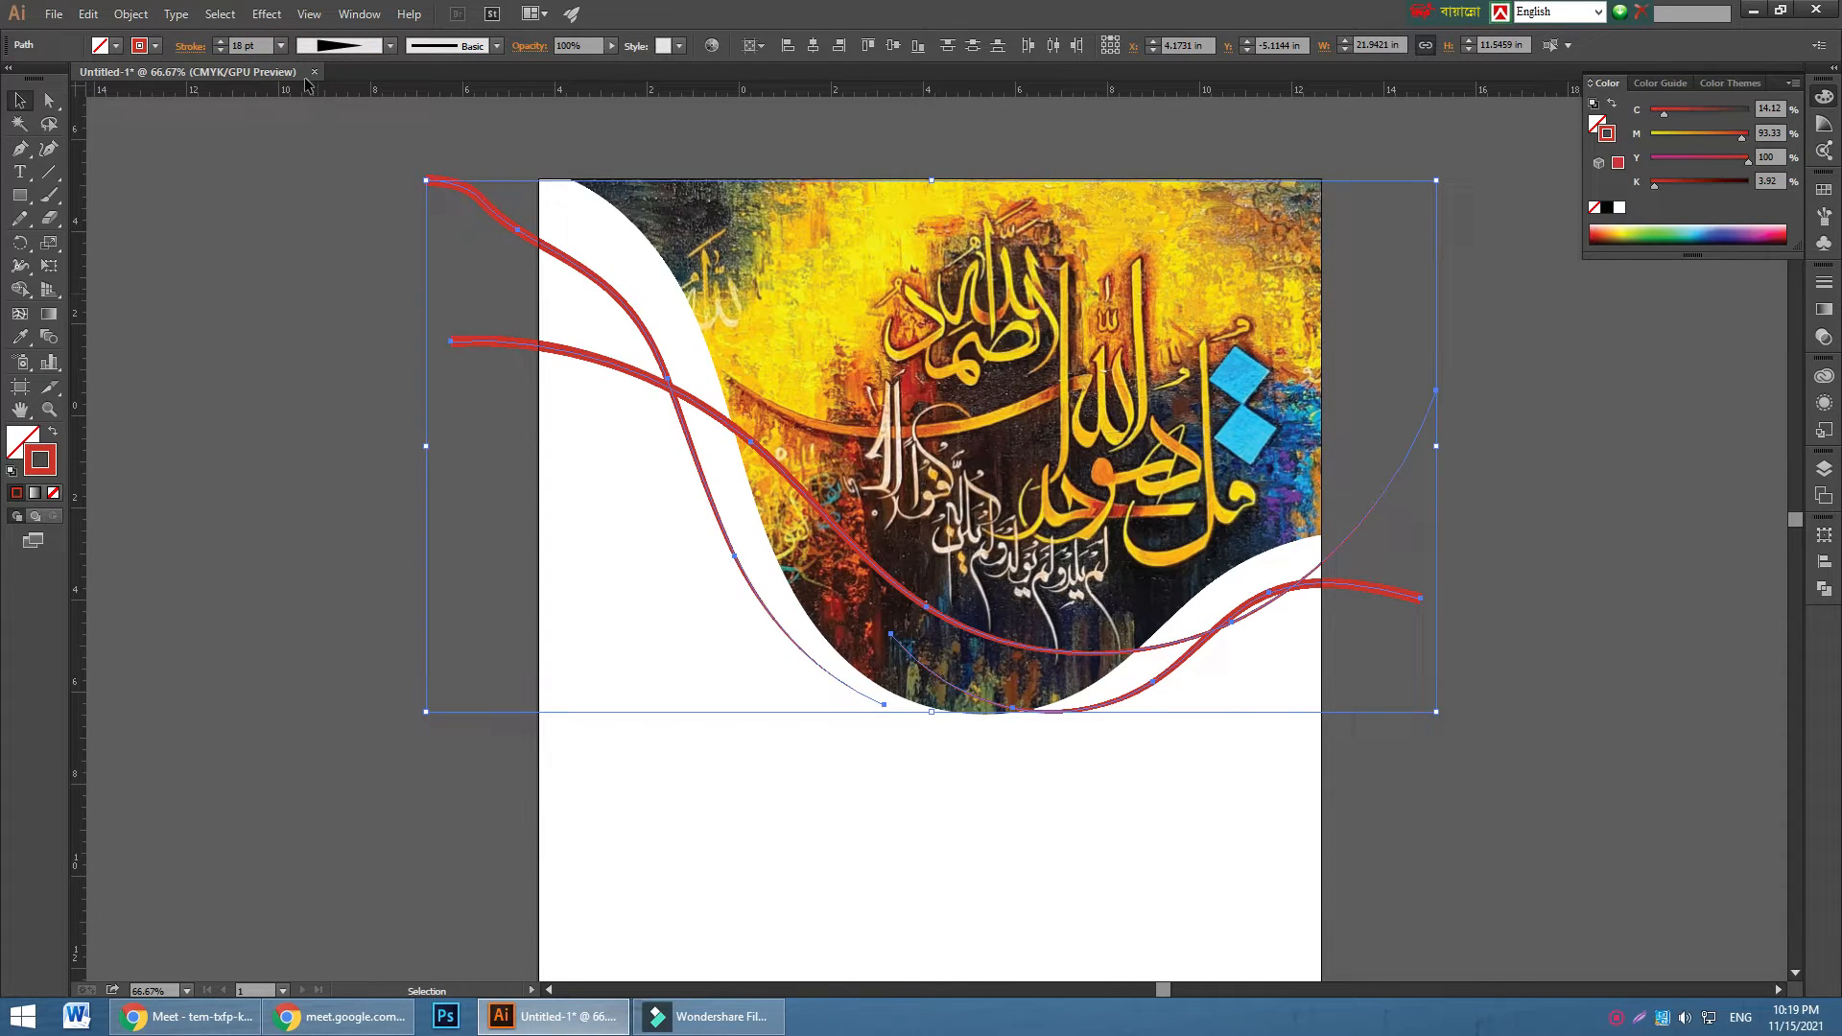
left_click(282, 46)
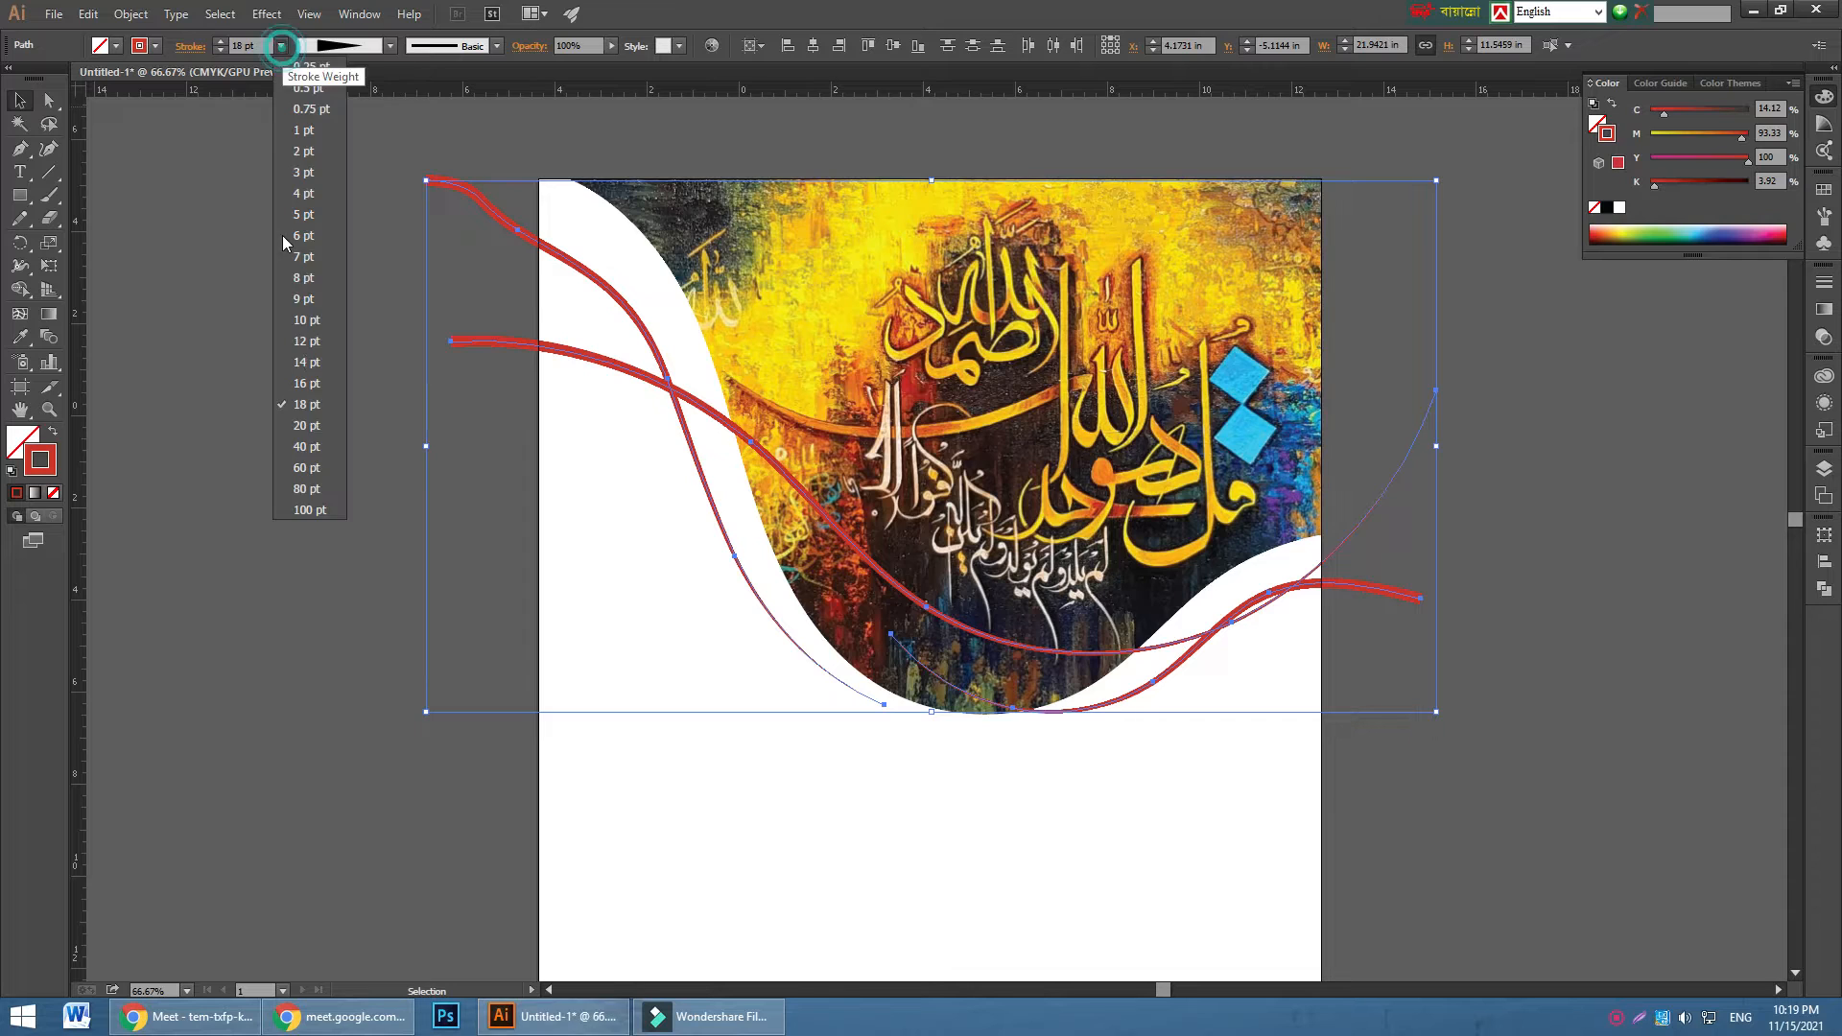
left_click(319, 512)
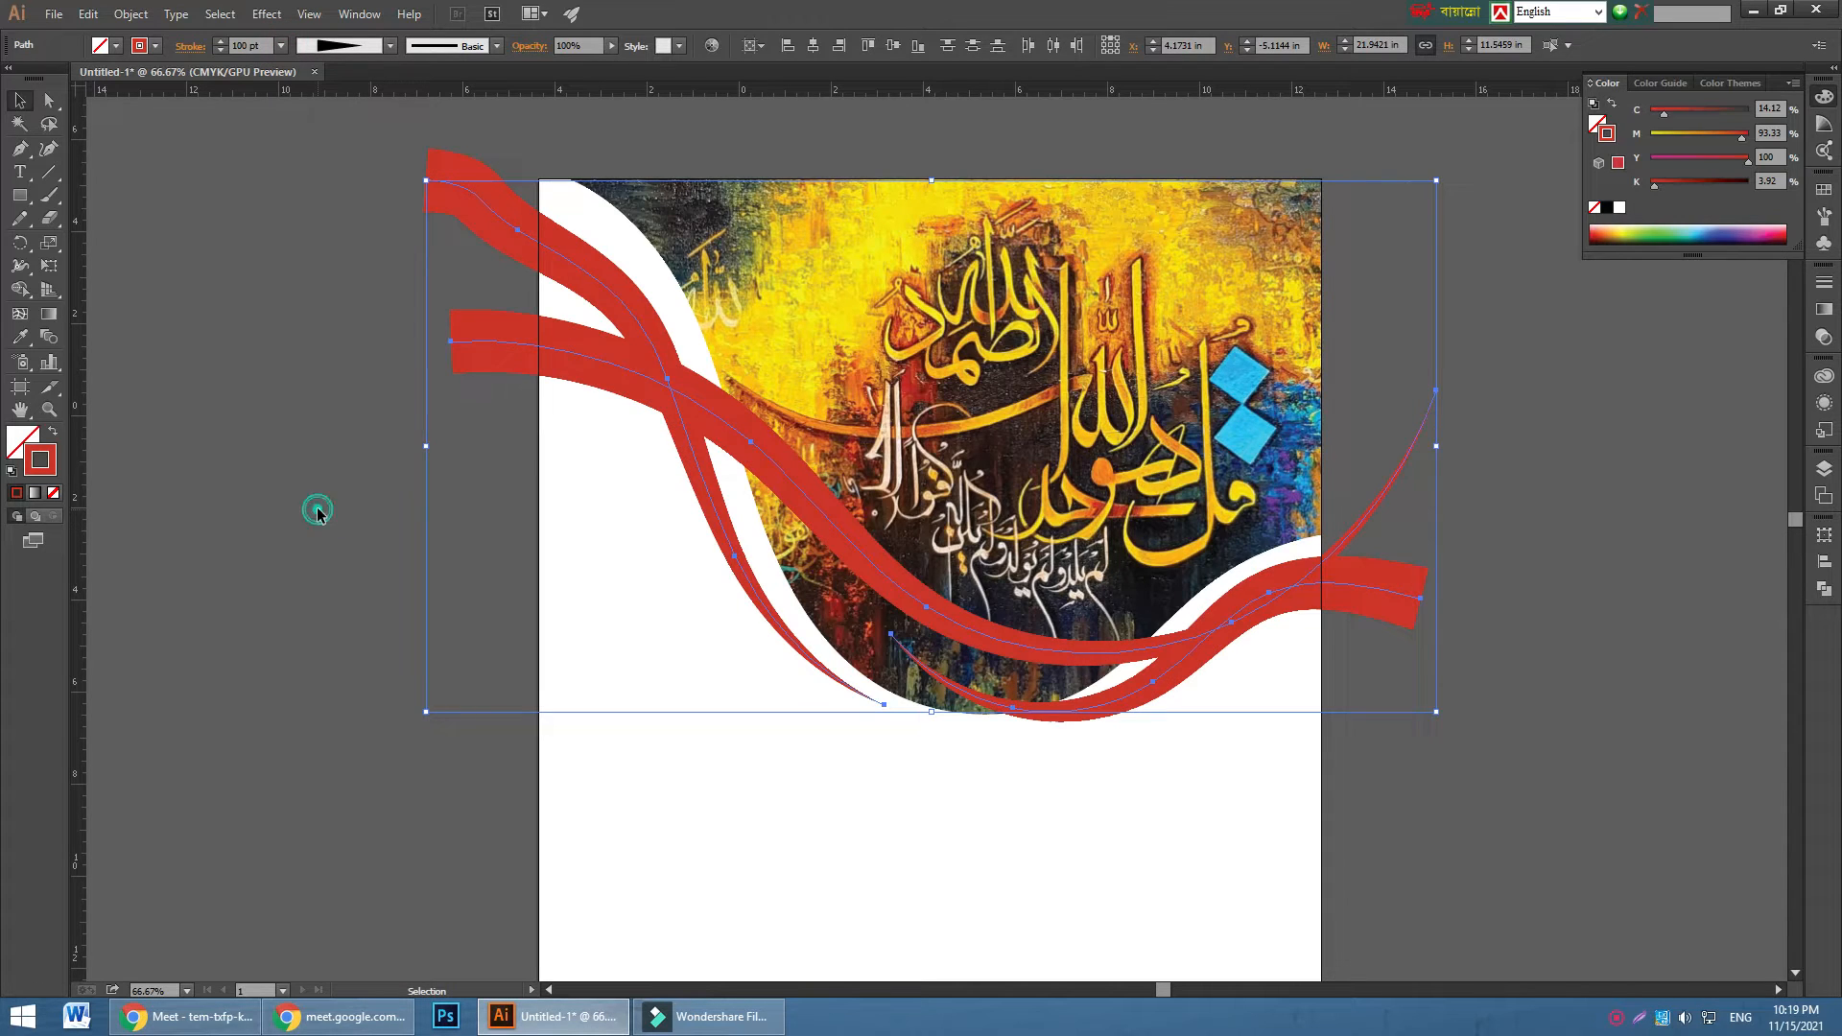
left_click(317, 508)
- Give the long red curve crossing the painting the elliptical width profile tapered at both ends and a 40 pt stroke
left_click(598, 280)
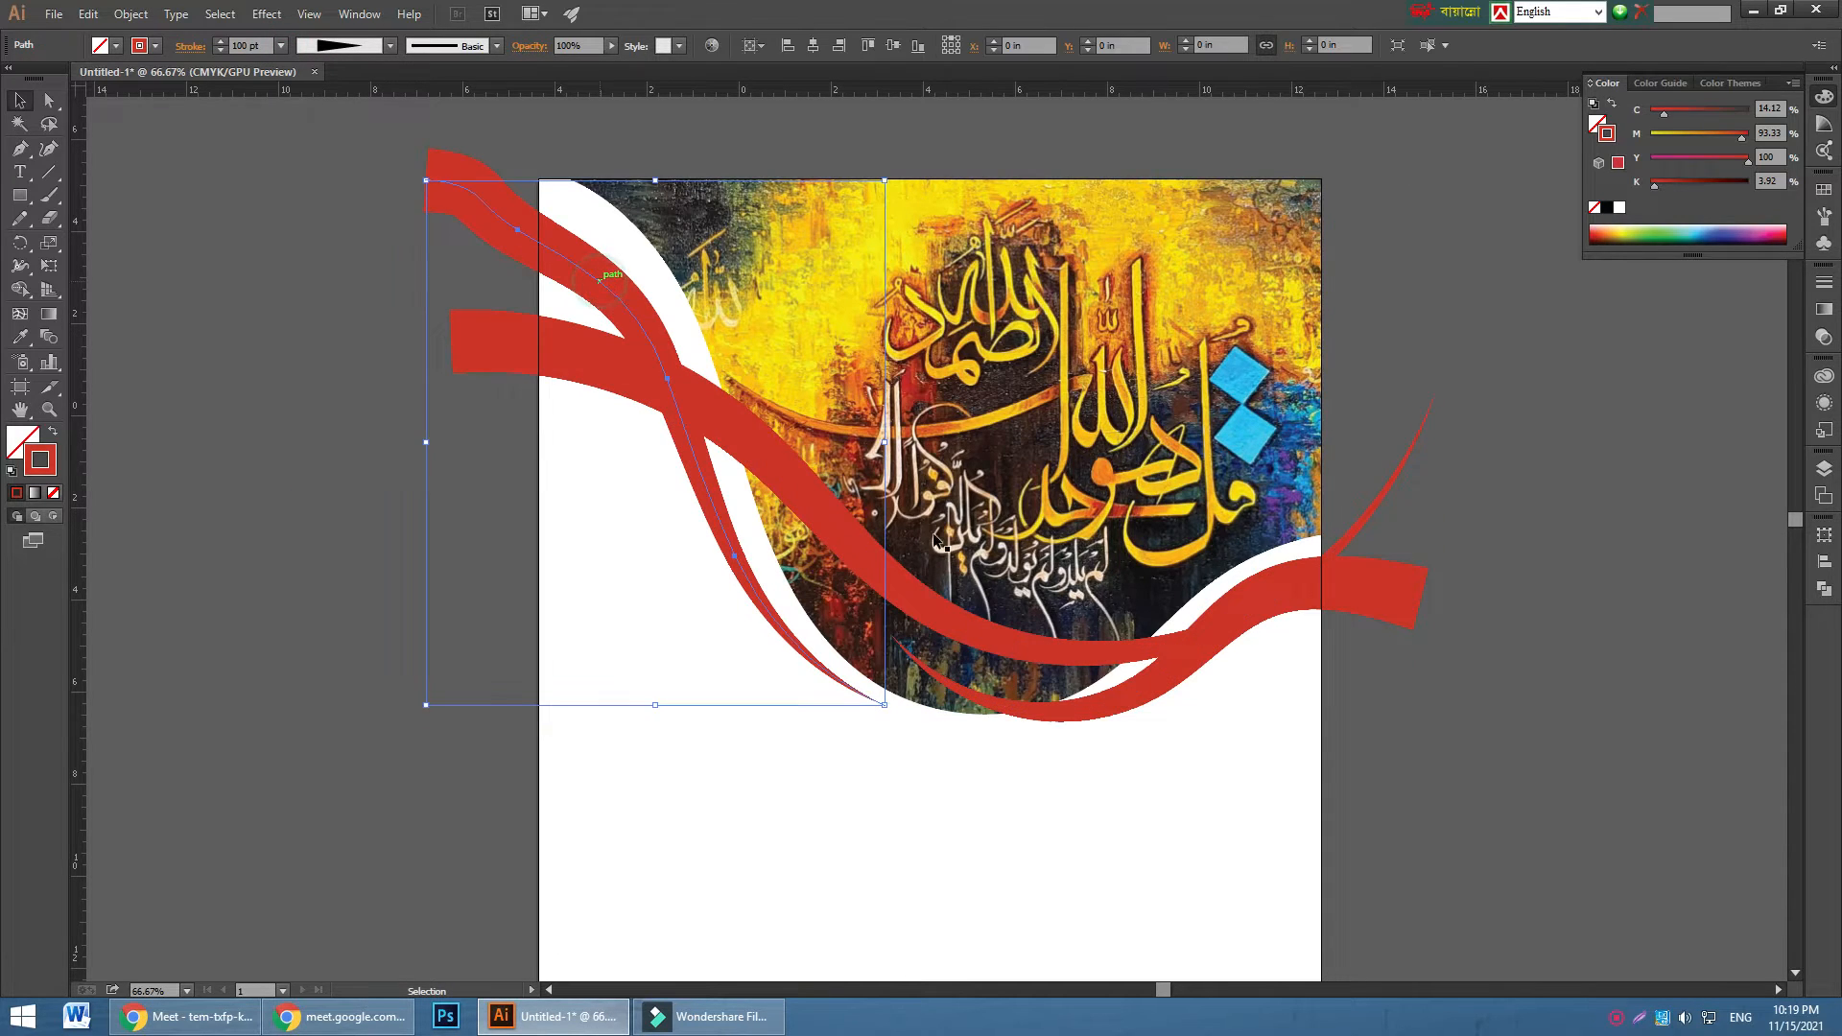
left_click(1178, 660)
left_click(725, 422)
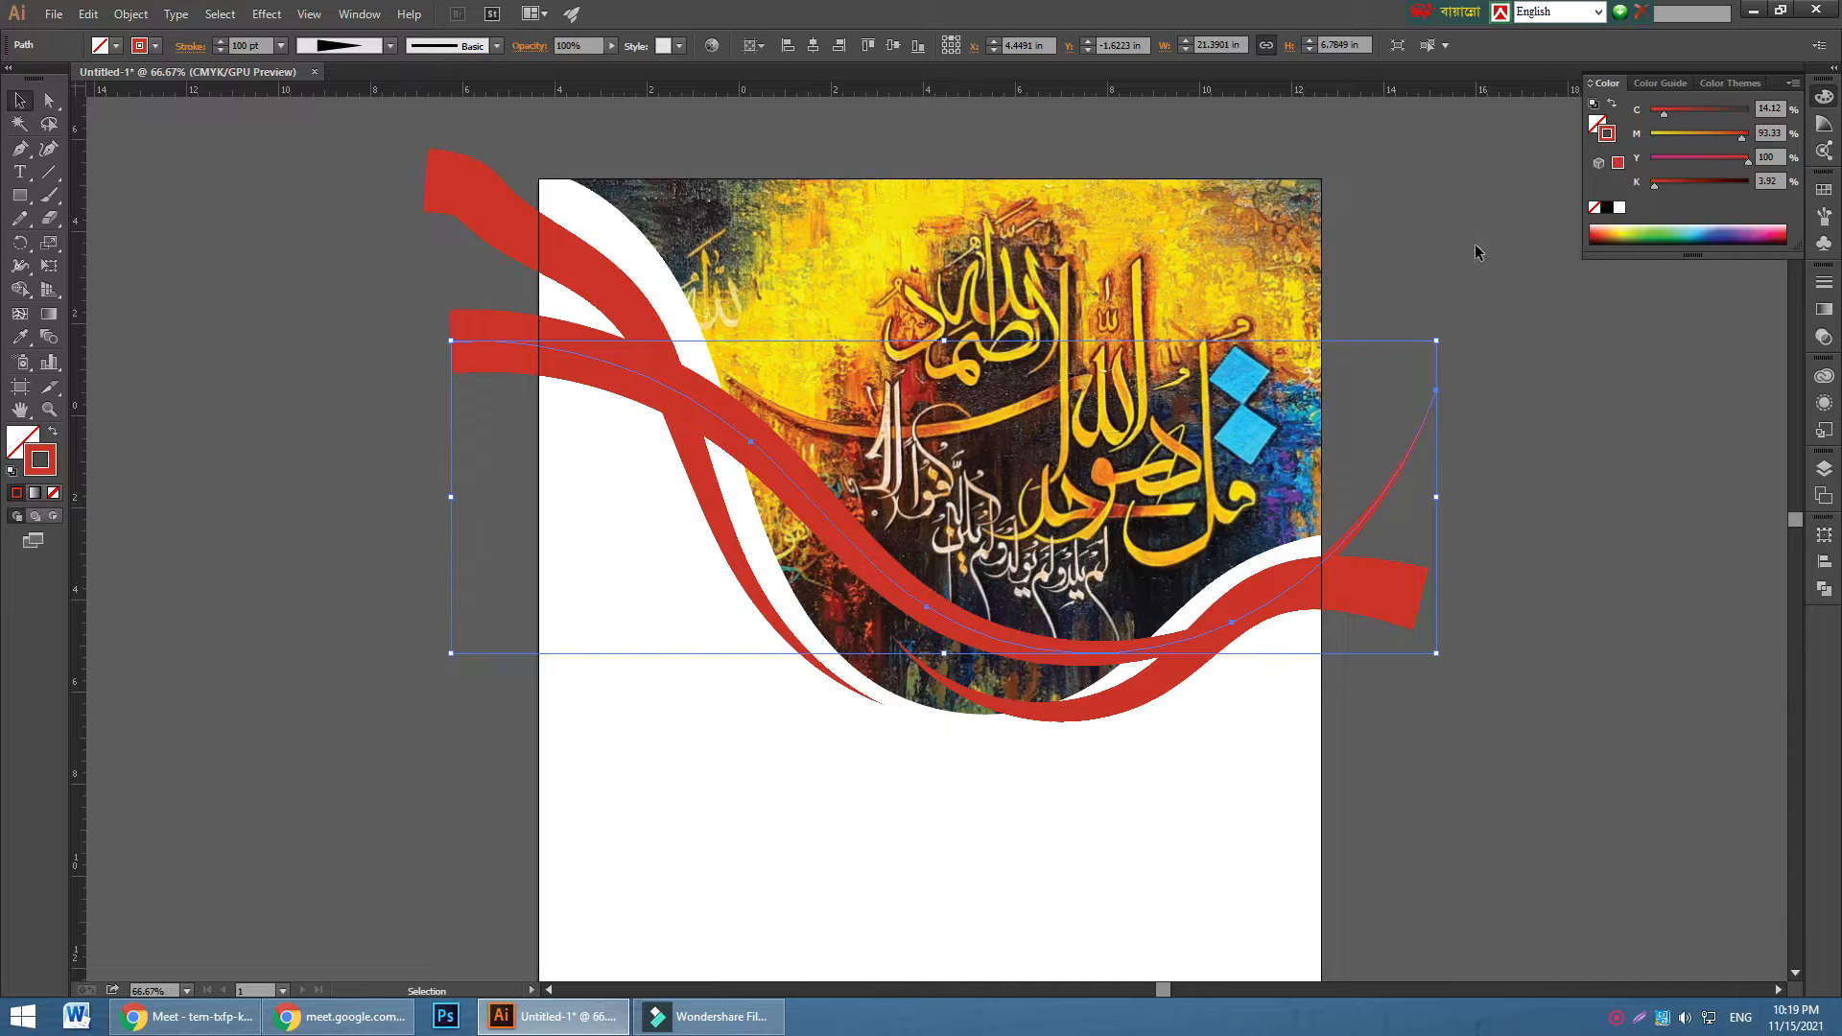
left_click(390, 46)
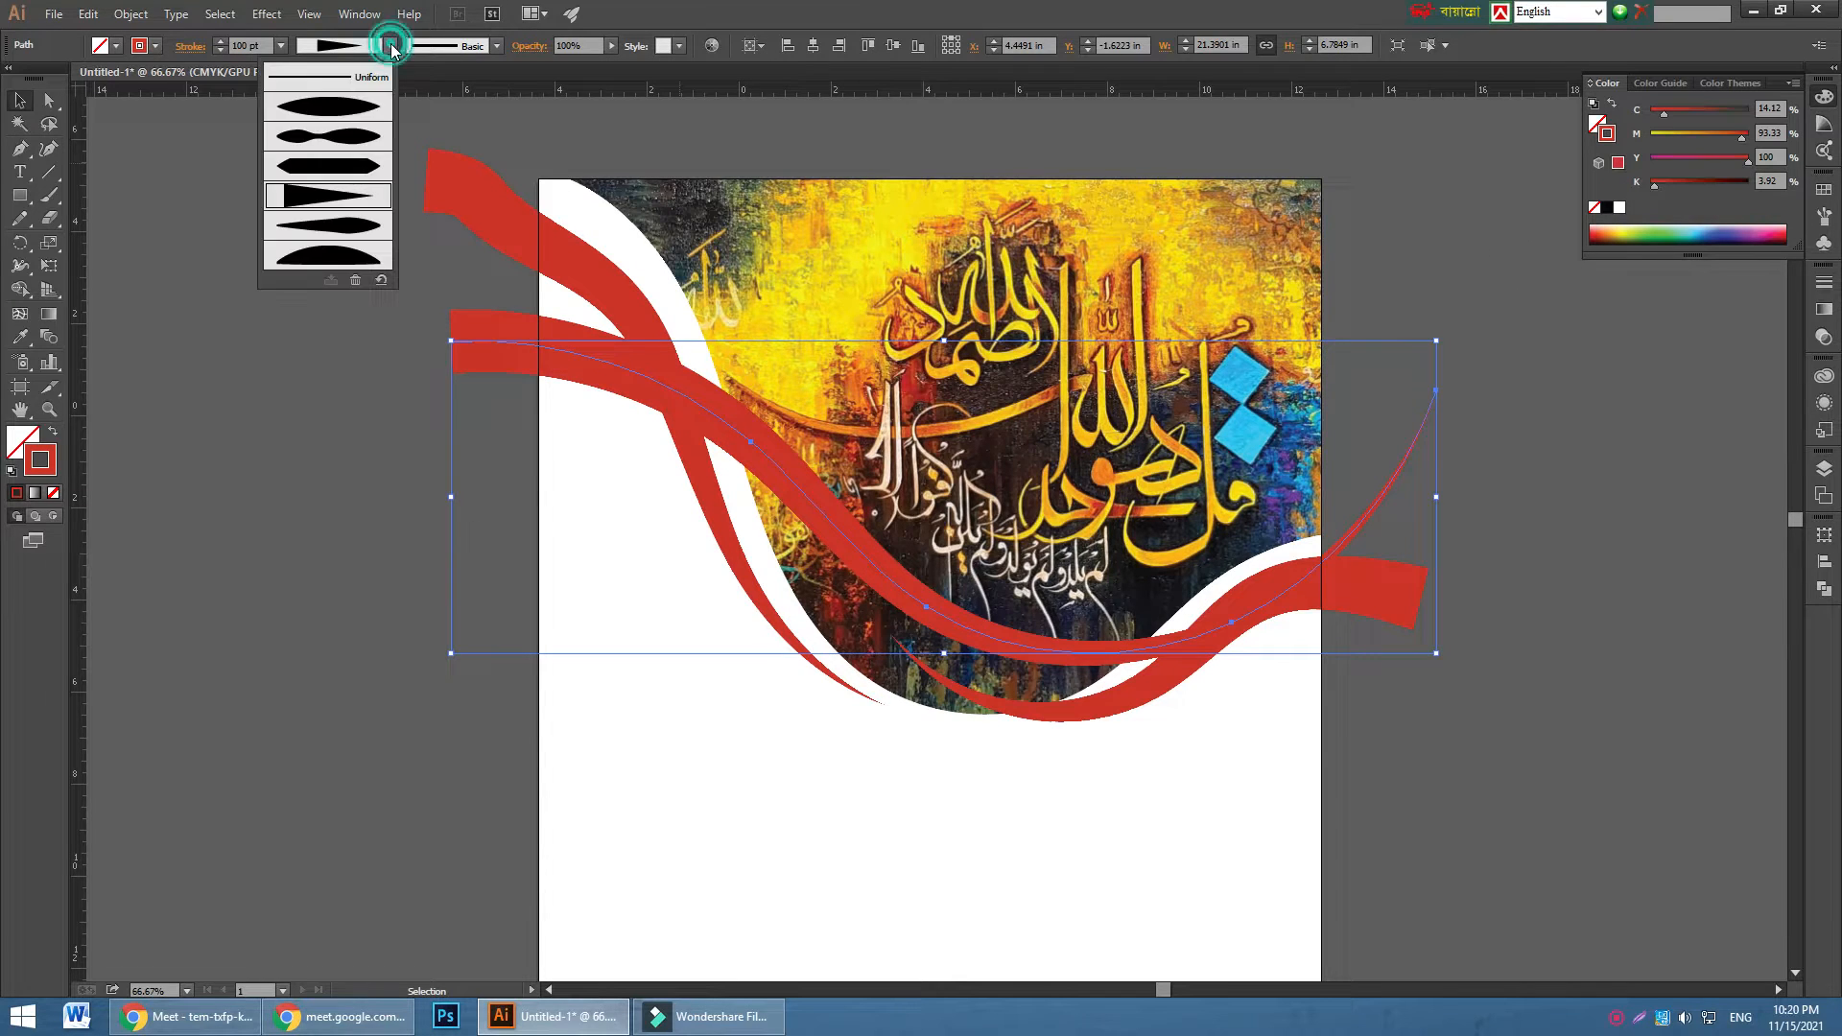
left_click(366, 115)
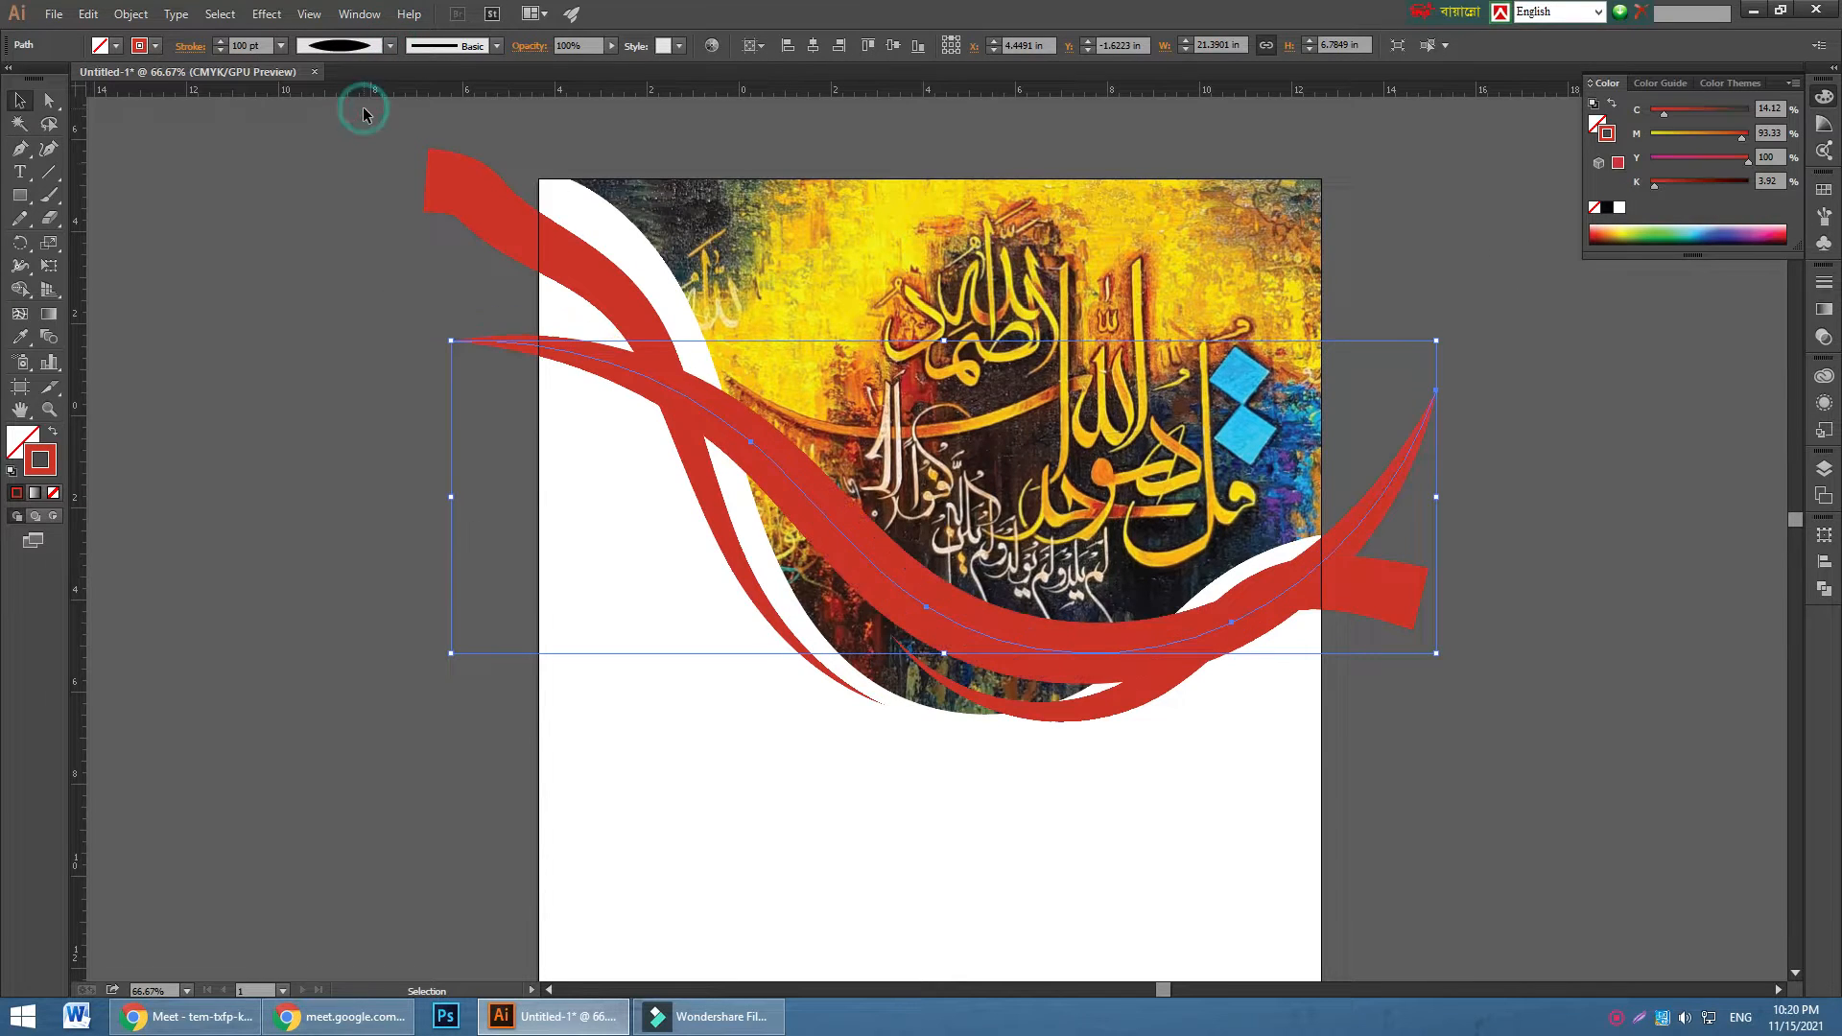
left_click(281, 46)
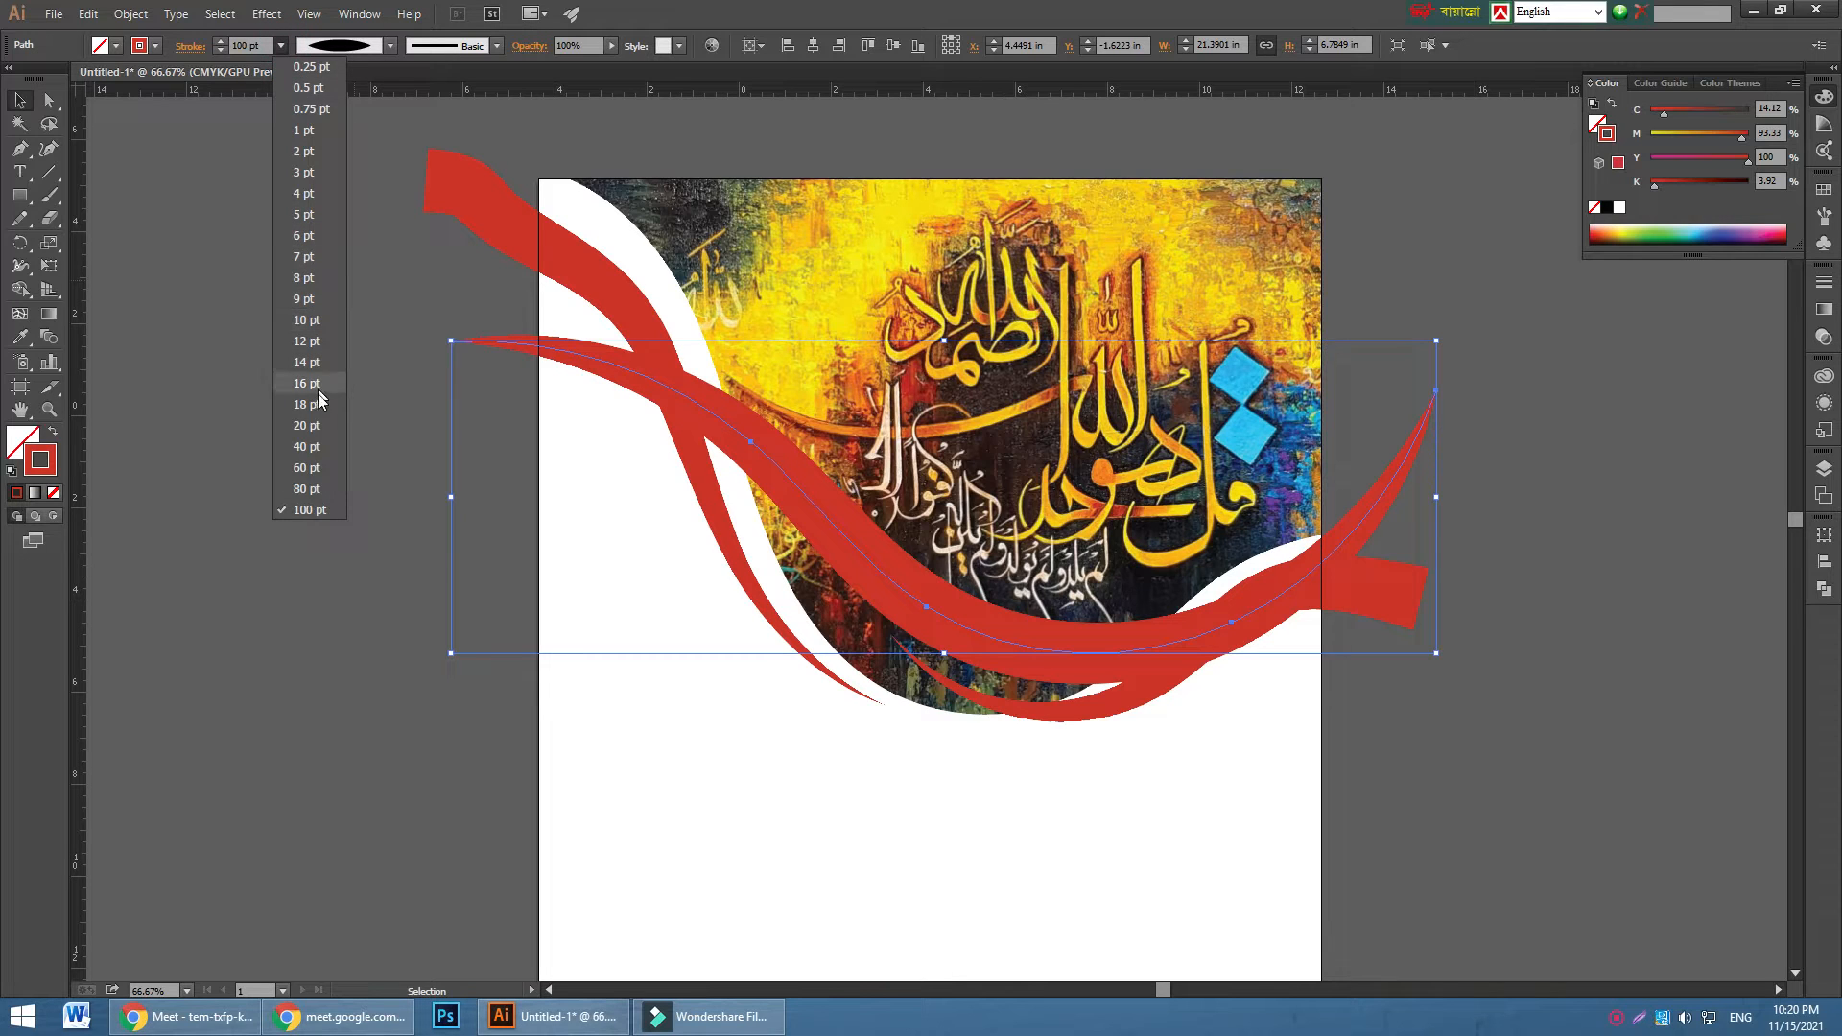
left_click(317, 447)
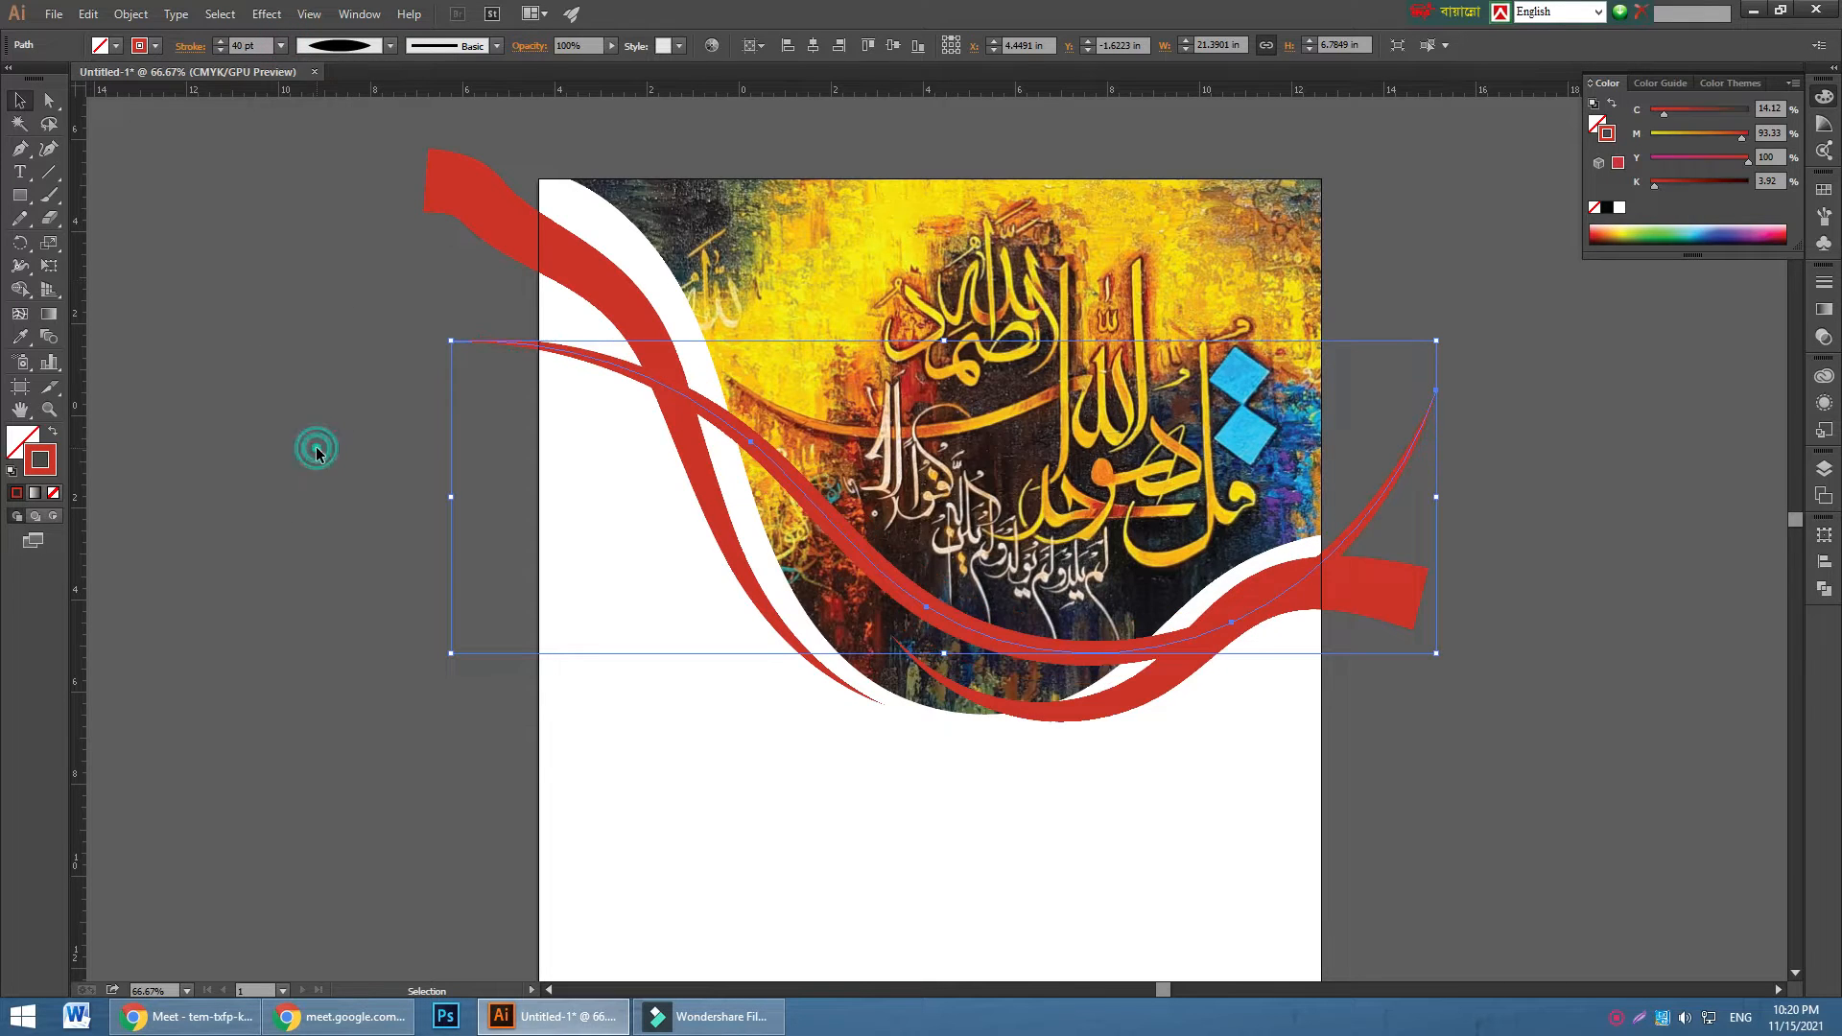
left_click(645, 422)
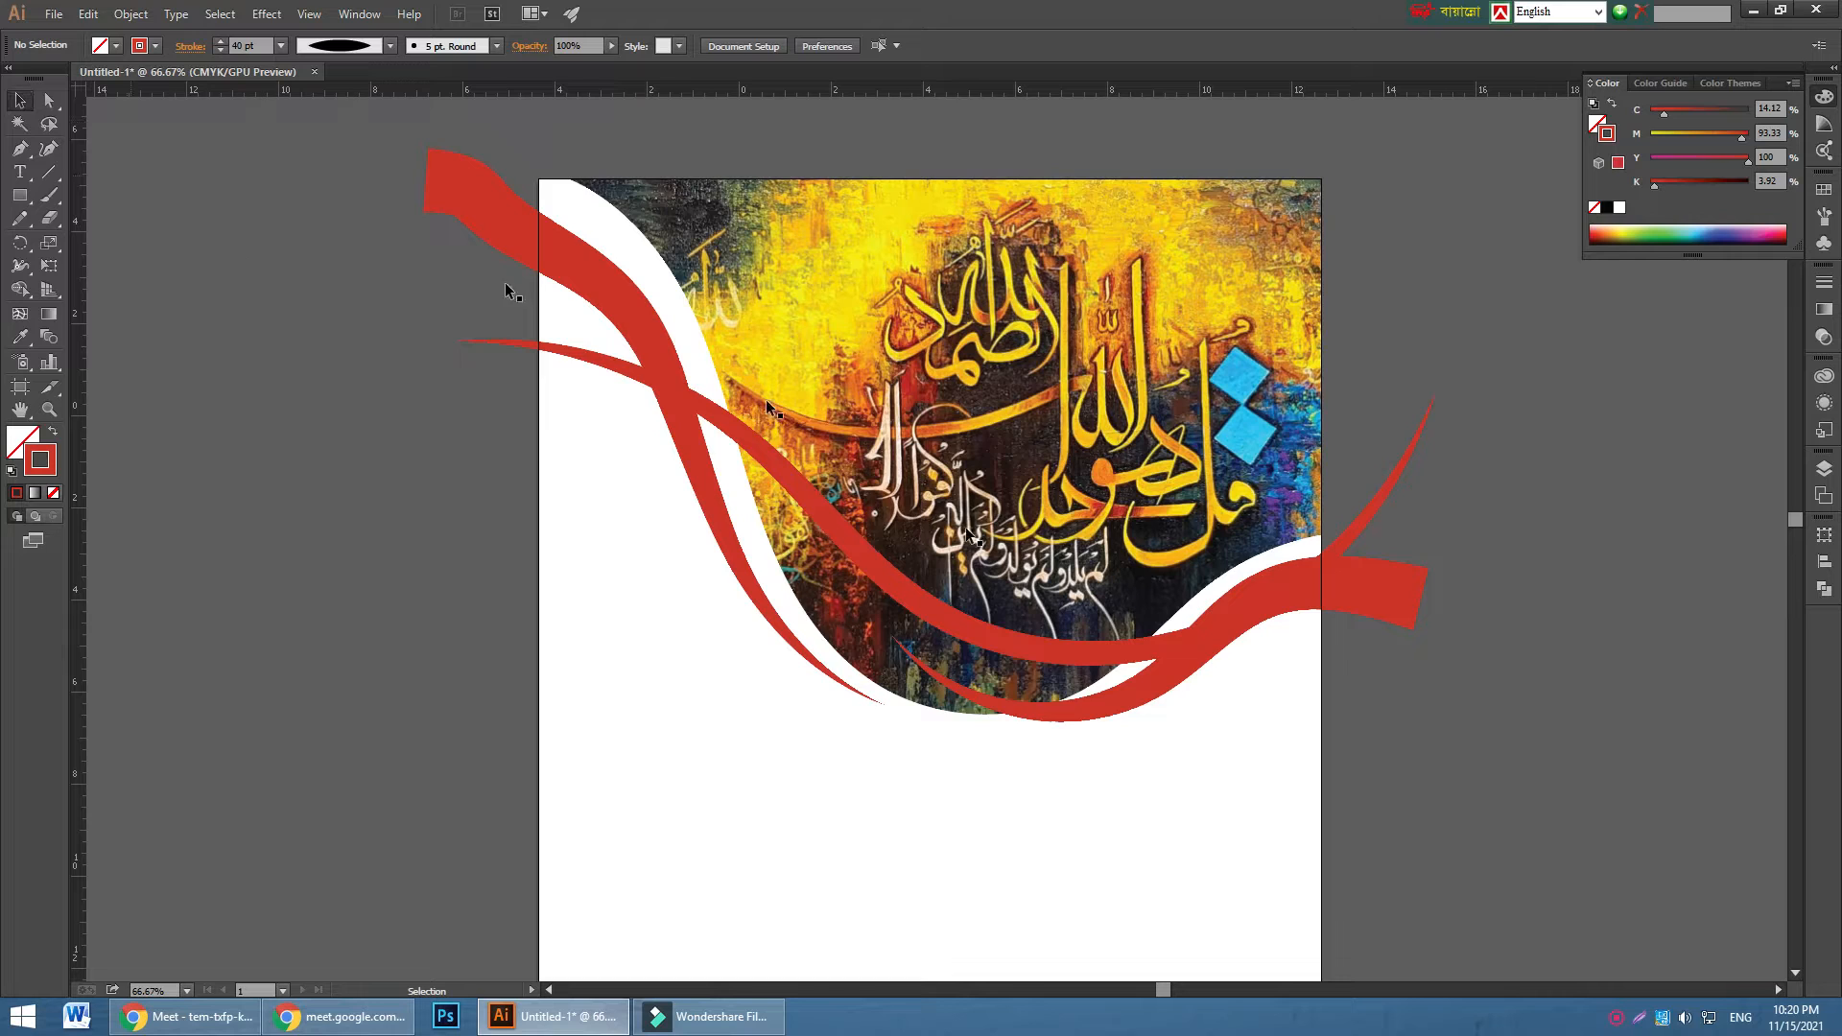
- Move the long red curve's lower-middle anchor point slightly downward to deepen its bend over the painting
left_click(49, 100)
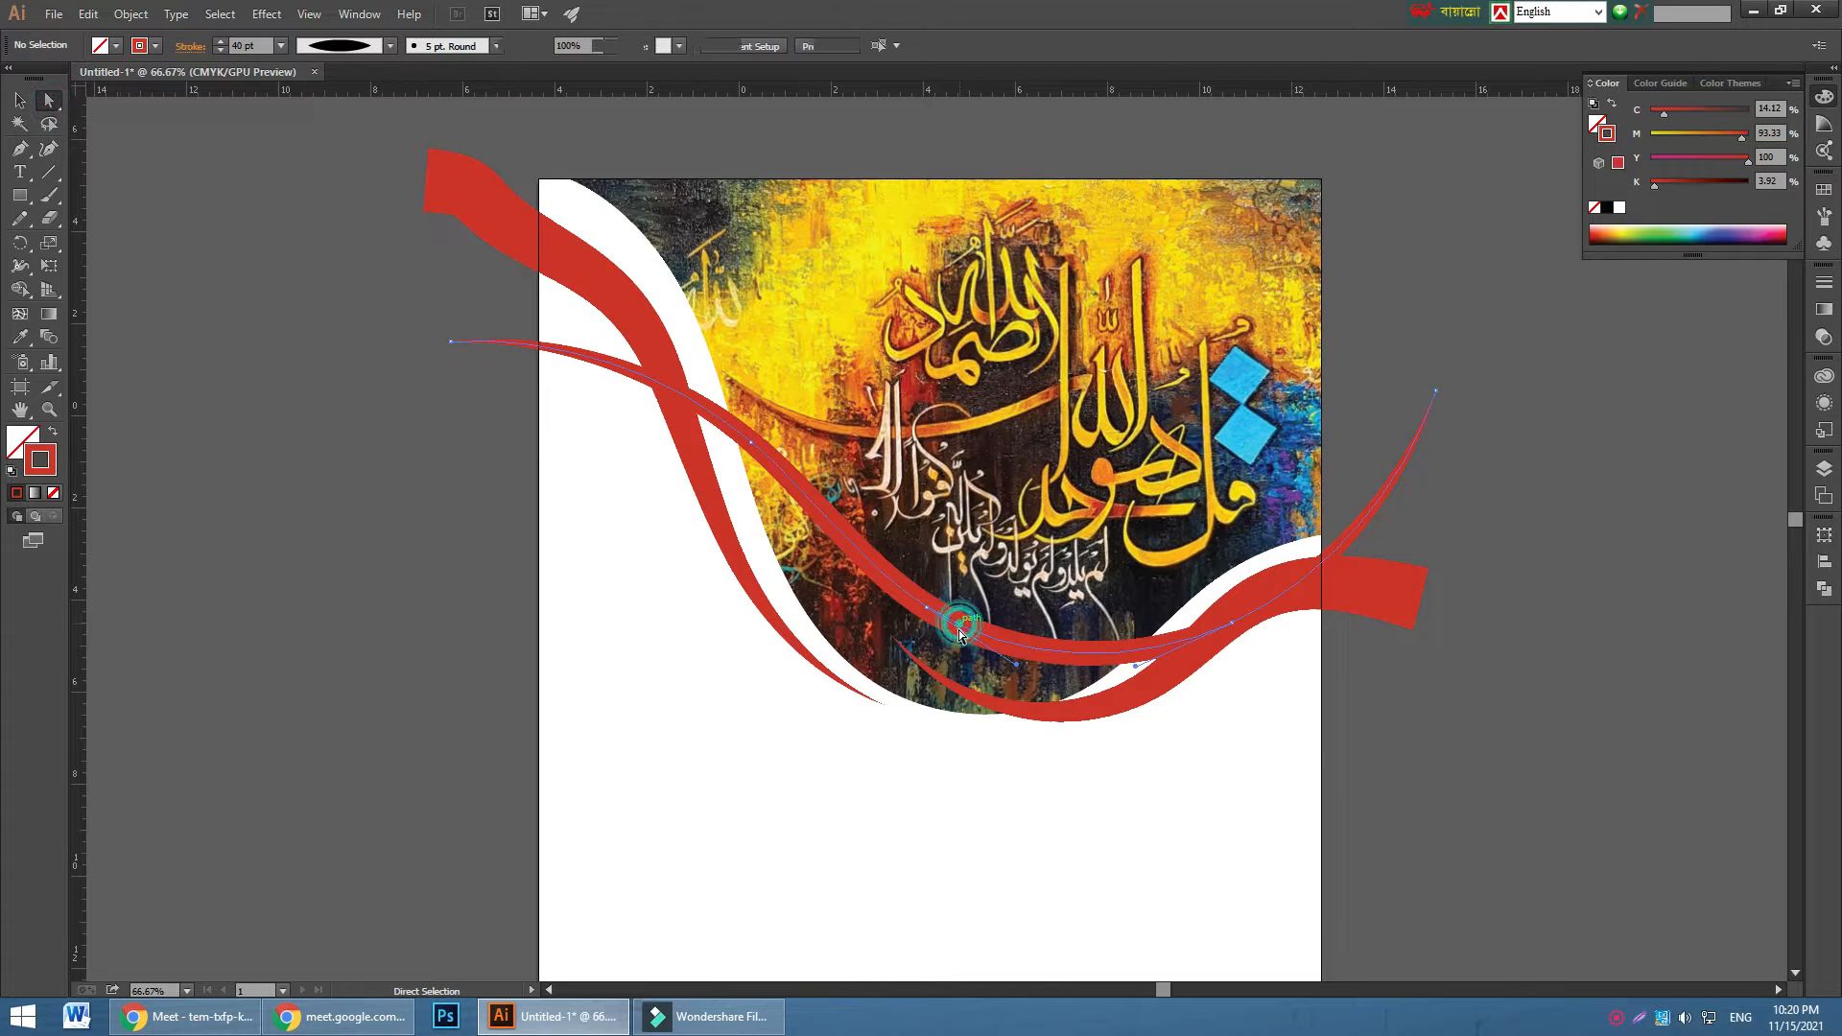
left_click(926, 606)
left_click_drag(925, 628, 922, 631)
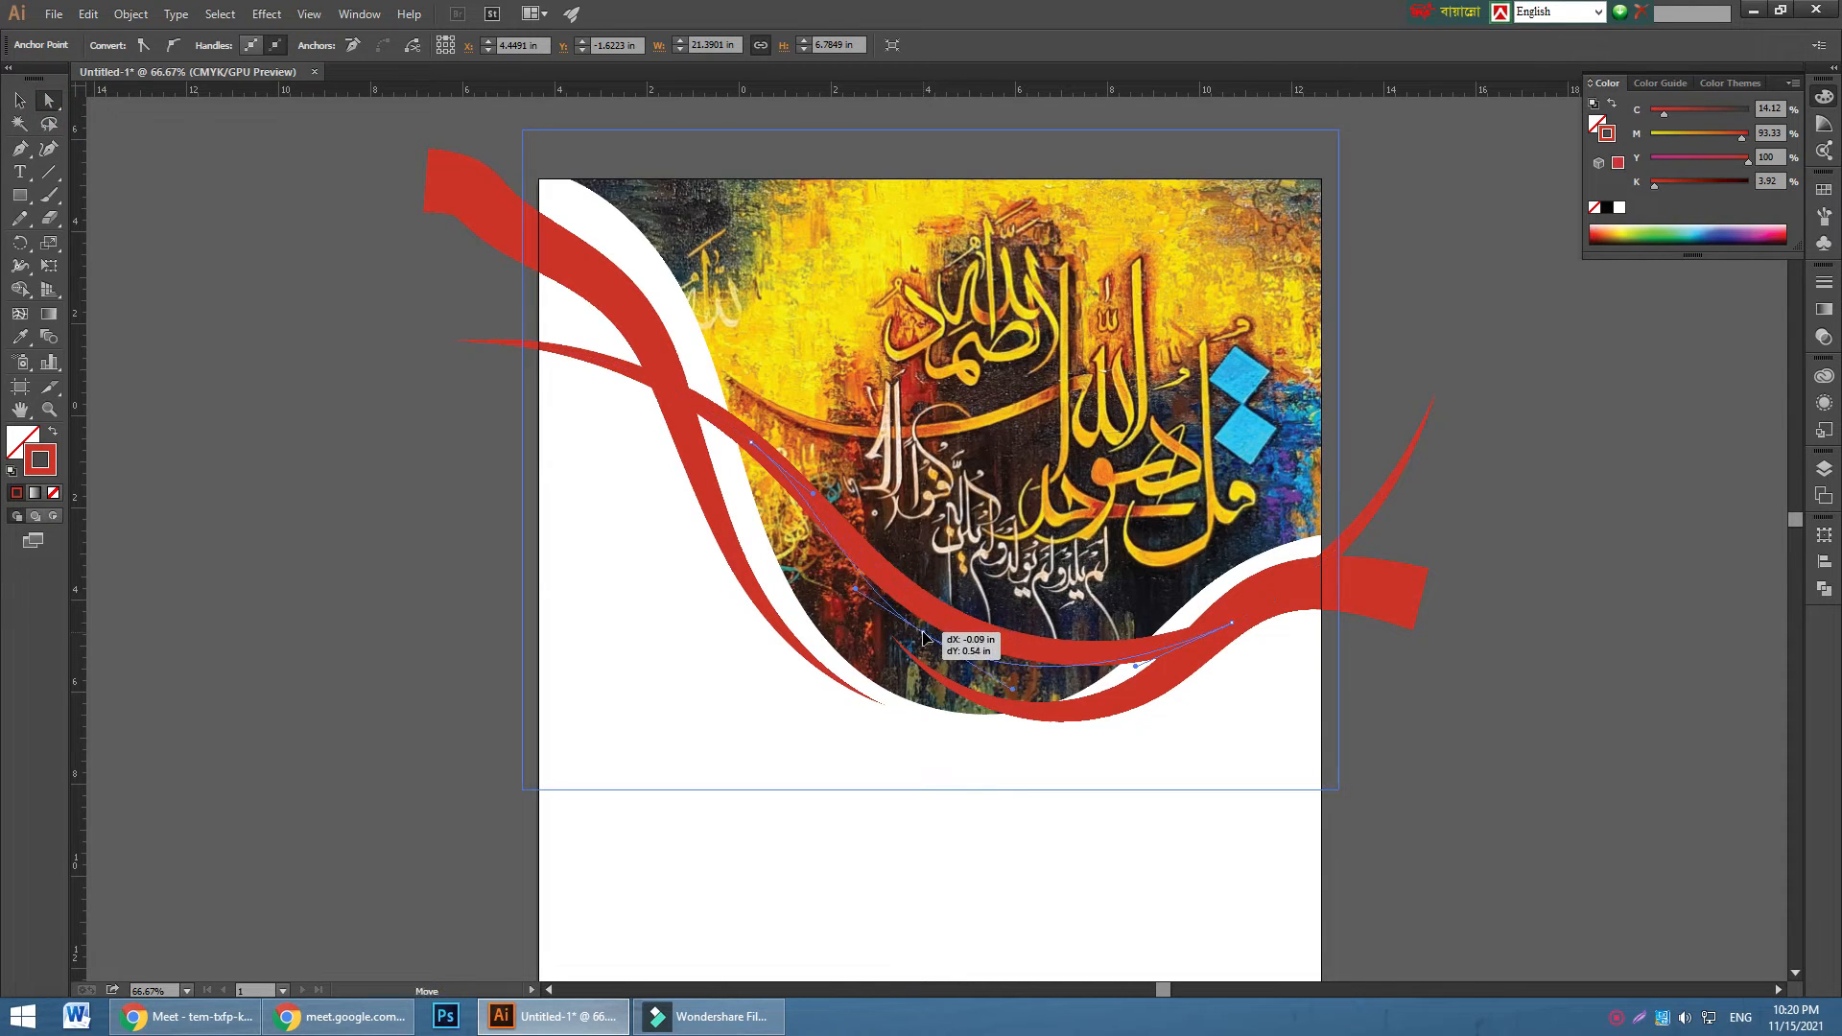
left_click(19, 100)
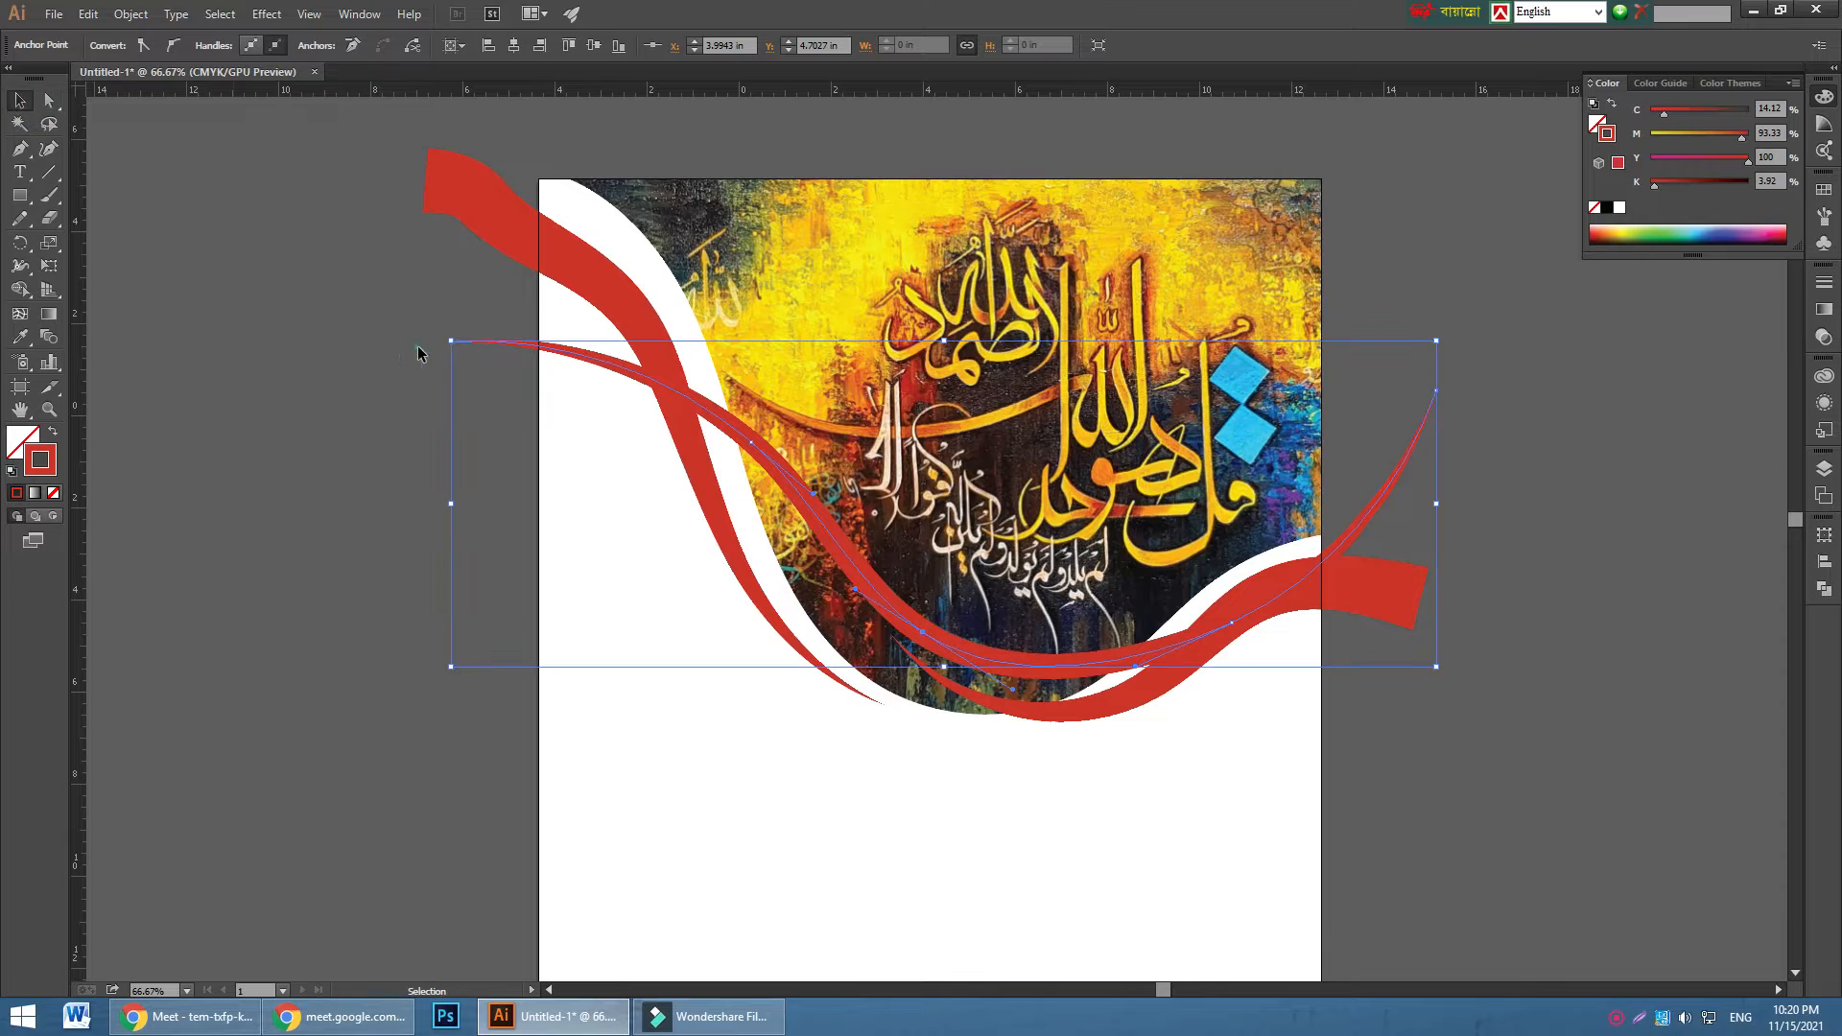
- Convert the strokes of all three red curves to filled shapes with Outline Stroke, and deselect them
left_click(578, 265)
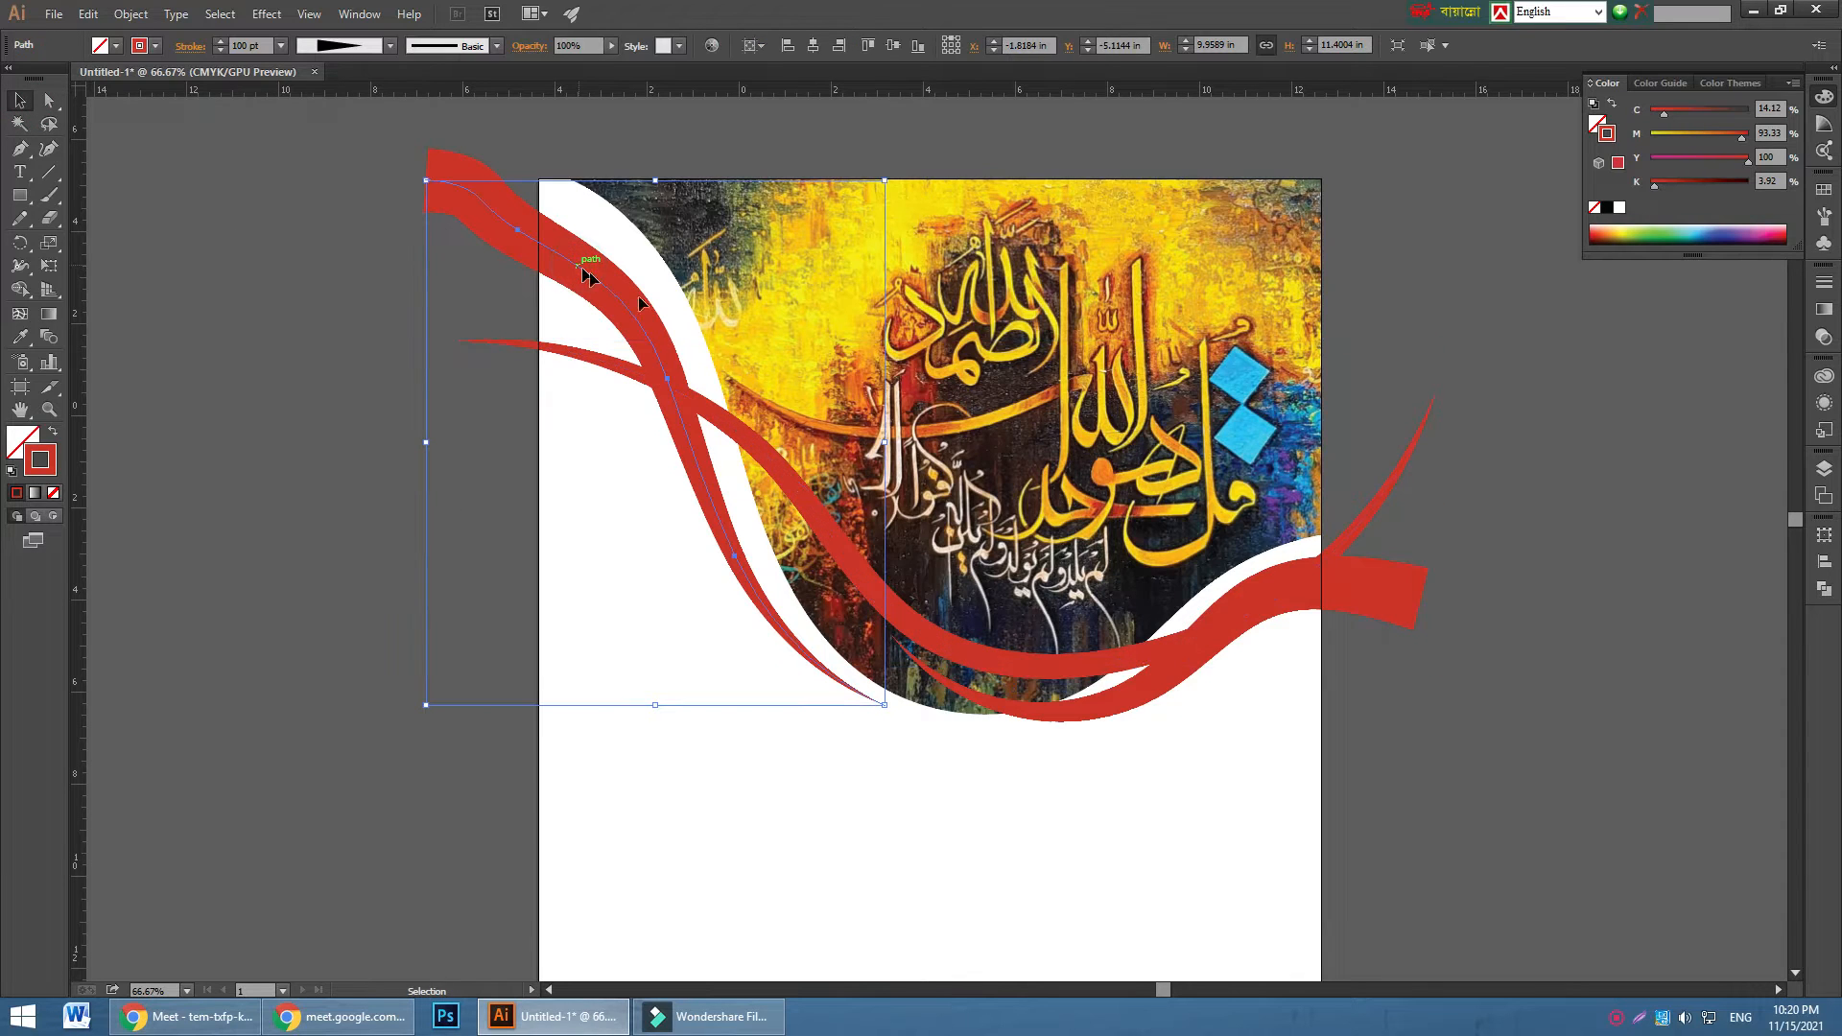
left_click(1365, 505, "shift")
left_click(1356, 603, "shift")
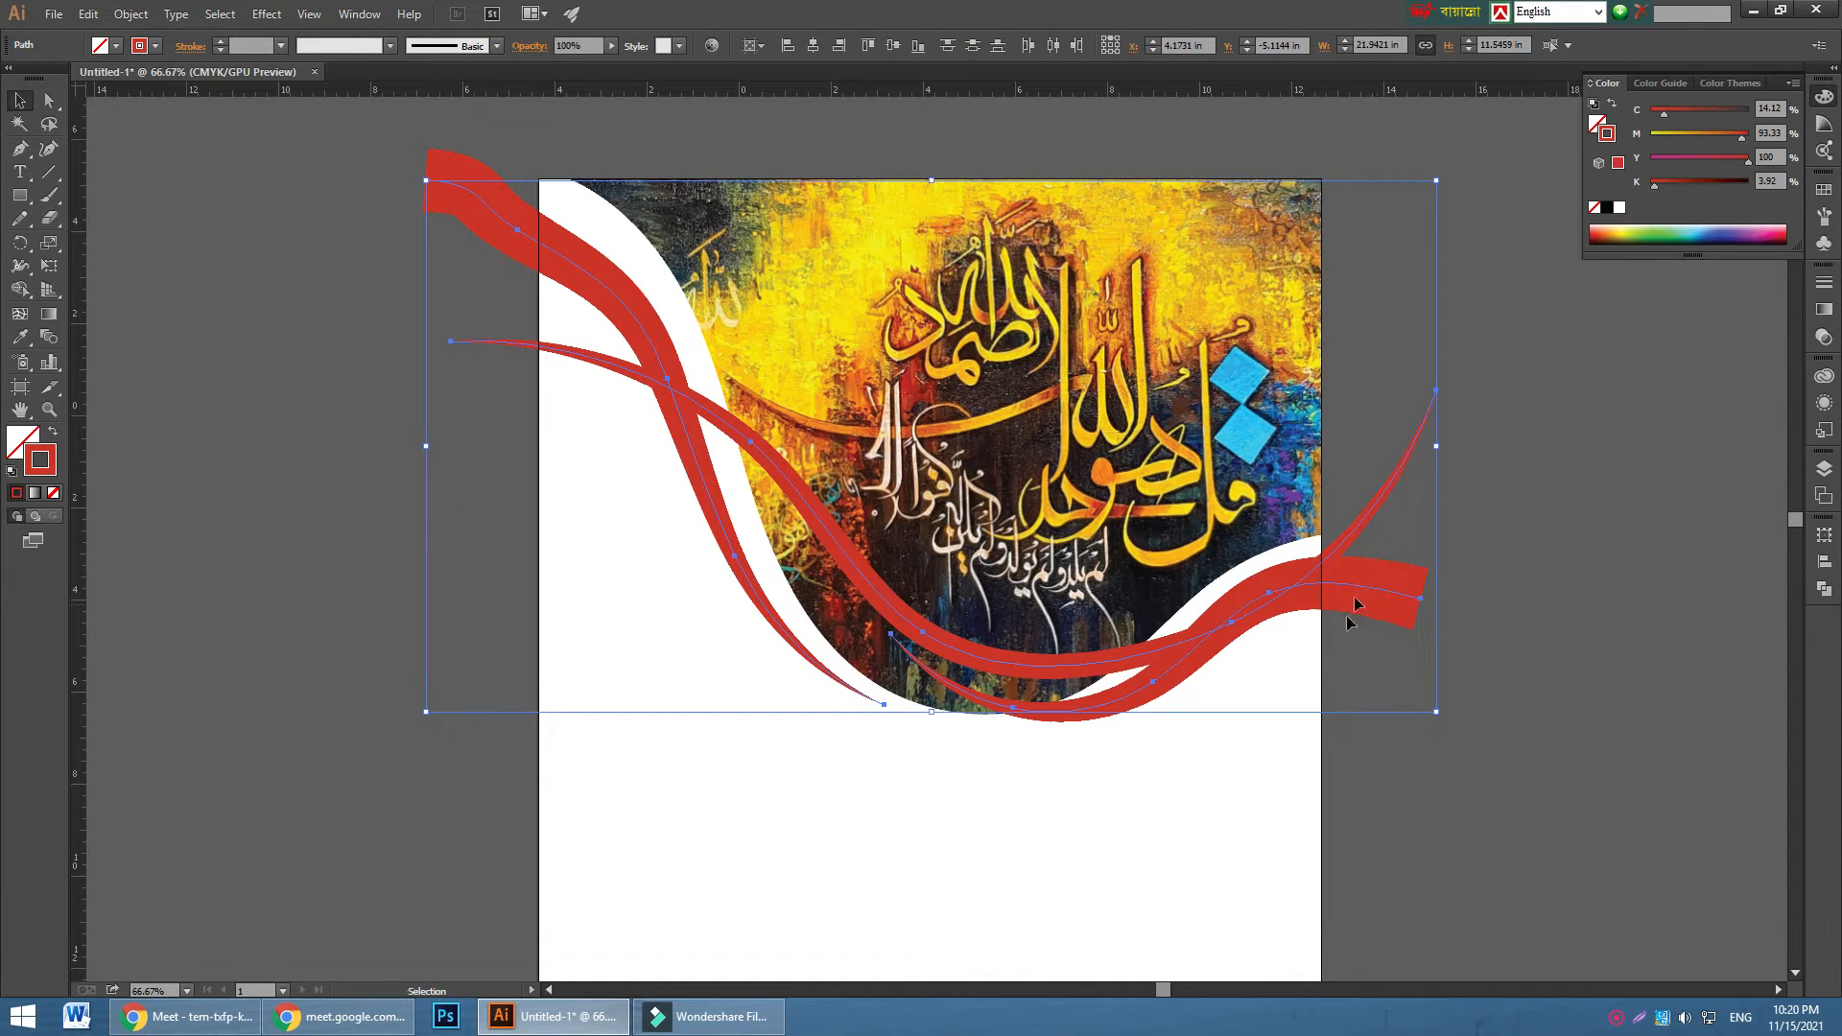
left_click(130, 13)
mouse_move(259, 400)
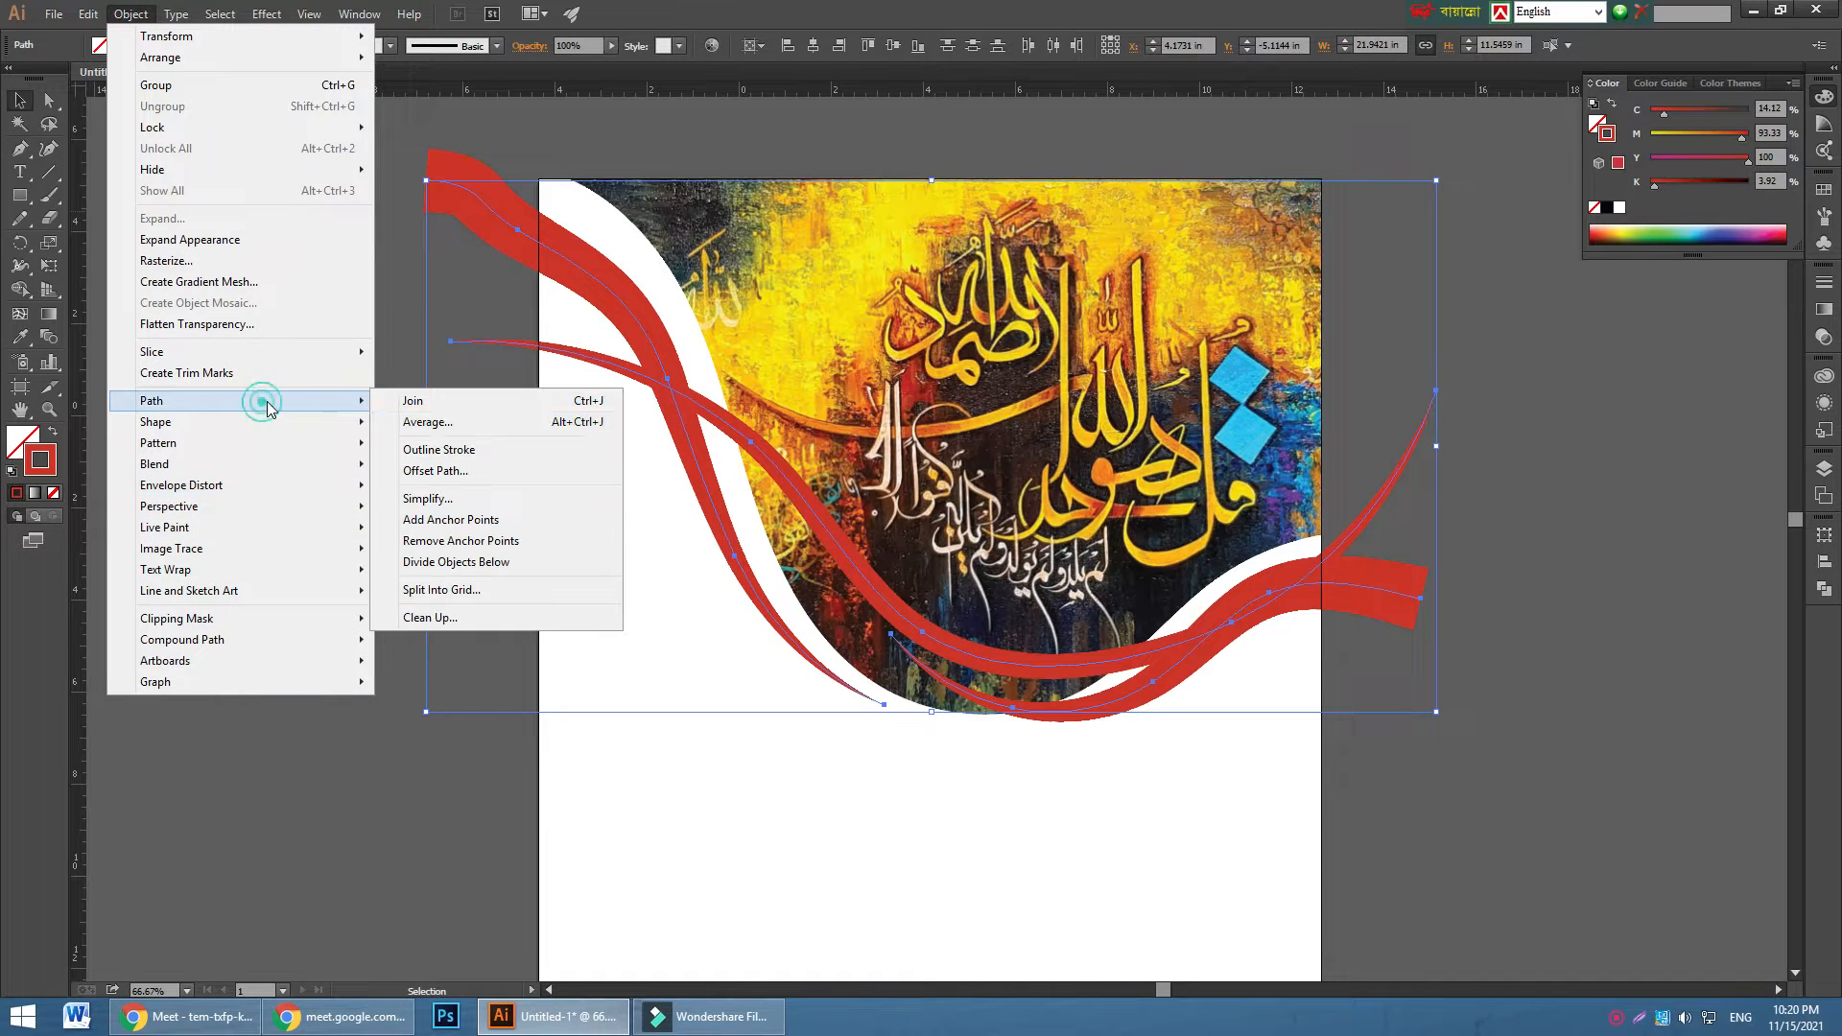
left_click(438, 449)
left_click(300, 481)
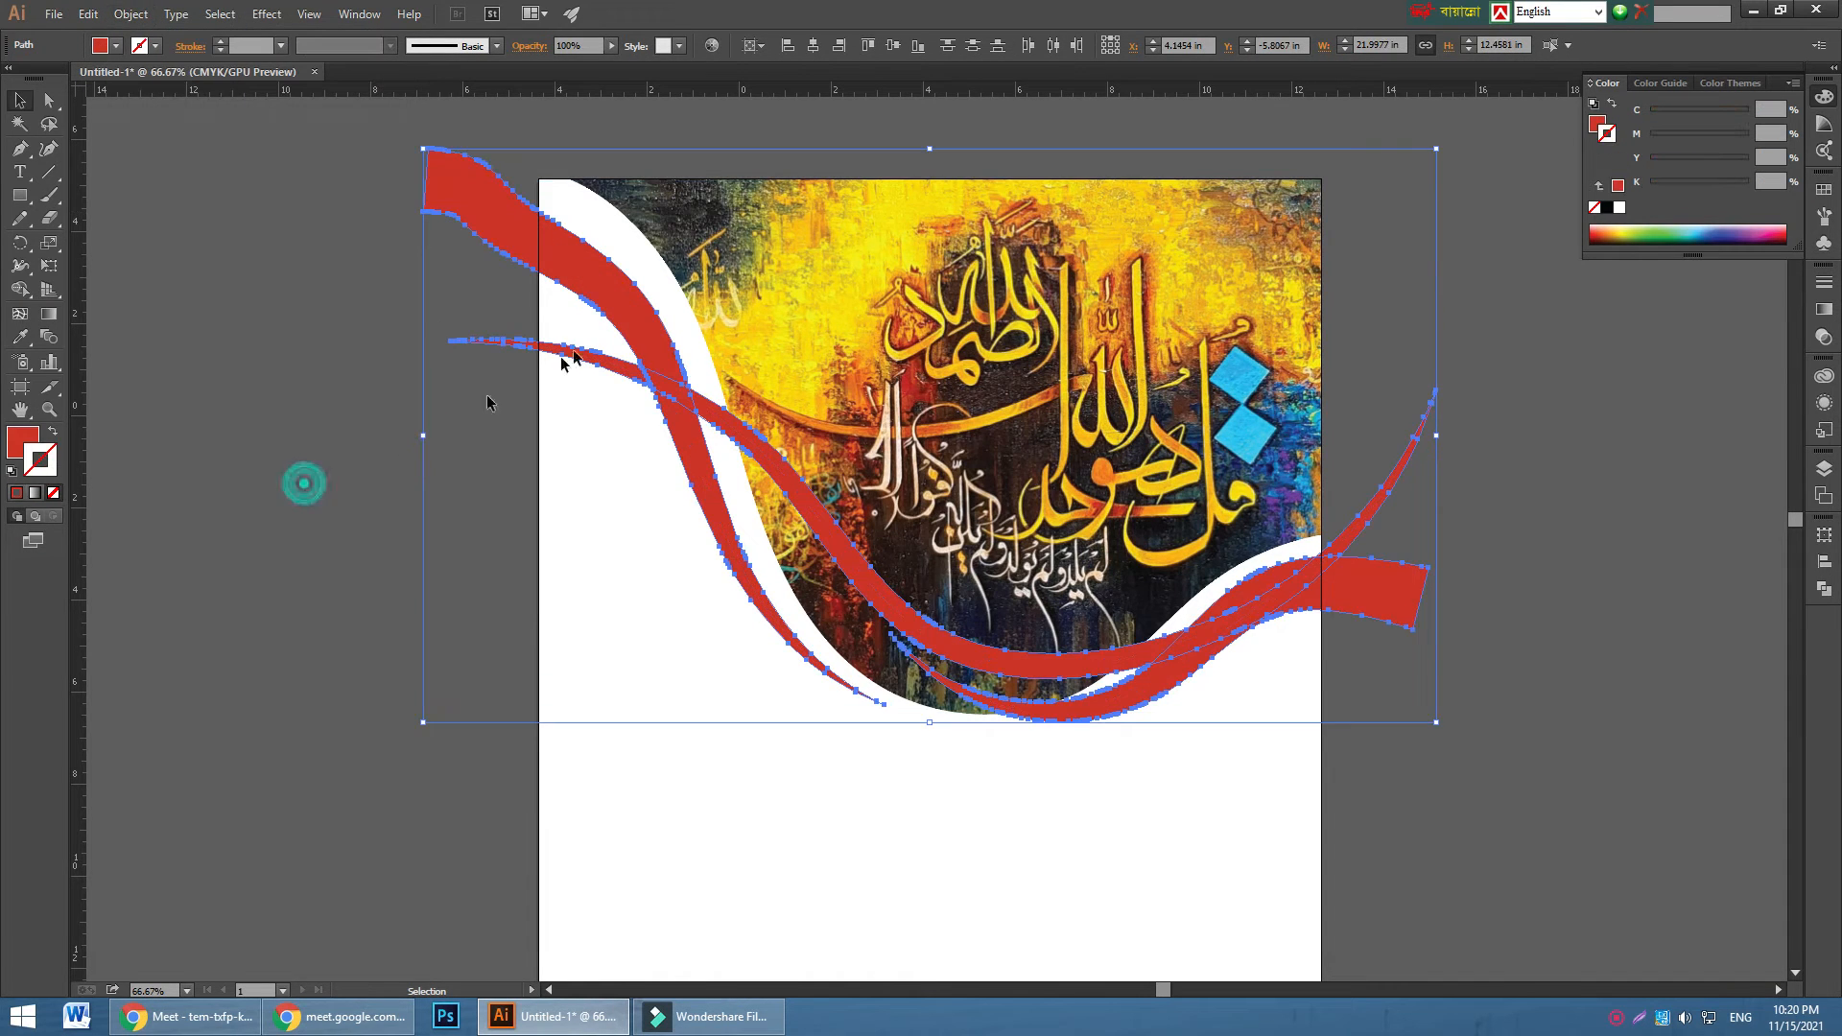
- Fill the long ribbon crossing the painting with bright yellow sampled from the painting's upper area
left_click(615, 299)
left_click(1521, 443)
left_click(1355, 602)
left_click(616, 308)
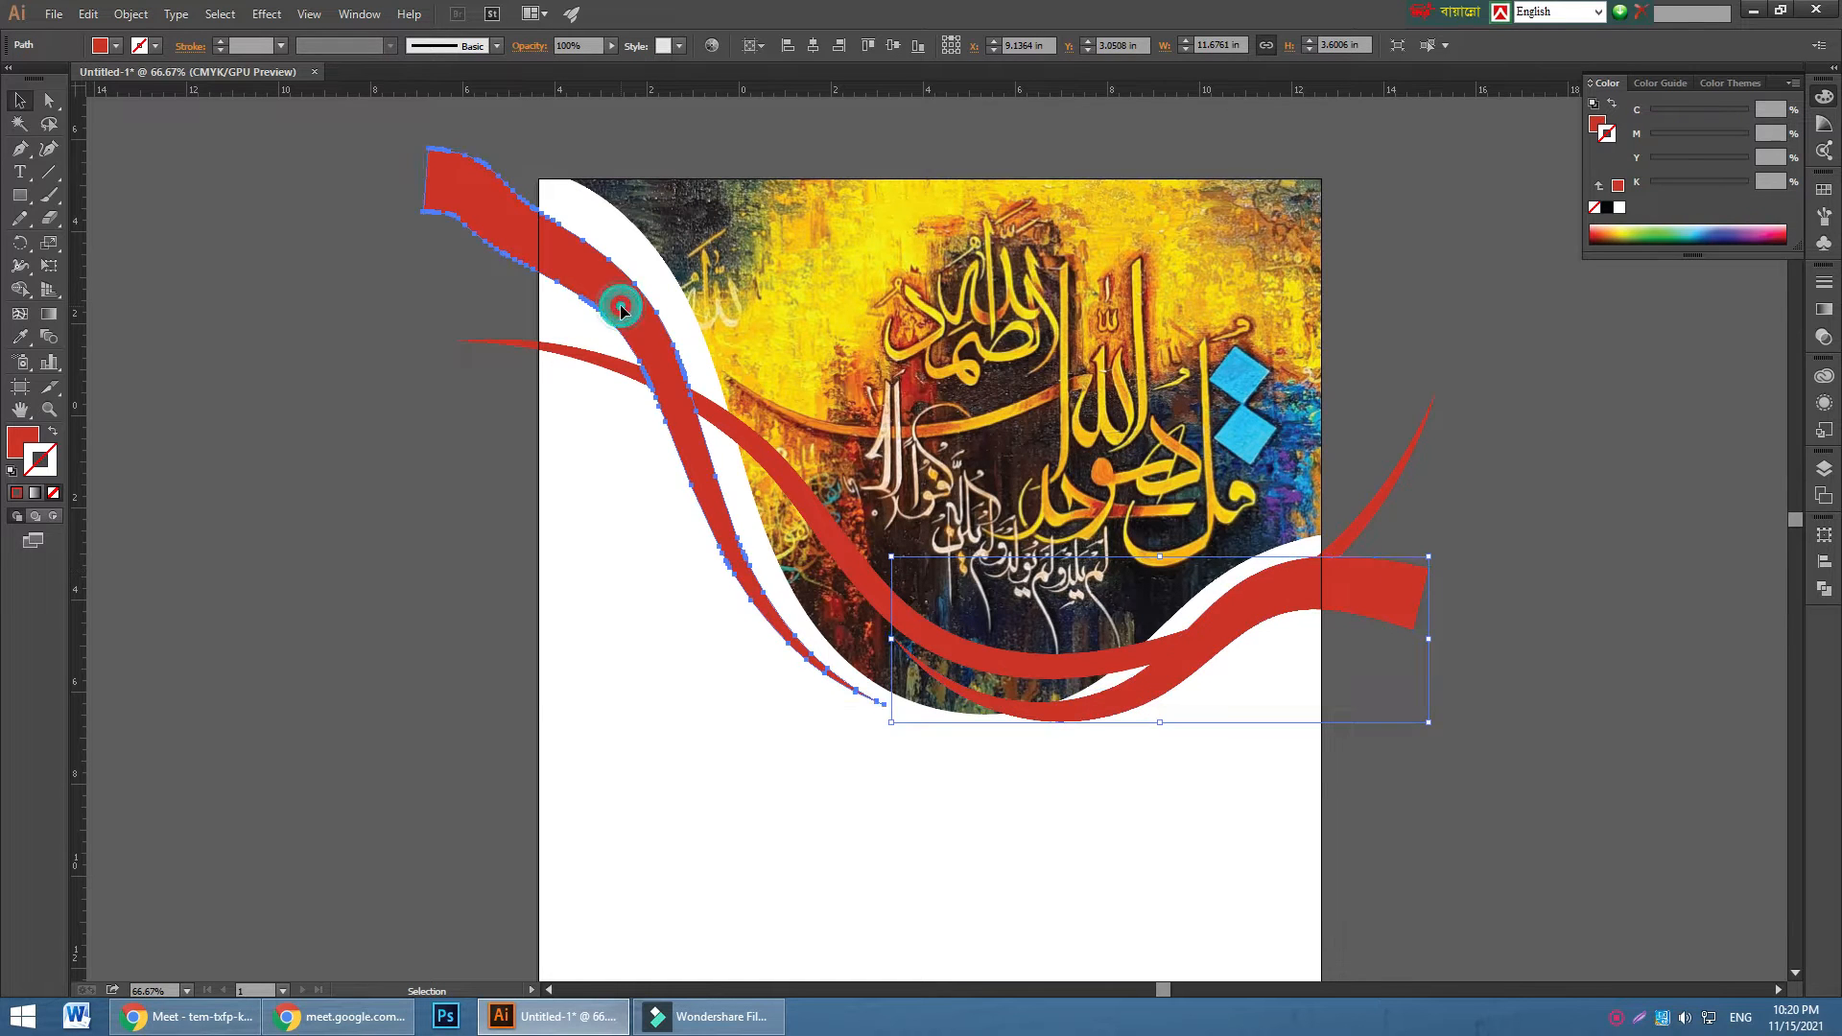
left_click(809, 518)
left_click(20, 337)
left_click(21, 442)
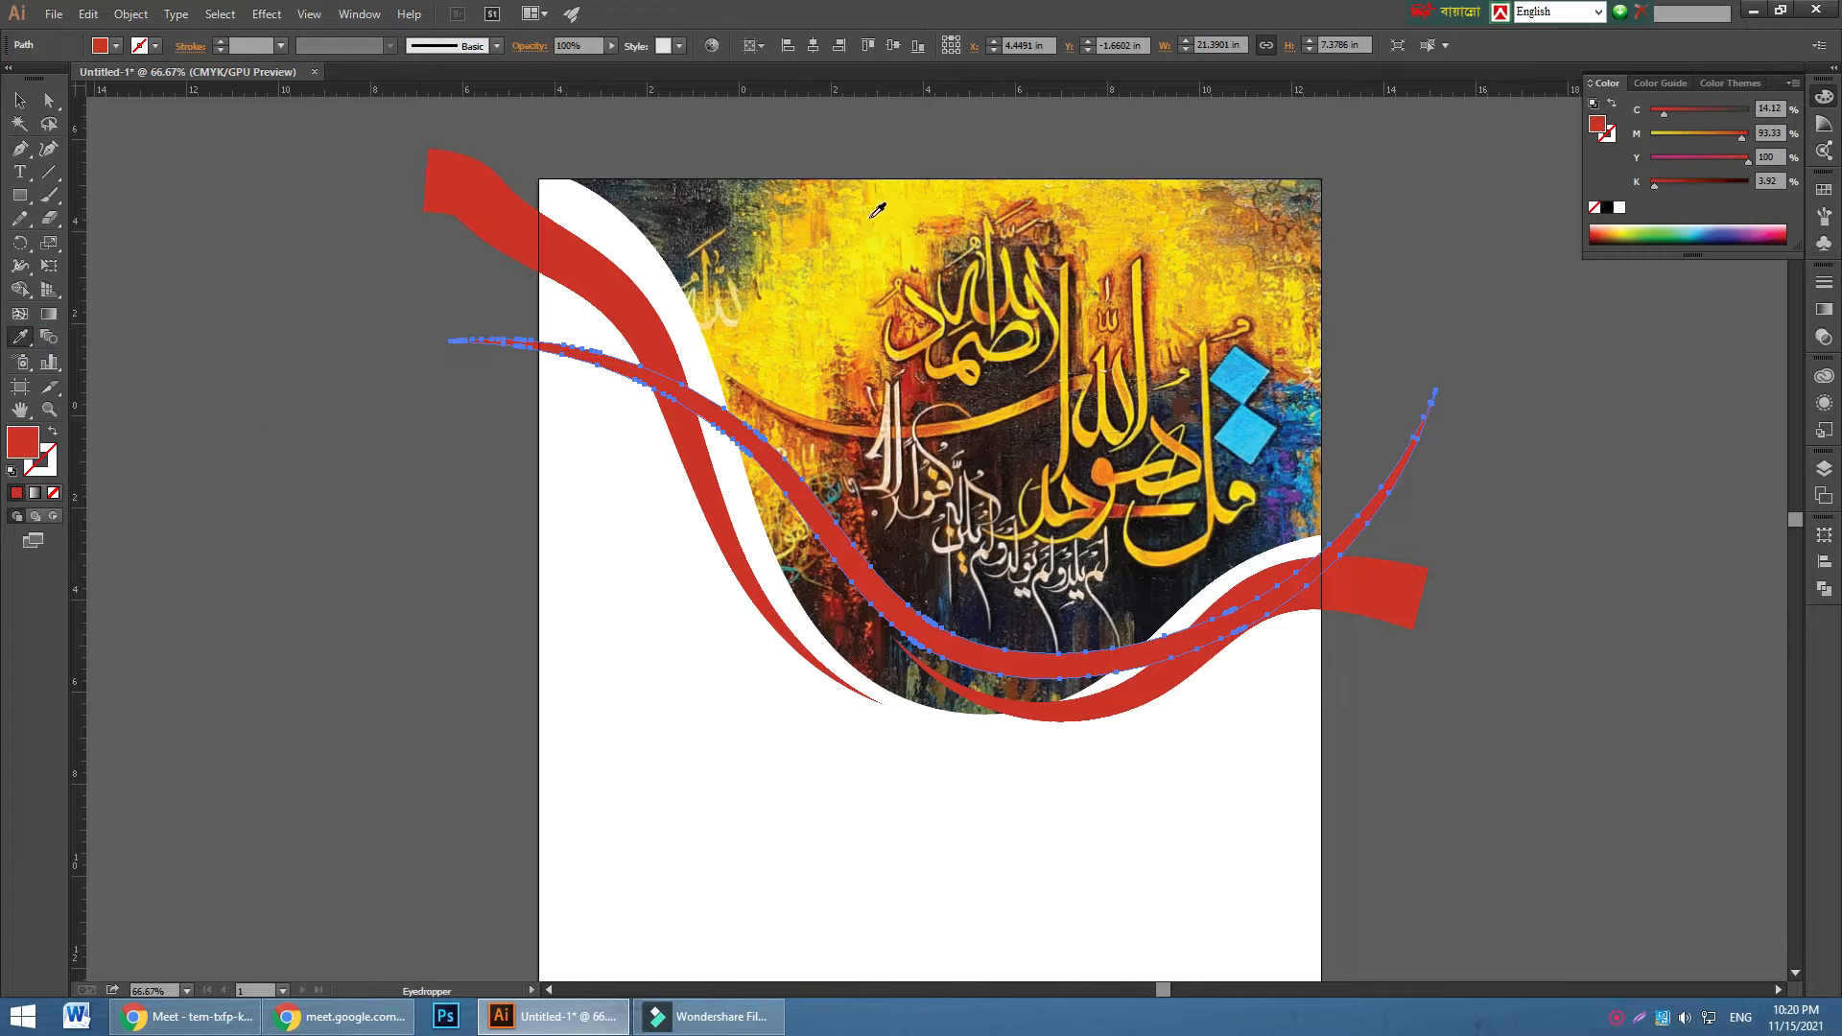
left_click(902, 216)
left_click(20, 98)
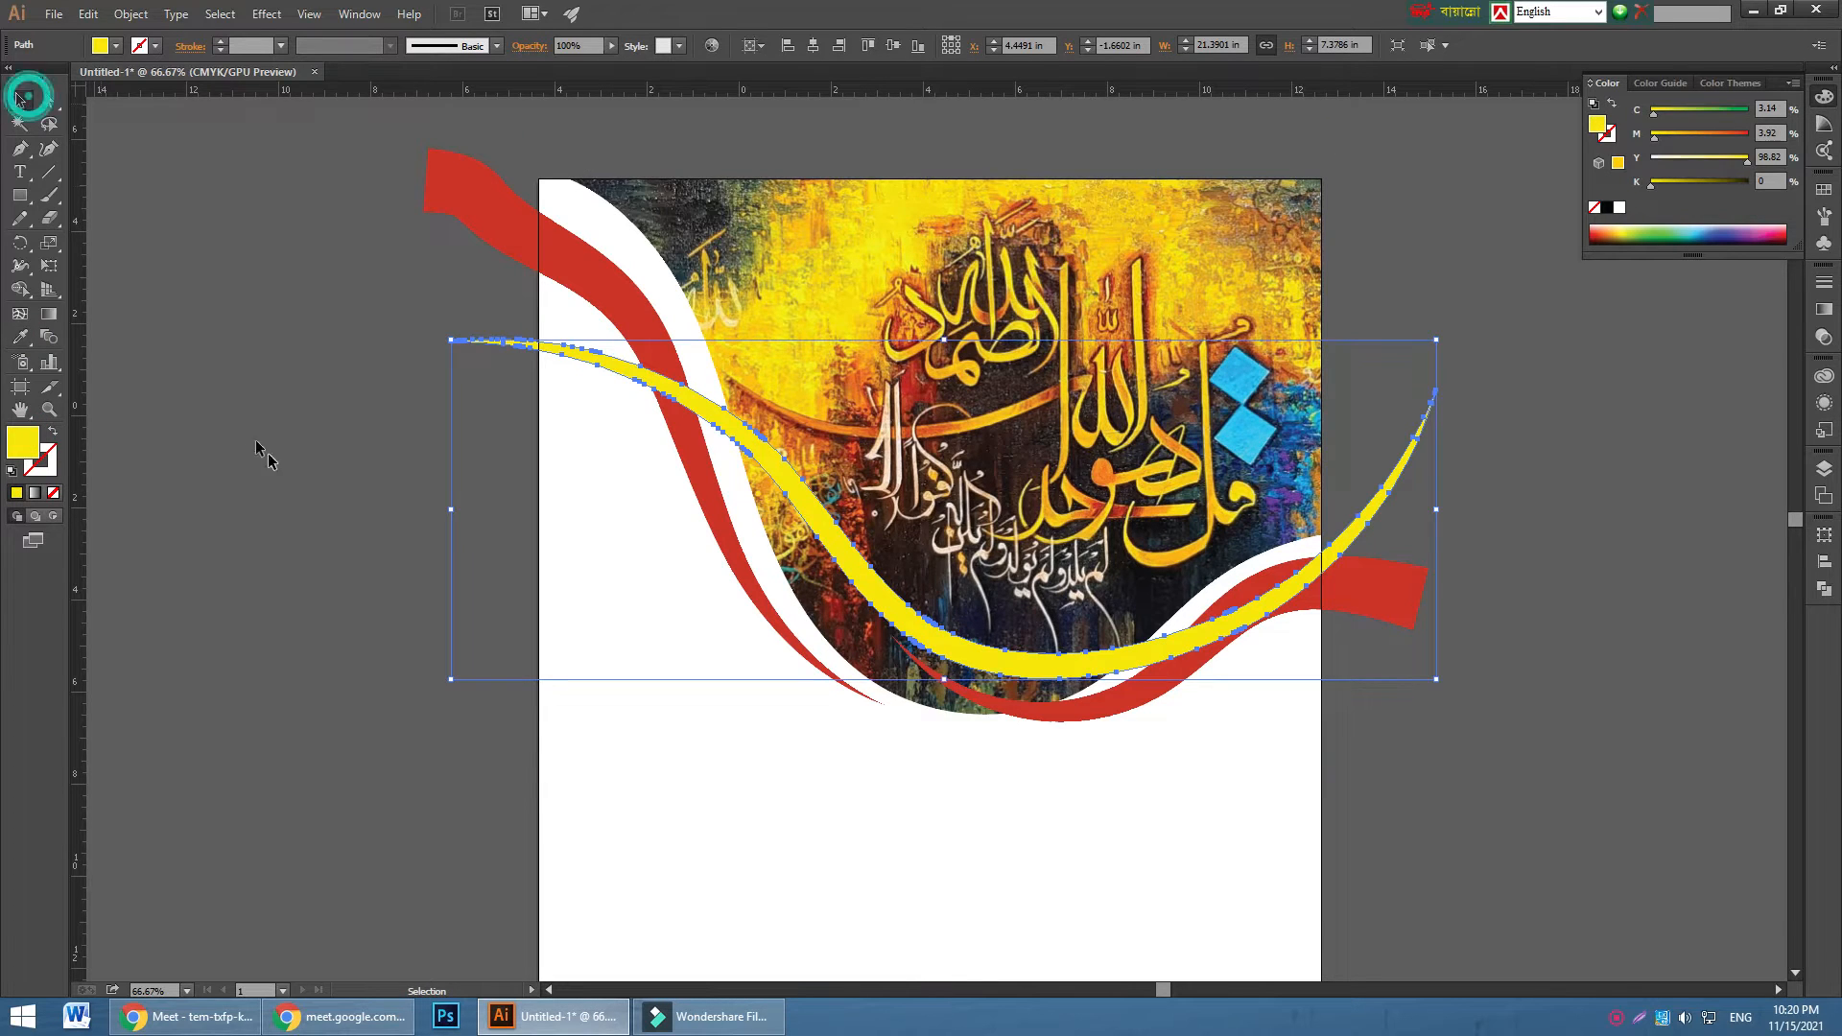
- Fill the lower-right red ribbon with light blue sampled from the painting's diamonds, and bring it in front of the yellow ribbon
left_click(1356, 588)
left_click(21, 338)
left_click(1232, 420)
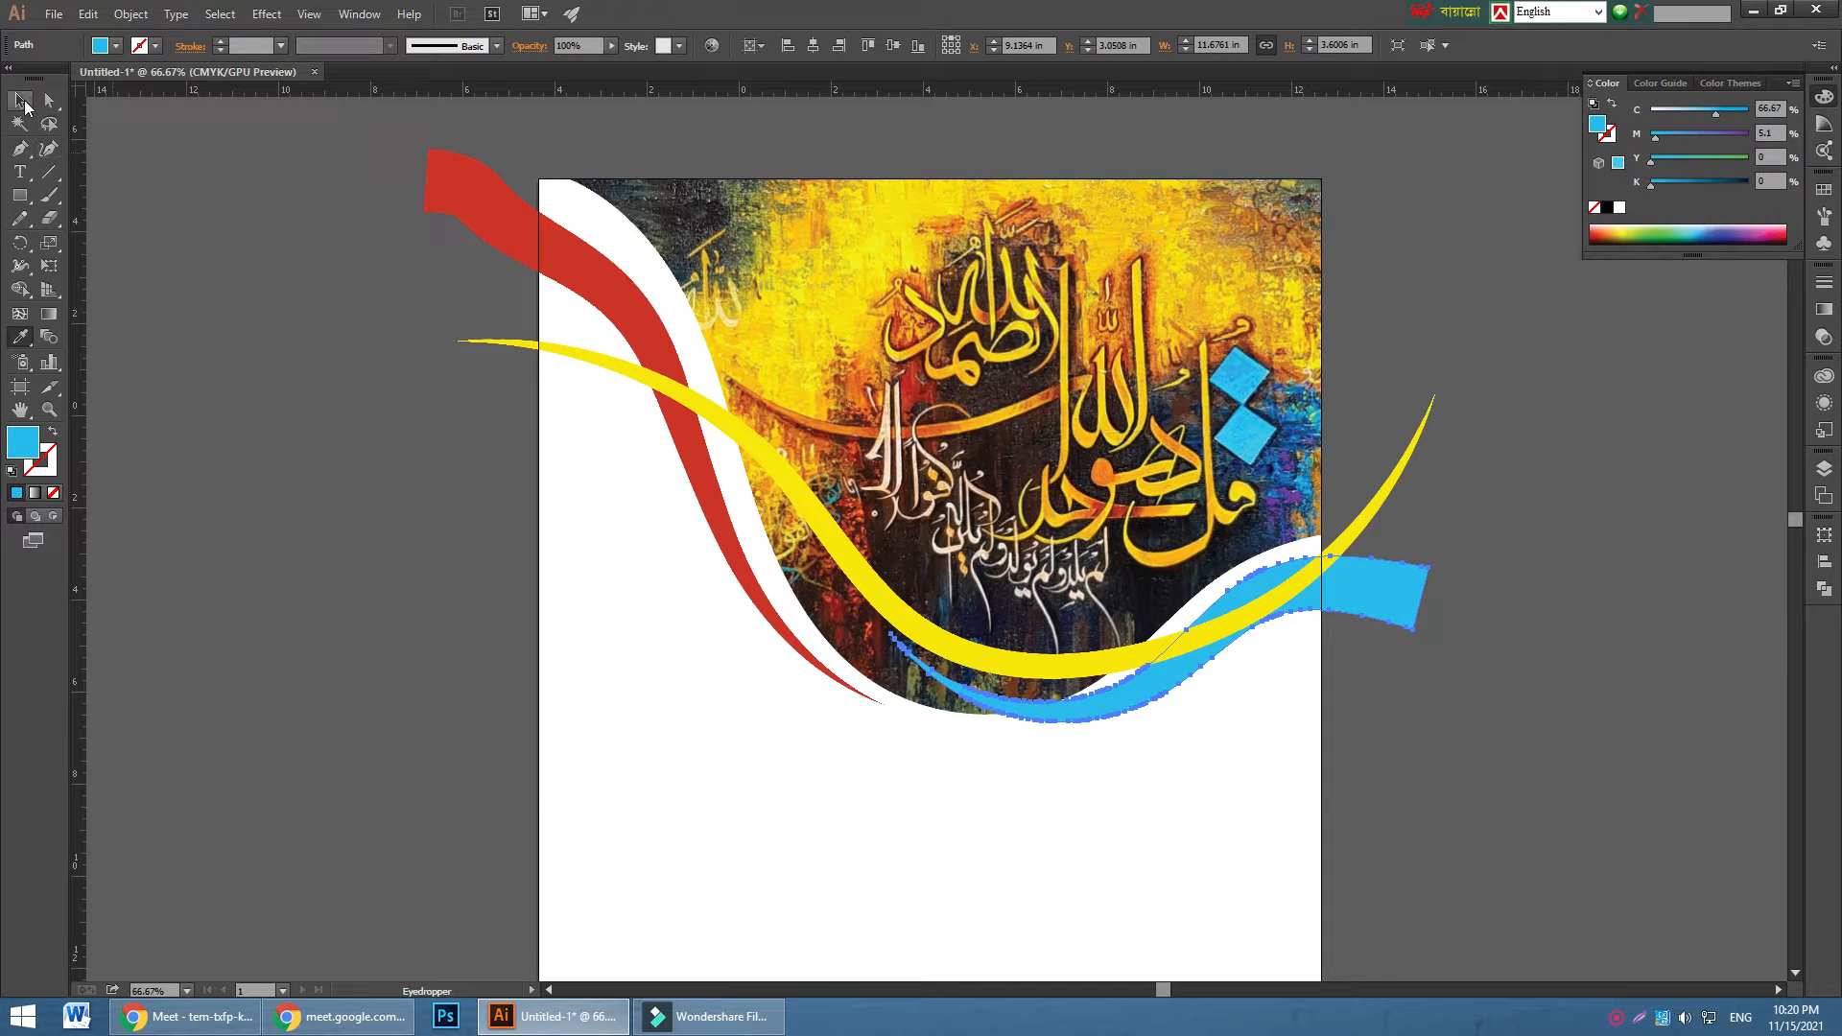
left_click(22, 100)
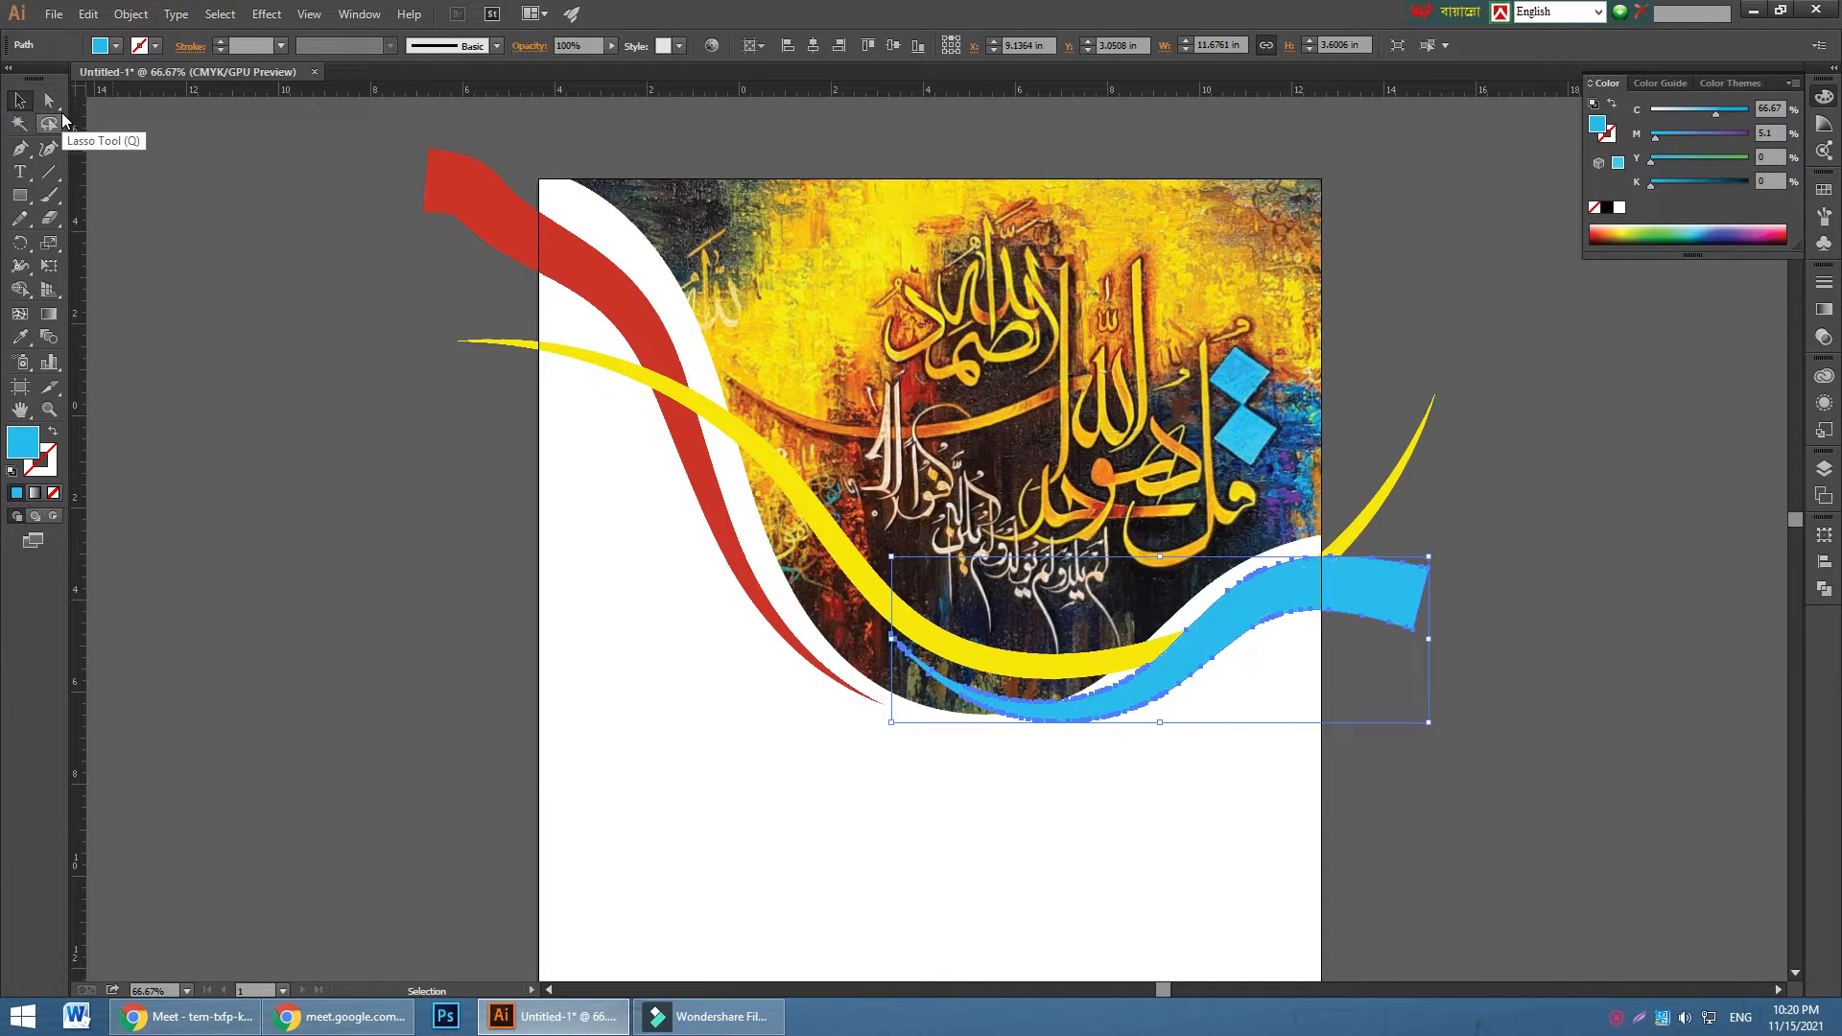
left_click(1555, 418)
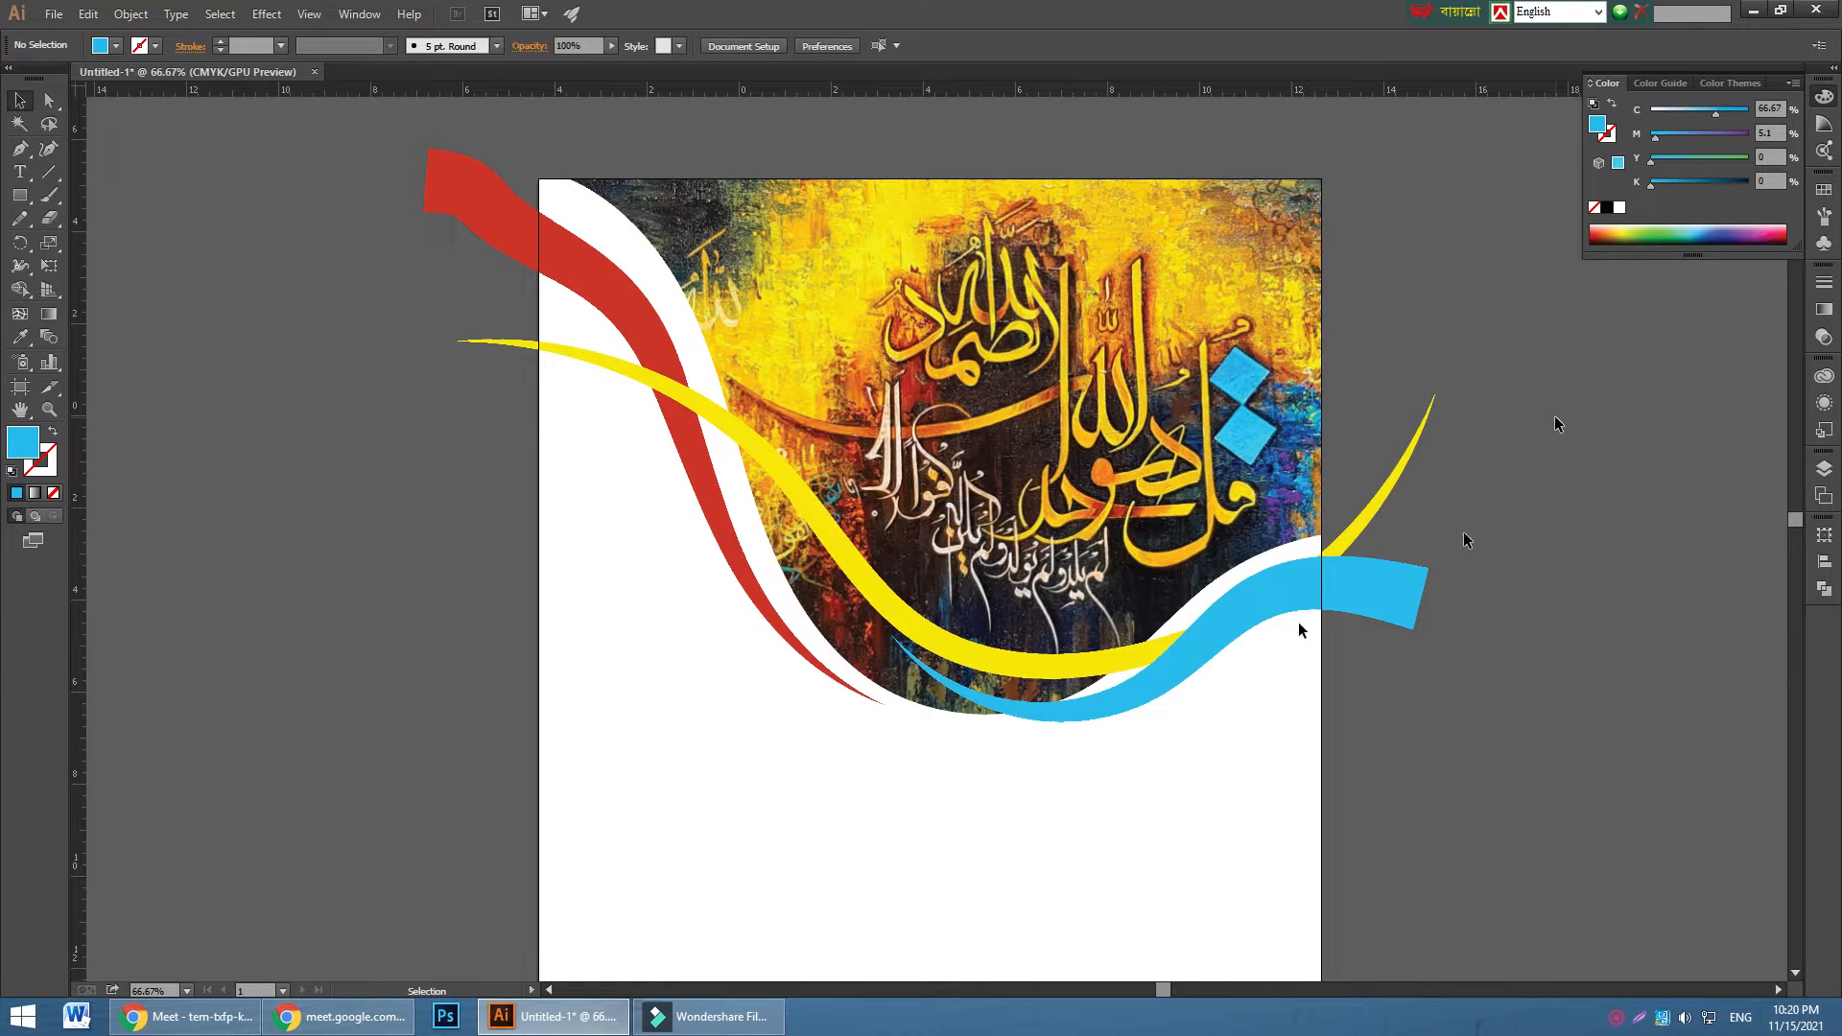
- Fill the remaining red ribbon with an olive-gold color sampled from the painting's upper part, and deselect it
left_click(620, 308)
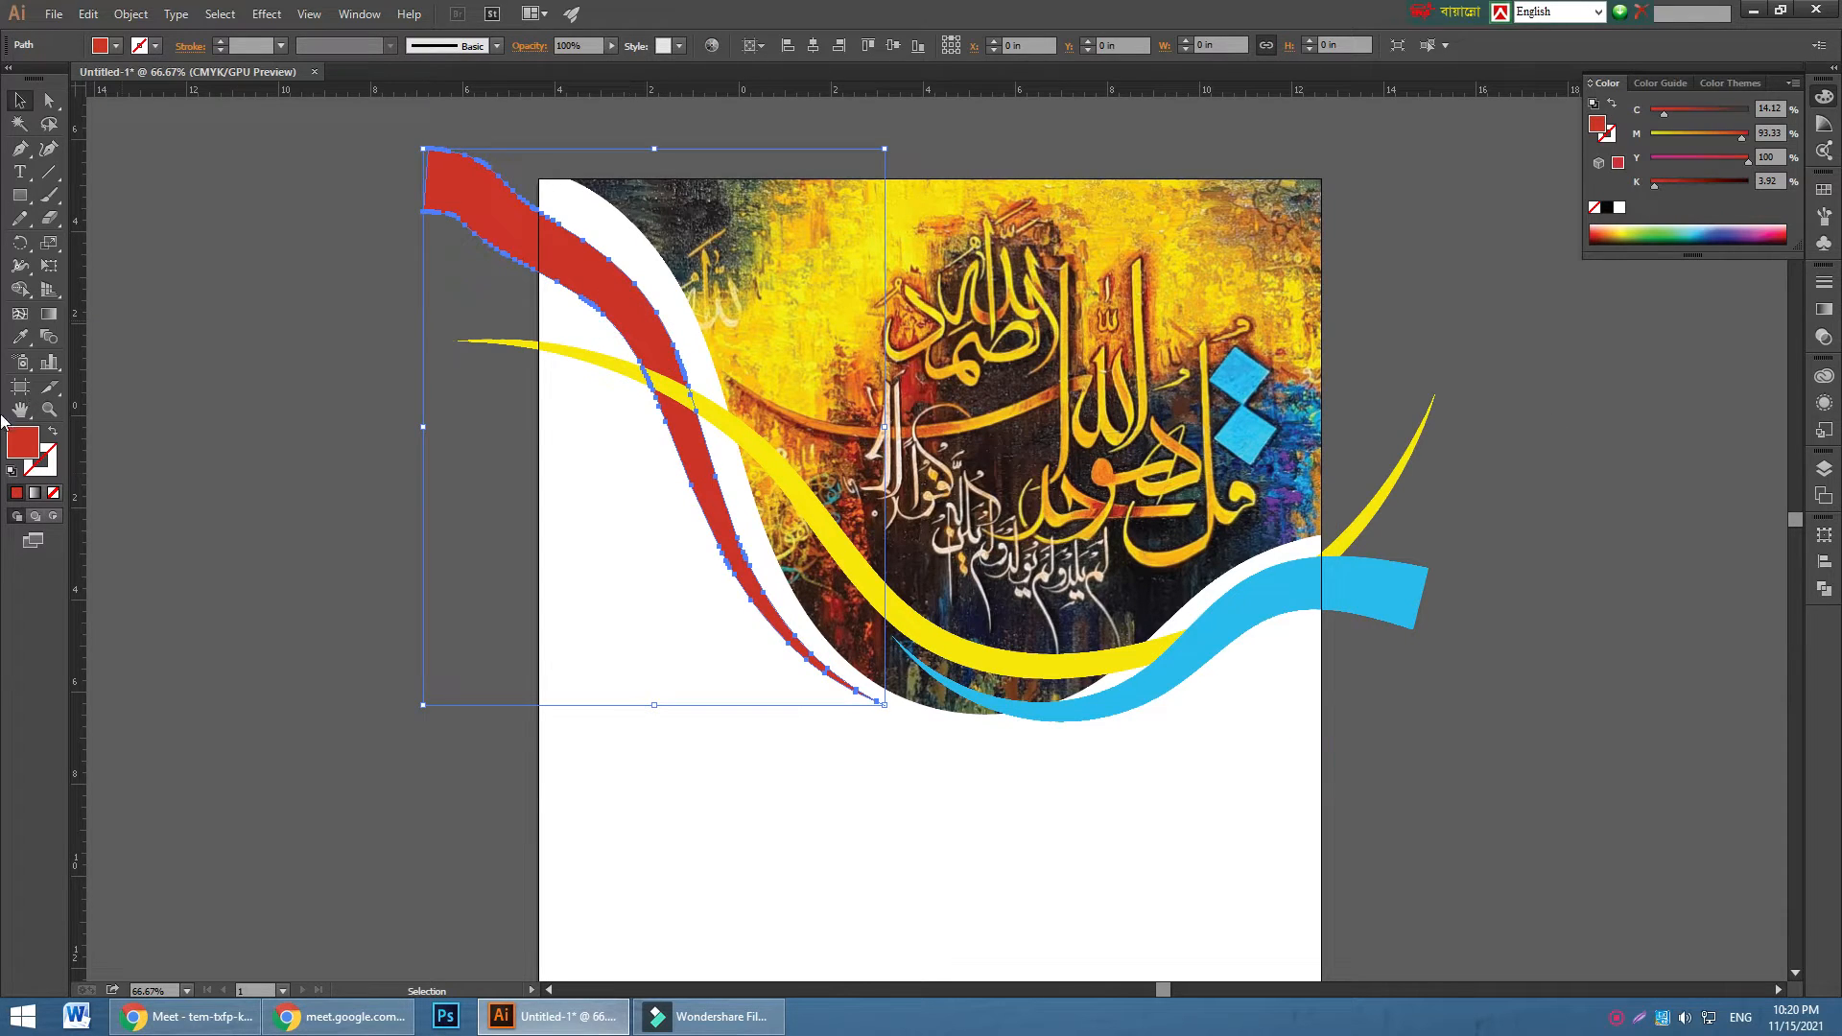
left_click(21, 336)
left_click(817, 218)
left_click(802, 225)
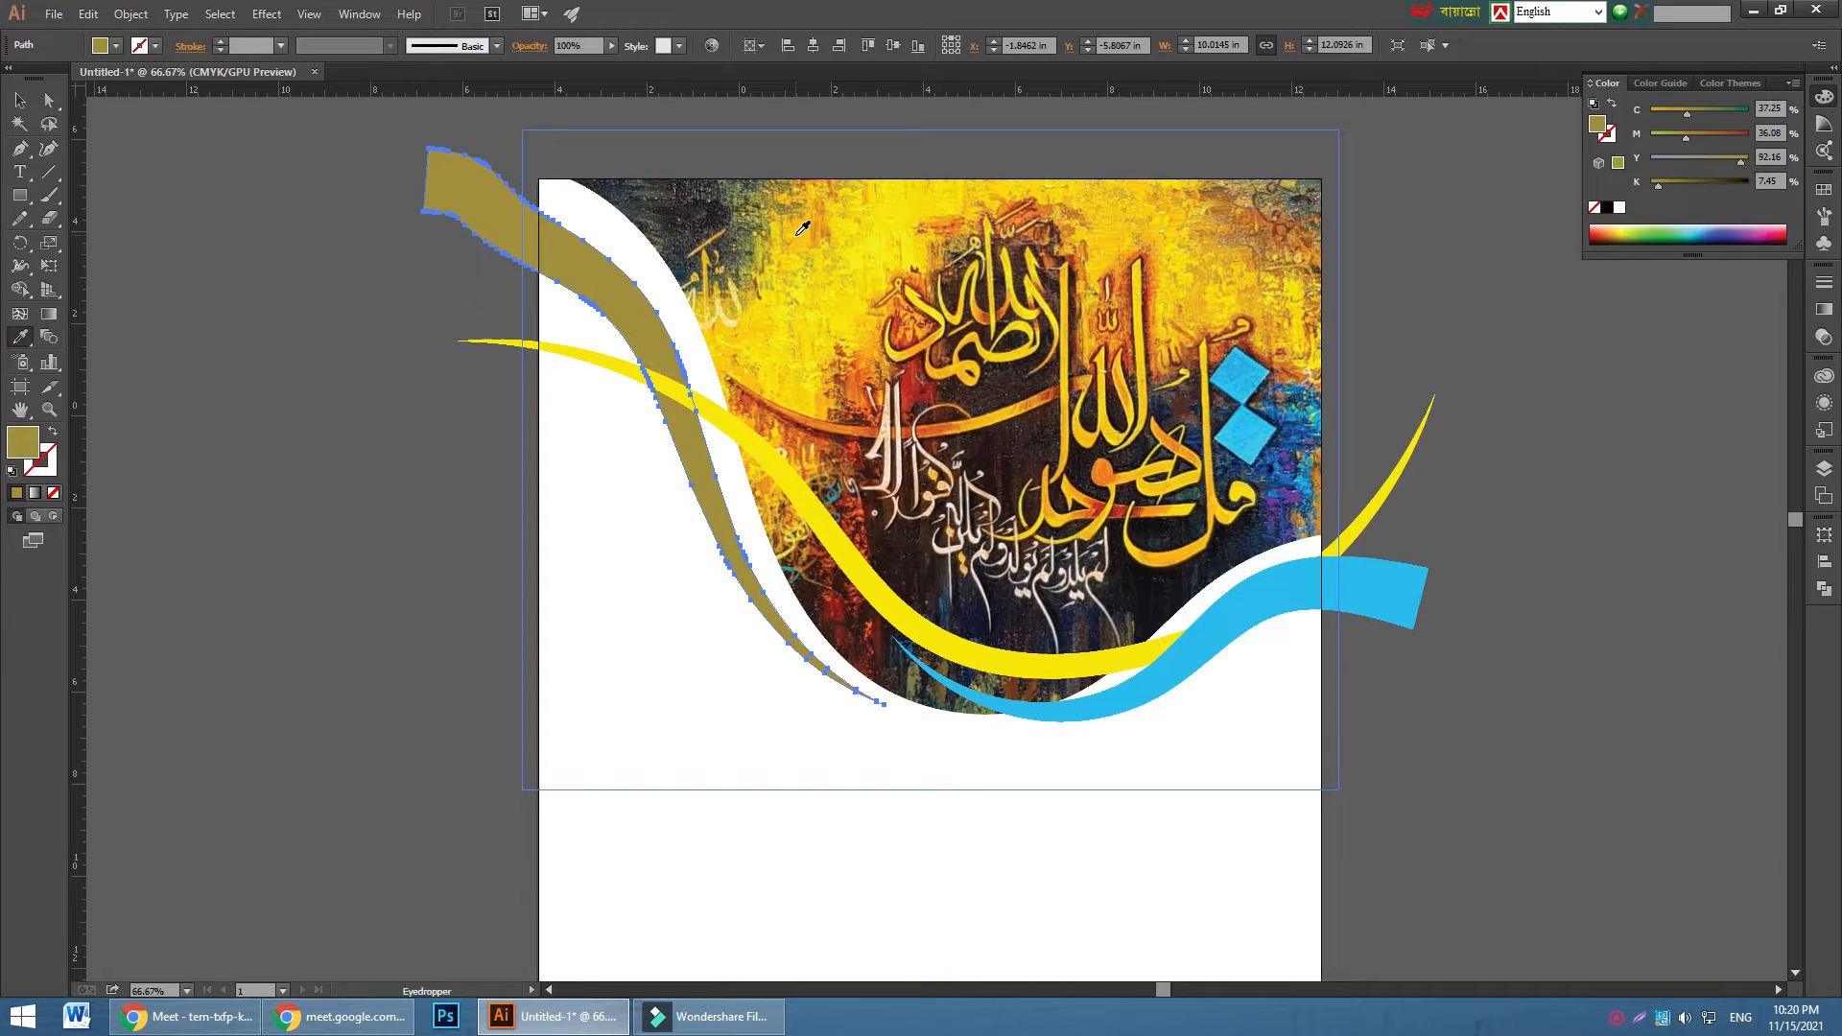
left_click(19, 99)
left_click(222, 316)
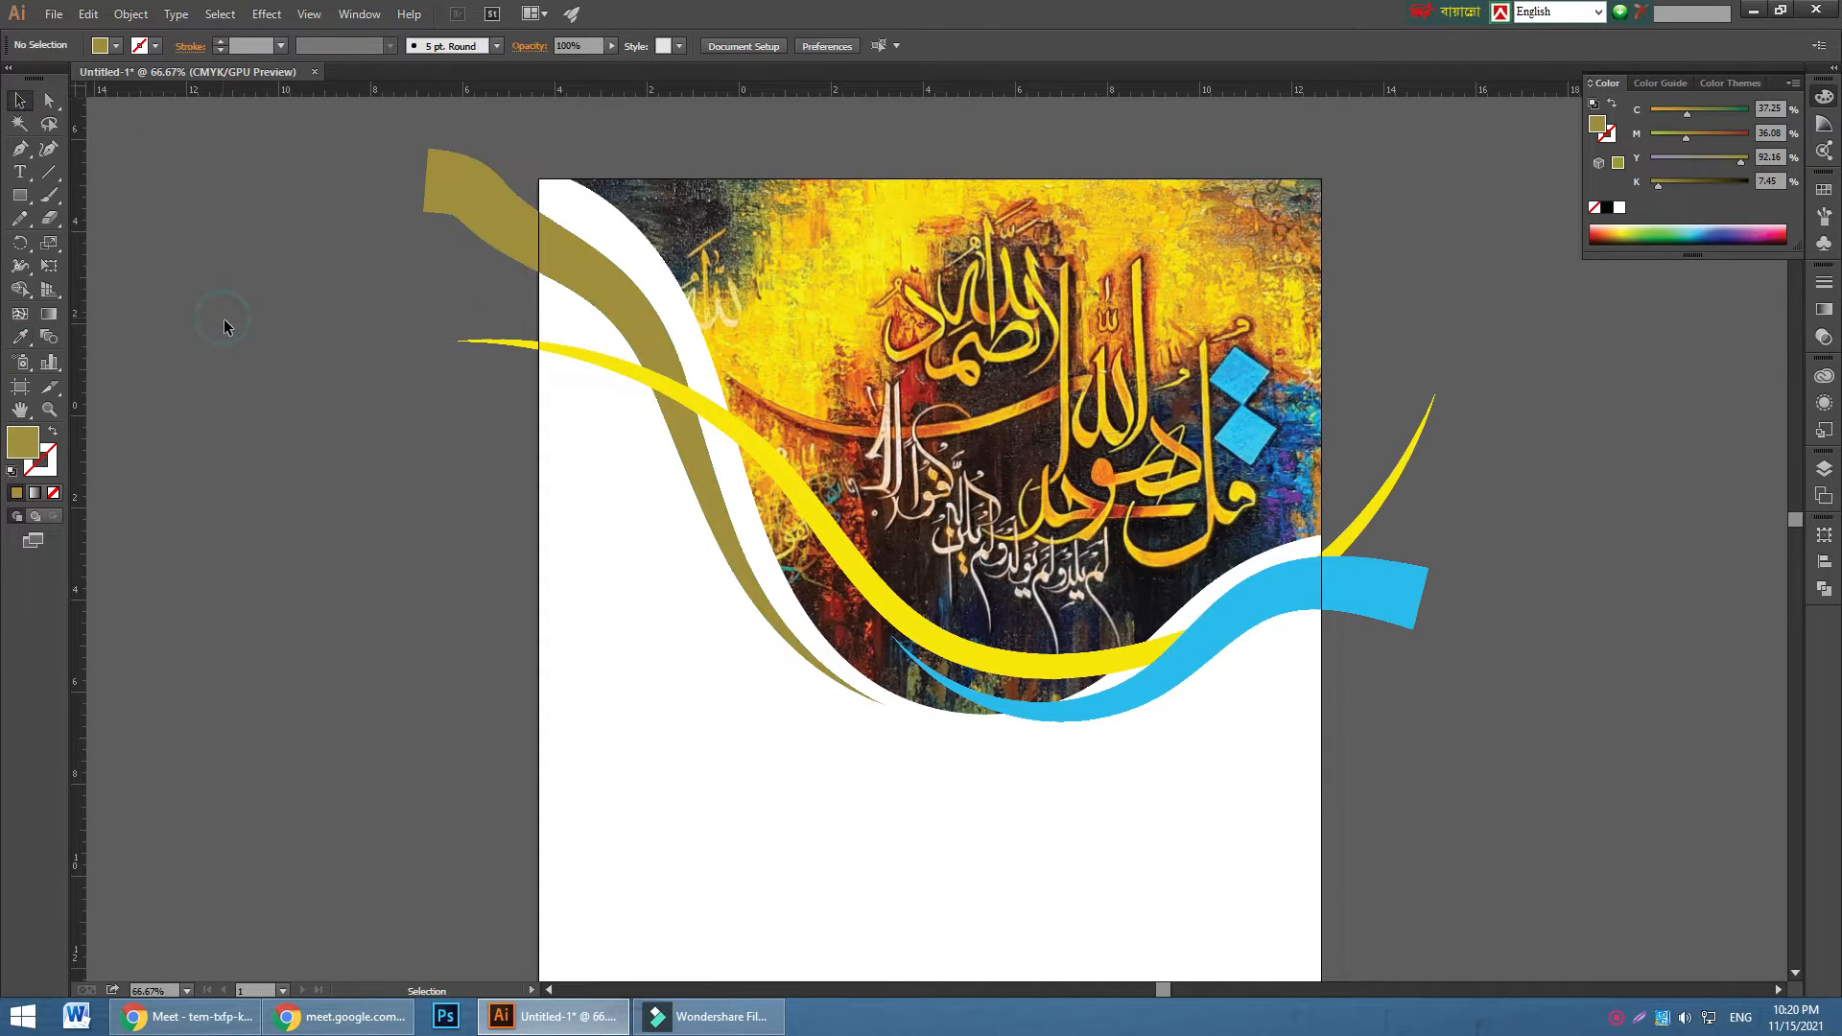
- Select the light blue ribbon at the painting's lower-right edge
left_click(1391, 600)
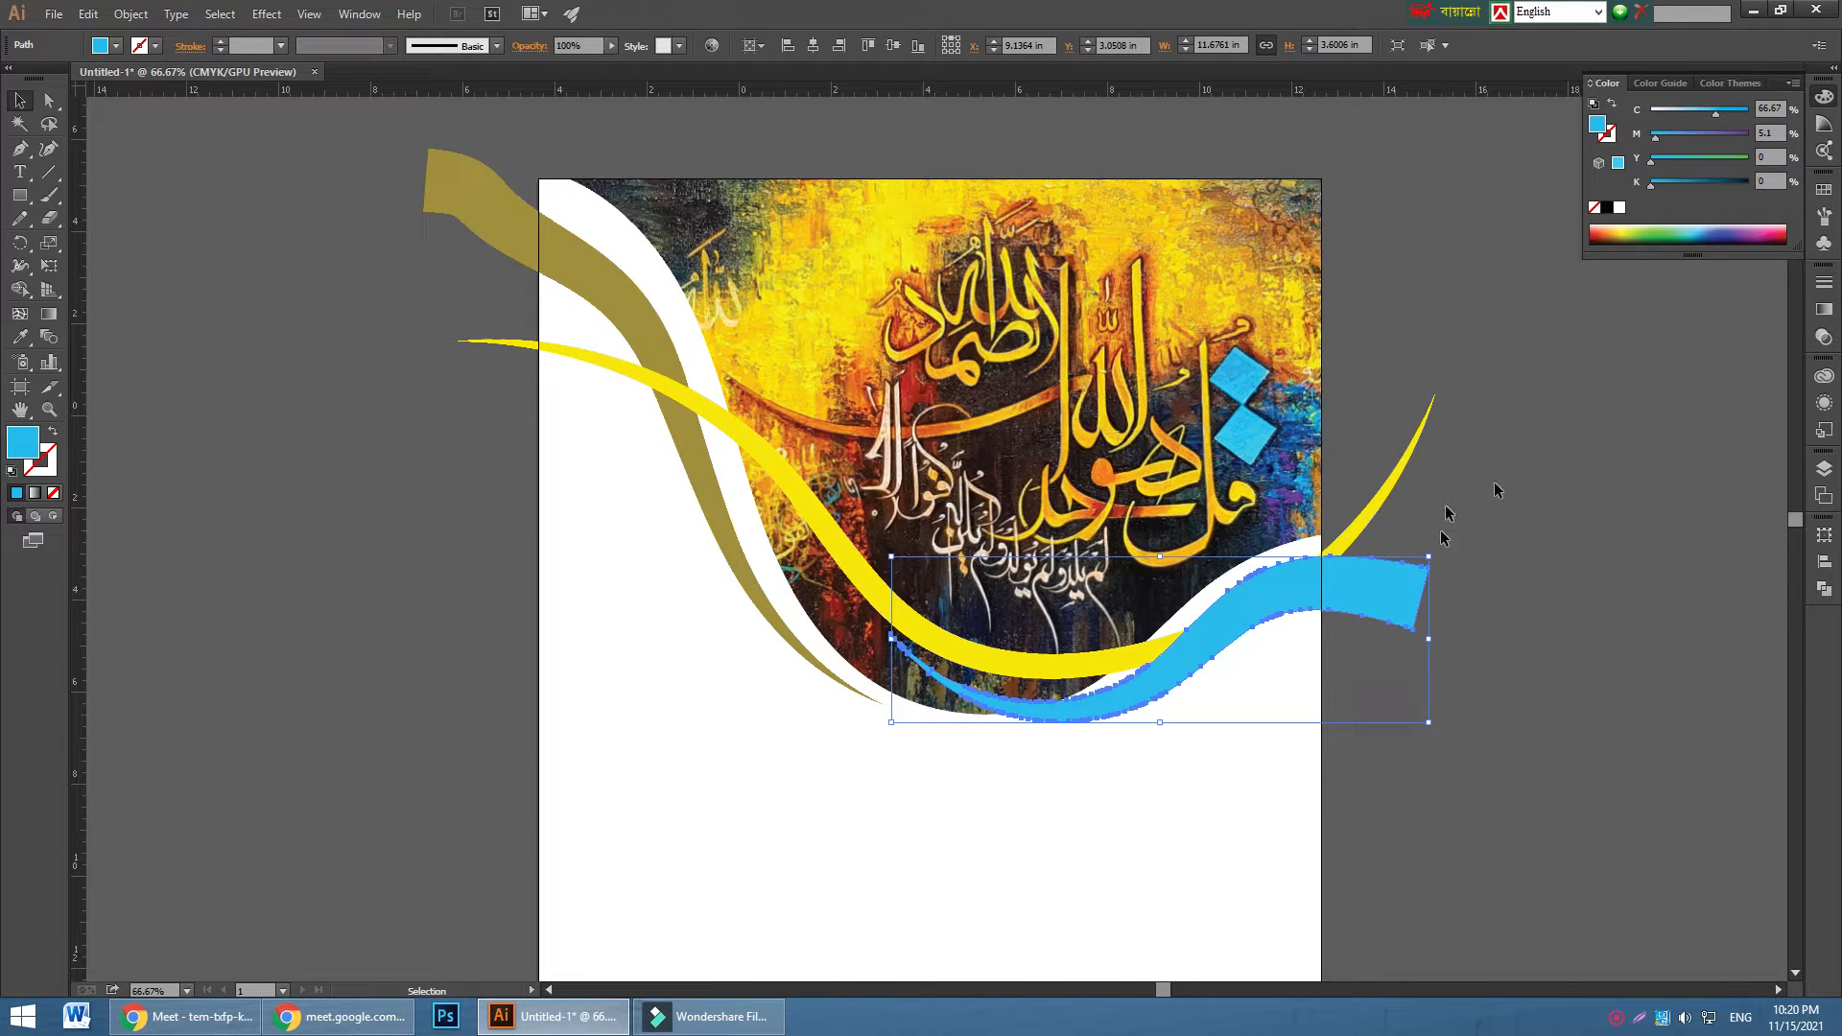
key("ctrl+plus")
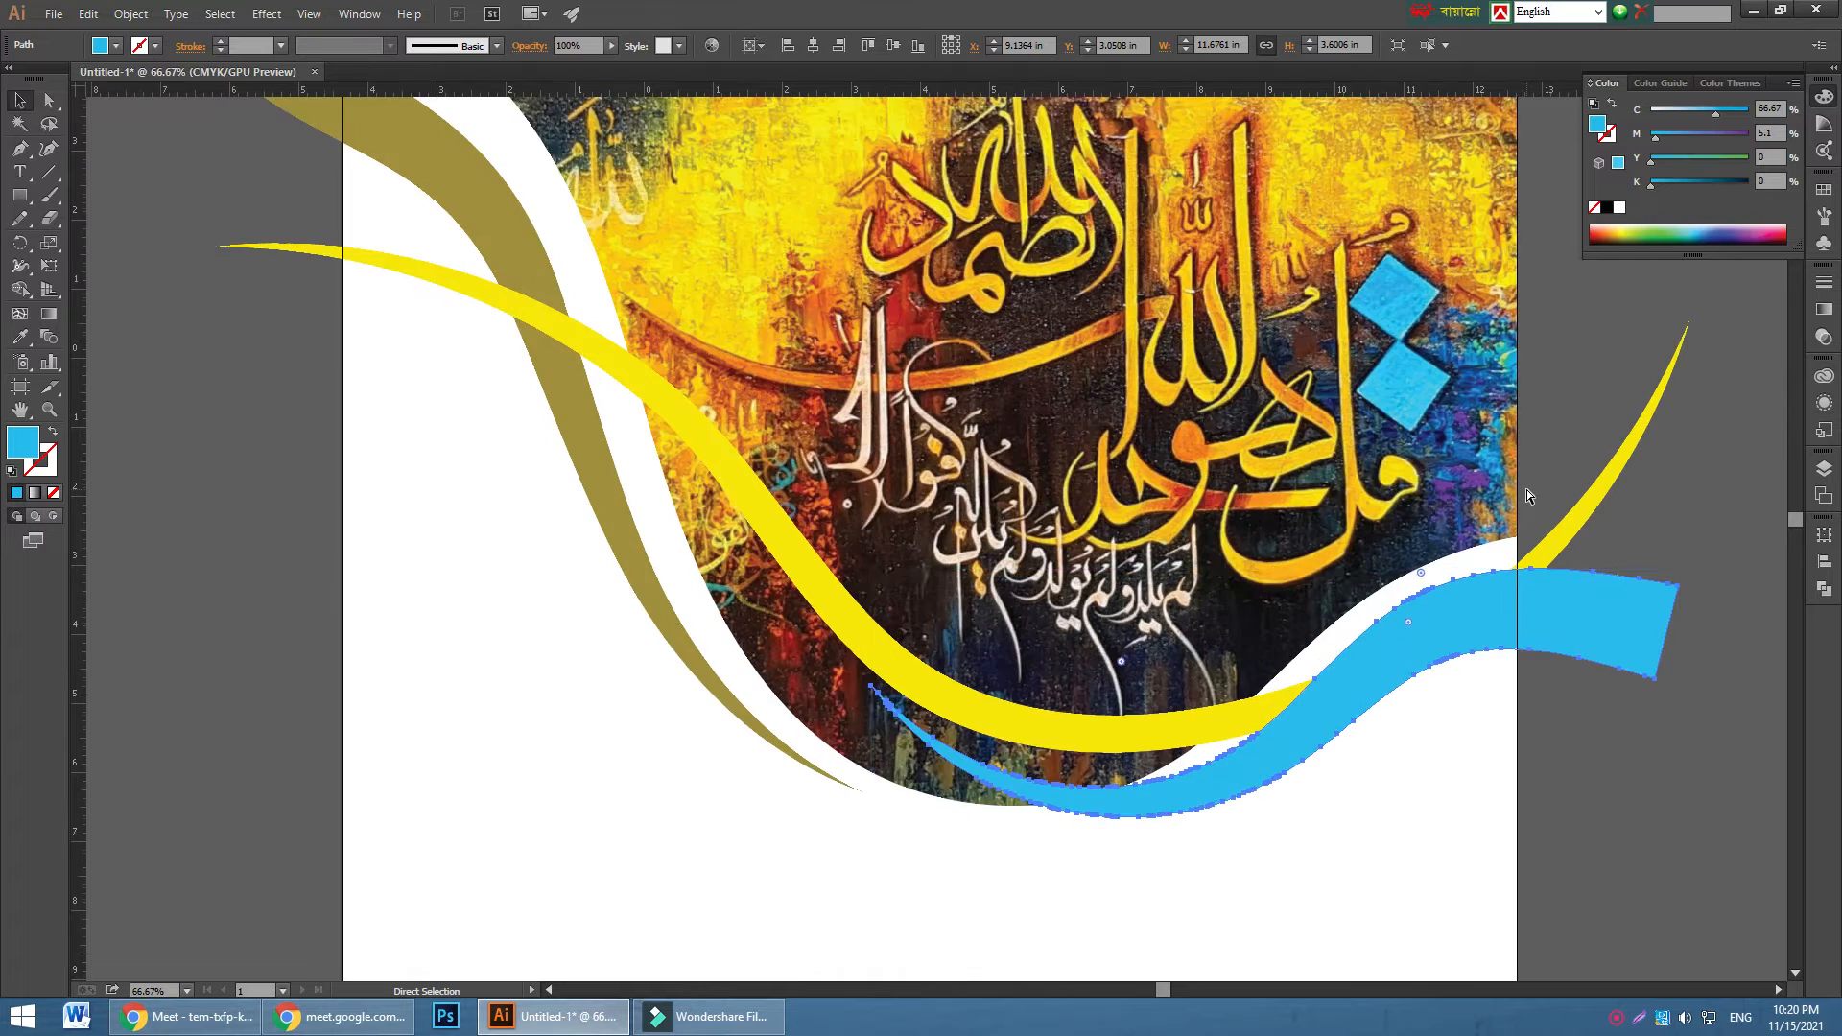
scroll(1151, 537, "down", 3)
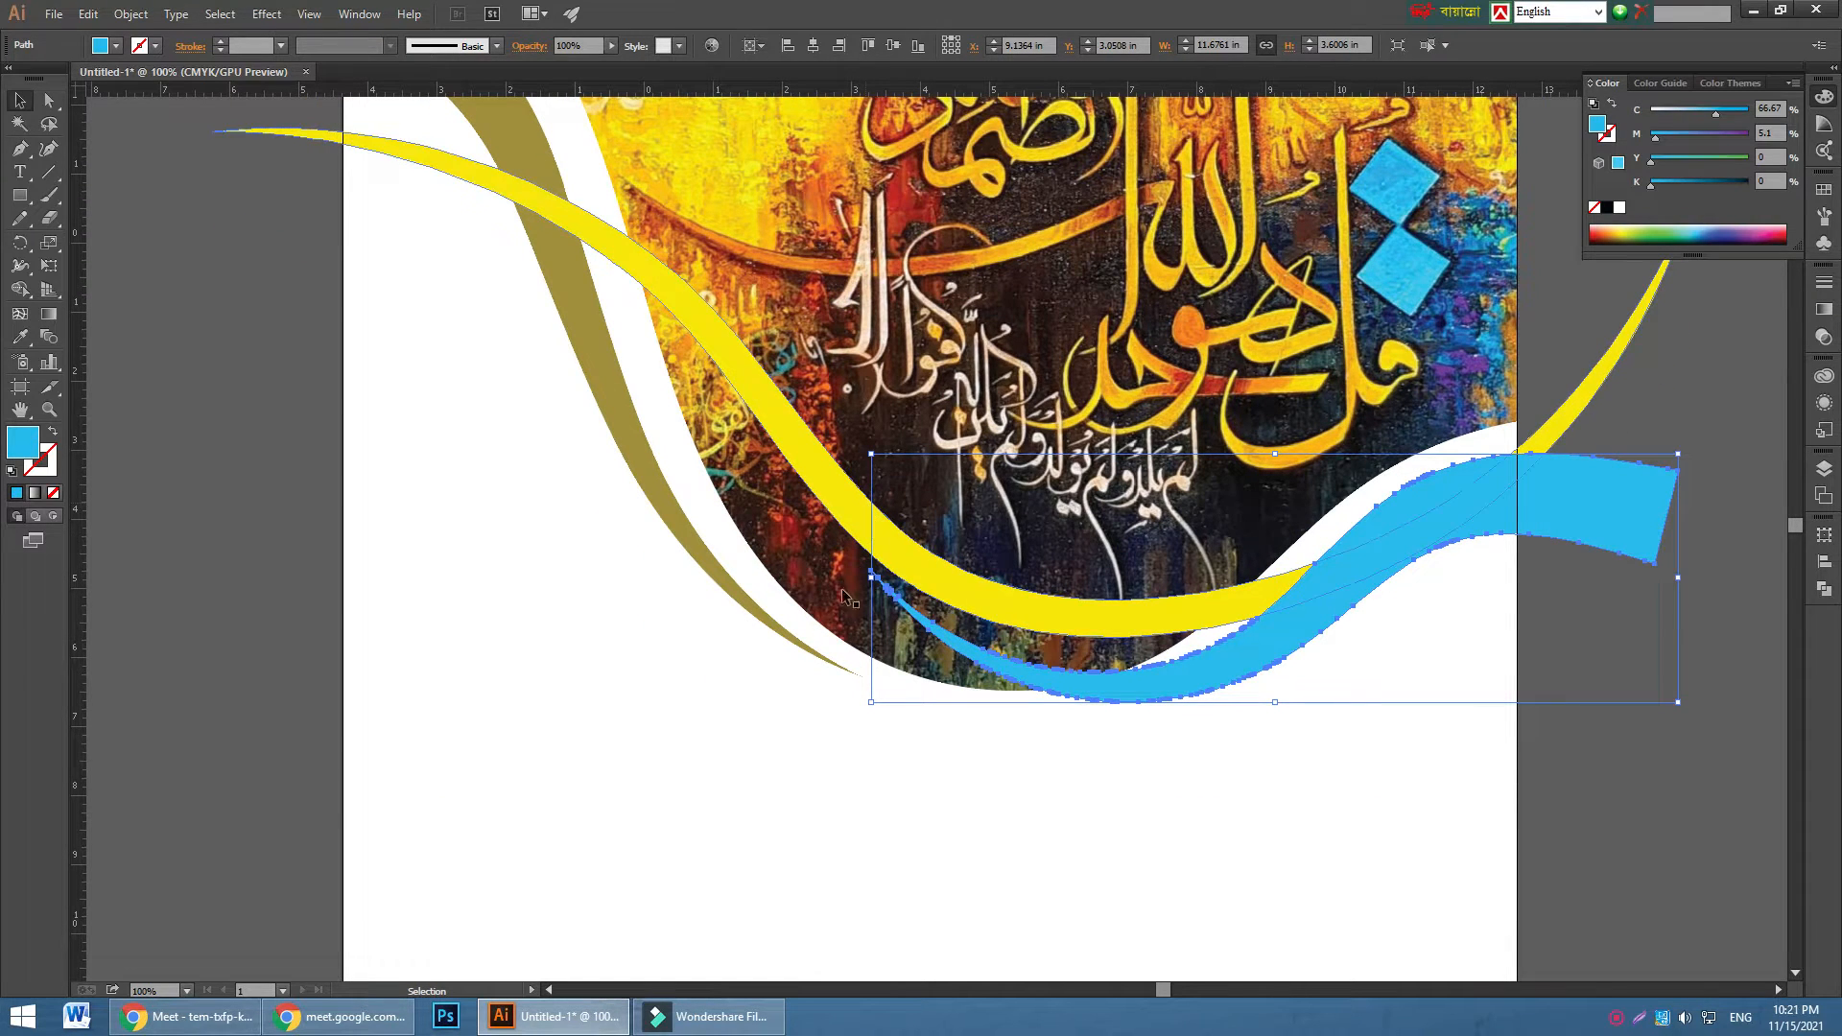
left_click(772, 550)
left_click(958, 652)
left_click(1573, 633)
left_click(1545, 487)
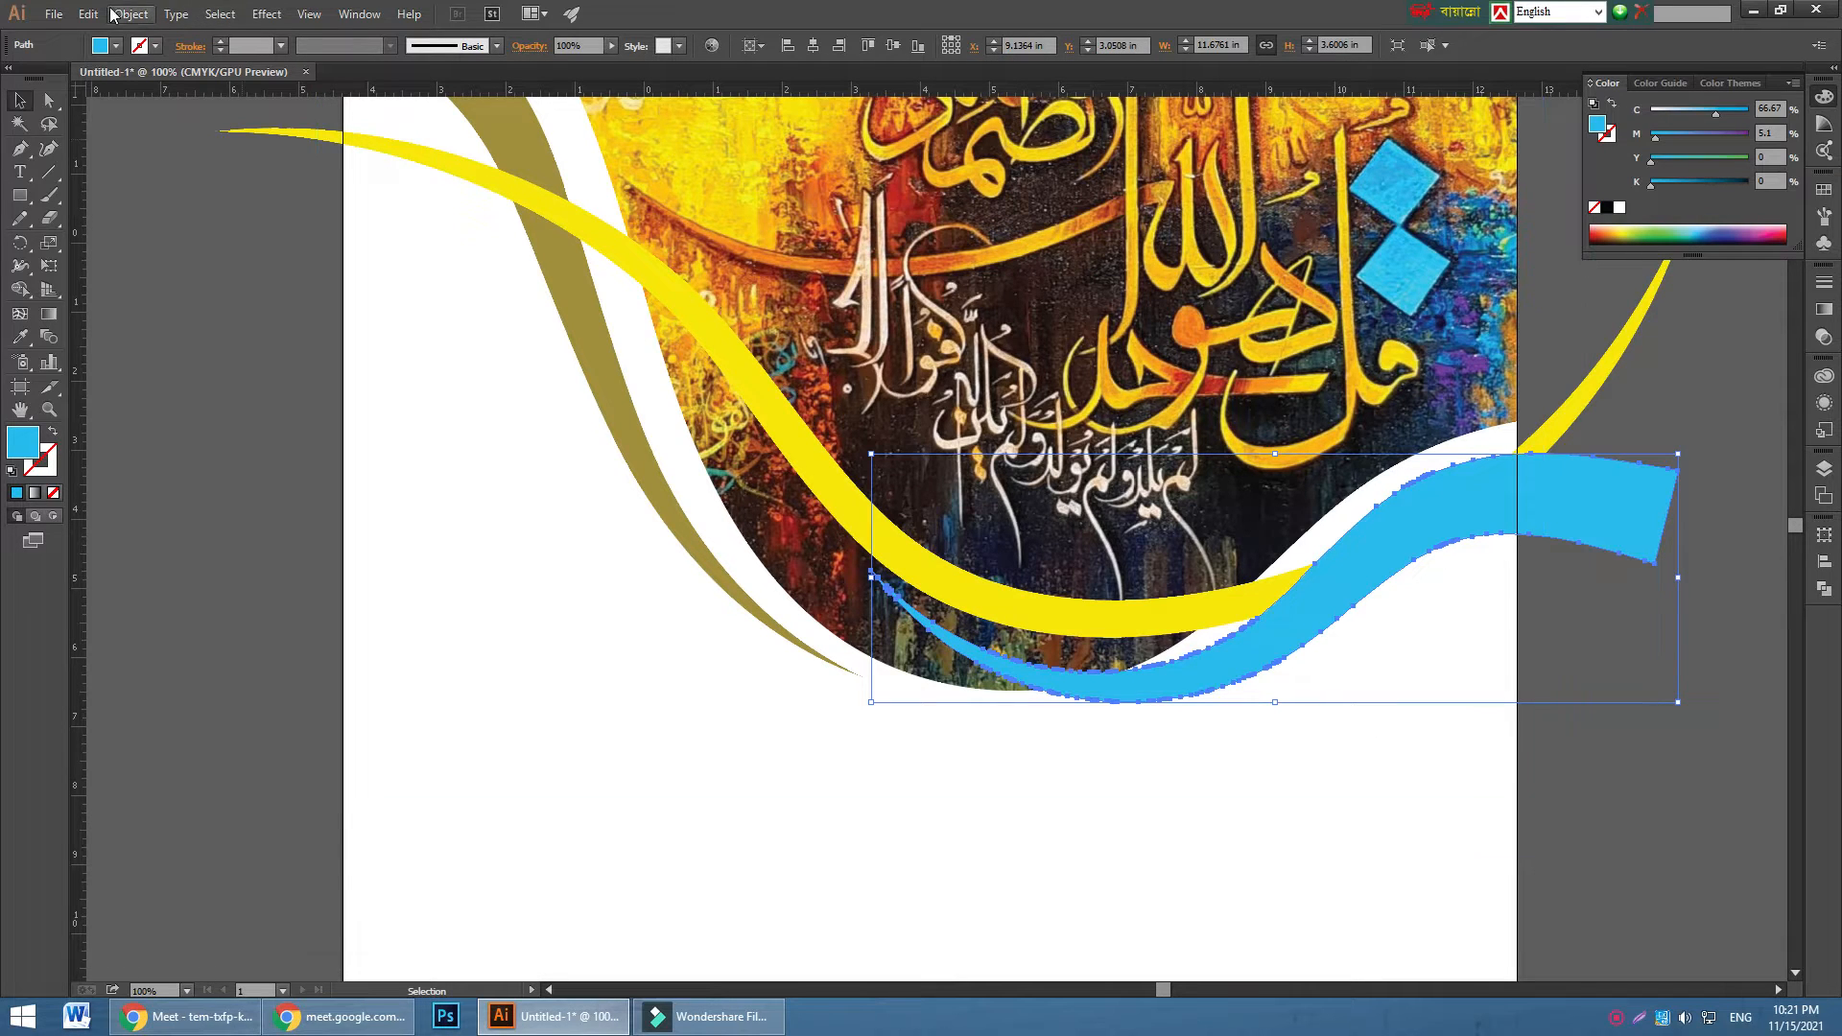
scroll(169, 404, "up", 2)
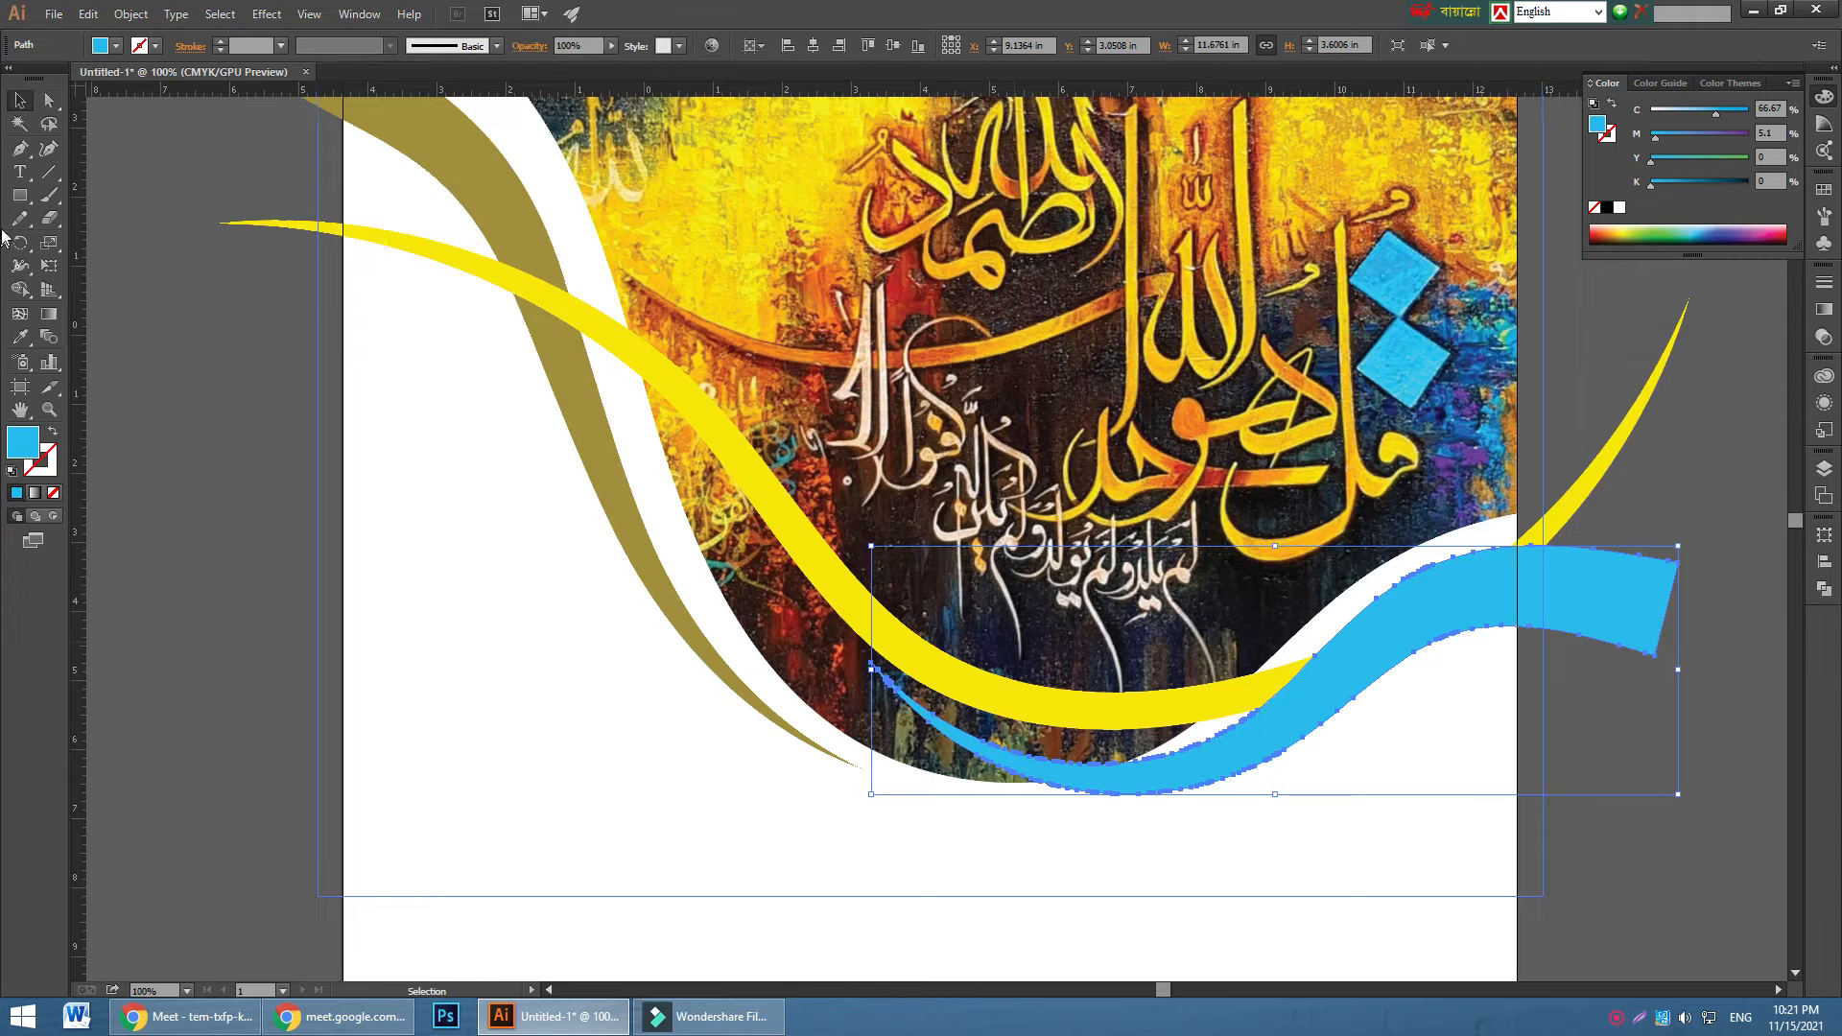
scroll(522, 614, "down", 2)
scroll(762, 139, "up", 2)
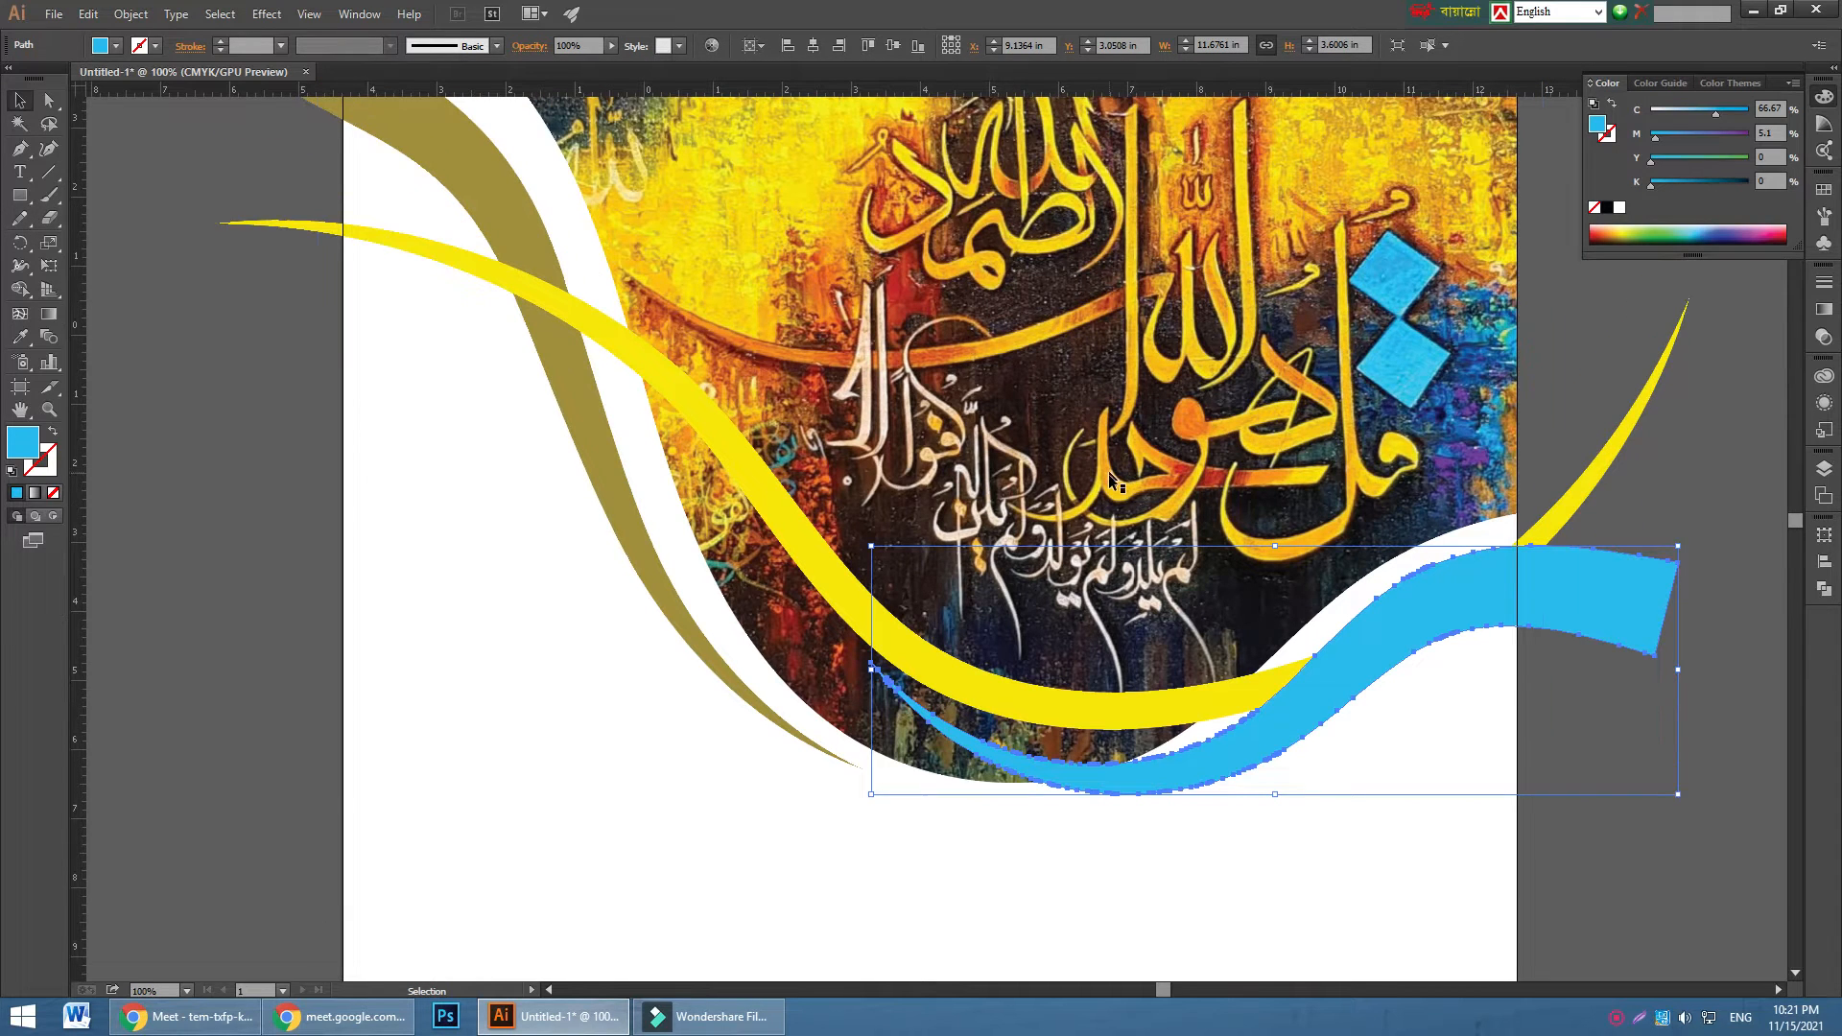
- Create an offset copy of the light blue ribbon's path at 0.1389 in with Miter joins and a miter limit of 4
left_click(131, 13)
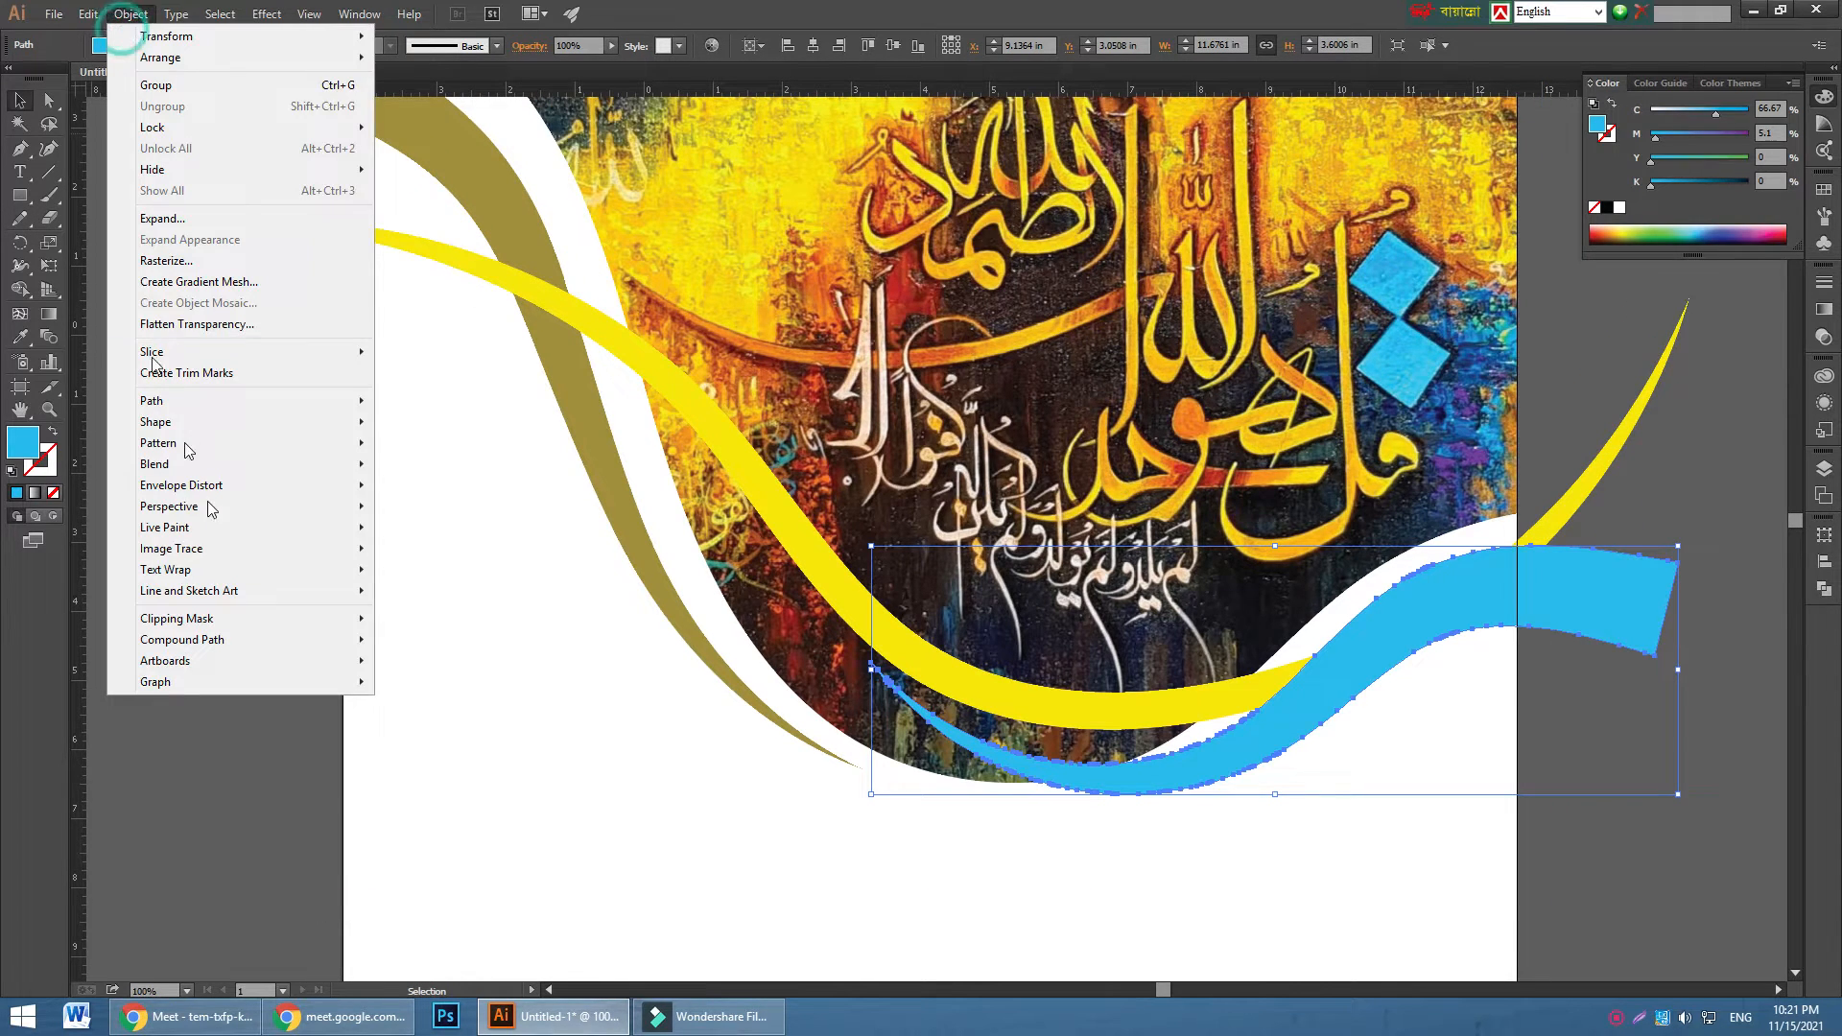
mouse_move(230, 413)
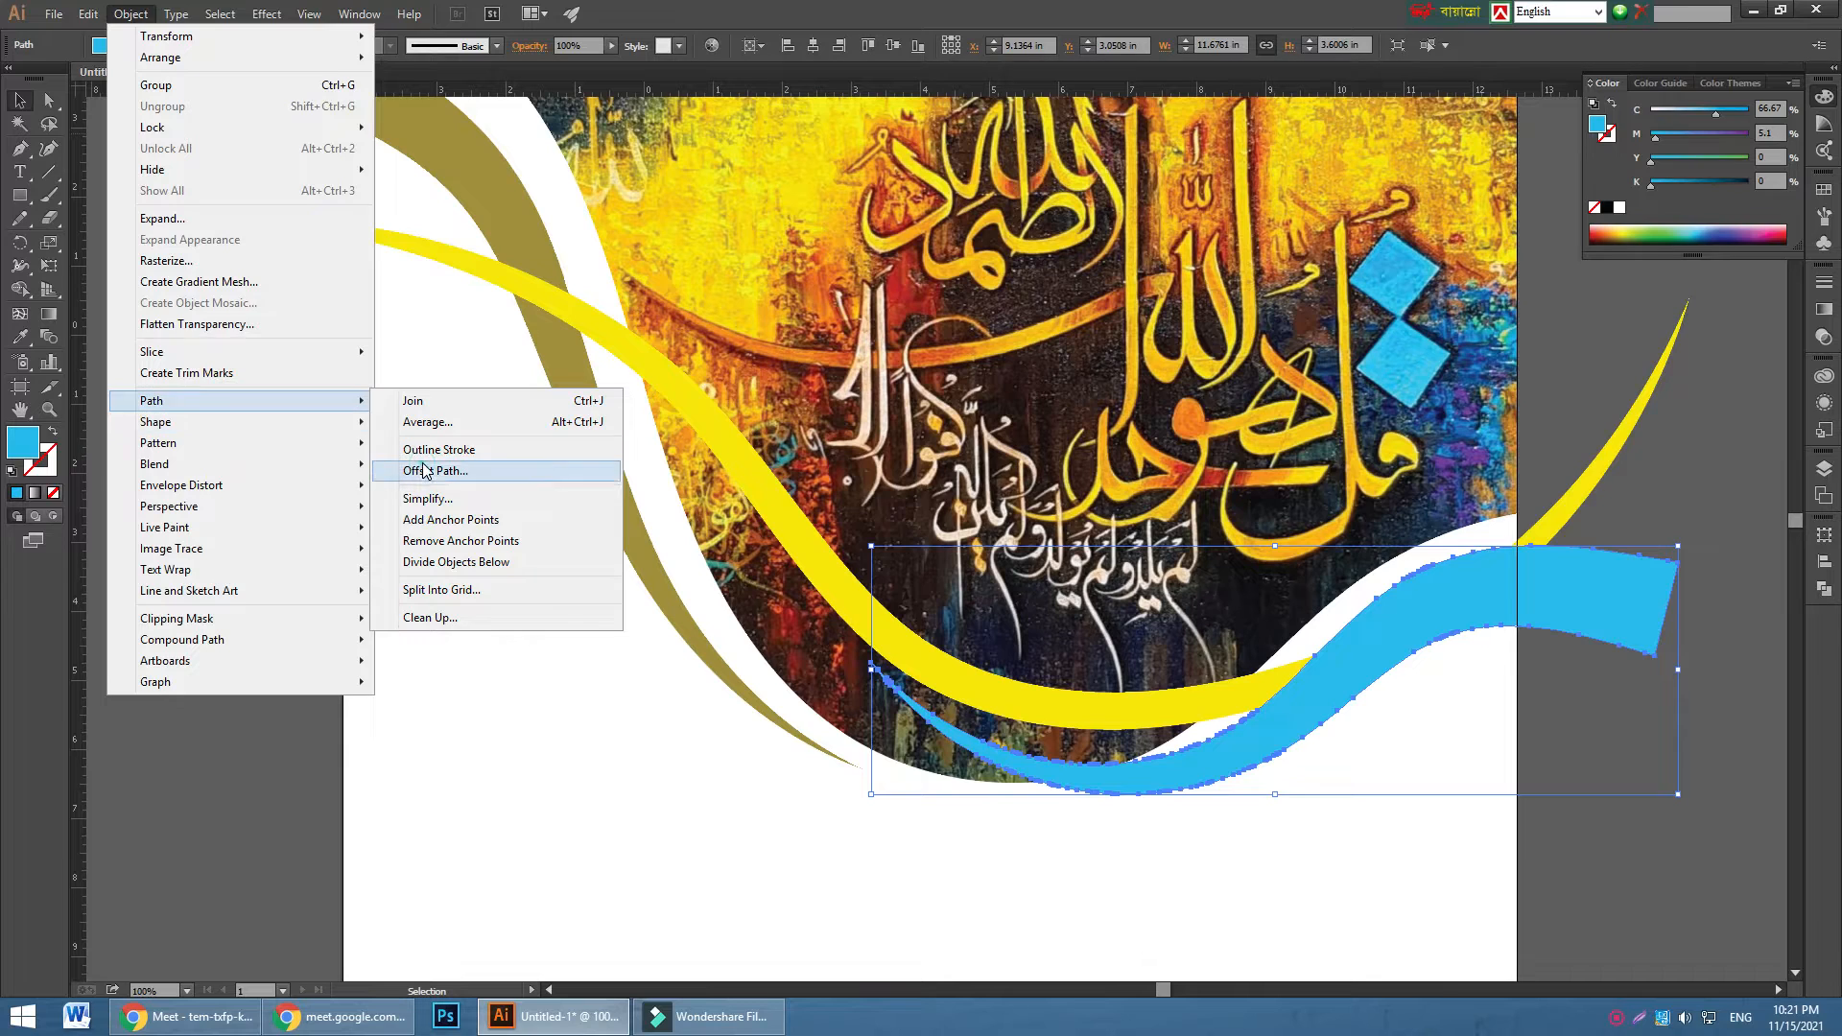
left_click(422, 470)
left_click(1446, 727)
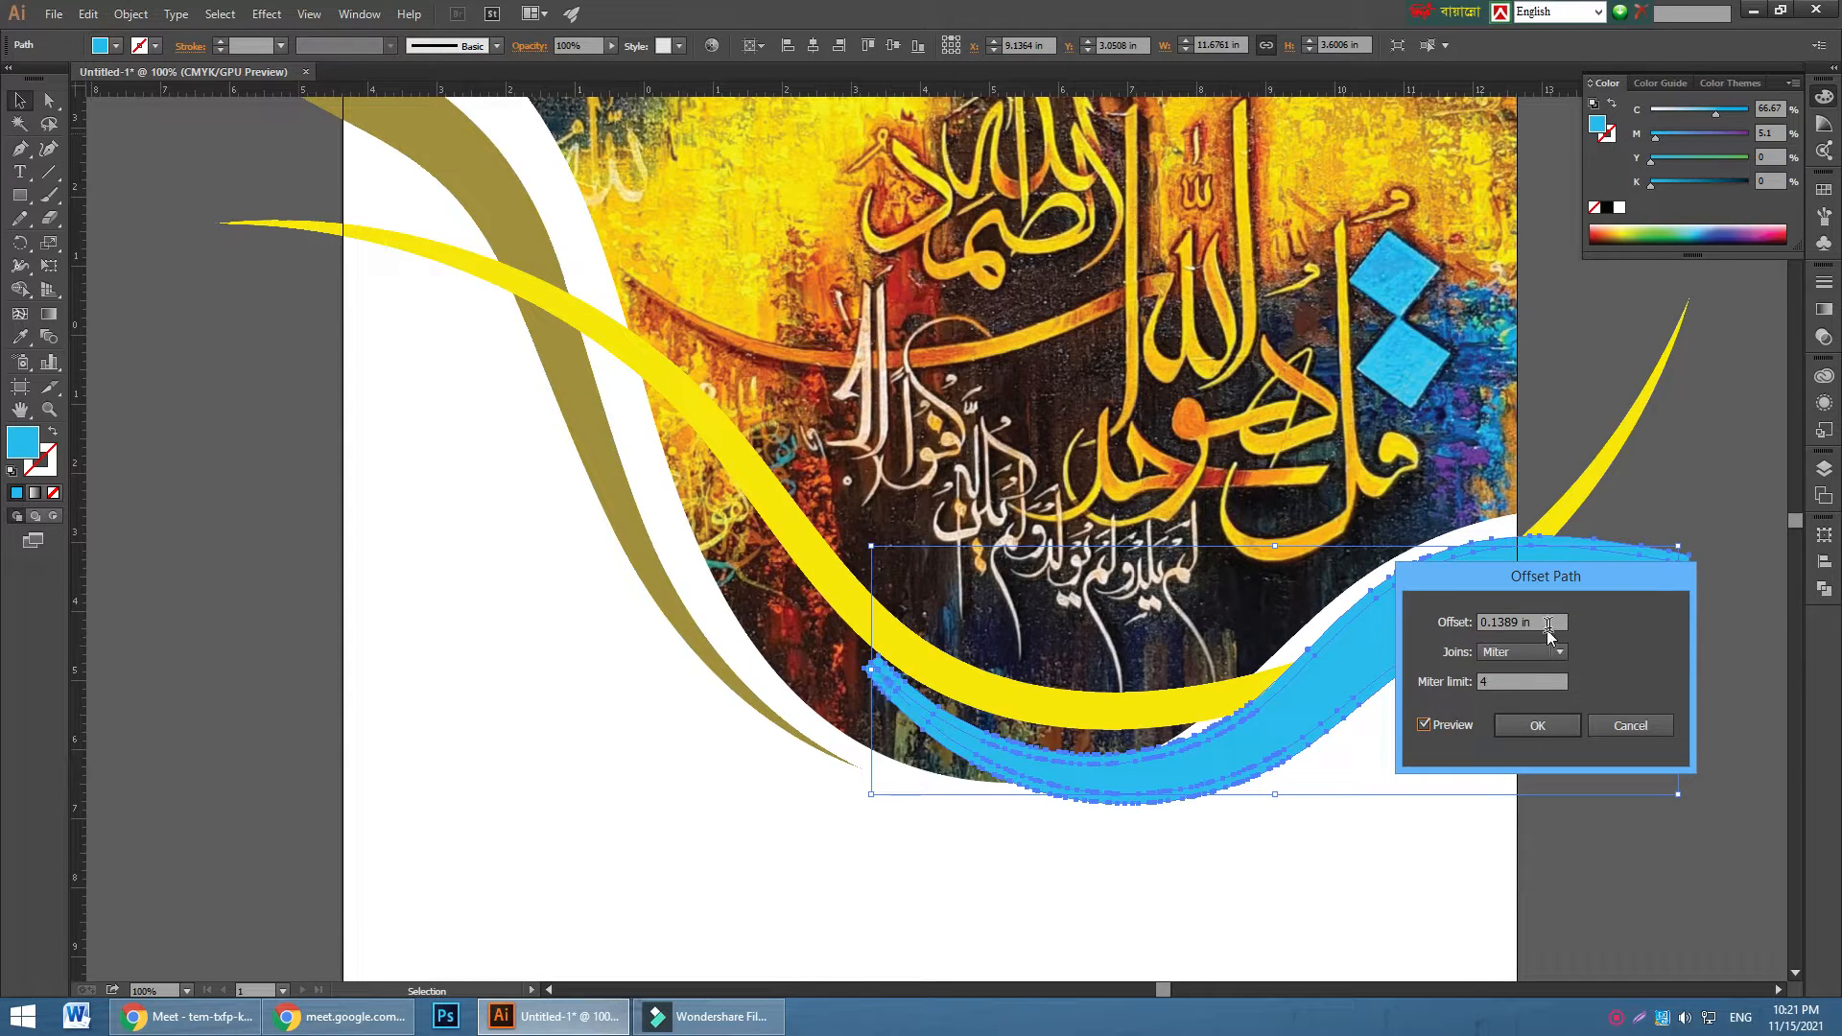
left_click(1548, 653)
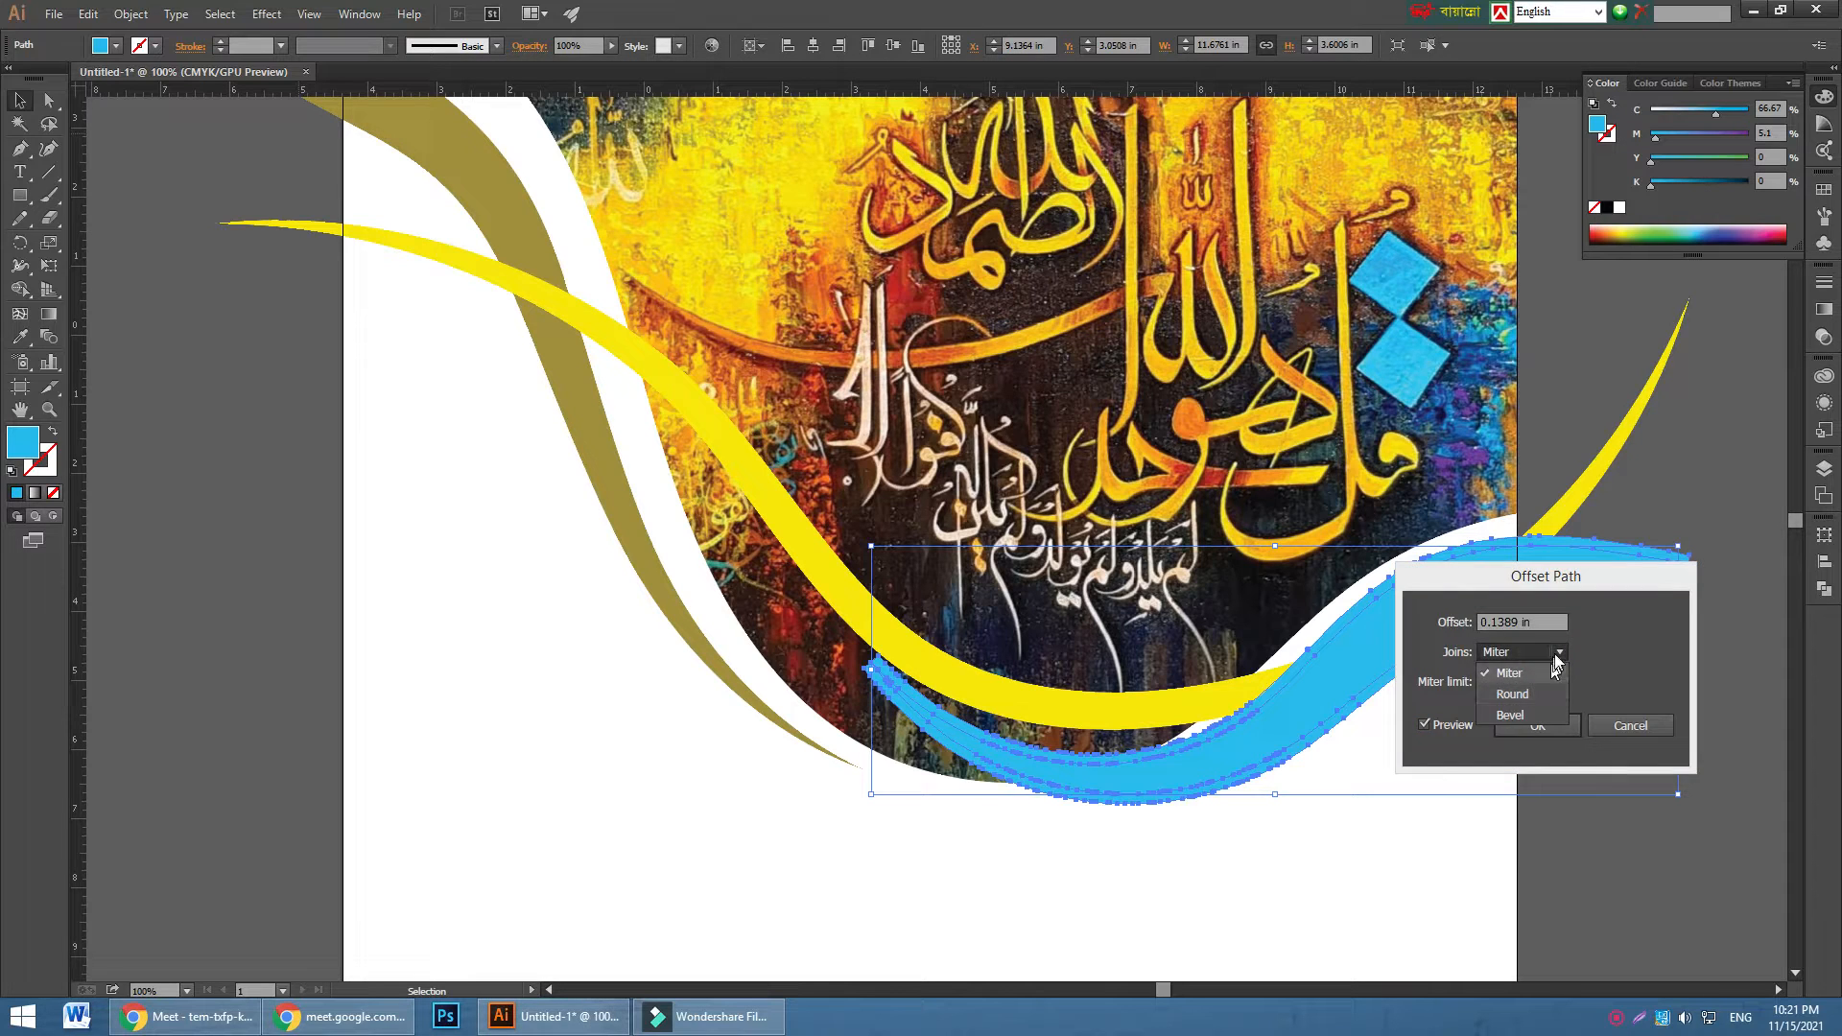
left_click(1559, 652)
left_click(1534, 726)
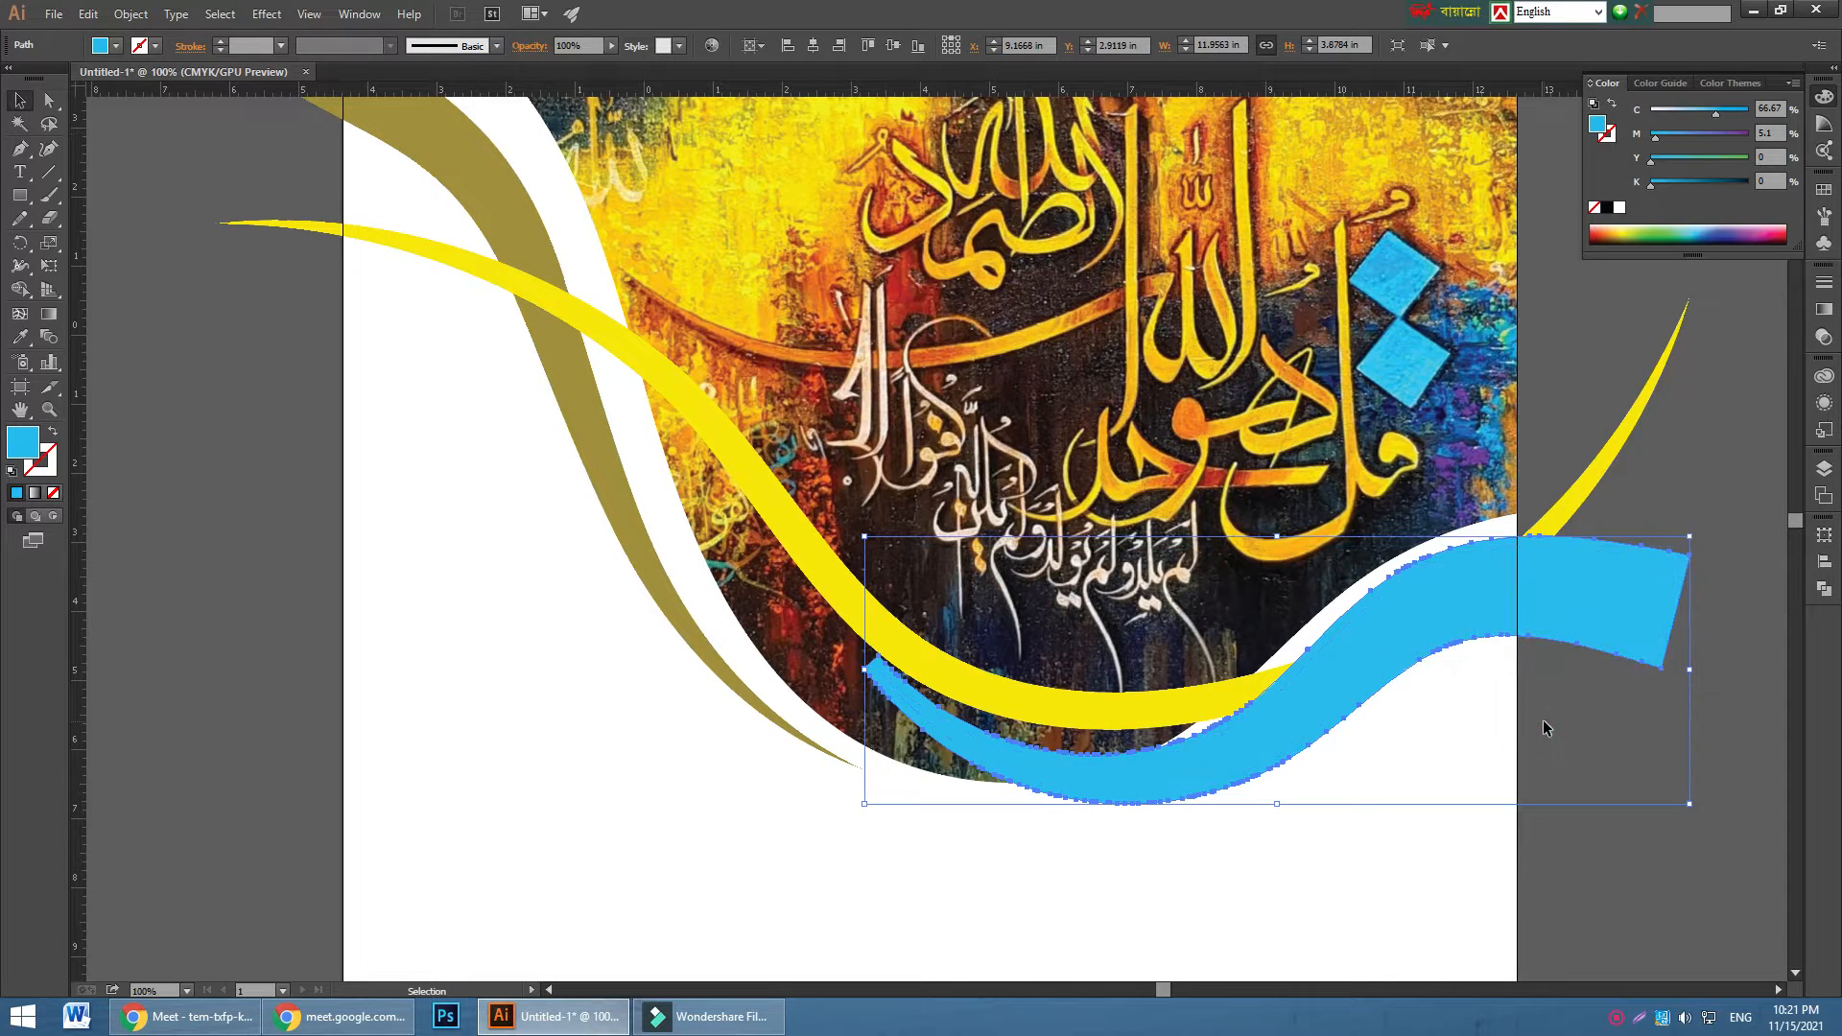
- Fill the offset shape around the light blue ribbon with white and deselect it
key("i")
left_click_drag(1732, 114, 1597, 153)
left_click(26, 99)
left_click(48, 99)
left_click(181, 216)
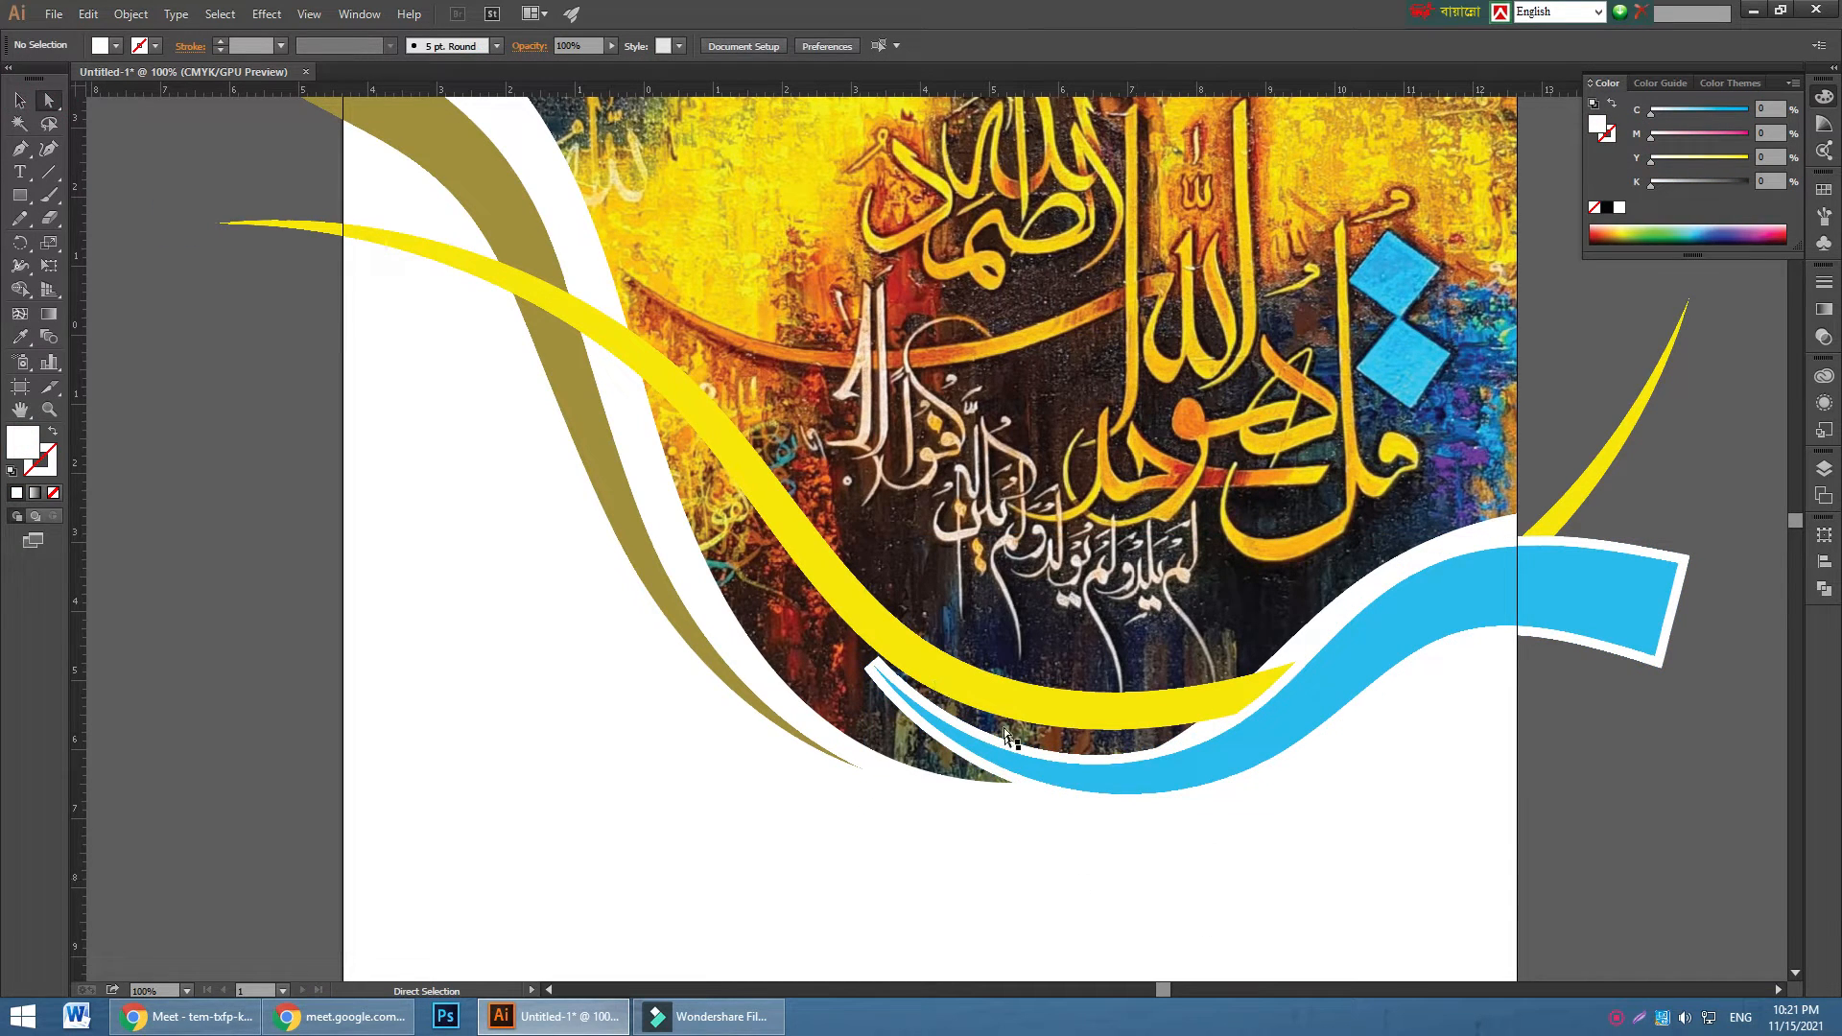
- Select the whole light blue ribbon and hide it, leaving the white offset shape exposed
scroll(1045, 693, "up", 3)
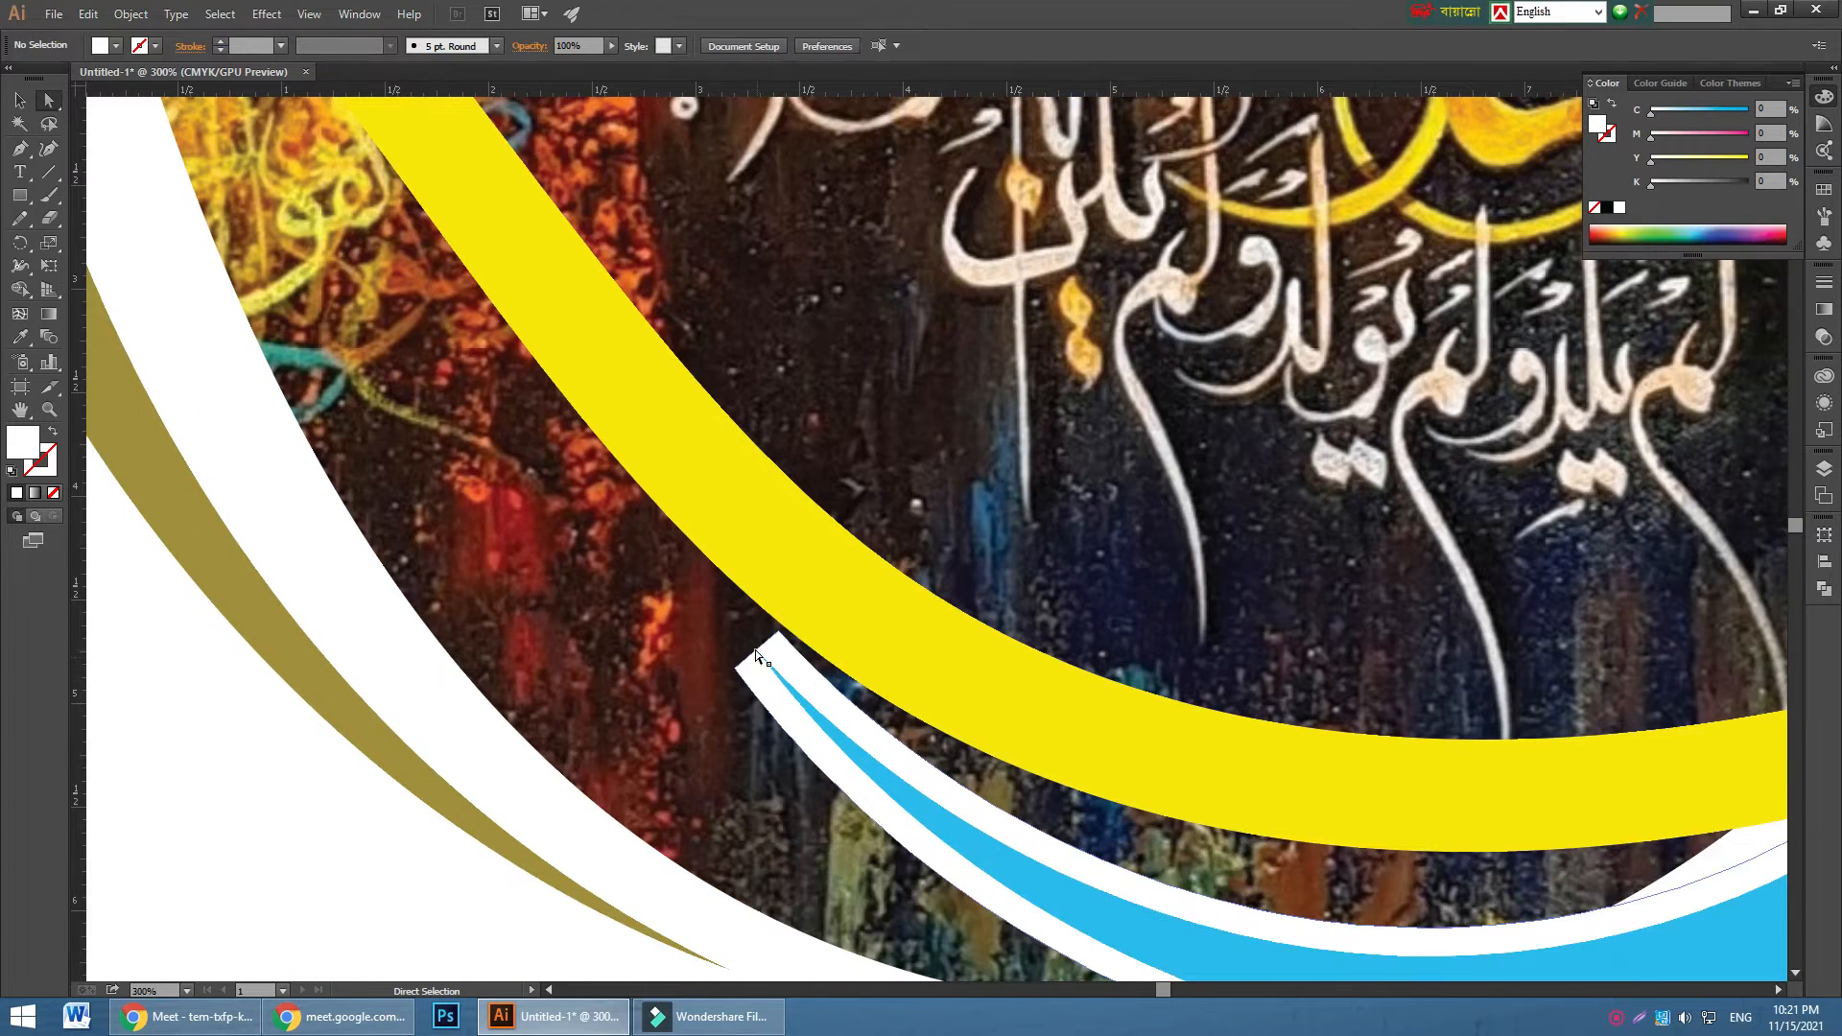
left_click(756, 651)
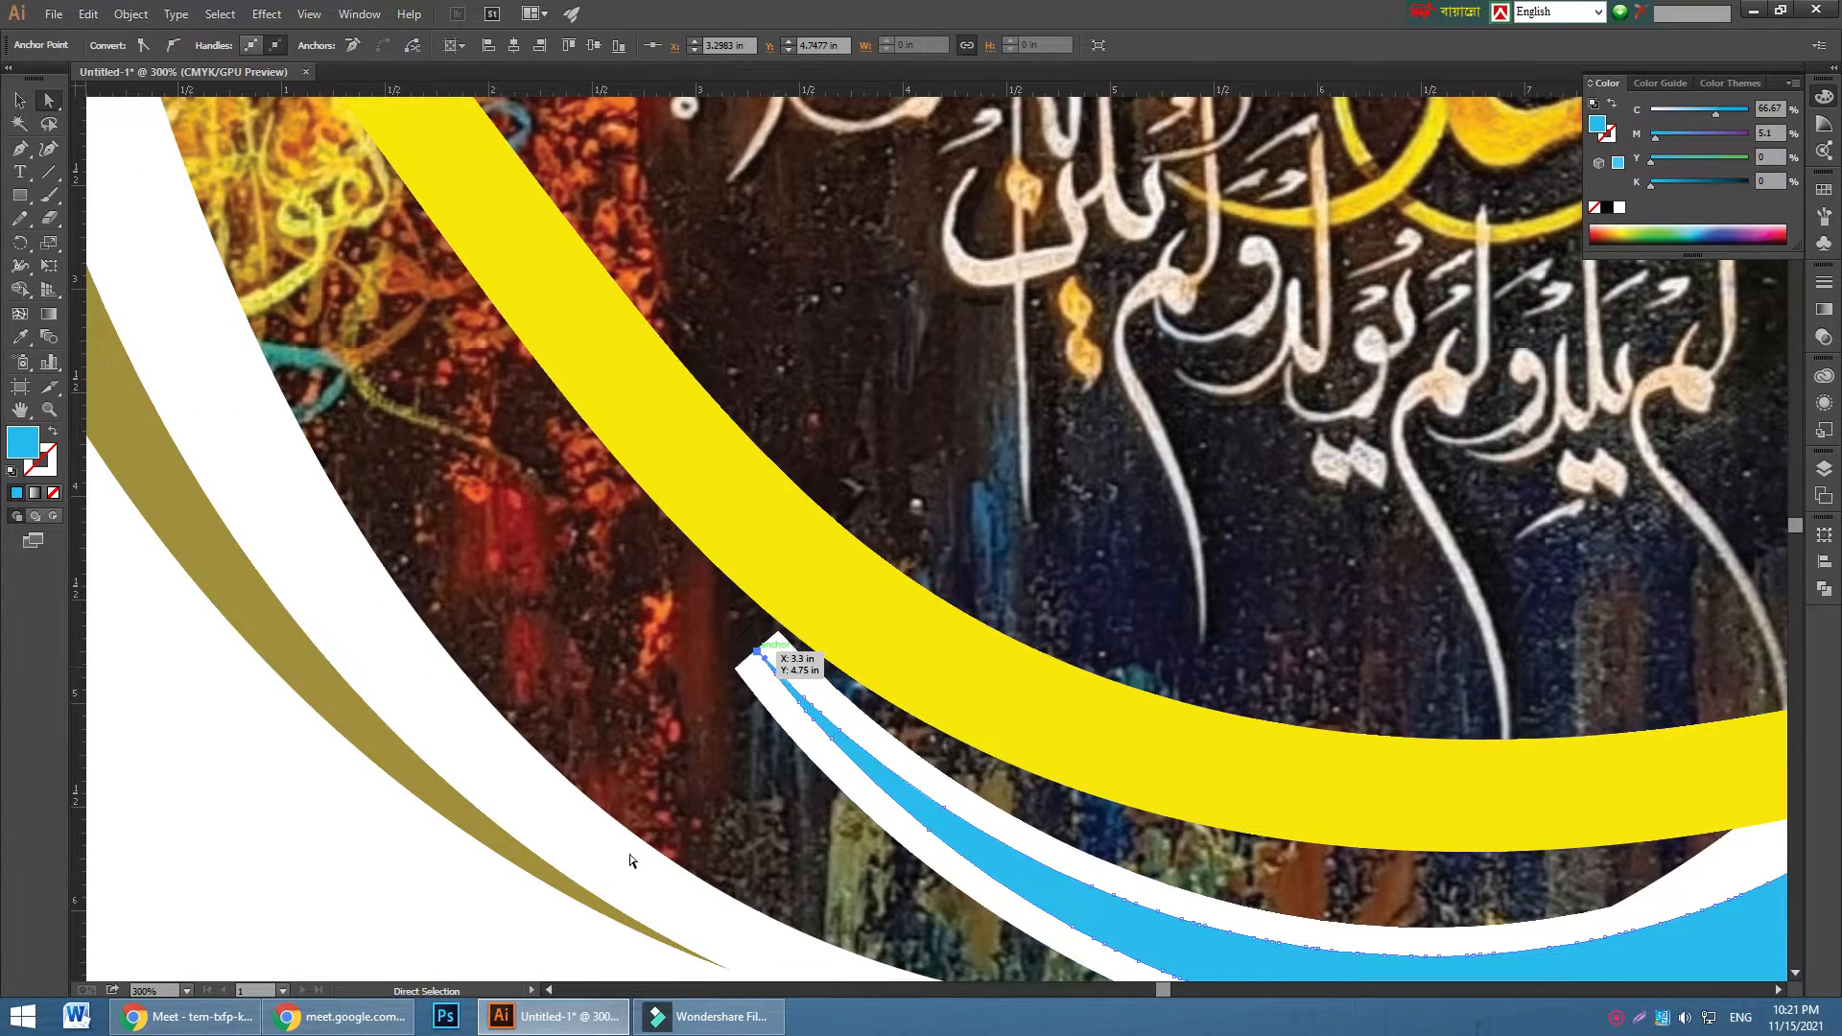
left_click(456, 896)
left_click(978, 854)
key("v")
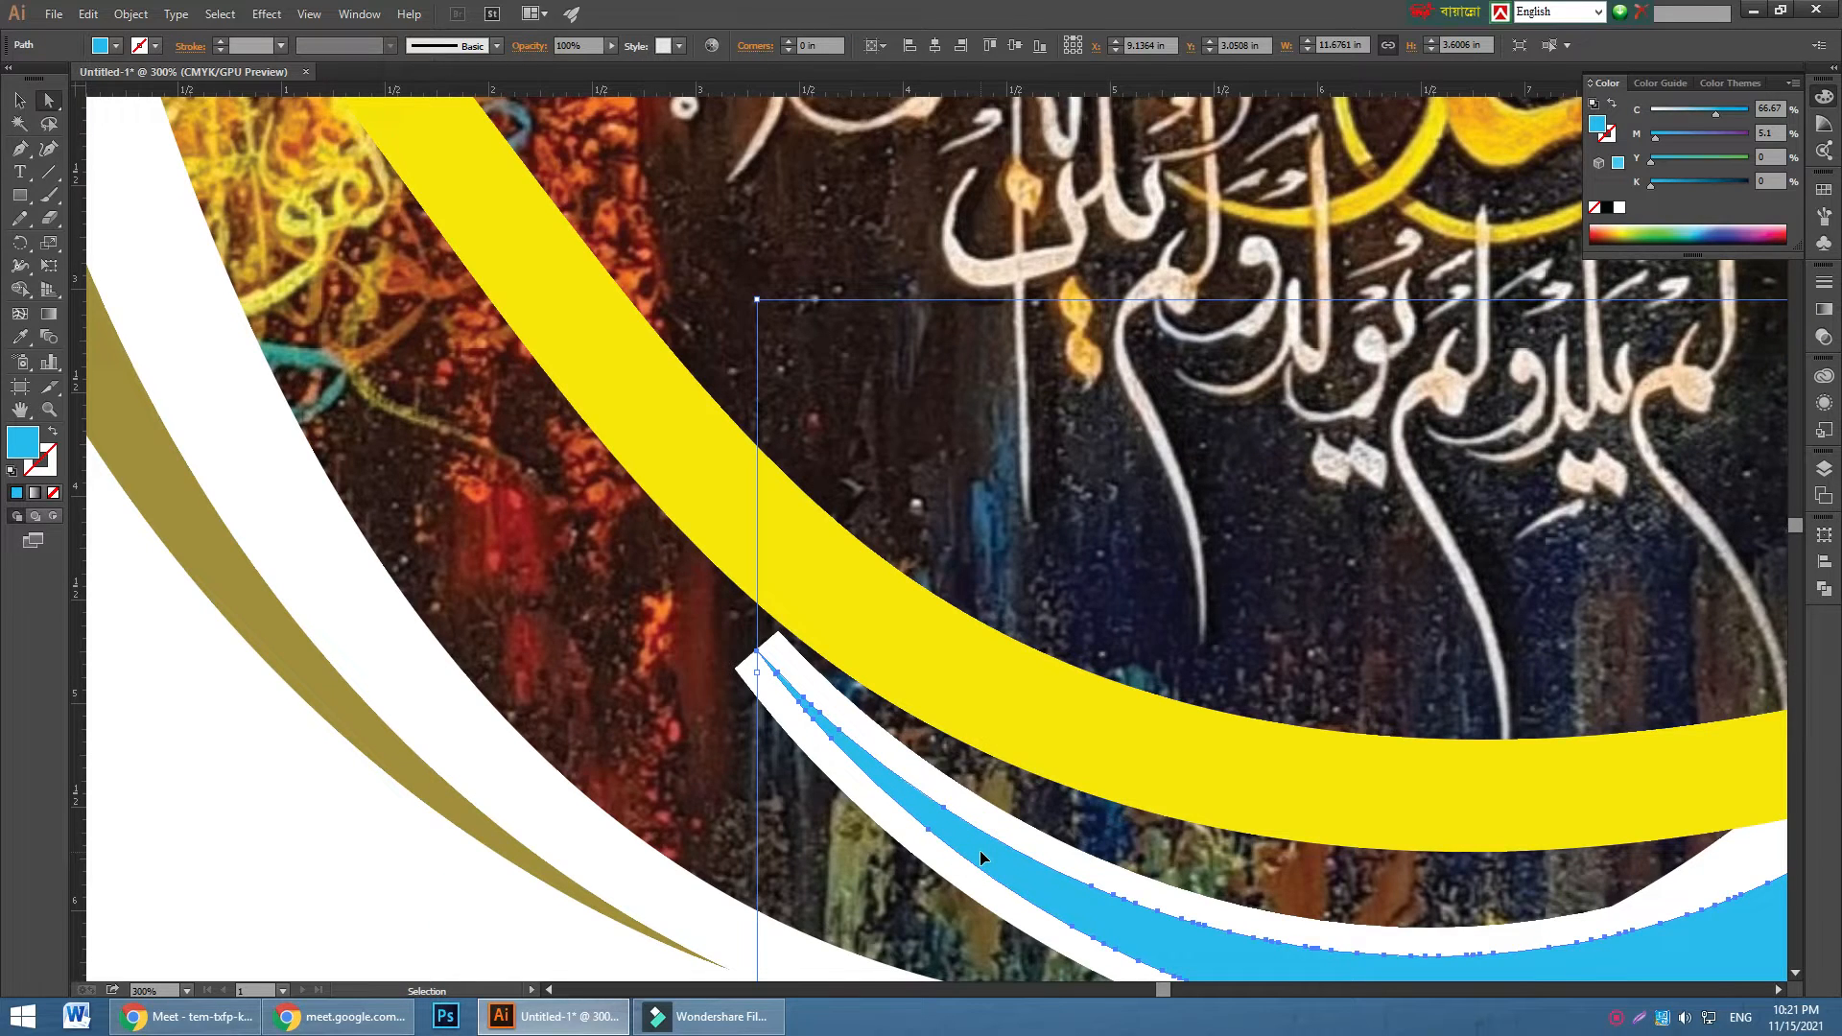
key("Delete")
key("a")
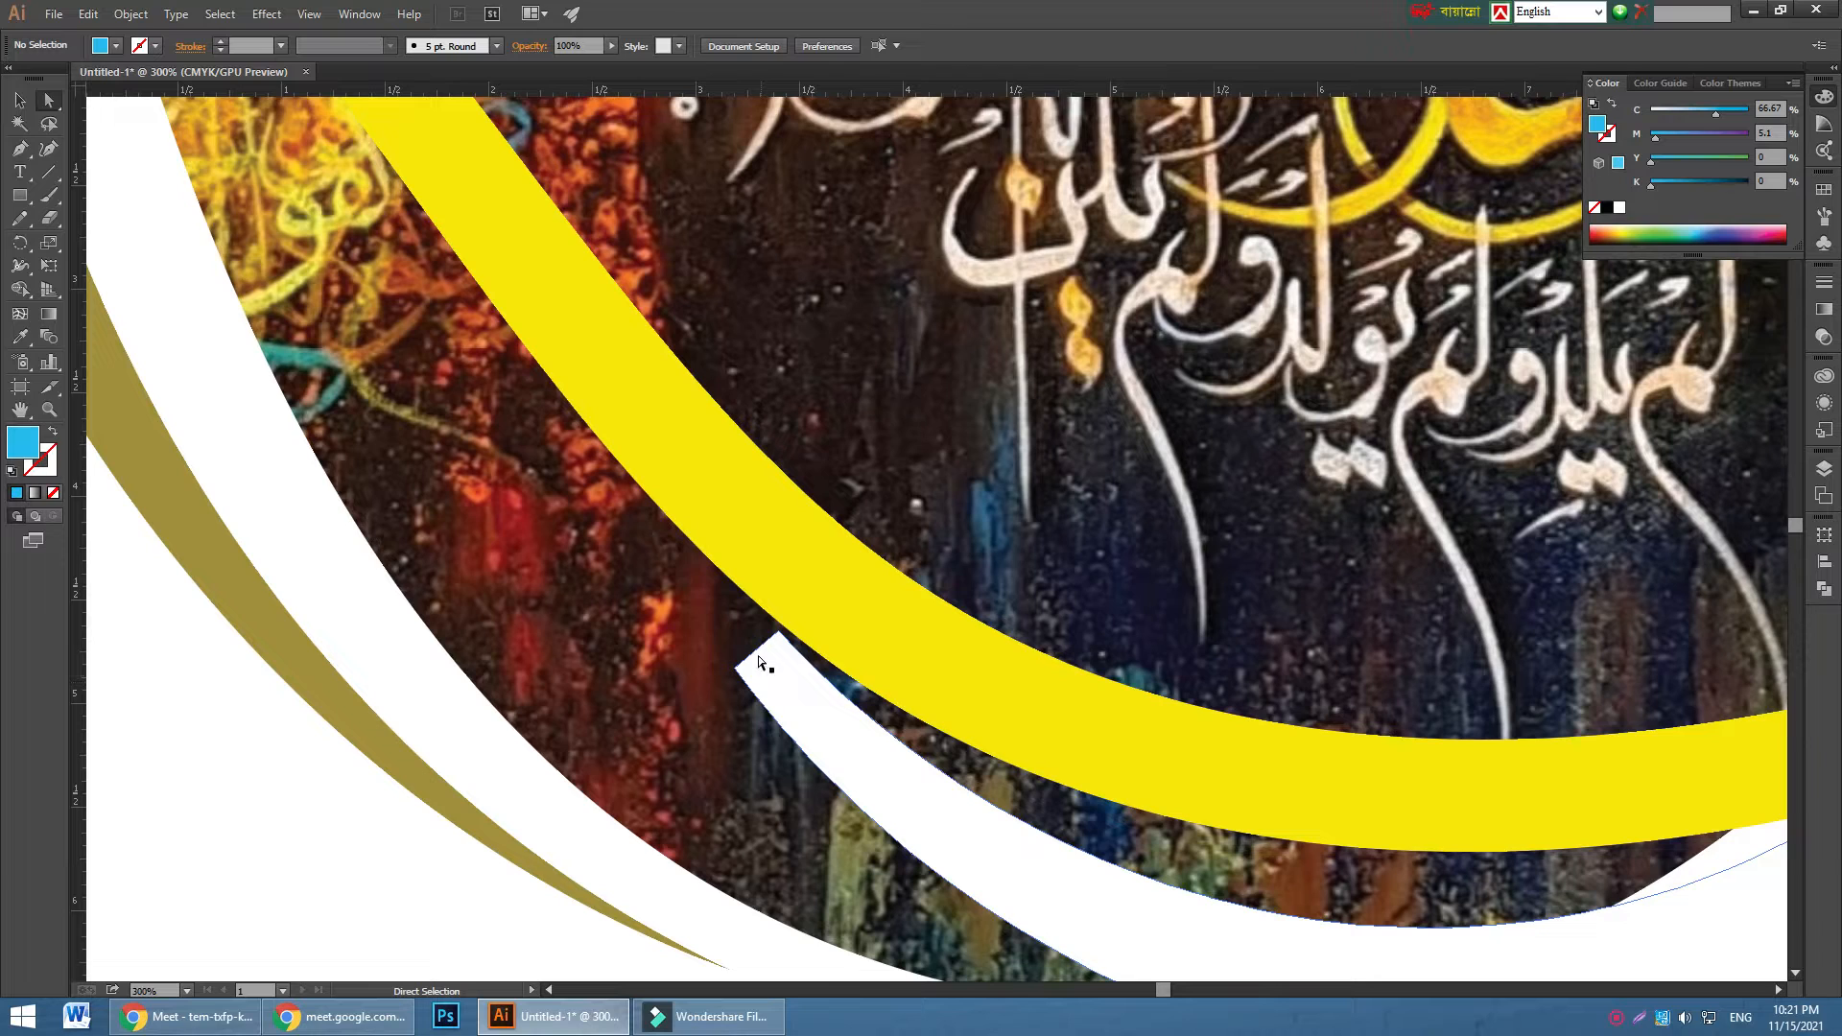
- Add an anchor point to the white shape's blunt end, pull it outward into a sharp tip, and show the hidden blue ribbon
left_click(774, 690)
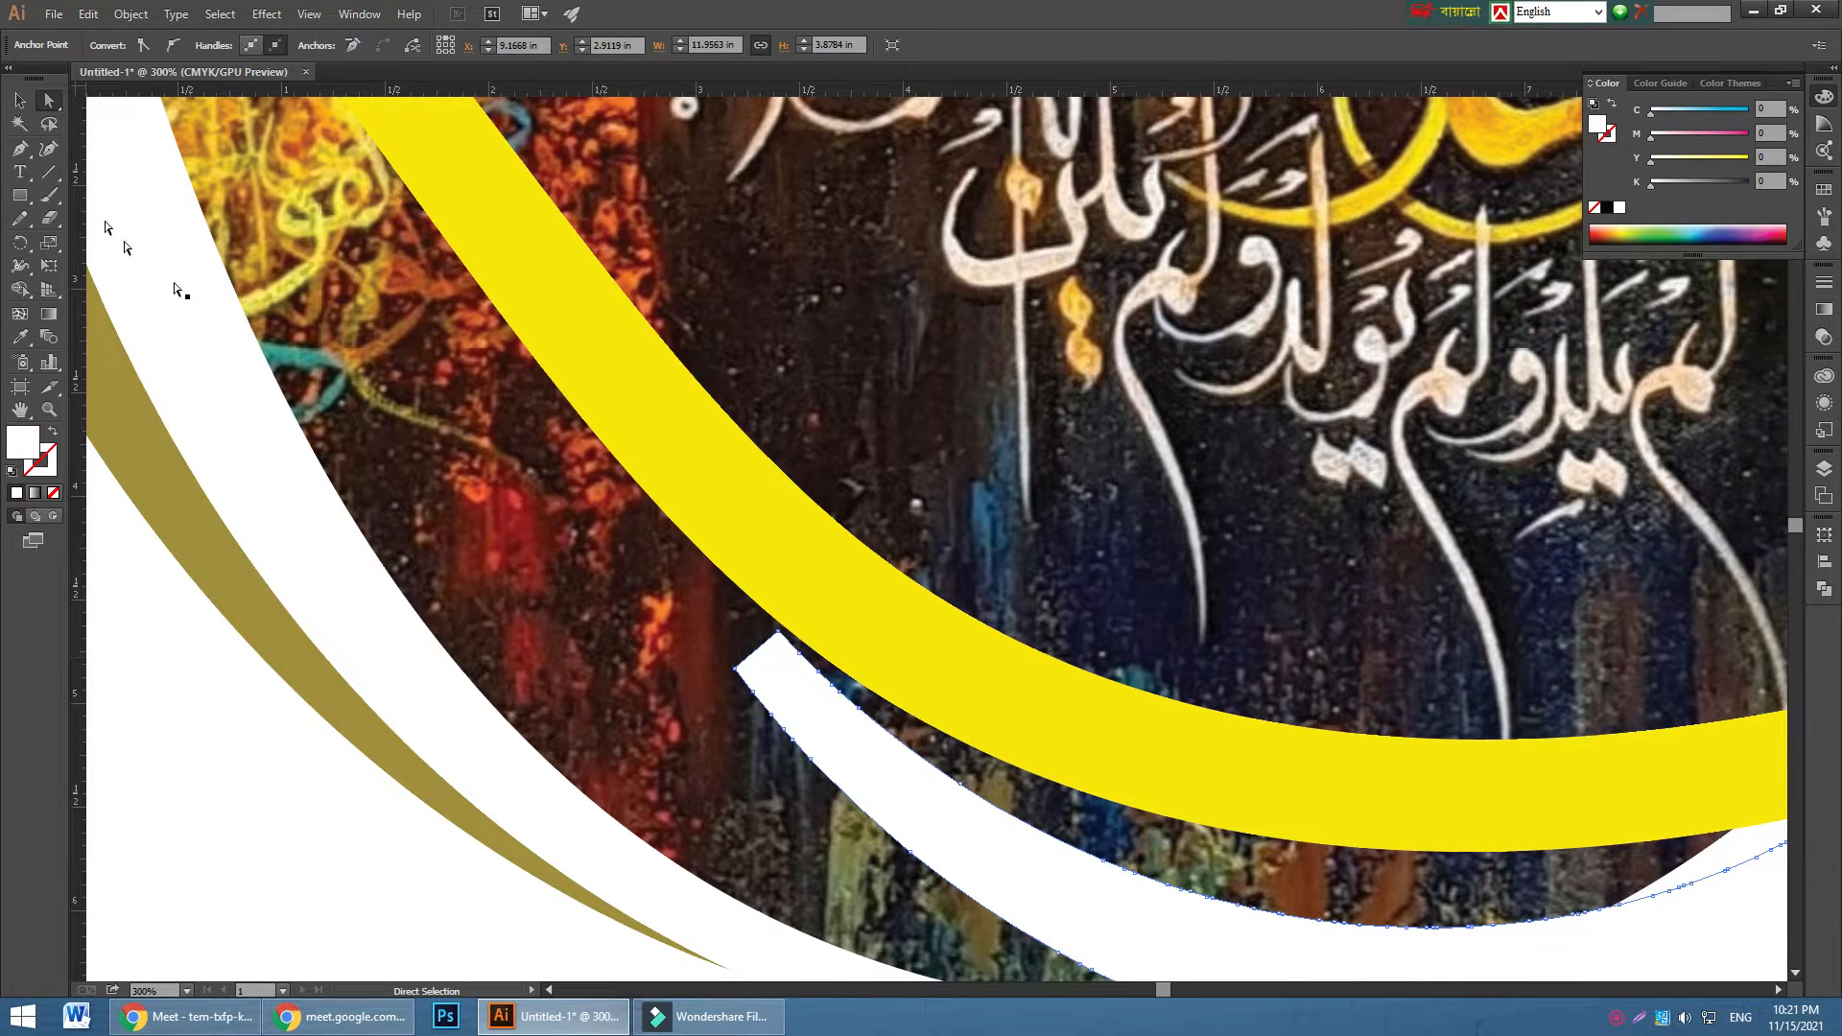
left_click_drag(19, 149, 72, 169)
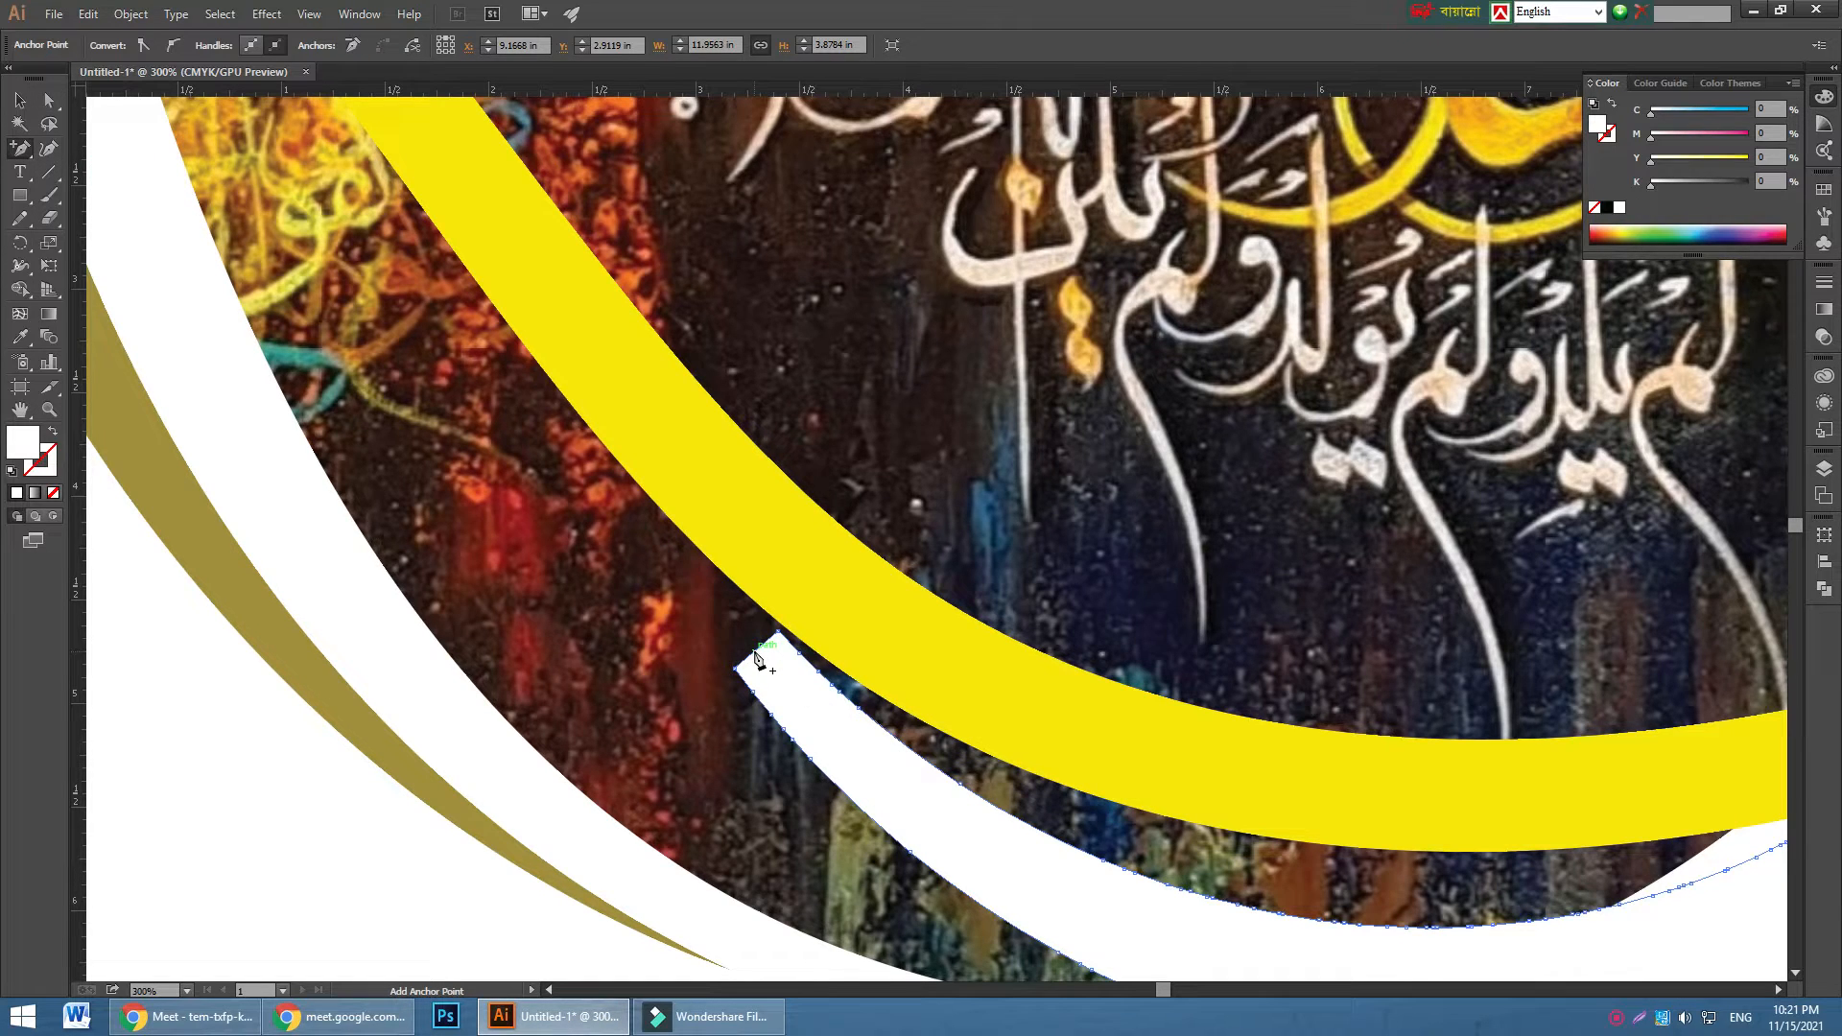
left_click(754, 652)
left_click(49, 100)
left_click_drag(755, 657, 650, 517)
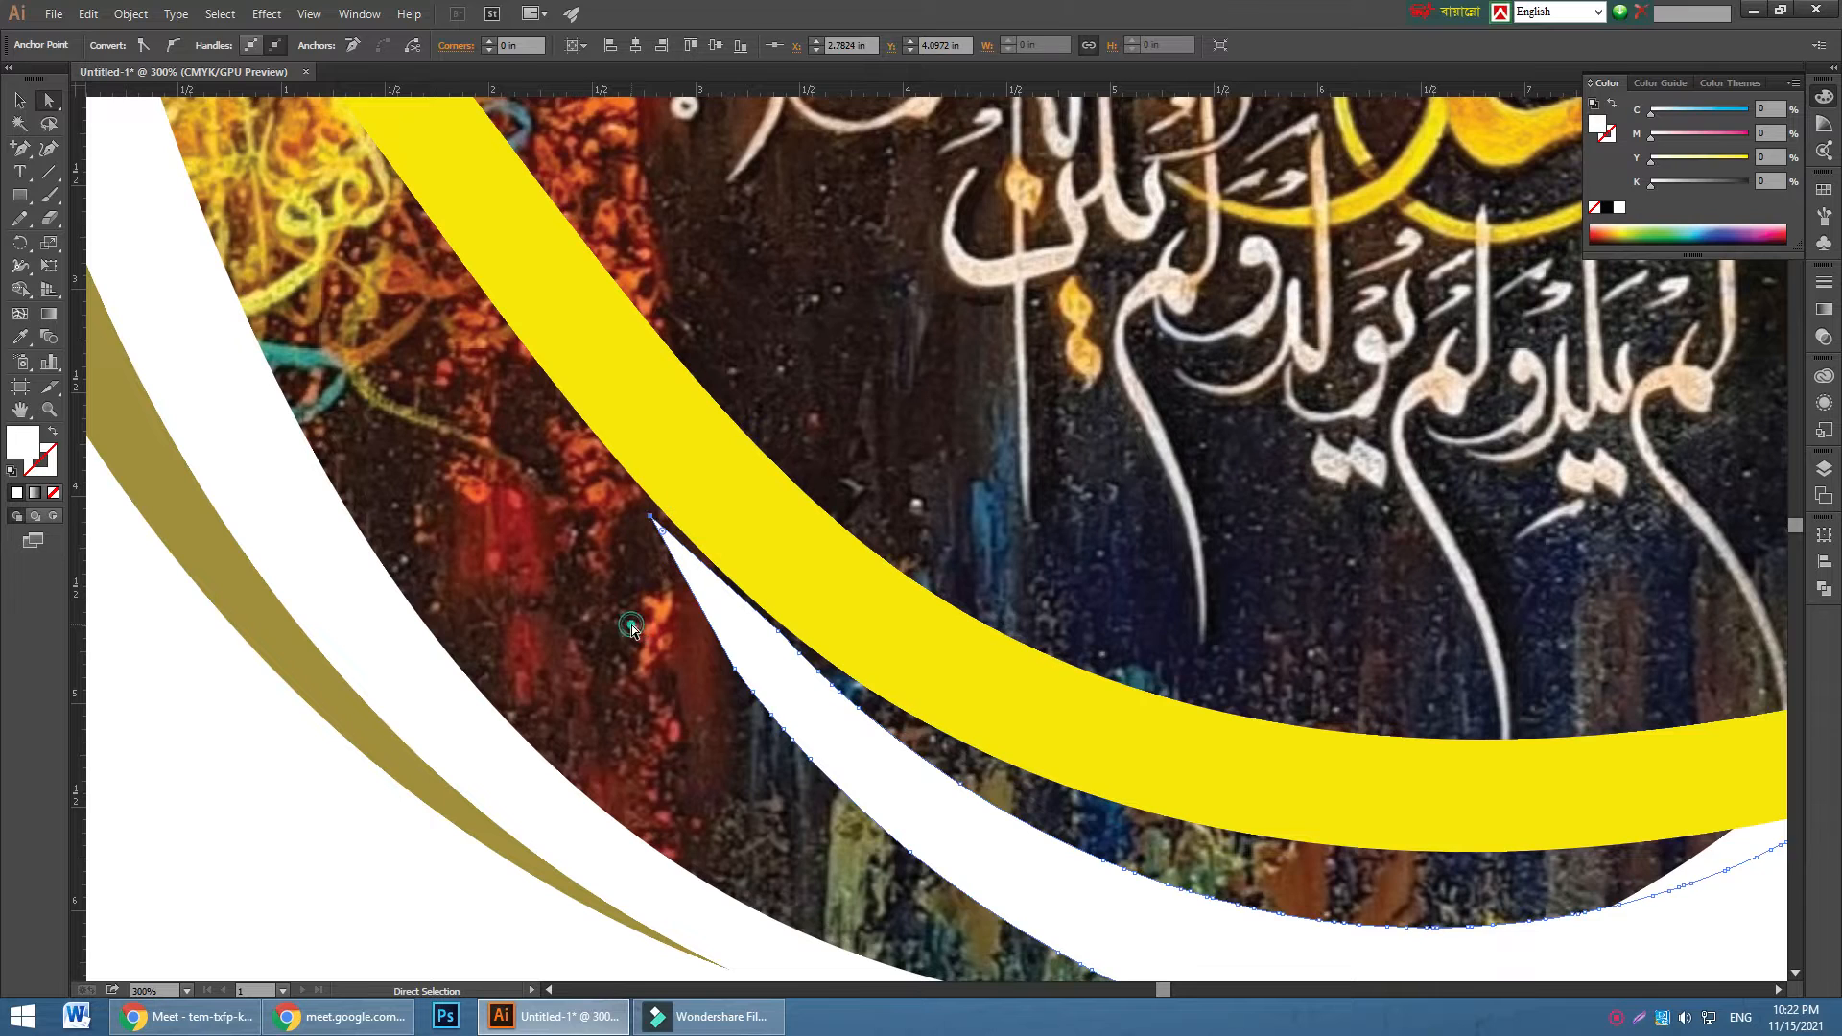
left_click(631, 625)
key("ctrl+alt+3")
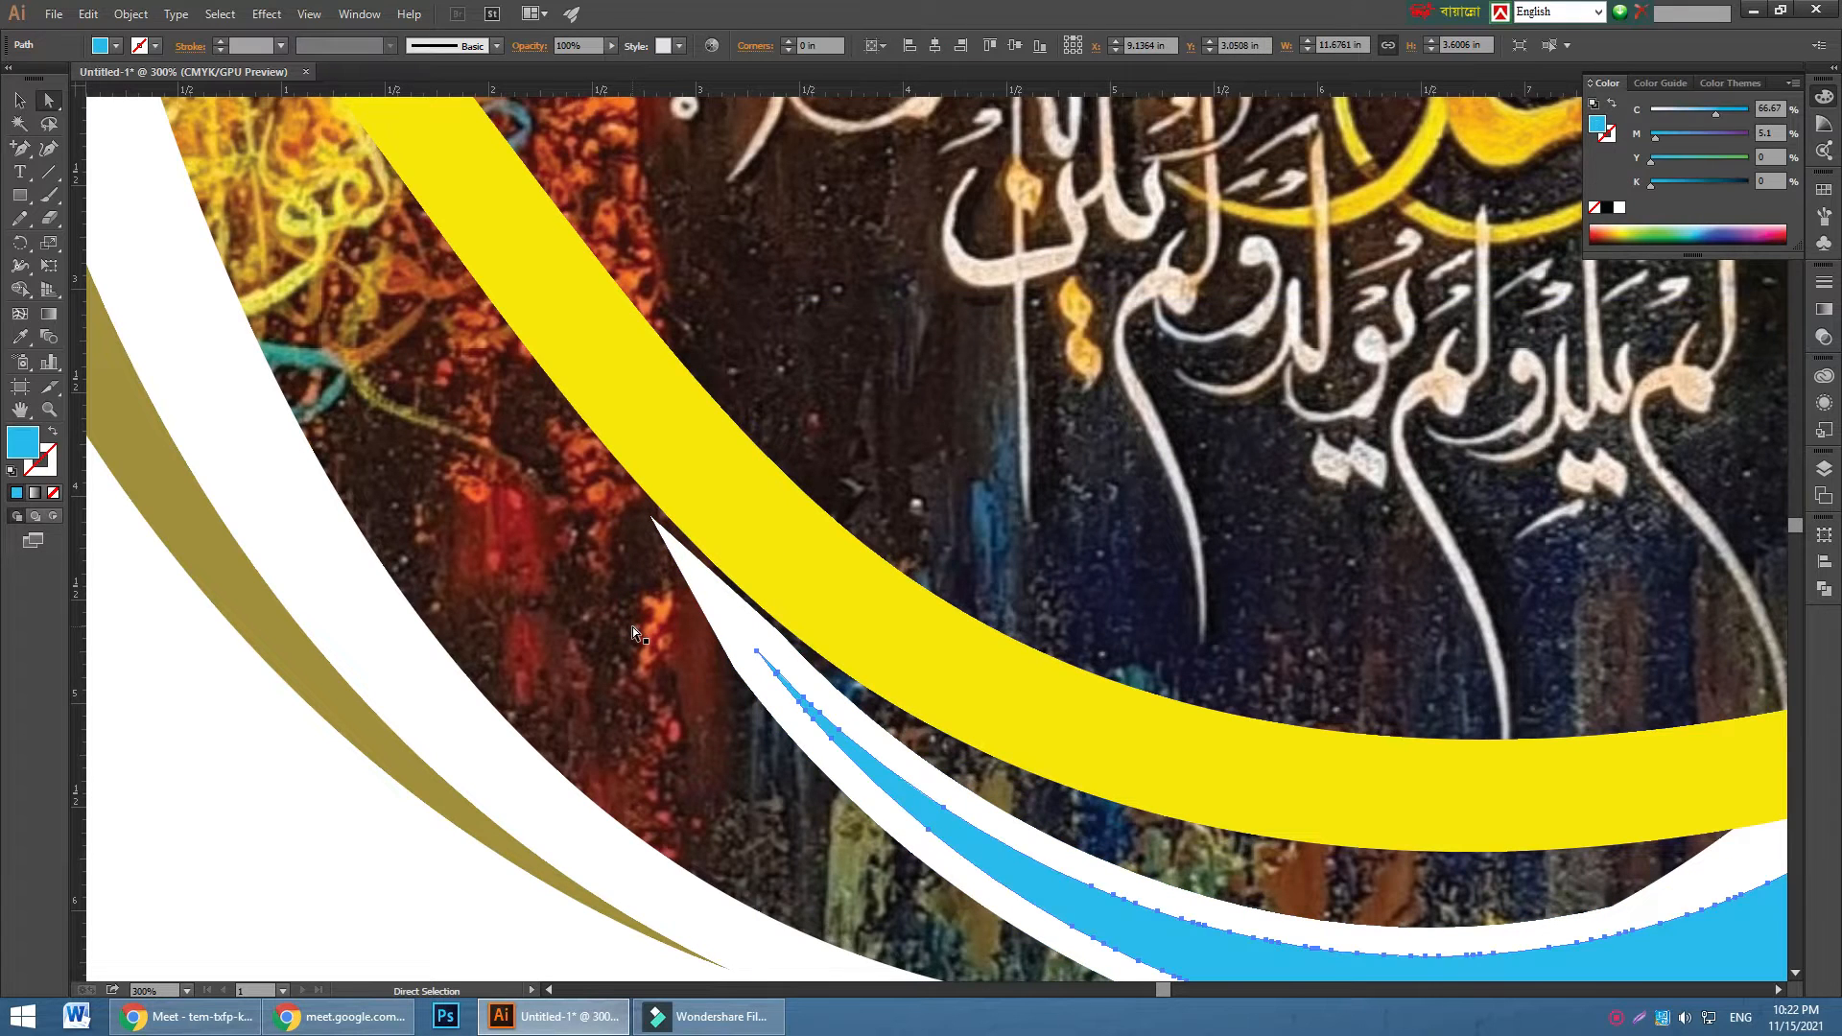
- Even out both edges of the white shape near its pointed tip with the Smooth tool, and deselect it
scroll(968, 775, "down", 2)
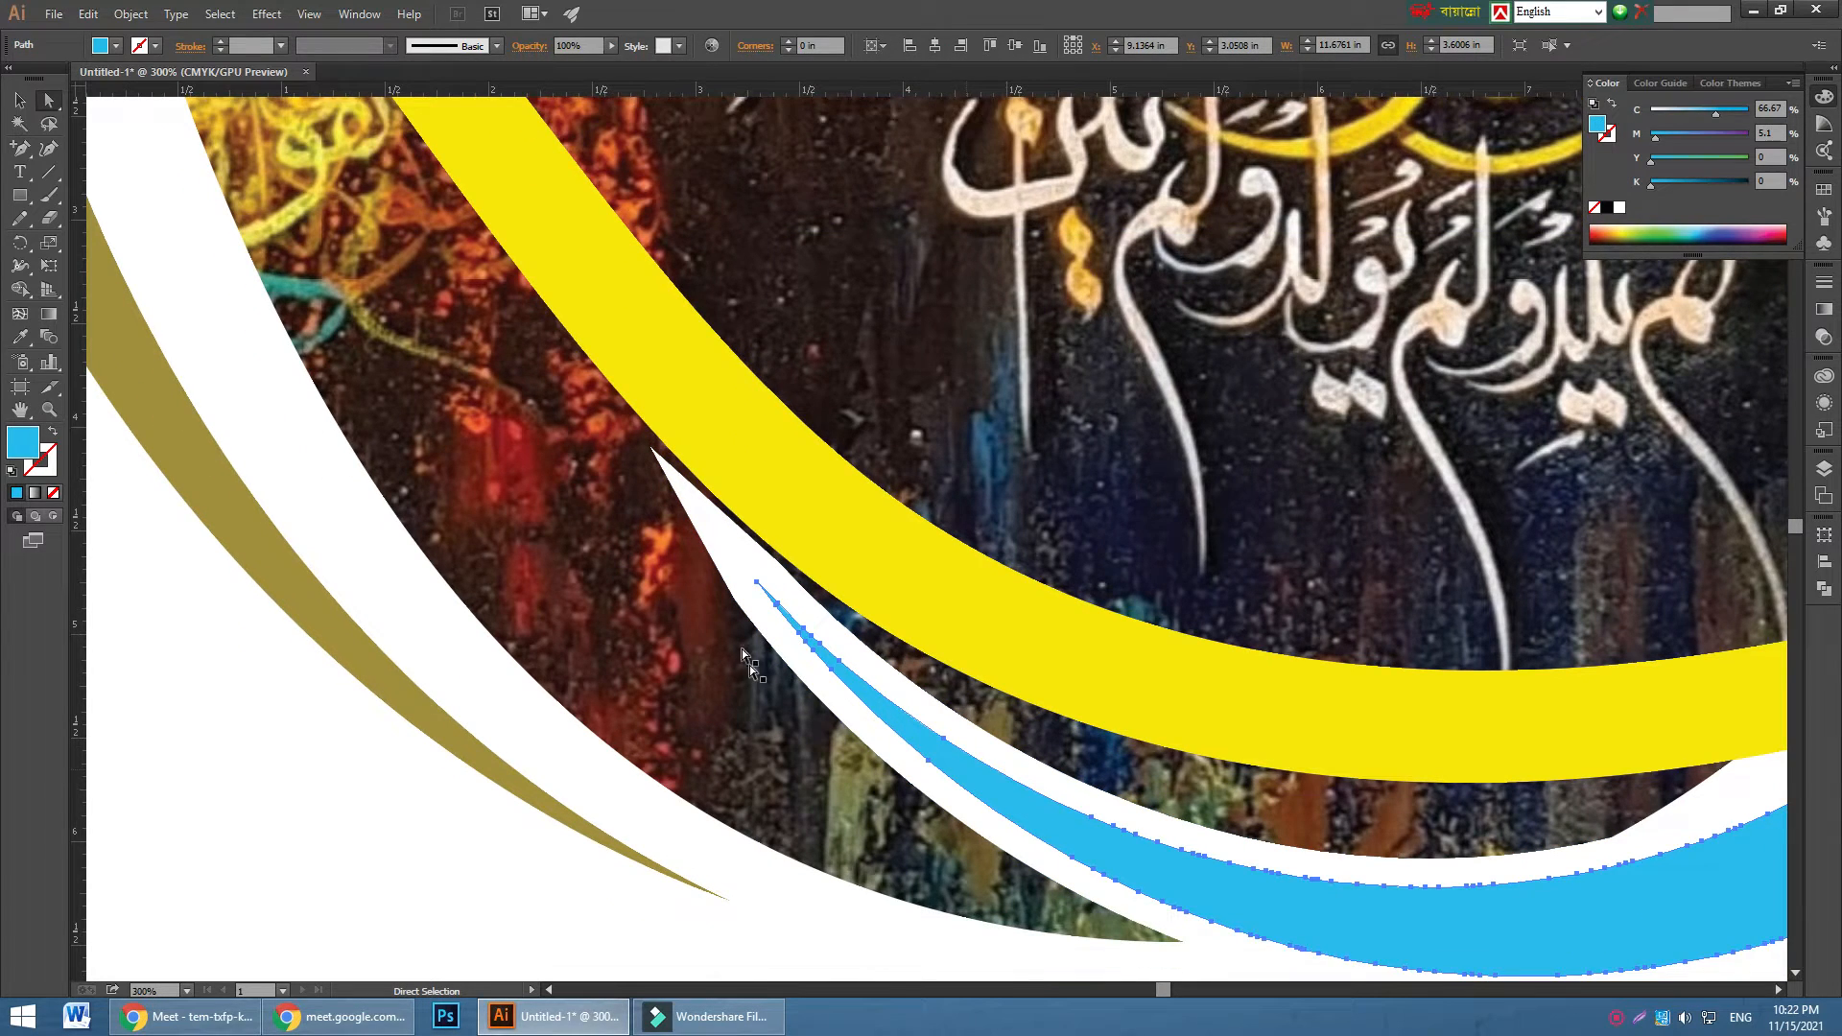
left_click(734, 602)
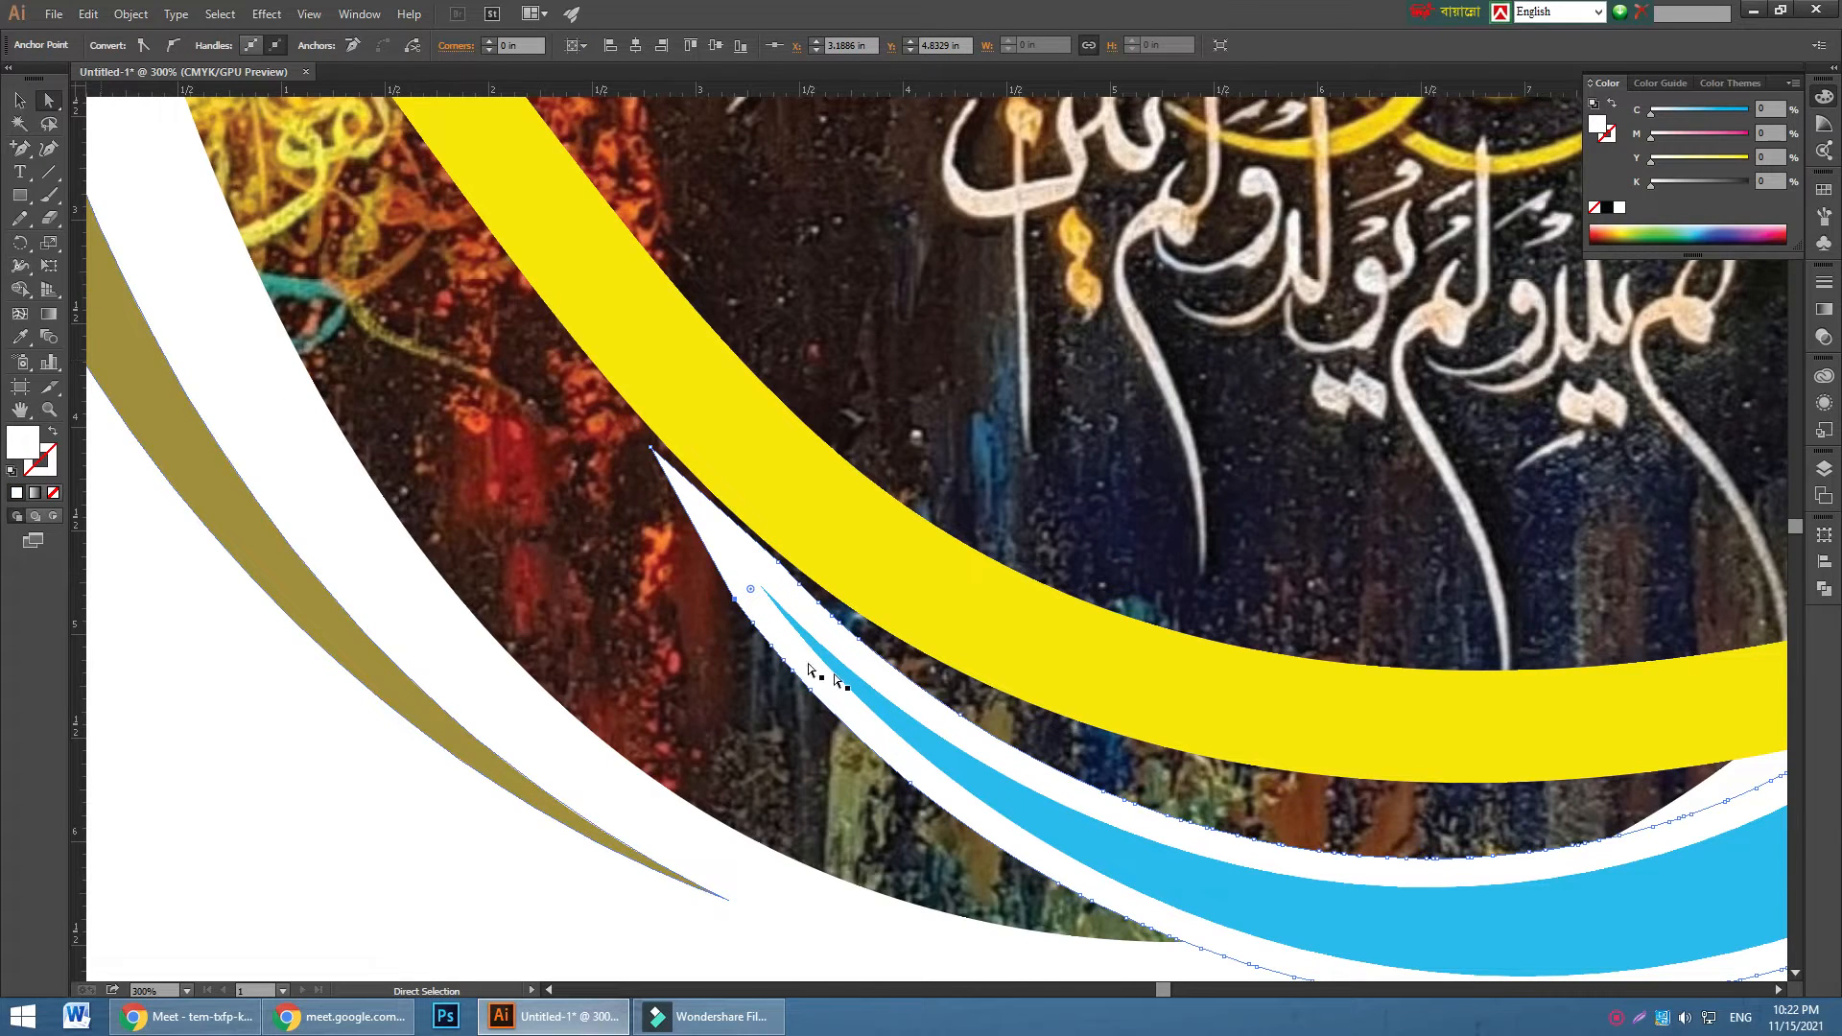
left_click_drag(19, 219, 73, 245)
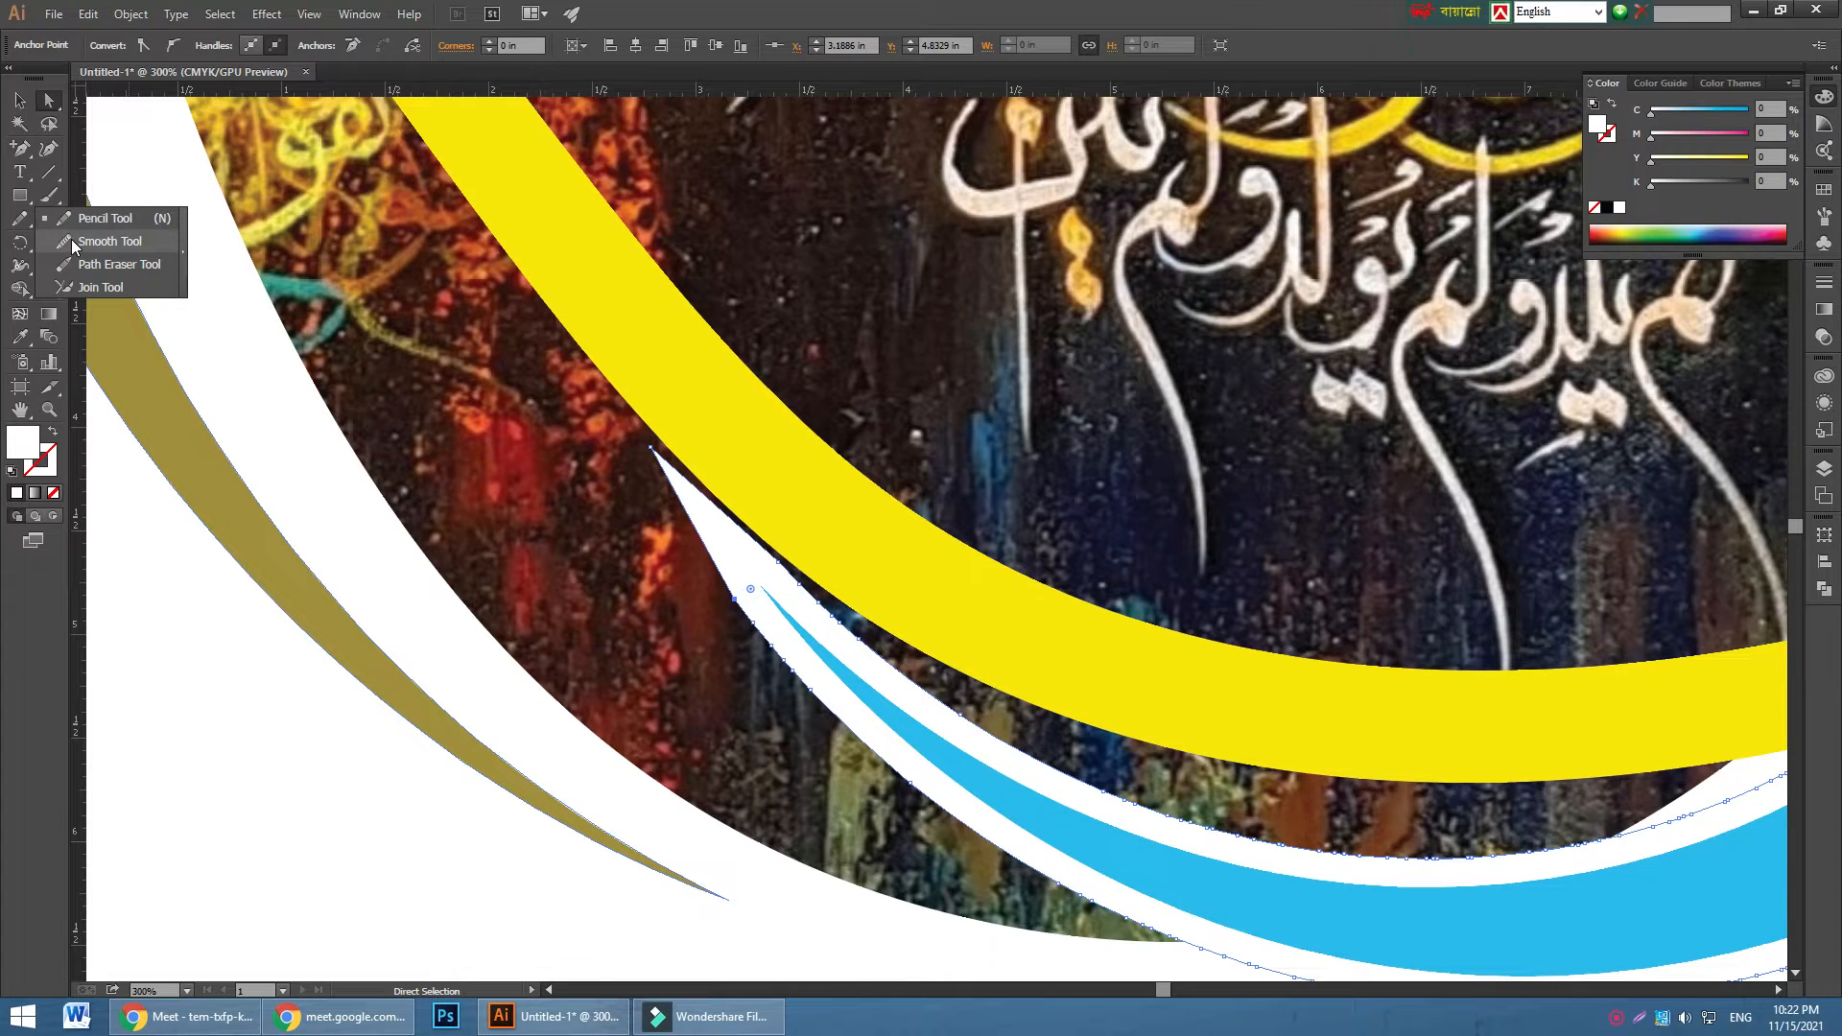
left_click(73, 241)
left_click_drag(726, 575, 807, 690)
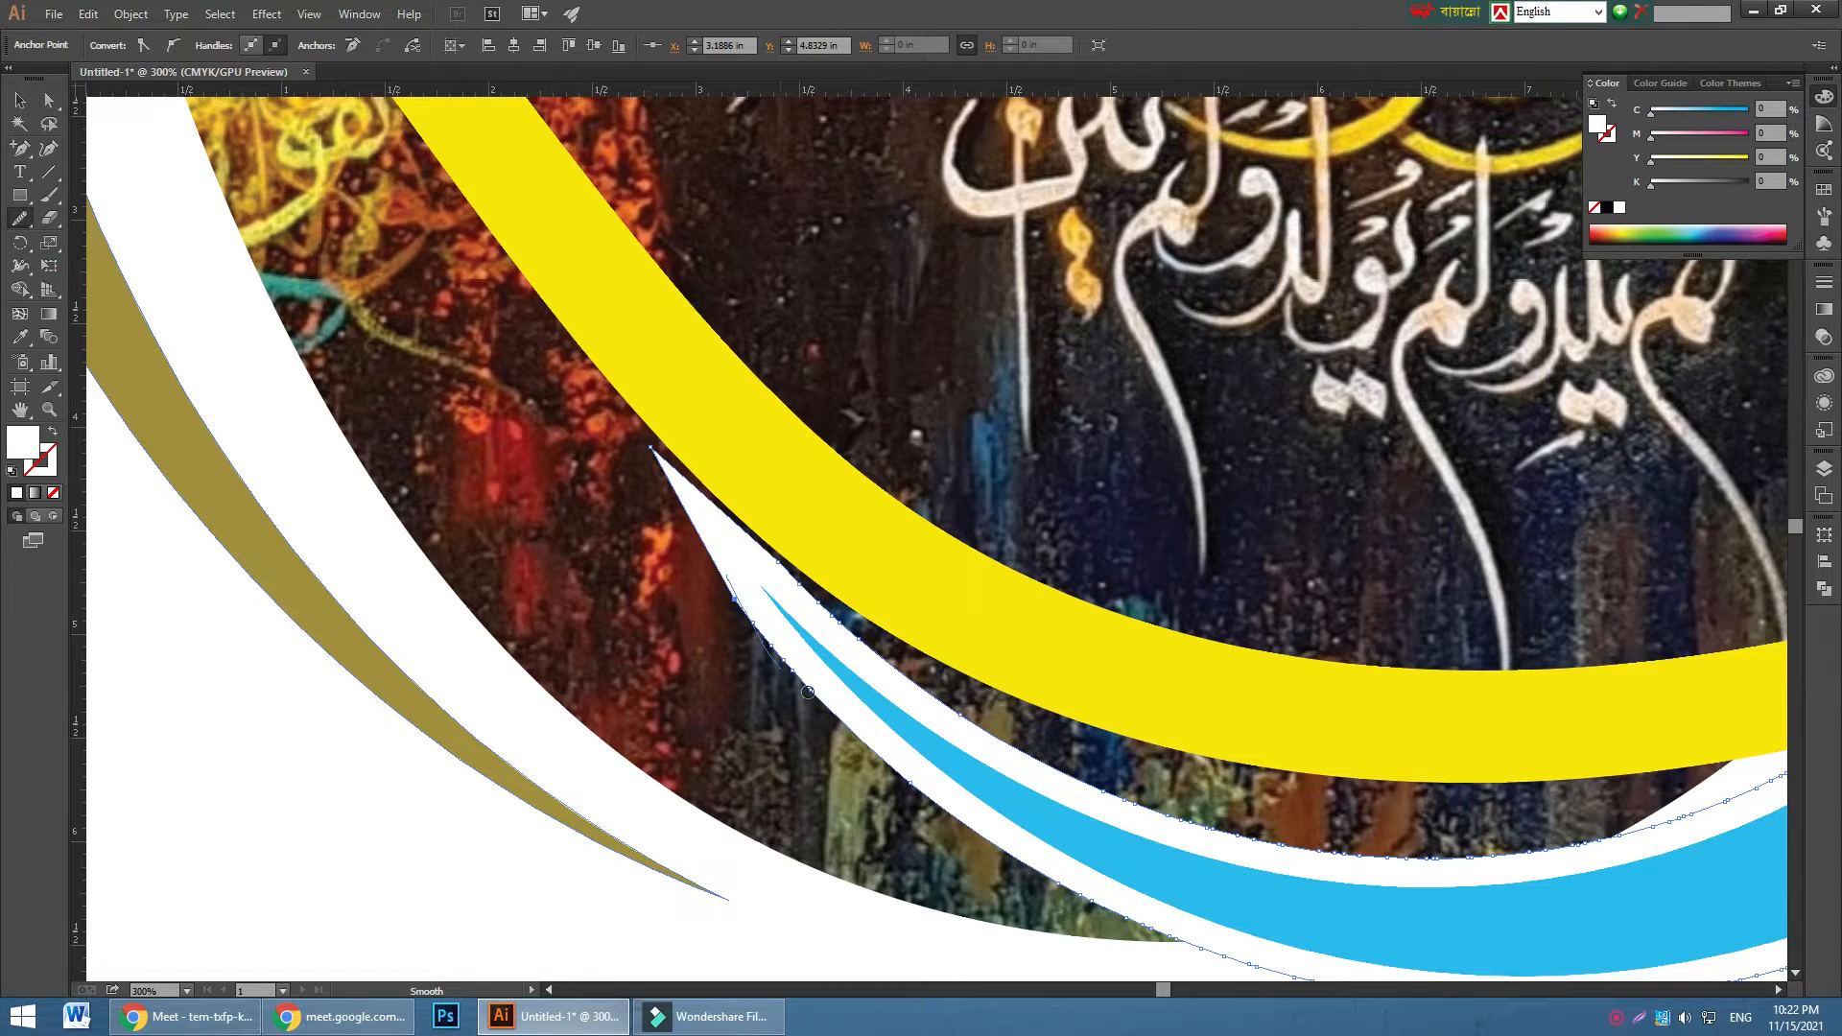
mouse_move(776, 558)
left_mouse_down()
mouse_move(906, 679)
mouse_move(1059, 767)
mouse_move(1214, 799)
left_mouse_up()
left_click_drag(721, 510, 887, 655)
mouse_move(740, 602)
left_mouse_down()
mouse_move(908, 808)
mouse_move(1079, 916)
mouse_move(1247, 969)
left_mouse_up()
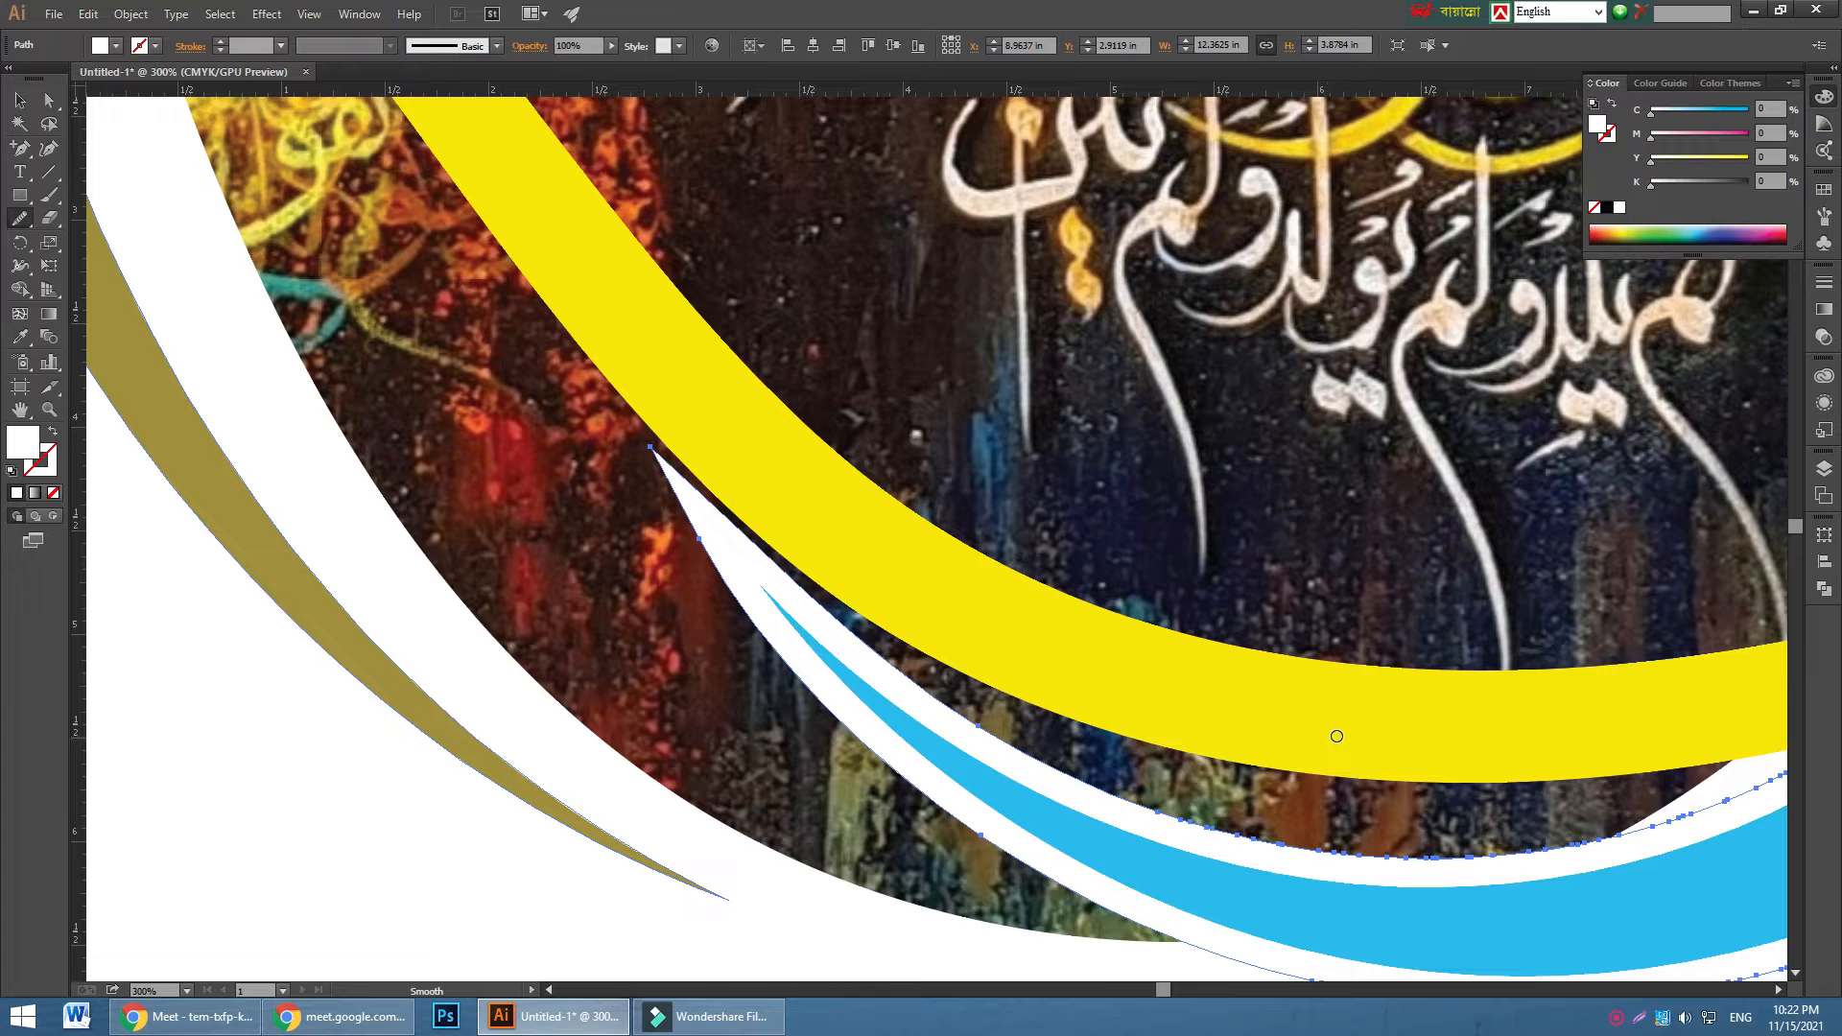
key("ctrl+minus")
key("ctrl+minus")
key("ctrl+minus")
scroll(1323, 722, "up", 3)
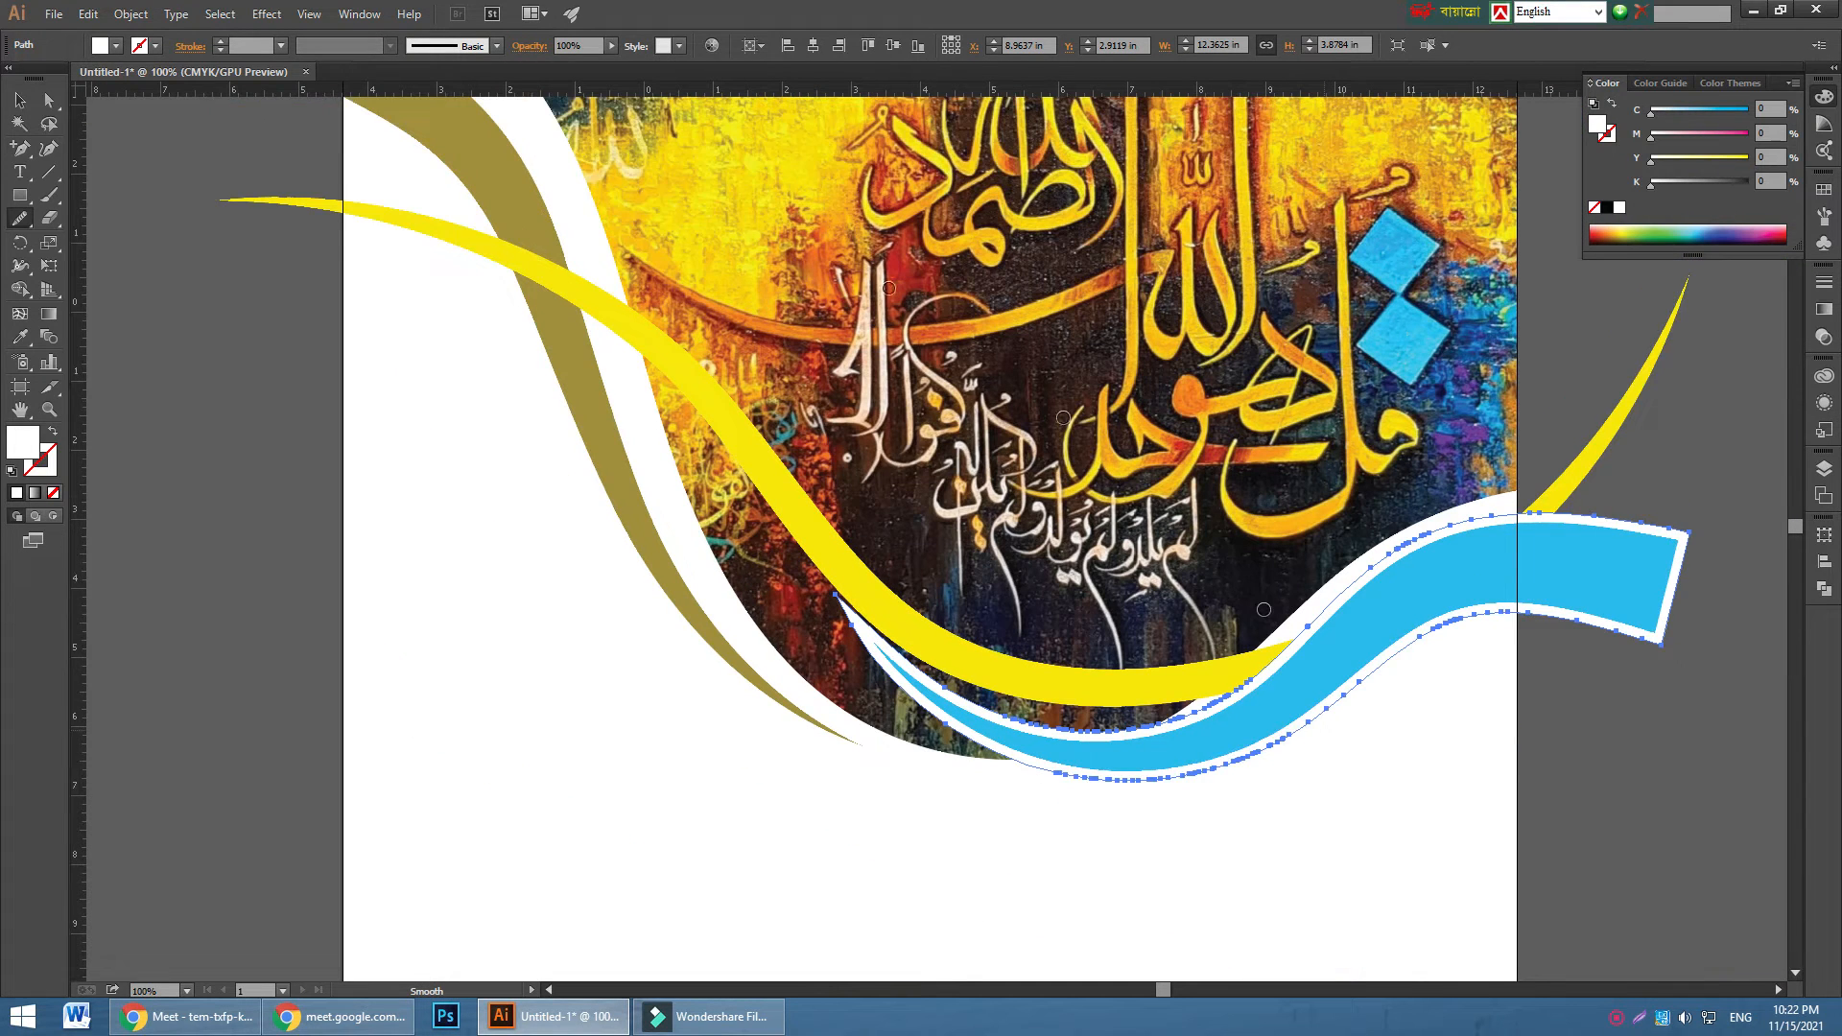
left_click(19, 99)
left_click(234, 403)
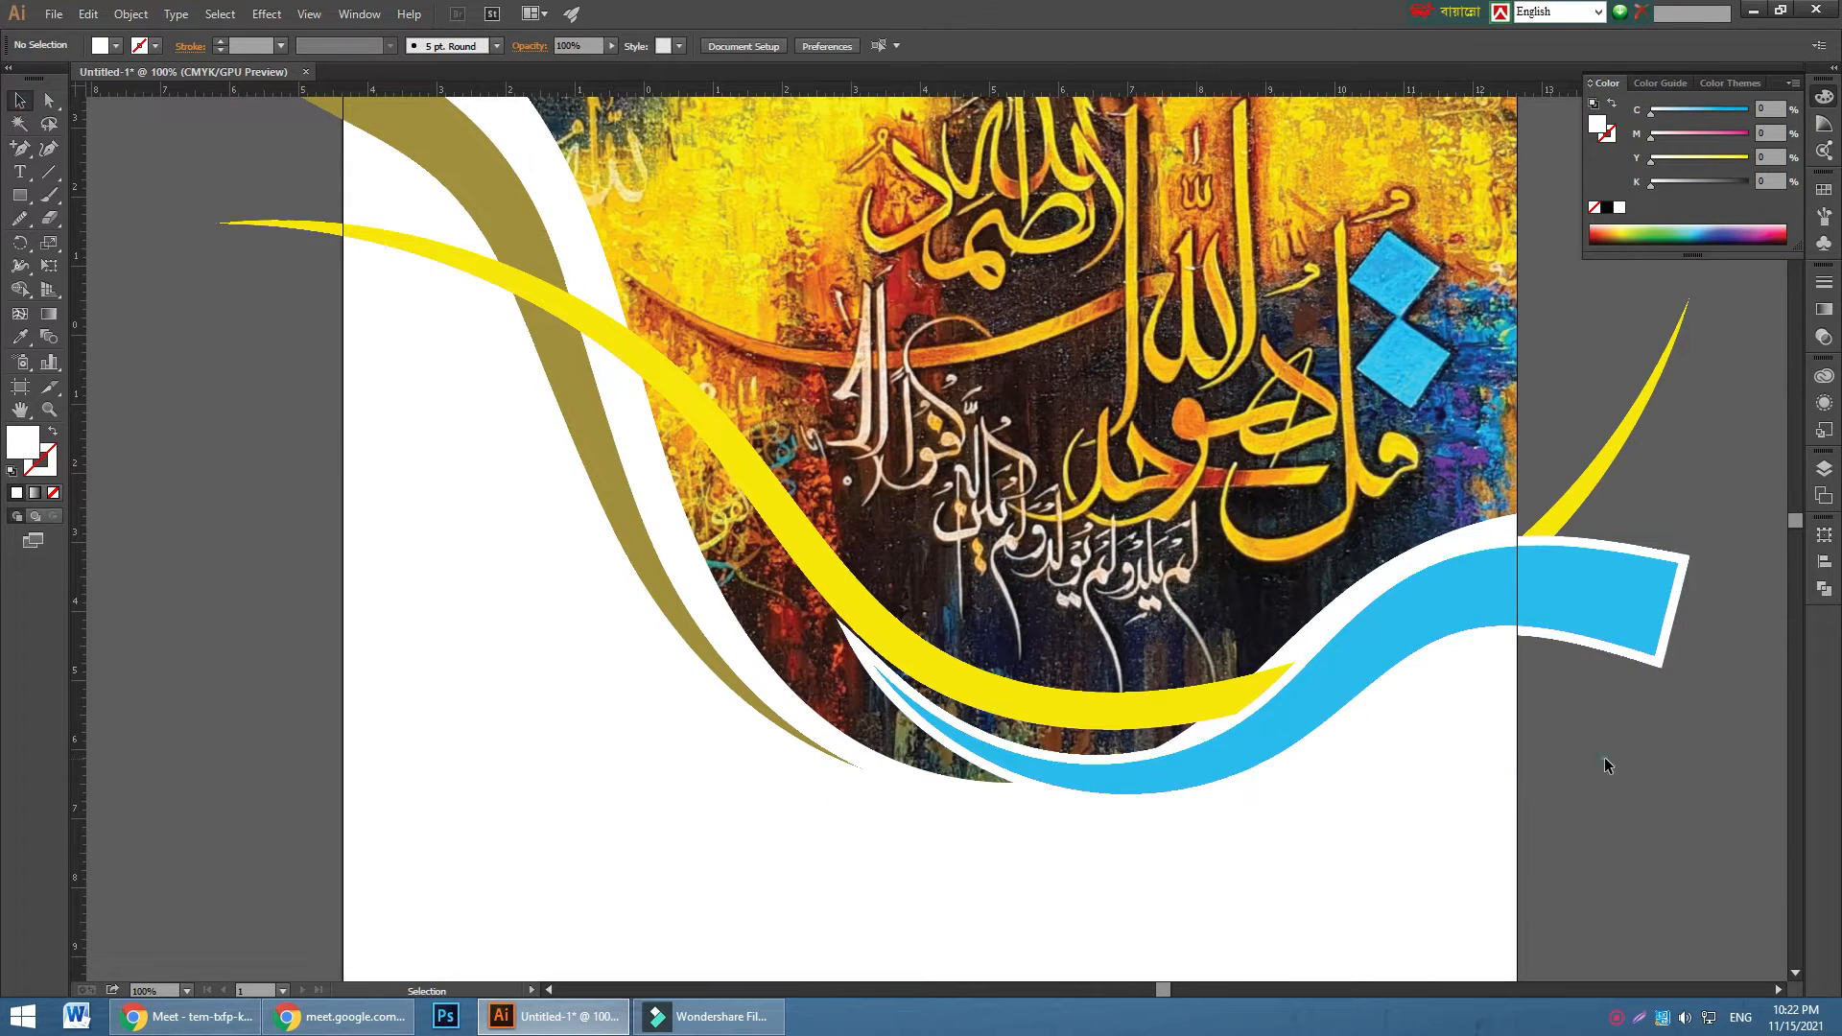
key("ctrl+minus")
left_click(1542, 670)
- Switch to the Google Meet call, admit the waiting participant, and return to the Illustrator document
left_click(184, 1016)
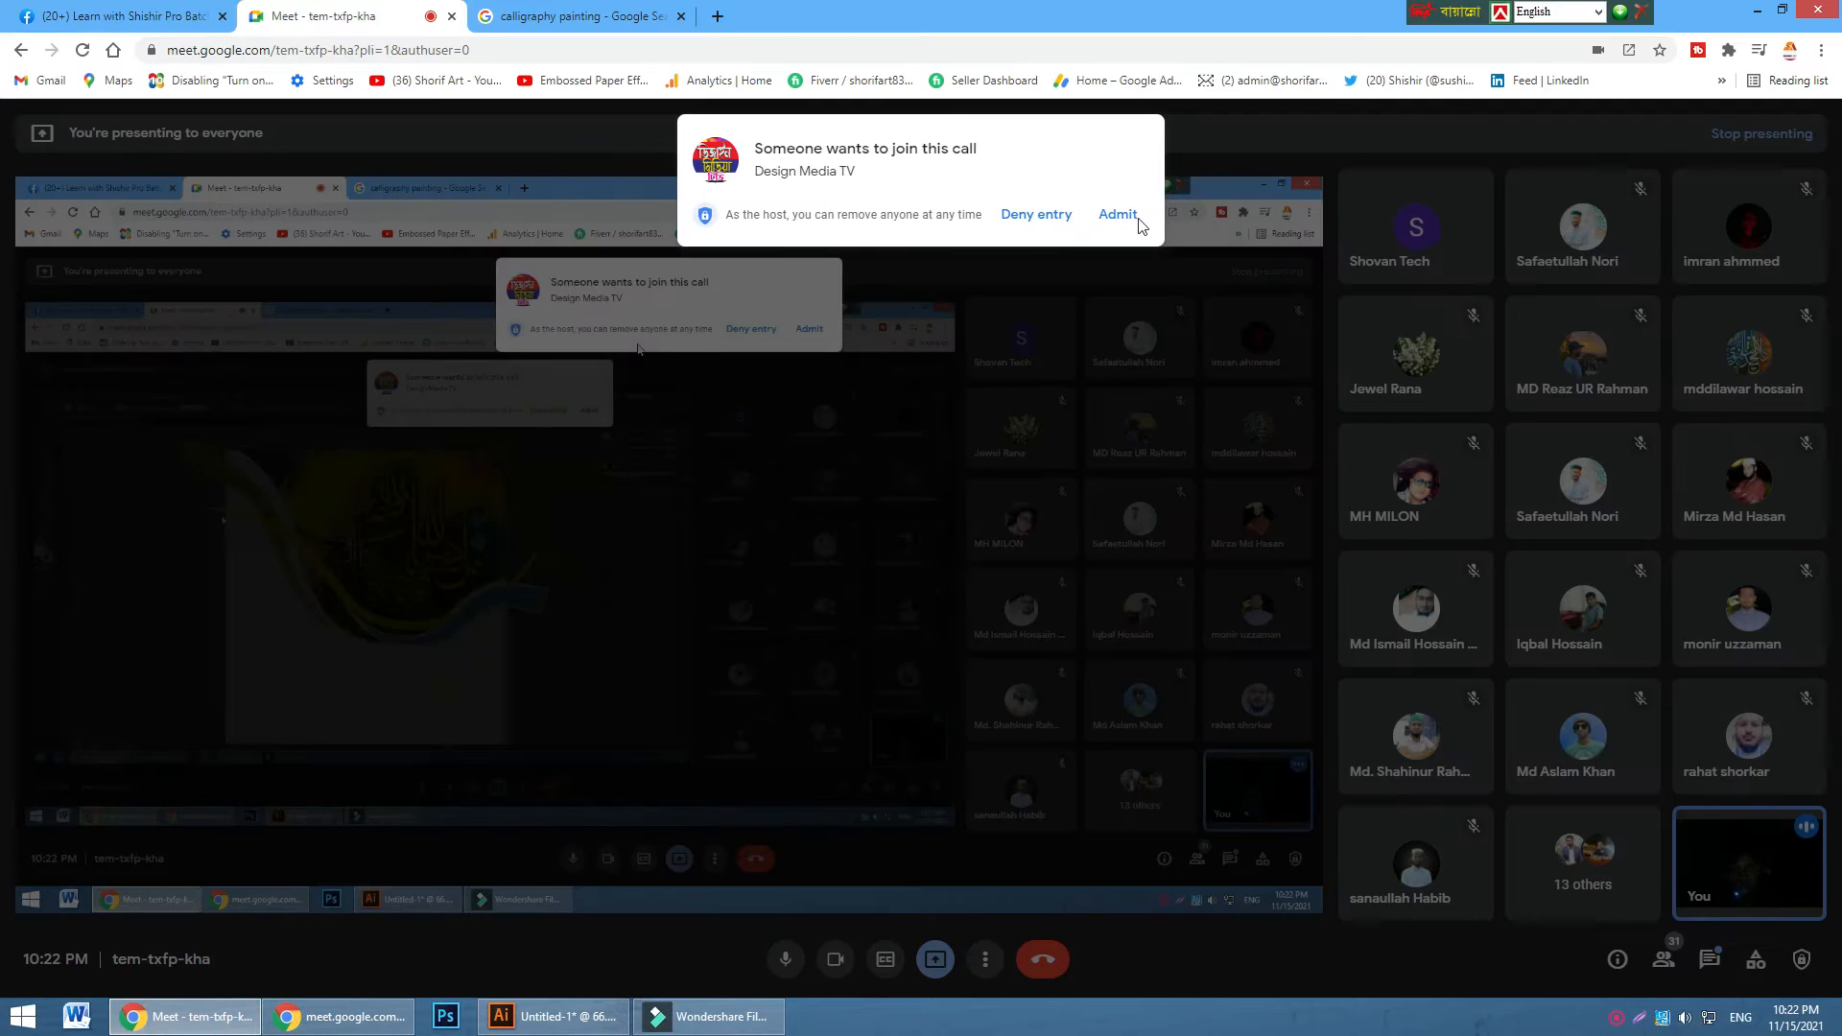
left_click(1117, 214)
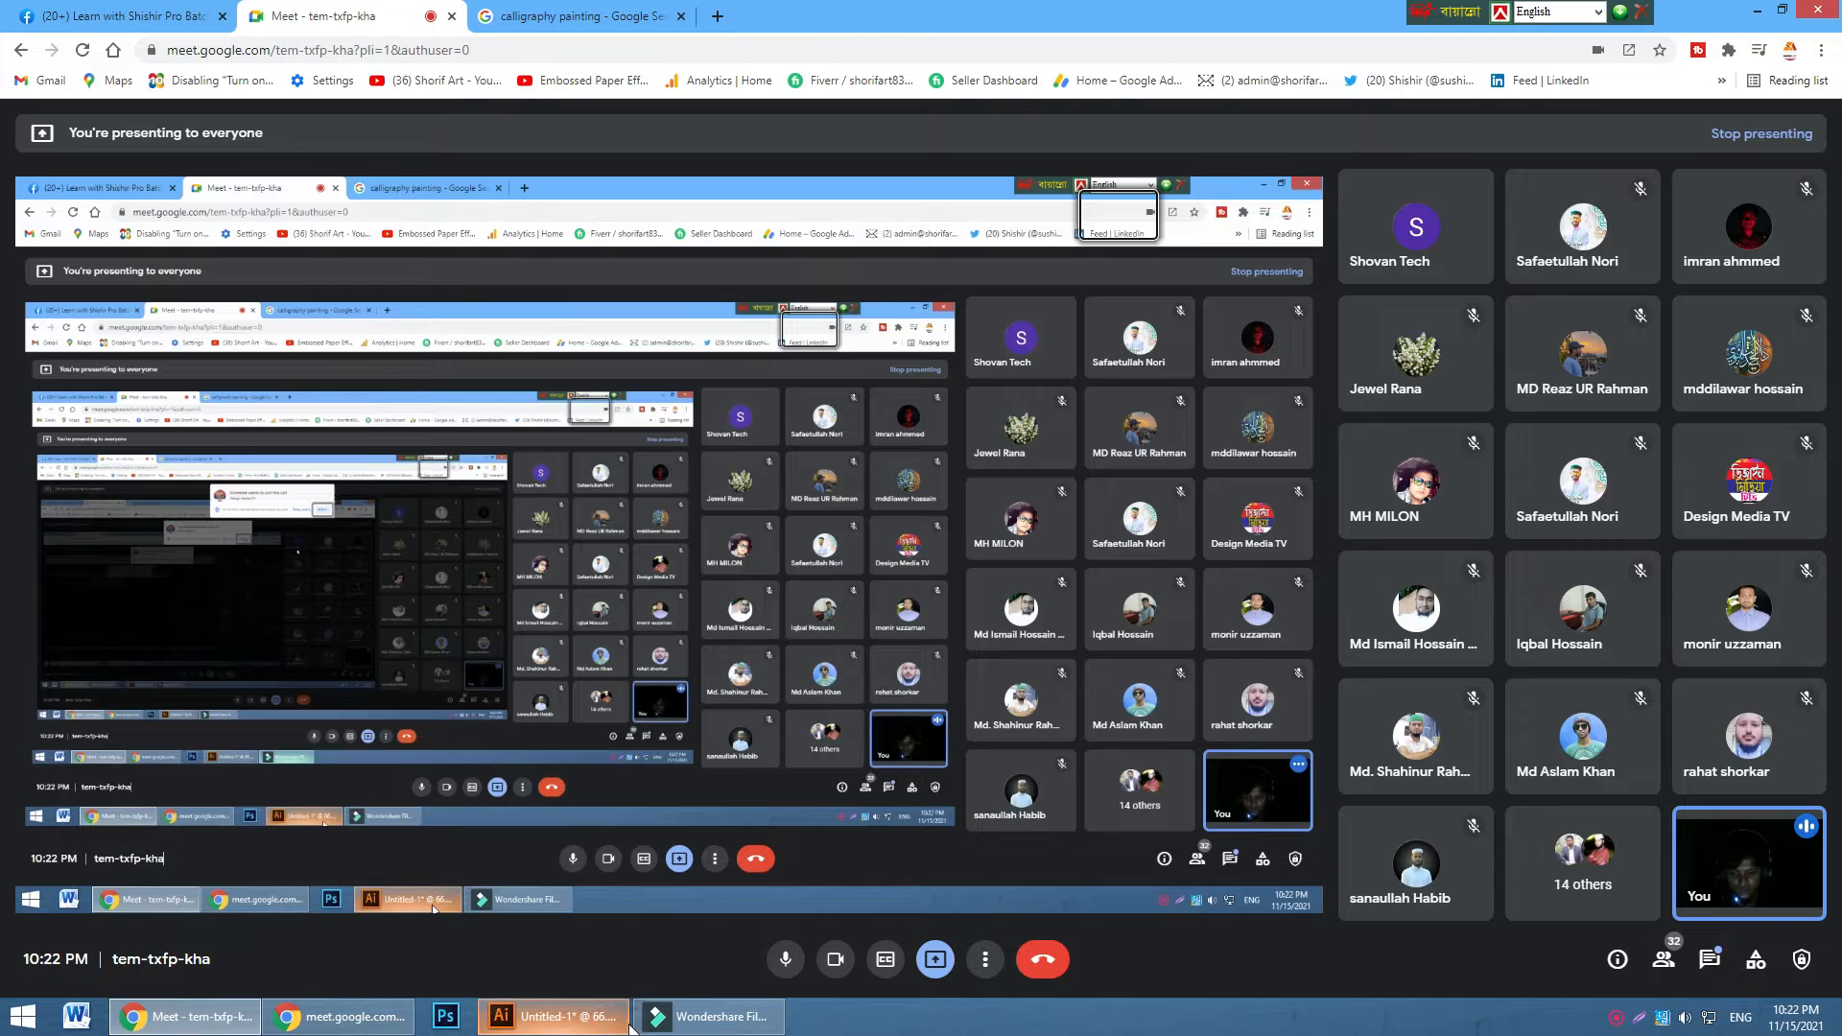
left_click(605, 1026)
- Draw white rectangles over the ribbon overhangs: about 3.68 × 12.52 in along the artboard's left edge and about 4.38 × 16.02 in along its right edge
left_click(21, 194)
mouse_move(368, 104)
left_mouse_down()
mouse_move(552, 643)
mouse_move(538, 679)
left_mouse_up()
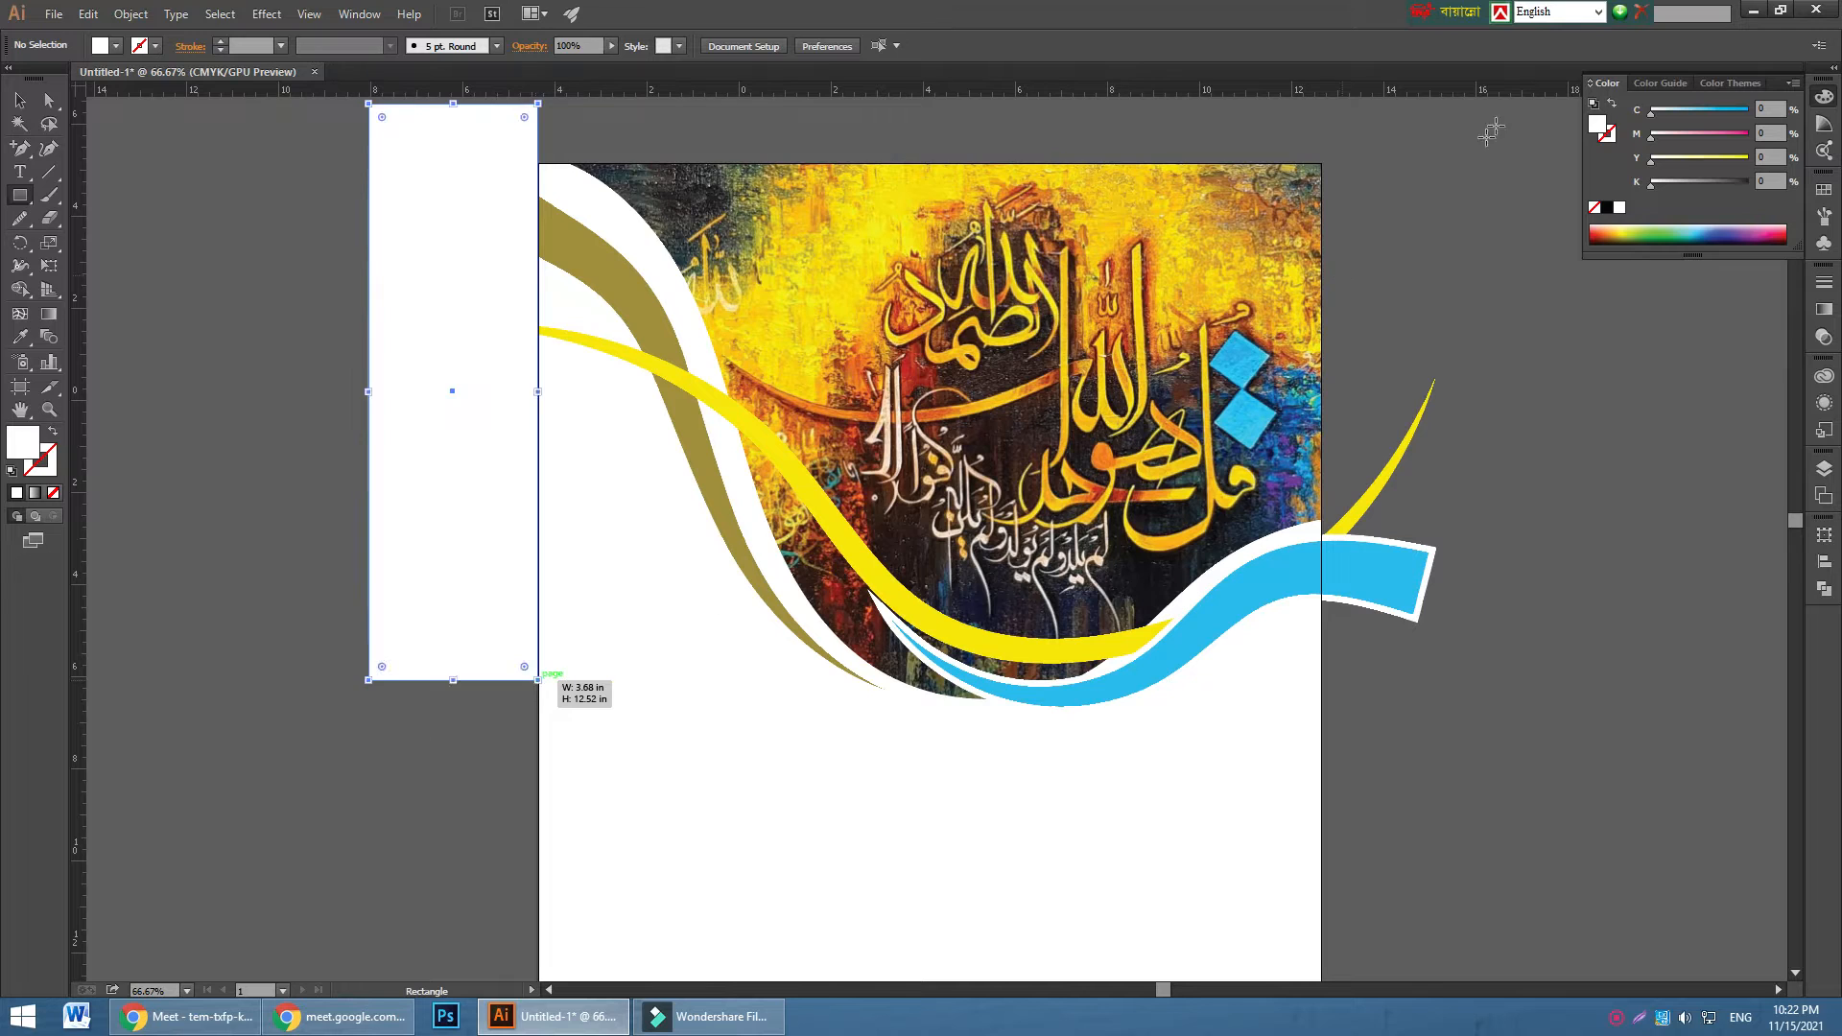
left_click_drag(1522, 129, 1321, 865)
- Remove the left rectangle and the olive and yellow ribbon parts beyond the artboard's left edge with Shape Builder
left_click(20, 98)
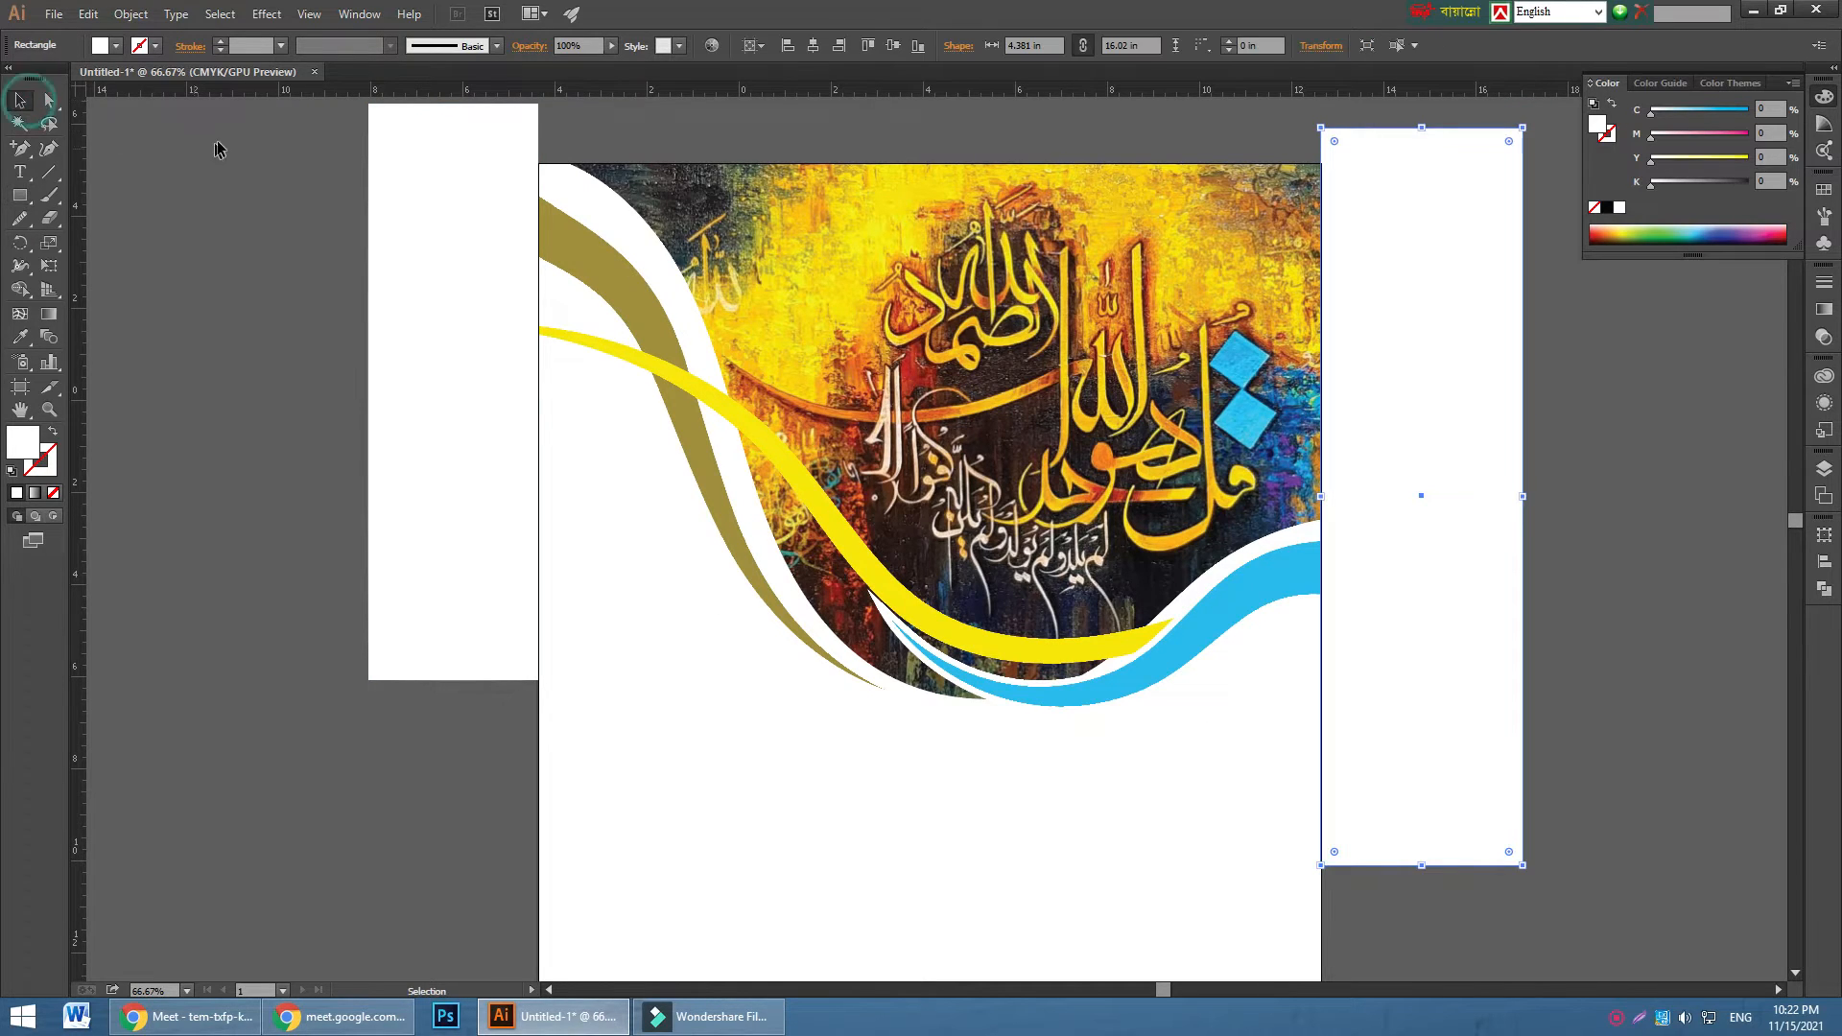
left_click_drag(222, 131, 533, 422)
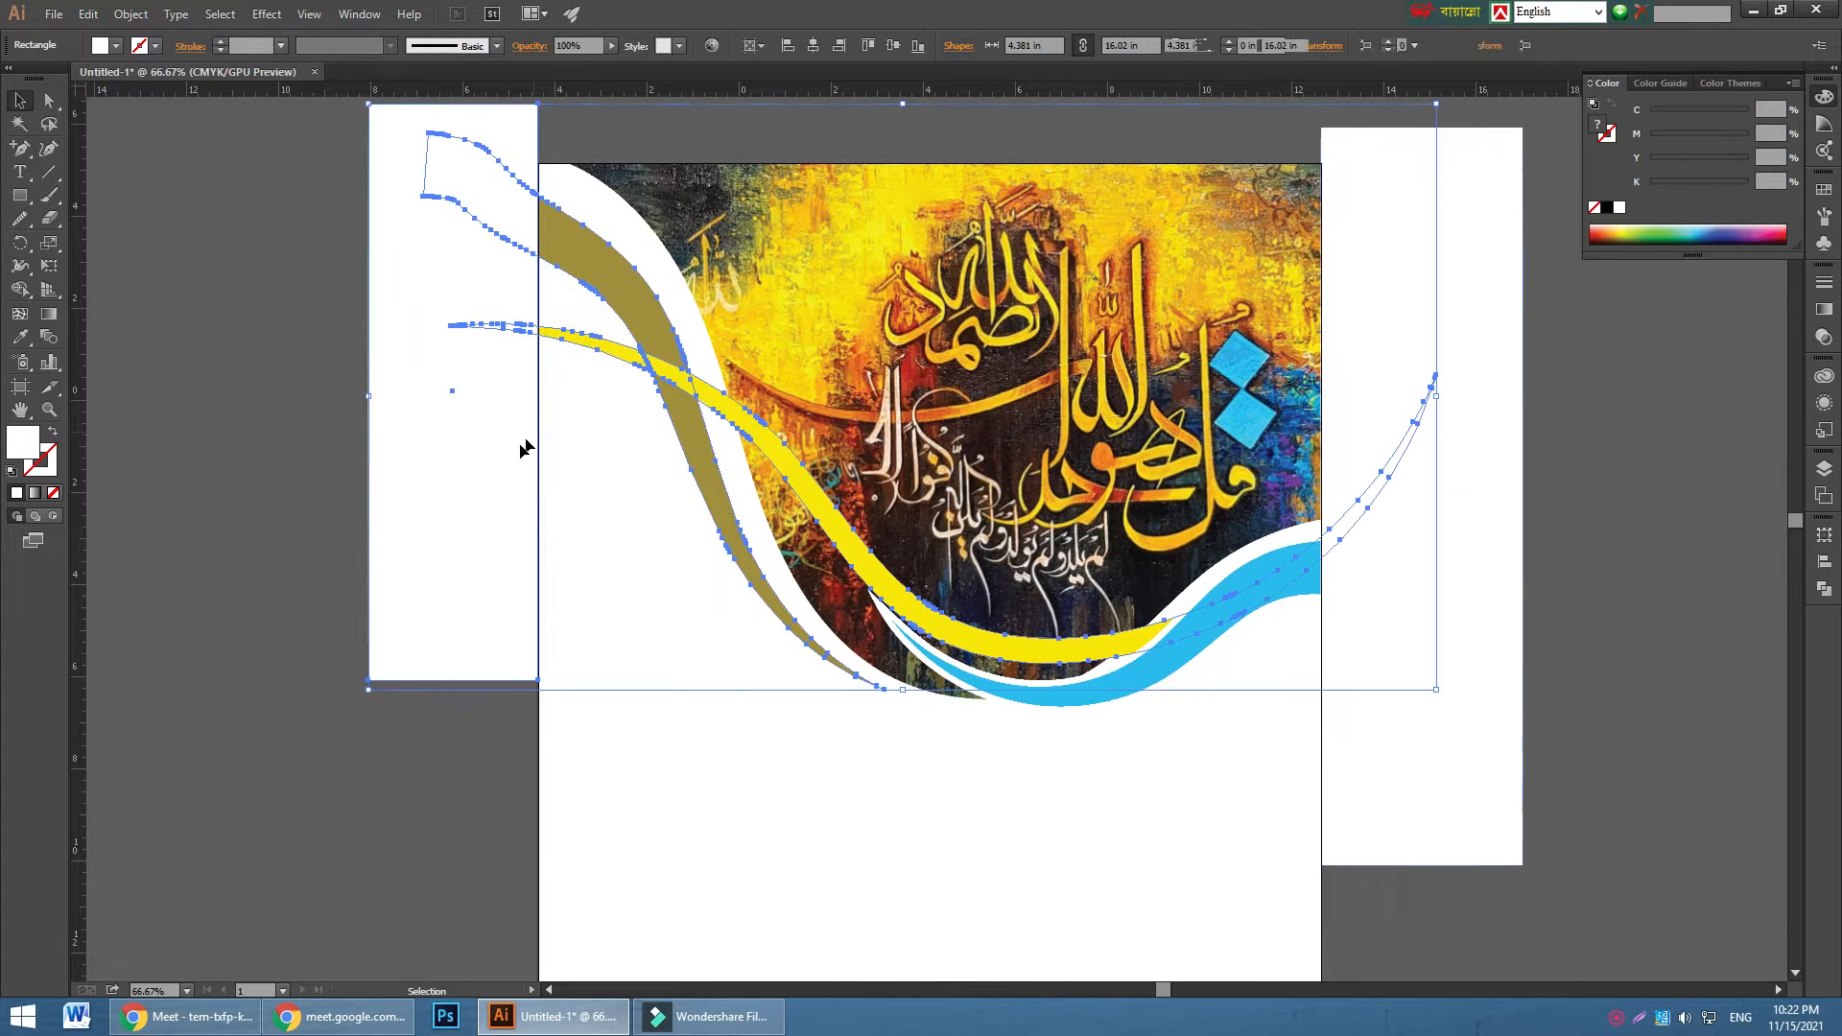
key("shift+m")
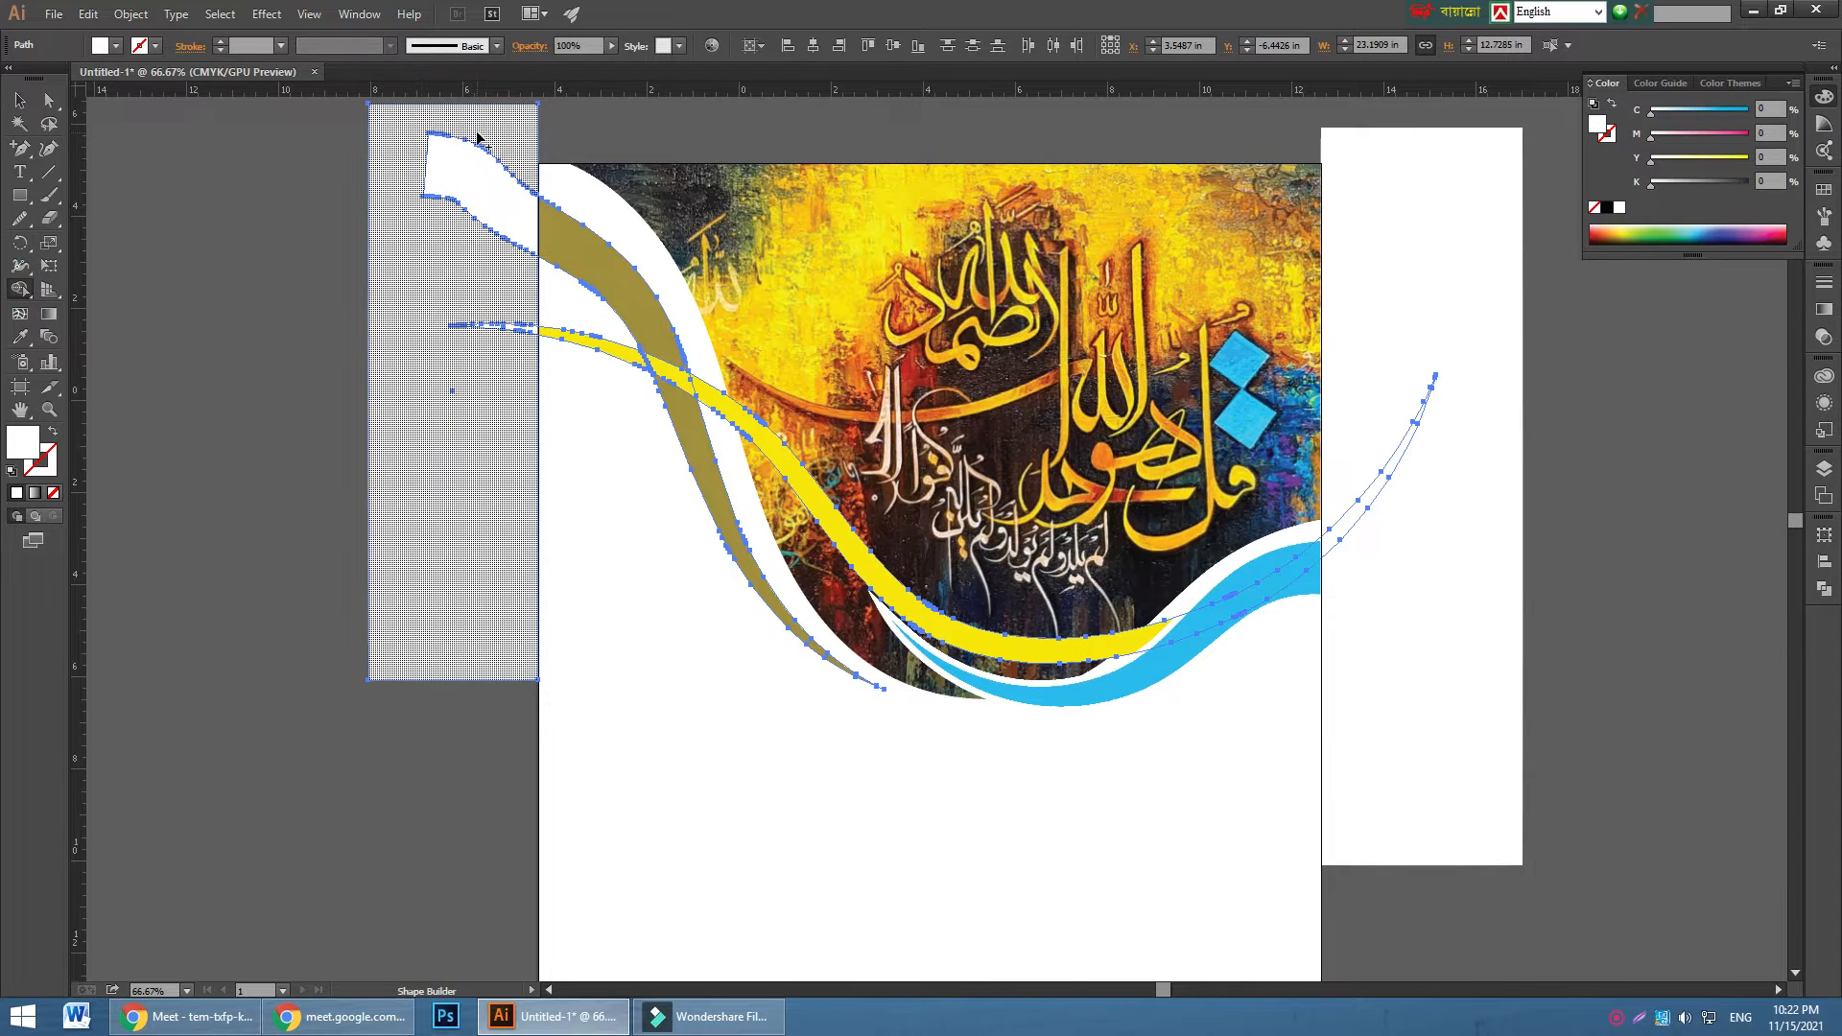
left_click_drag(476, 137, 471, 480)
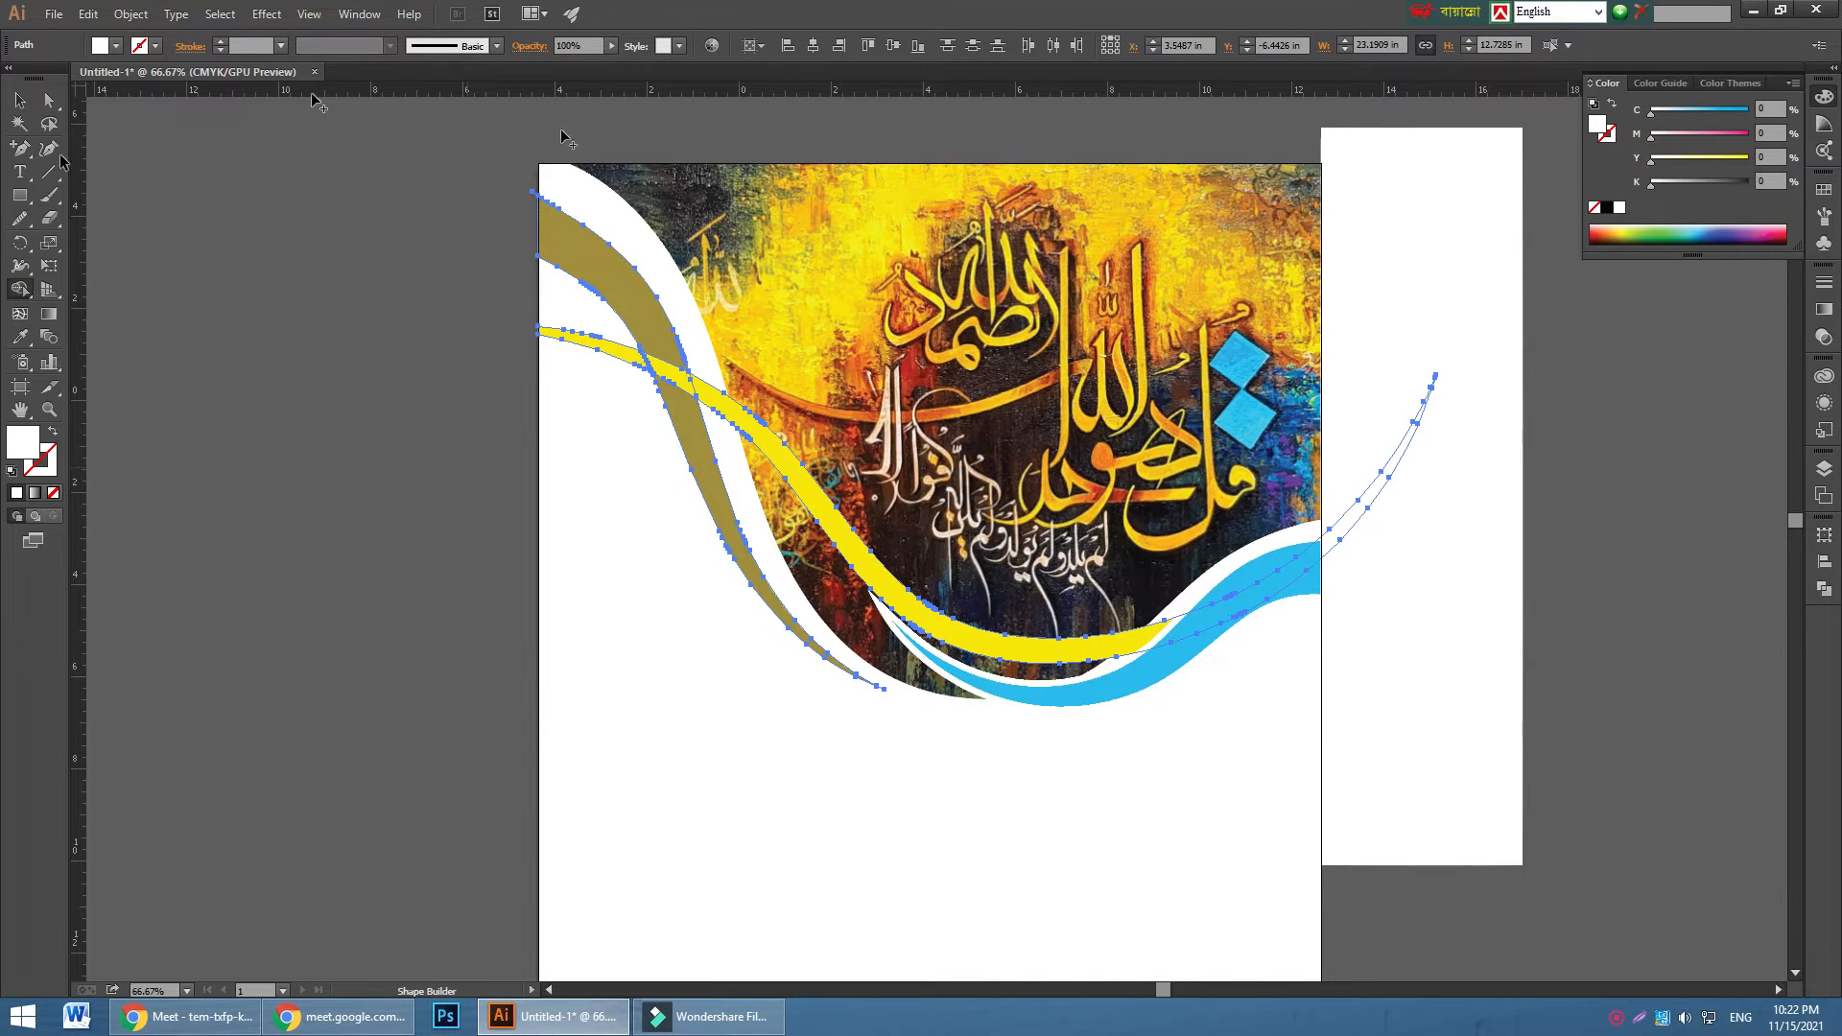
- Remove the right rectangle and the ribbon parts beyond the artboard's right edge with Shape Builder, and deselect everything
left_click(19, 99)
left_click_drag(1663, 360, 1345, 676)
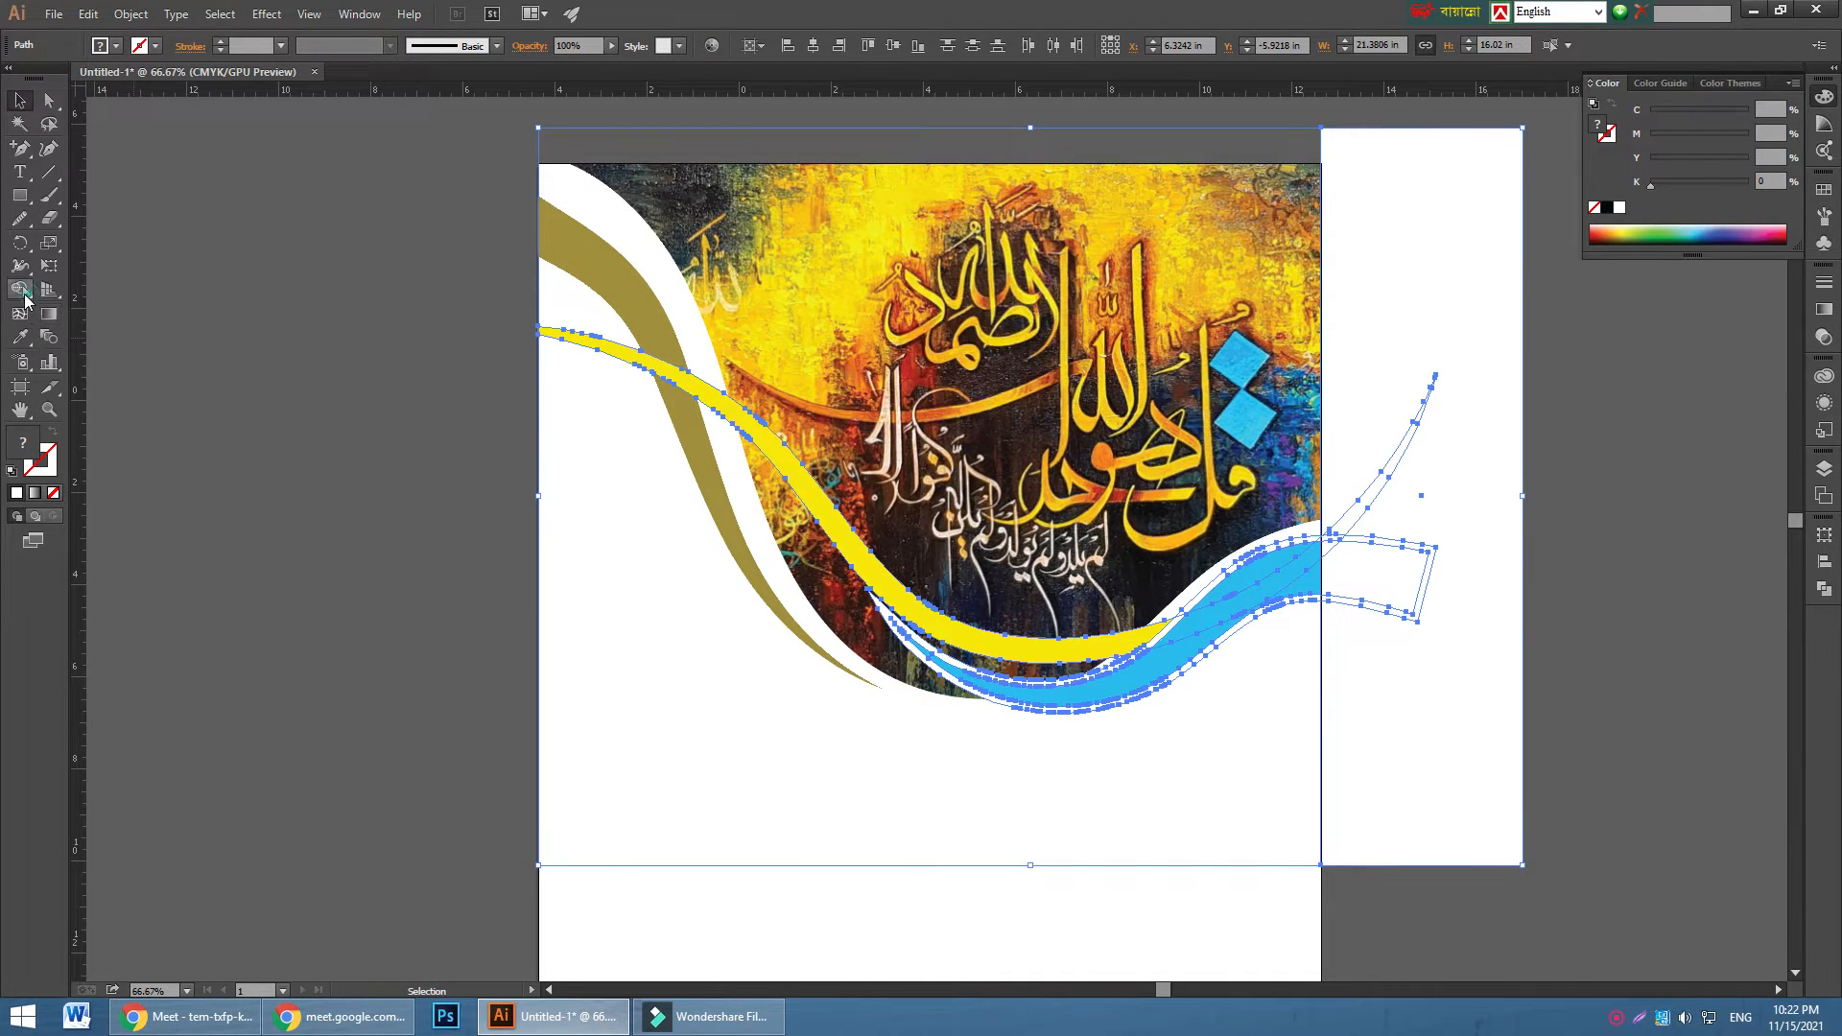
left_click(19, 289)
left_click_drag(1407, 286, 1415, 751)
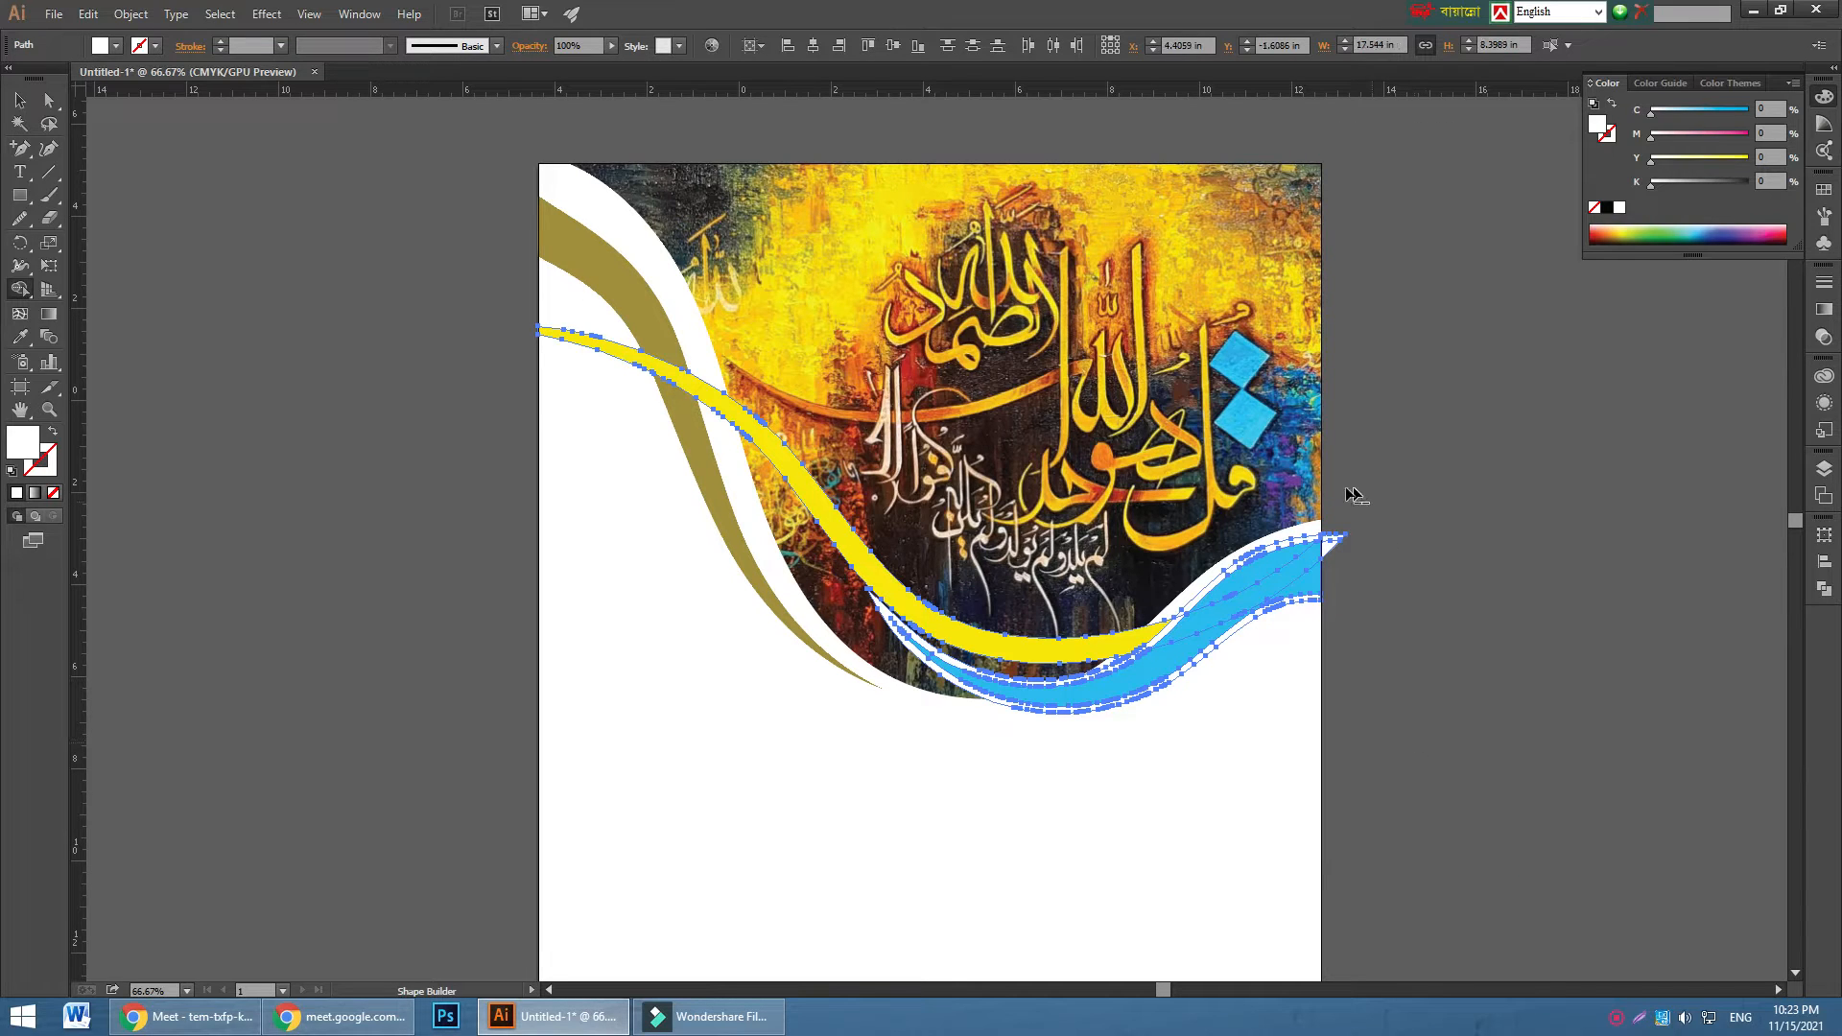
left_click(1335, 543, "alt")
left_click(29, 102)
left_click(351, 280)
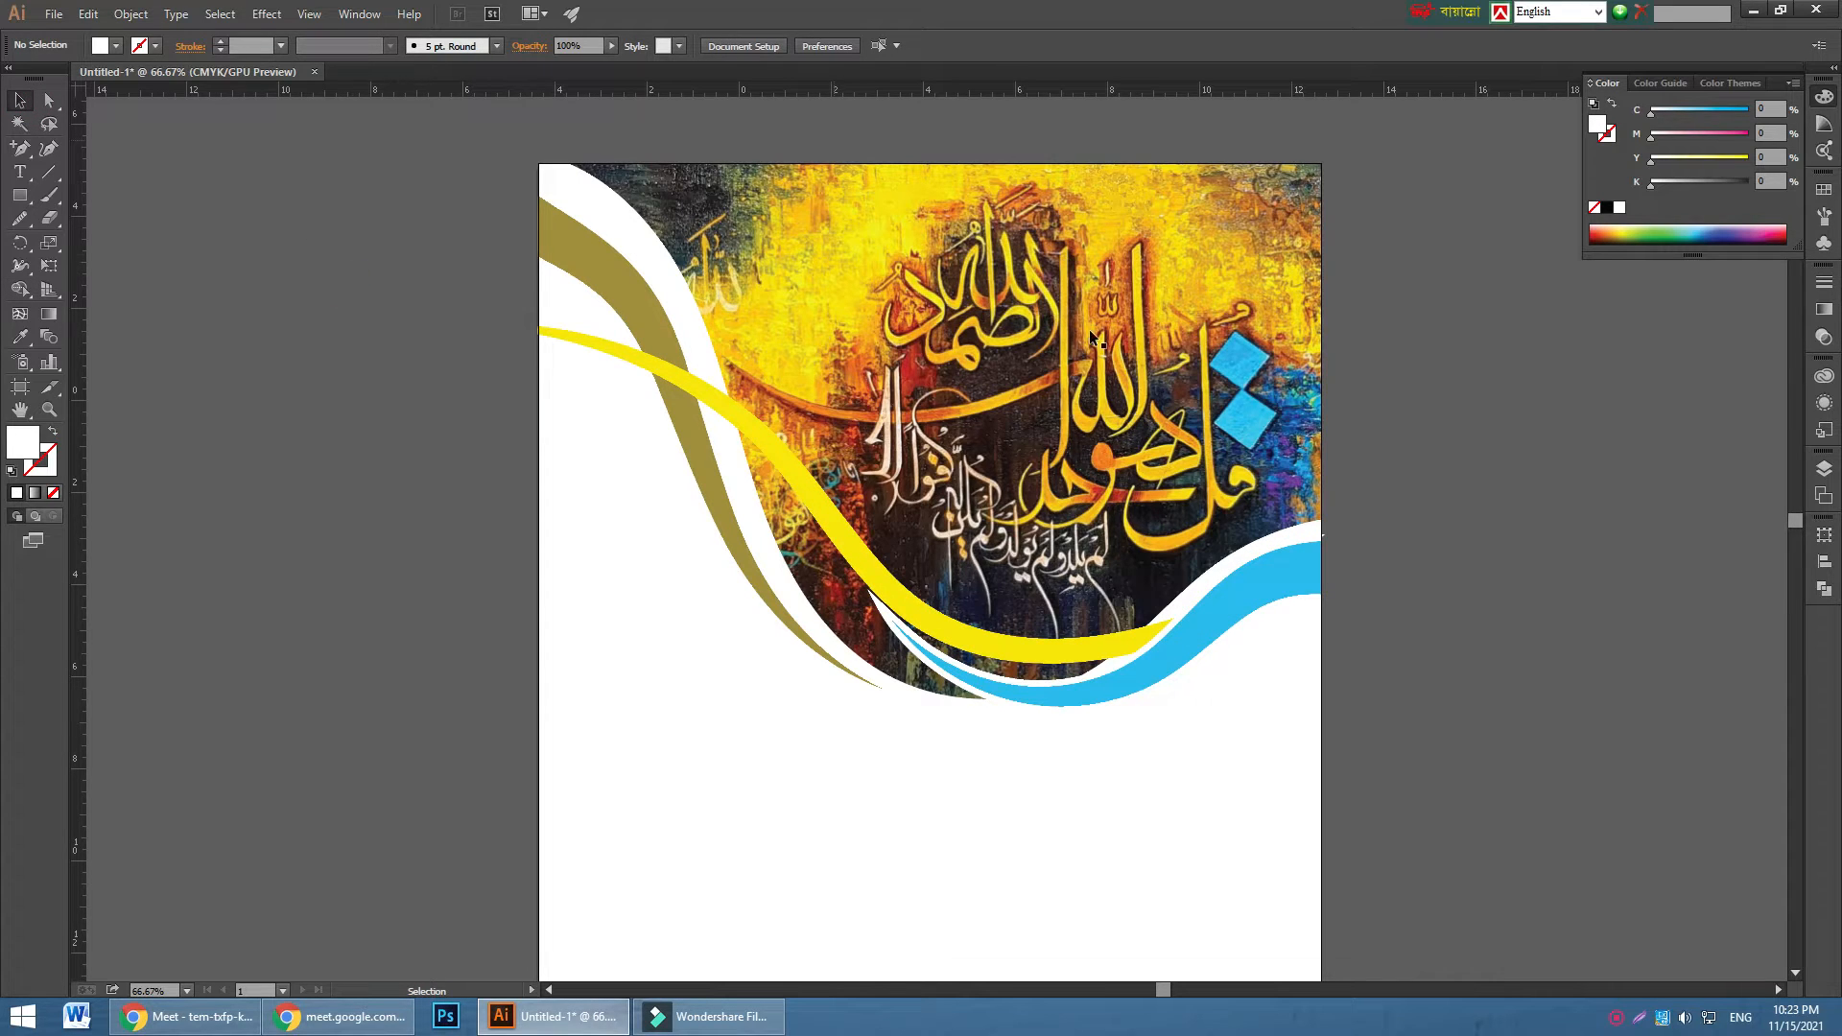
- Draw a white circle about 5.21 in across over the crossing of the olive and yellow ribbons
key("ctrl+a")
left_click(1516, 408)
left_click_drag(19, 196, 67, 245)
left_click_drag(695, 395, 727, 515)
key("v")
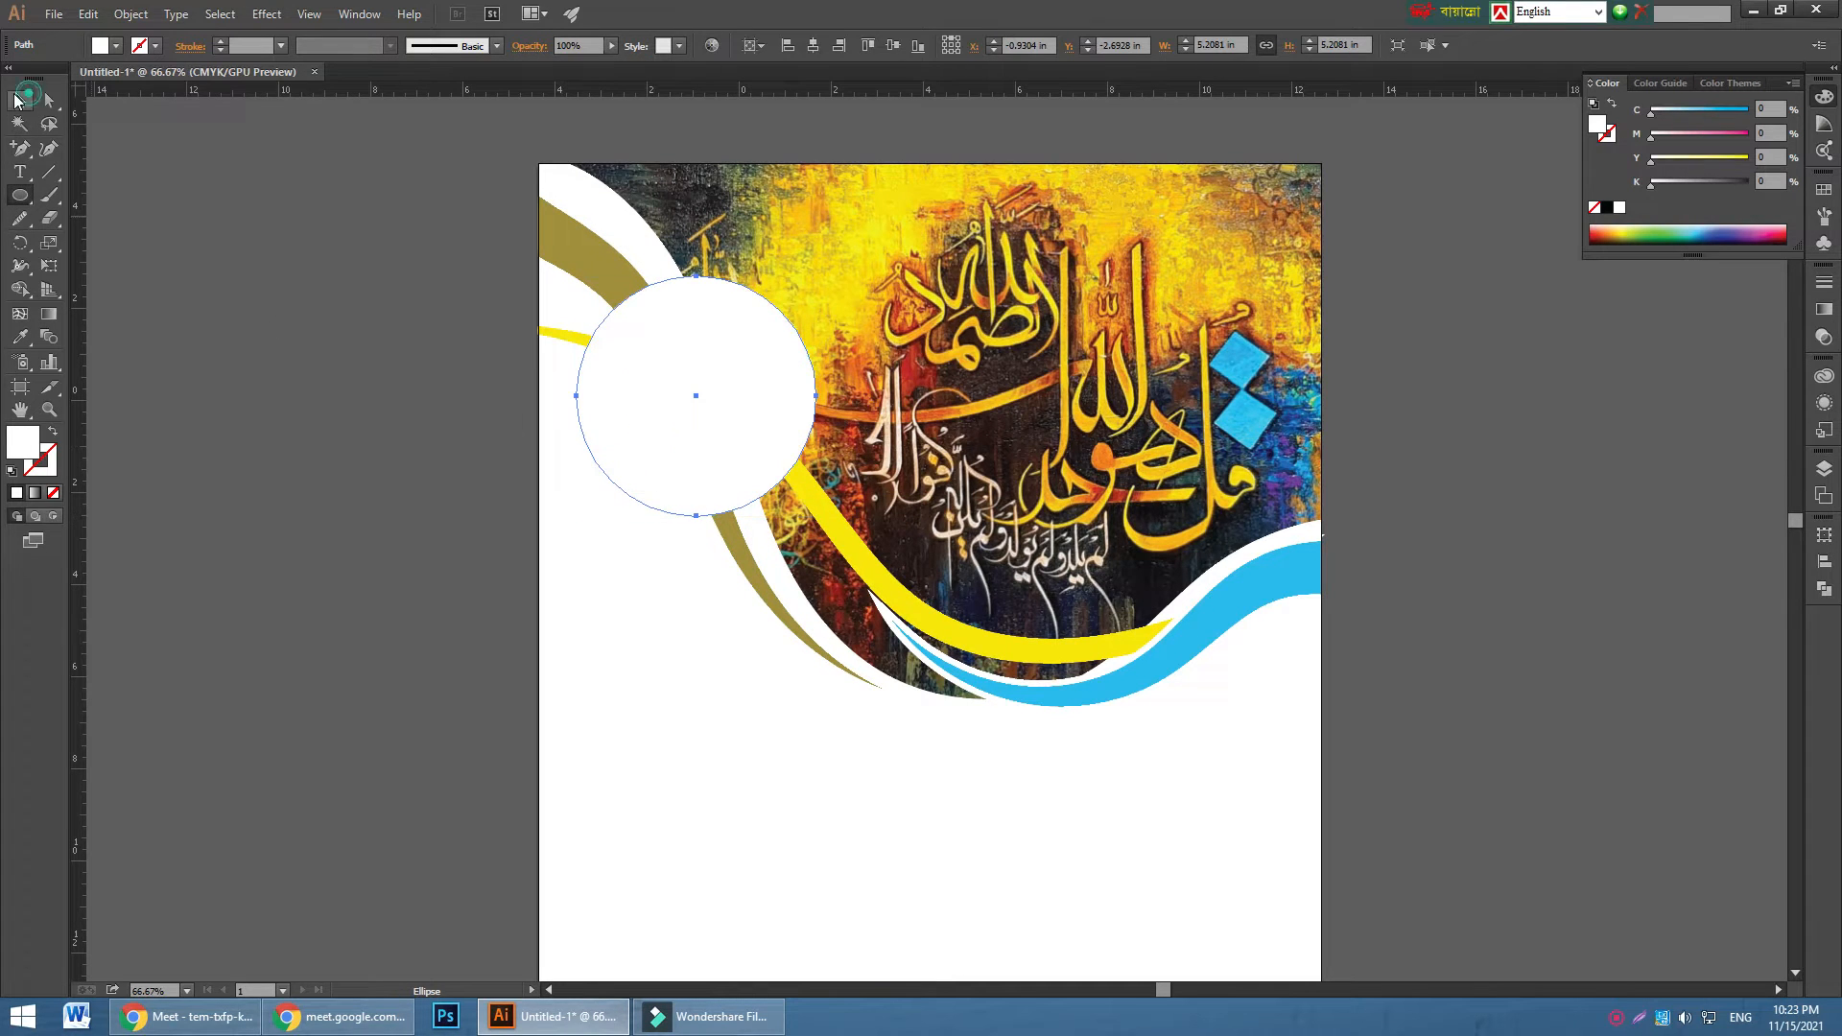
- Duplicate the white circle in place and scale the copy from its center to about 3.71 in across
key("a")
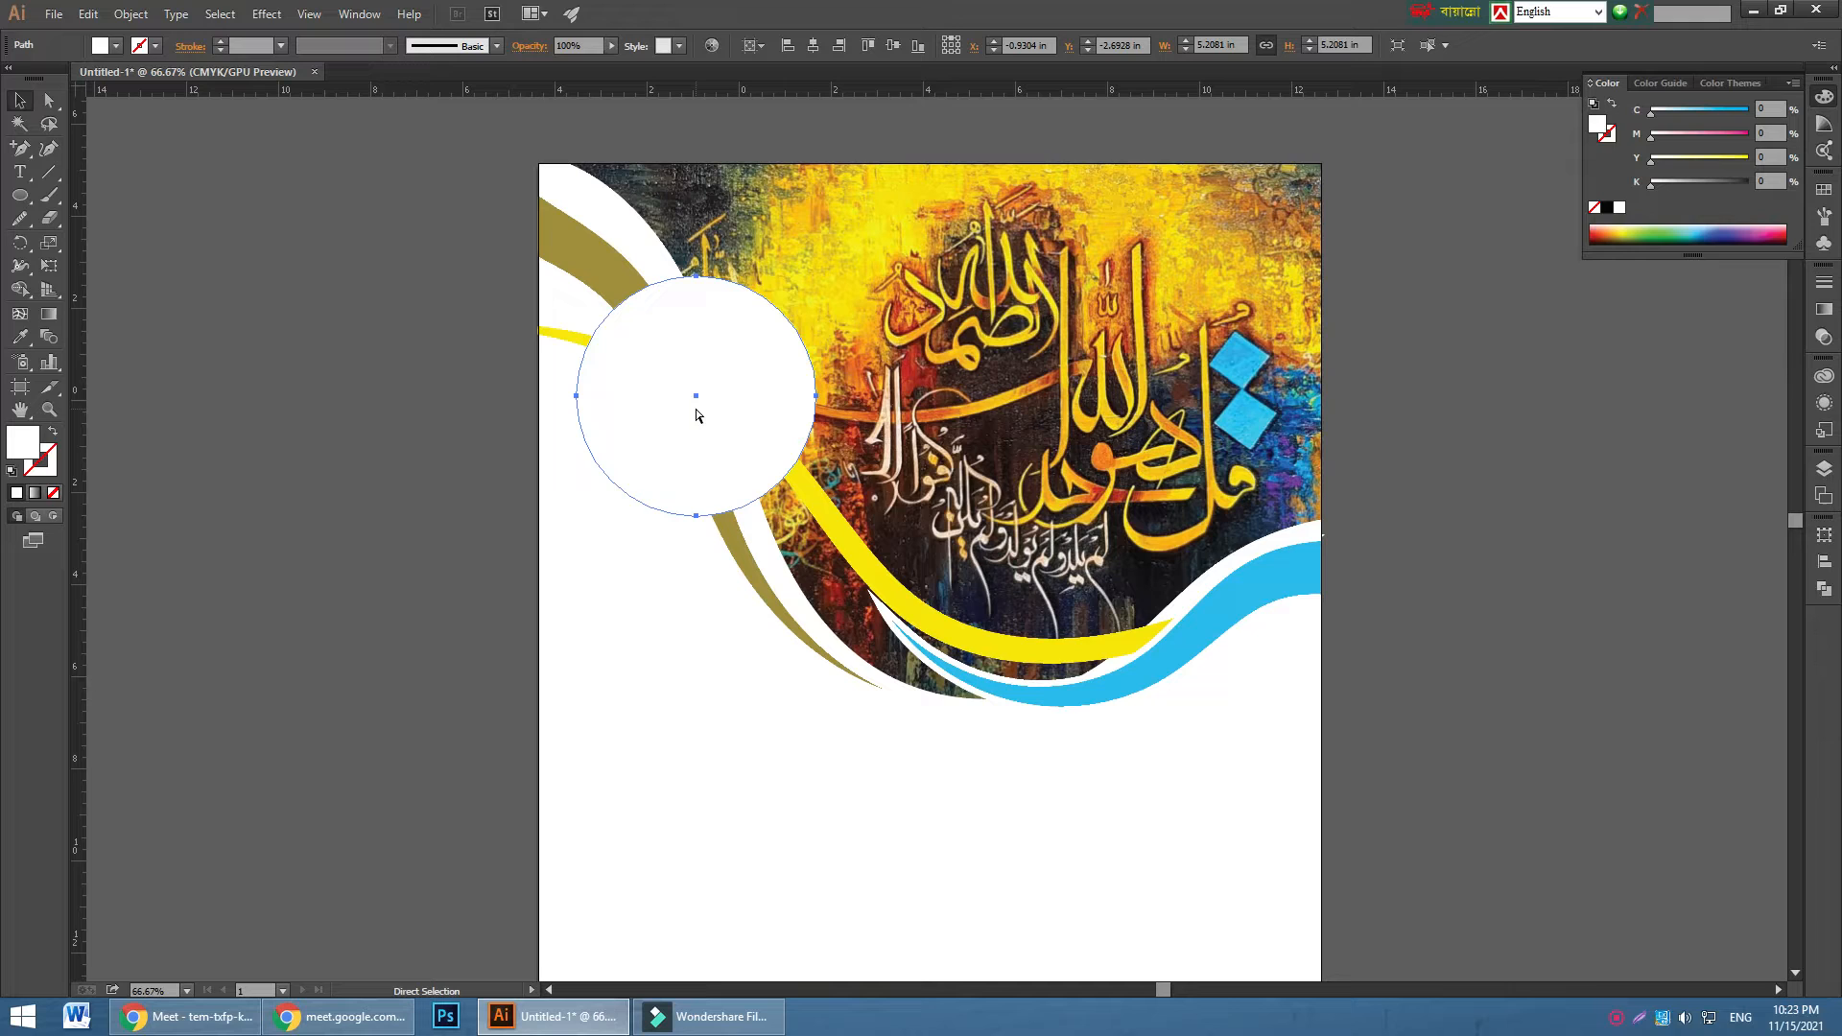
key("v")
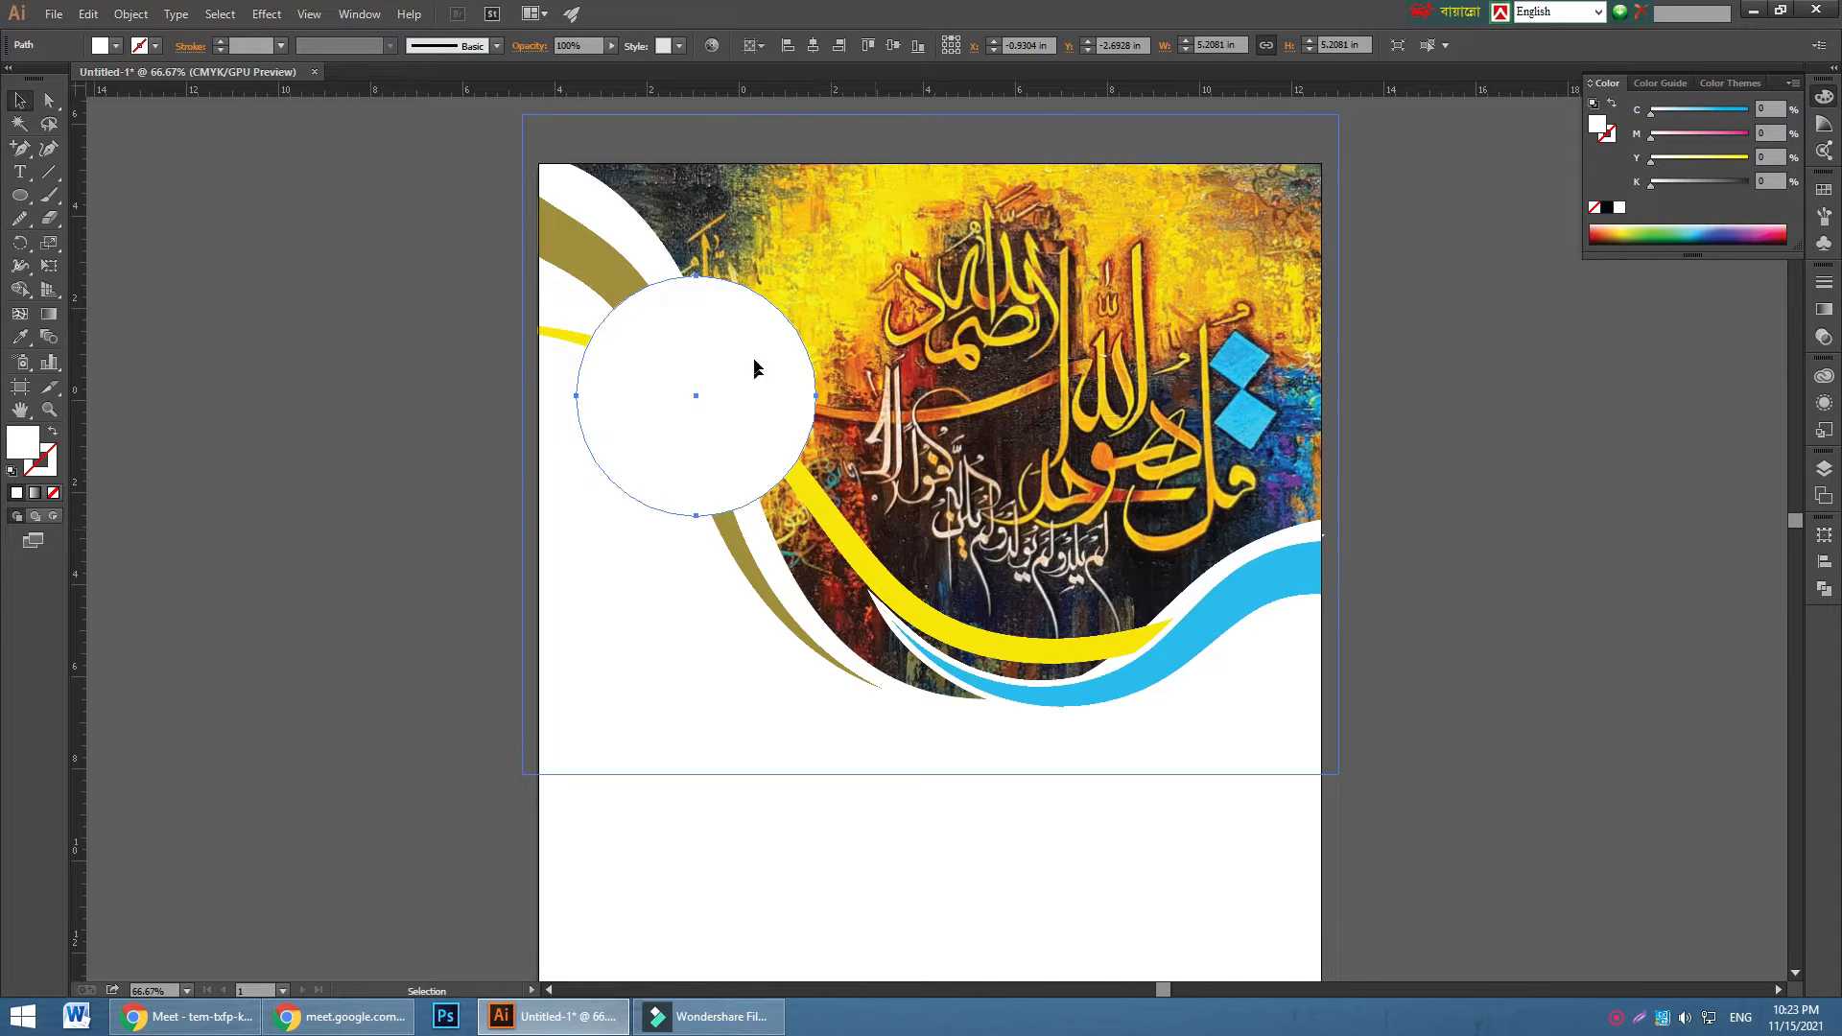
left_click(715, 408)
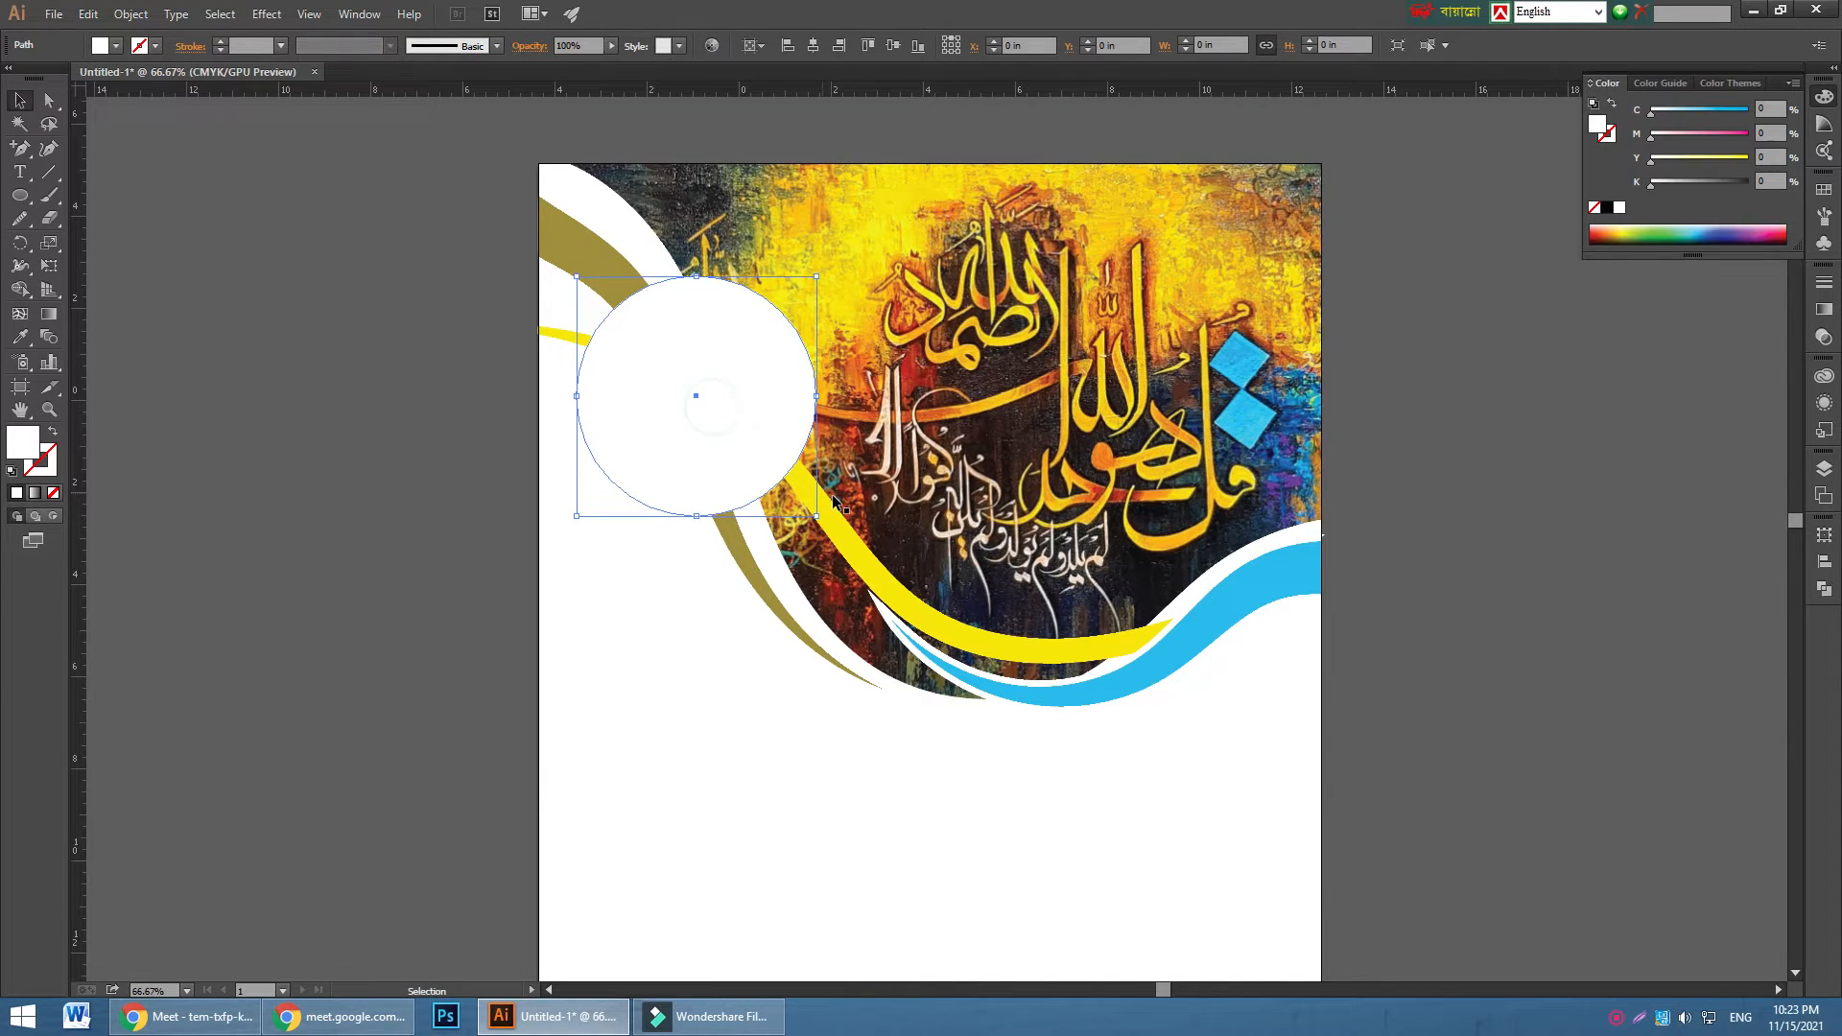
left_click_drag(817, 516, 782, 481)
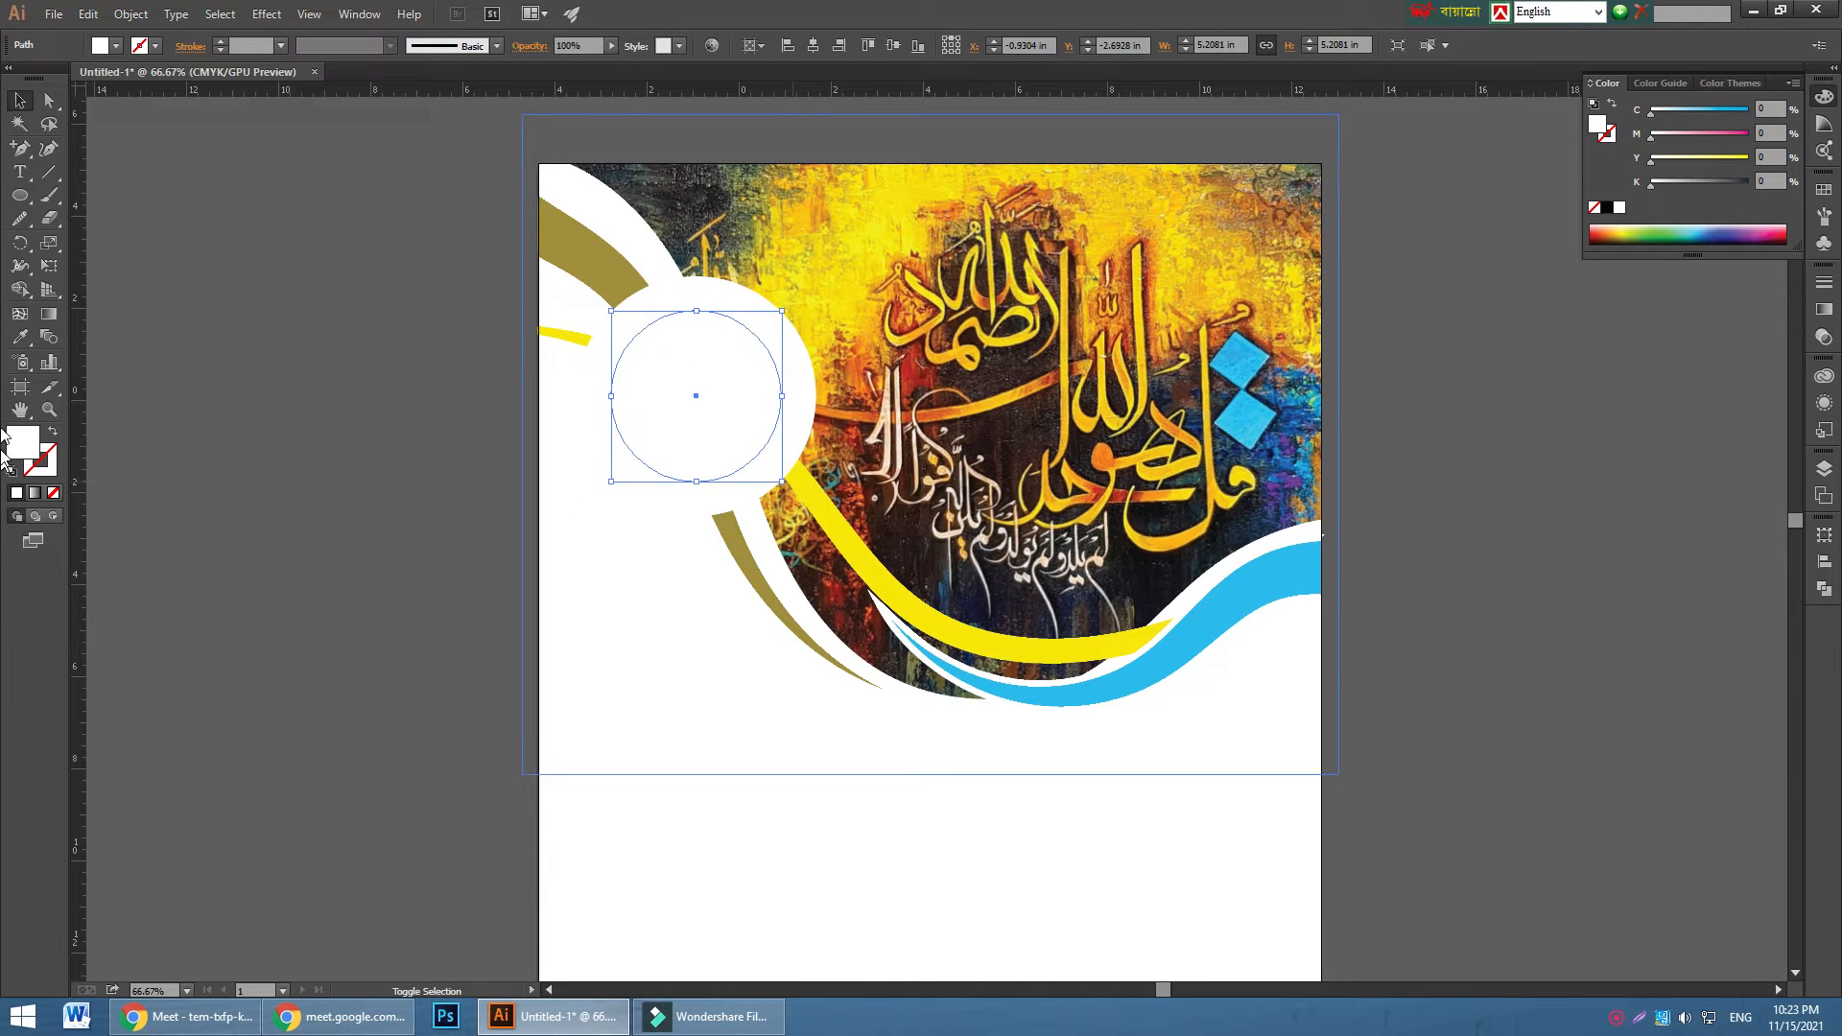
- Try red and orange fills sampled from the painting on the inner circle
left_click(23, 336)
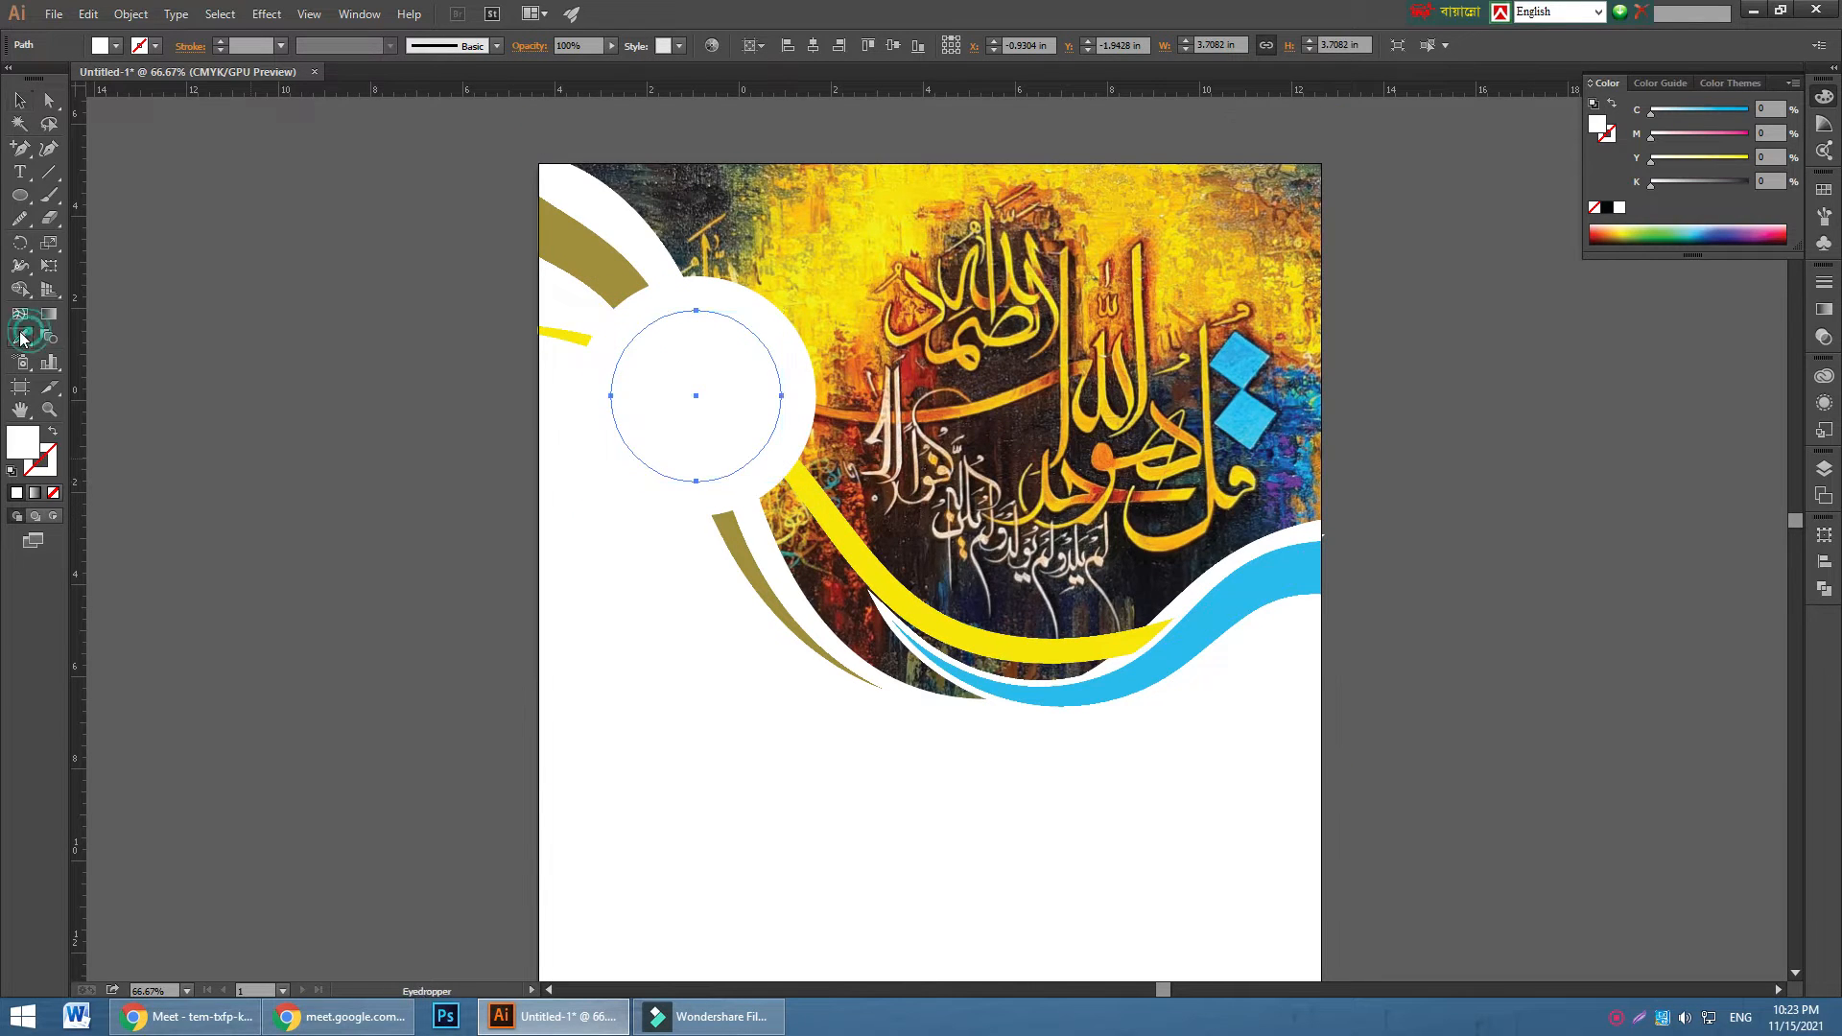
left_click(908, 362)
left_click(906, 364)
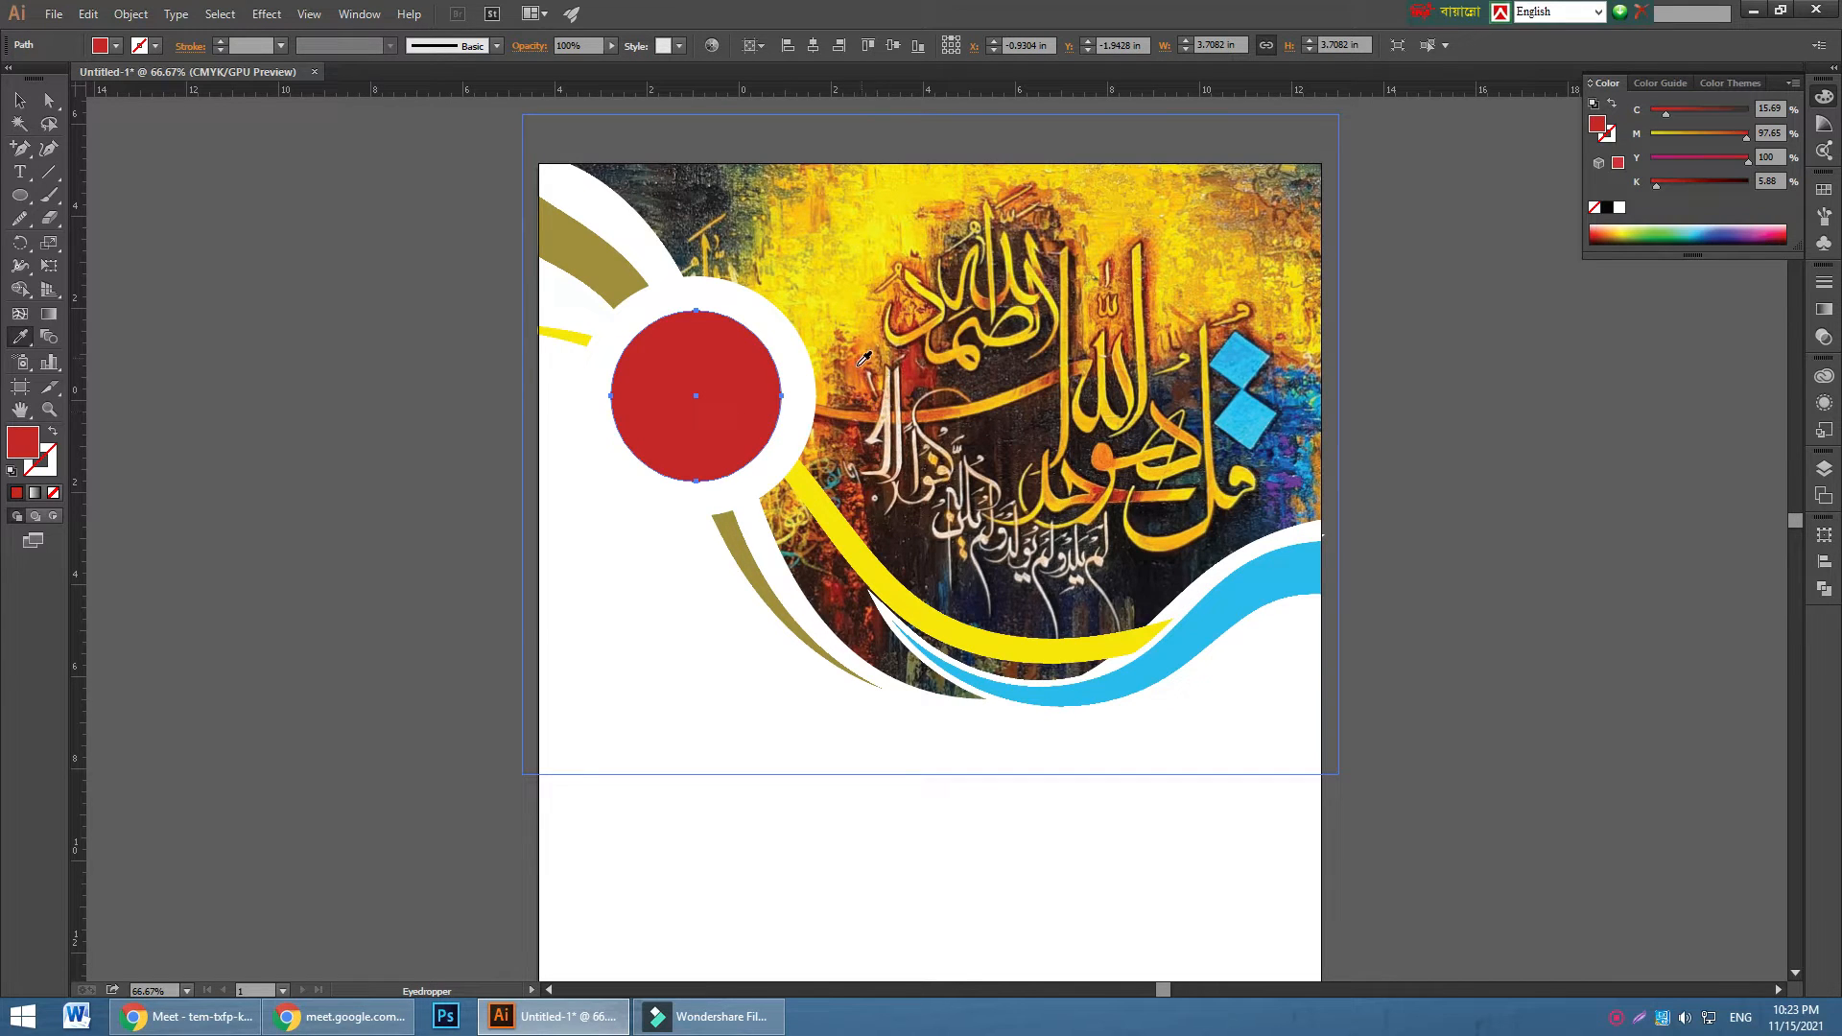
left_click(859, 364)
left_click(19, 100)
left_click(589, 619)
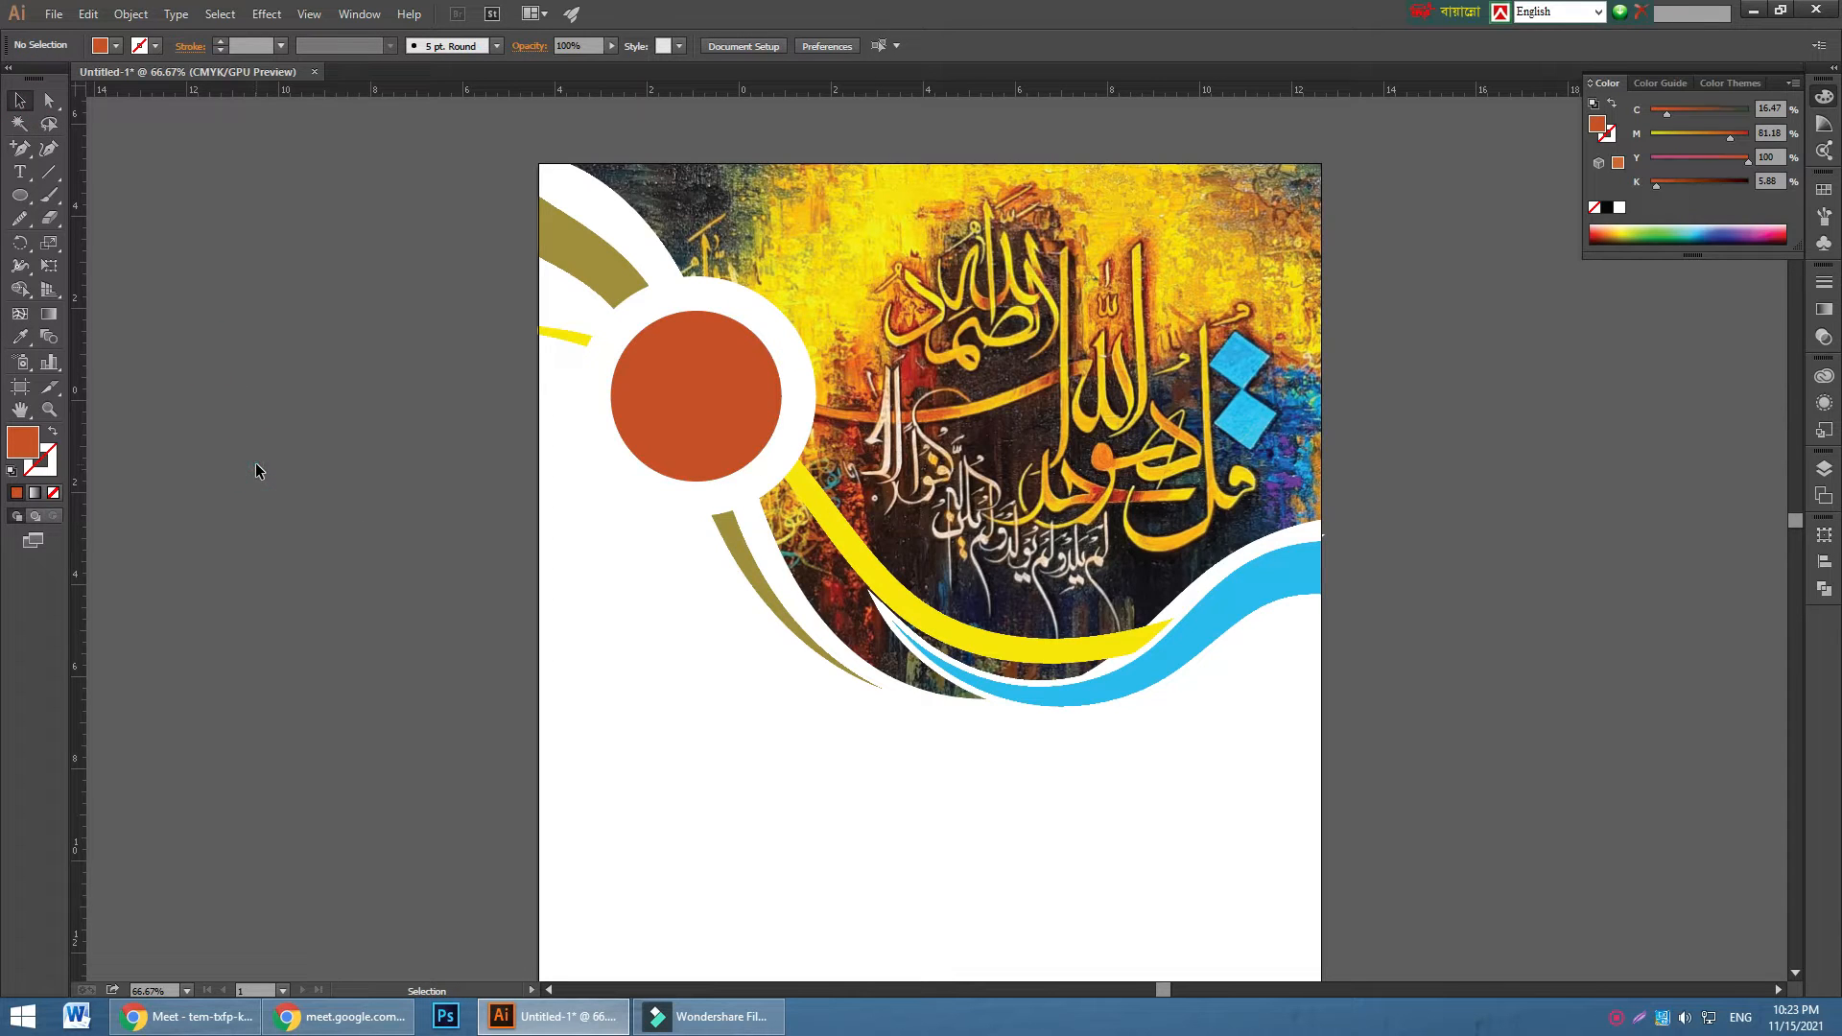
- Recolor the inner circle with a purple sampled from the painting's right side, and deselect it
left_click(711, 382)
left_click(19, 336)
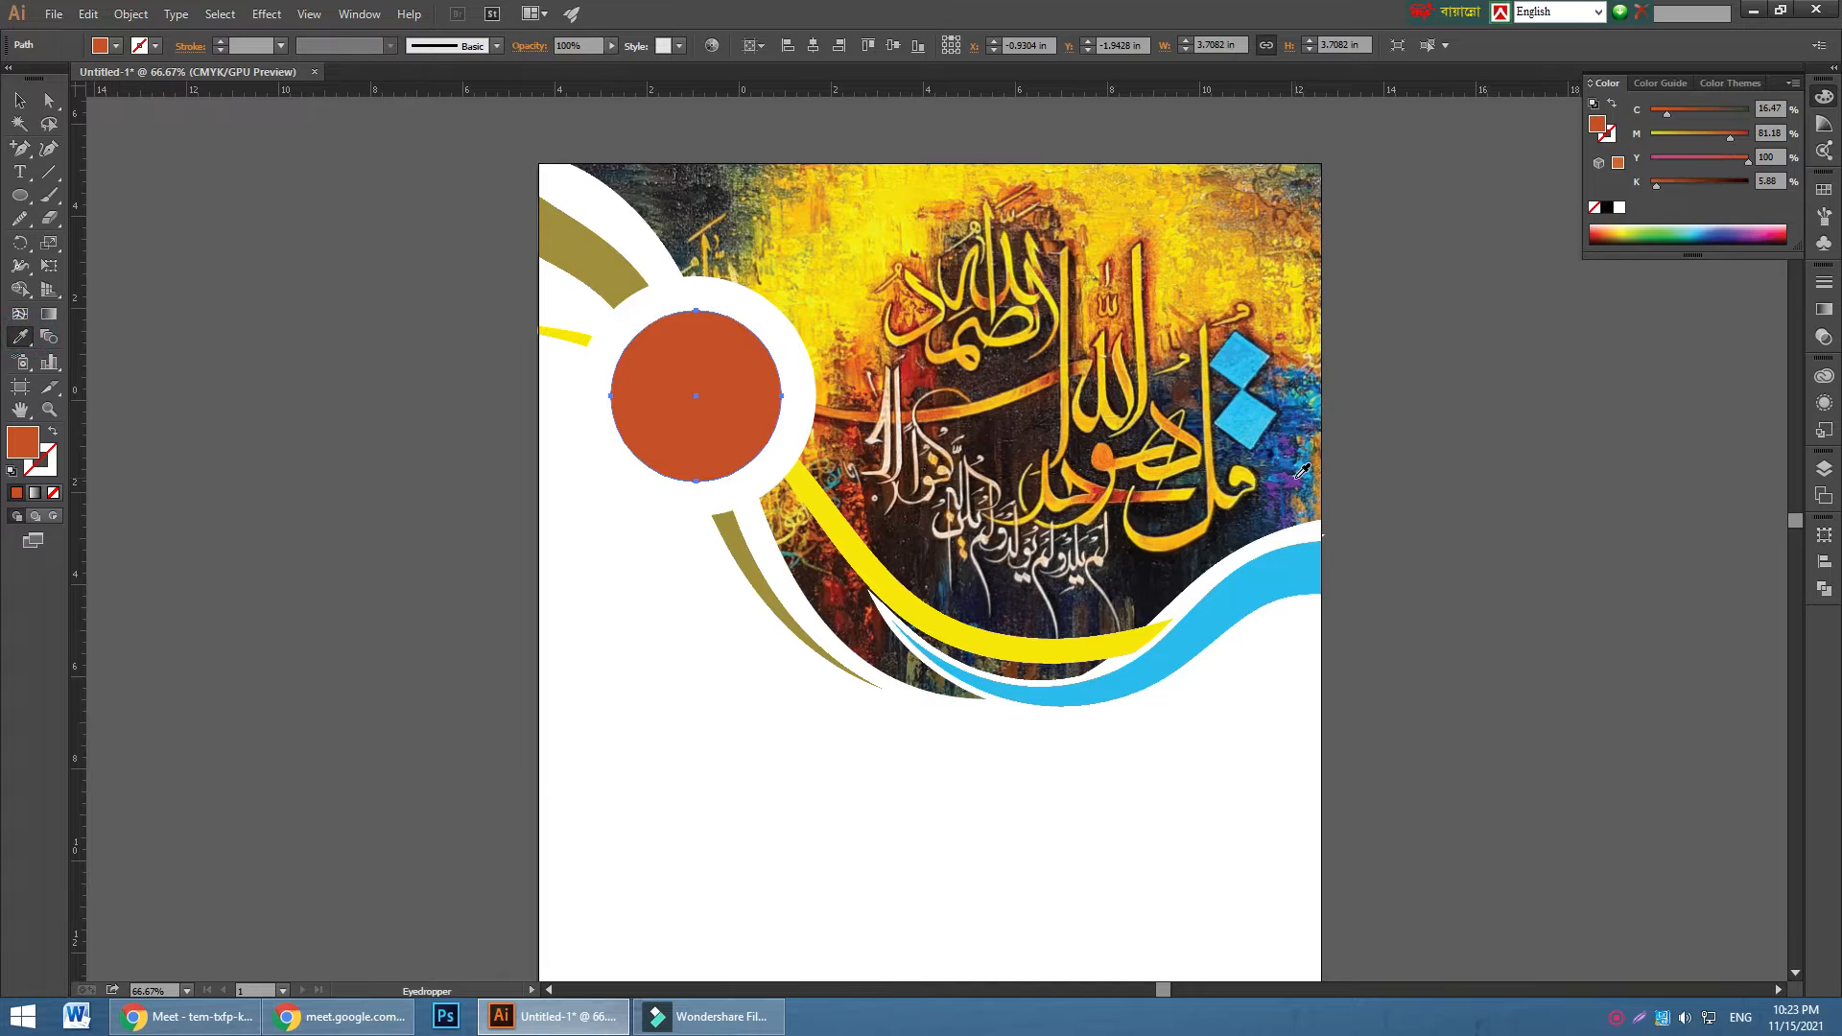
left_click(1301, 472)
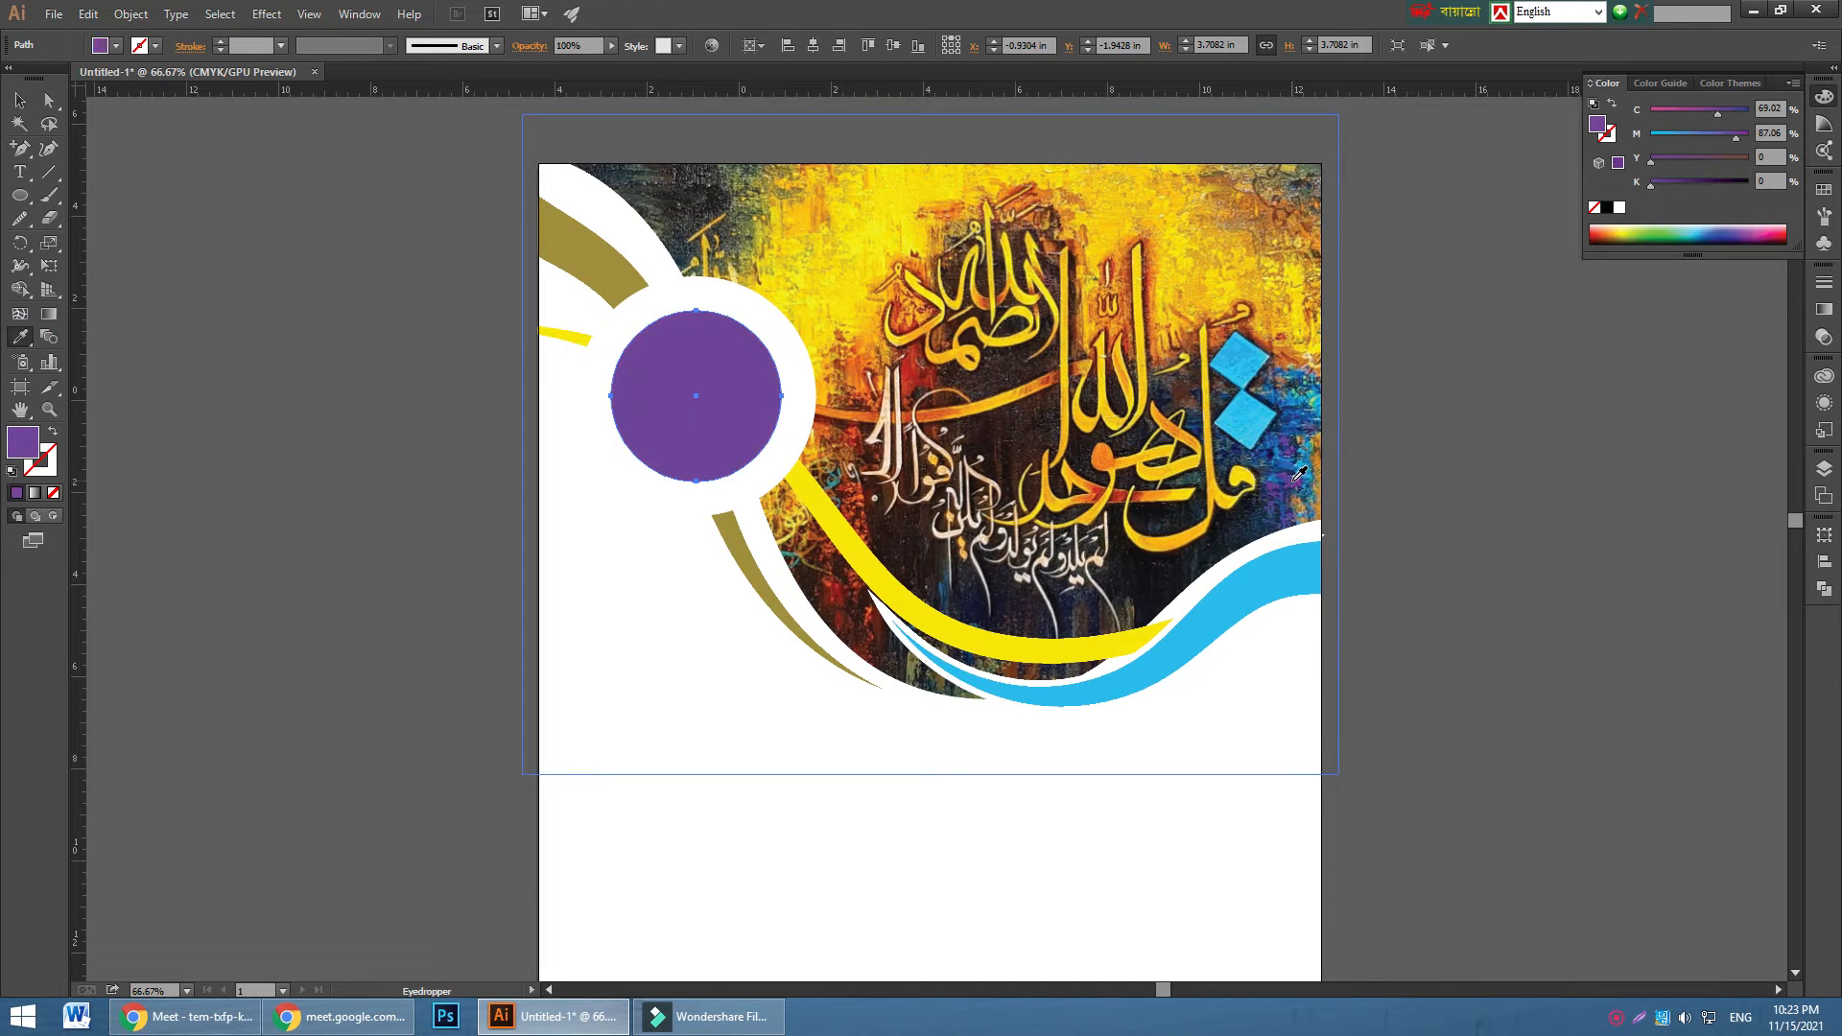
left_click(1292, 418)
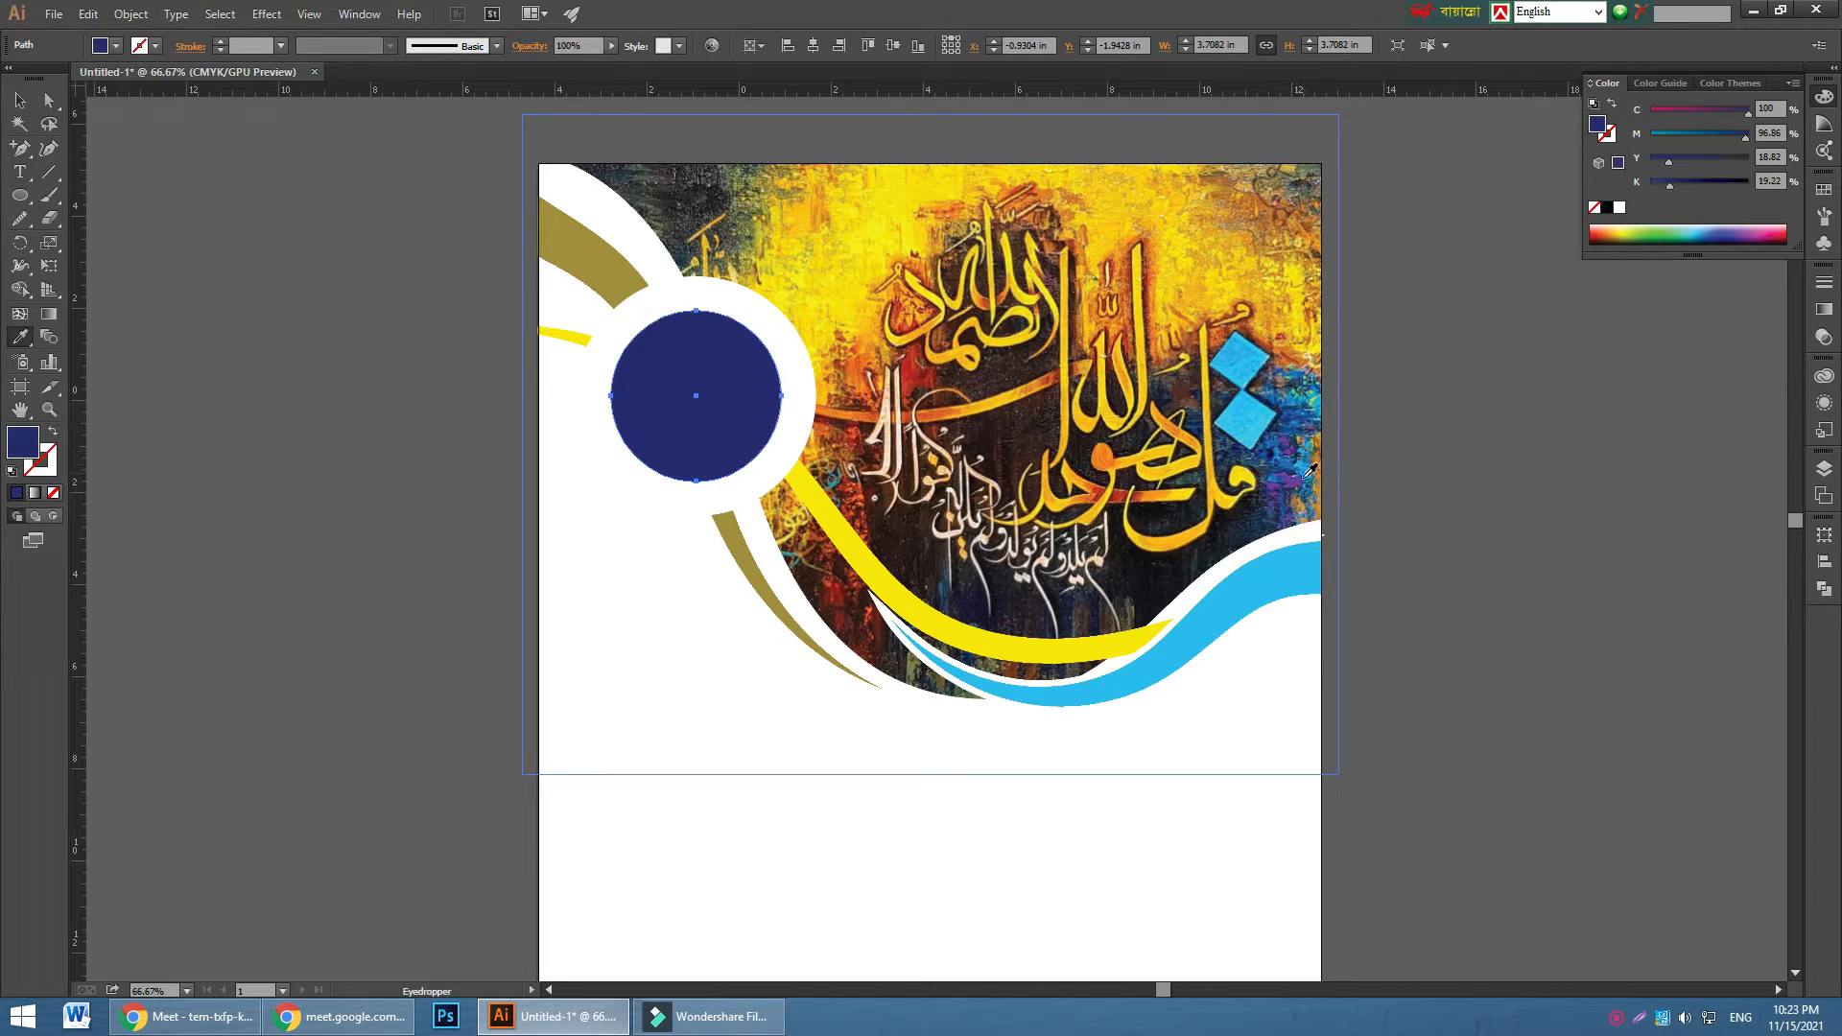
left_click(1299, 480)
left_click(19, 100)
left_click(207, 293)
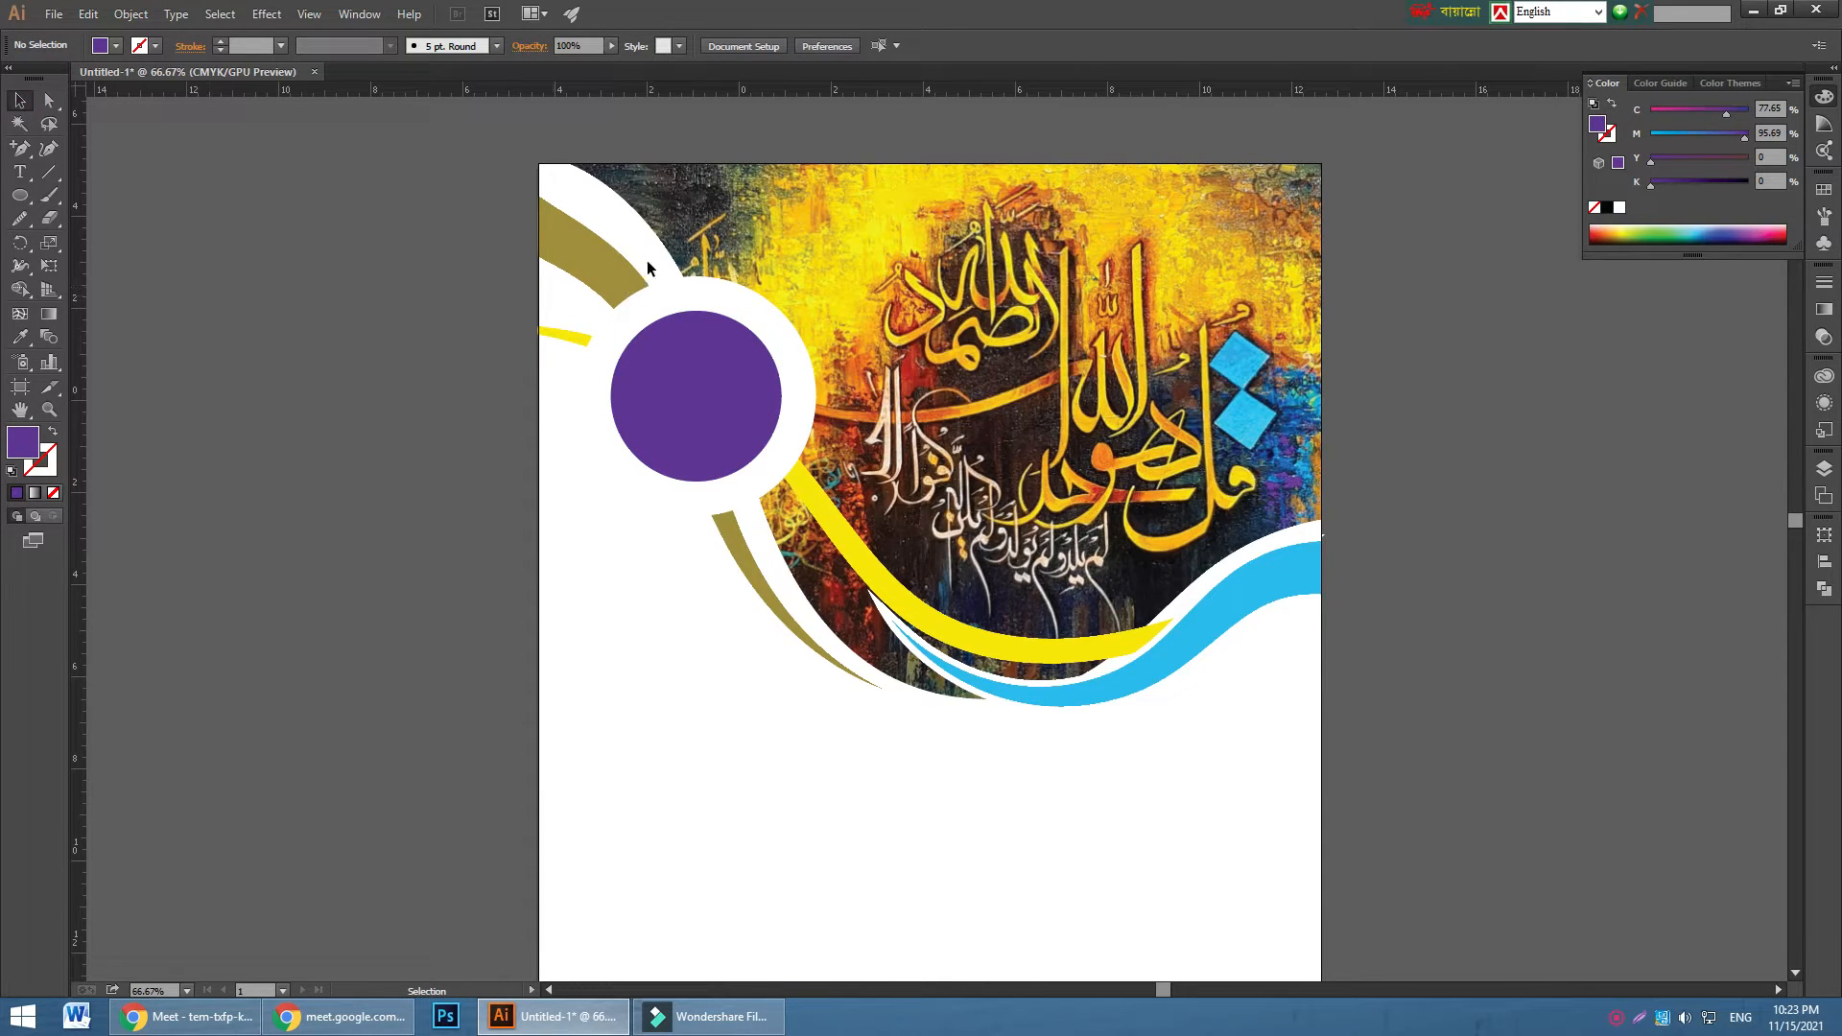
- Recolor the olive ribbon with a deep blue sampled from the painting's right side, and deselect it
left_click(612, 261)
left_click(19, 337)
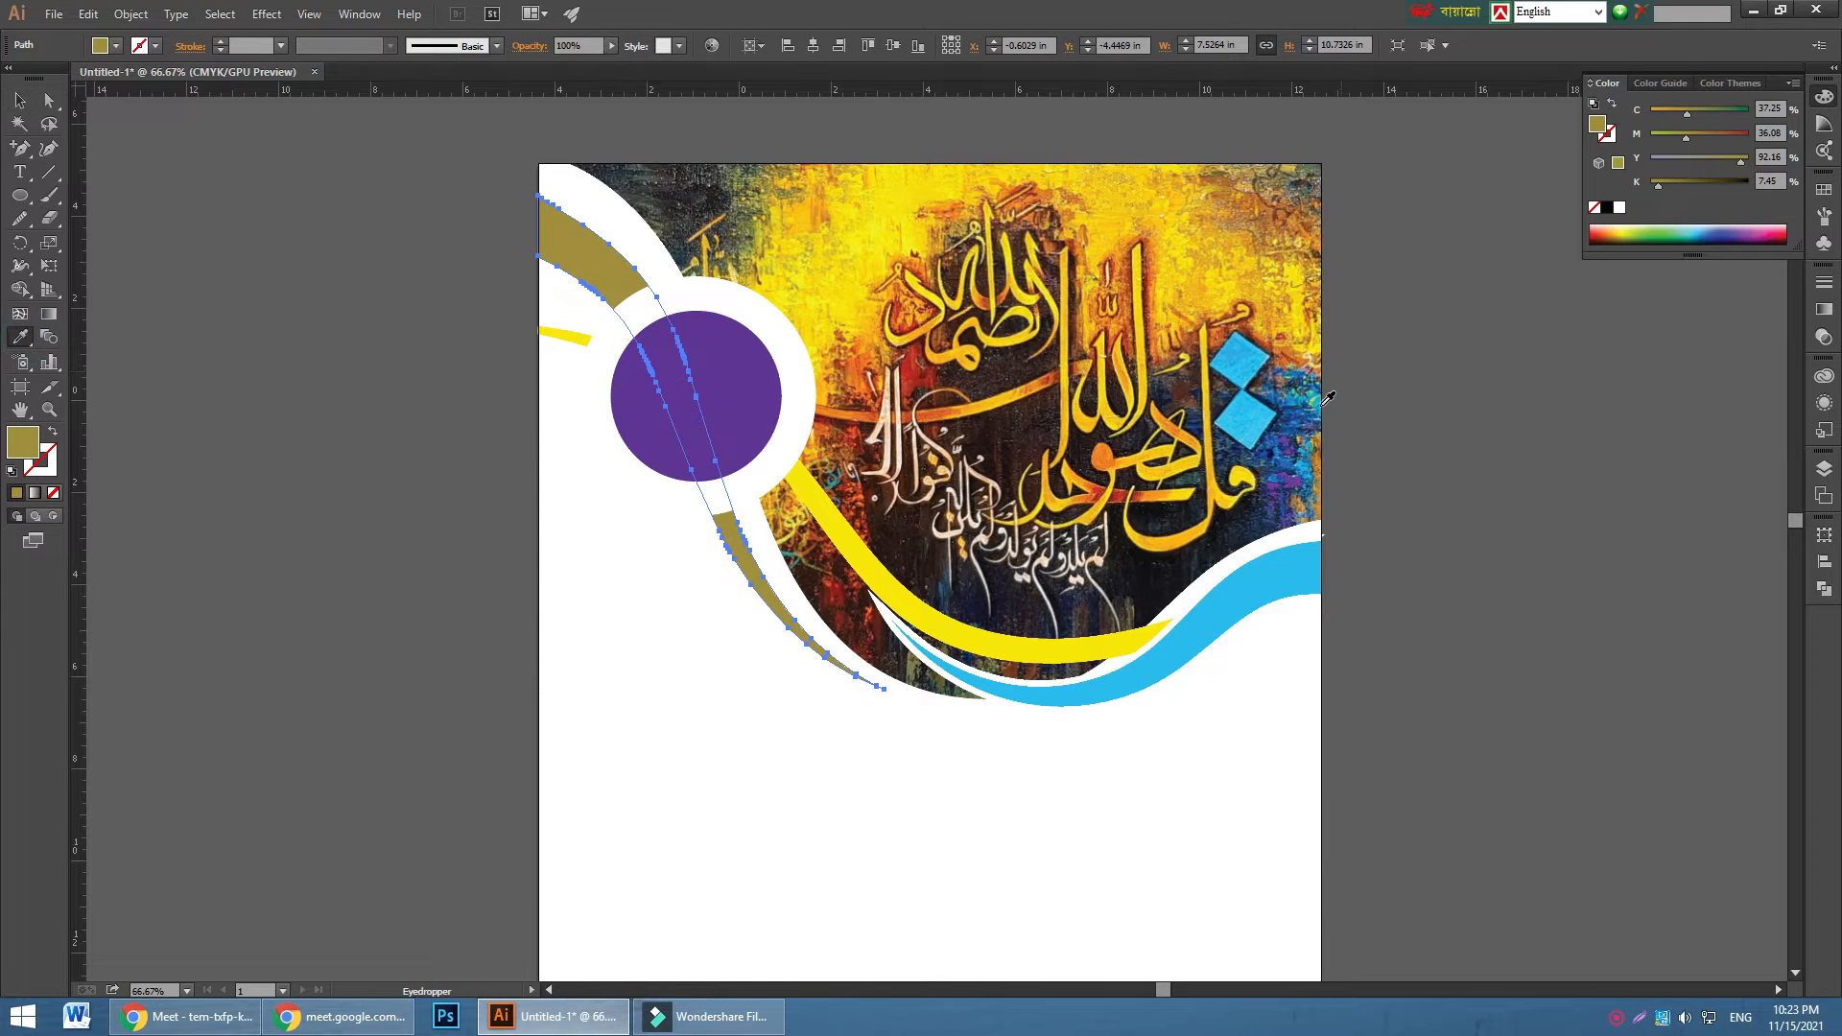
left_click(1291, 407)
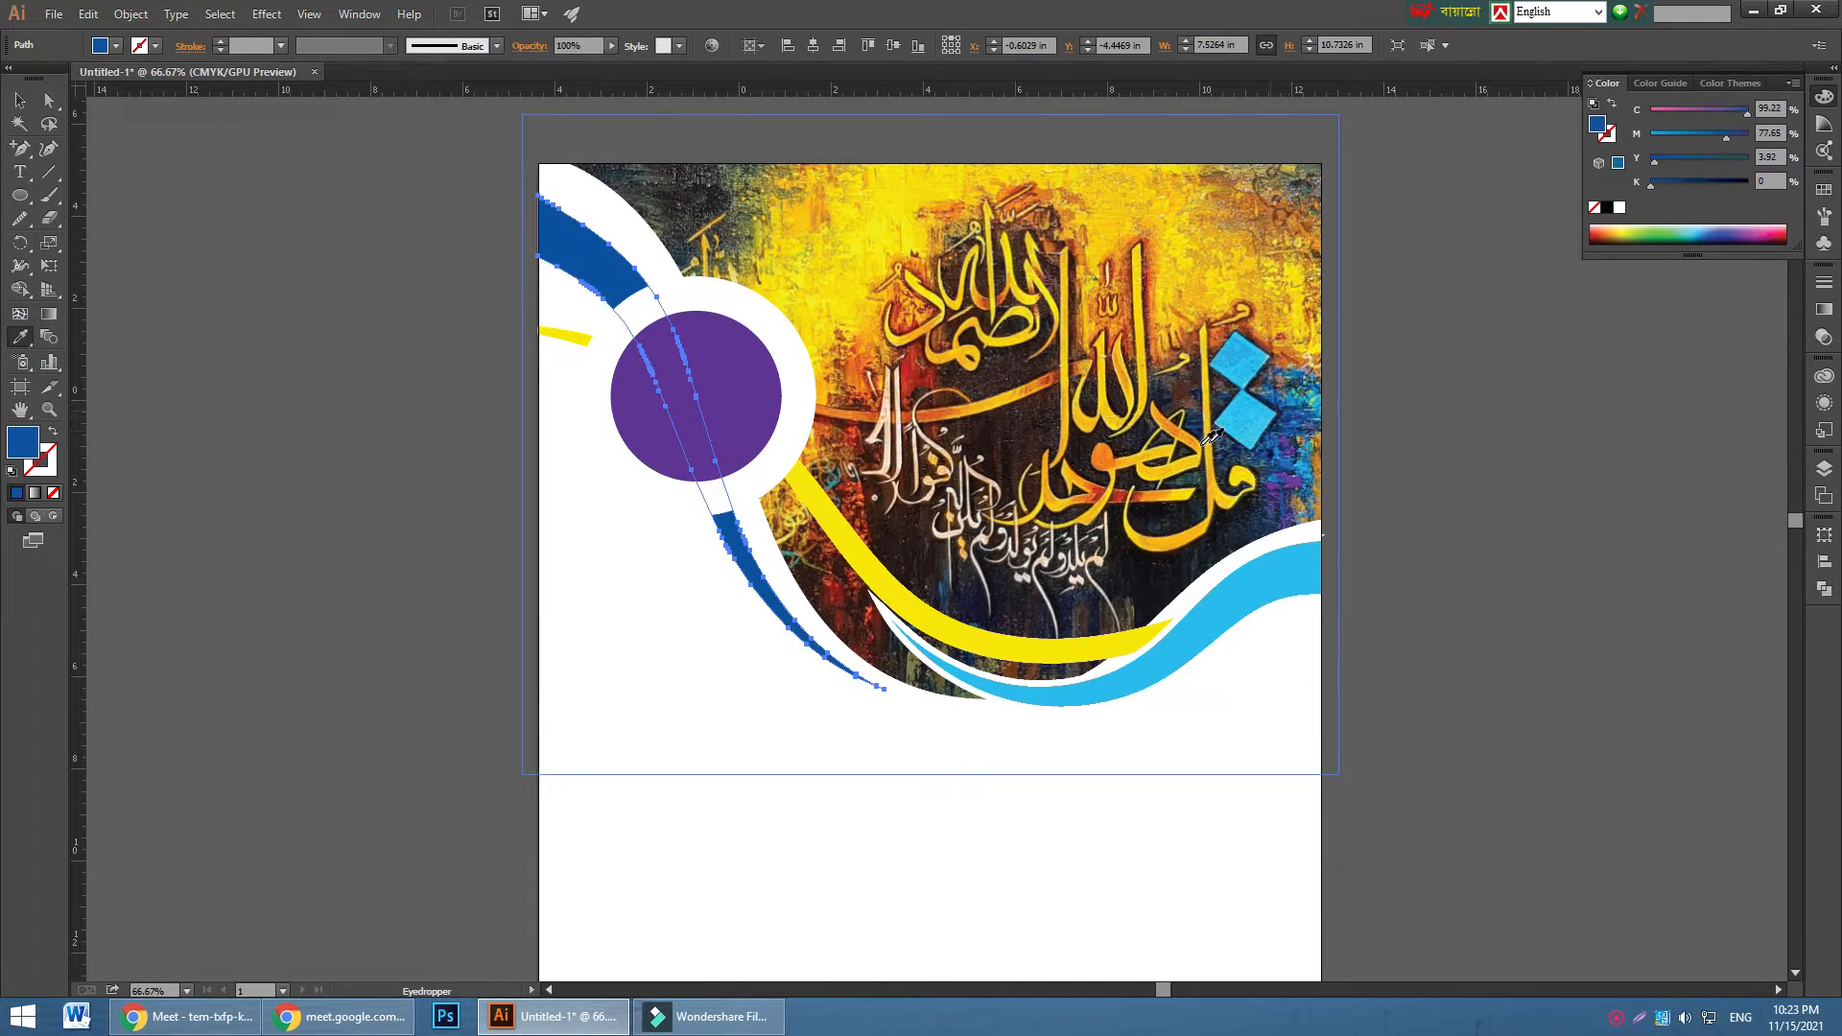
left_click(19, 100)
left_click(263, 420)
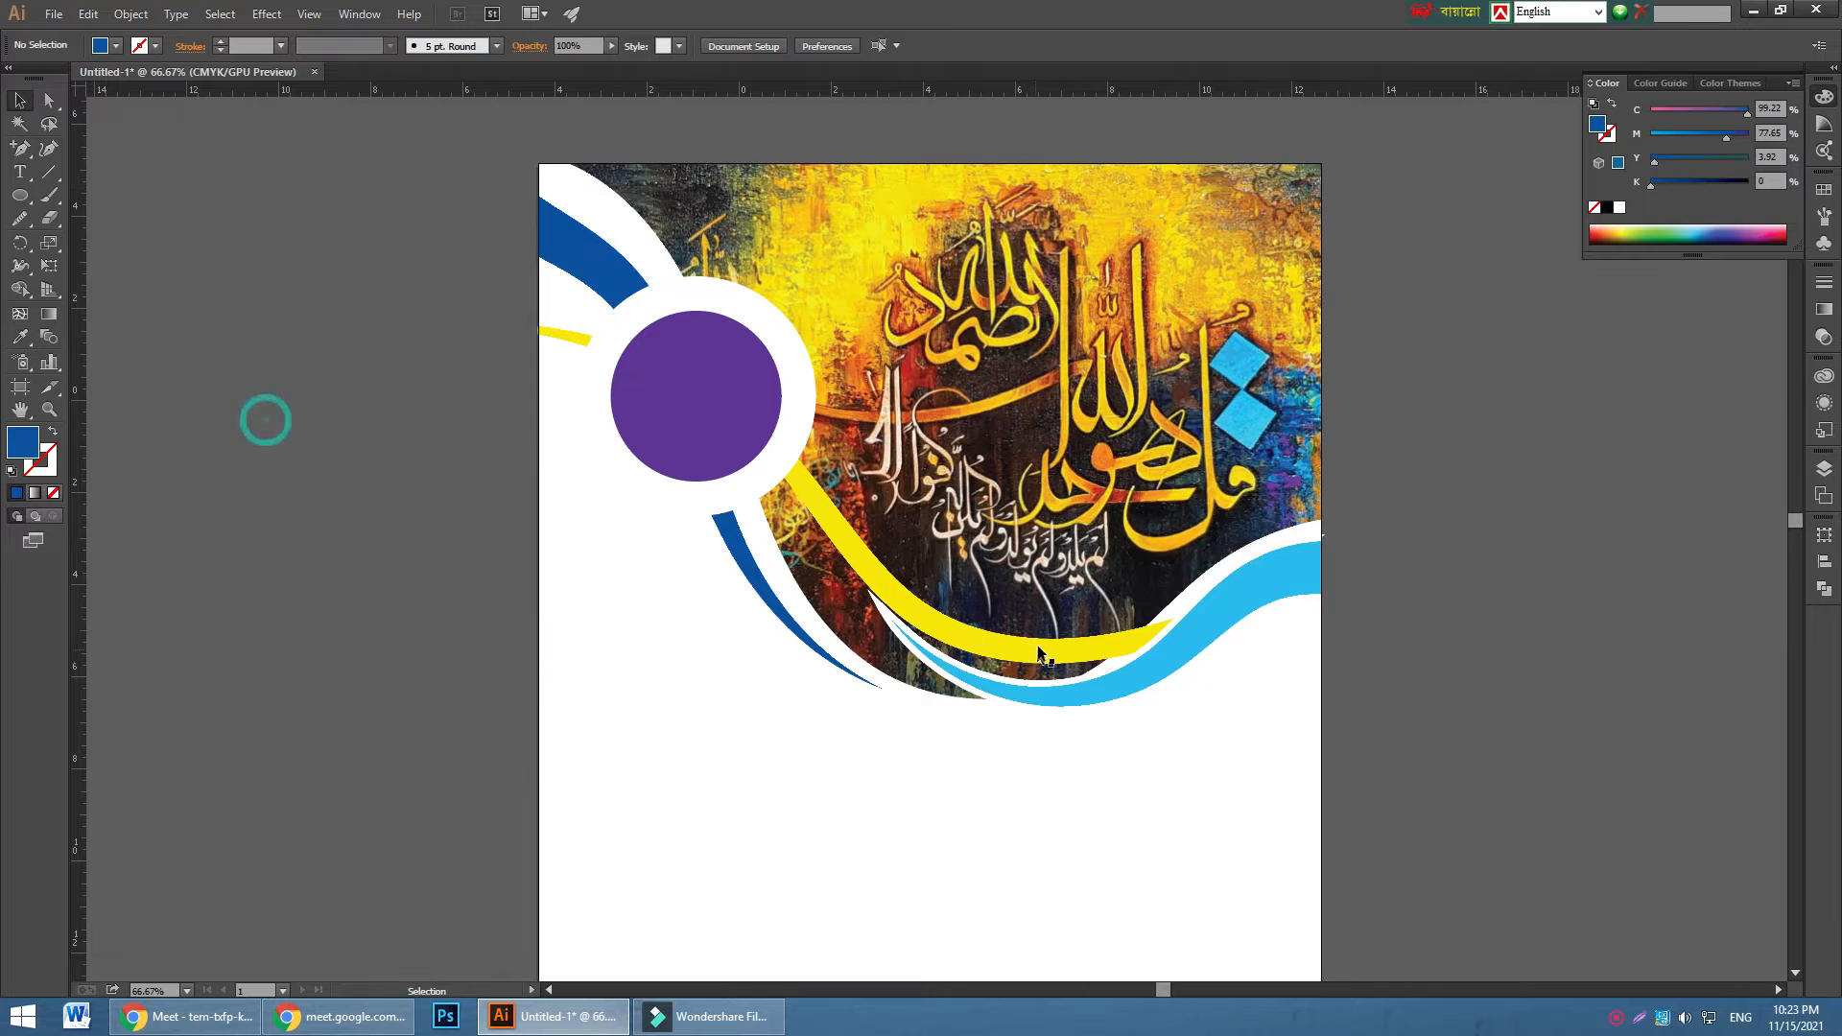
left_click(990, 626)
left_click(1476, 637)
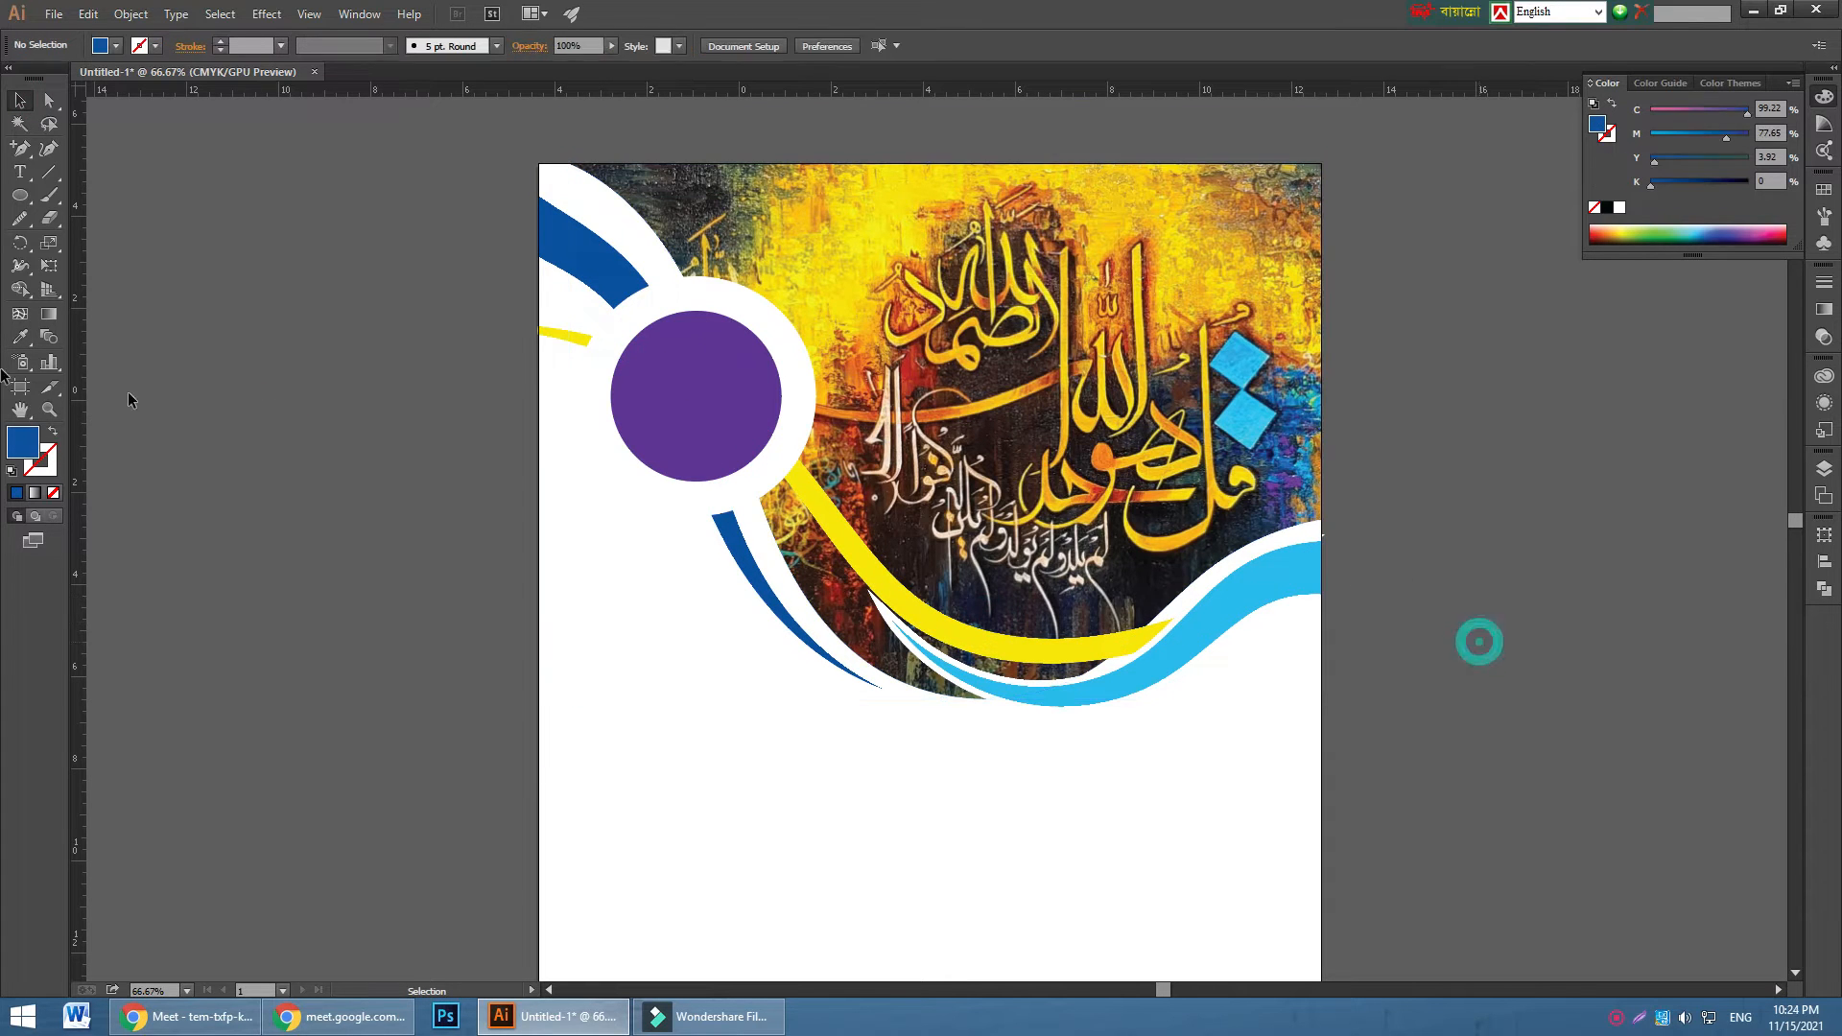
- Add the text CALENDAR 2022 beside the artboard, enlarge it to about 59.72 pt, and break 2022 onto a second line
left_click(19, 171)
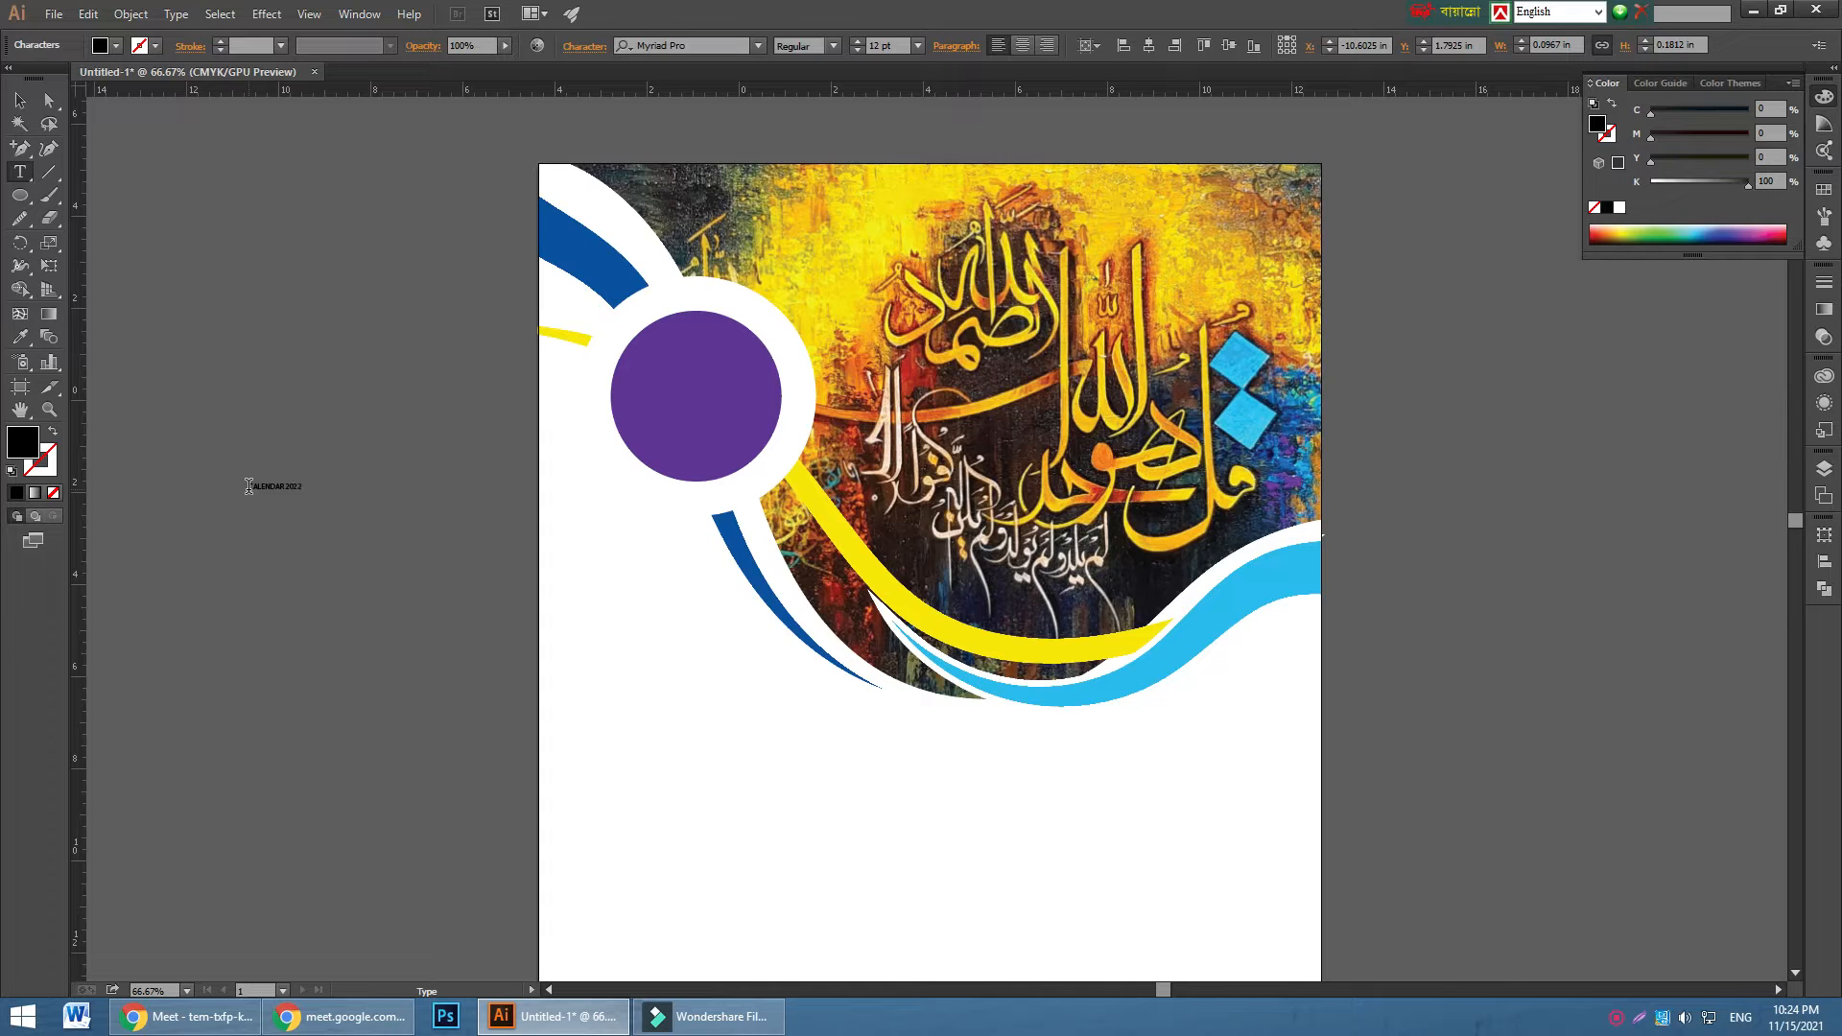
left_click(21, 100)
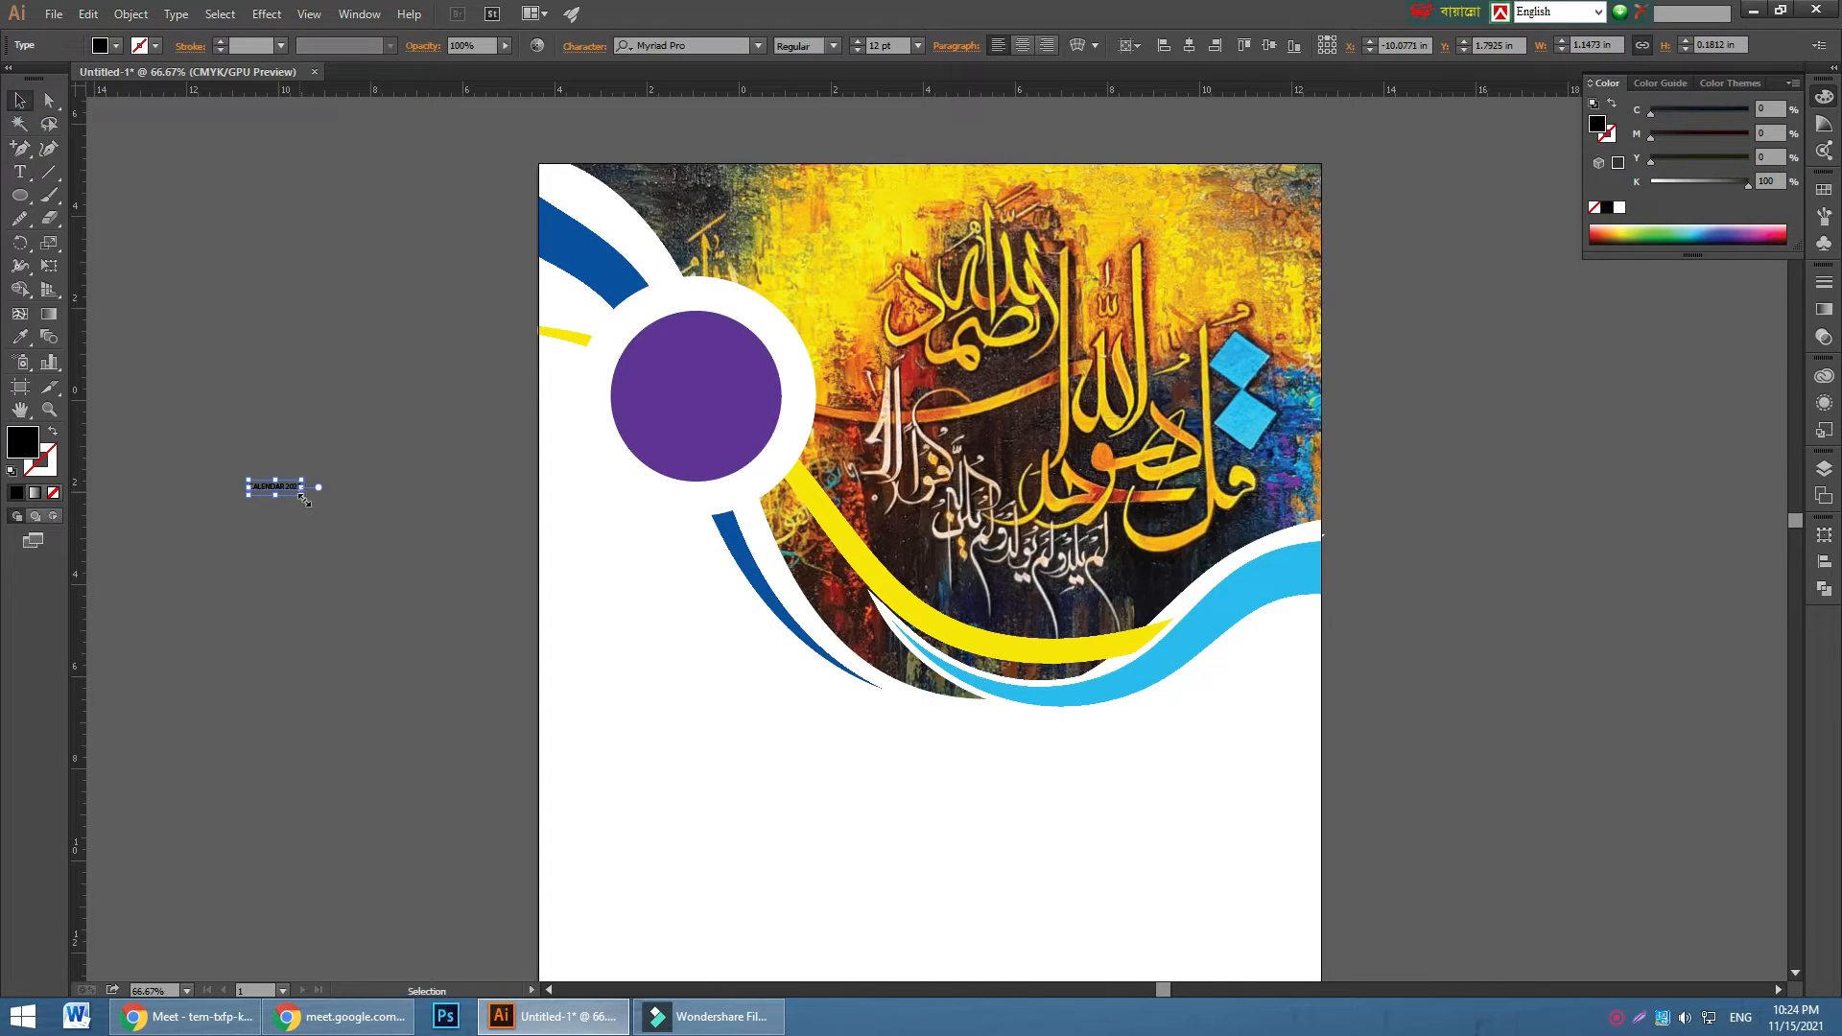
left_click_drag(303, 498, 518, 533)
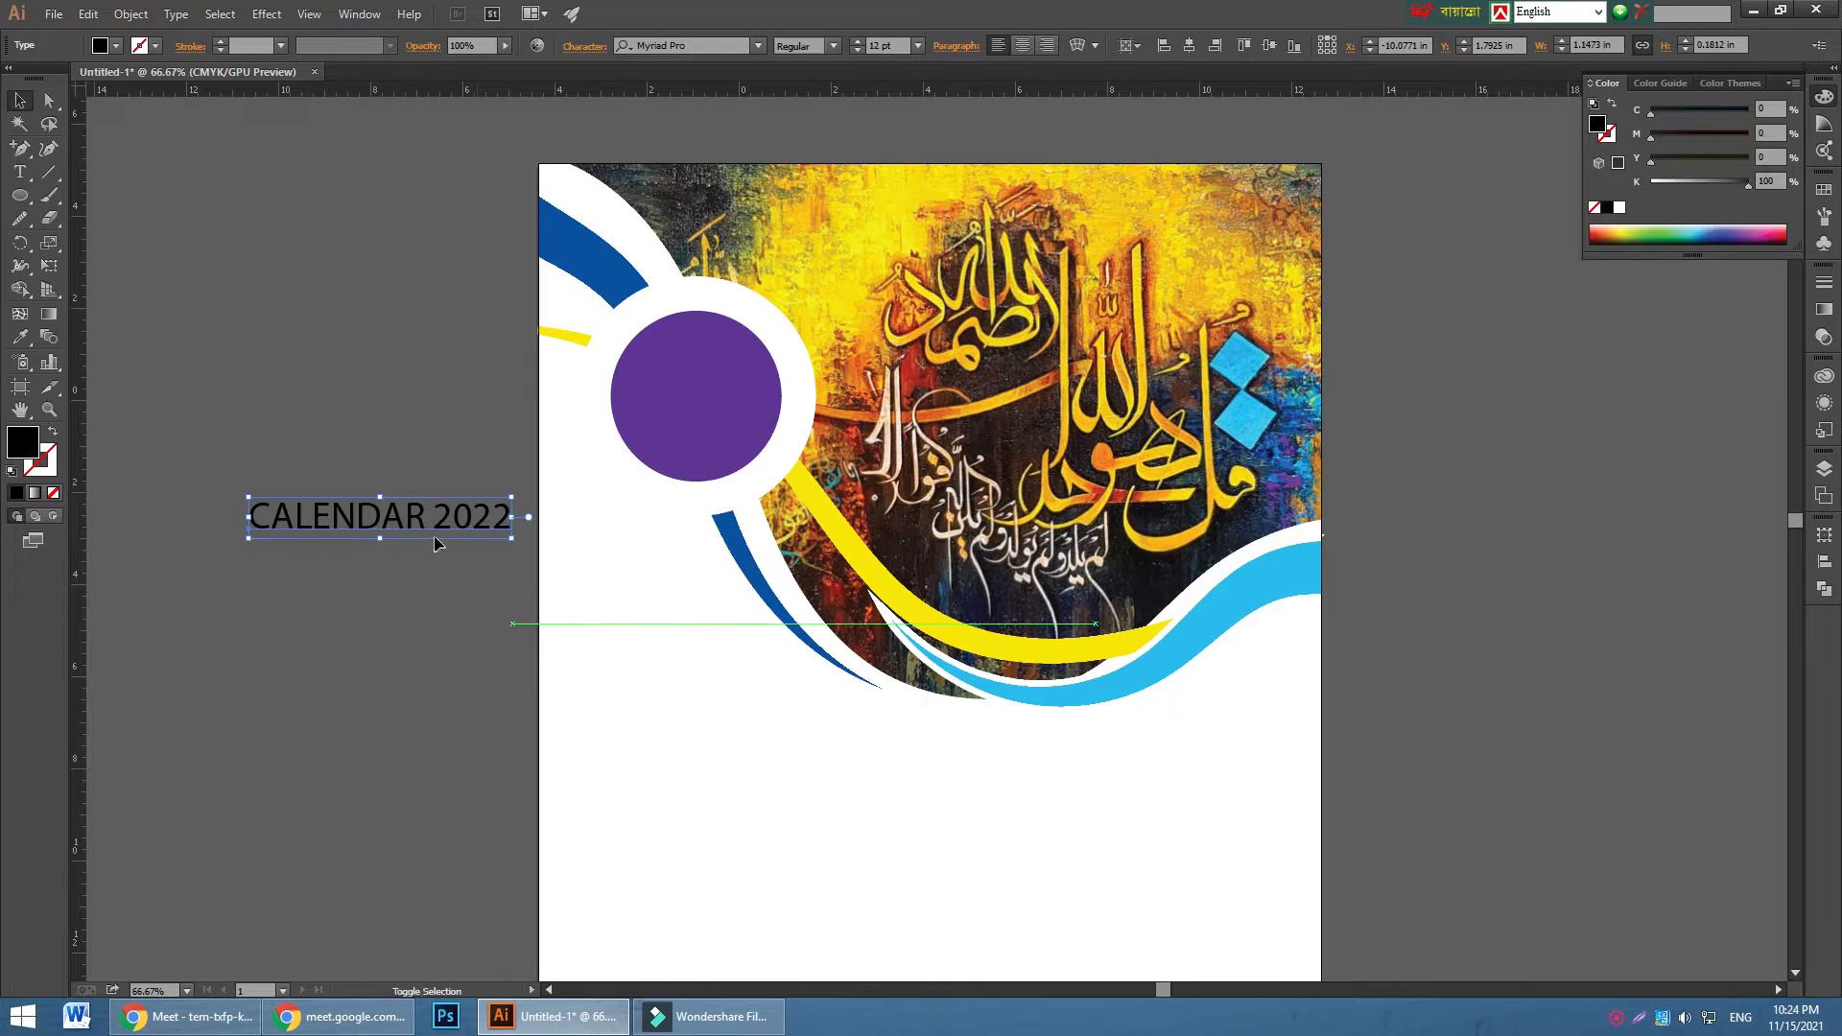
key("t")
left_click(434, 524)
key("BackSpace")
key("Return")
- Set the calendar text's font to Montserrat Black and center-align its two lines
left_click(21, 101)
left_click(718, 42)
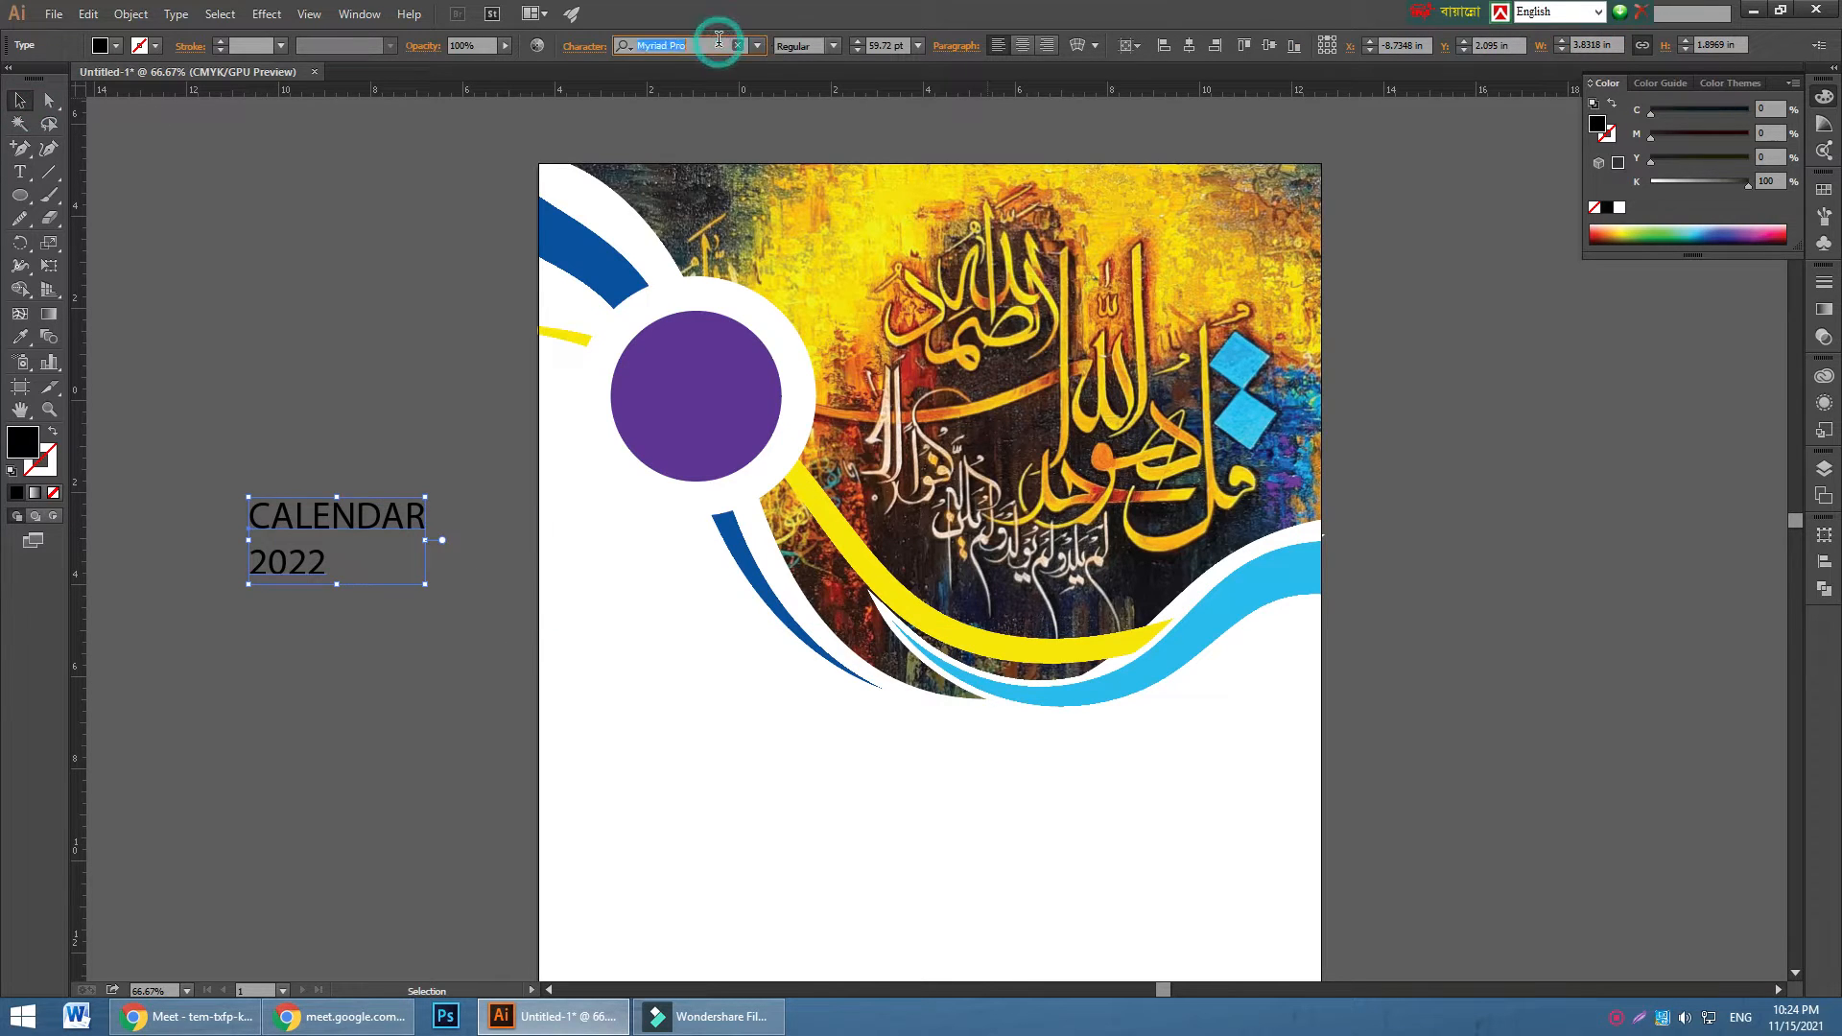
type("montserrat")
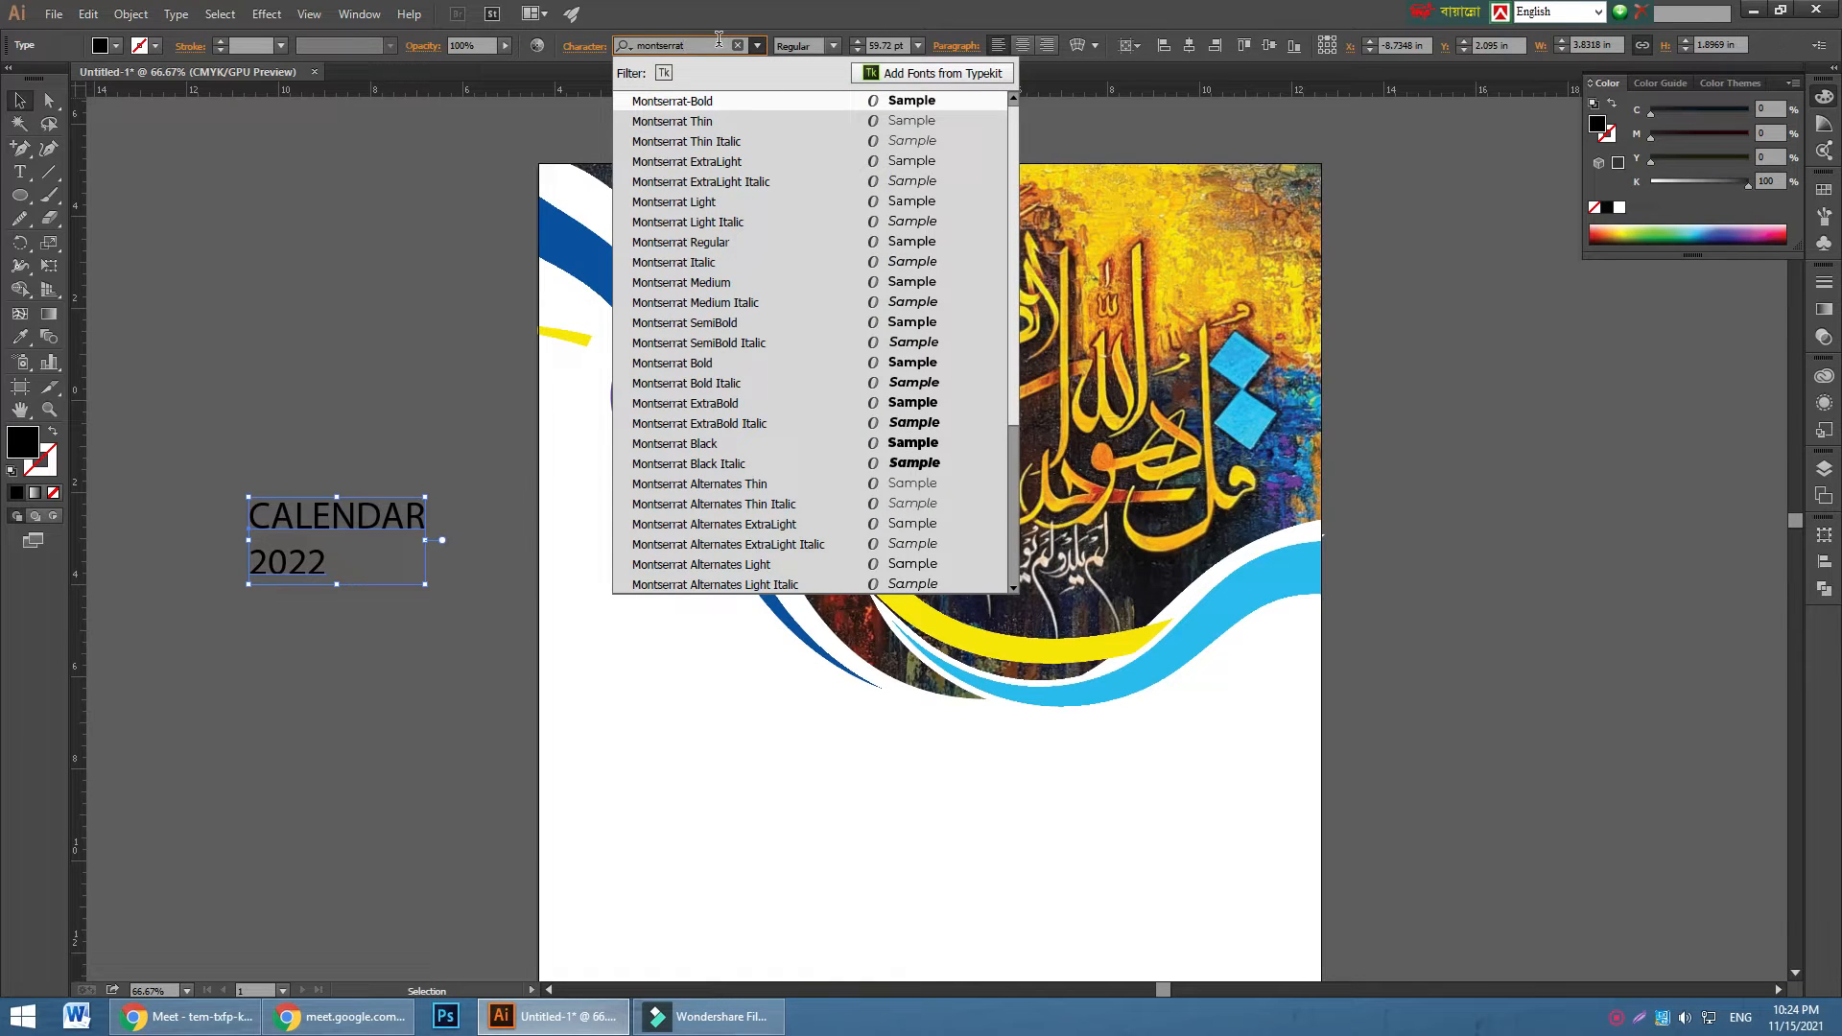
left_click(907, 443)
left_click(21, 101)
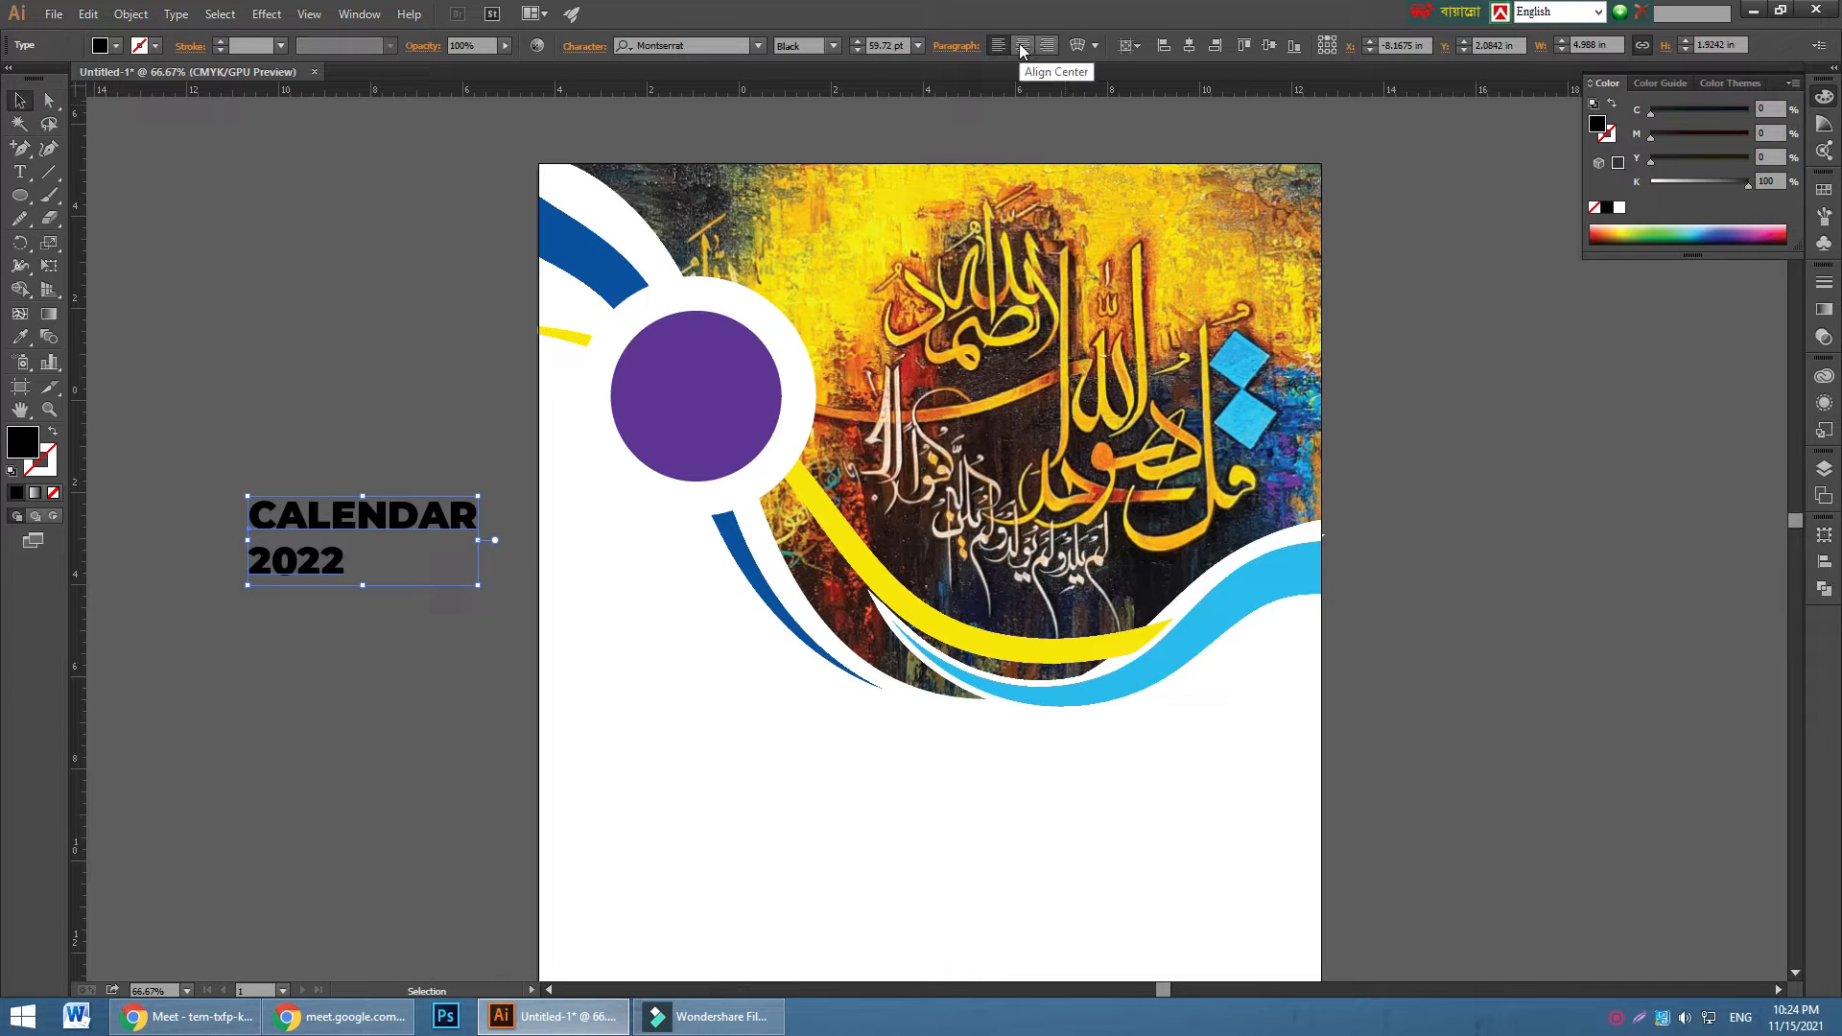
left_click(1022, 47)
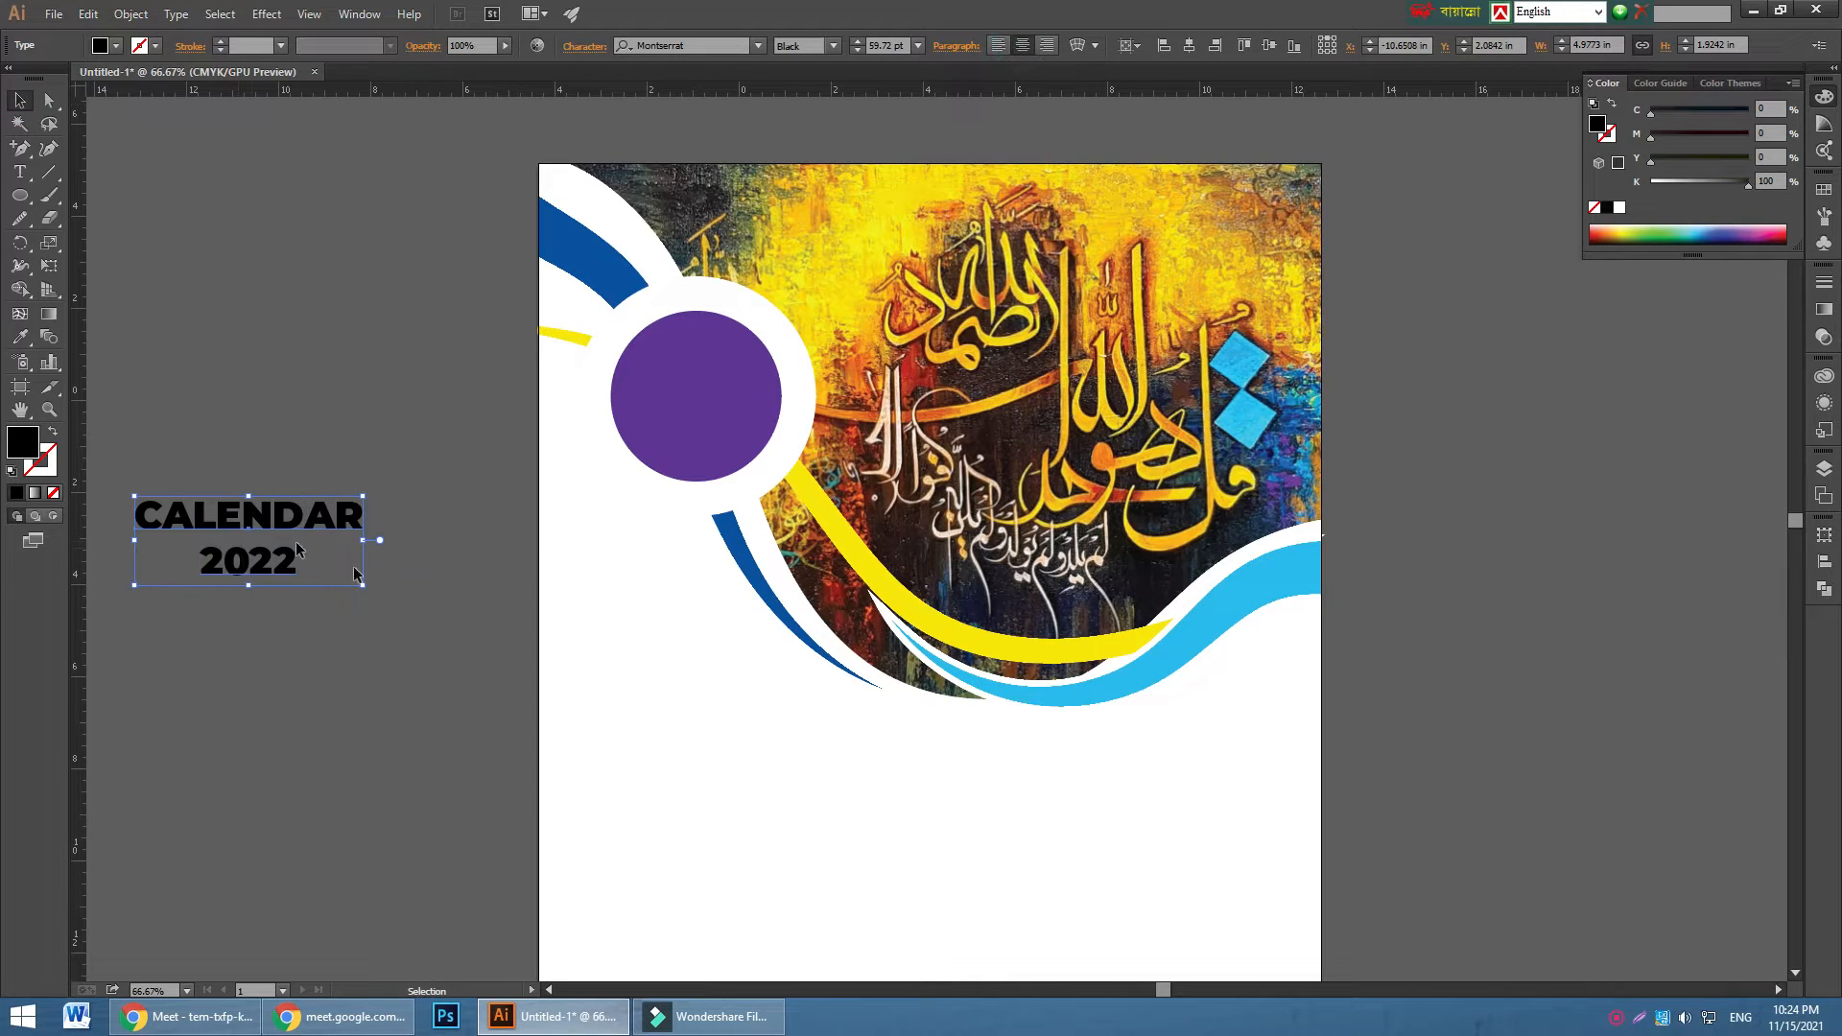
- Move the CALENDAR 2022 text onto the purple circle and deselect it
left_click_drag(297, 526, 765, 388)
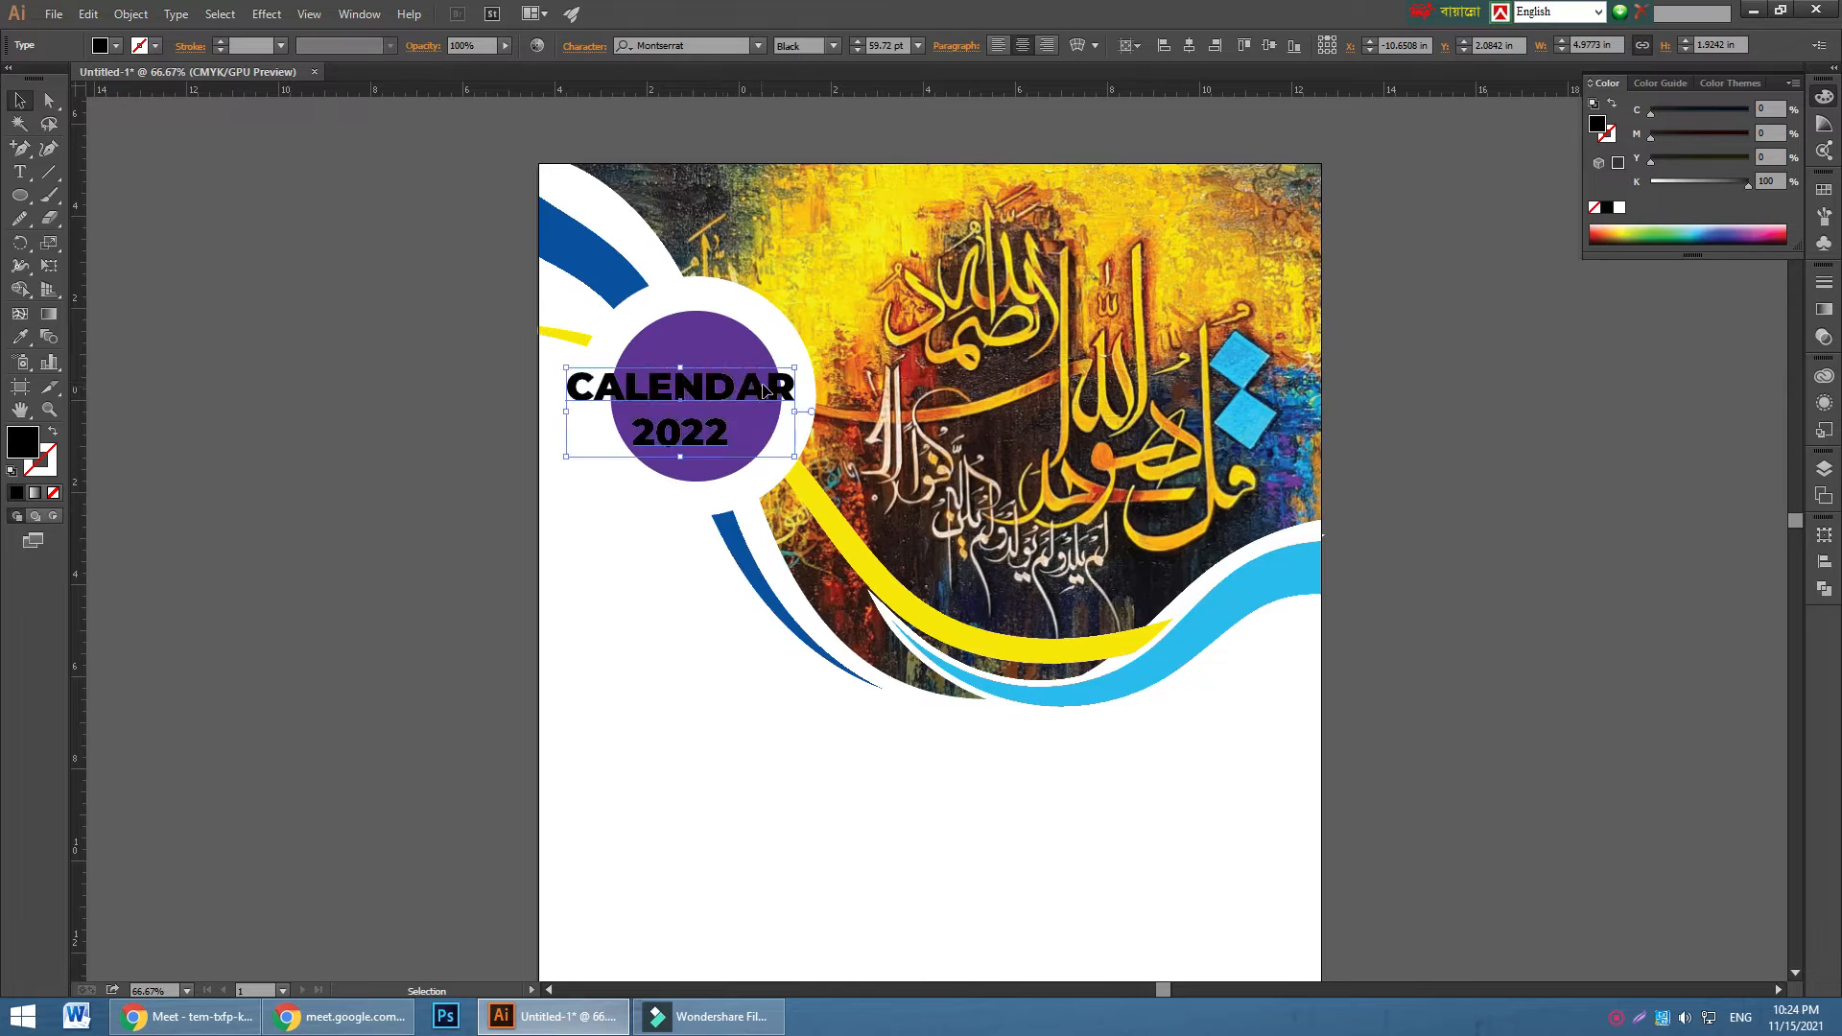
key("ctrl+plus")
key("ctrl+plus")
key("ctrl+plus")
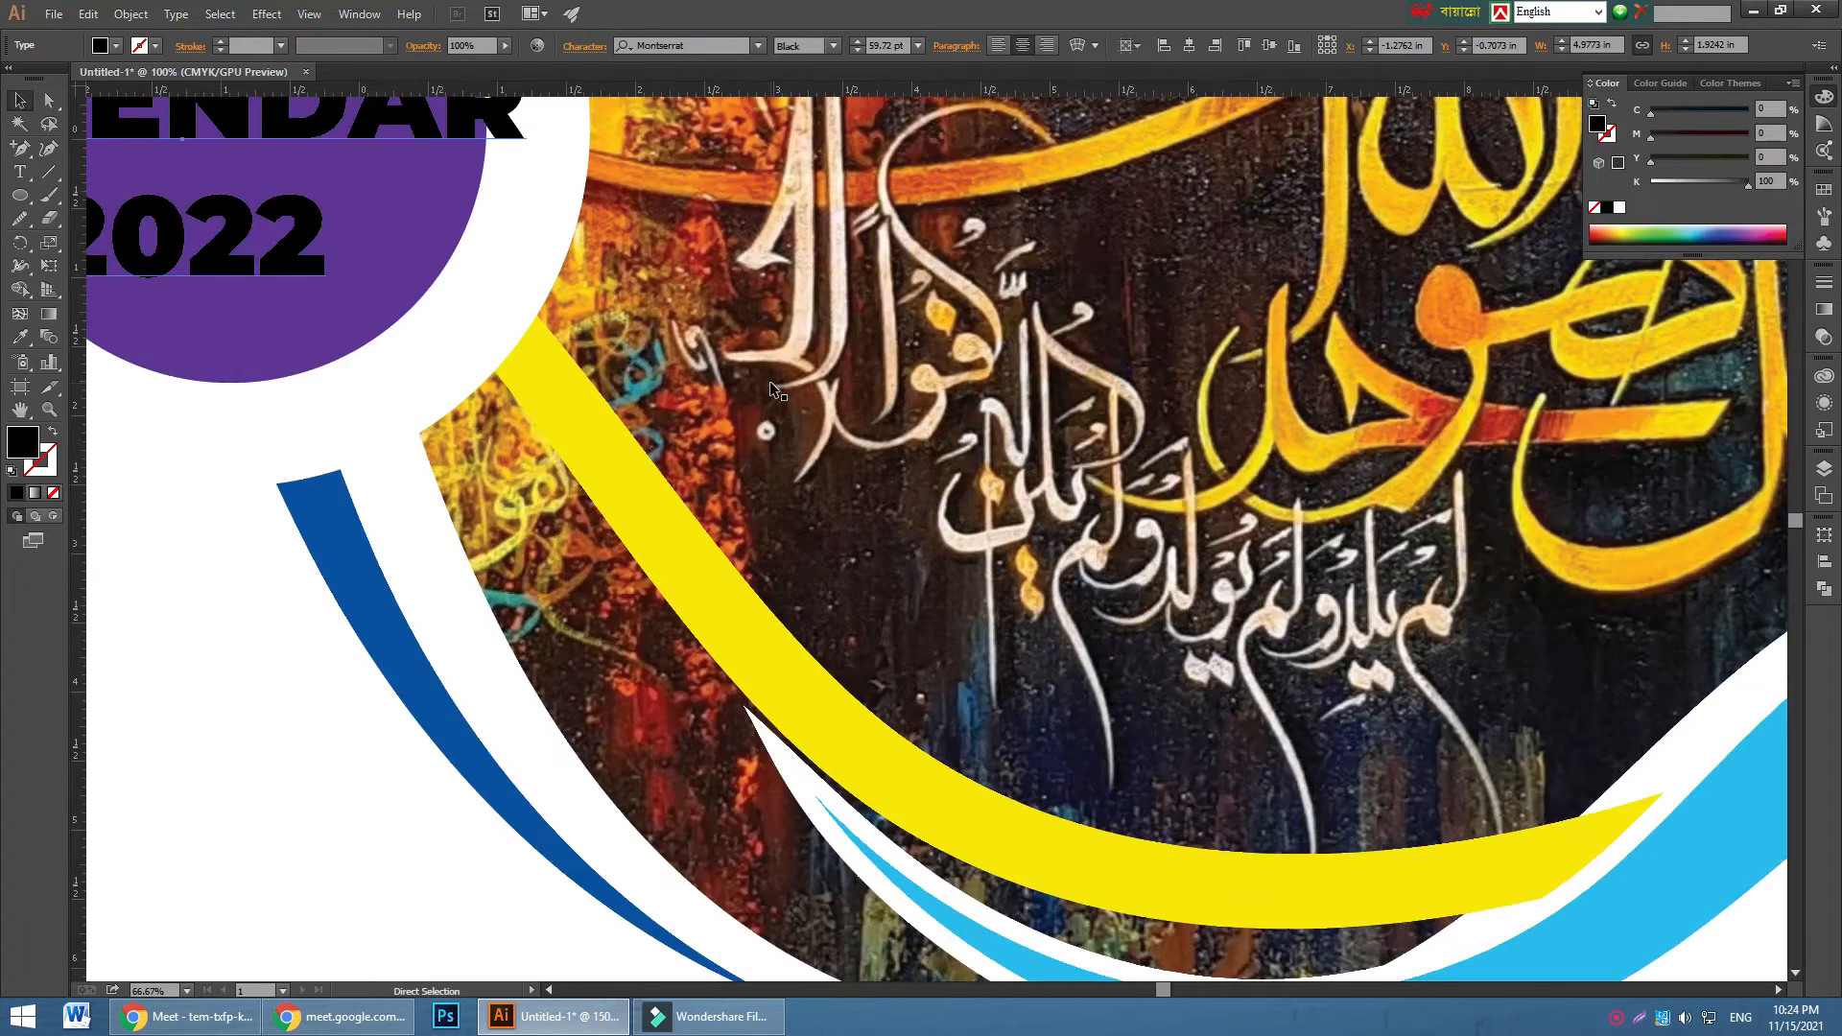
scroll(770, 382, "up", 3)
left_click(27, 415)
left_click_drag(178, 335, 707, 600)
left_click(19, 99)
left_click(148, 452)
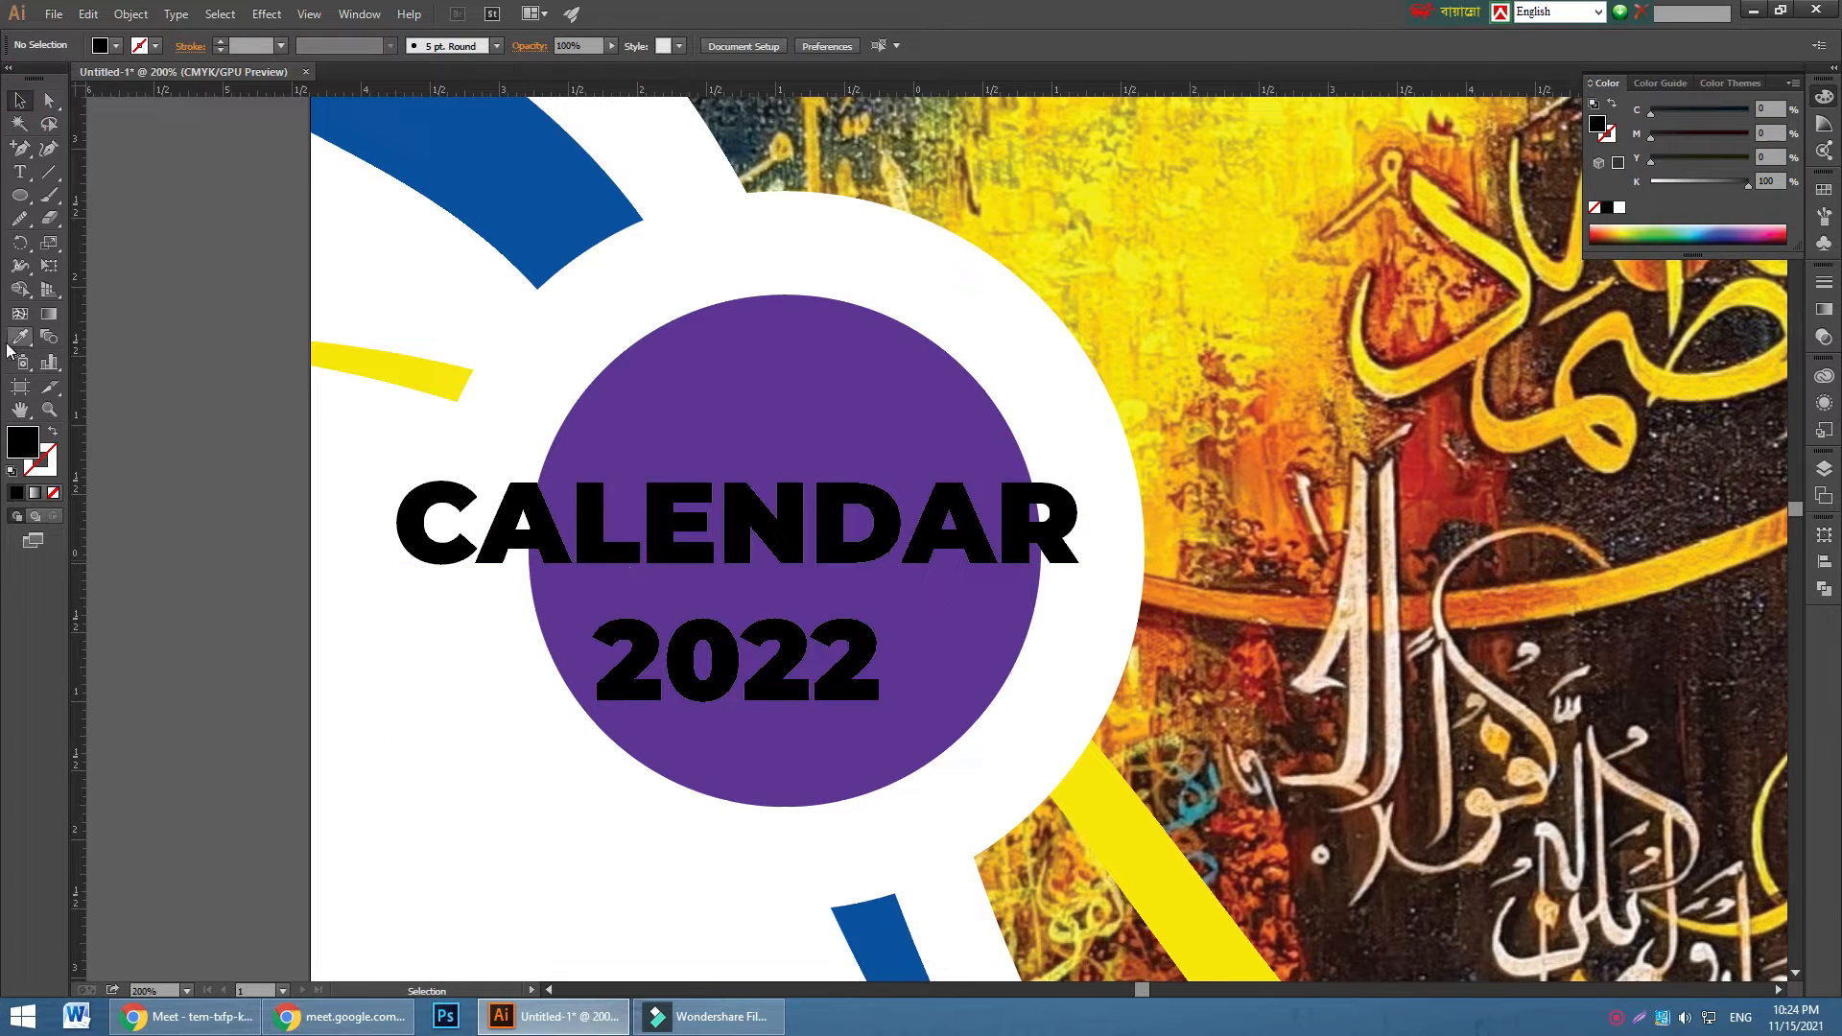
- Set the font weight of the word CALENDAR in the purple circle to Montserrat Light
left_click(19, 171)
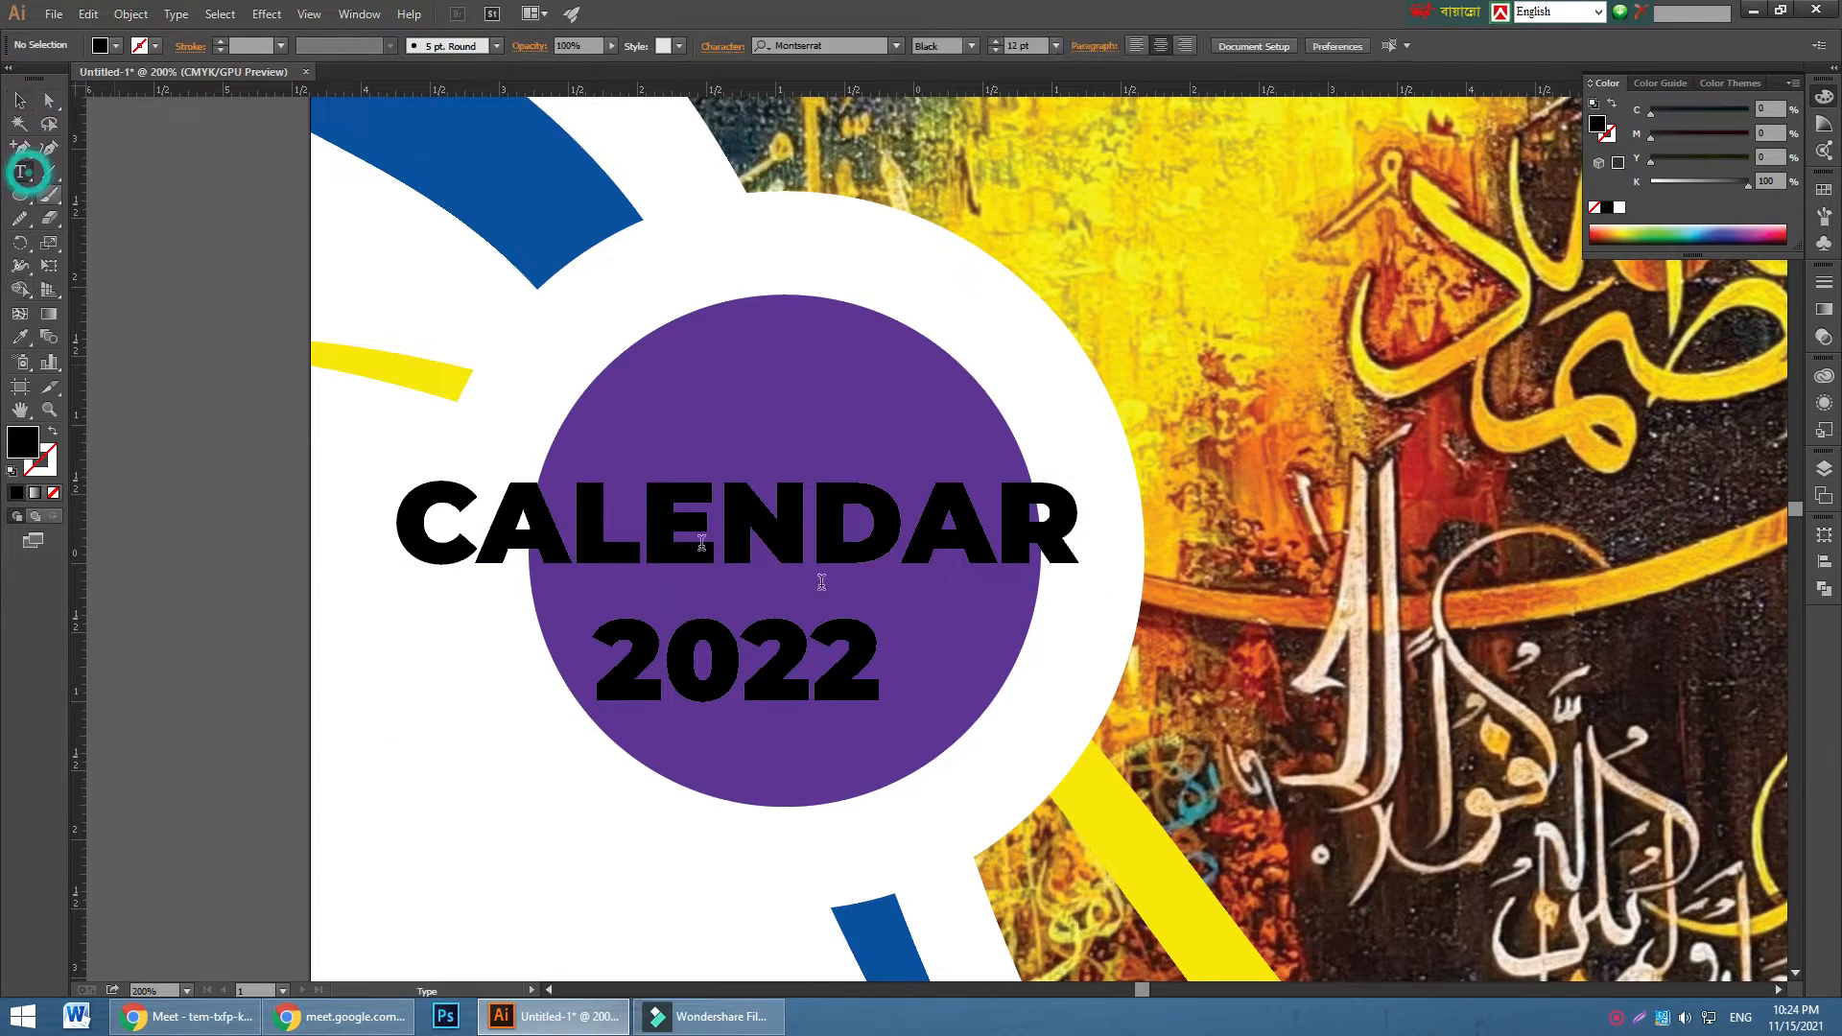
triple_click(804, 533)
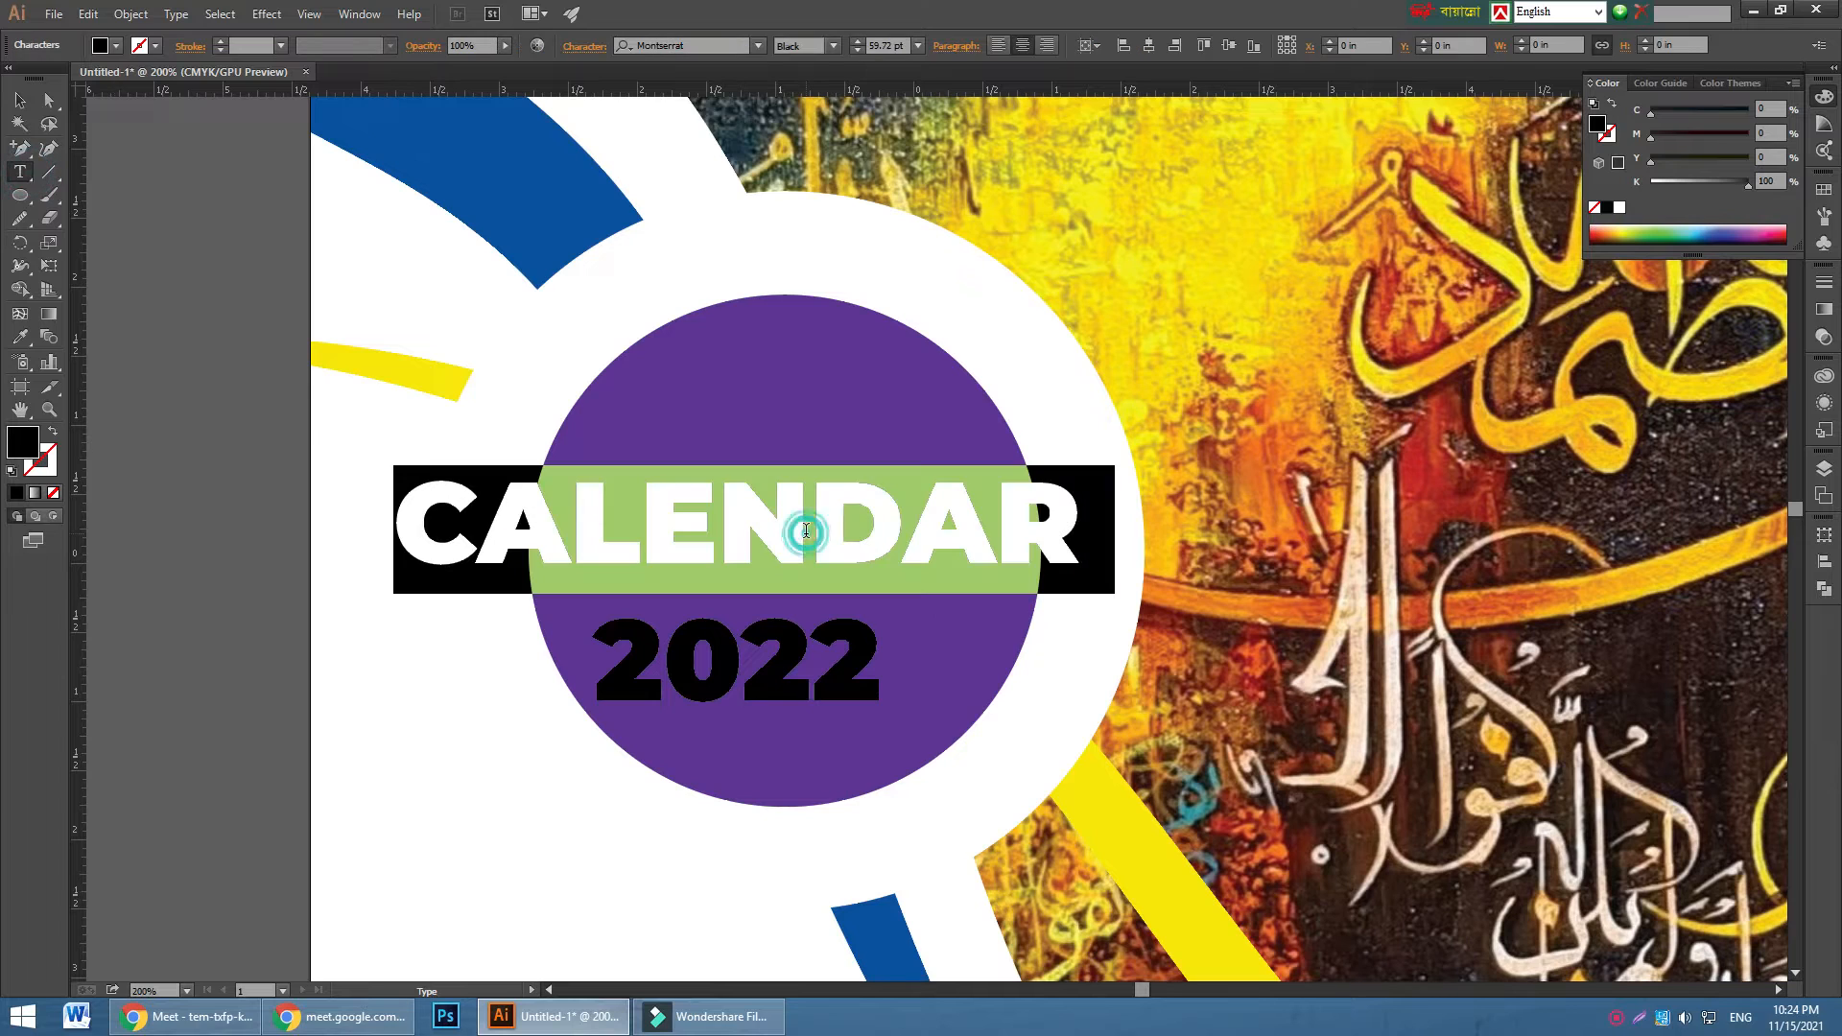
left_click(832, 46)
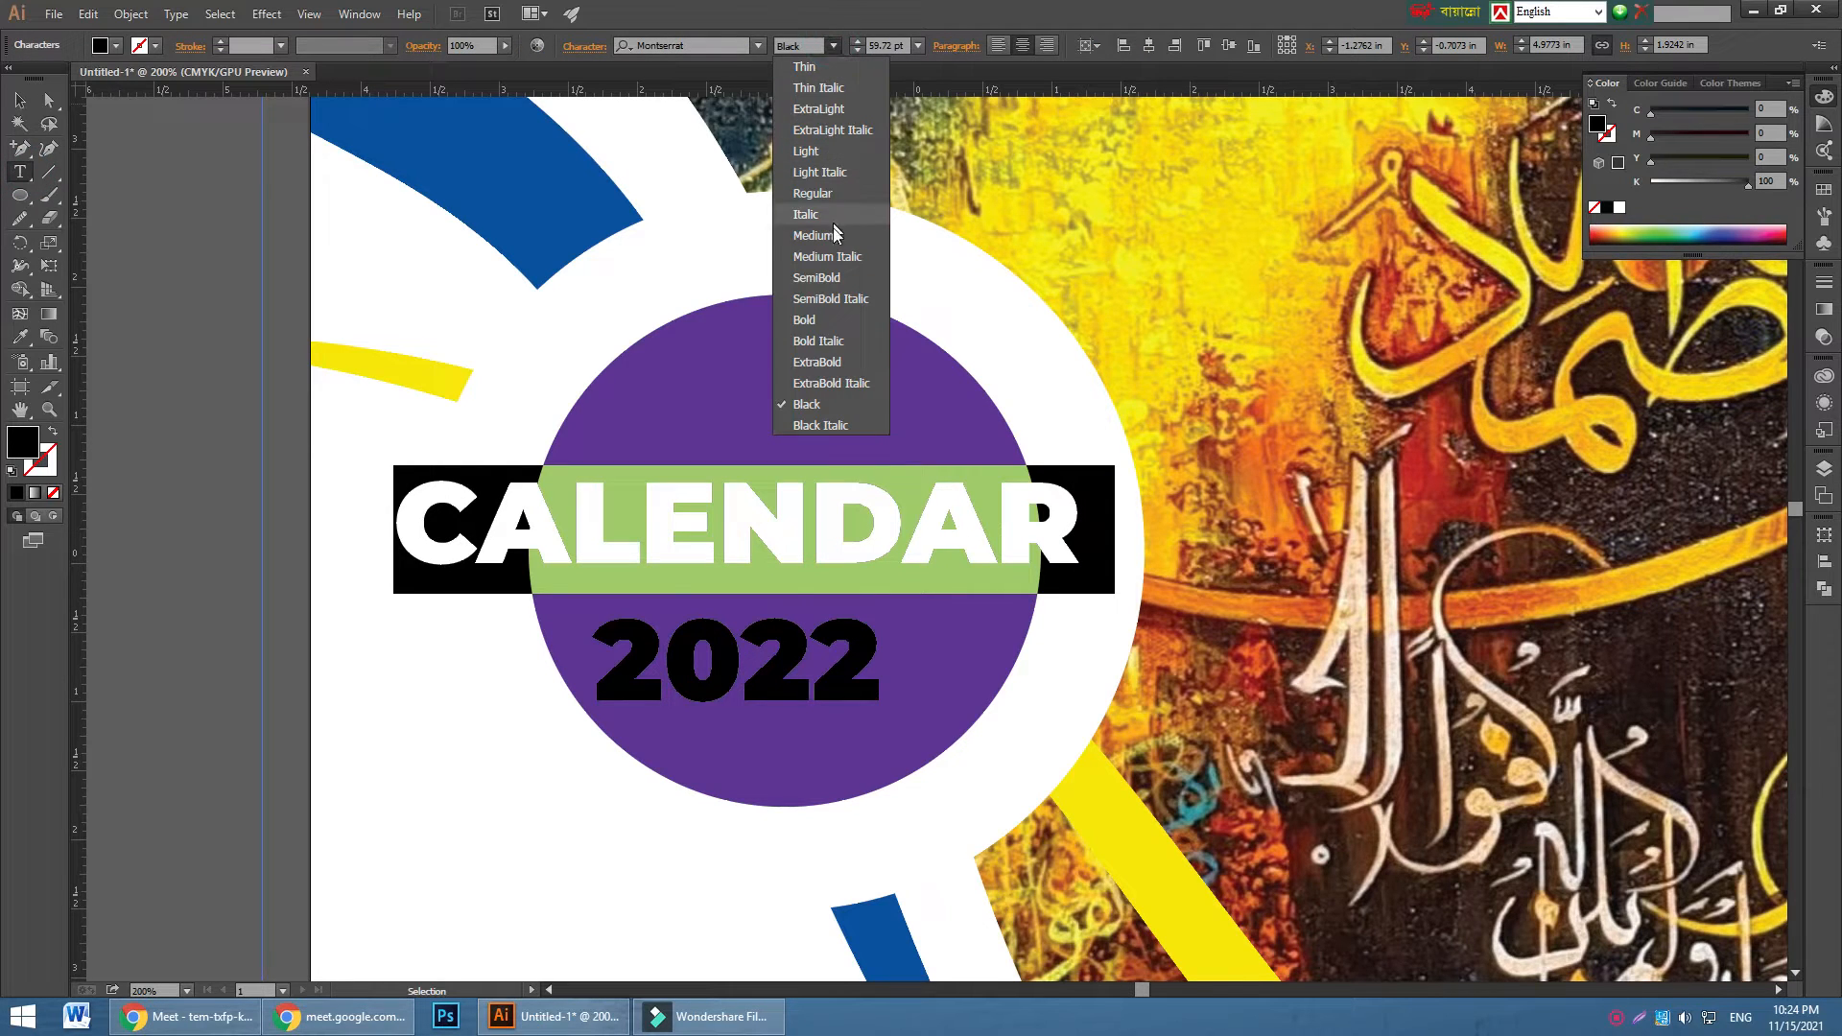
left_click(837, 151)
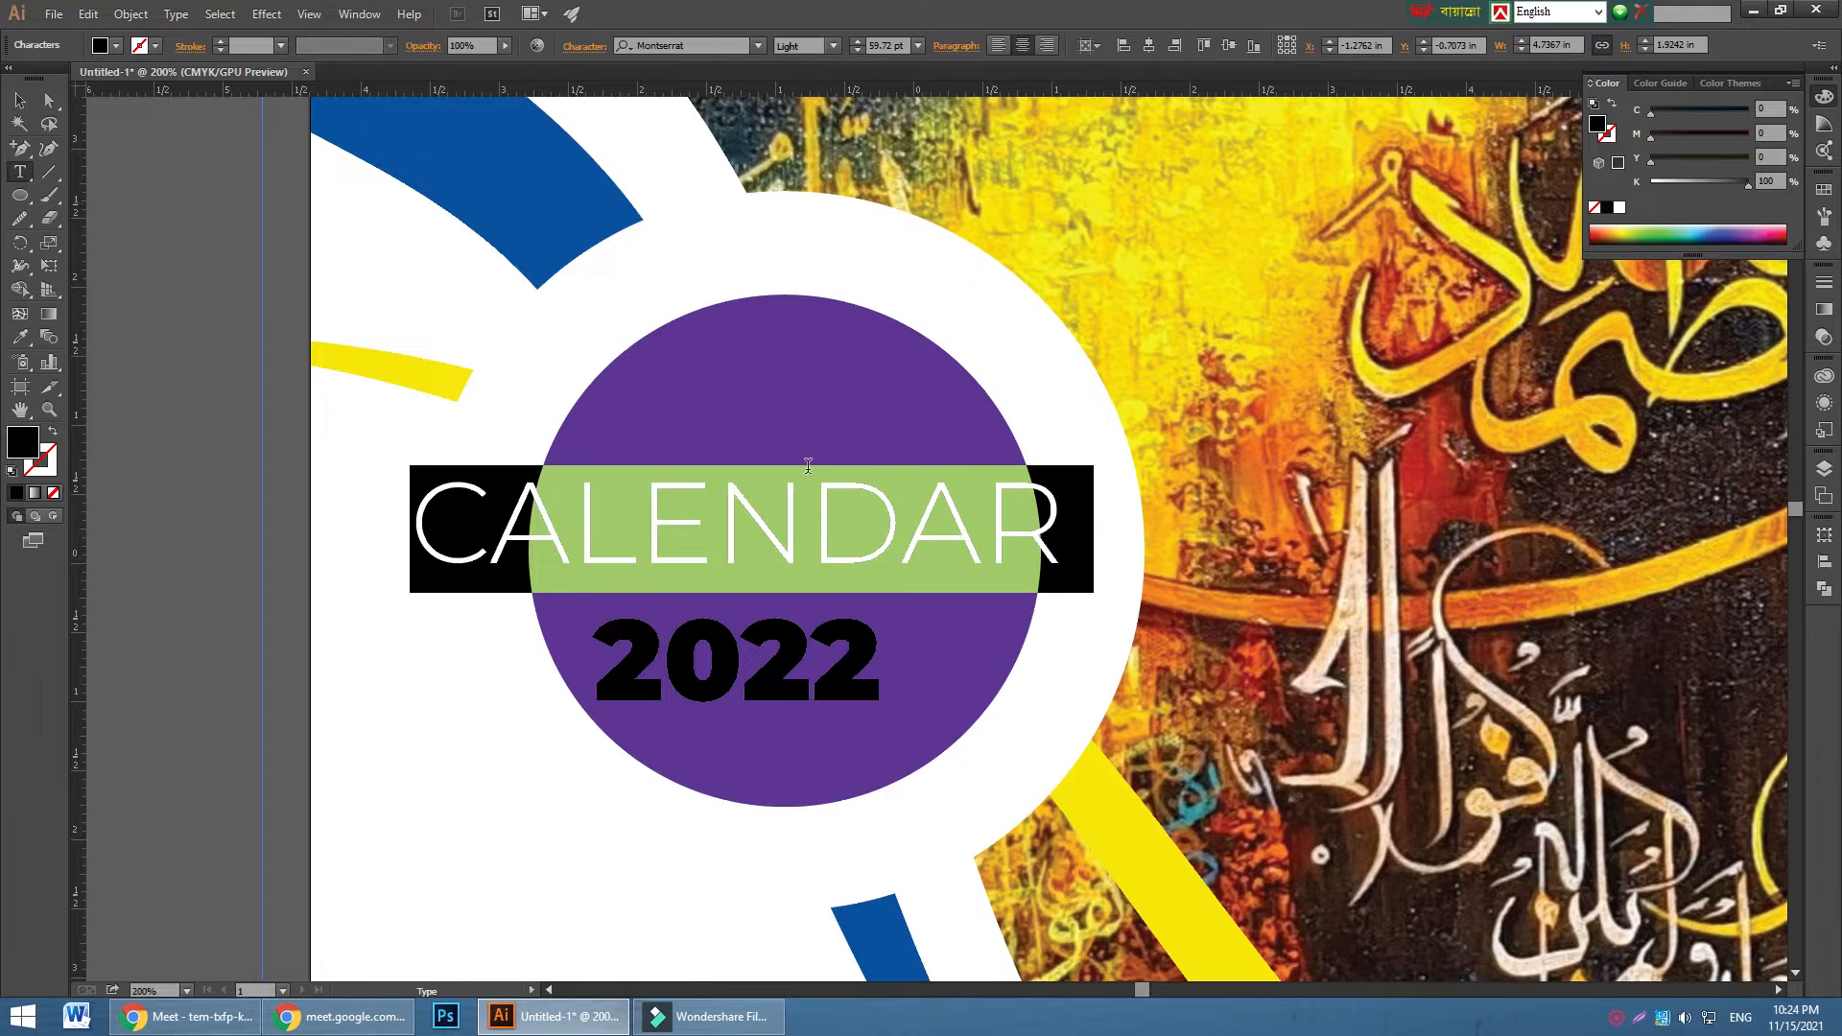
- Reduce the font size of the word CALENDAR to about 29 pt
left_click(880, 45)
scroll(880, 45, "down", 8)
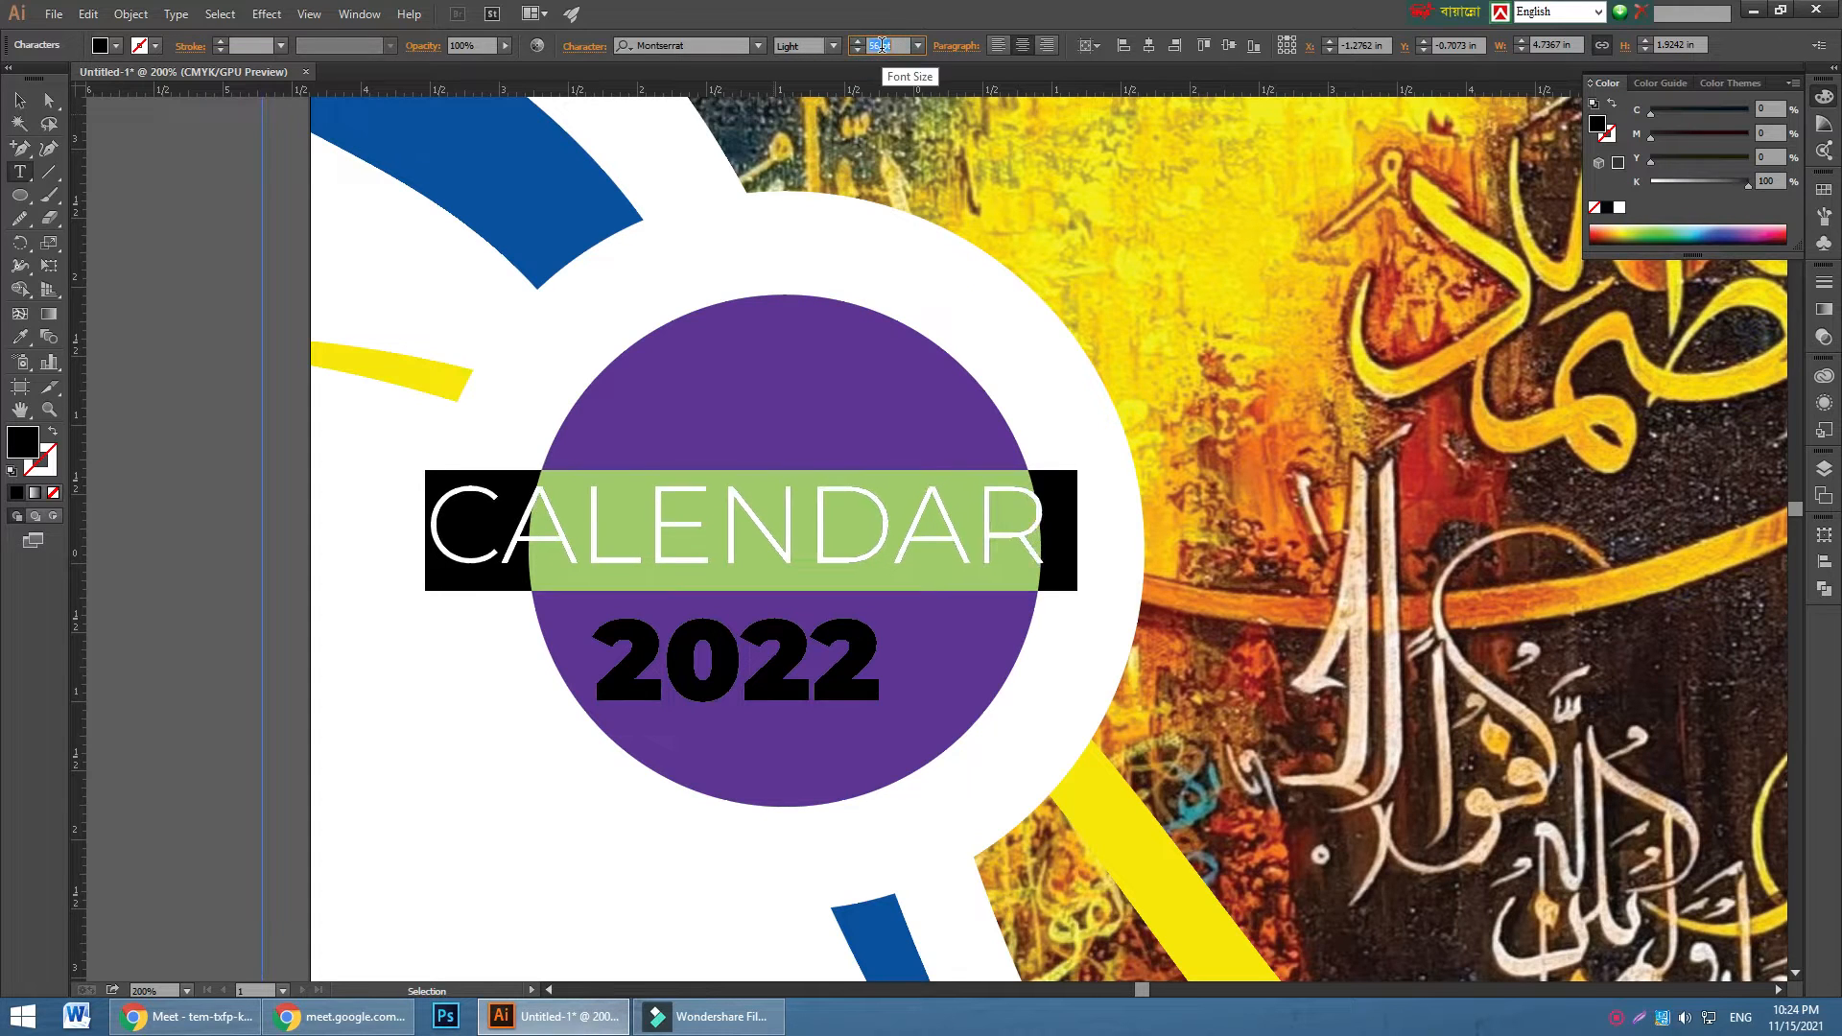
scroll(880, 45, "down", 10)
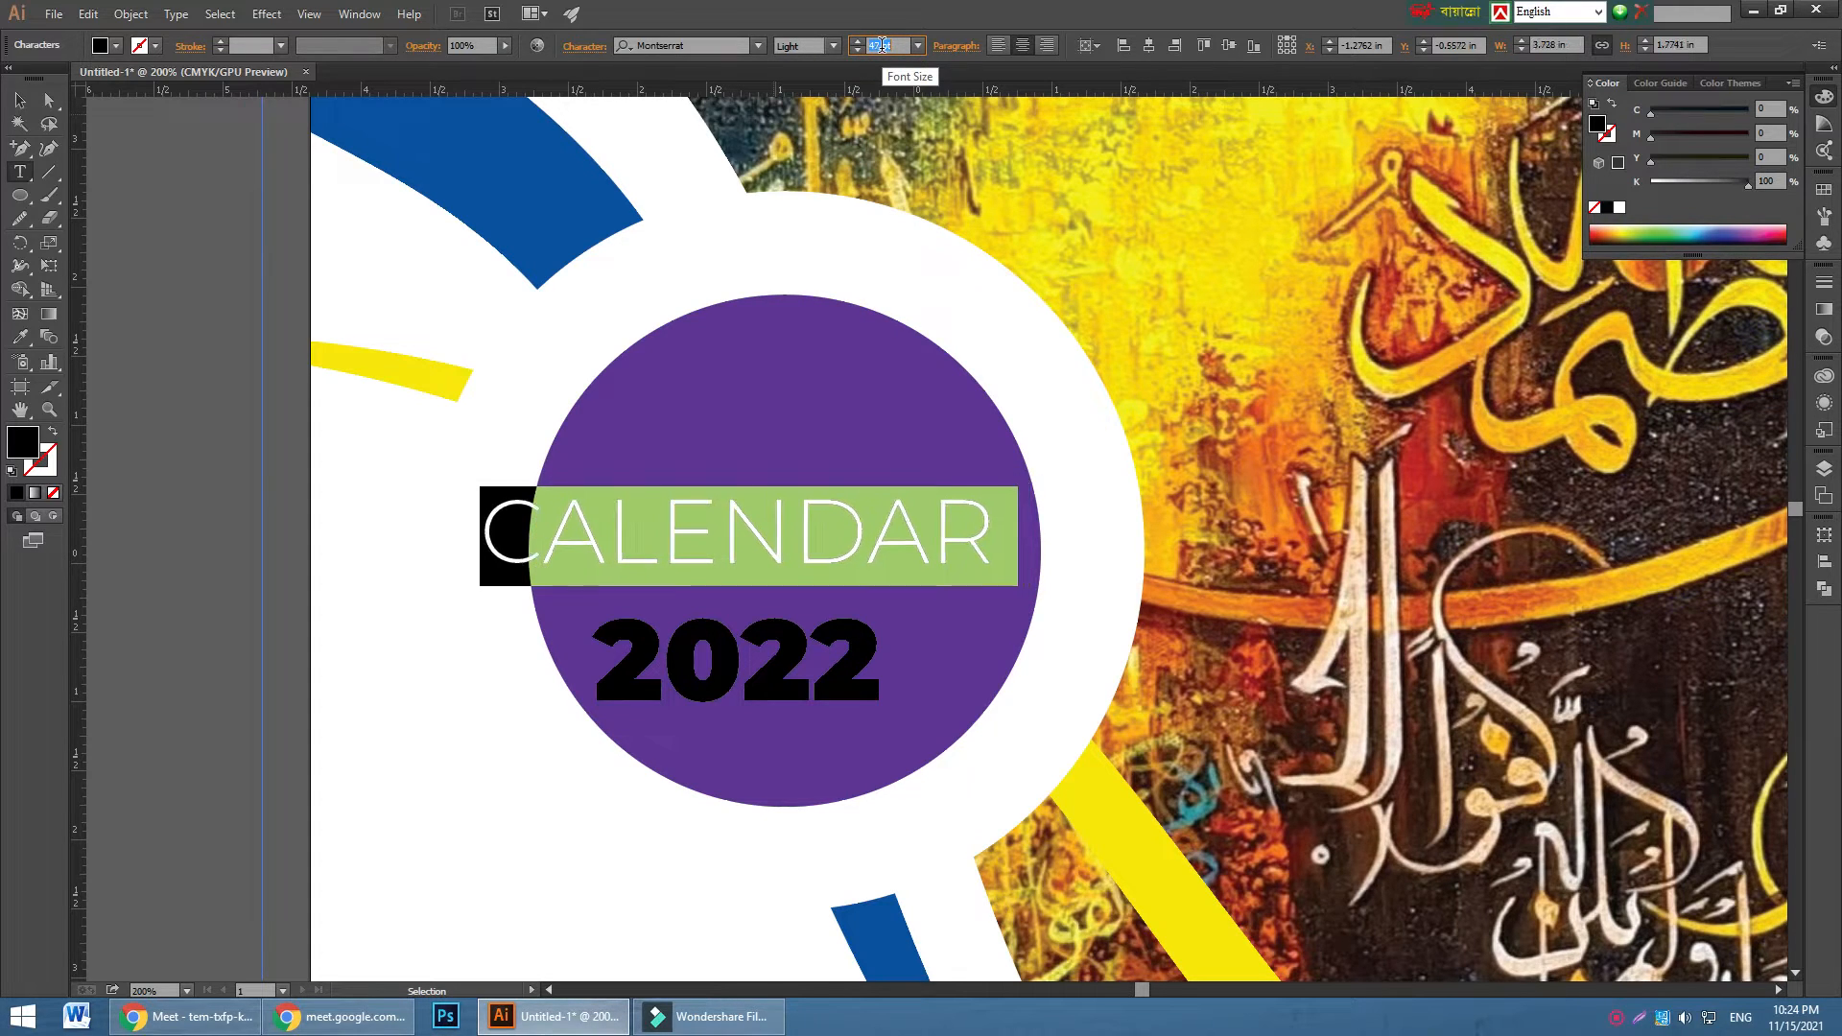
scroll(881, 45, "down", 9)
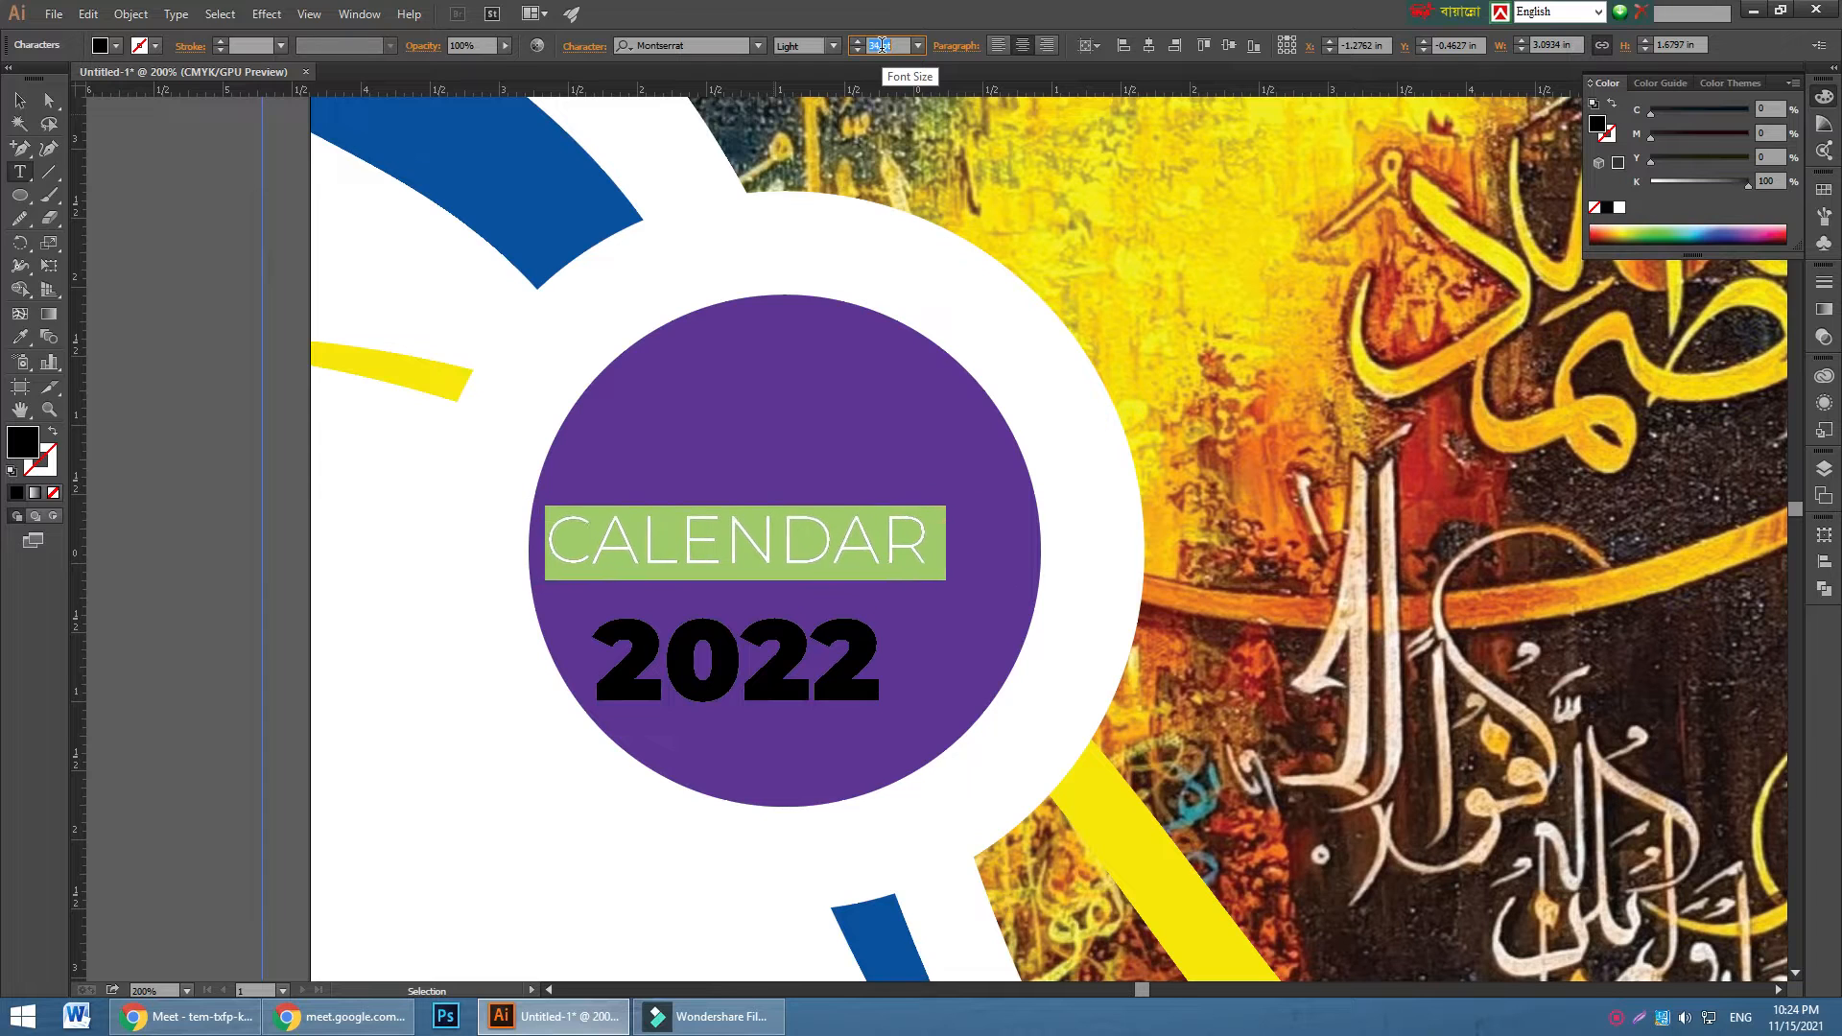
scroll(881, 45, "down", 4)
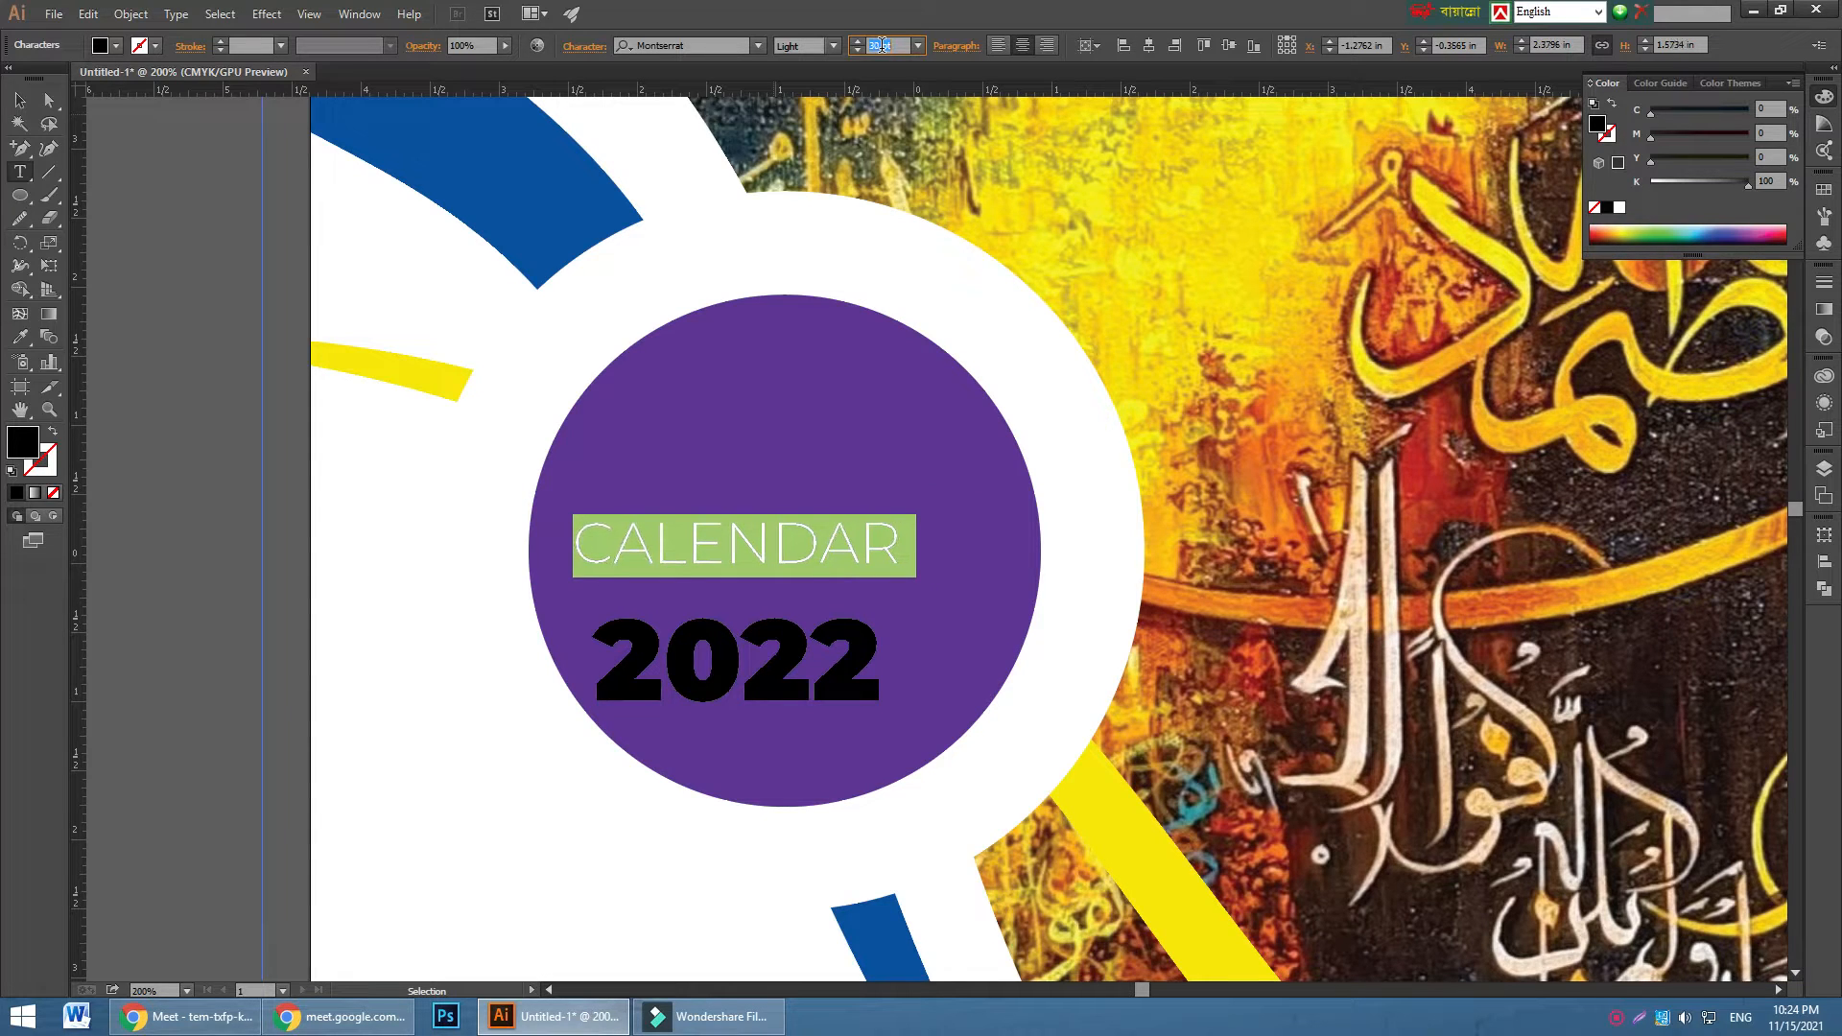
- Move the CALENDAR 2022 text to the middle of the purple circle and tighten its leading so 2022 sits directly below CALENDAR
left_click(20, 101)
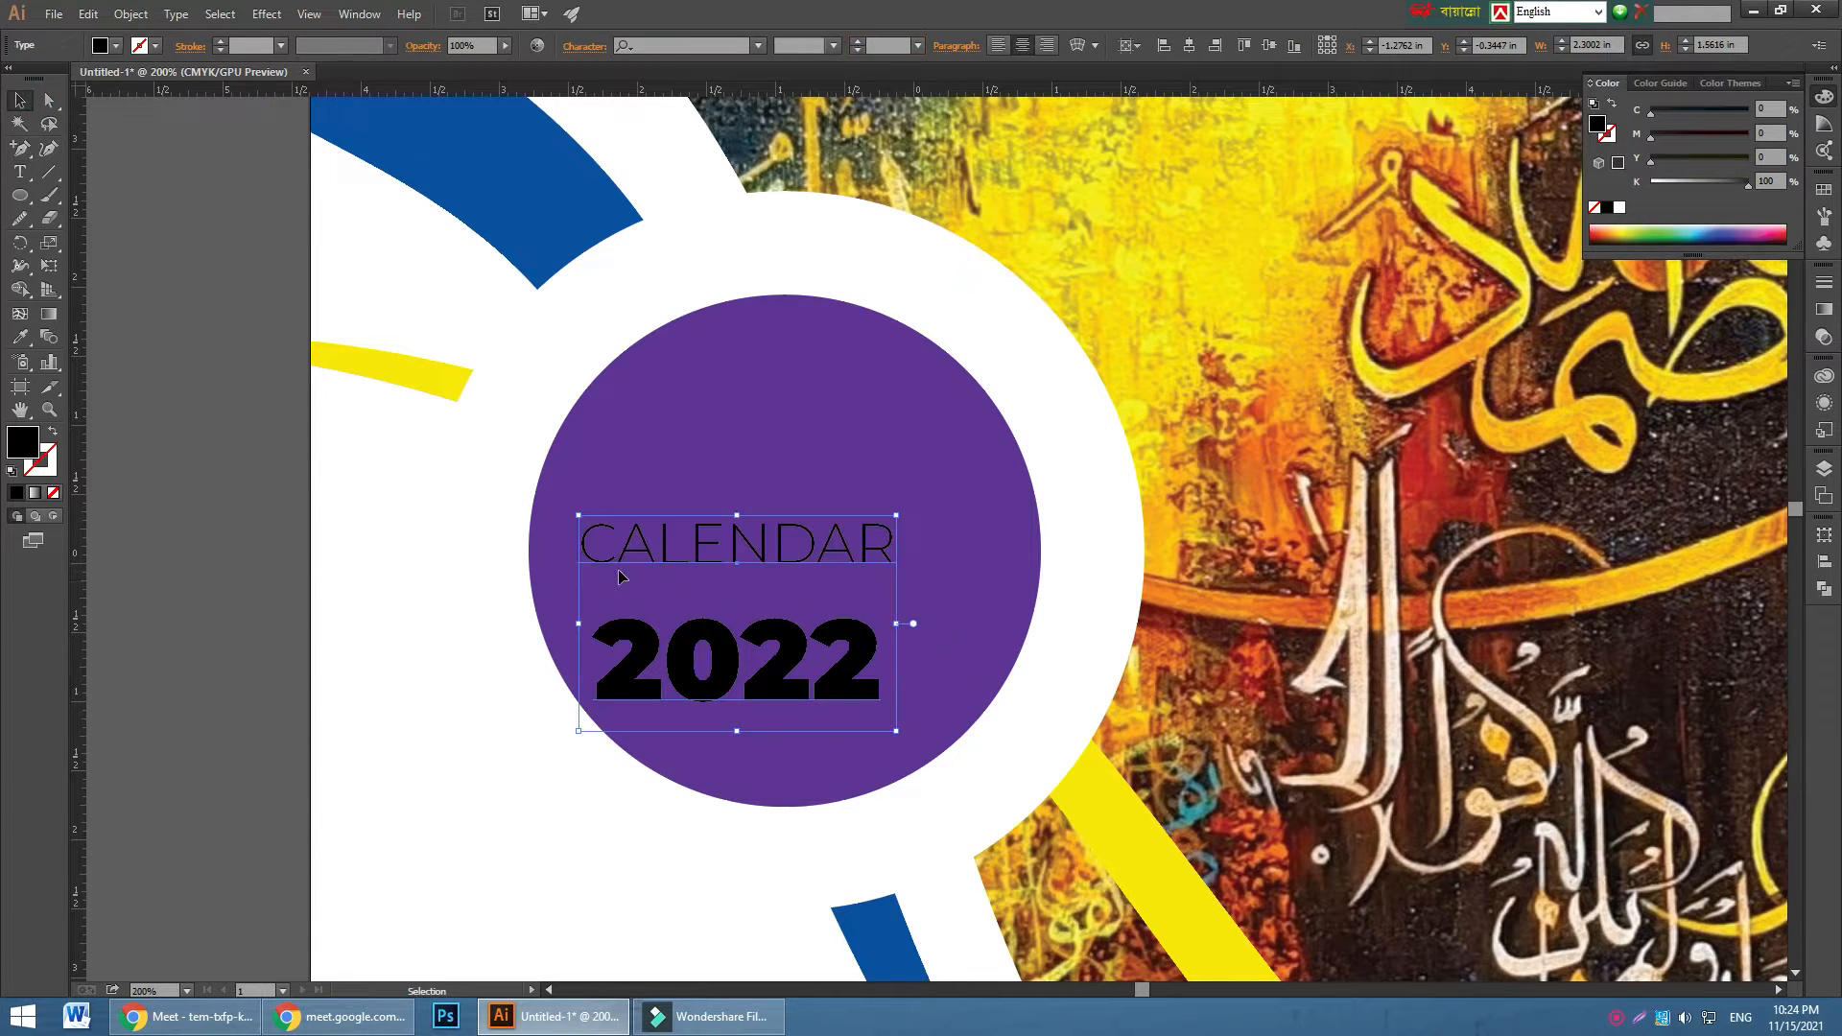
left_click_drag(737, 582, 784, 521)
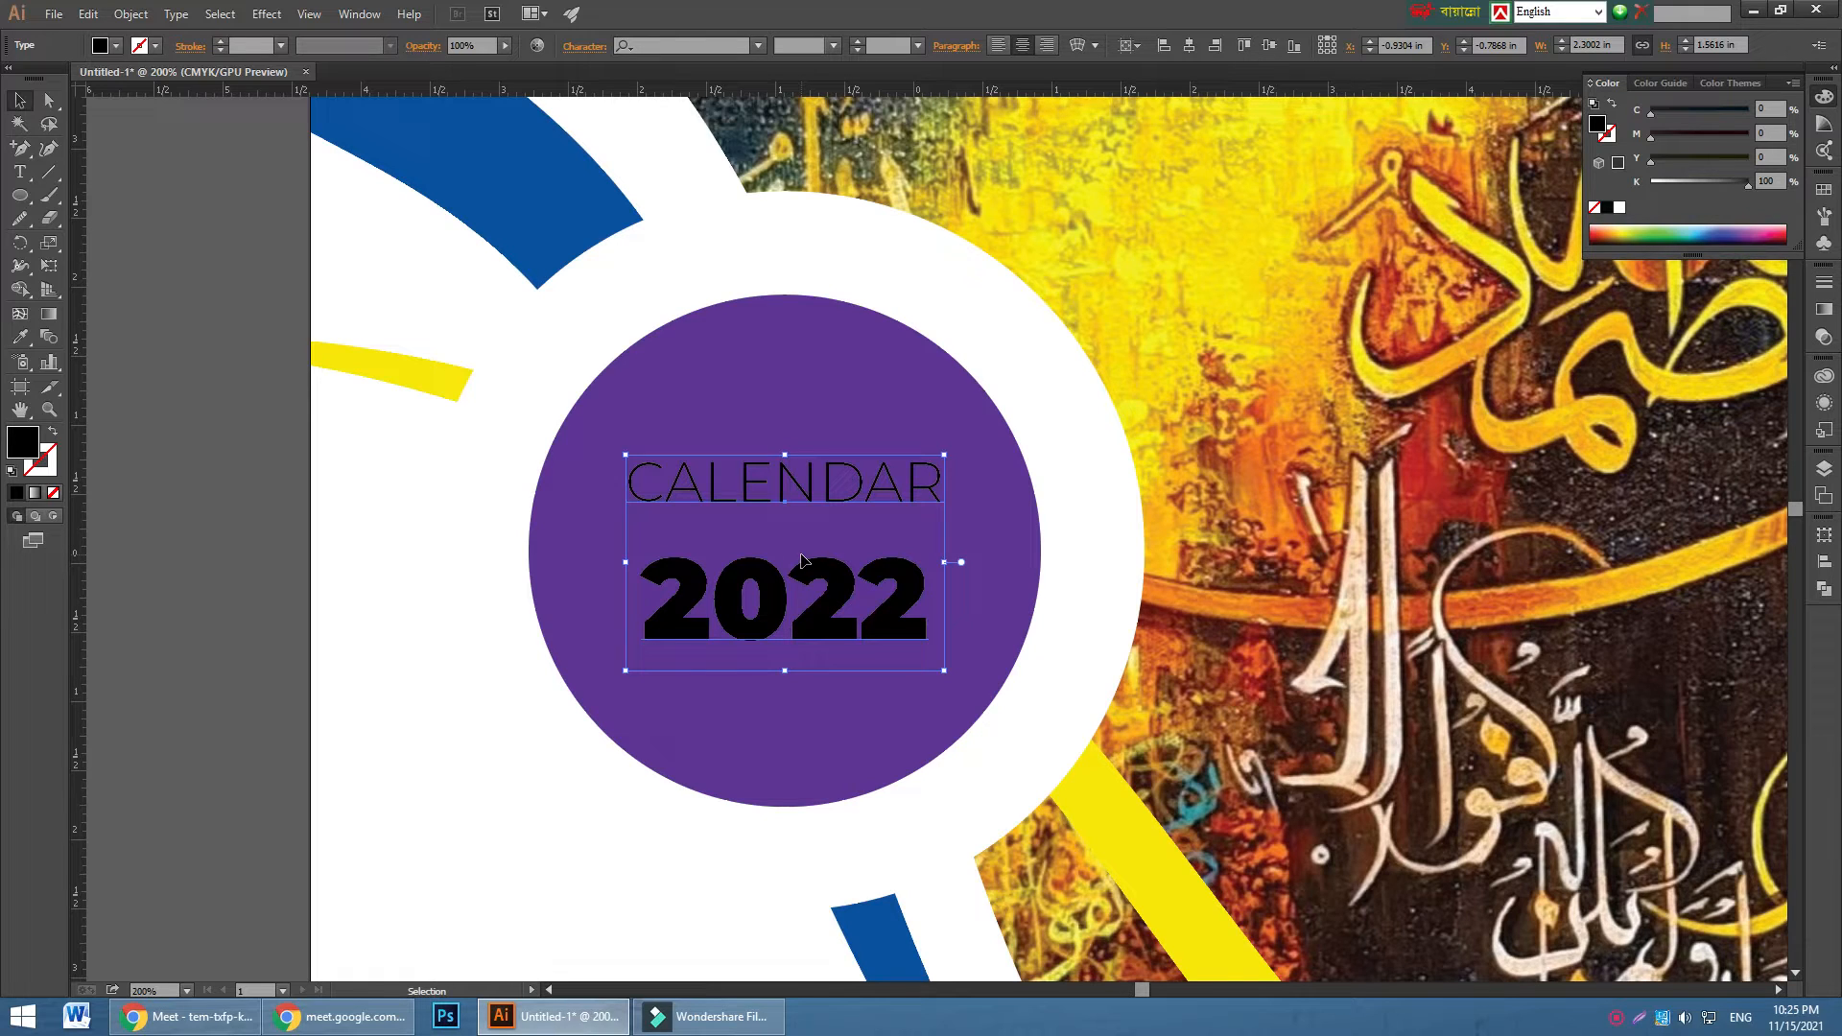
key("alt+Up")
key("alt+Up")
key("alt+Up")
key("alt+Up")
key("alt+Up")
key("alt+Up")
key("alt+Up")
key("alt+Up")
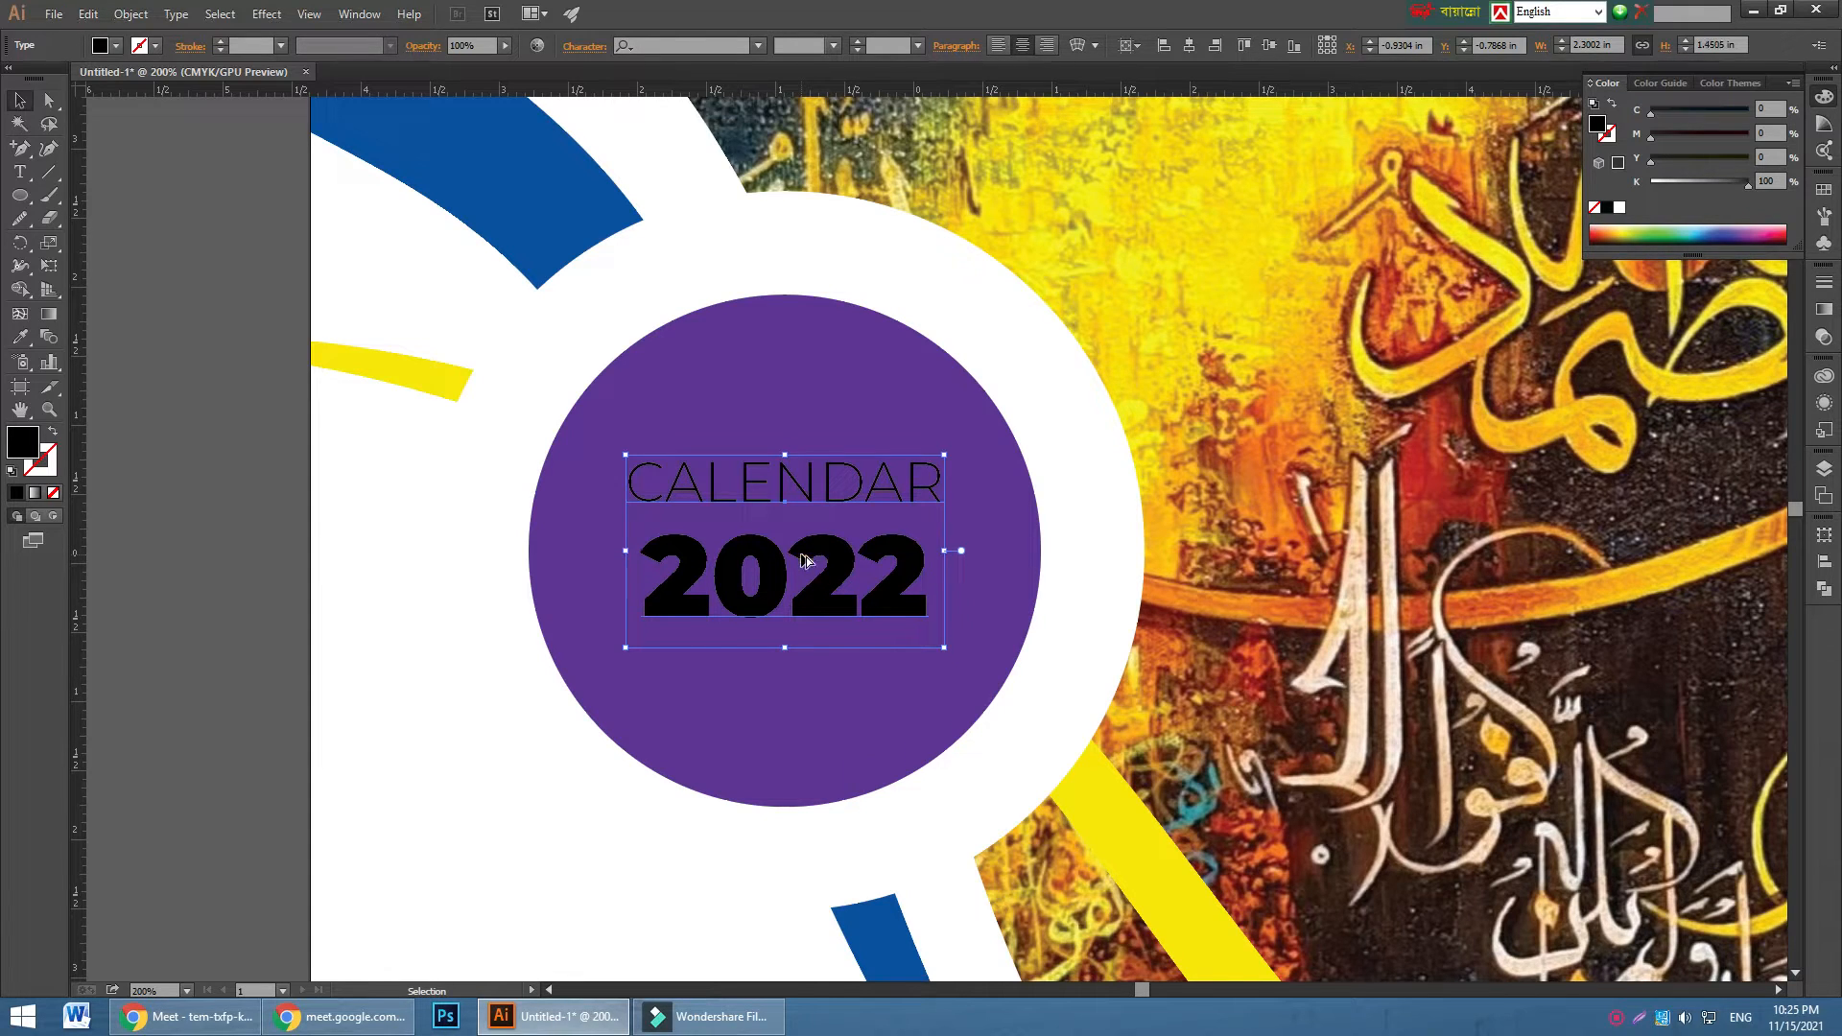
key("alt+Up")
key("alt+Up")
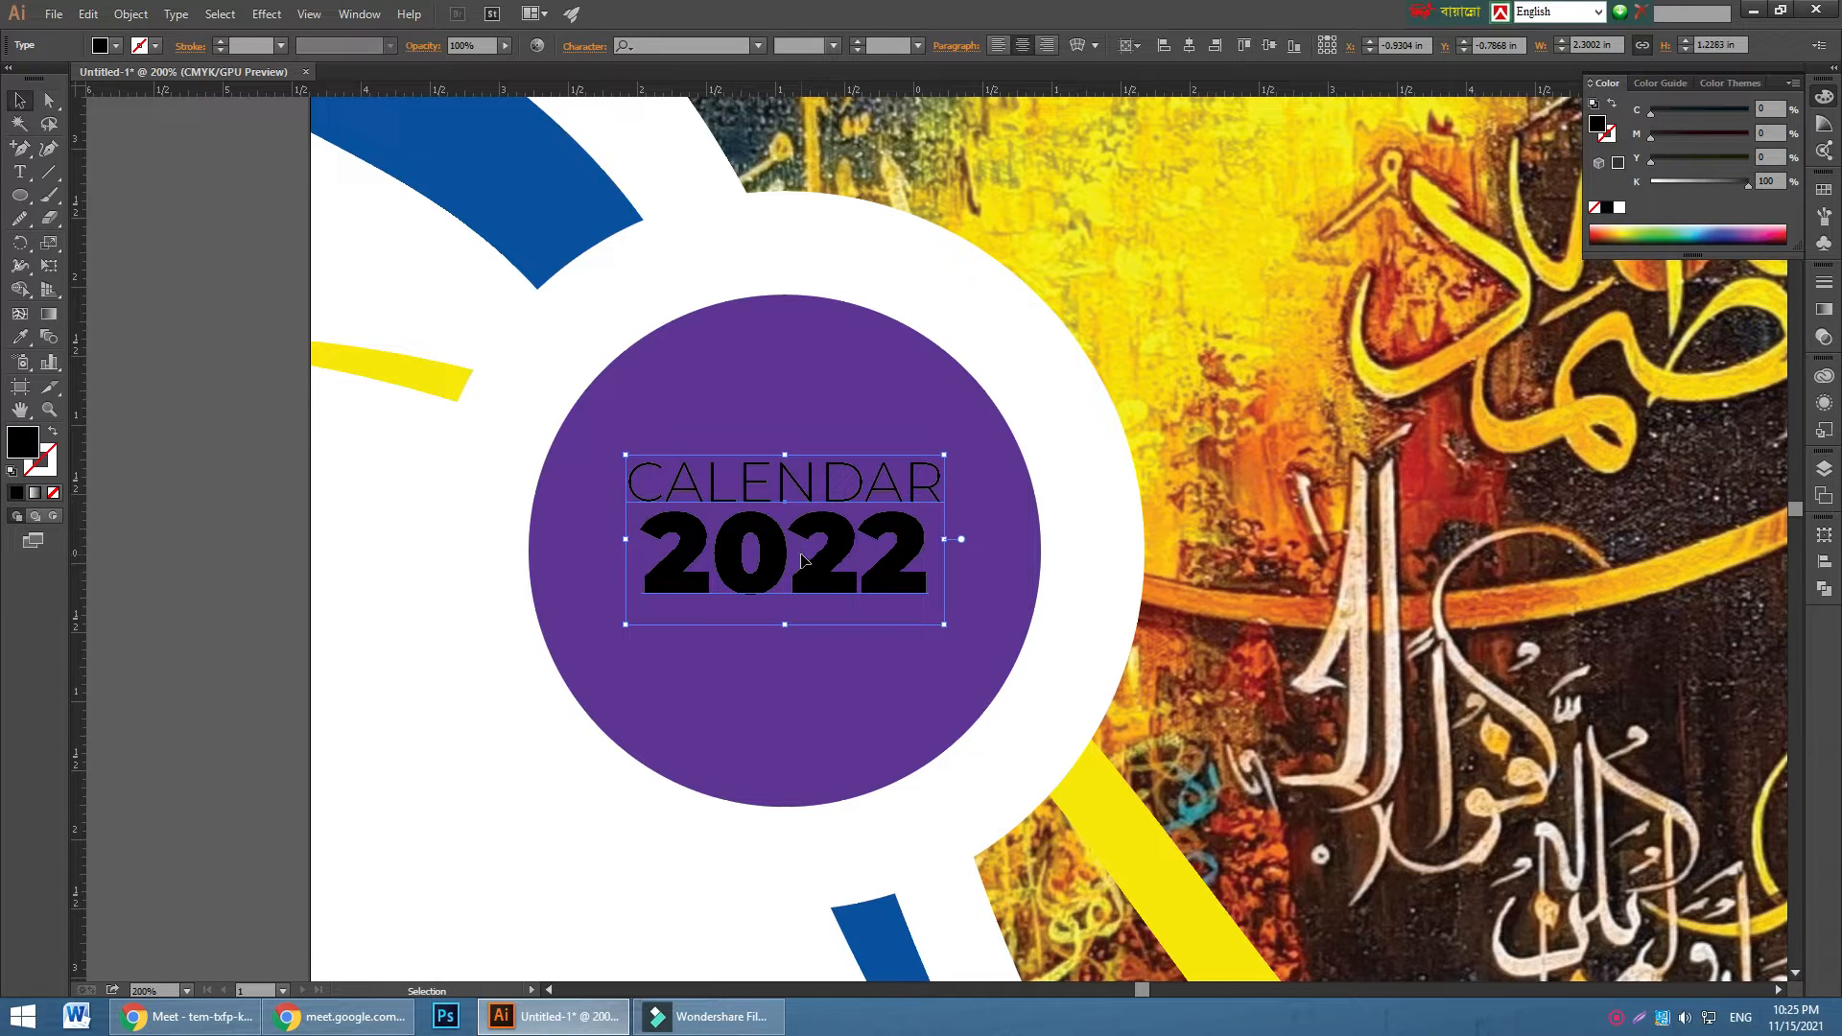
left_click(183, 1015)
left_click(1130, 213)
left_click(566, 1007)
- Set the digits 20 at the start of 2022 to the Medium weight
double_click(791, 518)
left_click_drag(789, 523, 620, 530)
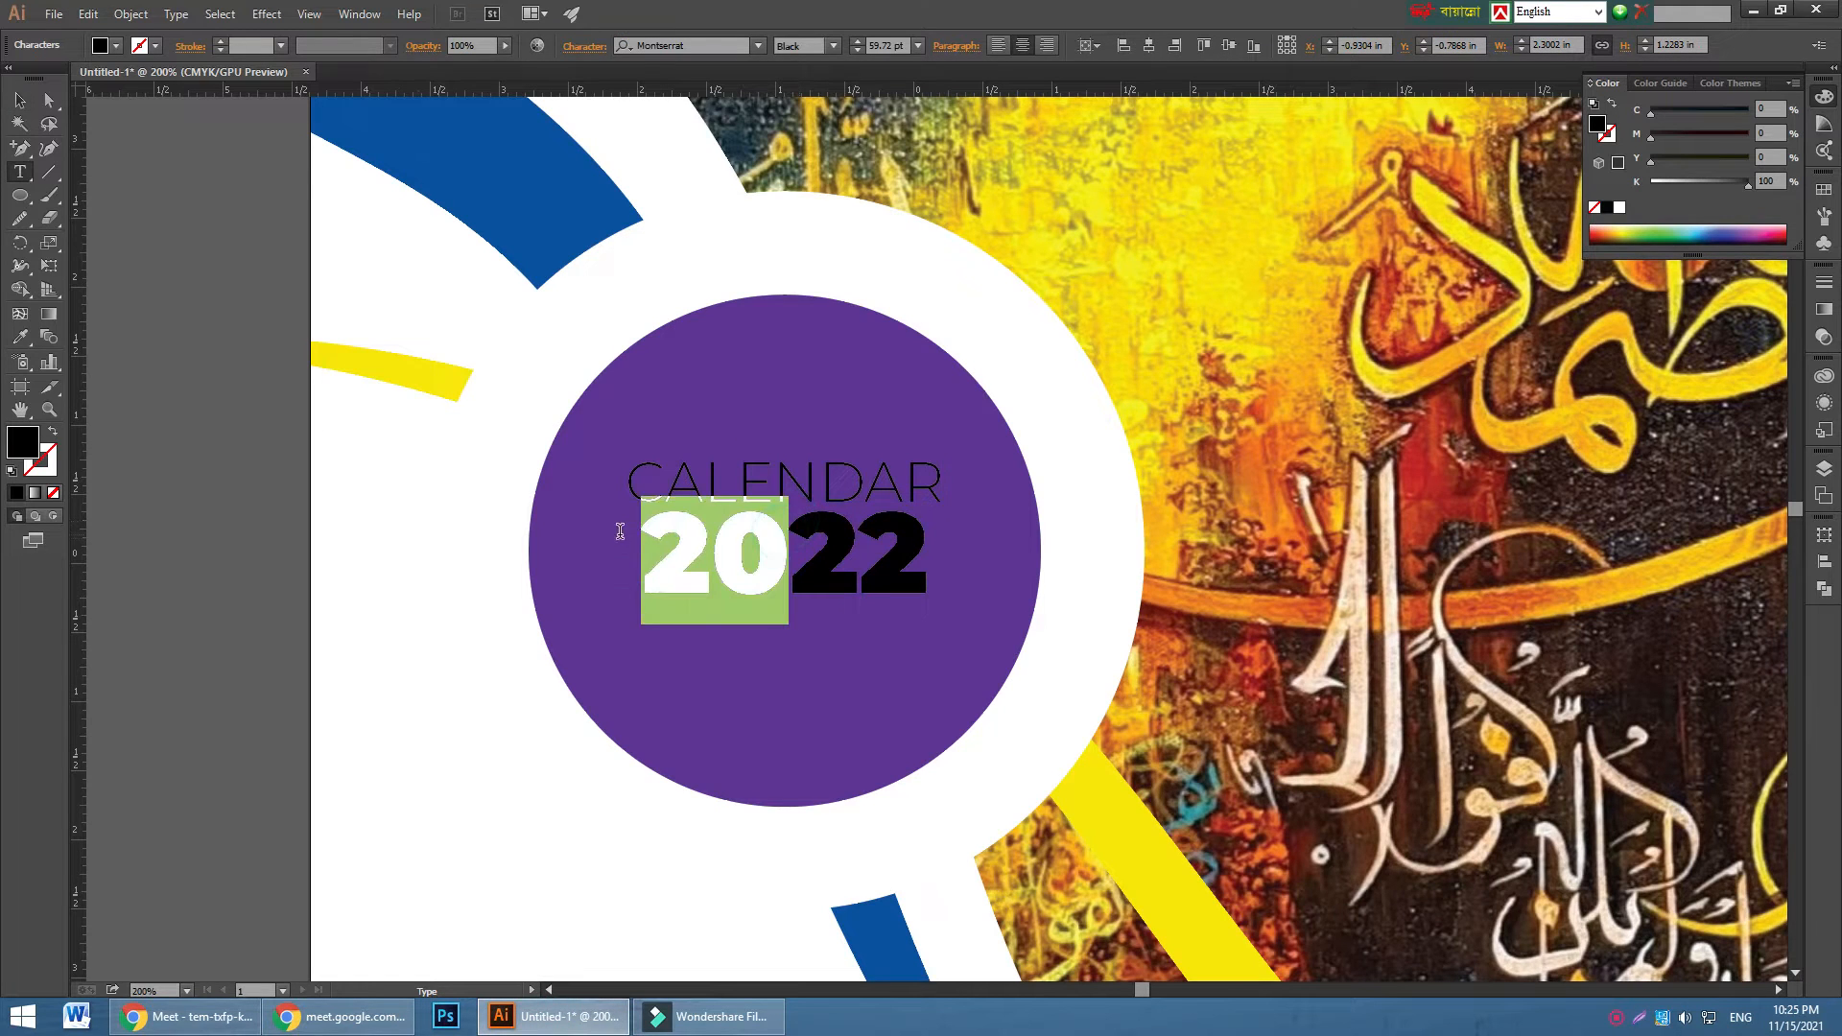
left_click(831, 48)
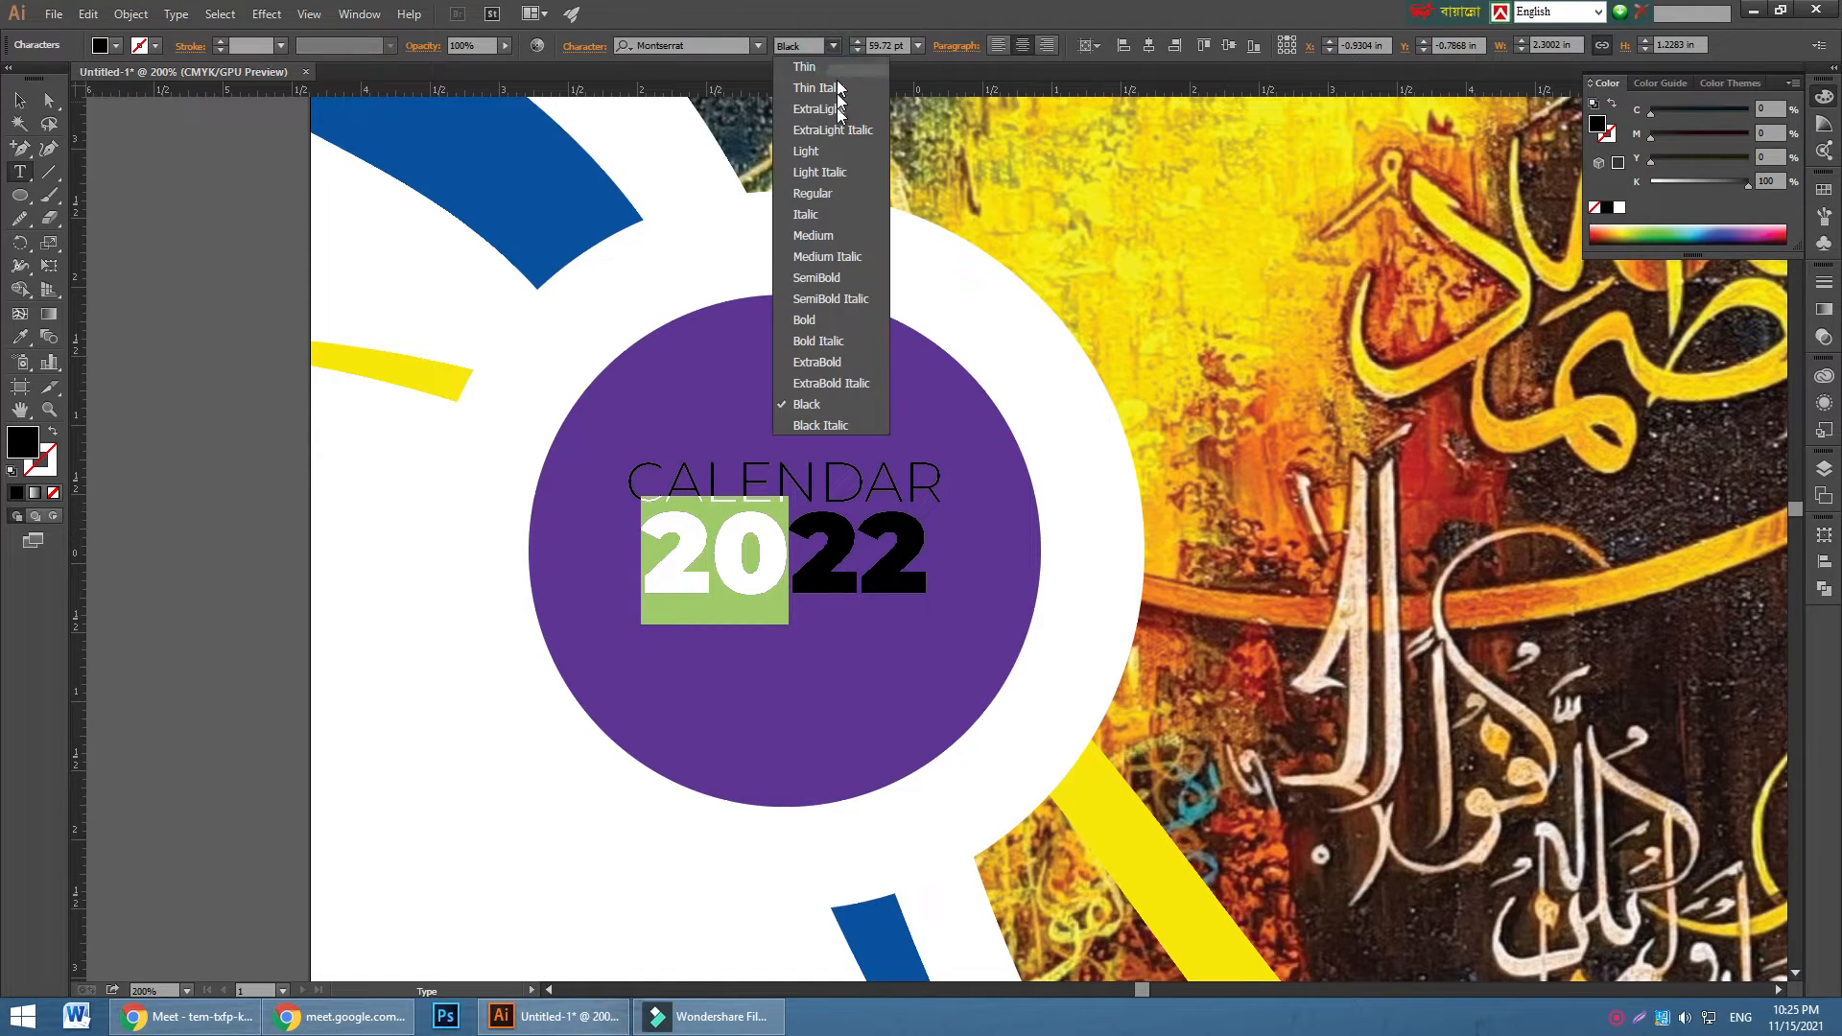
left_click(815, 235)
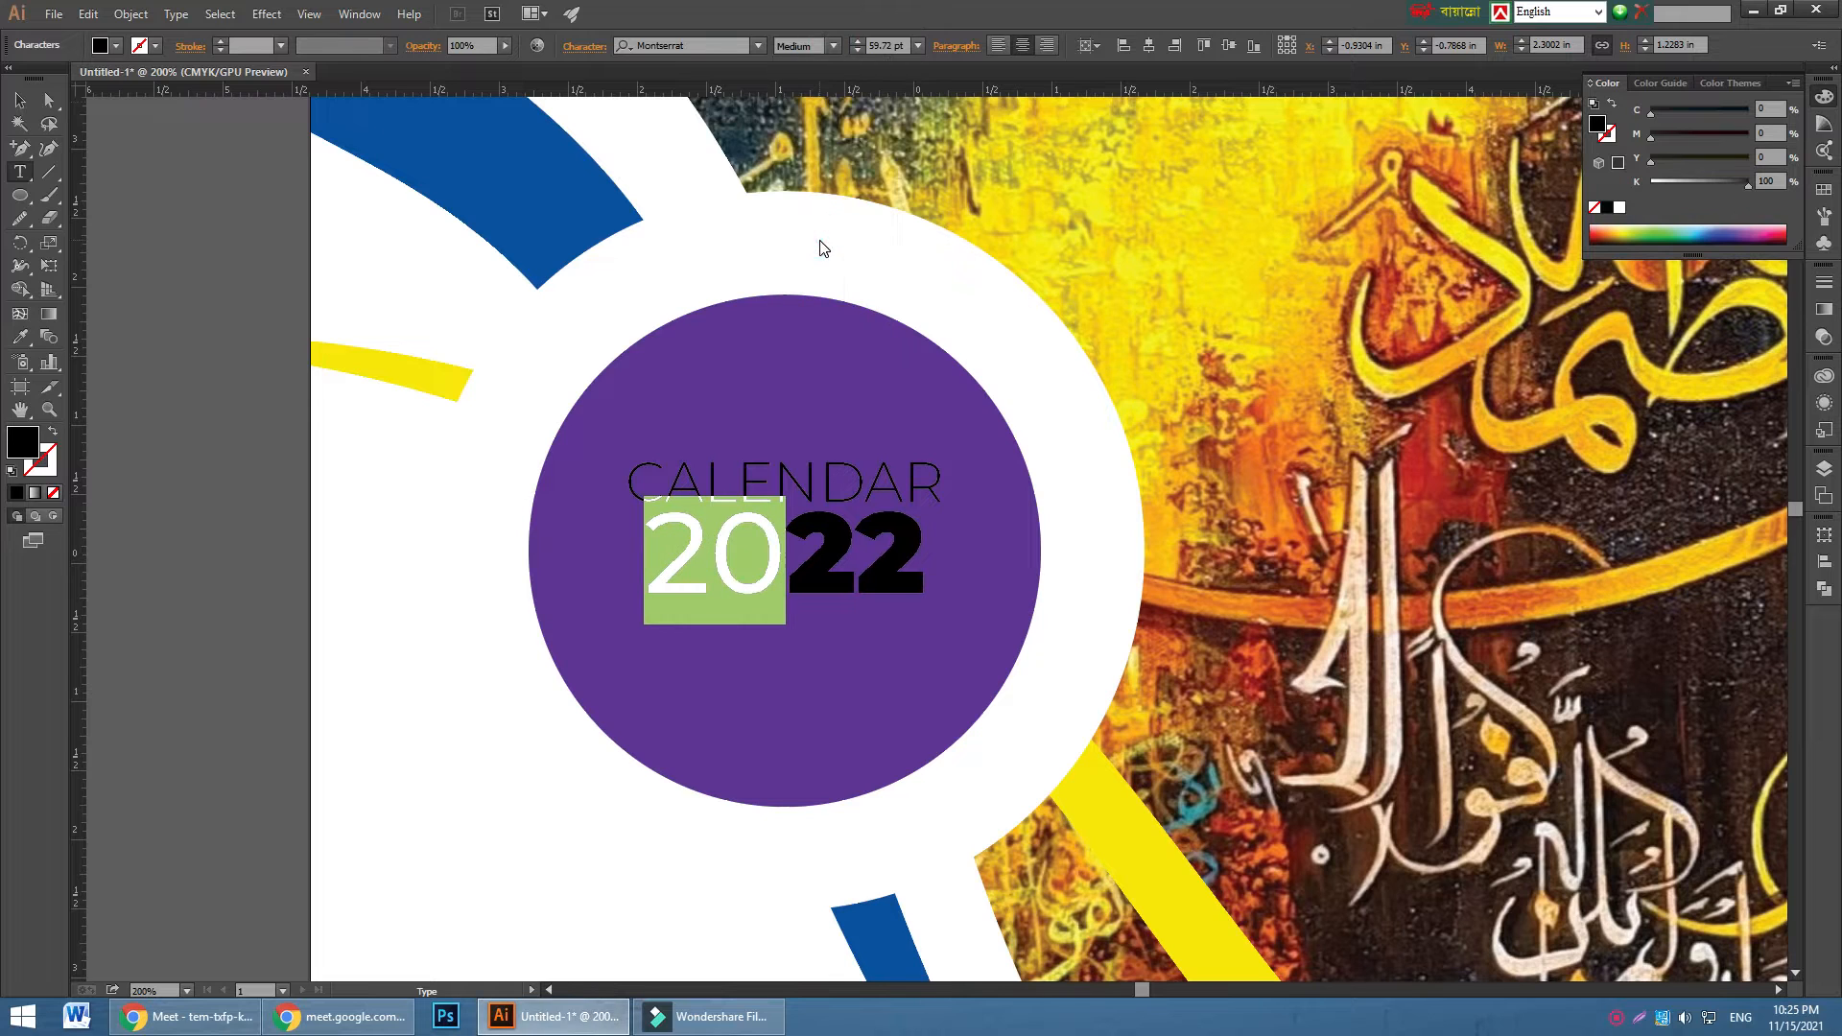
- Fill the CALENDAR 2022 text with white, enlarge it to nearly span the purple circle, recenter it there and deselect it
left_click(21, 102)
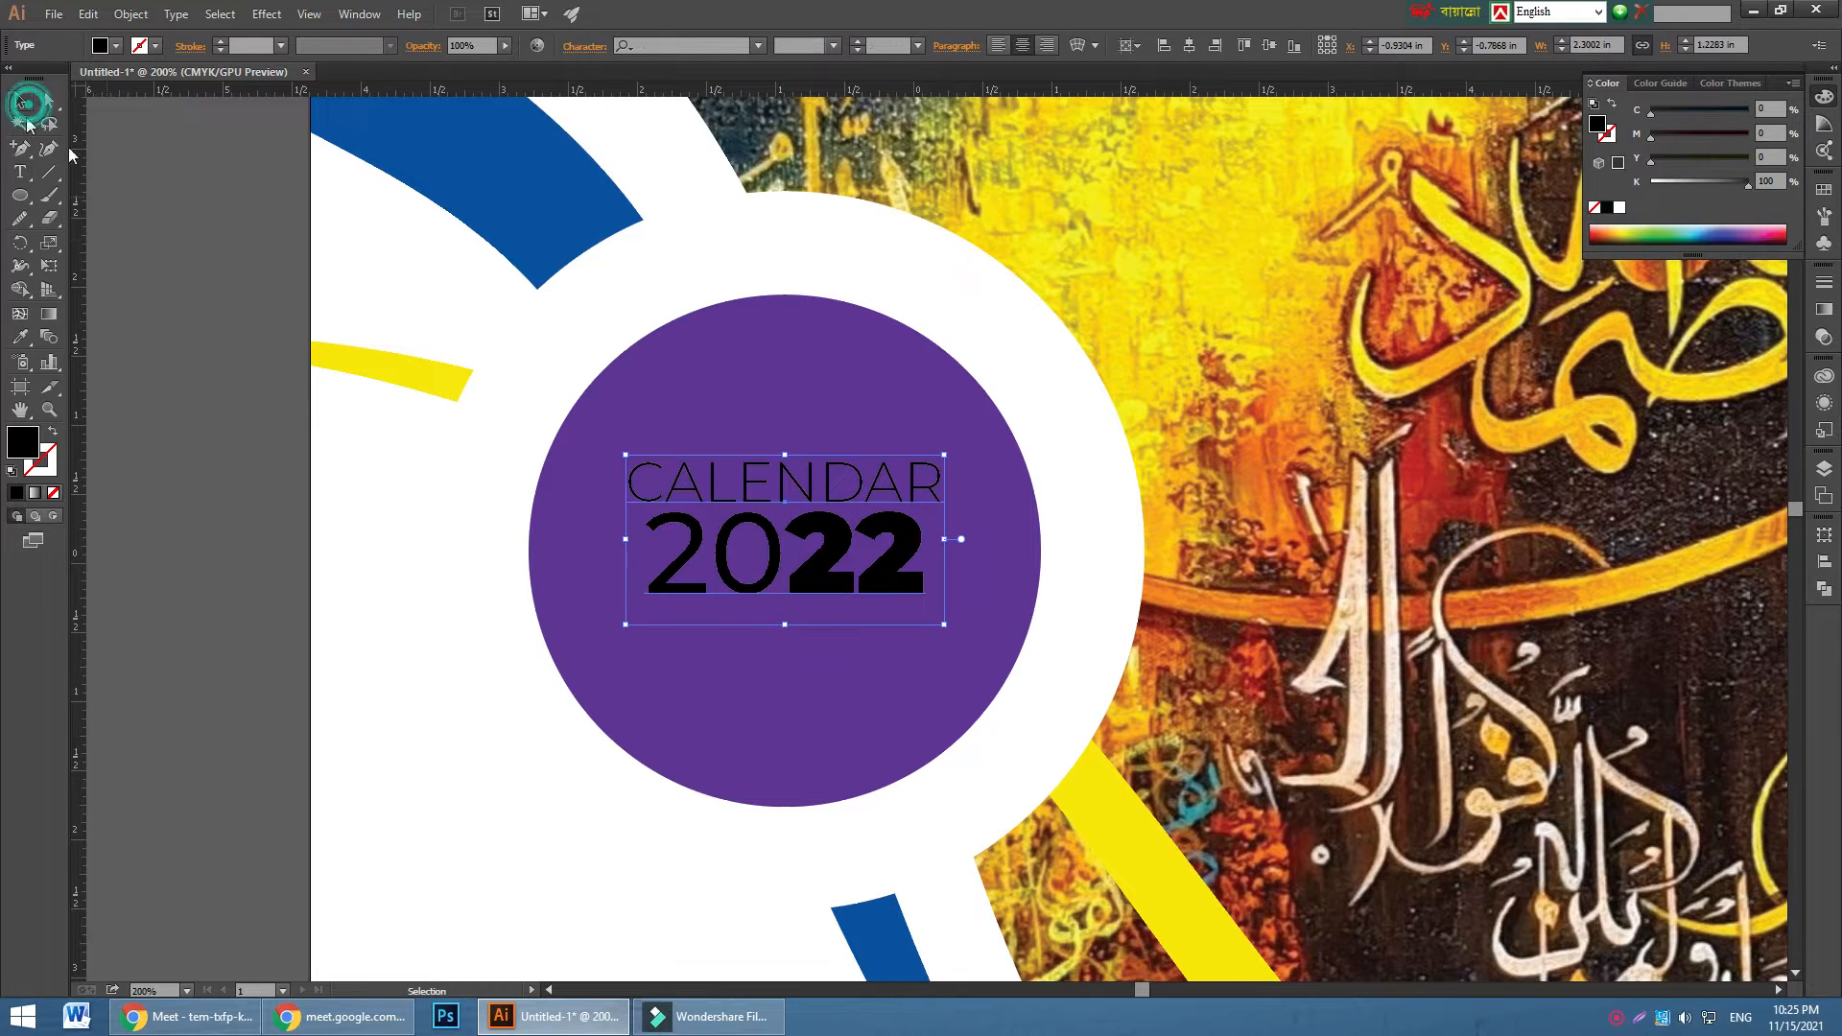
left_click(1646, 195)
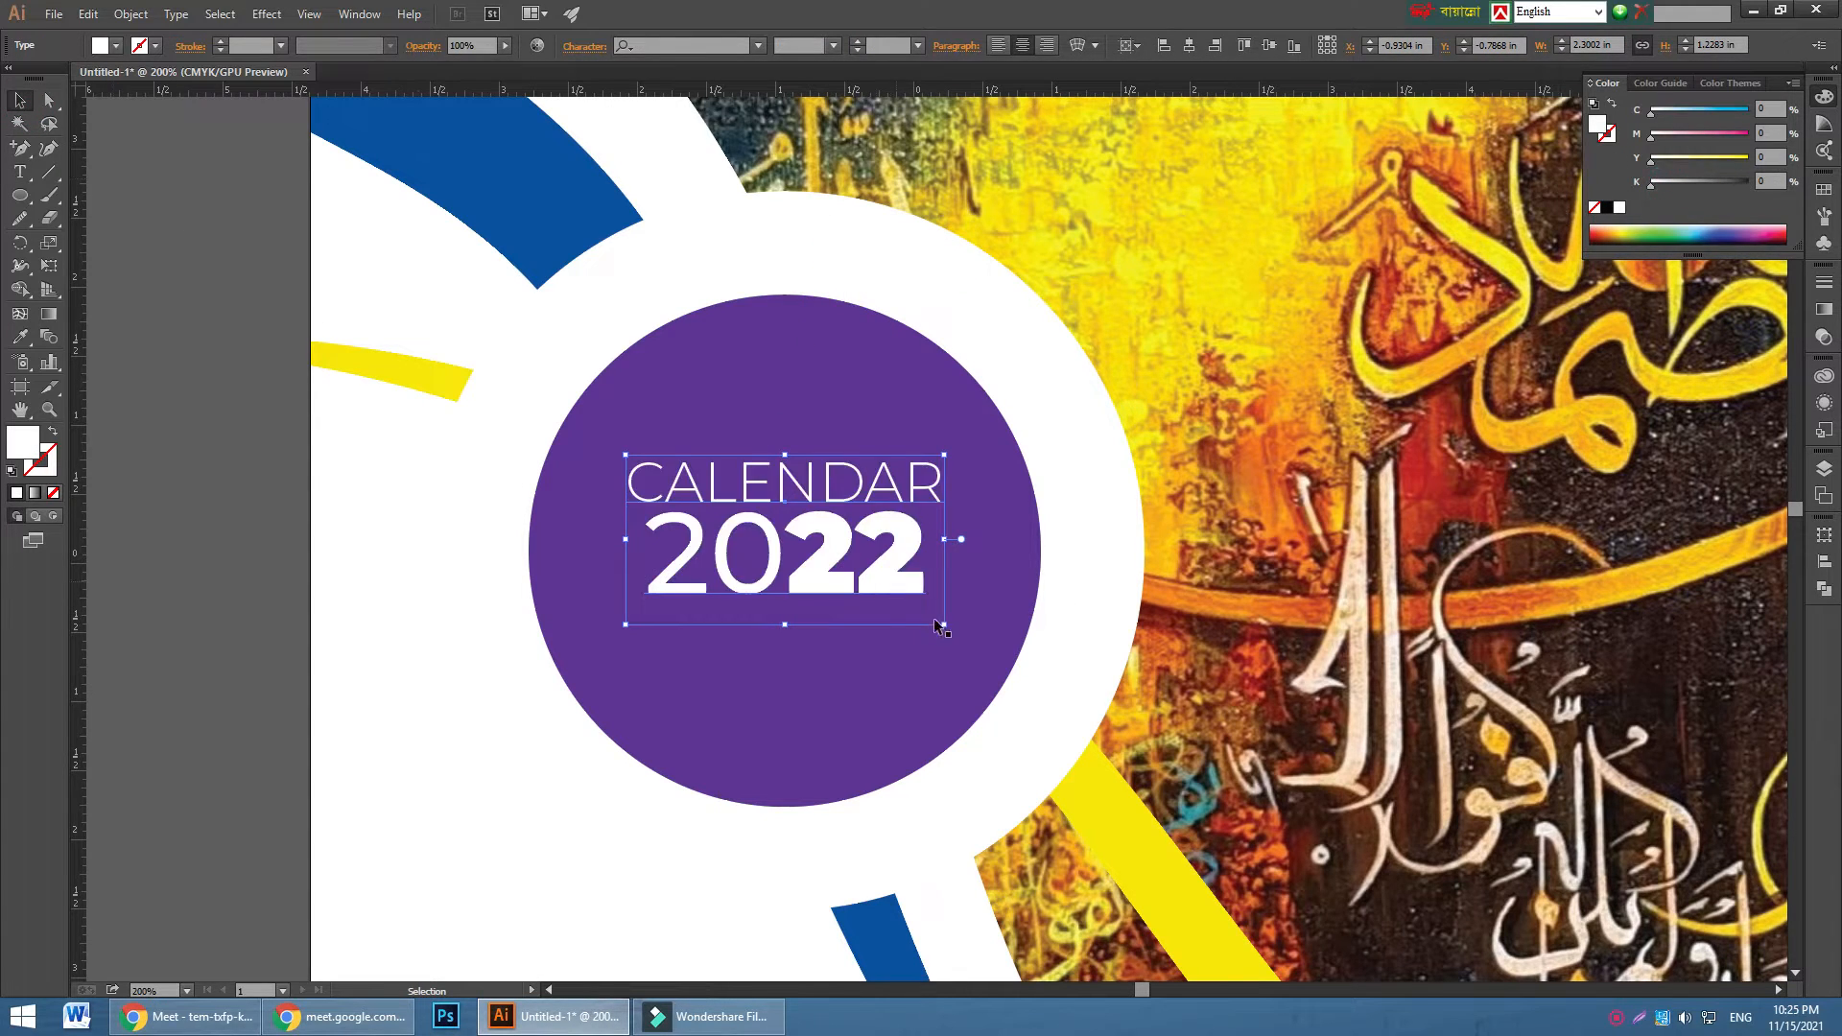
left_click_drag(945, 625, 971, 654)
left_click_drag(832, 528, 834, 553)
left_click_drag(972, 663, 980, 683)
left_click(248, 693)
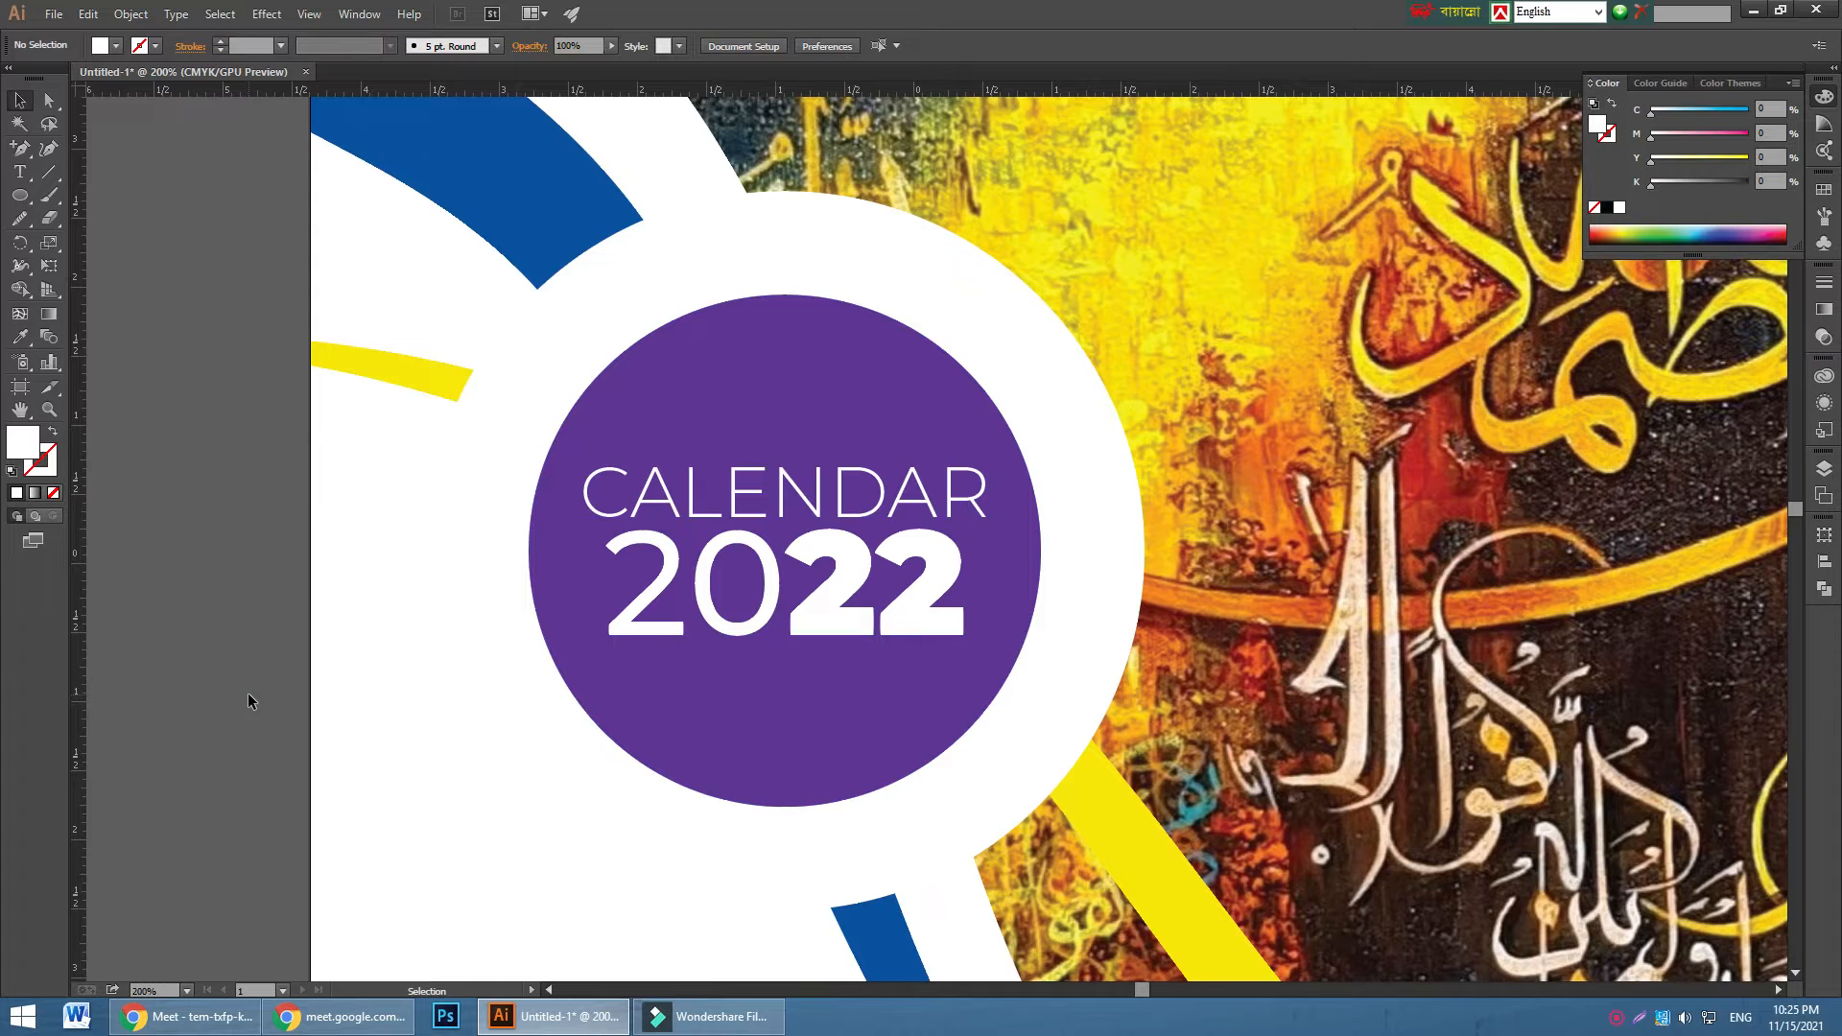
- Examine the overall calendar layout, from the painting and badge down to the empty lower part of the artboard
key("ctrl+minus")
key("ctrl+minus")
key("ctrl+minus")
scroll(505, 582, "down", 2)
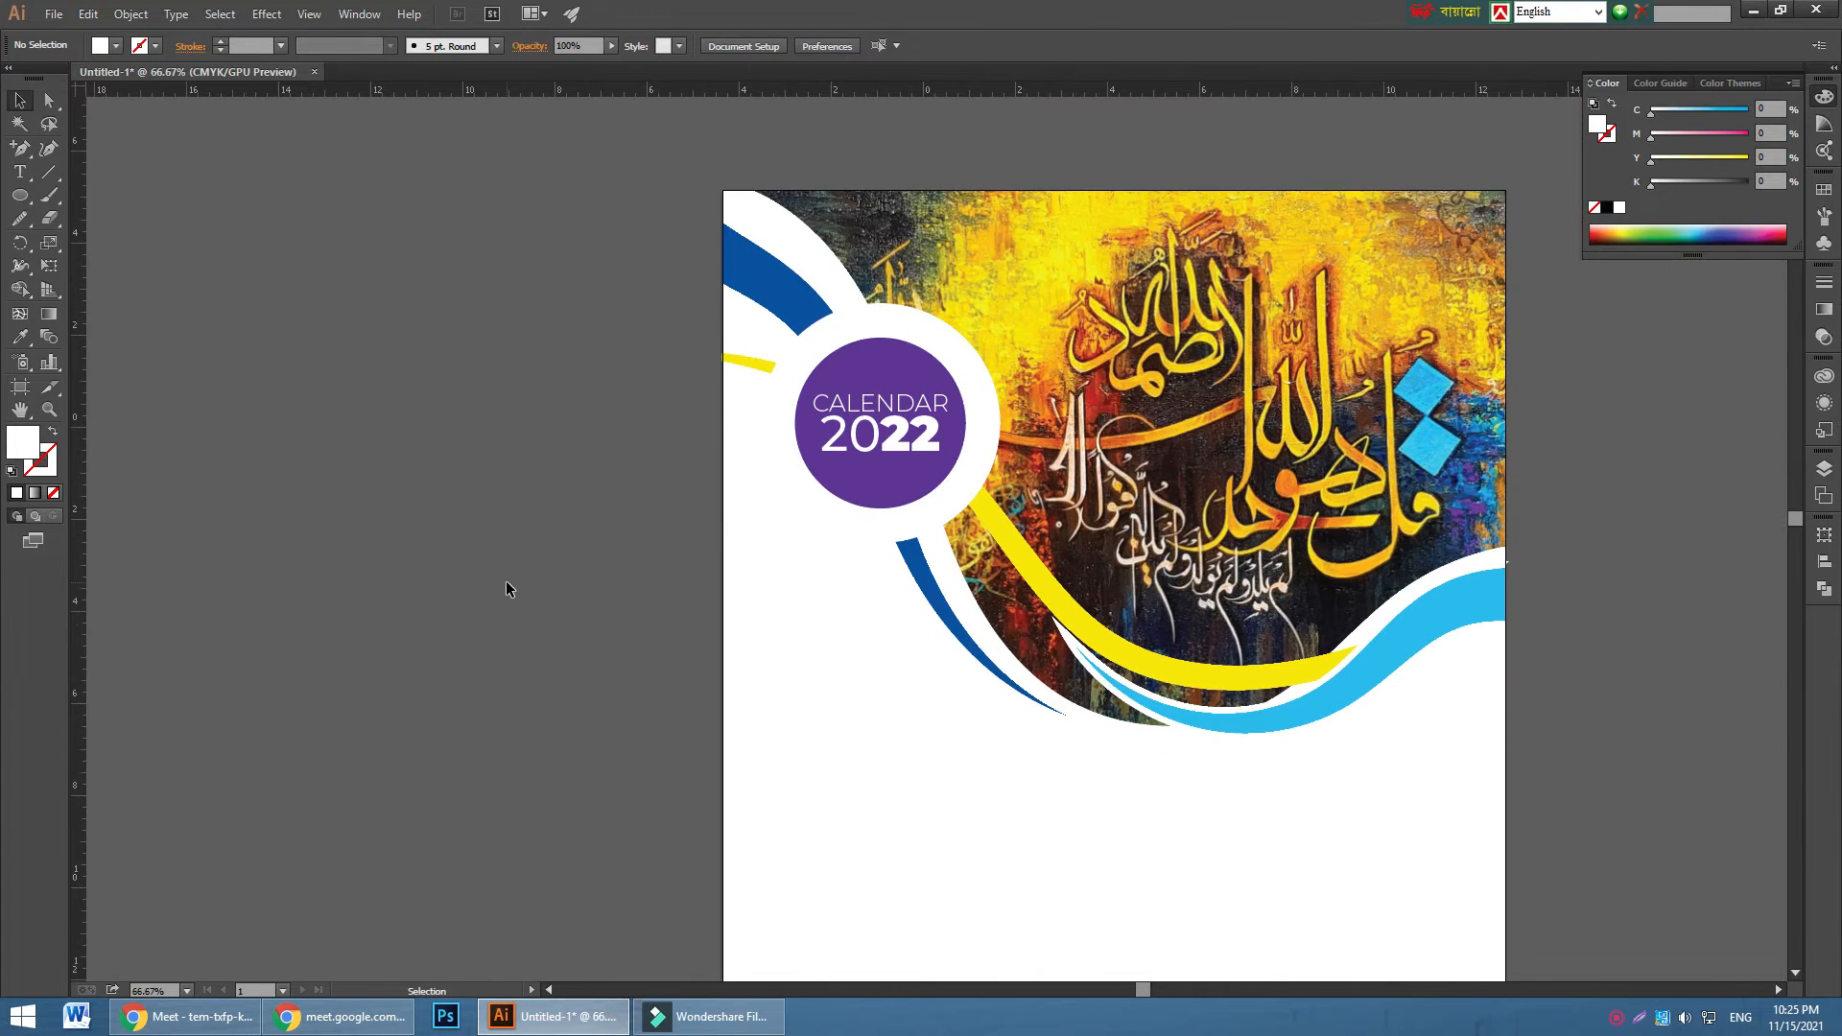
scroll(507, 582, "down", 2)
left_click_drag(638, 485, 411, 378)
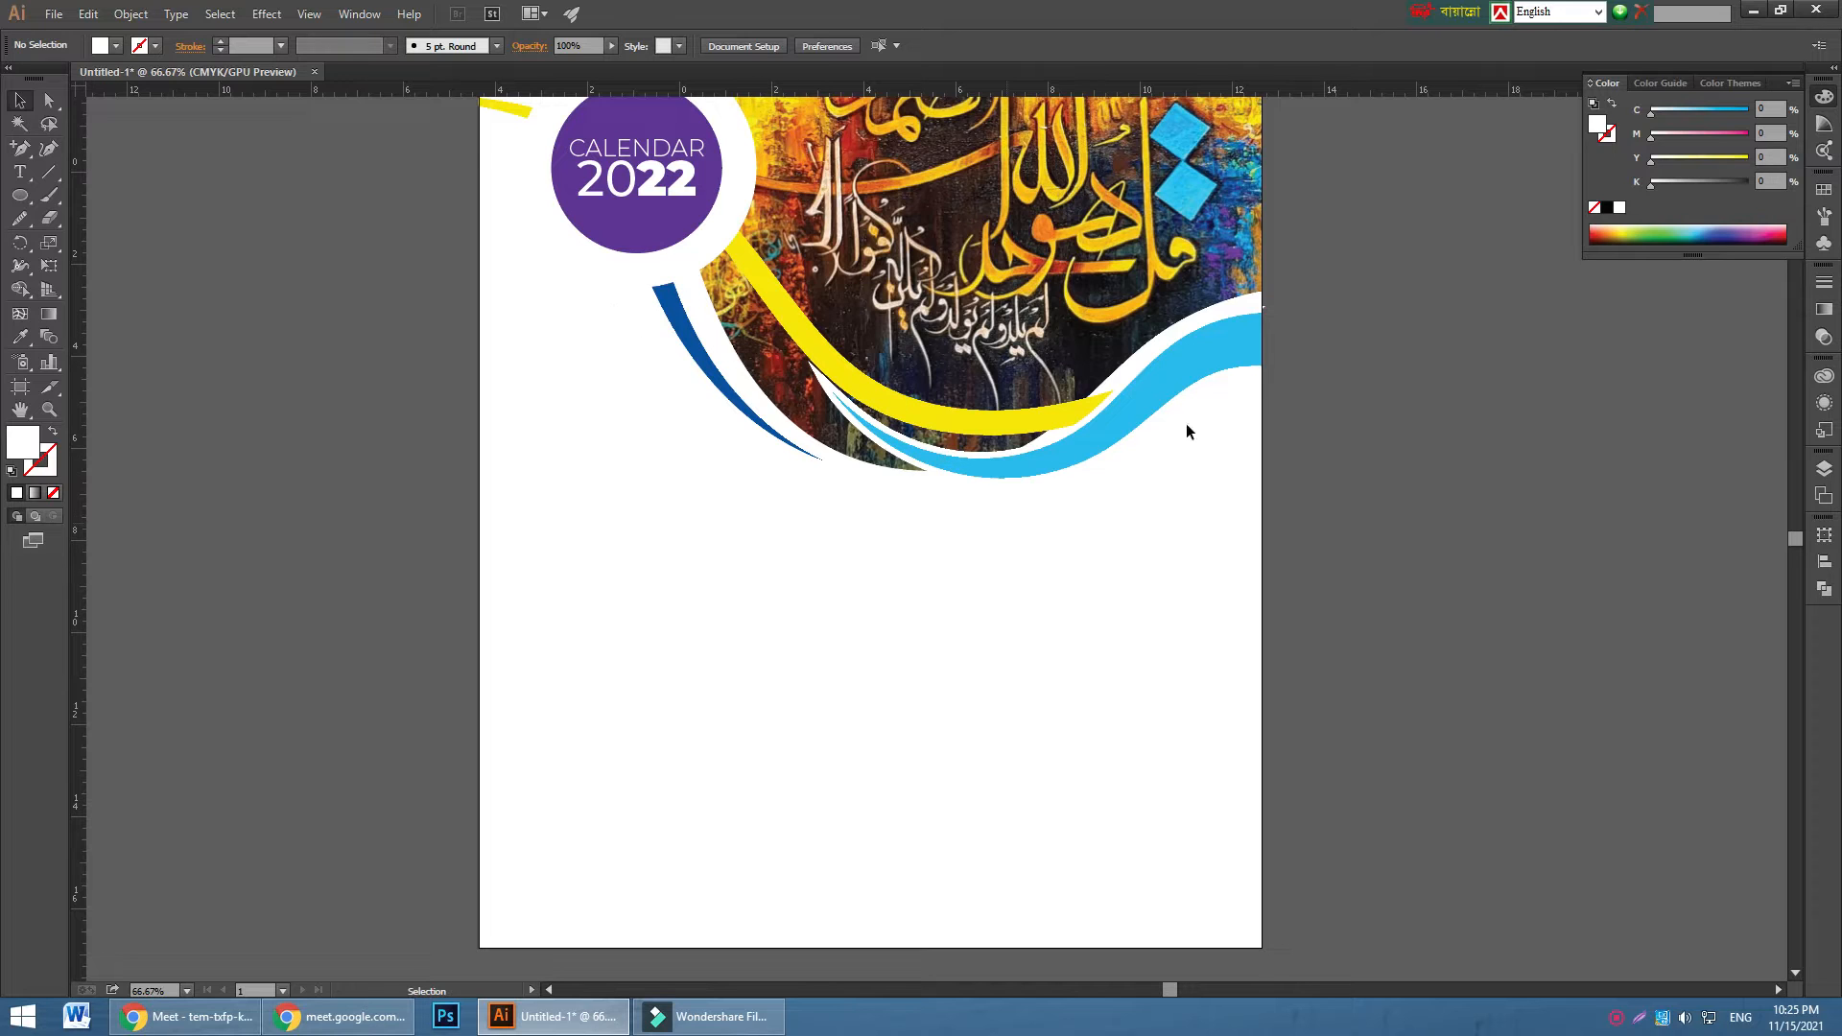
scroll(1272, 605, "up", 2)
scroll(1304, 606, "down", 3)
scroll(1335, 608, "up", 5)
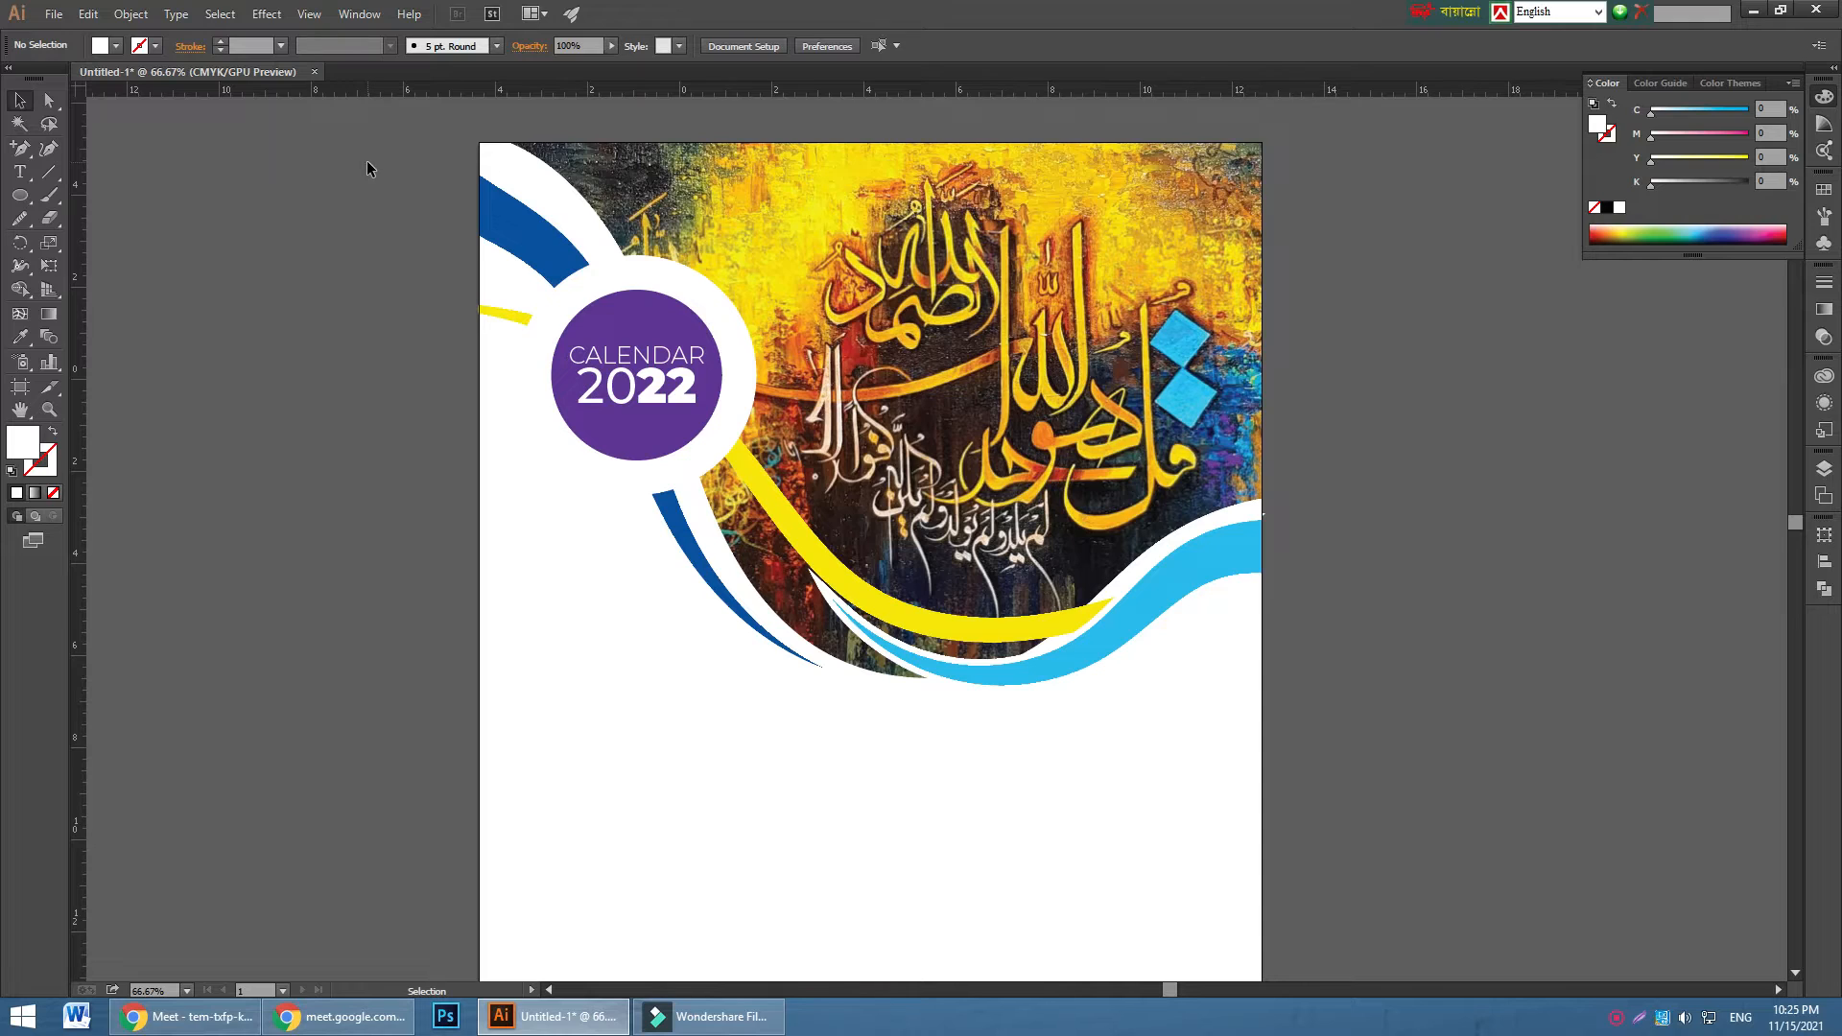
scroll(366, 160, "down", 5)
left_click(438, 344)
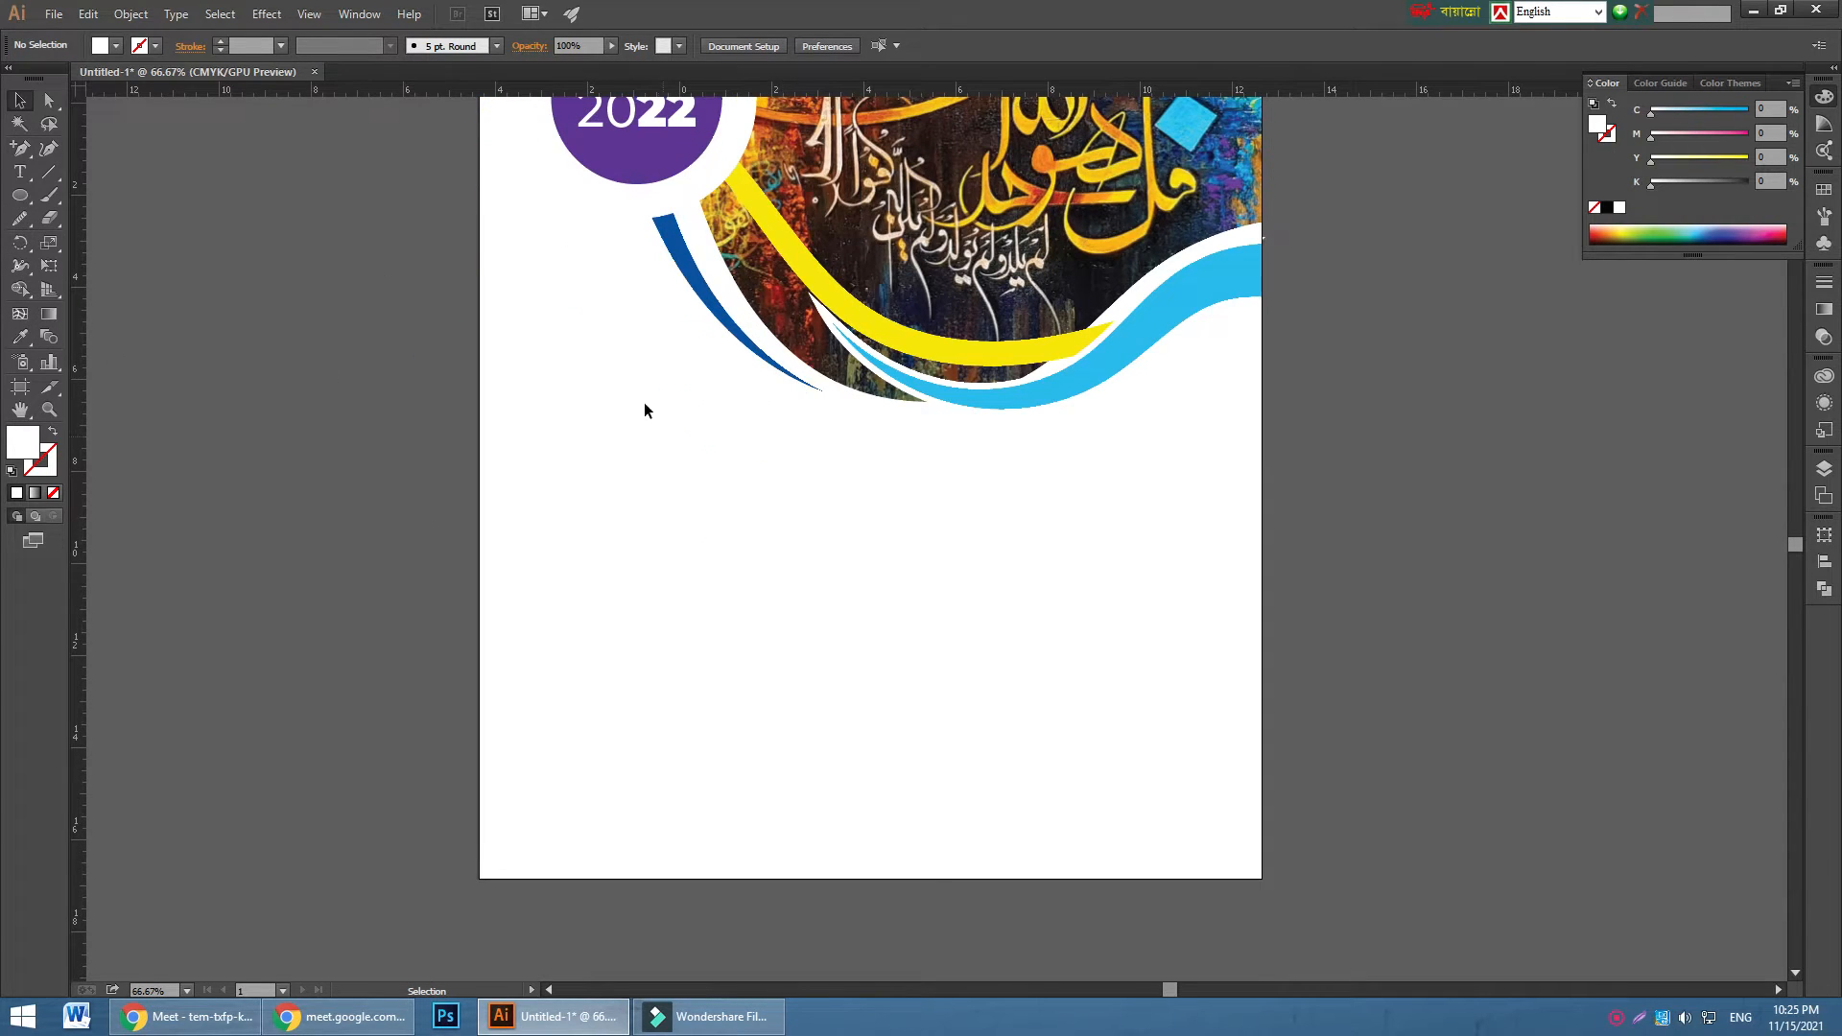
scroll(633, 393, "up", 2)
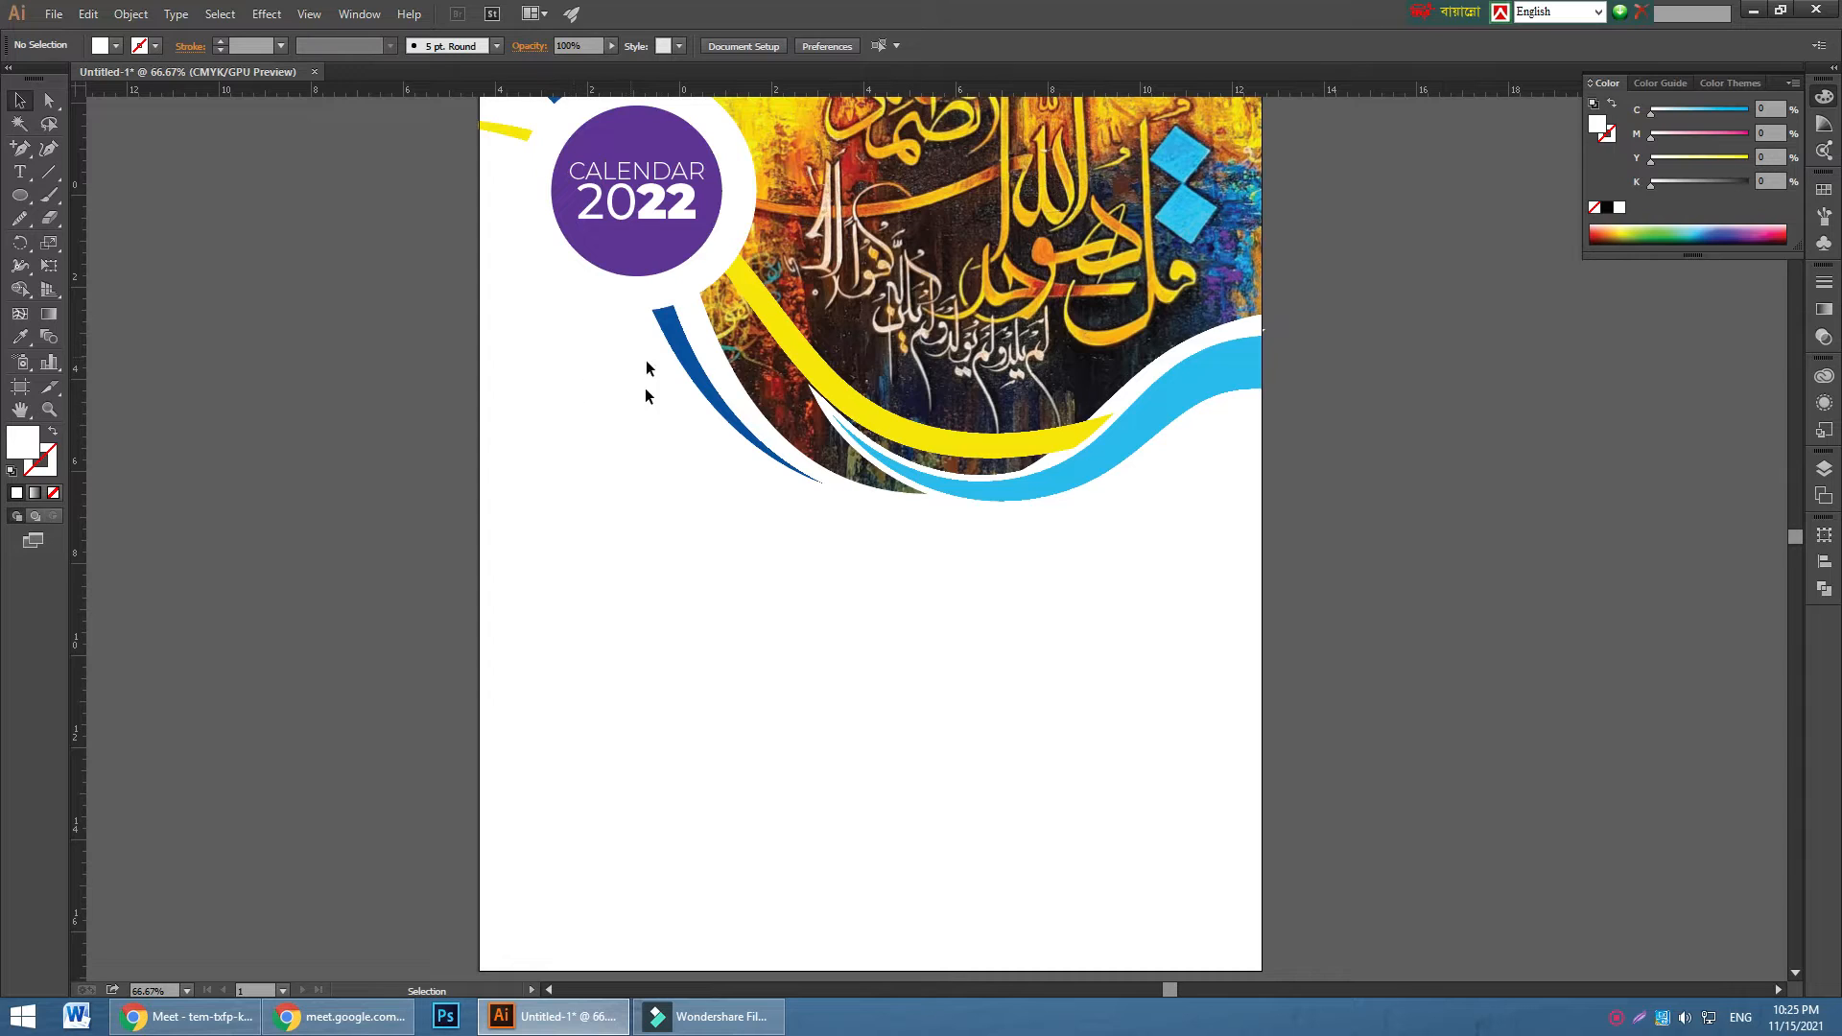
scroll(631, 447, "down", 1)
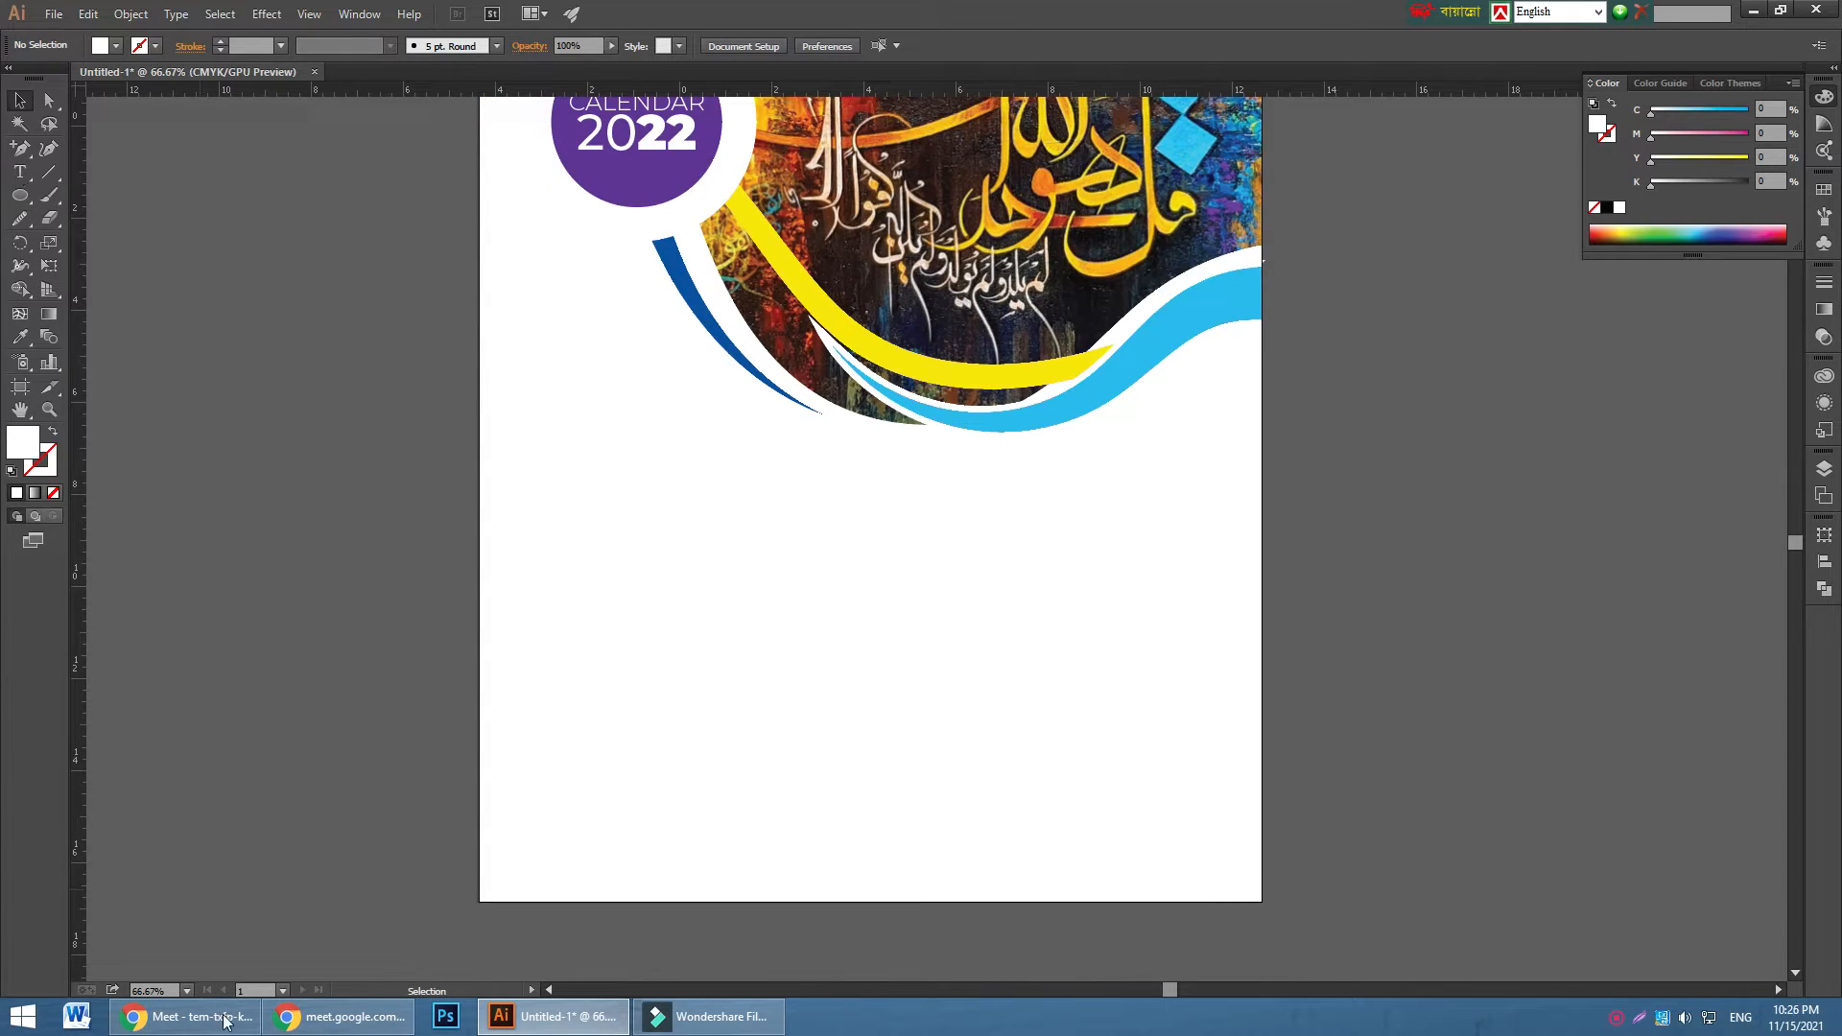
- Switch to Chrome to check the Google Meet call, and return to the Illustrator document
left_click(182, 1016)
left_click(121, 16)
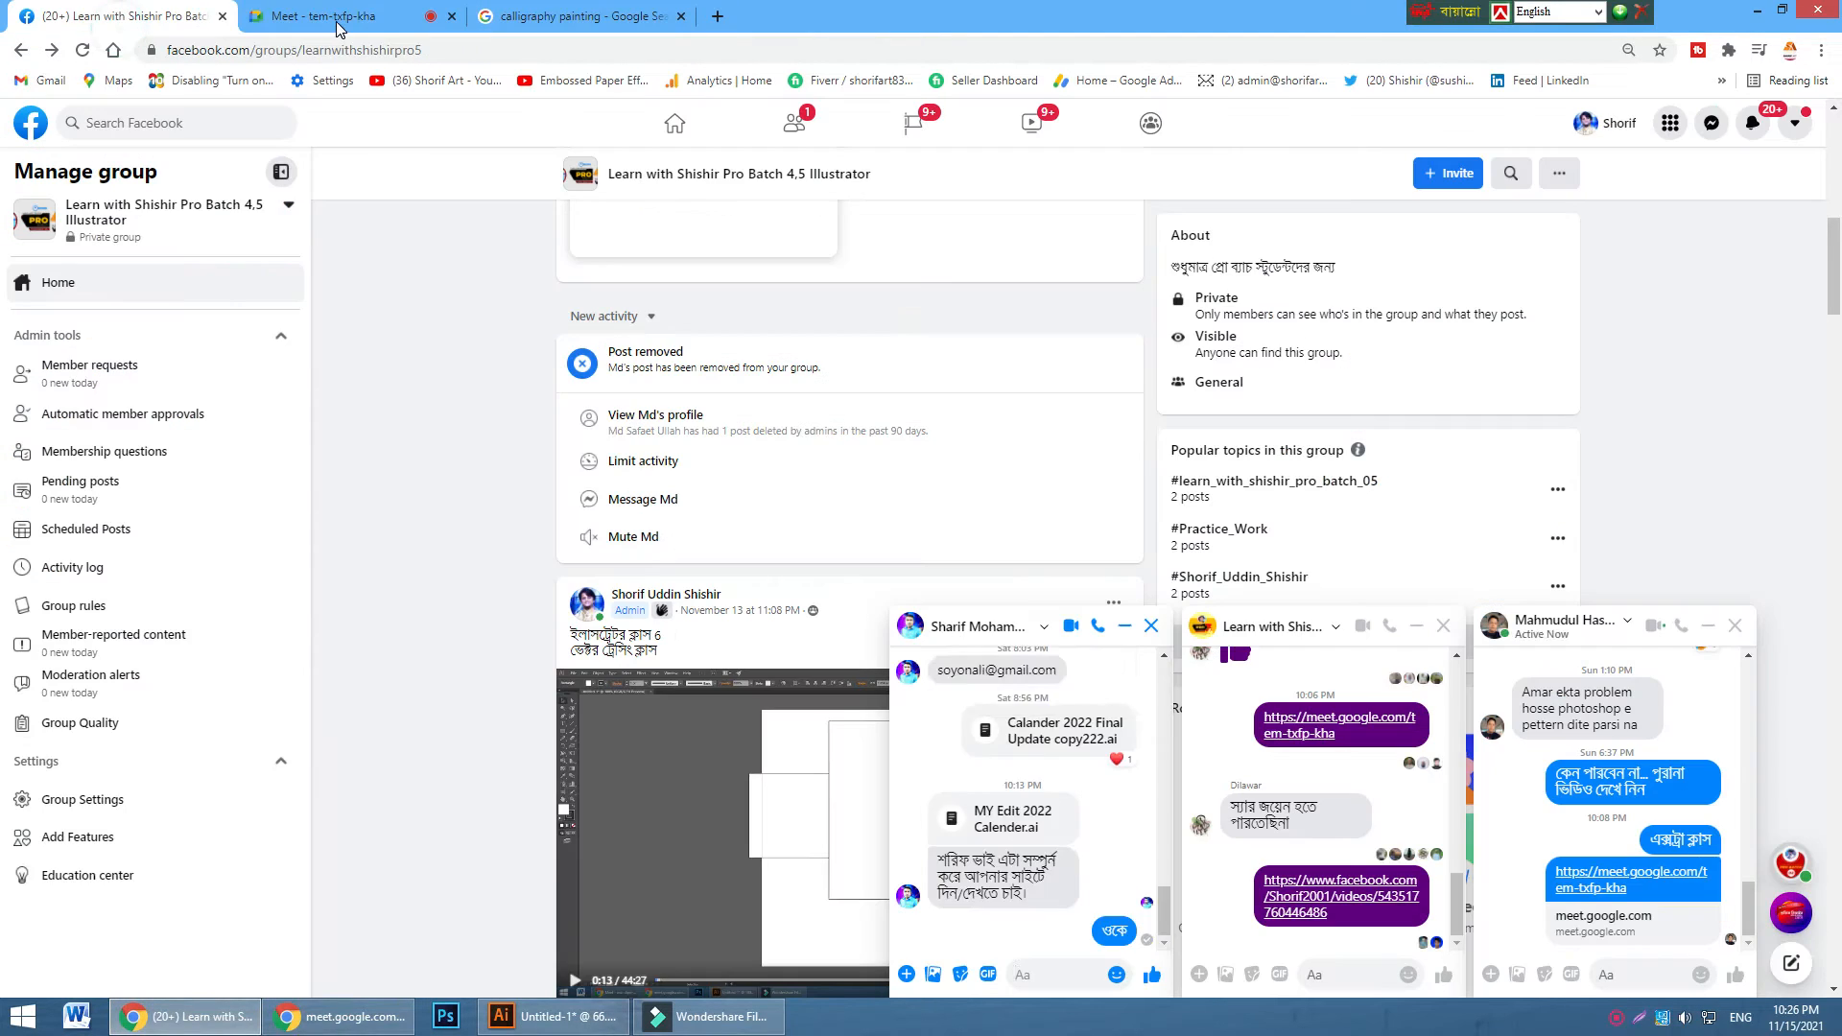
left_click(358, 16)
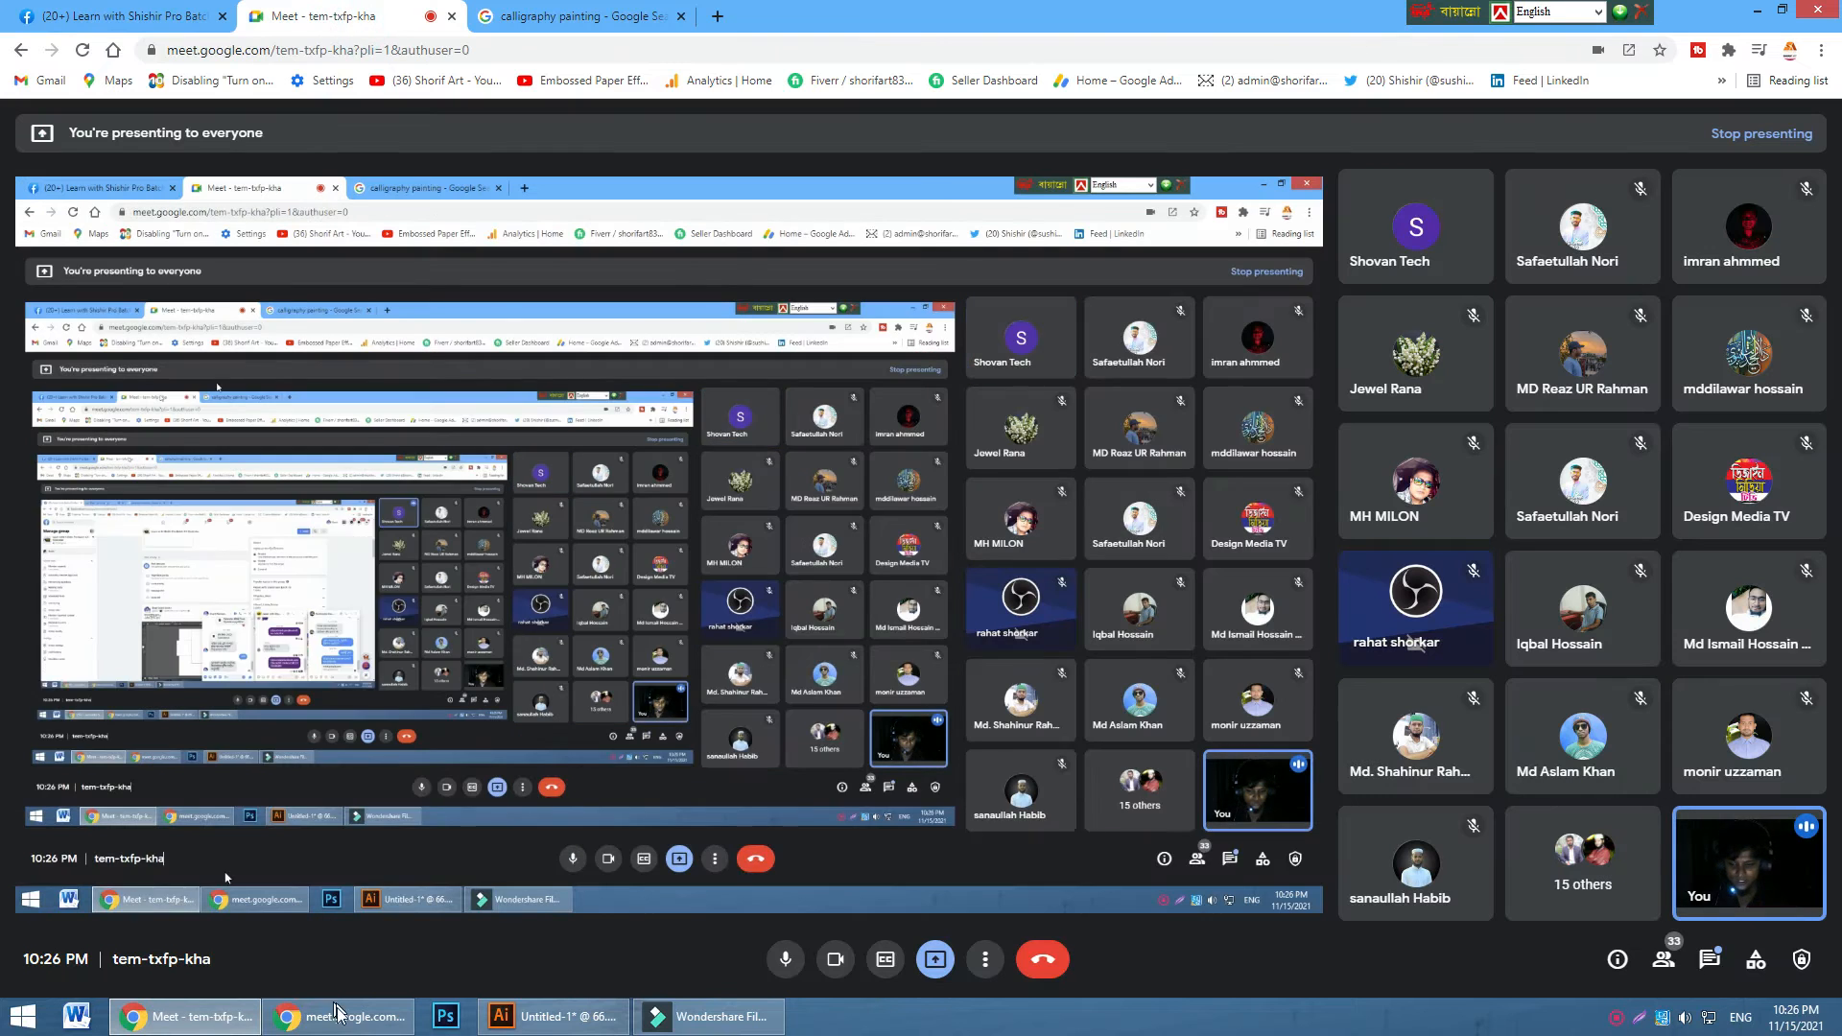
left_click(554, 1016)
- Add the Bengali text দারুল উলুম আহাছানিয়া রহমানিয়া মাদরাসা in the empty area below the painting, using Unicode Bengali input
left_click(19, 172)
left_click(670, 527)
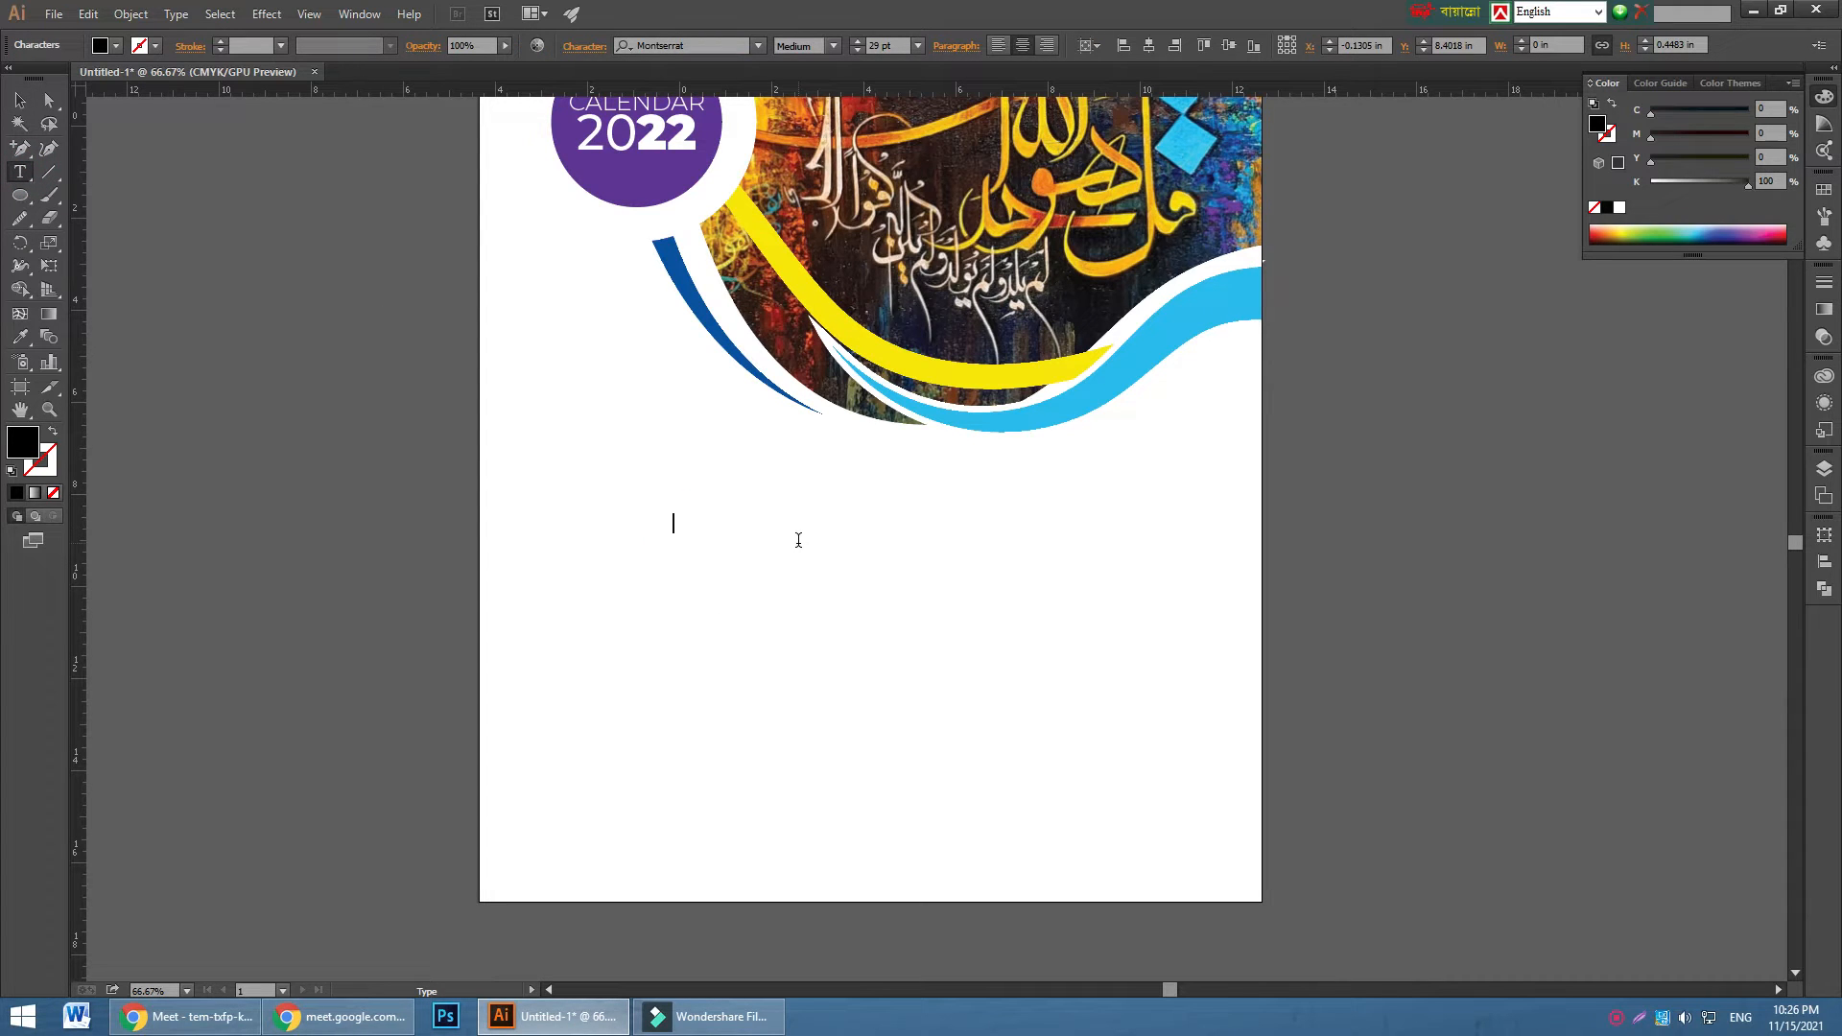
key("ctrl+alt+v")
type("দ")
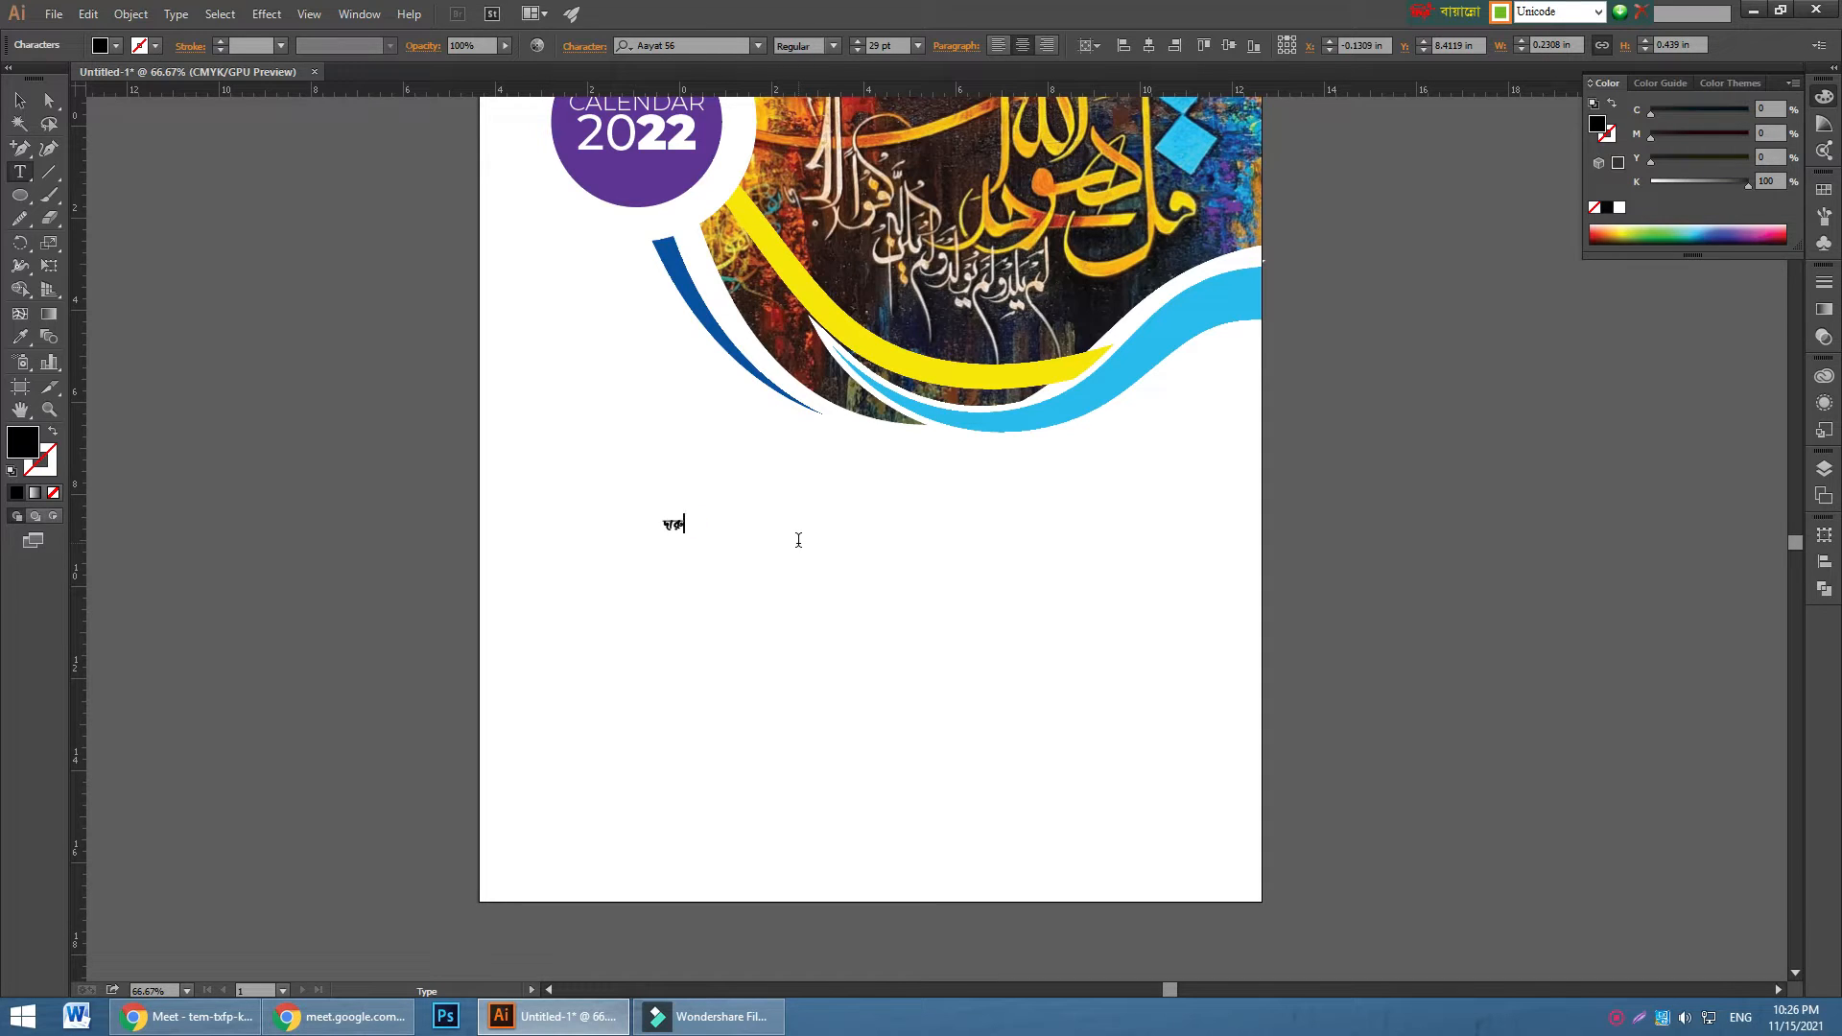
type("ারুল উলুম আহছানিয়া রহমানিয়অ")
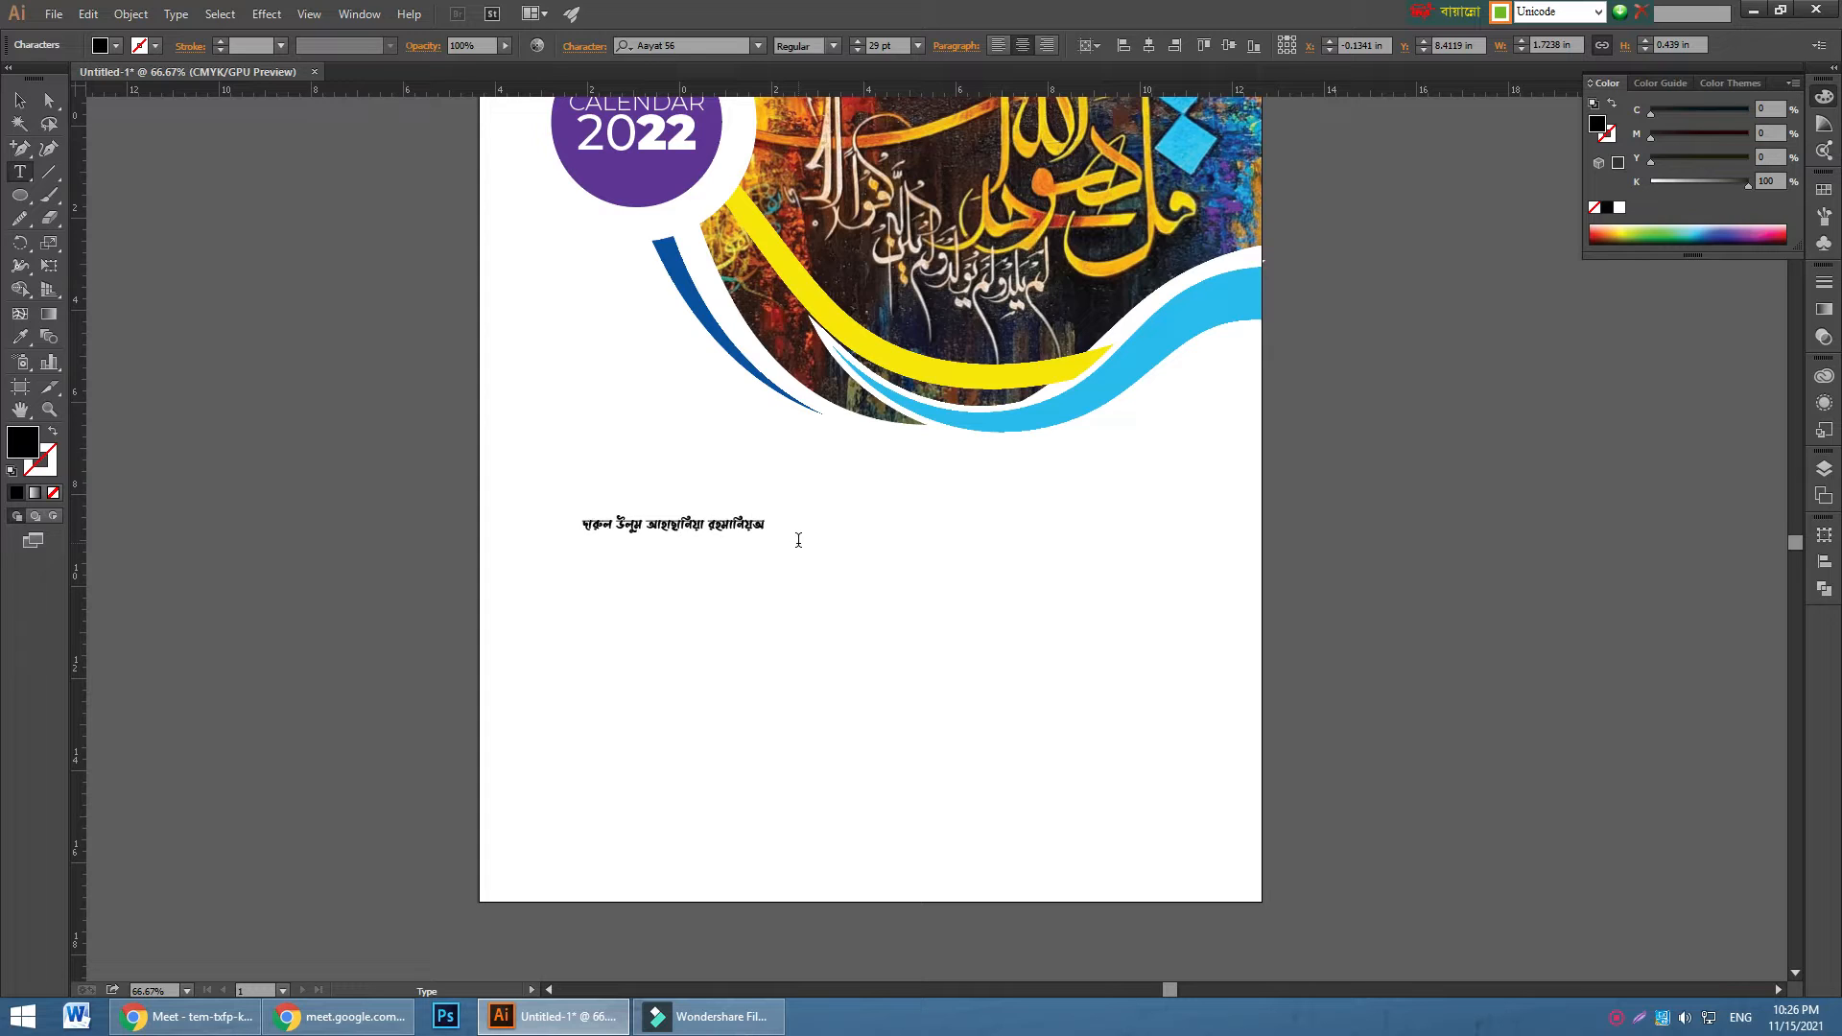
key("BackSpace")
type("া")
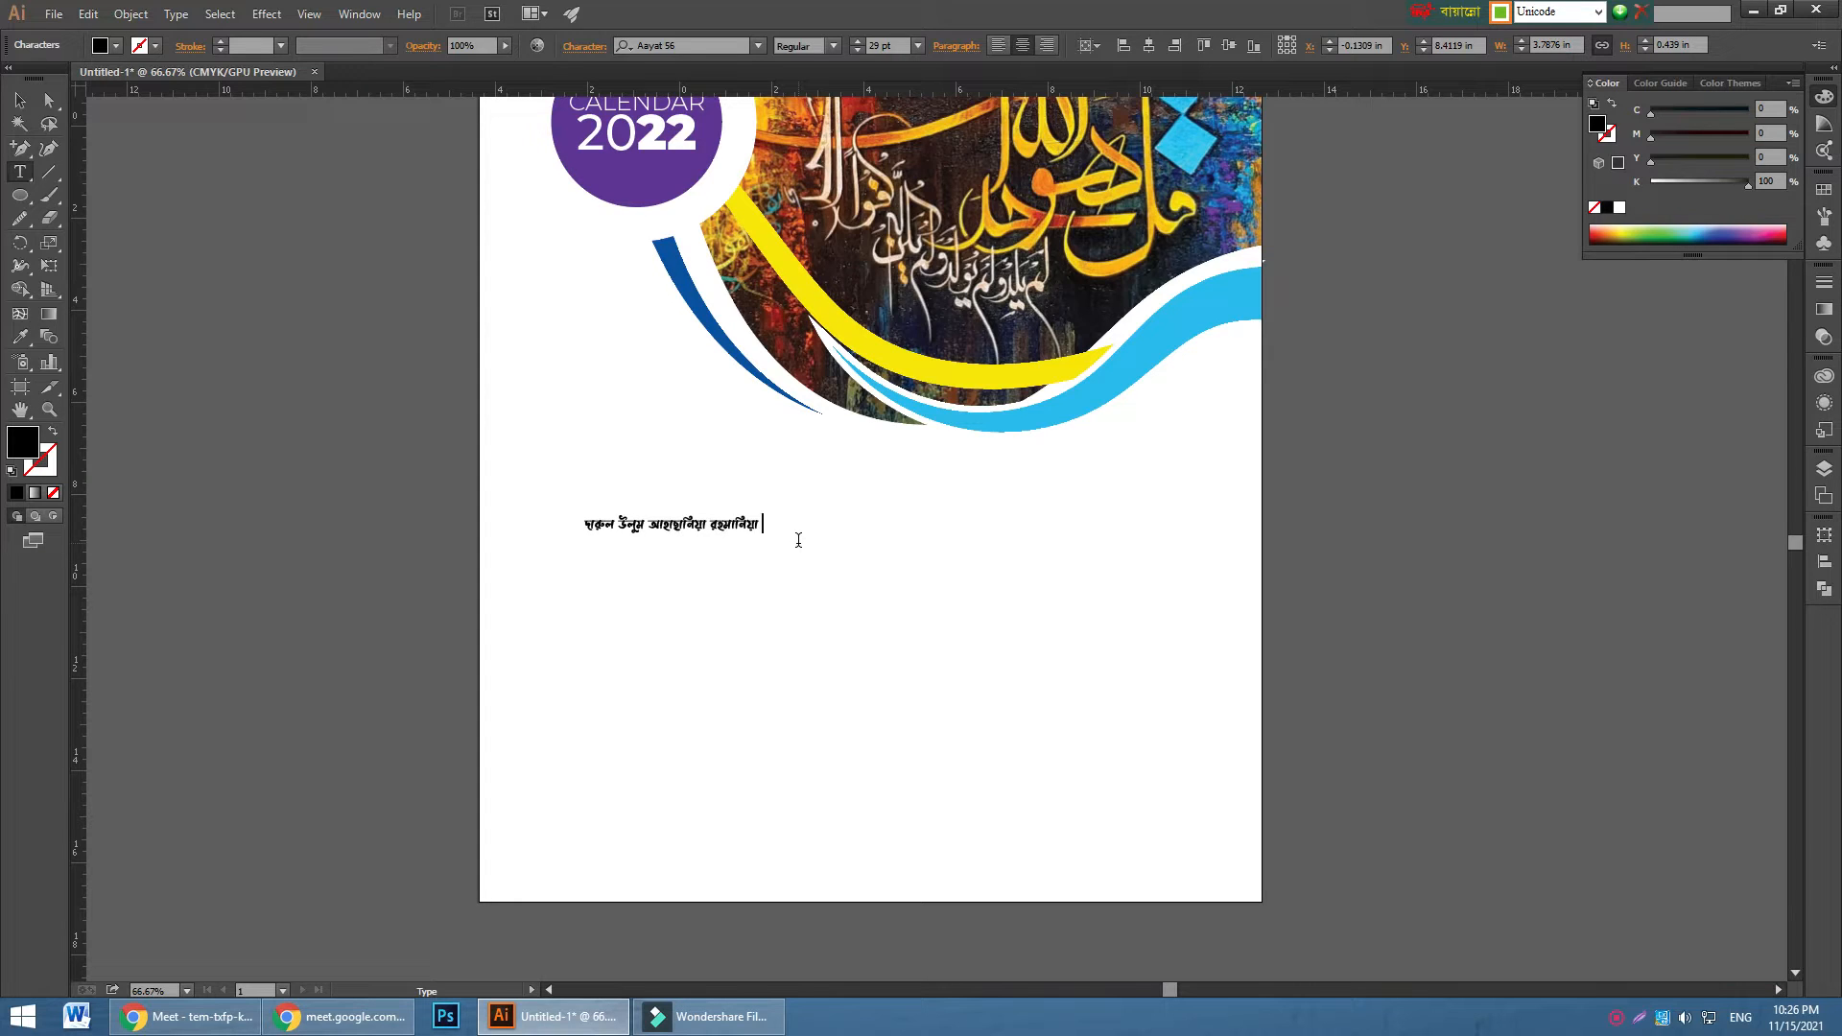
type(" মাদ্রাসা")
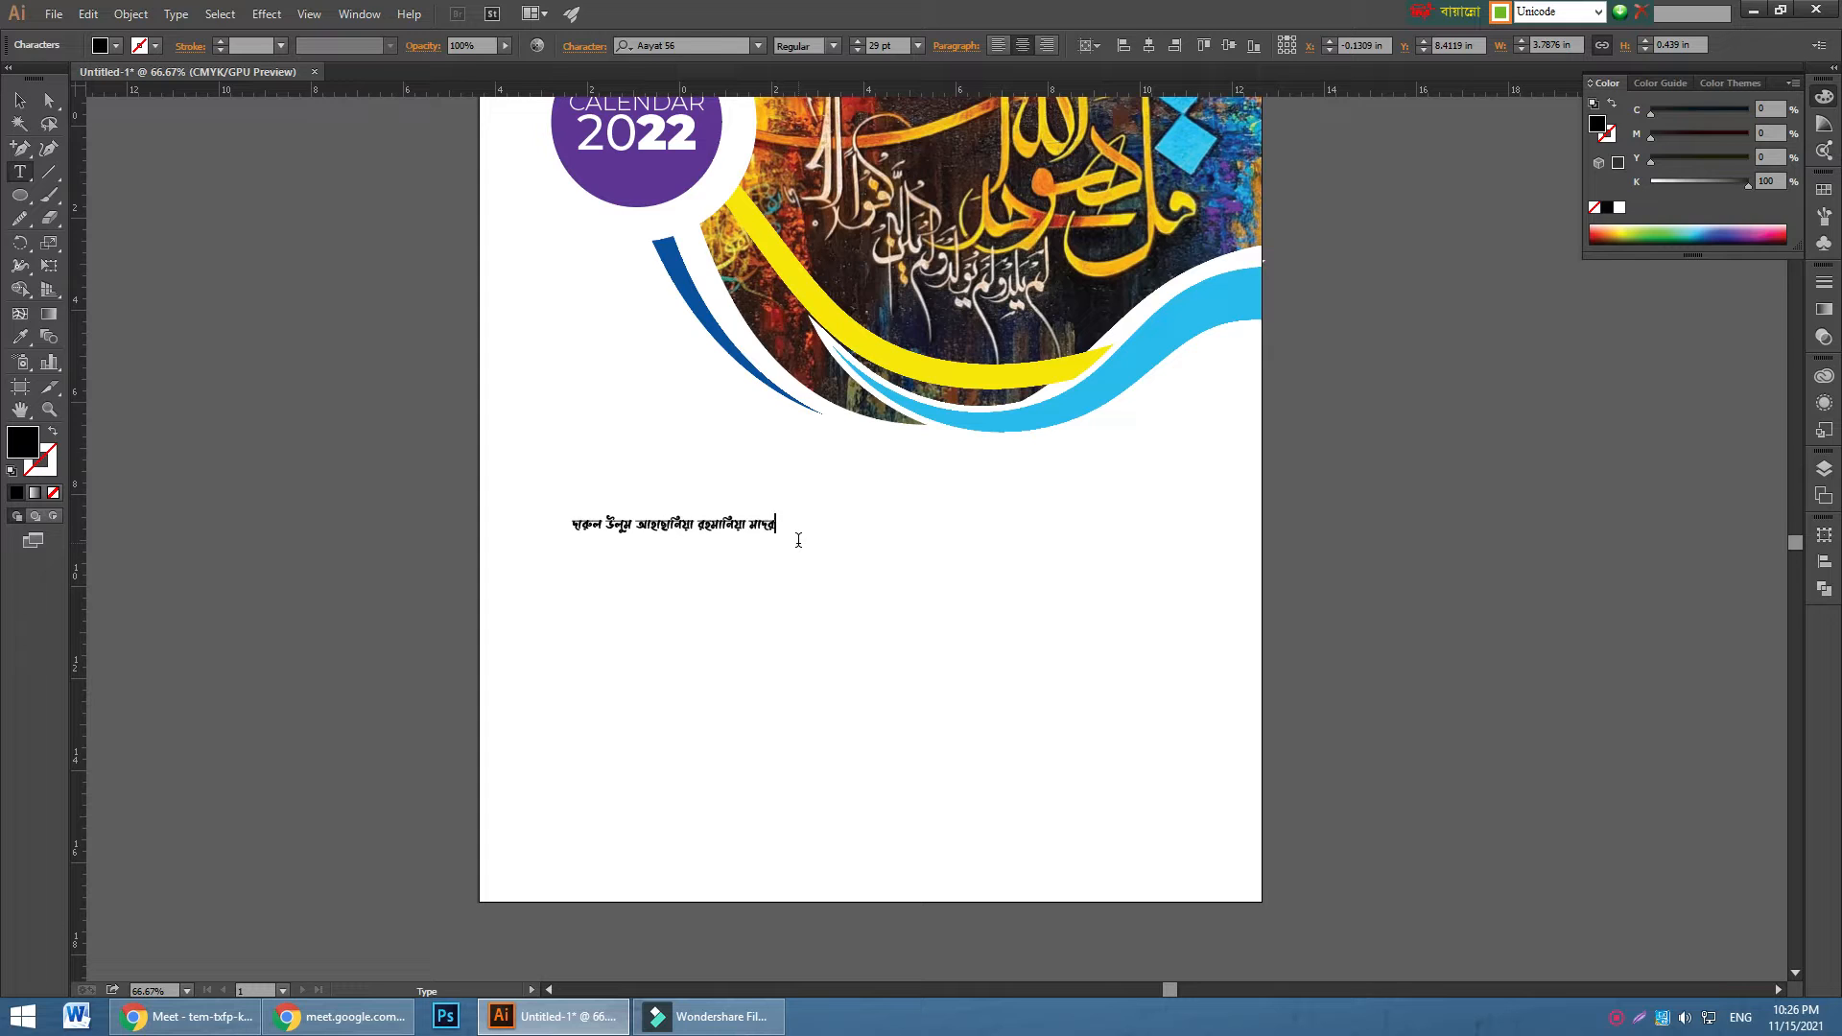
- Enlarge the Bengali madrasa name to about 53.94 pt and position it just below the curved ribbons
left_click(19, 99)
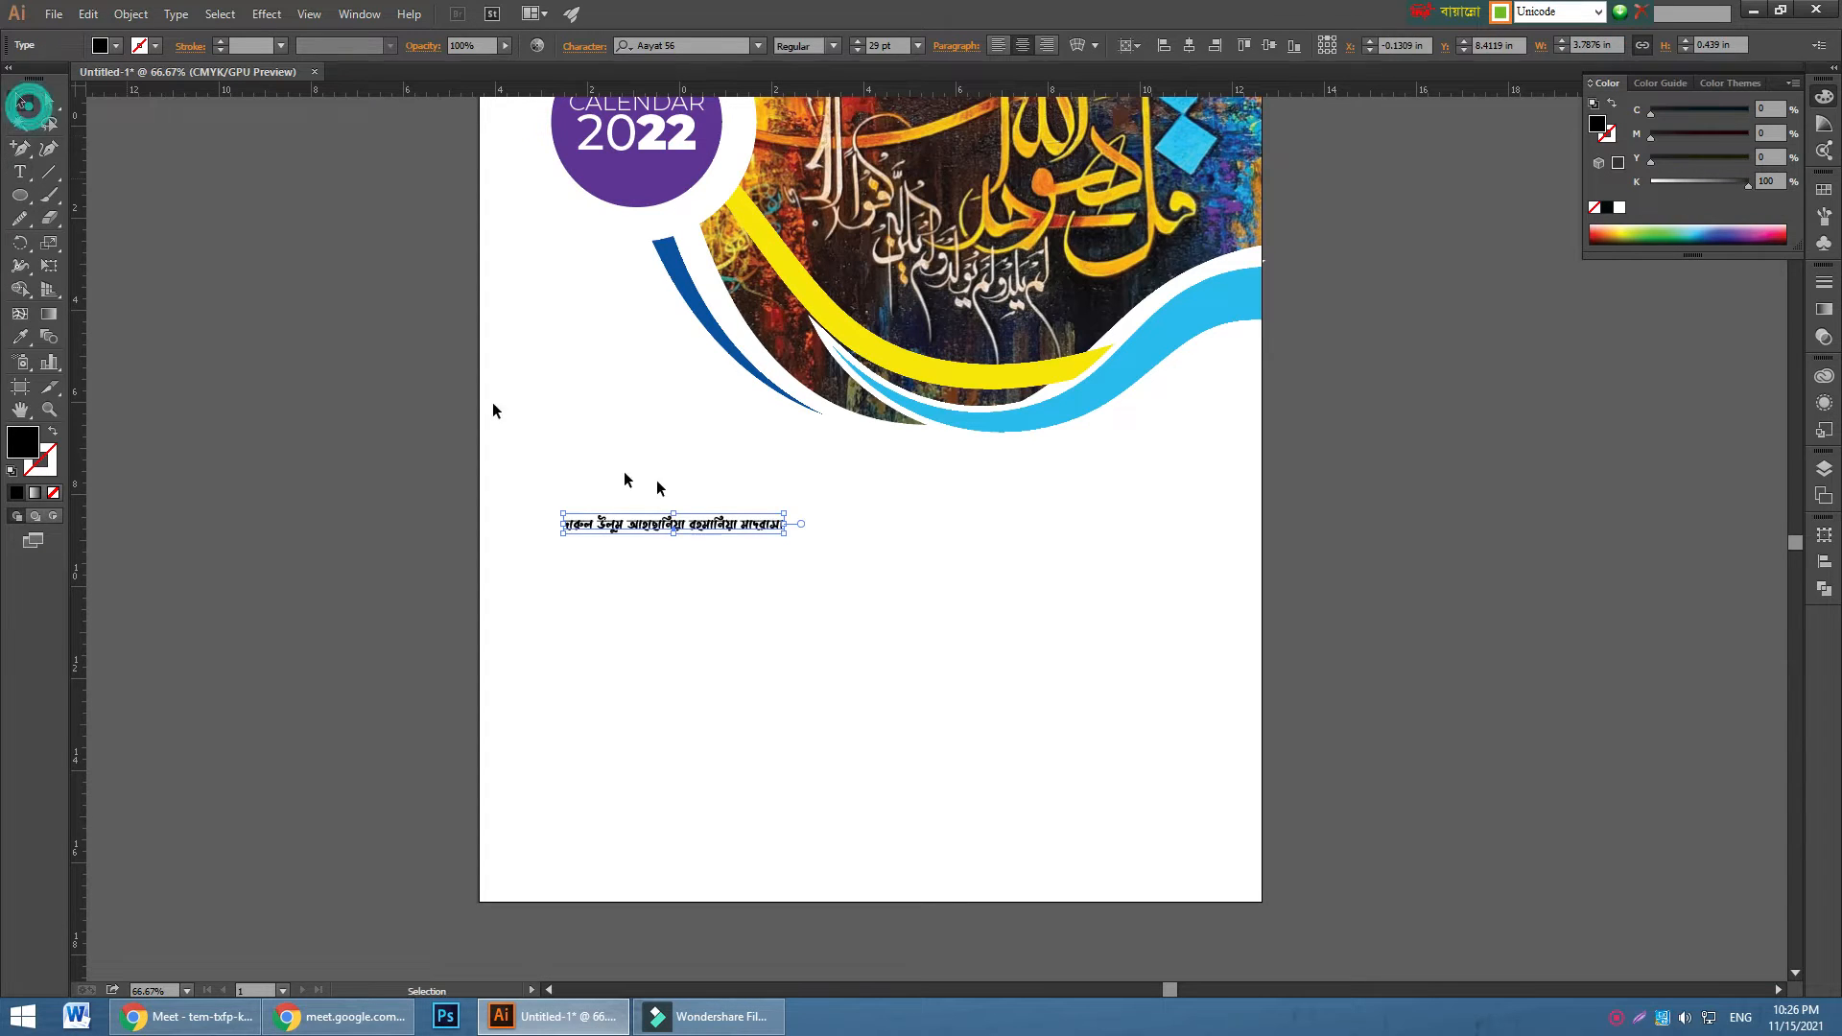
left_click_drag(787, 534, 970, 600)
left_click_drag(906, 538, 994, 476)
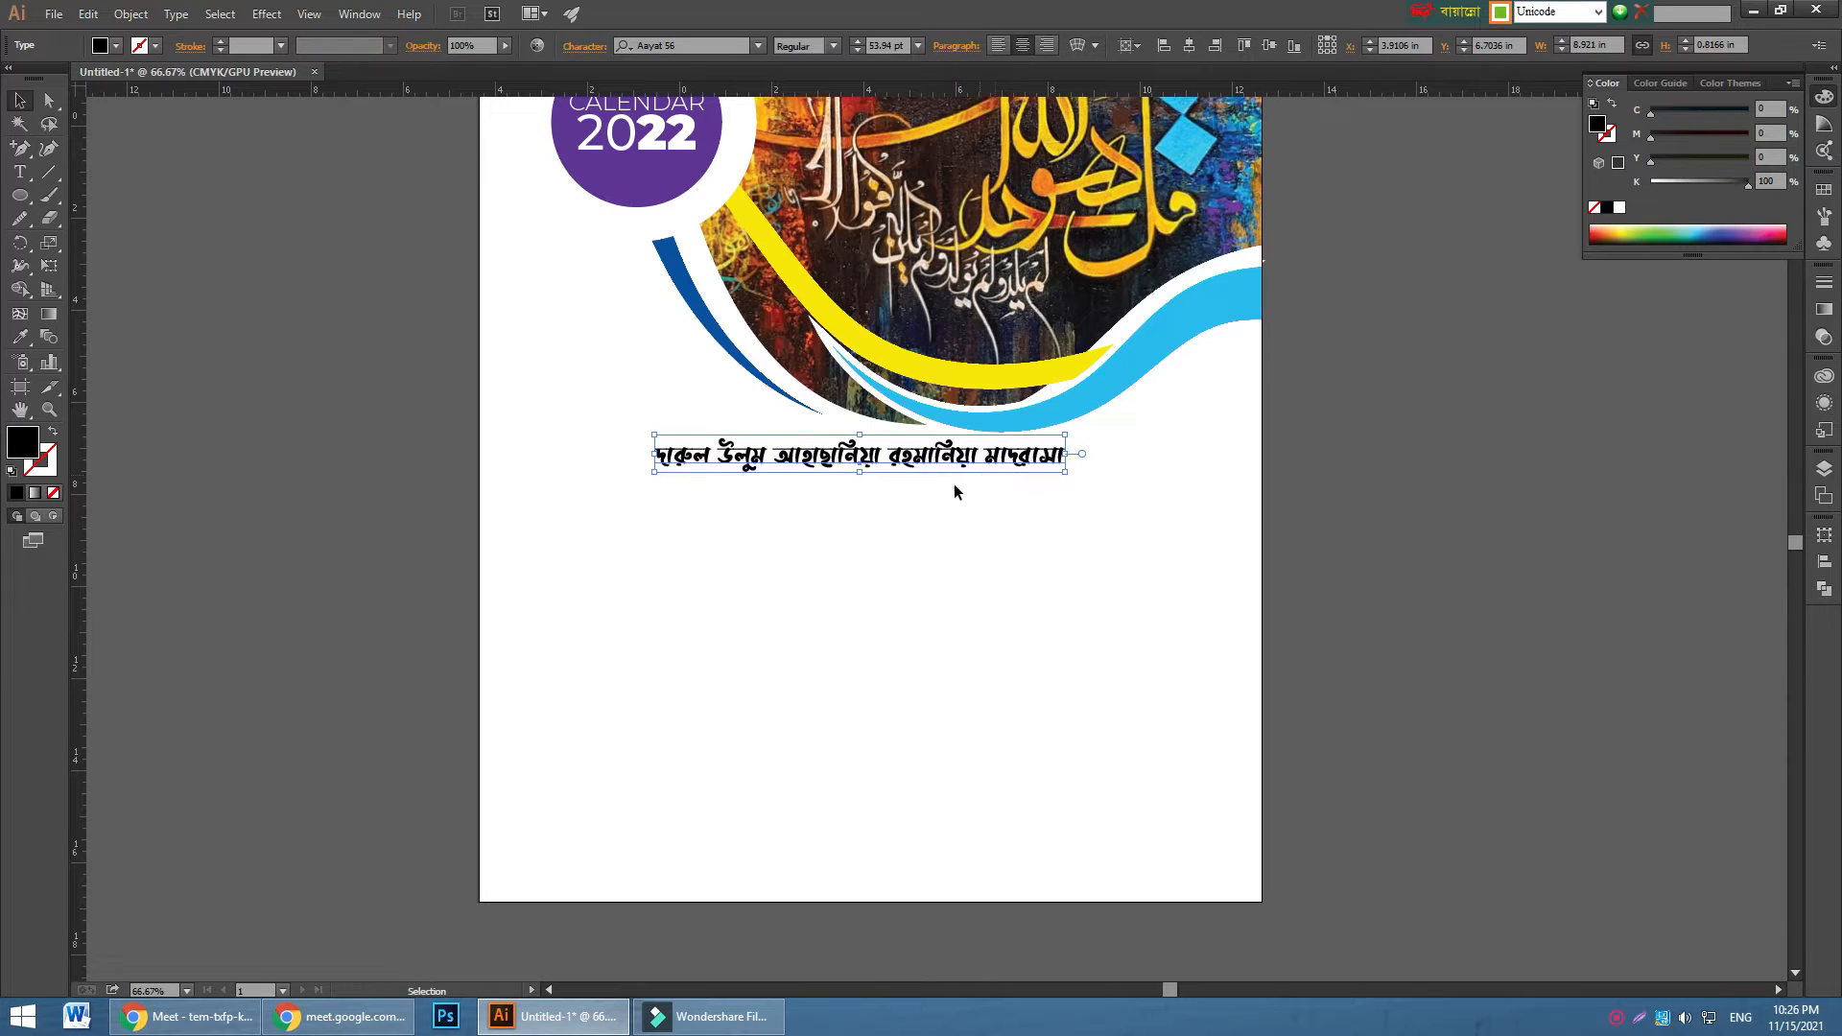
scroll(959, 484, "up", 3)
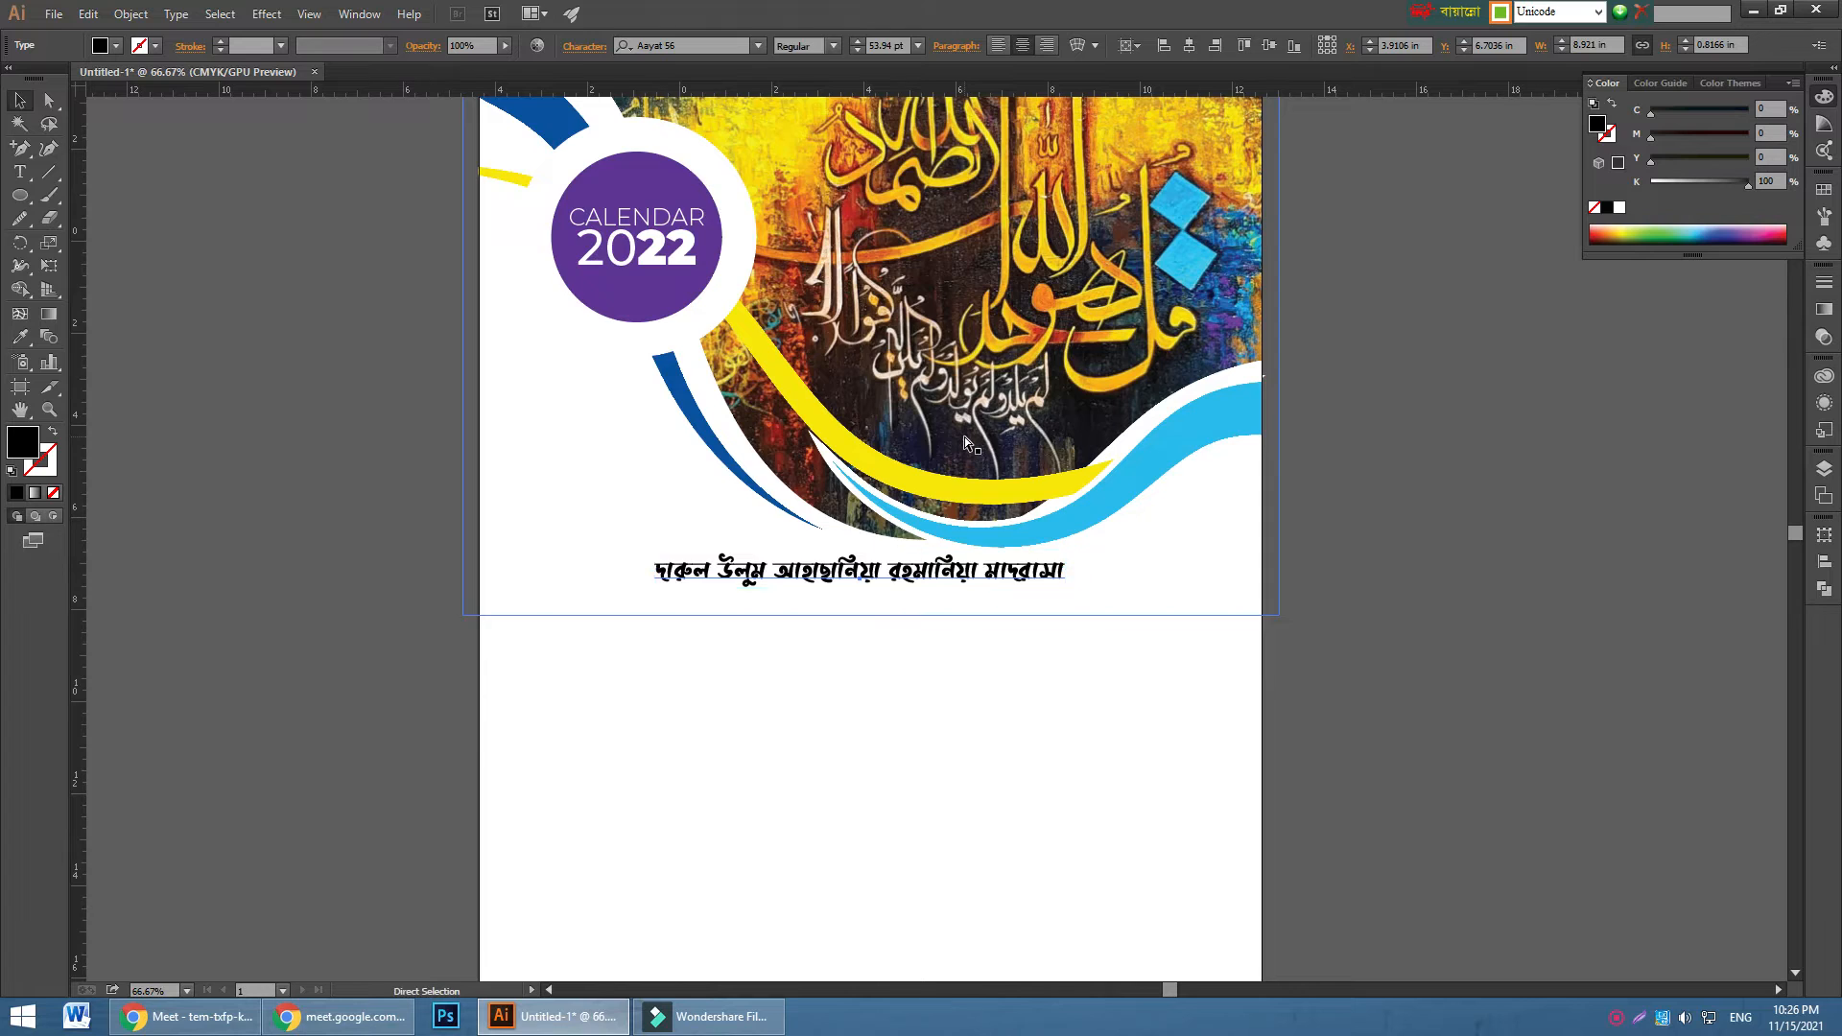
key("ctrl+=")
scroll(964, 435, "down", 3)
left_click_drag(1000, 460, 1263, 540)
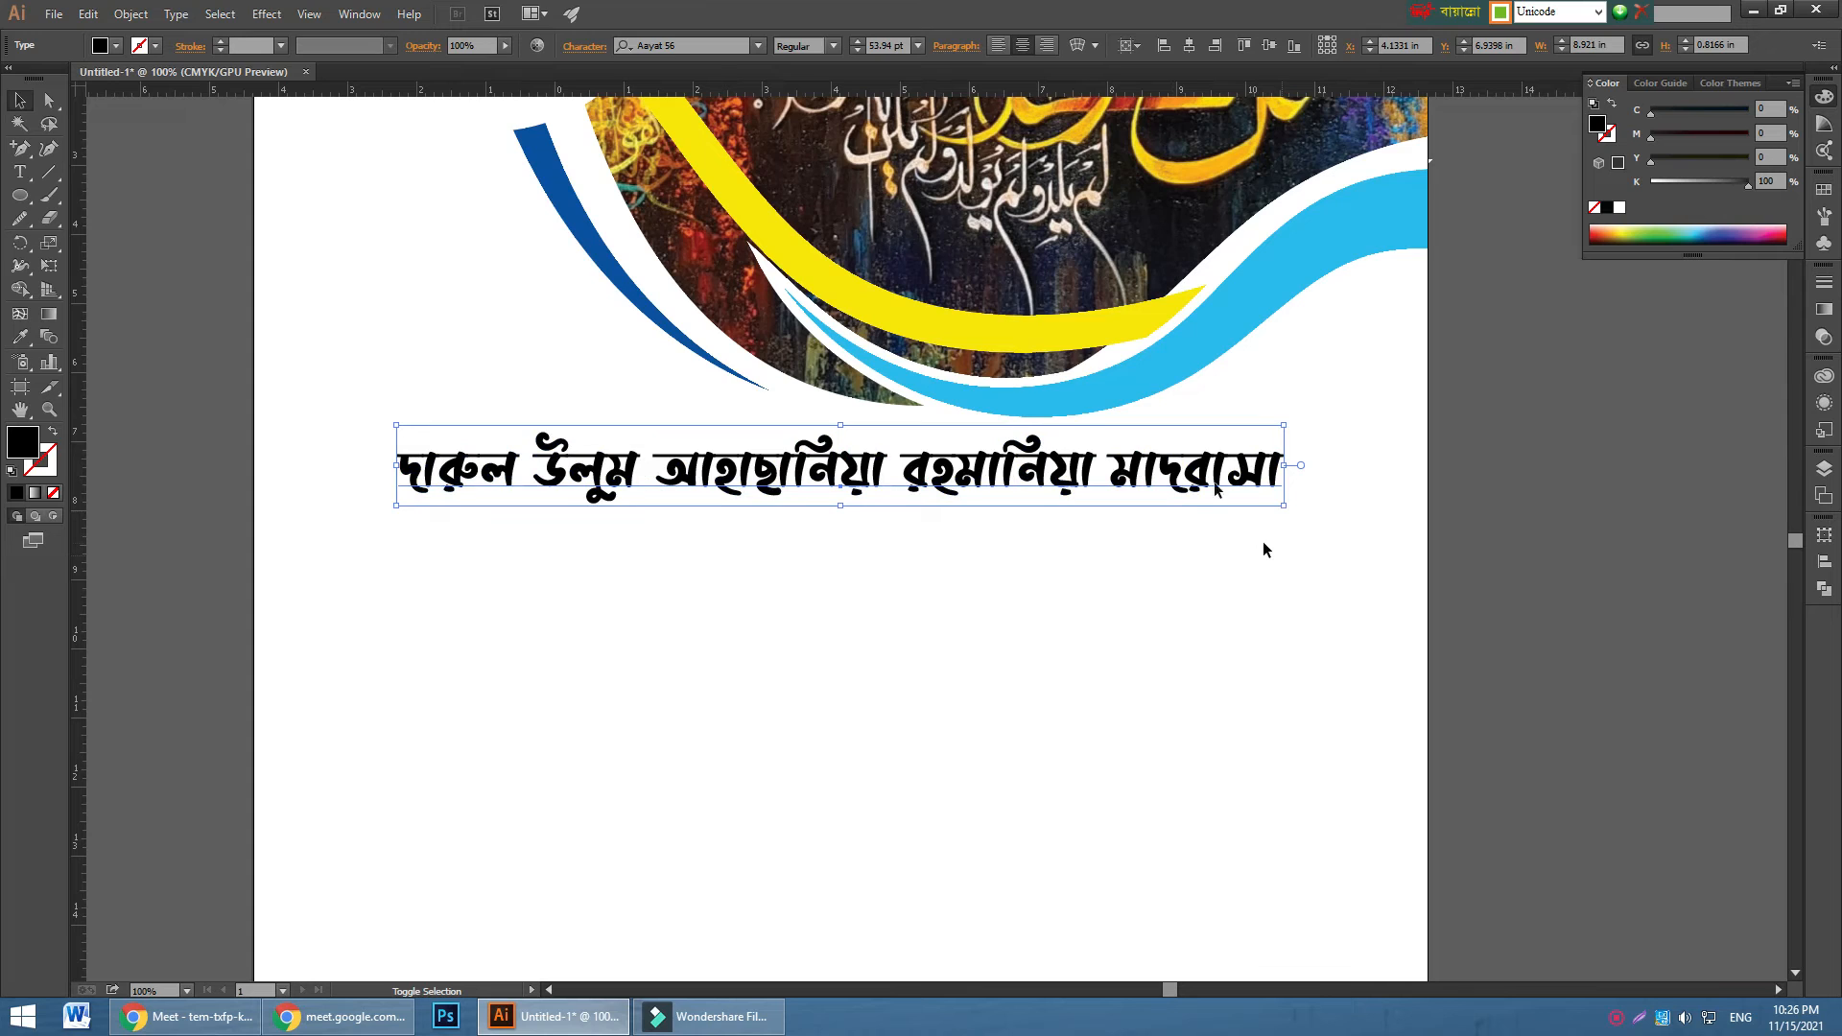
- Change the Bengali title's font to Shorif Shishir Unicode Bold and scale it down to about 58.93 pt, within the page width
left_click(699, 43)
key("F12")
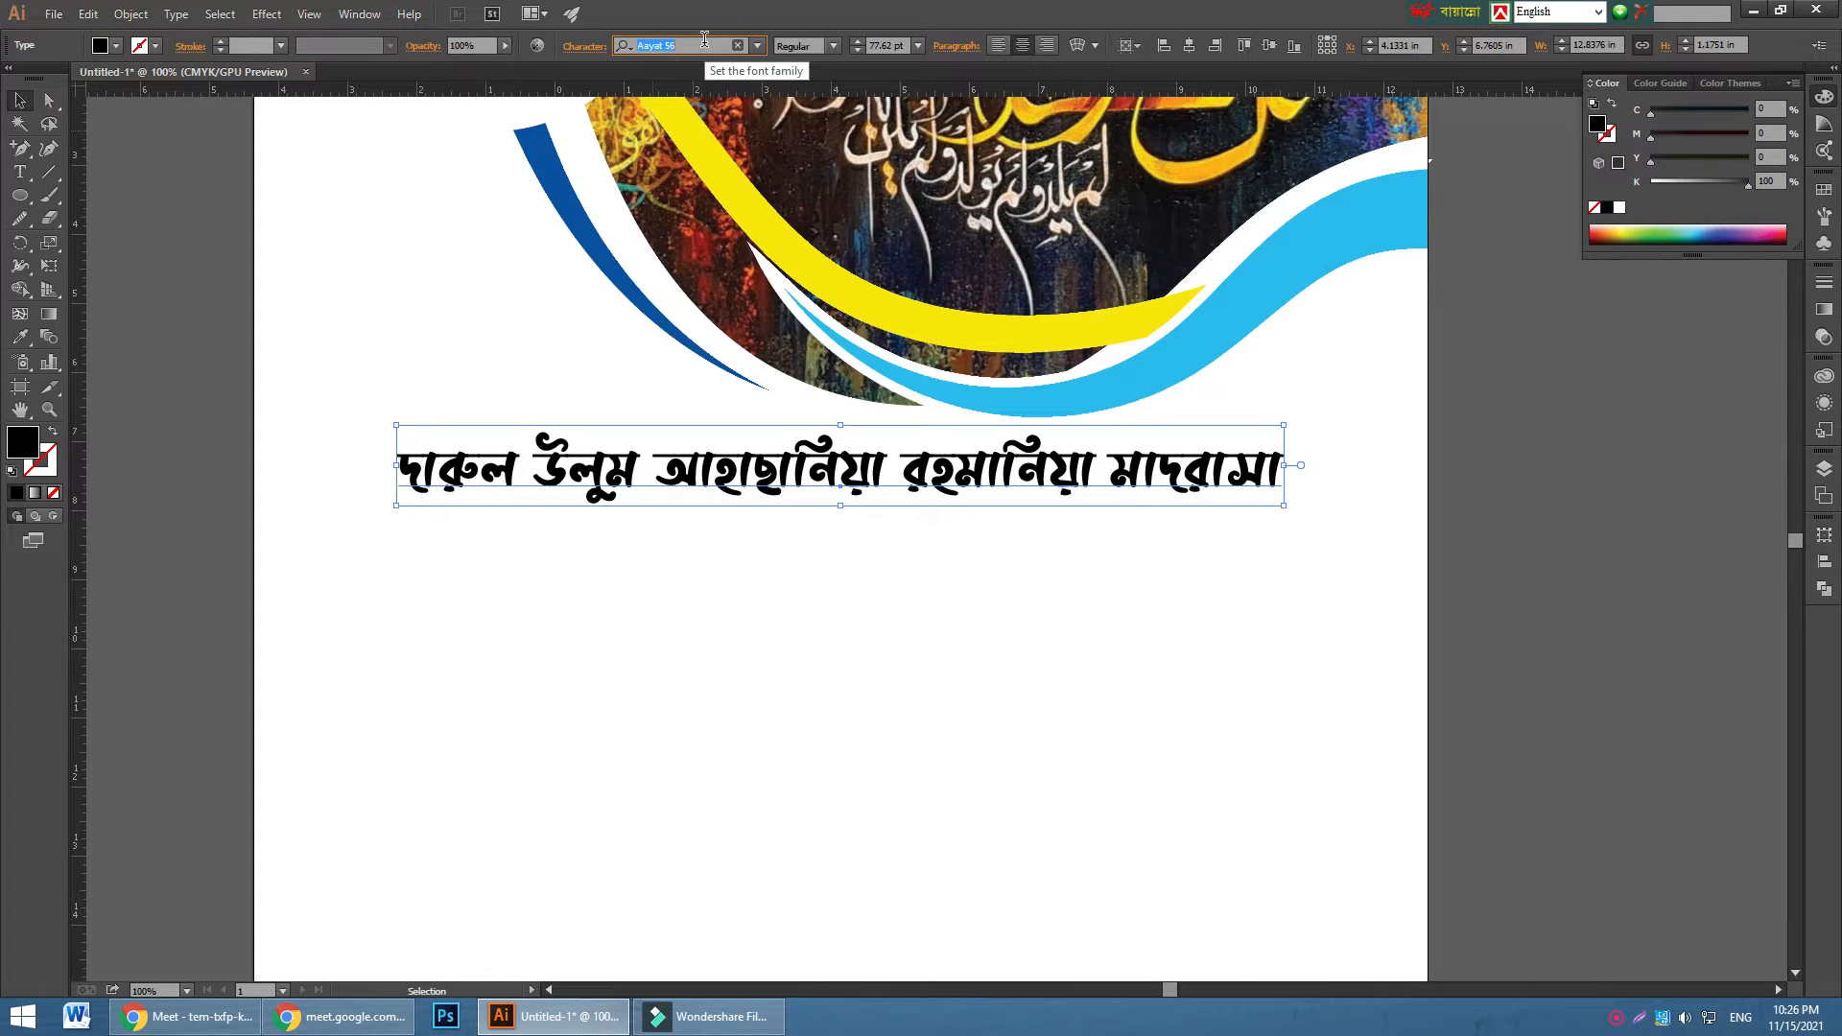
type("sh")
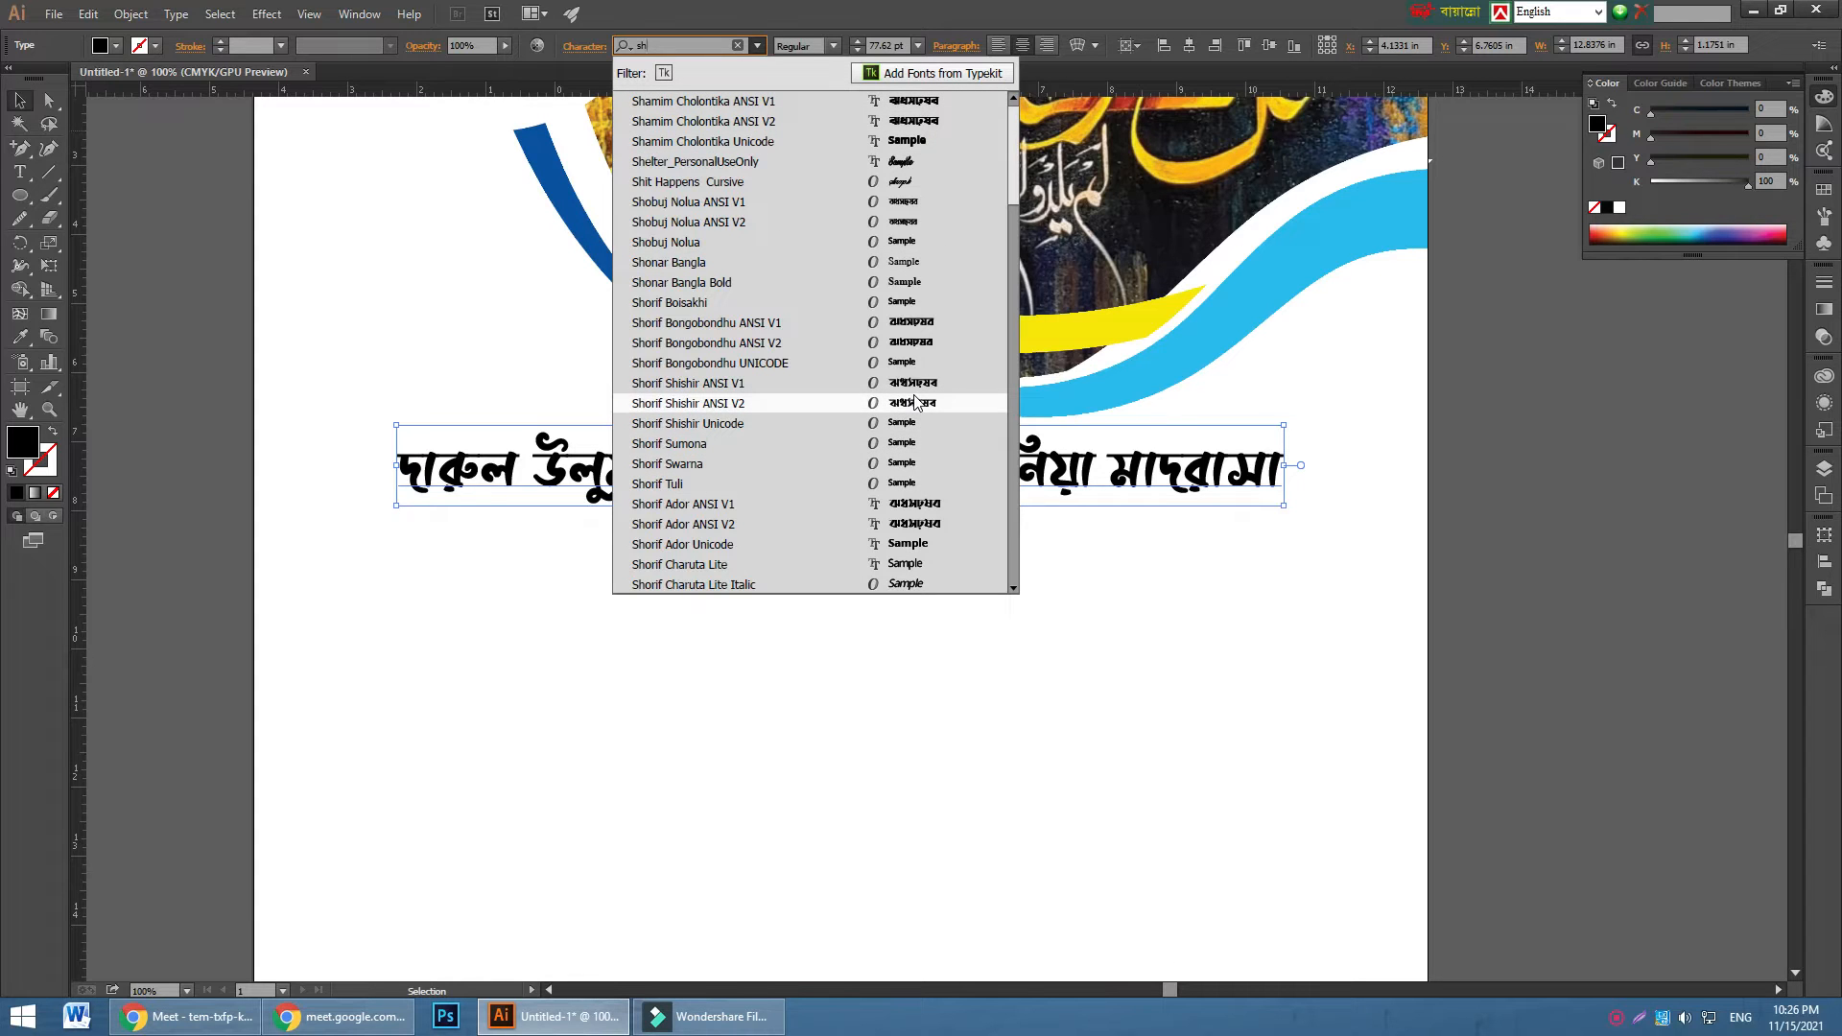
left_click(806, 423)
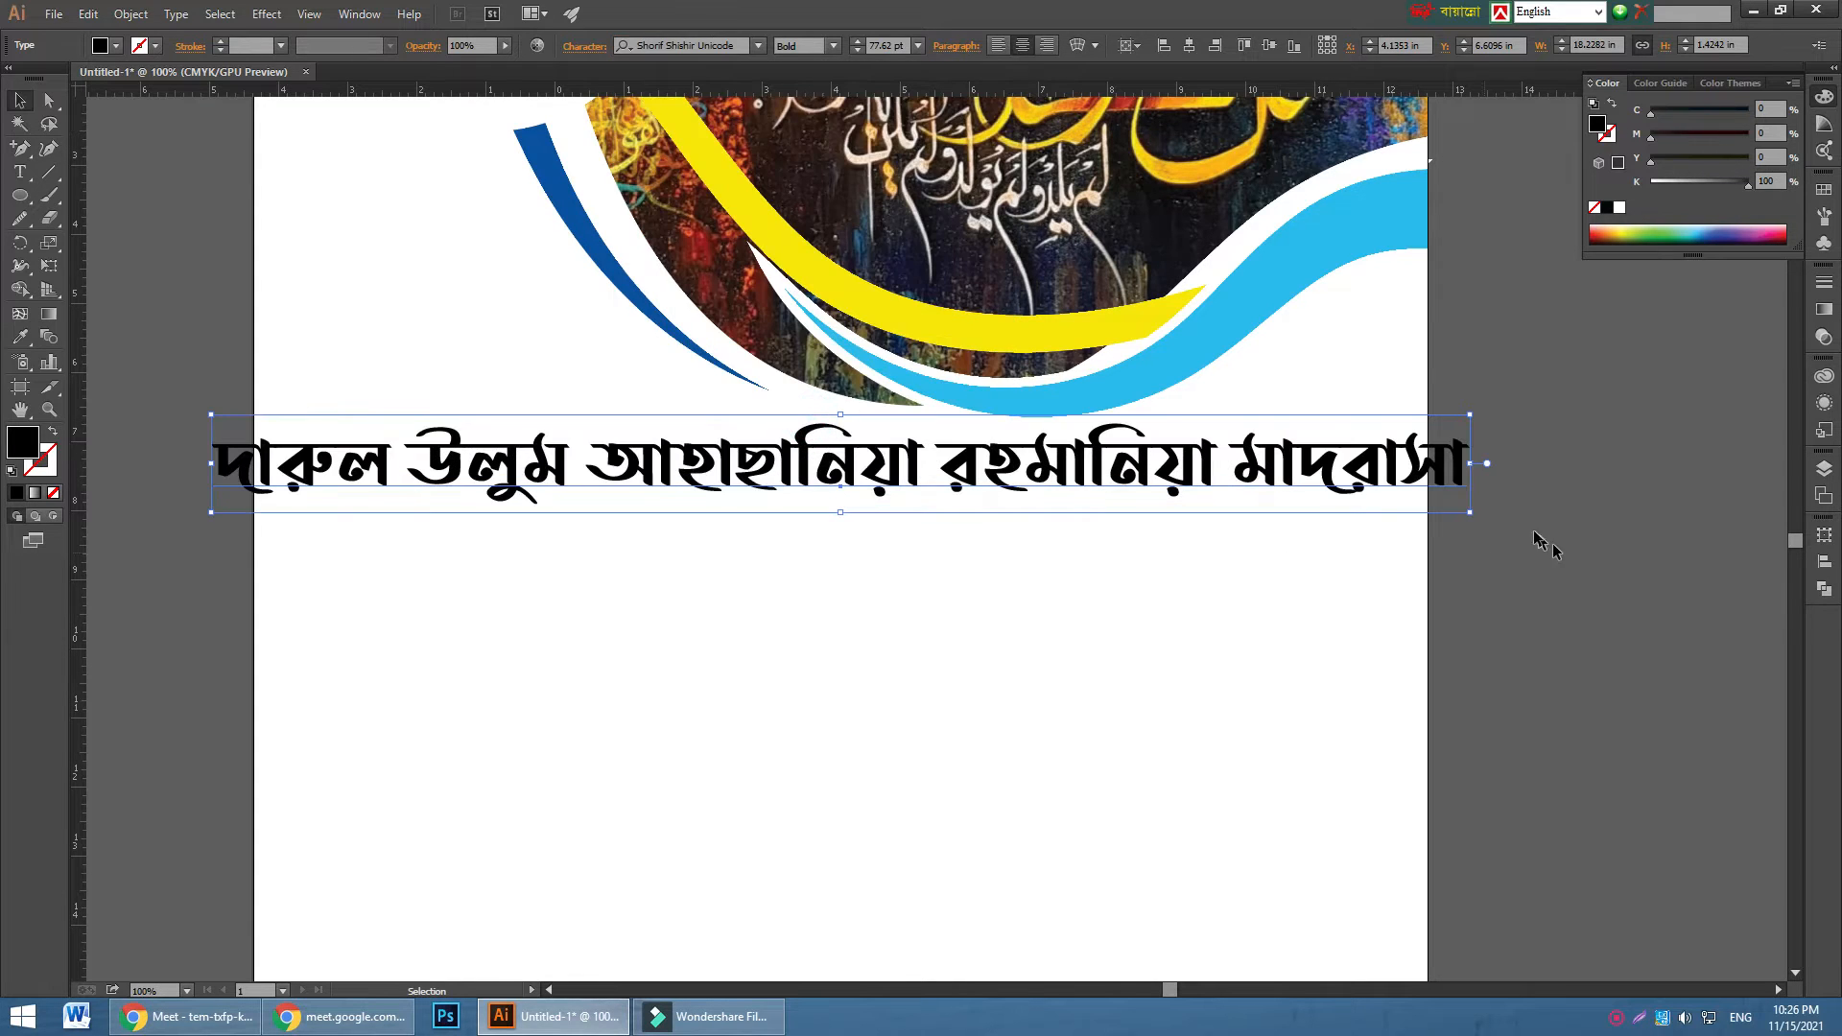
left_click_drag(1471, 512, 1318, 501)
scroll(765, 637, "up", 1)
scroll(766, 638, "up", 1)
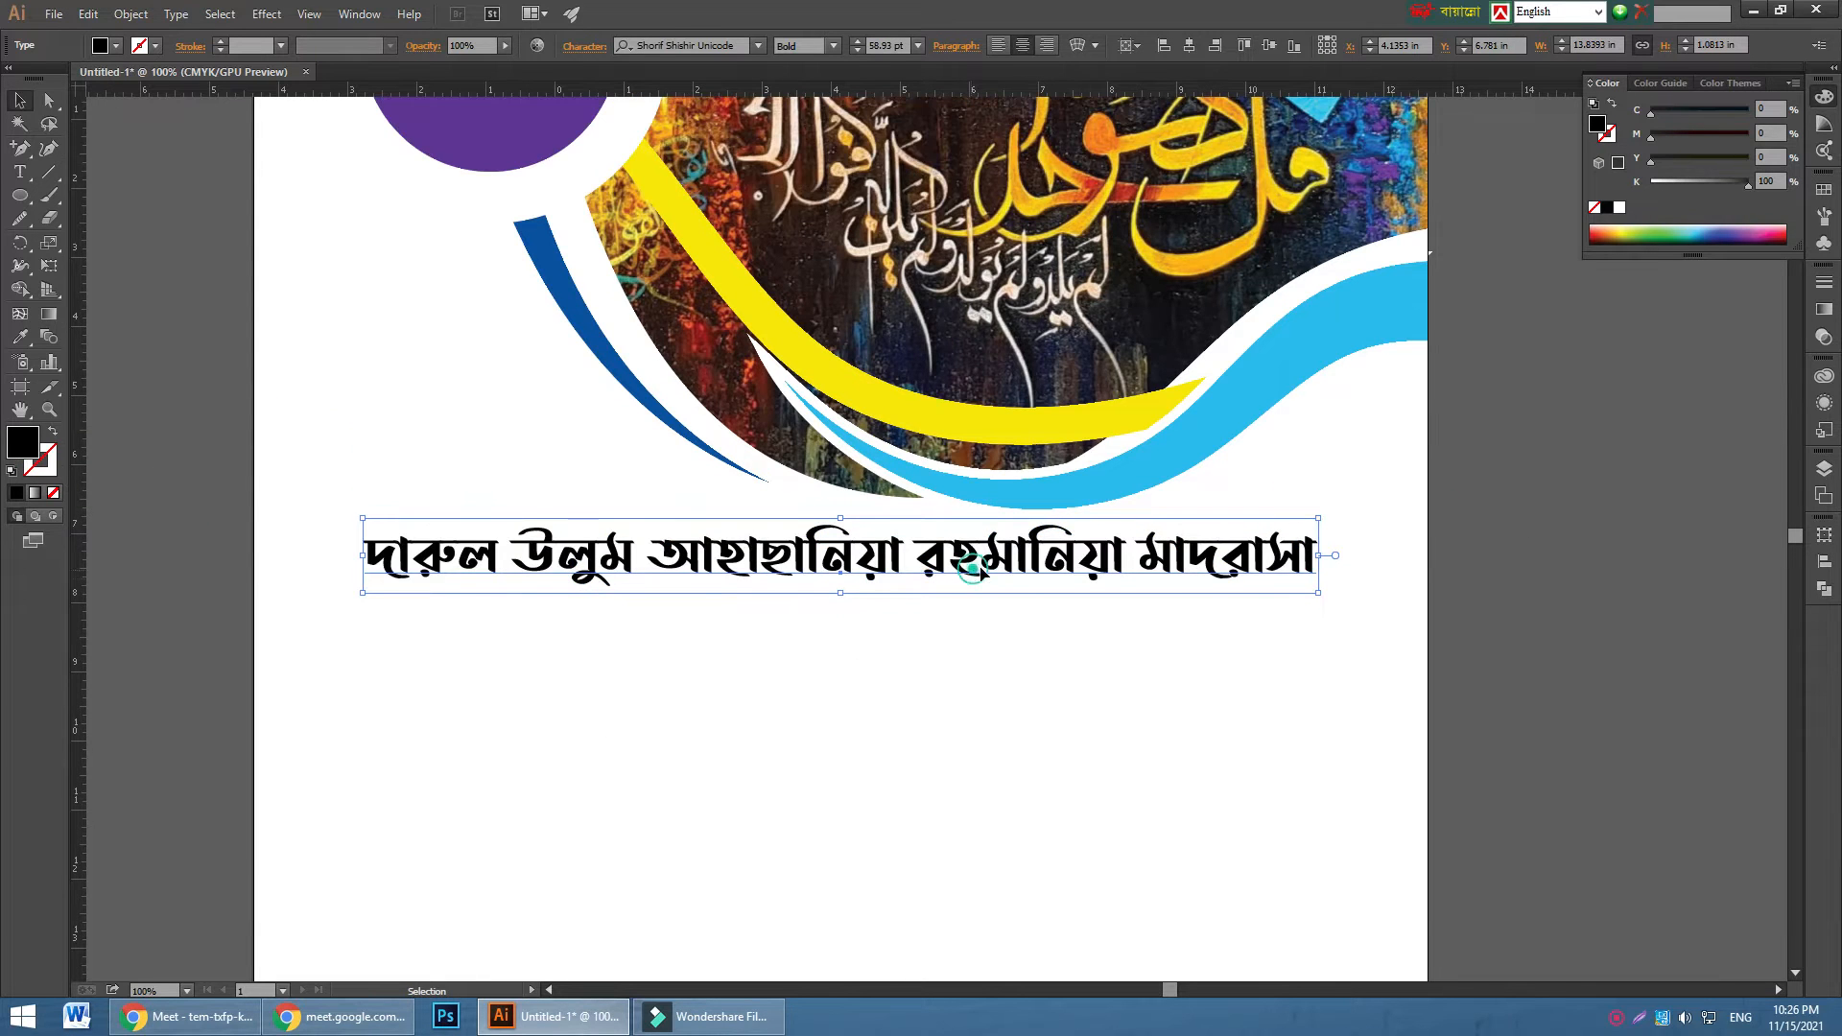
- Recolor the Bengali title with the dark blue sampled from the thin curved ribbon
left_click(23, 337)
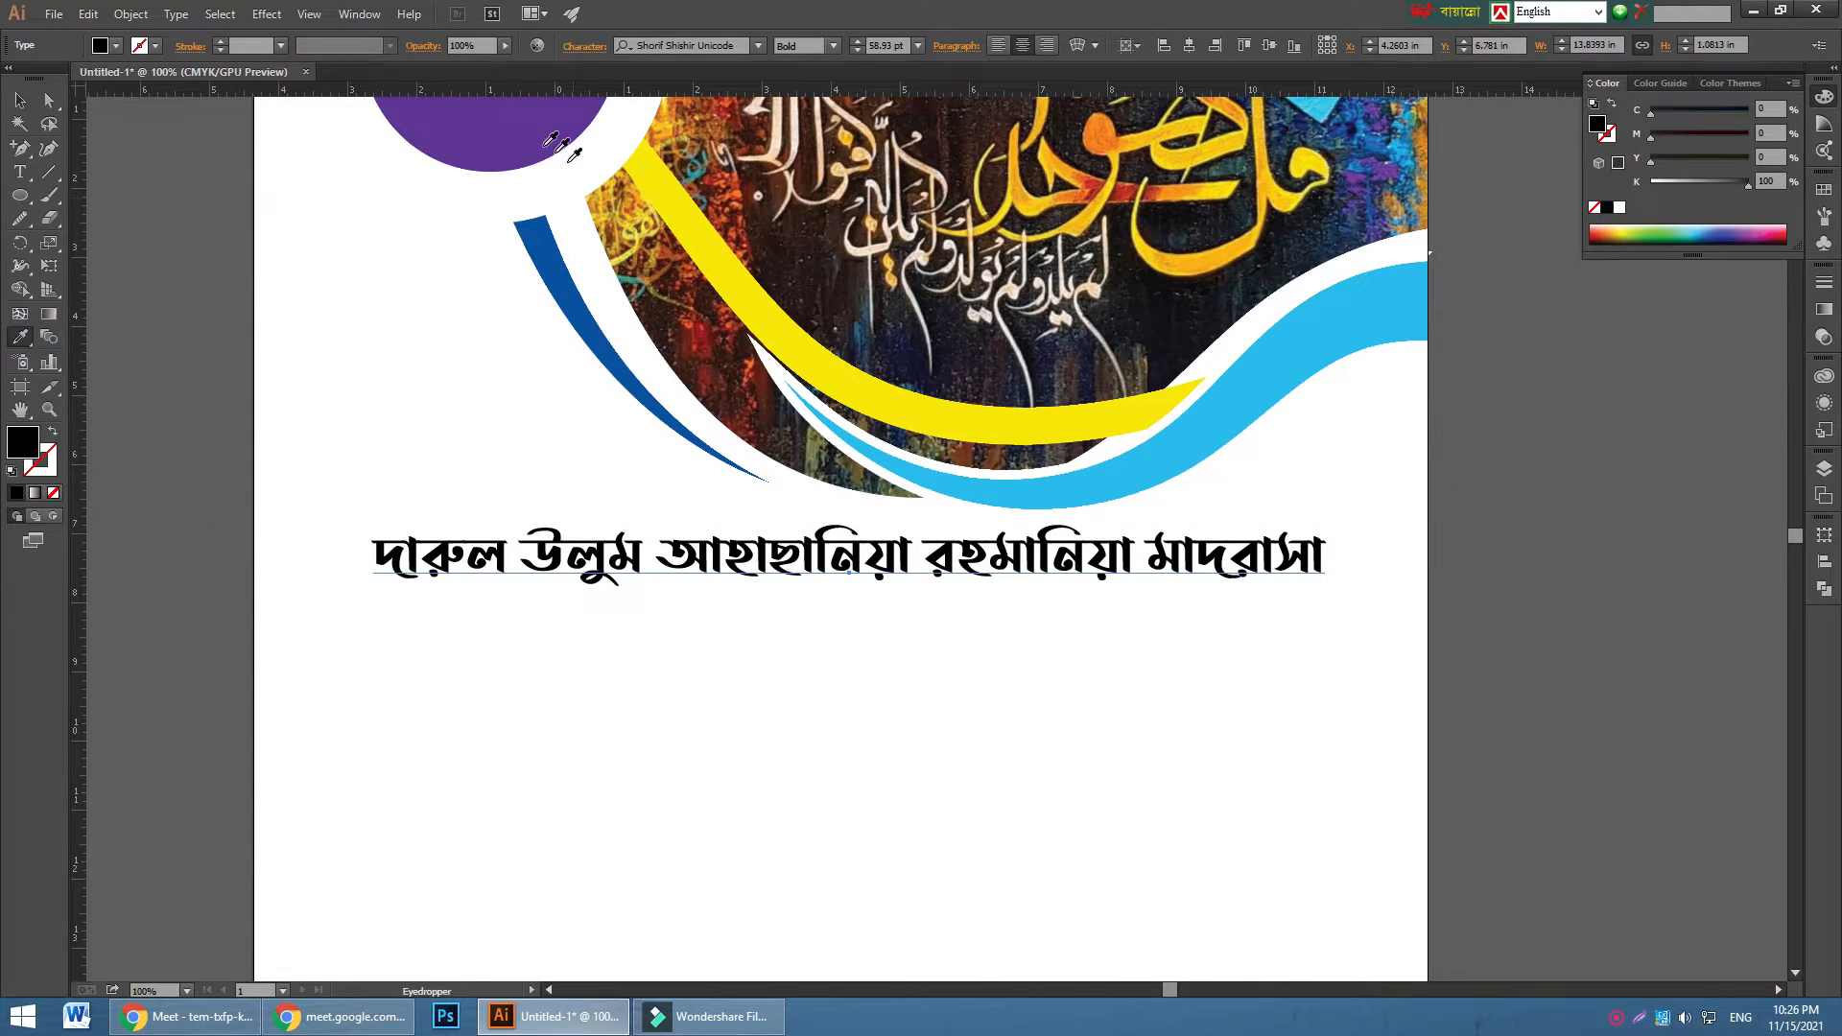
left_click(527, 135)
left_click(554, 261)
left_click(19, 100)
left_click(221, 410)
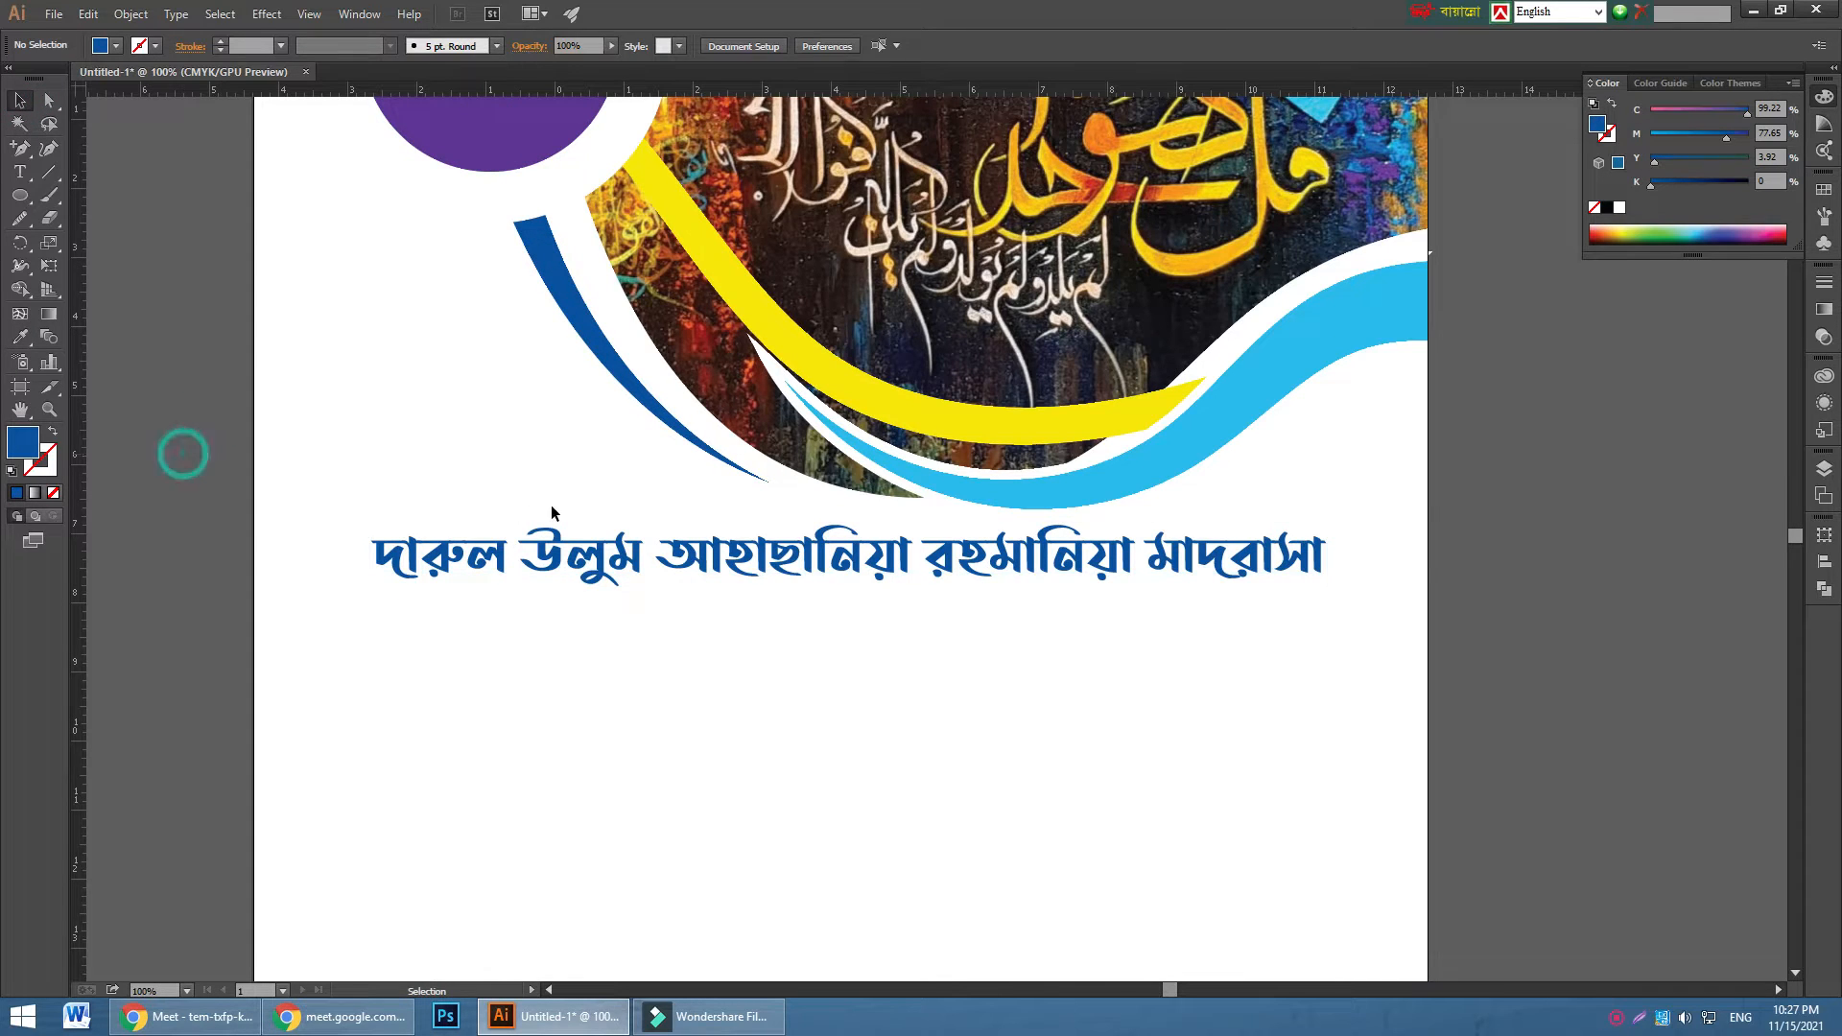
- Draw a 17 in wide, about 1 in high blue bar along the artboard's bottom edge and a 4.49 × 7.78 in panel above its right end
left_click(539, 579)
scroll(539, 579, "down", 4)
scroll(540, 585, "down", 2)
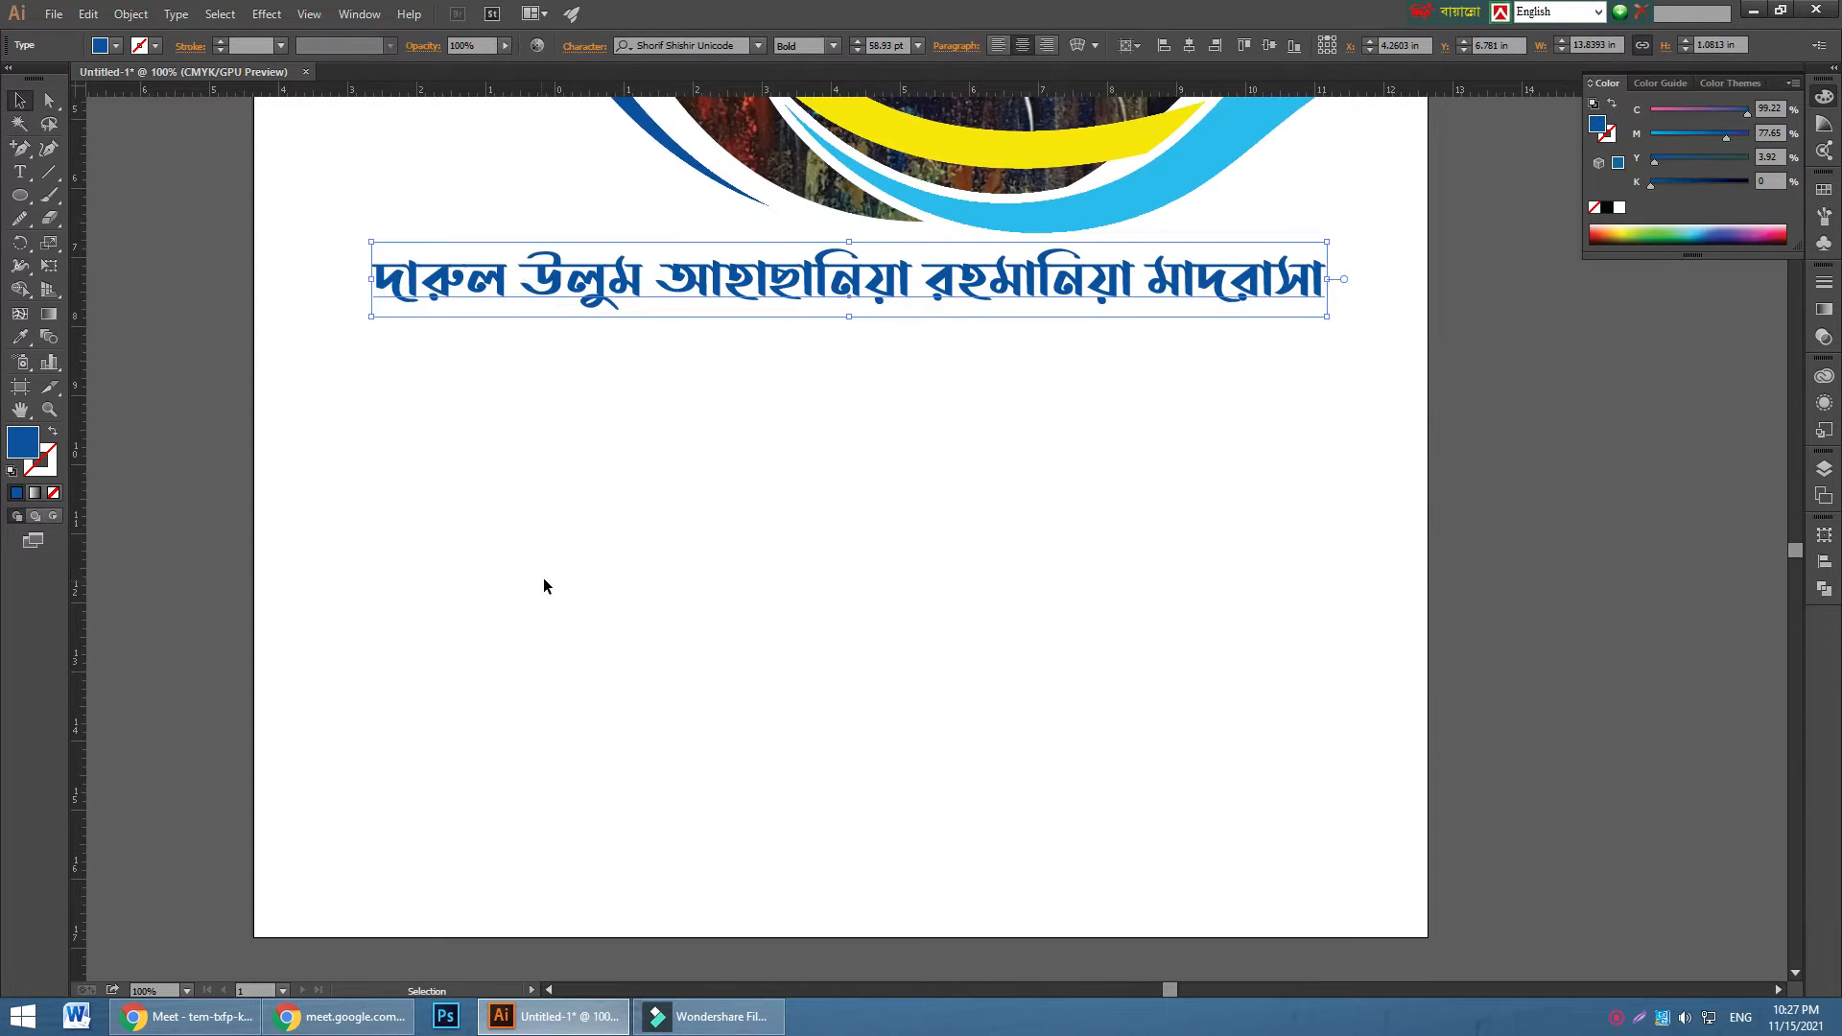
left_click_drag(25, 199, 67, 193)
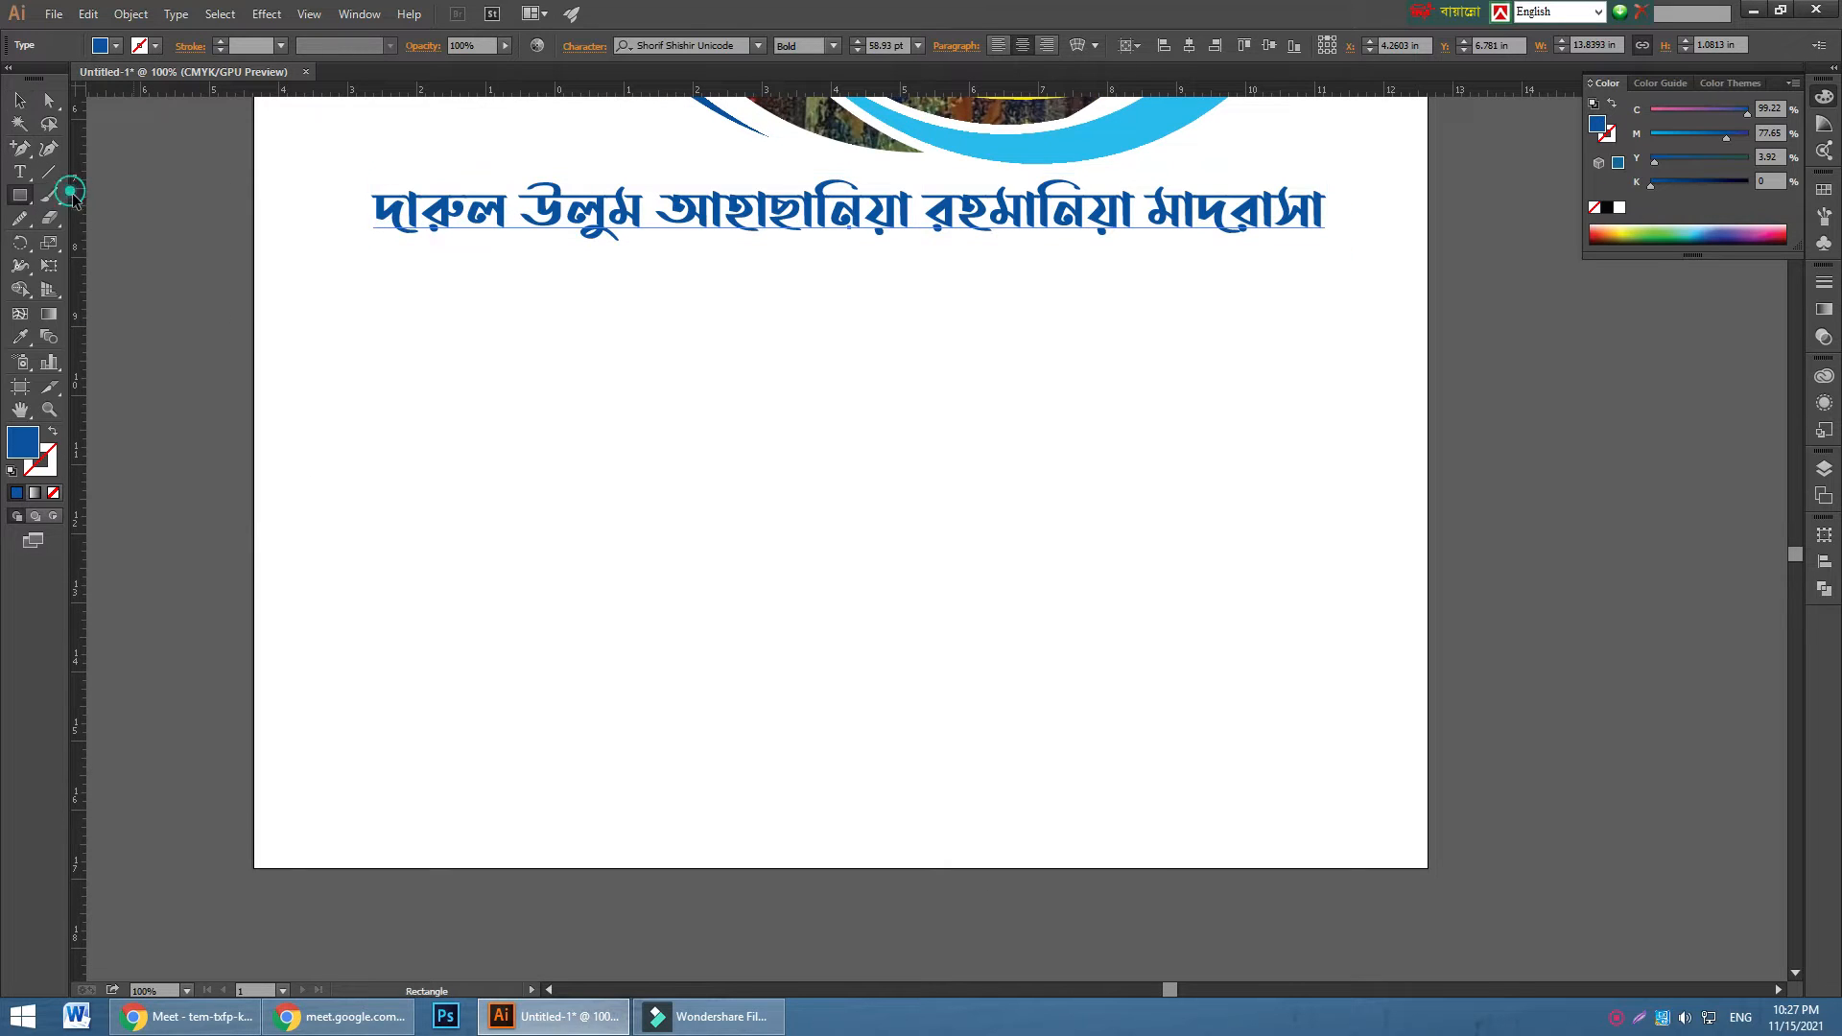
left_click_drag(254, 869, 1428, 798)
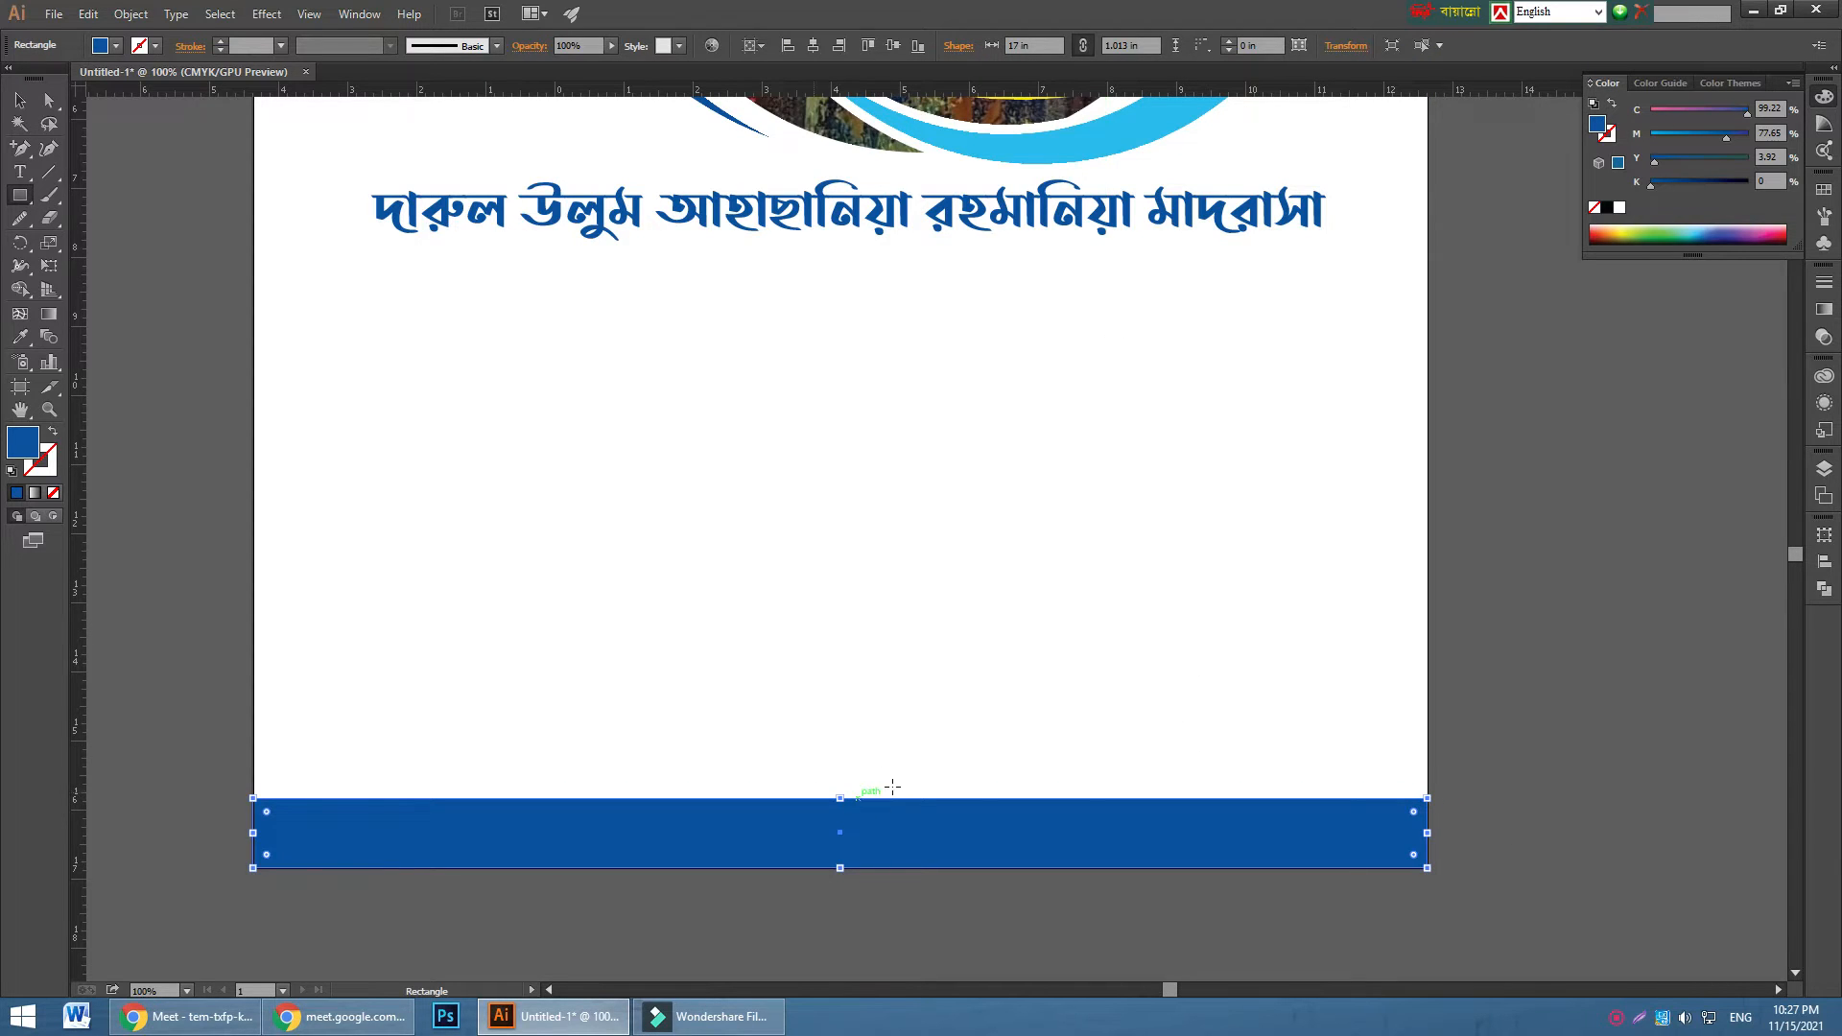
left_click_drag(1096, 245, 1407, 780)
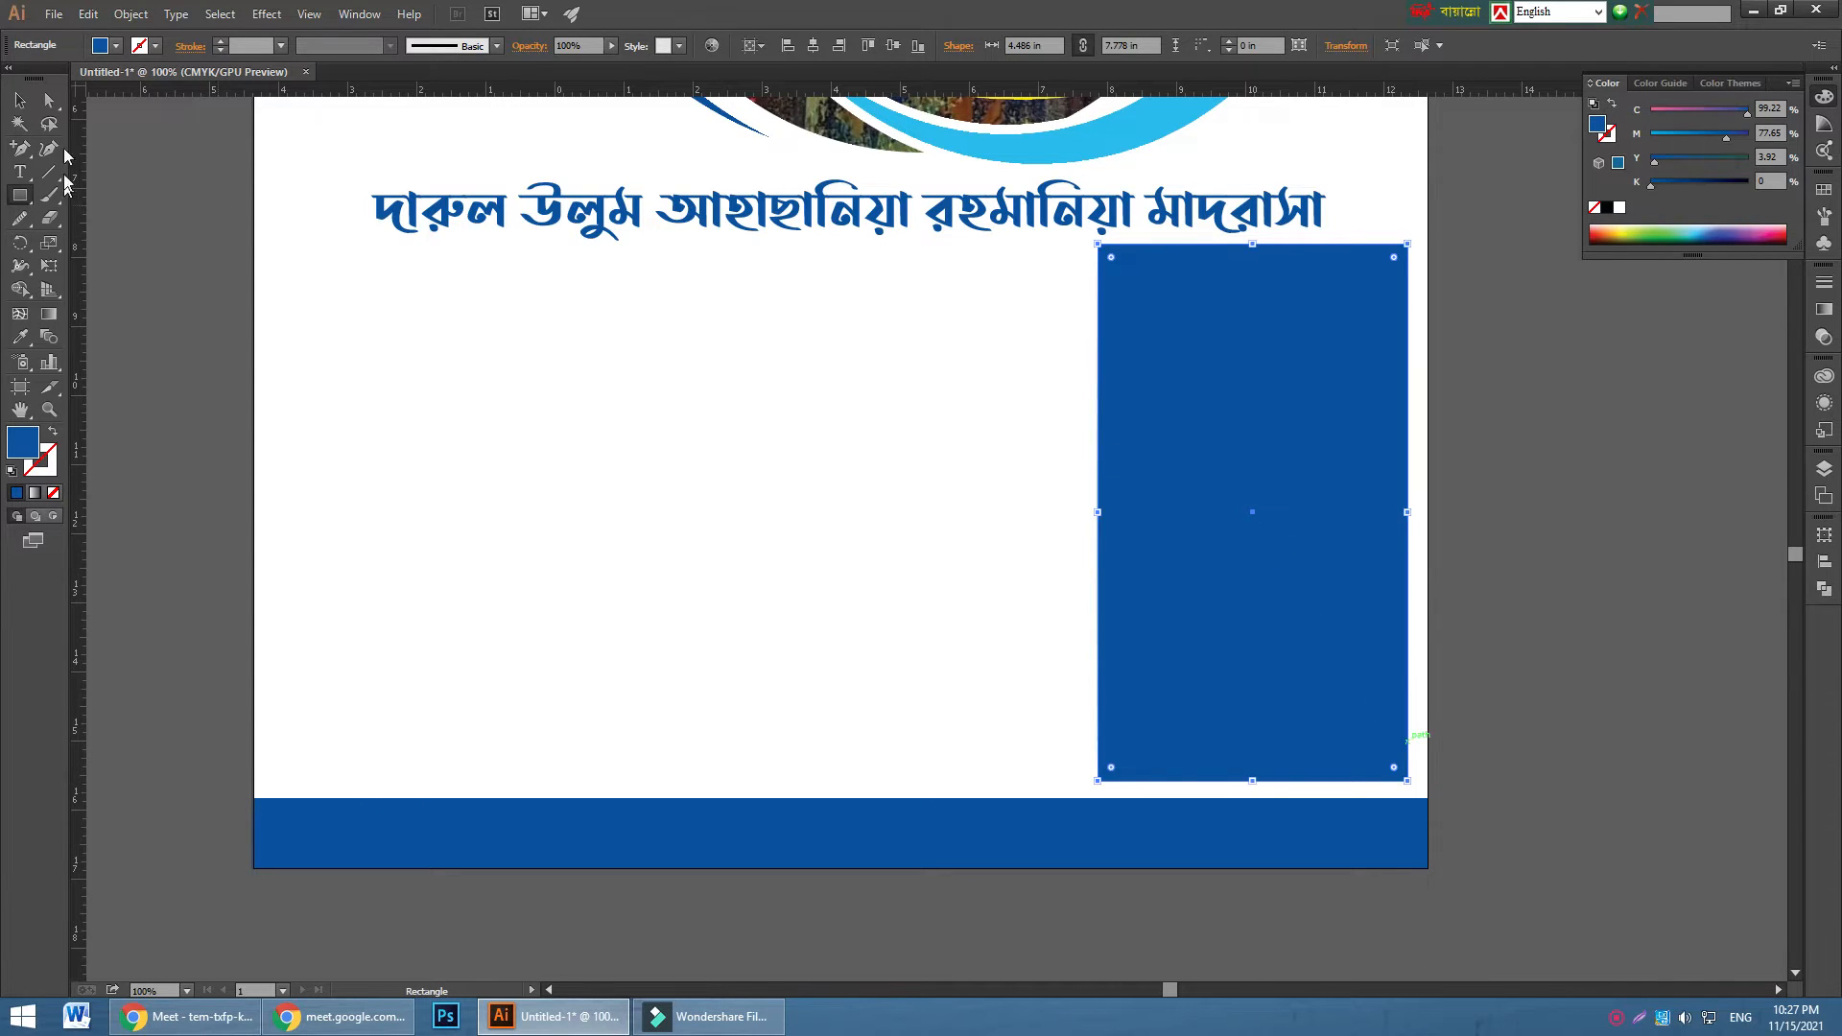
left_click(49, 100)
left_click(1541, 318)
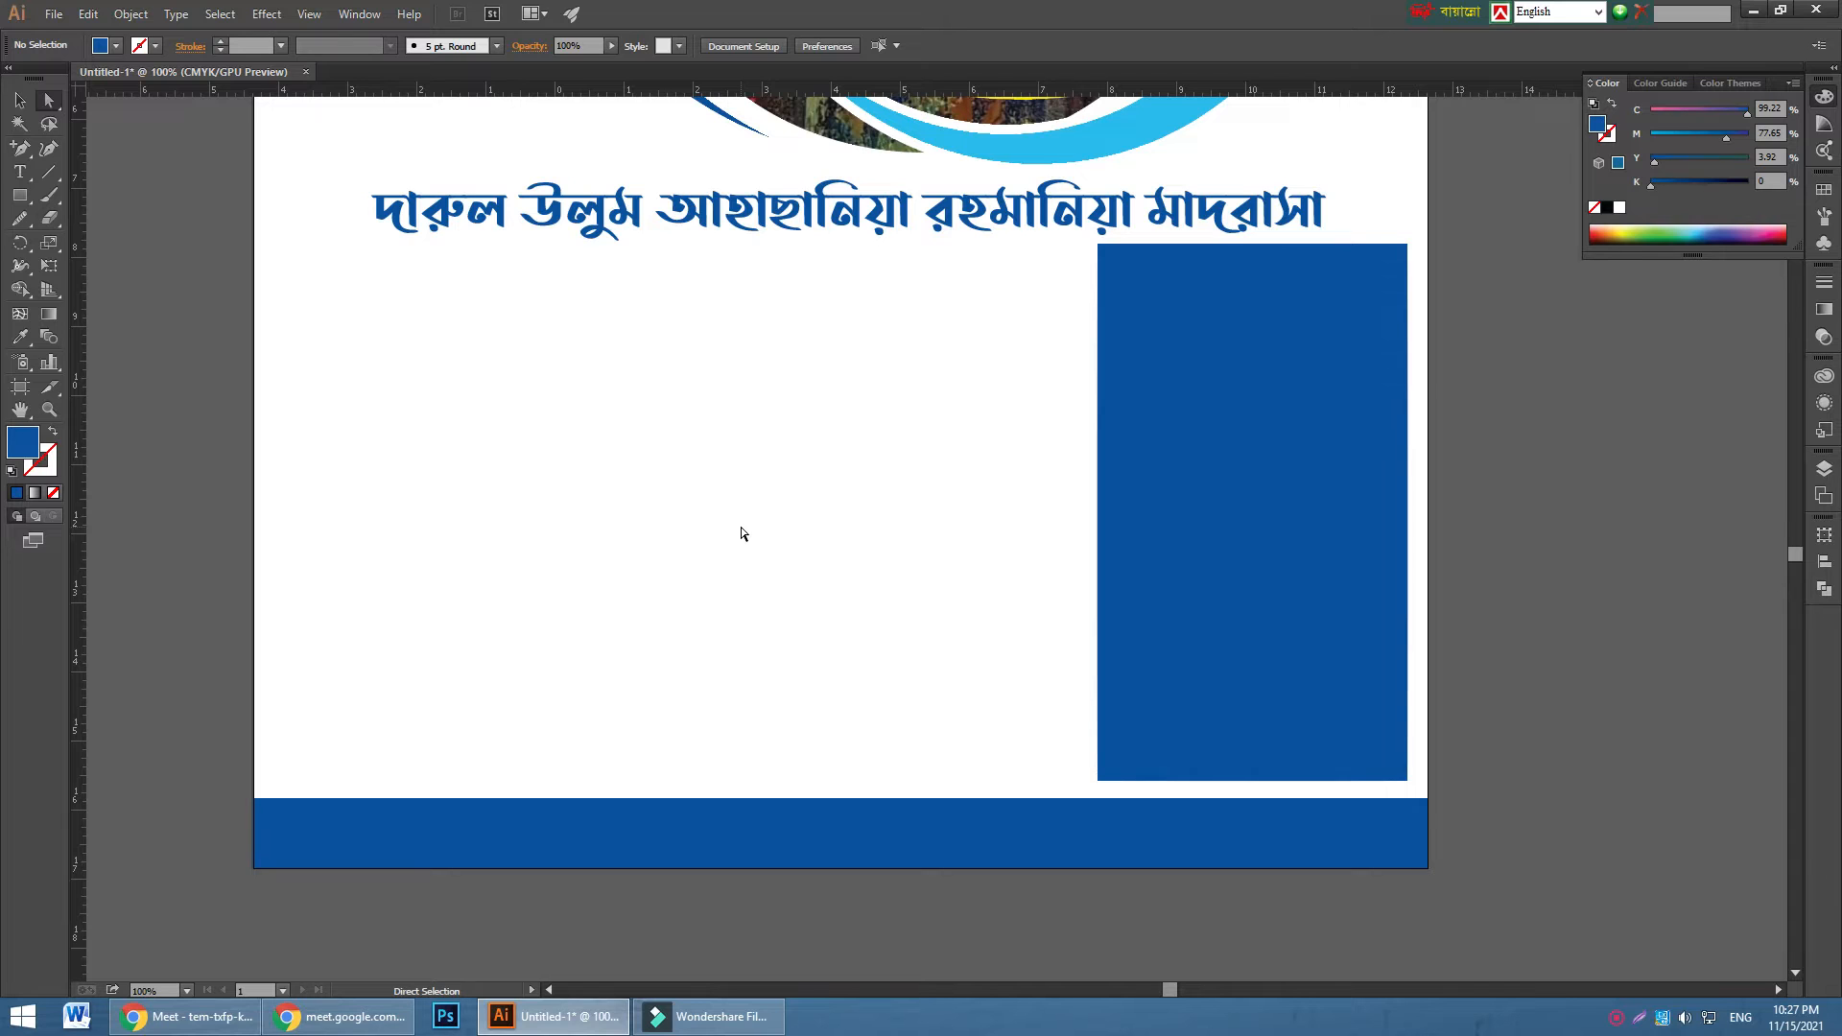
scroll(719, 527, "up", 3)
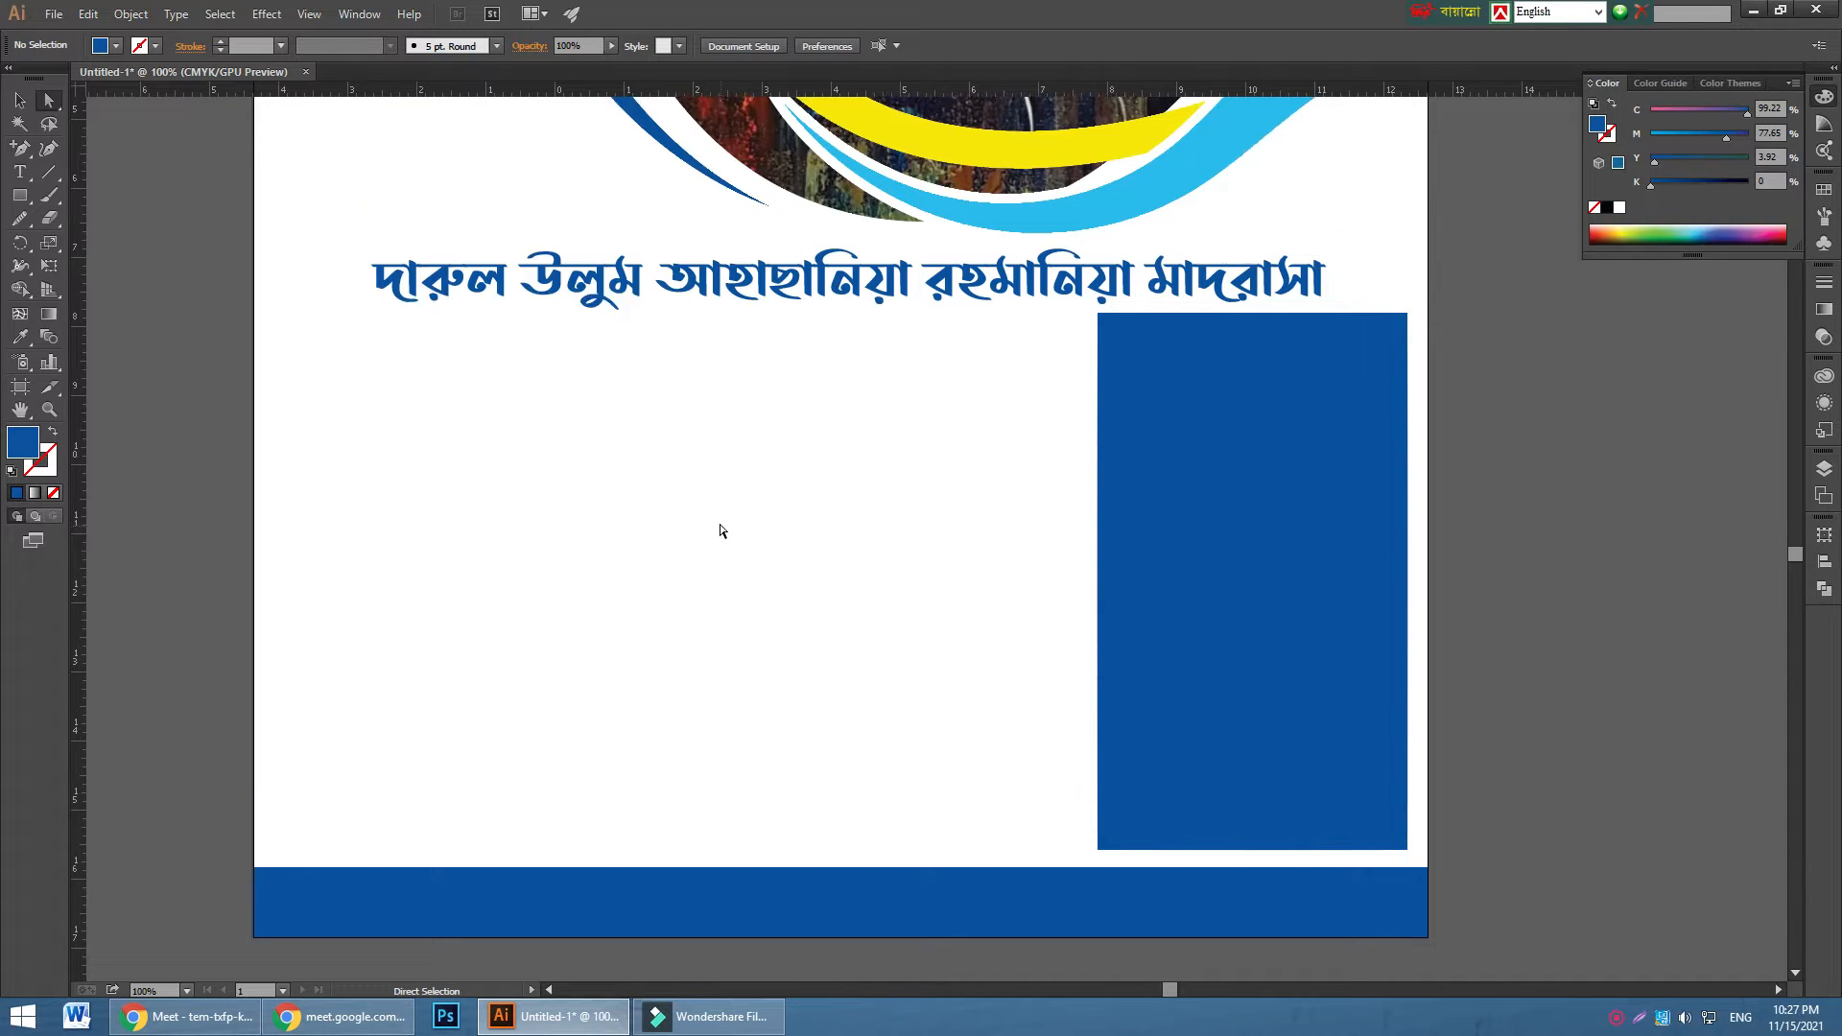
- Draw a blue month box about 3.19 × 2.68 in below the title and duplicate it horizontally into an evenly spaced row of four
left_click(20, 194)
scroll(460, 423, "down", 3)
left_click_drag(326, 275, 564, 460)
left_click(11, 108)
left_click_drag(470, 413, 733, 407)
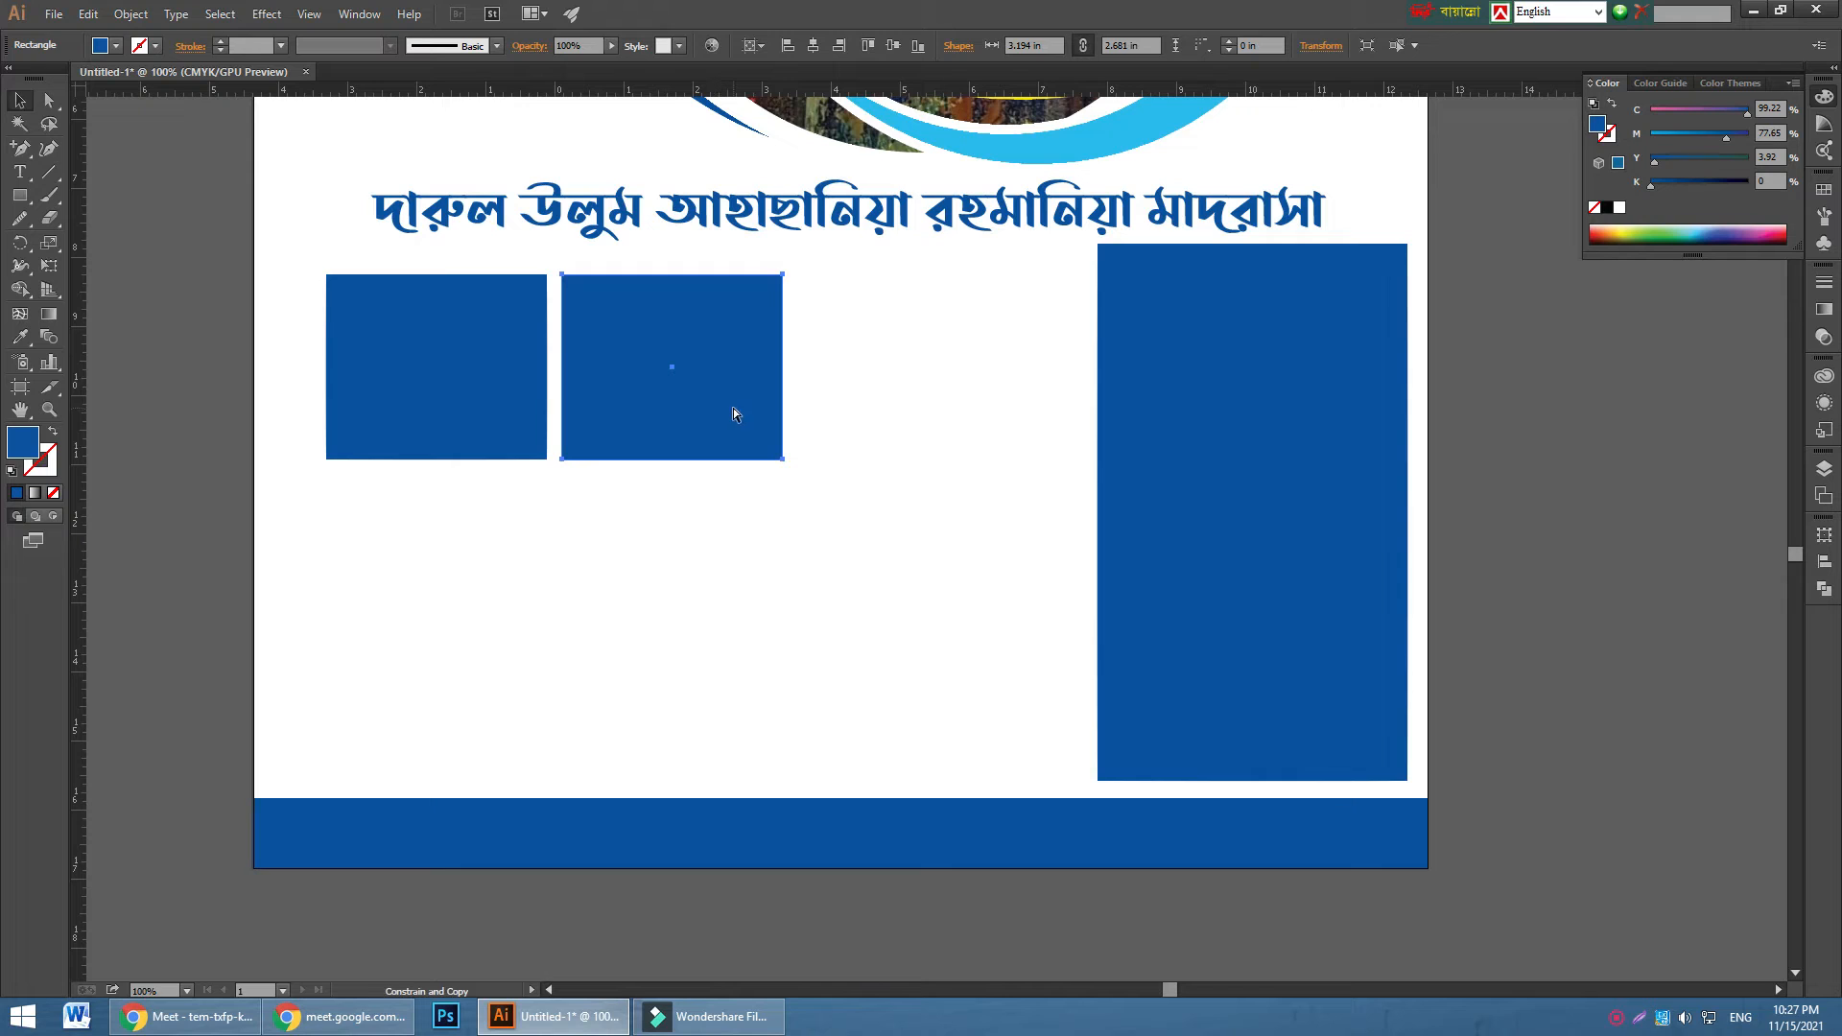
key("ctrl+d")
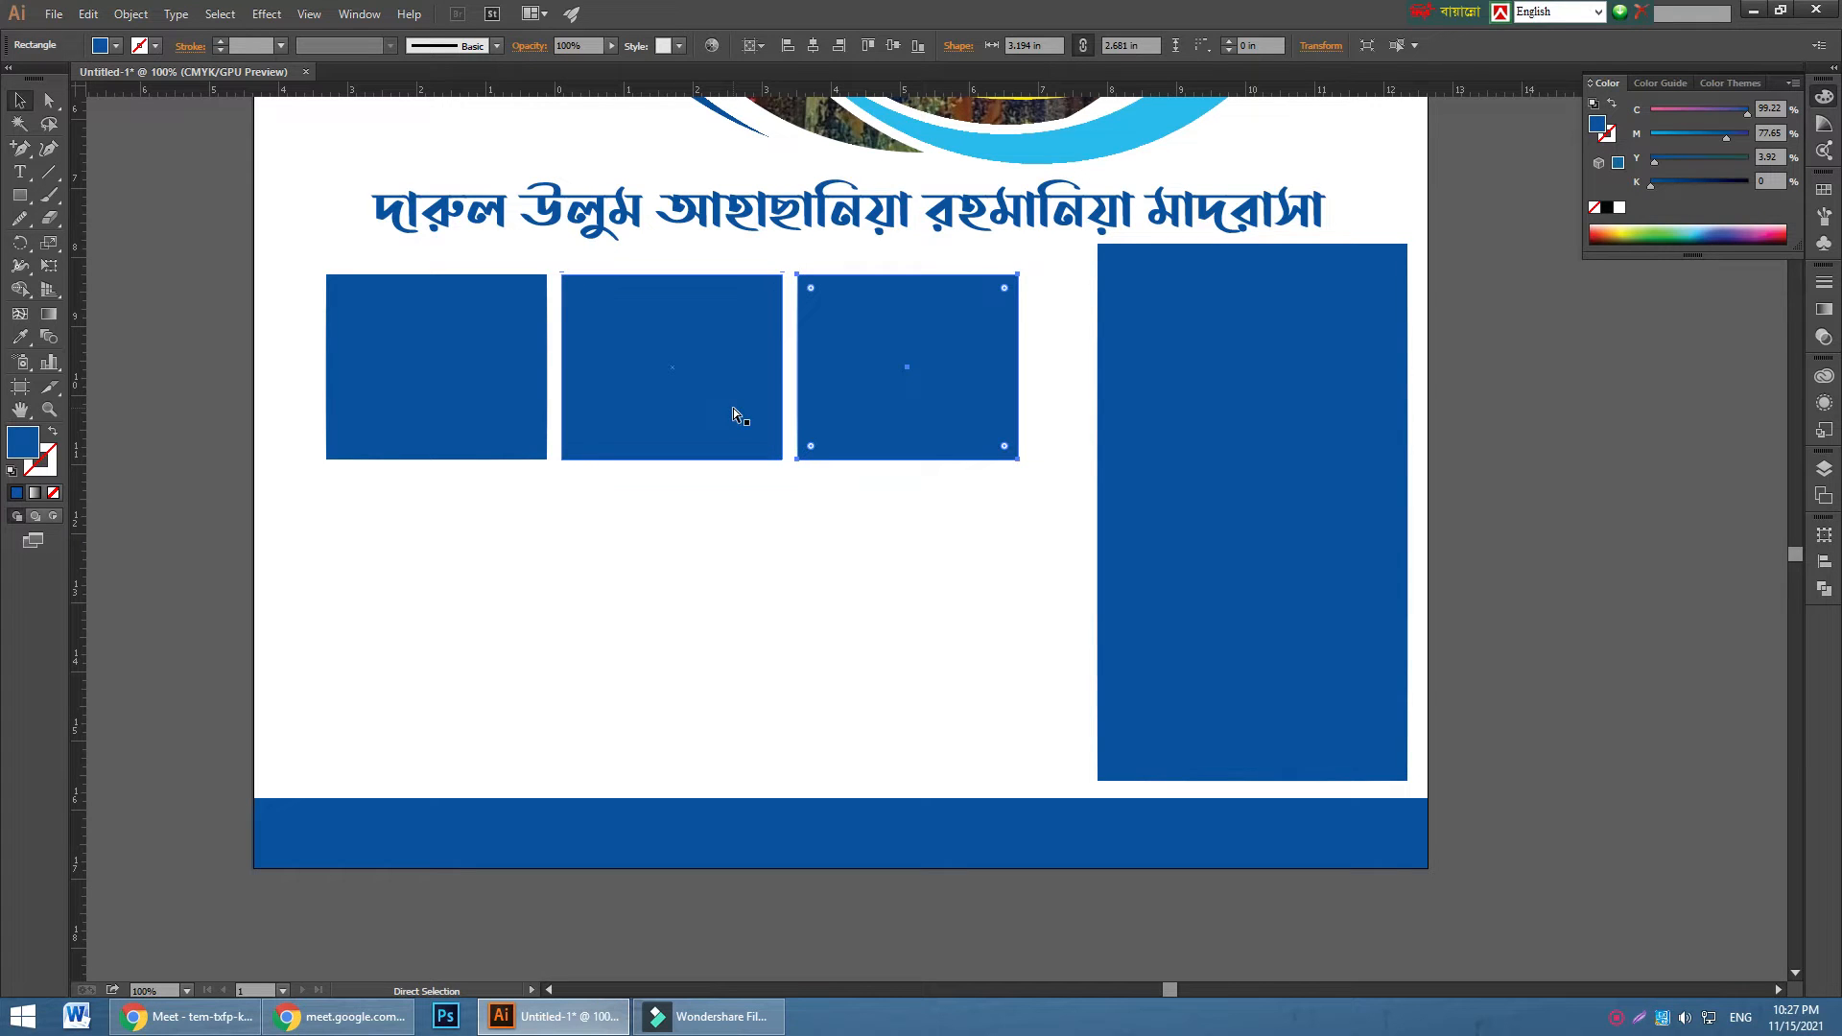
key("ctrl+d")
- Scale the row of four month boxes to about 2.58 × 2.11 in each so it fits beside the tall panel
left_click(872, 371, "shift")
left_click(691, 374, "shift")
left_click(413, 372, "shift")
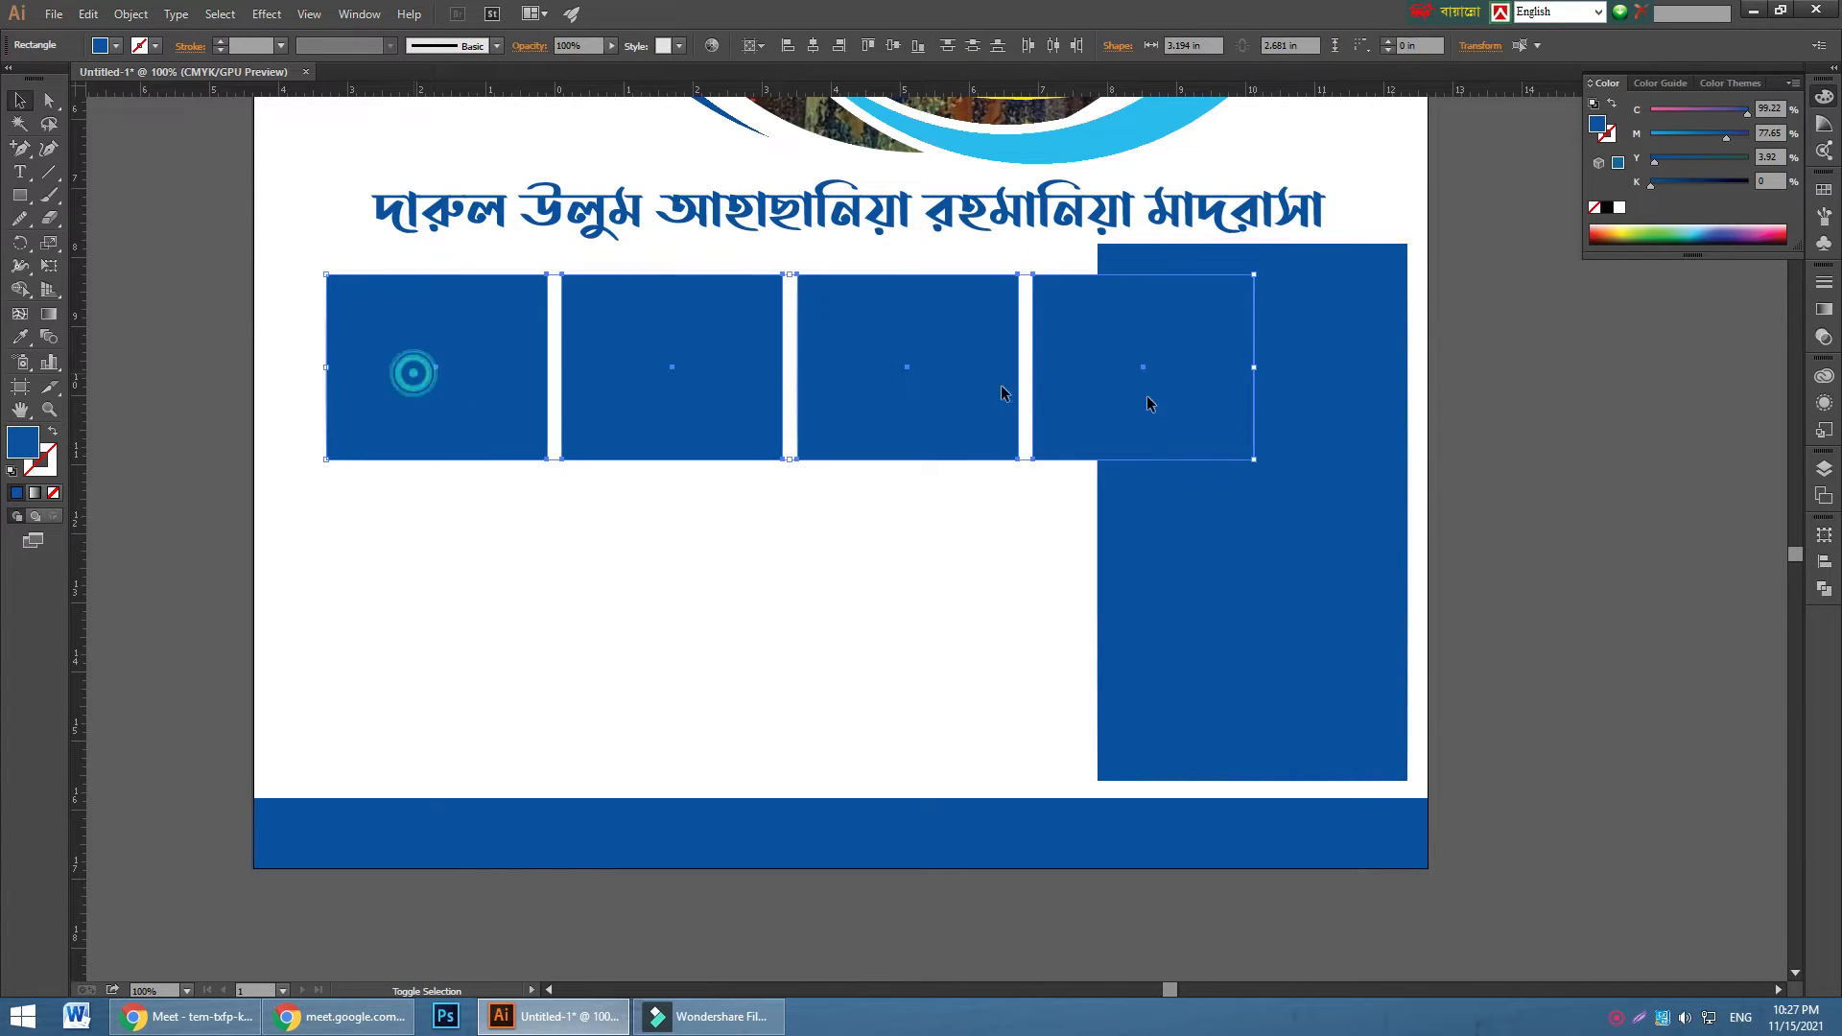
left_click_drag(1253, 458, 1077, 415)
- Copy the row of four month boxes downward twice to form a grid of three evenly spaced rows
left_click_drag(1007, 360, 1014, 502)
key("a")
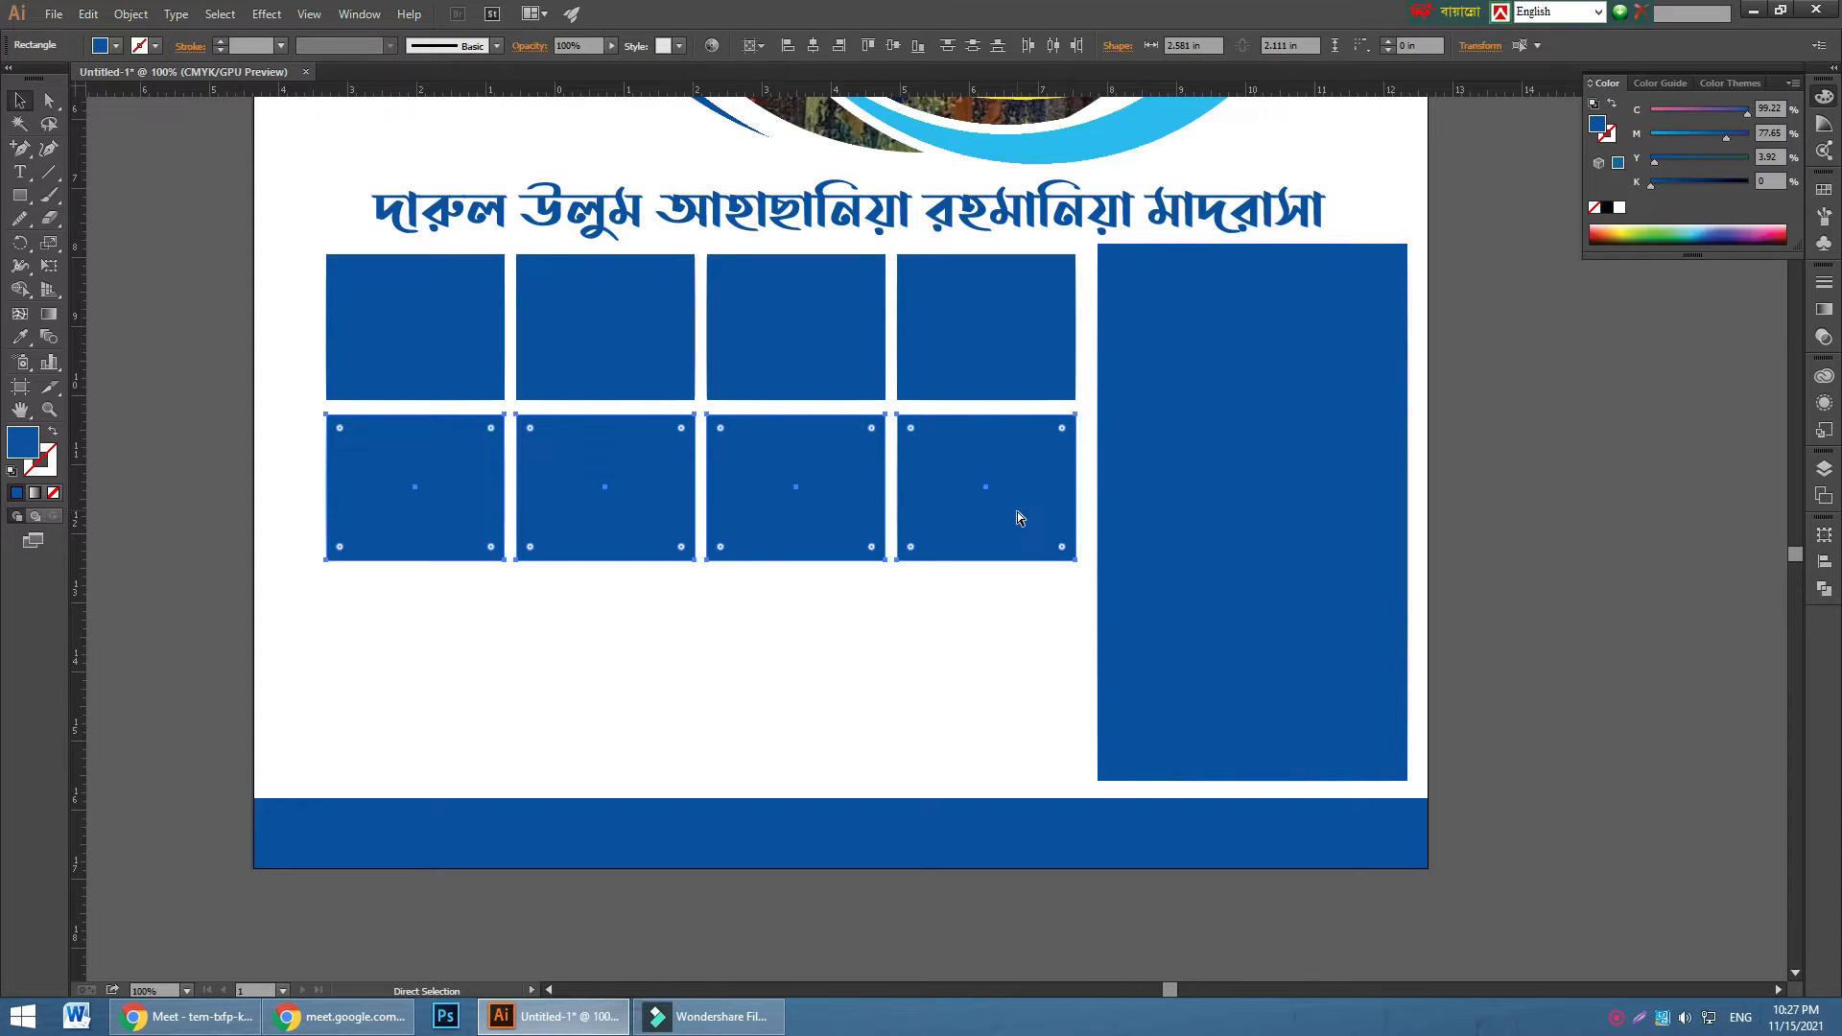
key("ctrl+d")
left_click(192, 331)
- Enlarge the twelve-box grid toward the artboard's left edge and the bottom bar, making each box about 2.76 × 2.39 in
left_click_drag(191, 327, 962, 705)
left_click_drag(183, 438, 259, 506)
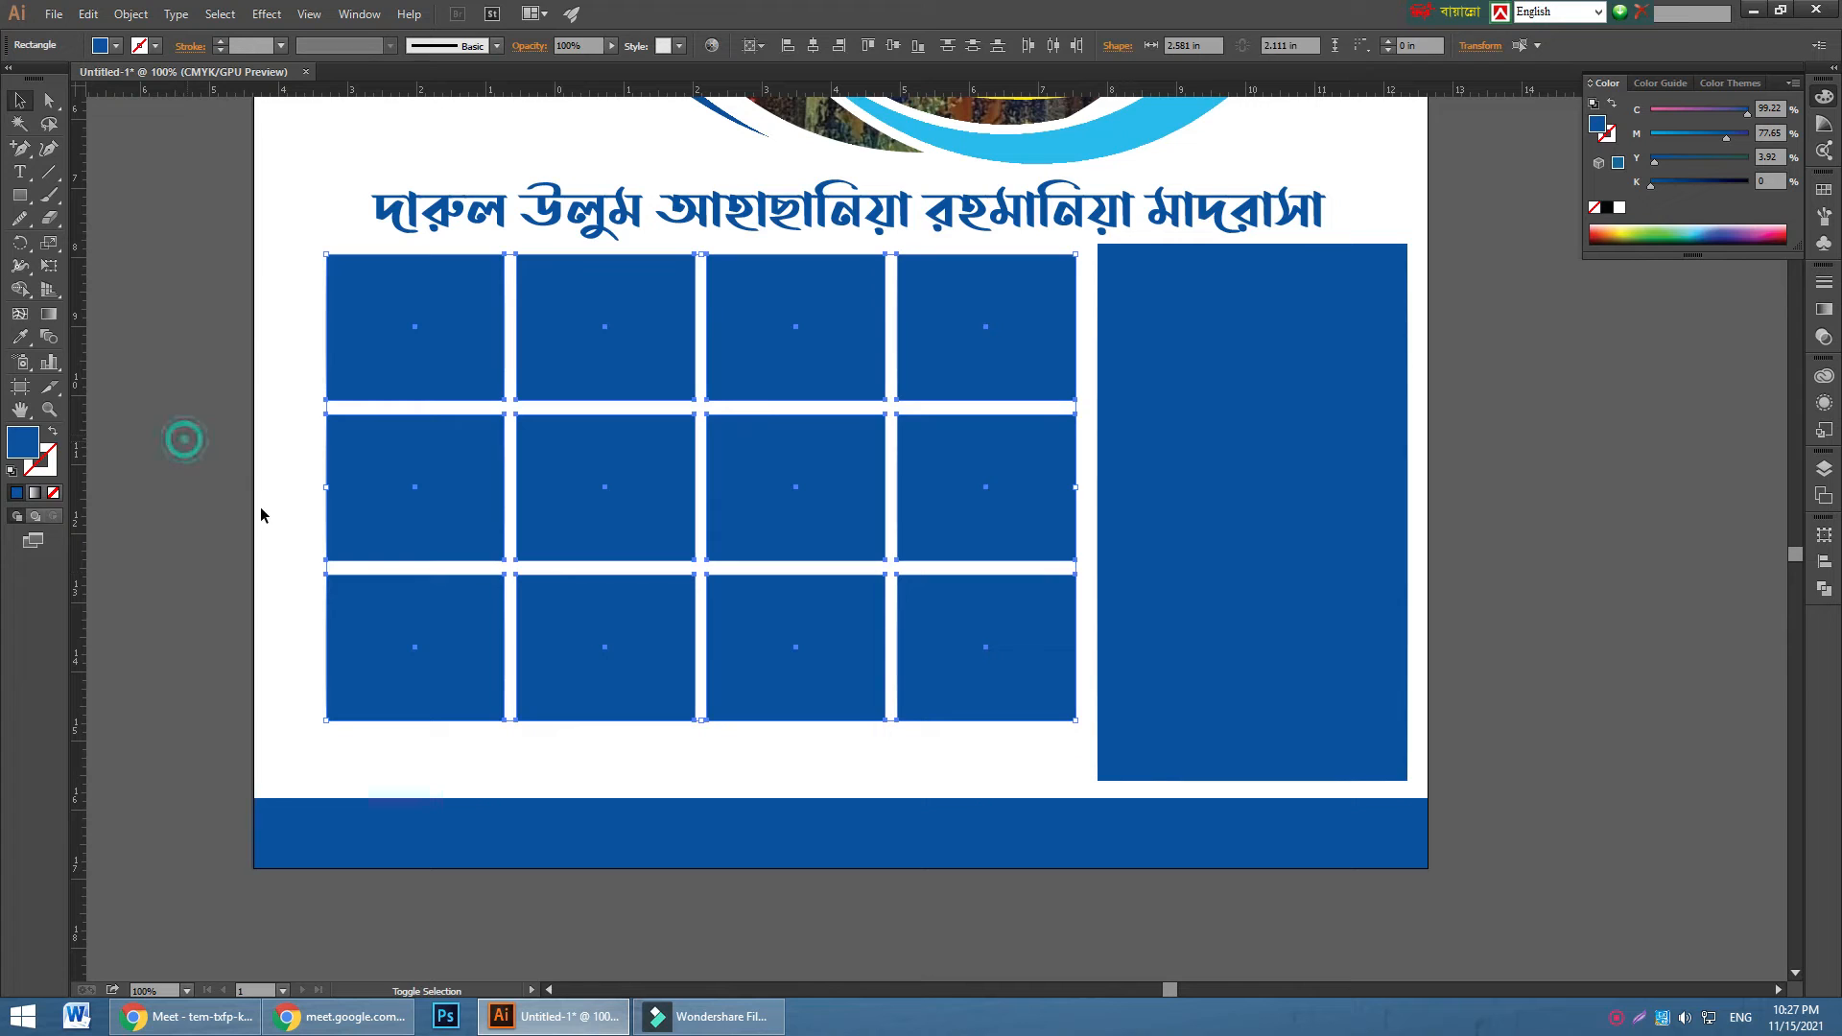
left_click_drag(327, 722, 274, 780)
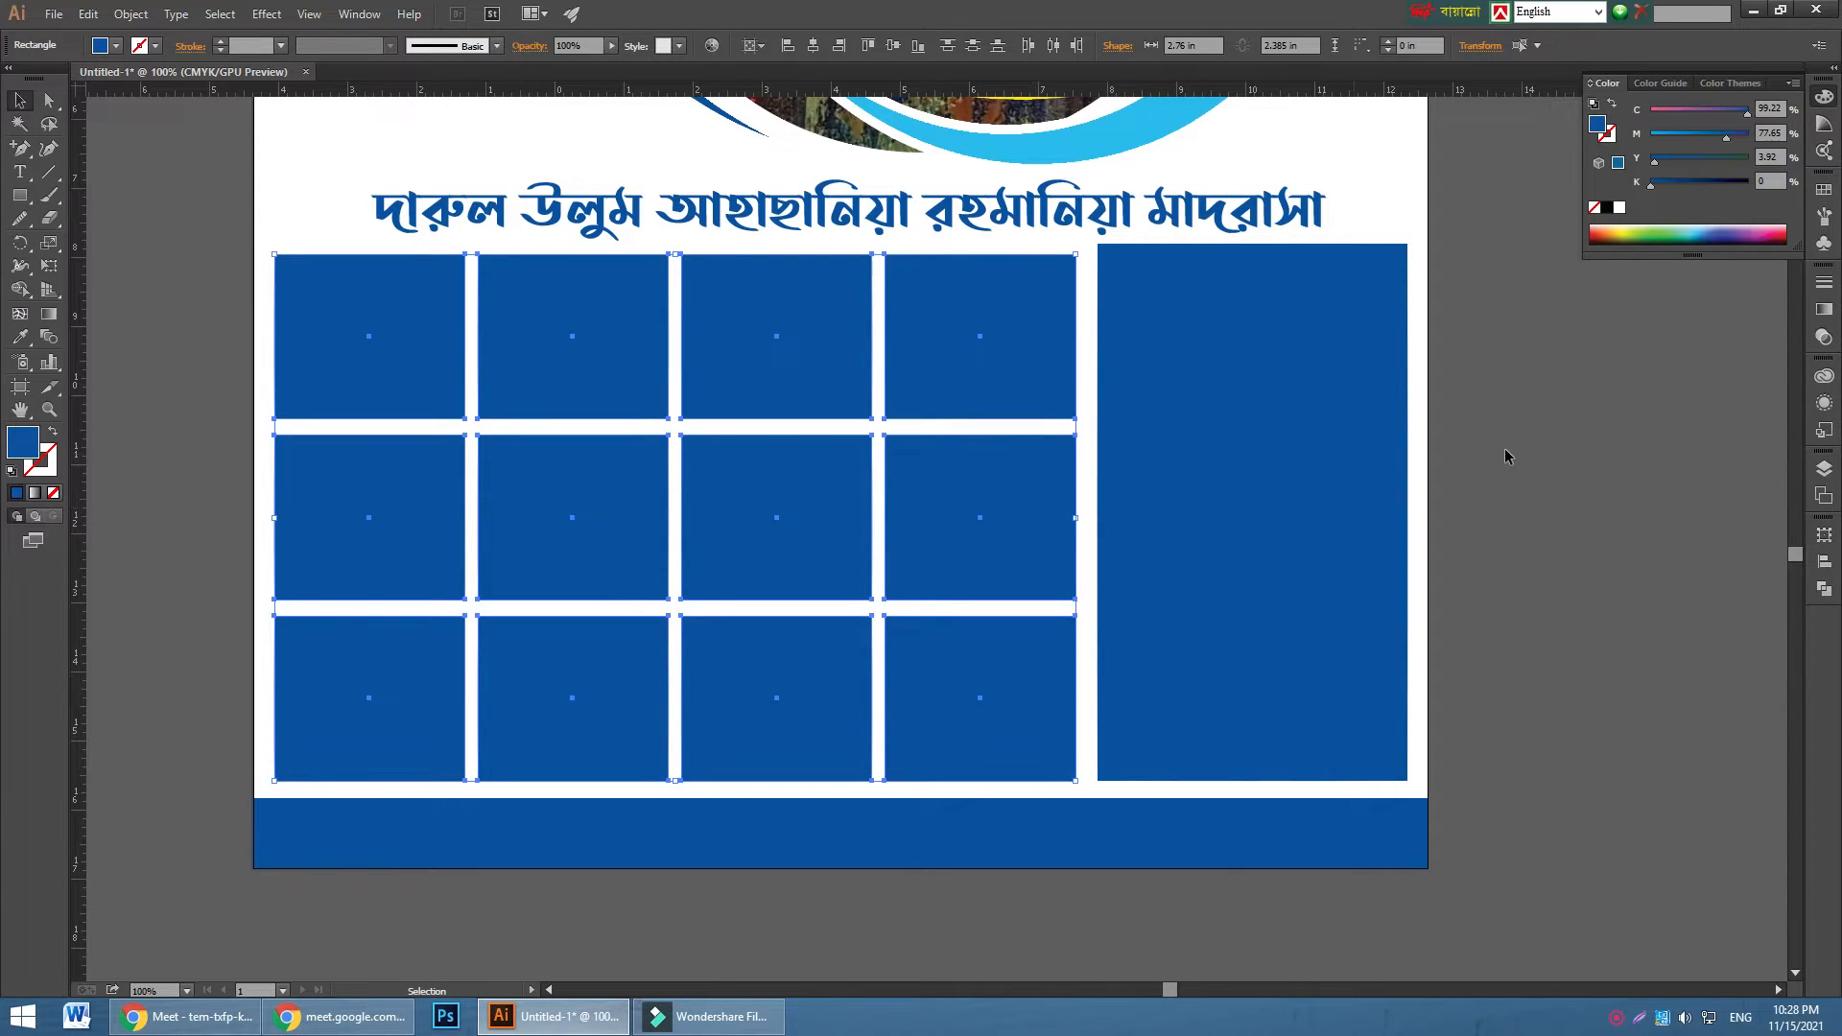
left_click(1562, 458)
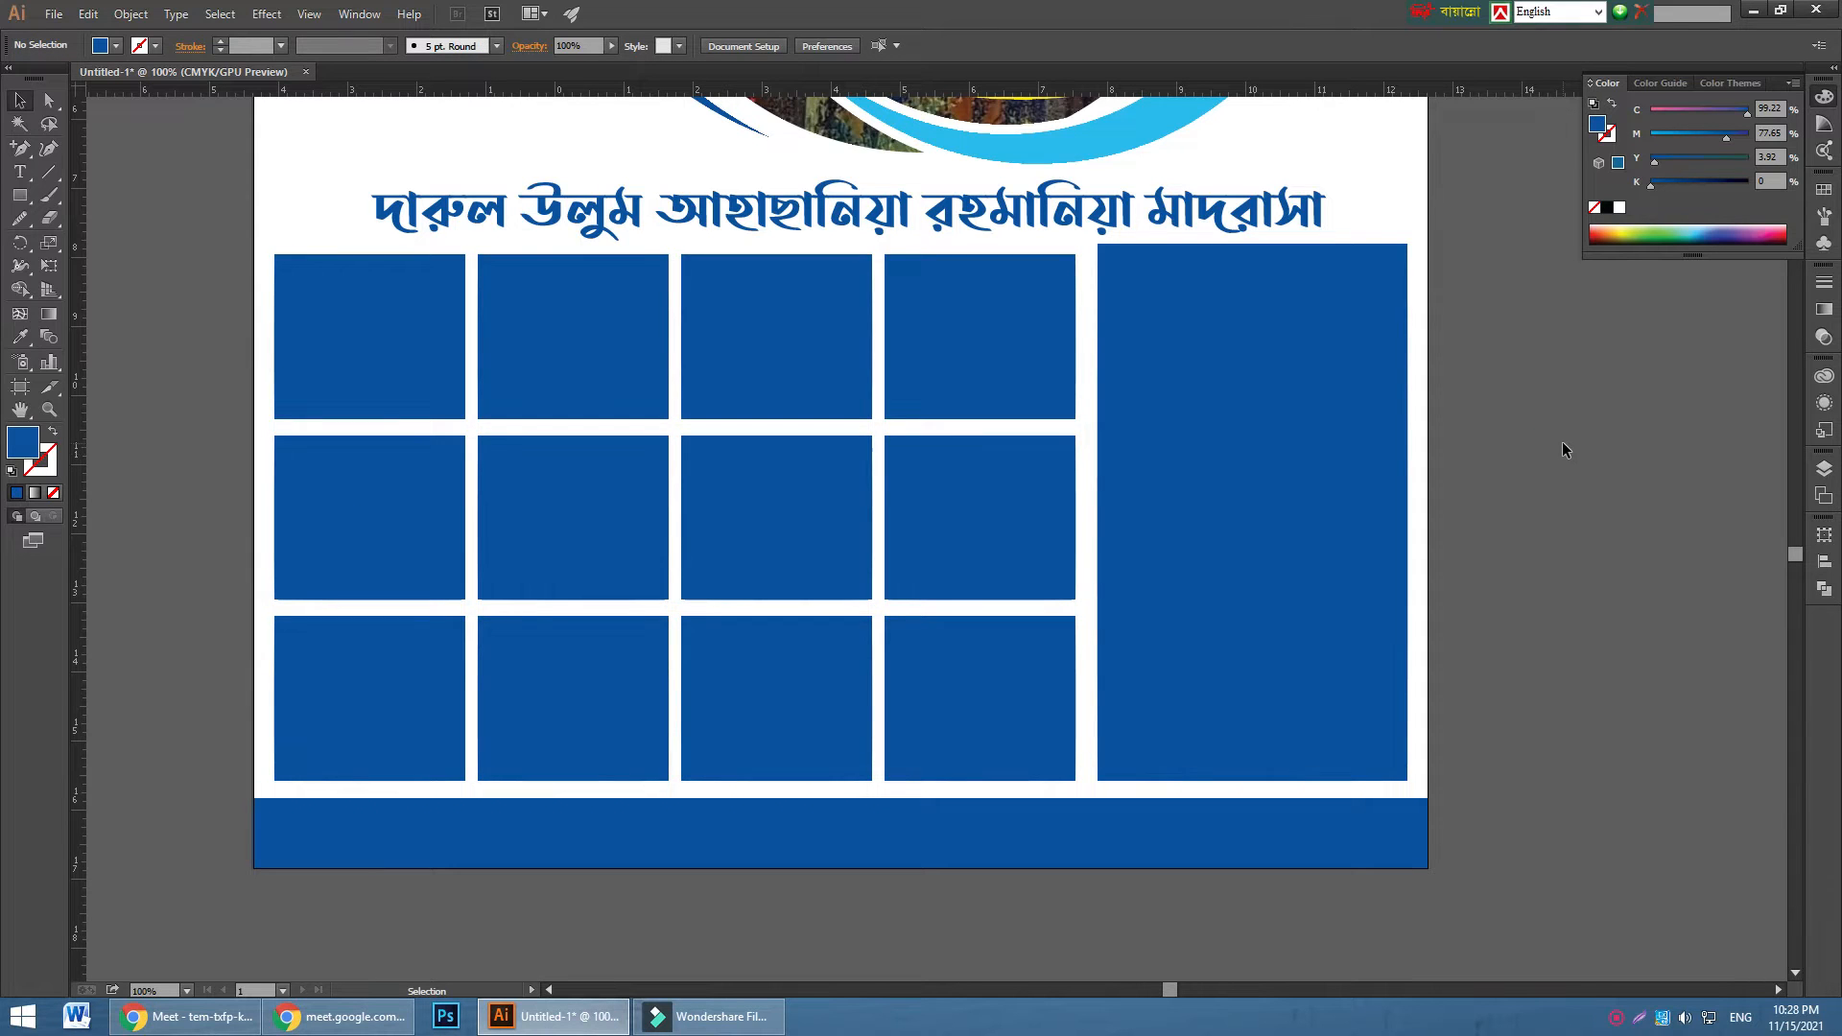
- Switch to Chrome to admit the waiting participant to the Google Meet call, and return to the Illustrator document
key("ctrl+plus")
key("space")
left_click_drag(341, 310, 824, 396)
left_click(226, 1018)
left_click(1093, 226)
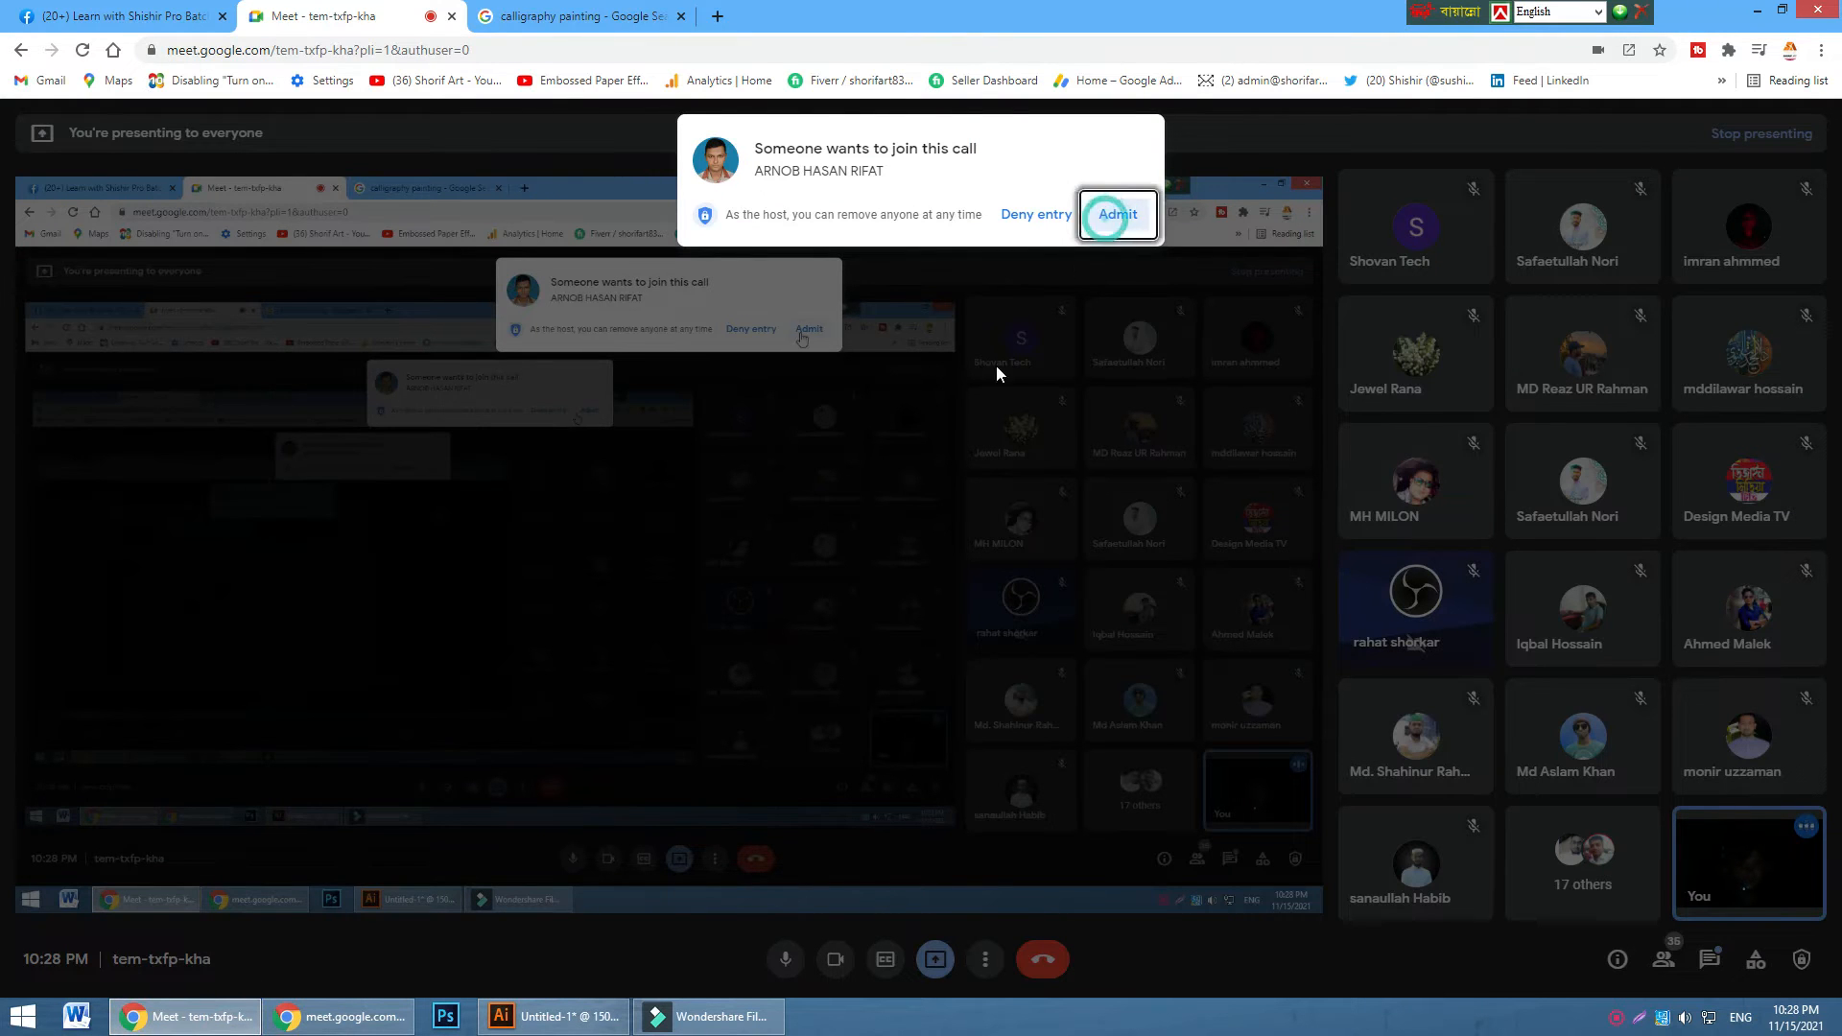
left_click(554, 1017)
- Copy the four top-row boxes in place, shorten the copies from above to leave header strips, and set their magenta to 38
left_click(870, 326, "shift")
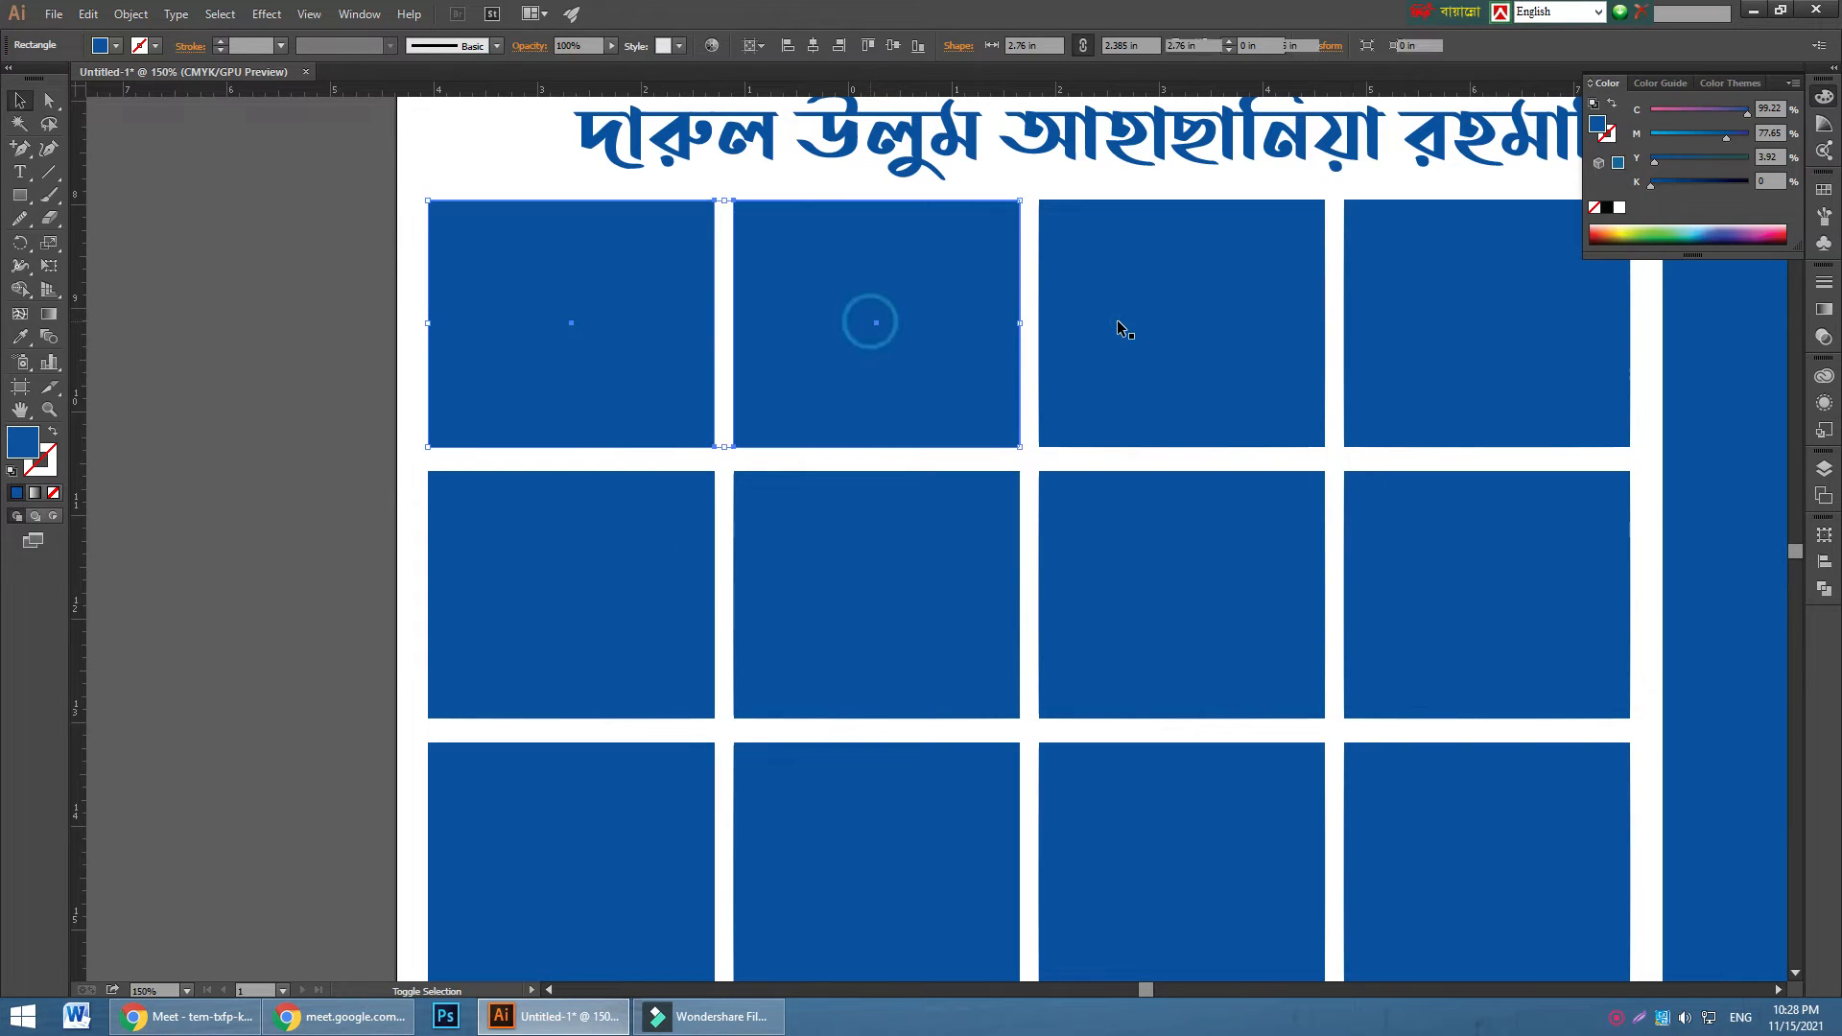
left_click(1118, 325, "shift")
left_click(1488, 325, "shift")
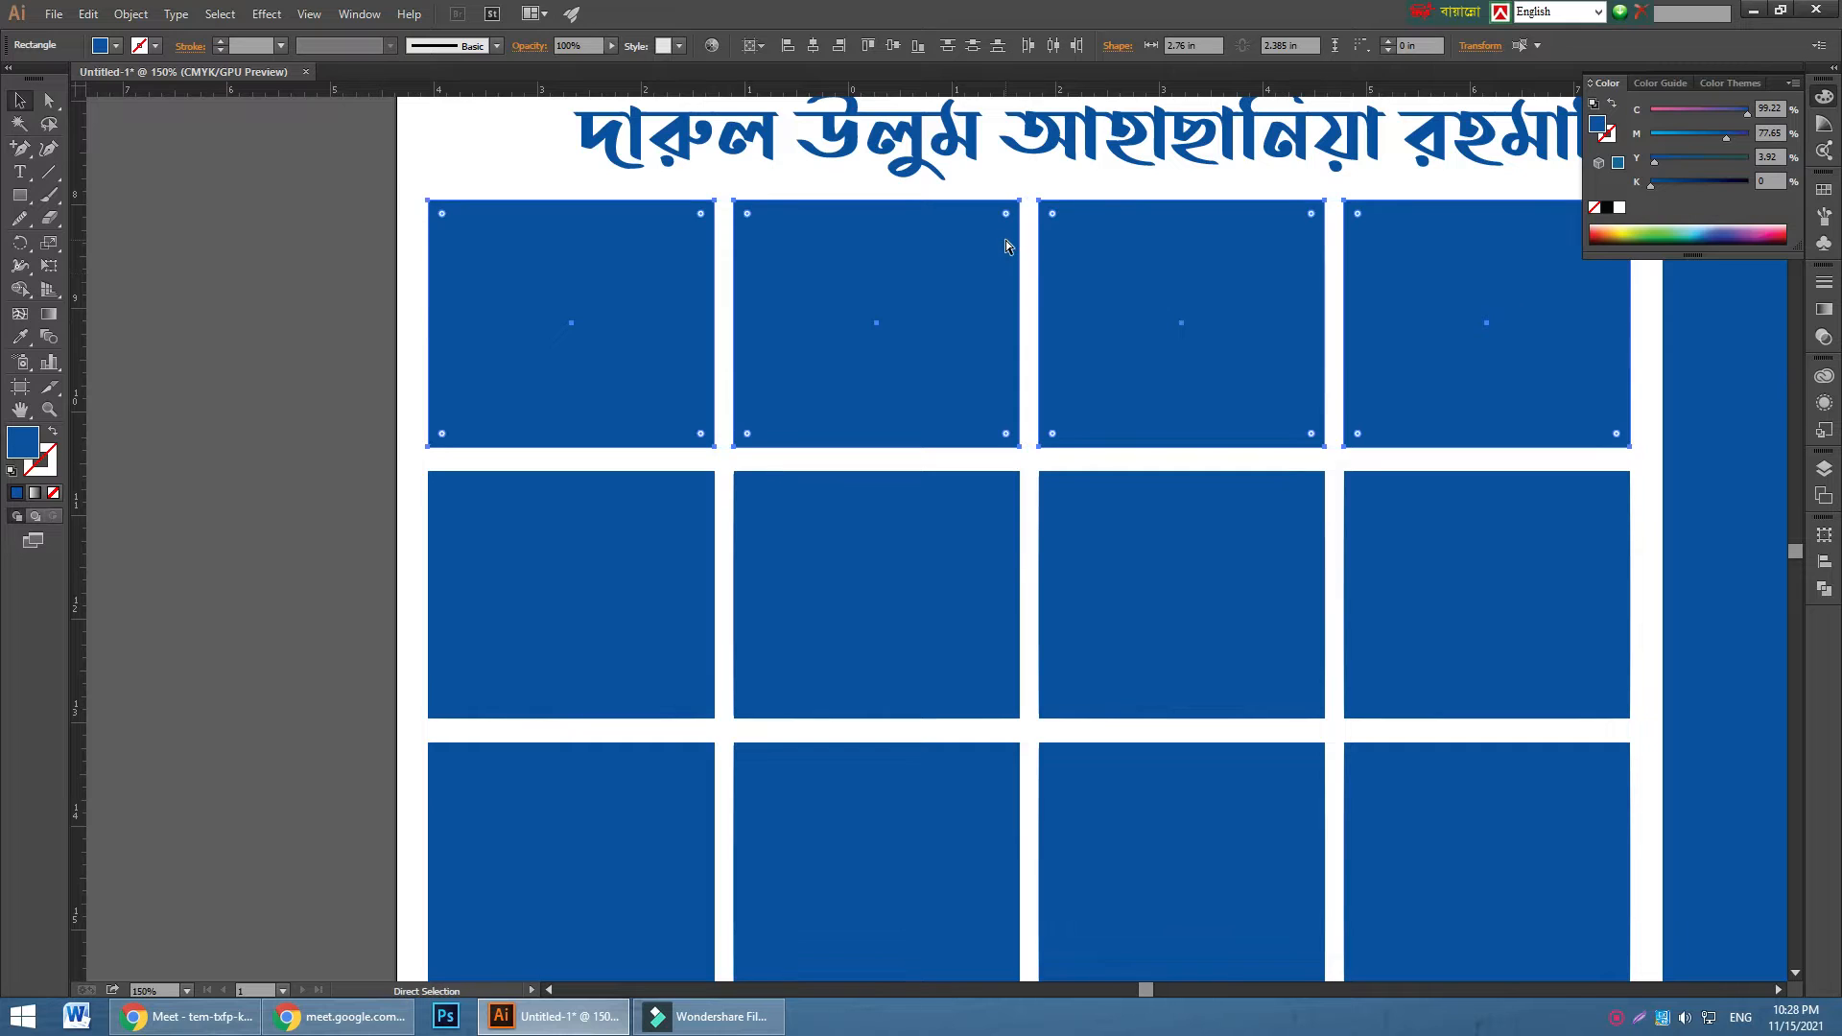
key("v")
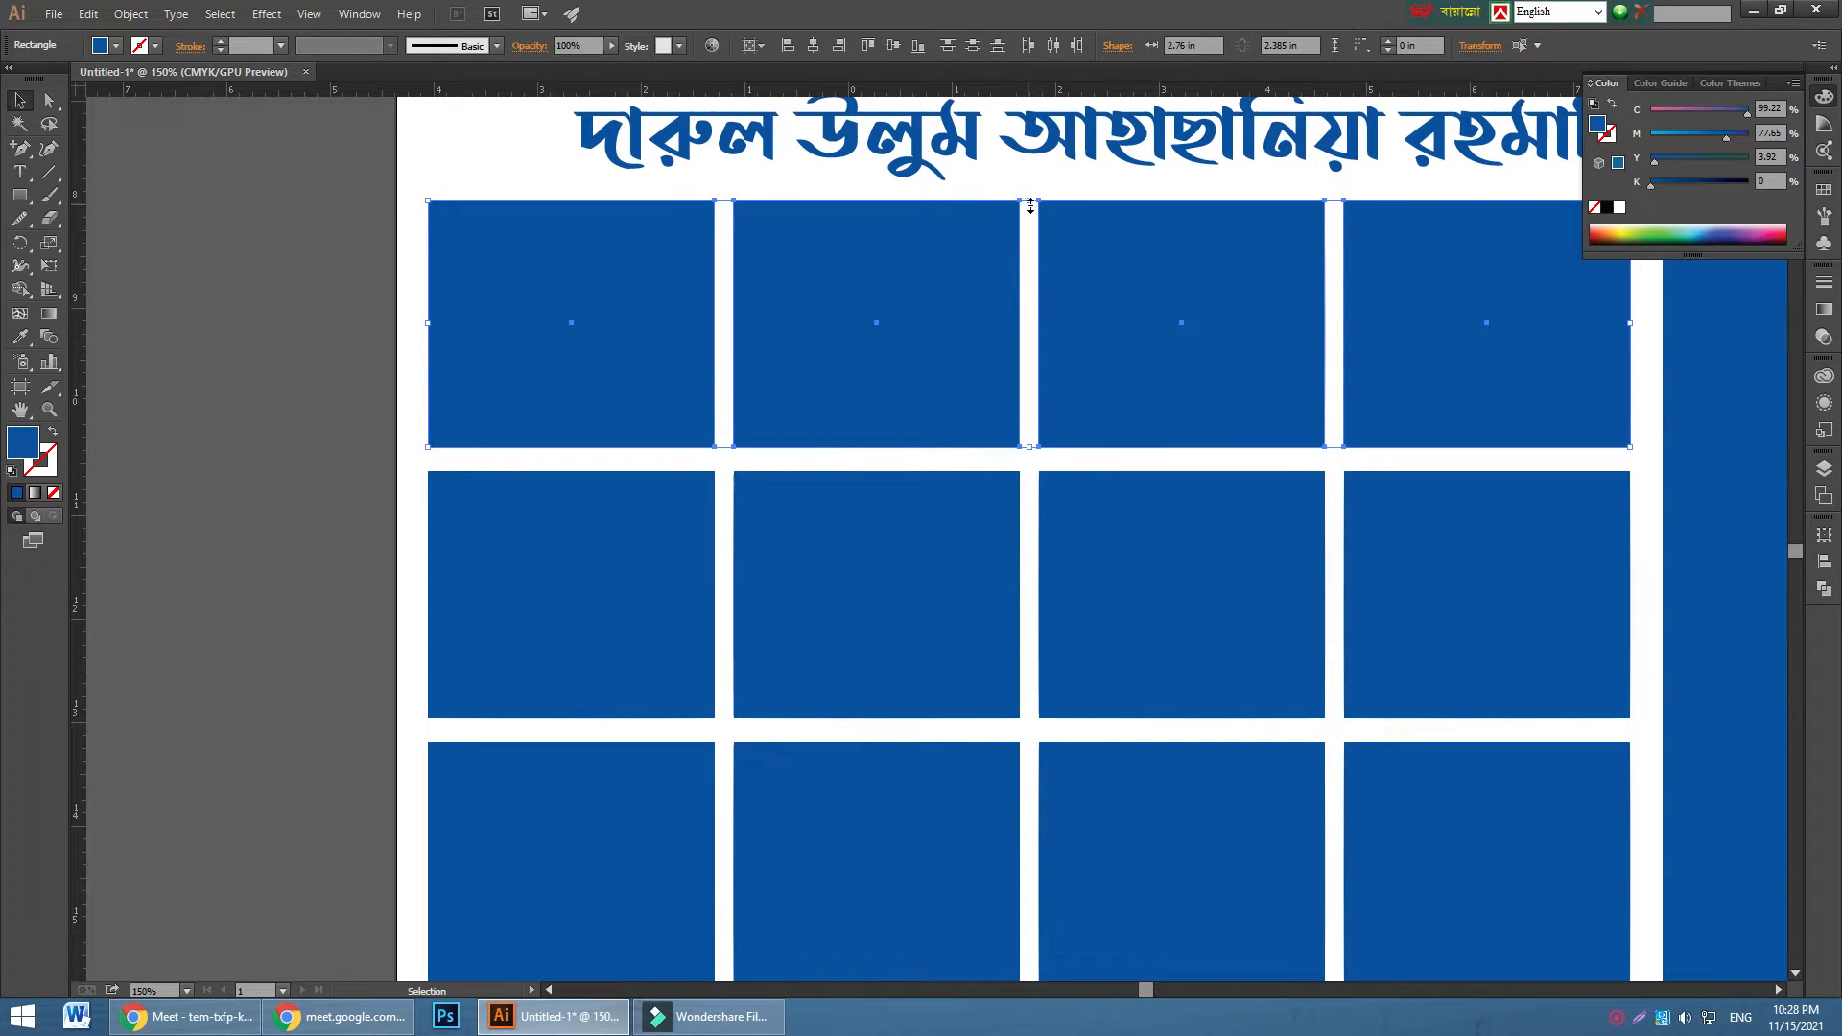
left_click_drag(1031, 204, 1039, 245)
left_click(1688, 138)
left_click_drag(1688, 142, 1686, 140)
left_click(269, 290)
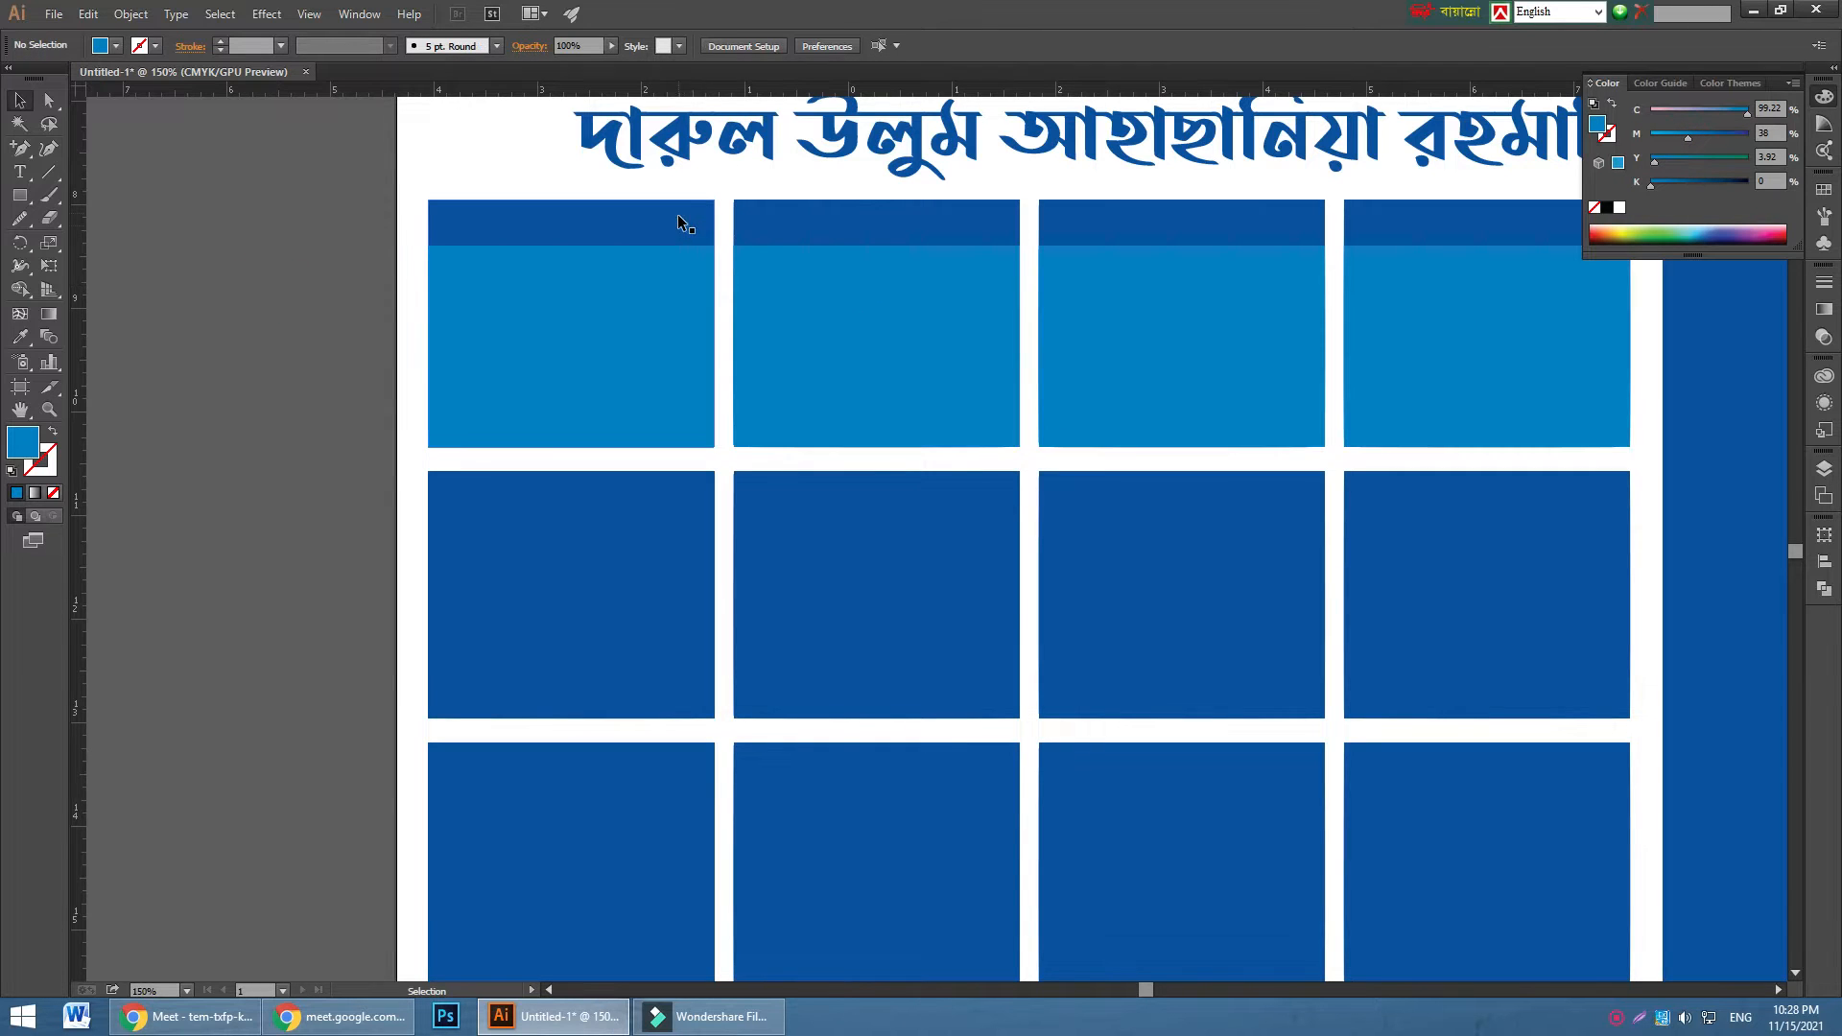
key("ctrl+plus")
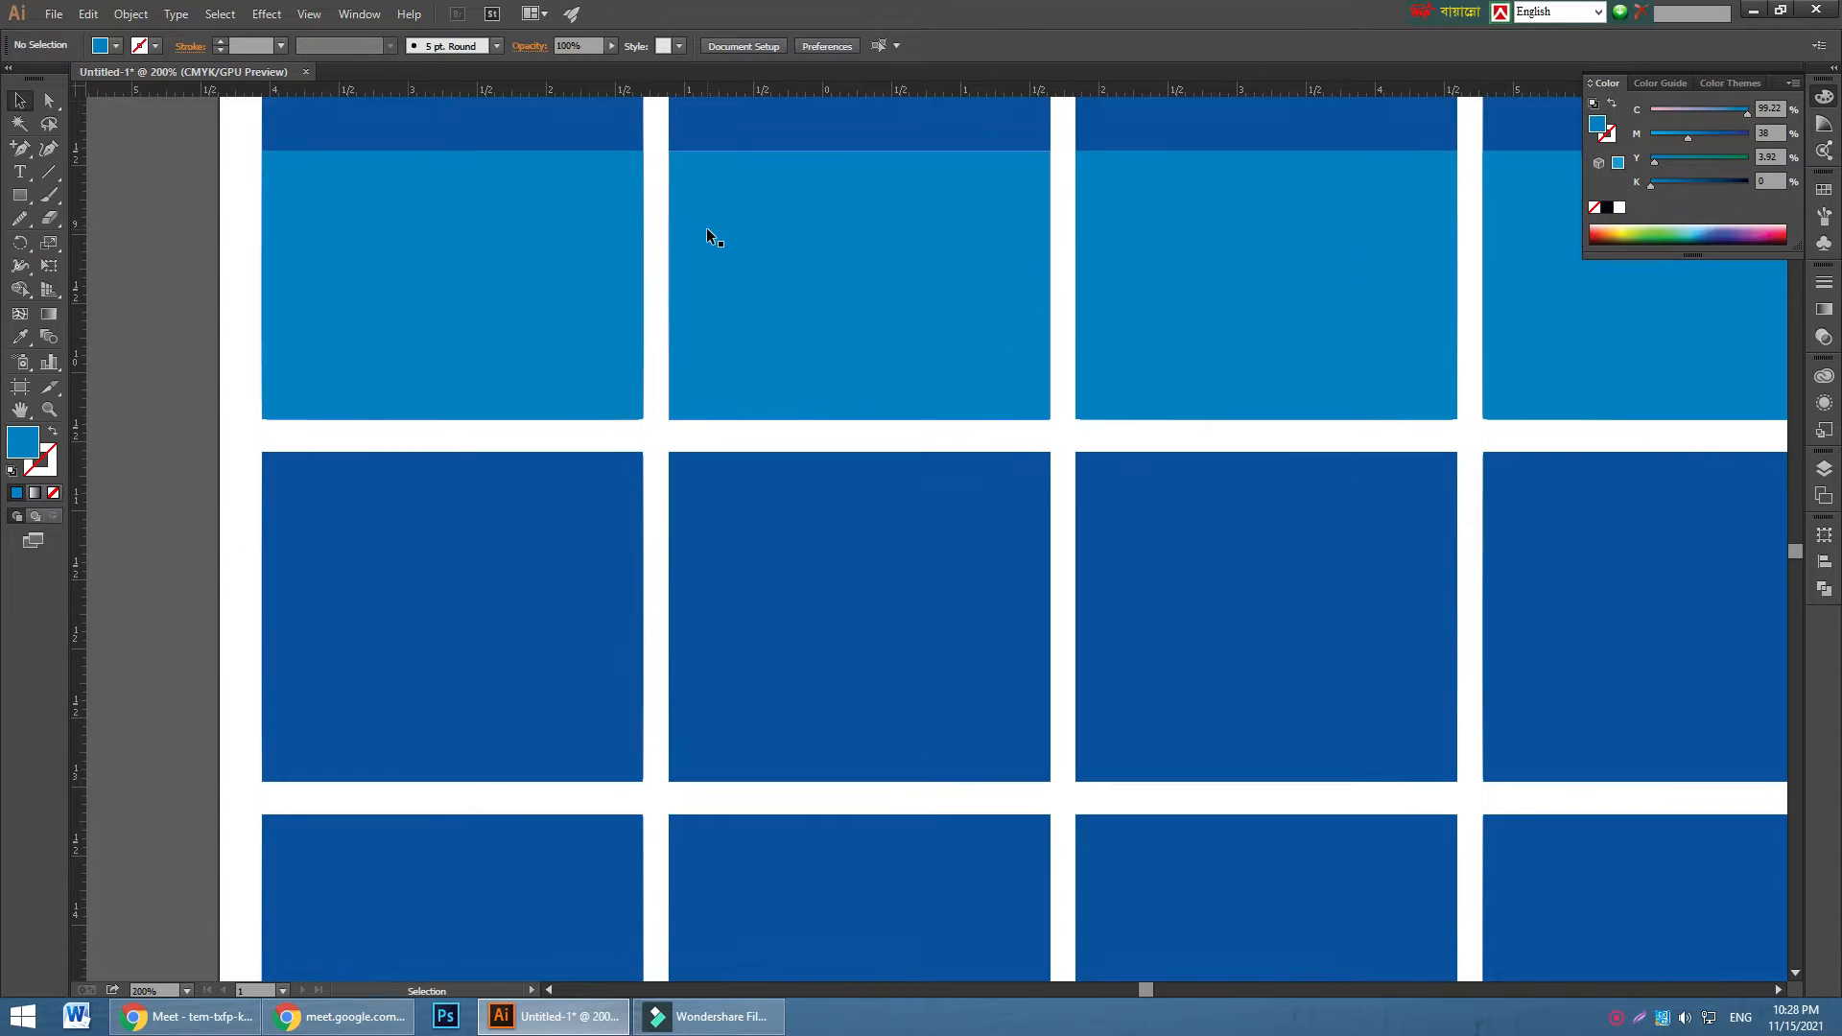
scroll(706, 227, "up", 2)
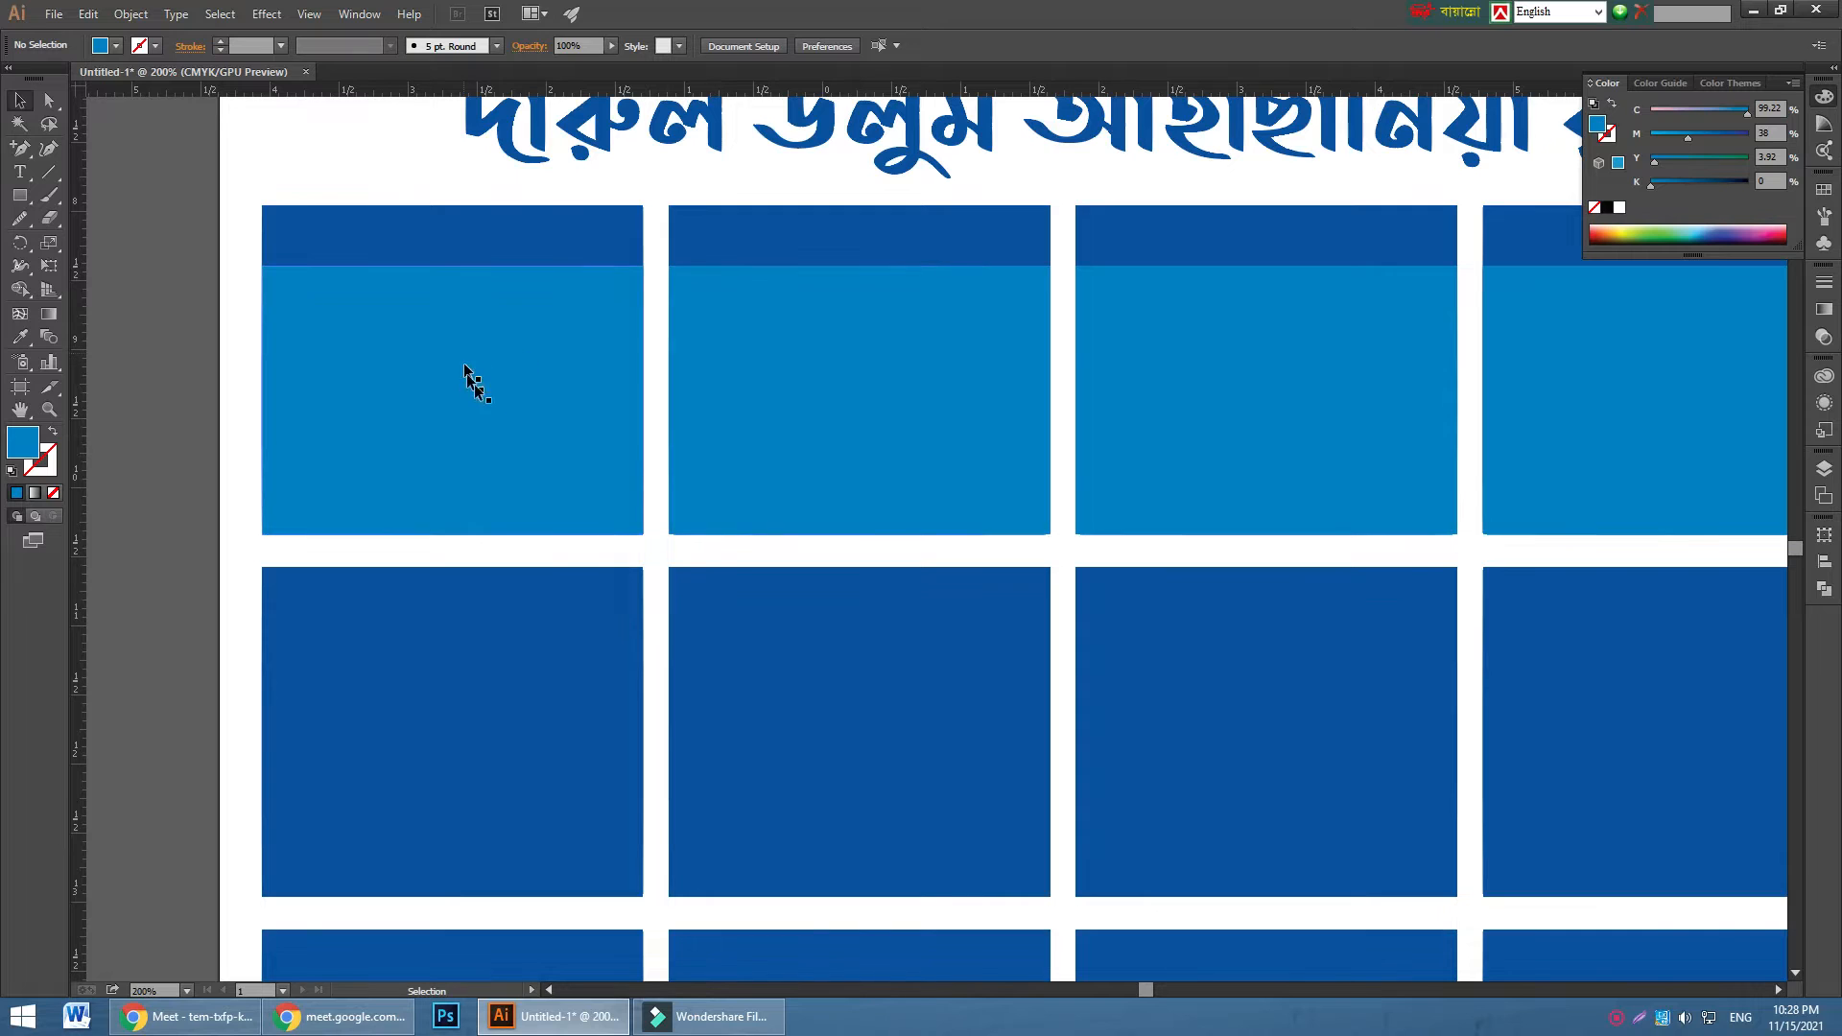
- Recolour the four light blue rectangles in the first row off-white by setting cyan and magenta to 0
left_click(551, 387)
left_click(862, 392, "shift")
left_click(1241, 412, "shift")
left_click(1583, 390, "shift")
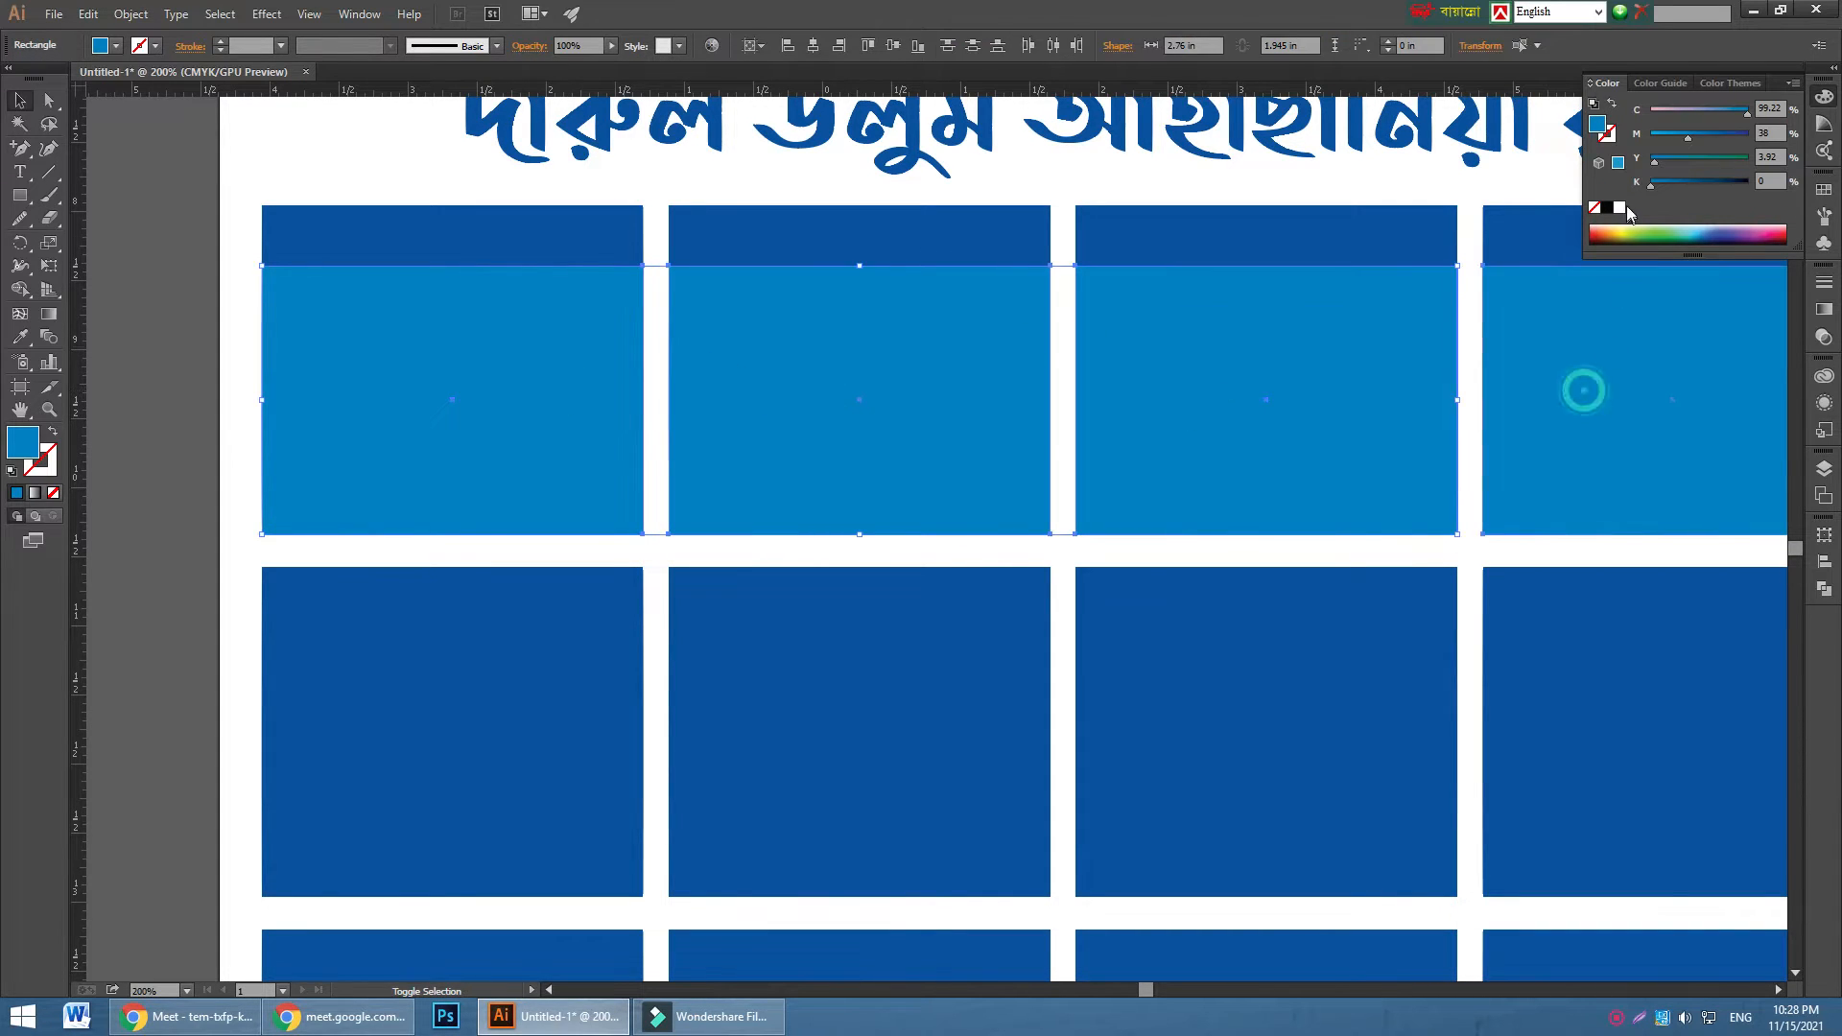
left_click_drag(1678, 137, 1650, 112)
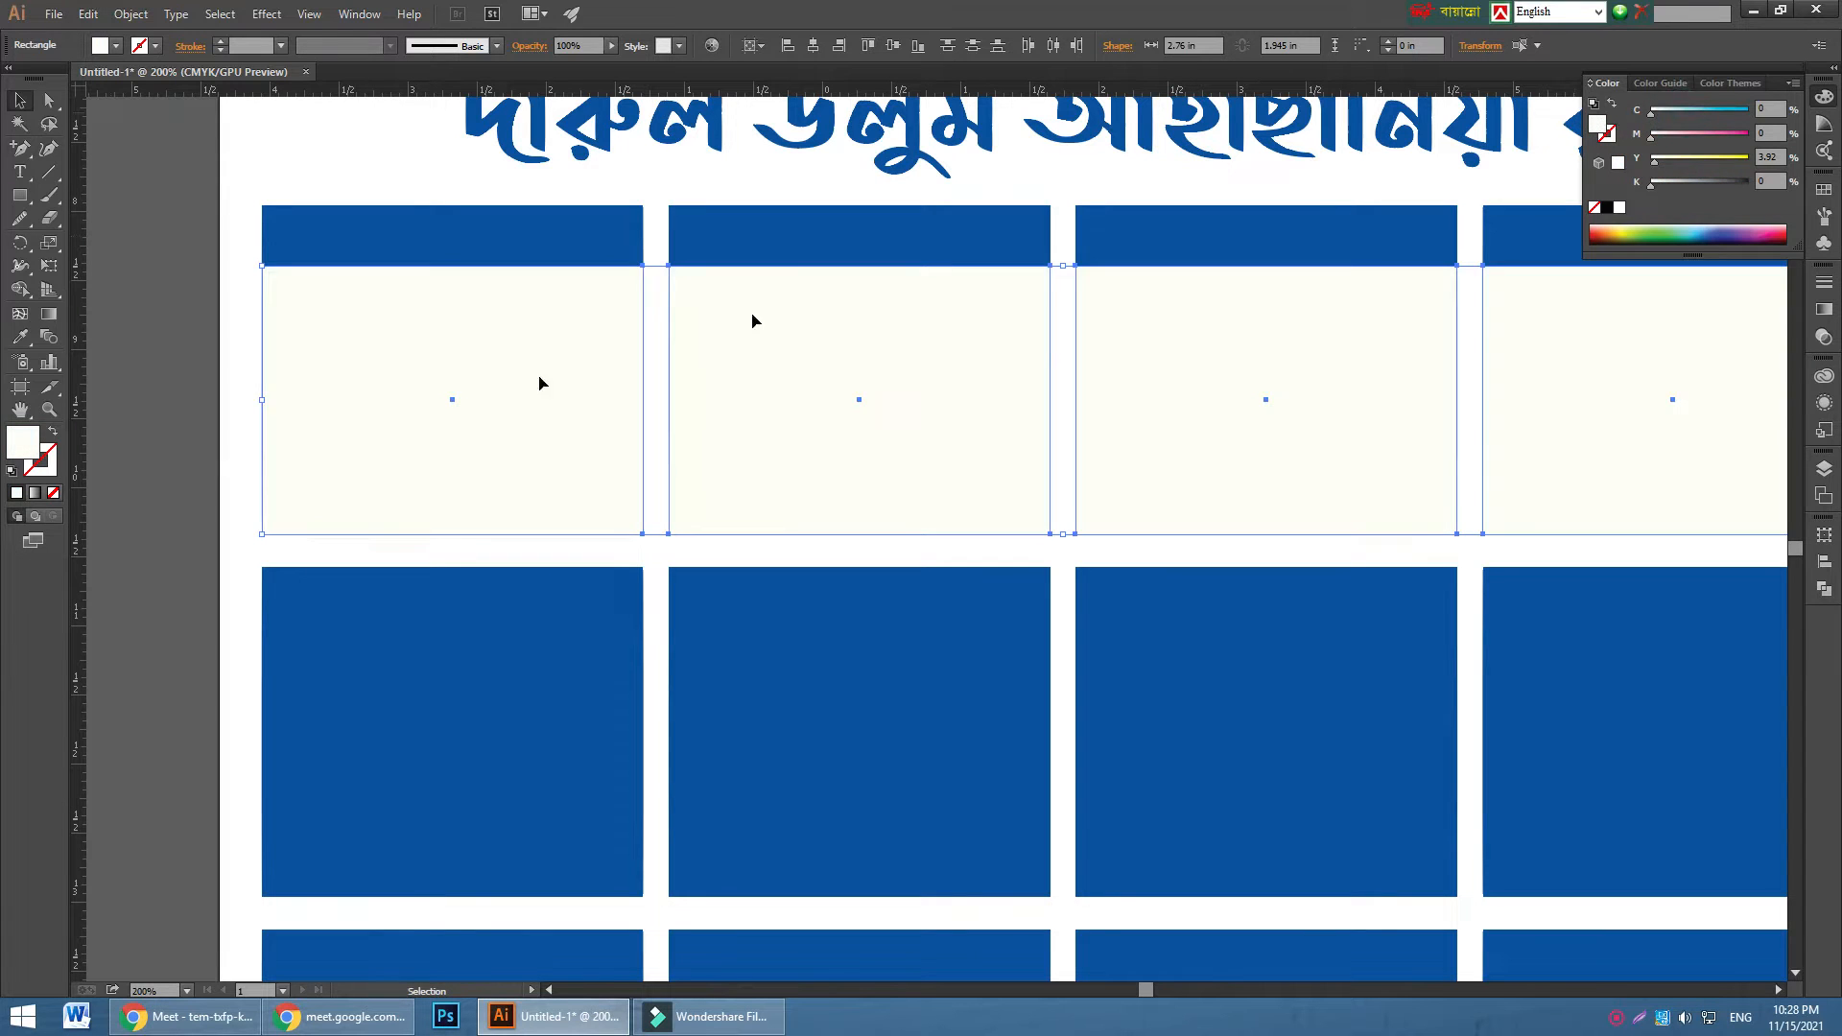
left_click(182, 469)
left_click_drag(183, 468, 268, 506)
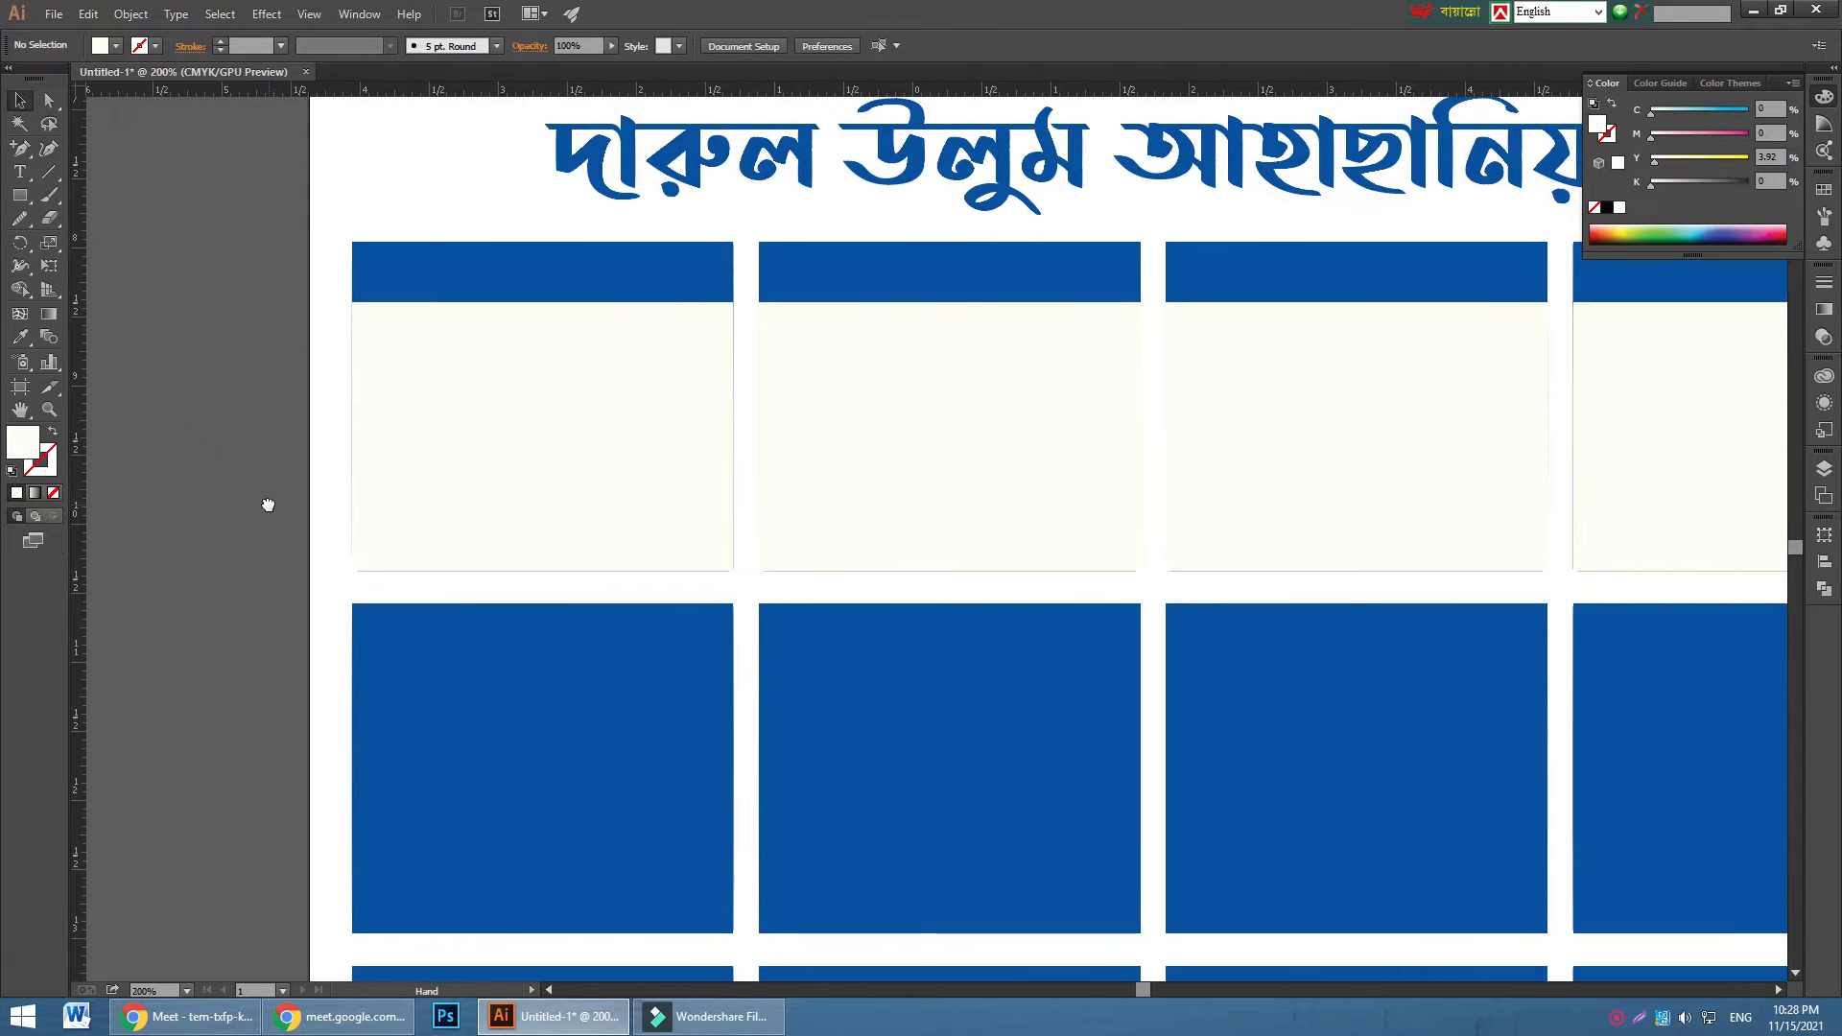
- Shorten the first dark blue rectangle to a header strip ending at the off-white rectangle's upper edge, and delete that off-white rectangle
left_click(562, 292)
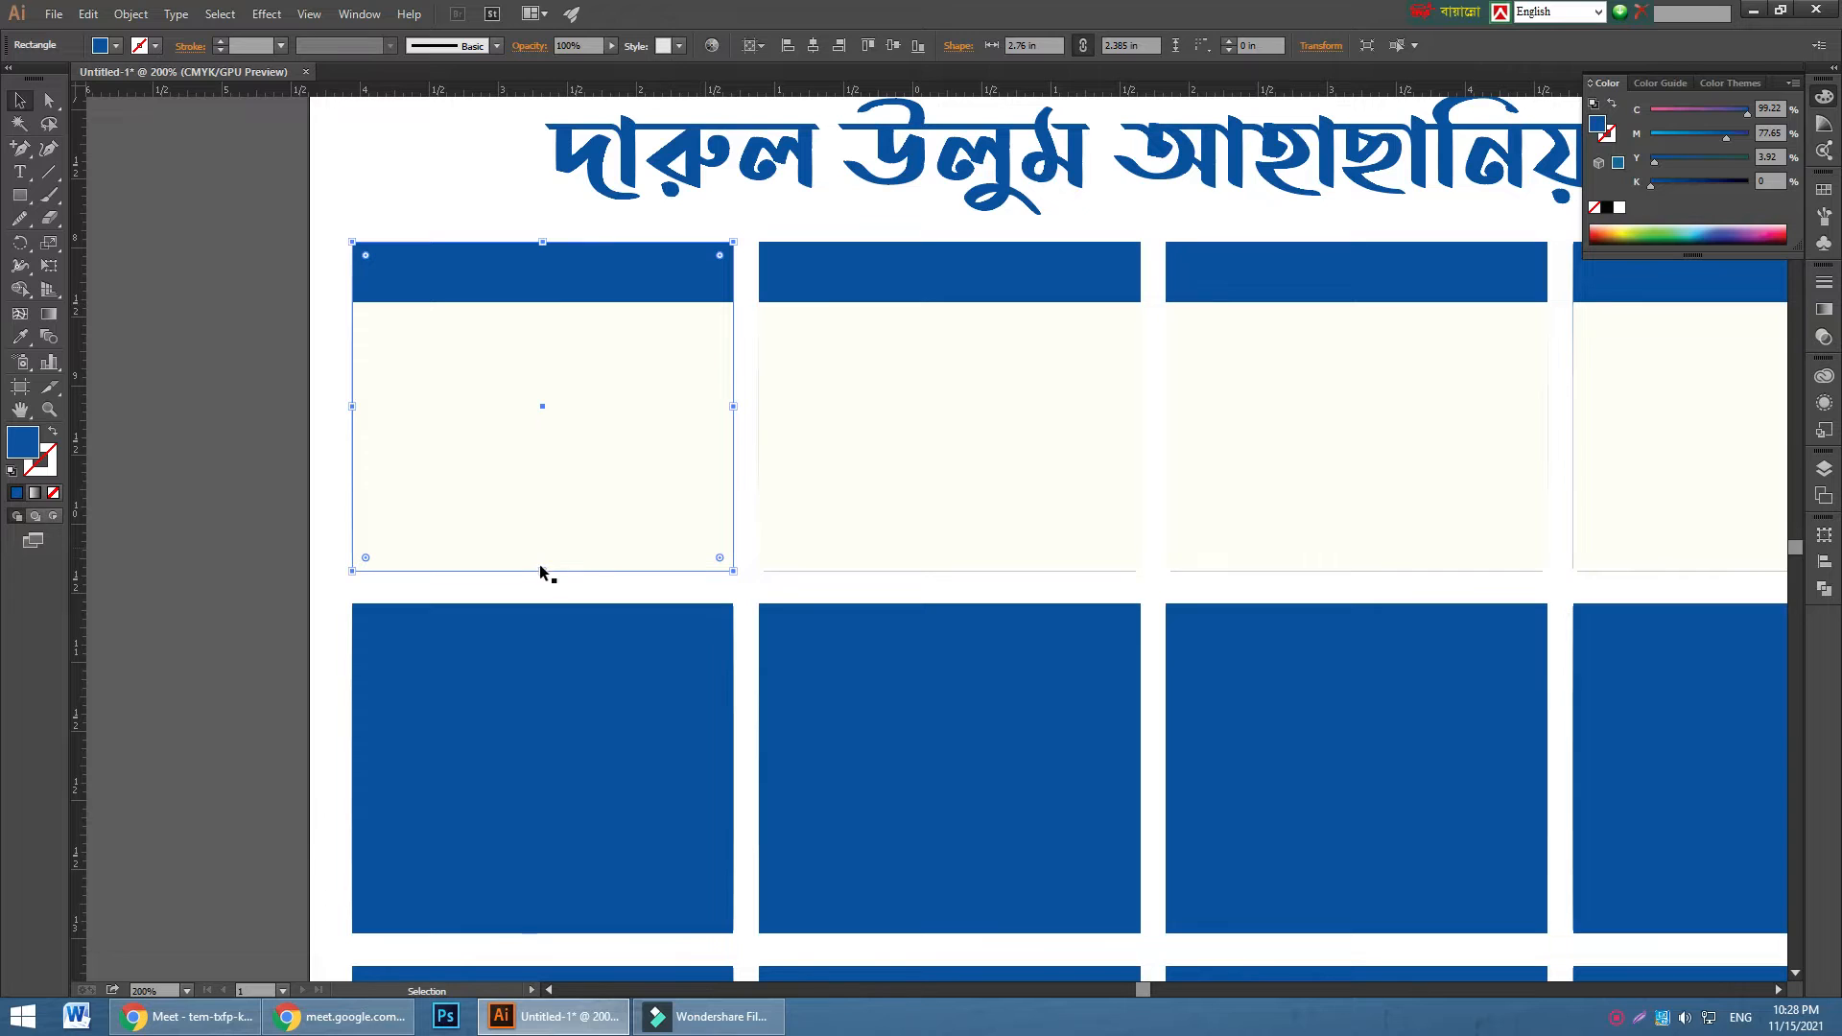
left_click_drag(542, 571, 567, 301)
left_click(521, 427)
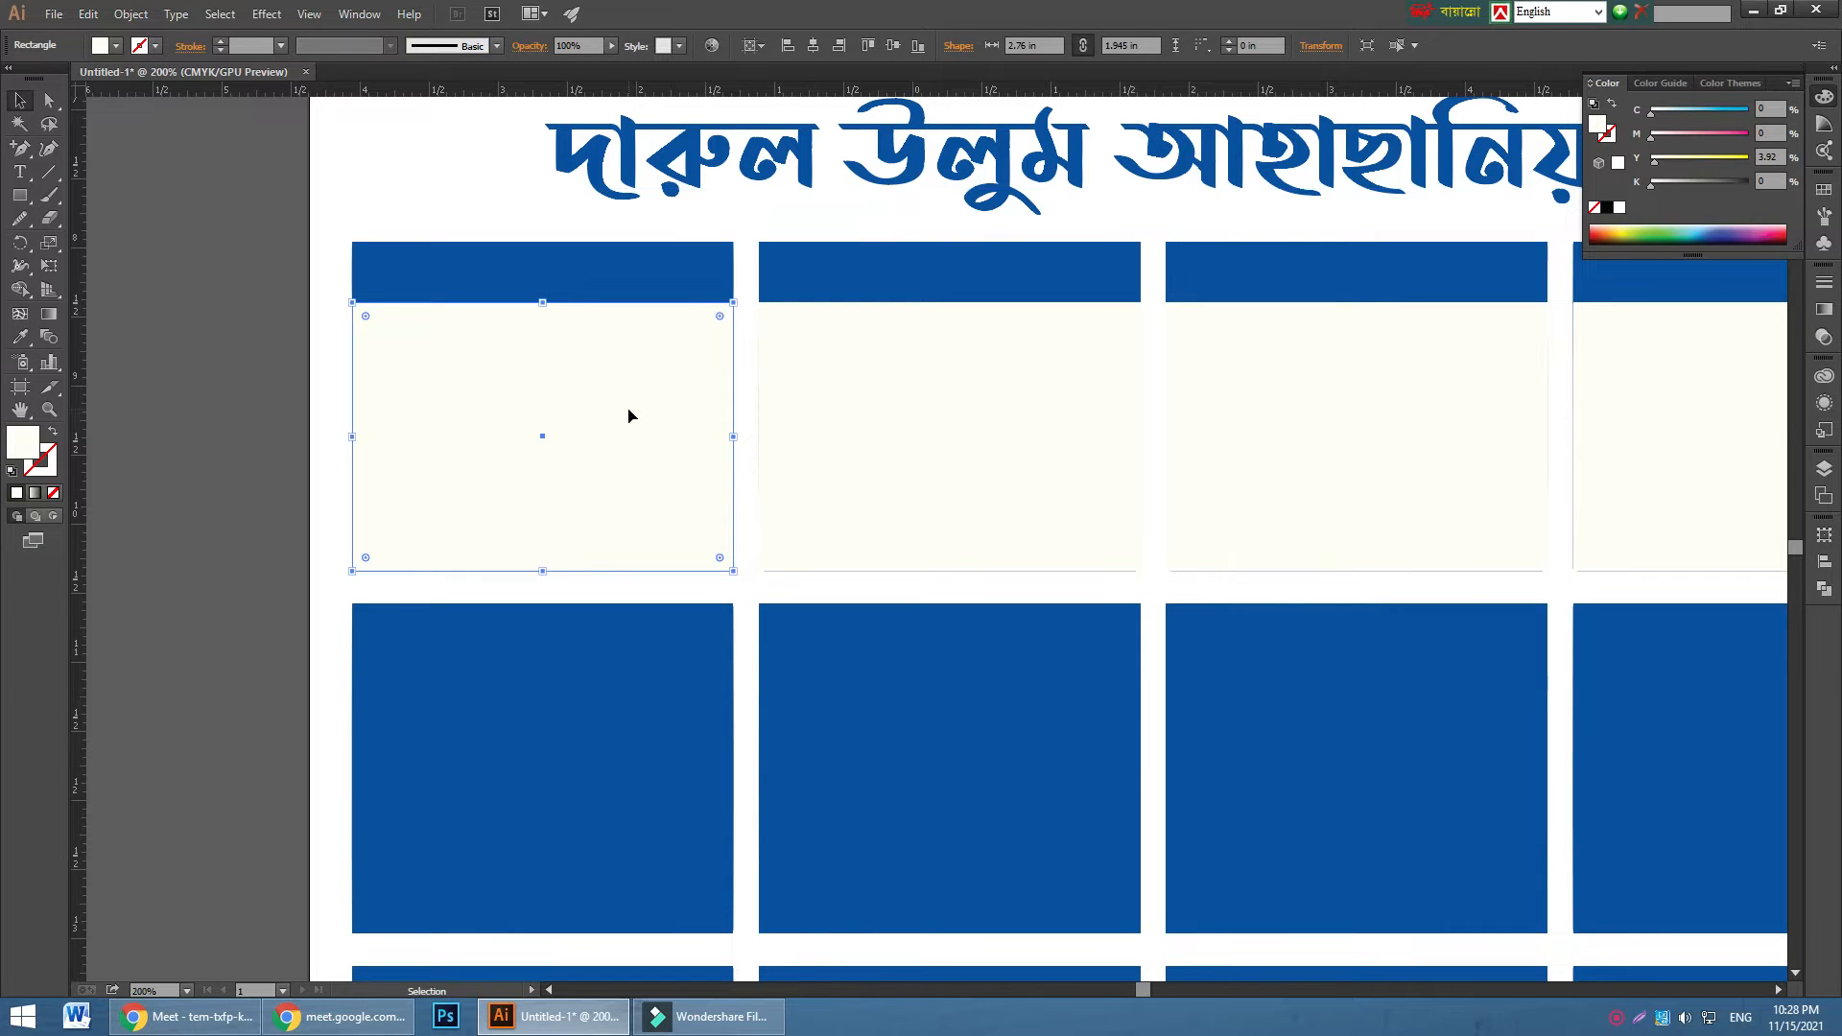
left_click(263, 304)
left_click(448, 416)
key("Delete")
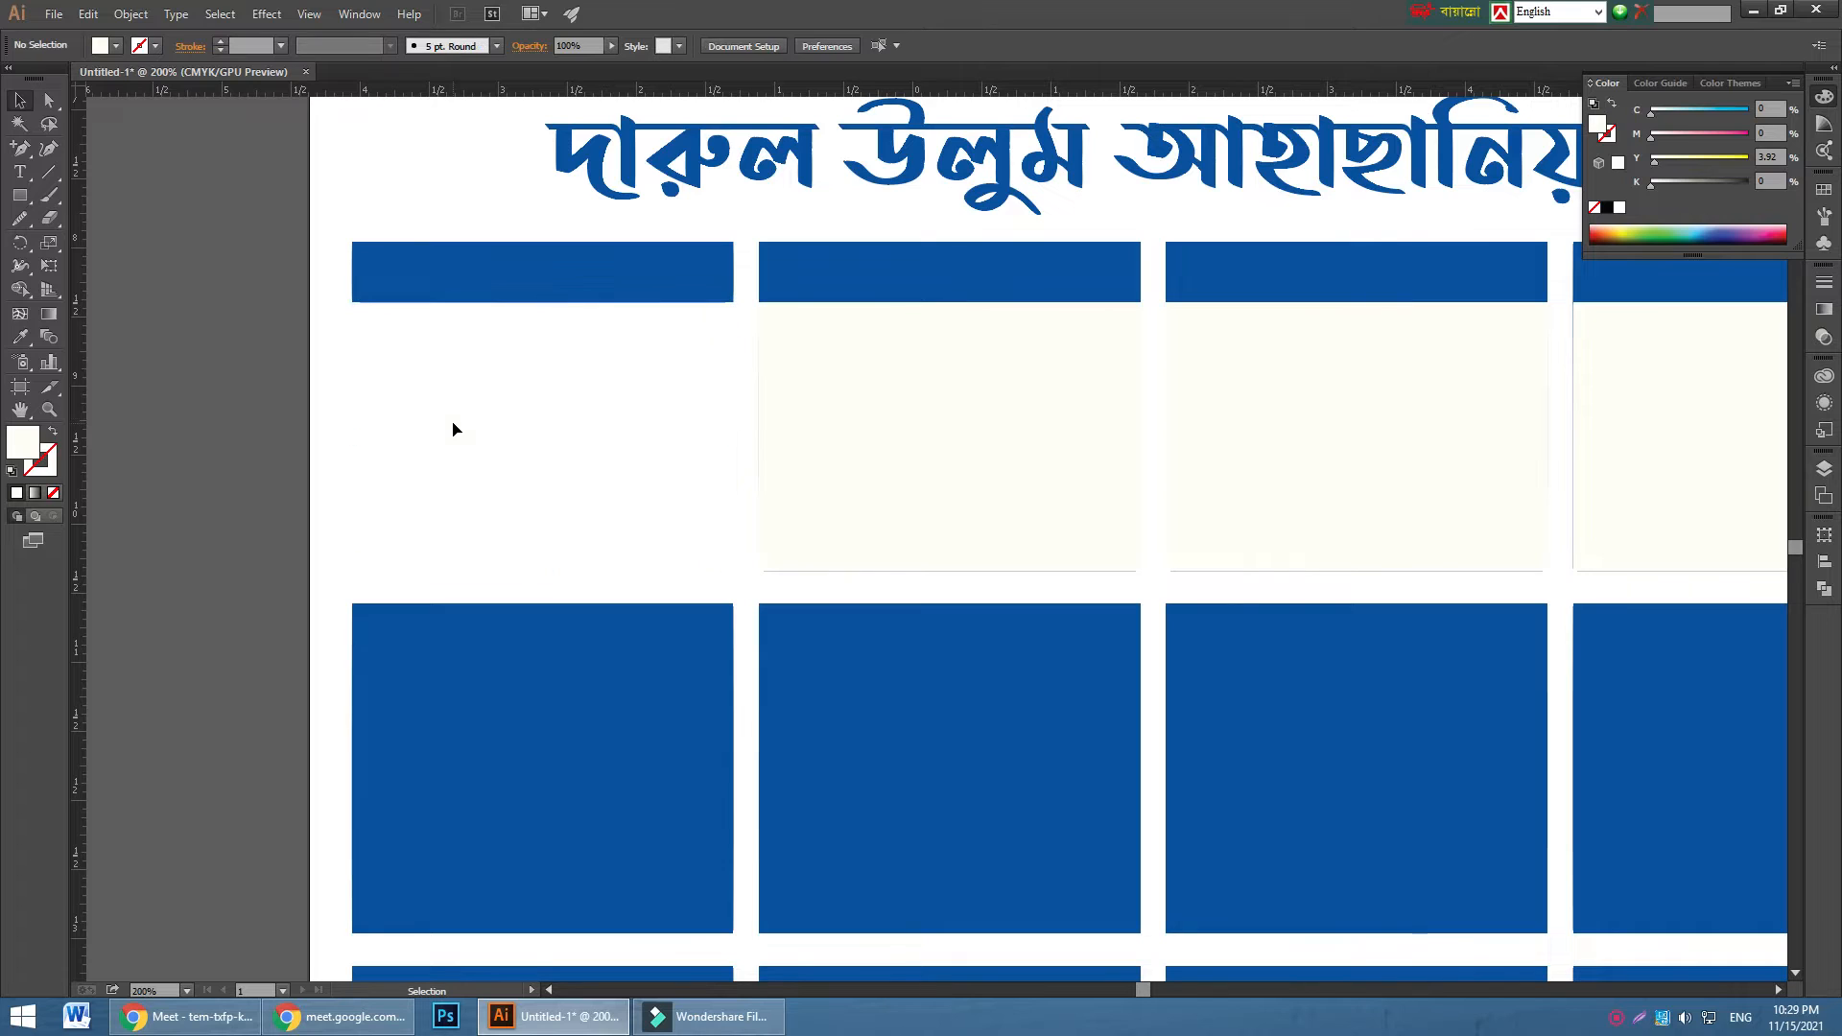
- Draw an area type frame about 1.6 by 1.13 in in the empty space below the first header strip
left_click(29, 174)
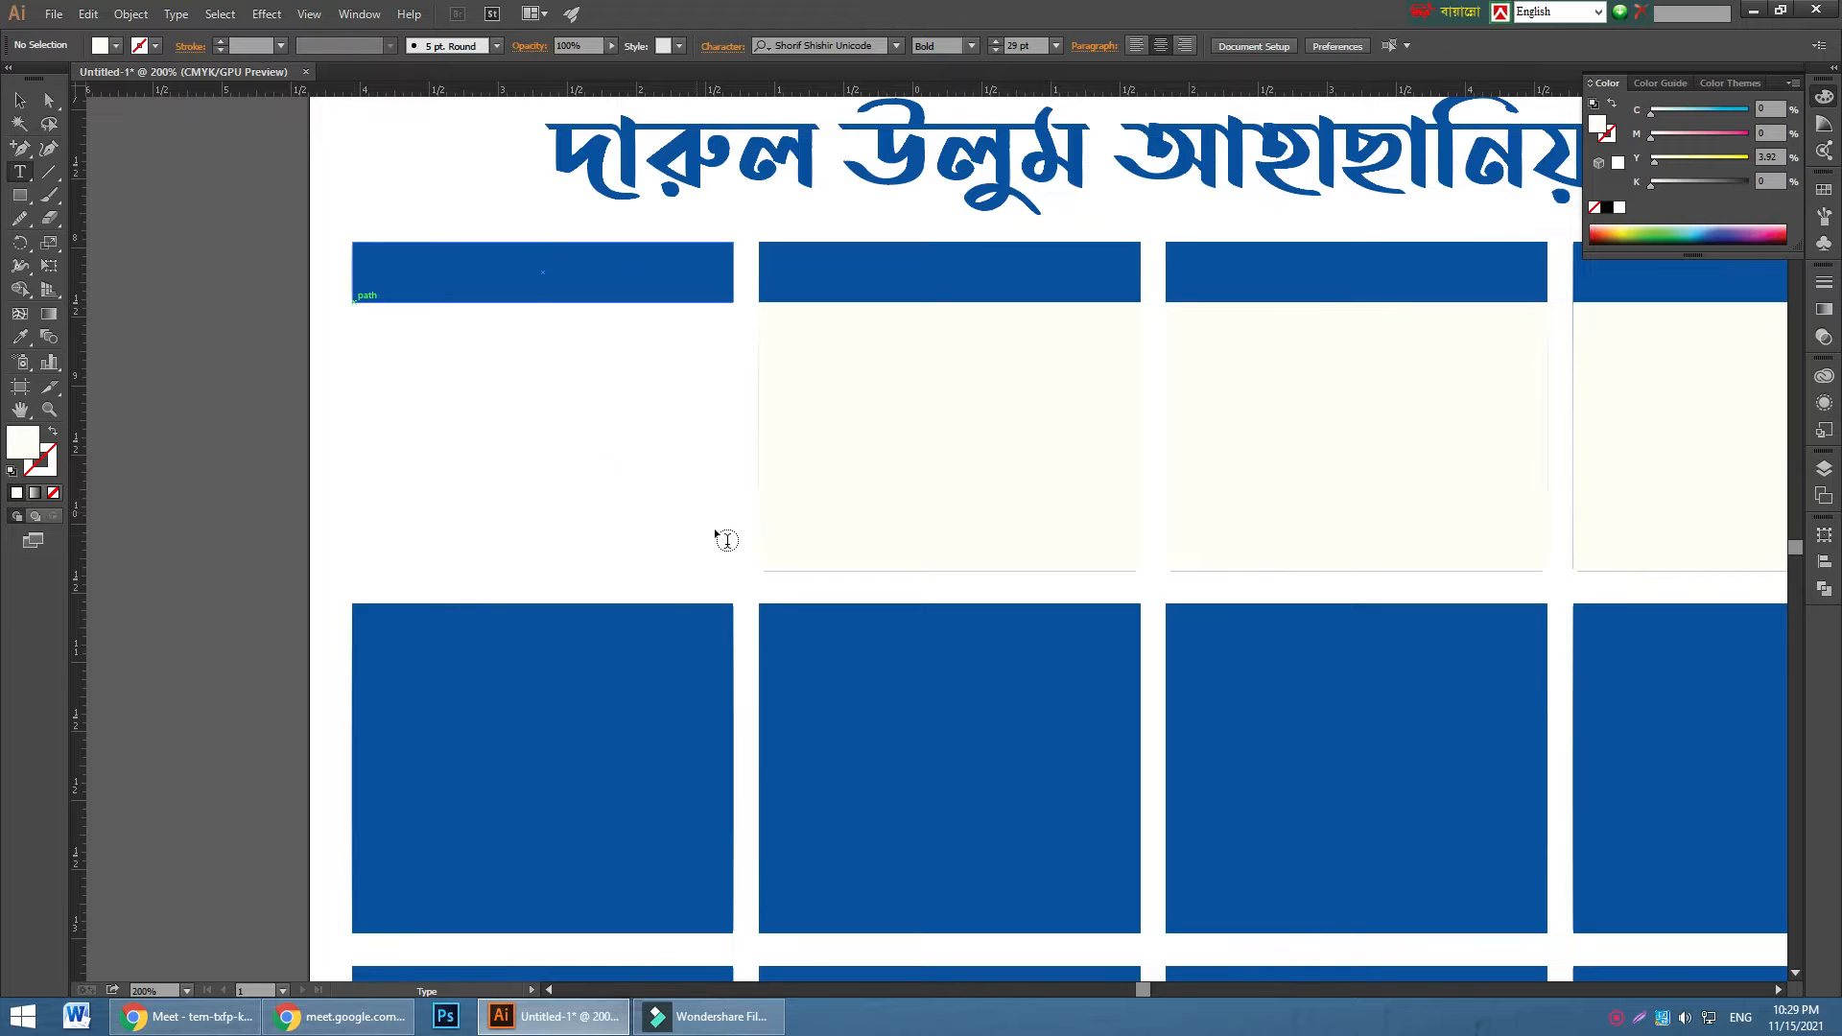
left_click(540, 448, "ctrl")
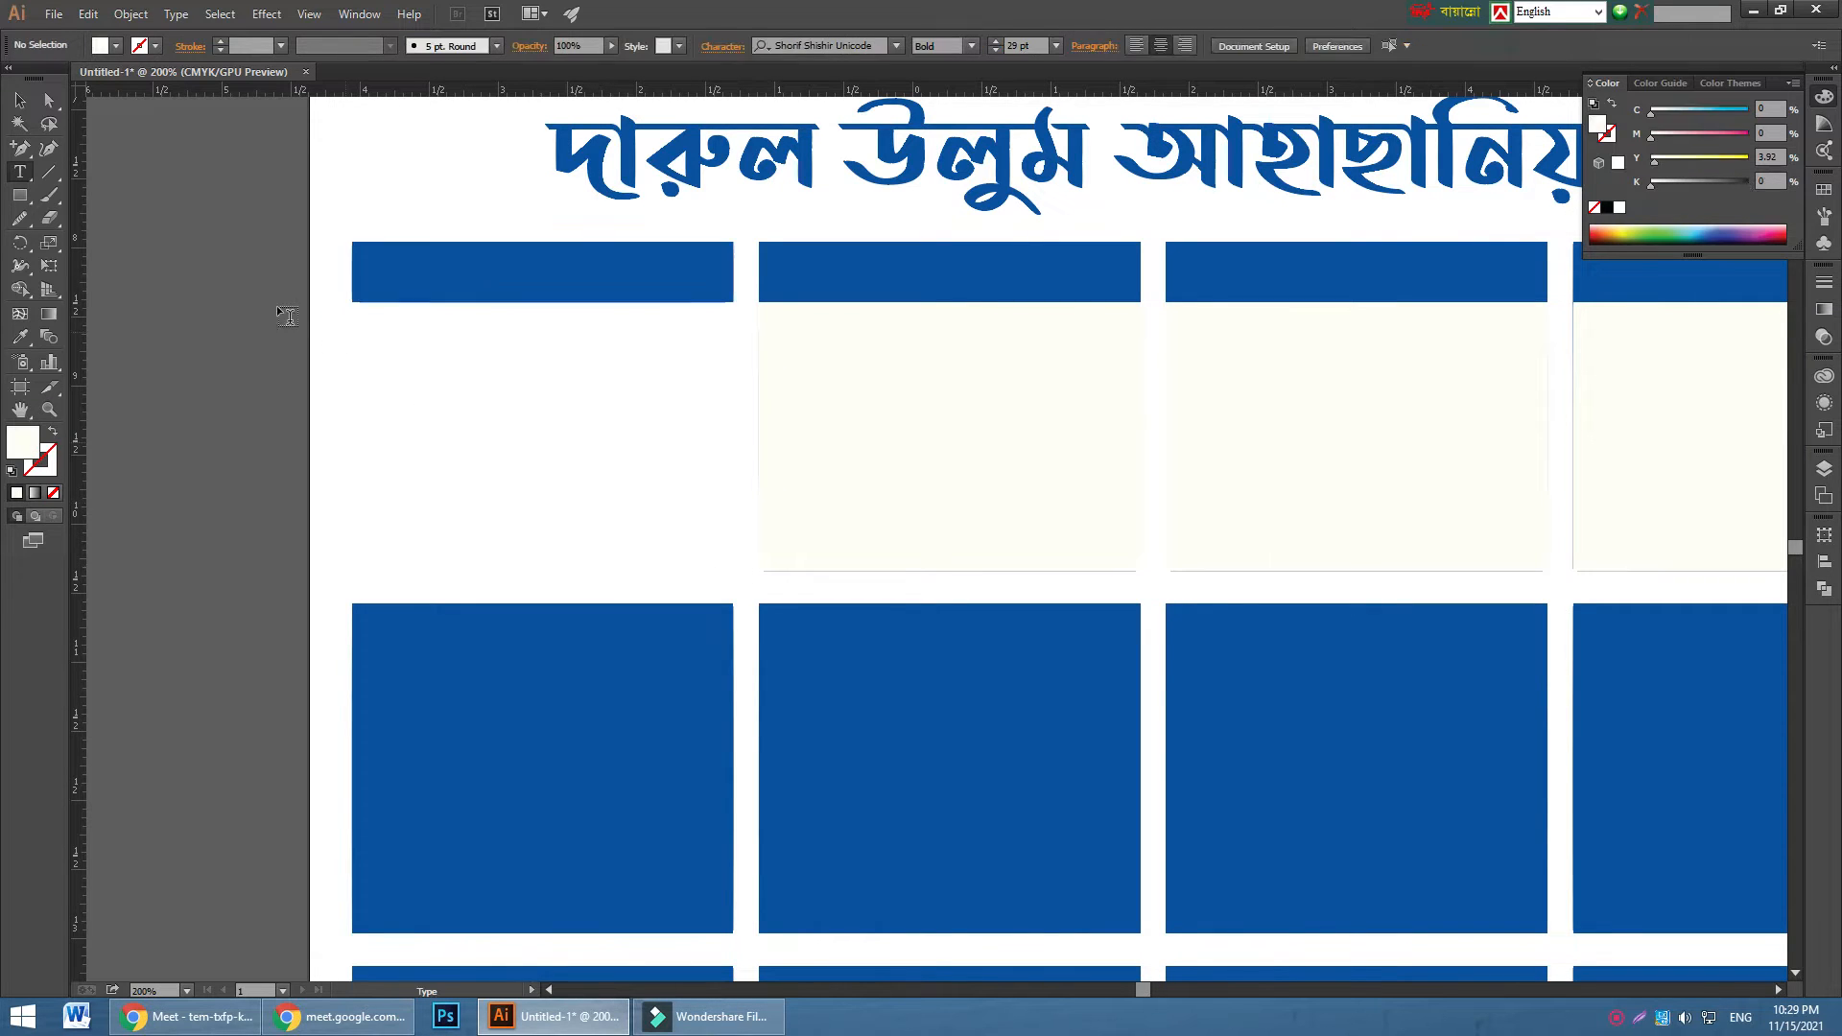
left_click(25, 102)
left_click(175, 320)
left_click(19, 172)
left_click_drag(361, 389, 581, 544)
left_click(19, 99)
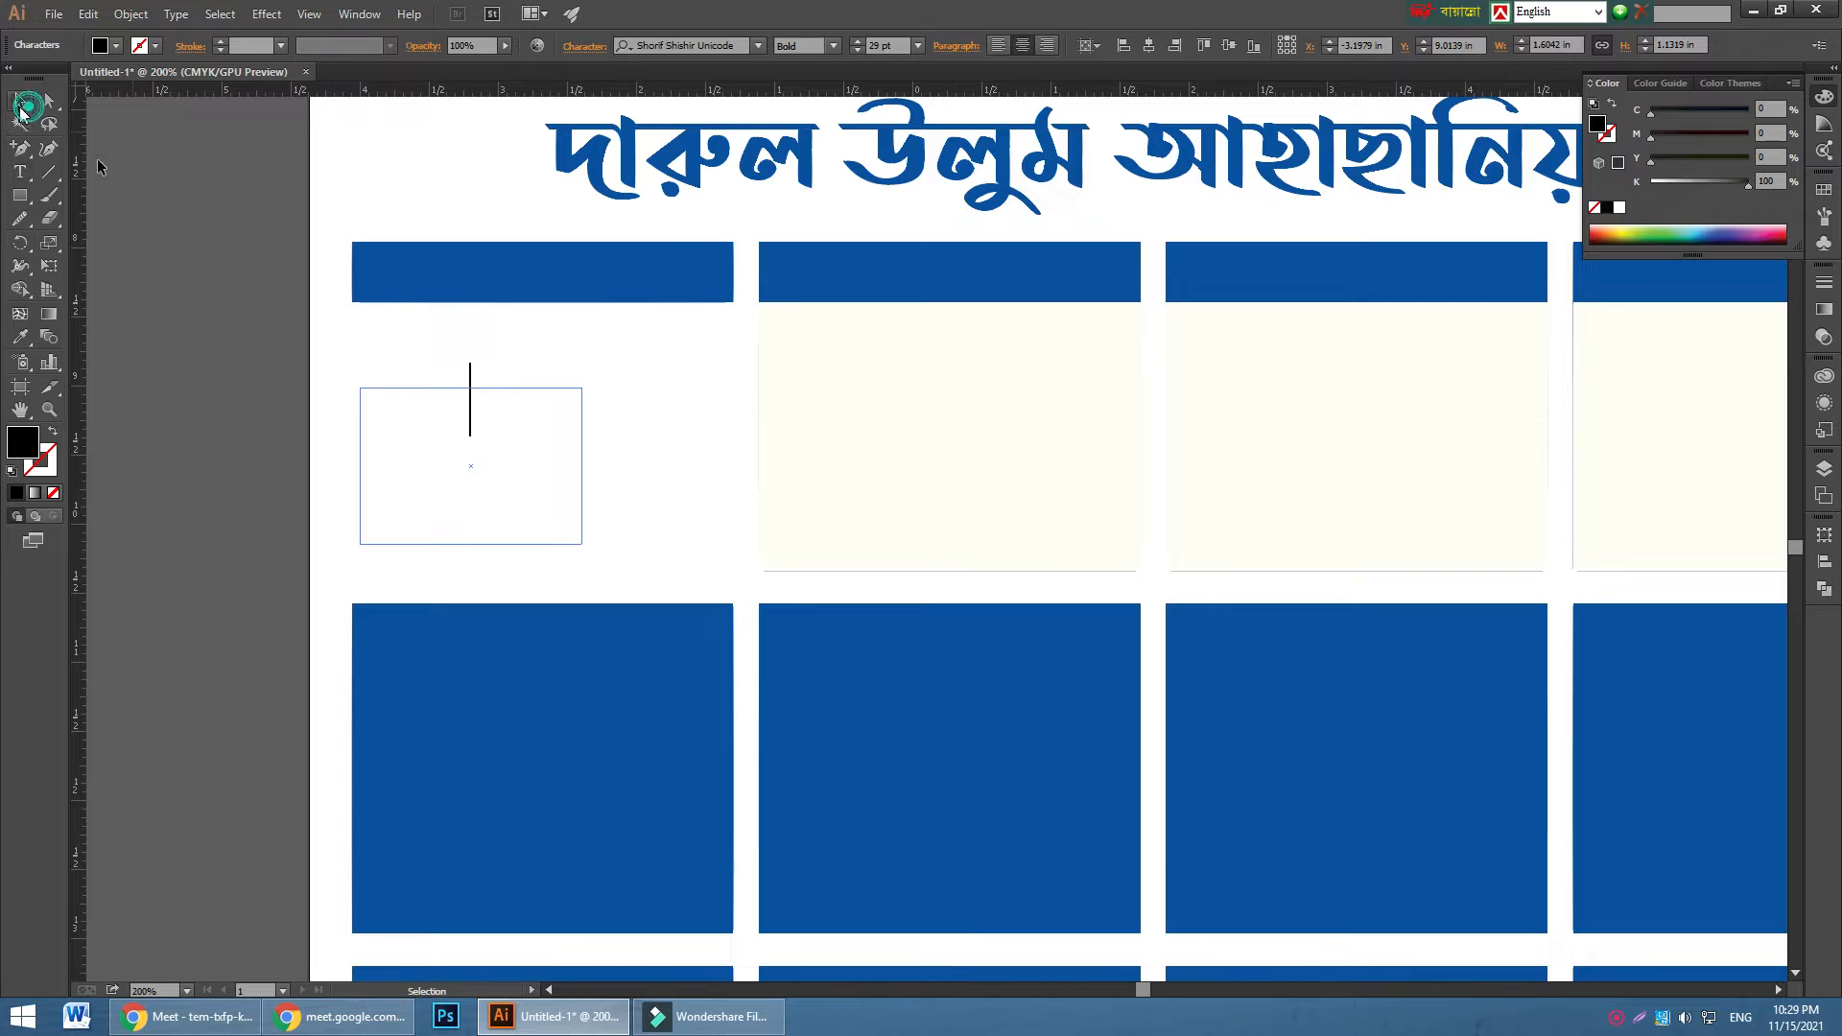
- Move and resize the type frame to the header strip's width, about 2.76 by 2.12 in, starting directly below the strip
left_click(436, 390)
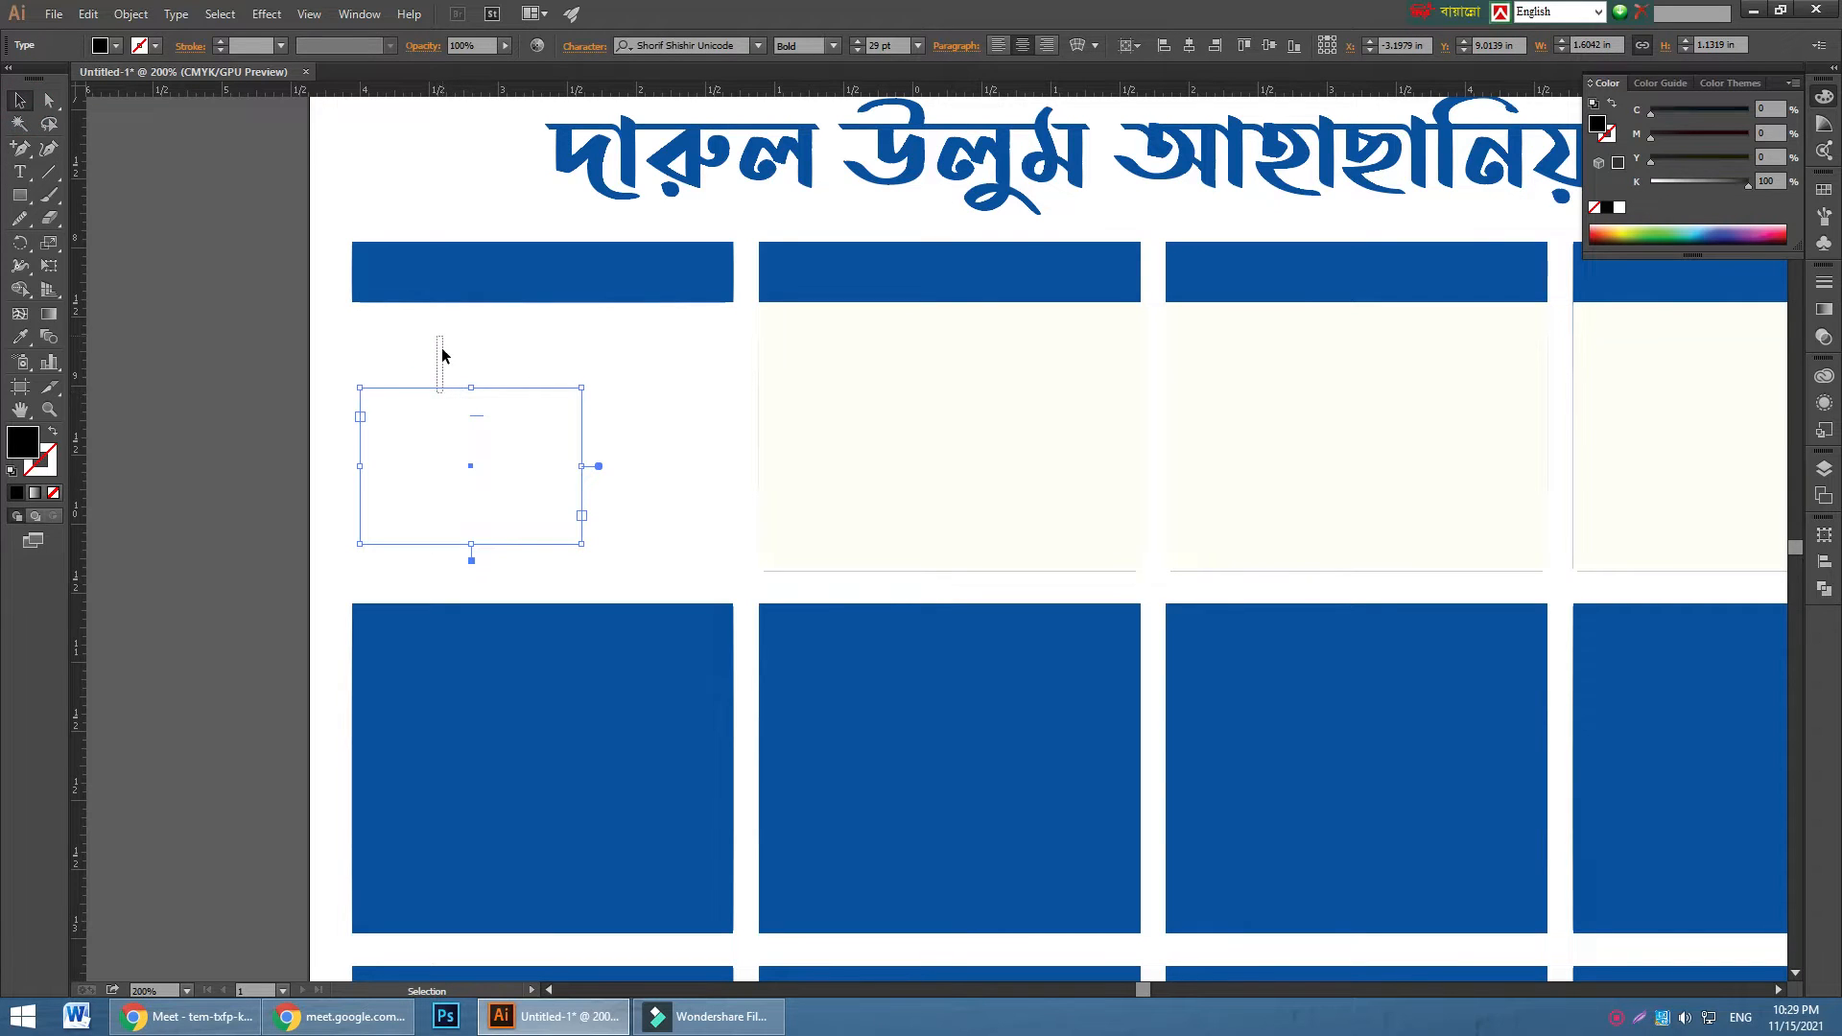
left_click_drag(415, 393, 400, 322)
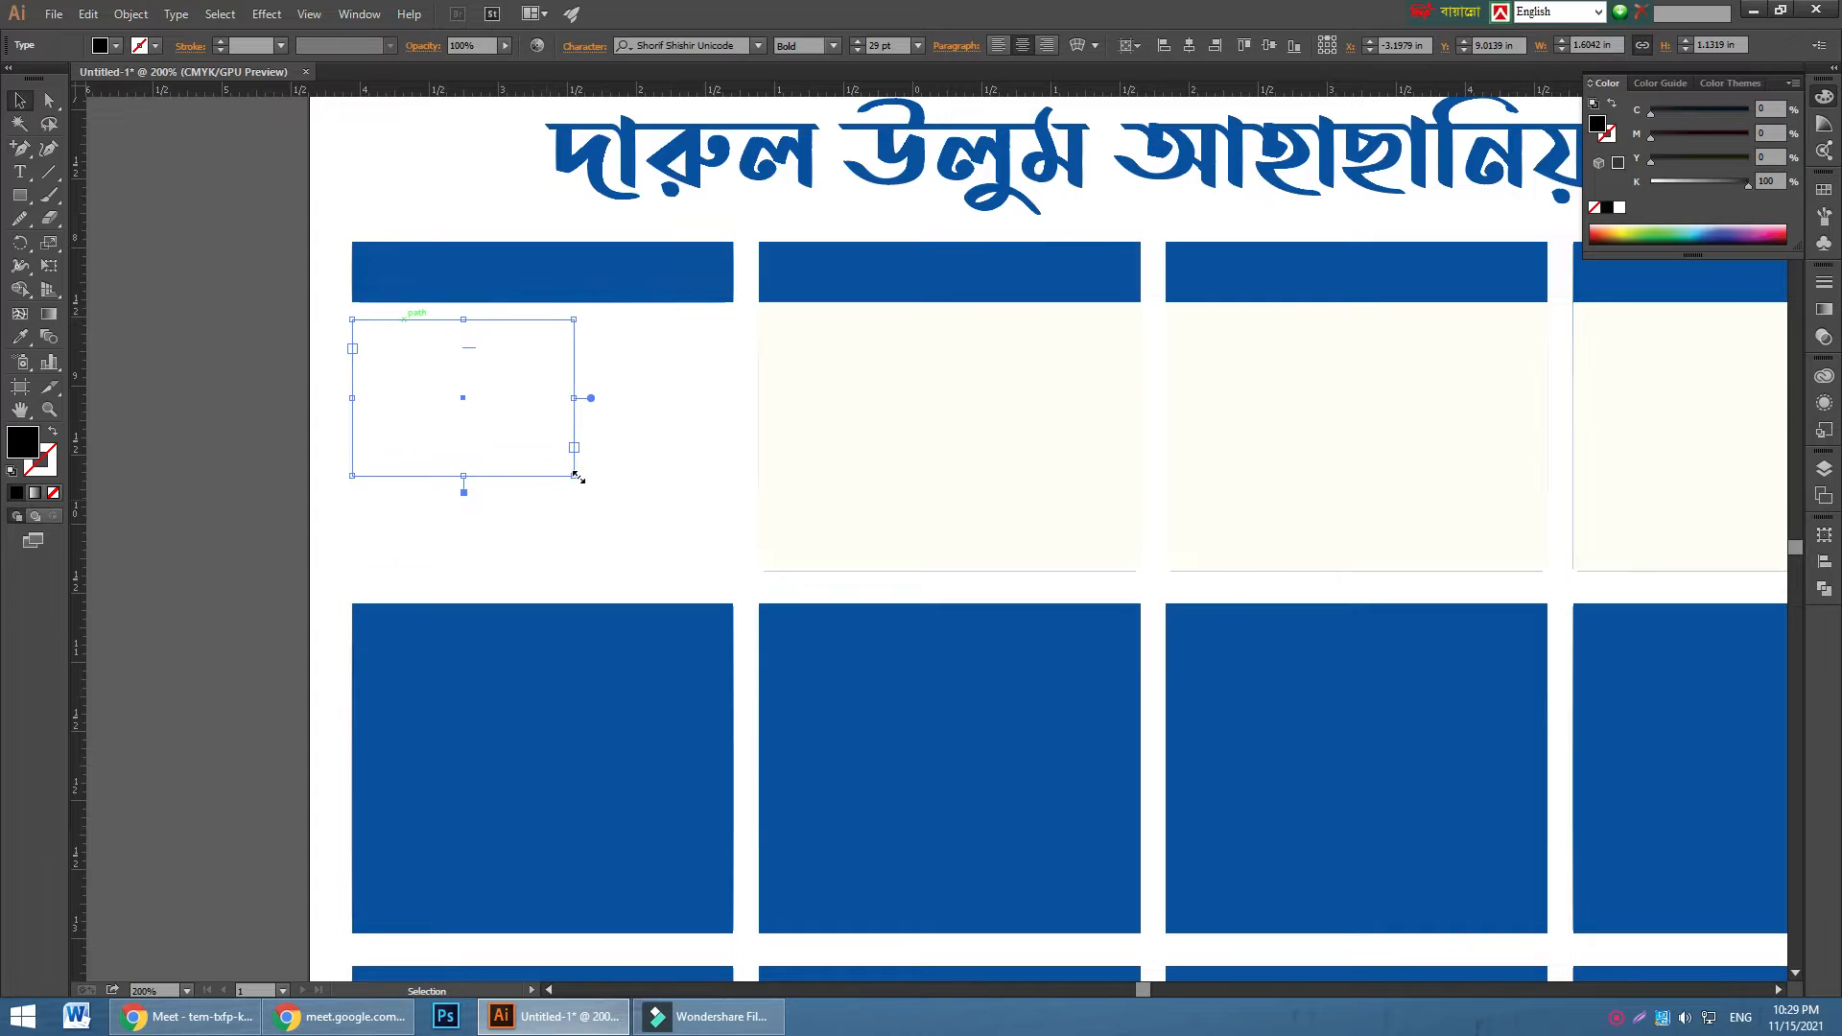
left_click_drag(575, 477, 736, 579)
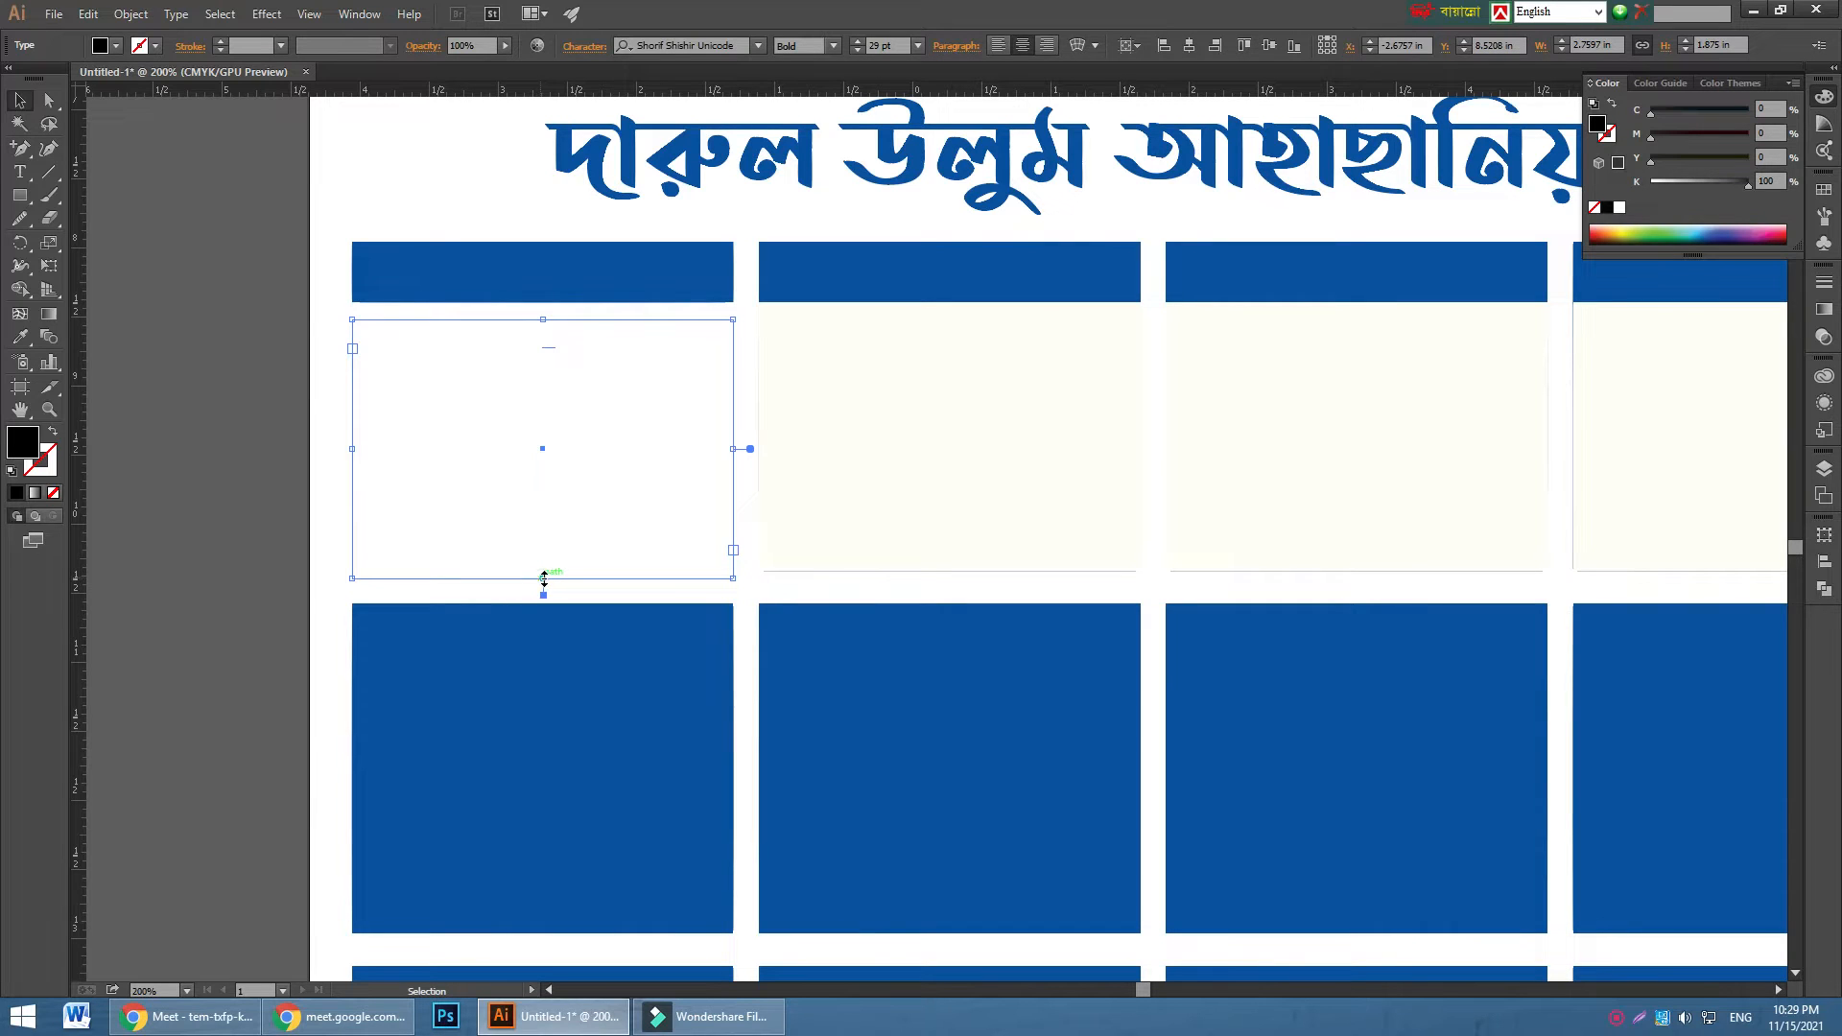
left_click_drag(544, 580, 543, 596)
left_click_drag(542, 319, 539, 303)
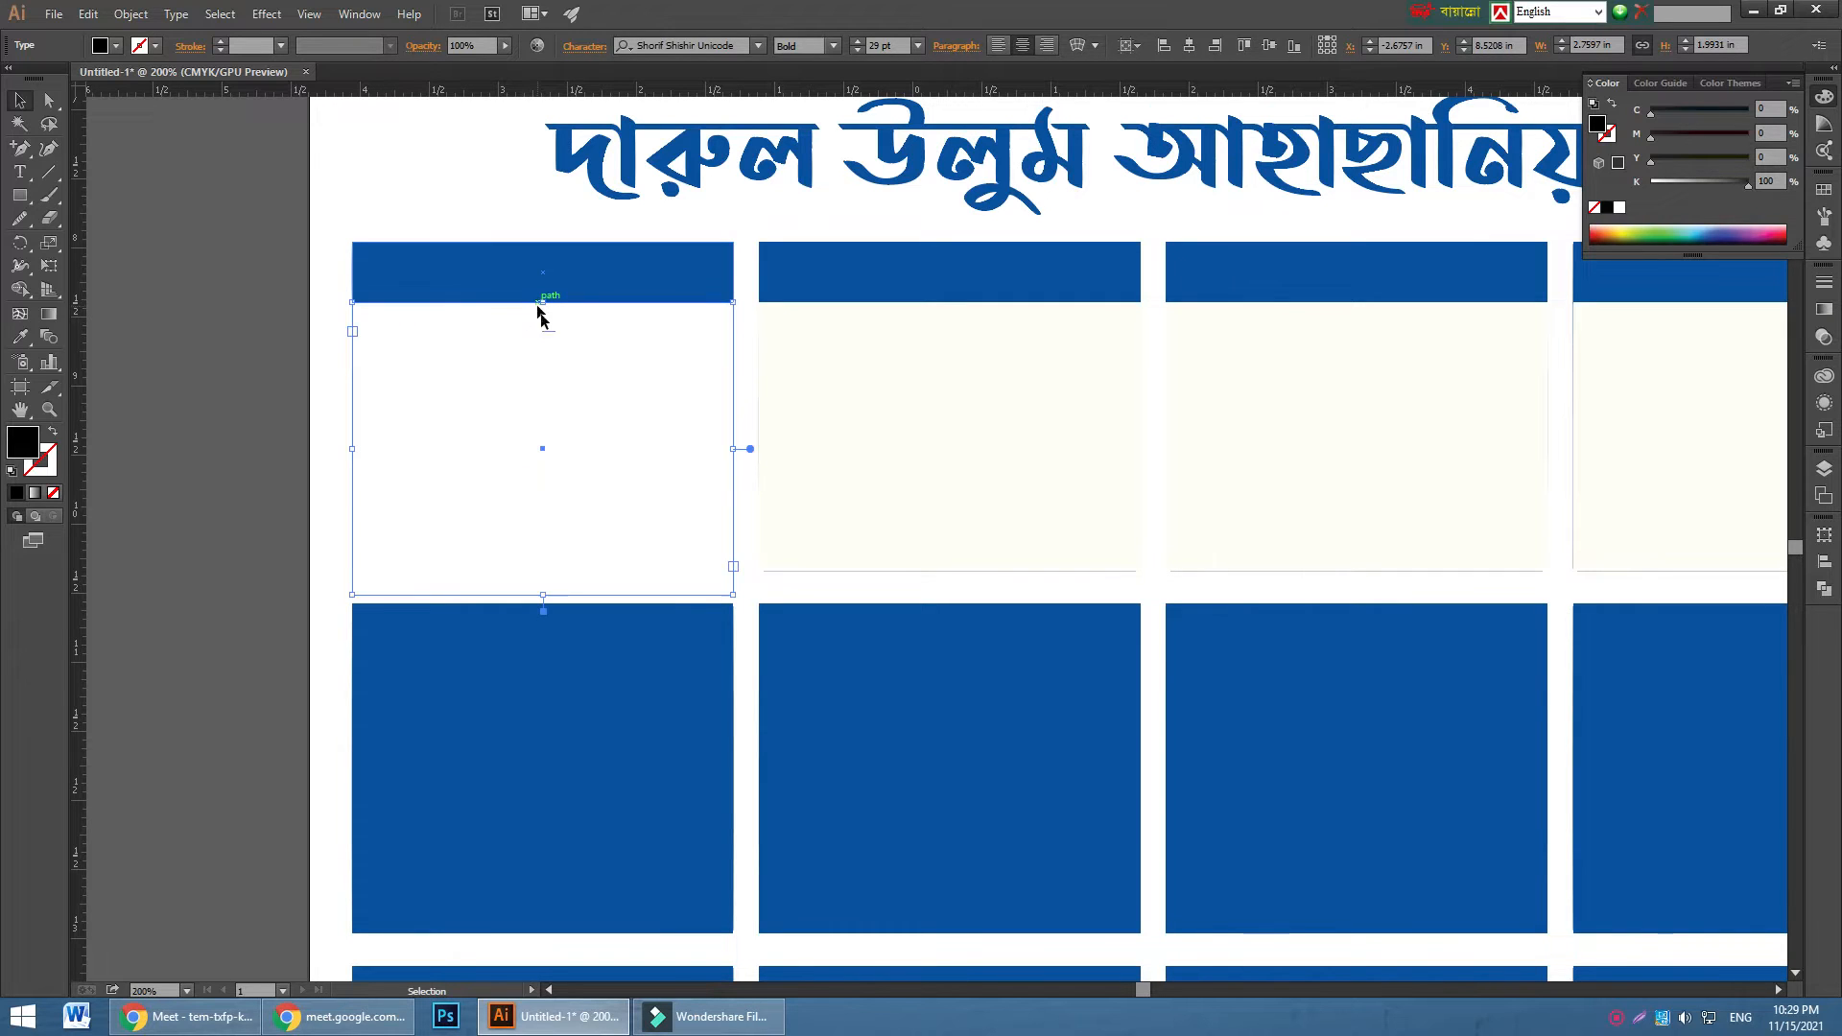
key("ctrl+plus")
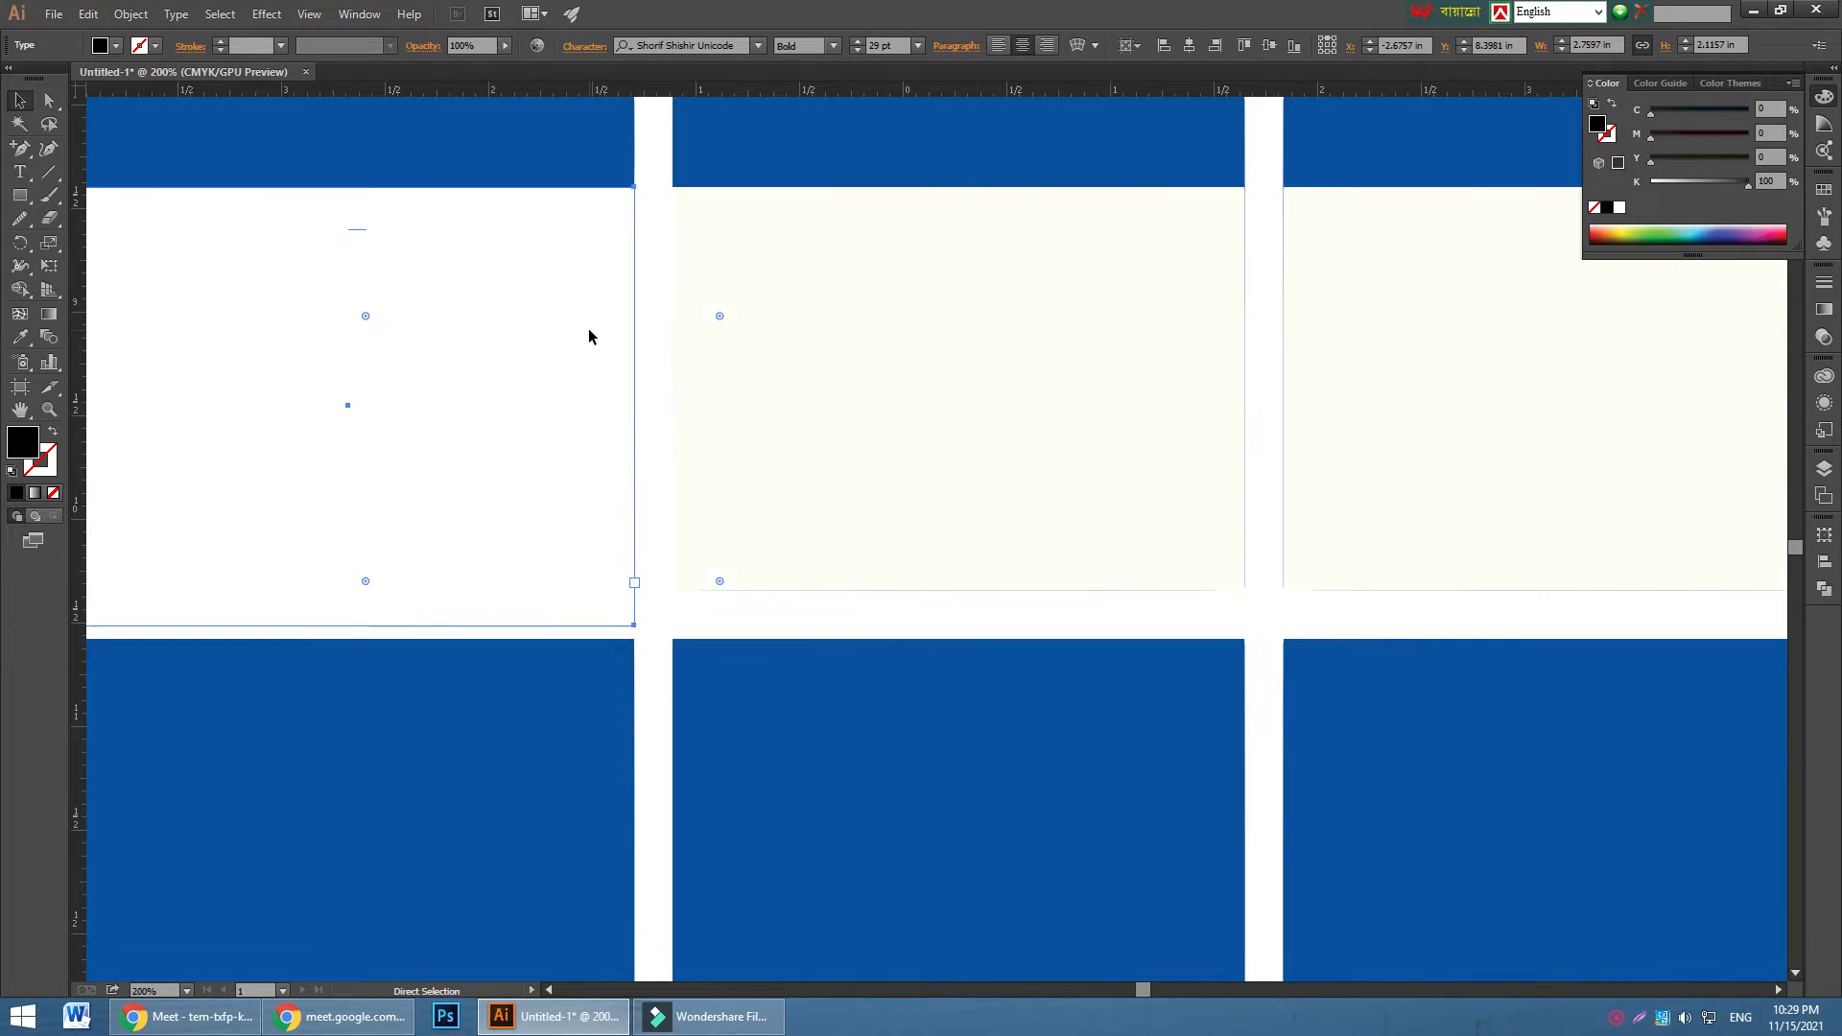
left_click(23, 408)
left_click_drag(431, 481, 721, 506)
left_click(19, 171)
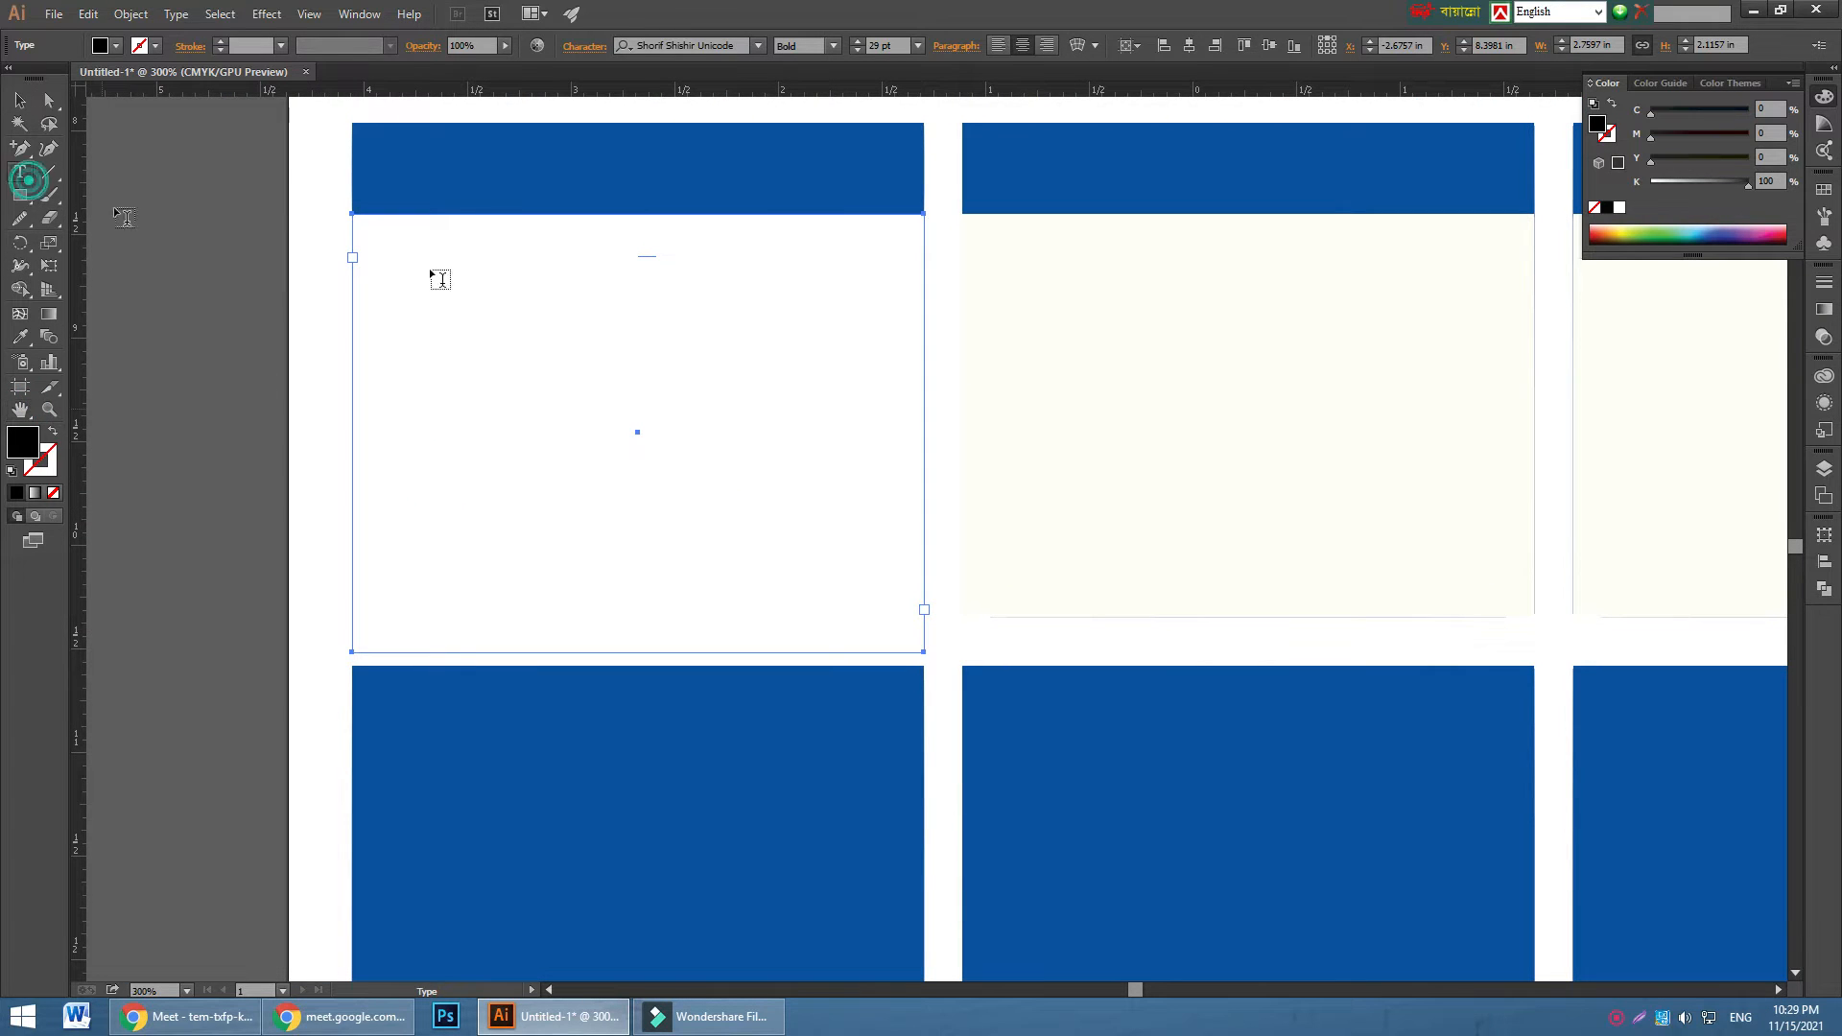
left_click(645, 280)
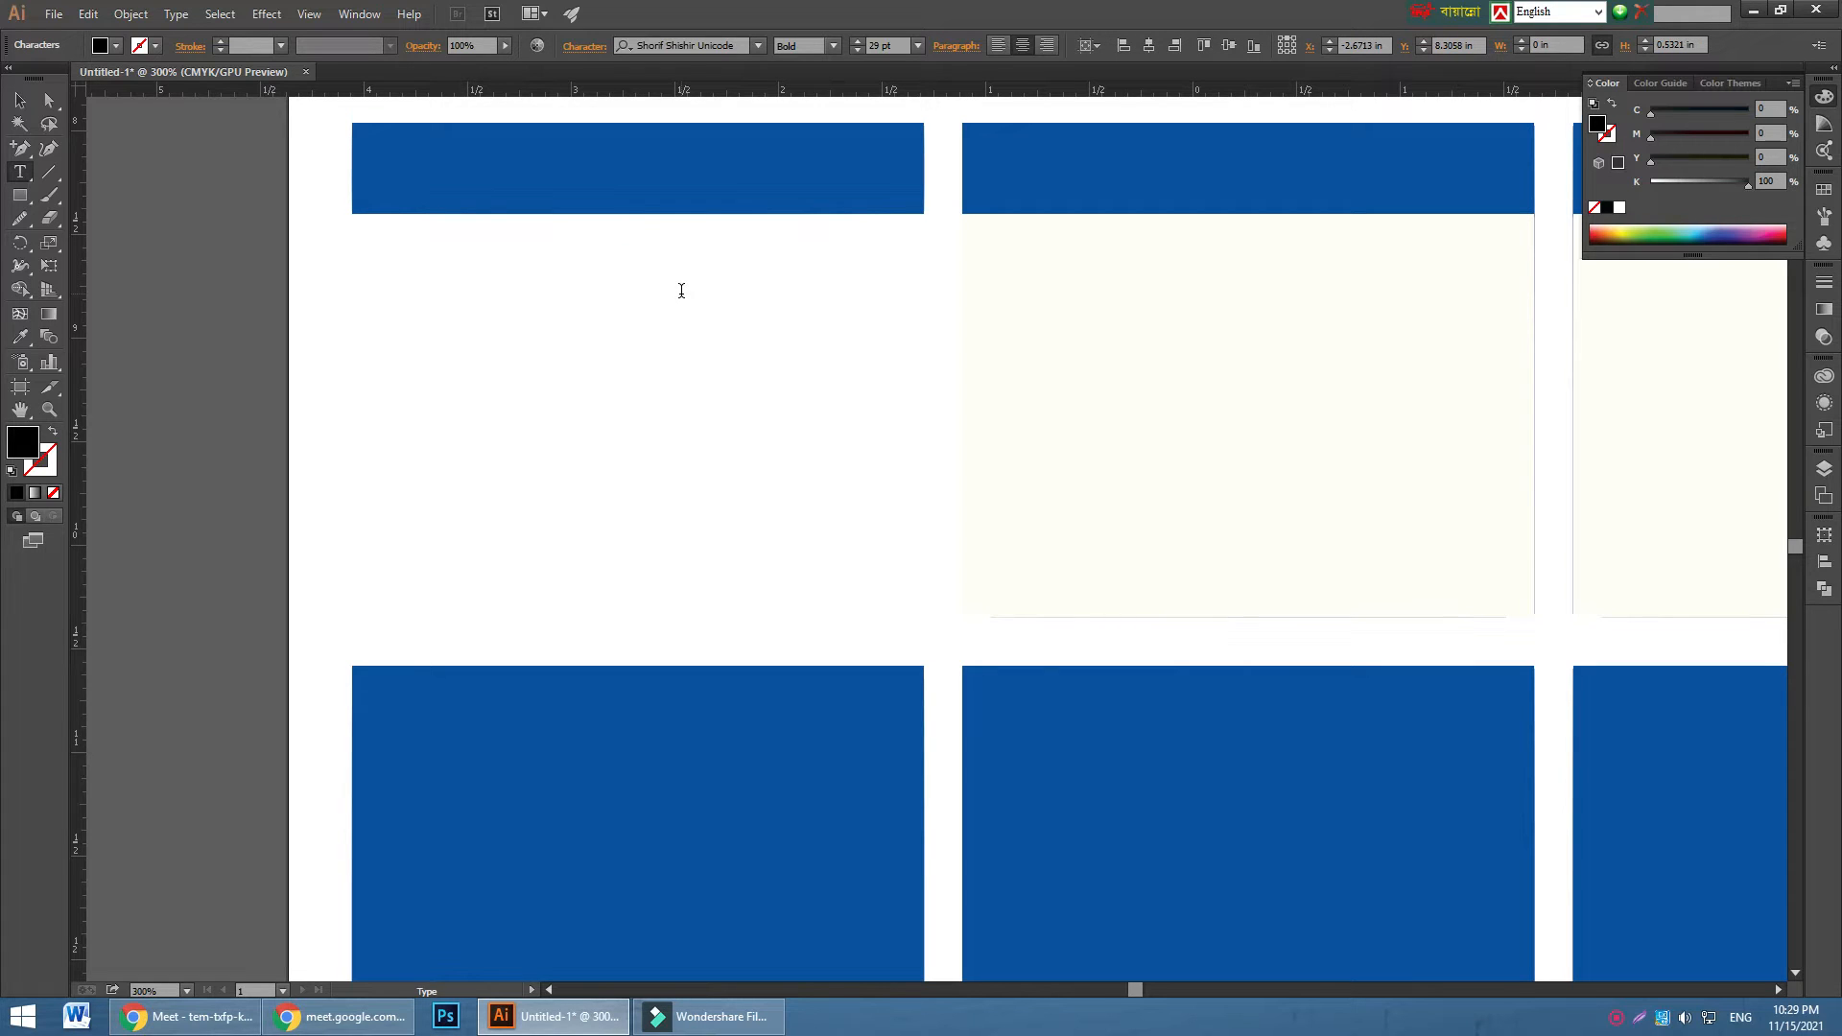
type("SUN")
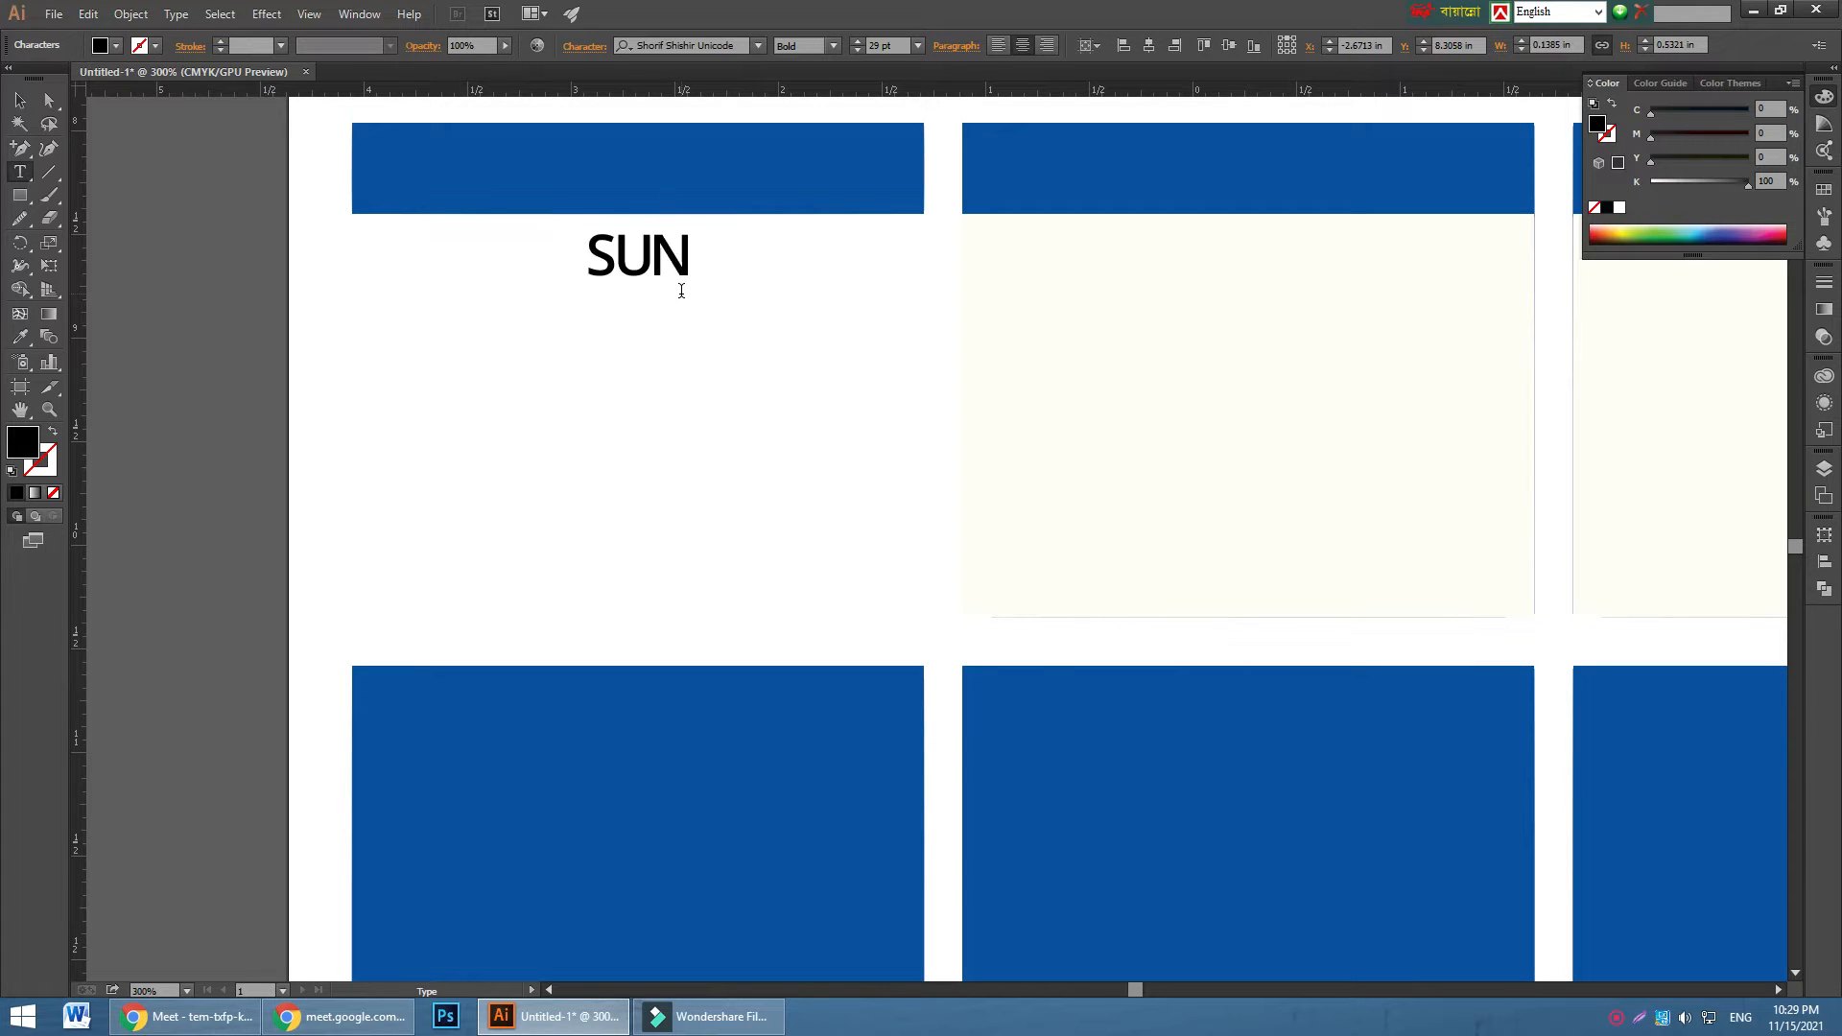
key("Return")
type("MON")
key("Return")
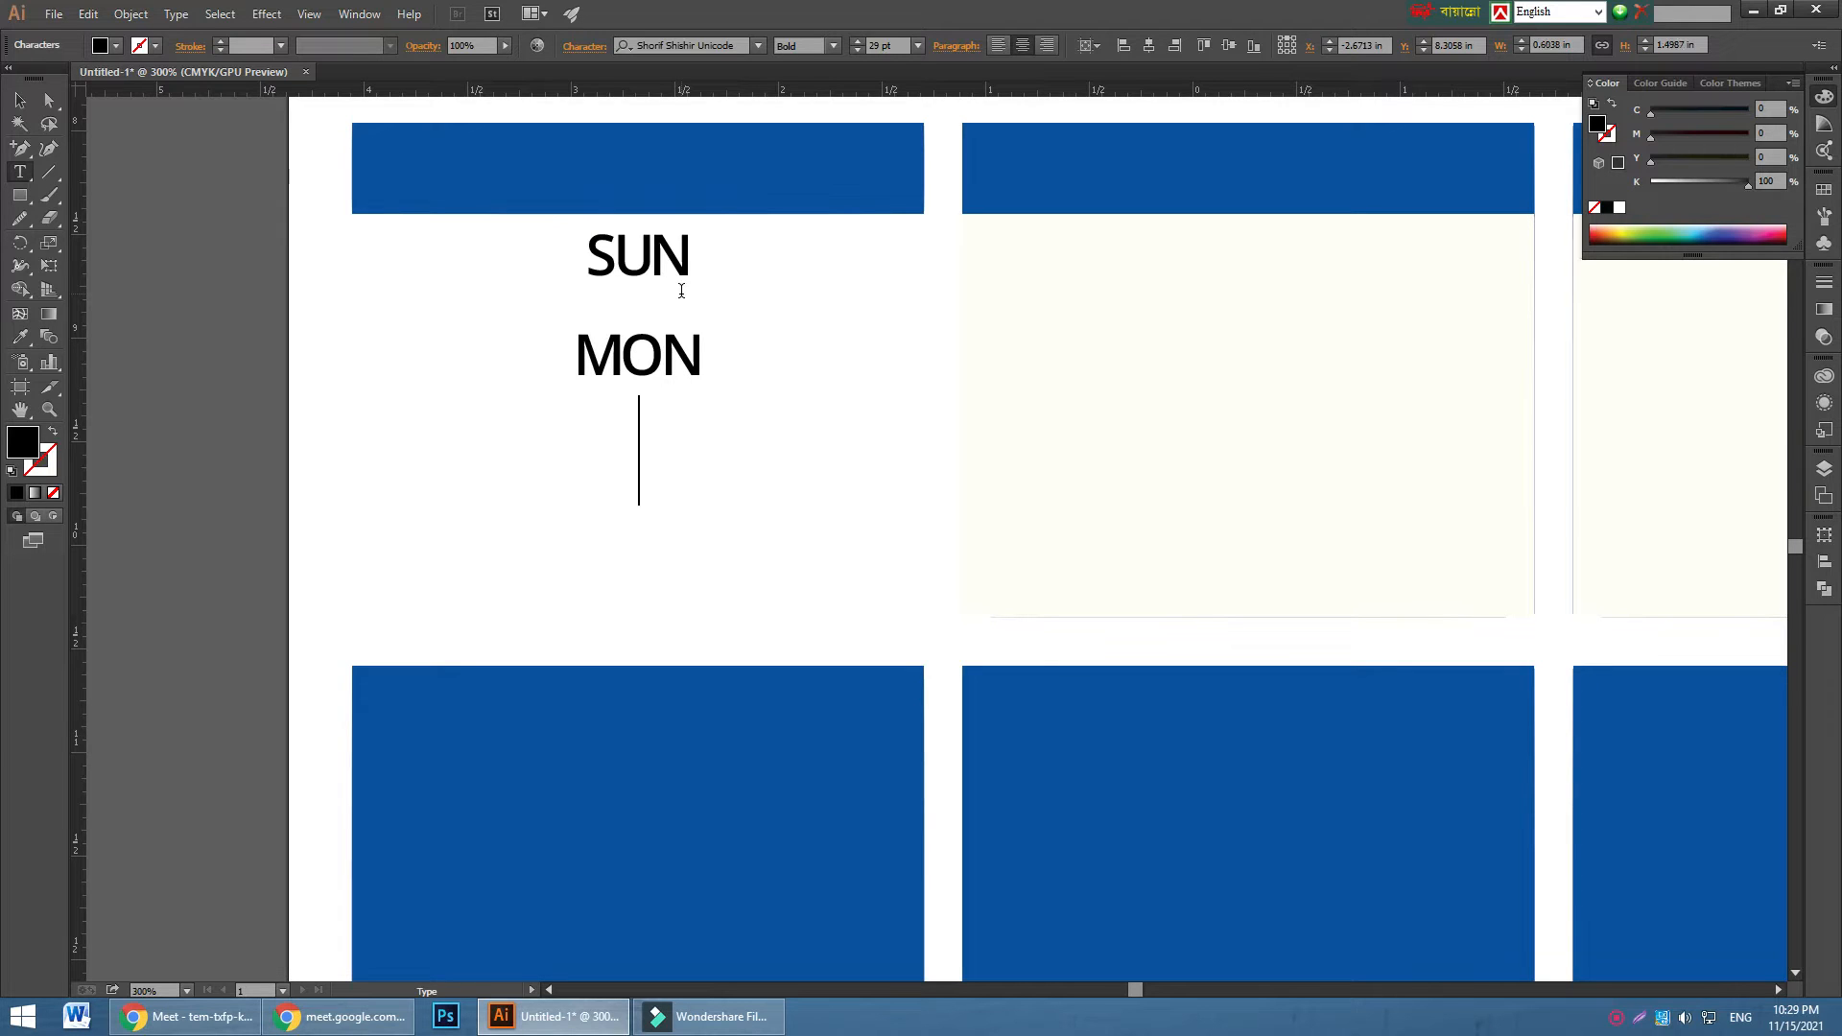
type("TUE")
left_click(19, 100)
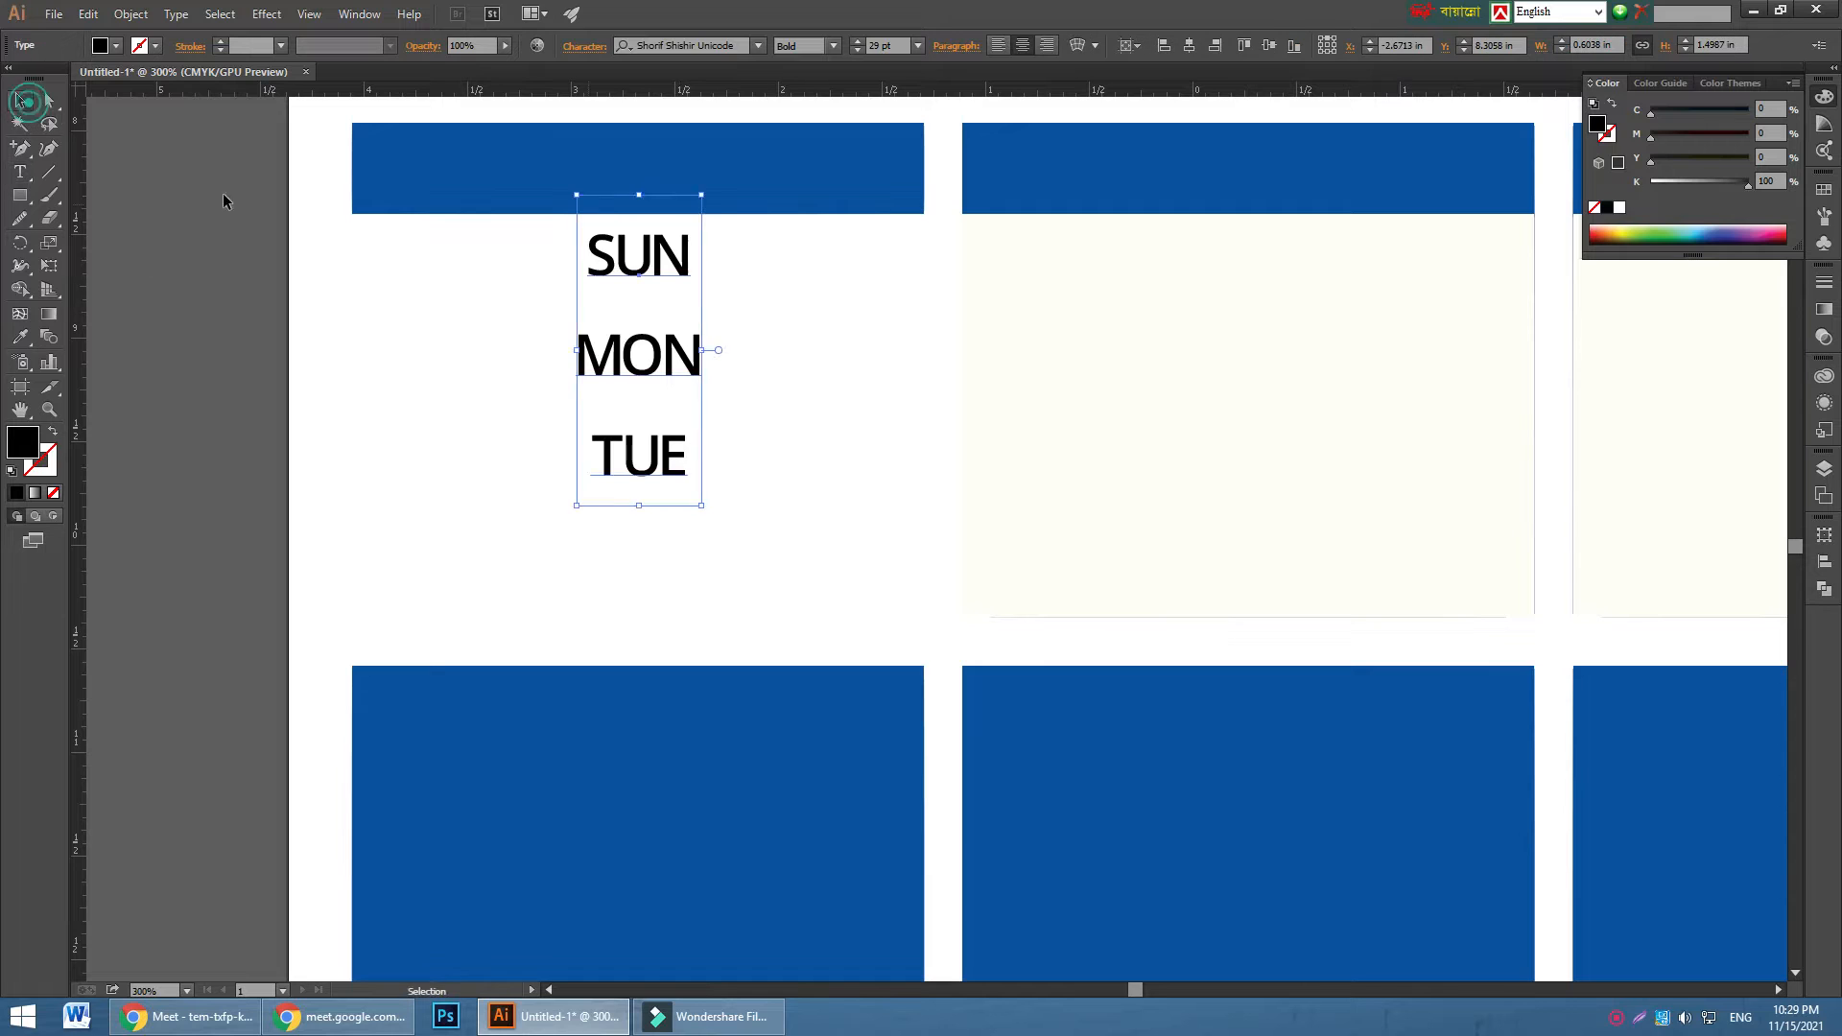
left_click(144, 337)
left_click(617, 296)
left_click_drag(215, 262, 595, 437)
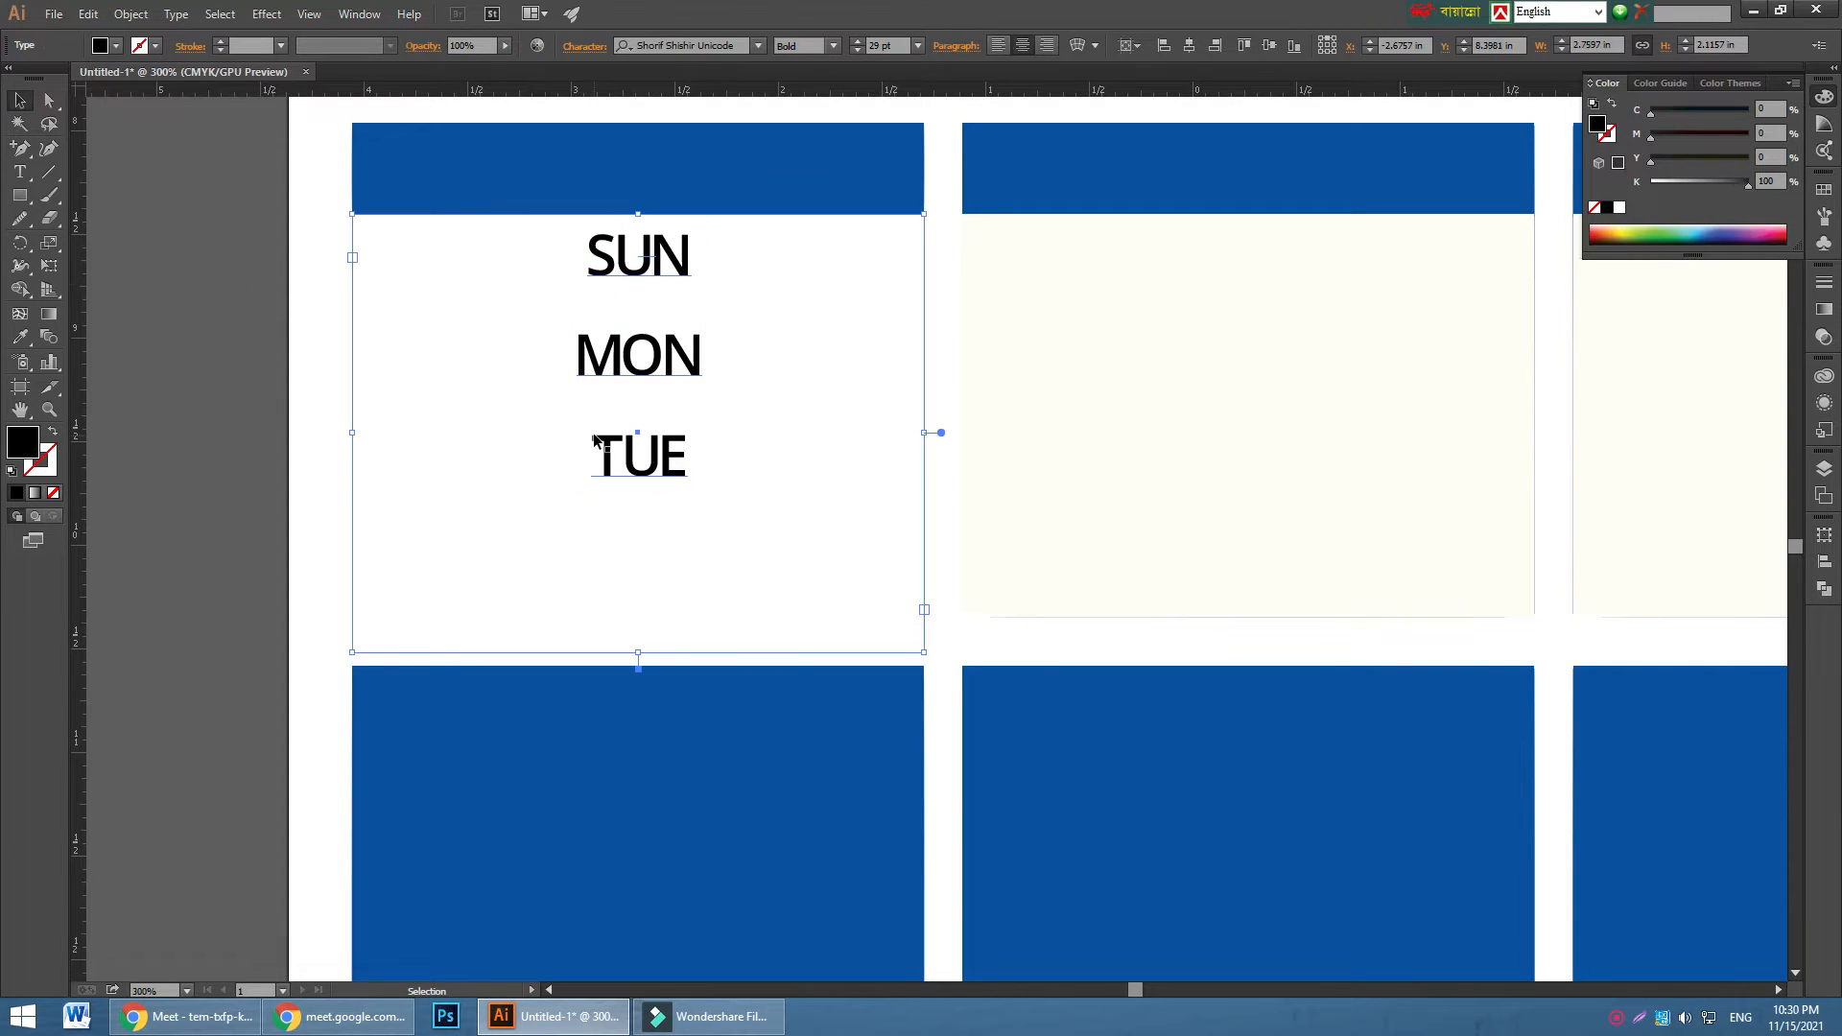
left_click(189, 317)
left_click(620, 349)
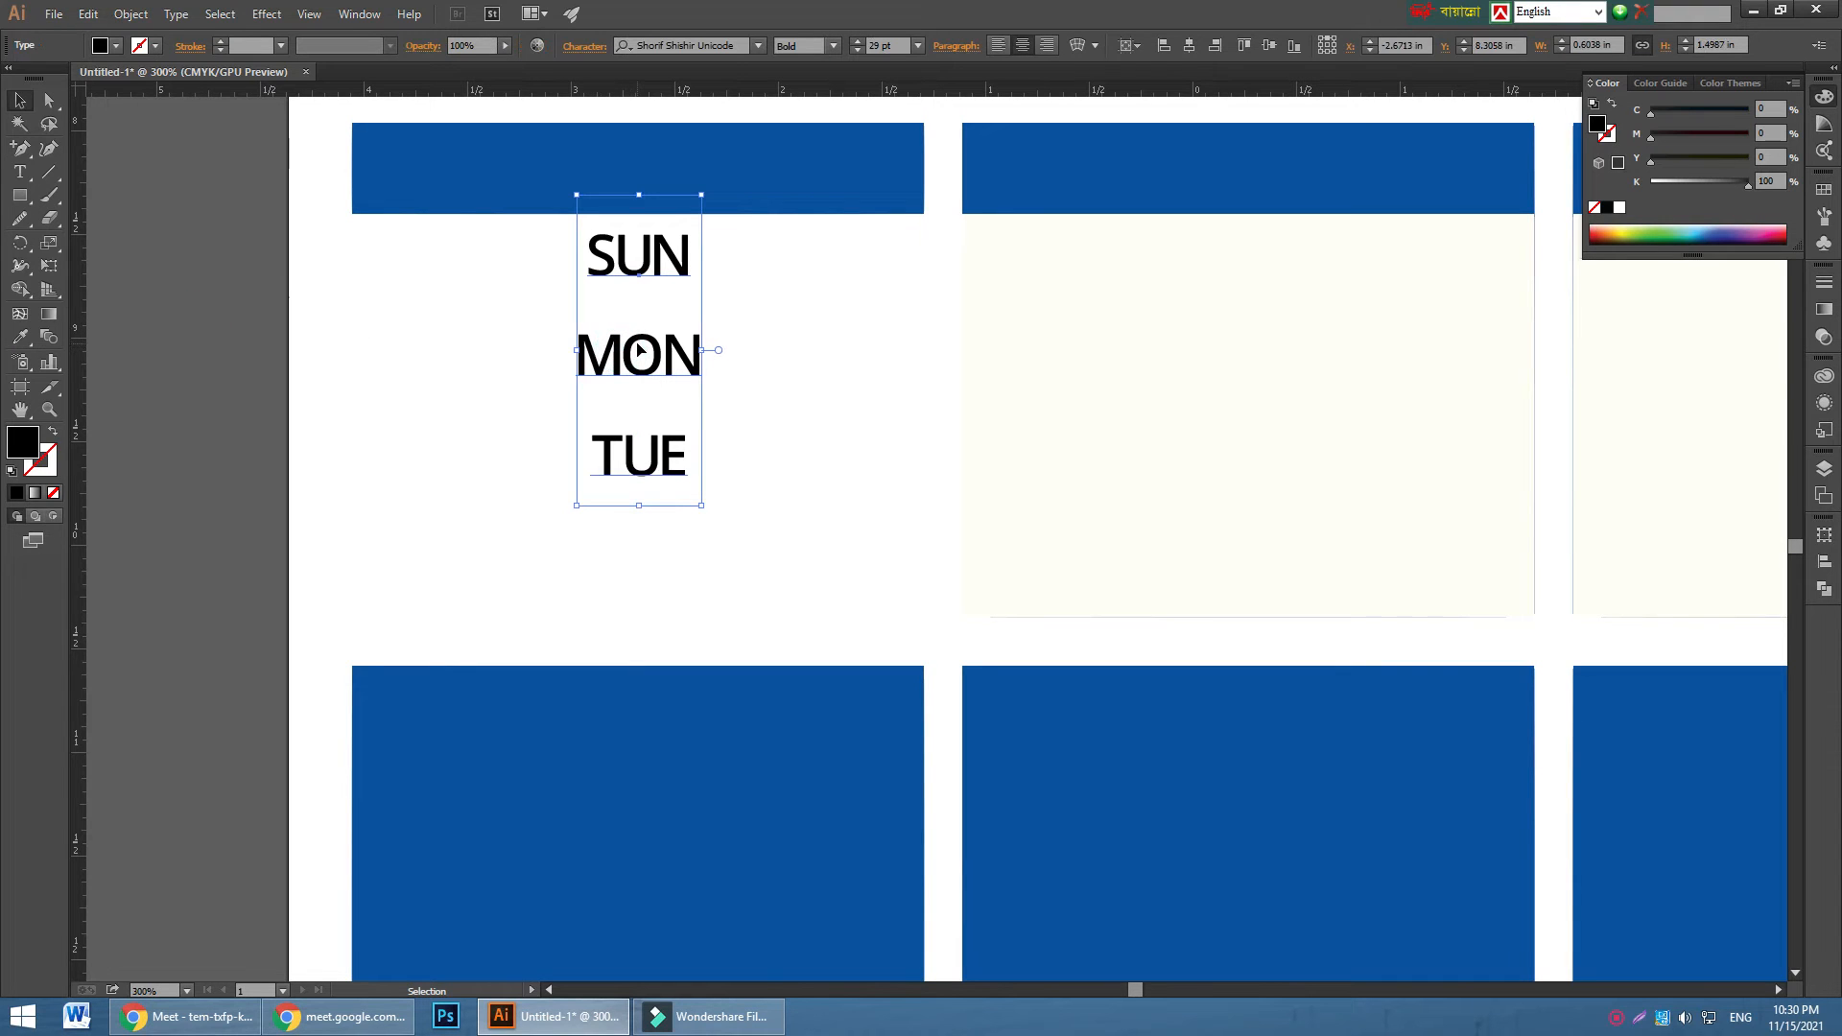
key("Delete")
- Enter SUN and MON on separate lines inside the area type frame below the first header strip
left_click_drag(301, 282, 413, 344)
left_click_drag(548, 291, 550, 296)
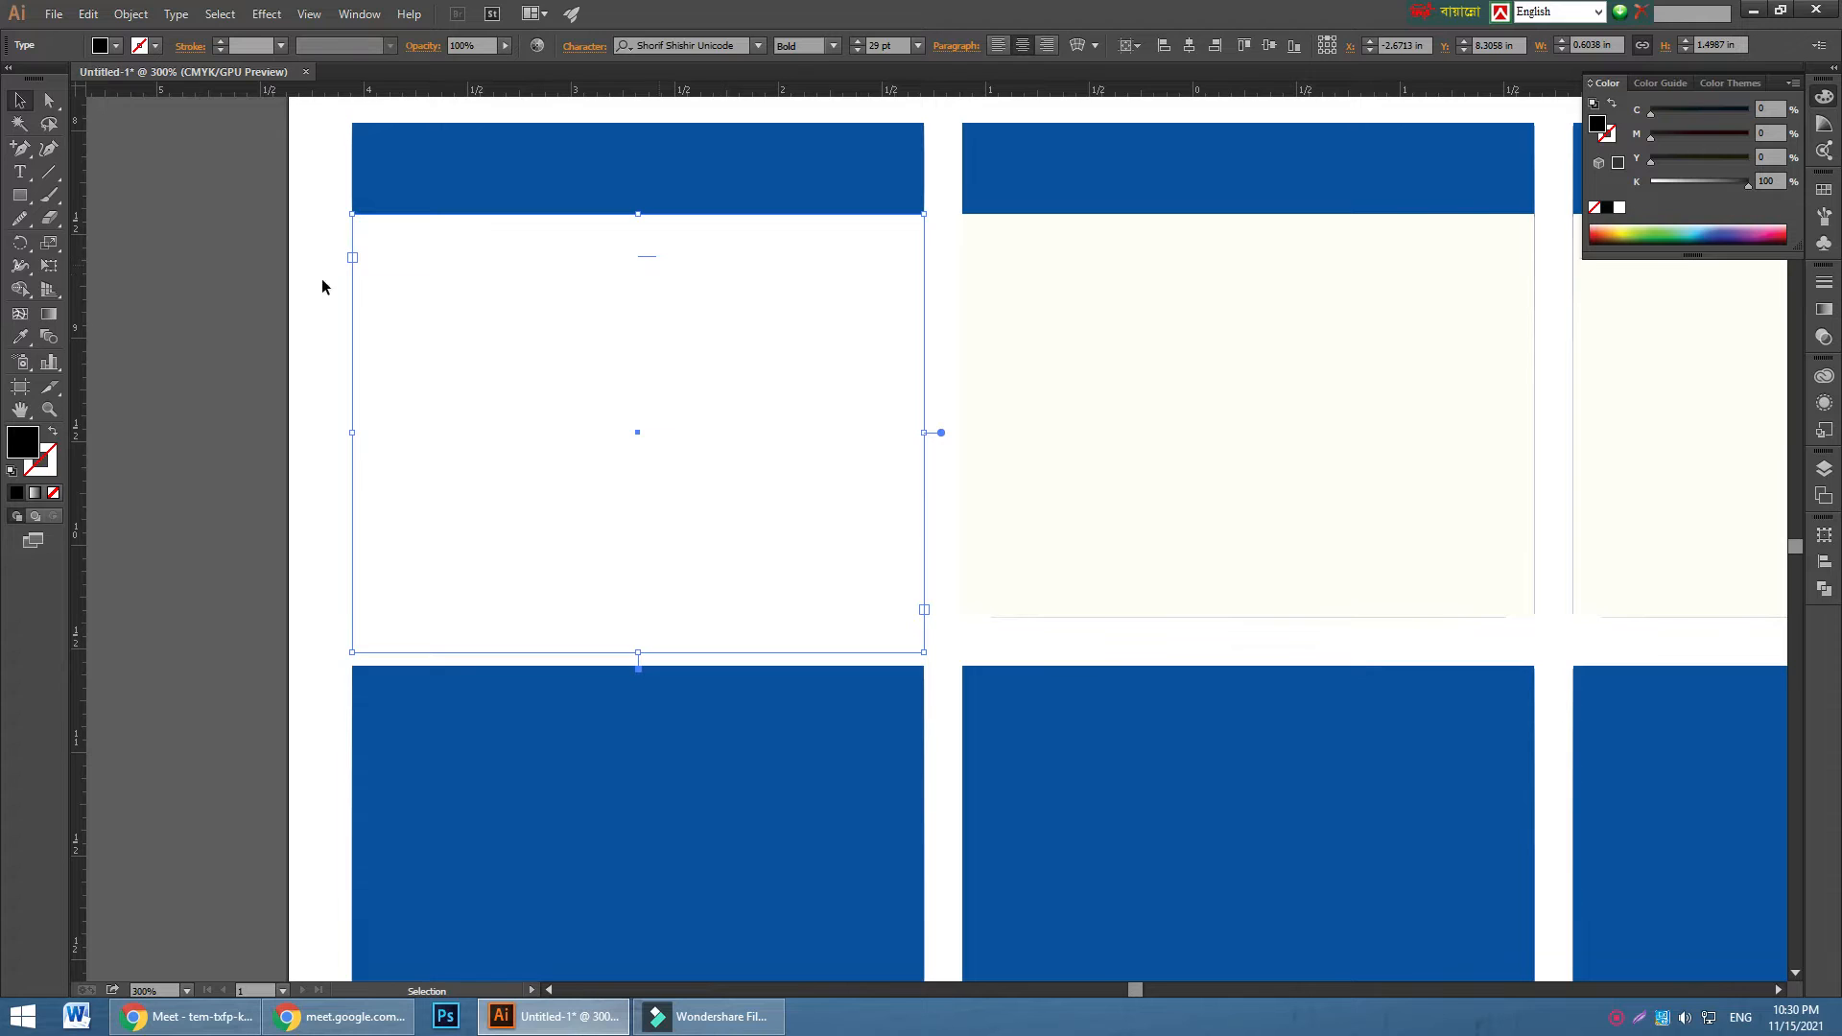
left_click(25, 173)
left_click(648, 254)
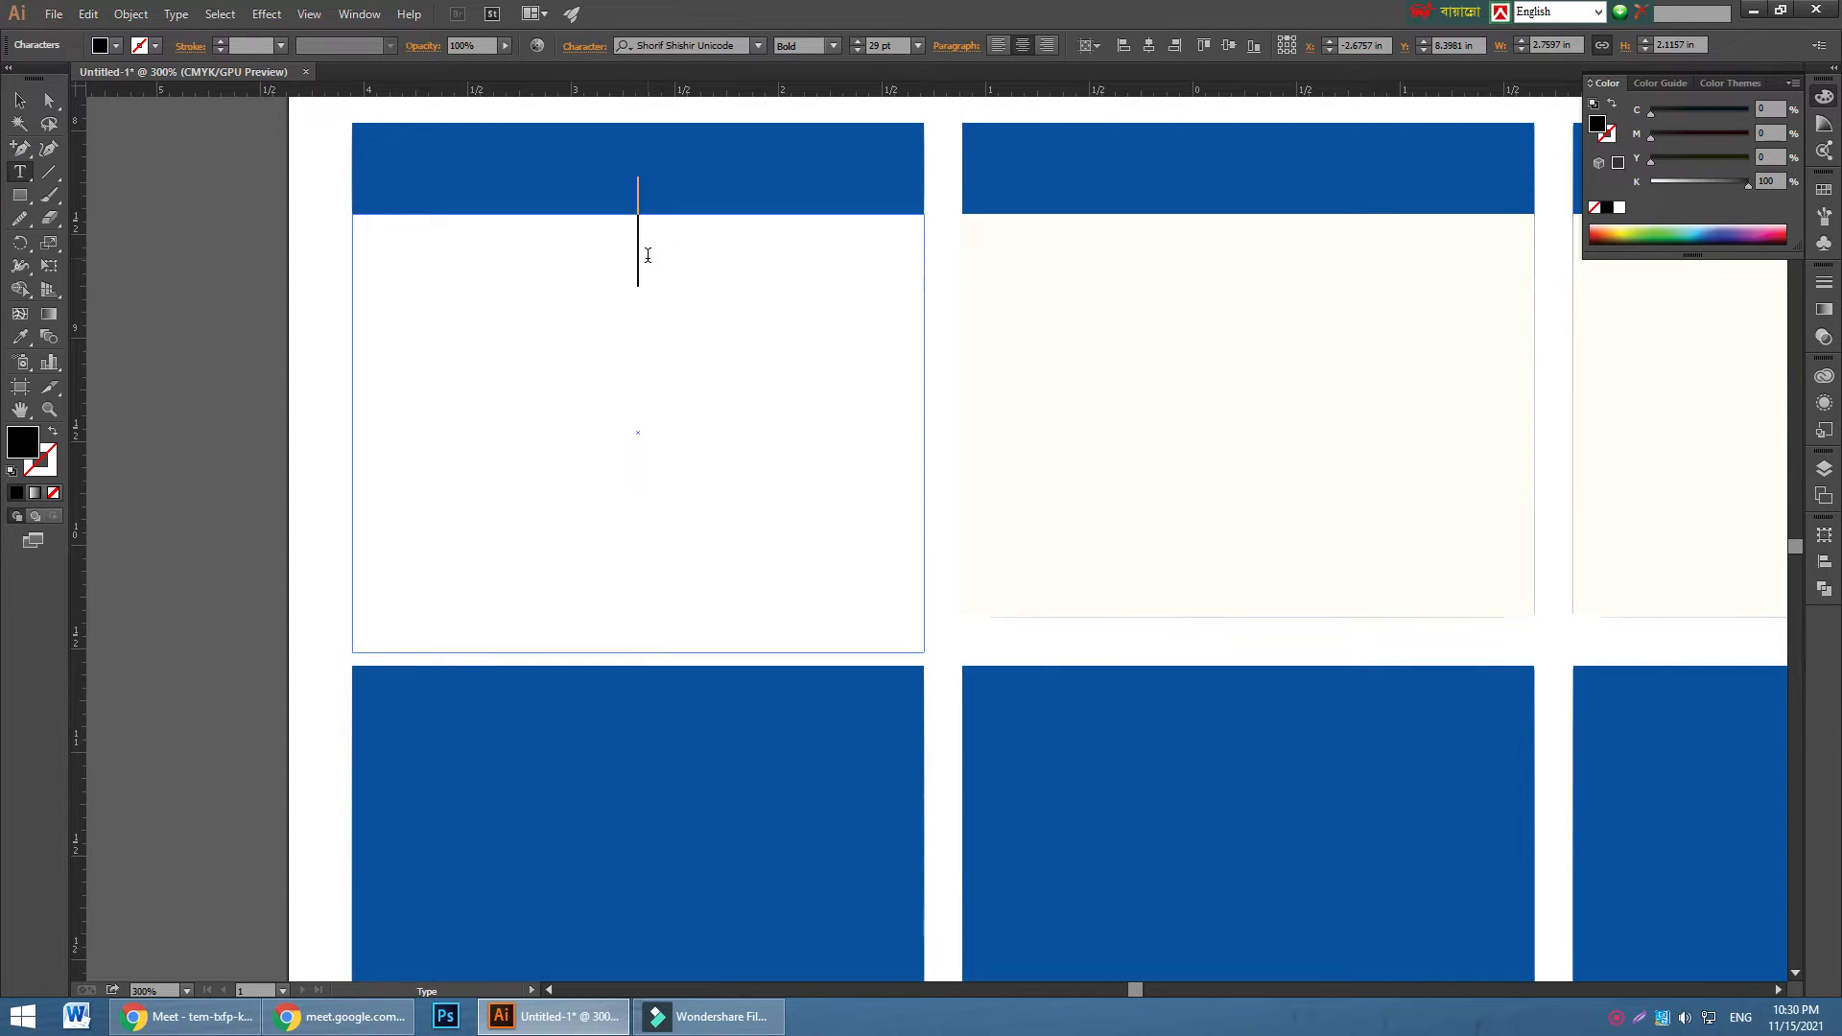
type("SUN")
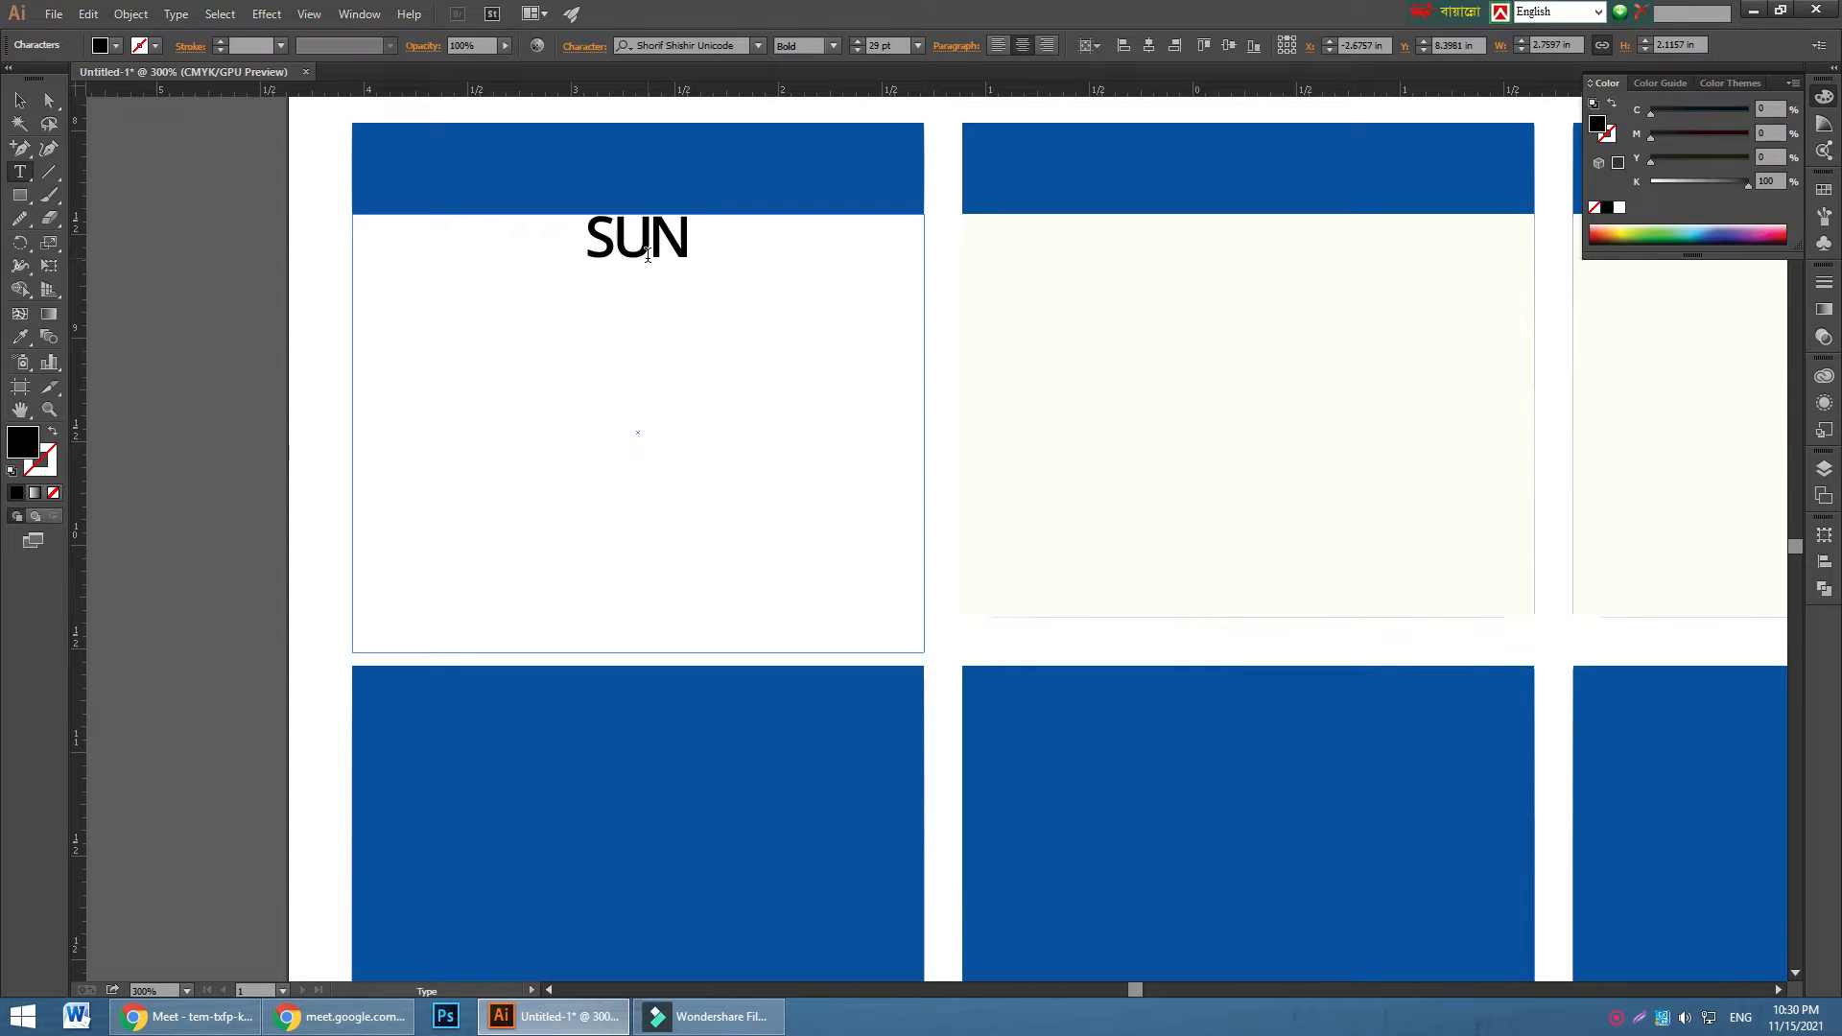
key("Return")
type("MON")
left_click(20, 100)
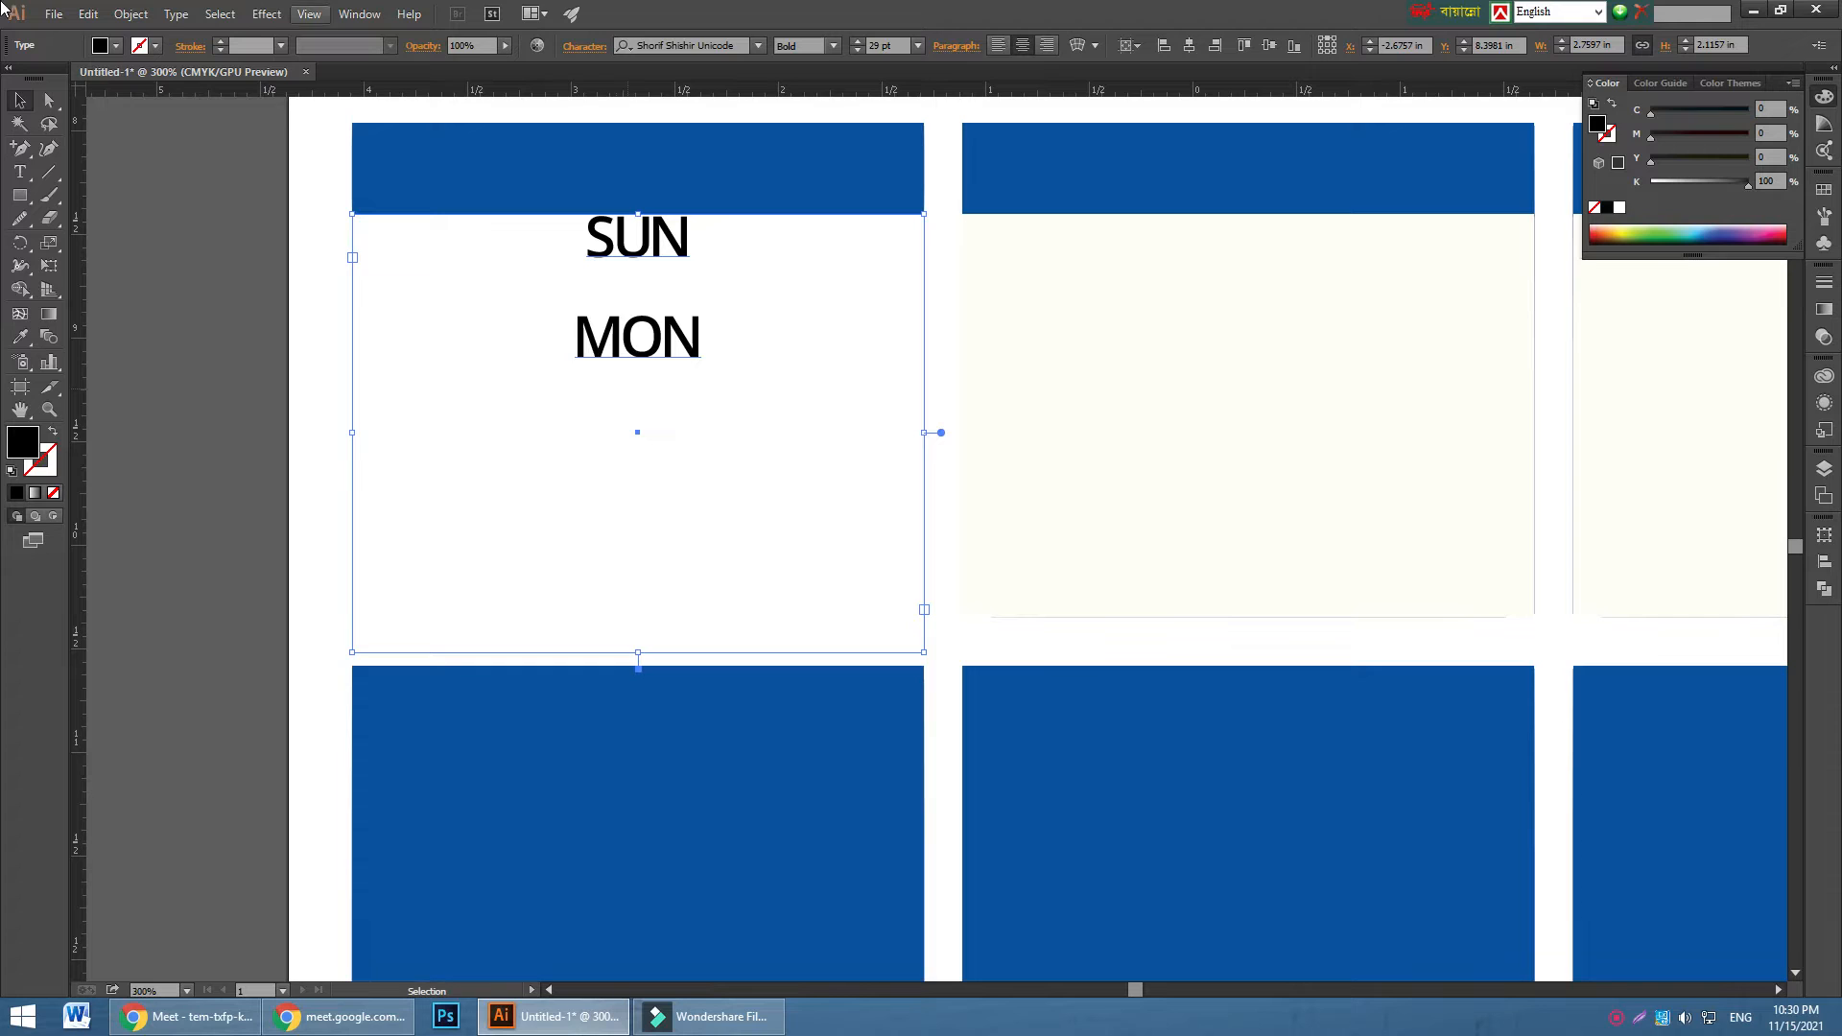
- Divide the type frame into 6 rows and 7 columns with Area Type Options, with the preview turned on
left_click(176, 14)
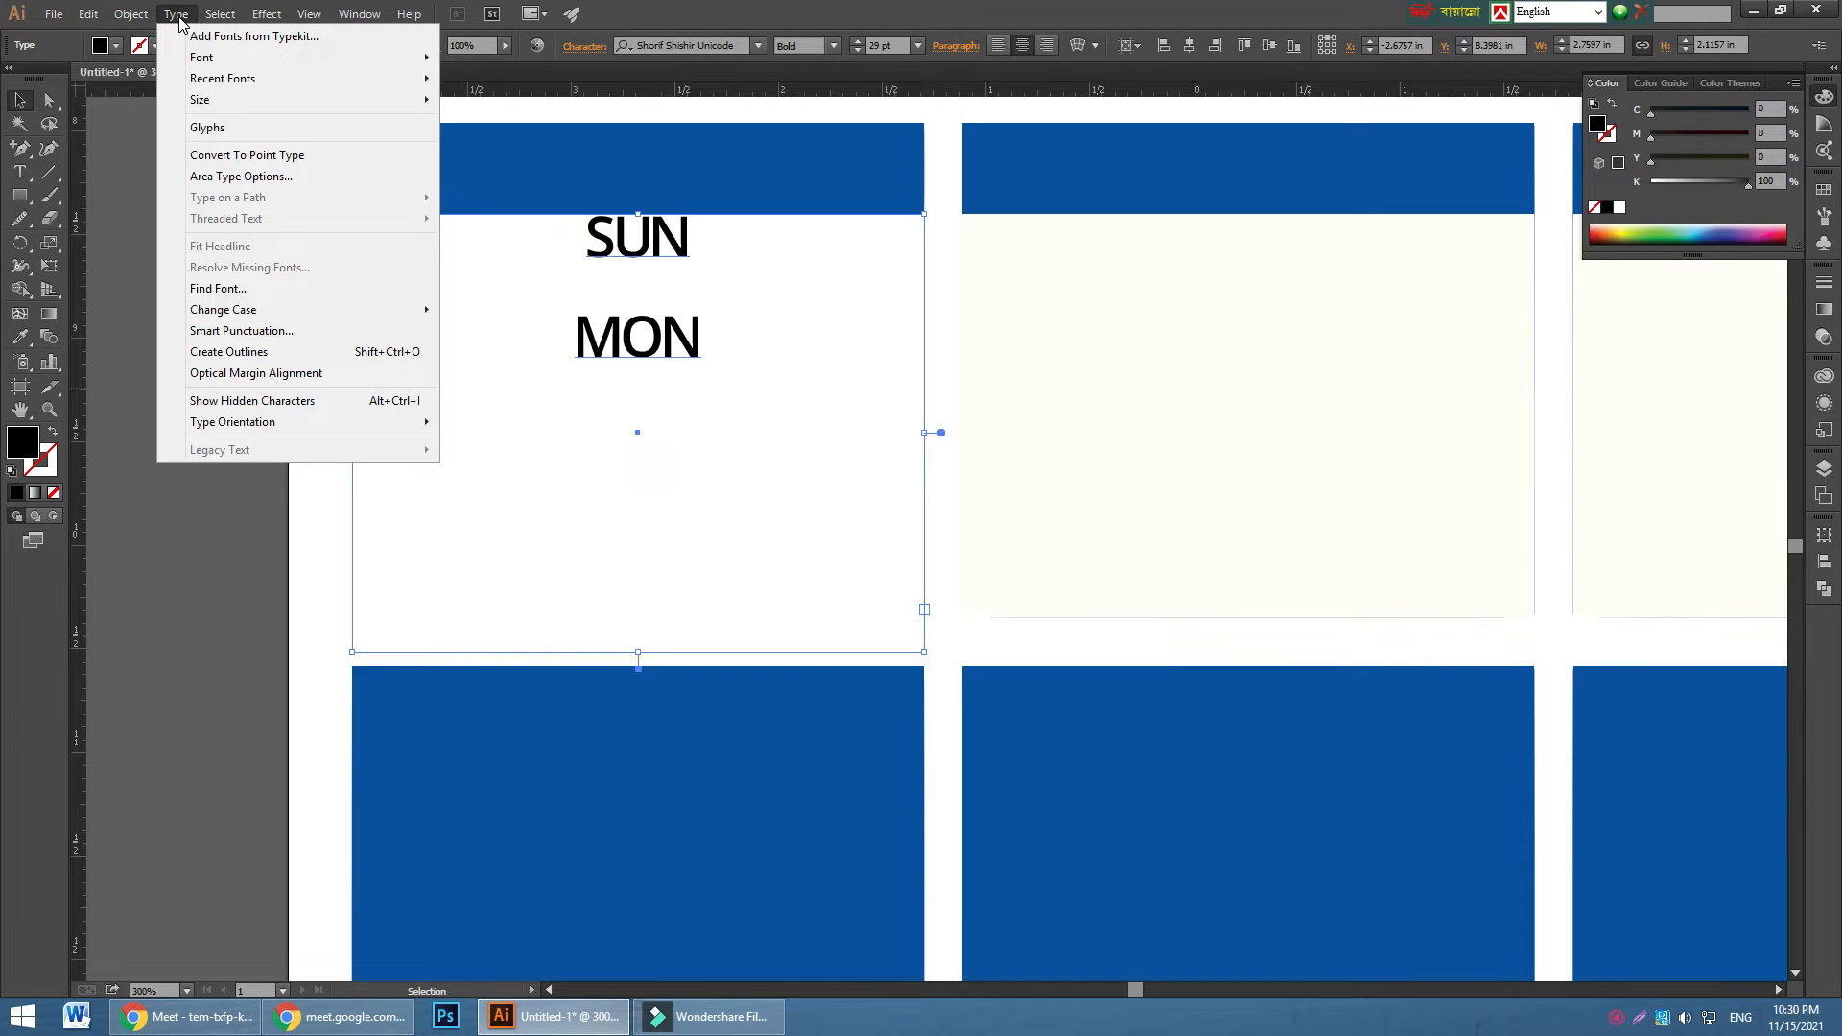
left_click(298, 177)
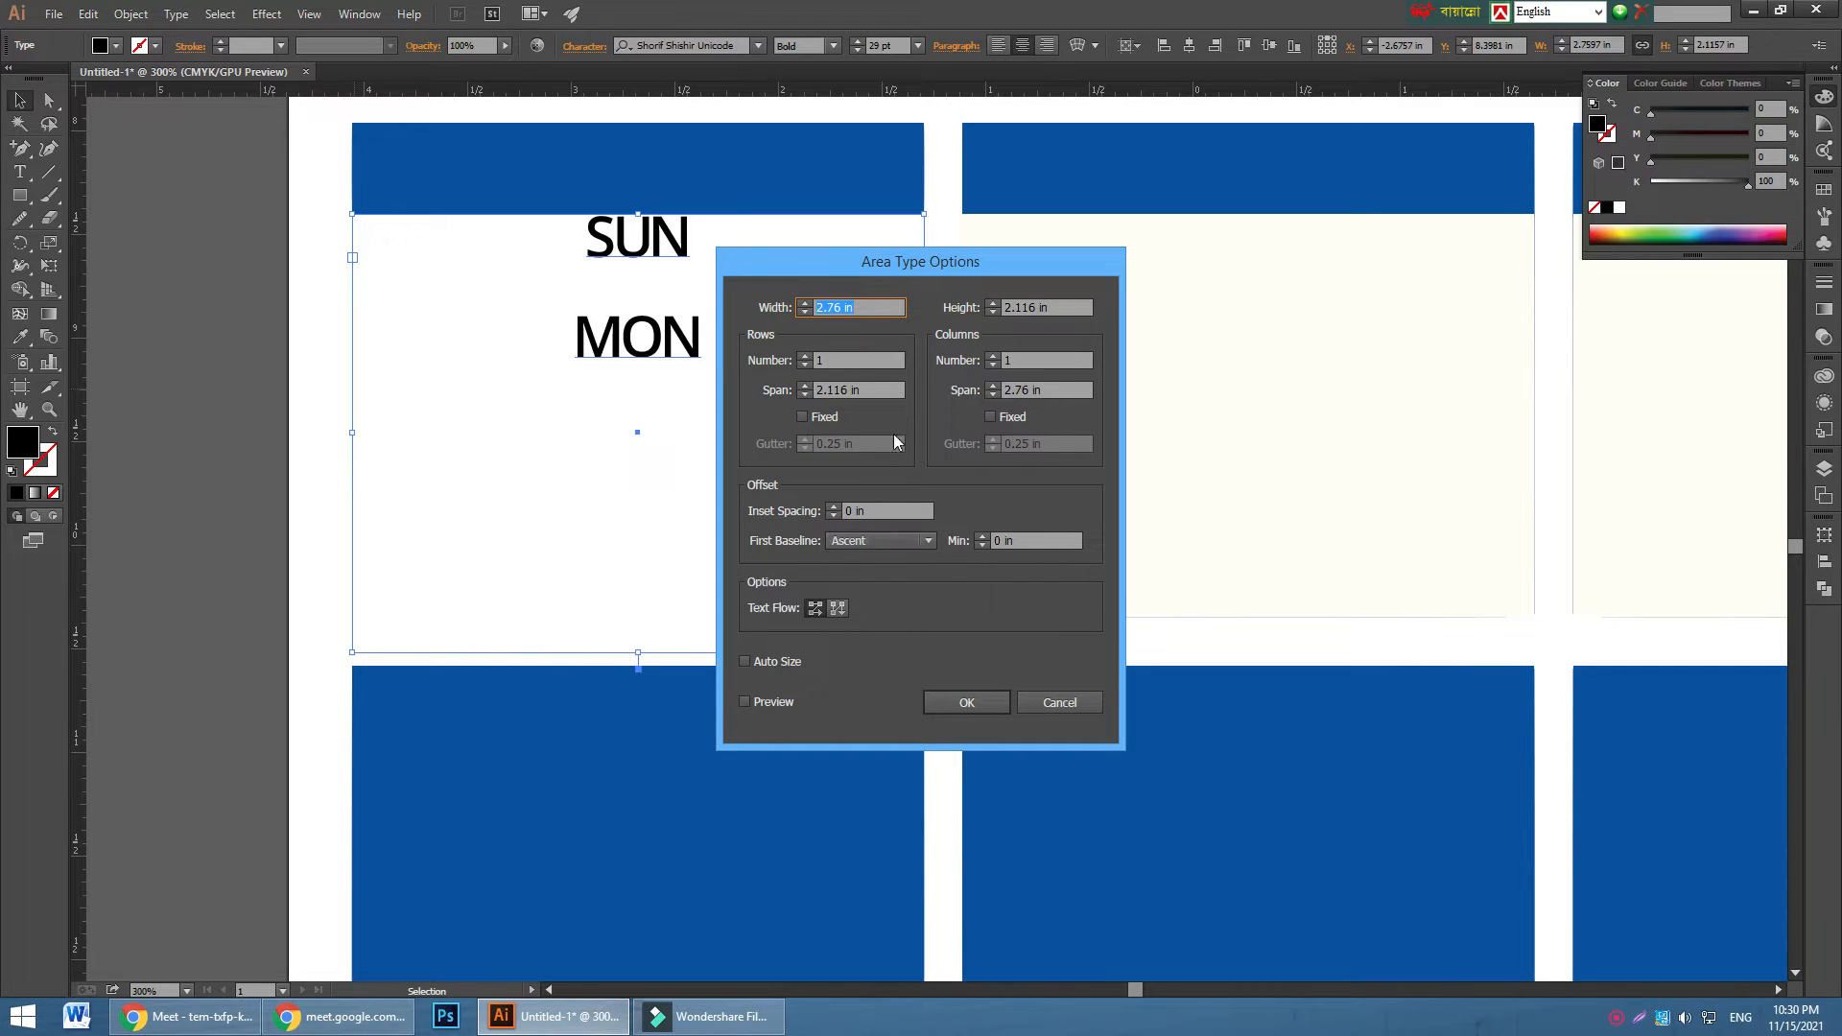
left_click(863, 360)
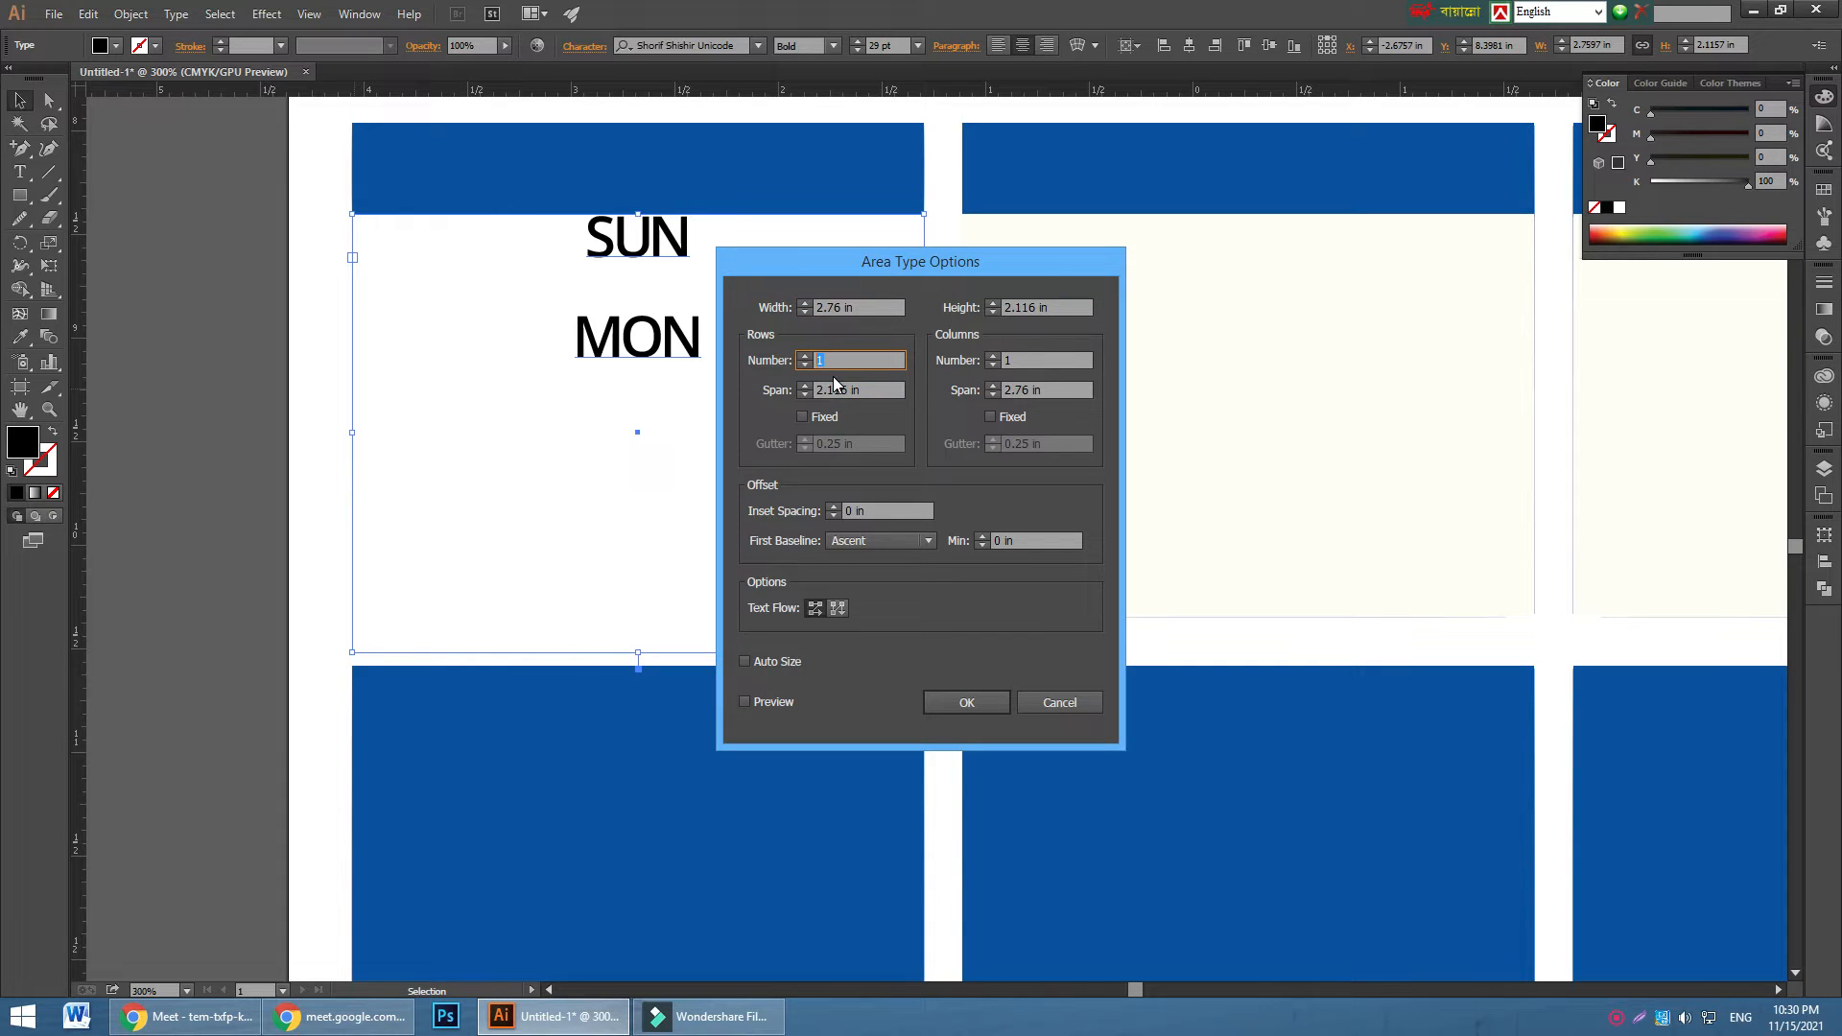
key("Up")
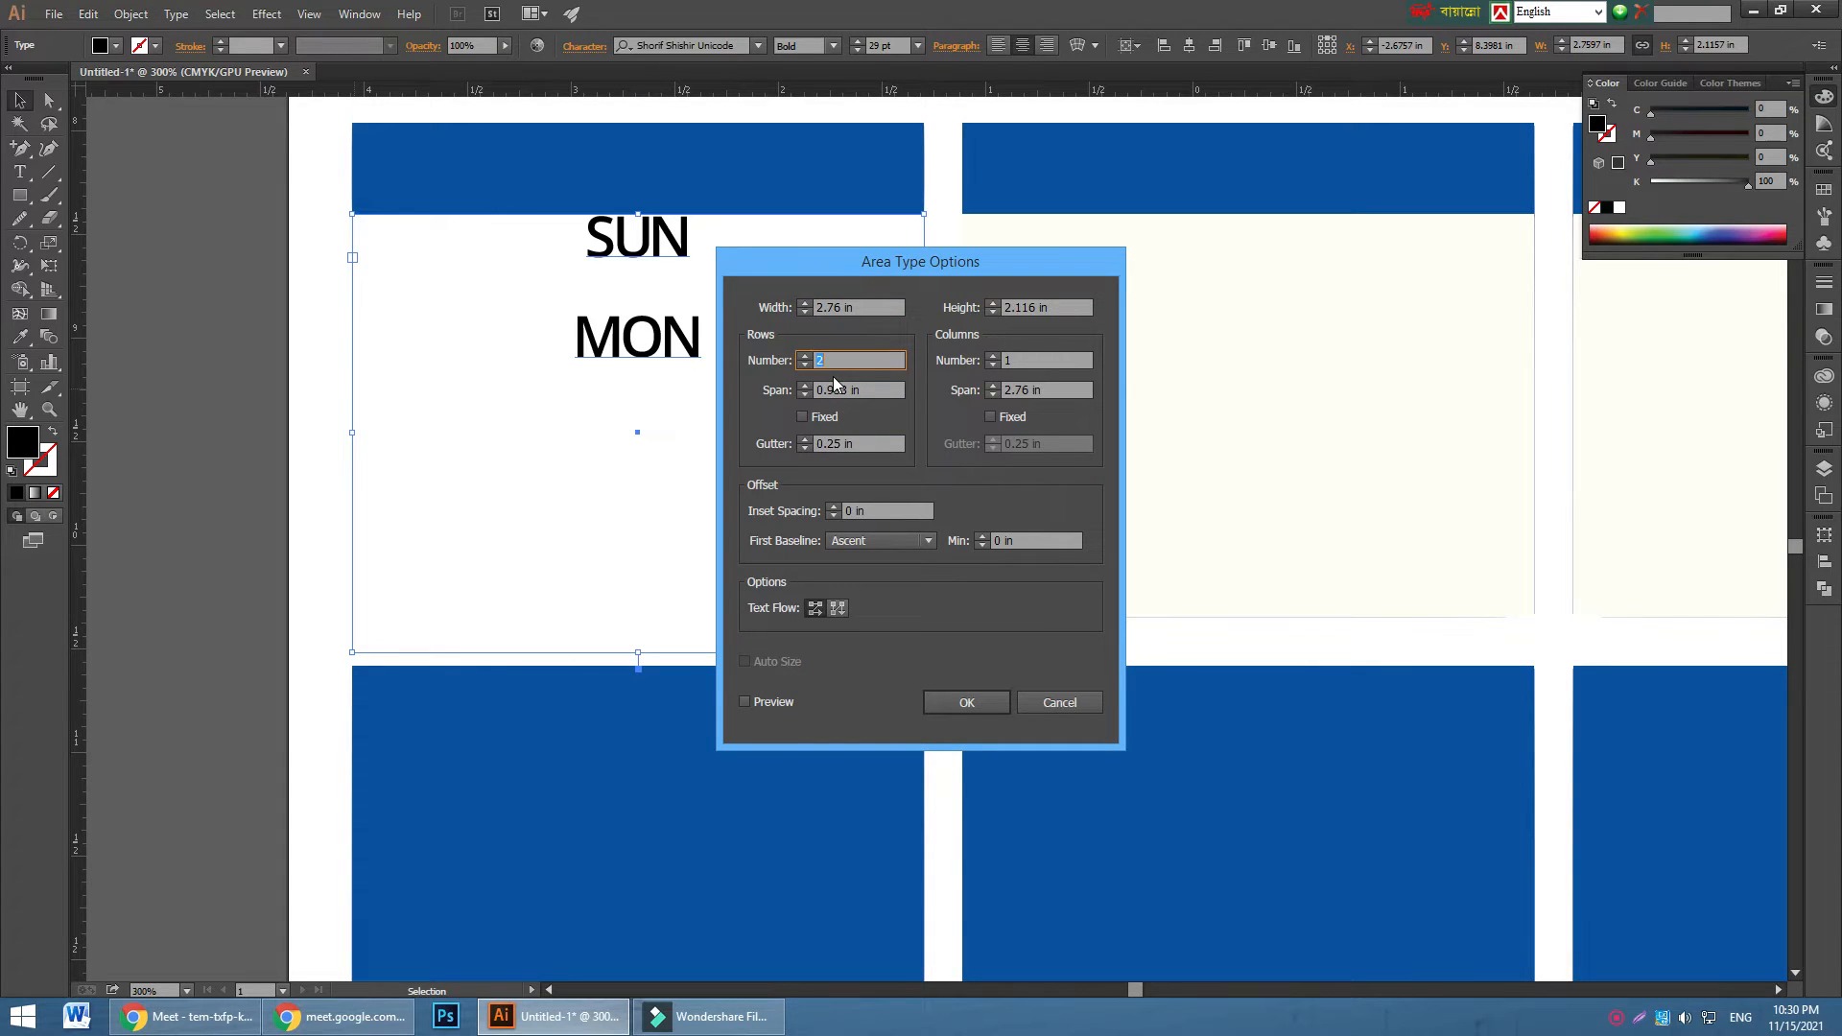
left_click(754, 701)
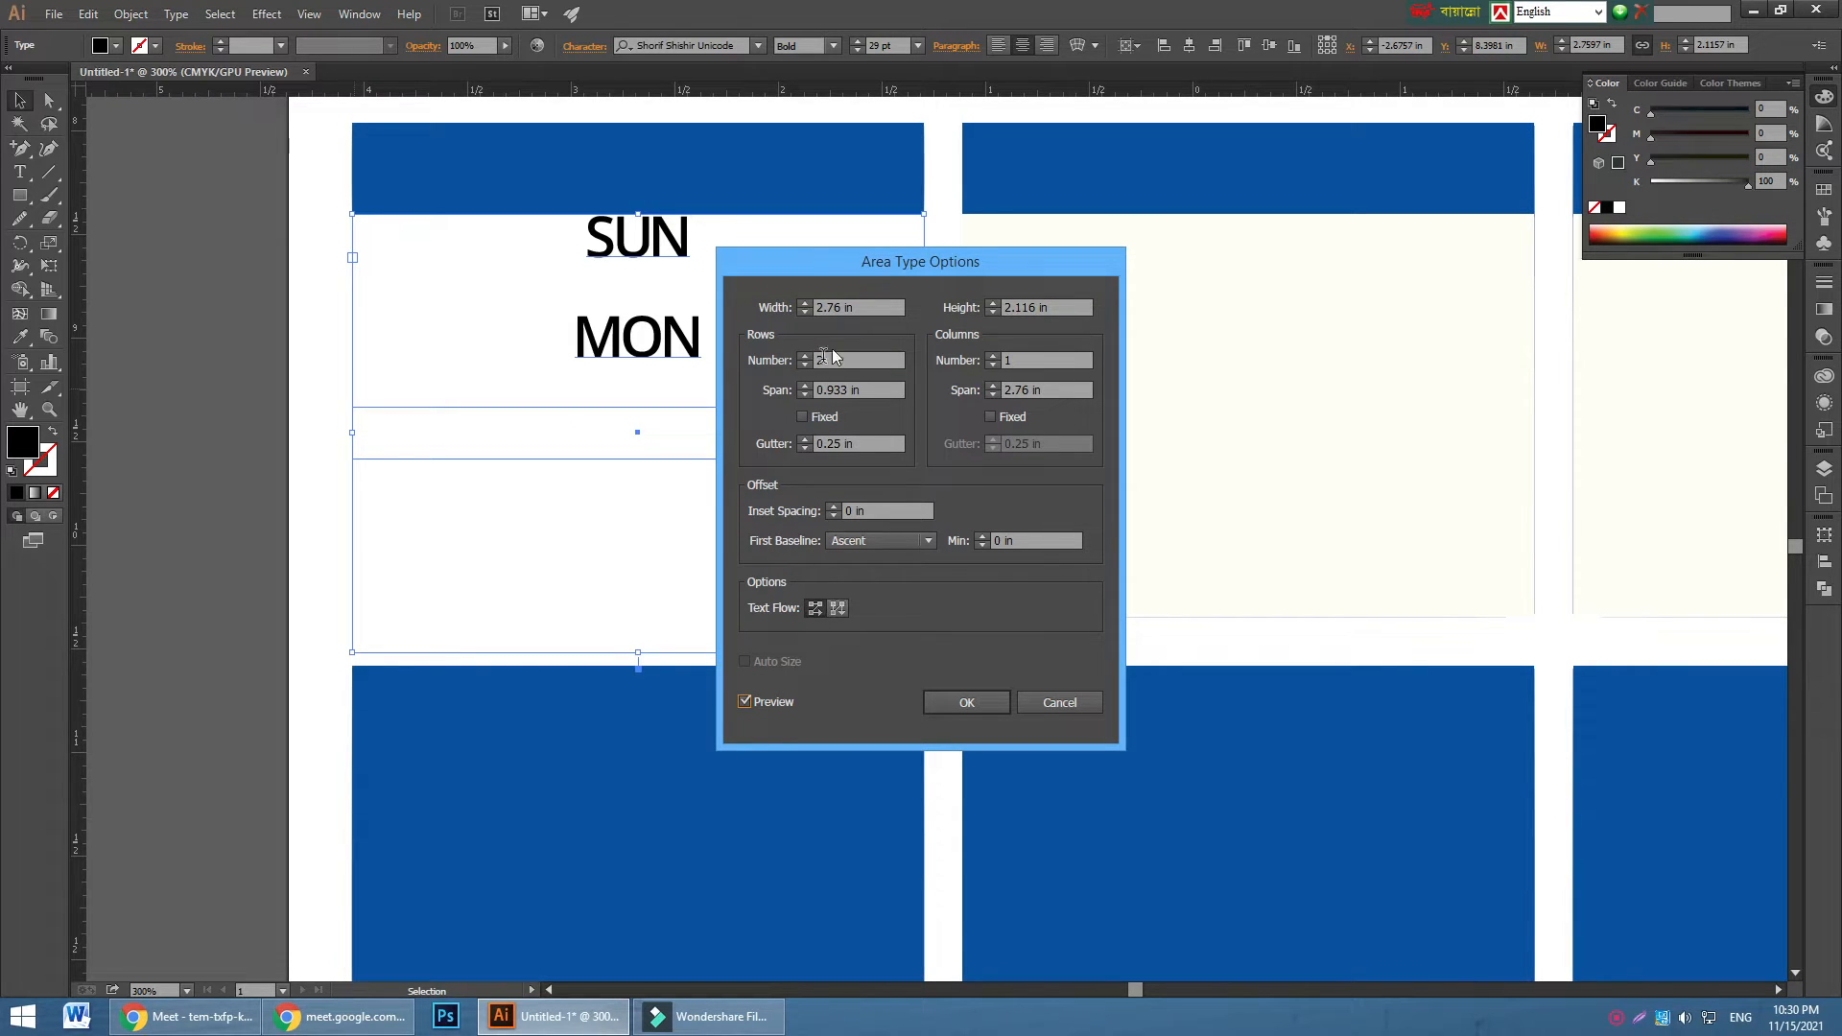
left_click_drag(849, 360, 767, 368)
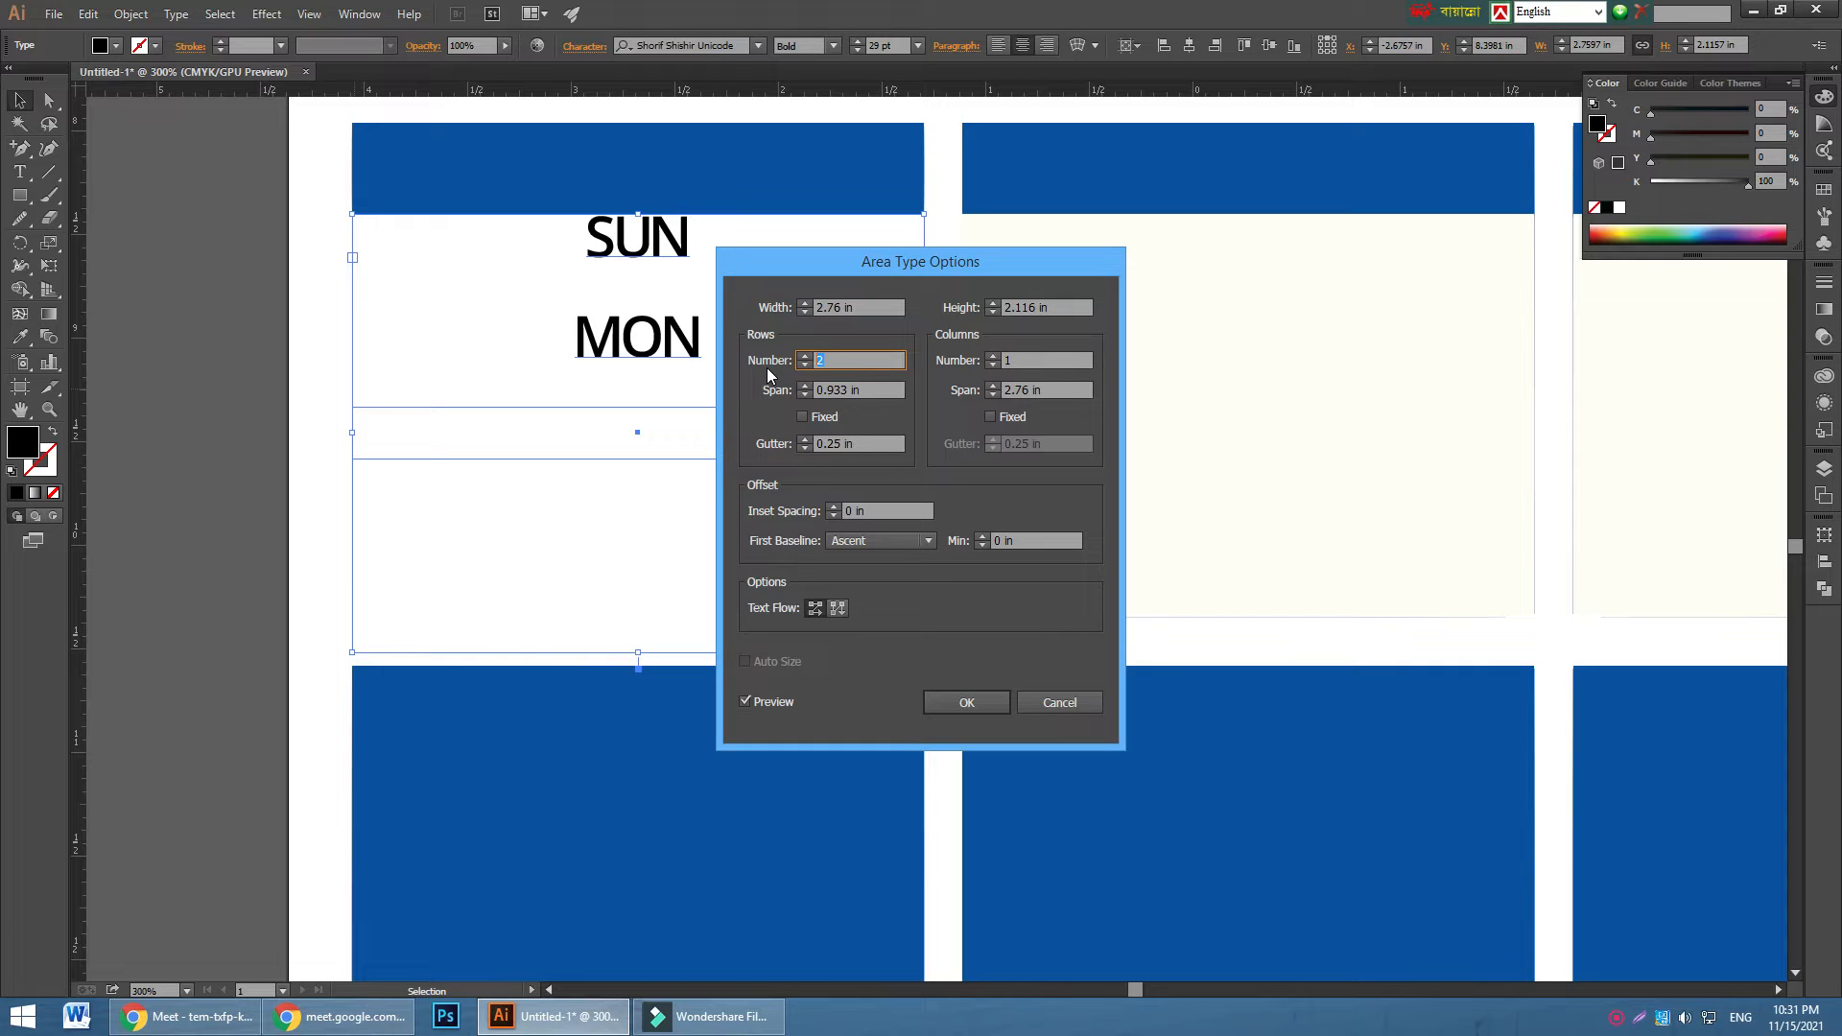
type("6")
left_click_drag(1038, 360, 991, 374)
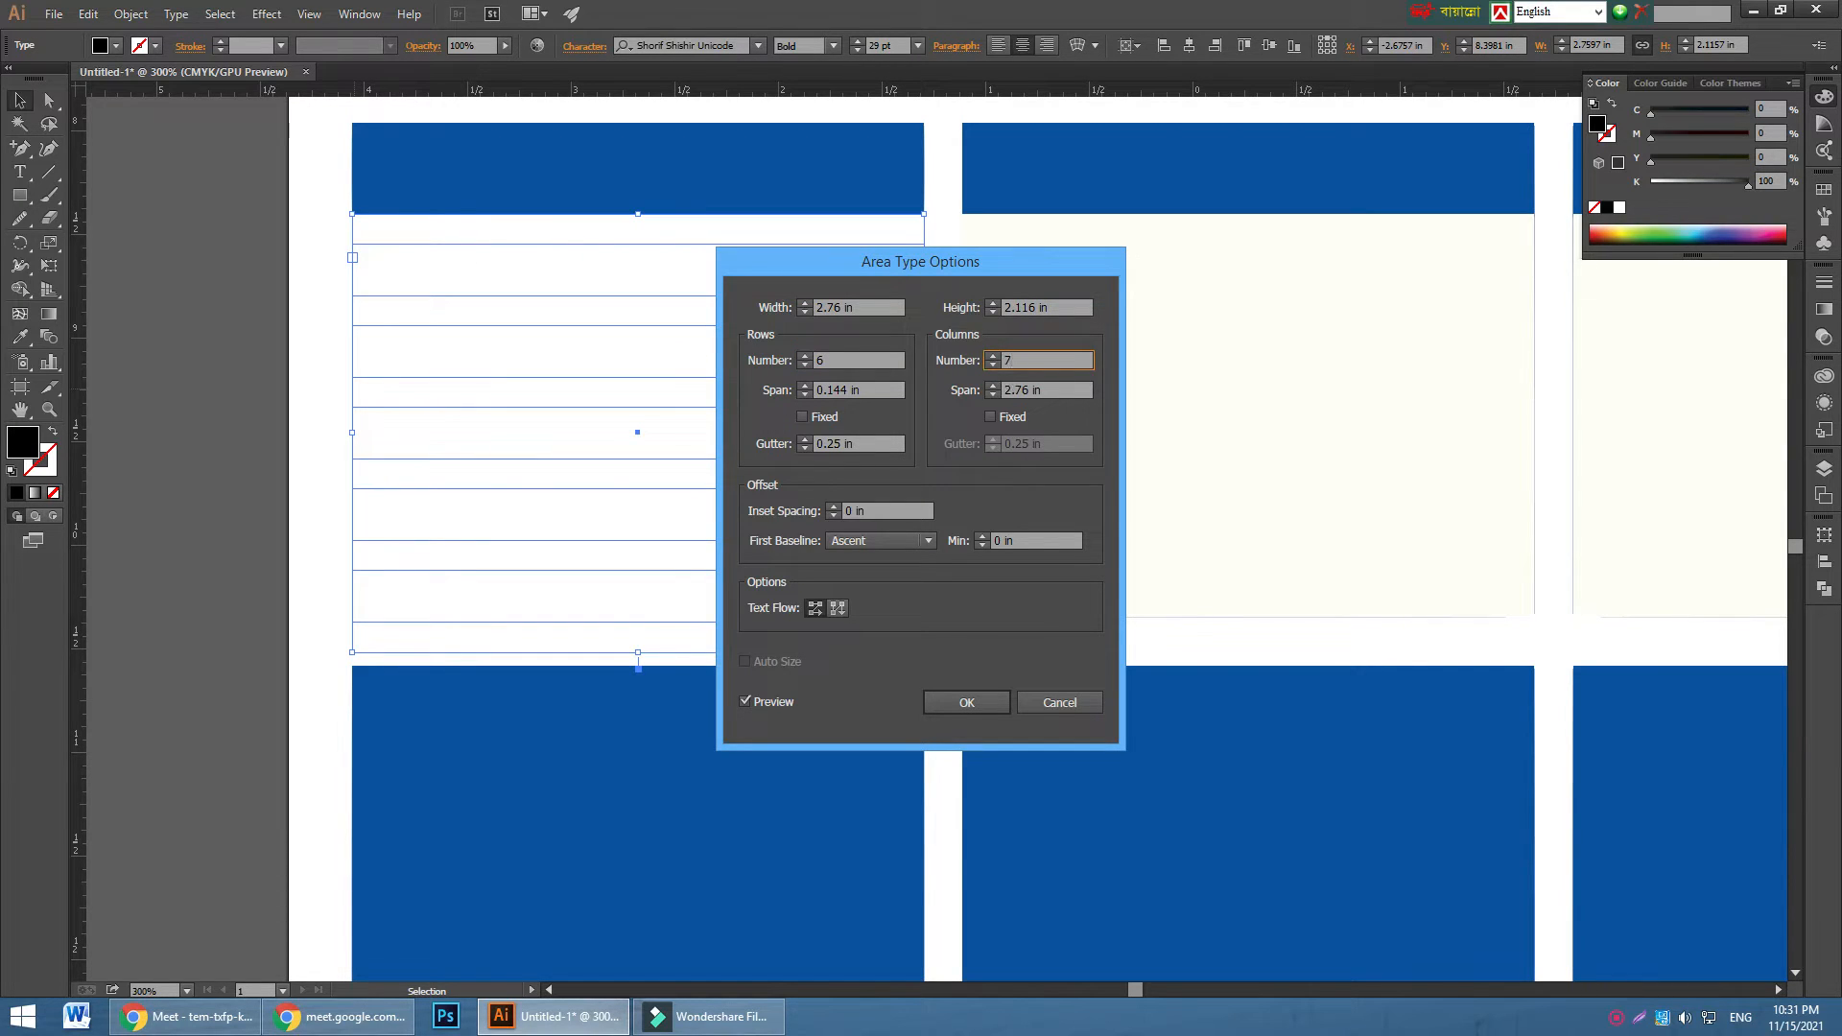
left_click(857, 358)
left_click_drag(857, 277, 1167, 317)
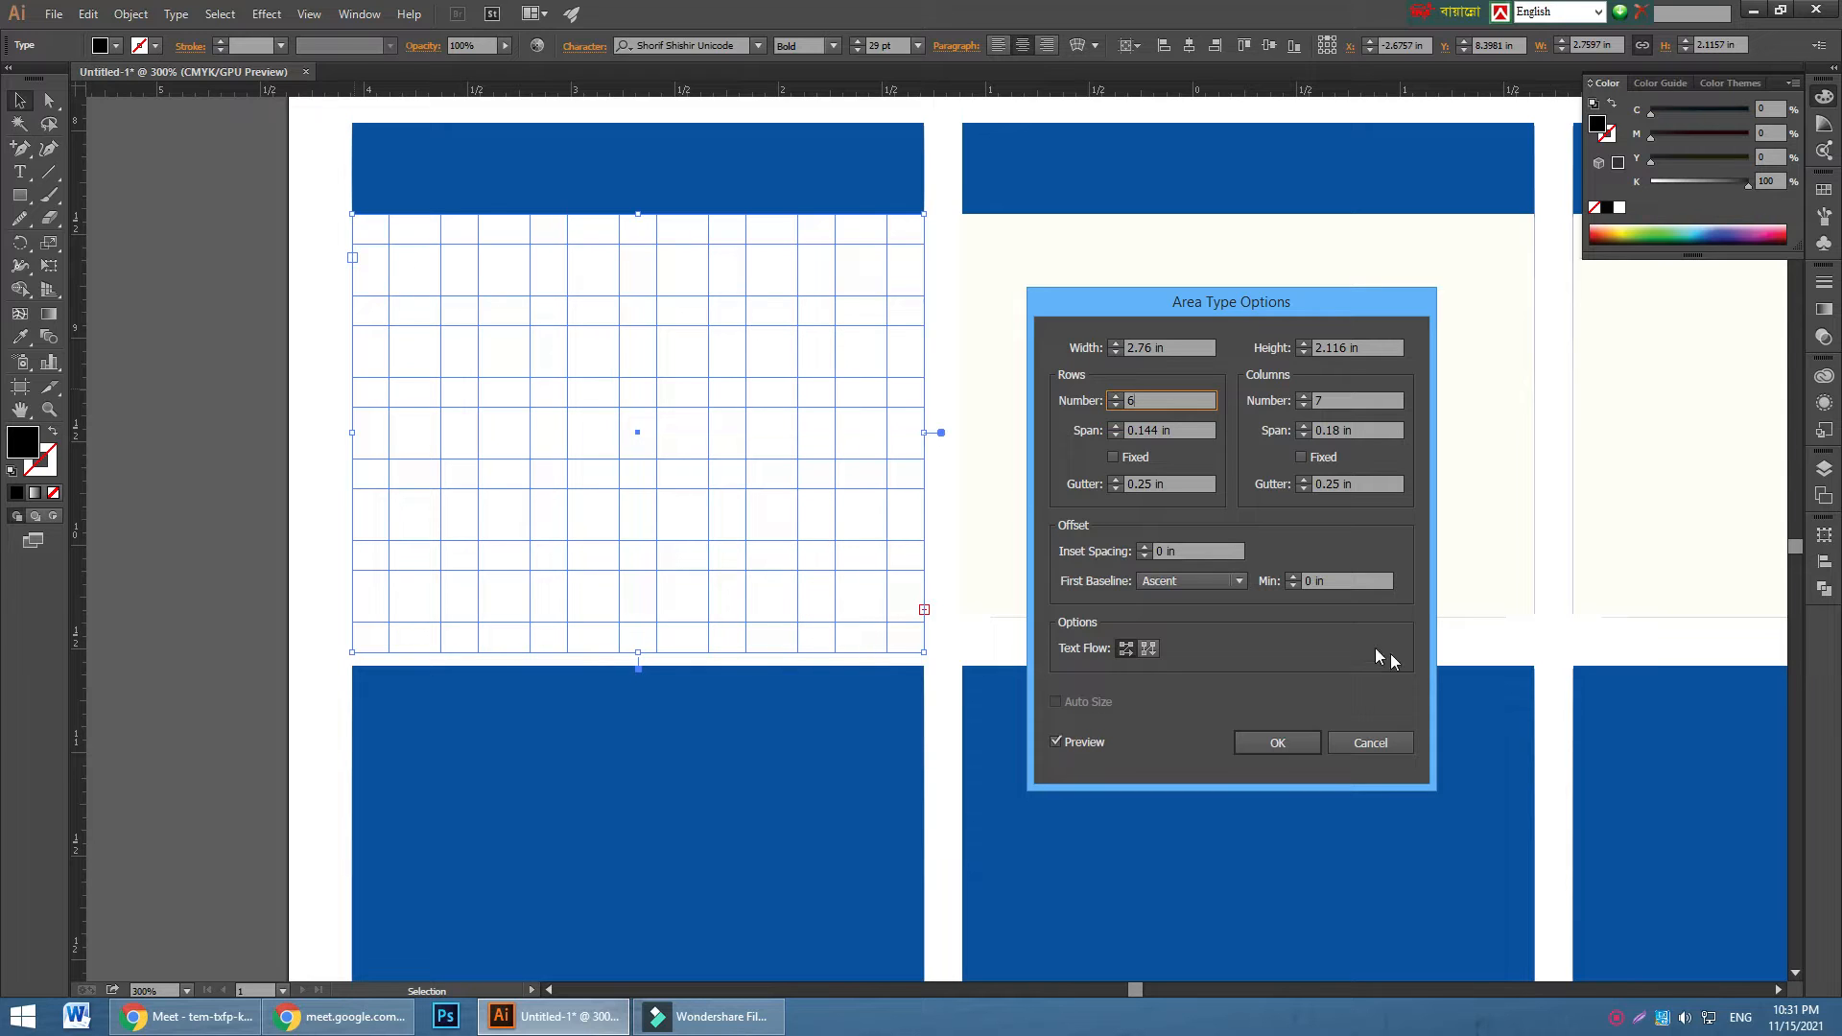
left_click(1189, 483)
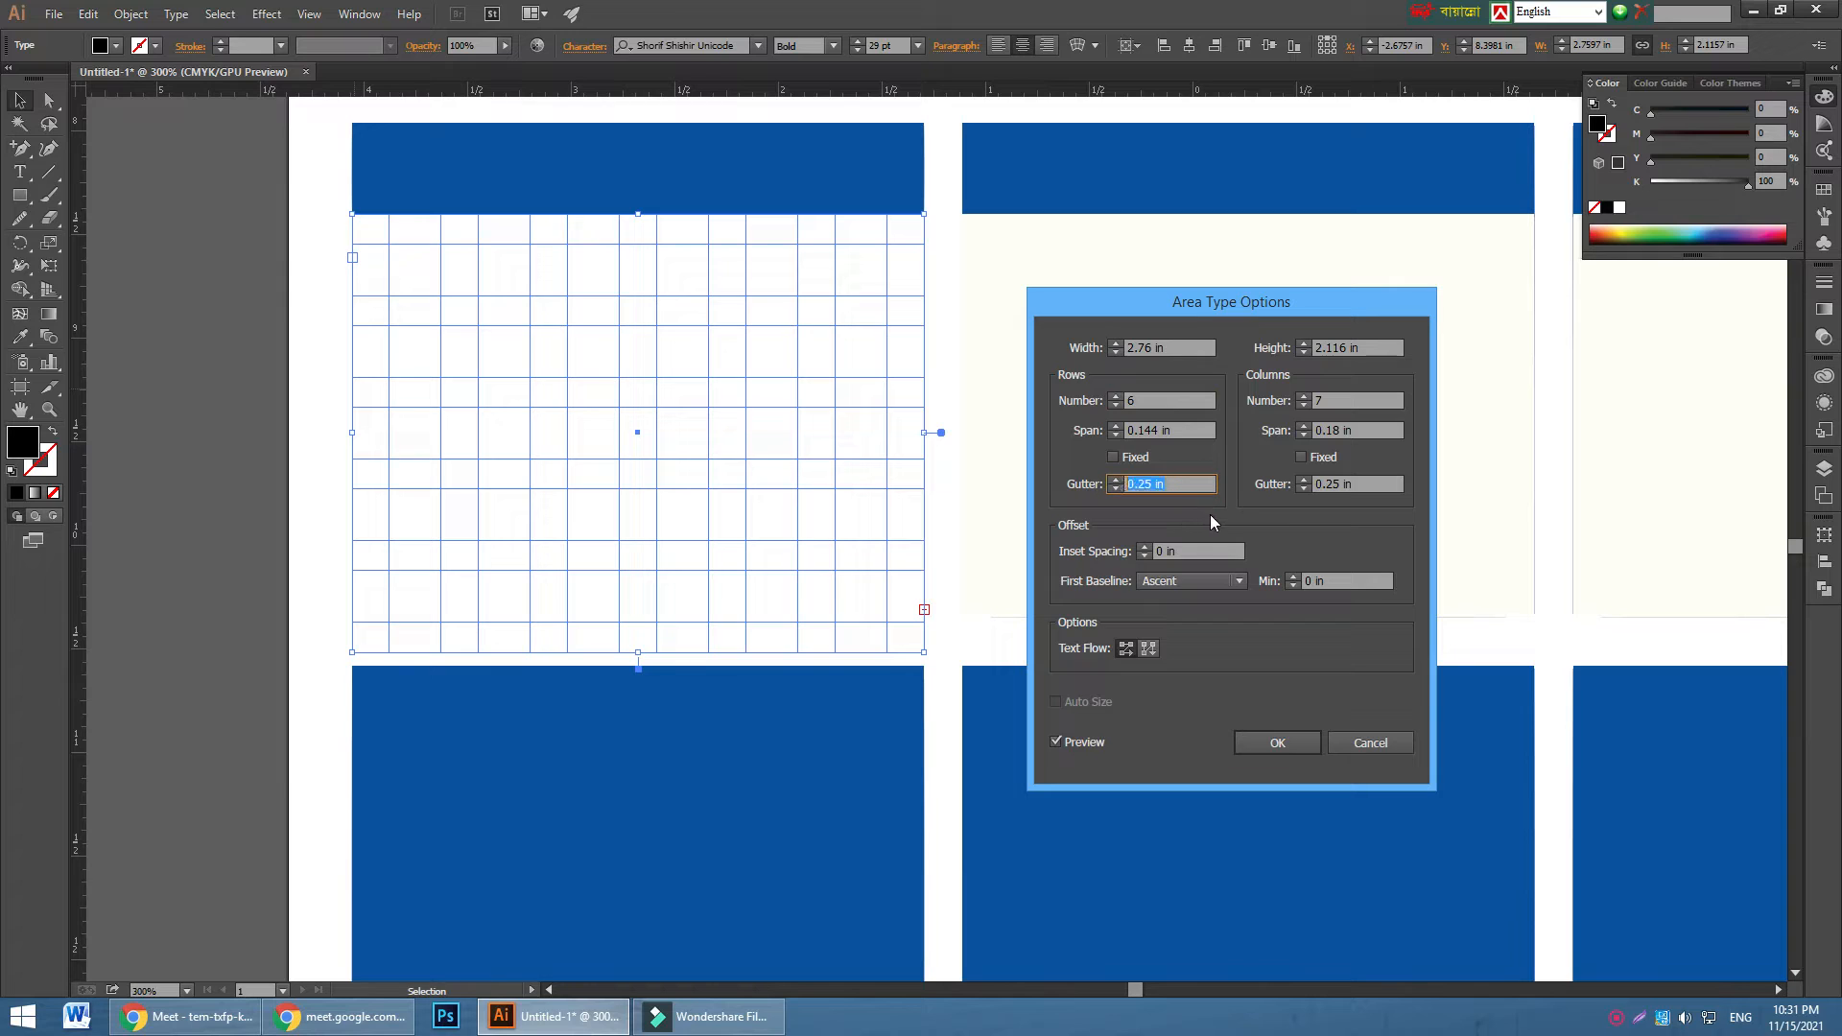
type("0.1")
left_click_drag(1381, 484, 1294, 483)
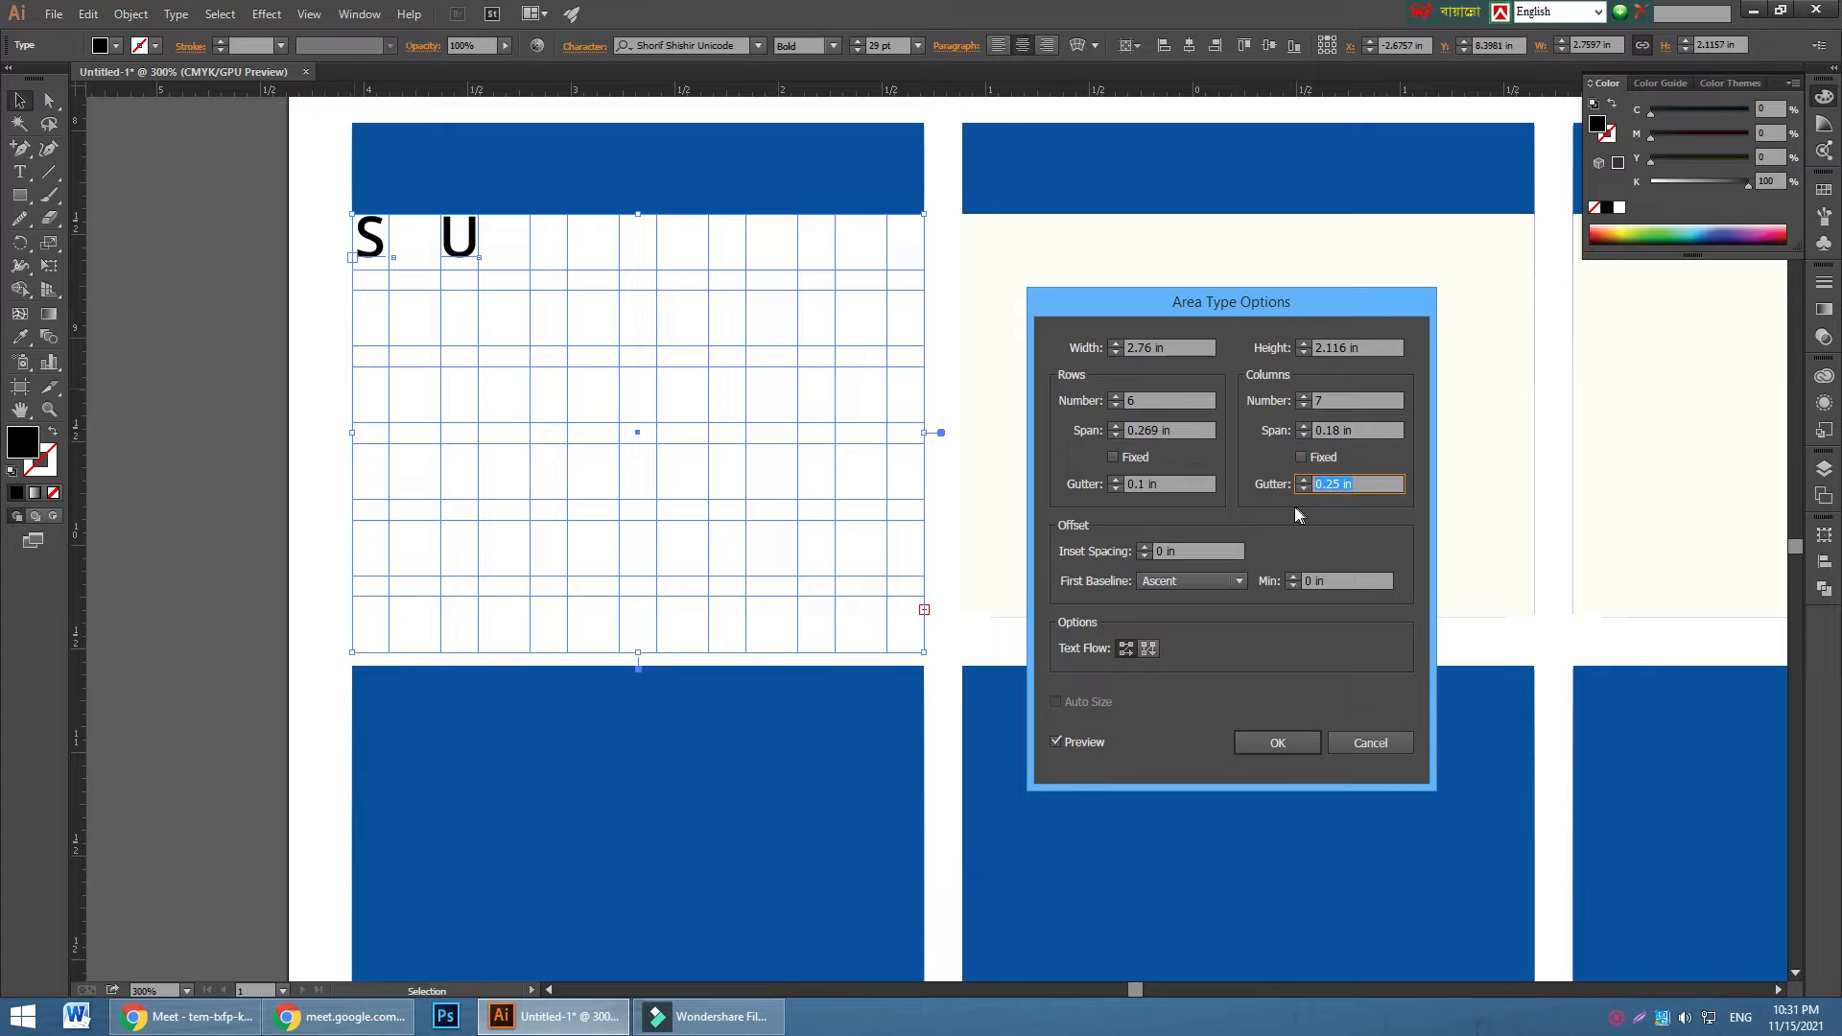
type("0.1")
key("Tab")
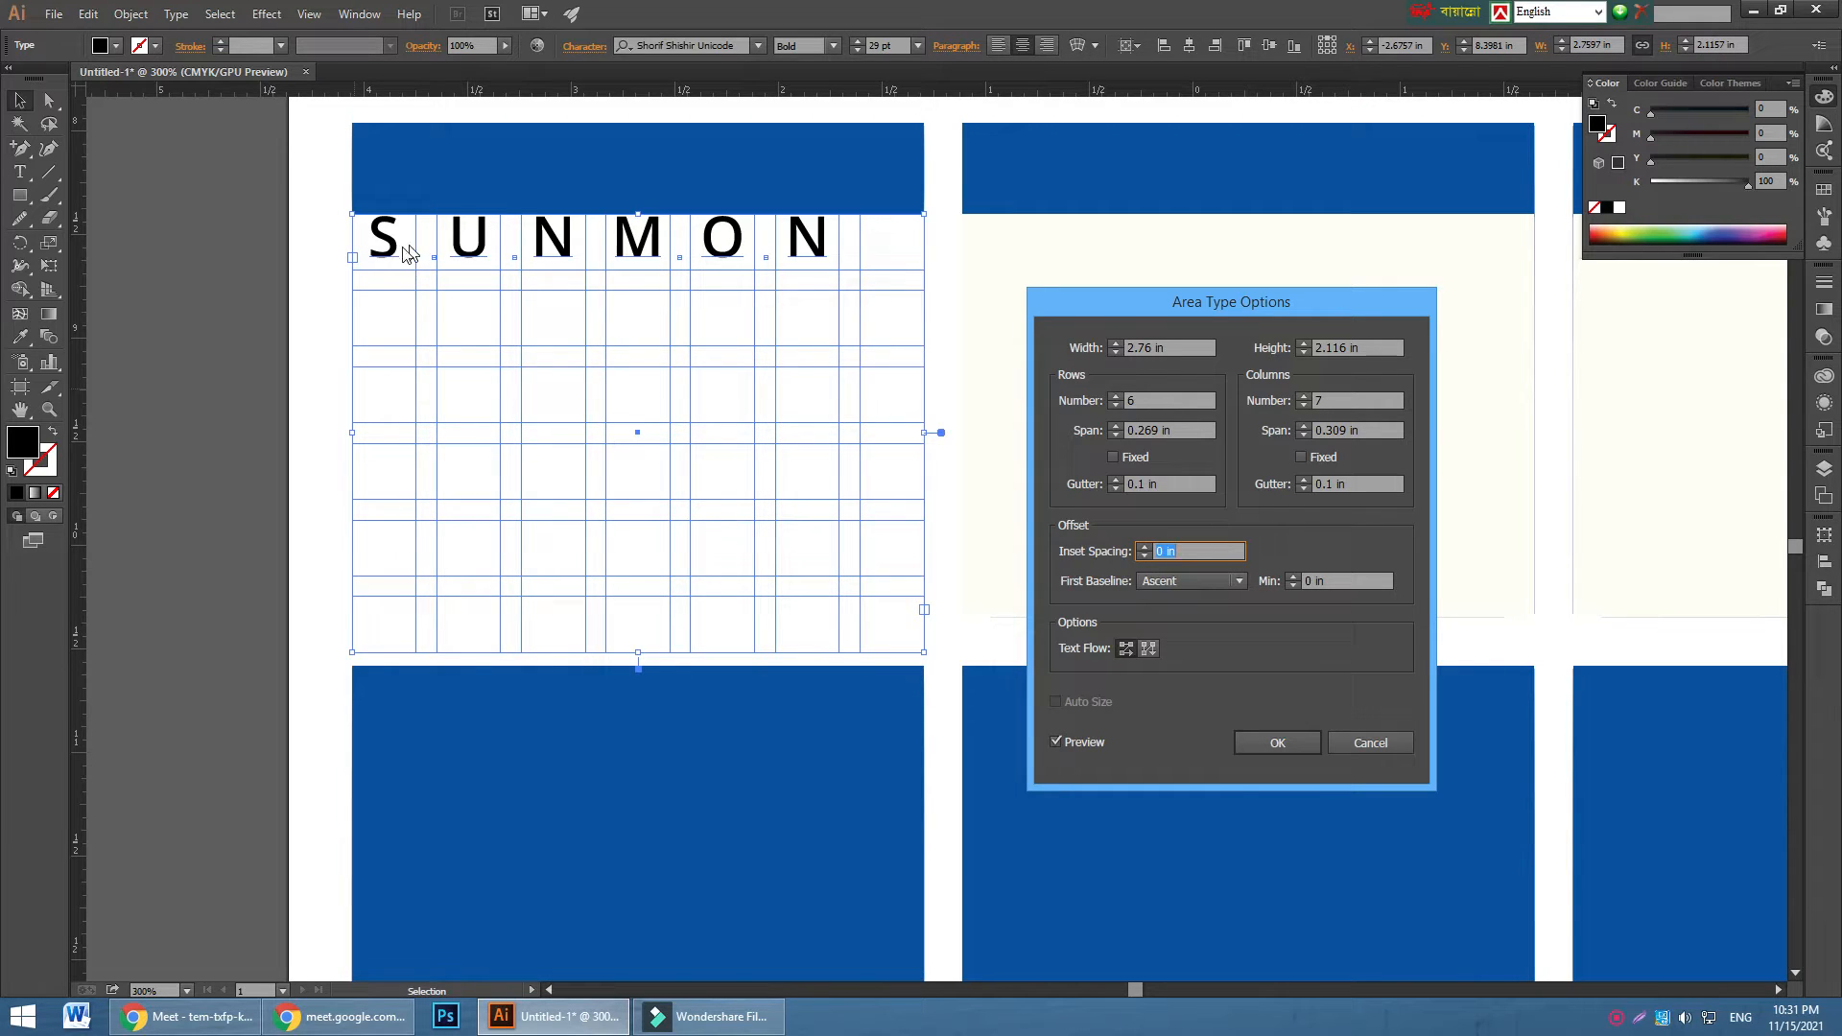
left_click_drag(1190, 485, 1080, 489)
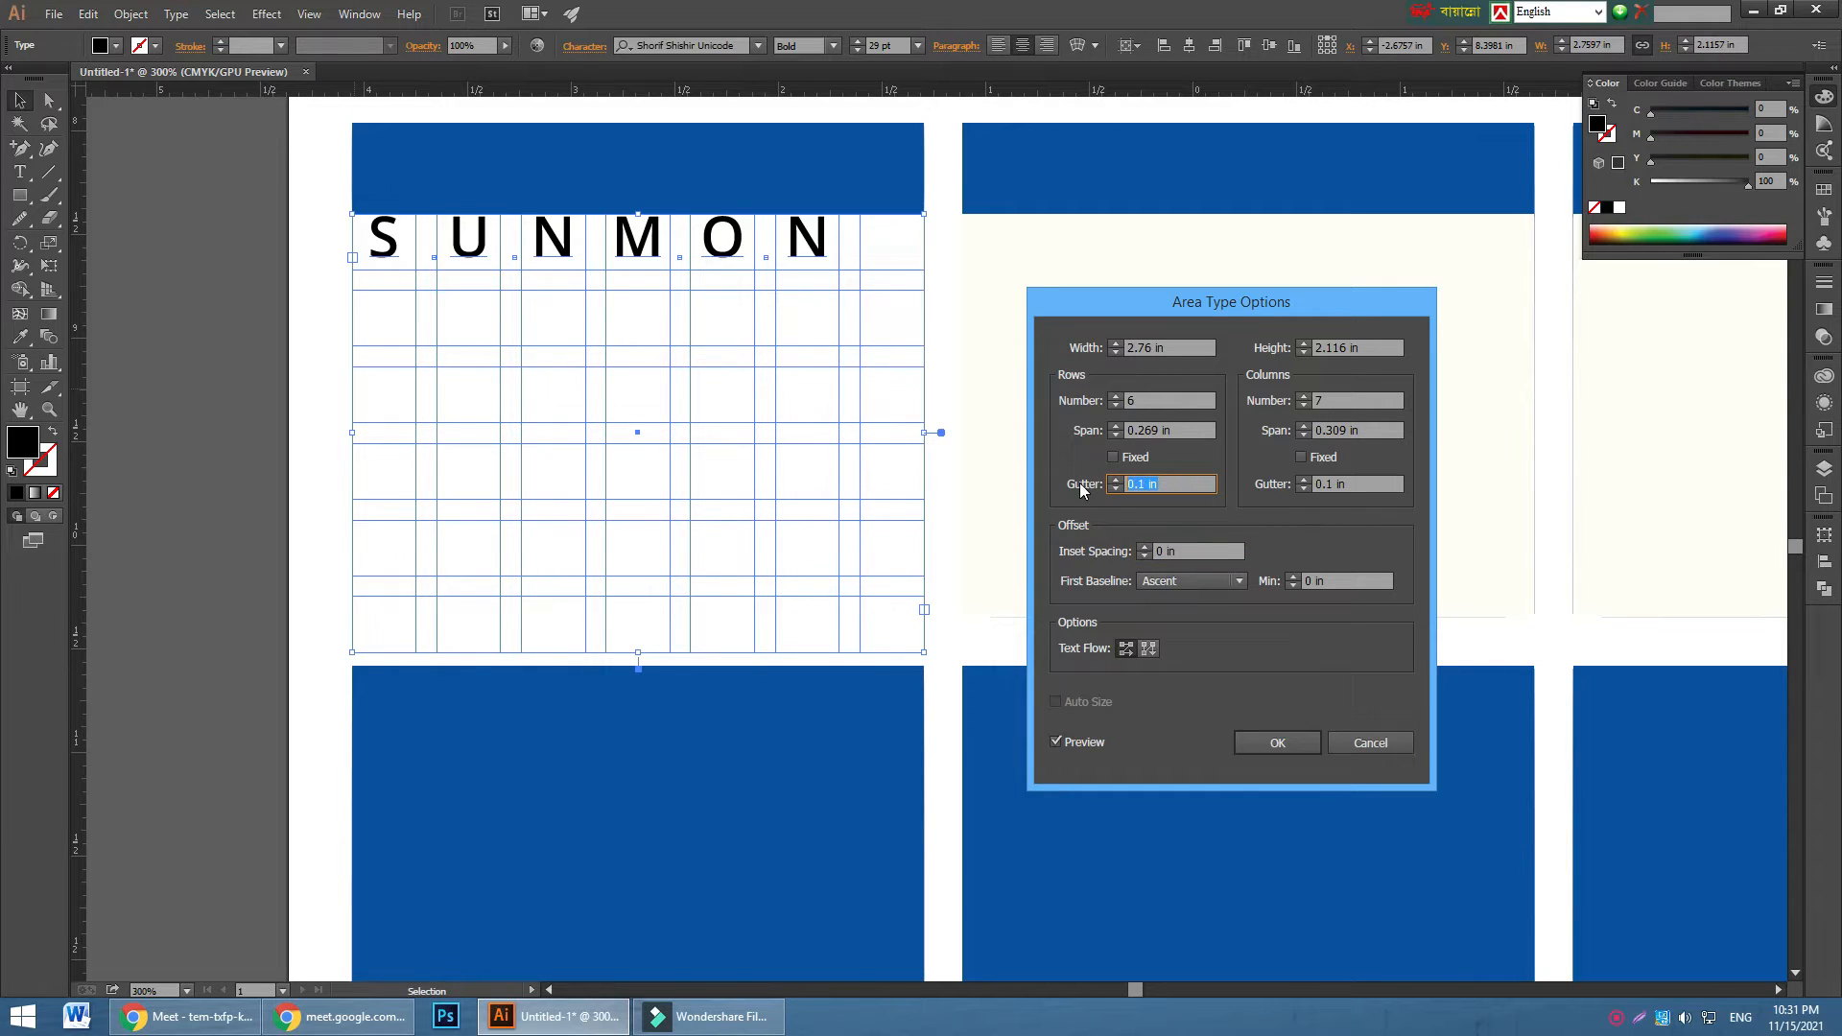
type("0.05")
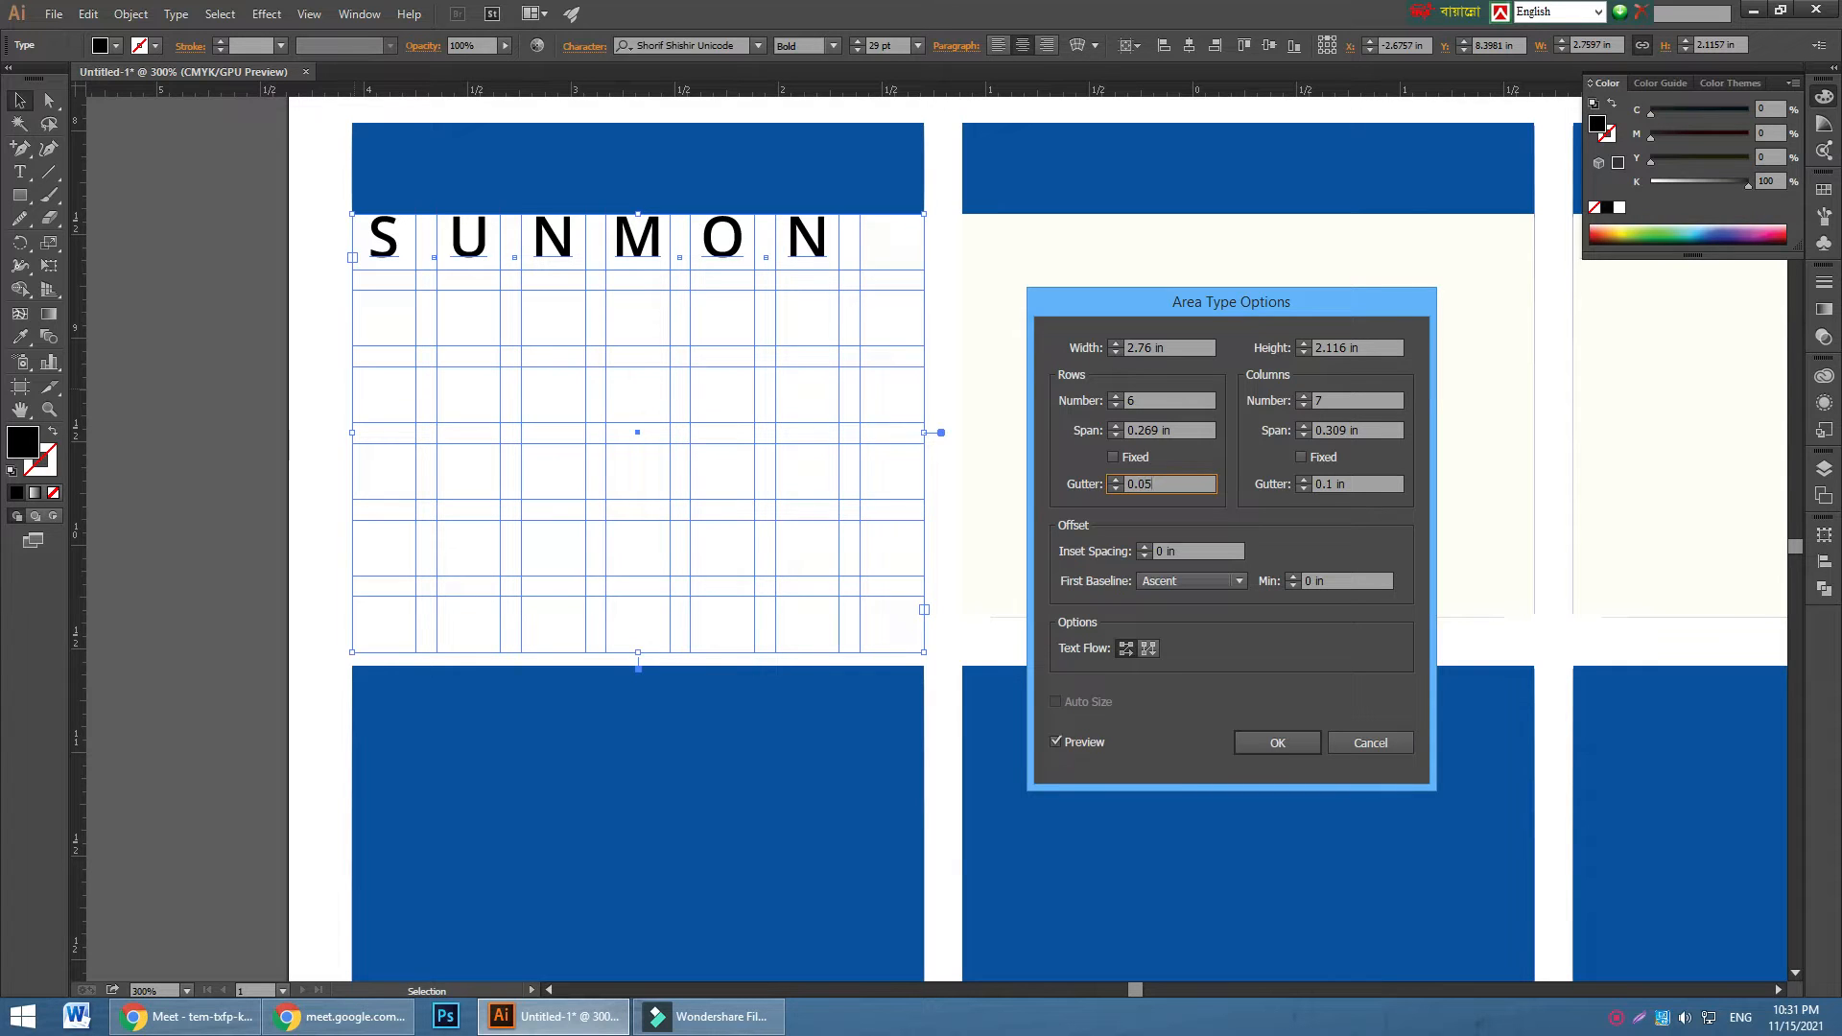
key("Tab")
type("0")
key("Tab")
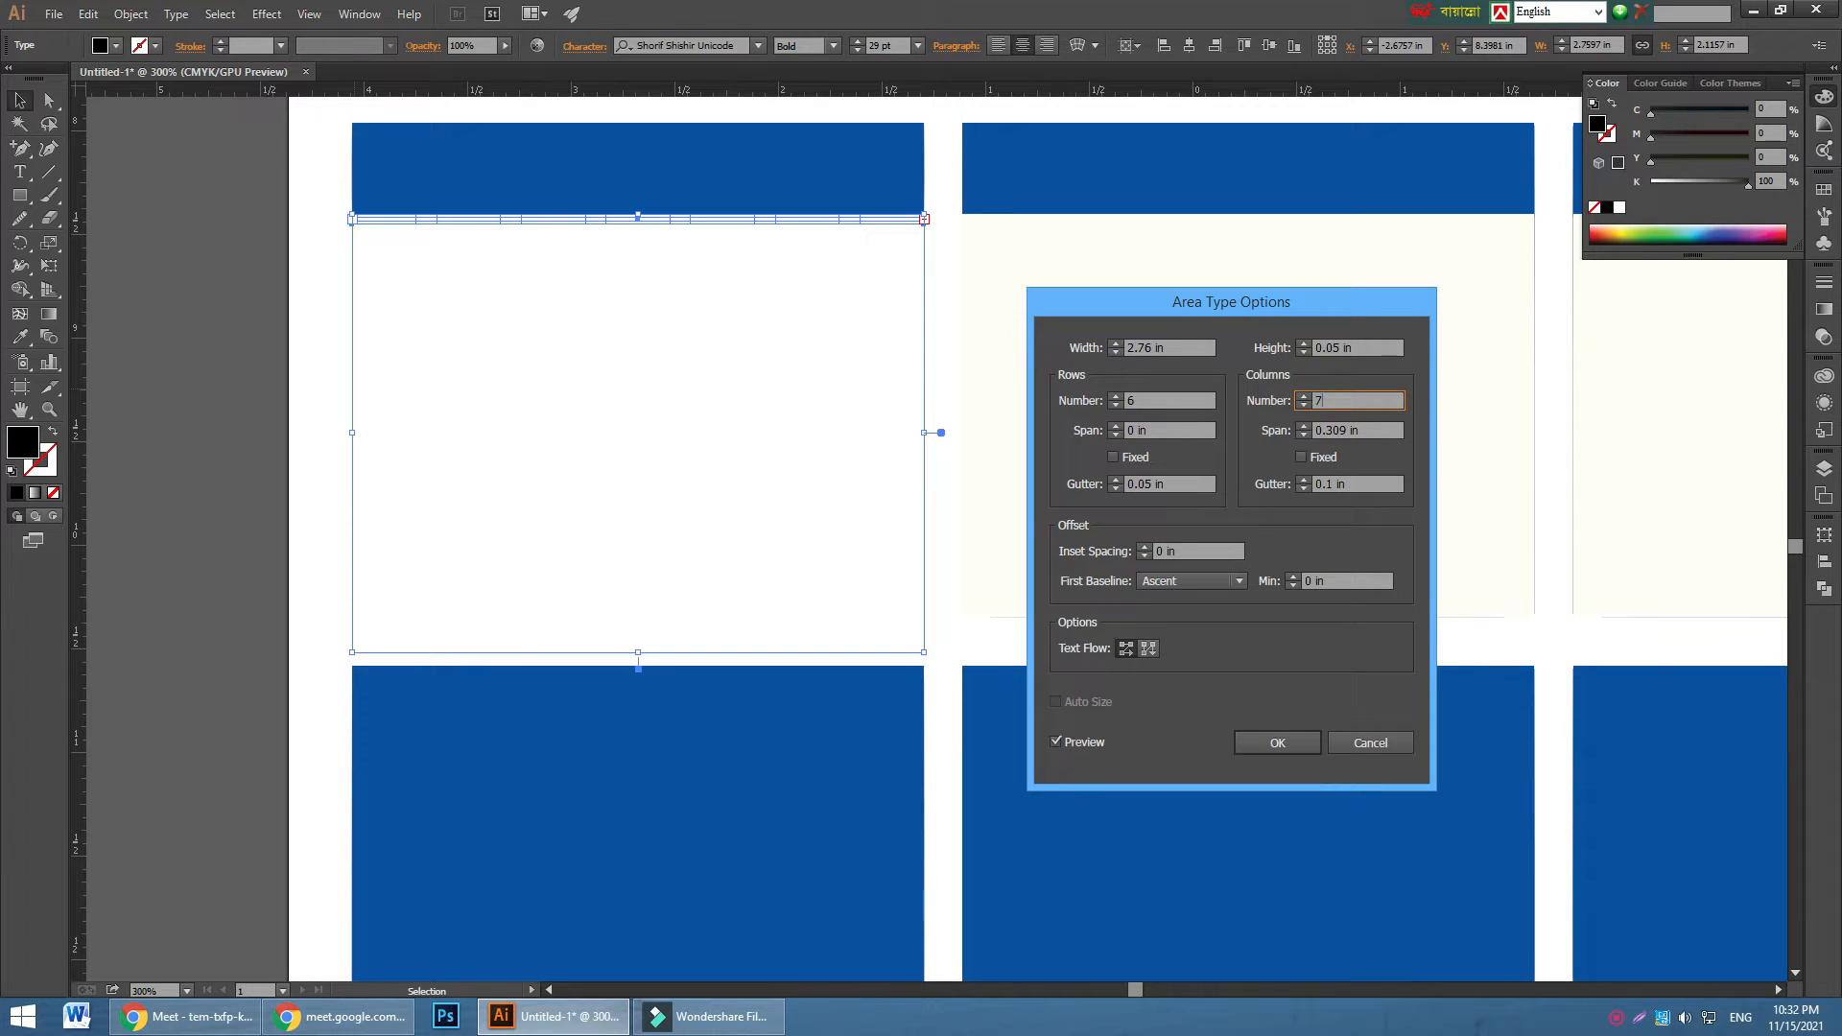
type("7")
left_click(1381, 347)
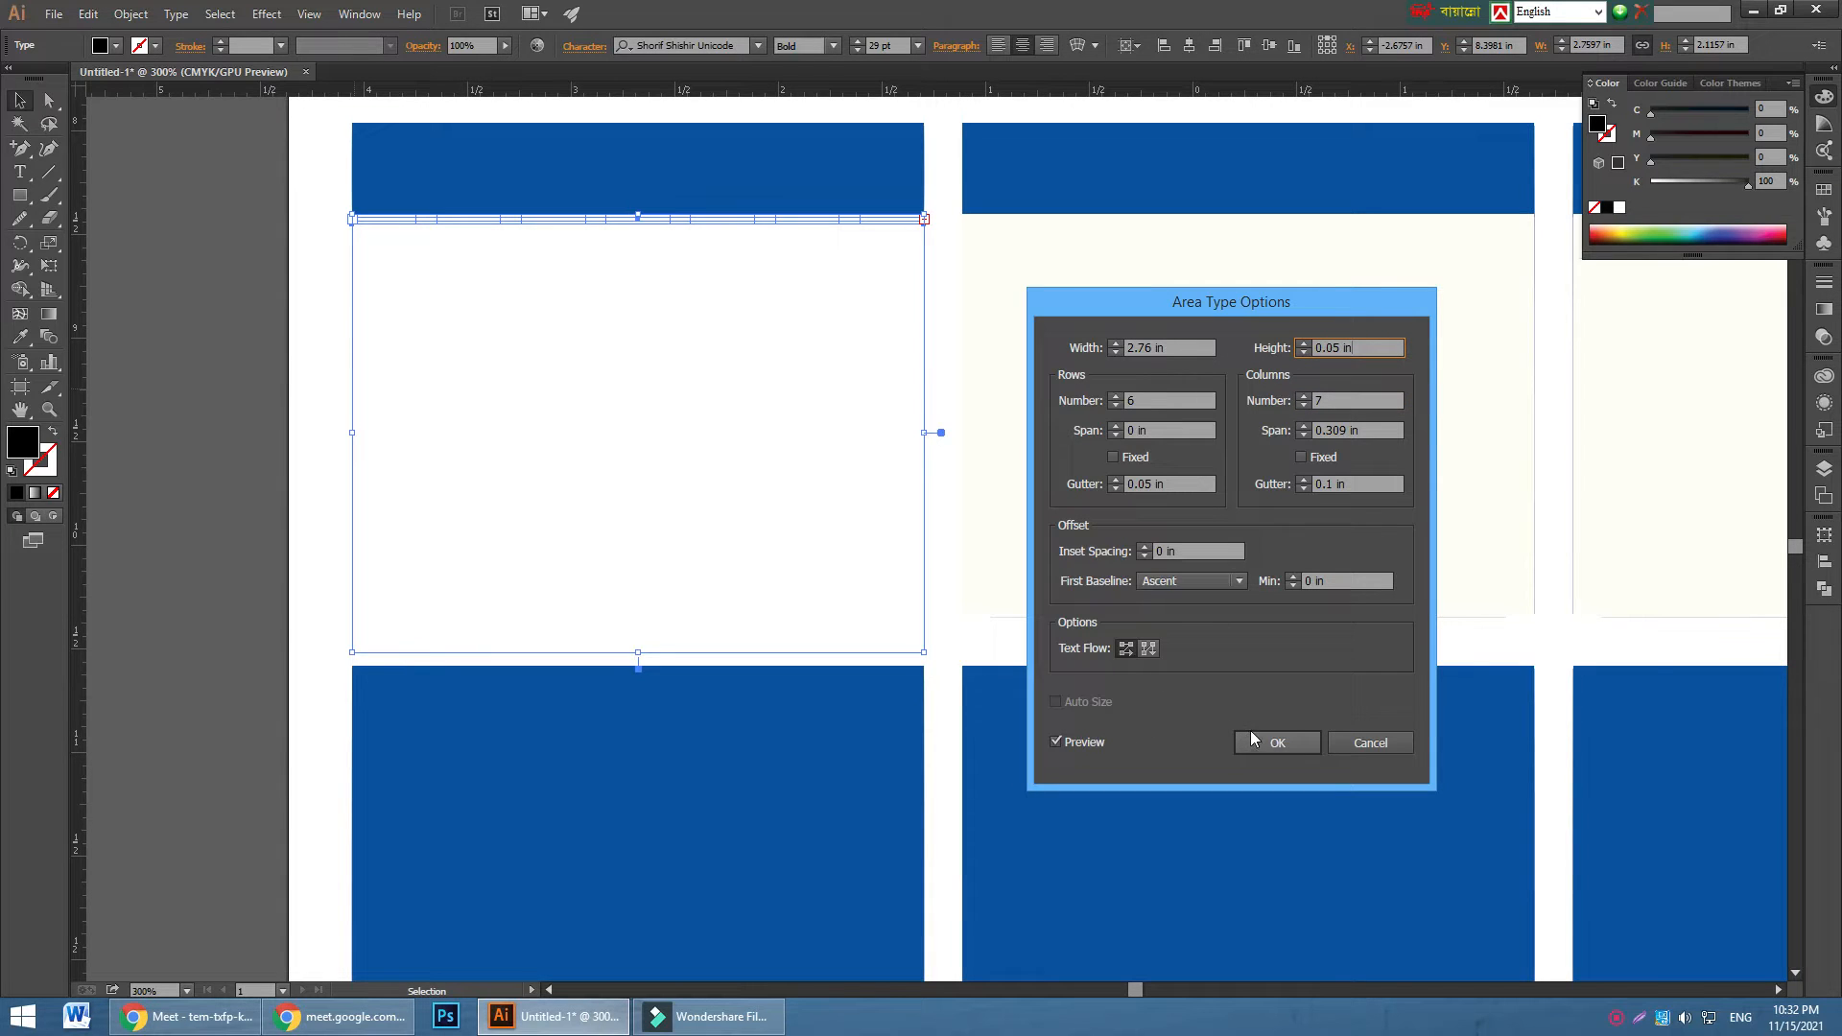
left_click(1372, 743)
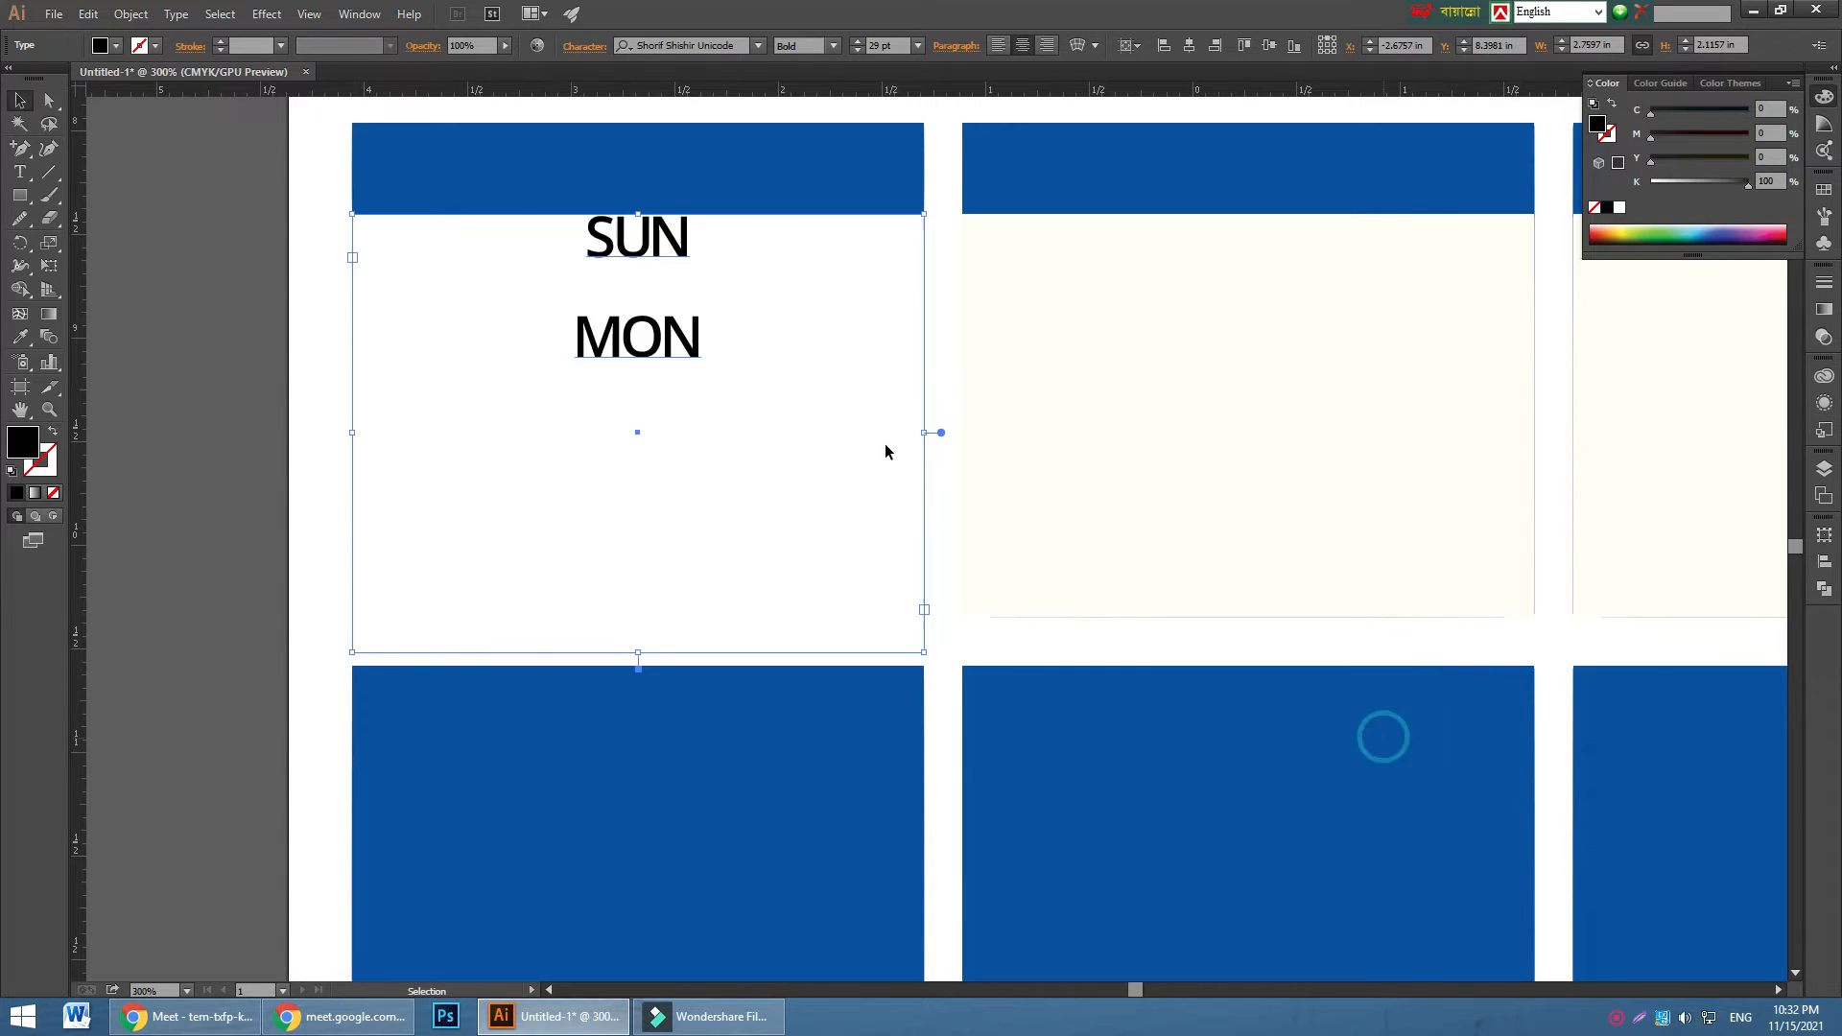
- Divide the type frame below the first header strip into 6 rows and 7 columns with Area Type Options, with the preview on
left_click(178, 15)
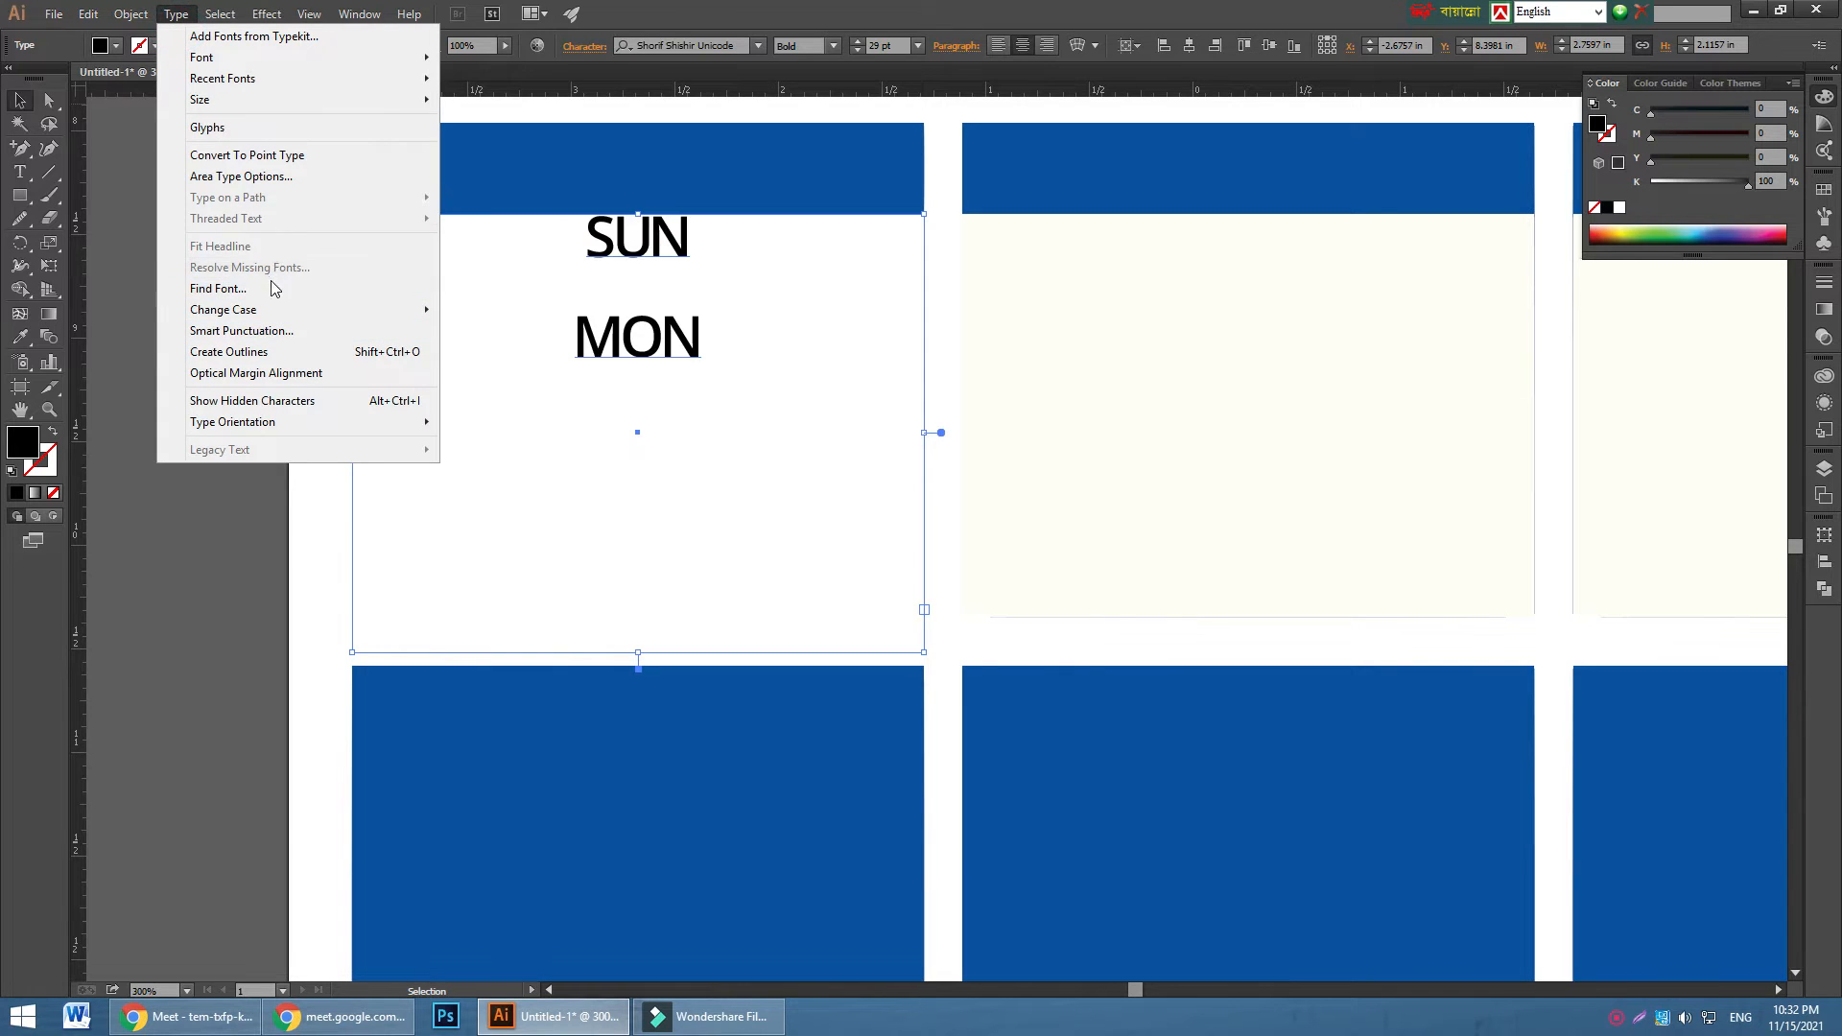
left_click(240, 176)
left_click(1165, 400)
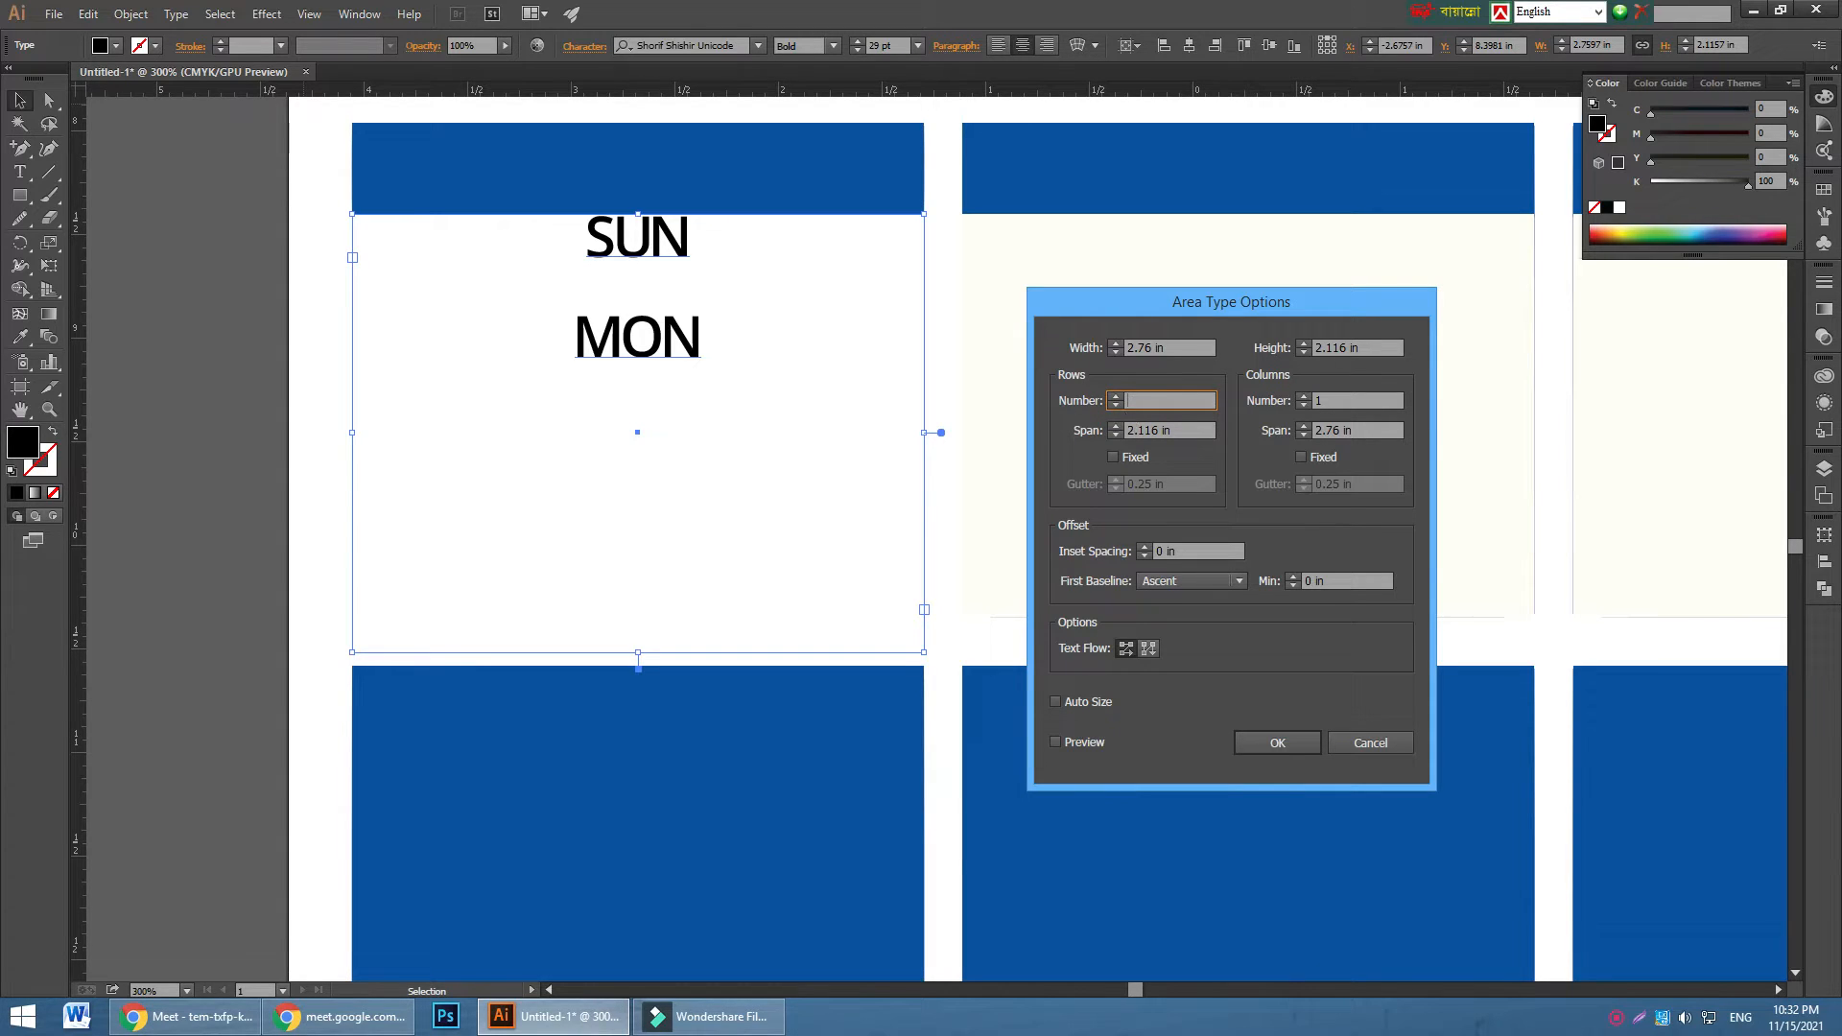
left_click(1351, 401)
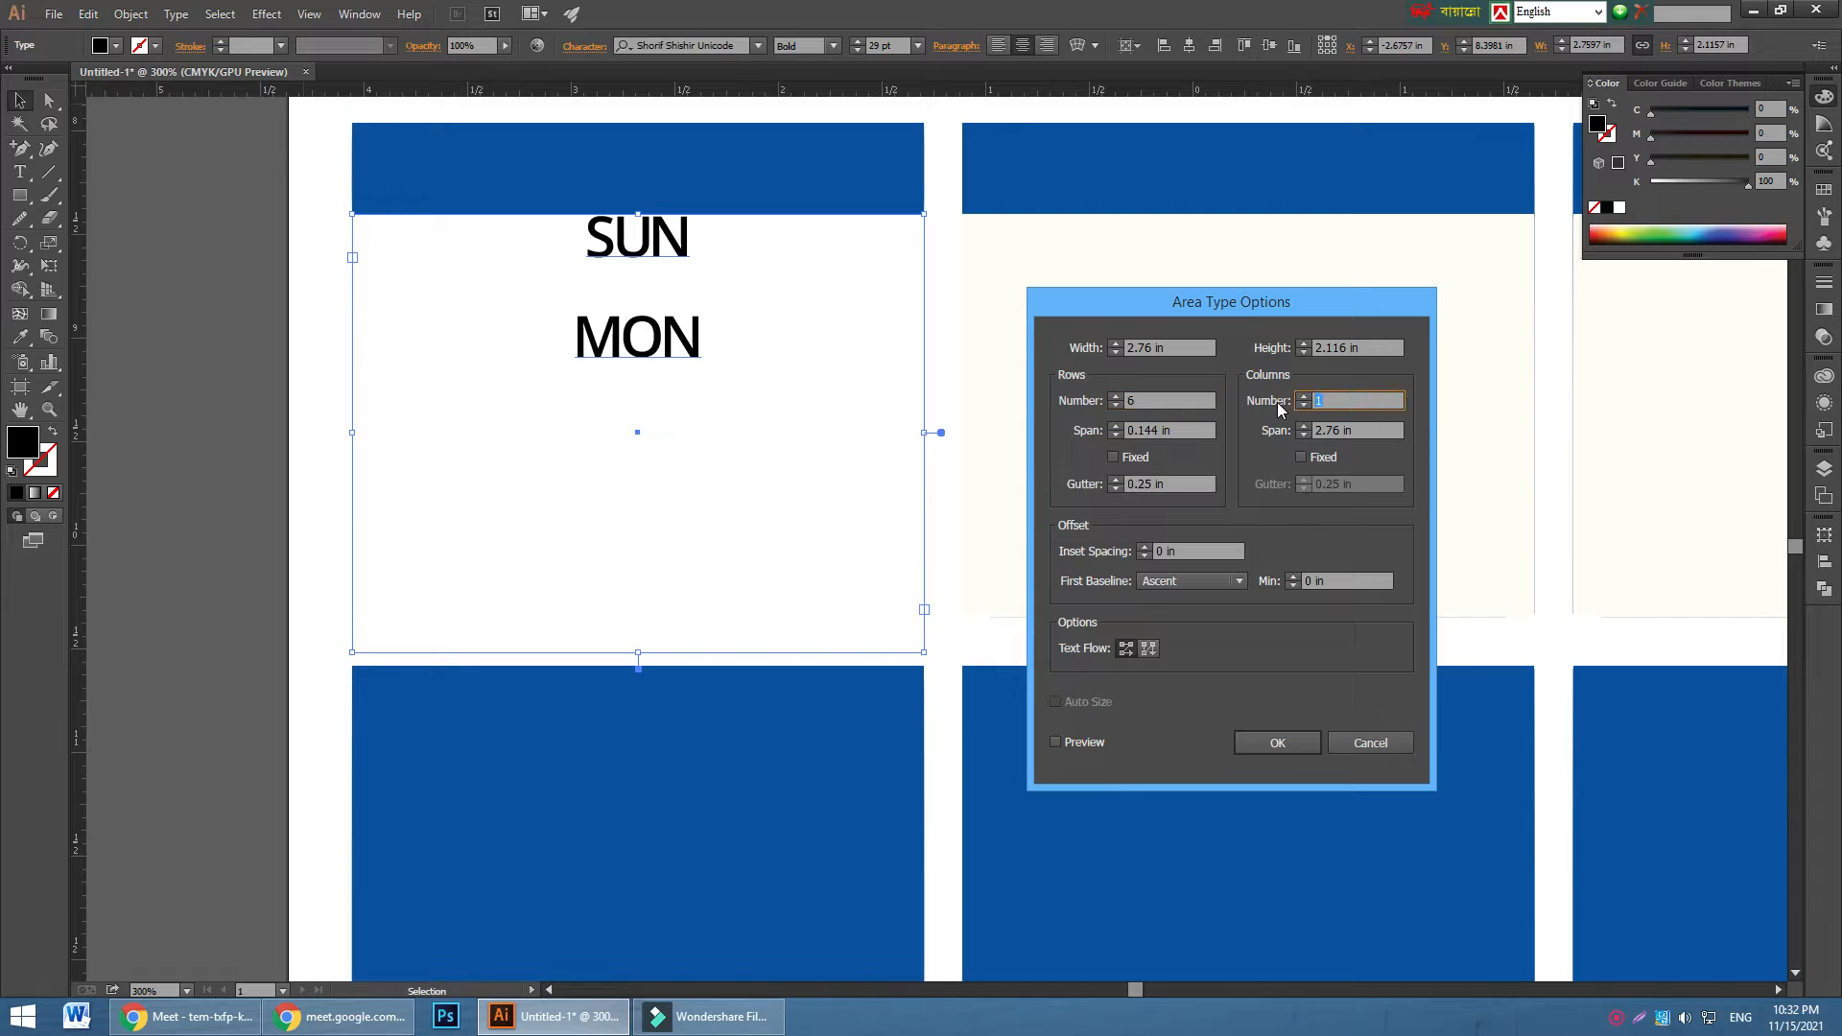
type("7")
left_click(1056, 742)
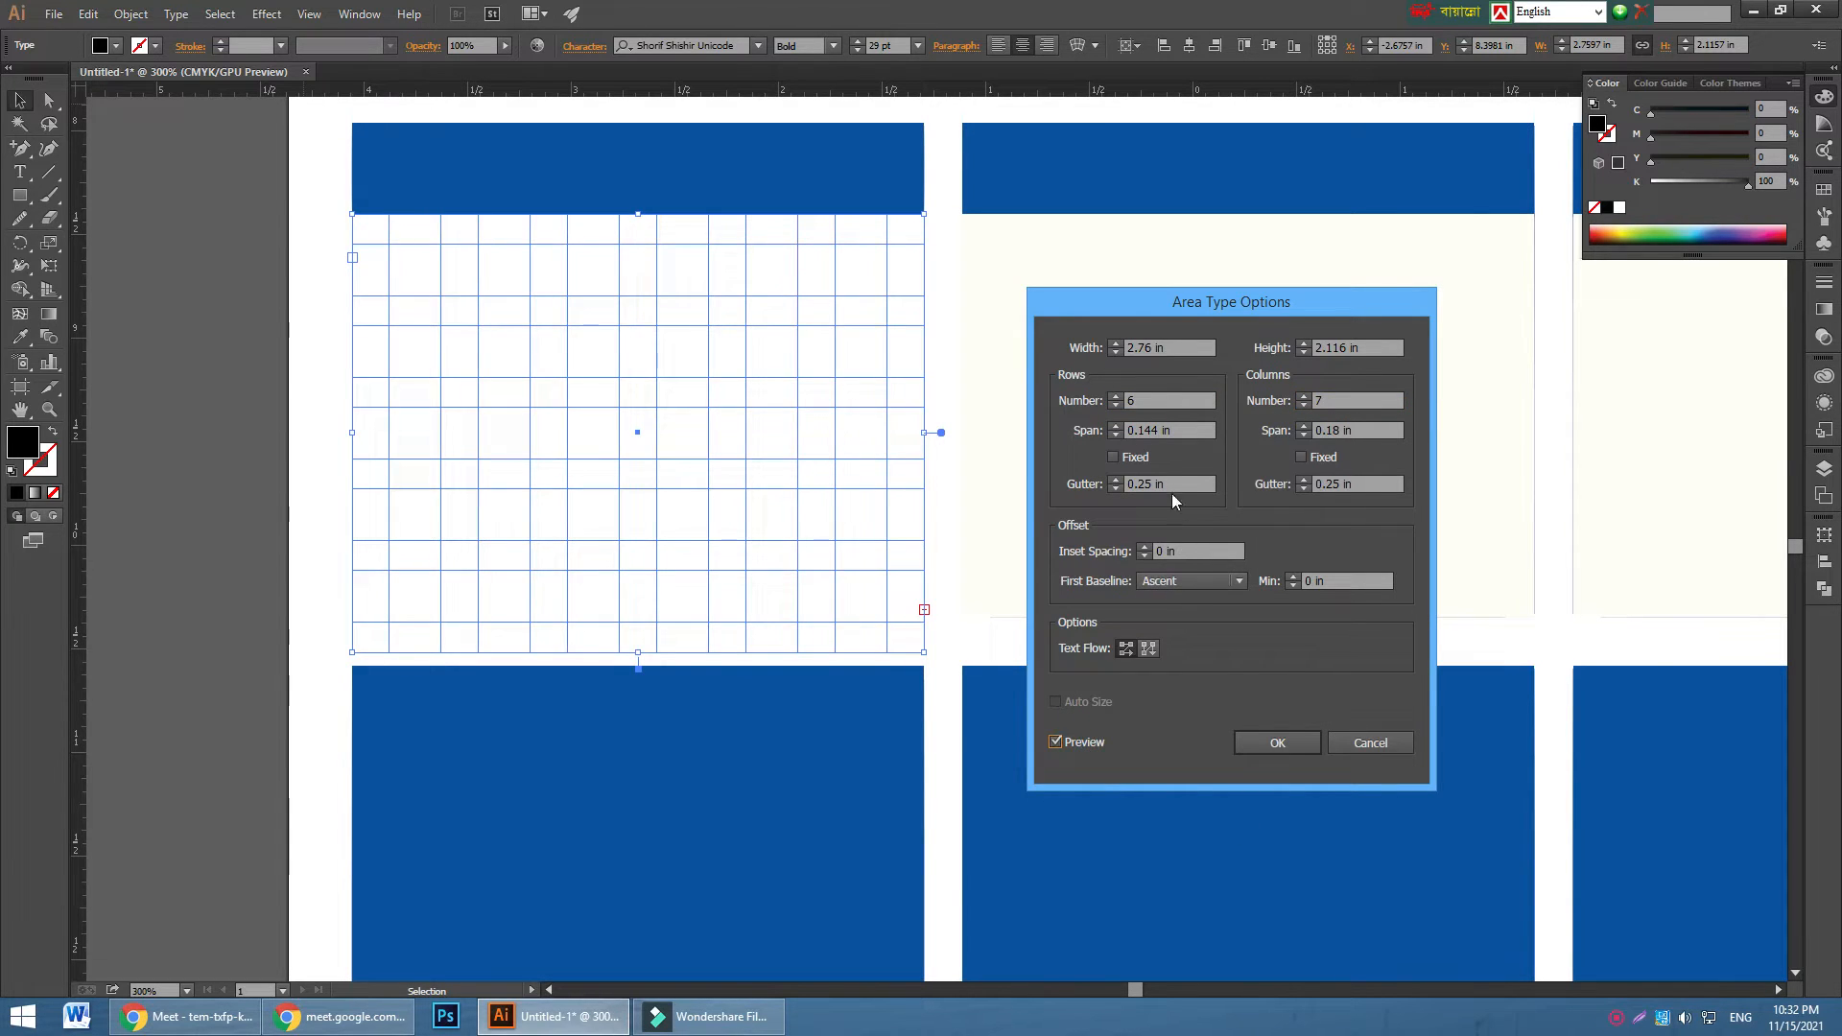
- Set both the row gutter and the column gutter of the type frame to 0.05 in
left_click_drag(1173, 482, 1089, 490)
type("0.05")
key("Tab")
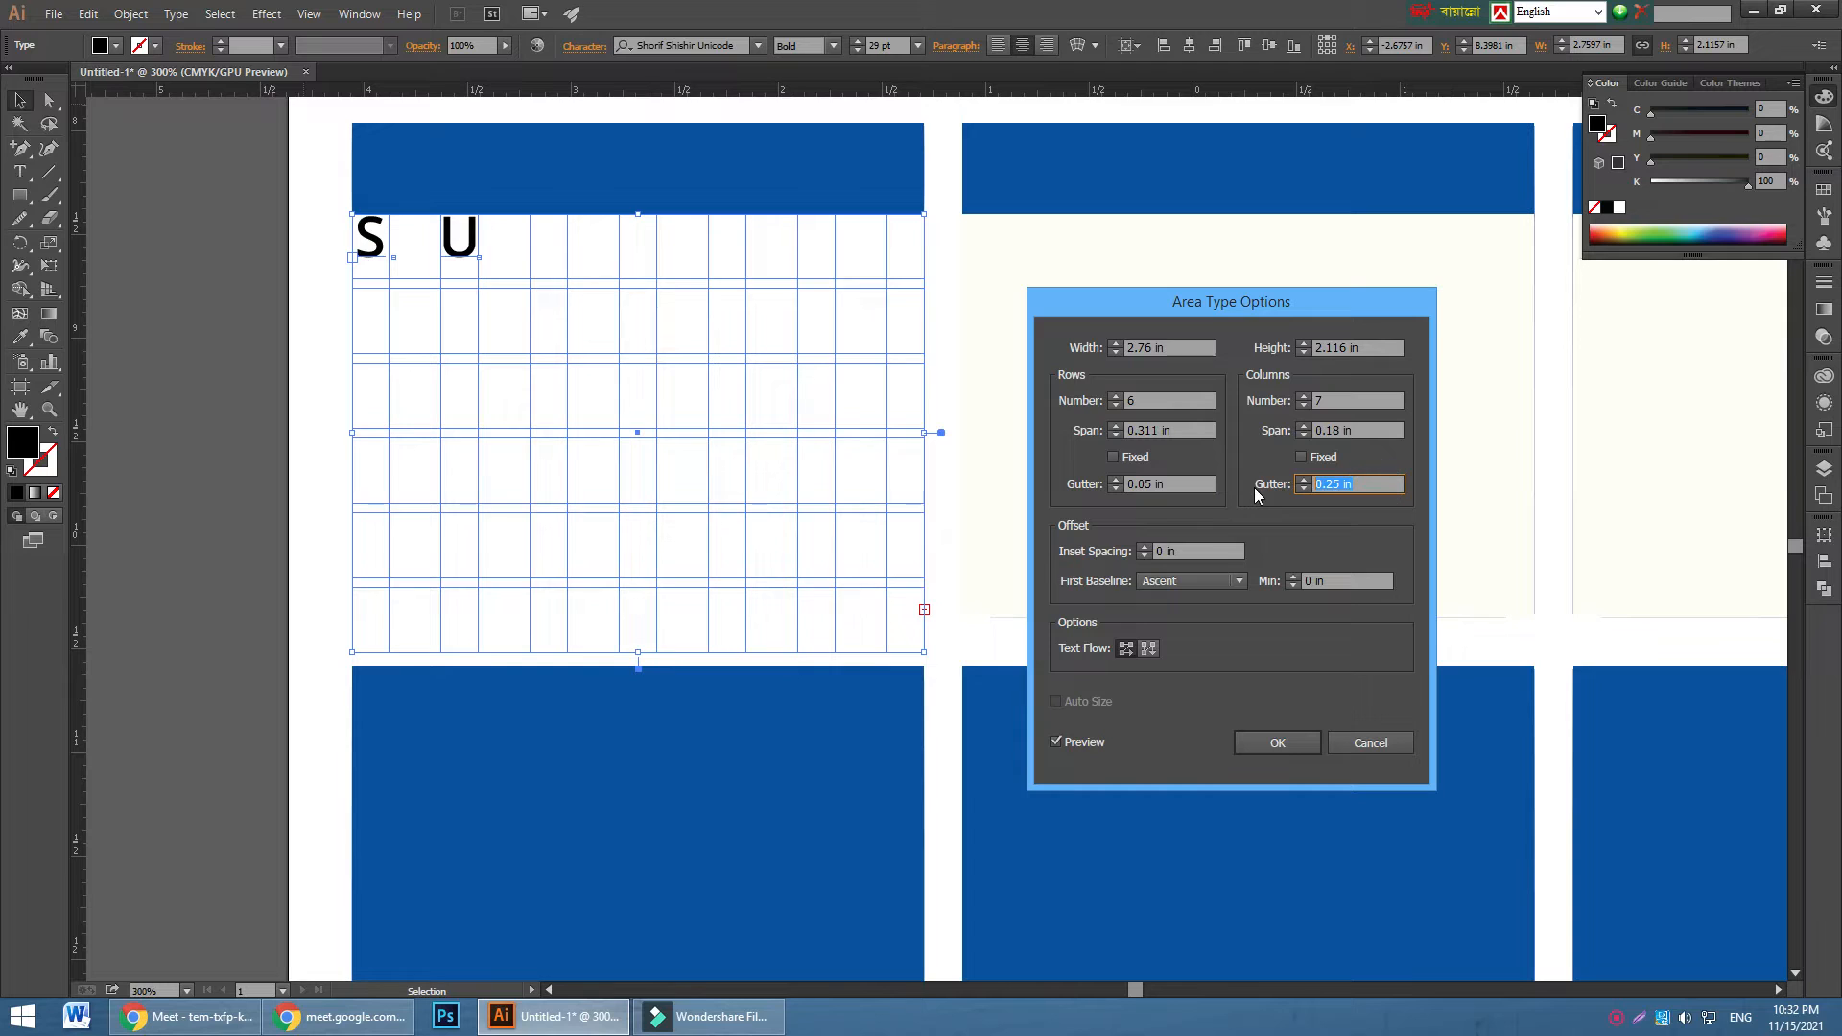
type("0.05")
left_click(1353, 580)
type("0.05")
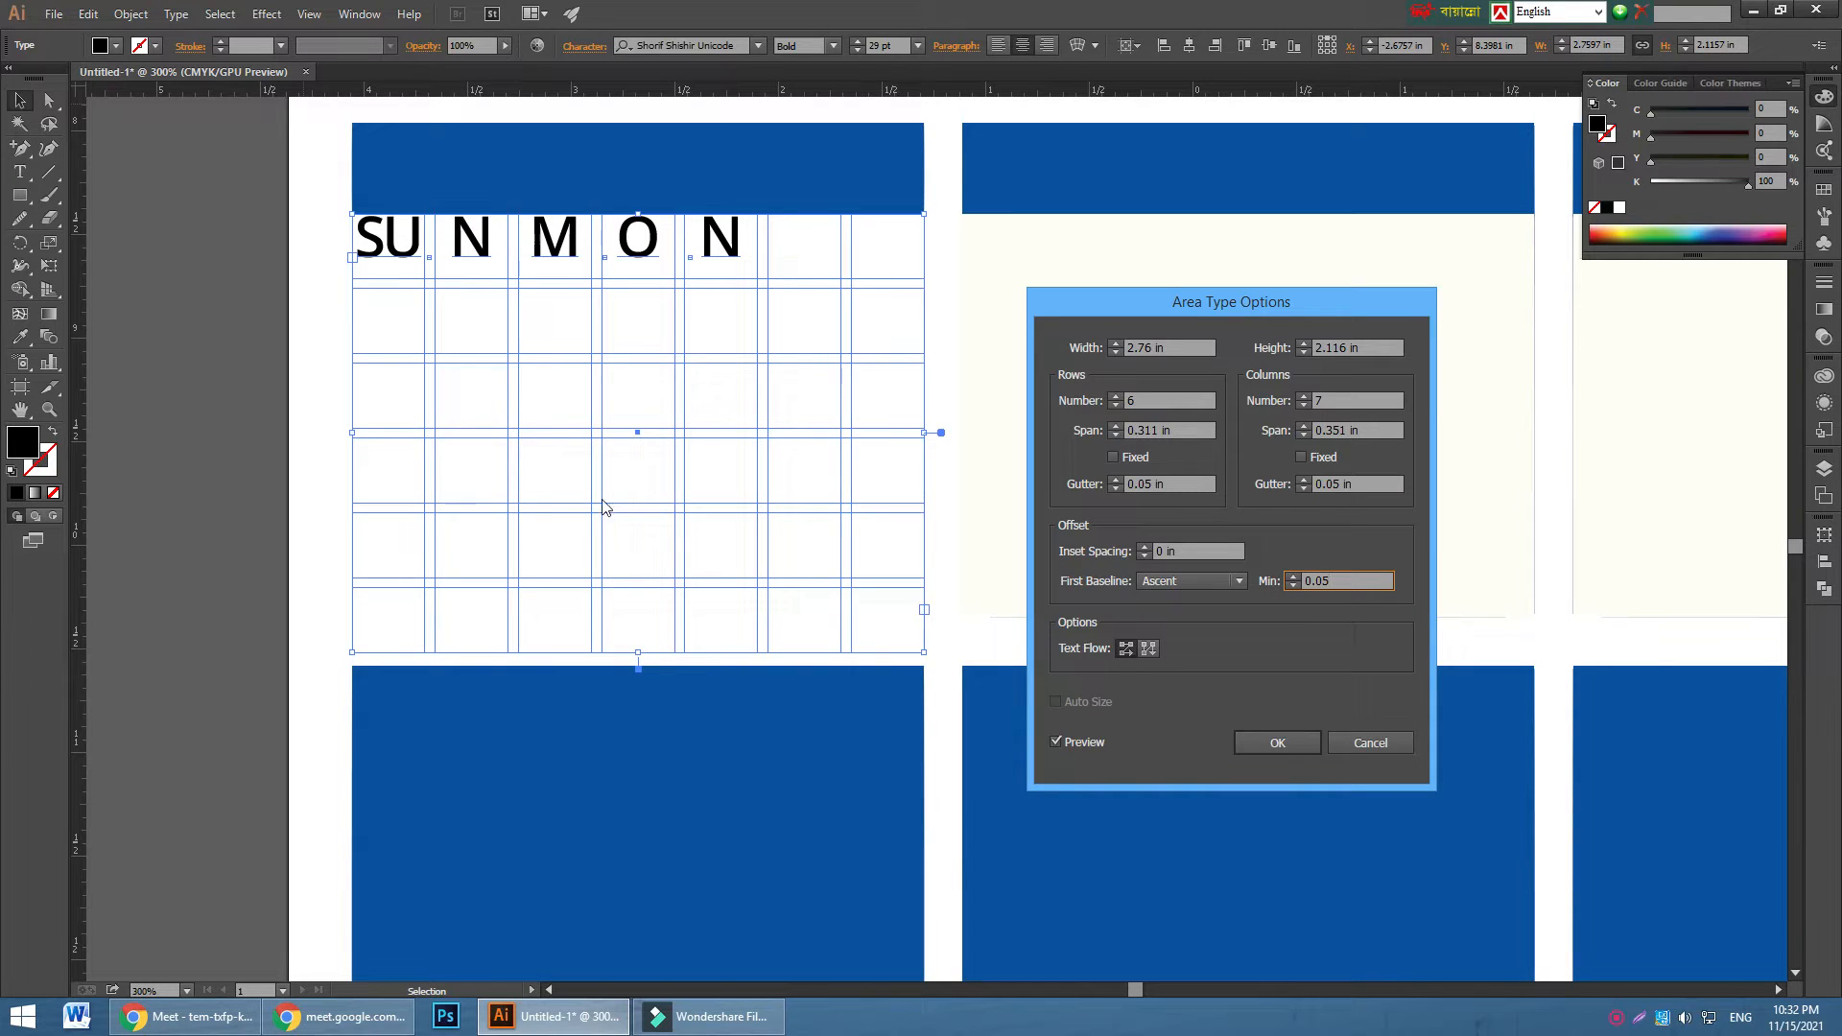
left_click(1161, 400)
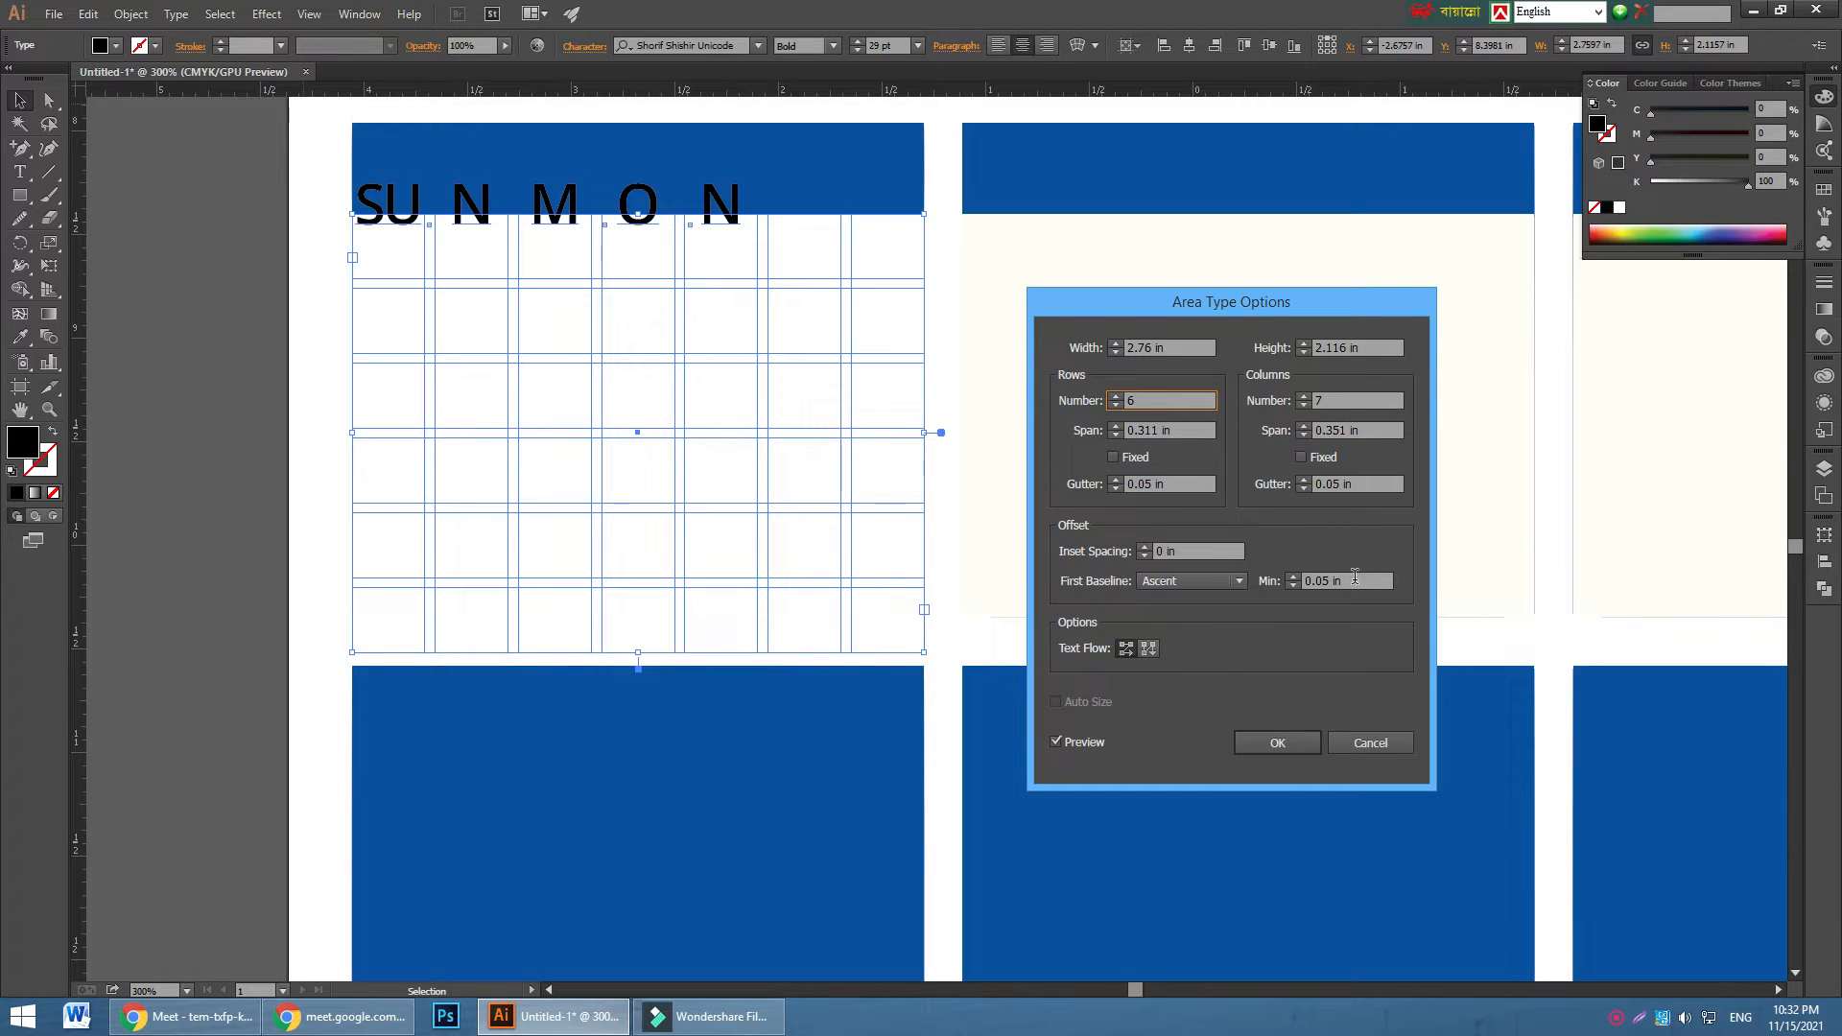
left_click_drag(1357, 581, 1288, 585)
type("0")
- Set the type frame's inset spacing to 0.05 in and apply the area type options
left_click_drag(1224, 549, 1154, 560)
type("05")
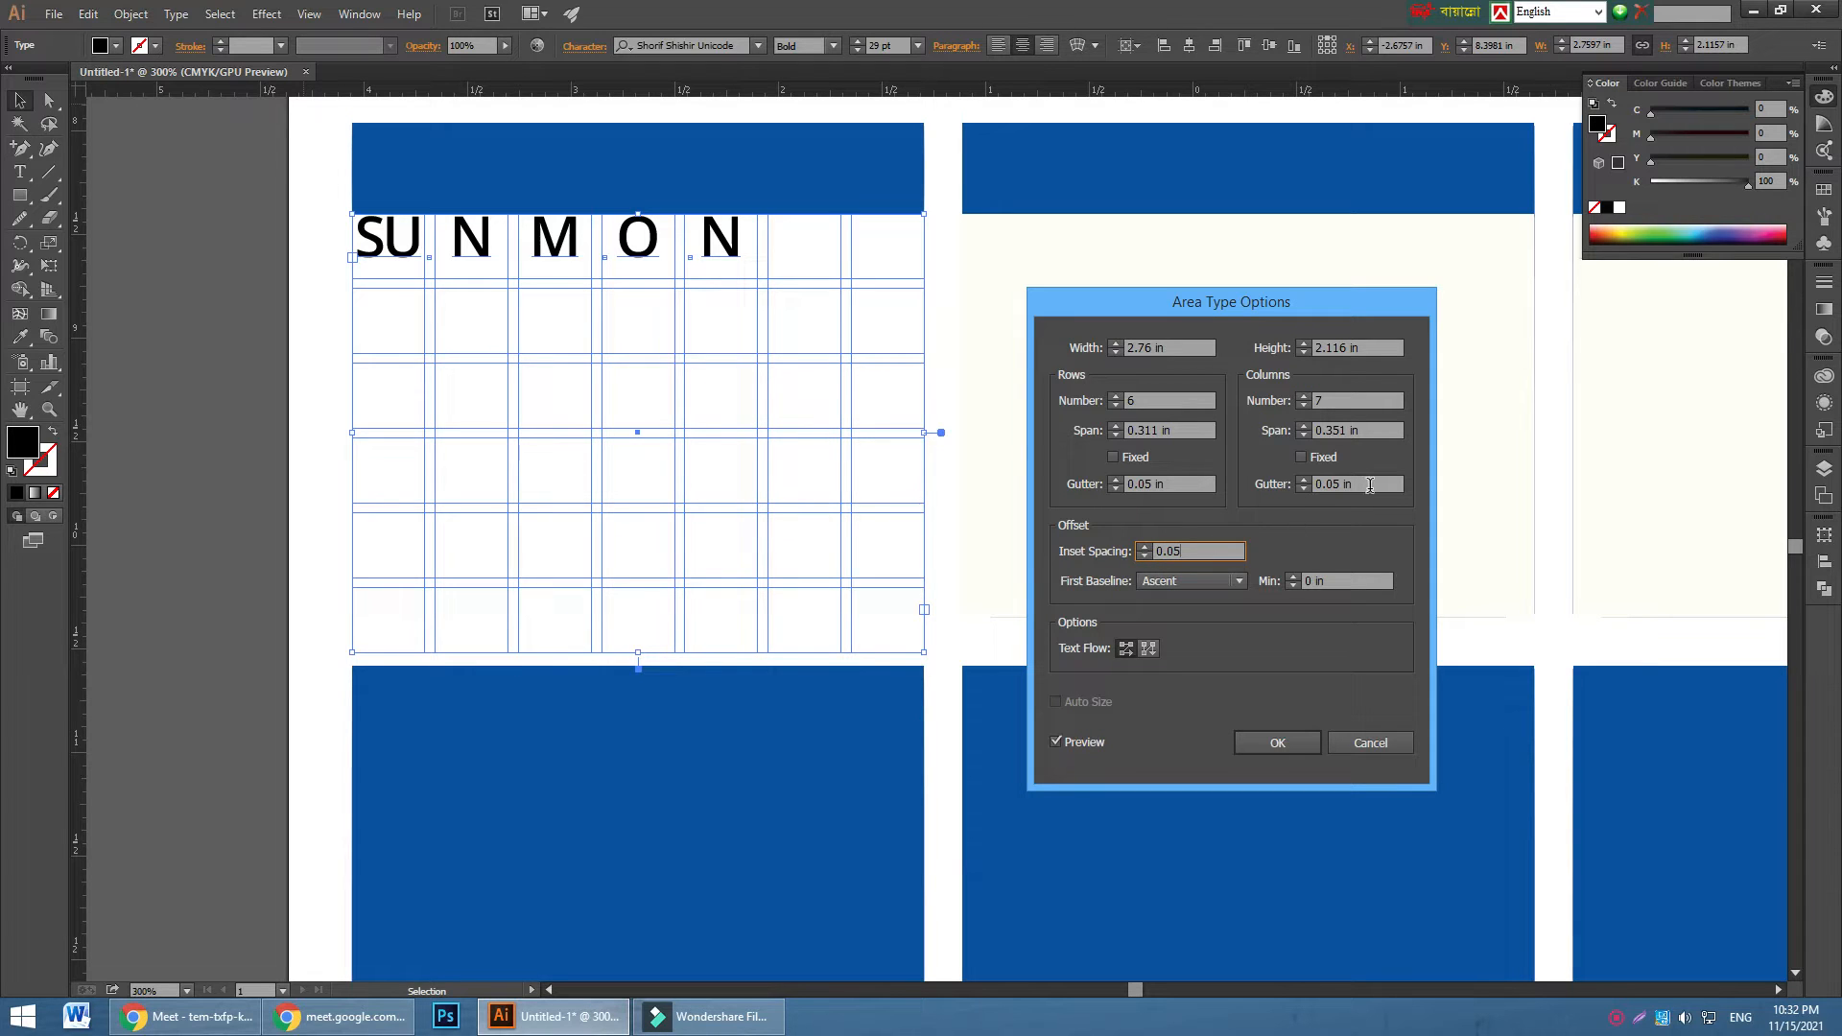
left_click(1369, 485)
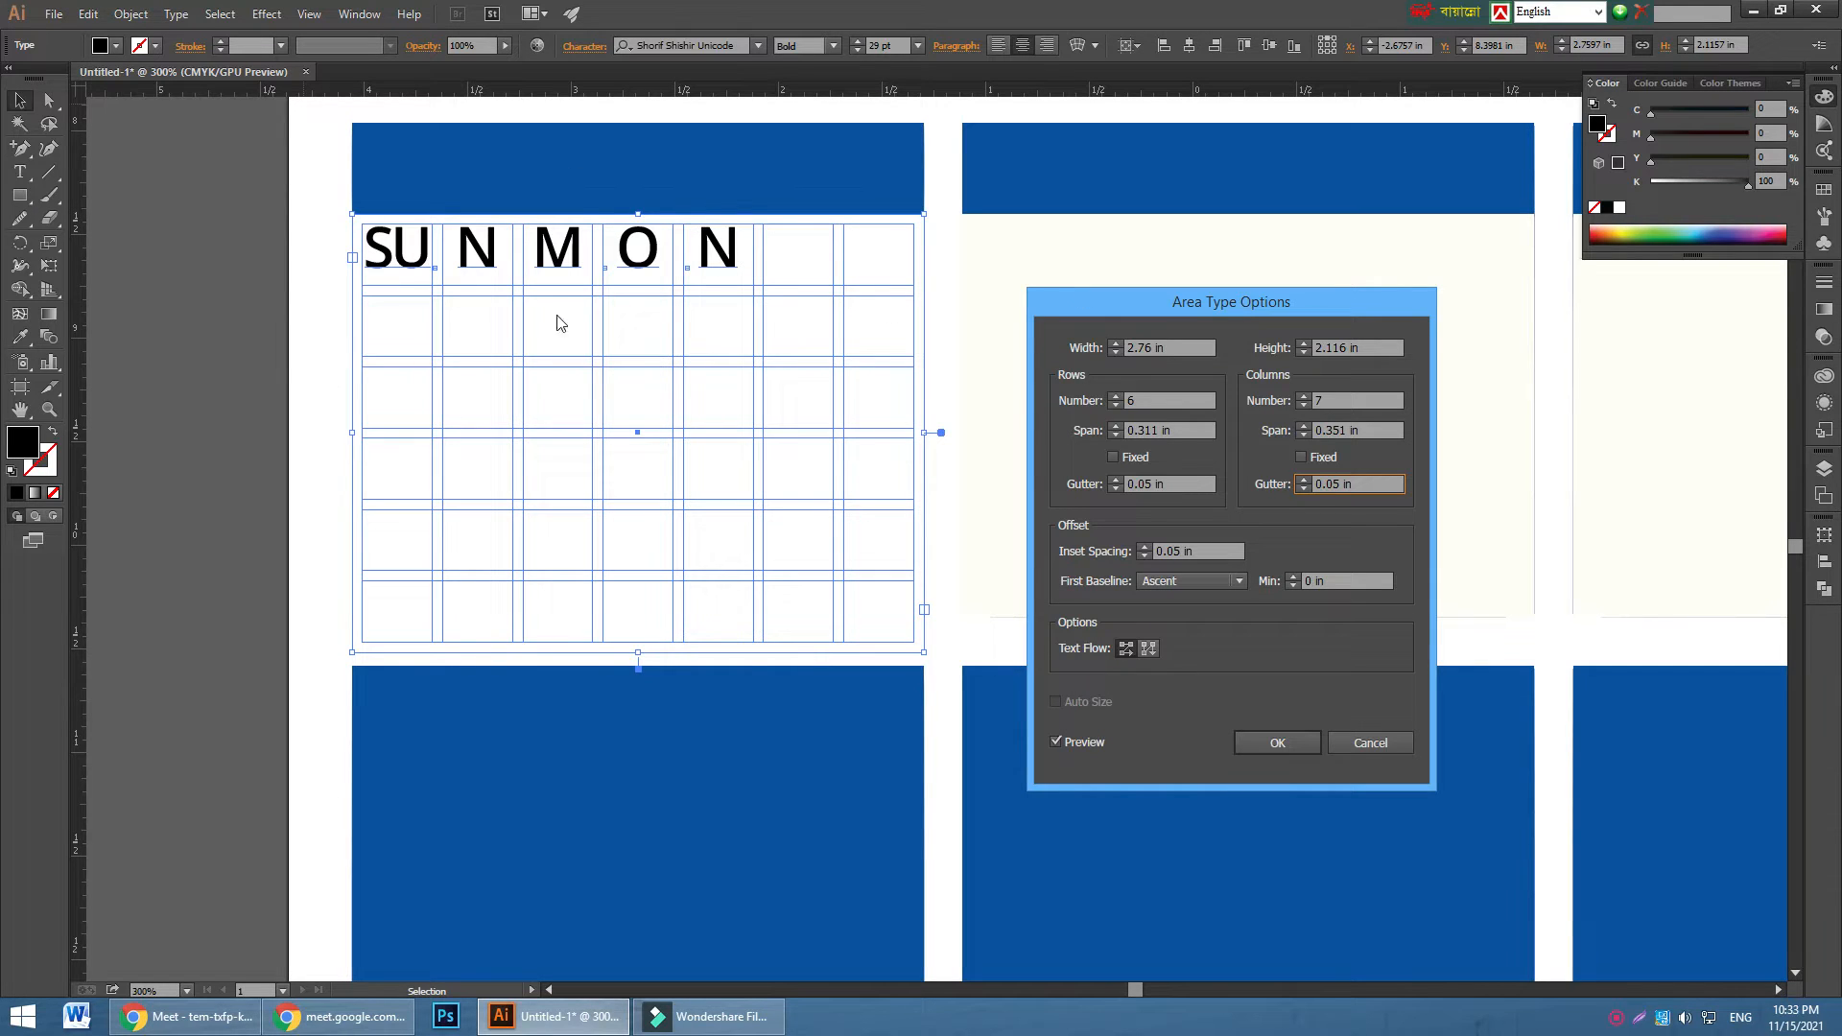
left_click(1286, 743)
- Bring up the full character and paragraph settings clear of the calendar grid and turn off hyphenation for the frame's text
scroll(607, 415, "up", 1)
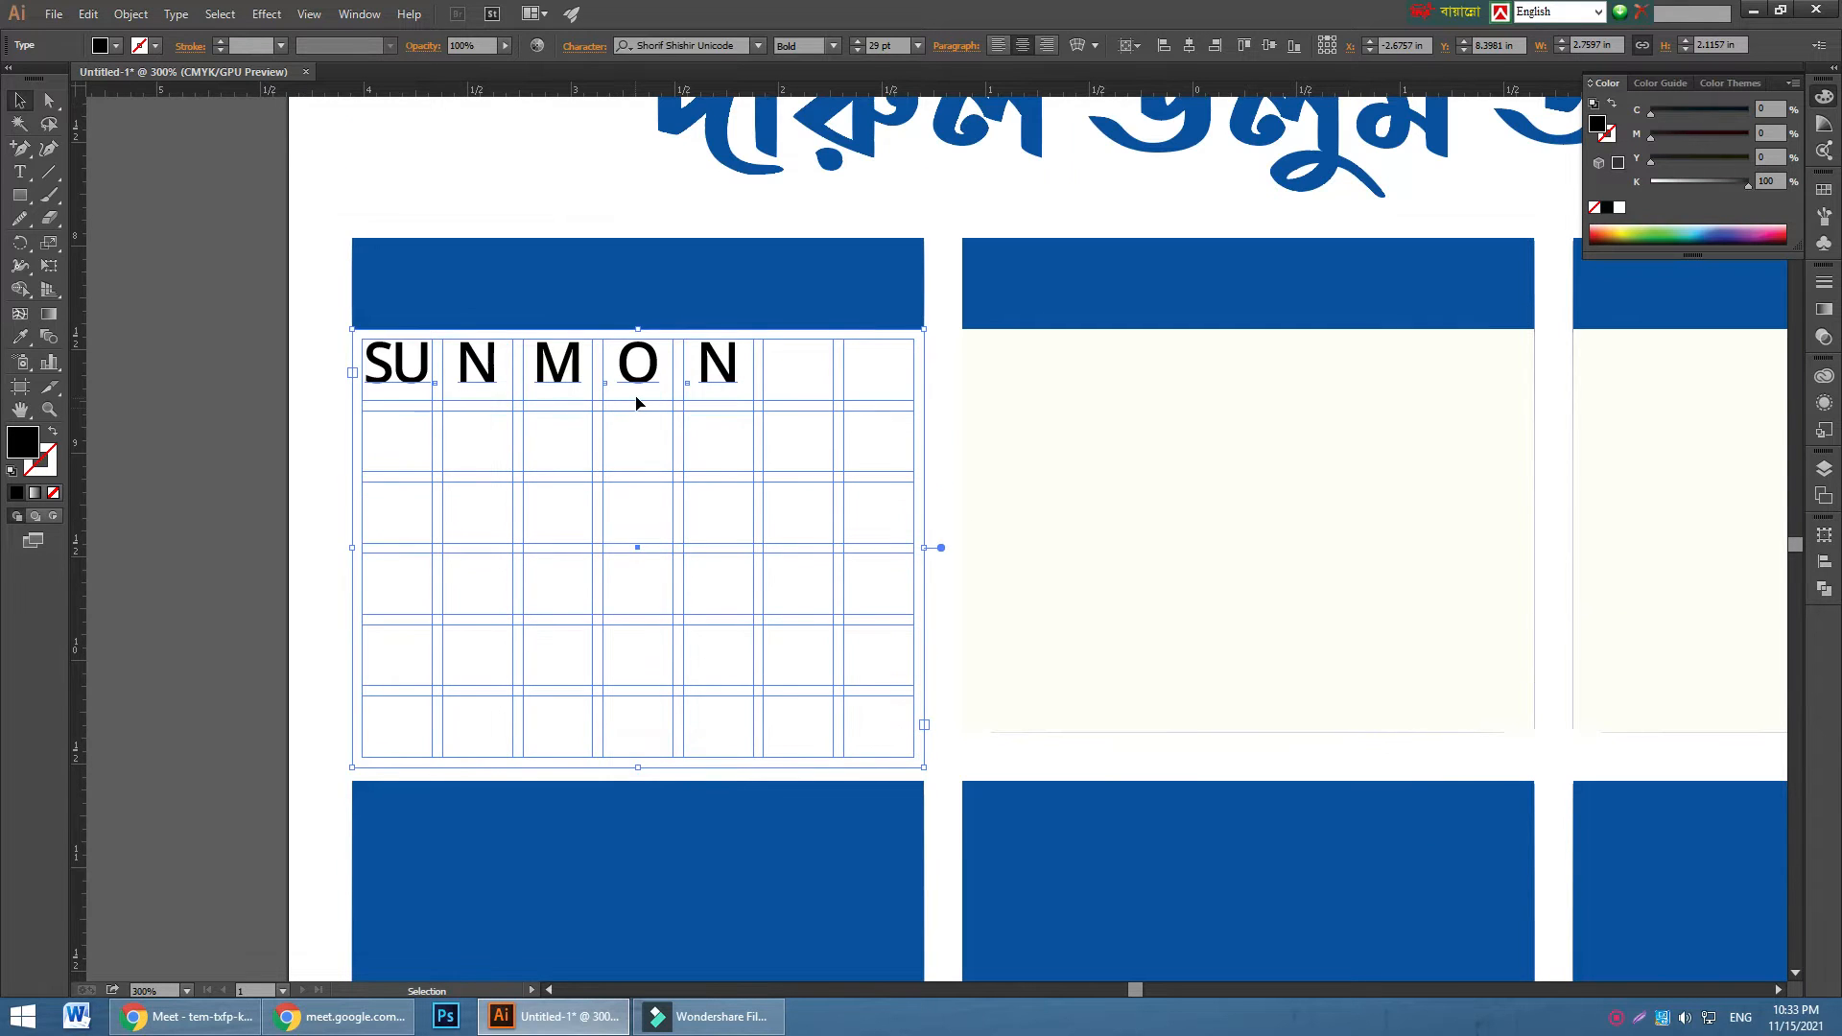
key("ctrl+plus")
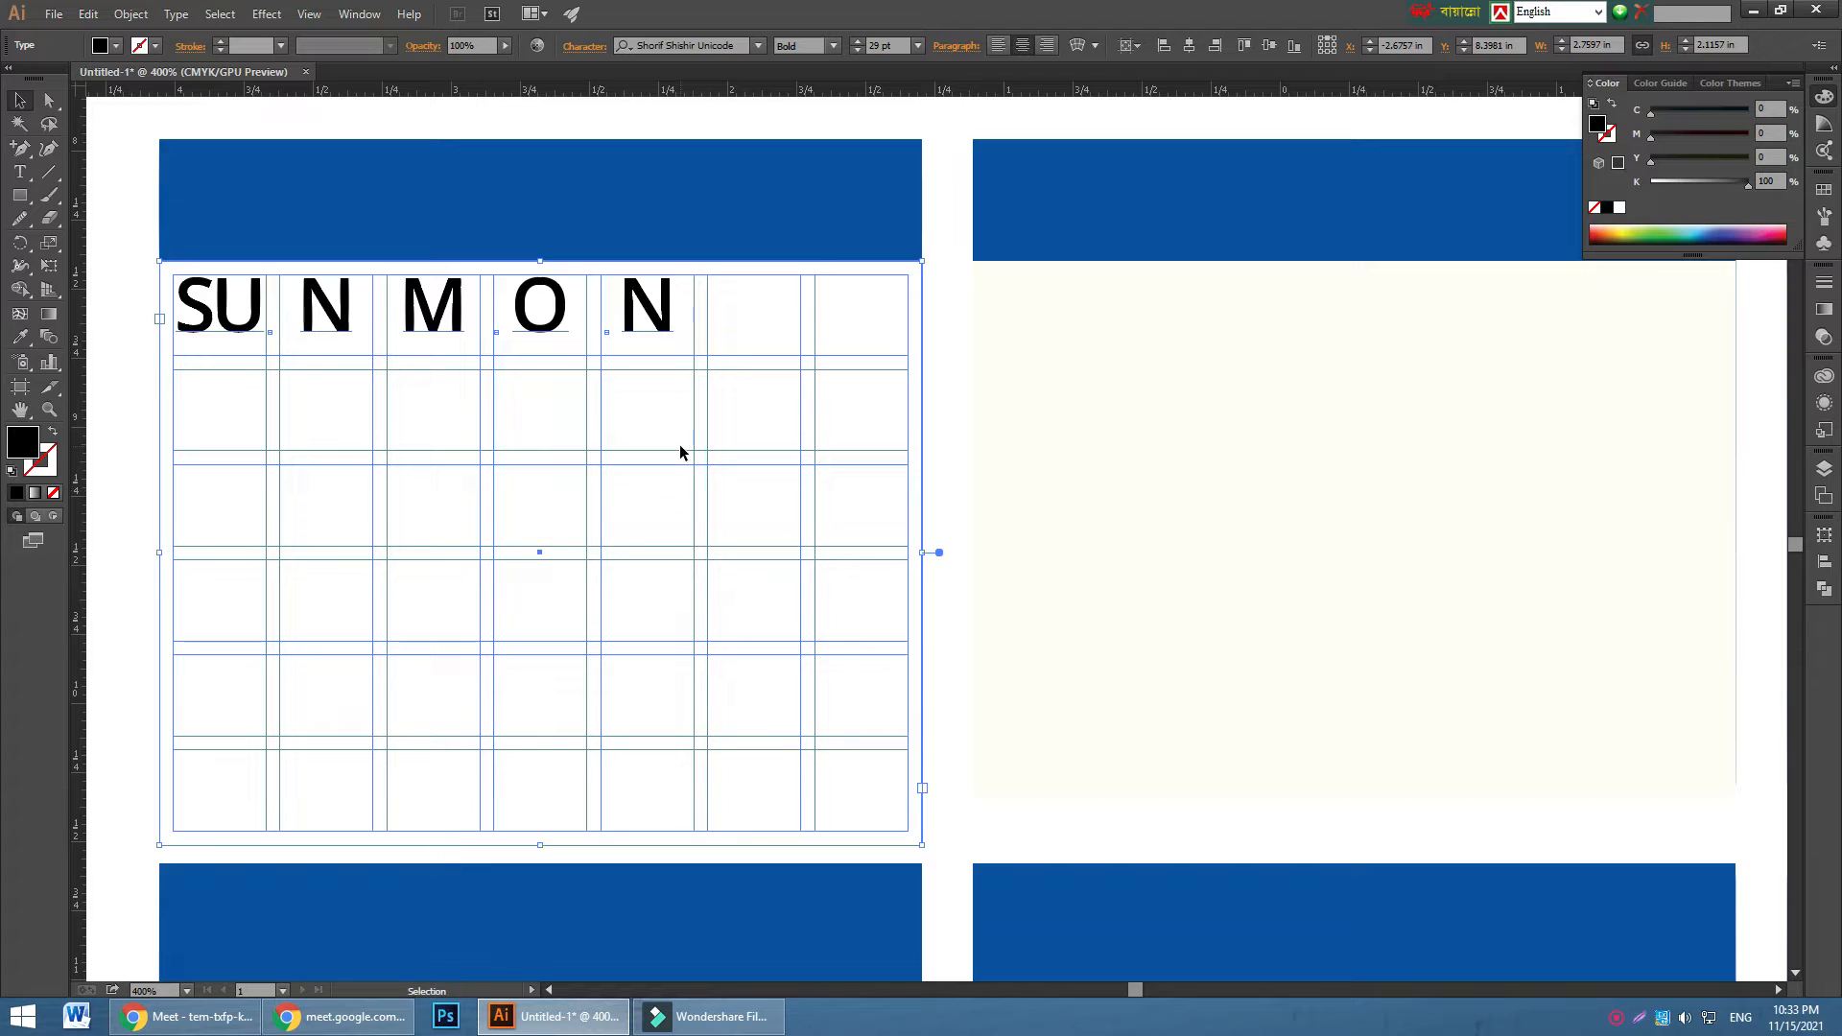
left_click(22, 174)
key("ctrl+t")
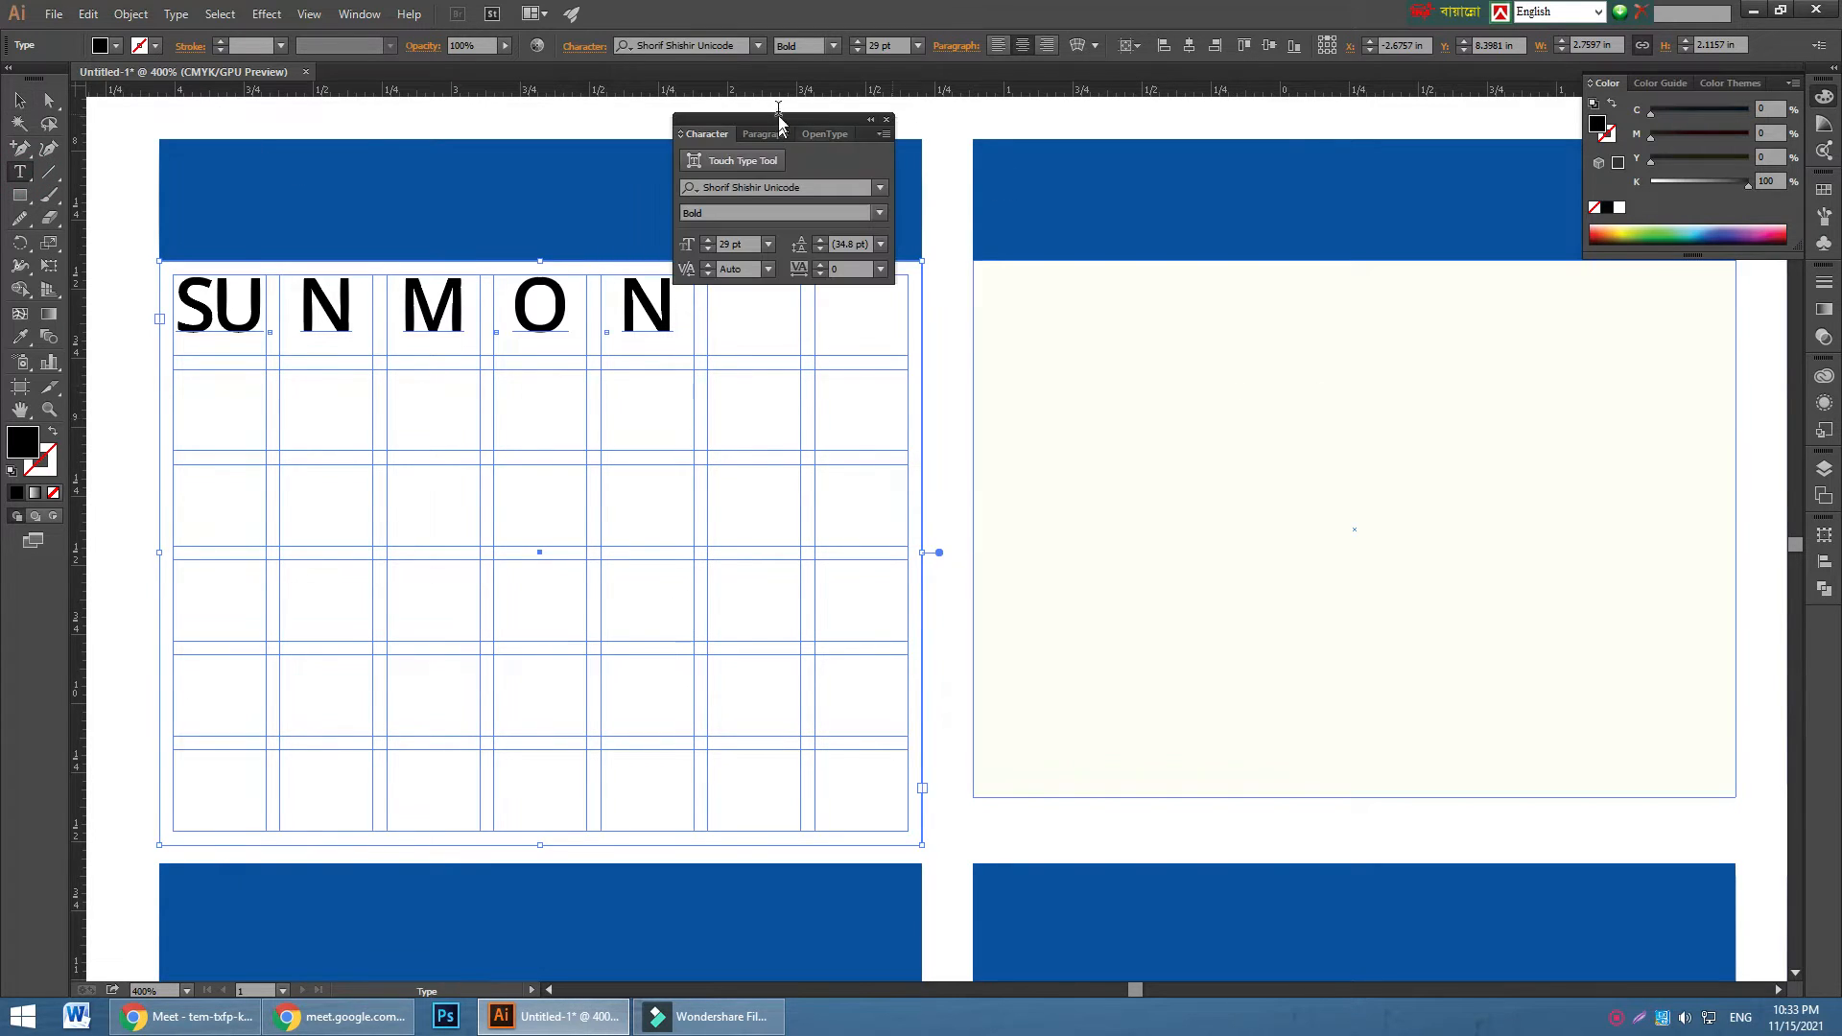
left_click_drag(779, 117, 1379, 289)
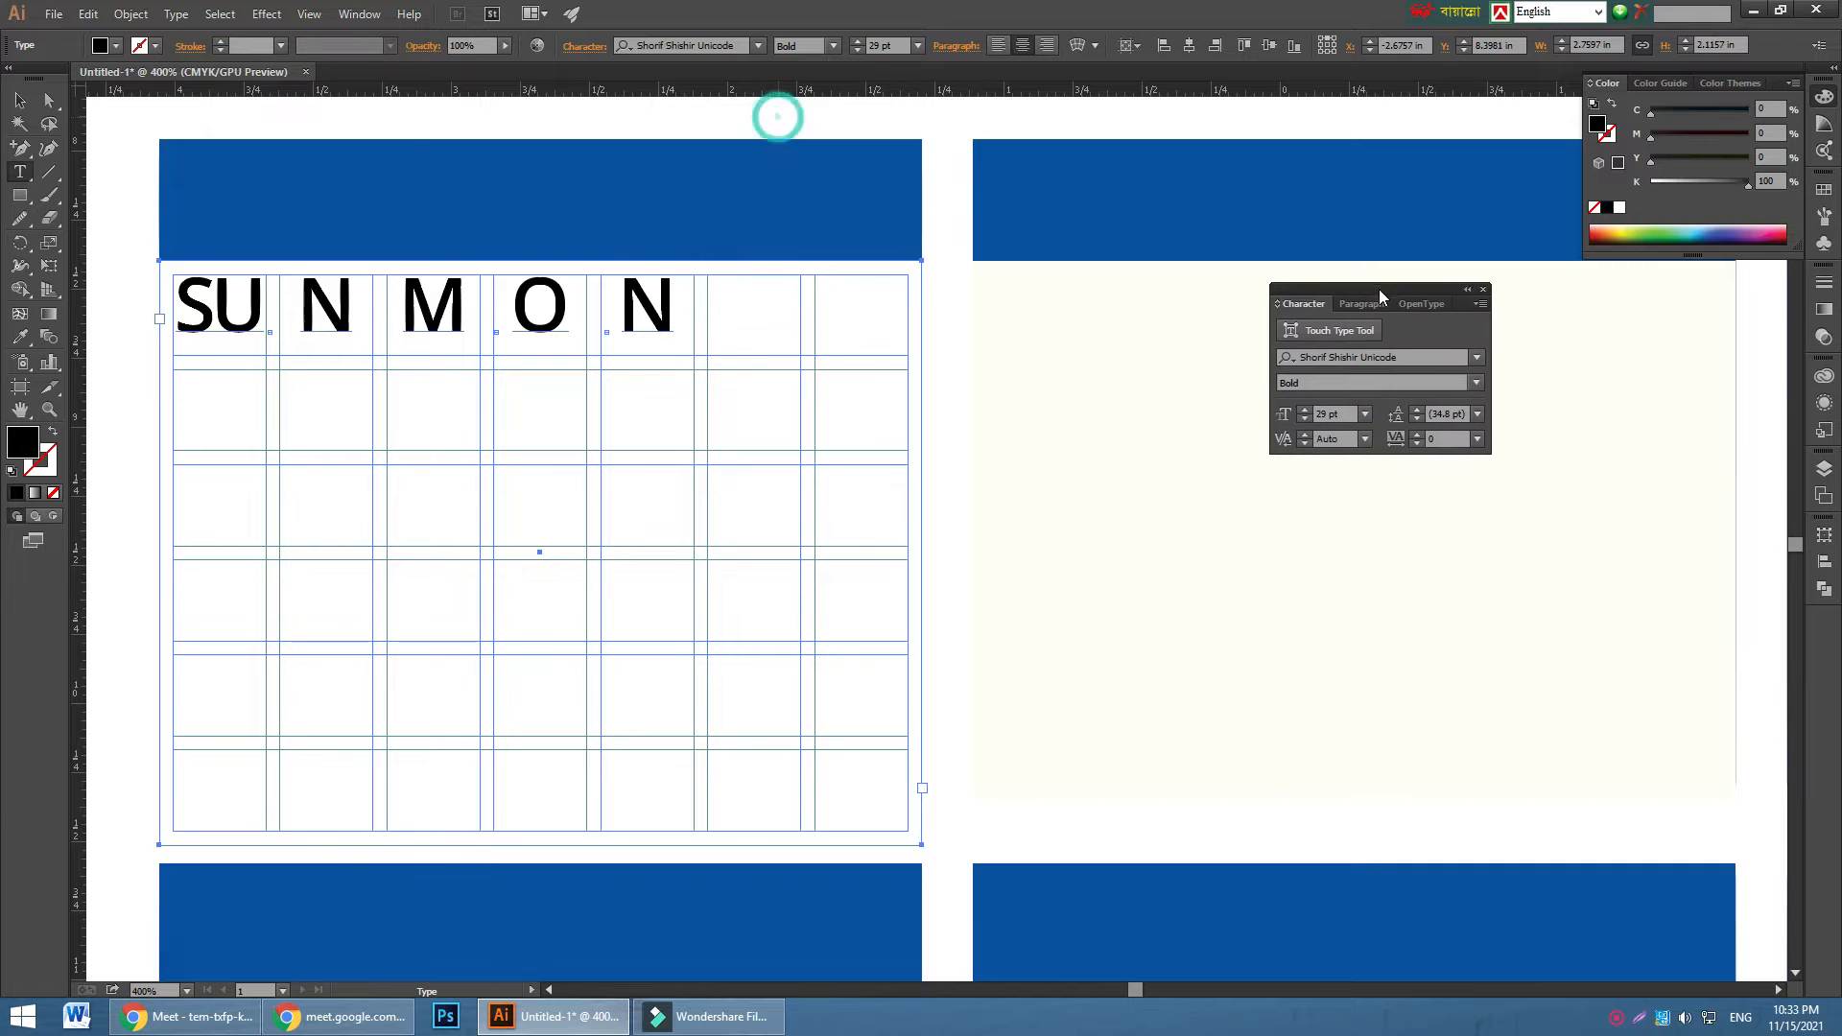
left_click(1281, 306)
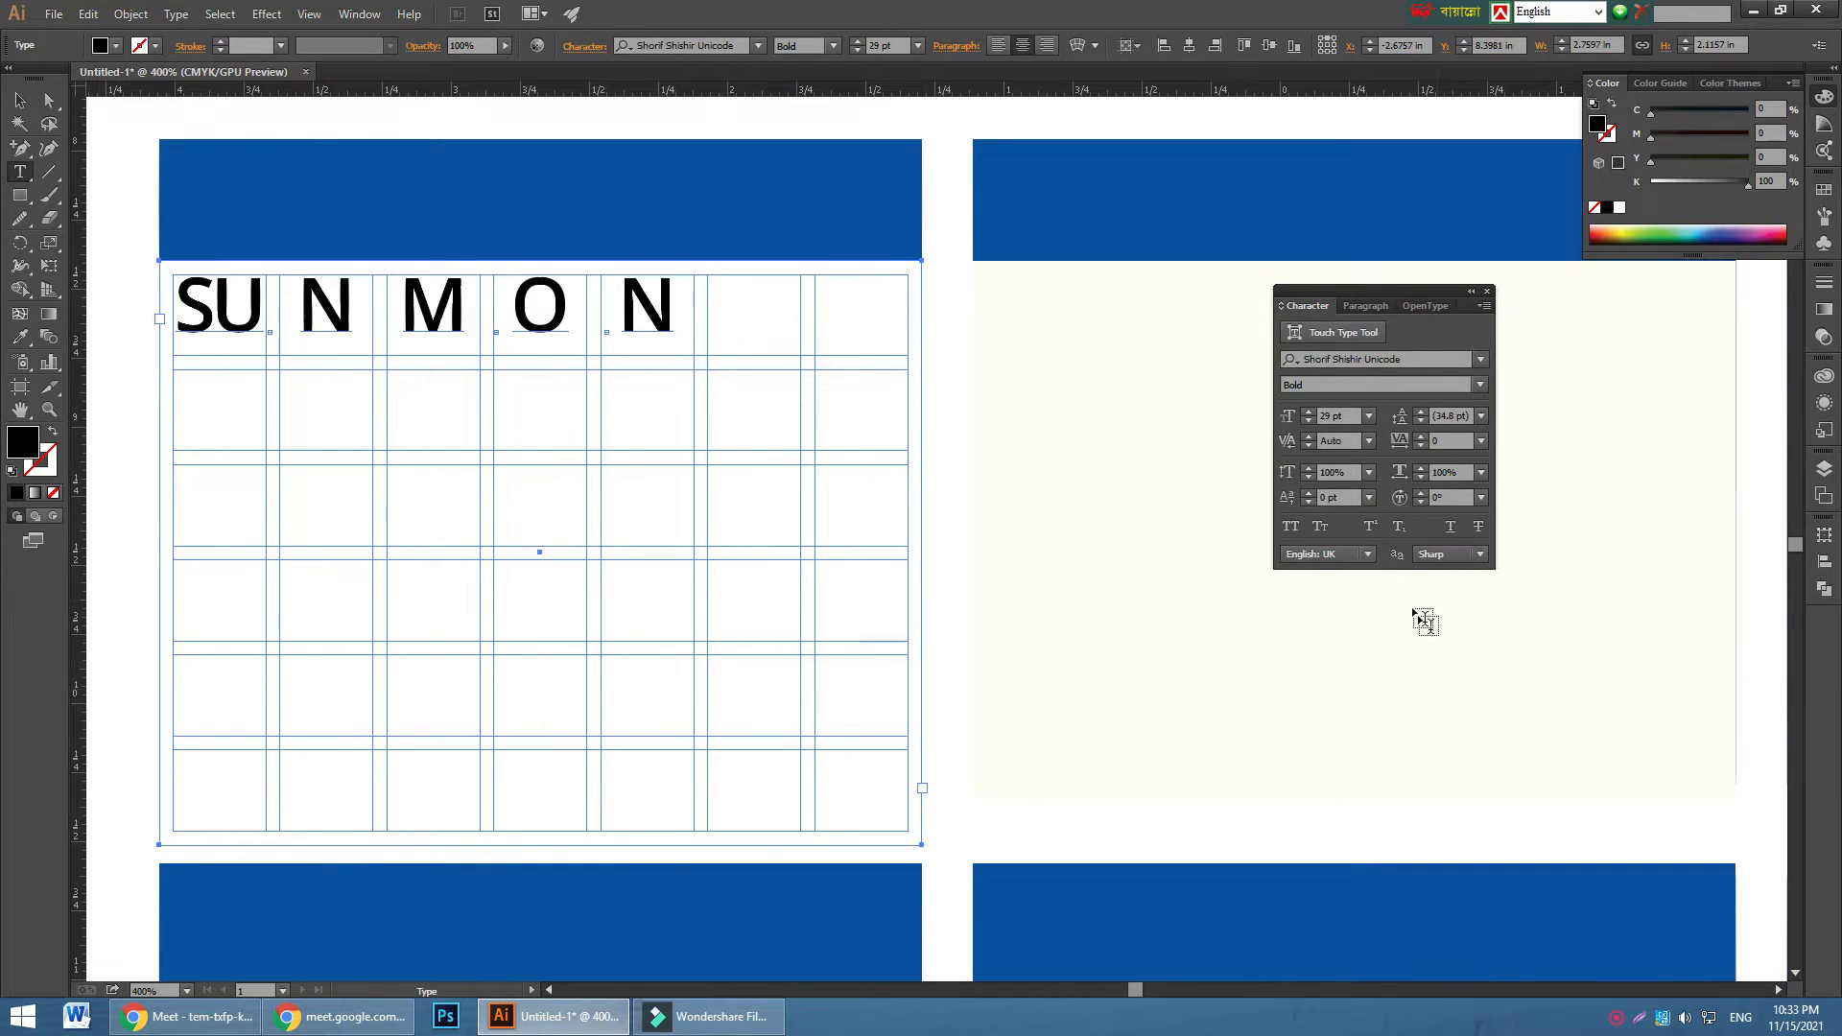
left_click(1367, 307)
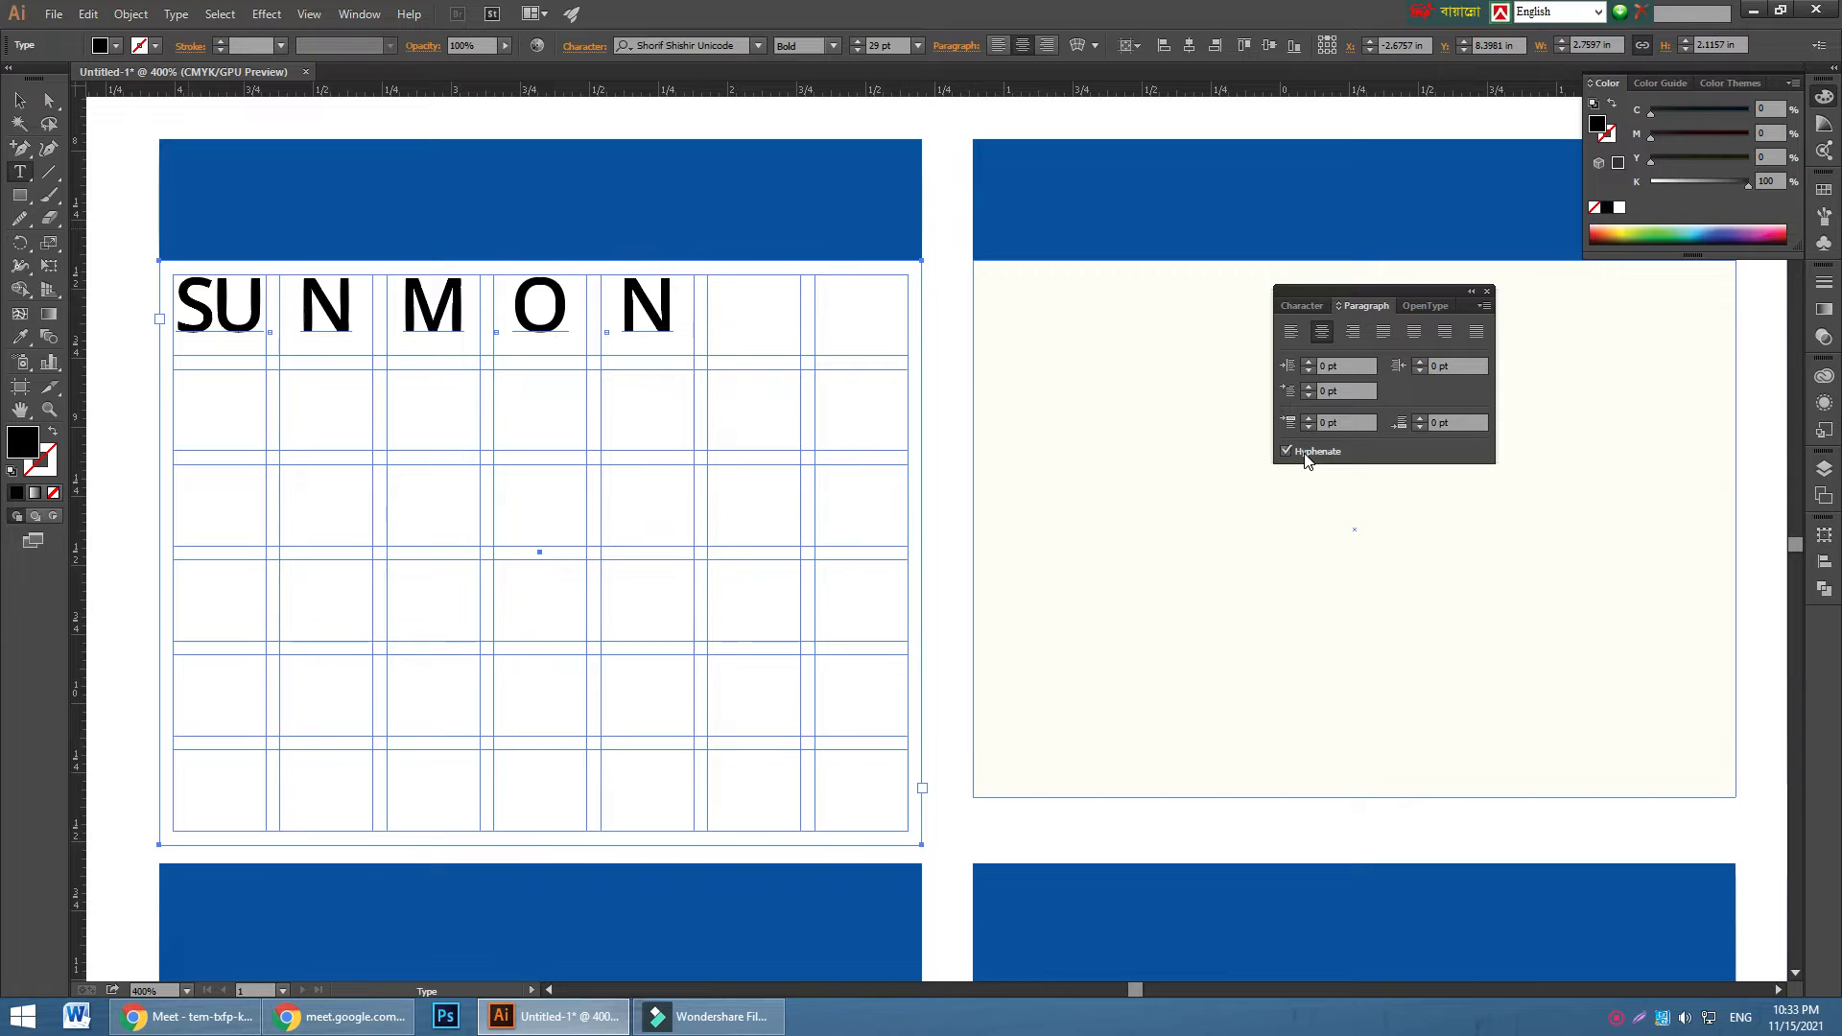
left_click(1299, 307)
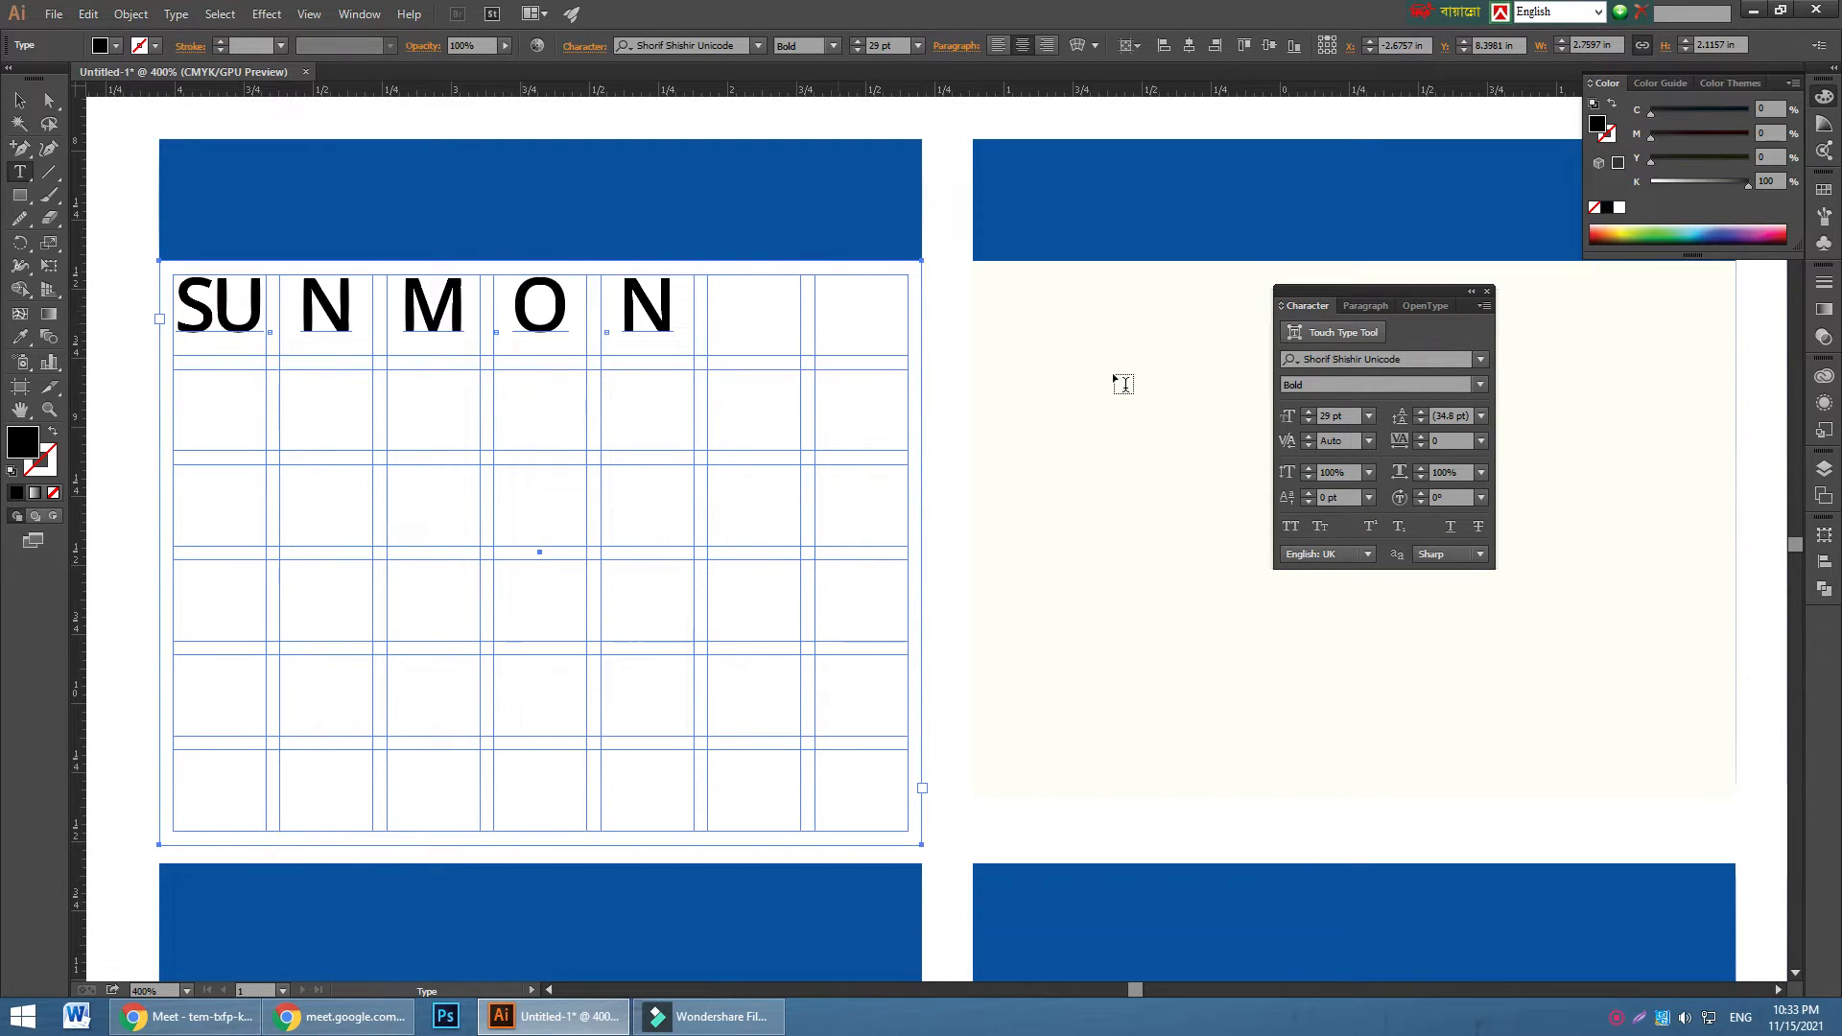
- Reduce the font size of the SUN and MON text in the grid frame to 13 pt
left_click(1308, 422)
left_click(1308, 422)
left_click(1308, 422)
left_click(1307, 422)
left_click(1308, 422)
left_click(1307, 422)
left_click(1308, 422)
left_click(1308, 422)
left_click(1307, 422)
left_click(1308, 422)
left_click(1308, 422)
left_click(1307, 422)
left_click(1307, 422)
left_click(1307, 422)
left_click(1307, 422)
left_click(1307, 422)
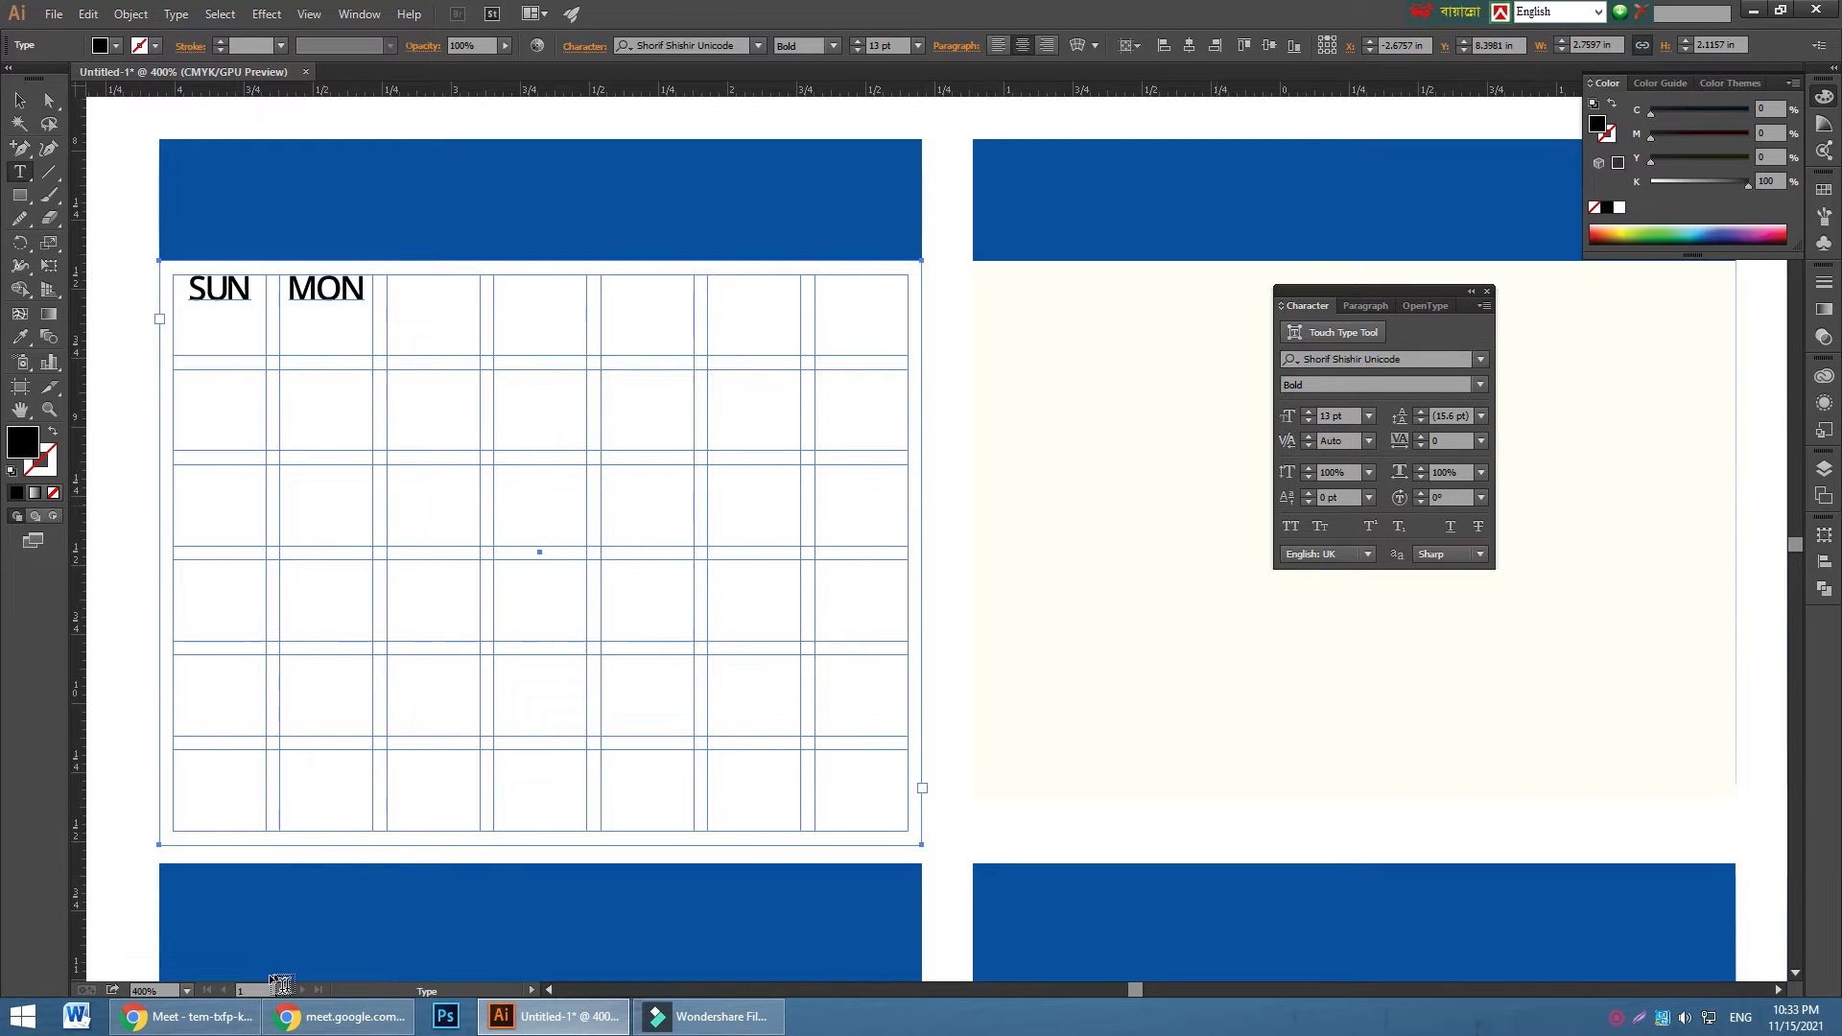
- Switch to the Google Meet call in Chrome, admit the waiting participant, and return to the Illustrator document
left_click(188, 1016)
left_click(1118, 213)
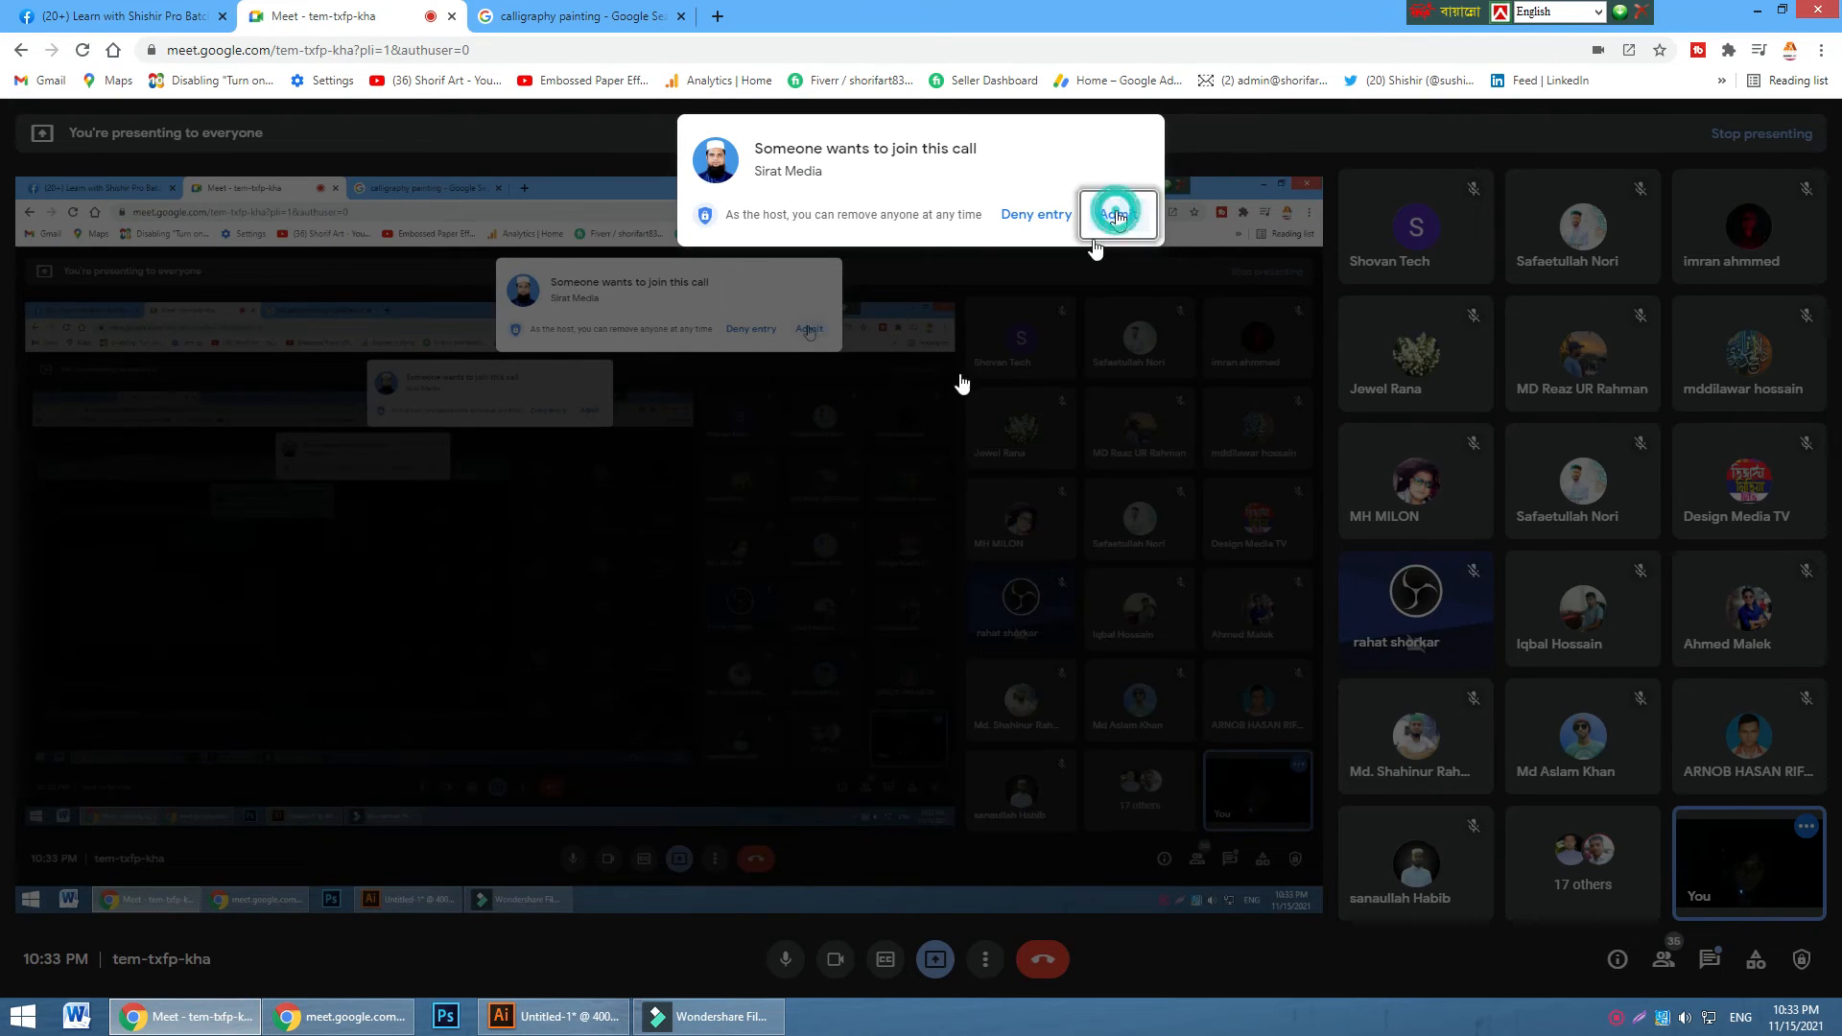
left_click(554, 1016)
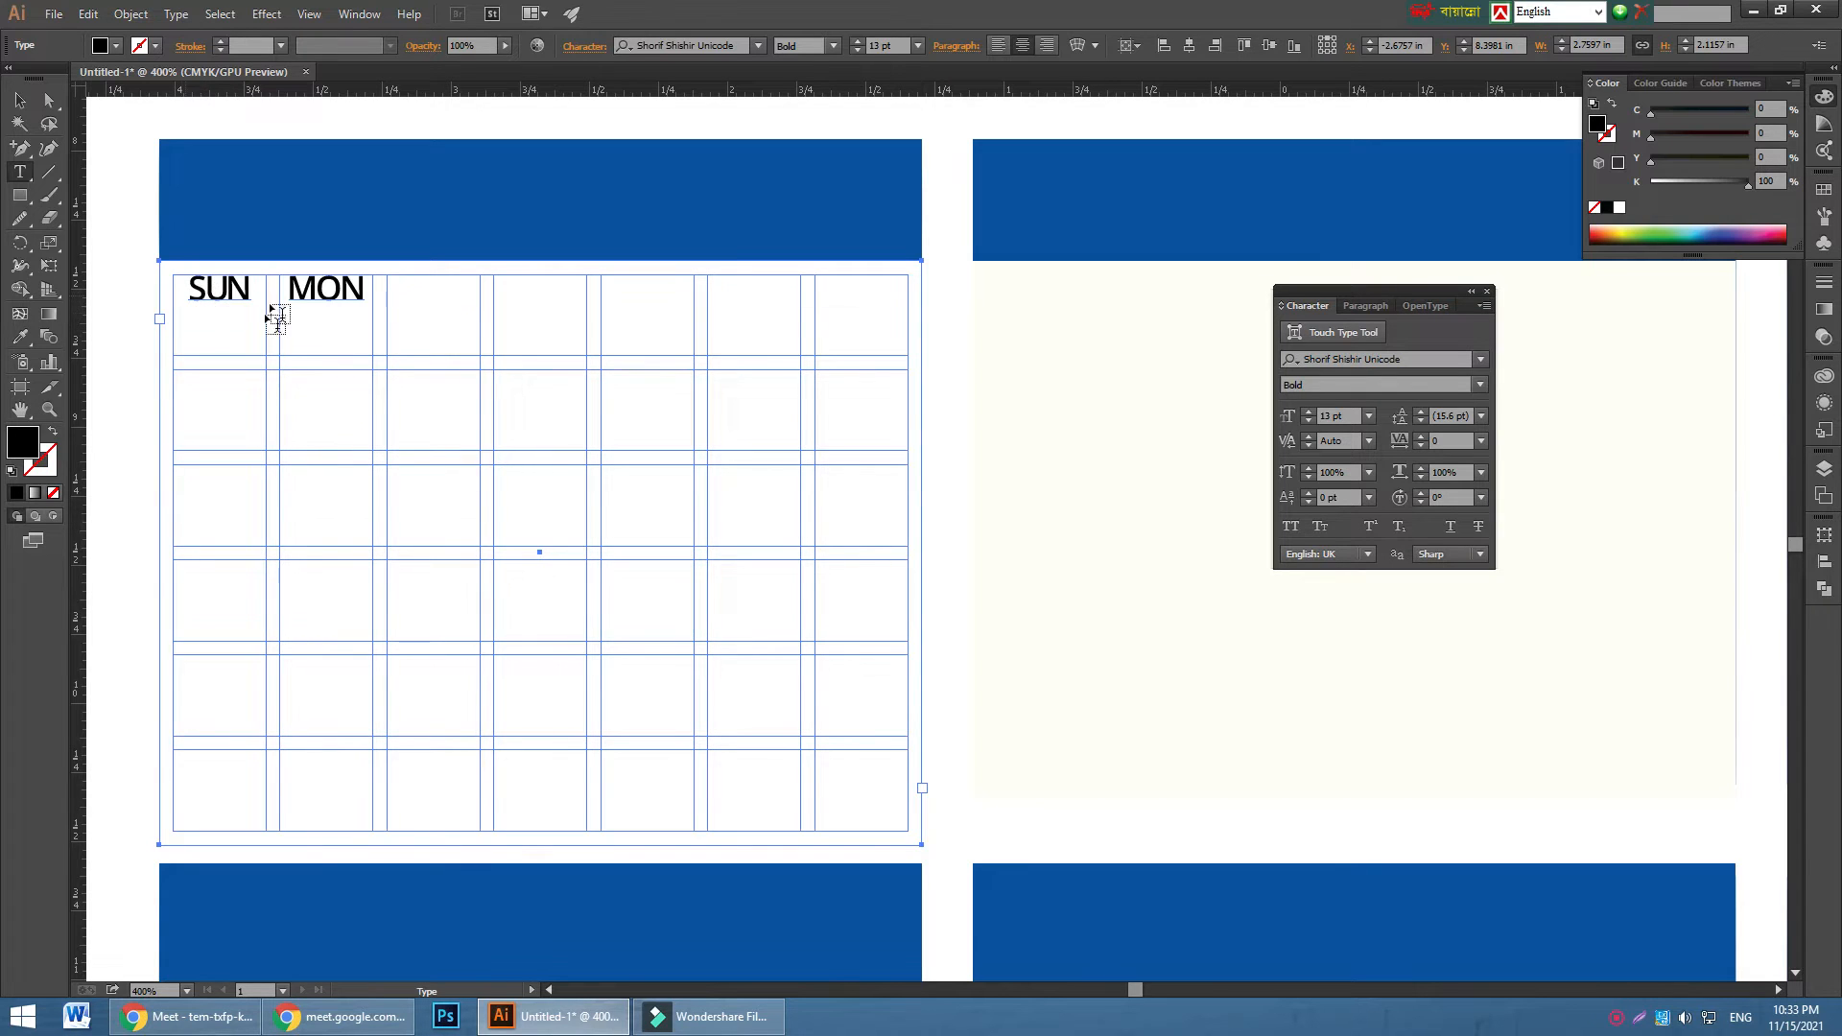
- Lower the weekday text within its cells by setting the baseline shift to -7 pt
left_click(1308, 503)
left_click(1309, 503)
left_click(1309, 503)
left_click(1308, 503)
left_click(1309, 503)
left_click(1309, 502)
left_click(1310, 503)
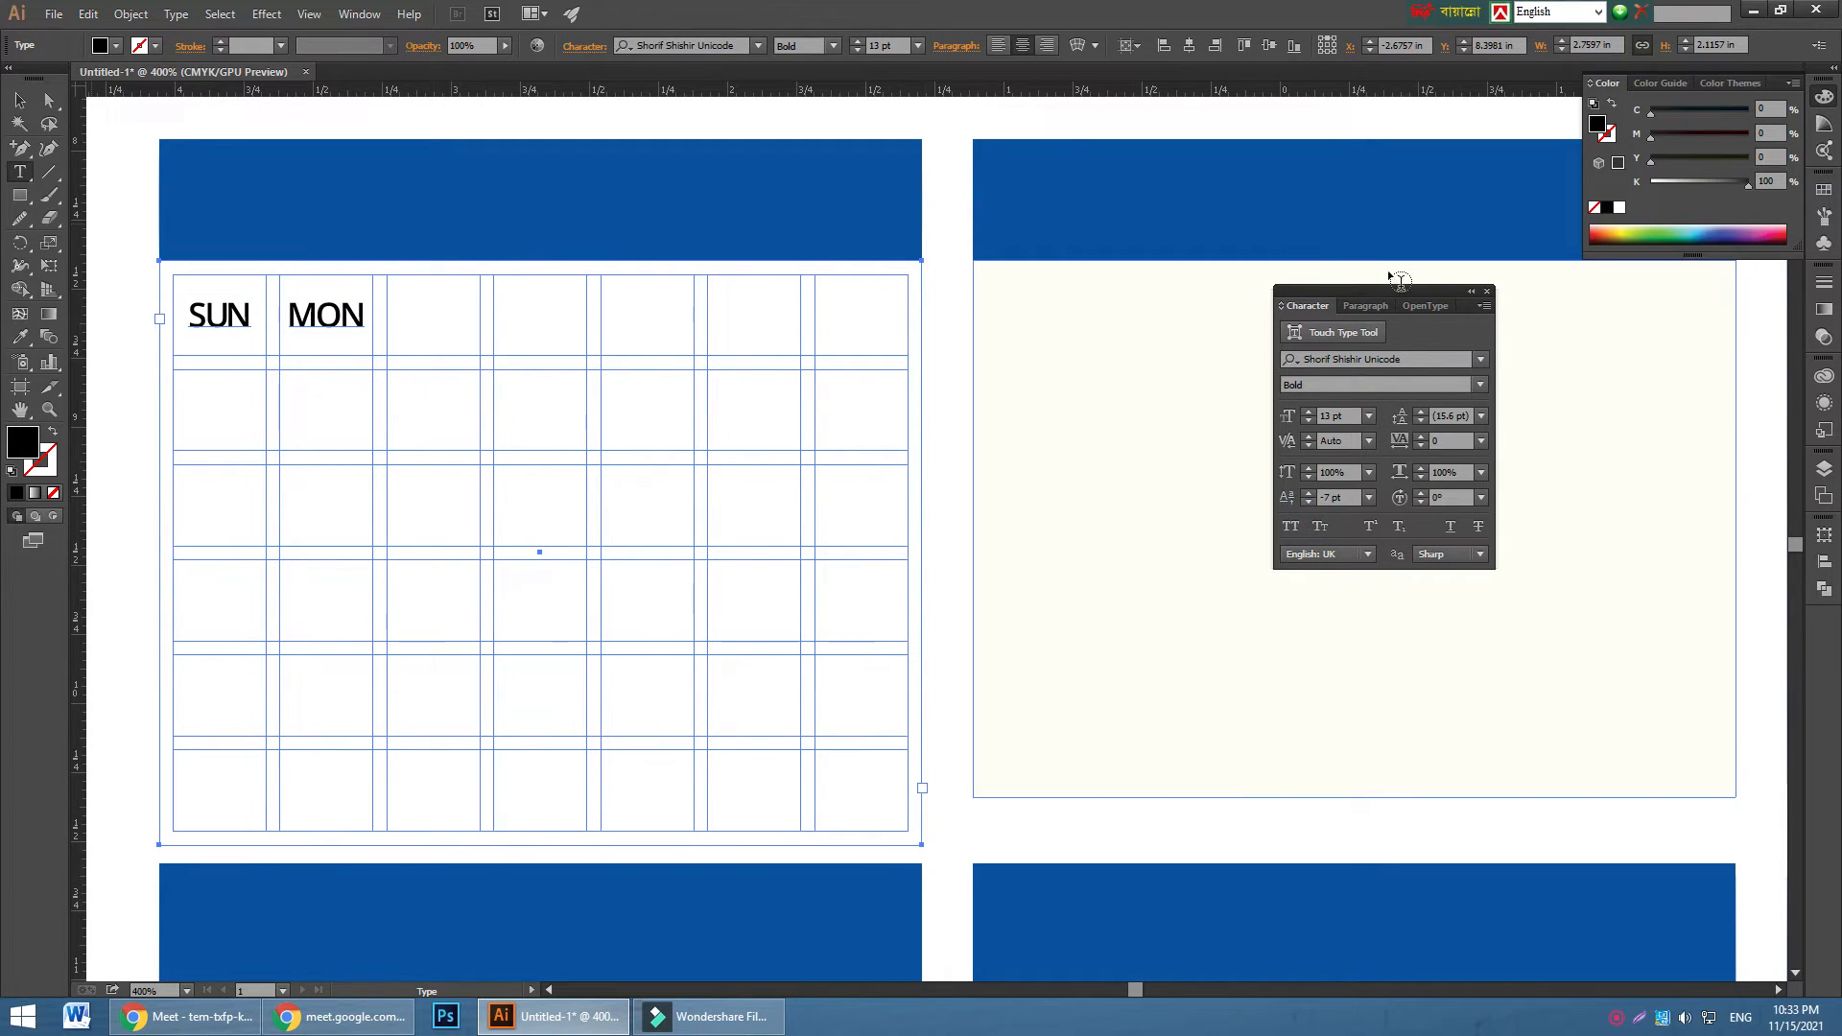
- Centre-align the weekday text within its columns and return to the character settings
left_click(1362, 305)
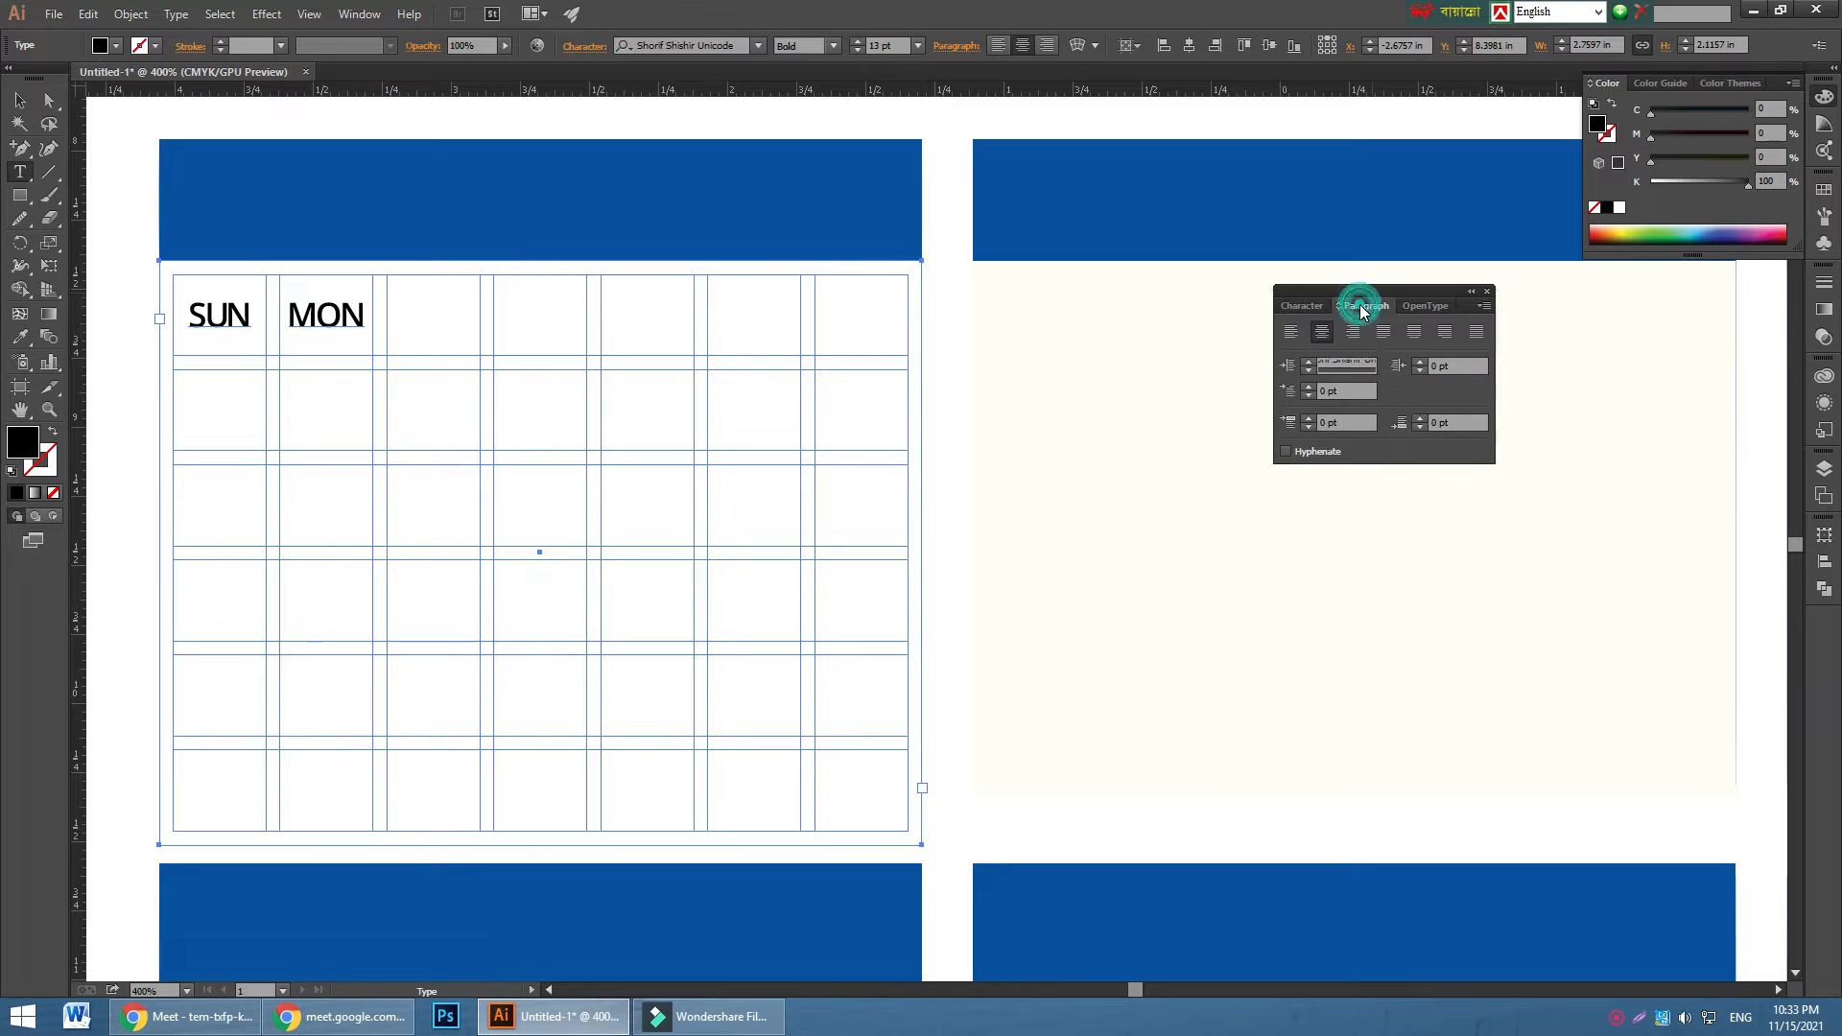
left_click(1316, 332)
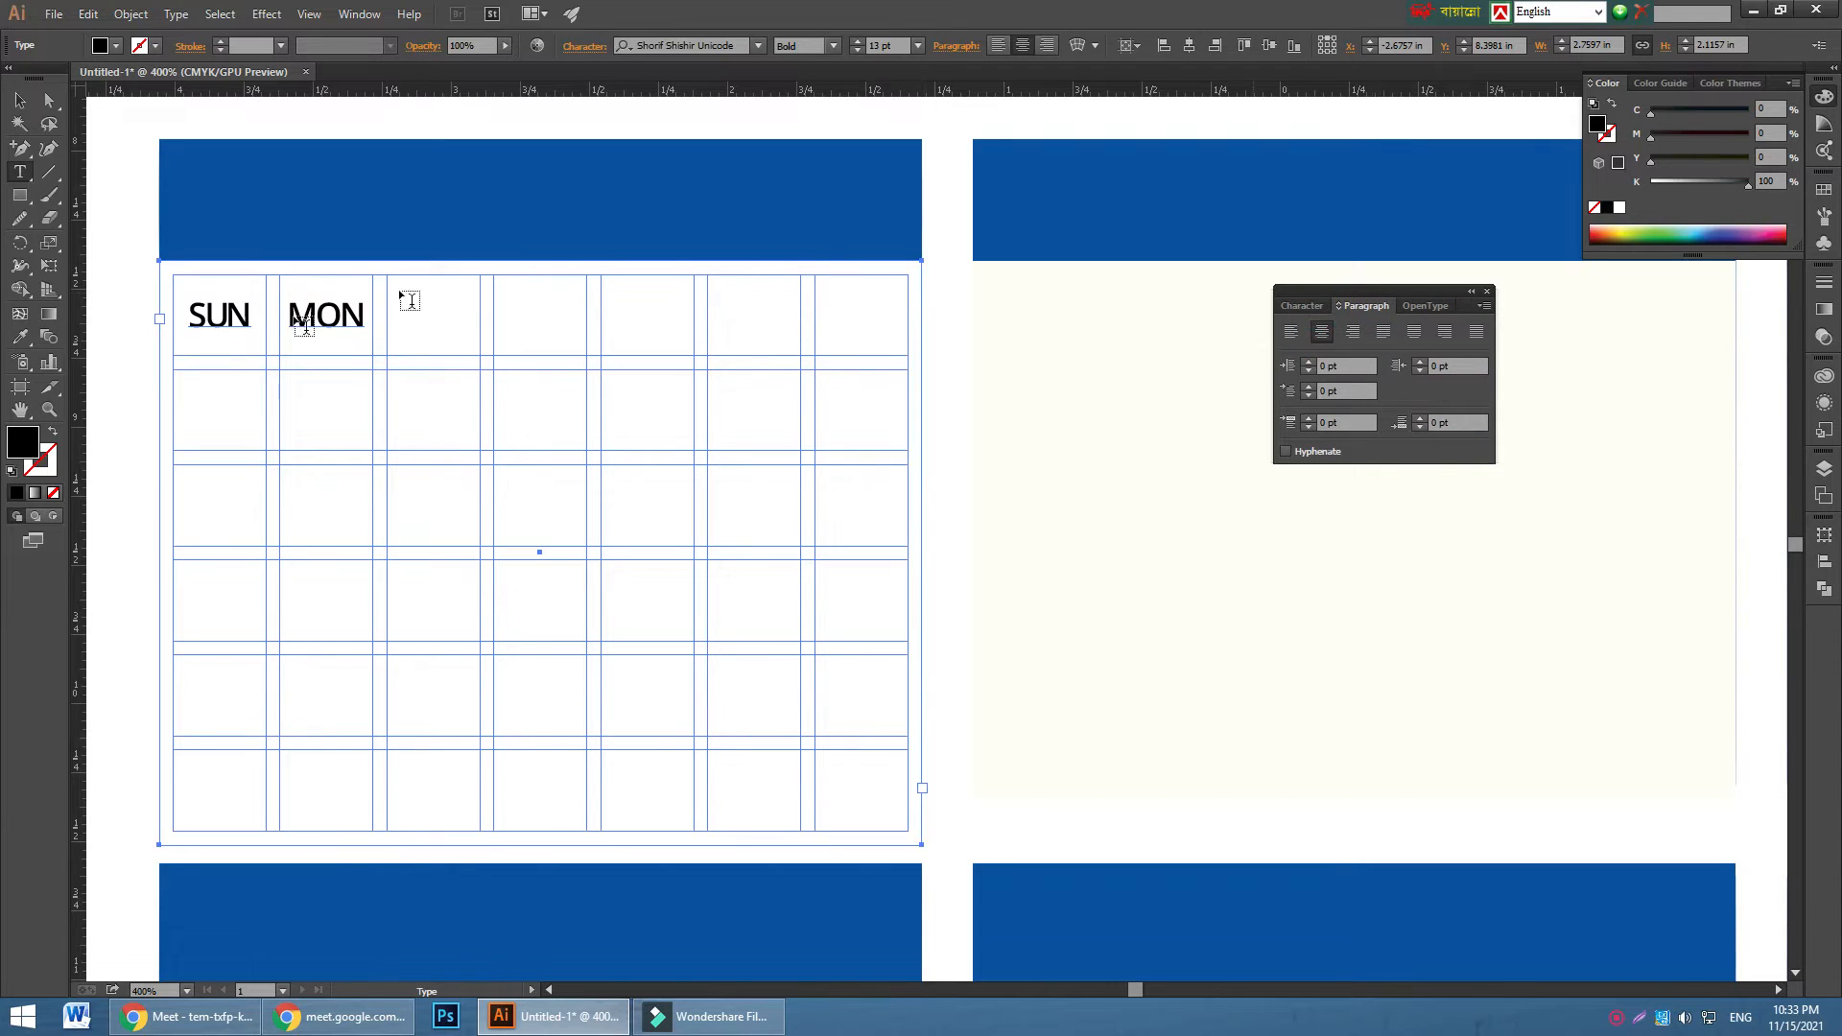
left_click(1299, 303)
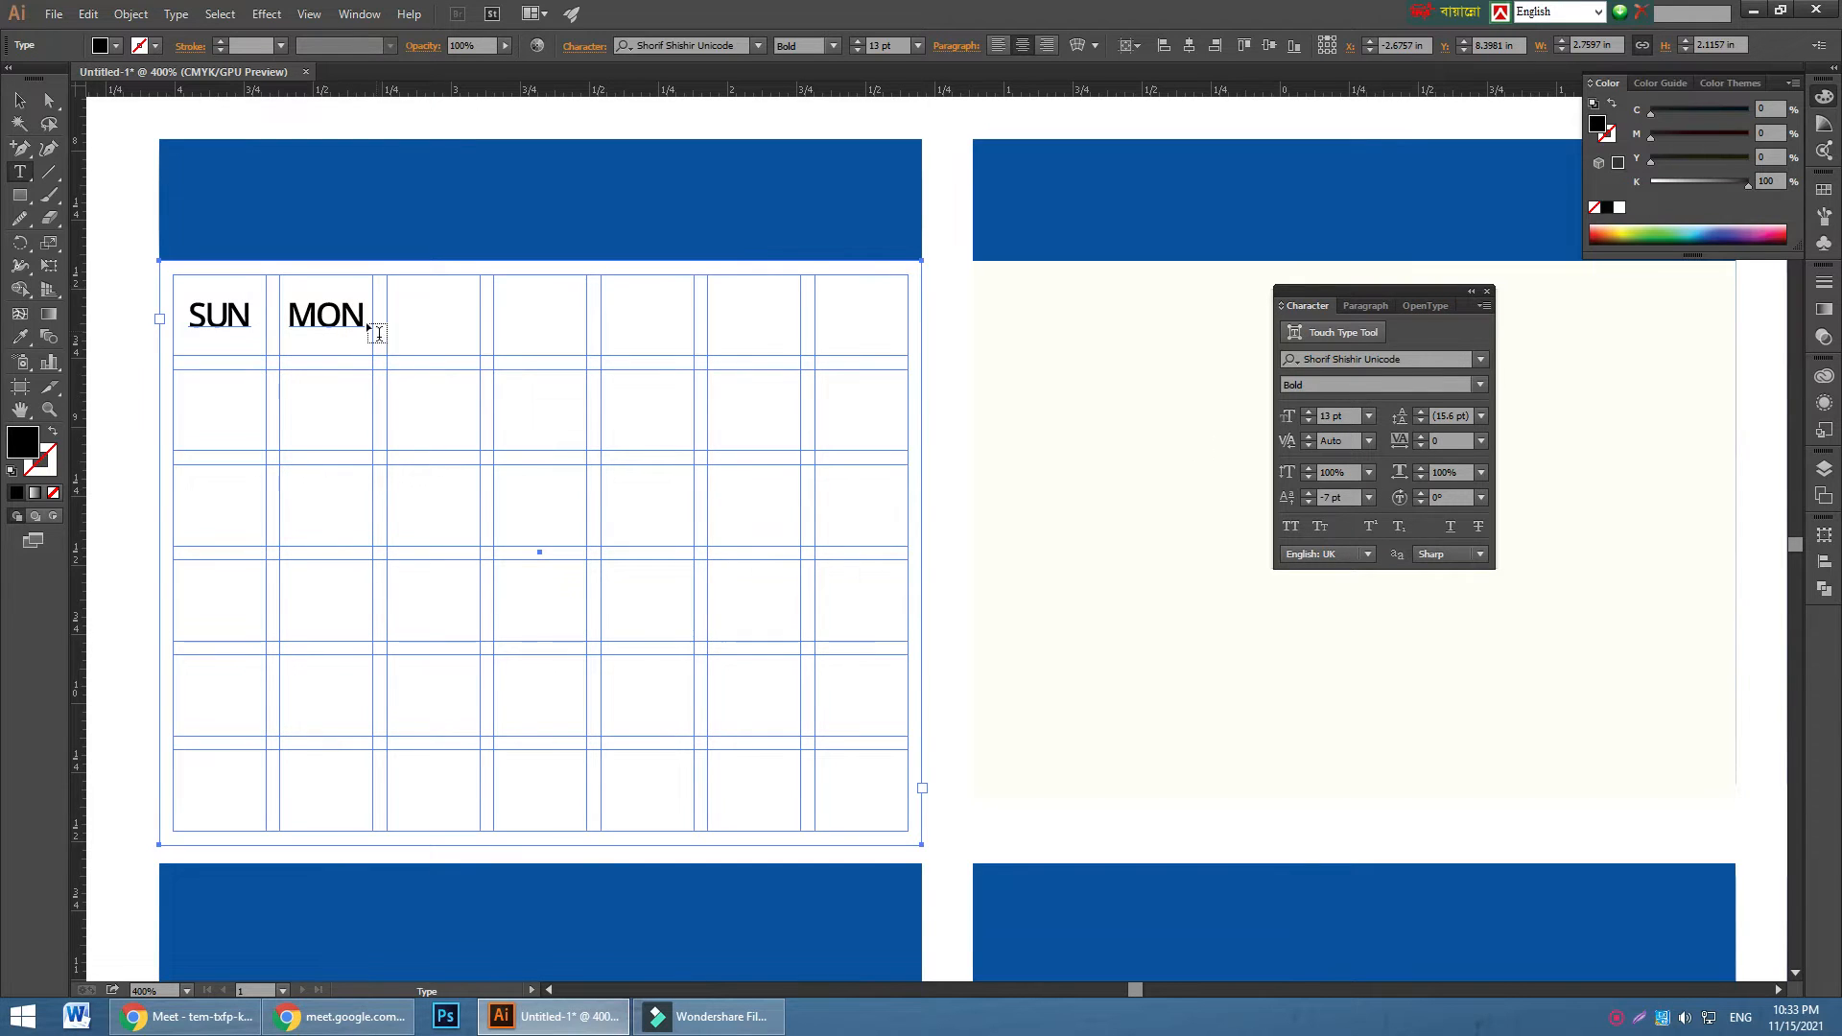
- Enter TUE, WED, THU, FRI and SAT after MON, one in each remaining cell of the grid's first row
double_click(313, 312)
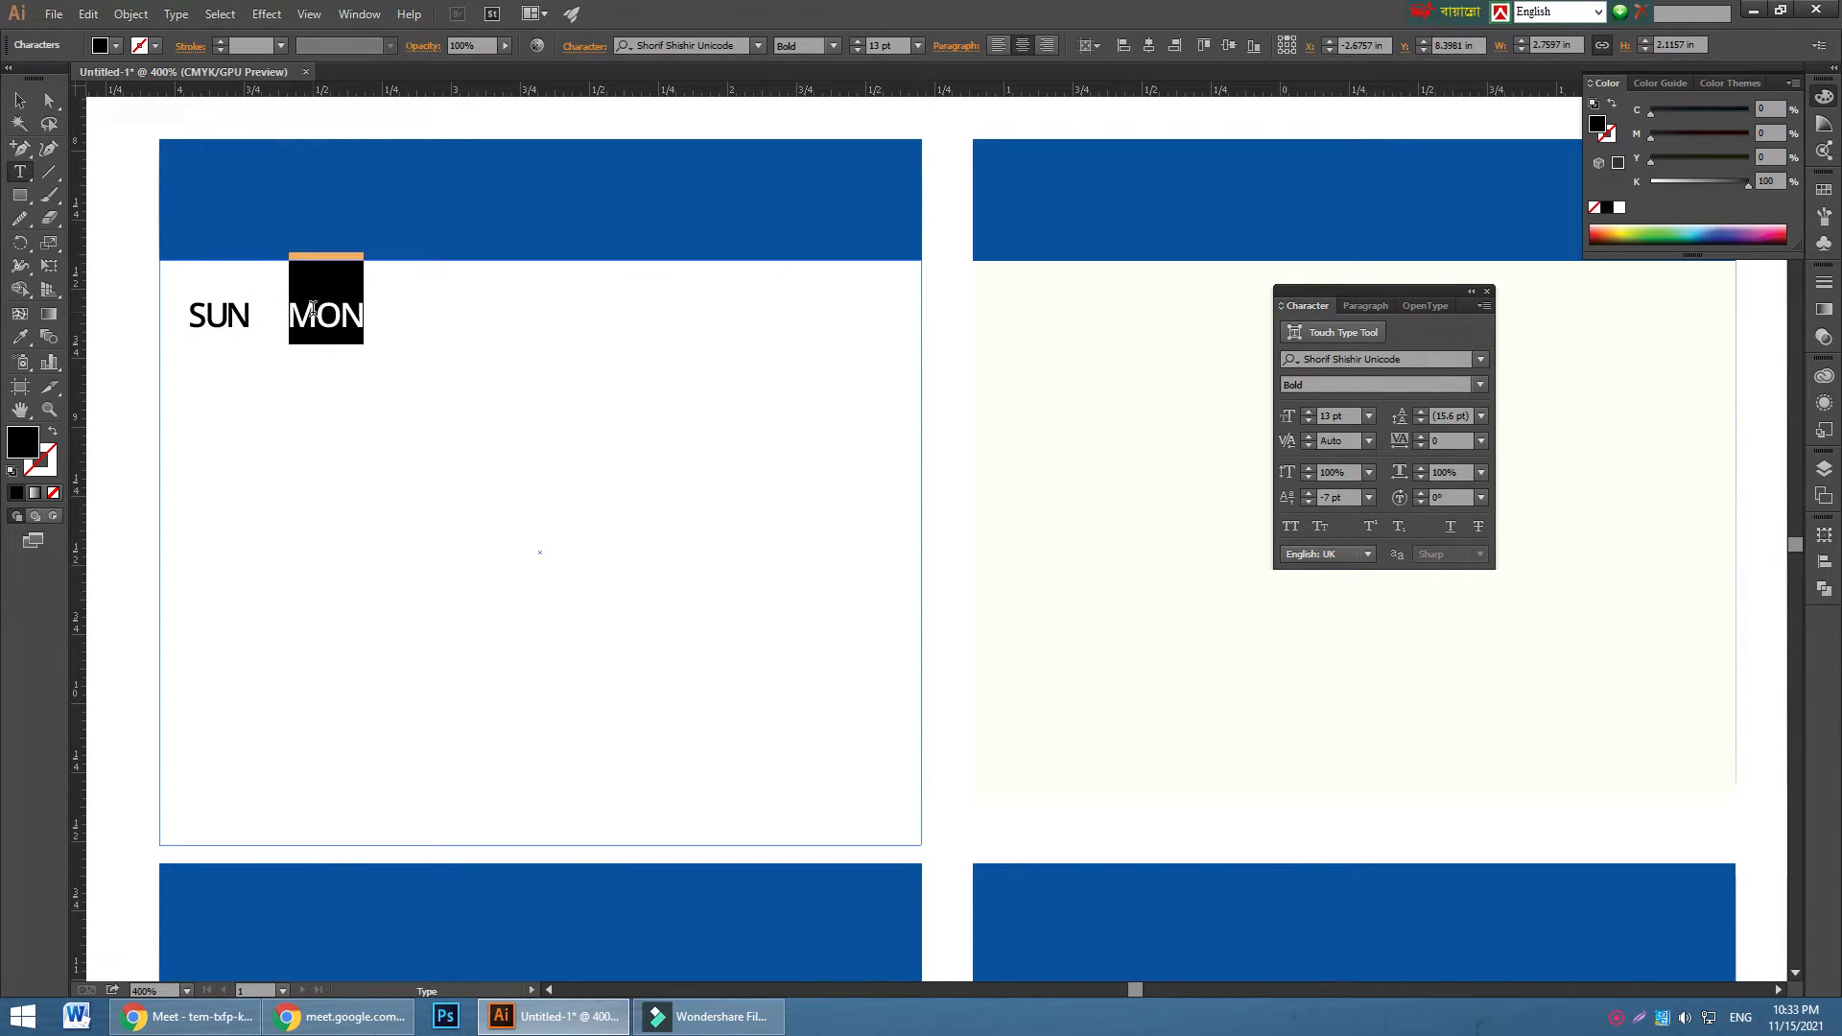
left_click(313, 309)
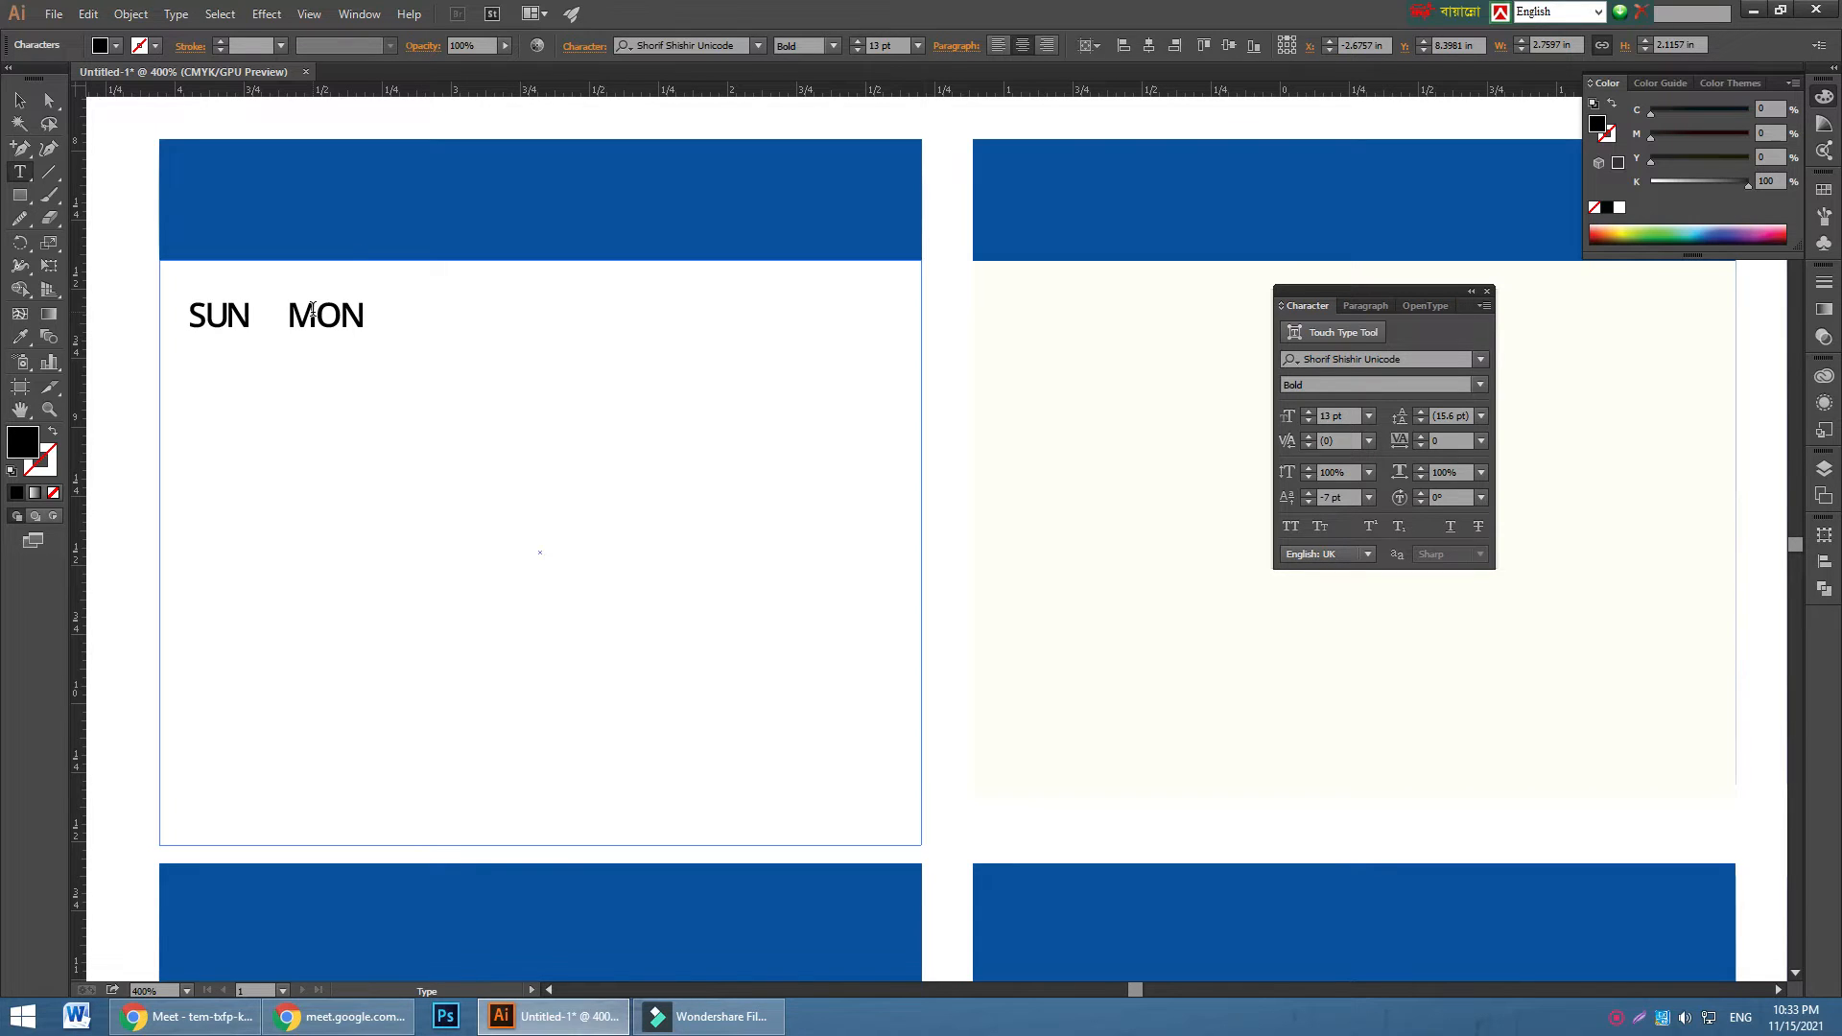
type("TUE  WED  THU")
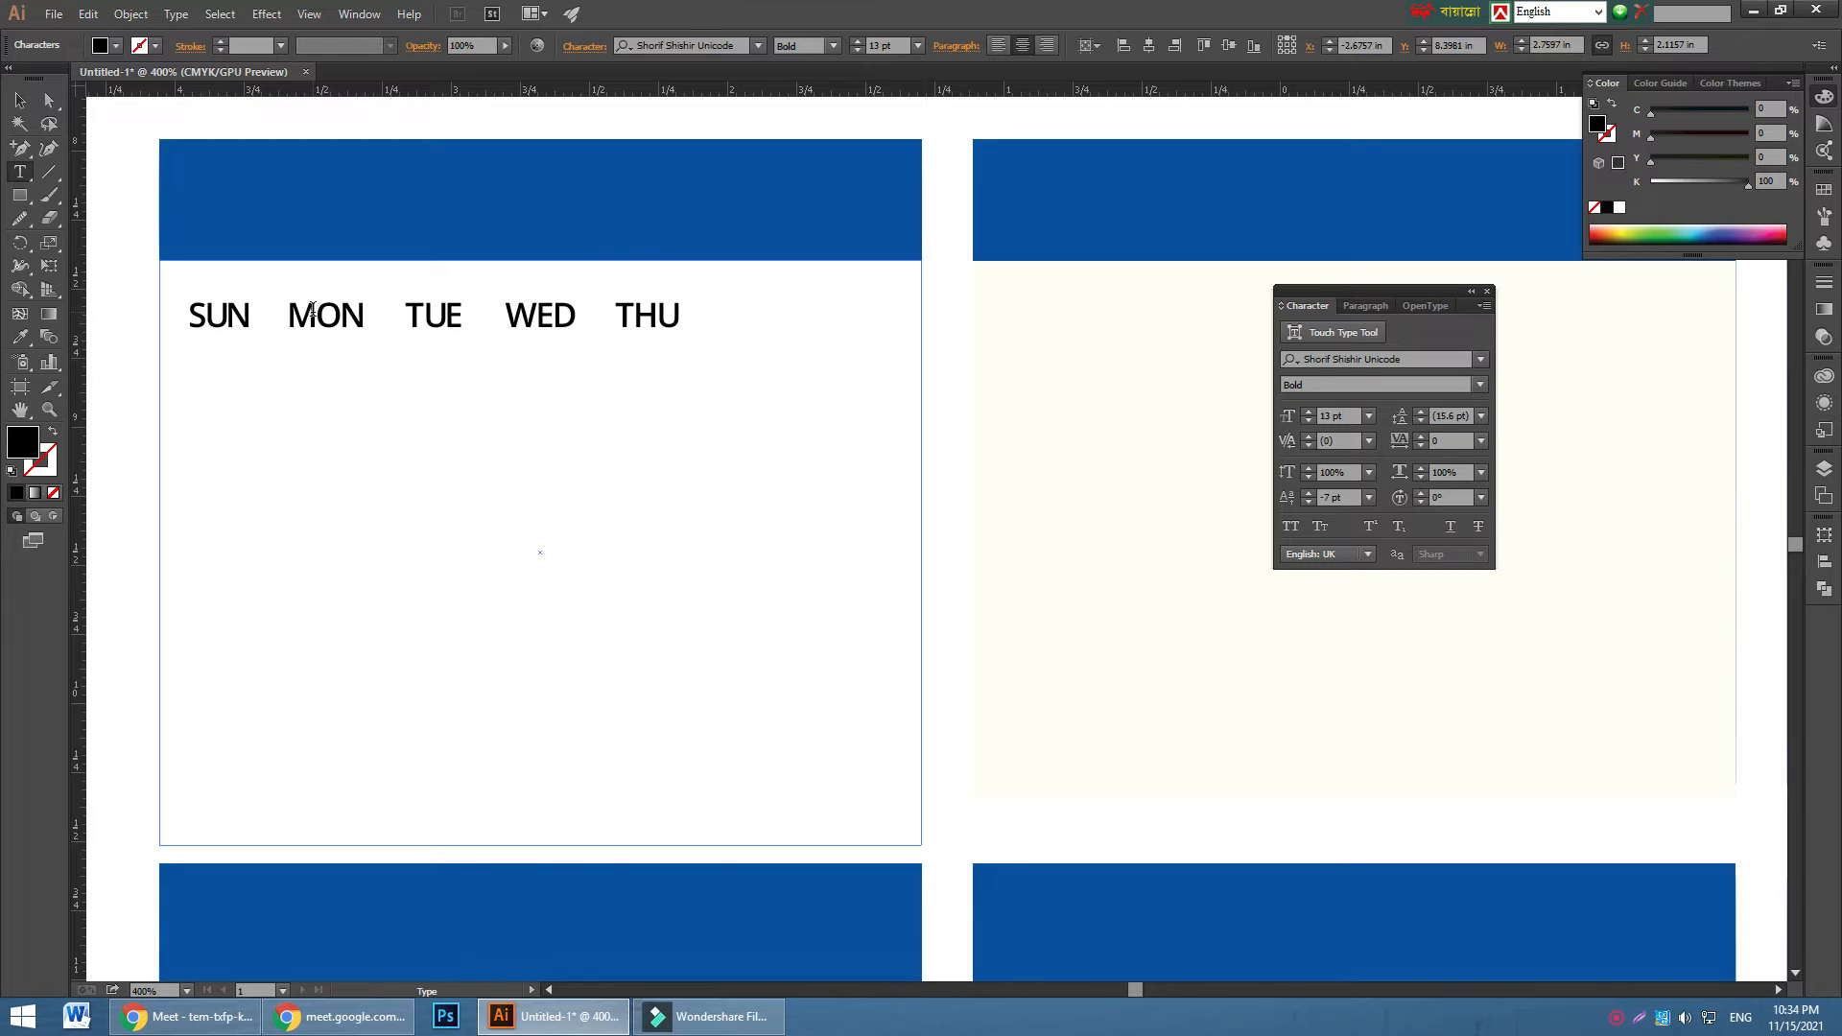
type("  FRI  SAT")
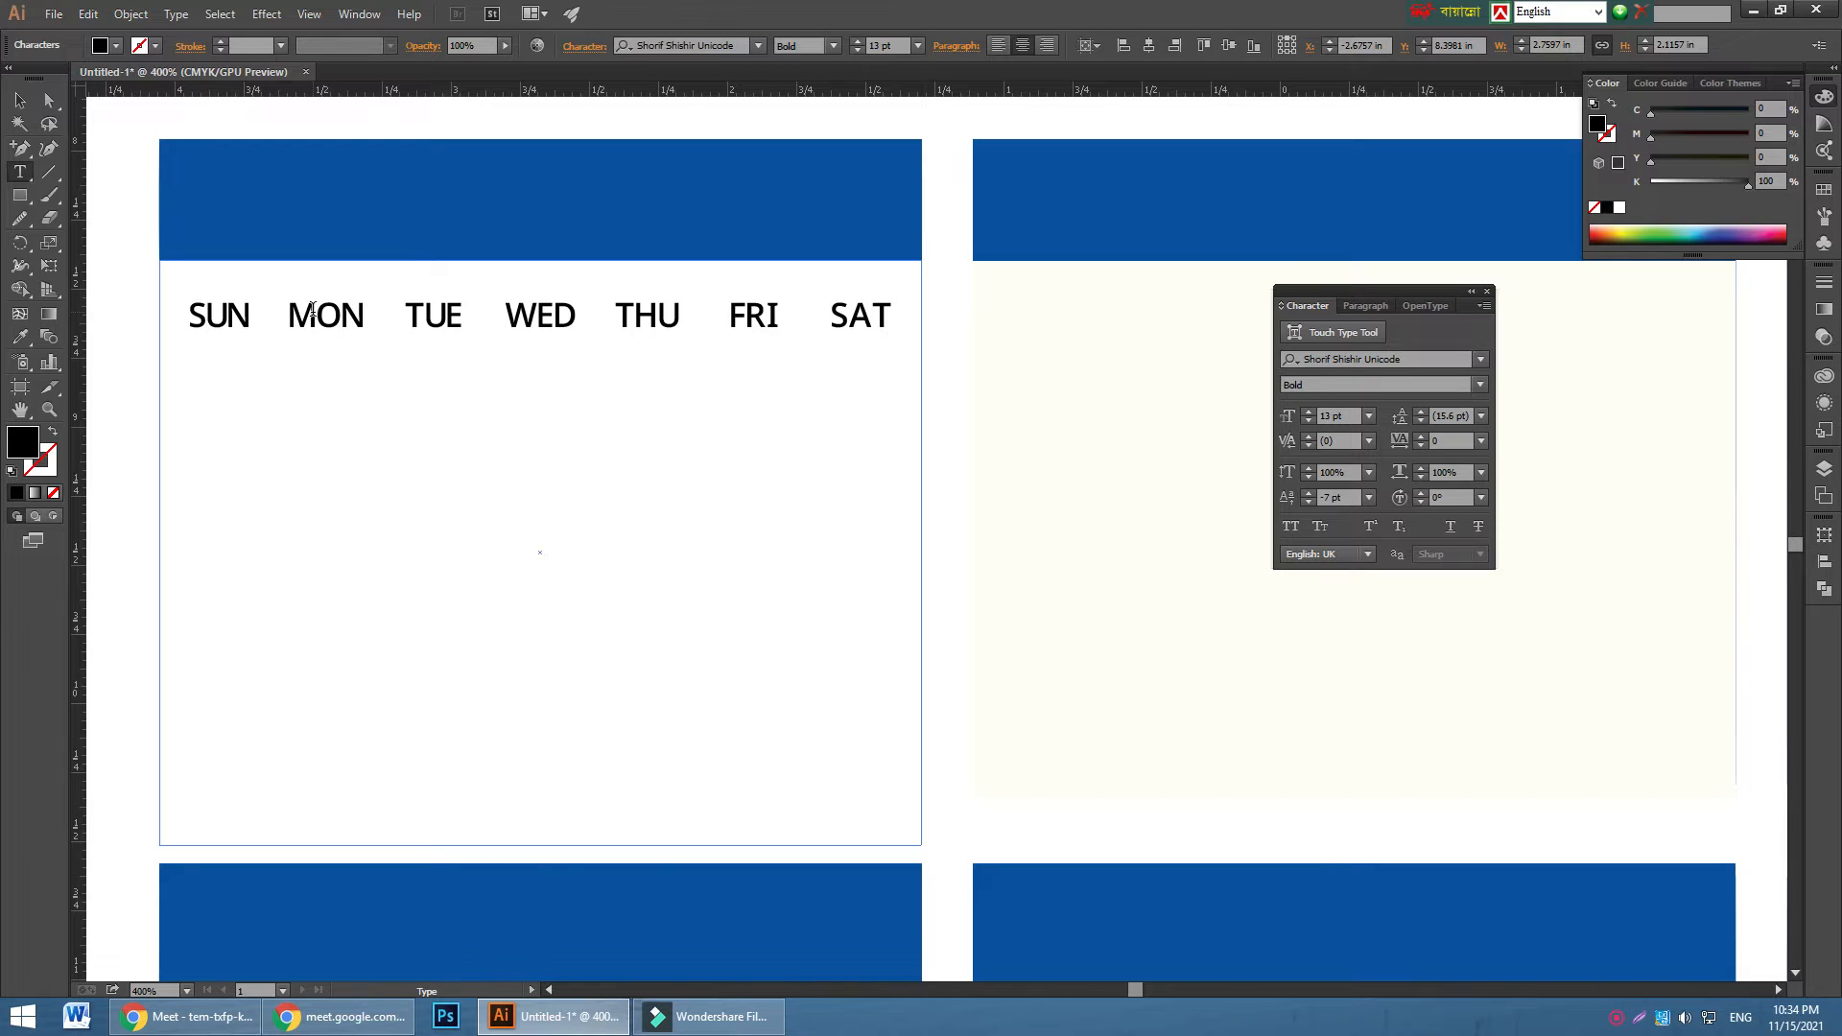
- Look up January 2022 in the Windows taskbar calendar to see its date layout
left_click(1791, 1017)
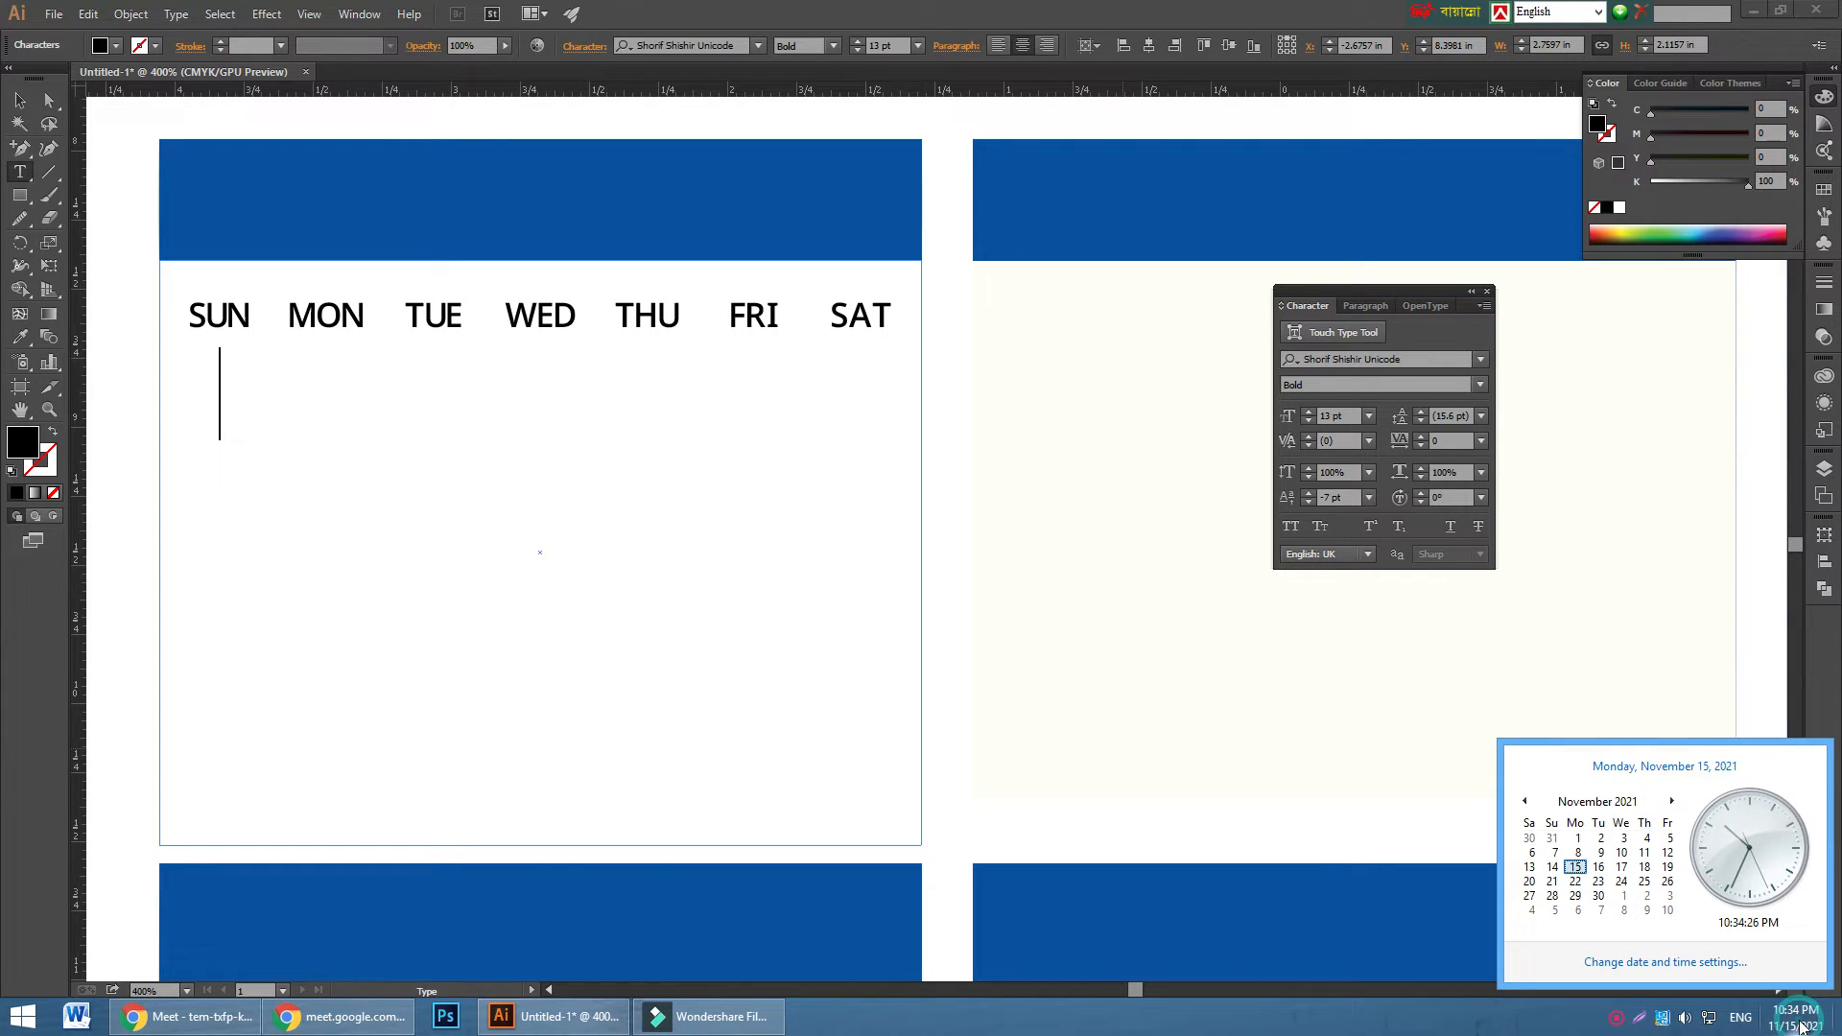
left_click(1671, 801)
left_click(1671, 801)
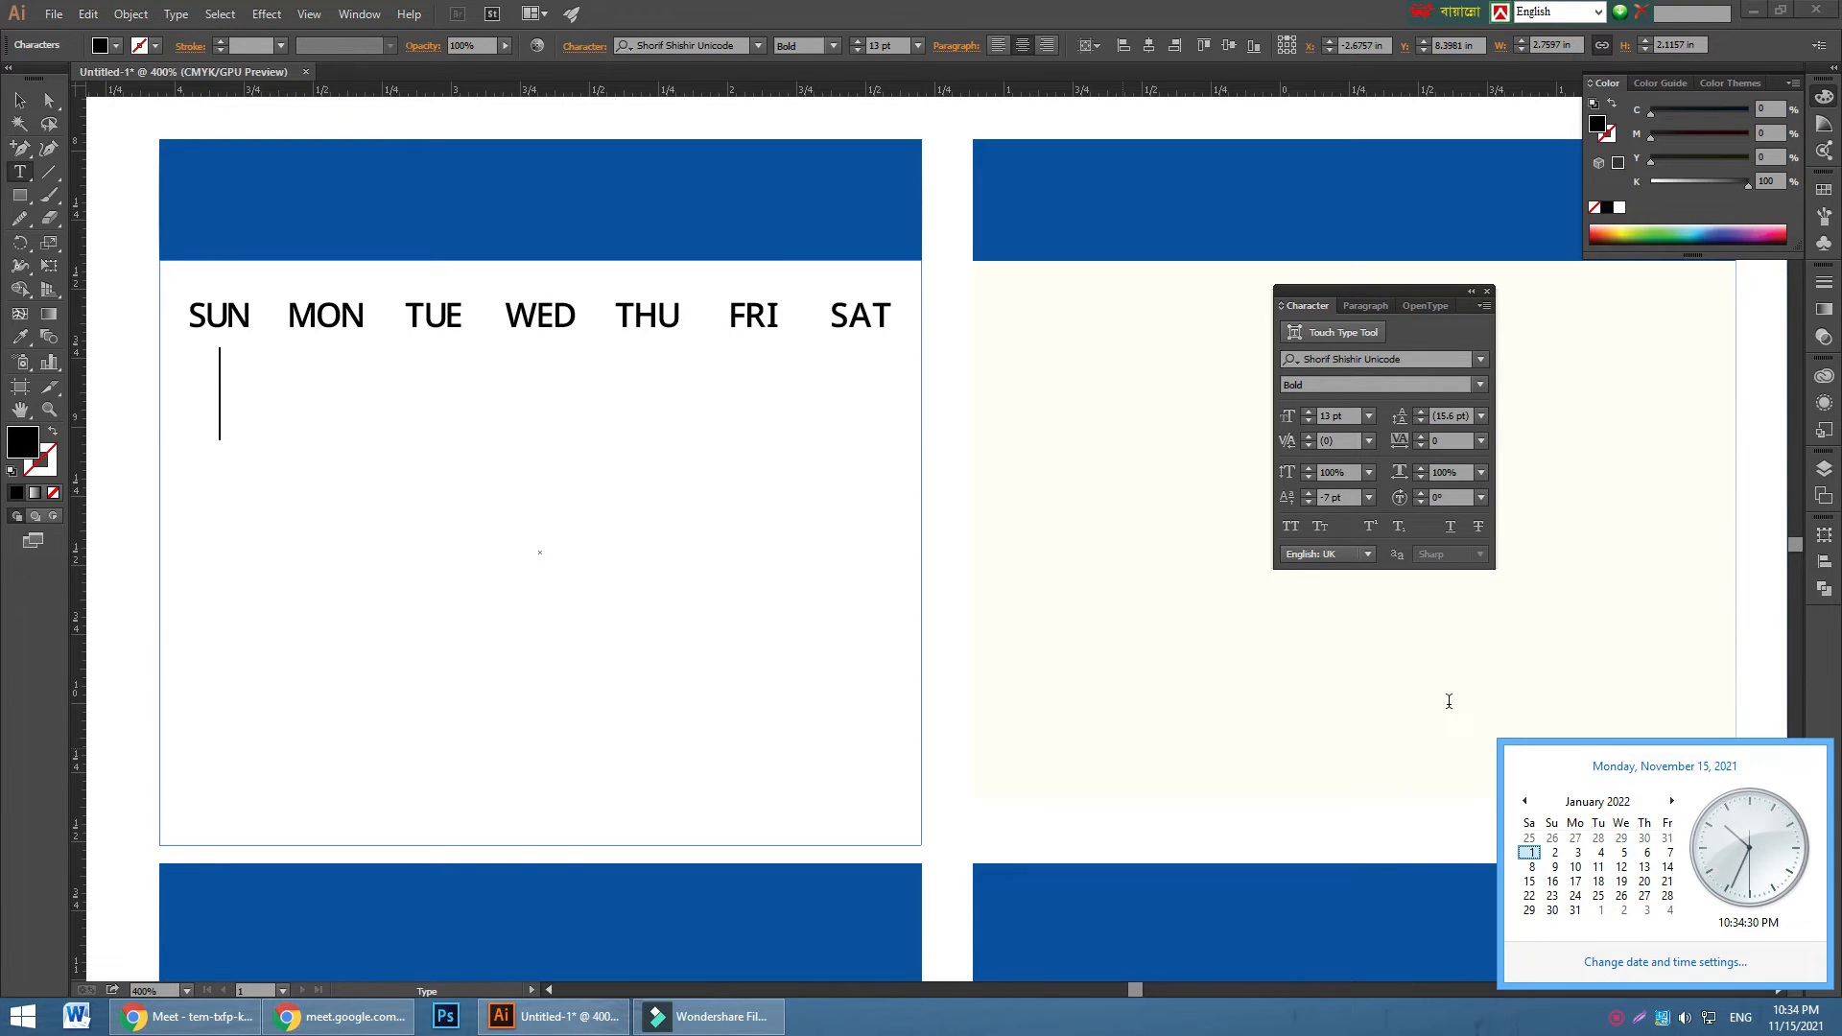
- Enter 1 under SAT in the first date row and 2 to 8 across the row below
left_click(213, 384)
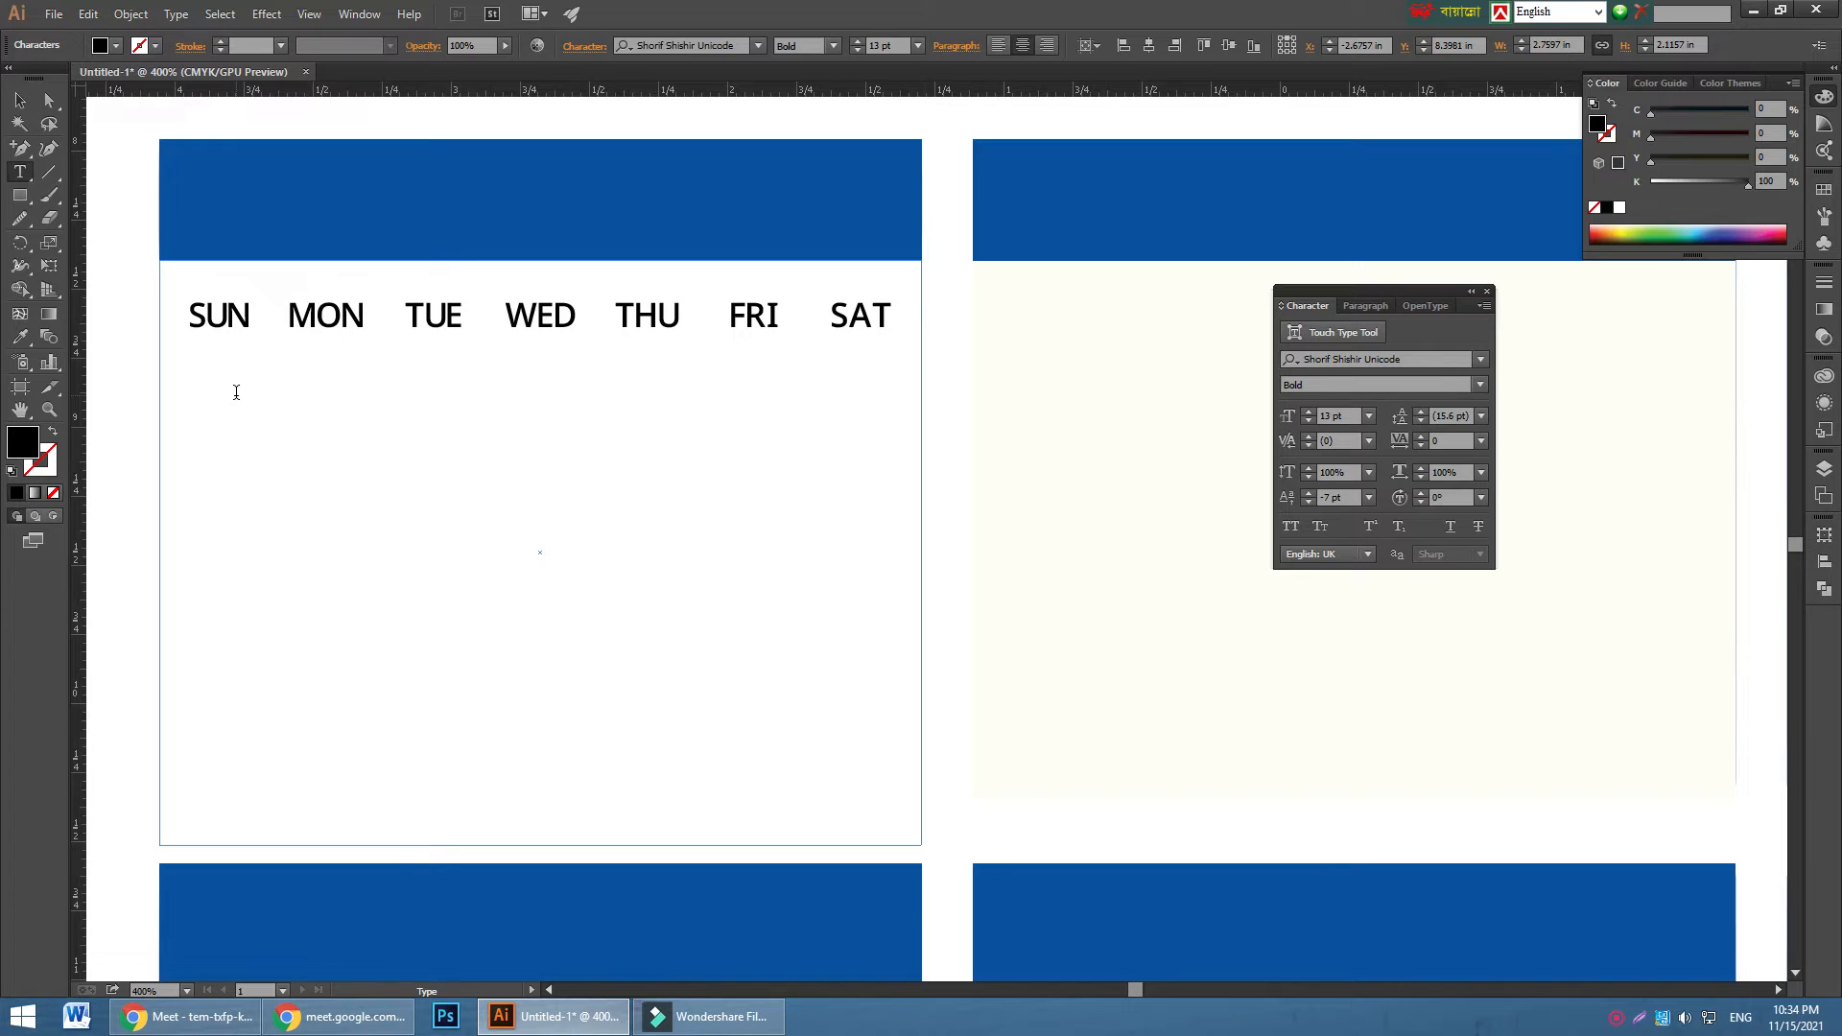
key("Tab")
key("Return")
type("2")
key("Tab")
type("2")
key("BackSpace")
type("3")
key("Tab")
type("4")
key("Tab")
type("5")
key("Tab")
type("6\t7\t8")
key("Return")
- Enter the dates 9 to 15 across the grid's fourth row, one per cell
type("9\t10")
key("Tab")
type("11\t12")
key("Tab")
type("13")
key("Tab")
type("14")
key("Tab")
type("15")
key("Return")
- Enter the dates 16 to 22 across the grid's fifth row, one per cell
type("16\t17\t18")
key("Tab")
type("19")
key("Tab")
type("20")
key("Tab")
type("21")
key("Tab")
type("22")
key("Return")
- Enter the dates 23 to 29 across the grid's last row and finish the text editing
type("23")
key("Tab")
type("24")
key("Tab")
type("25")
key("Tab")
type("26")
key("Tab")
type("27")
key("Tab")
type("28")
key("Tab")
type("29")
key("Escape")
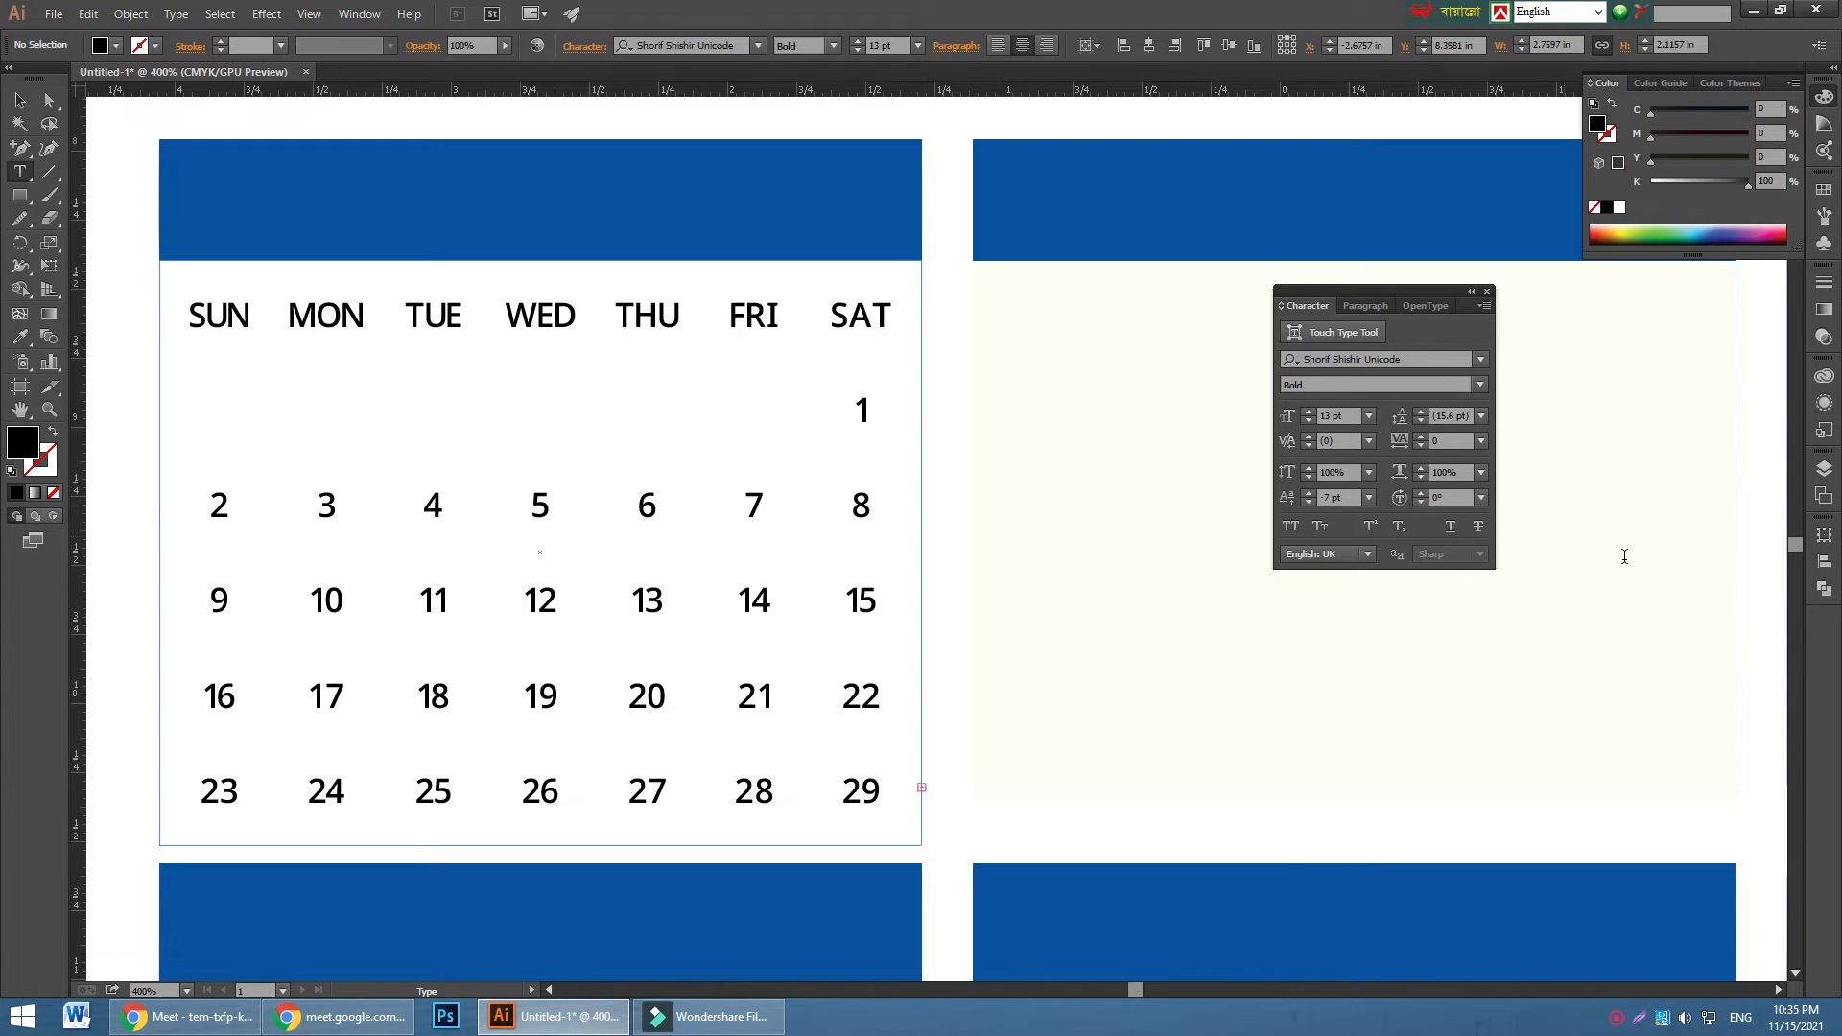
- Check the end of January 2022 in the Windows taskbar calendar
left_click(1790, 1022)
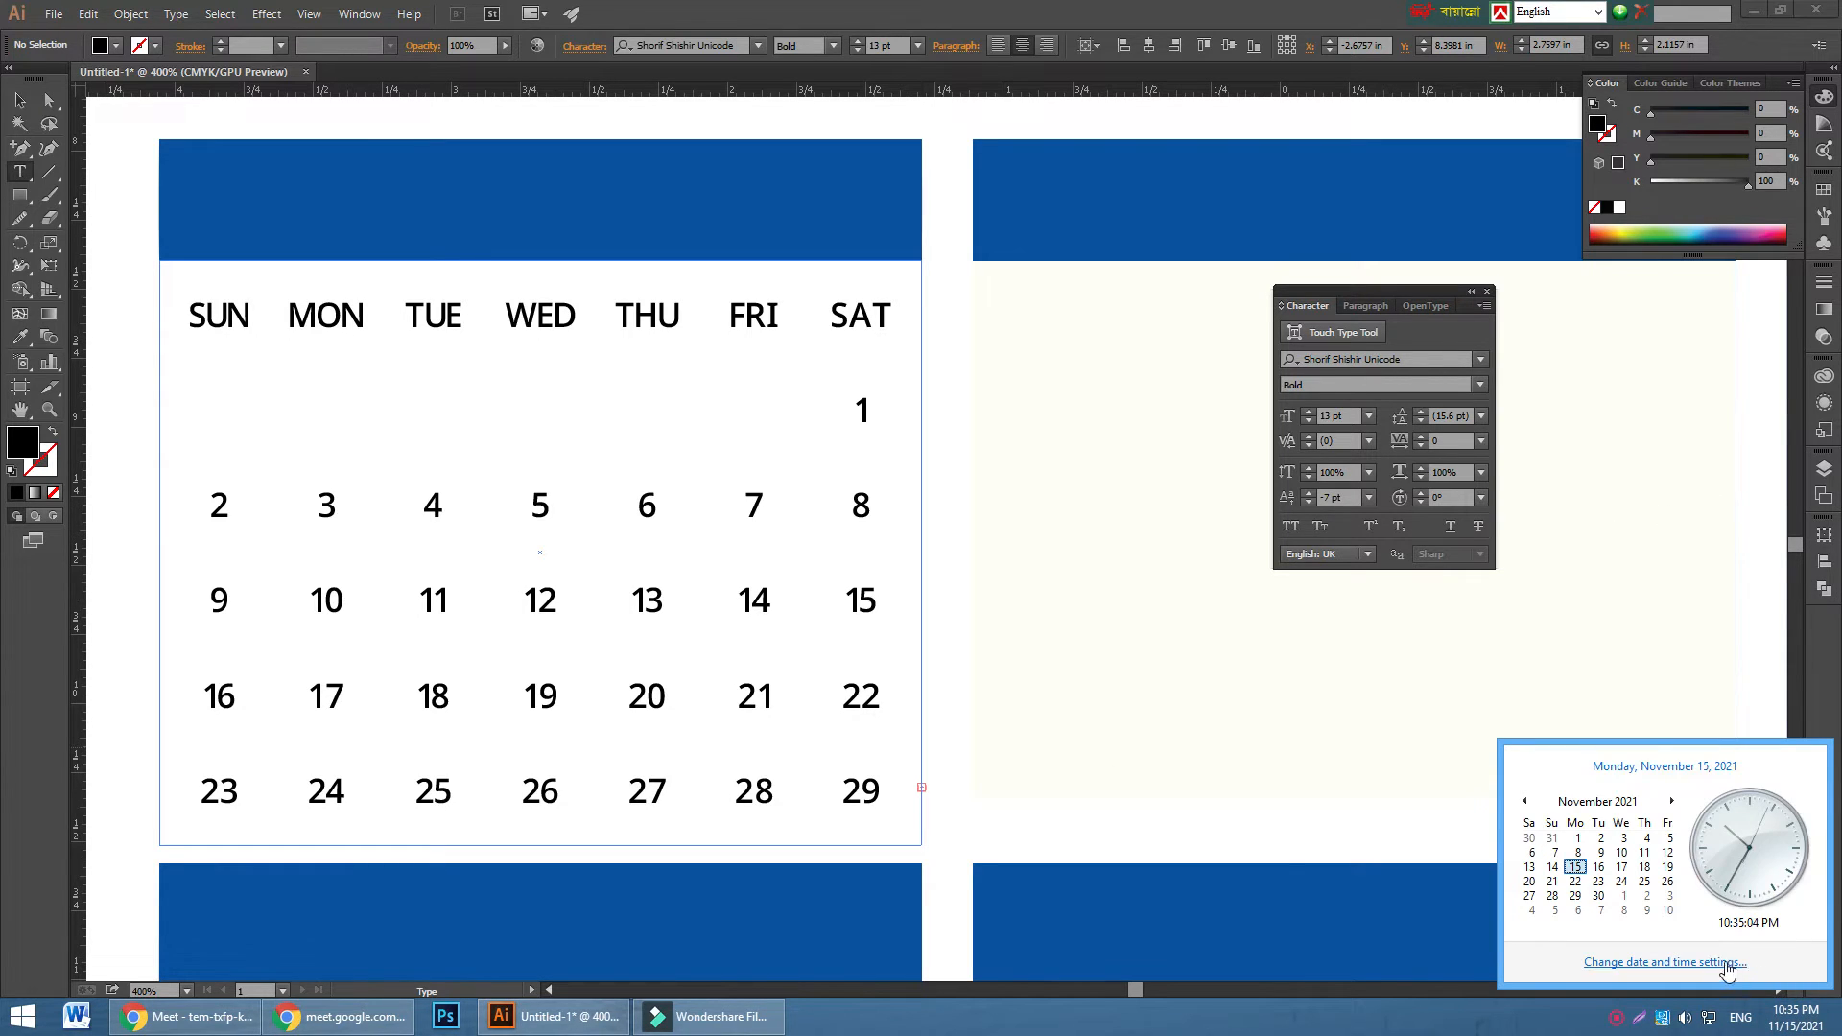
left_click(1673, 804)
left_click(1673, 804)
left_click(1673, 804)
left_click(1525, 803)
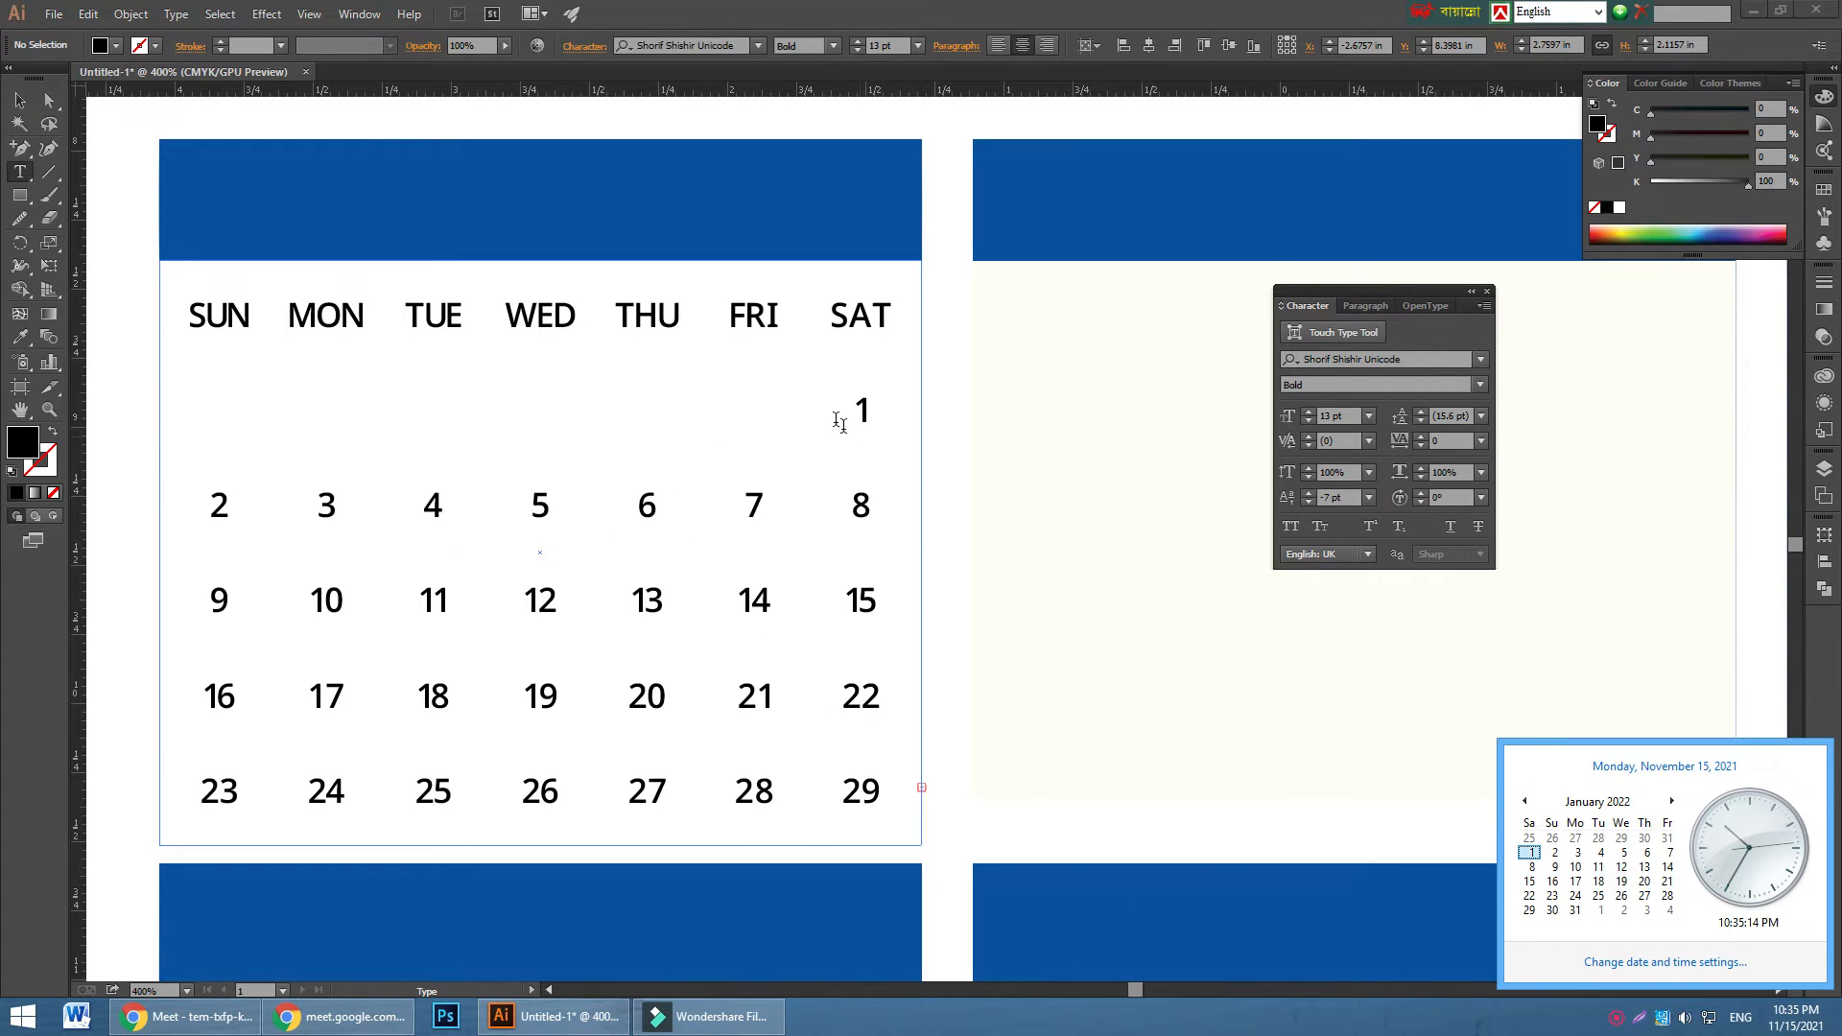
- Remove the overflowing blank text after 29 in the grid's last cell
left_click(20, 99)
left_click(446, 318)
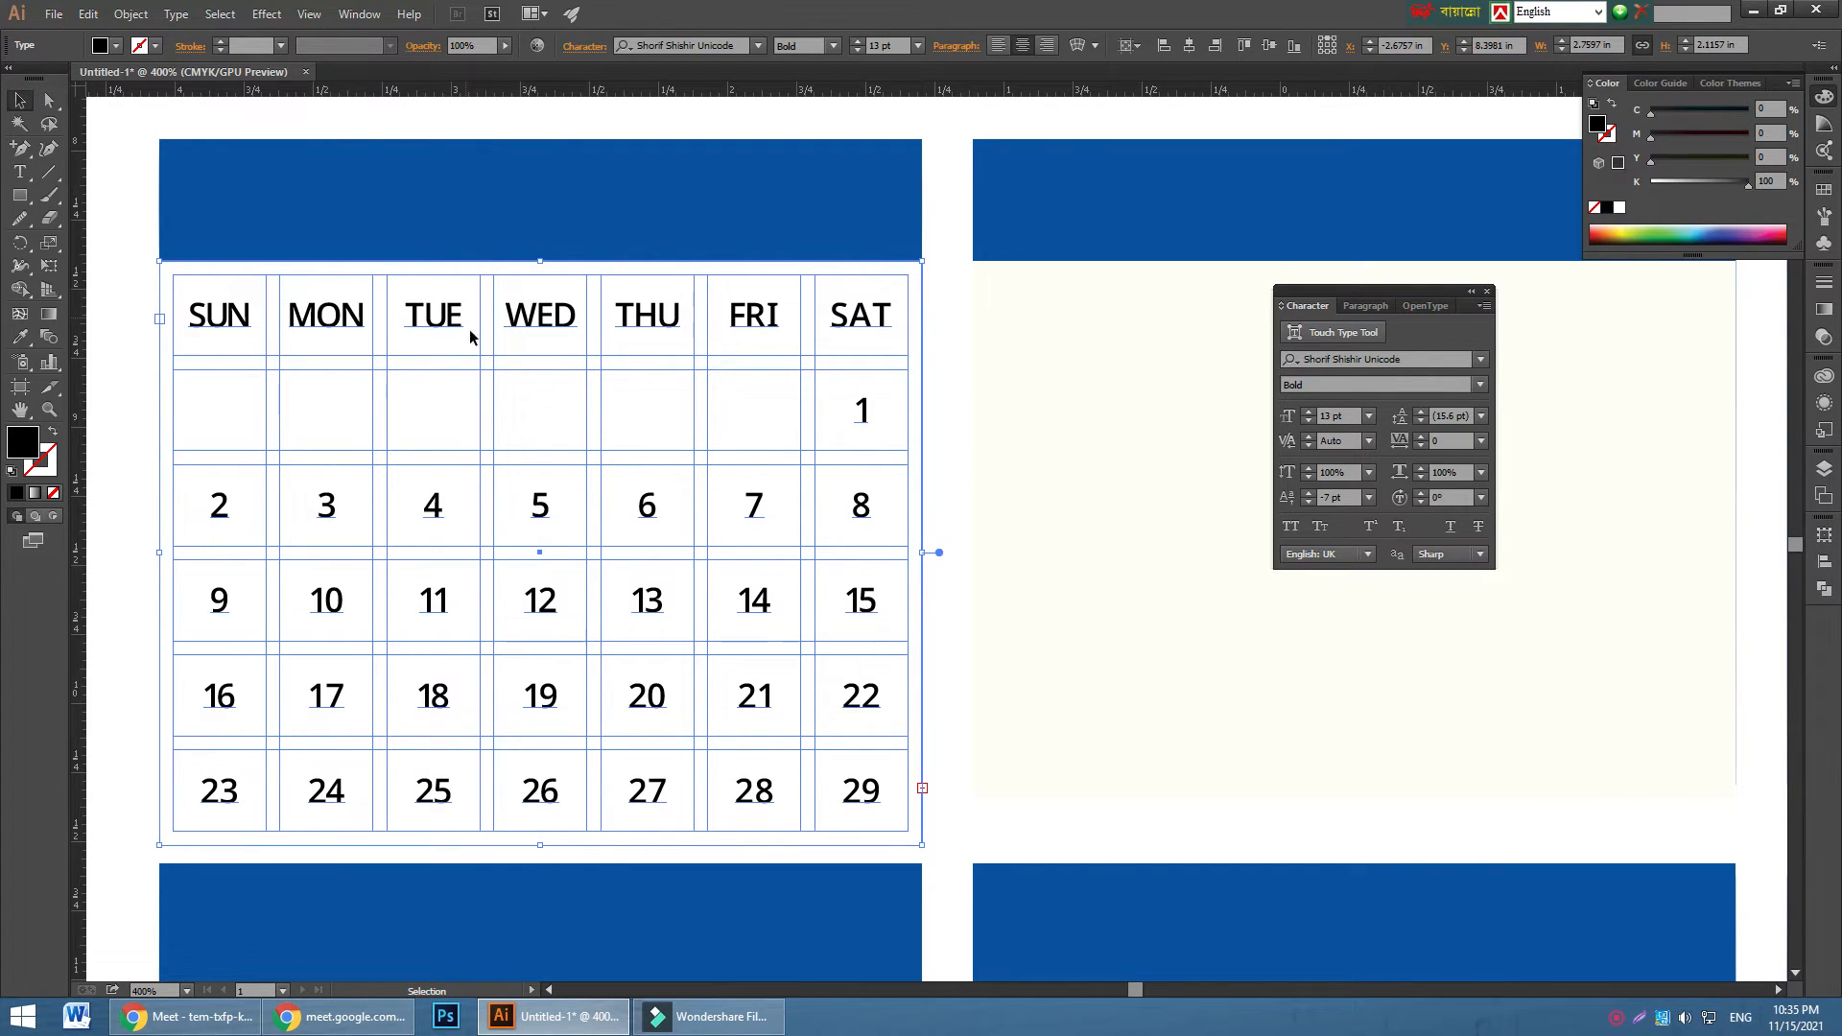
double_click(864, 794)
left_click(884, 782)
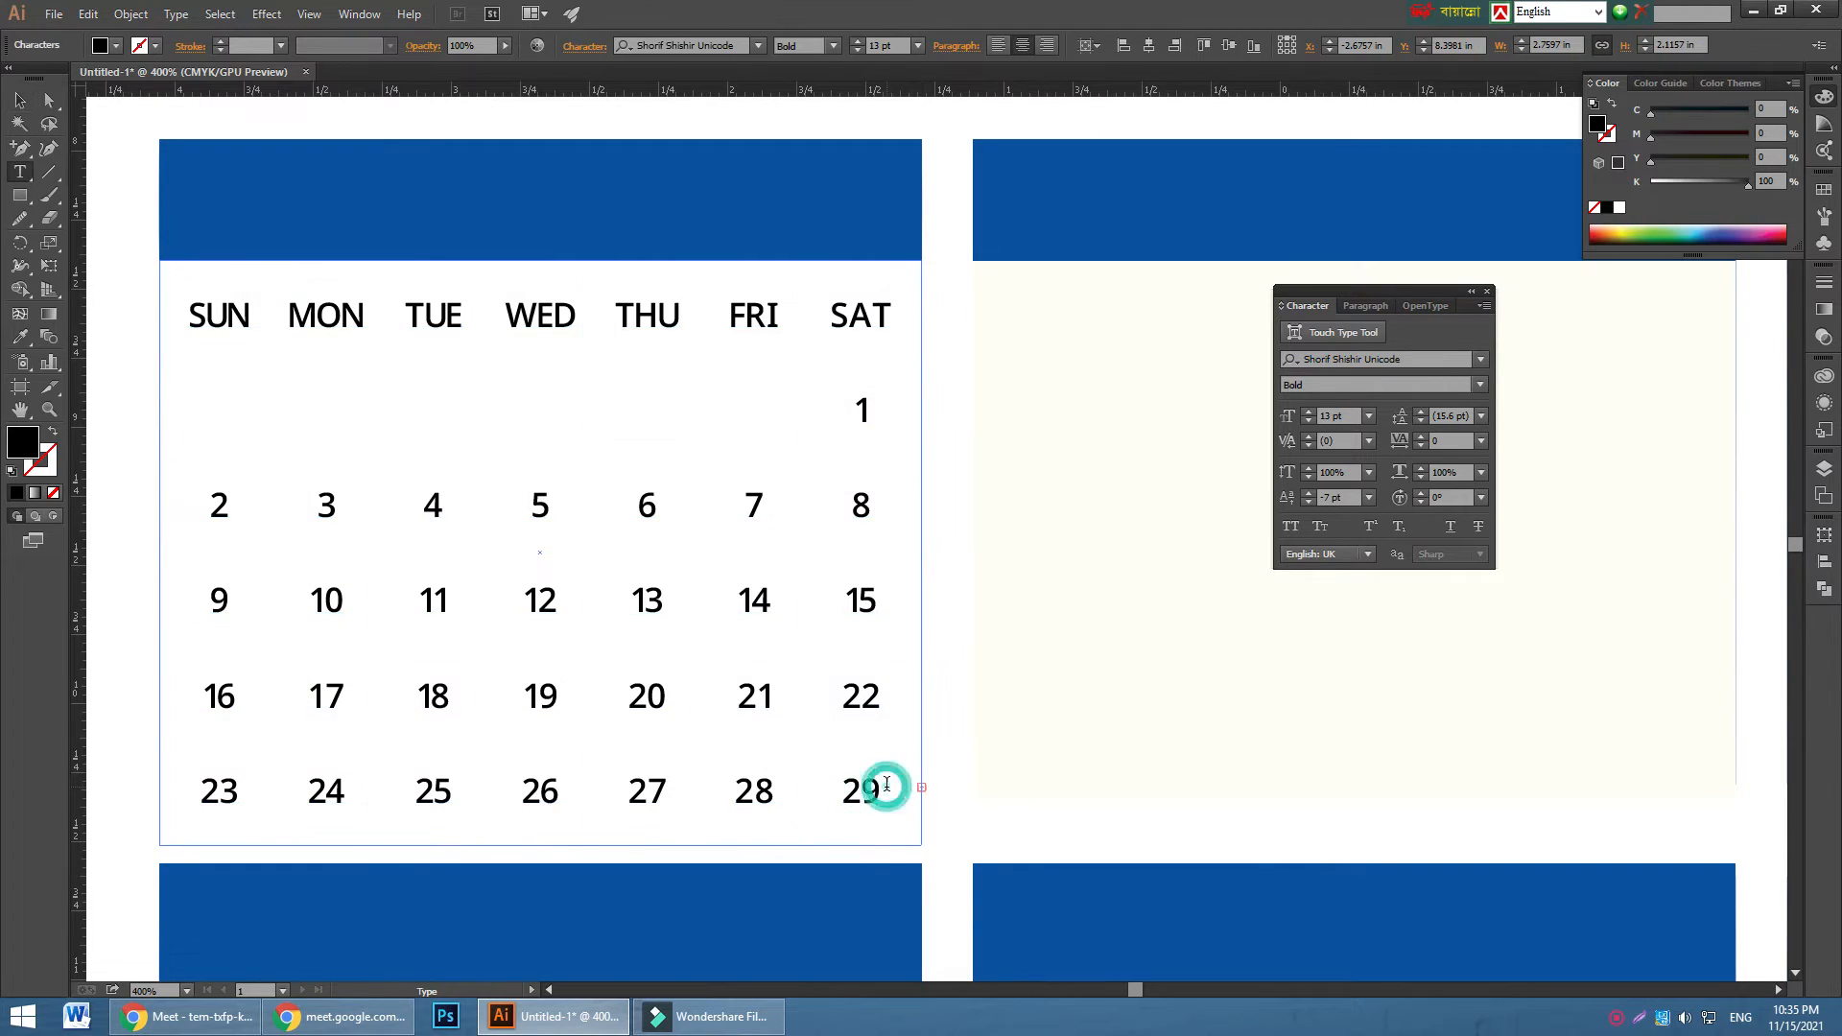
key("Delete")
key("Delete")
key("Delete")
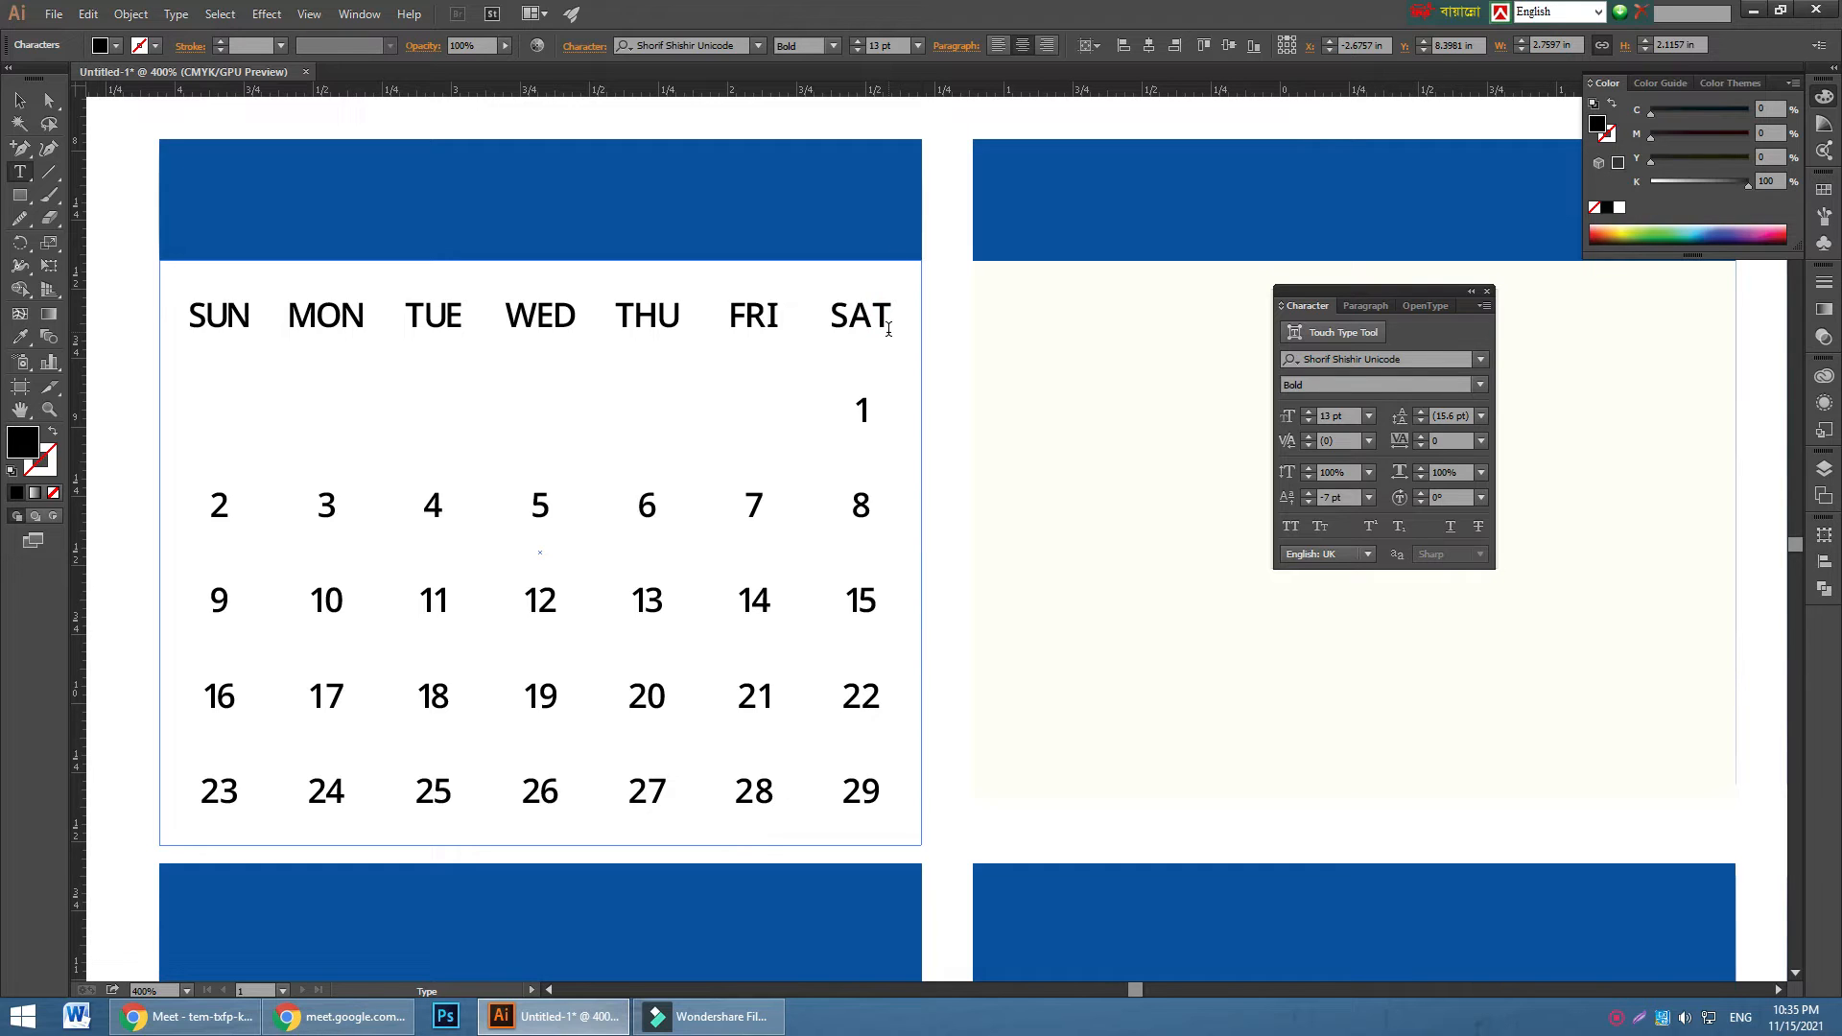
- Enter 30 under SUN and 31 under MON in the first date row, then finish editing the frame
type("30")
key("Right")
type("31")
left_click(17, 91)
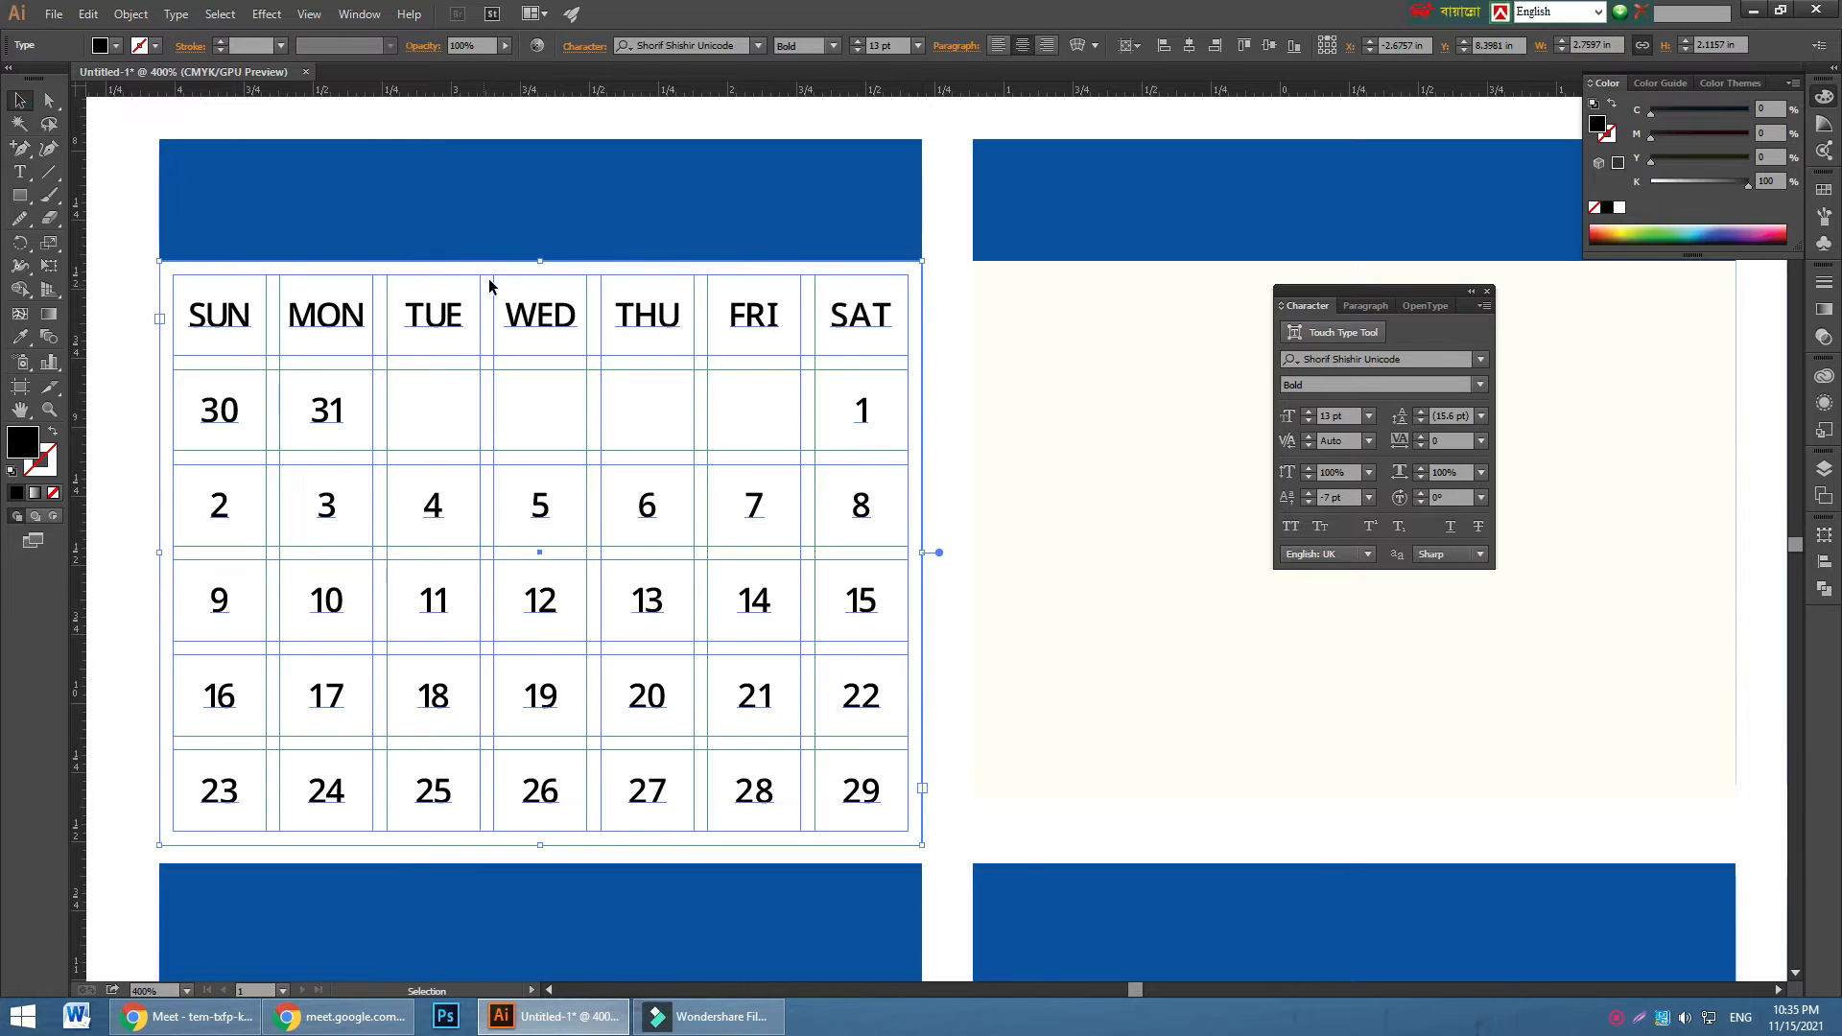
- Set all text in the calendar frame to Montserrat SemiBold at 9 pt
left_click(686, 43)
type("mont")
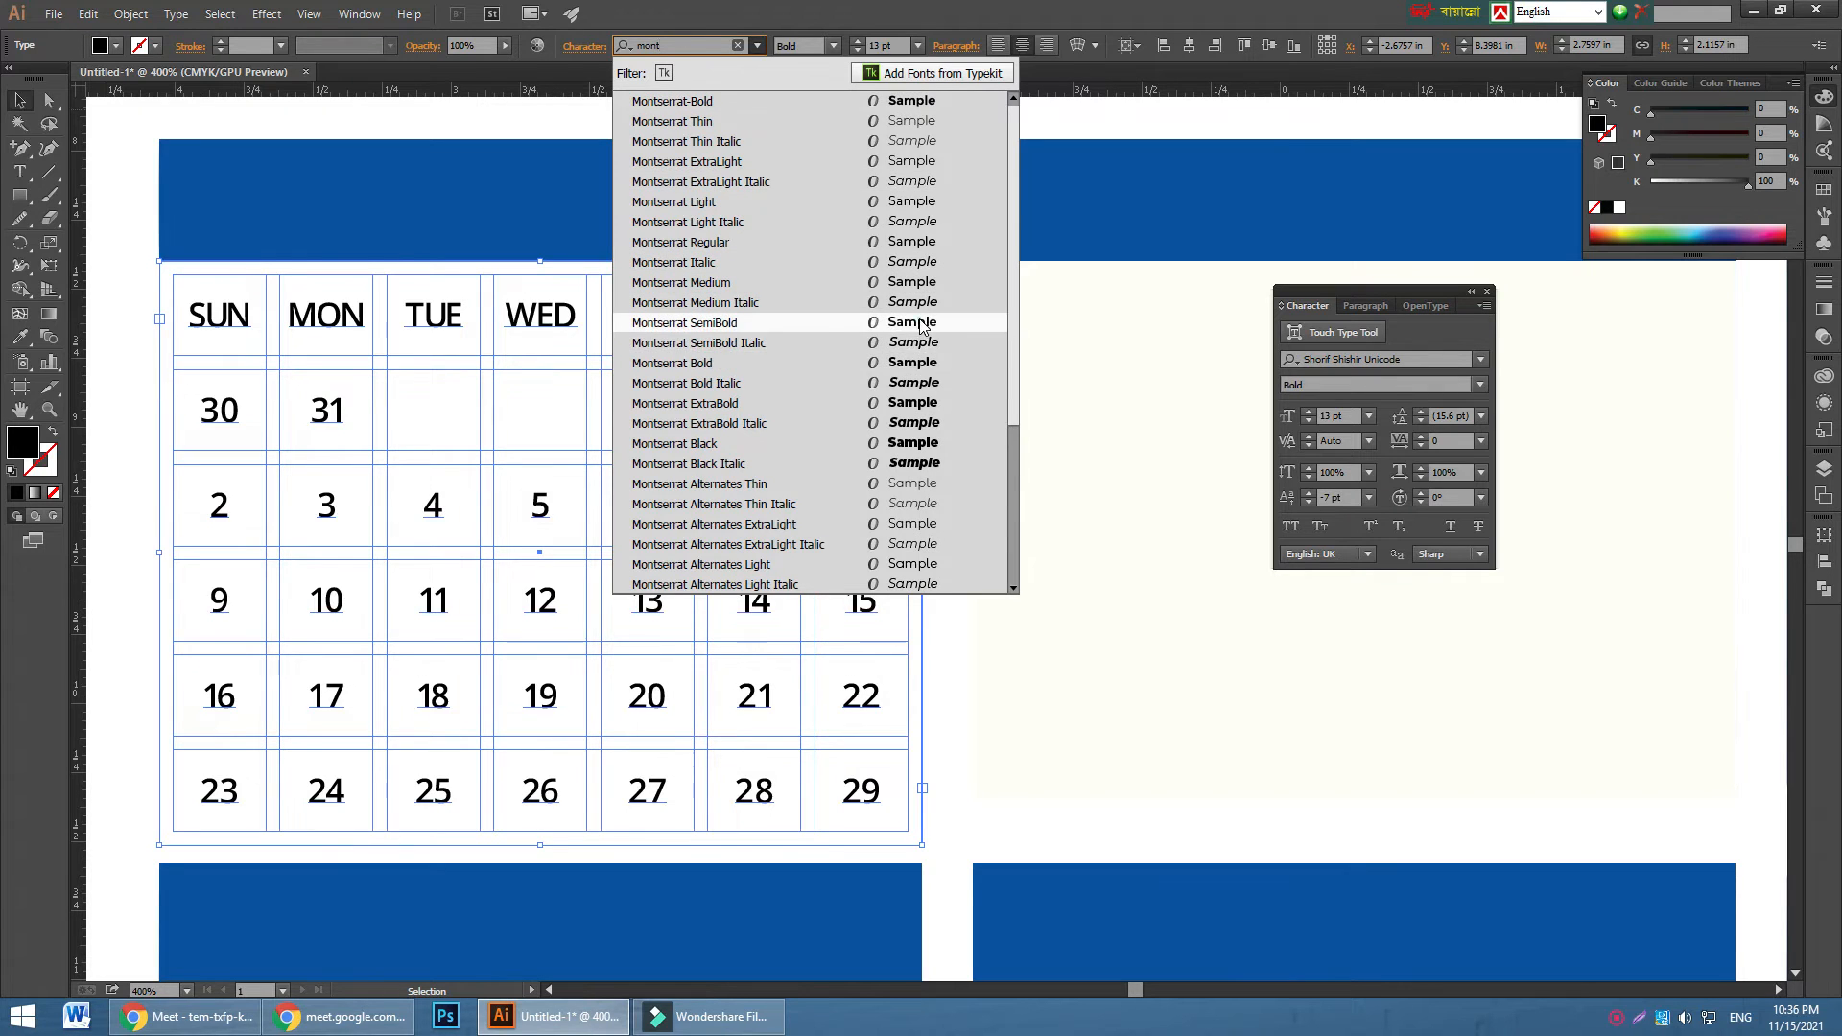
left_click(825, 322)
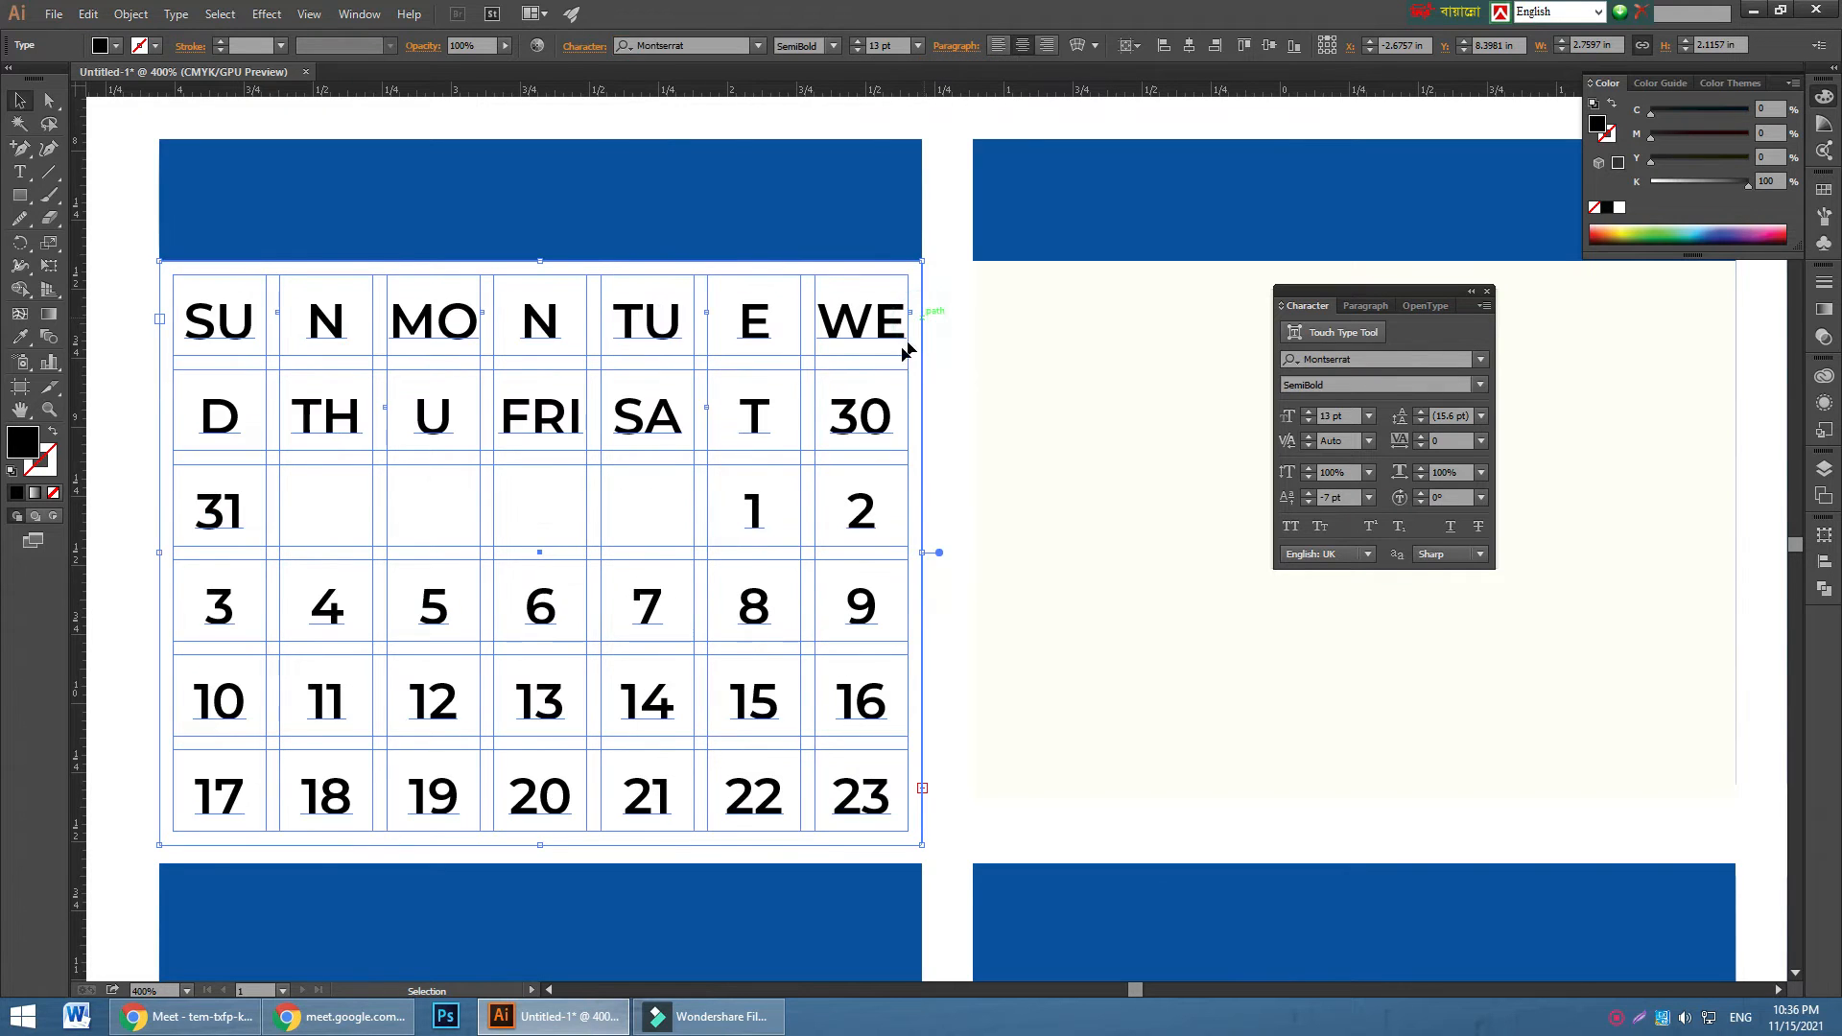
left_click(1309, 422)
left_click(1309, 422)
left_click(1308, 422)
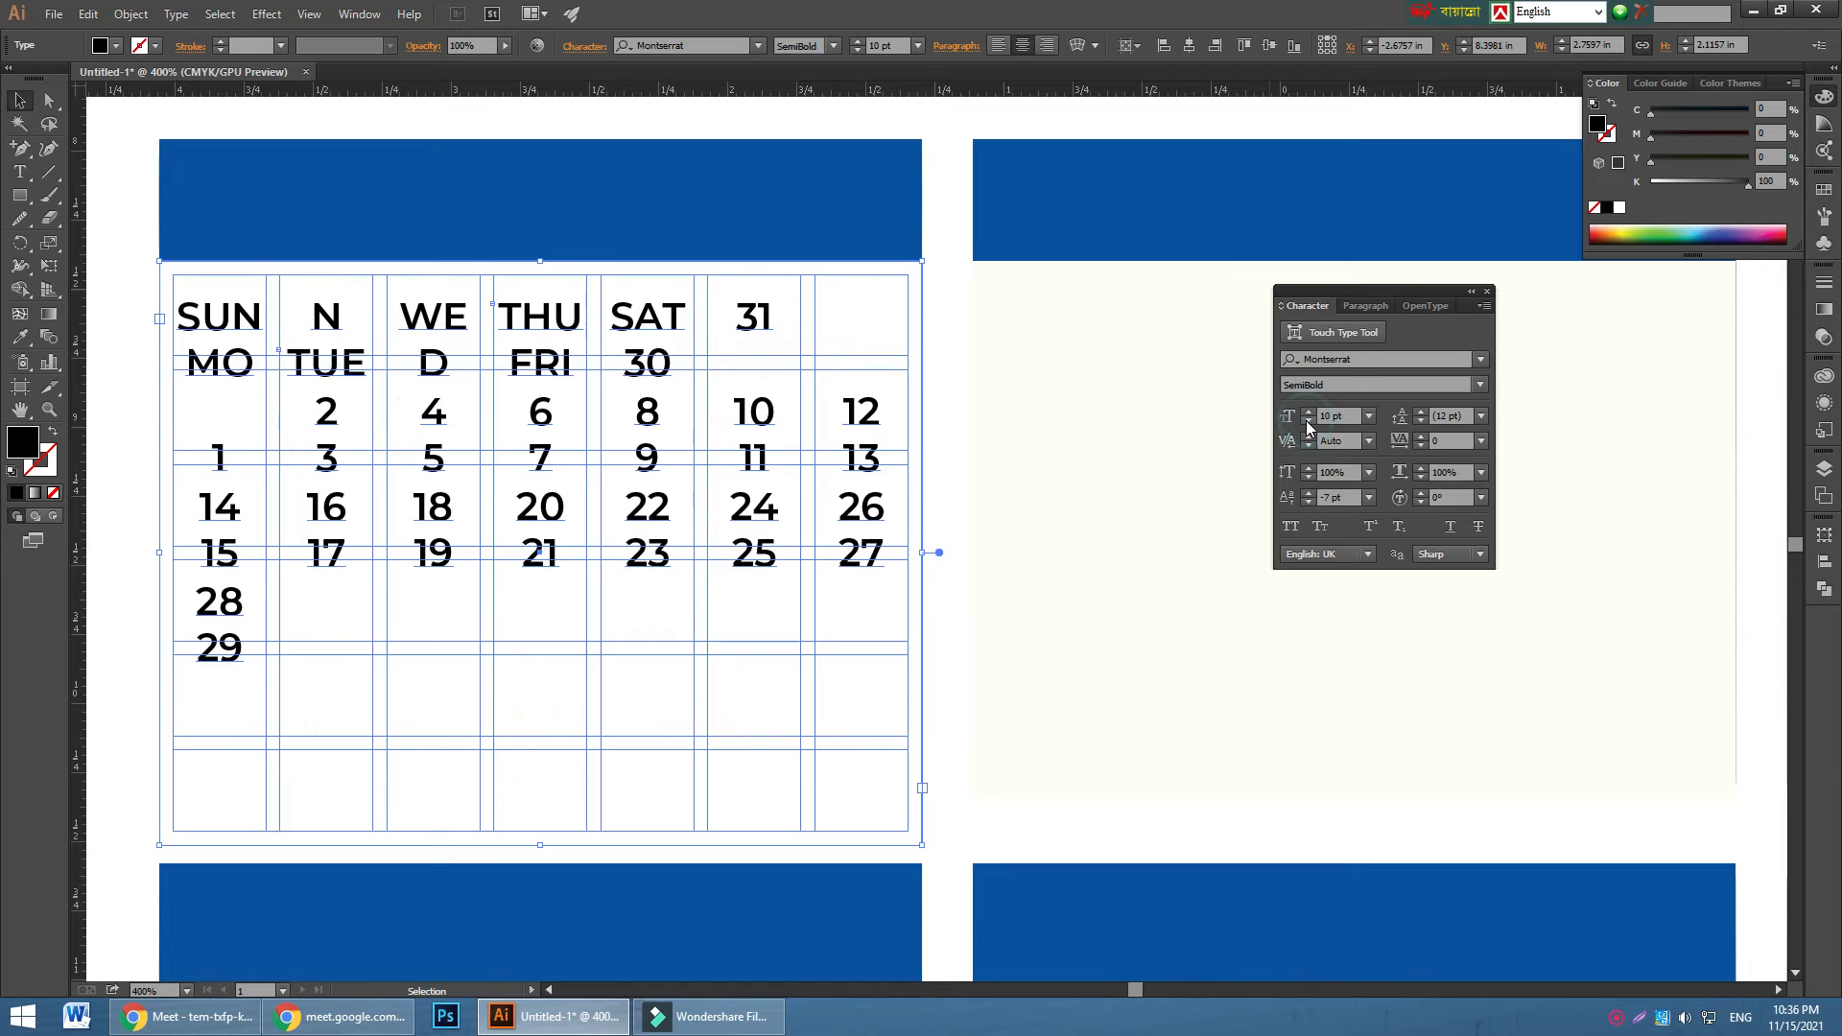
left_click(1309, 422)
left_click(1309, 422)
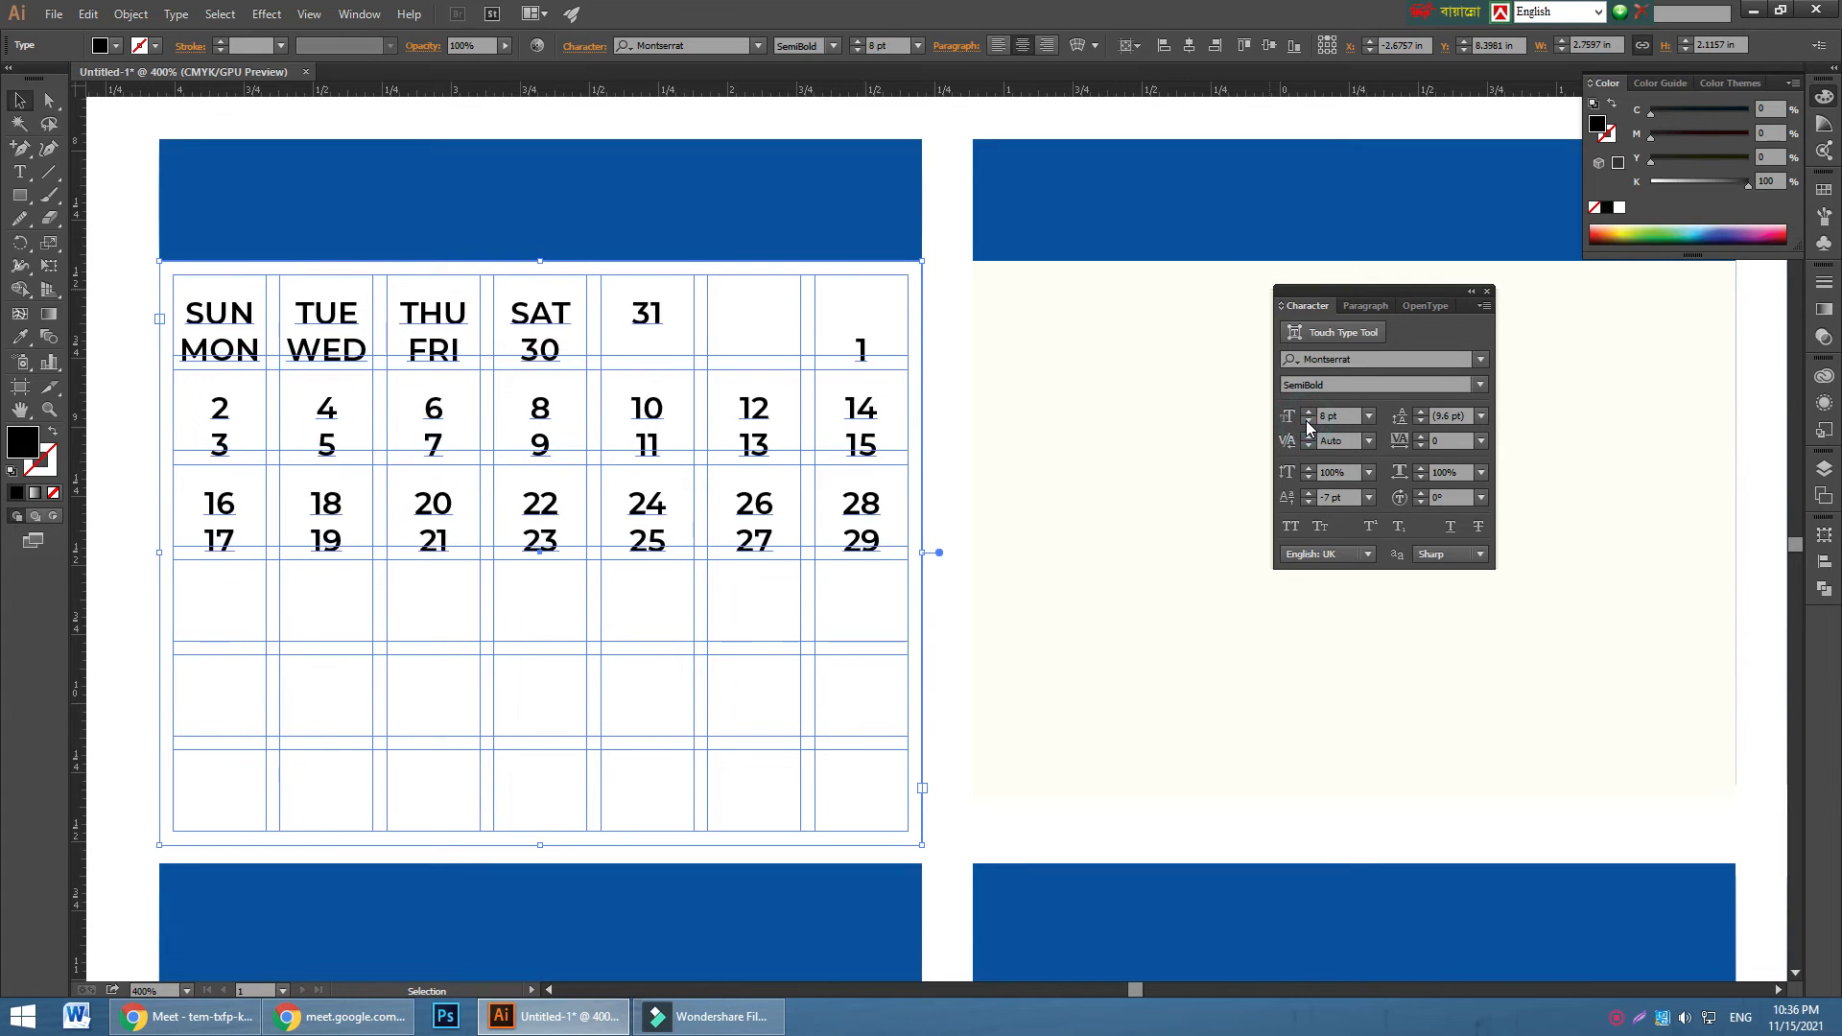
left_click(1309, 410)
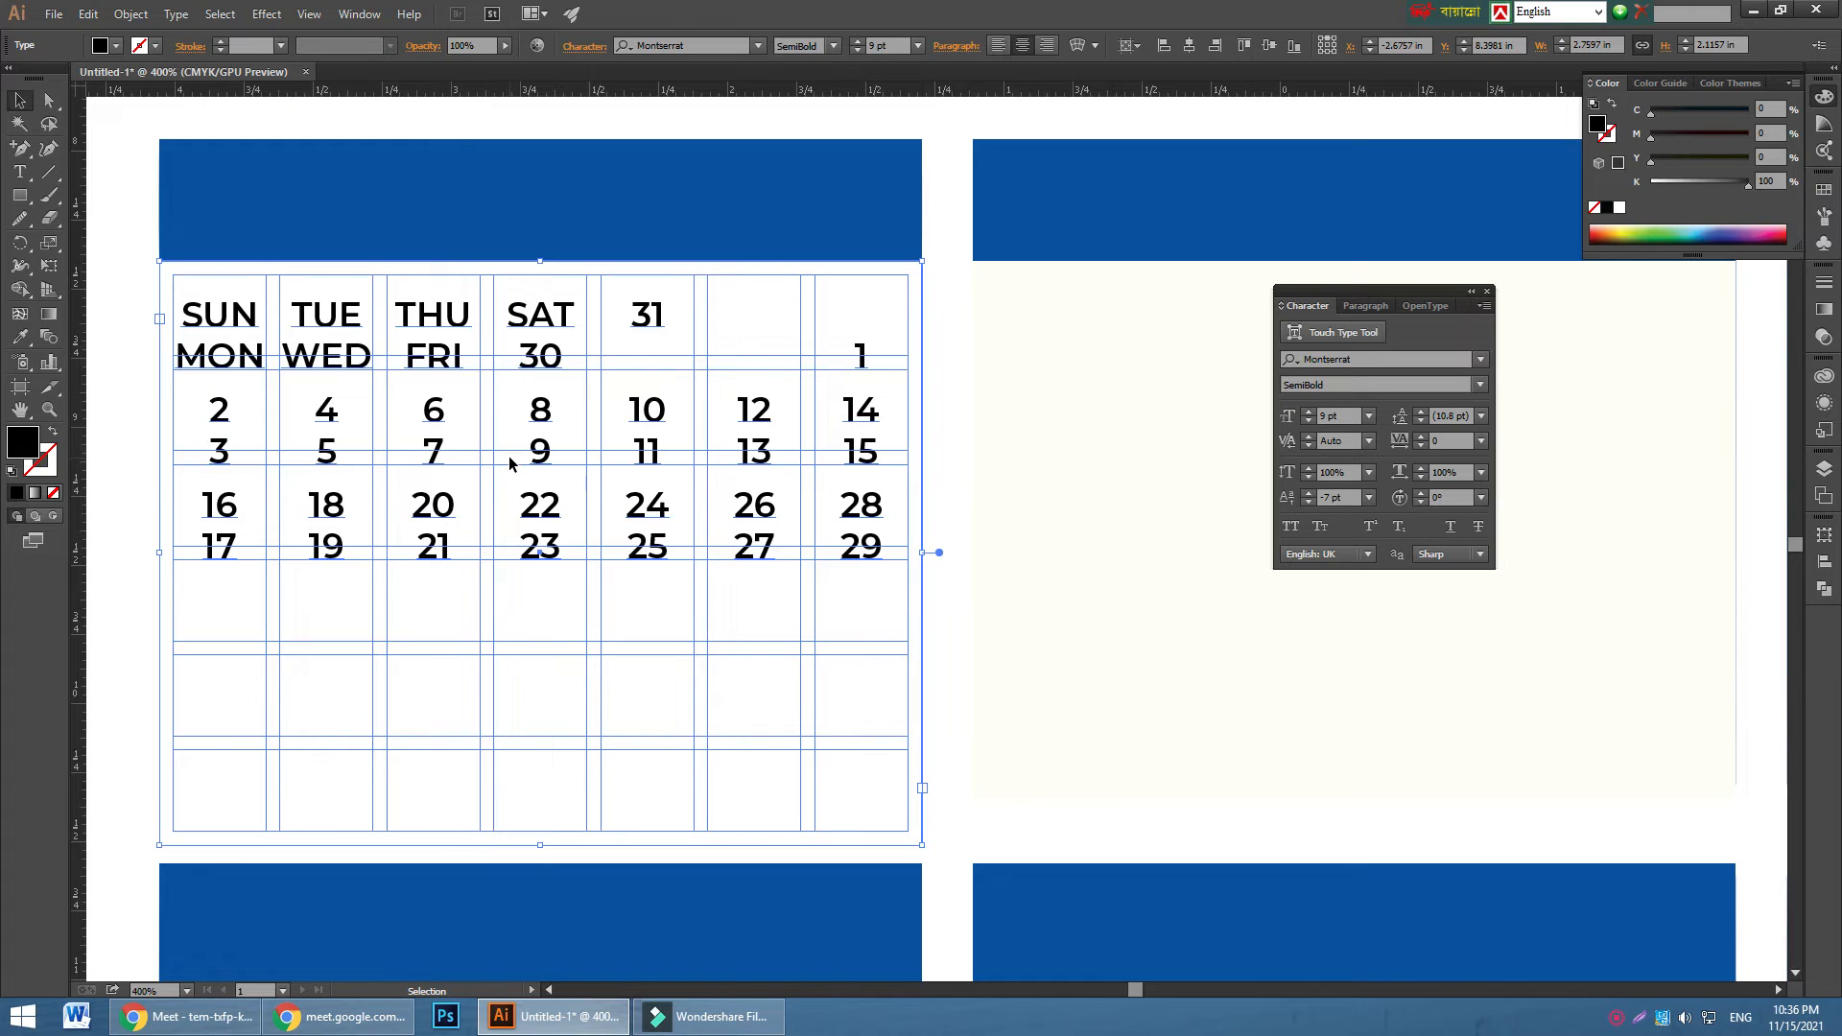
- Set the leading of the calendar frame's text to 15 pt so each entry keeps its own cell
left_click(1421, 413)
left_click(1421, 412)
left_click(1421, 413)
left_click(1420, 413)
left_click(1421, 412)
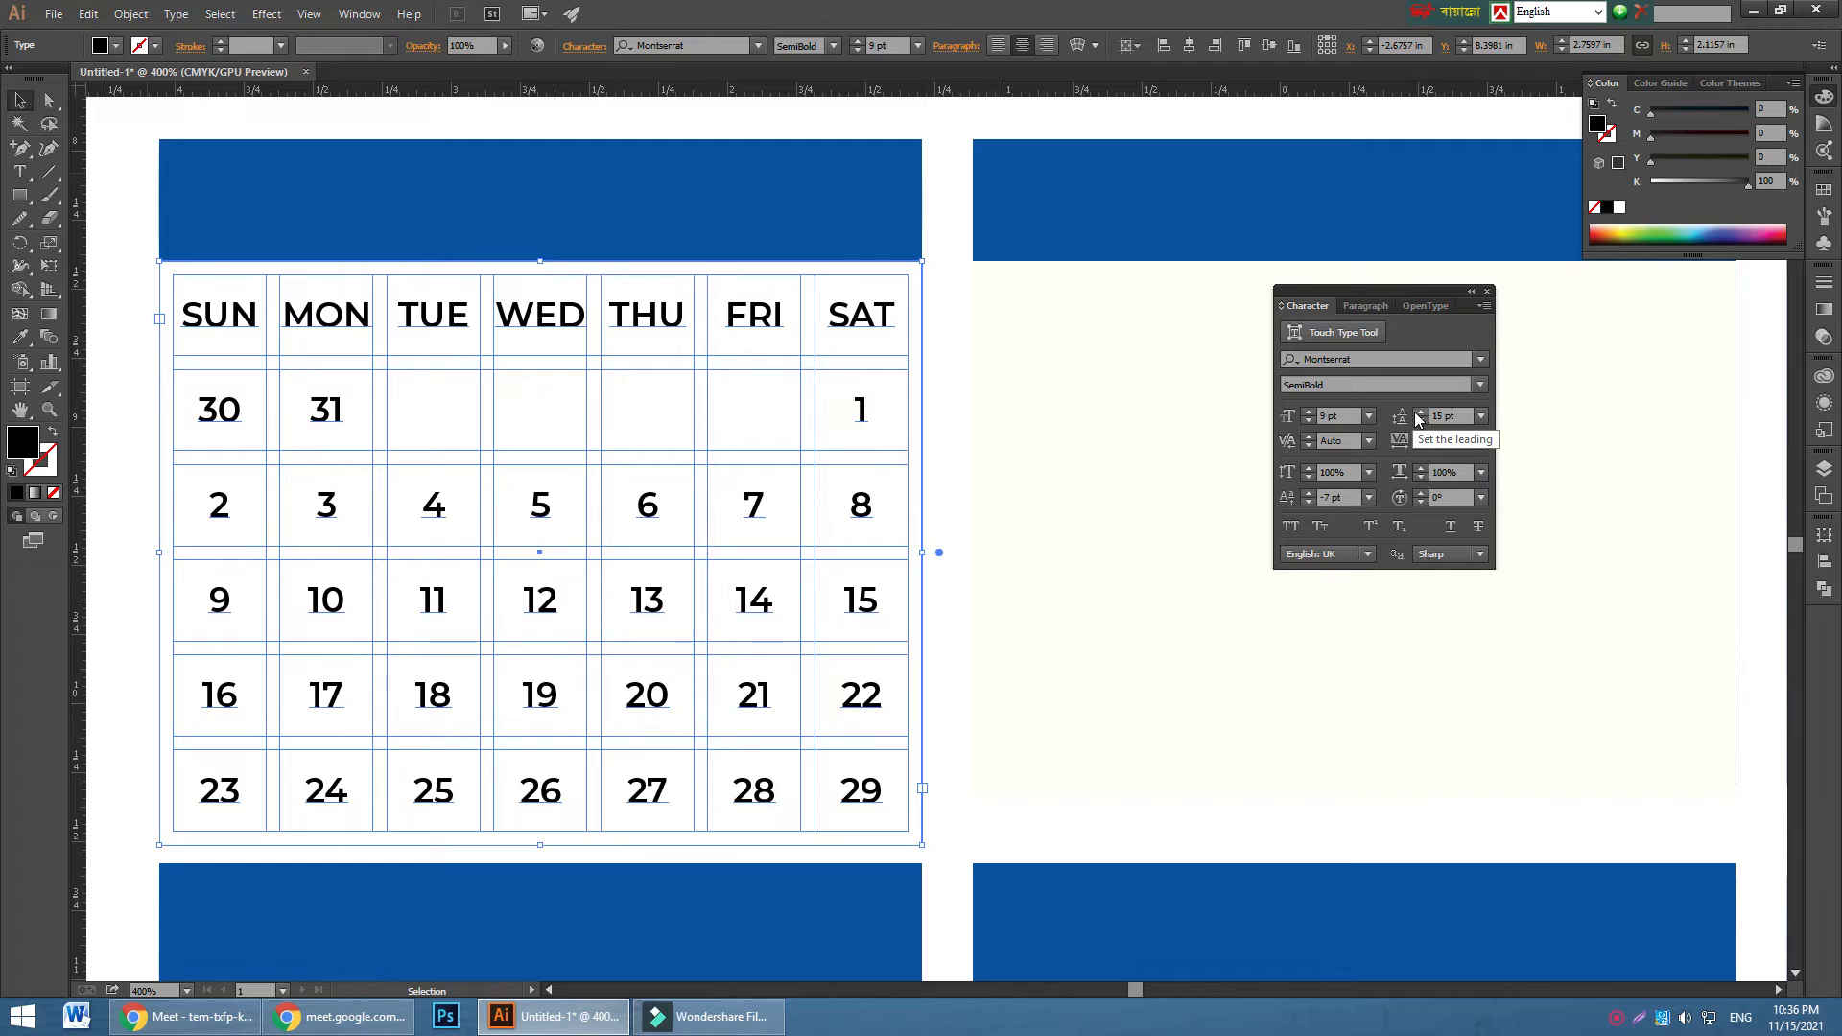
- Set all the dates below the weekday row to the Bold style and reselect the calendar frame
double_click(861, 412)
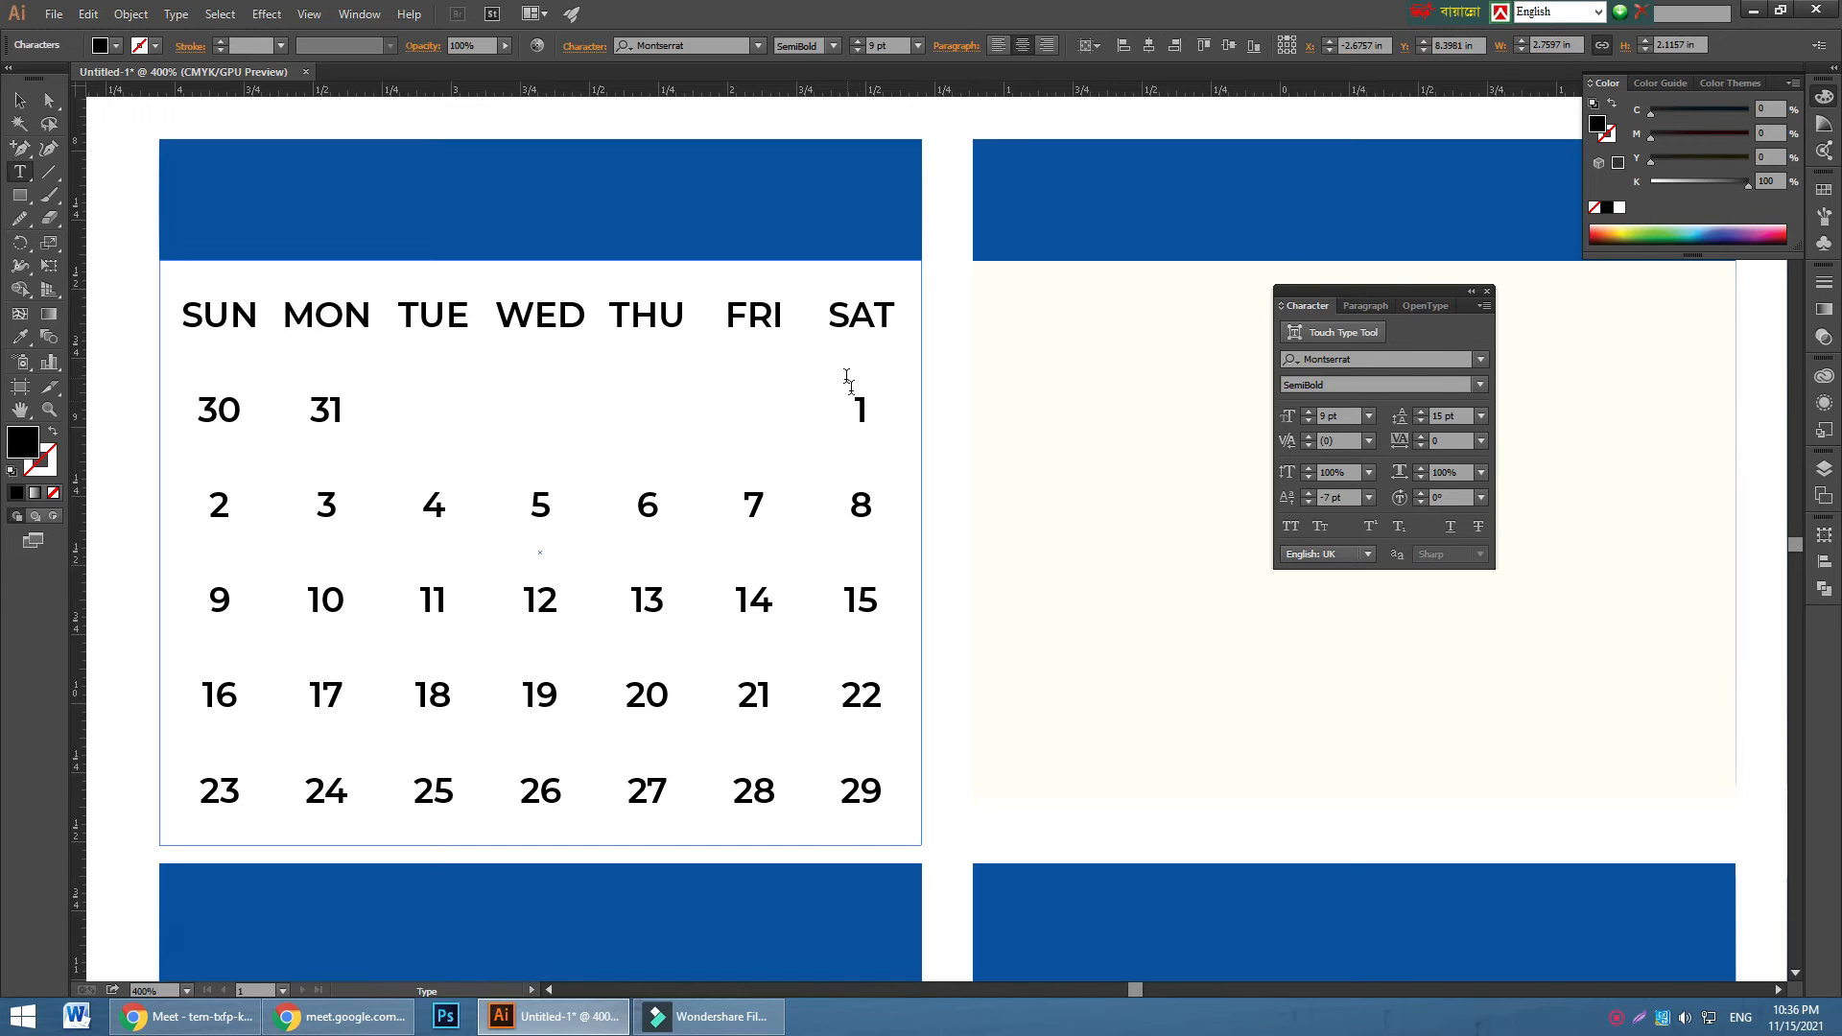
left_click_drag(185, 403, 899, 813)
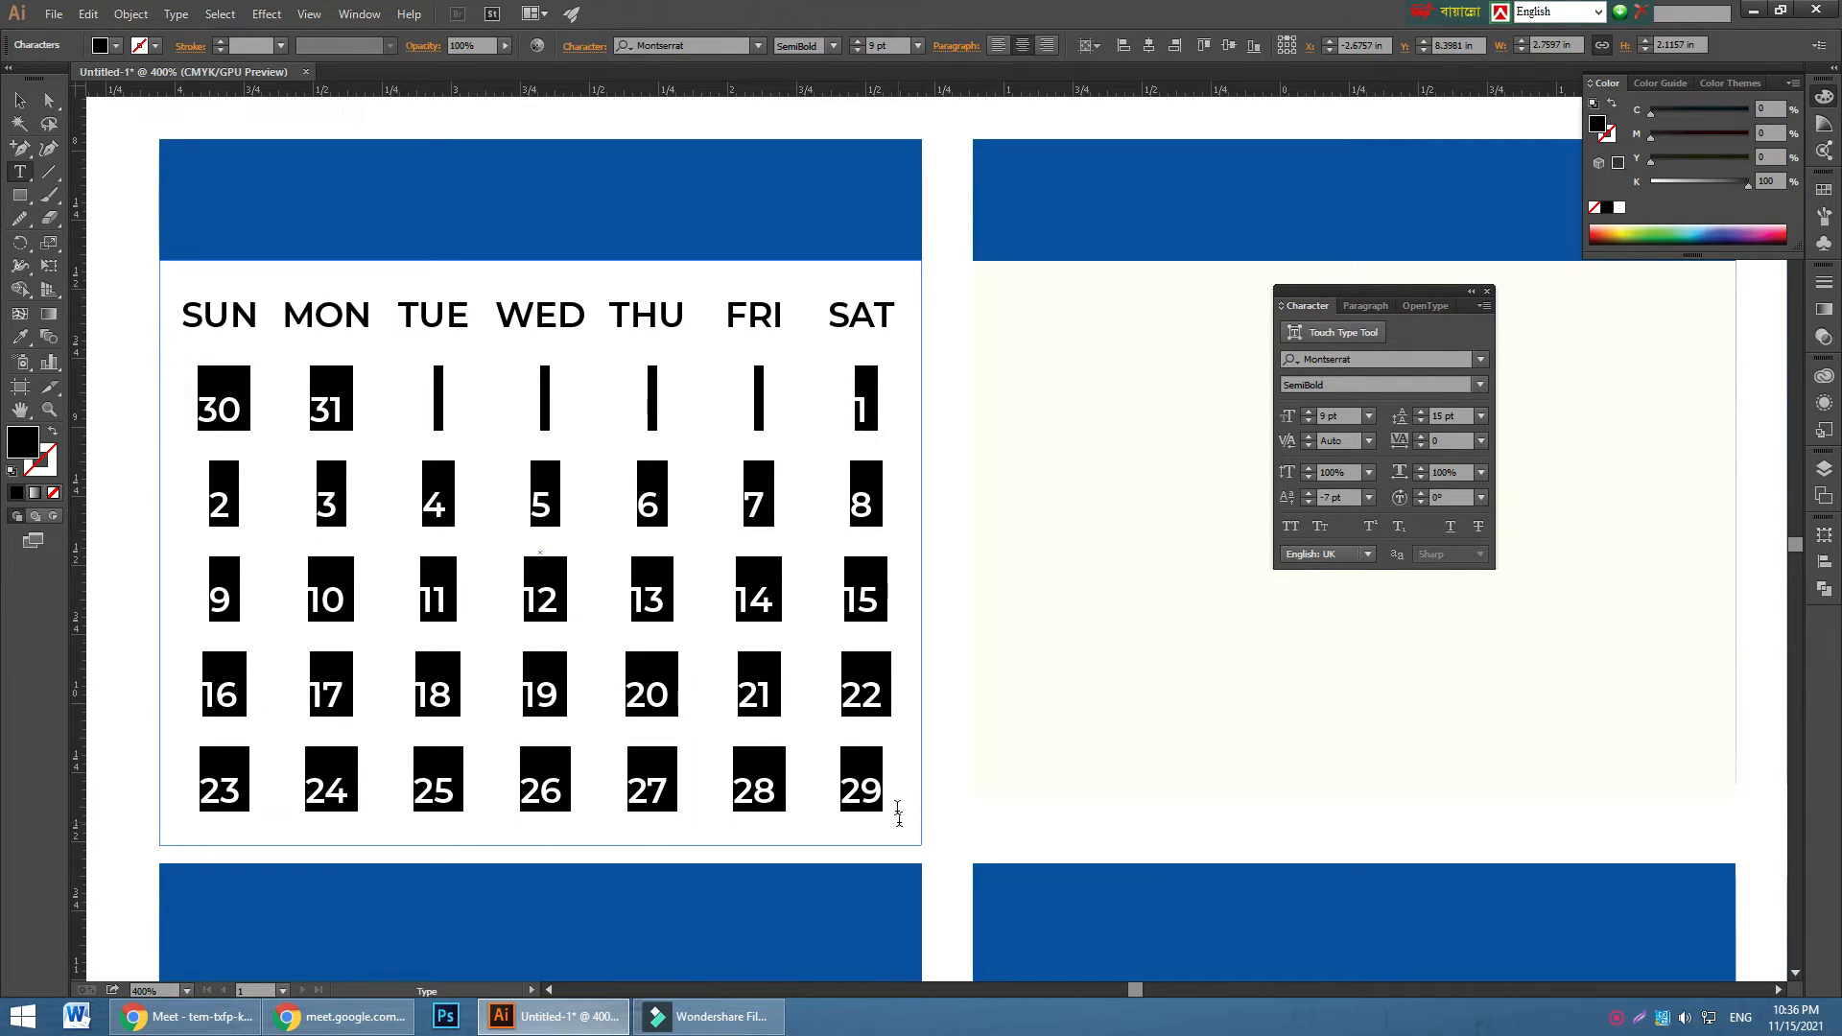
left_click(832, 46)
left_click(806, 319)
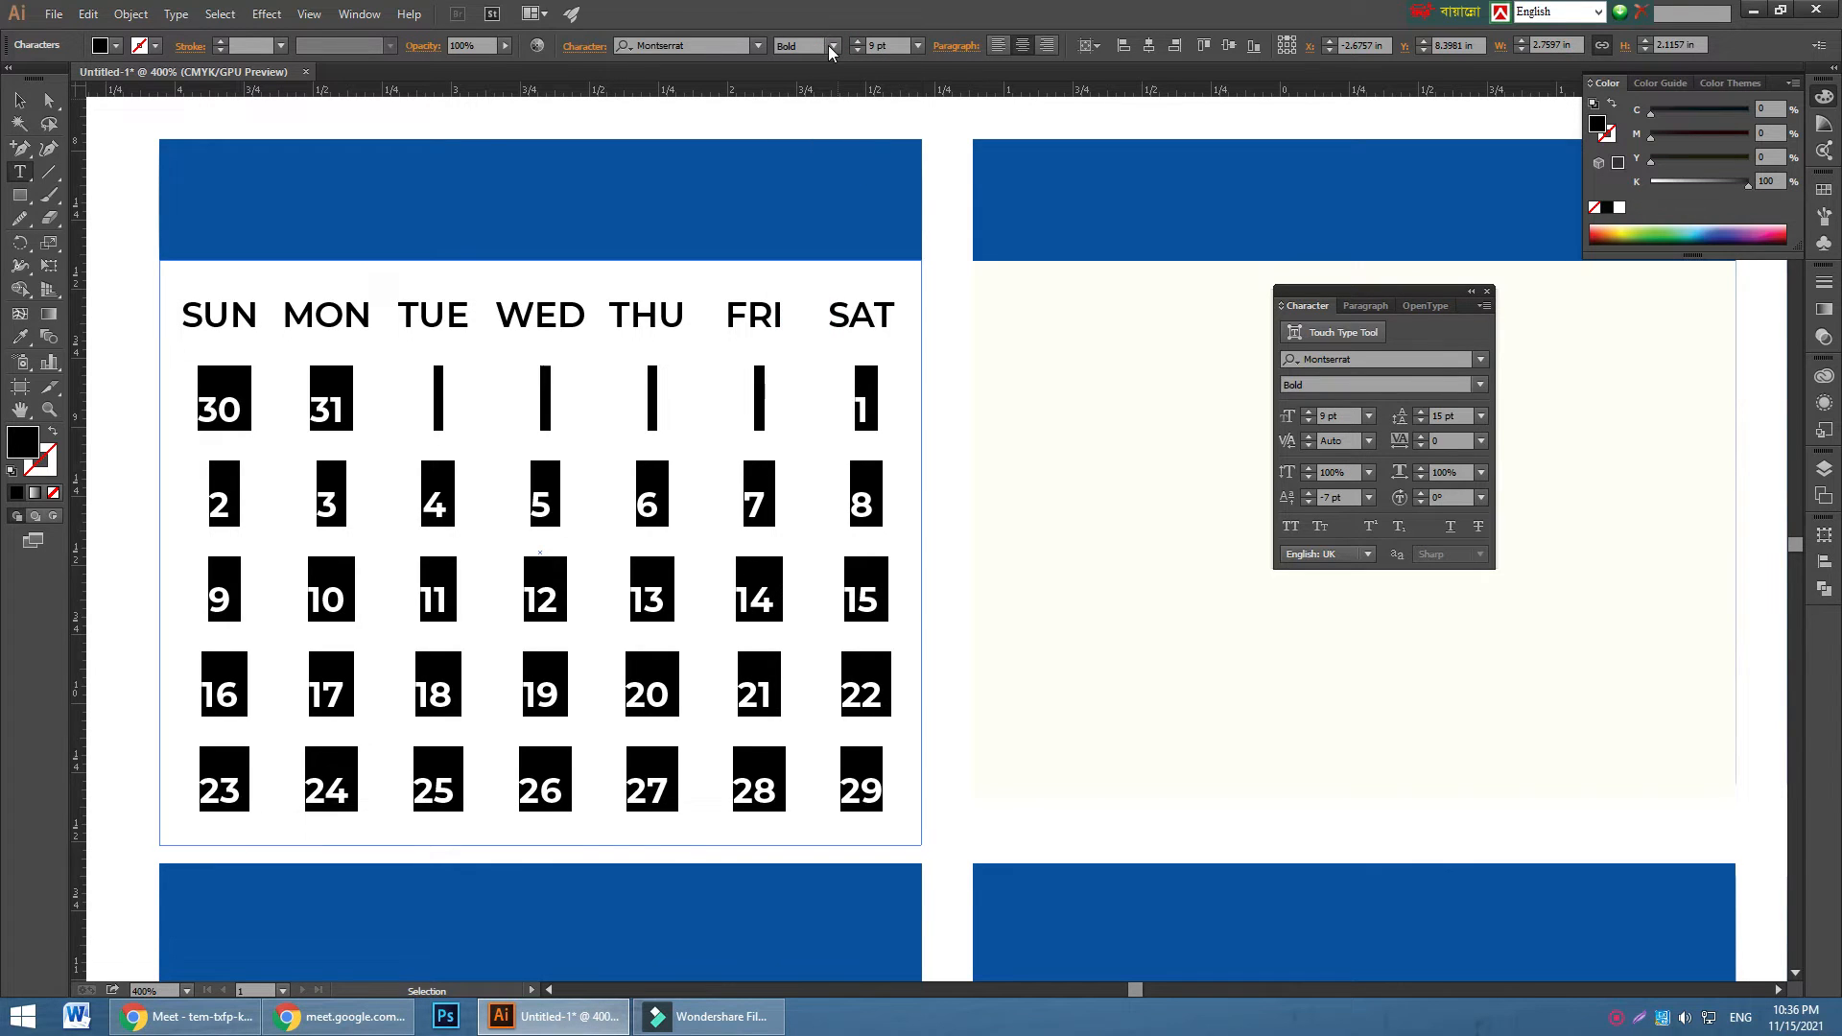
left_click(19, 100)
left_click(119, 195)
left_click(331, 509)
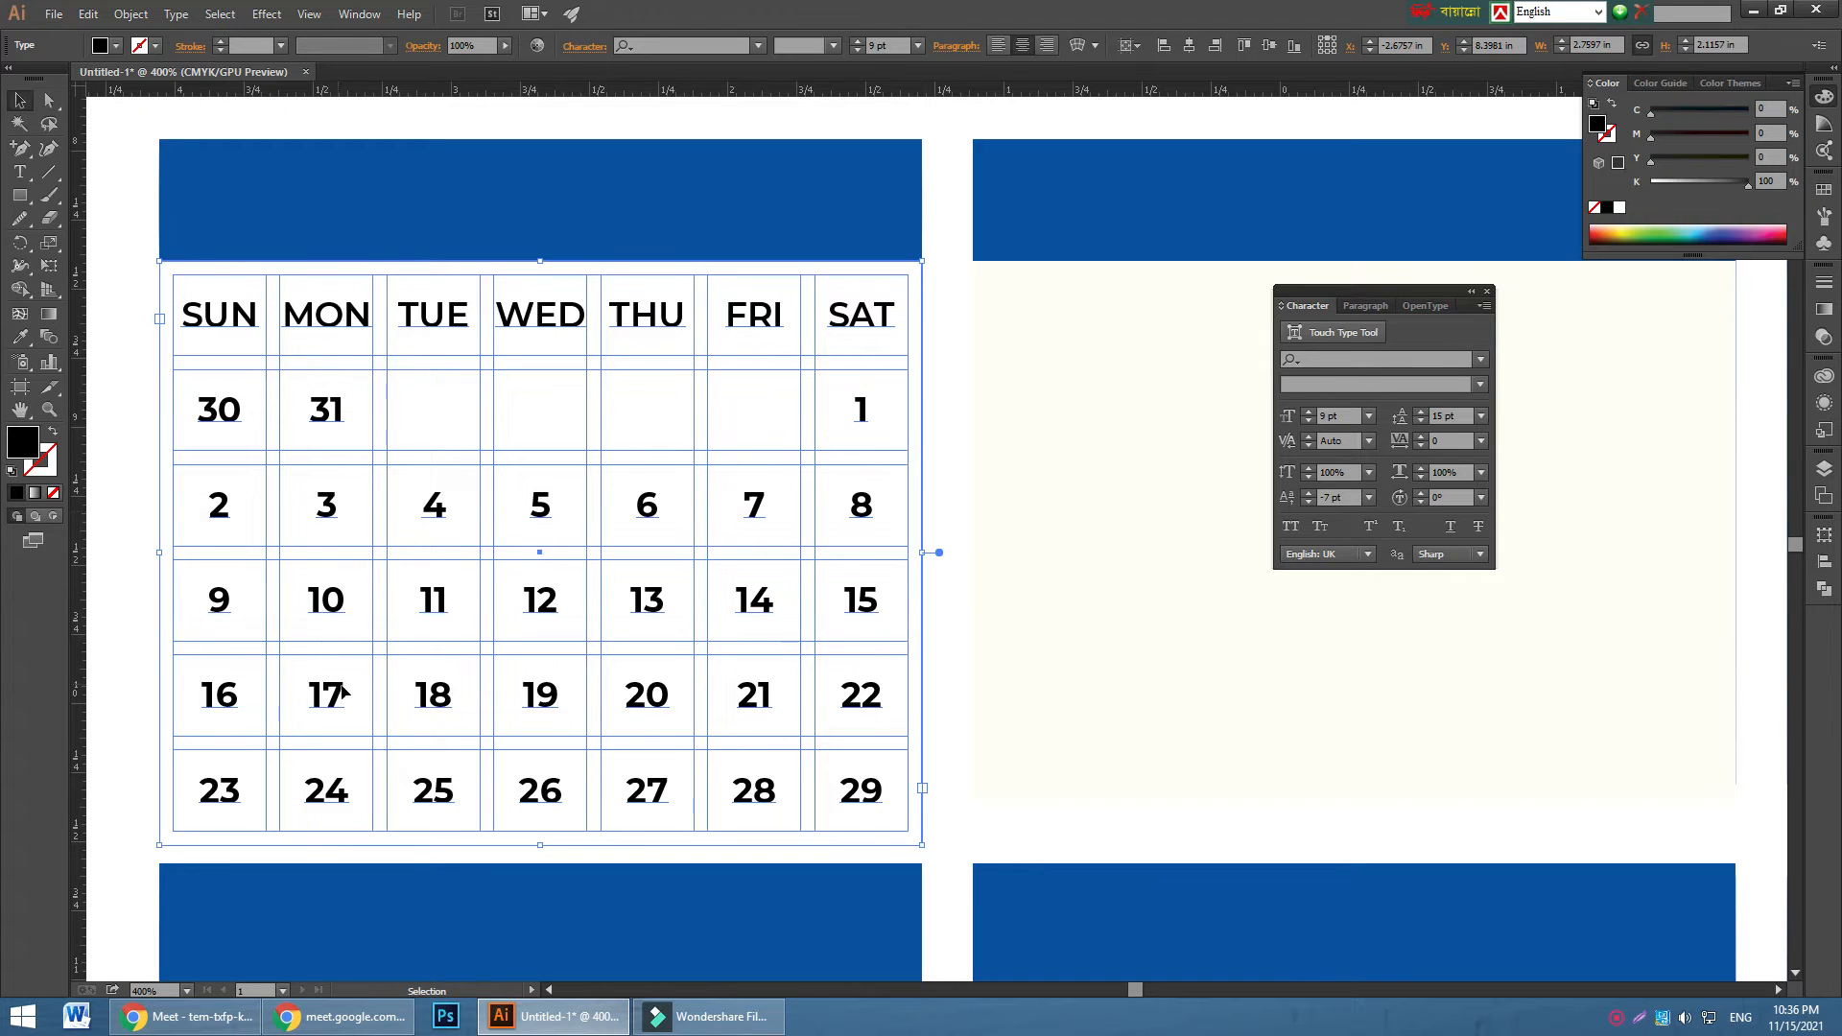
- Switch to the Google Meet call in Chrome to check it and return to the Illustrator document
left_click(185, 1017)
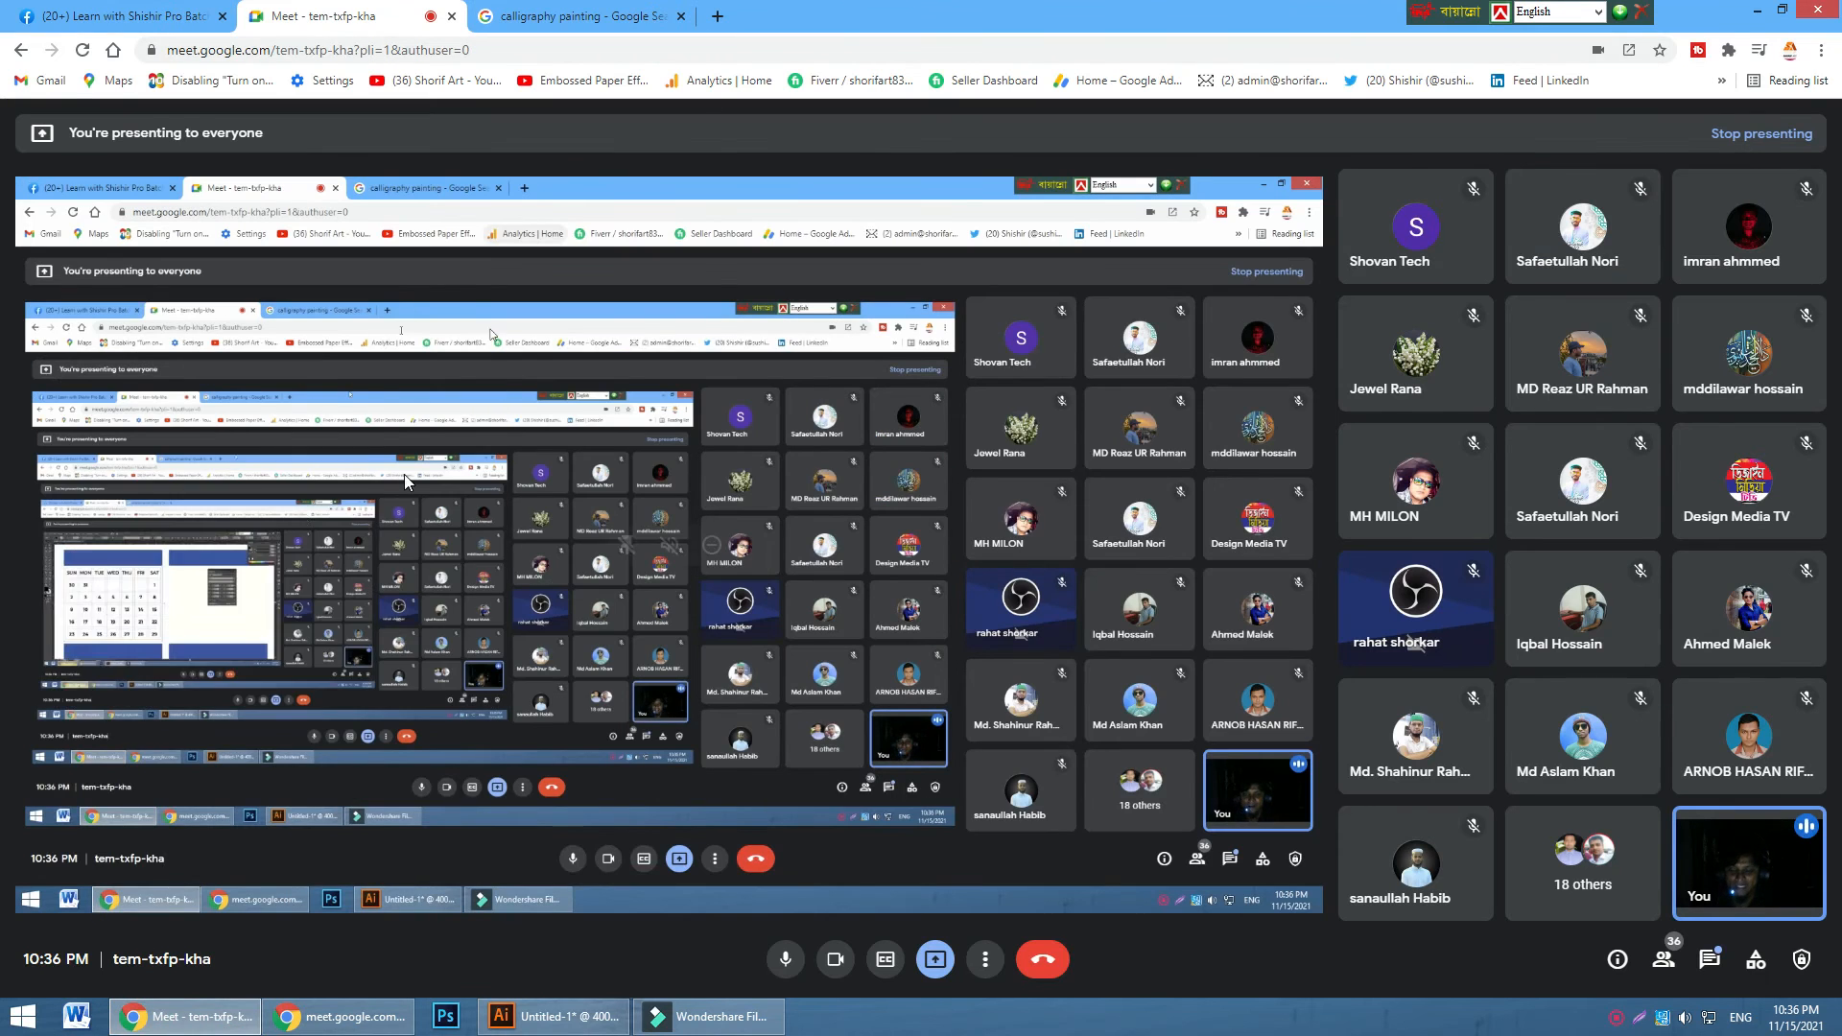
left_click(555, 1015)
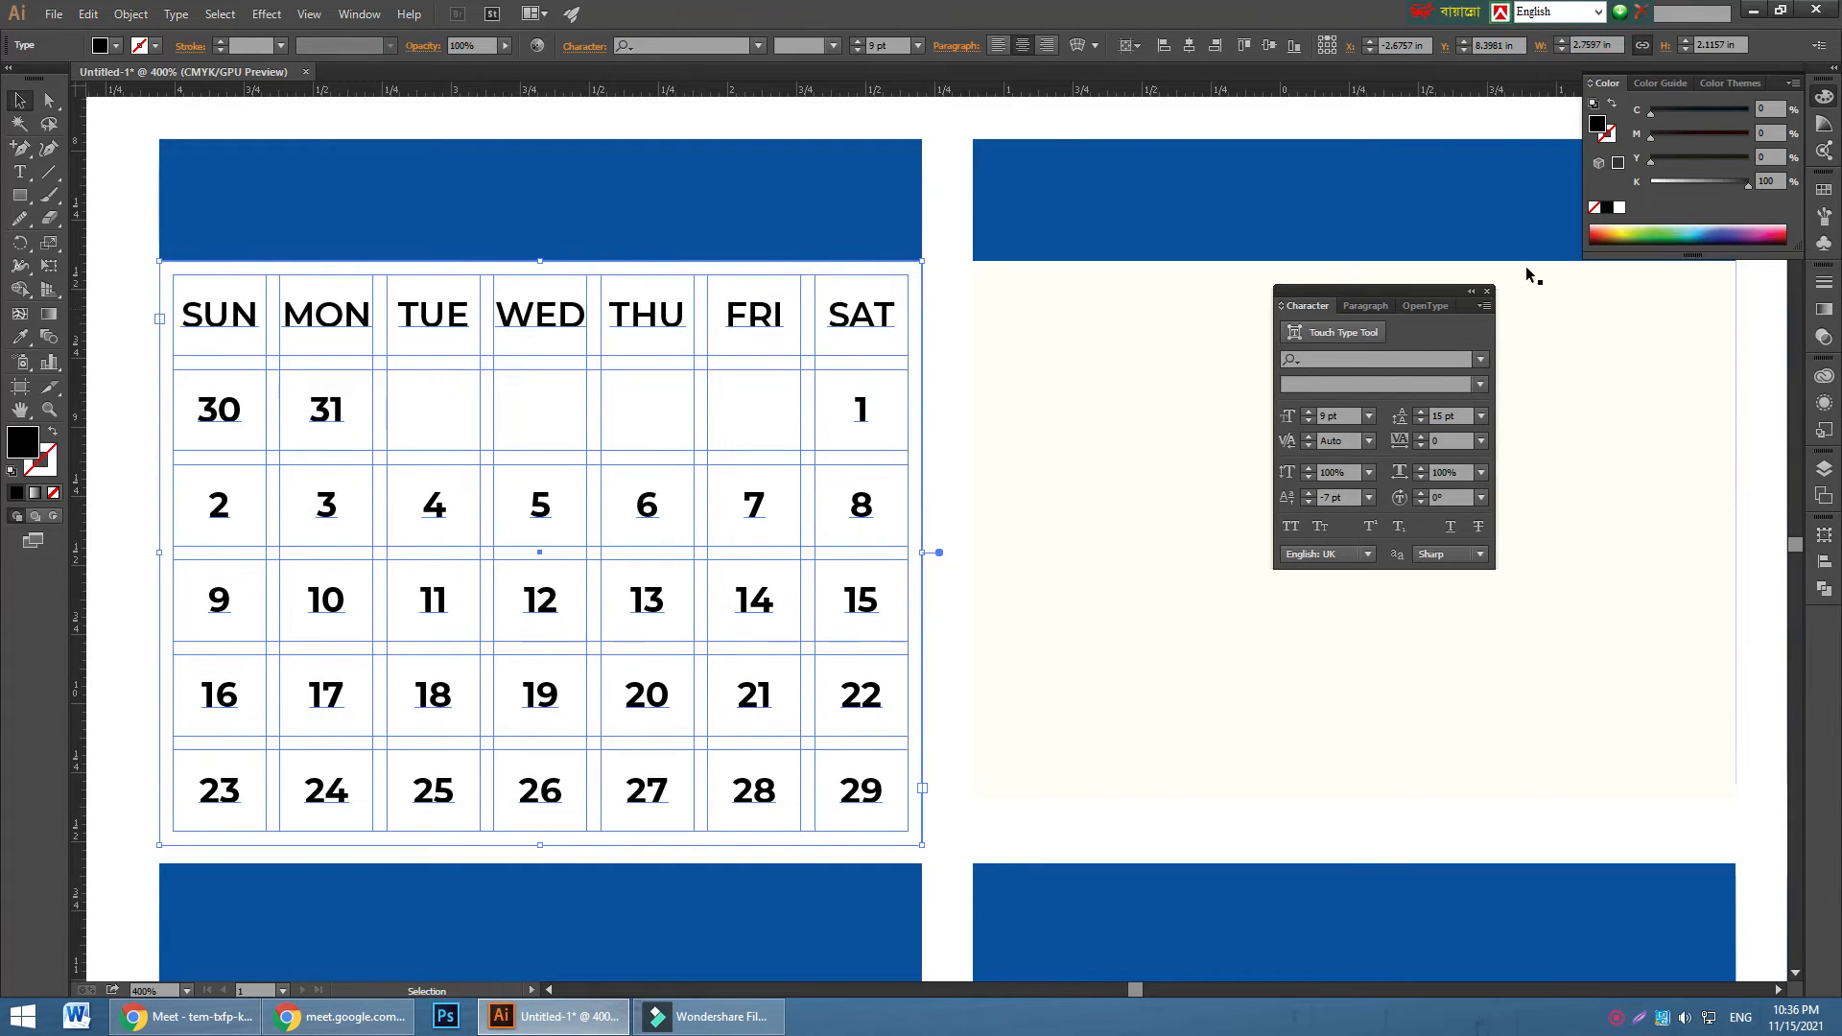
- Create a new layer and move the calendar text frame onto it in the same position
left_click_drag(1419, 292, 1468, 292)
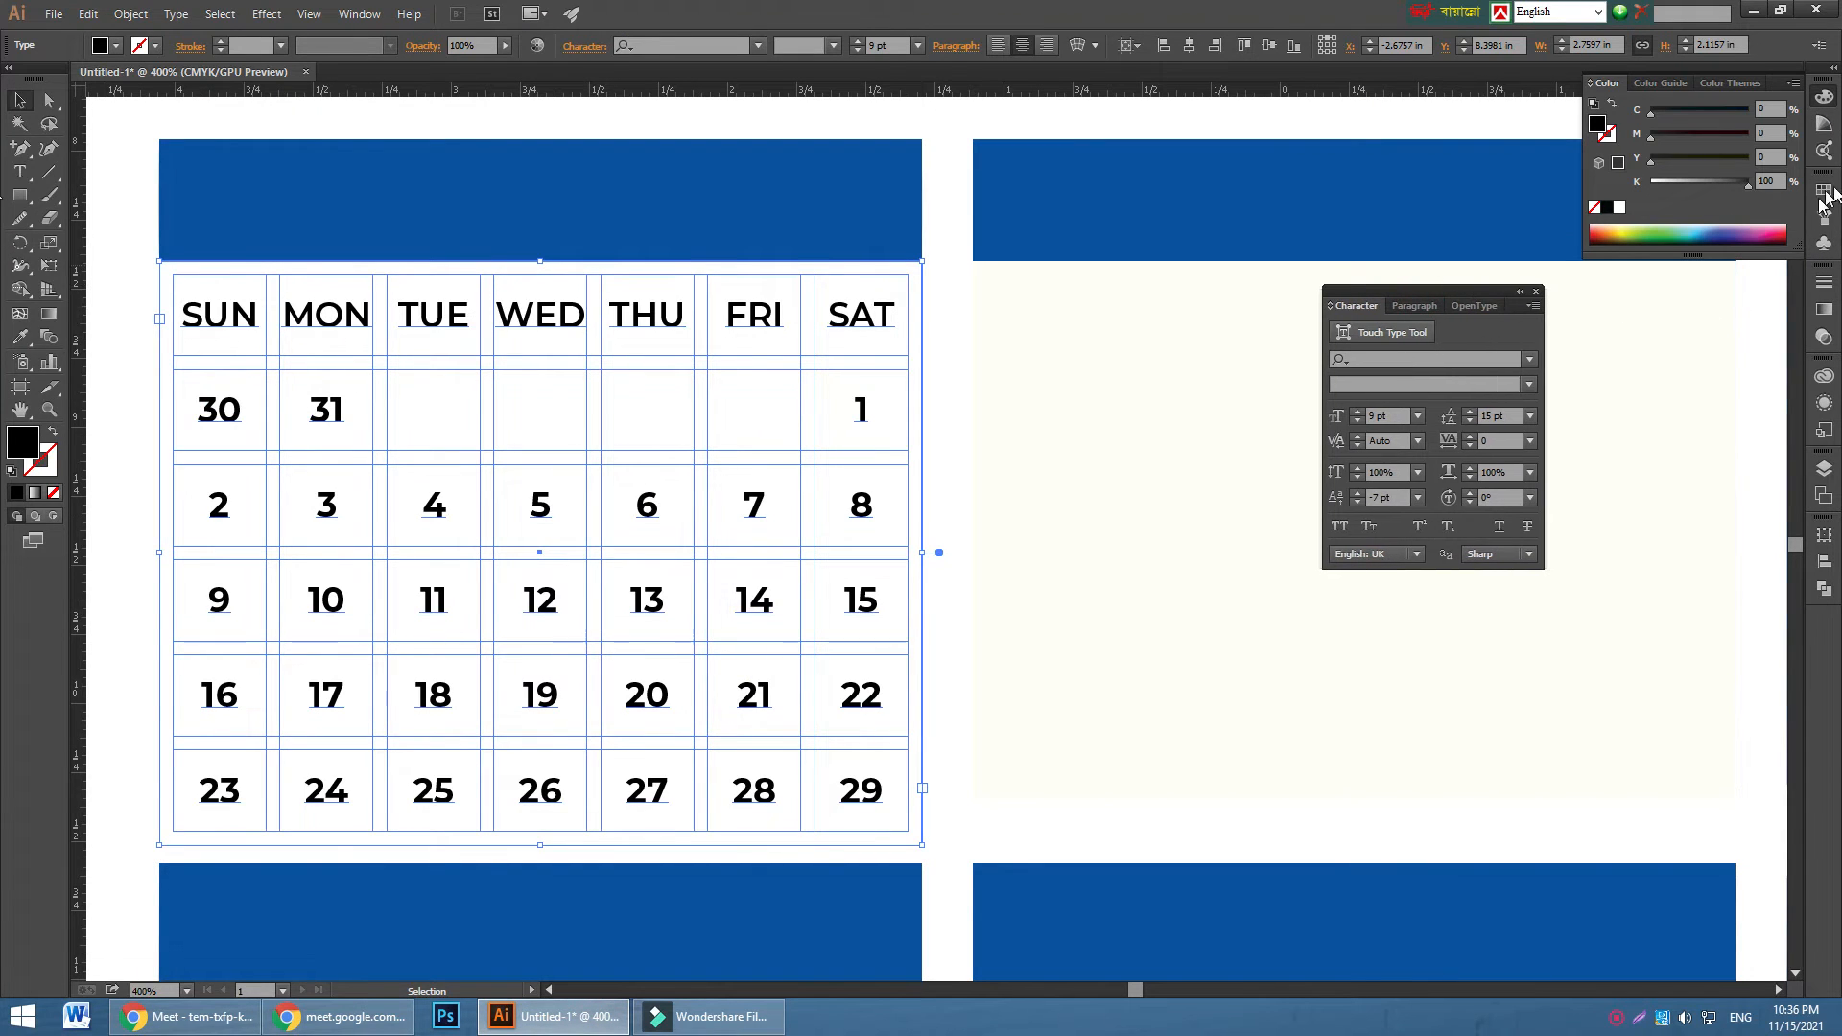
left_click(1824, 468)
left_click(1745, 952)
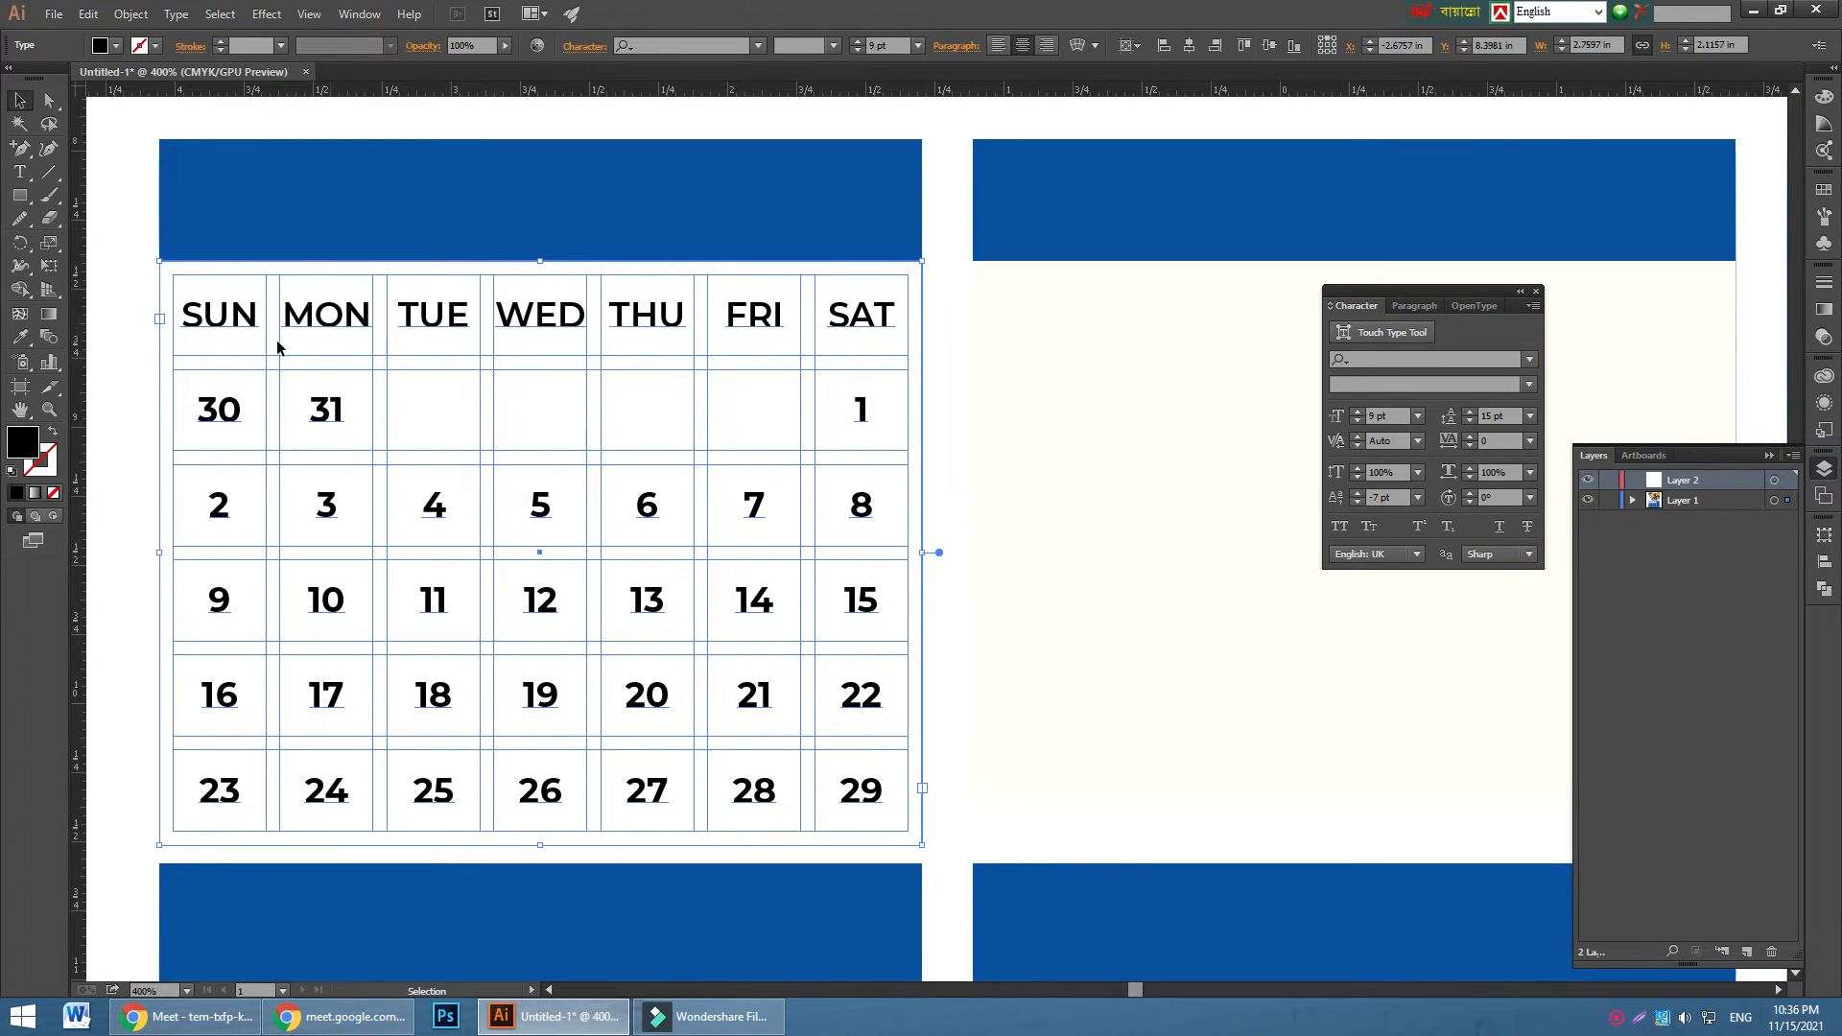
key("ctrl+x")
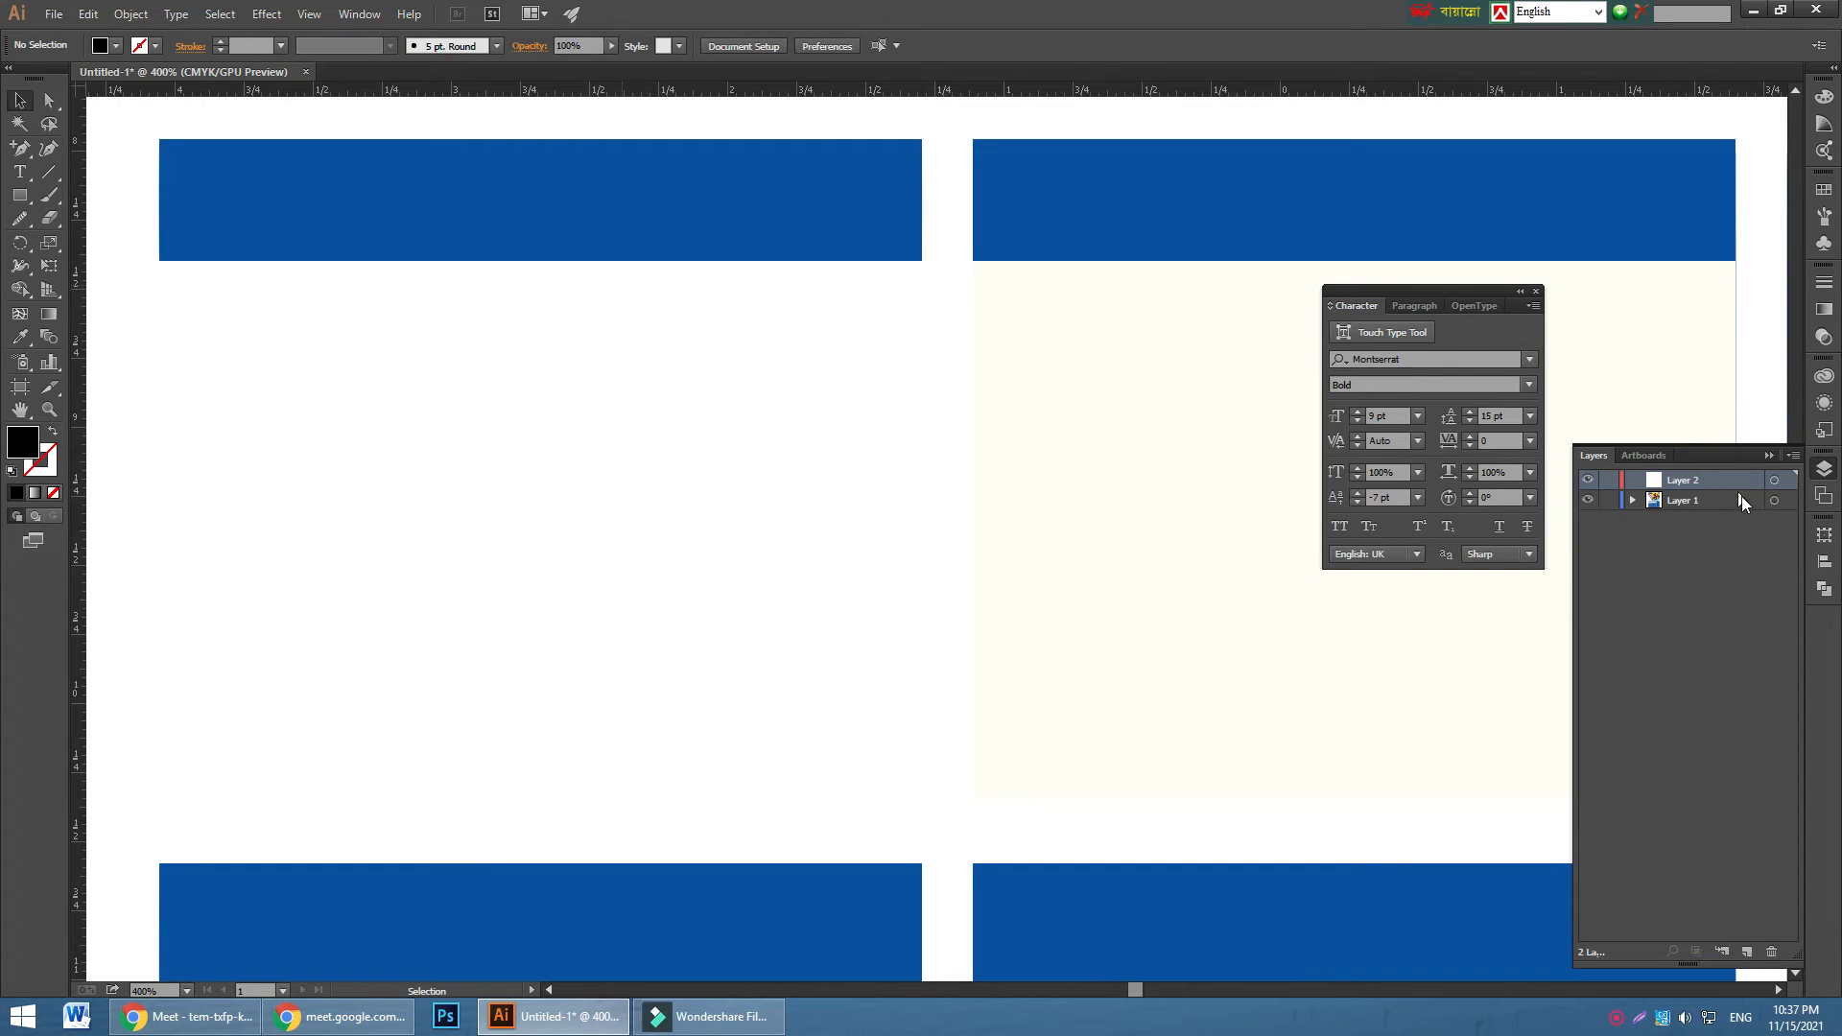
left_click(1776, 479)
key("ctrl+f")
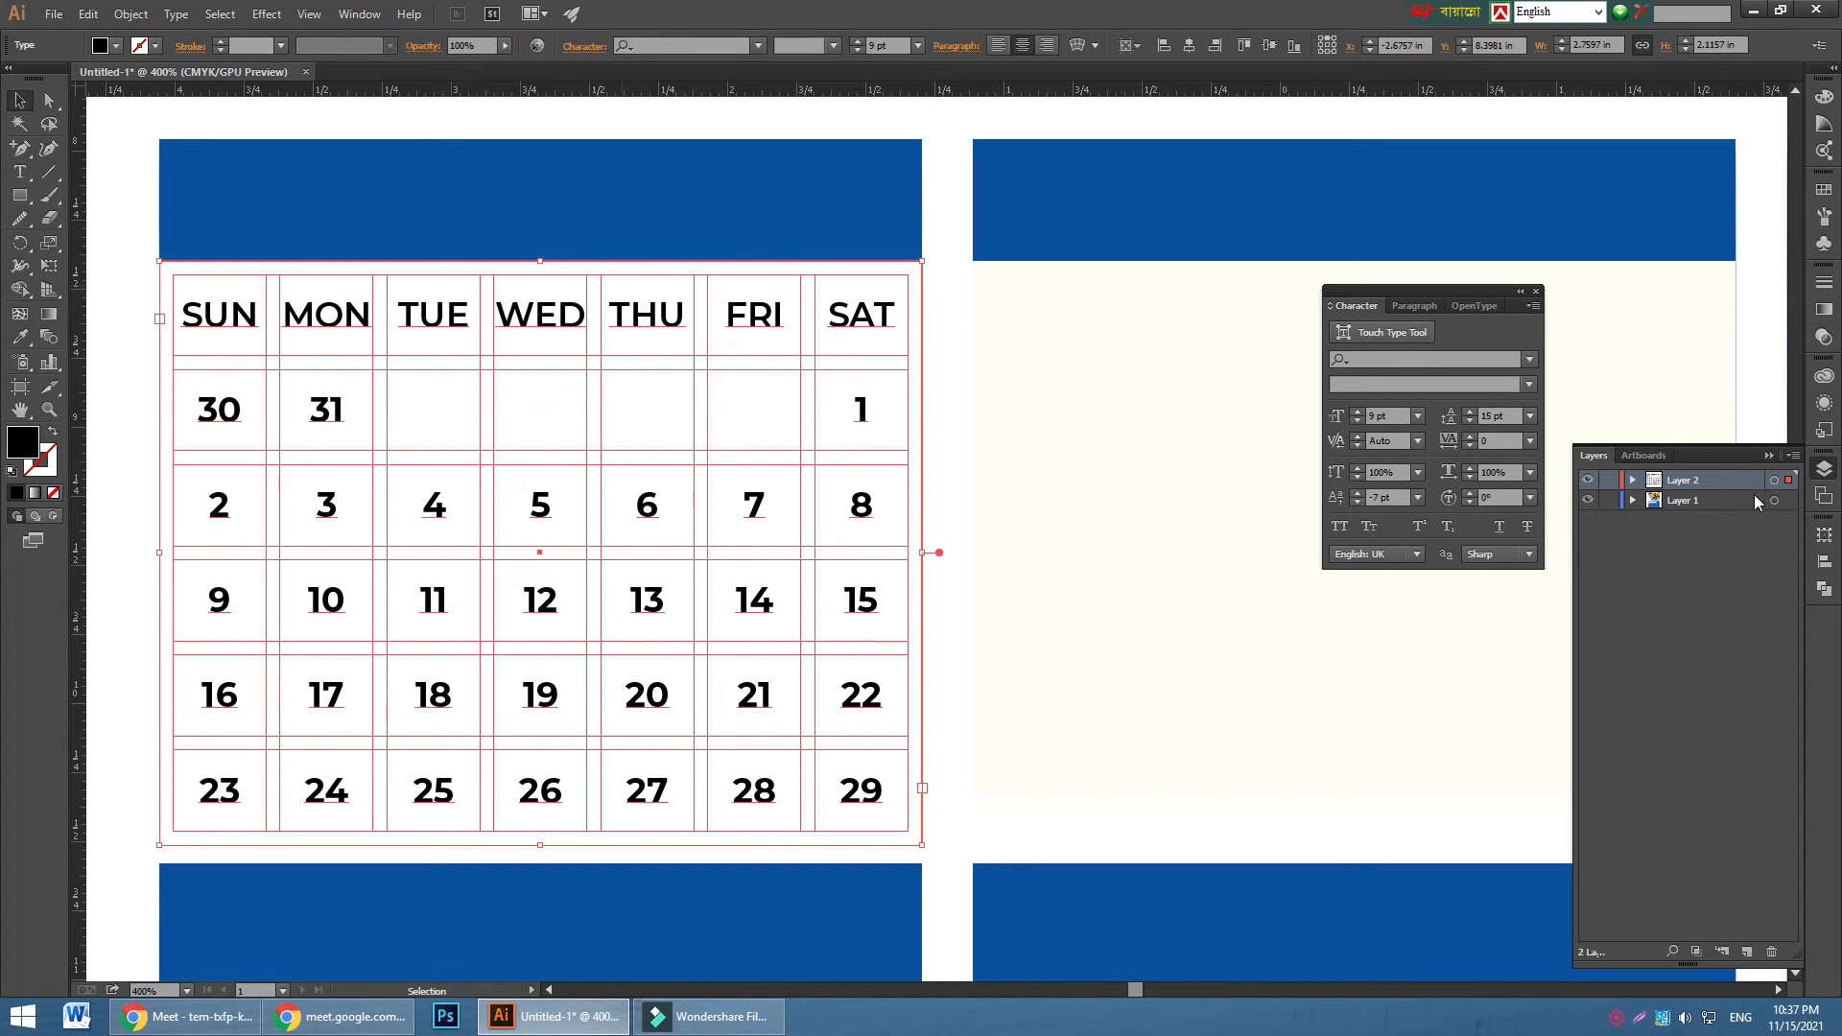
- Rename the layer holding the calendar text frame as January
double_click(1692, 480)
type("January")
left_click(1754, 489)
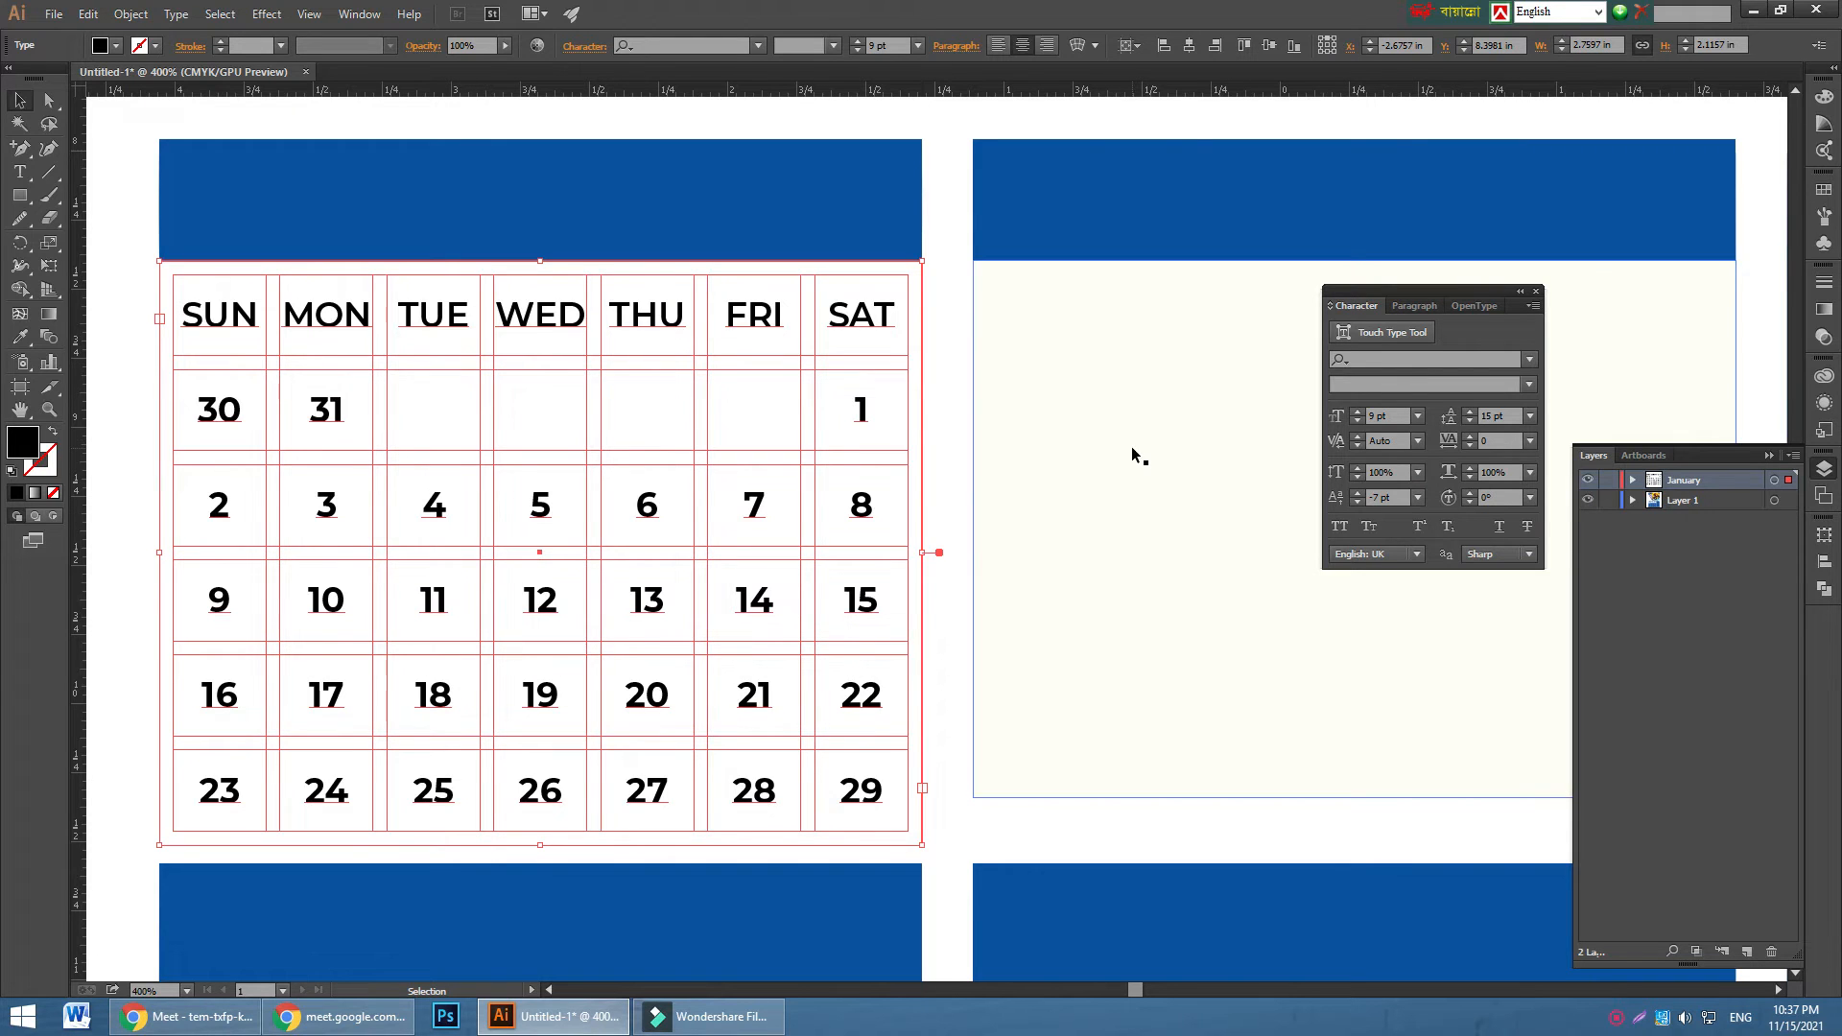
- Rename the calendar text frame's layer as ENGLISH
key("ctrl+minus")
double_click(1686, 479)
type("ENGLISH")
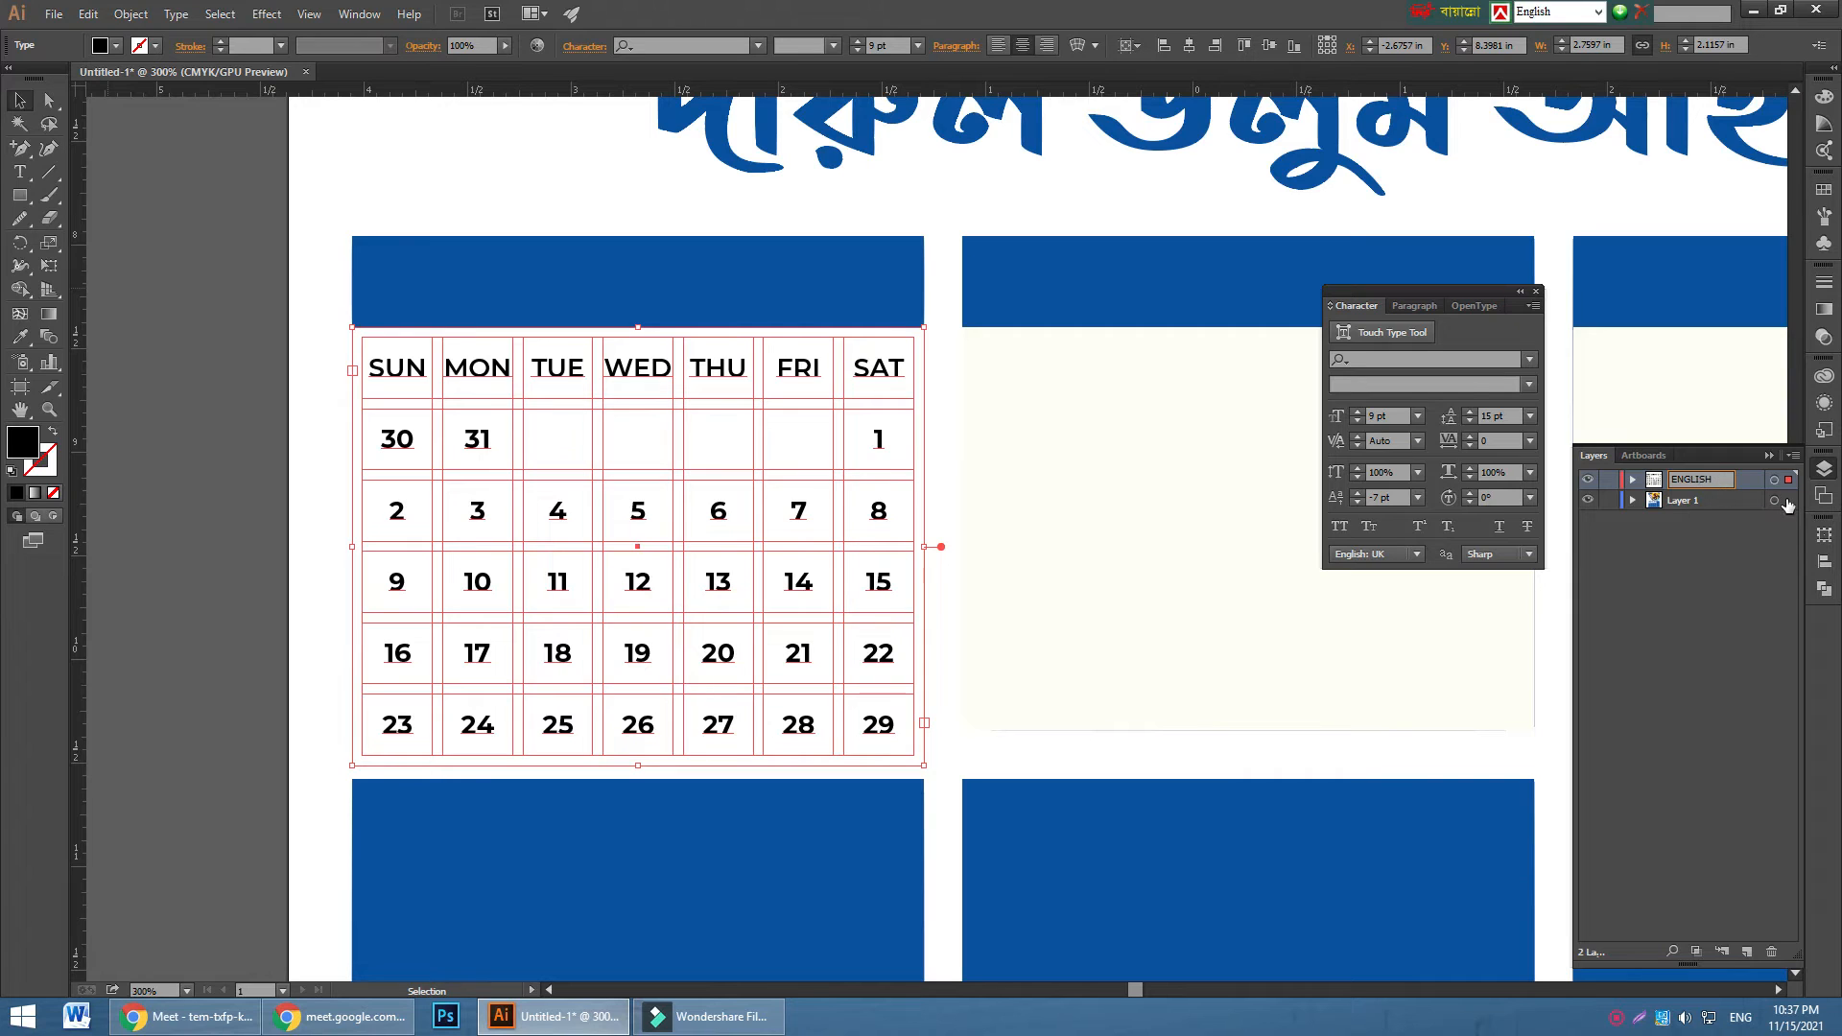
left_click(1753, 480)
key("ctrl+minus")
left_click(390, 538)
left_click_drag(390, 538, 190, 557)
left_click(526, 439)
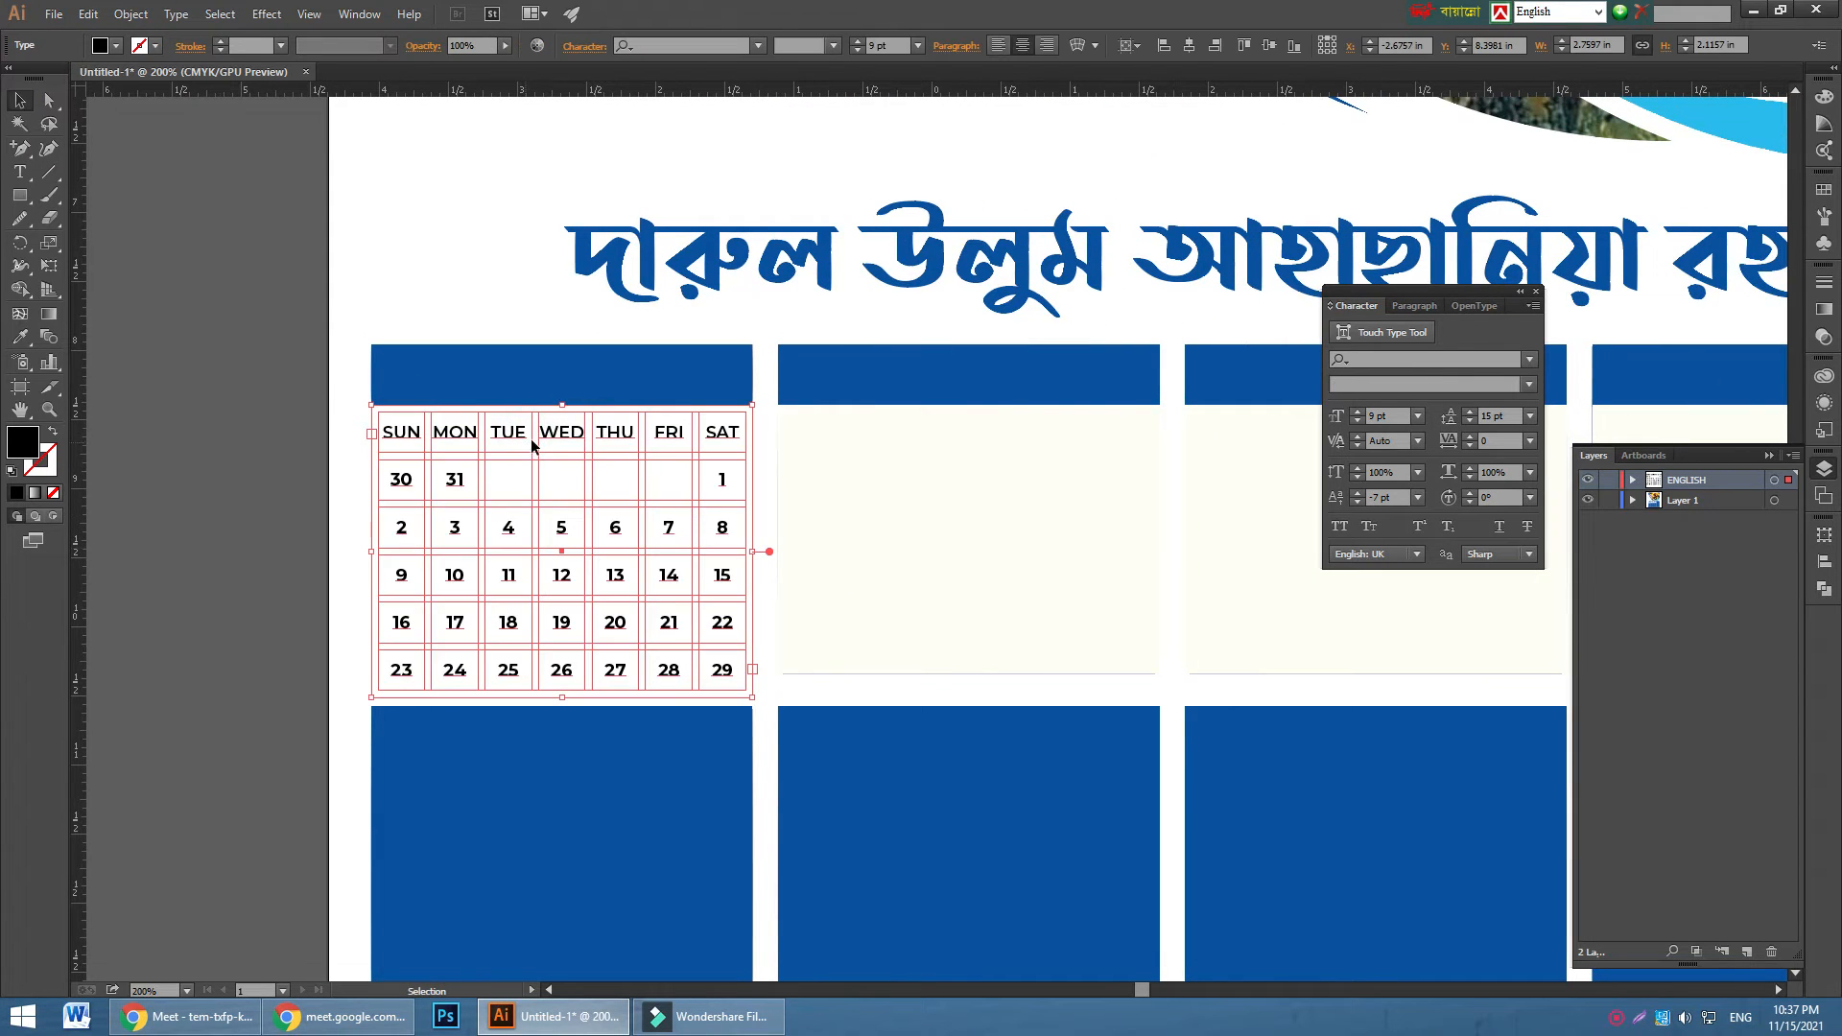
key("ctrl+plus")
key("ctrl+plus")
left_click_drag(580, 464, 1241, 448)
left_click(203, 451)
left_click(600, 333)
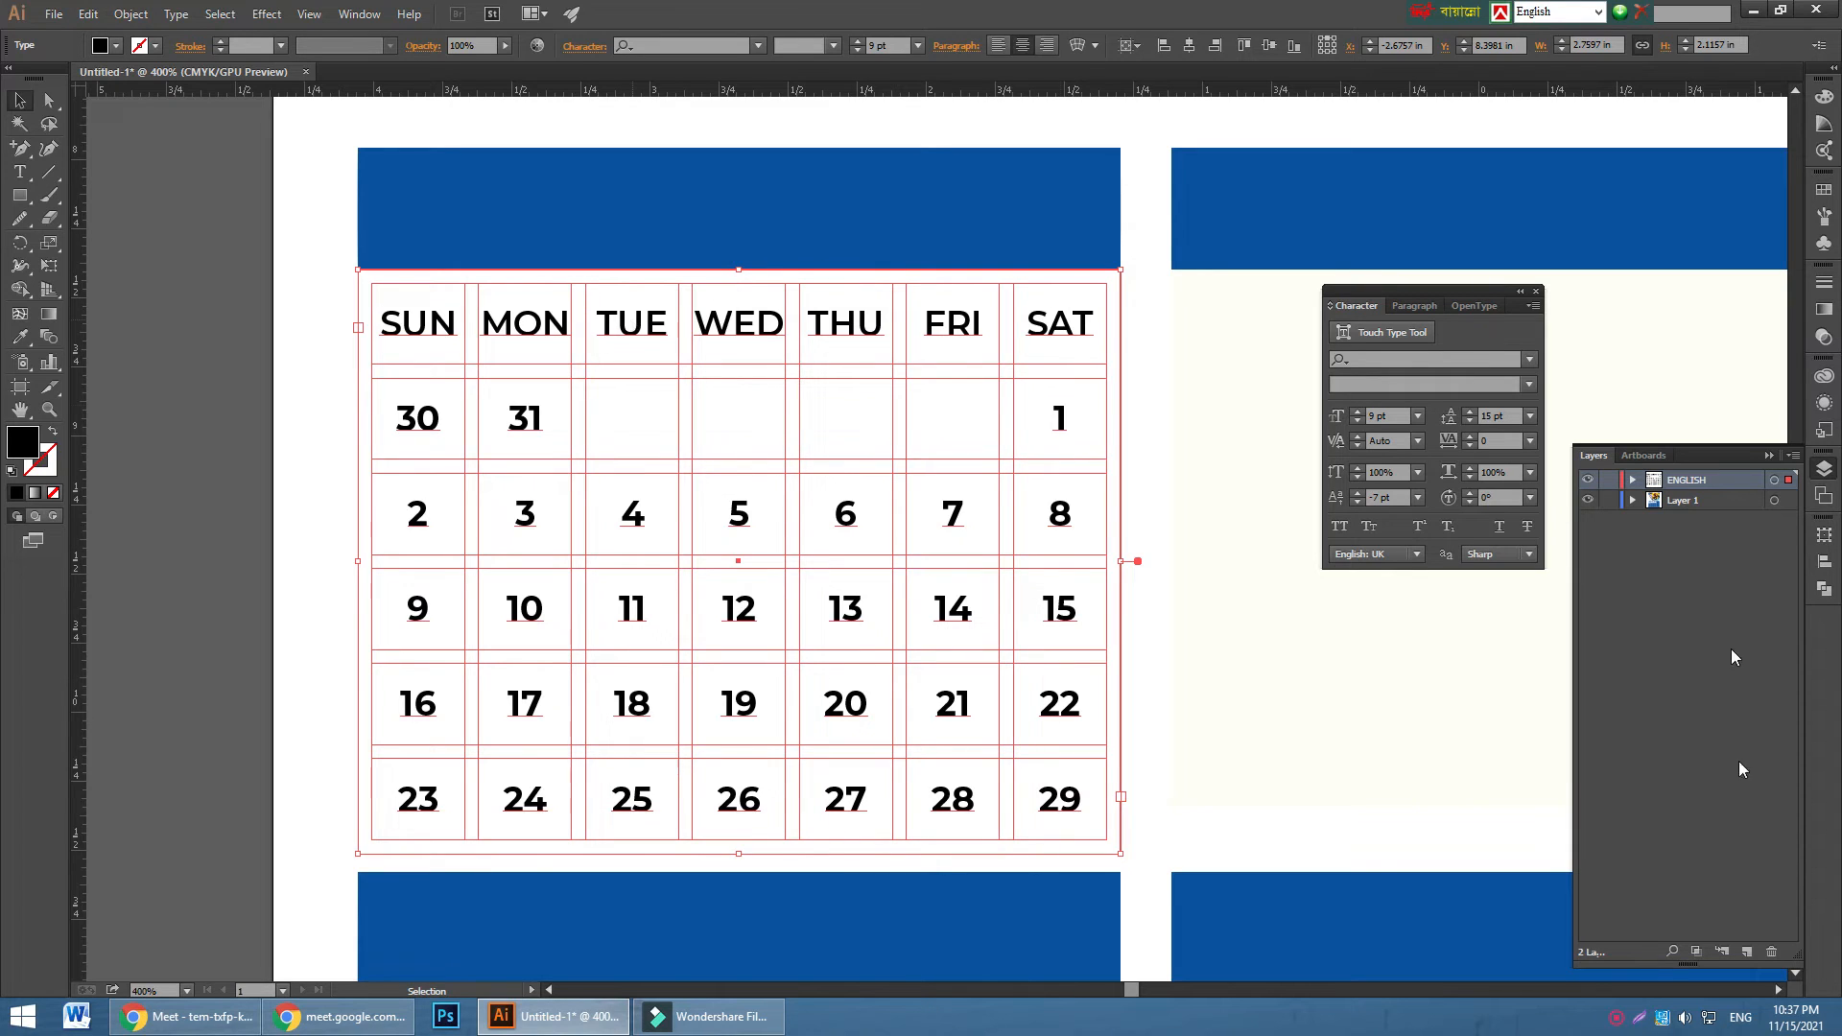
- Create a new layer above the ENGLISH layer and name it ARABIC, leaving its layer options at their defaults
left_click(1746, 952)
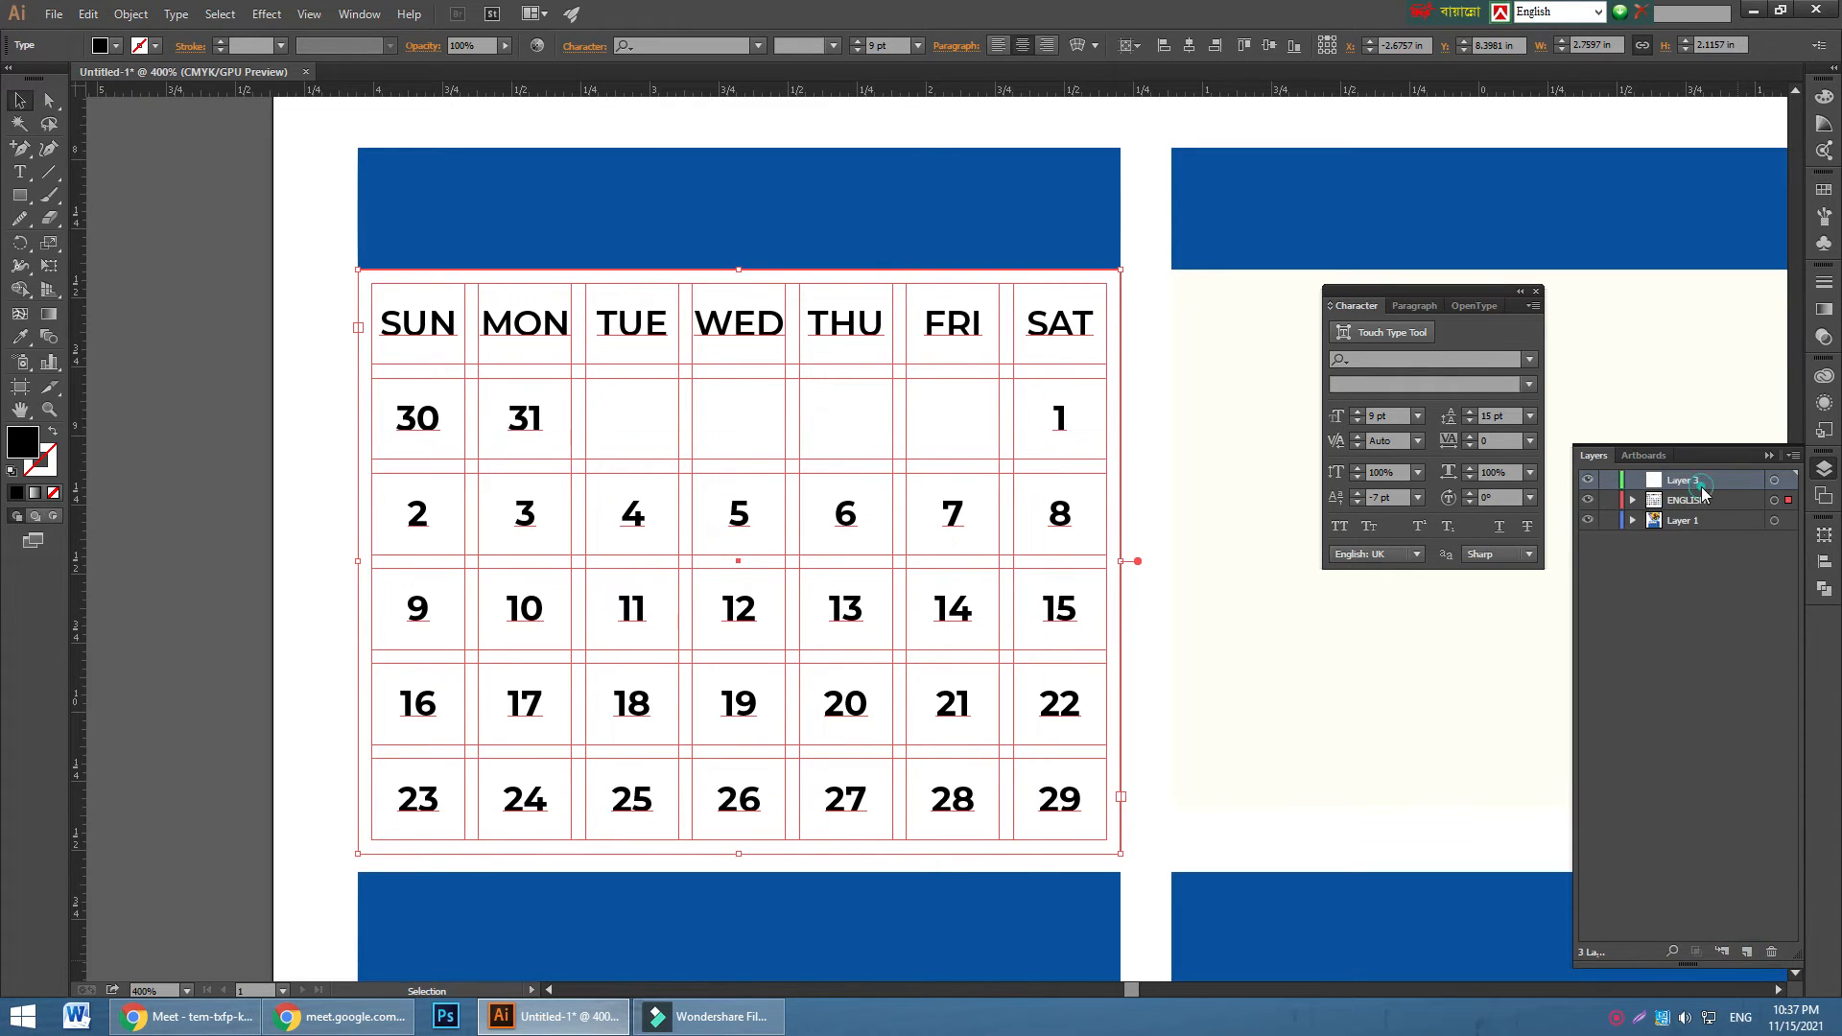
double_click(1700, 482)
left_click(1013, 590)
double_click(1685, 479)
left_click(1736, 497)
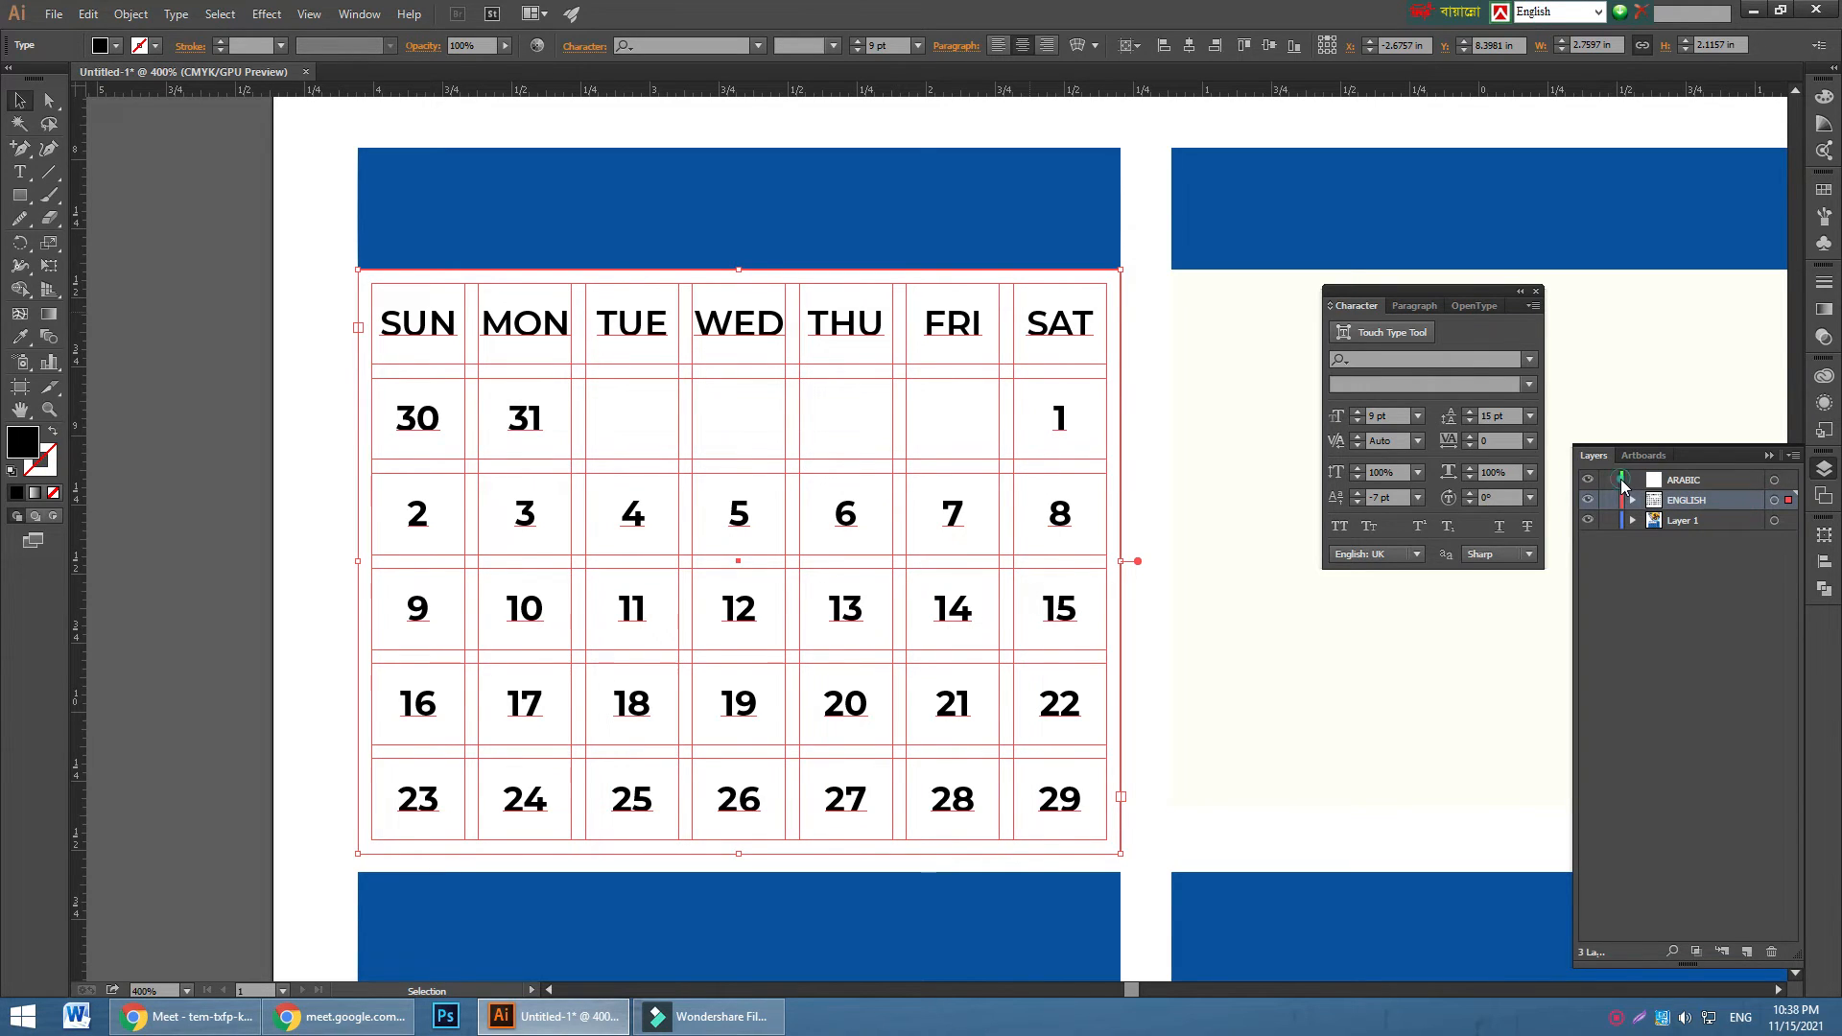
double_click(1654, 480)
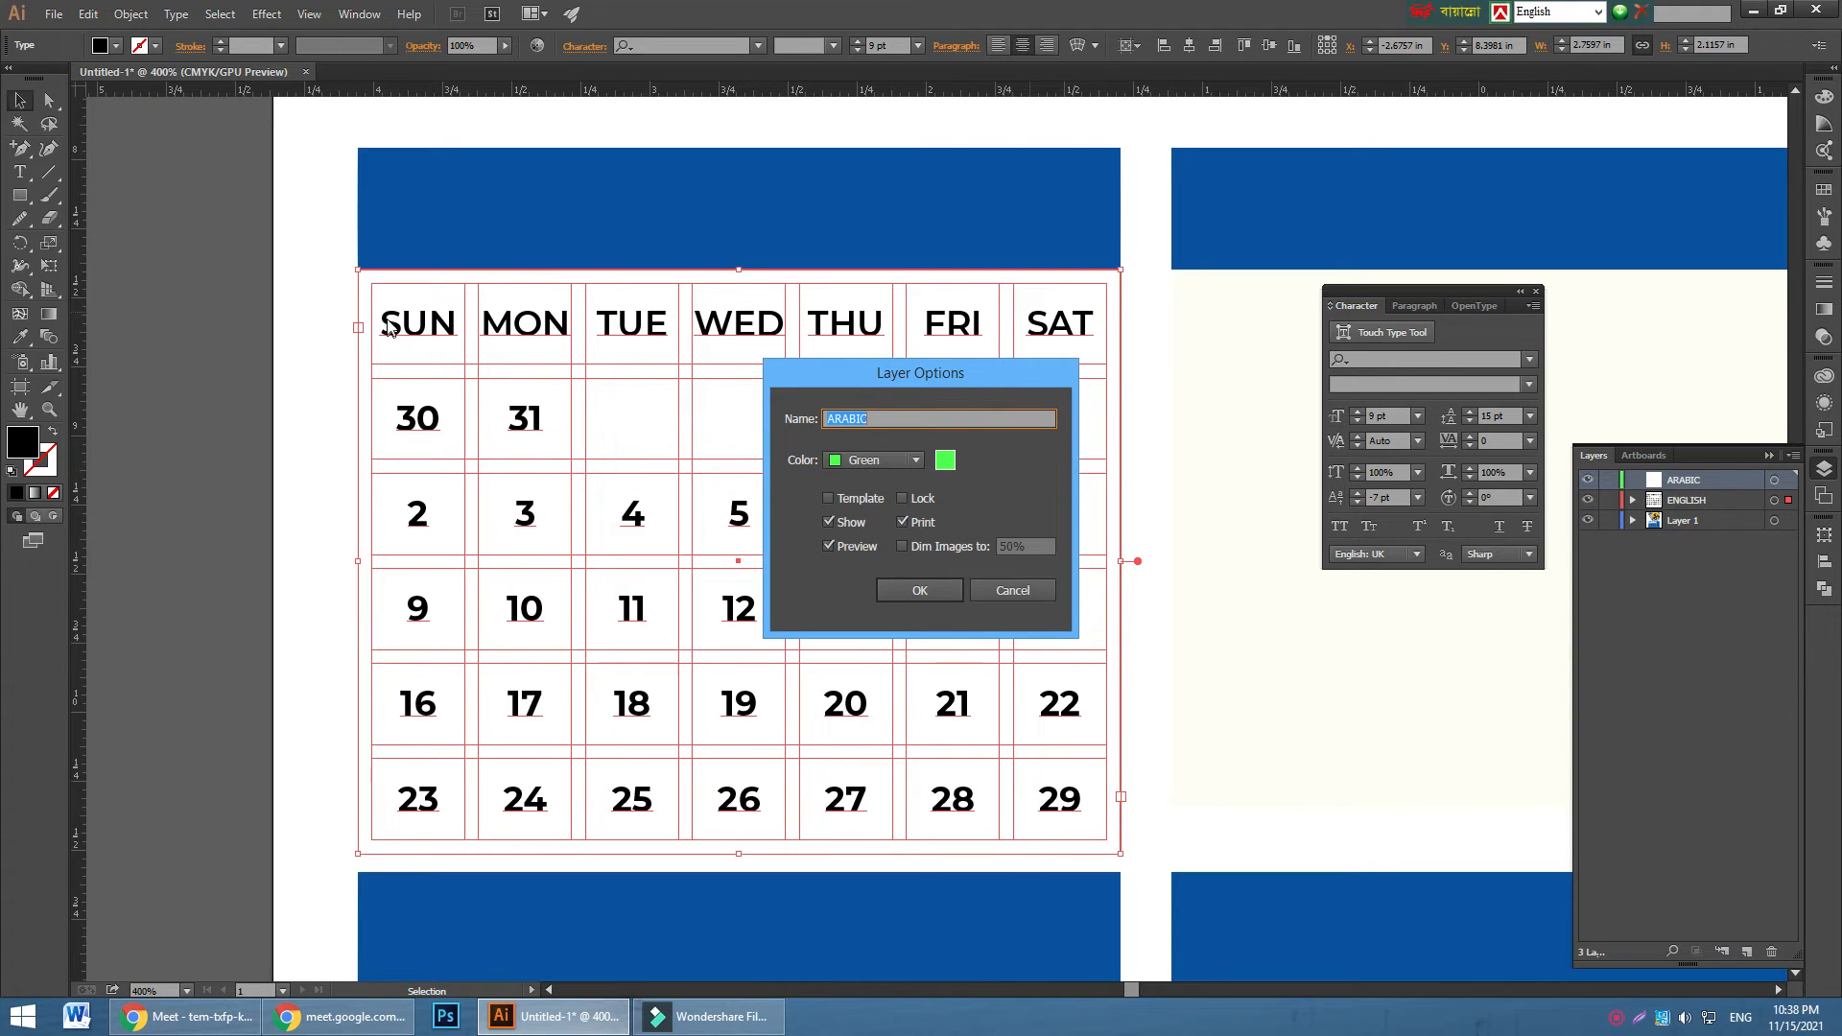
left_click(917, 588)
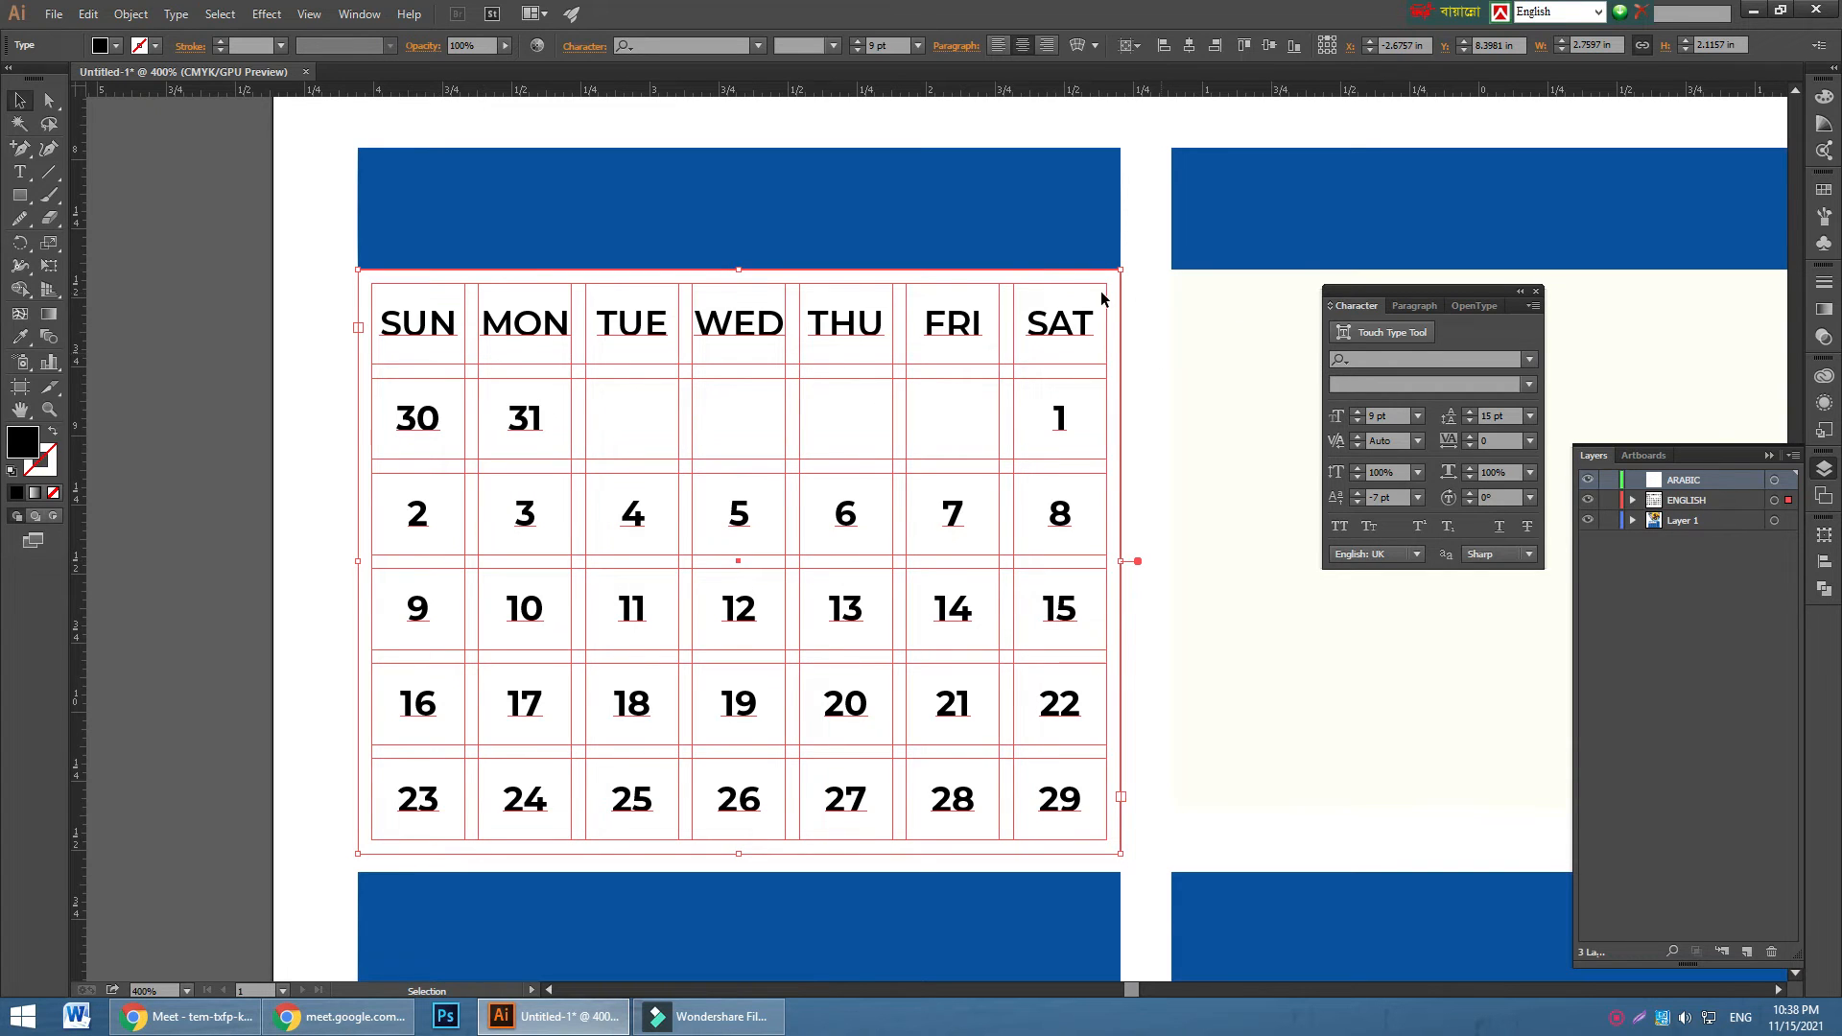
- Make ENGLISH the active layer, and hide and show it to check its contents
left_click(1704, 503)
left_click(1588, 500)
left_click(1588, 500)
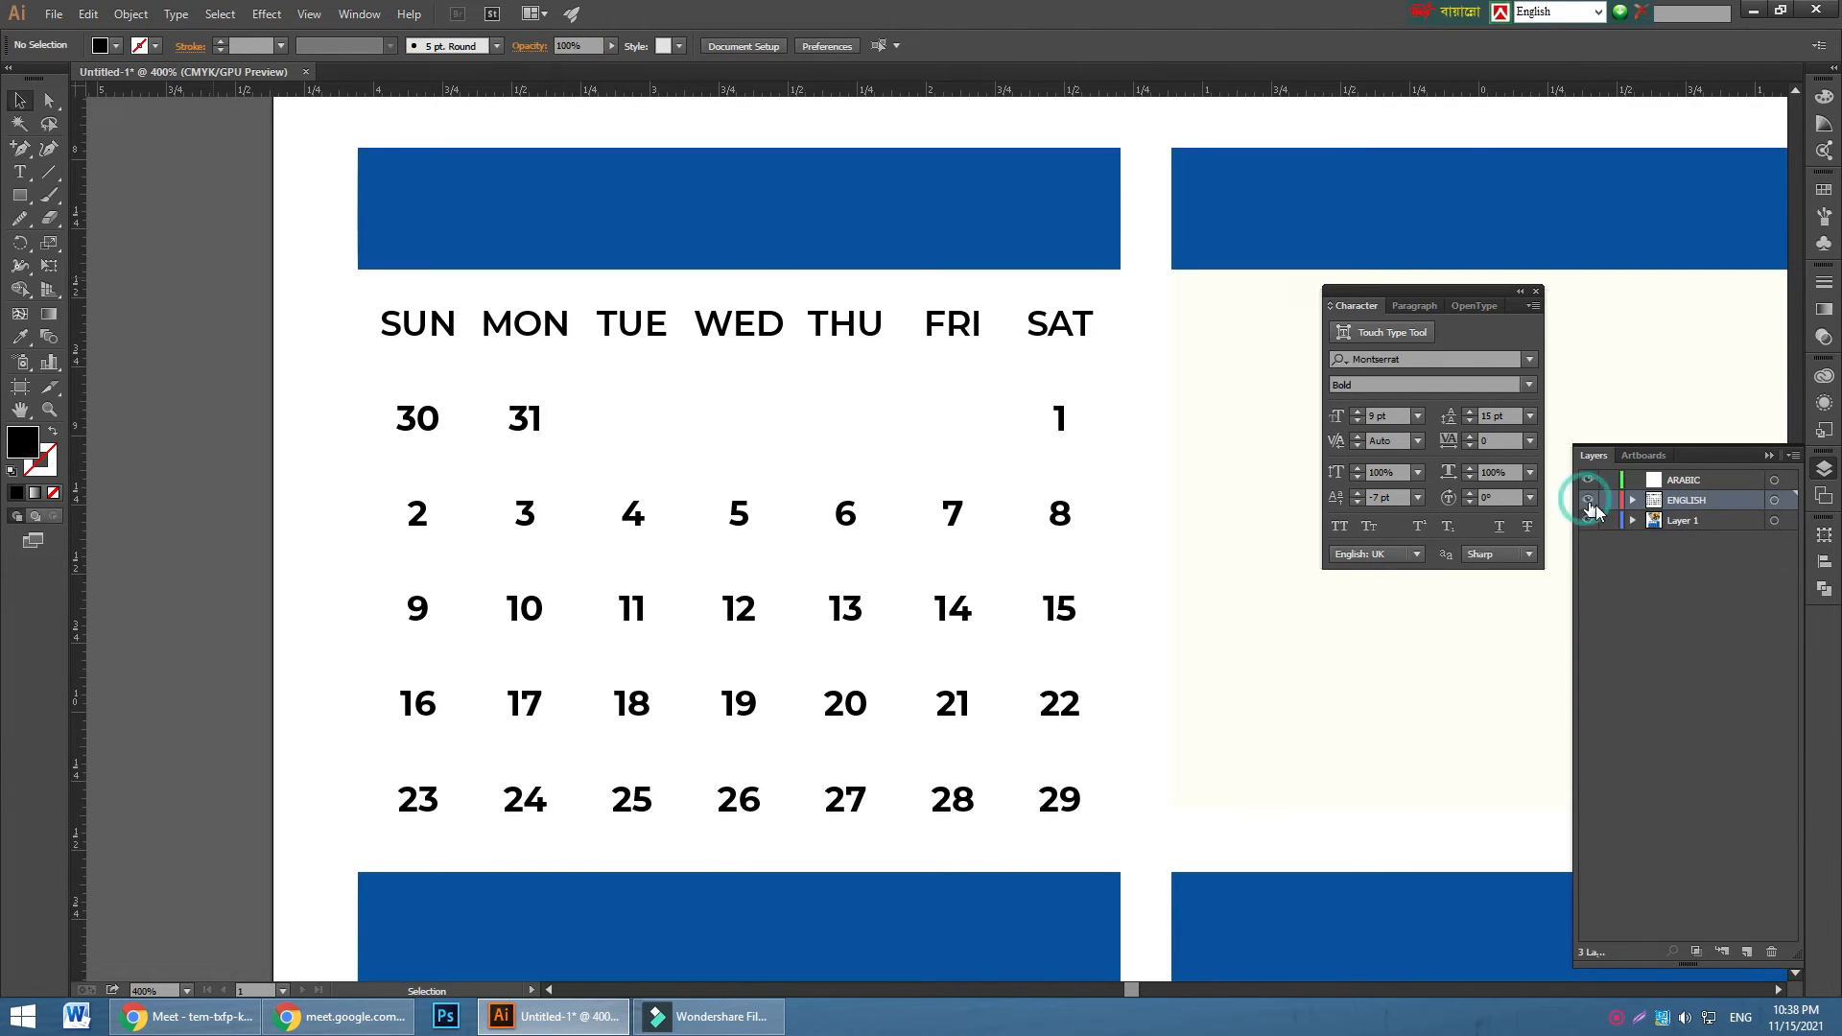
- Copy the calendar text frame from the ENGLISH layer and paste it in front, in place, on the ARABIC layer
left_click_drag(412, 415, 759, 557)
key("ctrl+z")
key("a")
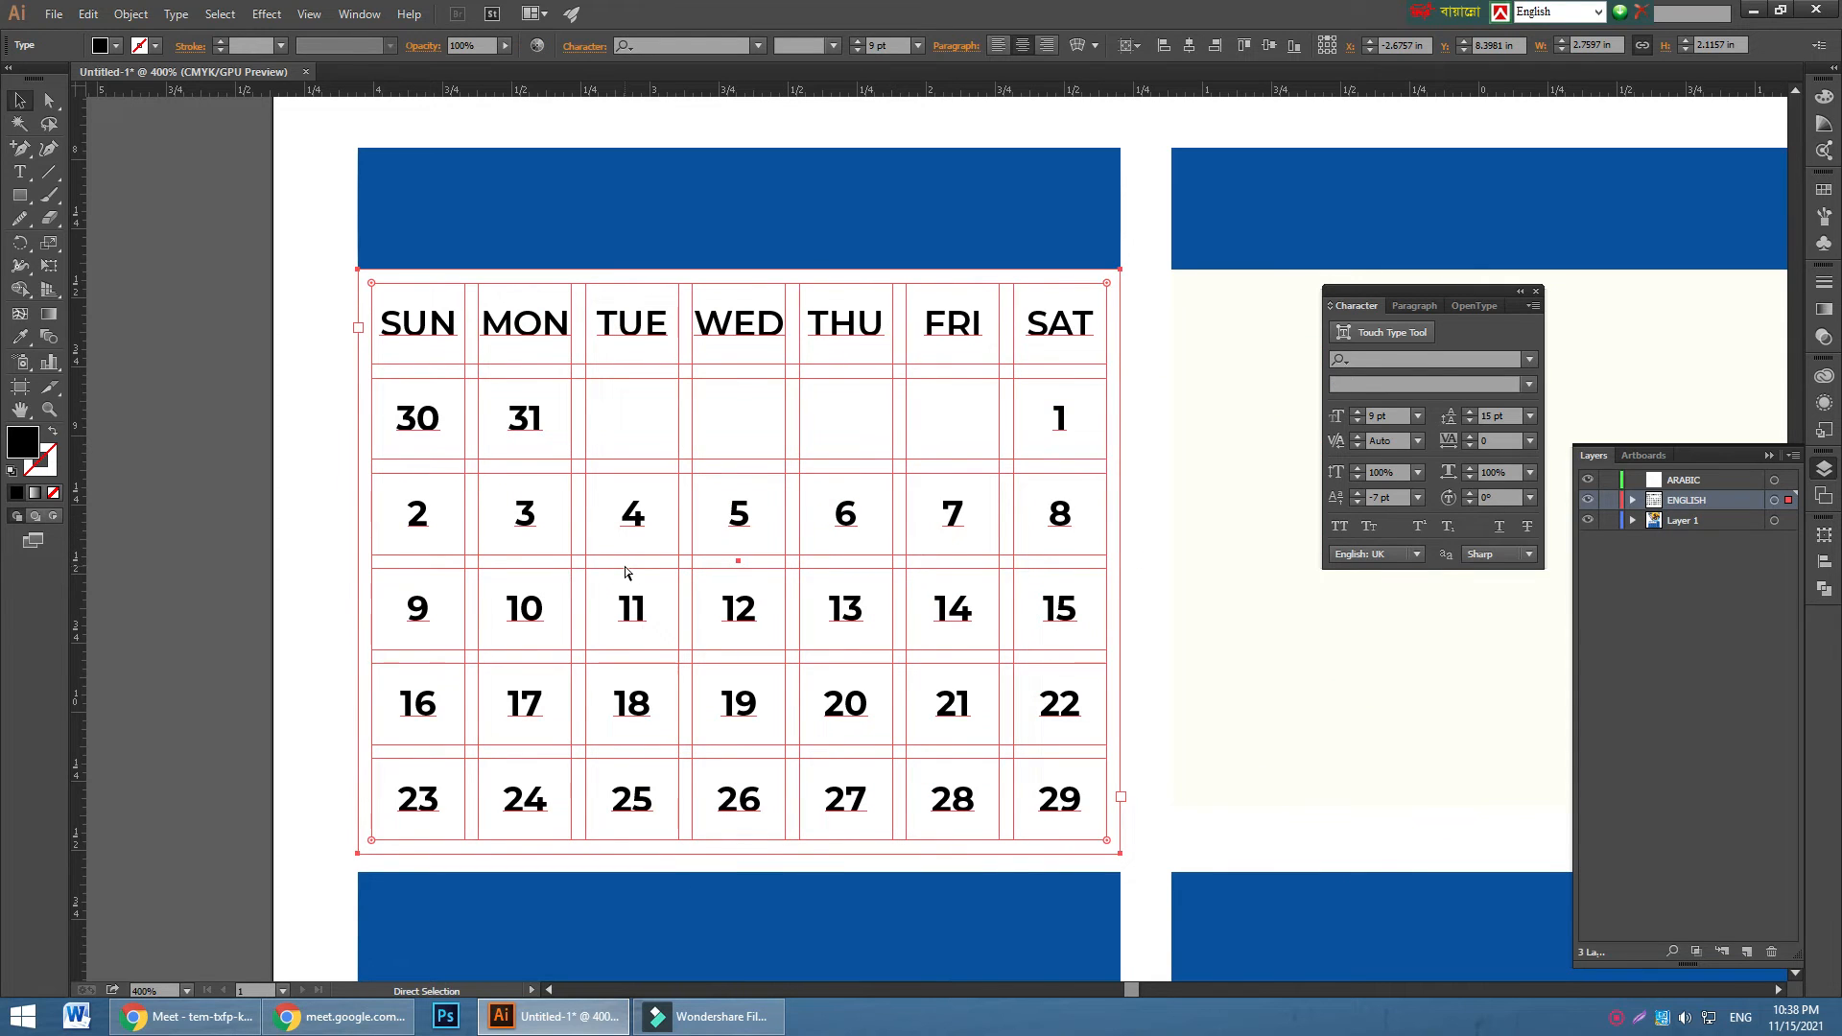
key("v")
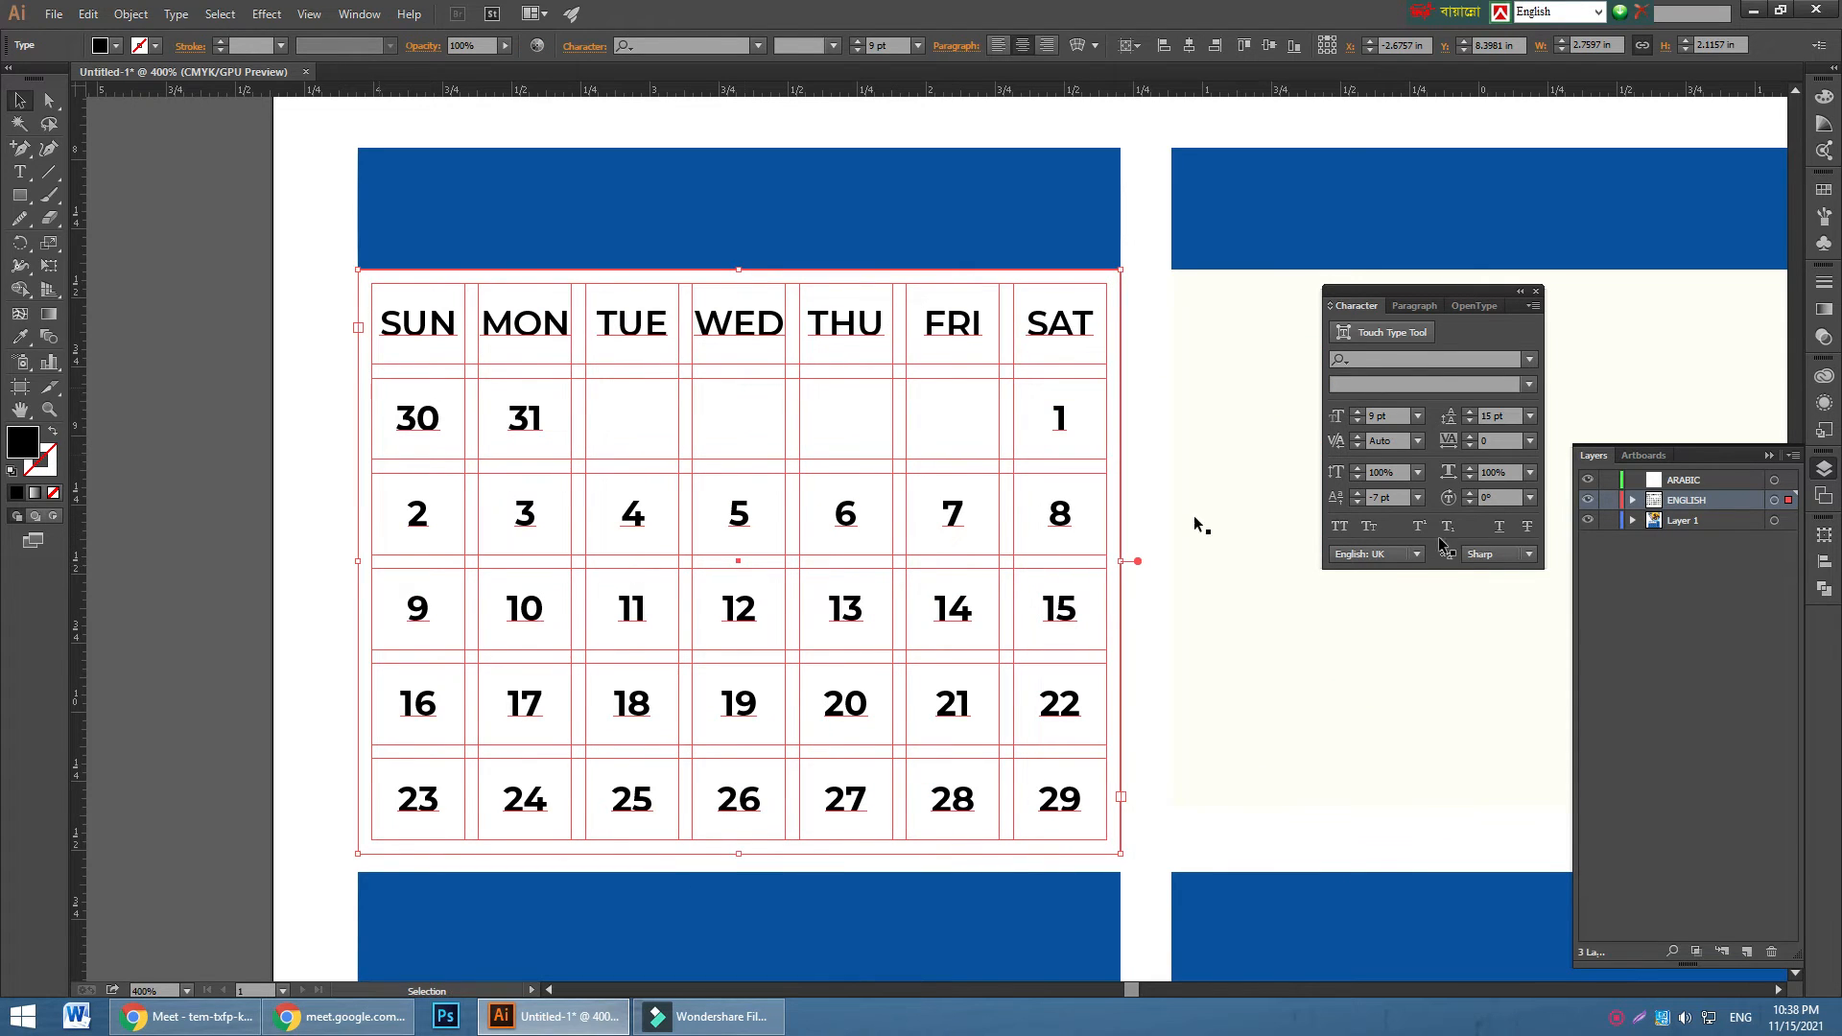
left_click(1710, 482)
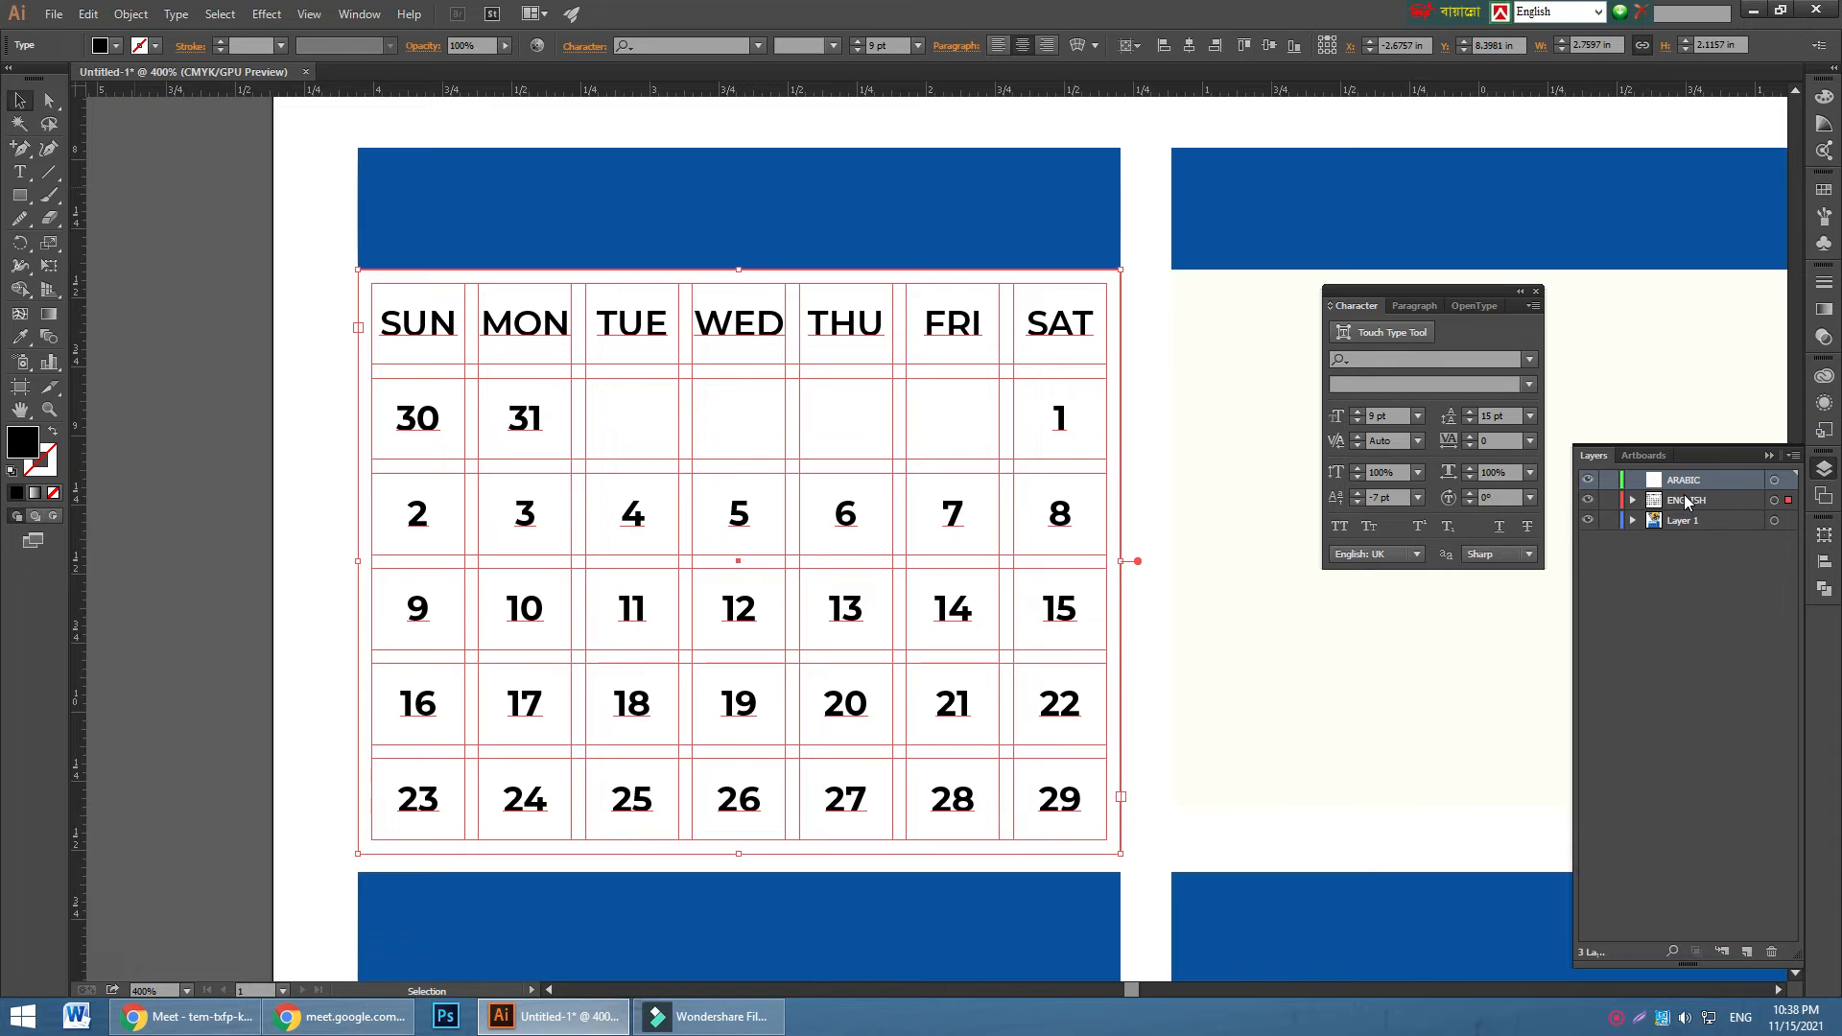
key("ctrl+f")
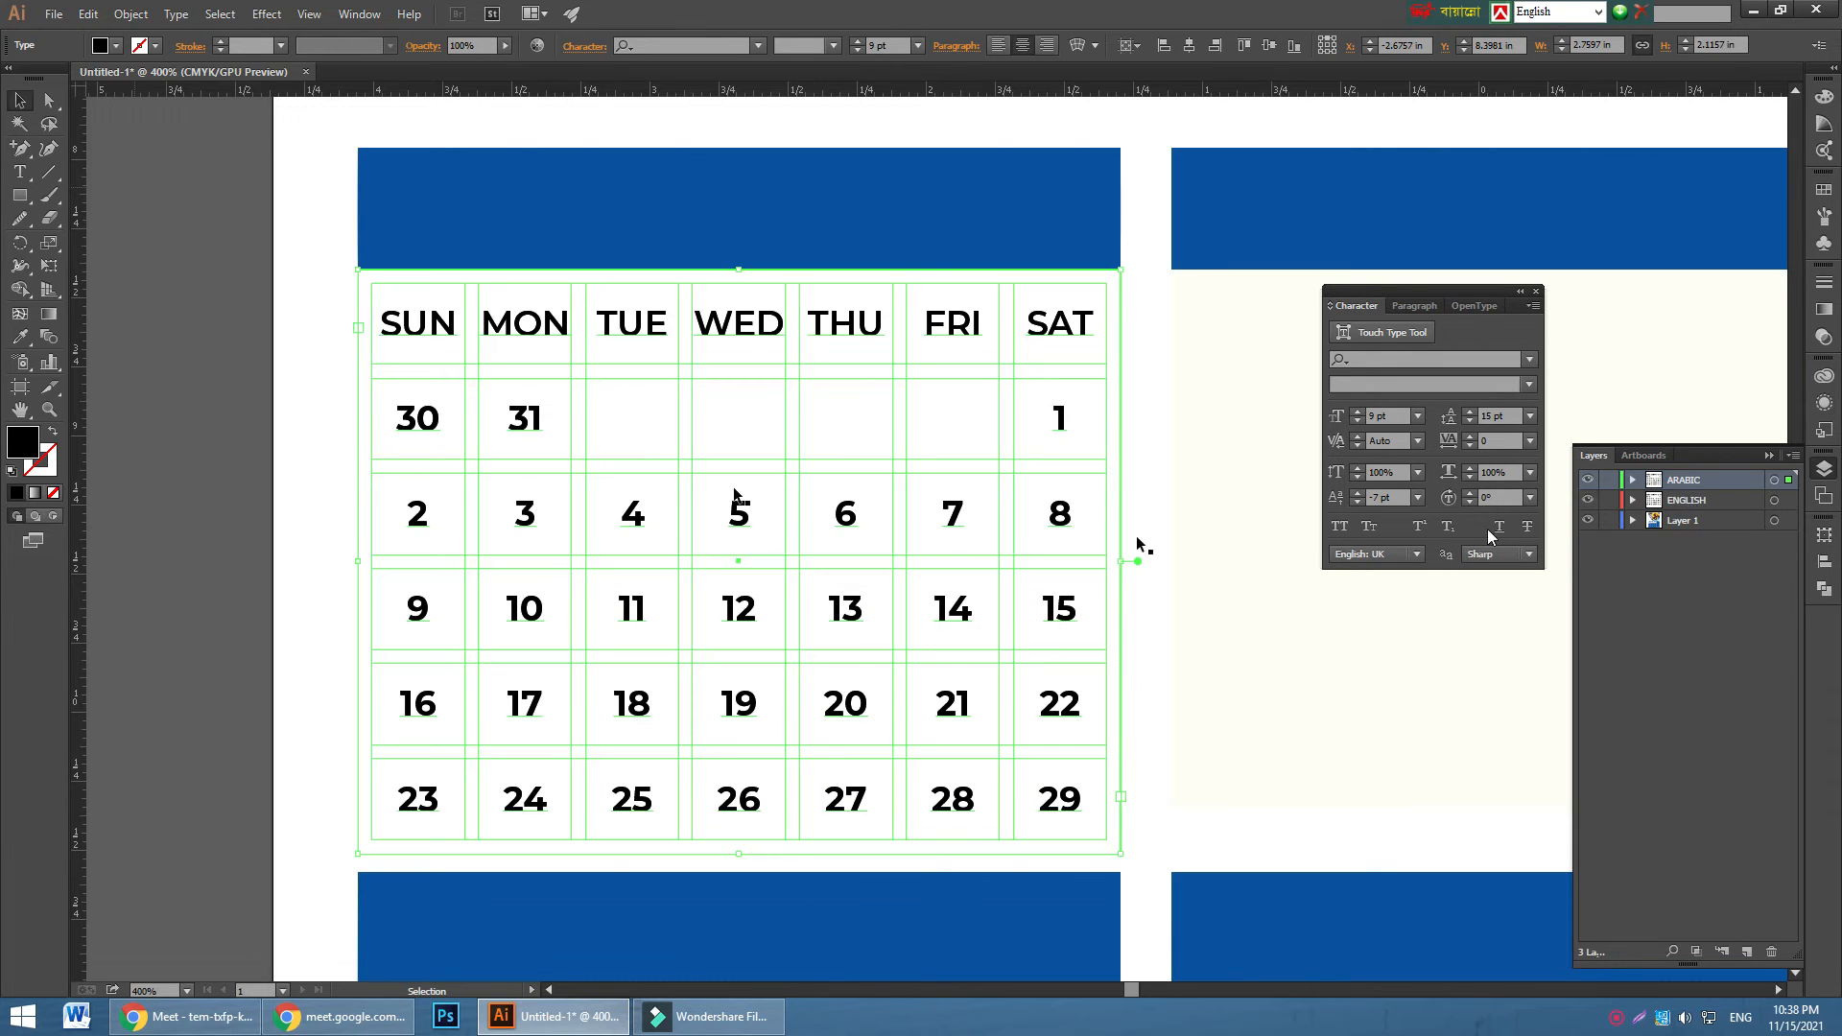
- Examine the ARABIC layer's options and the ENGLISH layer's artwork to tell the two overlapping calendar frames apart
left_click(122, 430)
left_click(437, 323)
double_click(1657, 483)
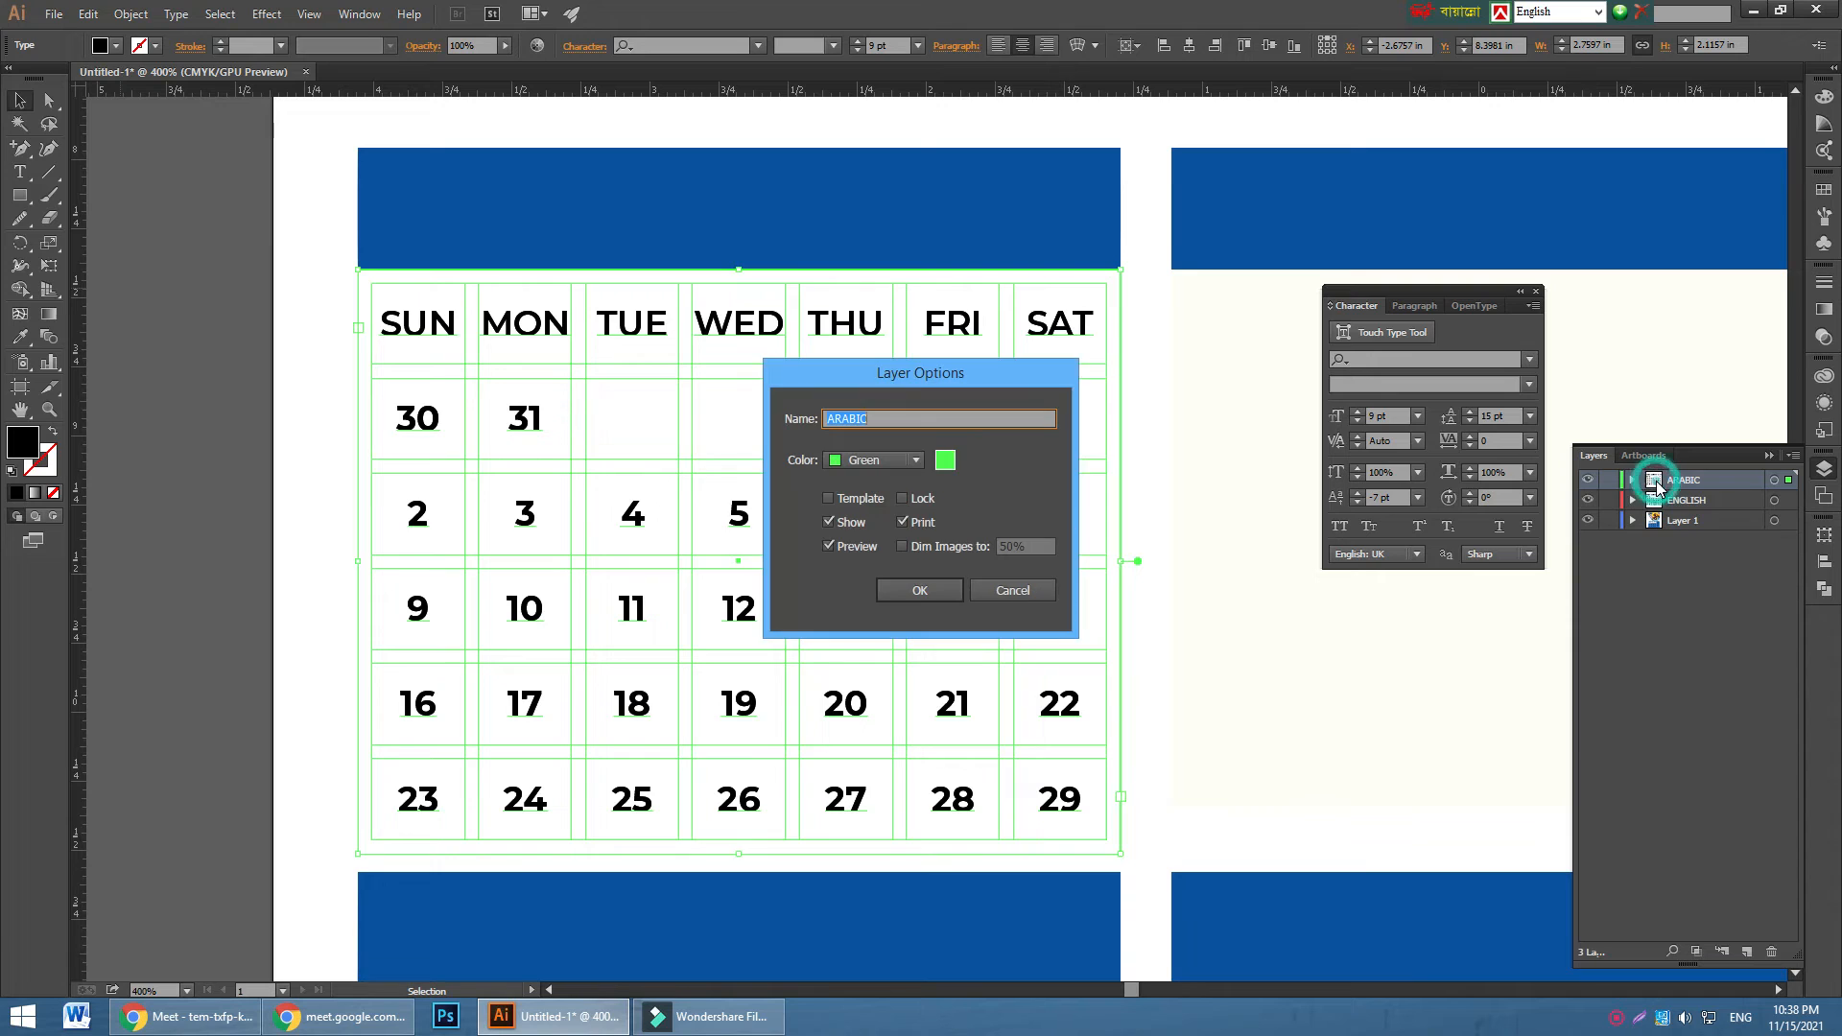
left_click(1013, 590)
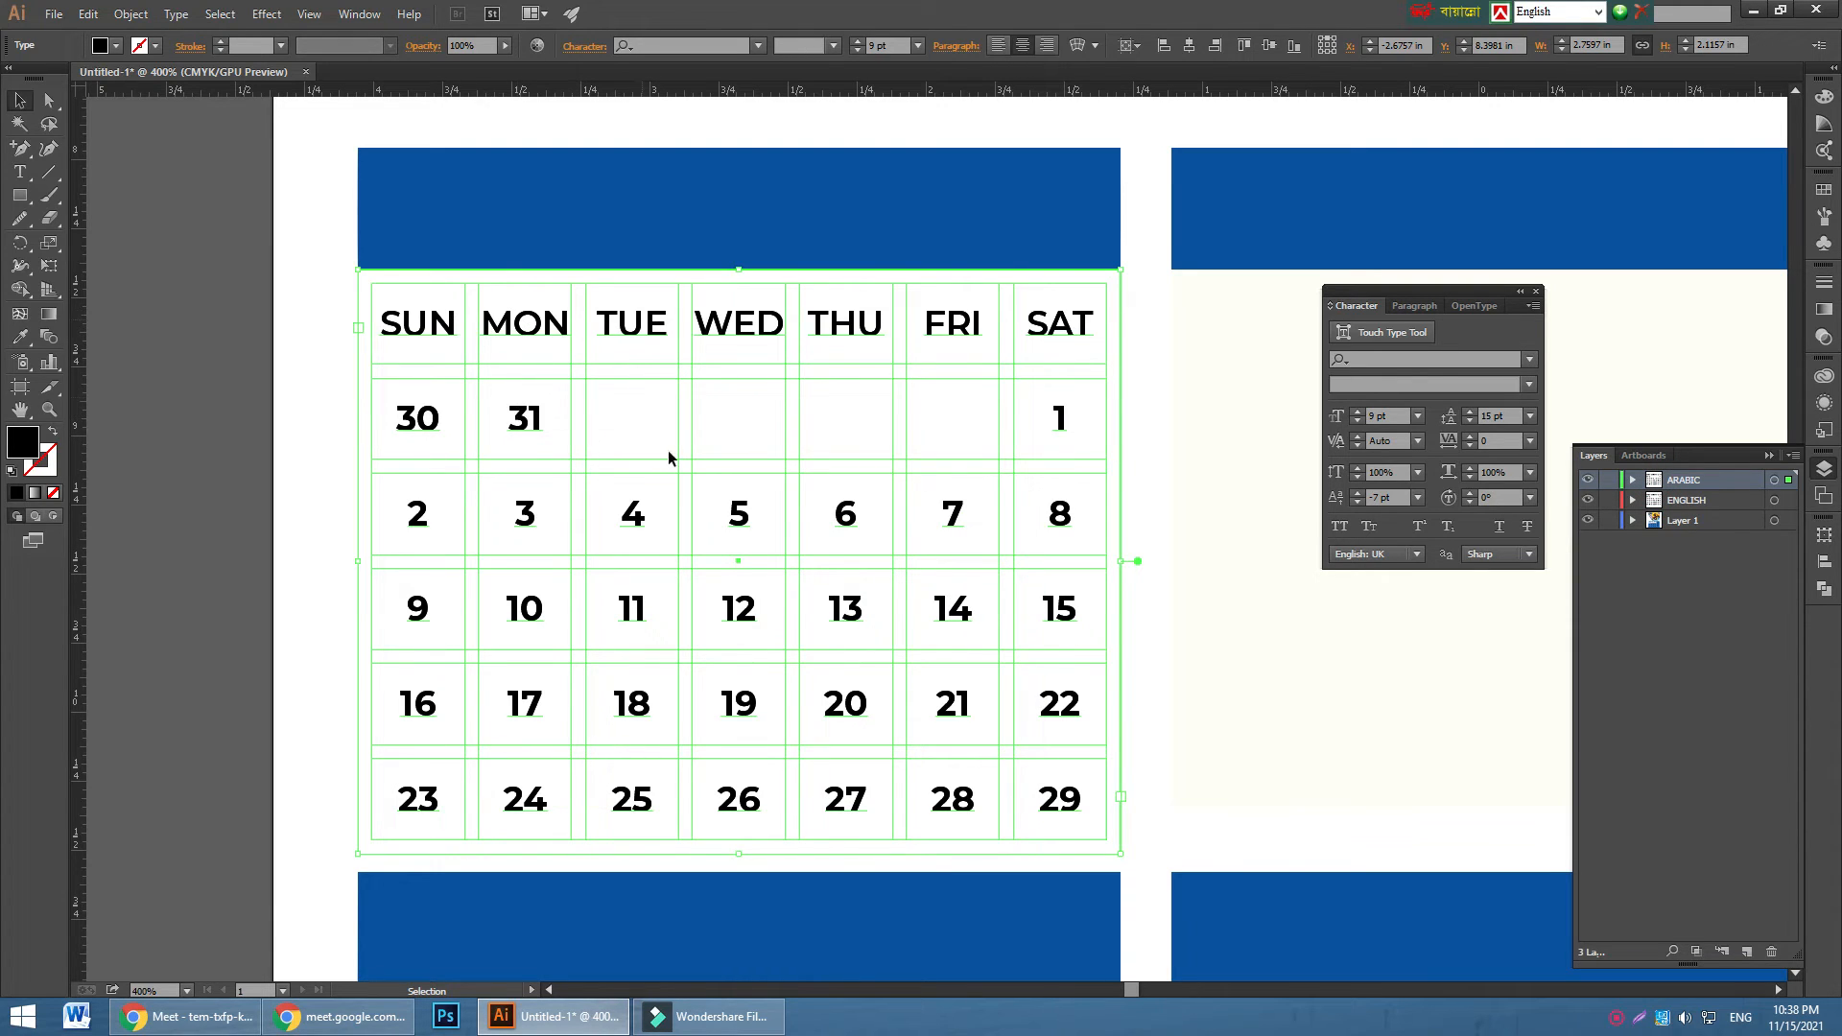
left_click(1775, 501)
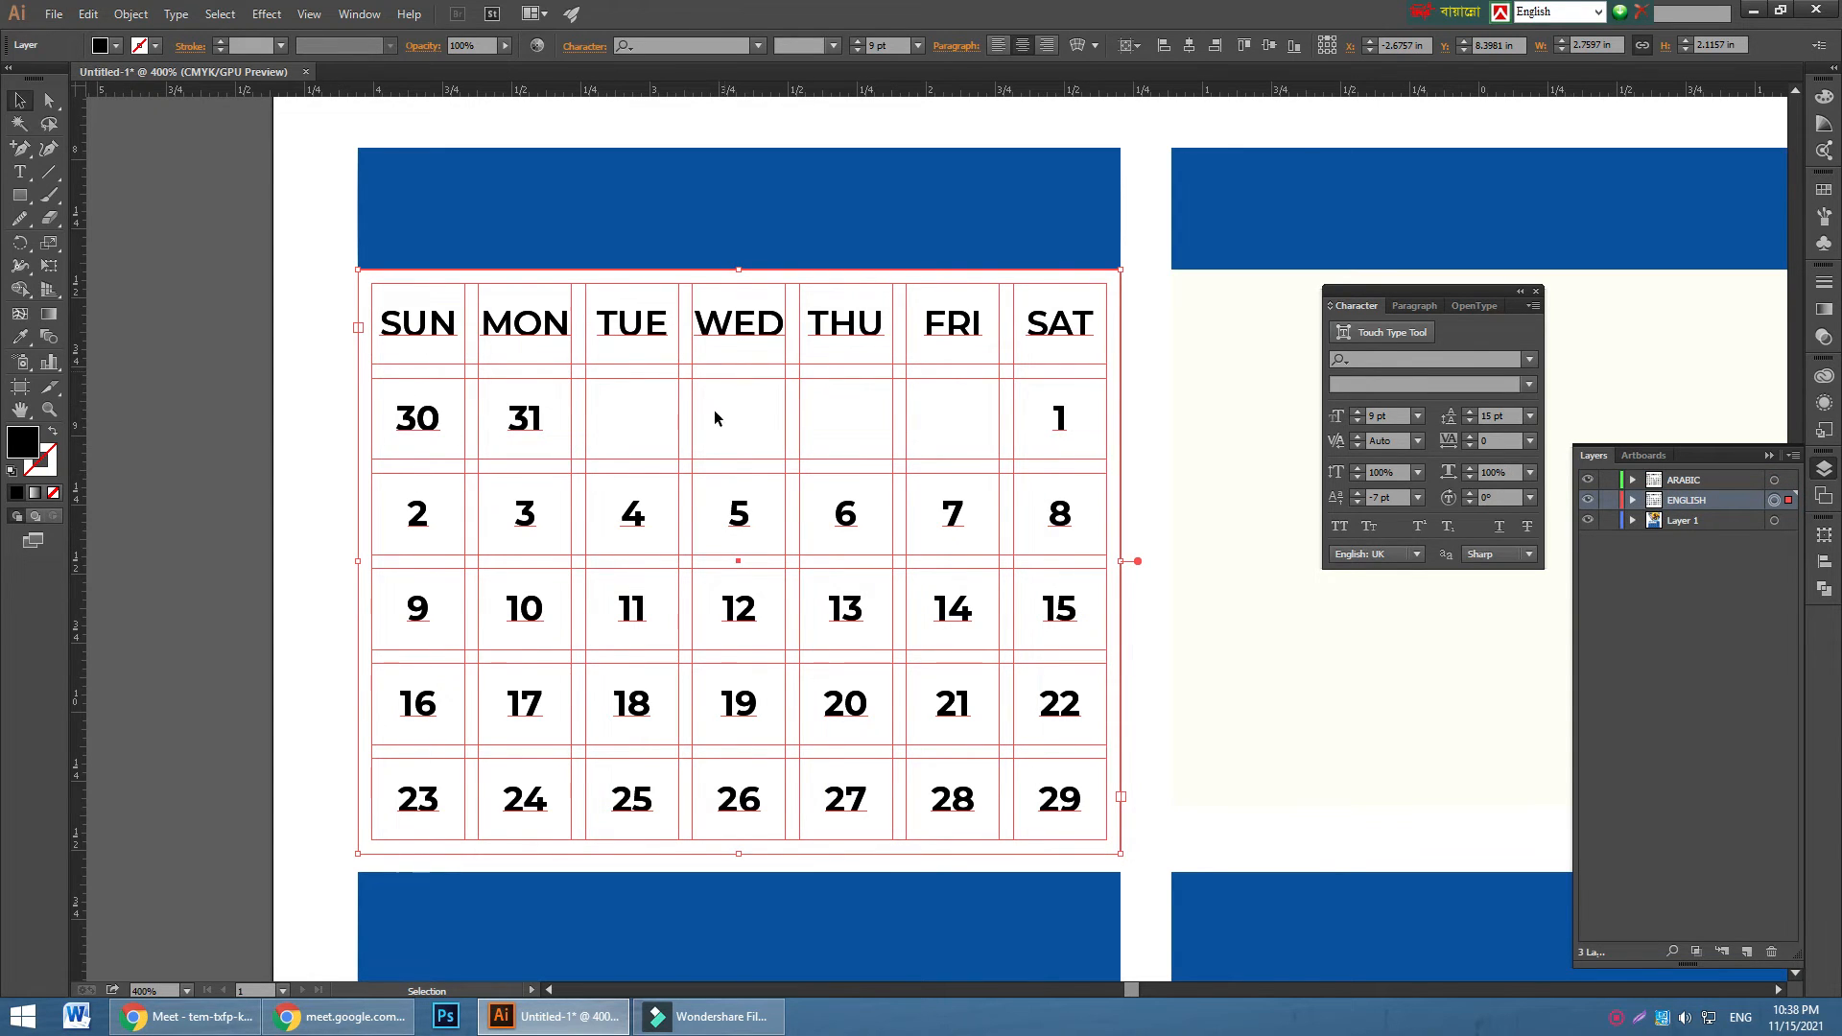
key("ctrl+plus")
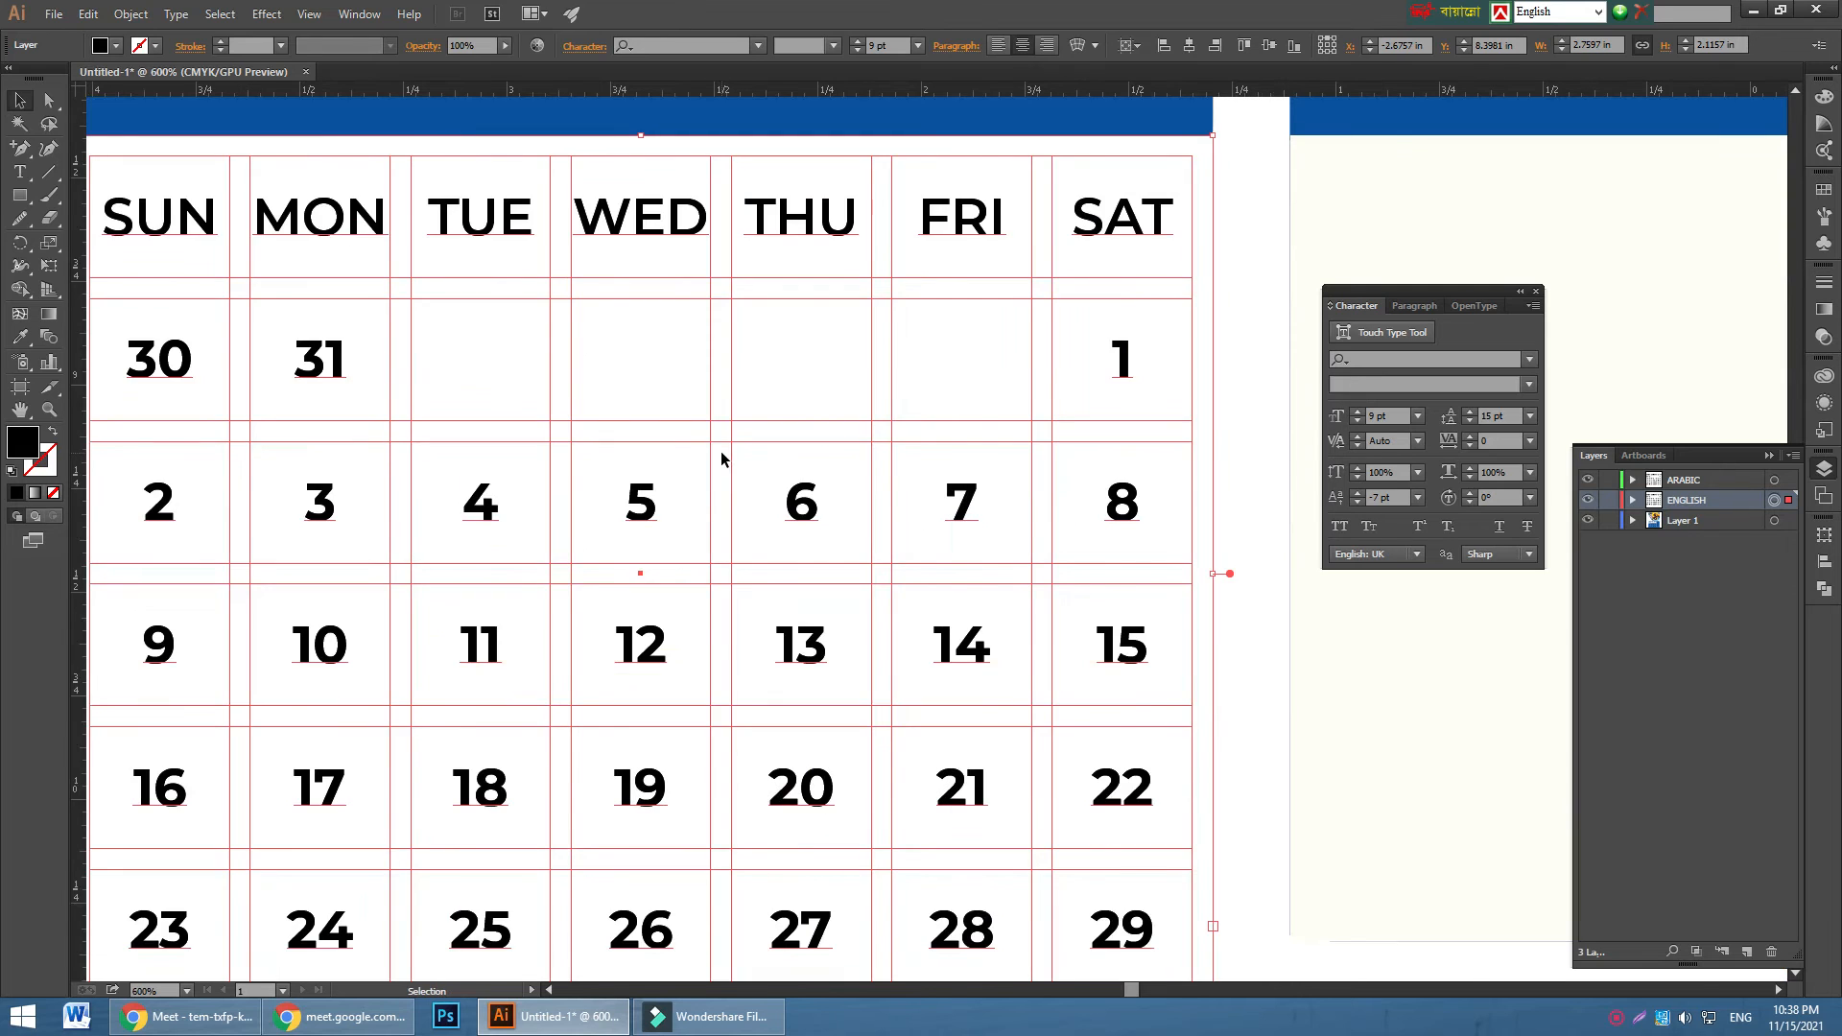
key("ctrl+minus")
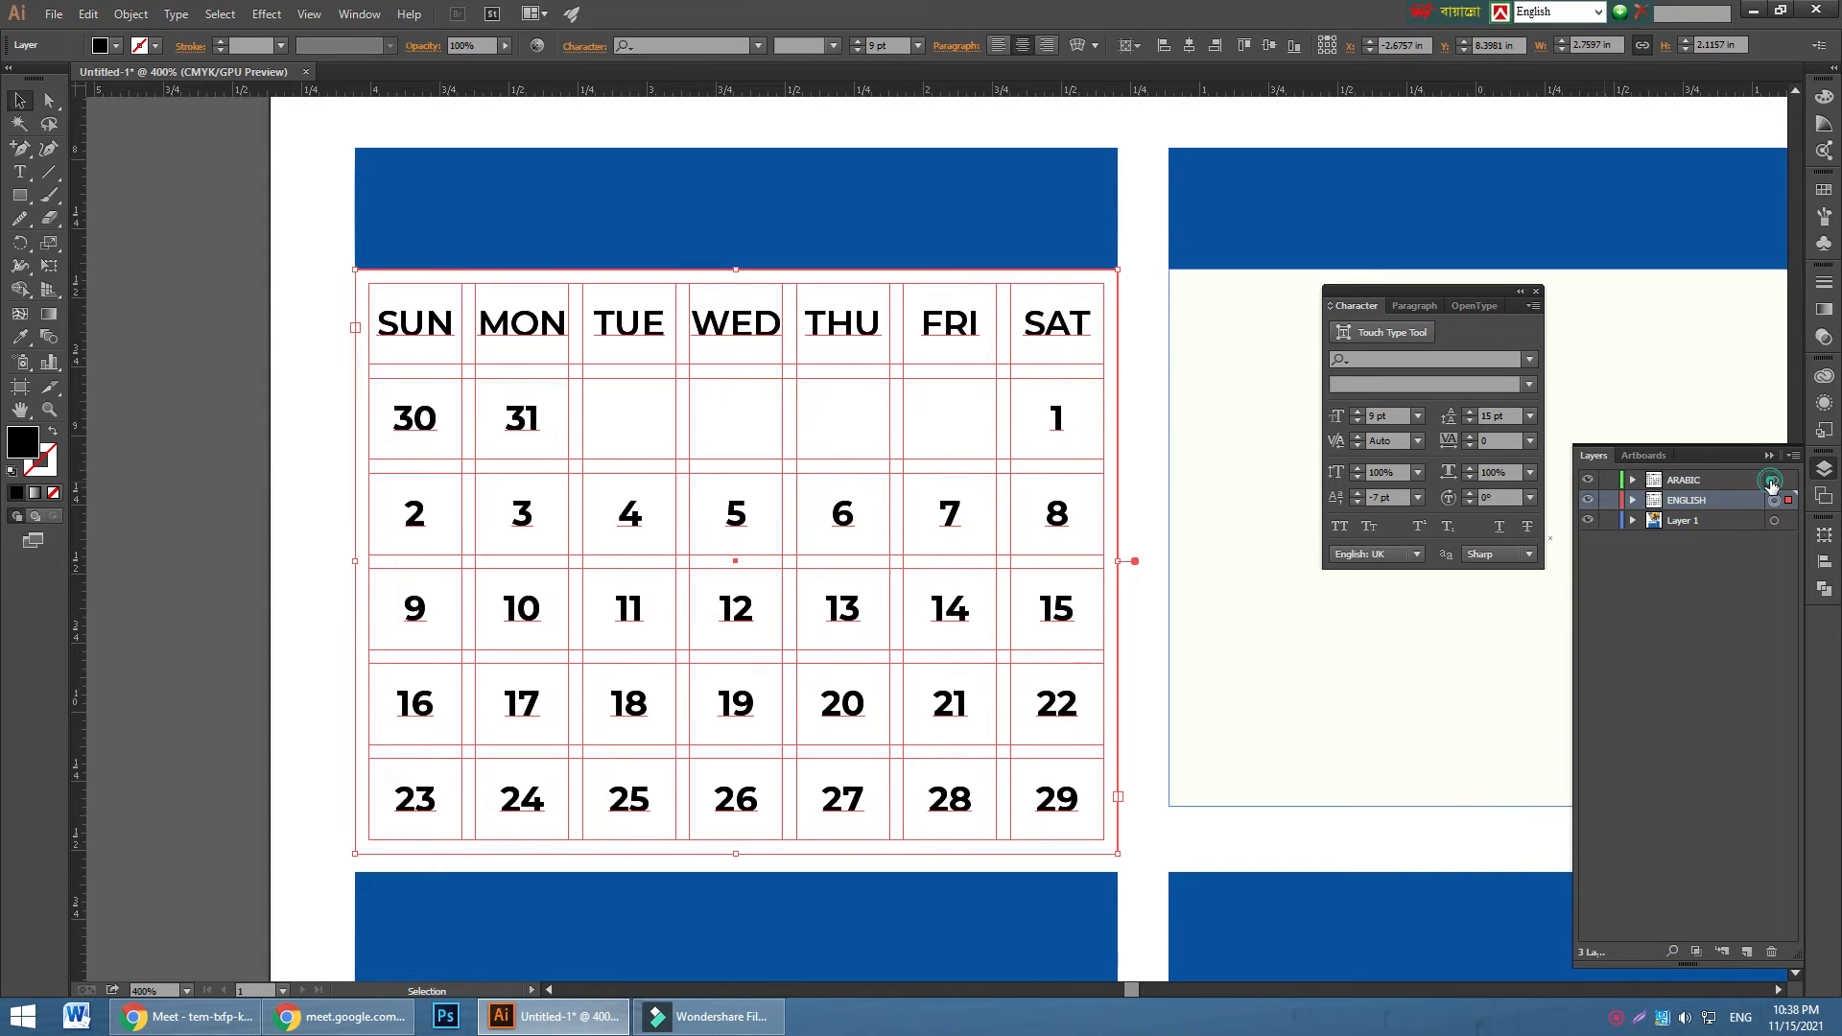
- Select all artwork on the ARABIC layer and change its text fill to a medium grey
left_click_drag(1770, 485, 1771, 481)
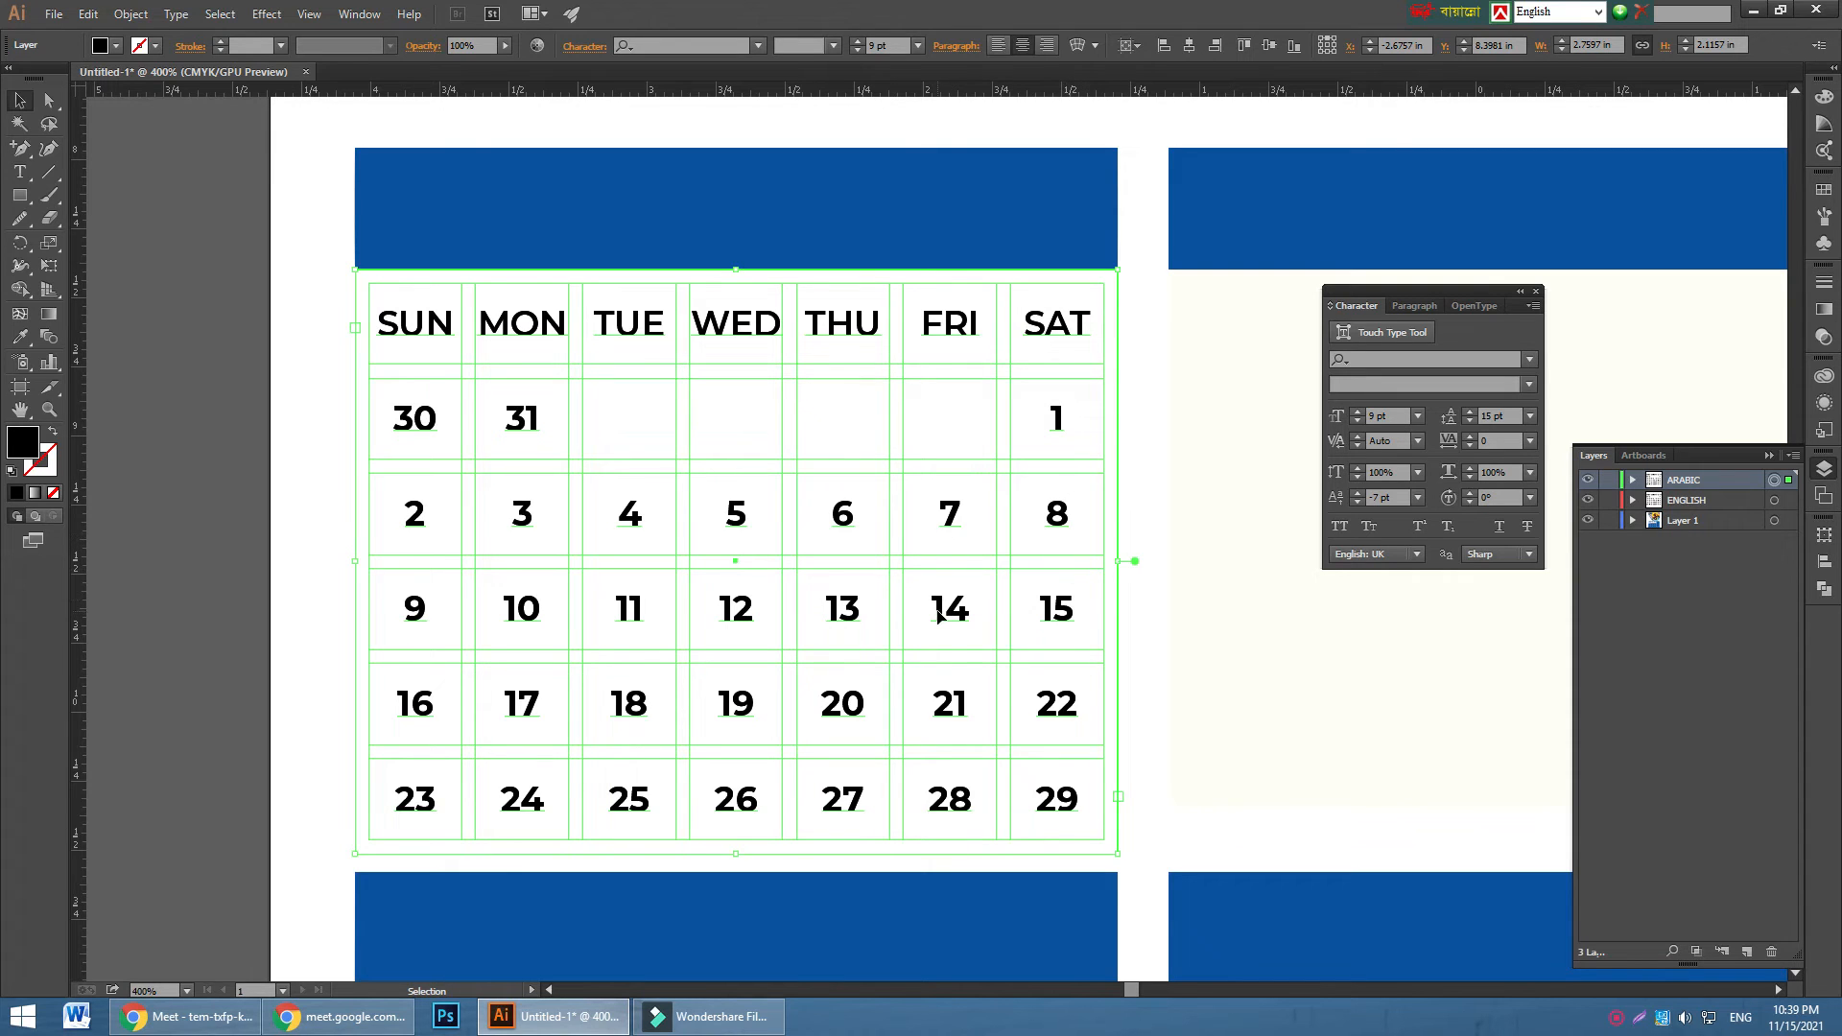
double_click(23, 442)
mouse_move(284, 410)
left_mouse_down()
mouse_move(268, 399)
mouse_move(195, 484)
left_mouse_up()
left_click(645, 361)
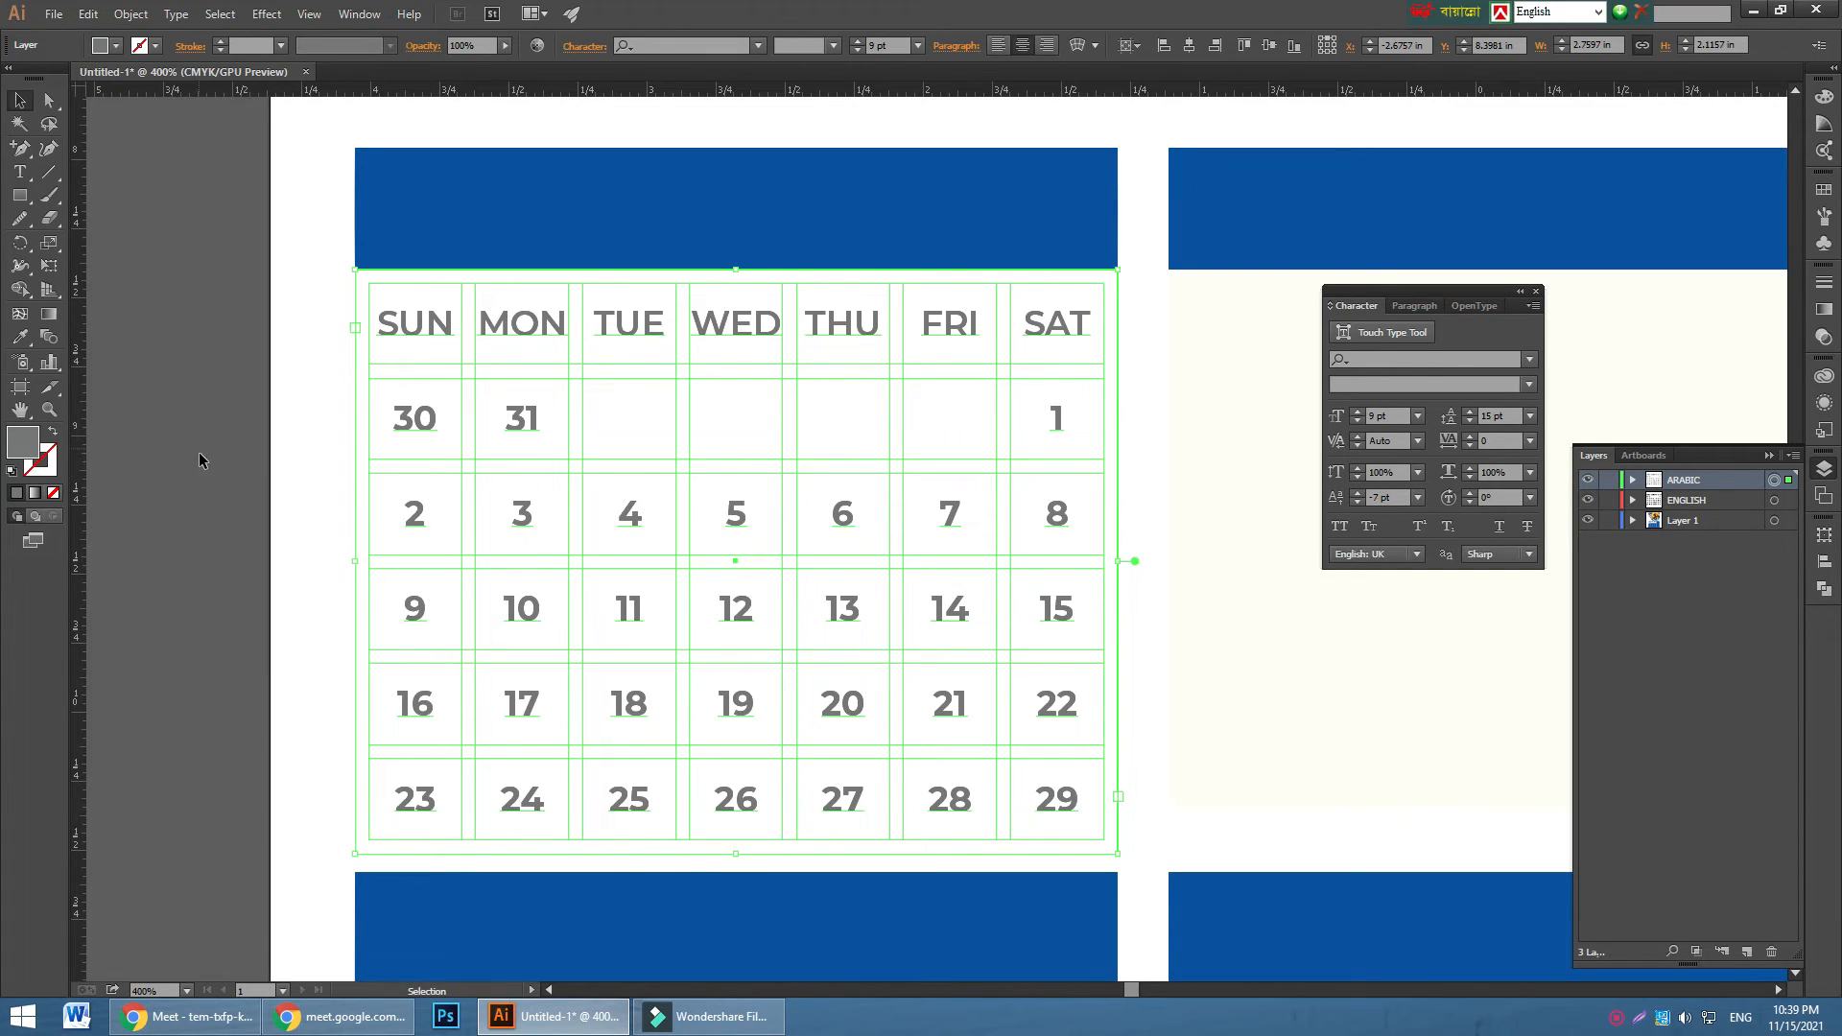
- Replace the weekday names in the ARABIC calendar copy with empty cells, keeping the dates in their original grid positions
double_click(502, 331)
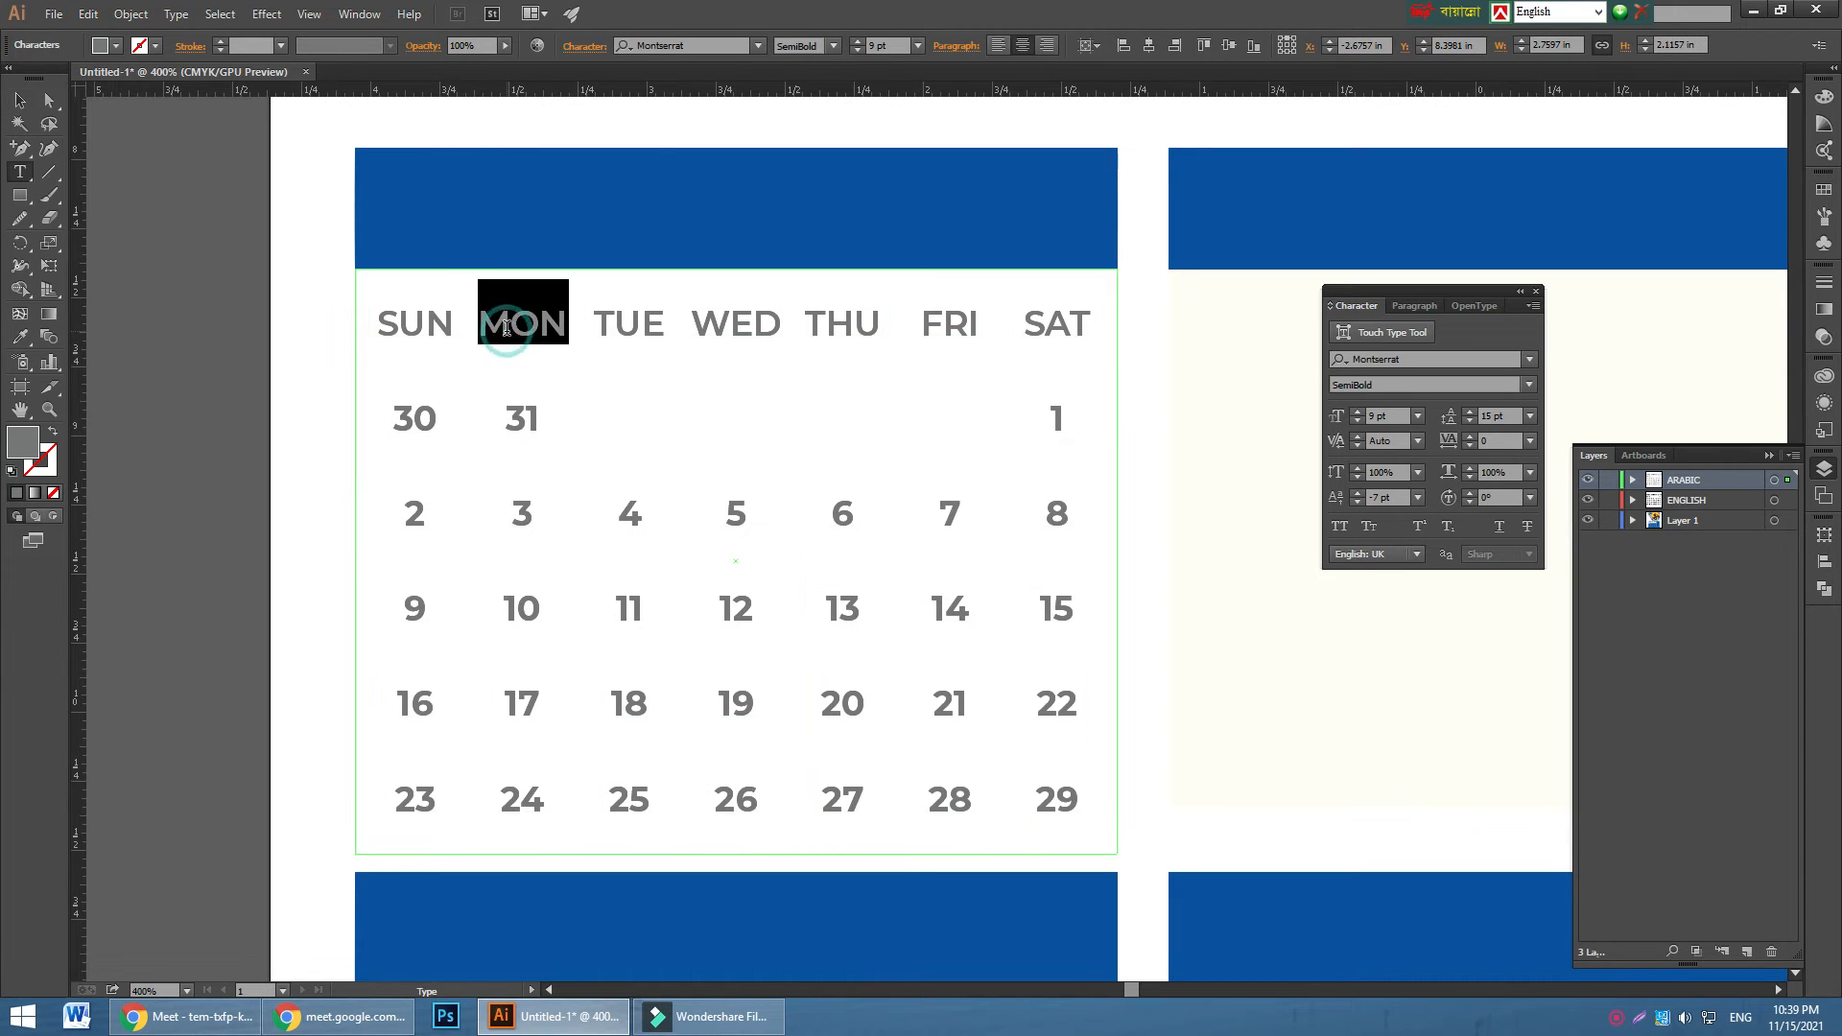
left_click(379, 326)
left_click_drag(896, 313, 1154, 336)
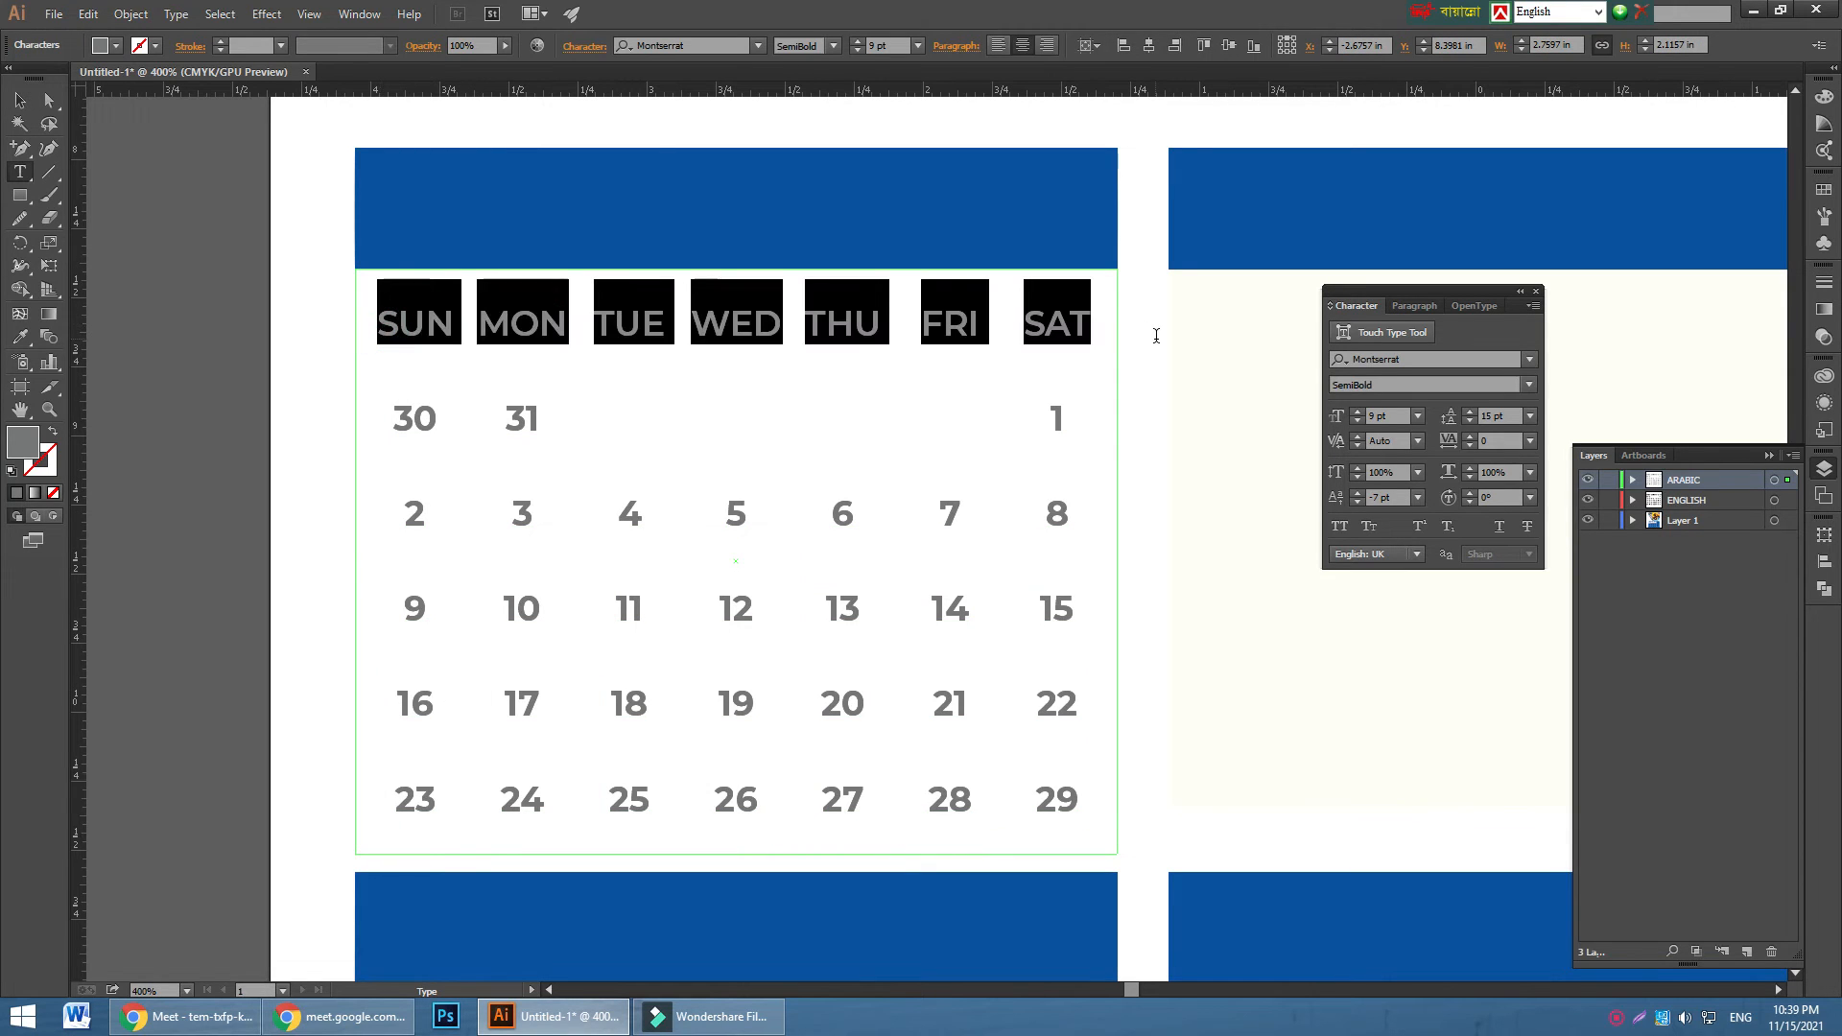
key("Tab")
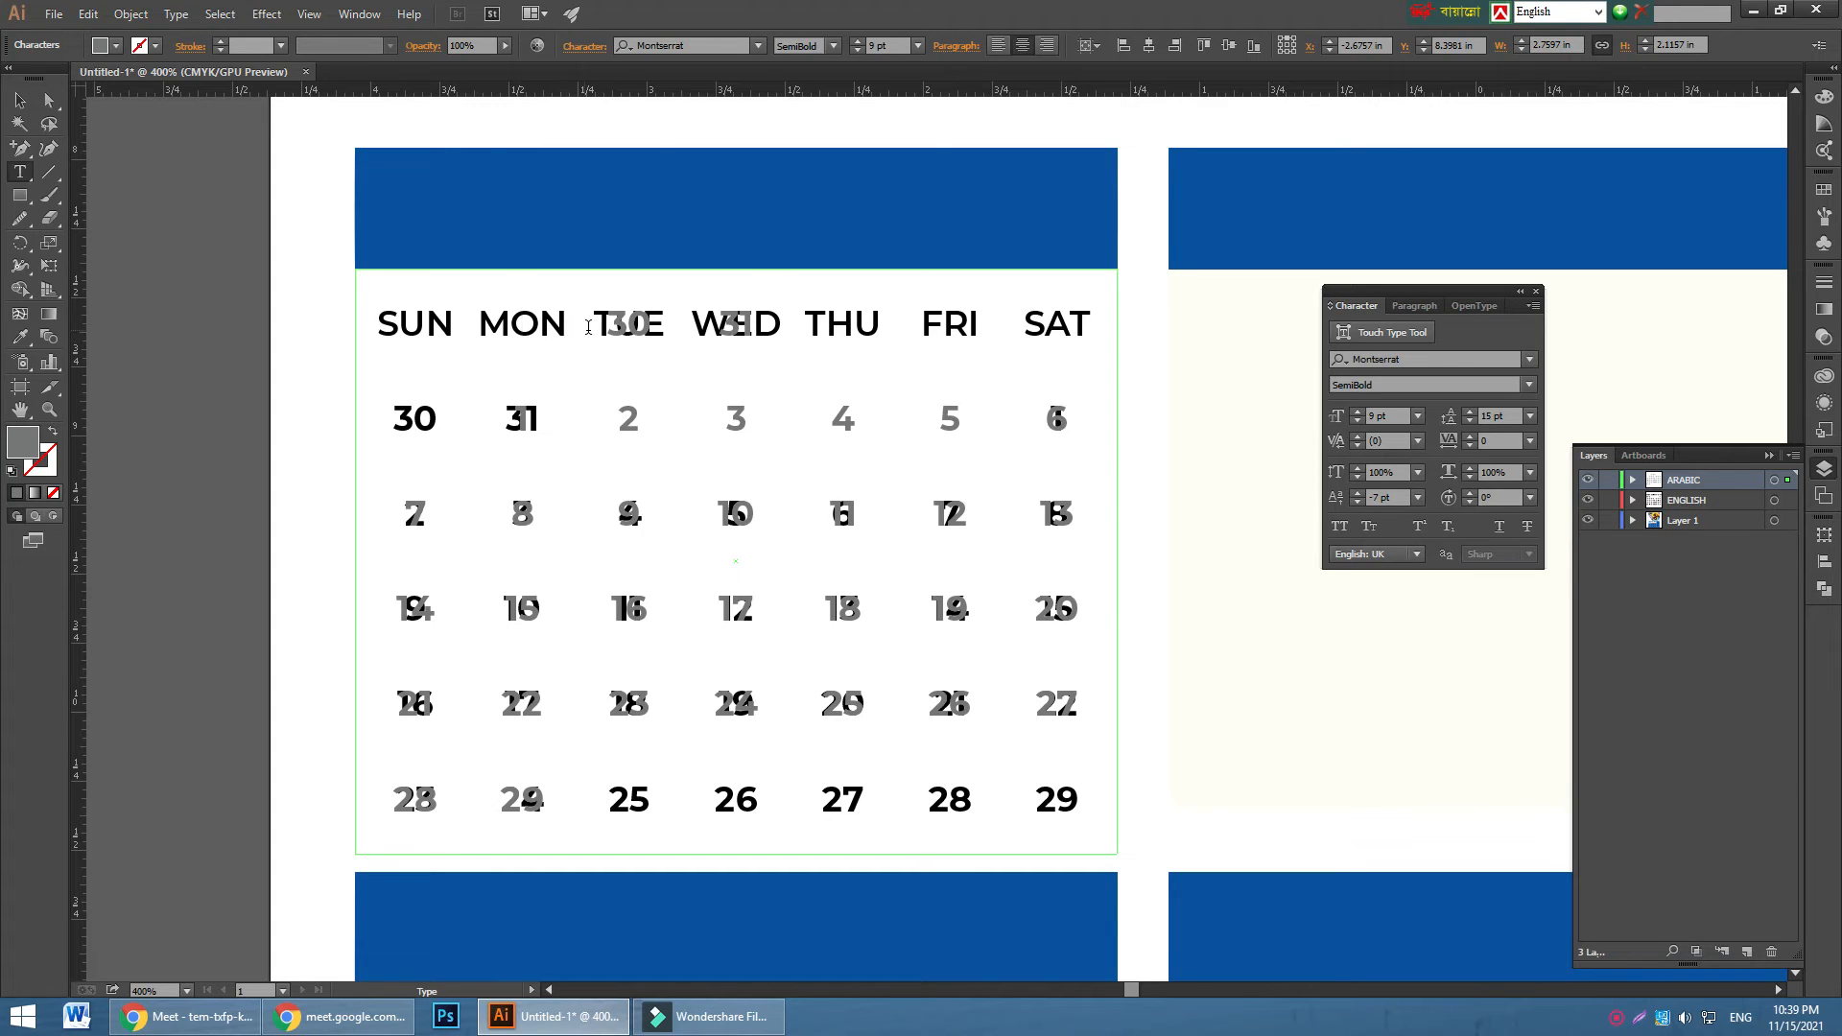
key("Tab")
key("Tab")
key("Tab")
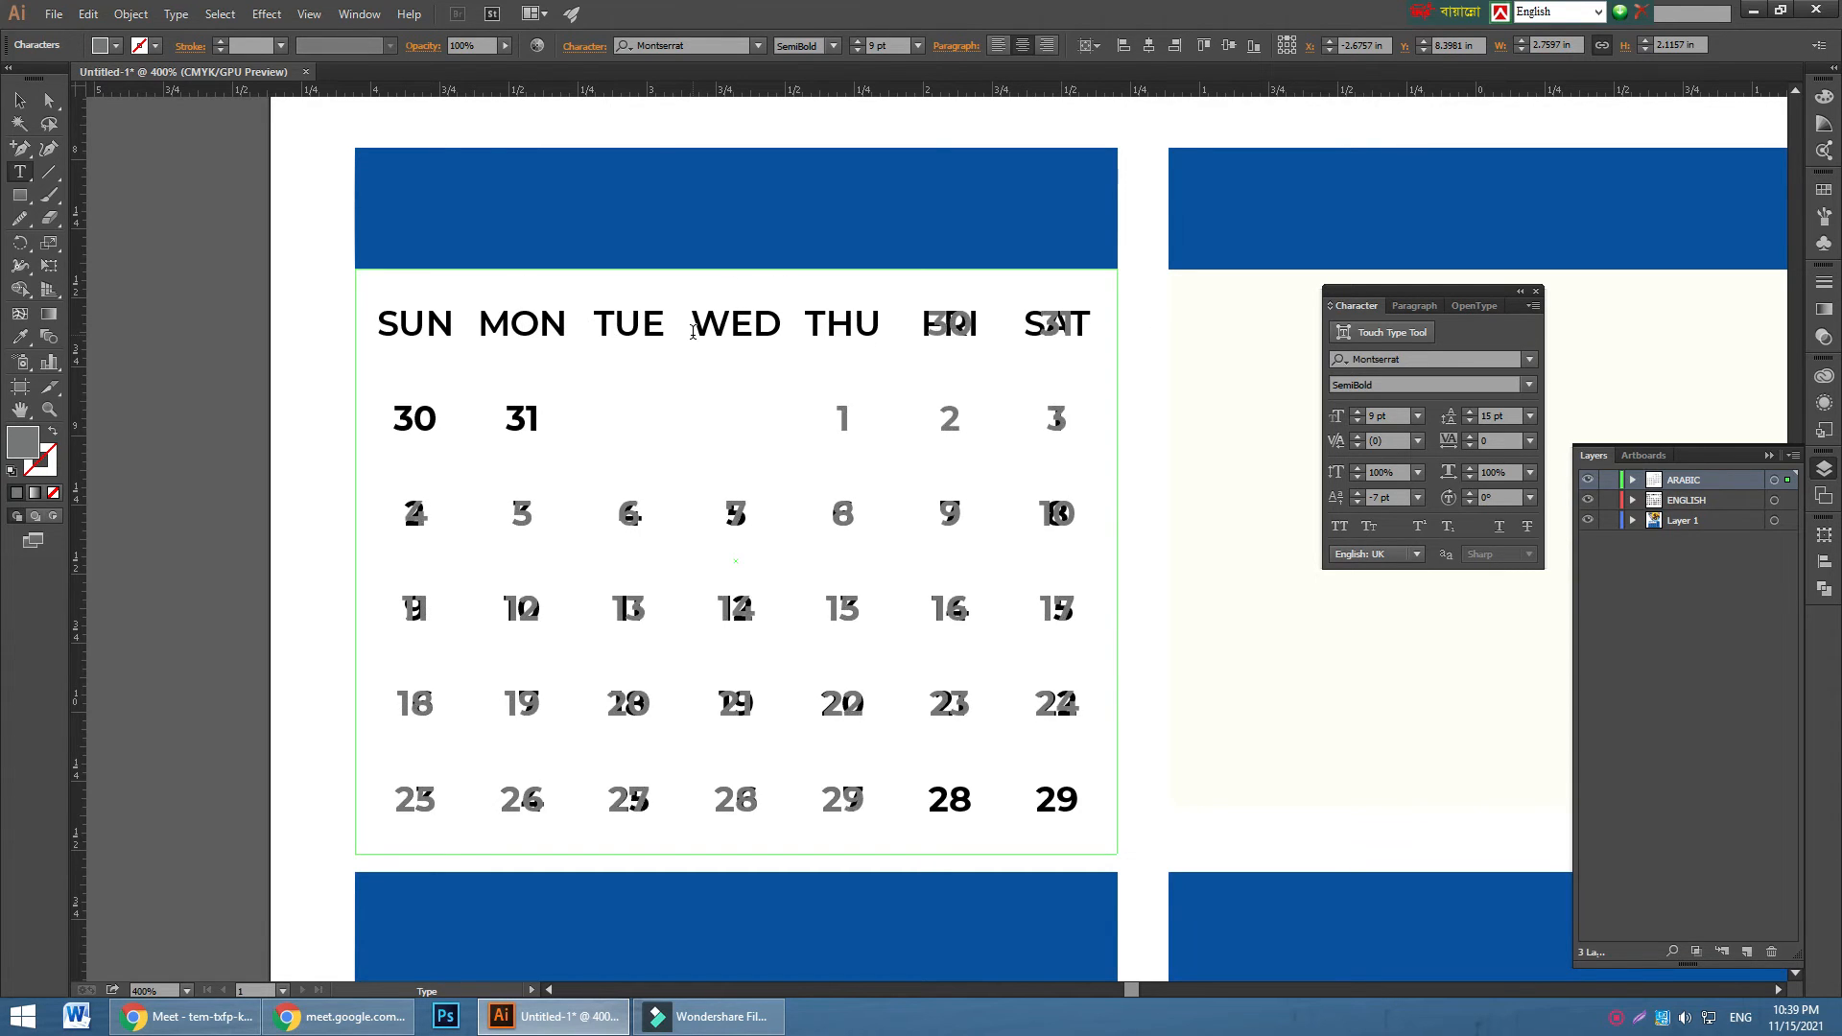
key("Tab")
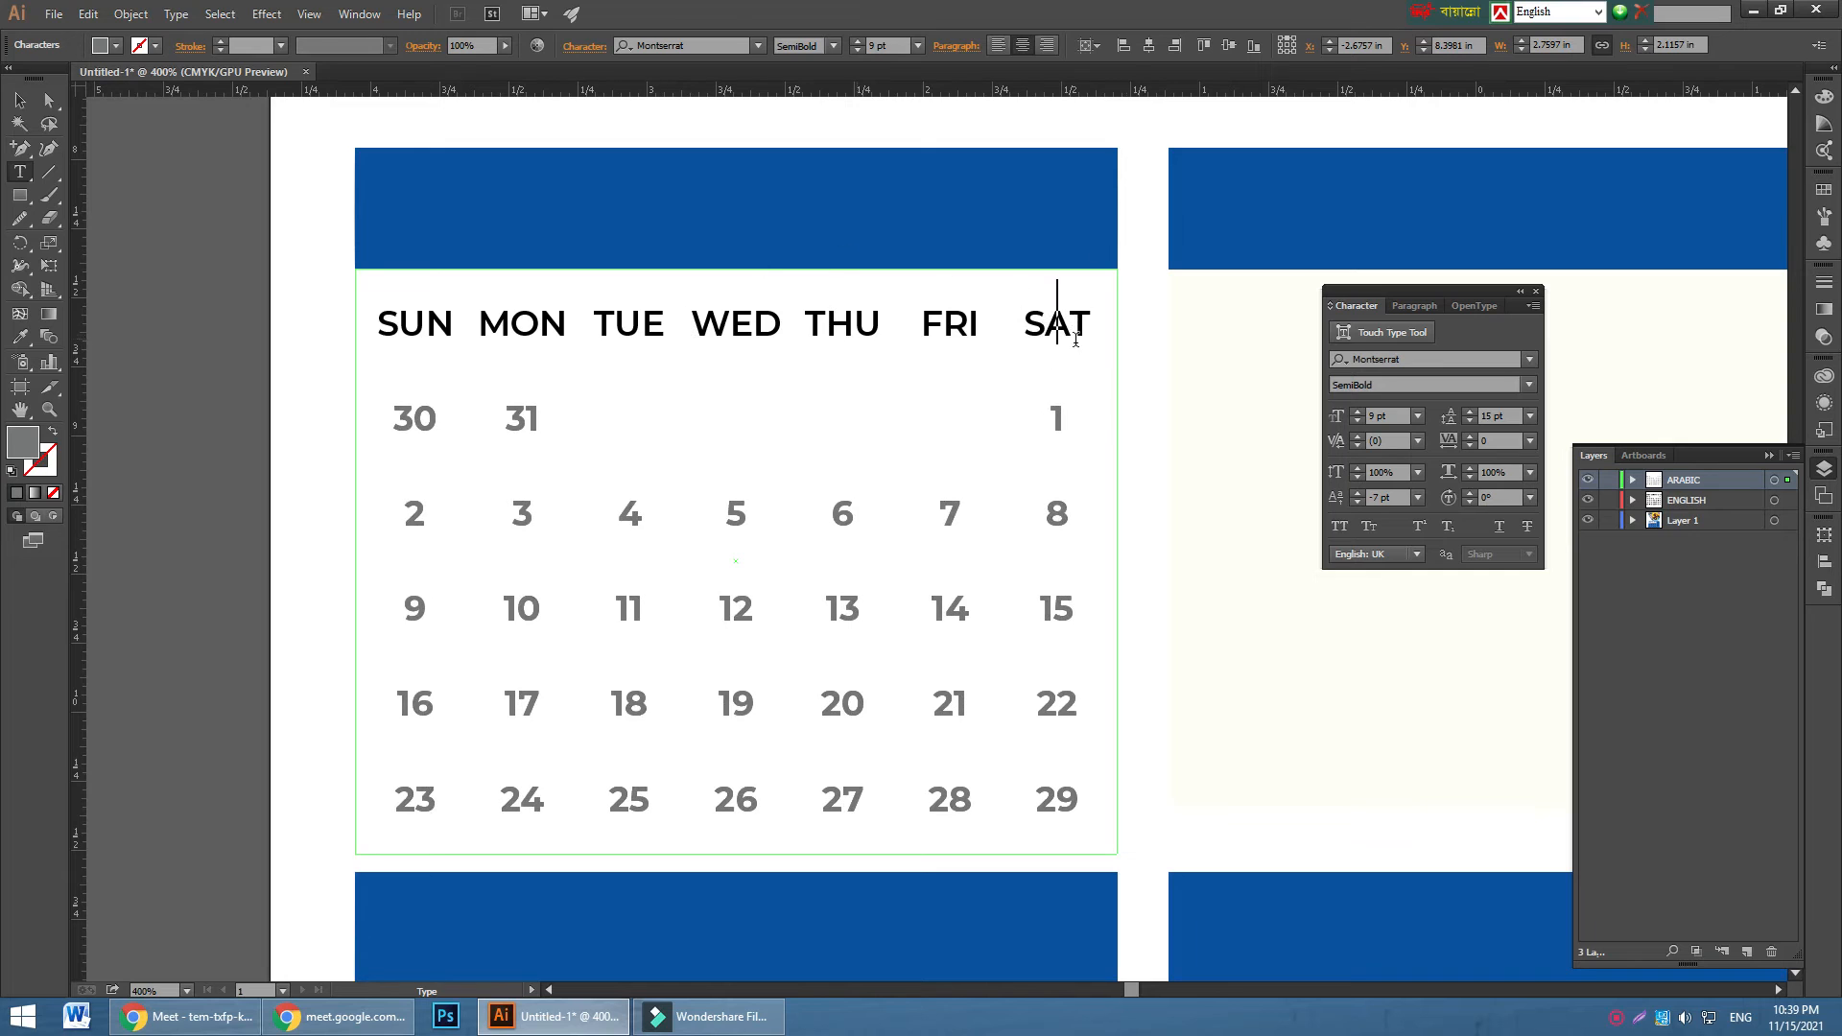
left_click(20, 100)
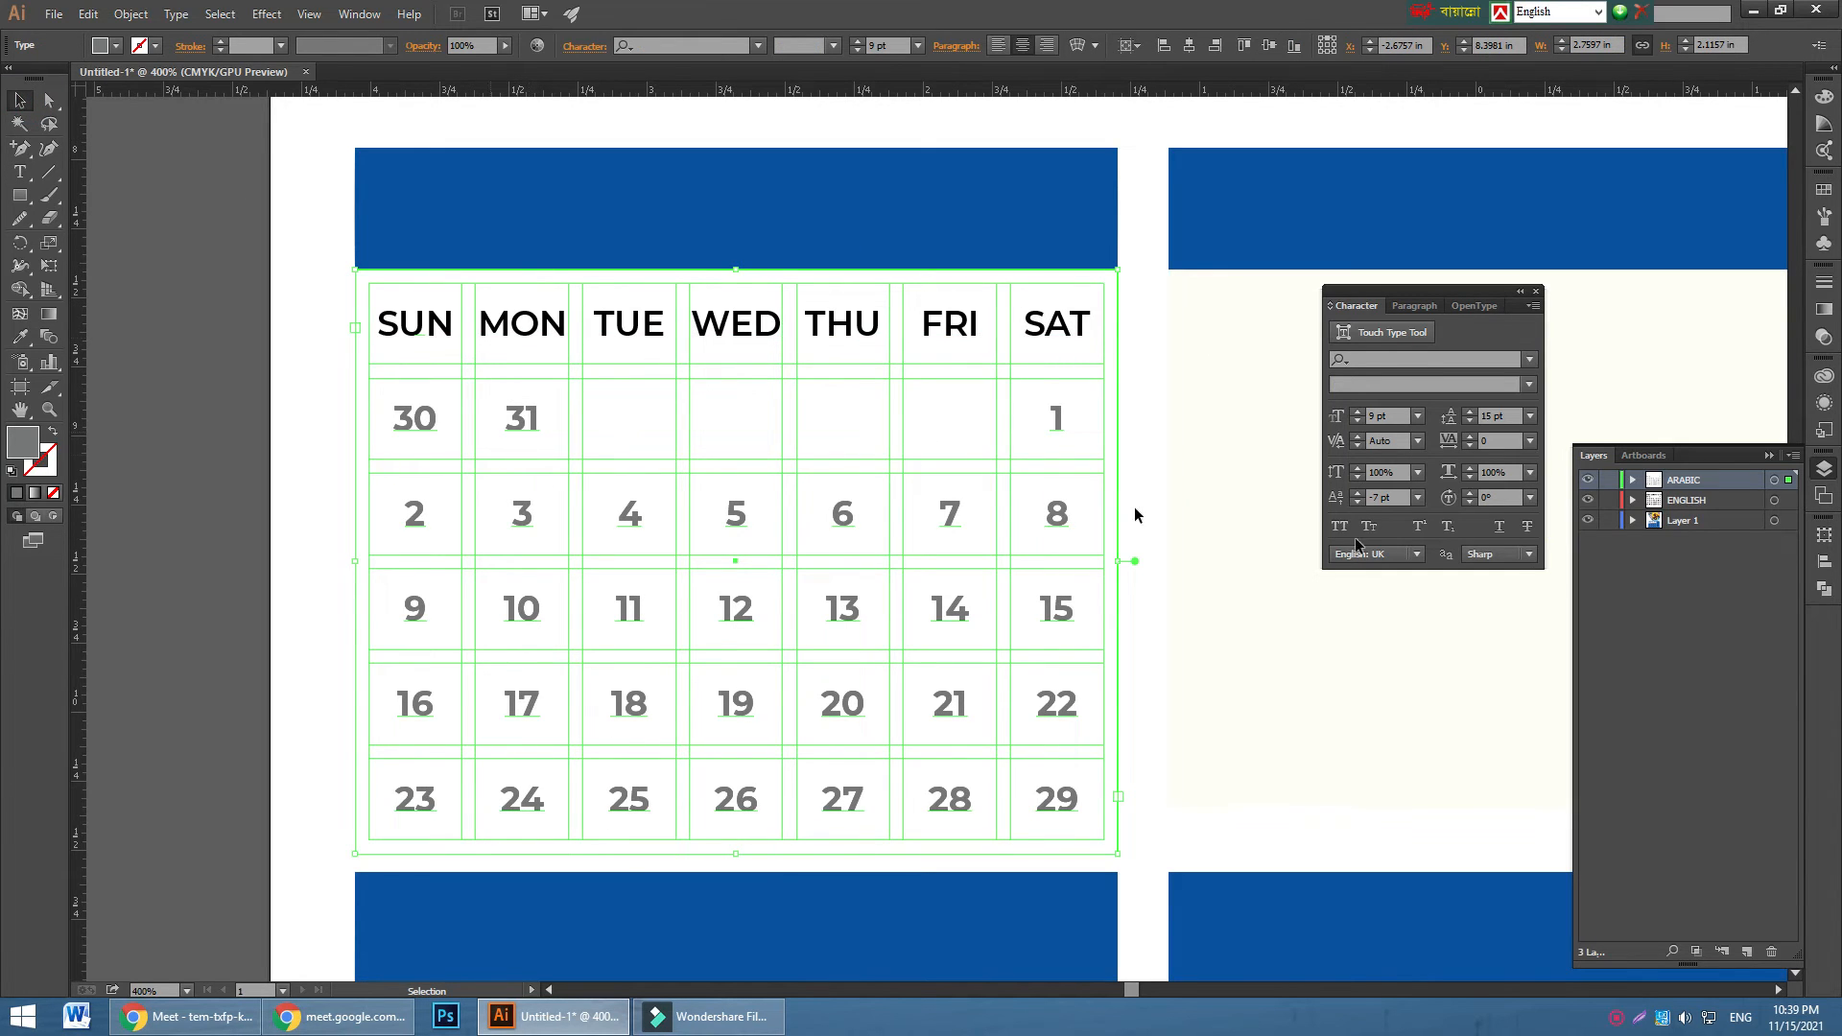
- Toggle the ENGLISH layer's visibility to compare both calendar copies, and leave the ENGLISH layer hidden
left_click(1589, 500)
left_click(1588, 500)
left_click(1587, 500)
left_click(1588, 500)
left_click(1588, 499)
left_click(1587, 500)
left_click(1588, 500)
left_click(1587, 500)
left_click(1588, 500)
left_click(1587, 500)
left_click(1588, 499)
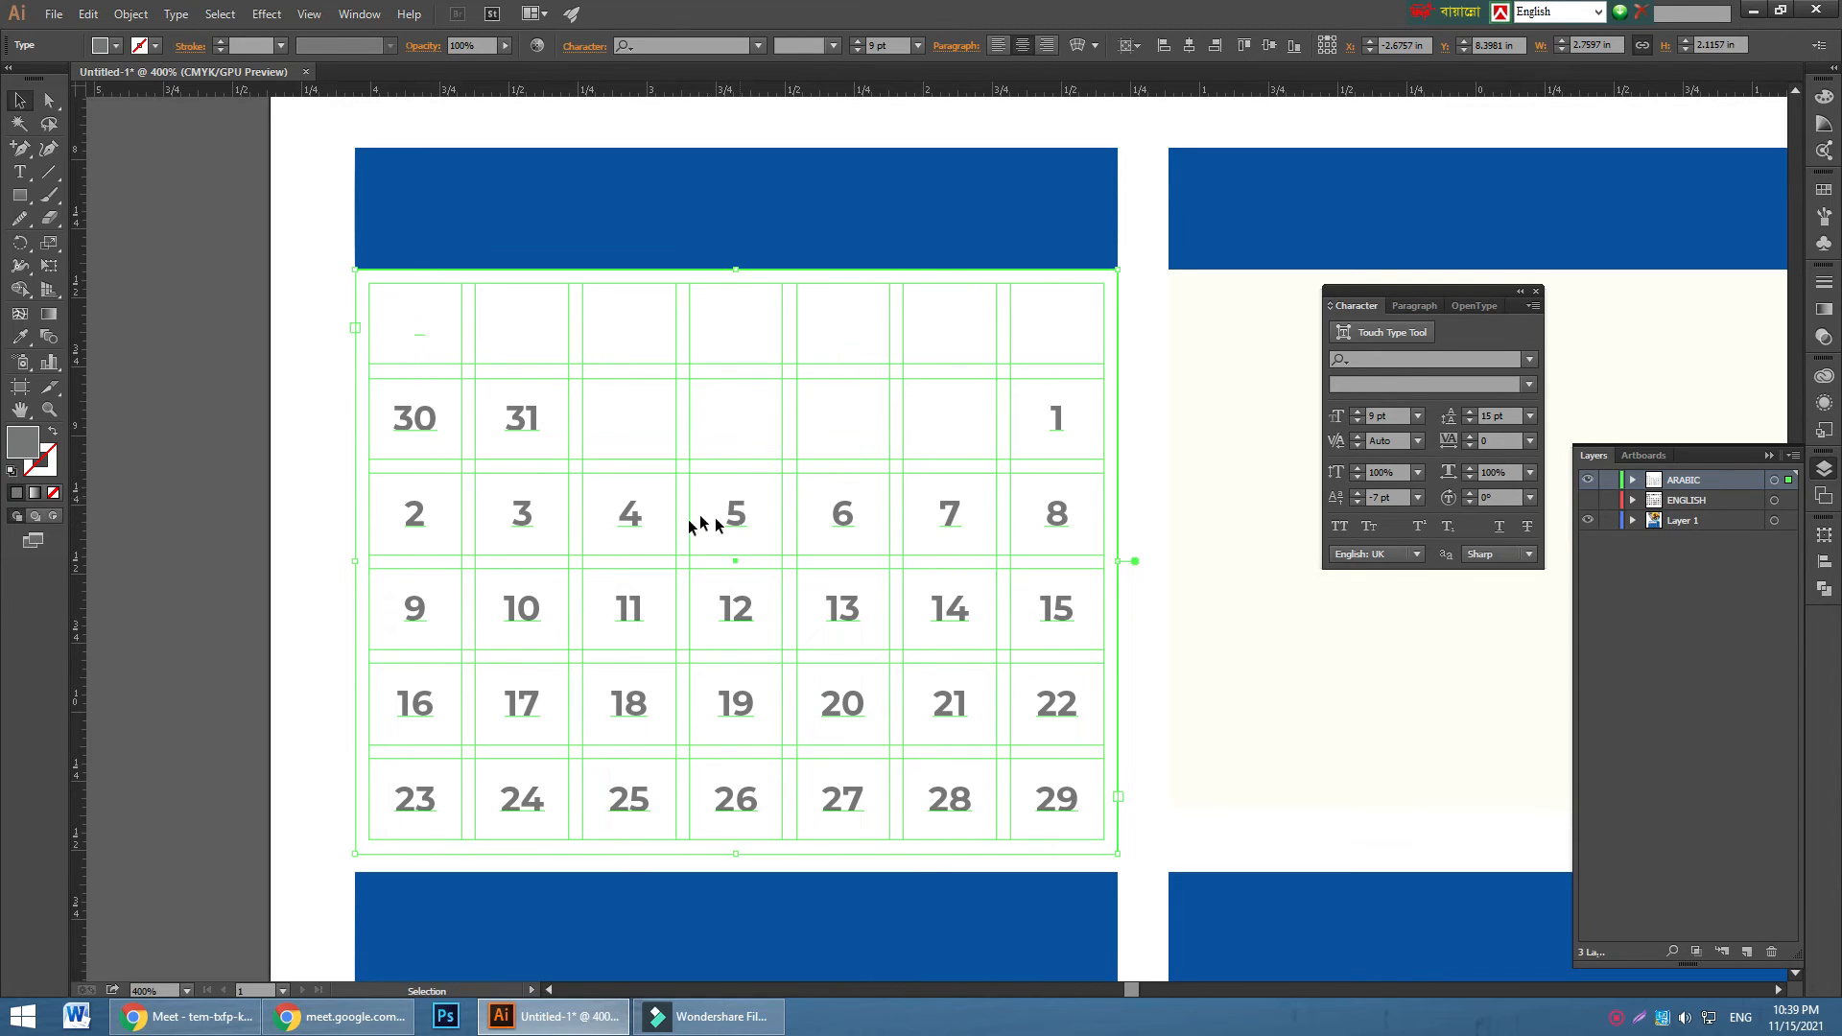
- Set the ARABIC calendar text to 6 pt and change its Montserrat font weight to Regular
left_click(858, 50)
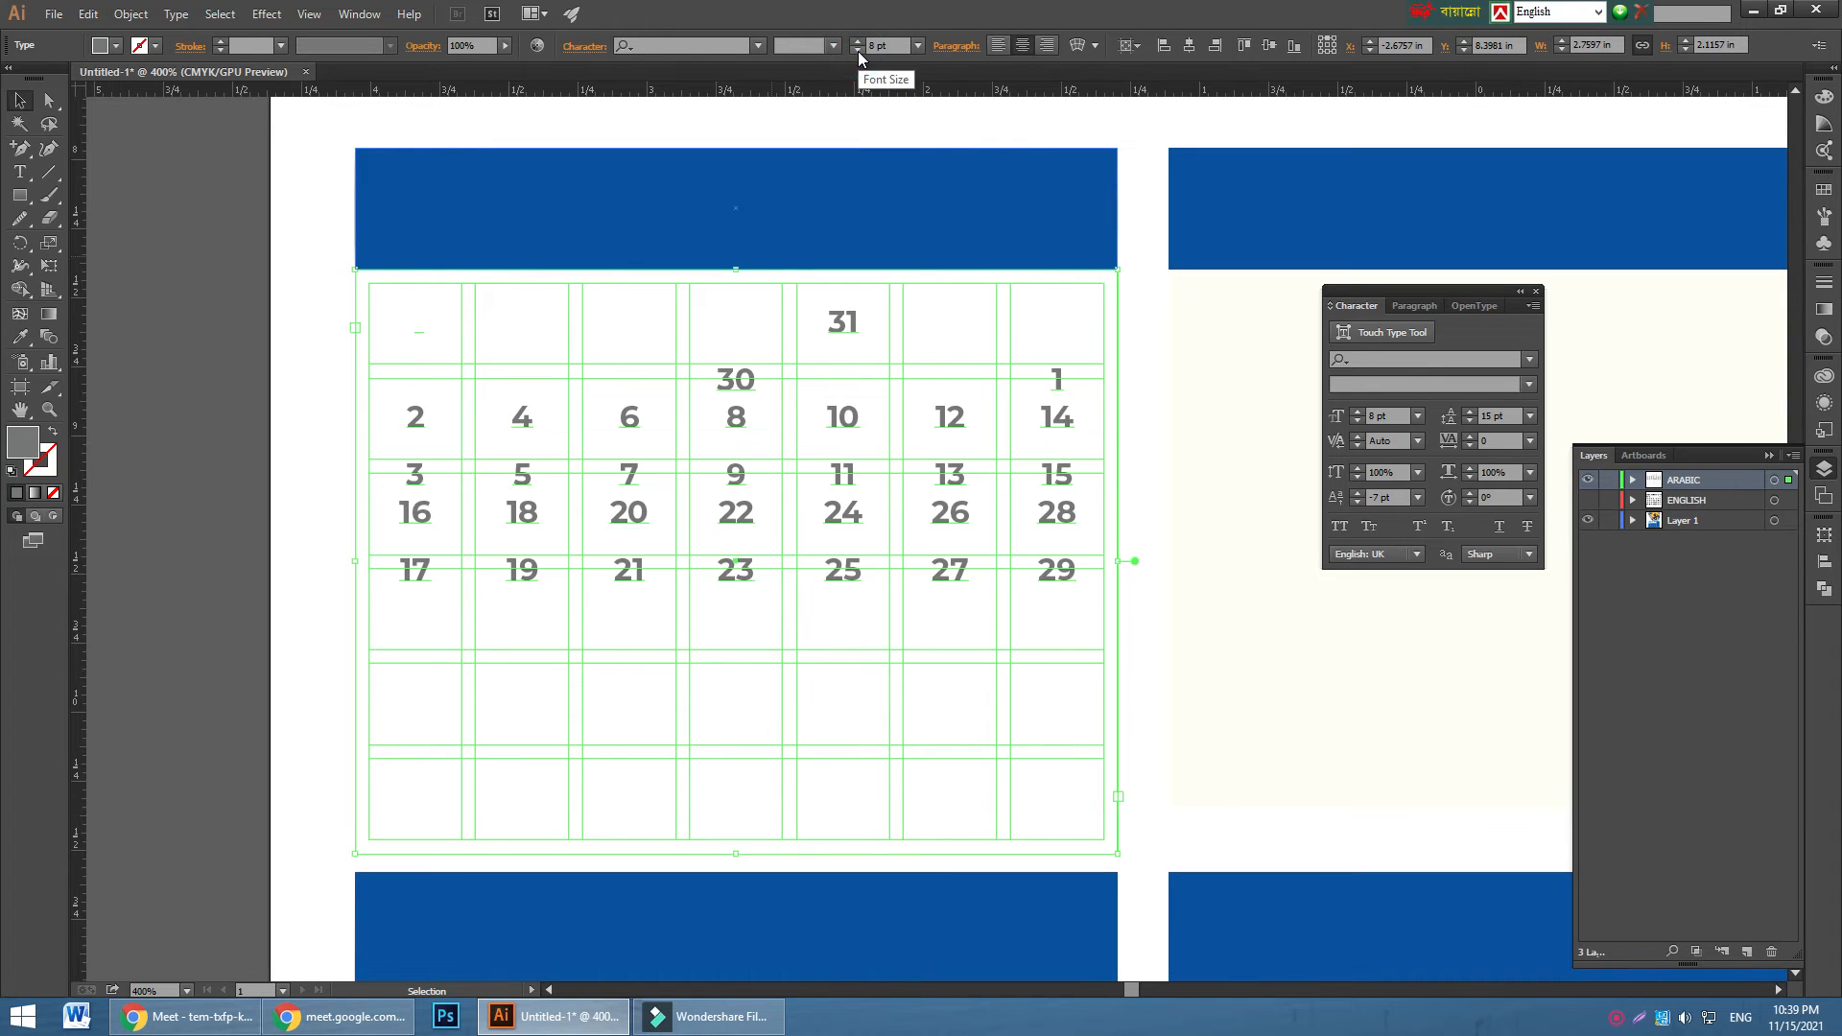
left_click(858, 50)
left_click(857, 50)
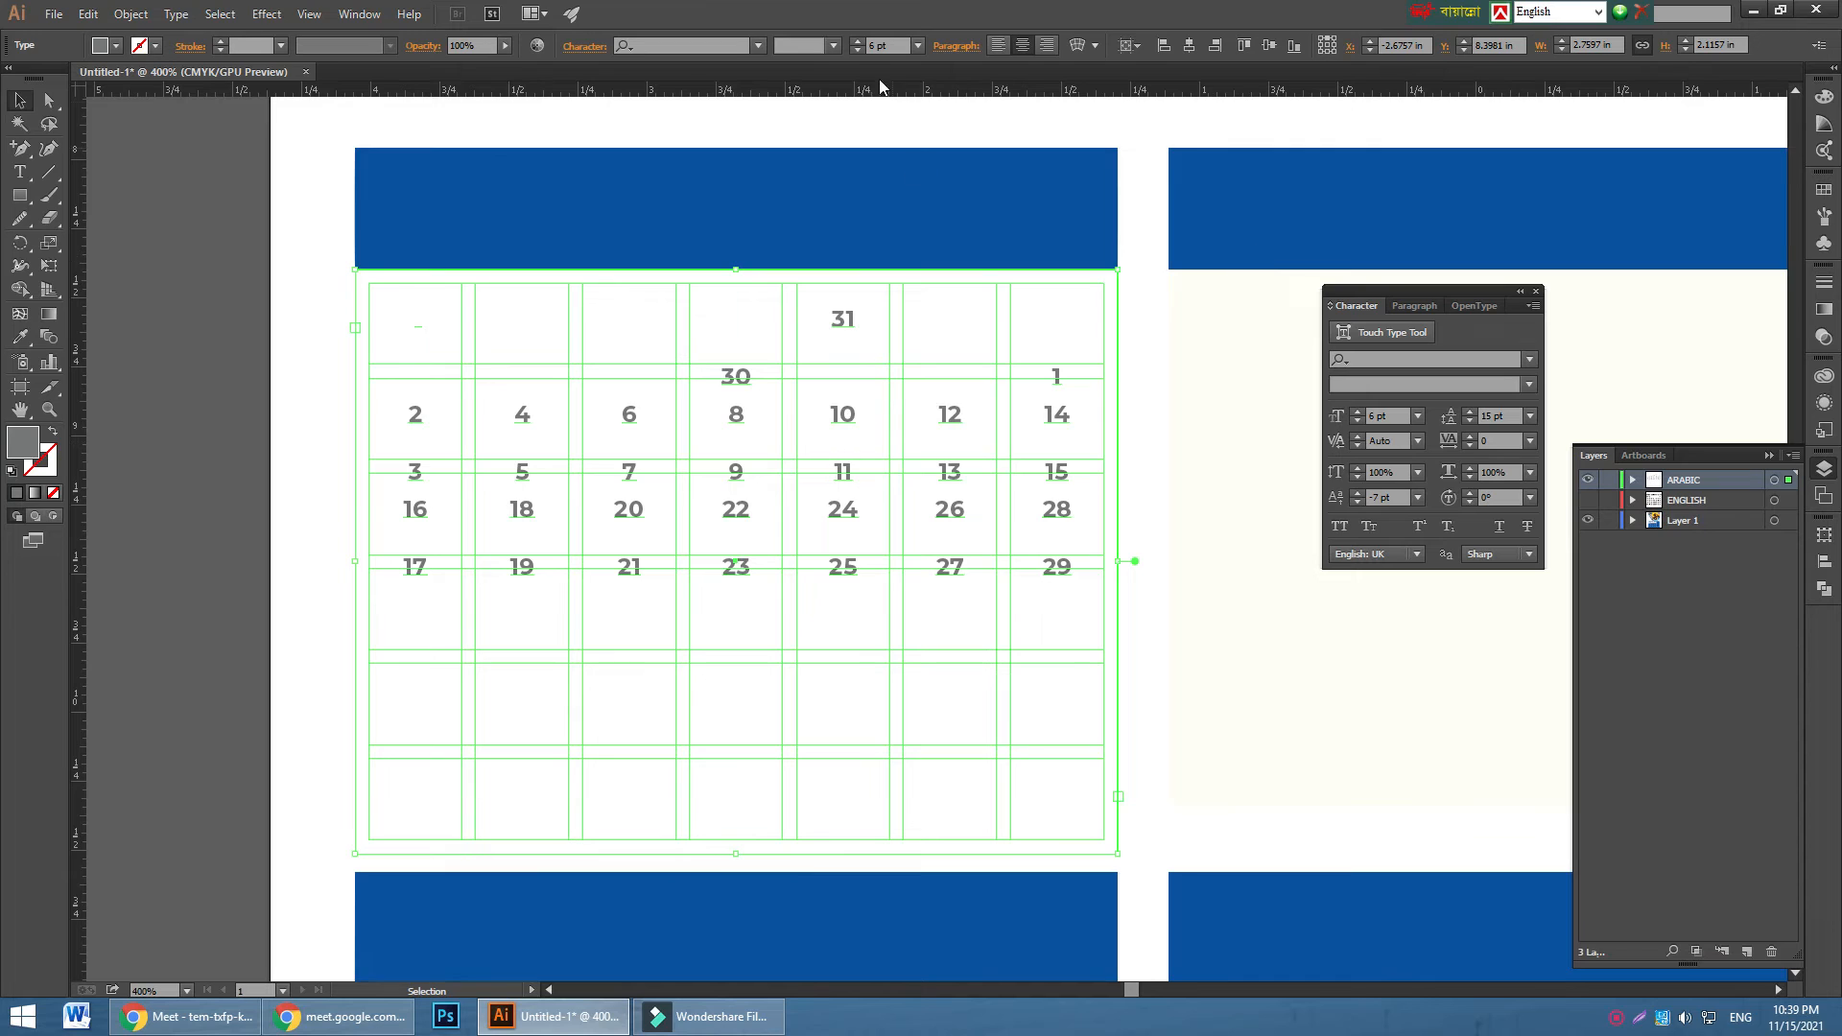
double_click(843, 327)
double_click(843, 327)
key("ctrl+a")
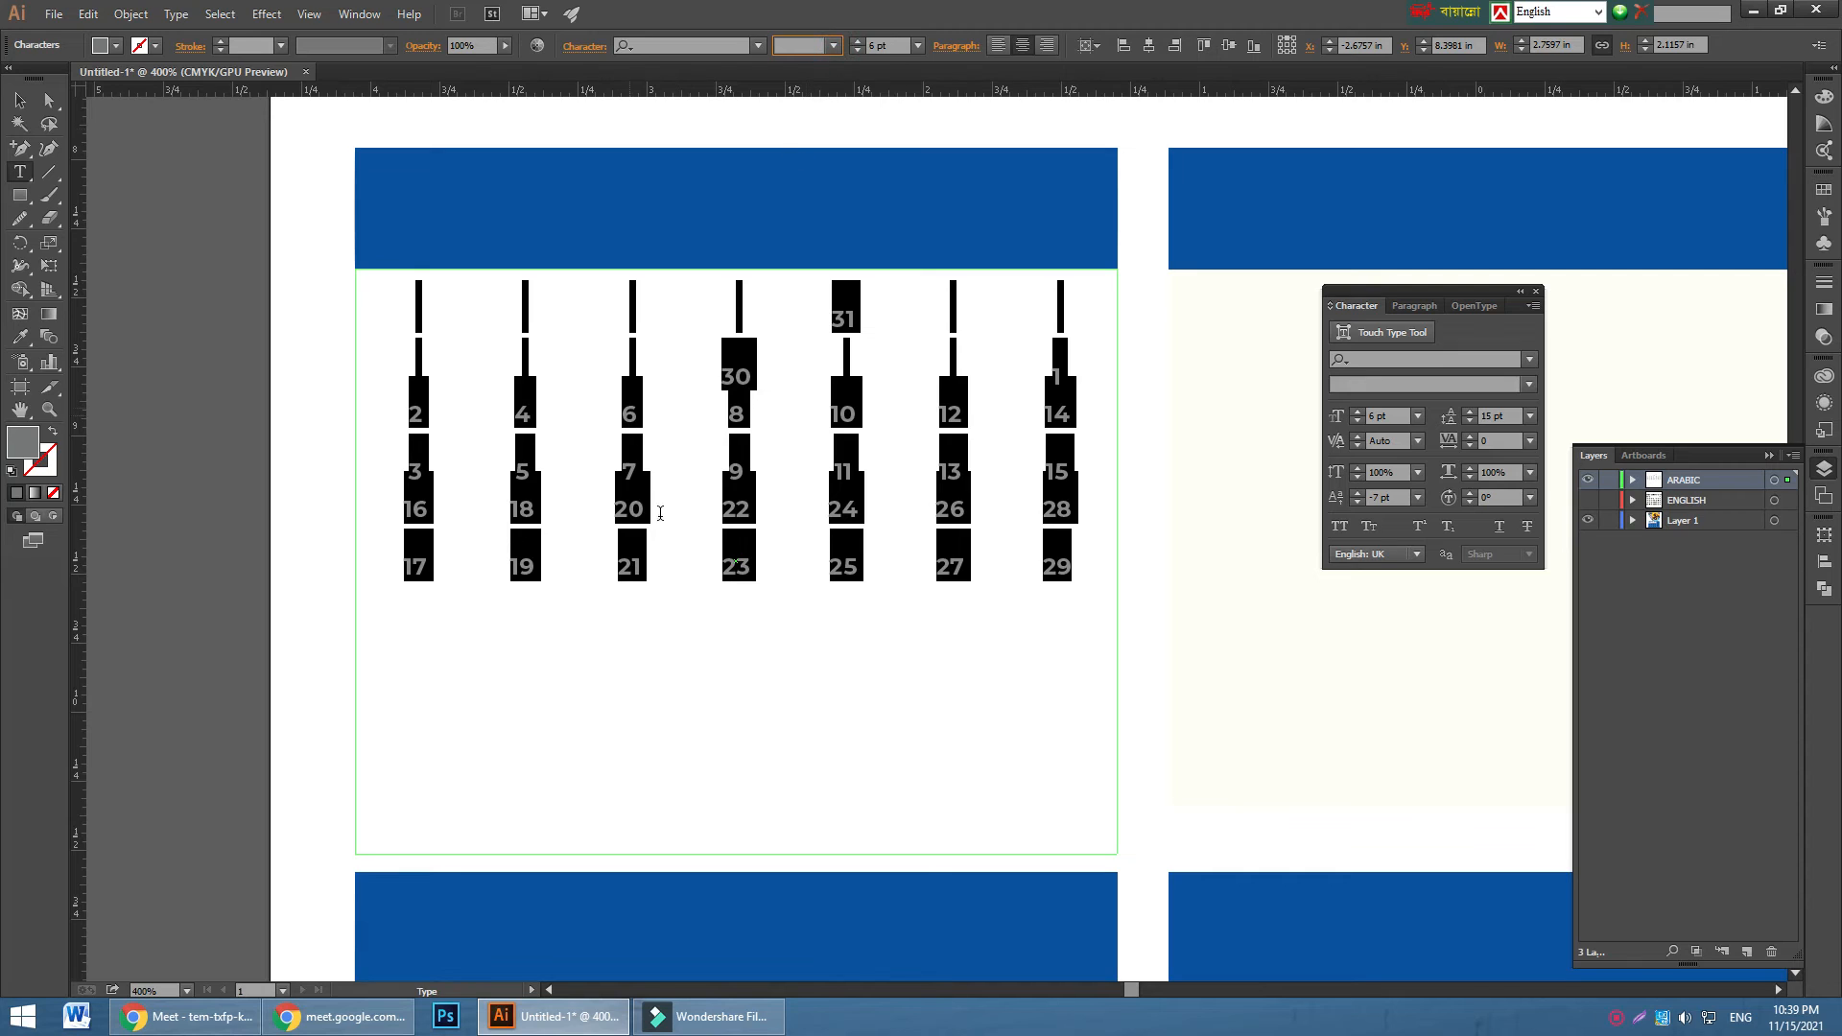
left_click(21, 337)
left_click(525, 472)
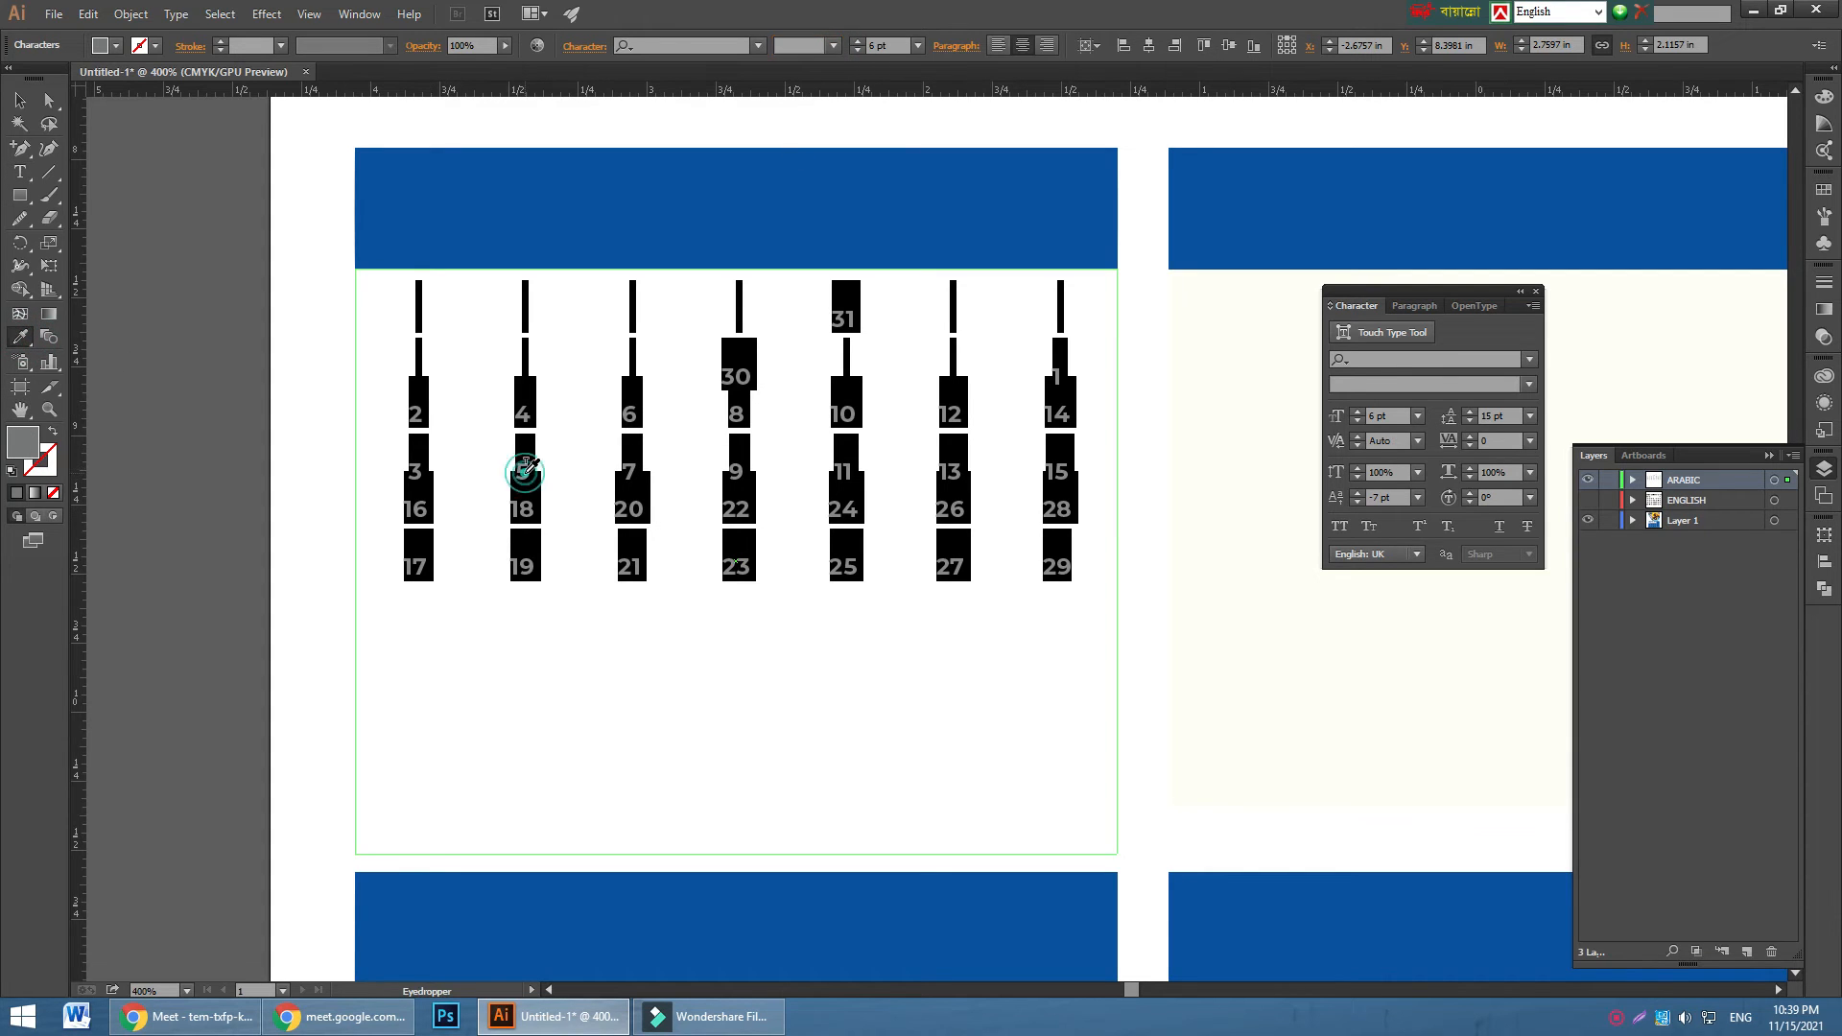
left_click(833, 45)
left_click(810, 193)
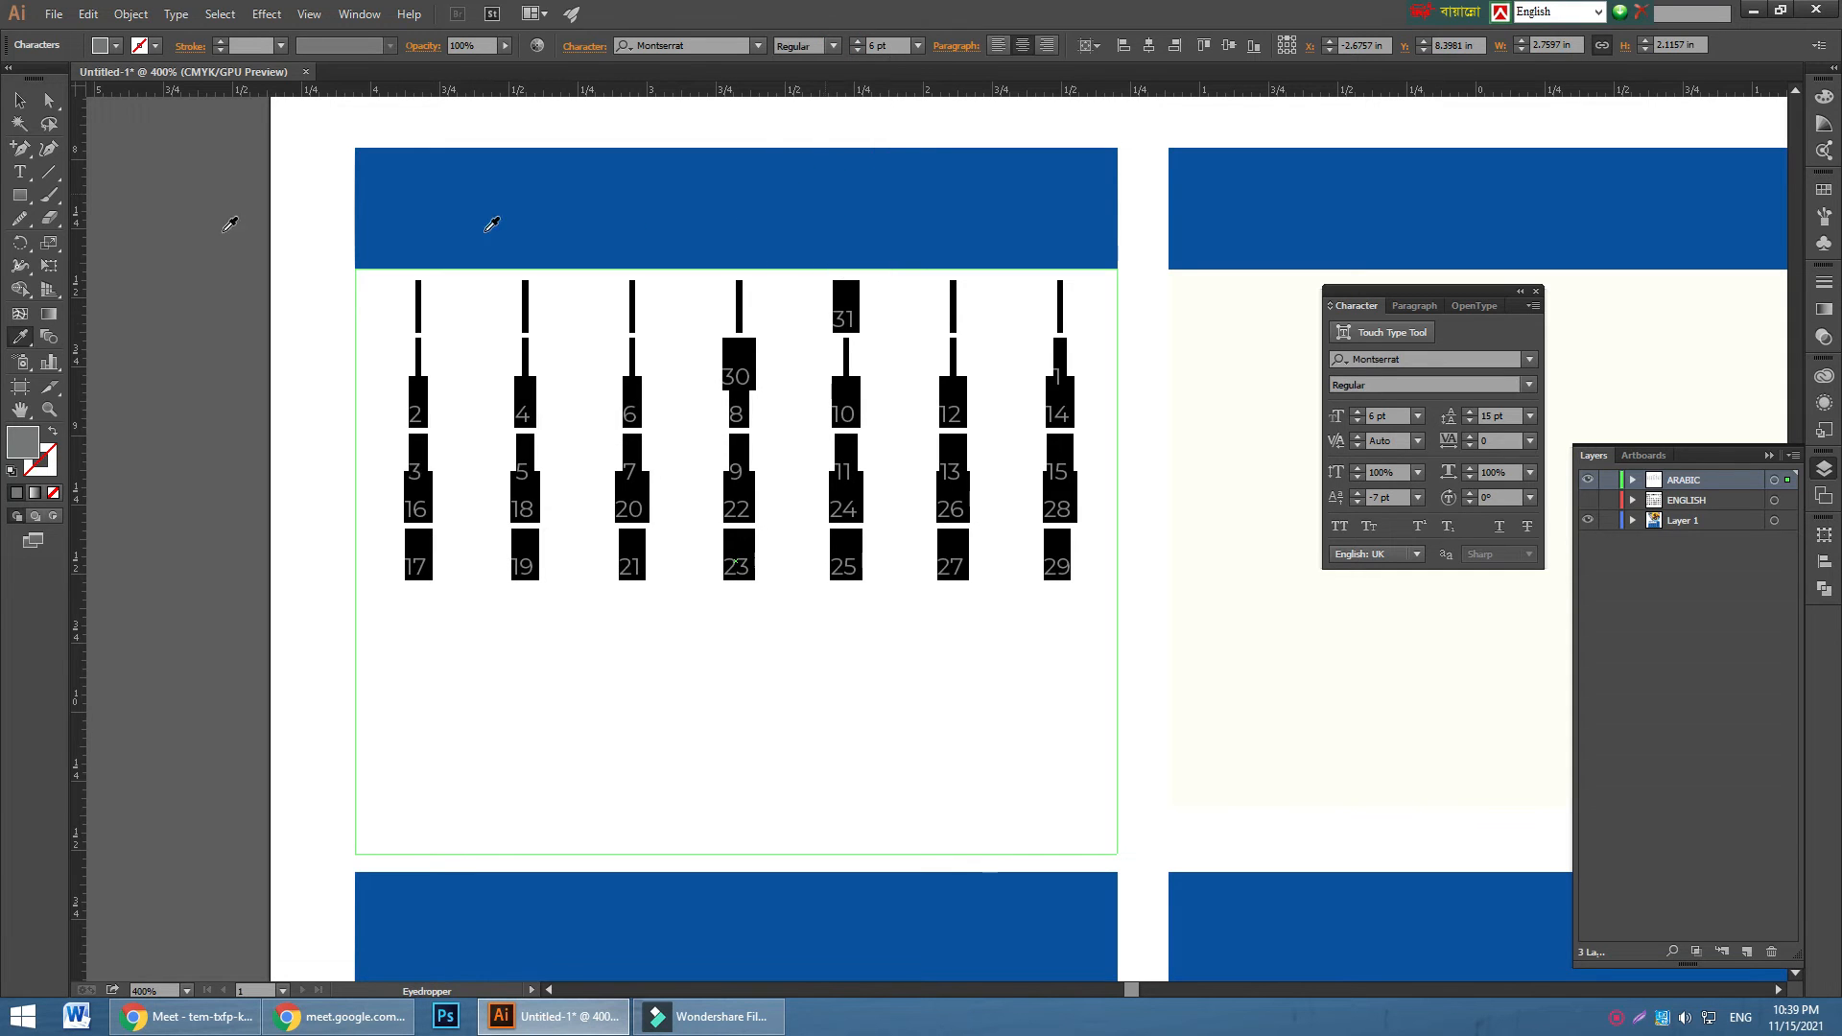
- Set the leading of the ARABIC calendar frame to 17 pt so its dates realign with the grid rows
left_click(19, 99)
left_click(403, 358)
left_click(527, 415)
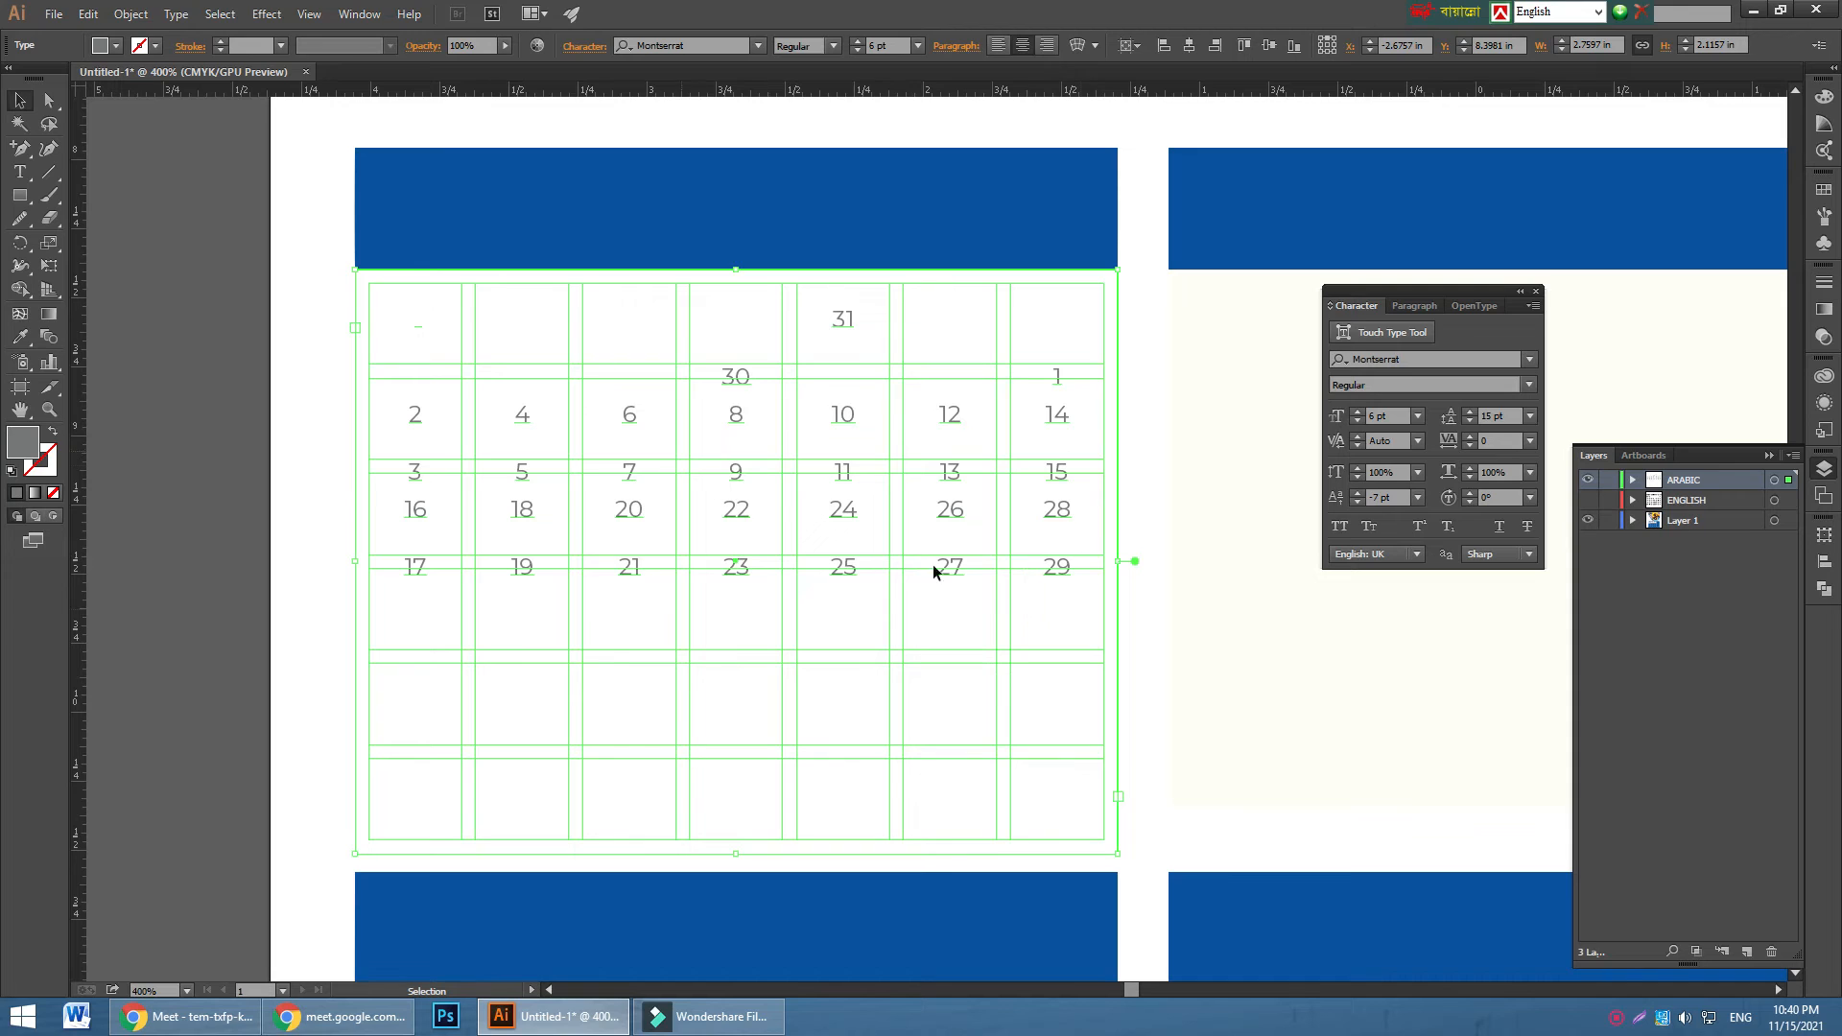
key("a")
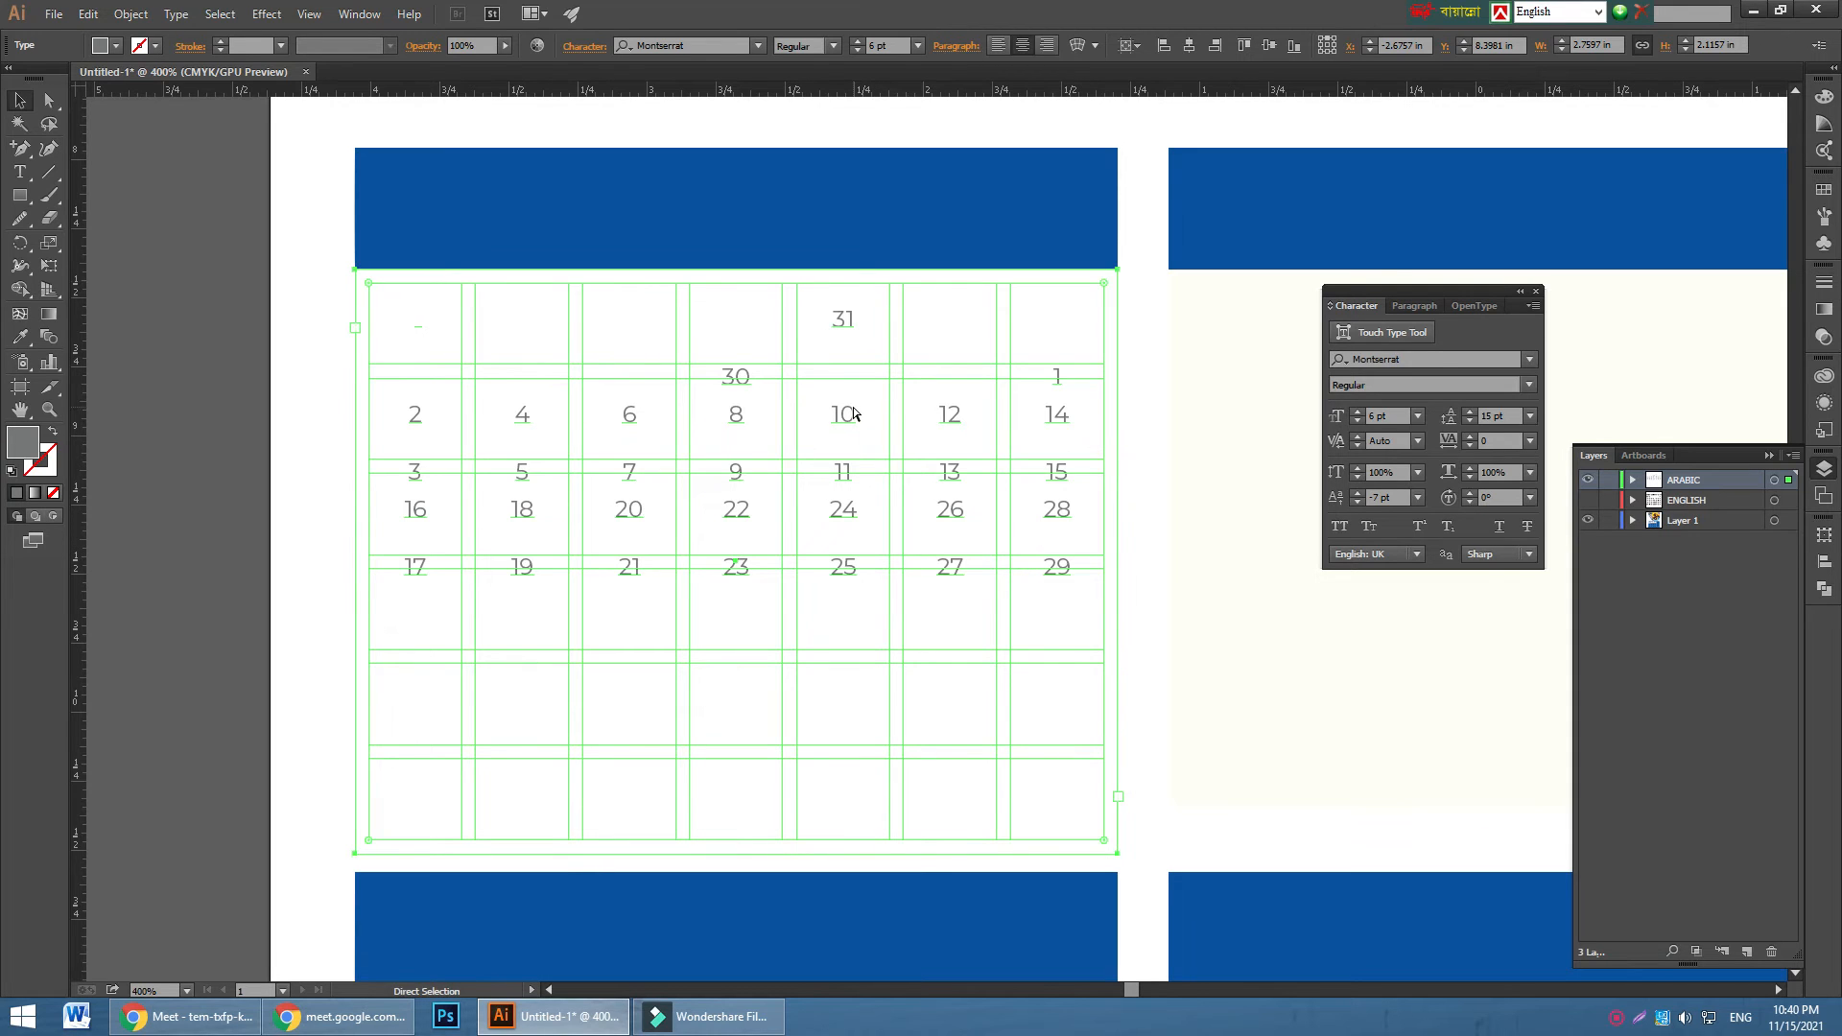
left_click(1470, 411)
left_click(1470, 411)
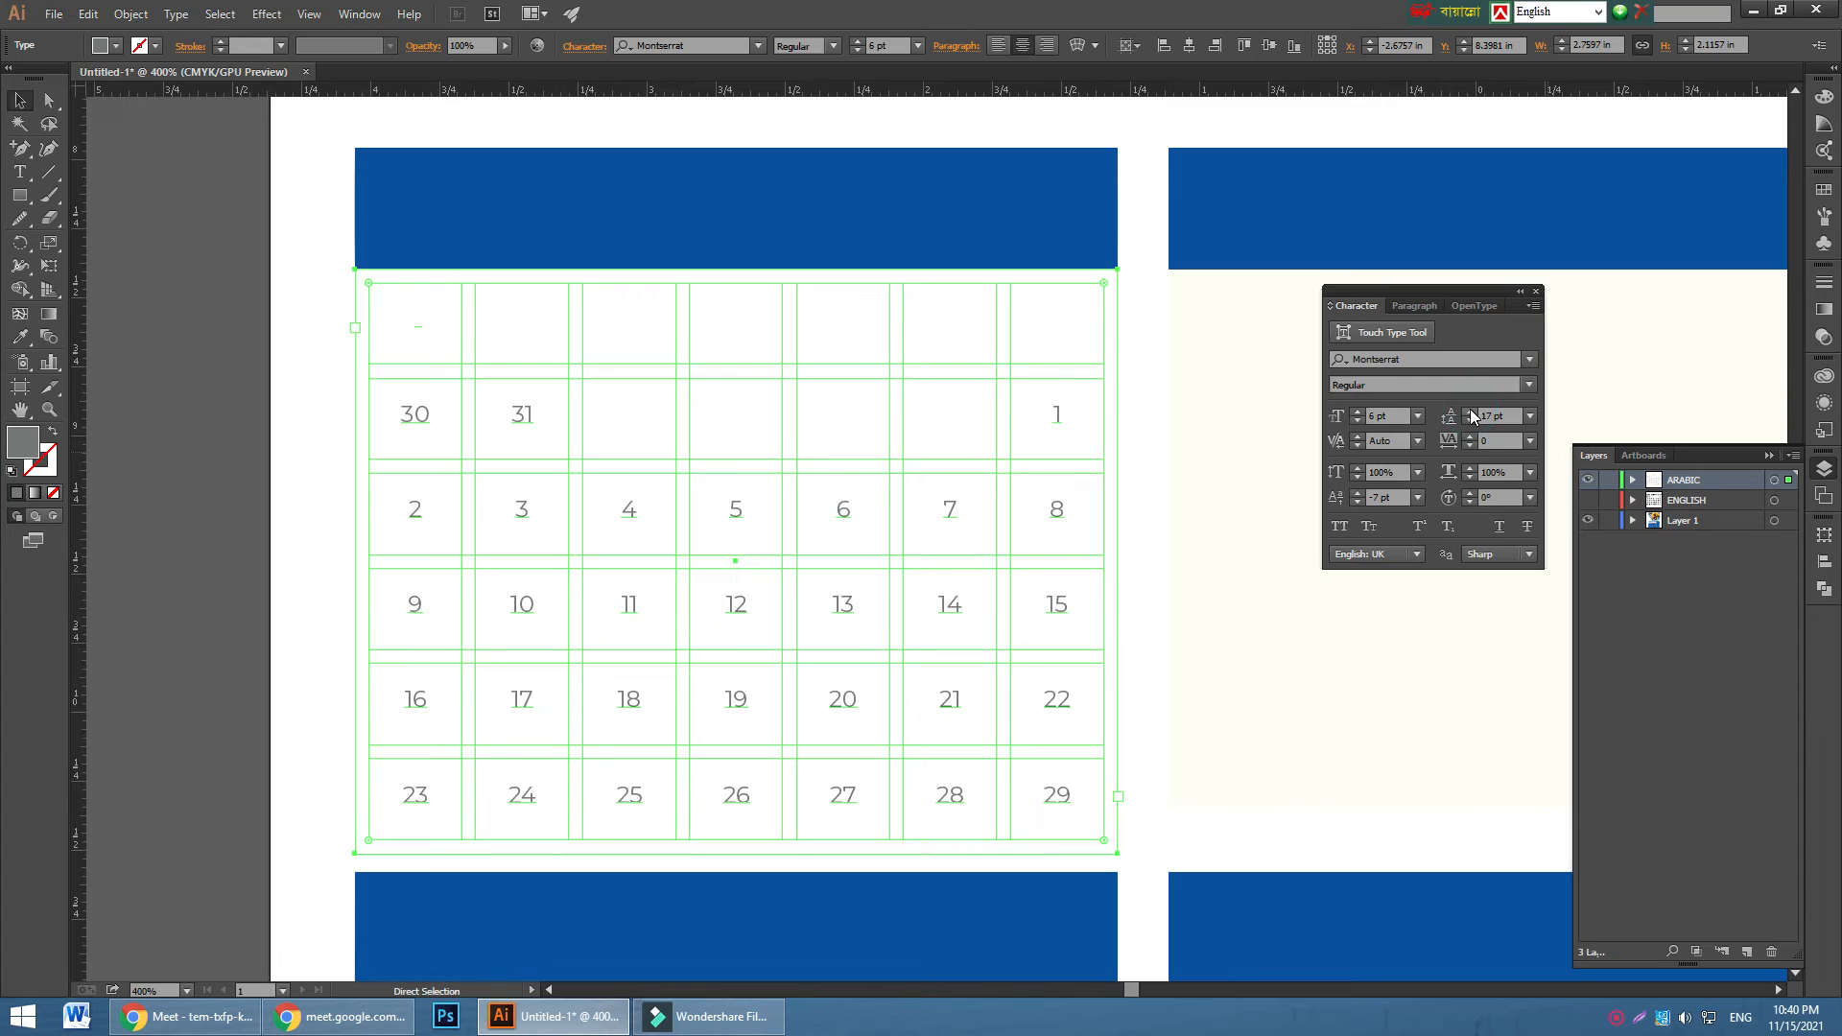
- Align the ARABIC dates to the right of their cells and show the ENGLISH layer again
left_click(1410, 305)
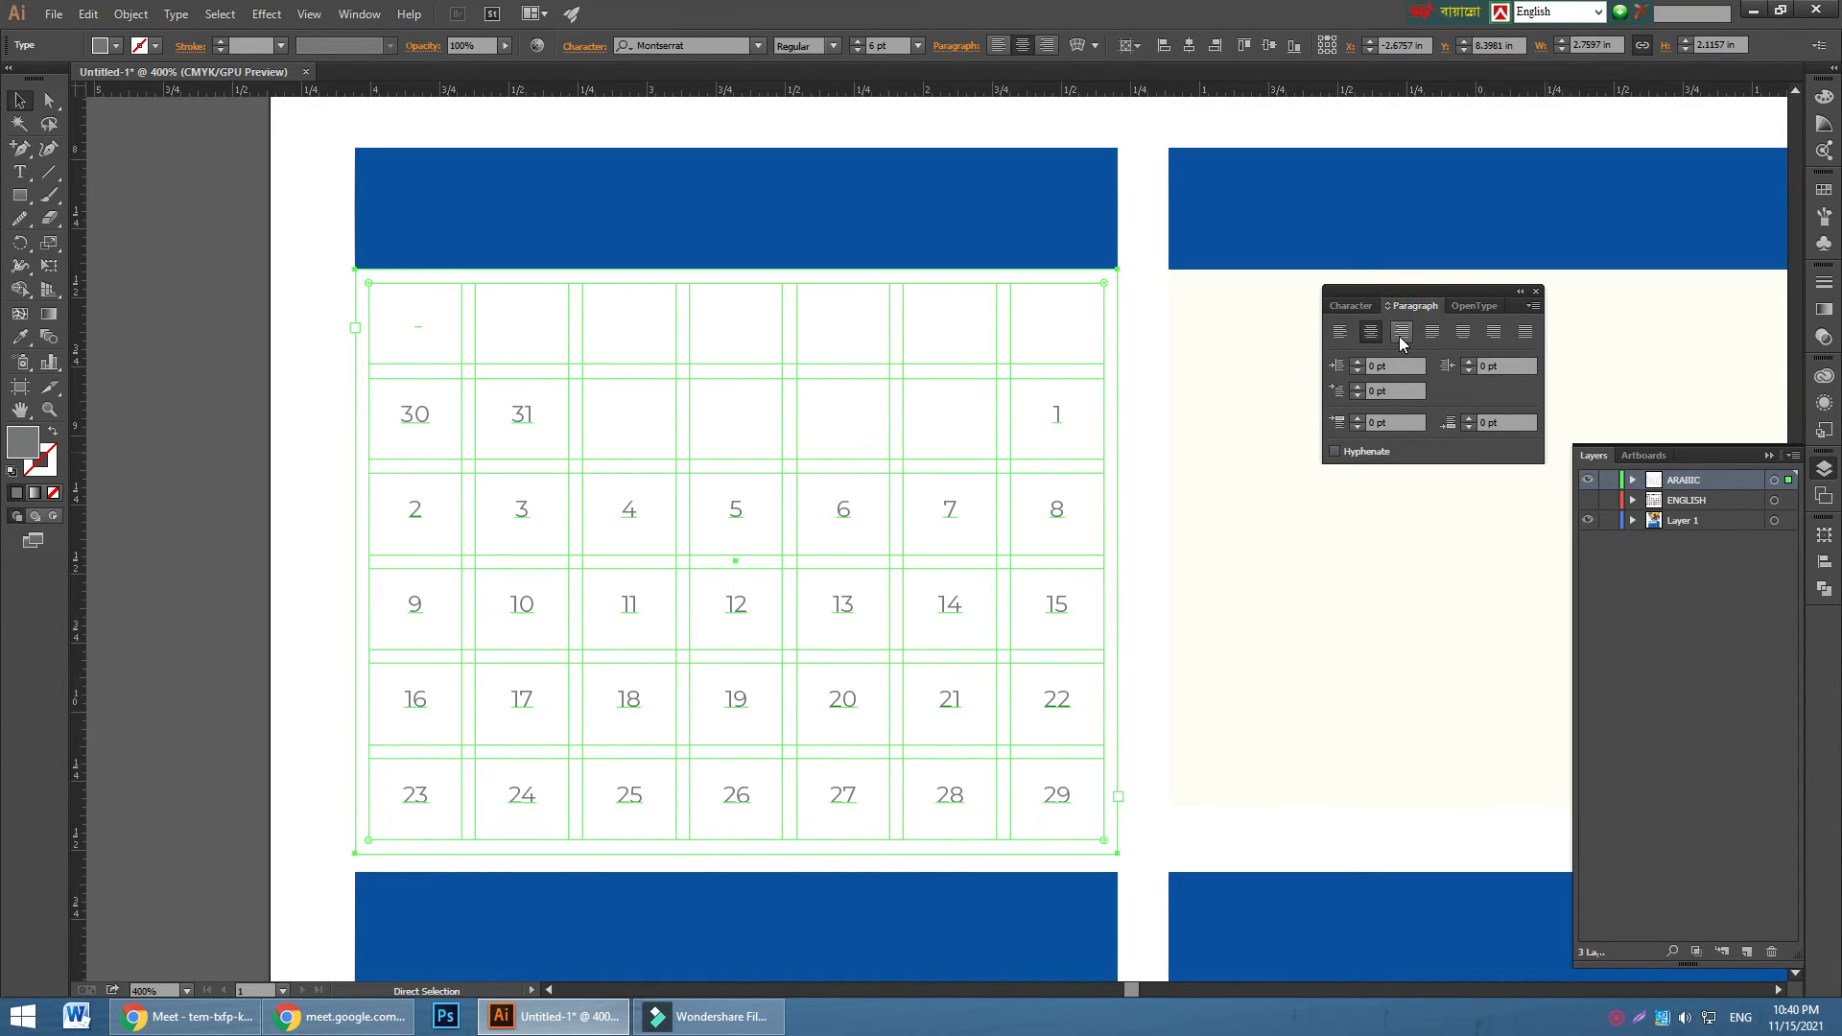
left_click(1400, 336)
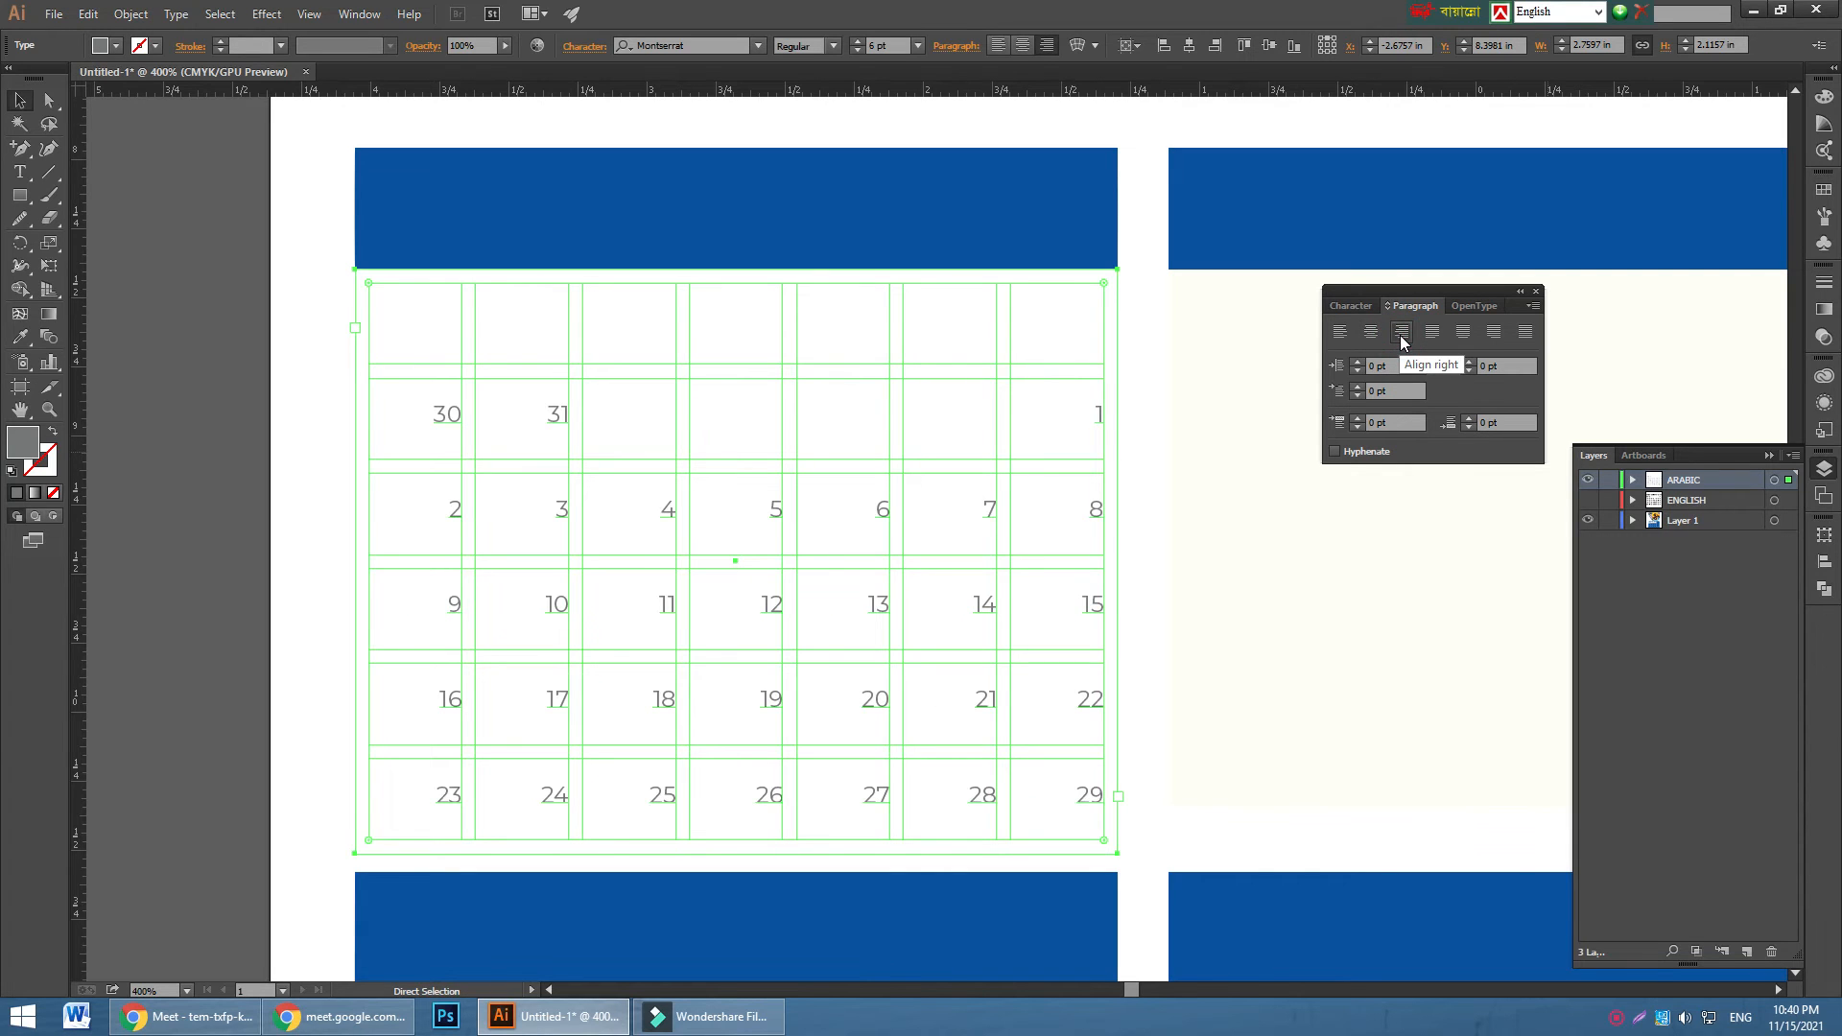
left_click(1588, 500)
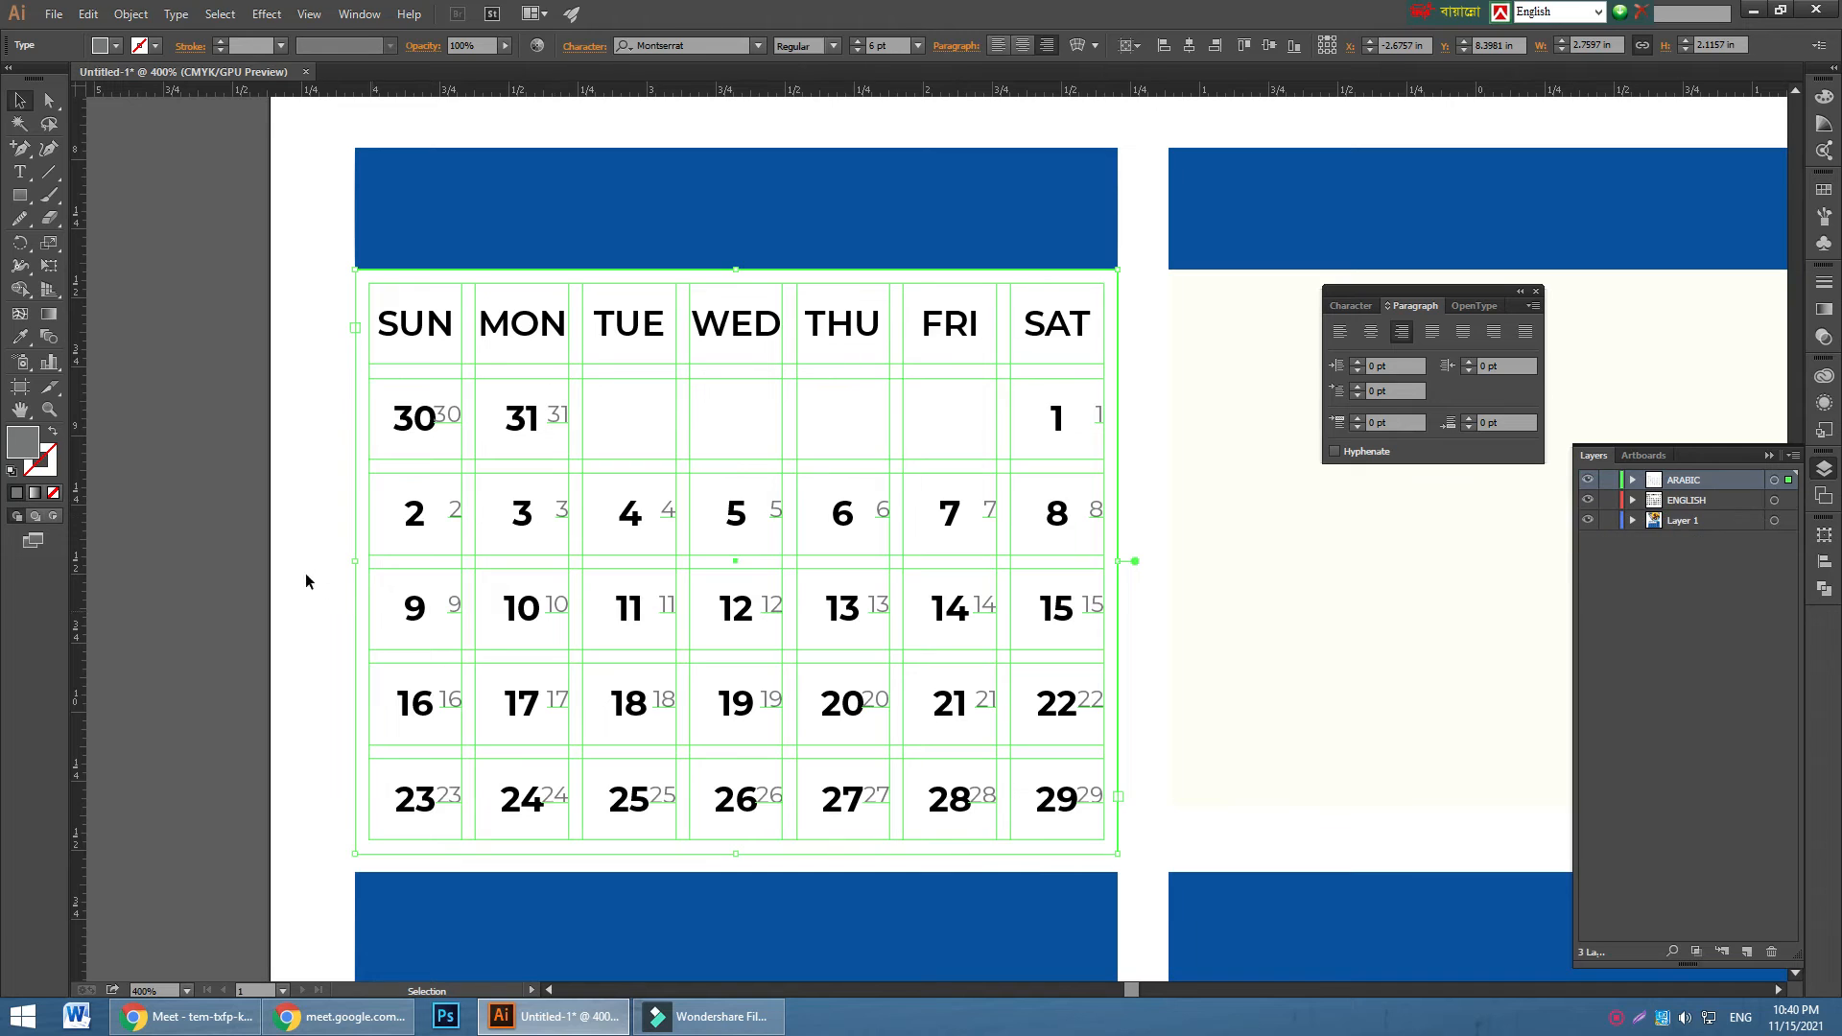
left_click(287, 618)
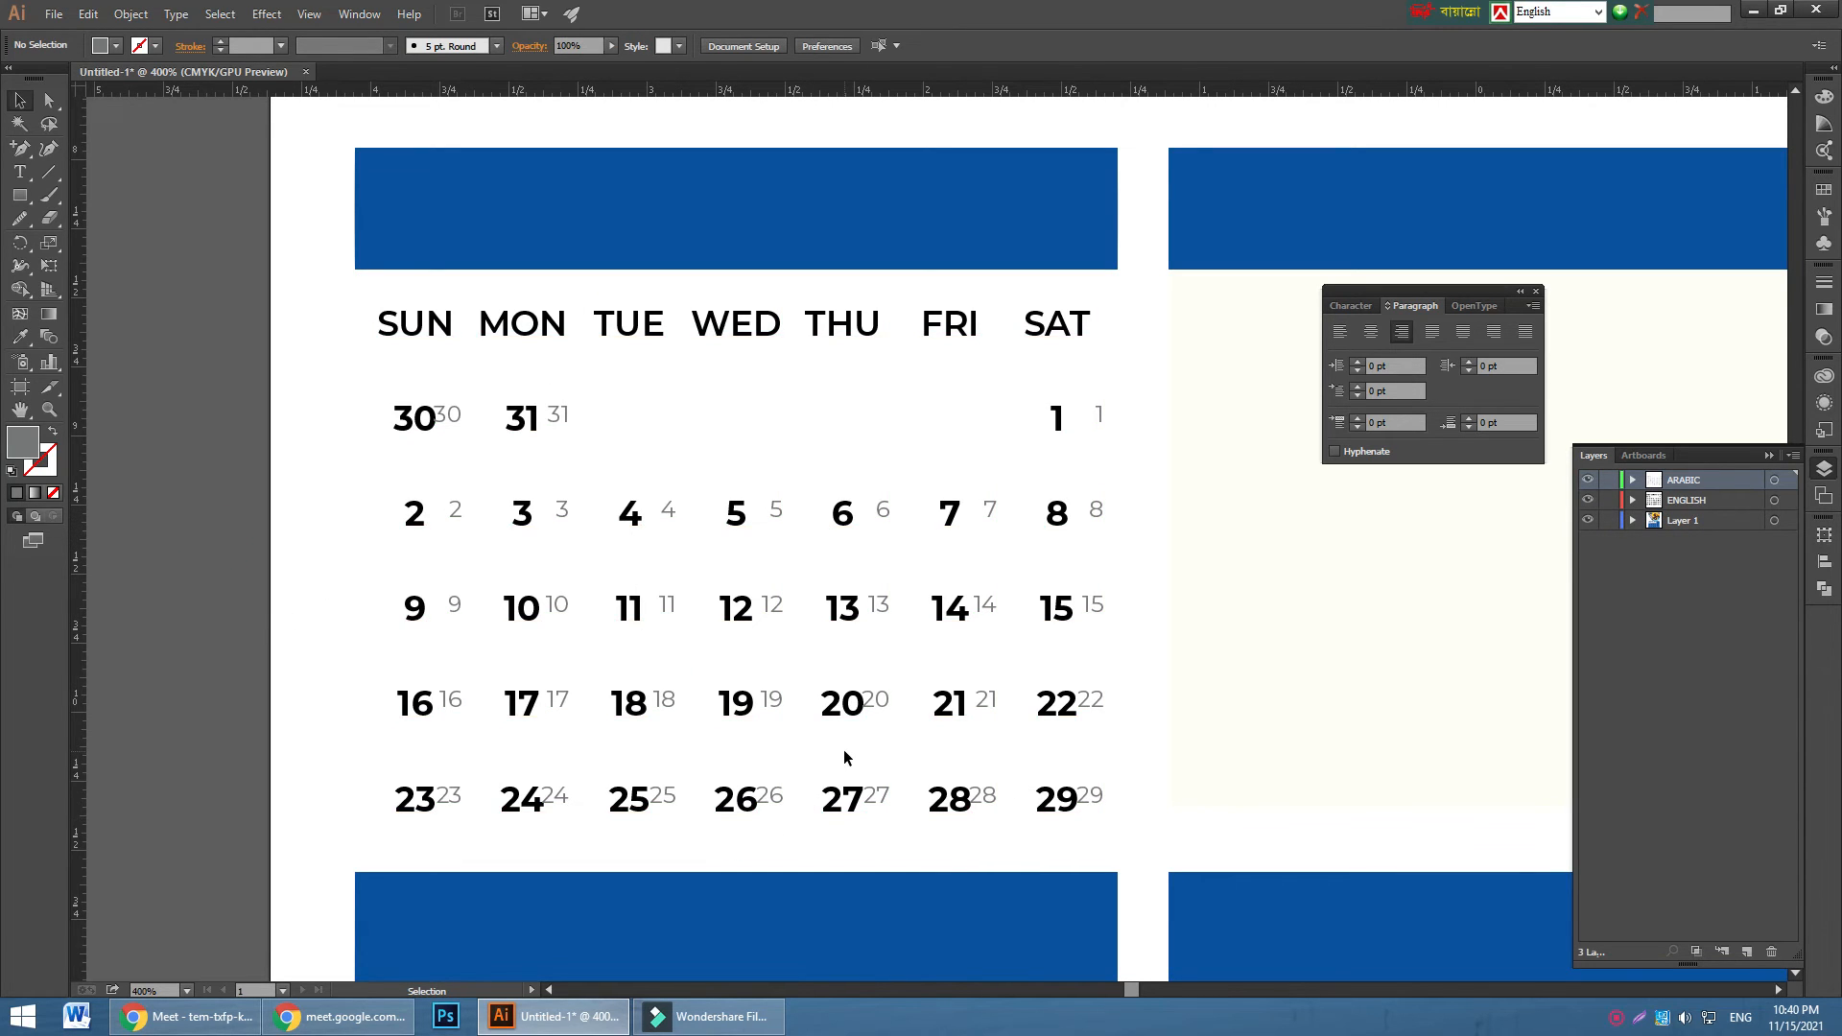
- Examine the small grey dates beside the English ones, hiding and showing the ARABIC layer to compare
key("ctrl+equal")
scroll(842, 750, "down", 1)
left_click(682, 527)
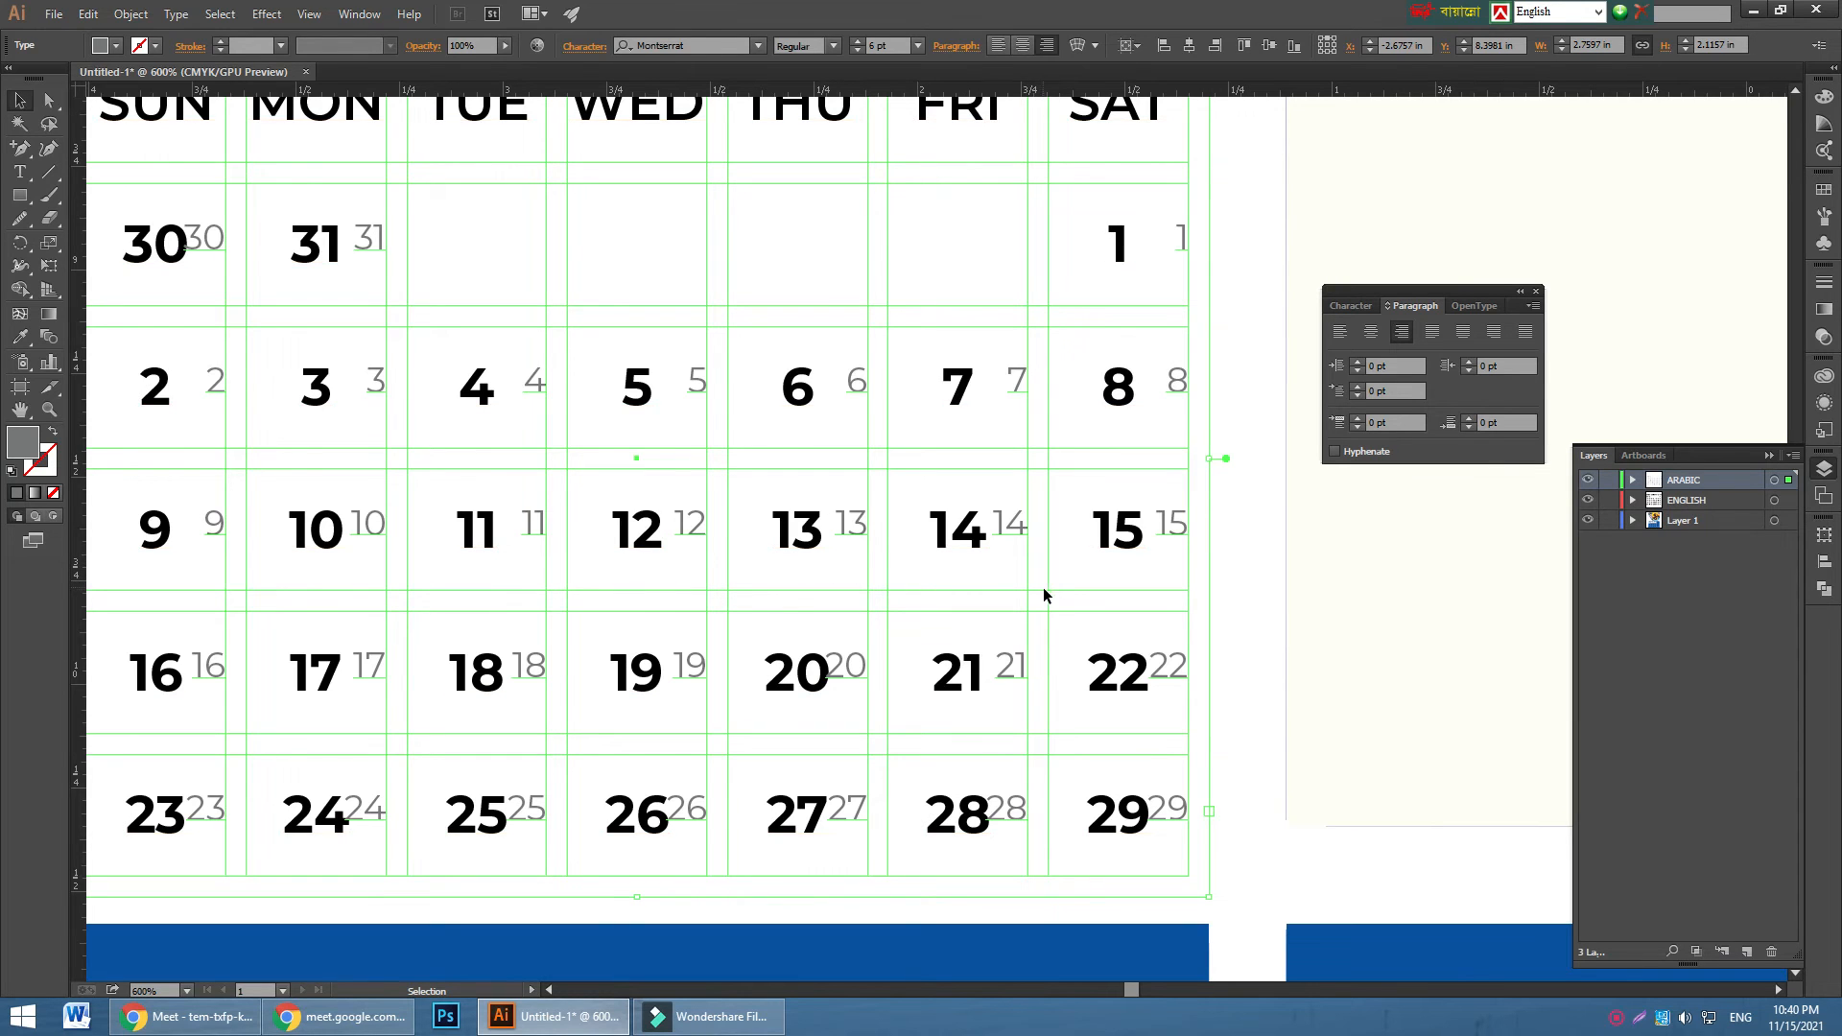
left_click(1588, 480)
left_click(1588, 479)
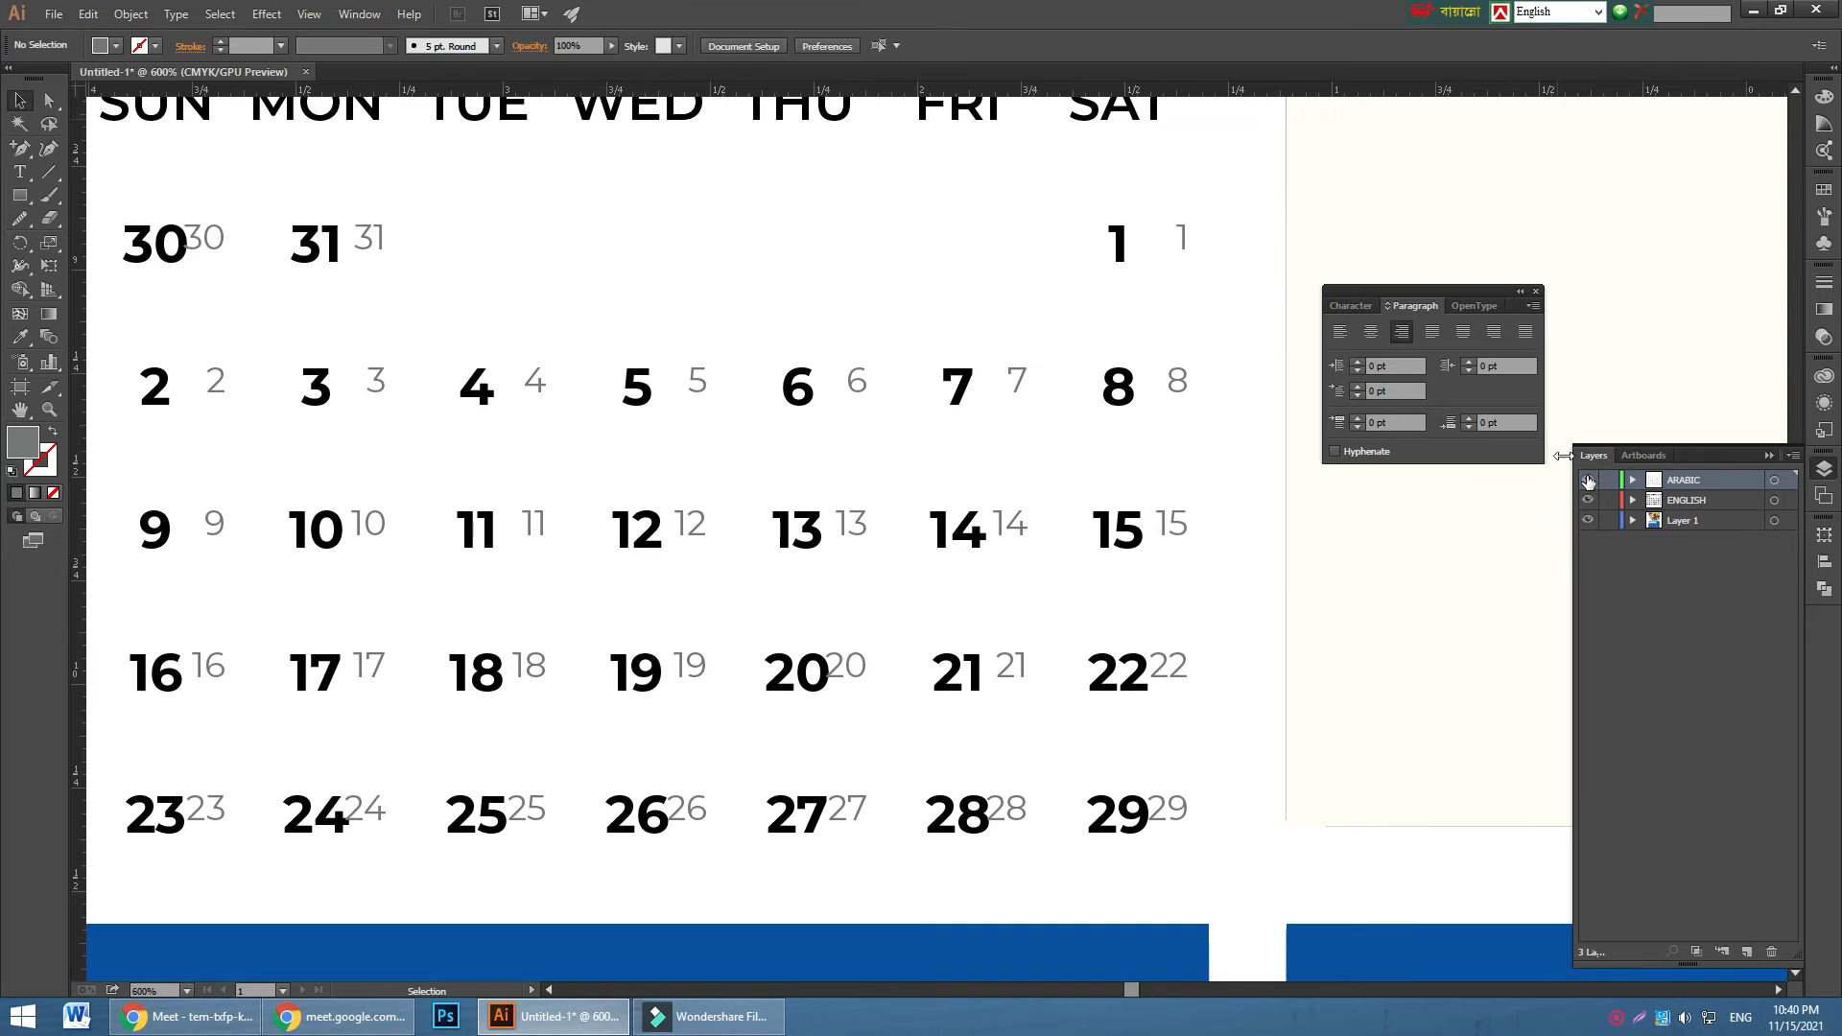
- Lower the ARABIC dates within their cells by setting their baseline shift to -9 pt
left_click(1345, 305)
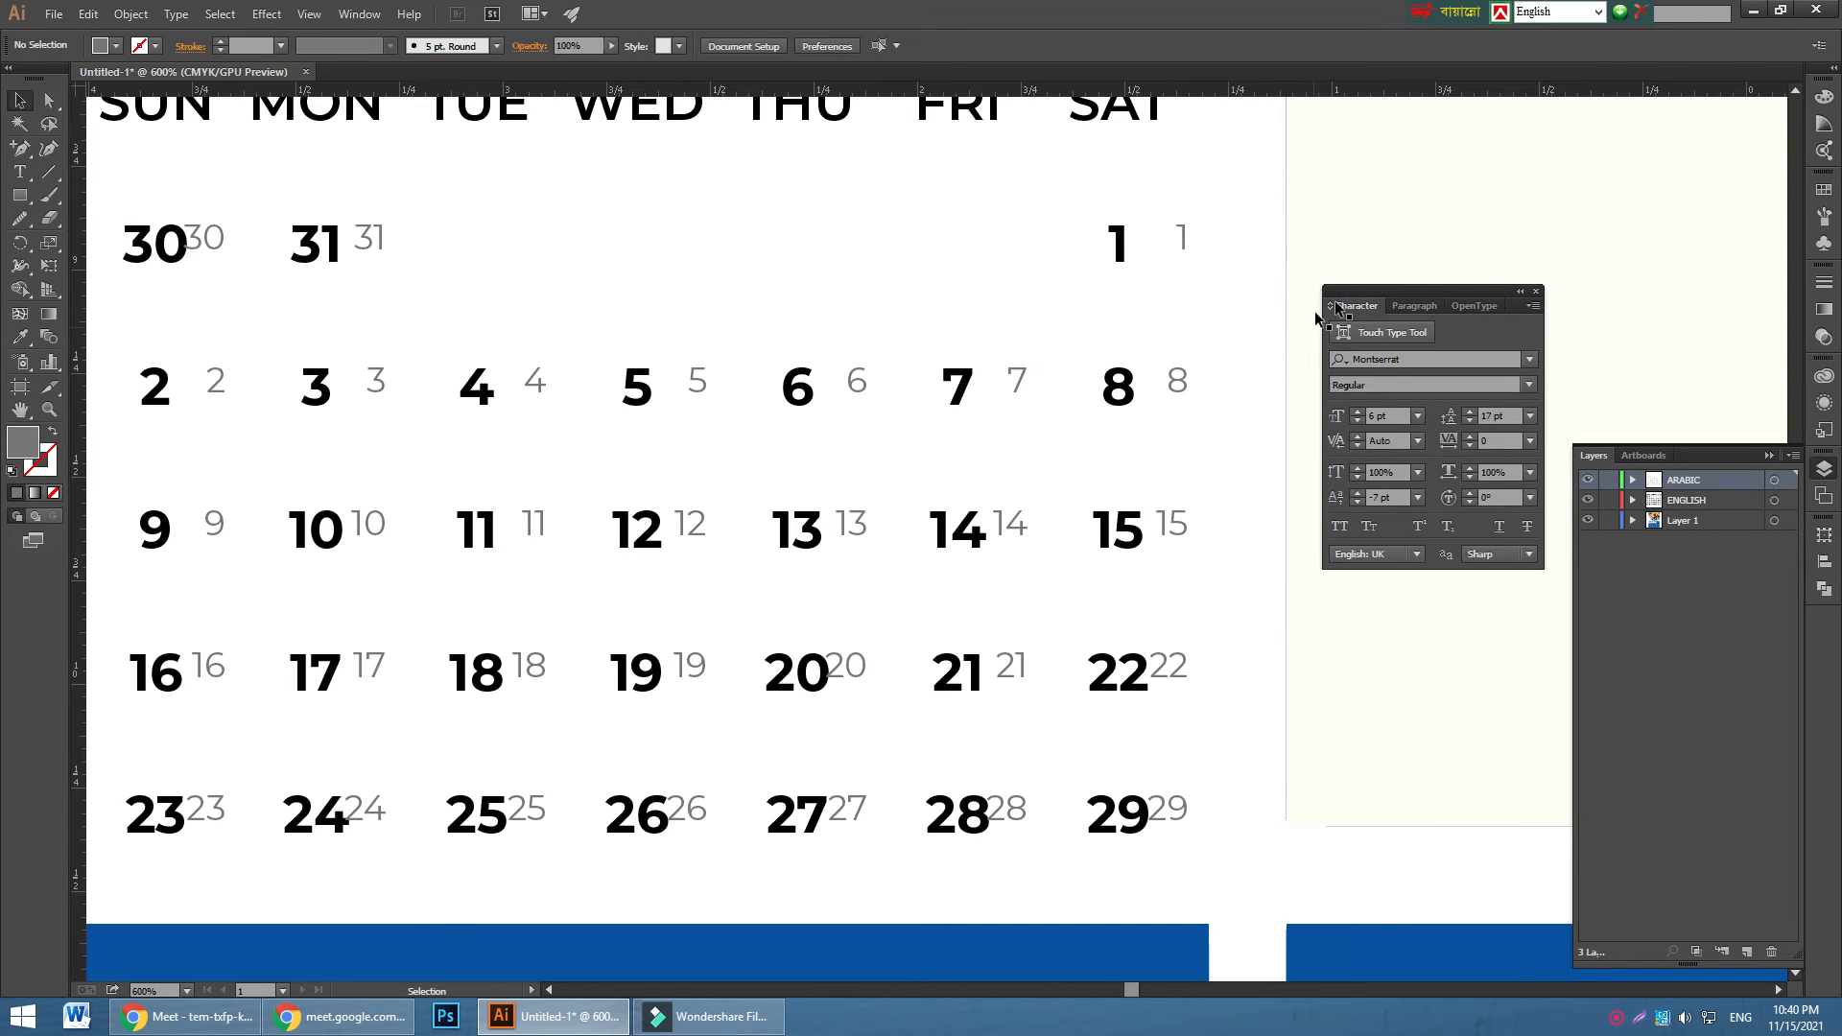
left_click(1357, 500)
left_click(1357, 501)
left_click(1357, 493)
left_click(1357, 493)
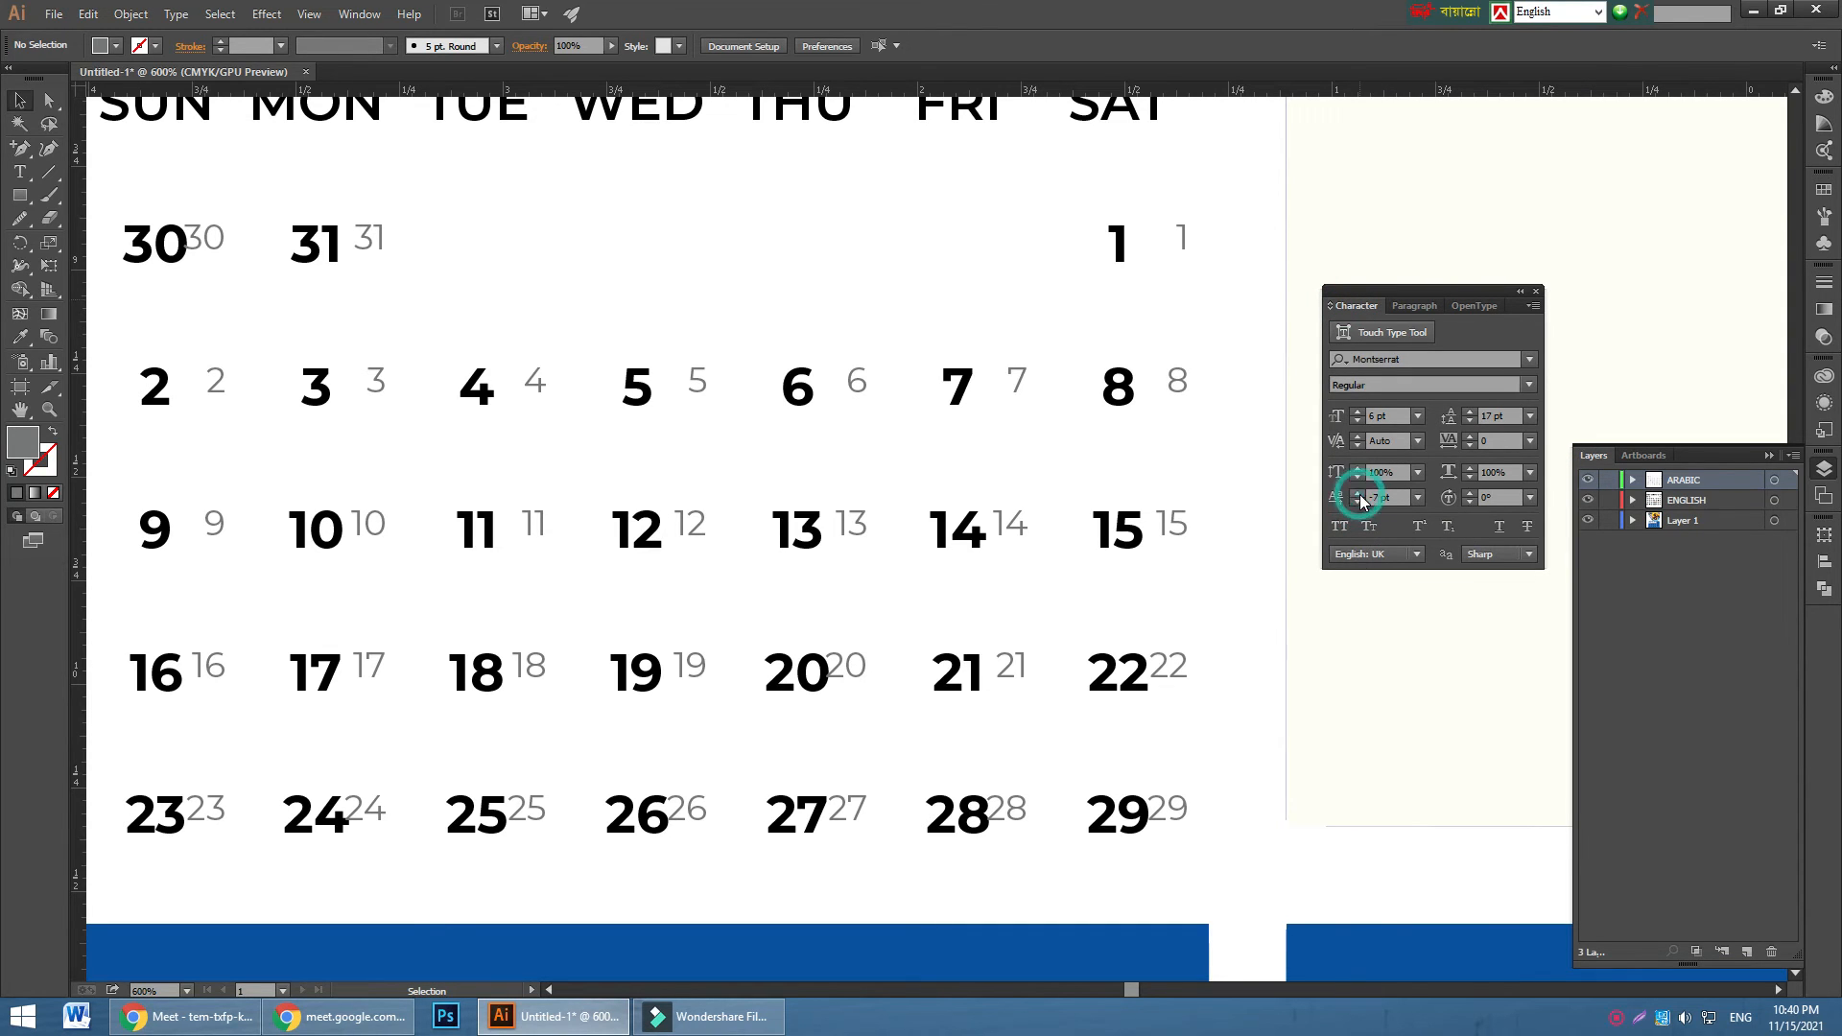
left_click(1773, 480)
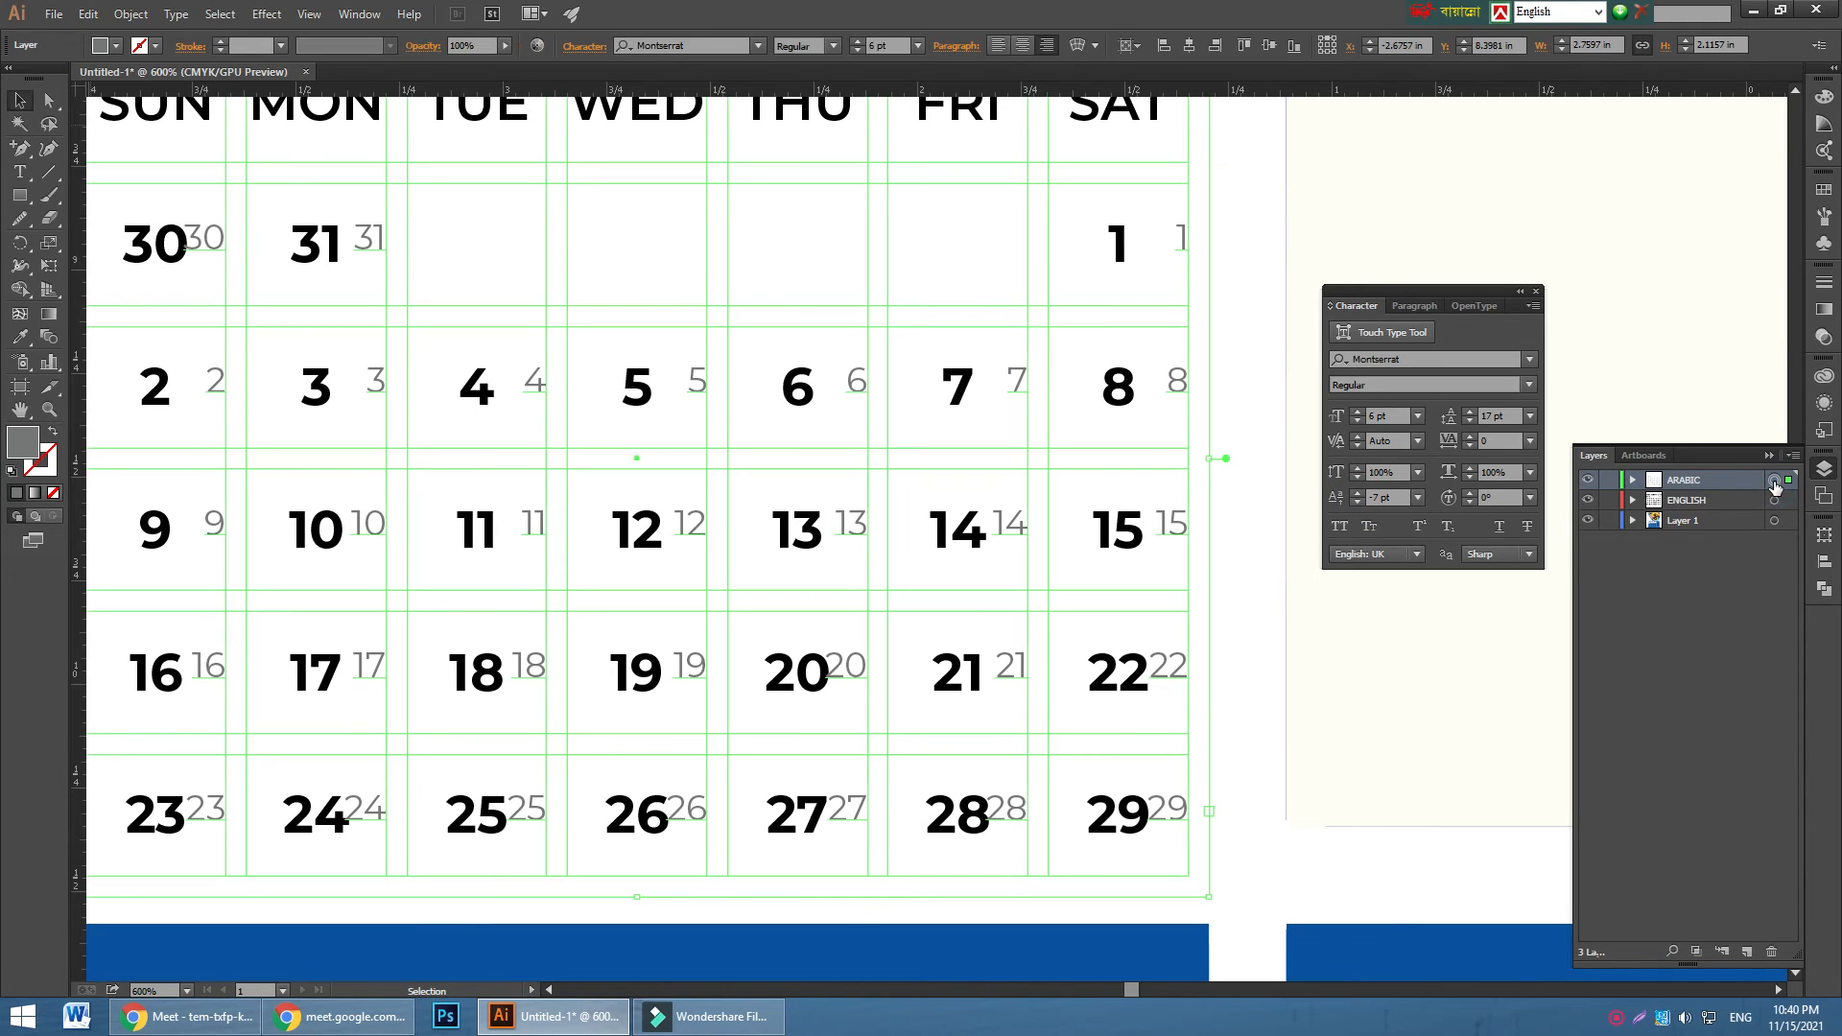
left_click(1355, 493)
left_click(1356, 501)
left_click(1355, 502)
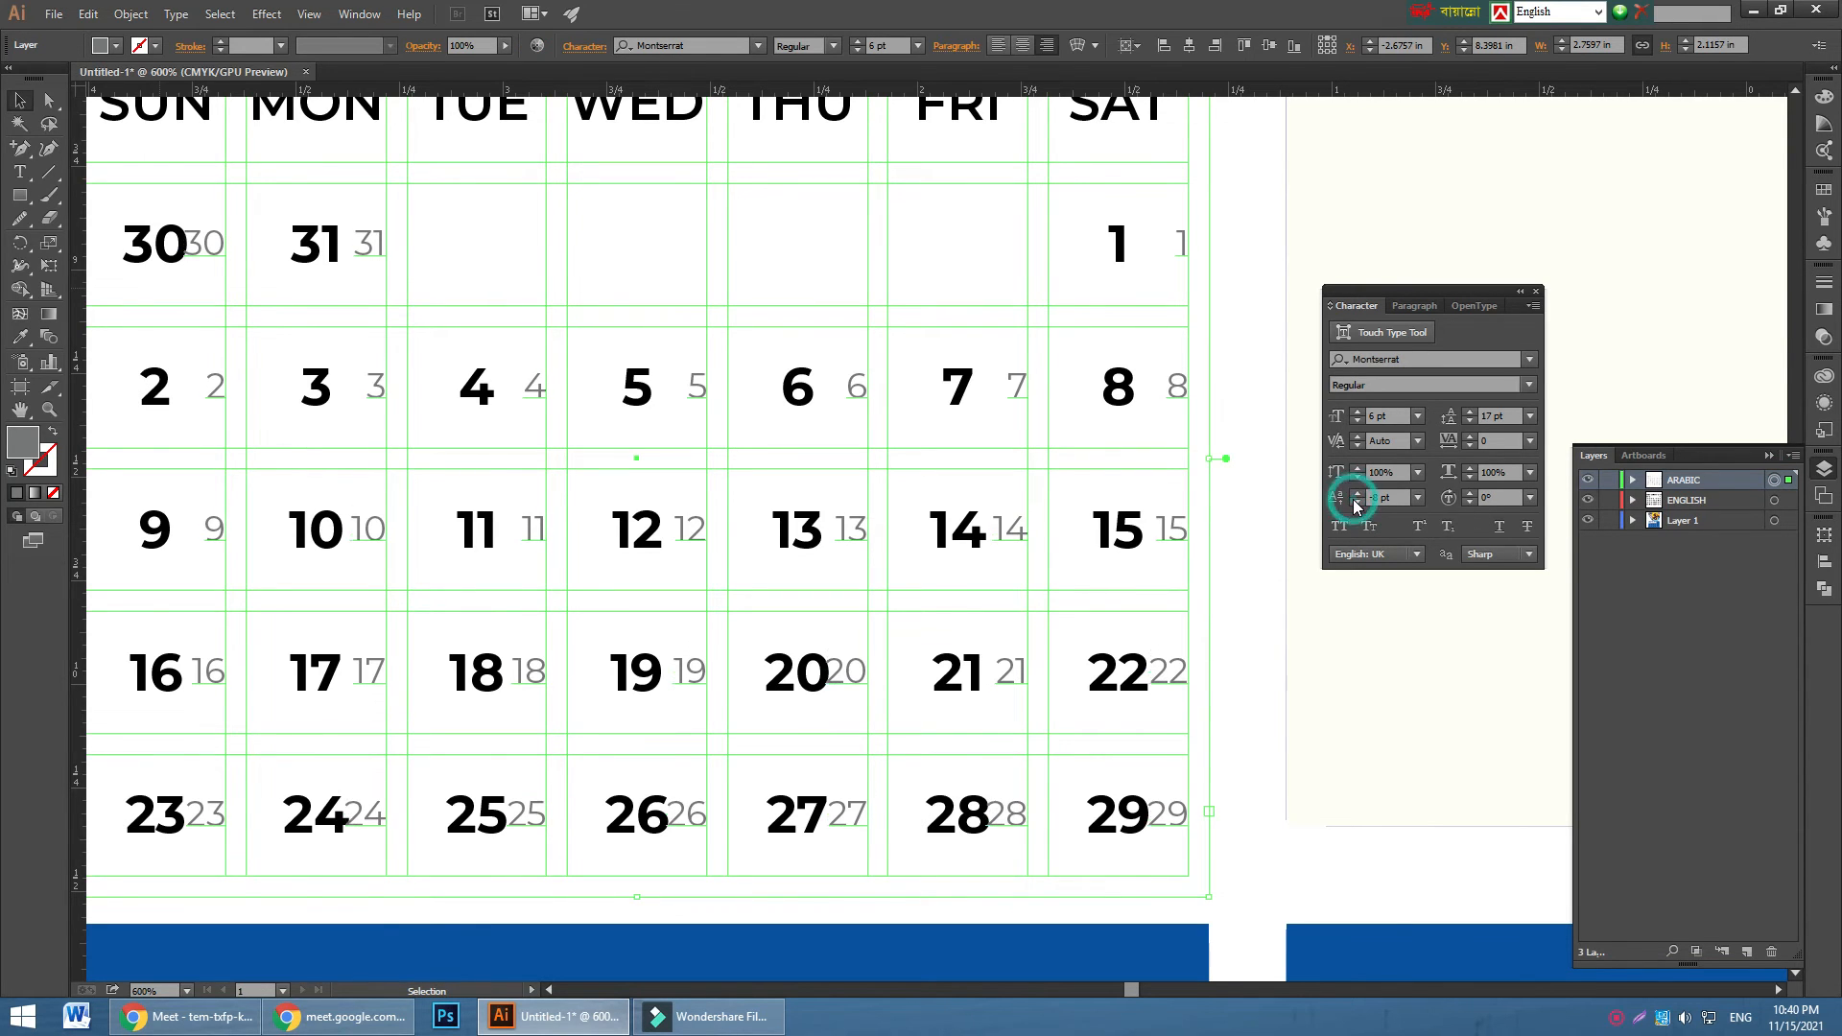
left_click(1355, 502)
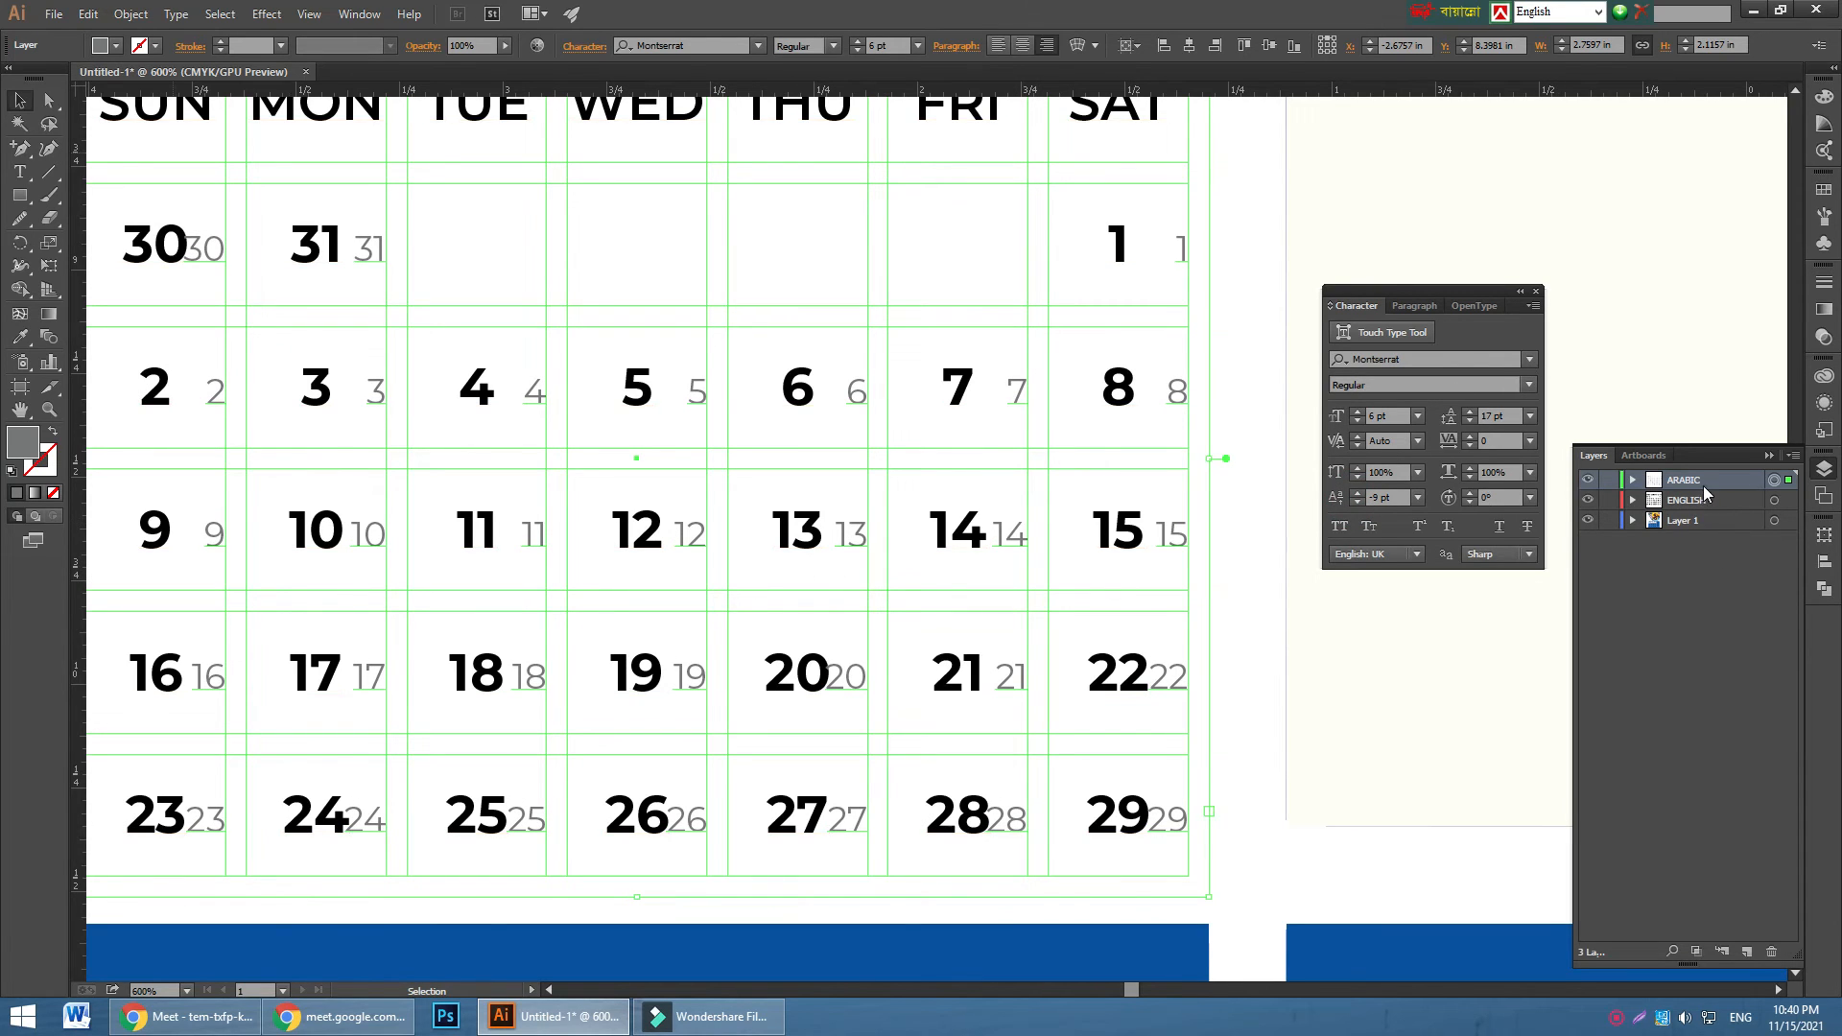
- Add a layer named Bangla and paste a copy of the ARABIC date frame in place on it
key("a")
key("v")
left_click(1747, 950)
double_click(1674, 480)
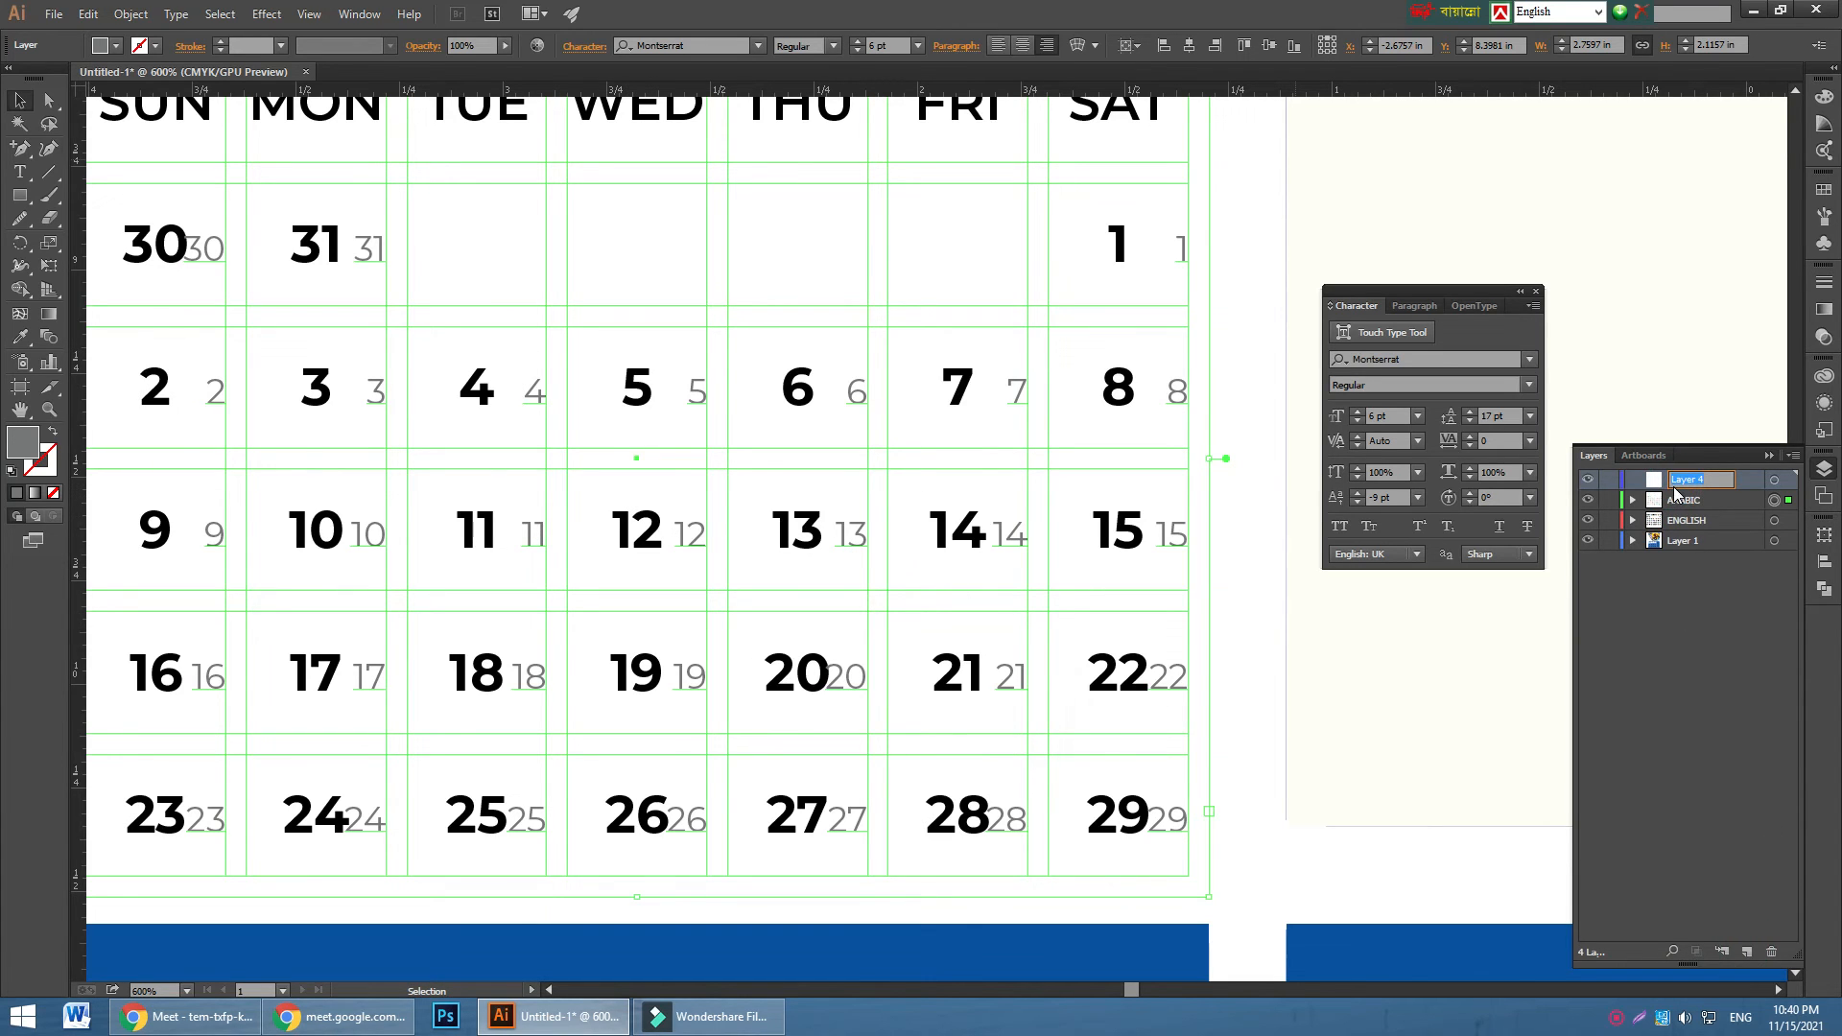
type("Bangla")
left_click(1753, 486)
key("ctrl+f")
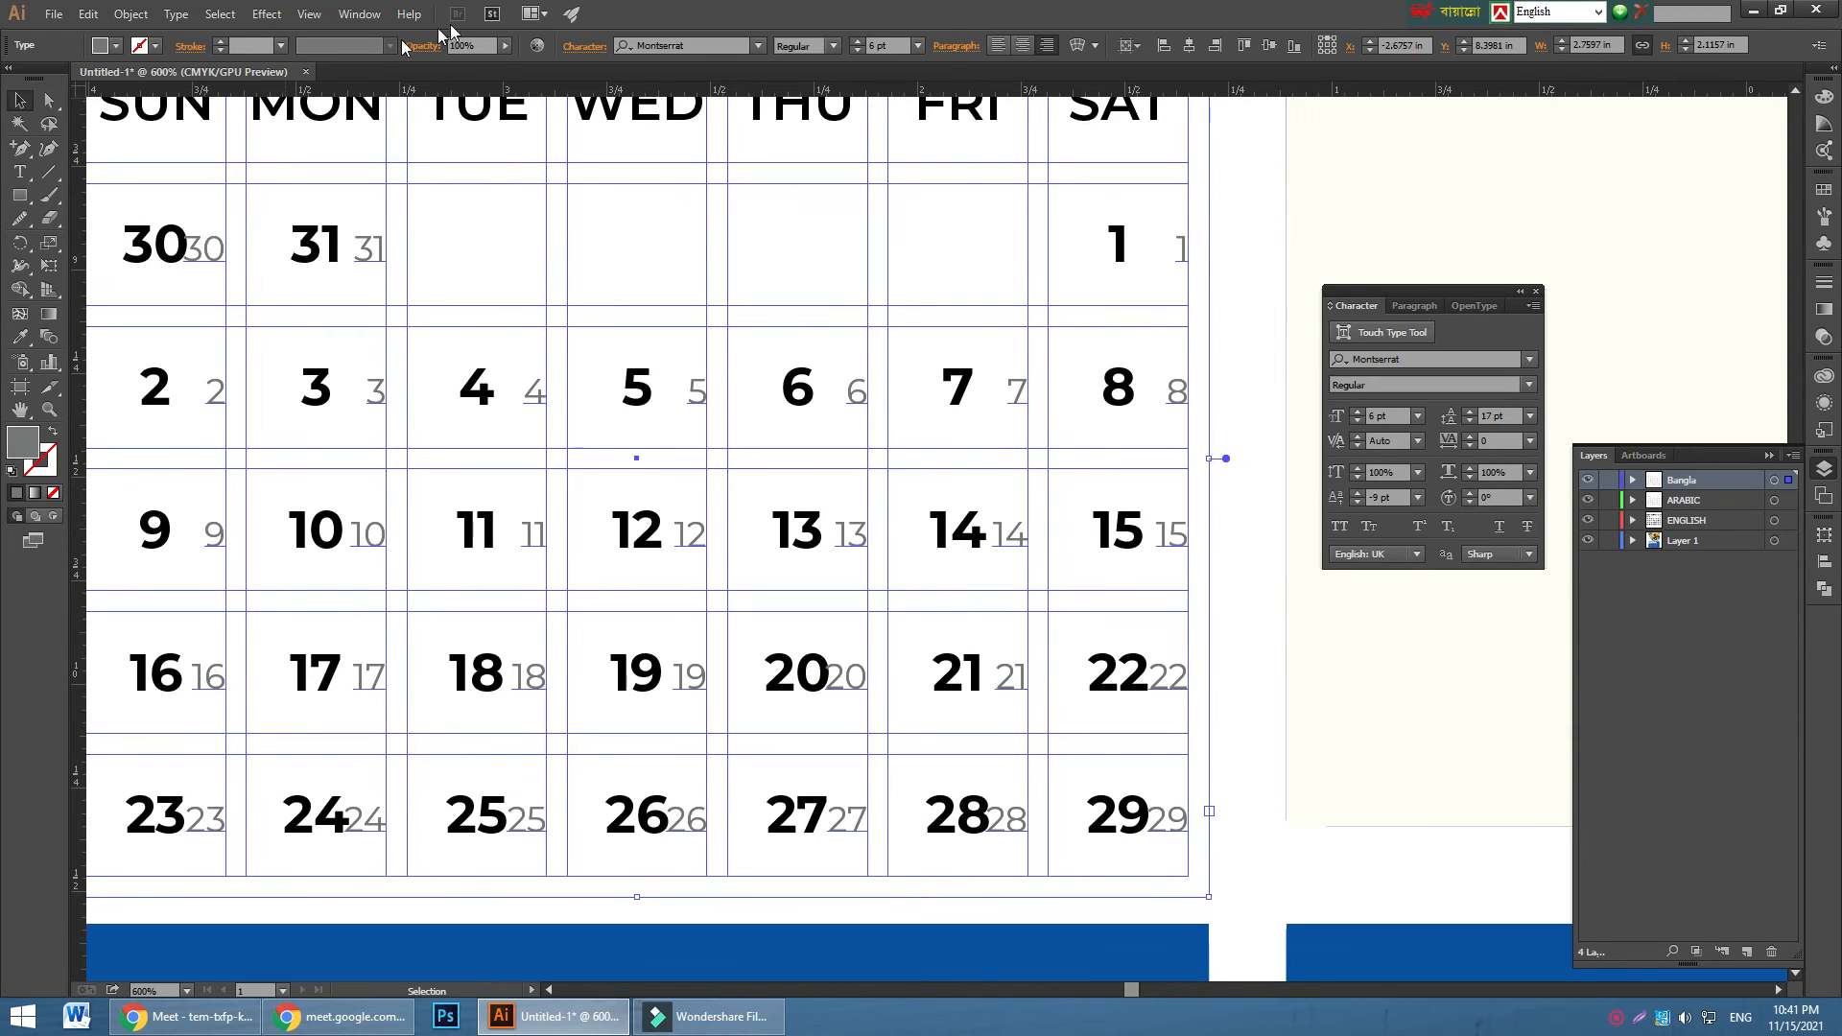
- Change the fill colour of the Bangla dates to light blue
double_click(23, 441)
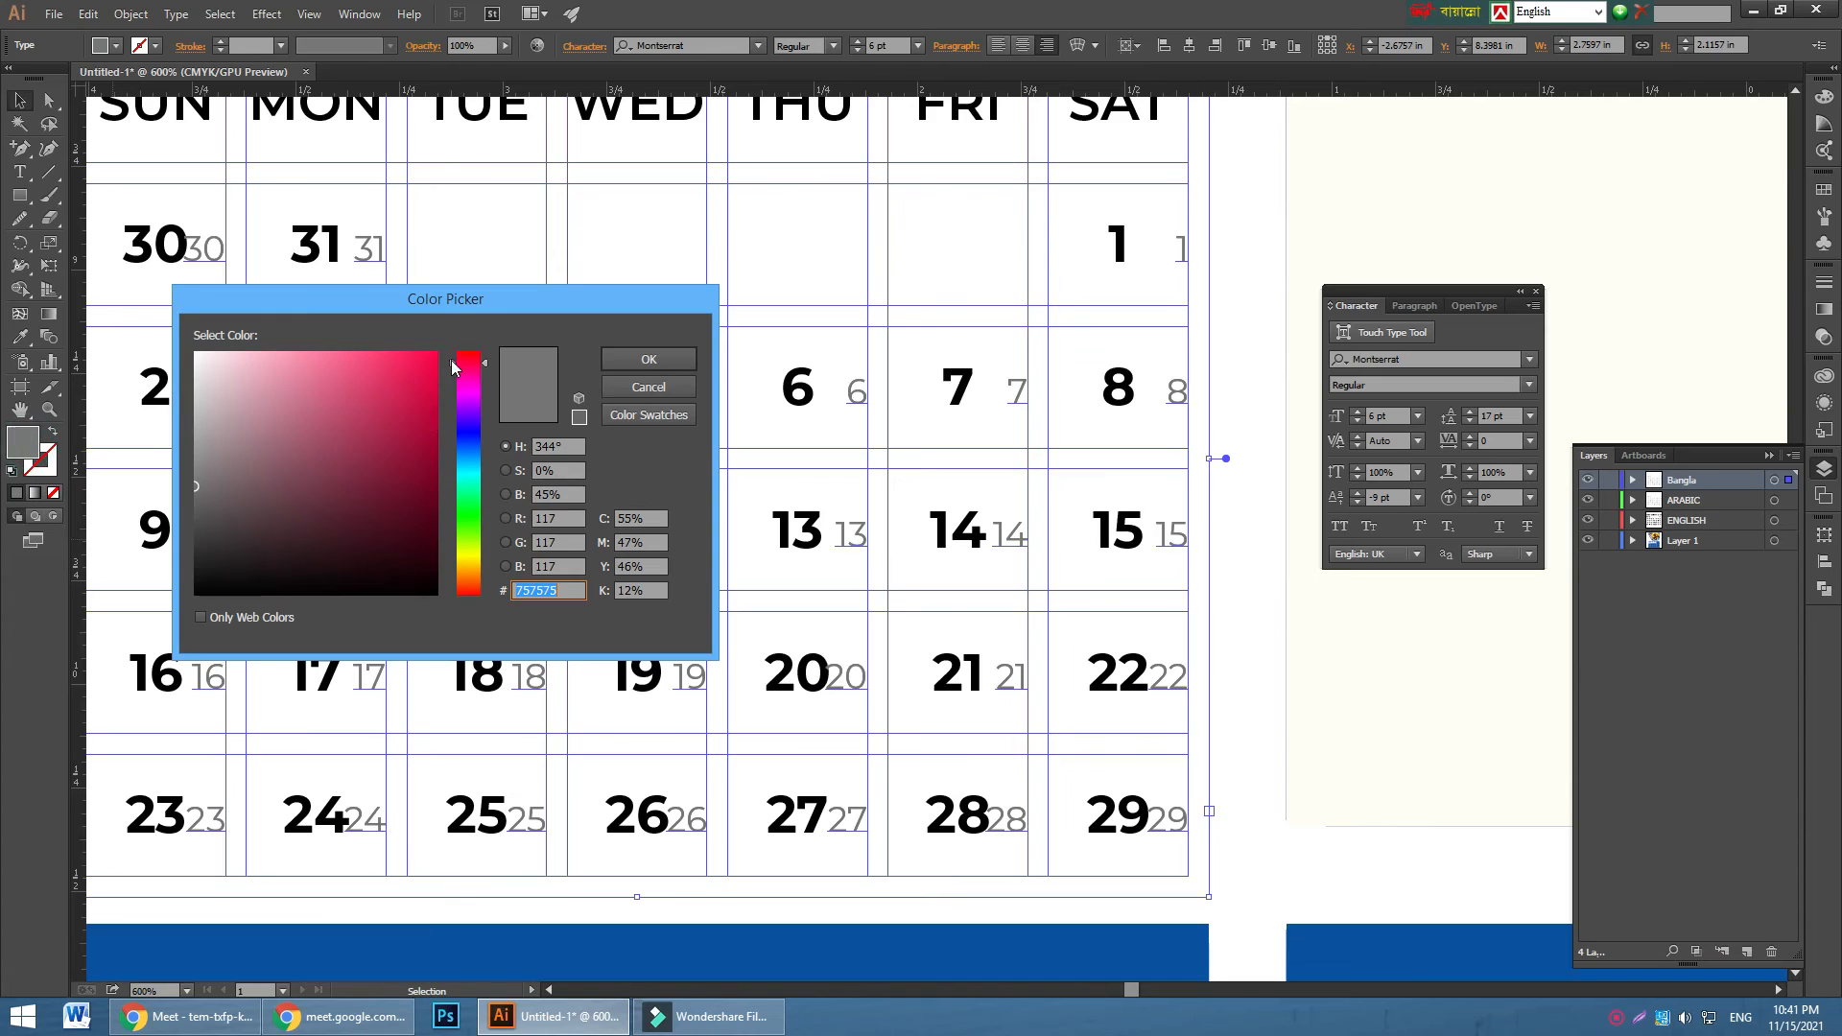
left_click(471, 474)
left_click_drag(371, 374, 464, 343)
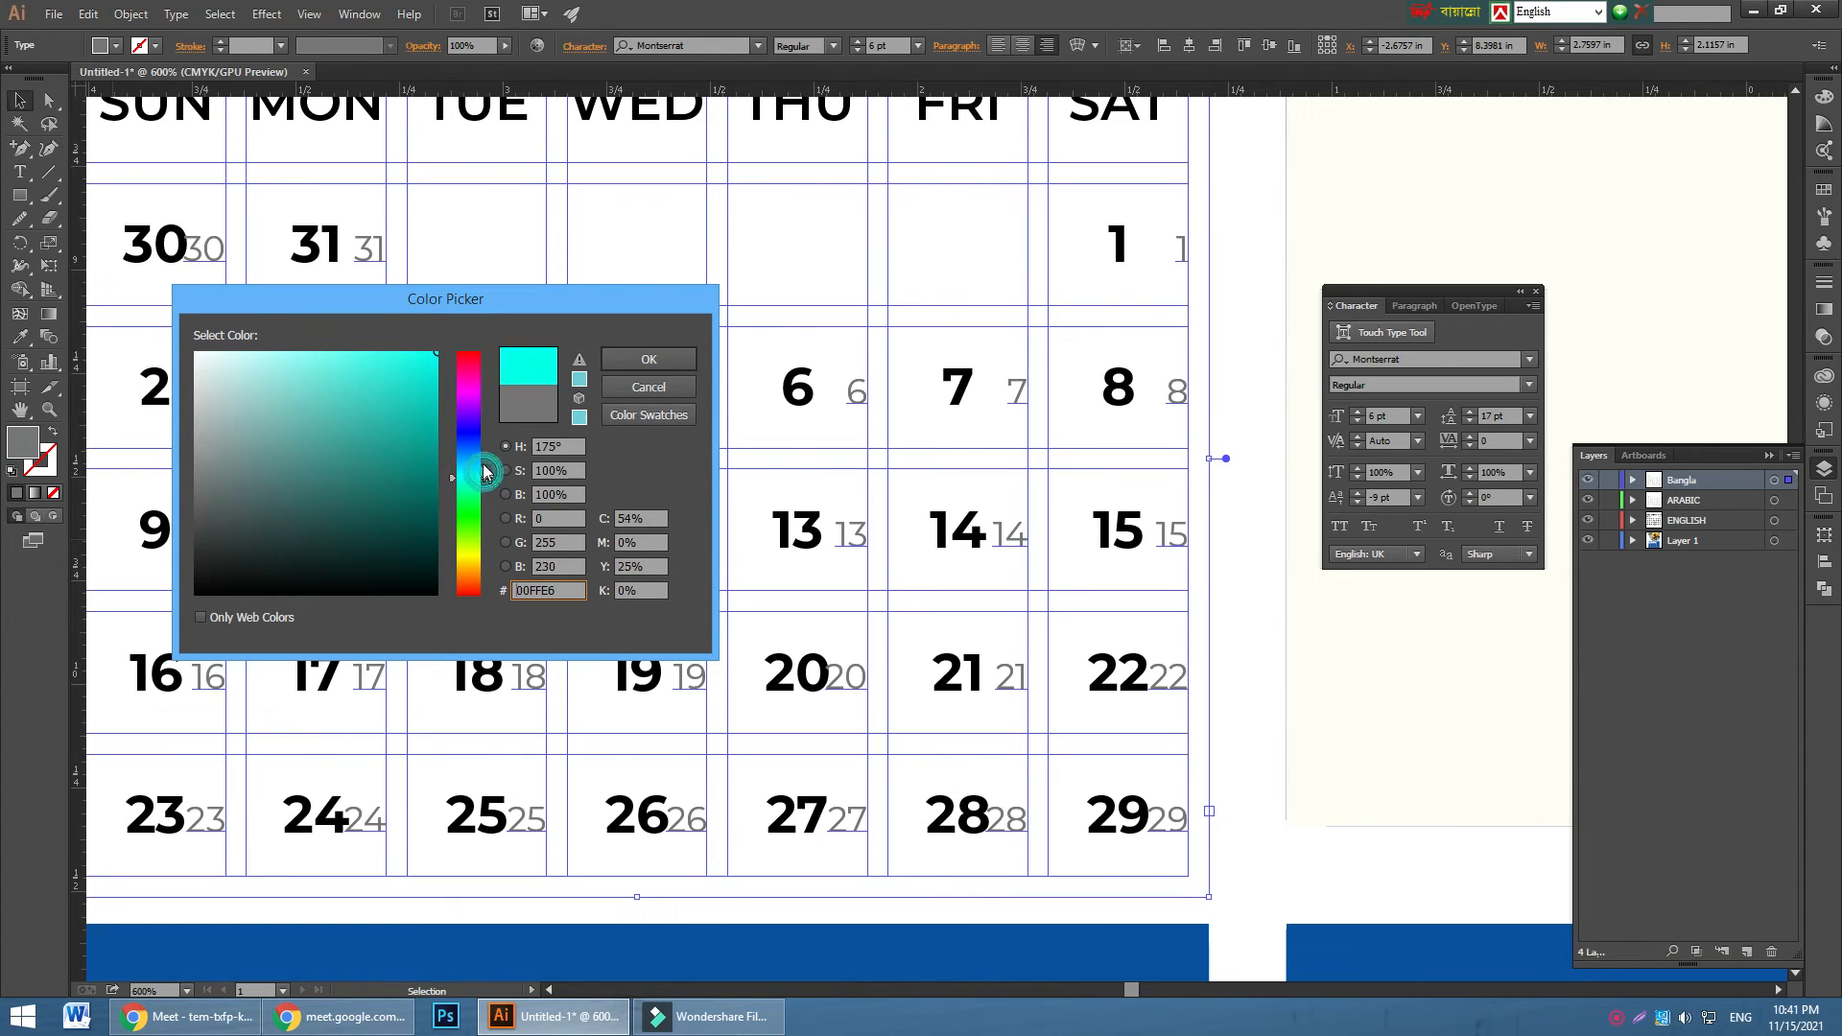
left_click_drag(487, 474, 487, 465)
left_click(648, 358)
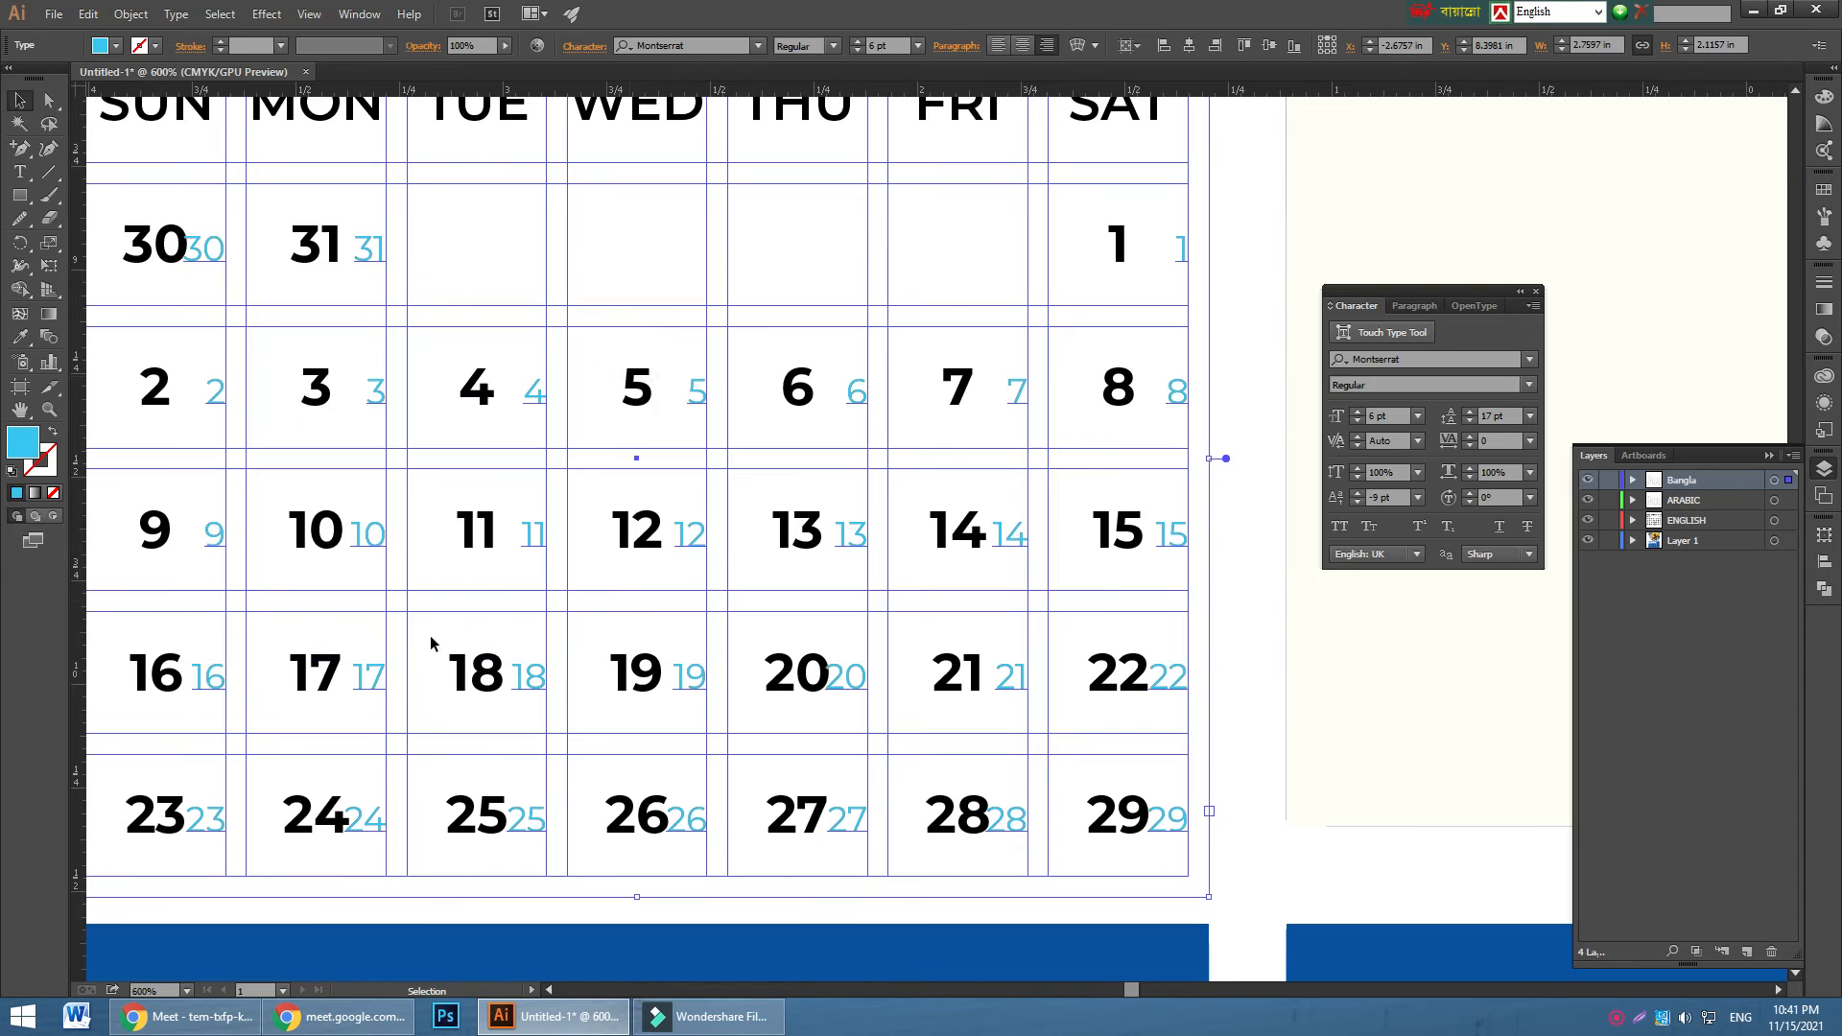
- Left-align the Bangla dates in their cells and check them against the English and Arabic dates
left_click(1412, 307)
left_click(1340, 333)
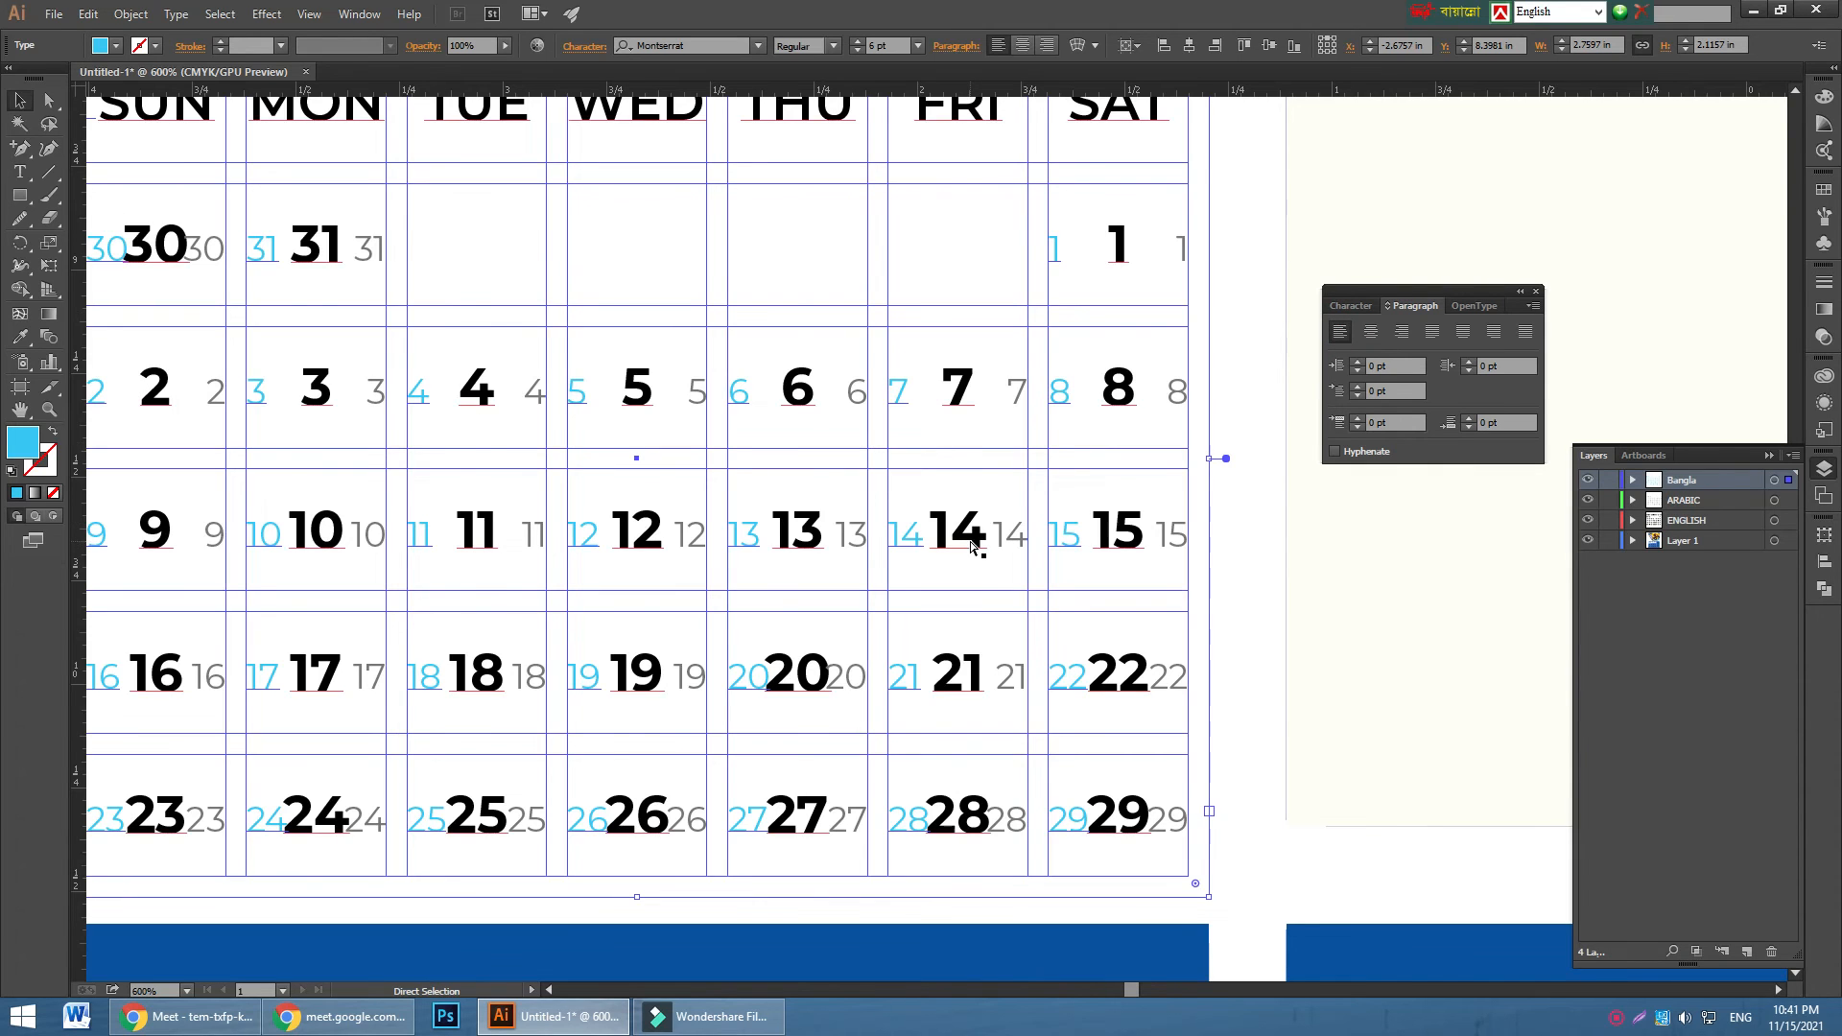
key("ctrl+minus")
left_click(215, 333)
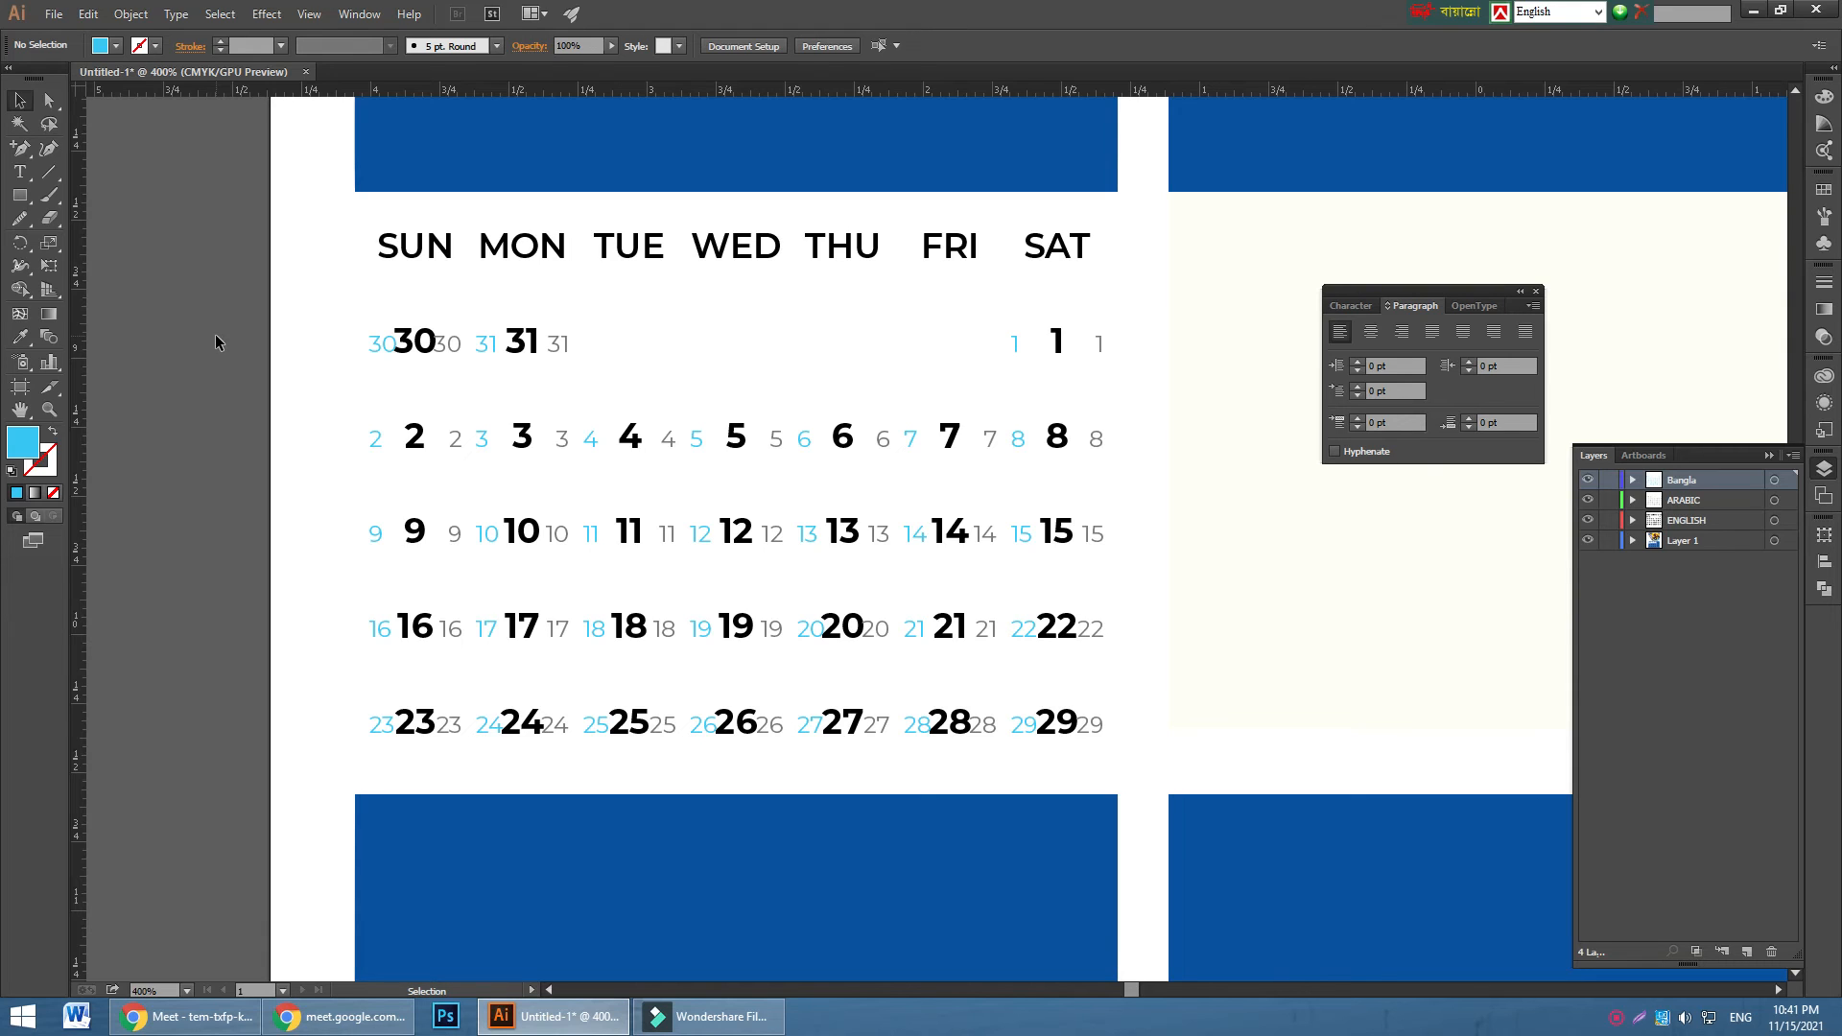
key("ctrl+minus")
left_click(272, 440)
left_click(658, 400)
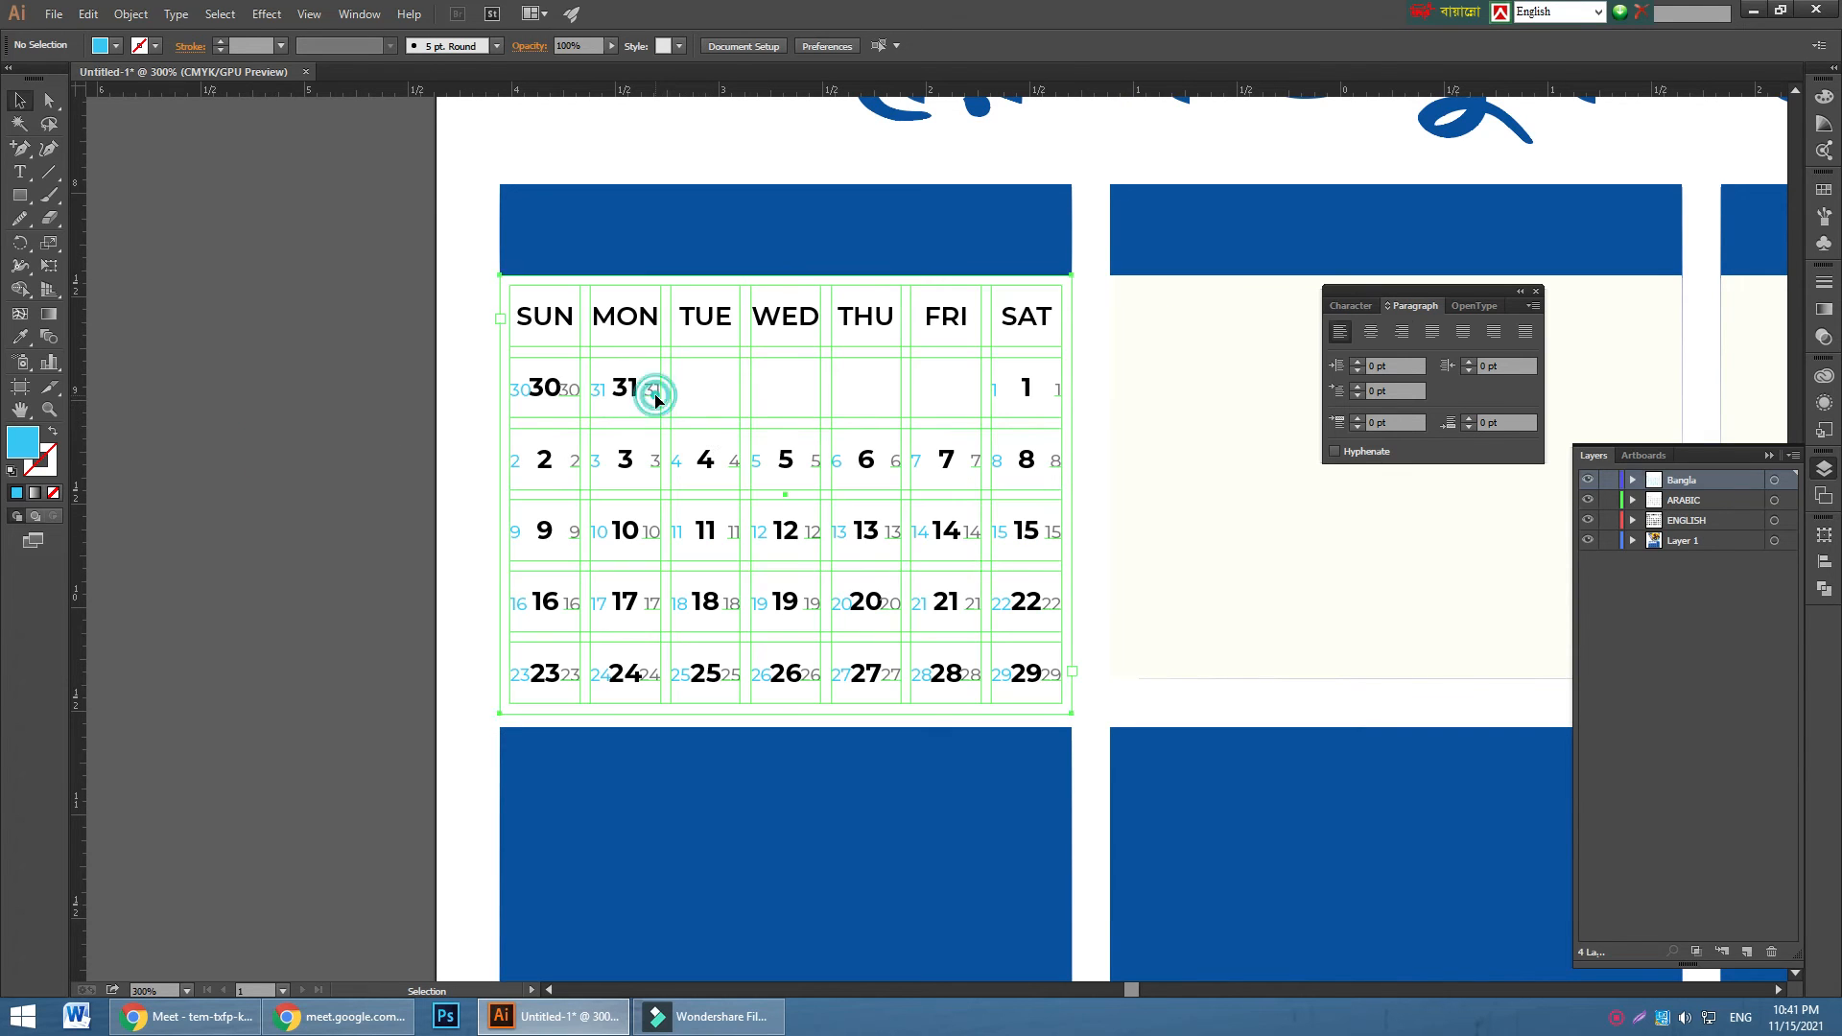
left_click(413, 462)
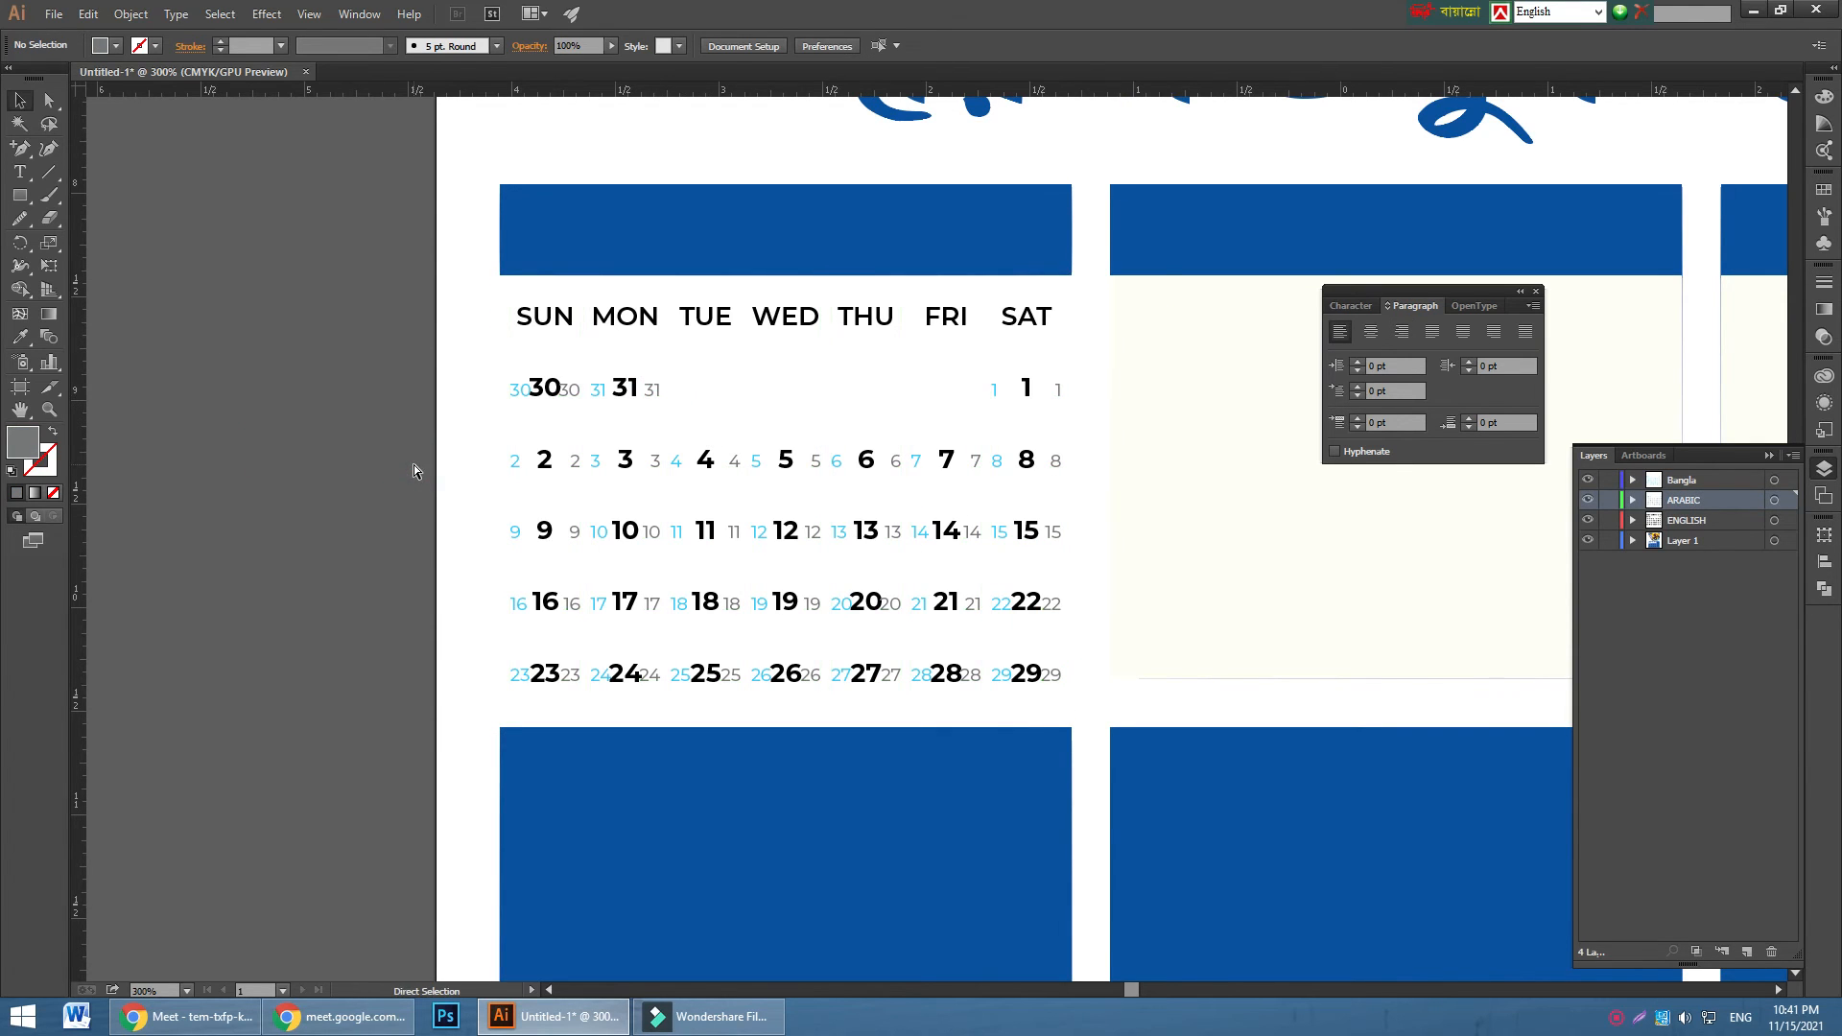
- Set the Bangla dates to 5 pt with 18 pt leading so they match the calendar grid rows
key("ctrl+plus")
left_click(279, 660)
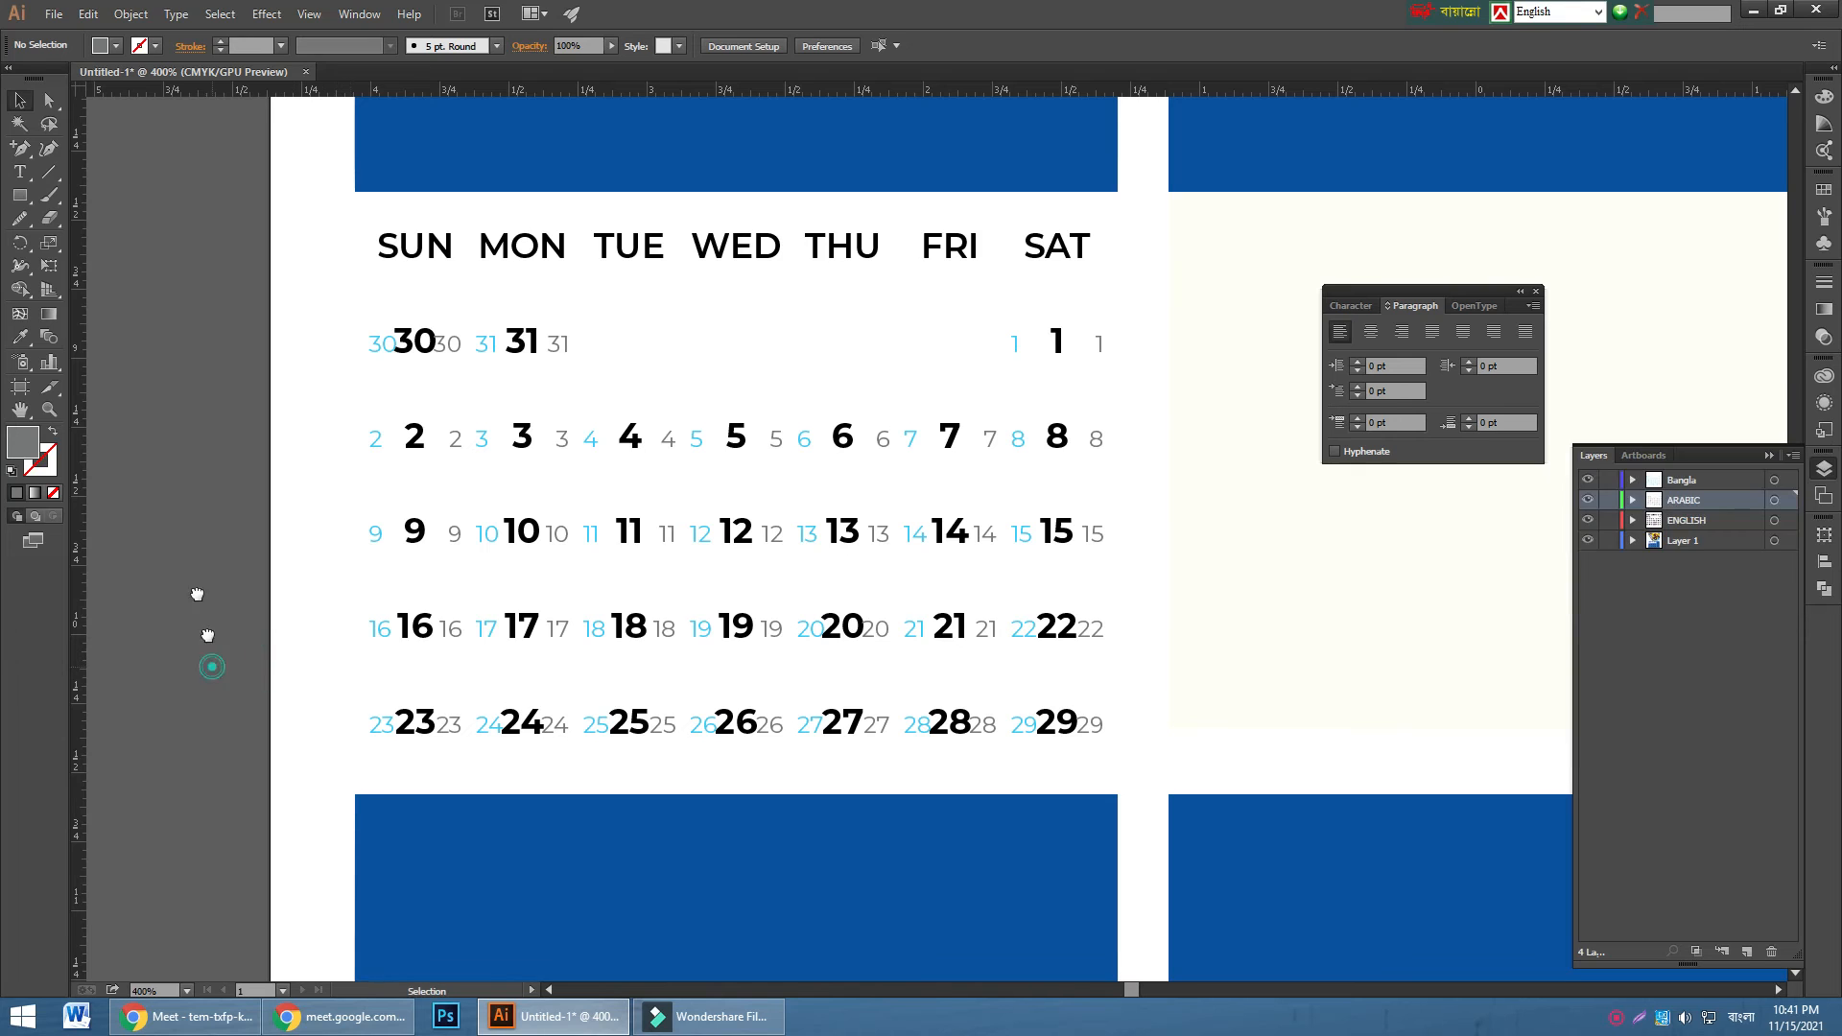
left_click_drag(470, 509, 449, 418)
left_click(355, 448)
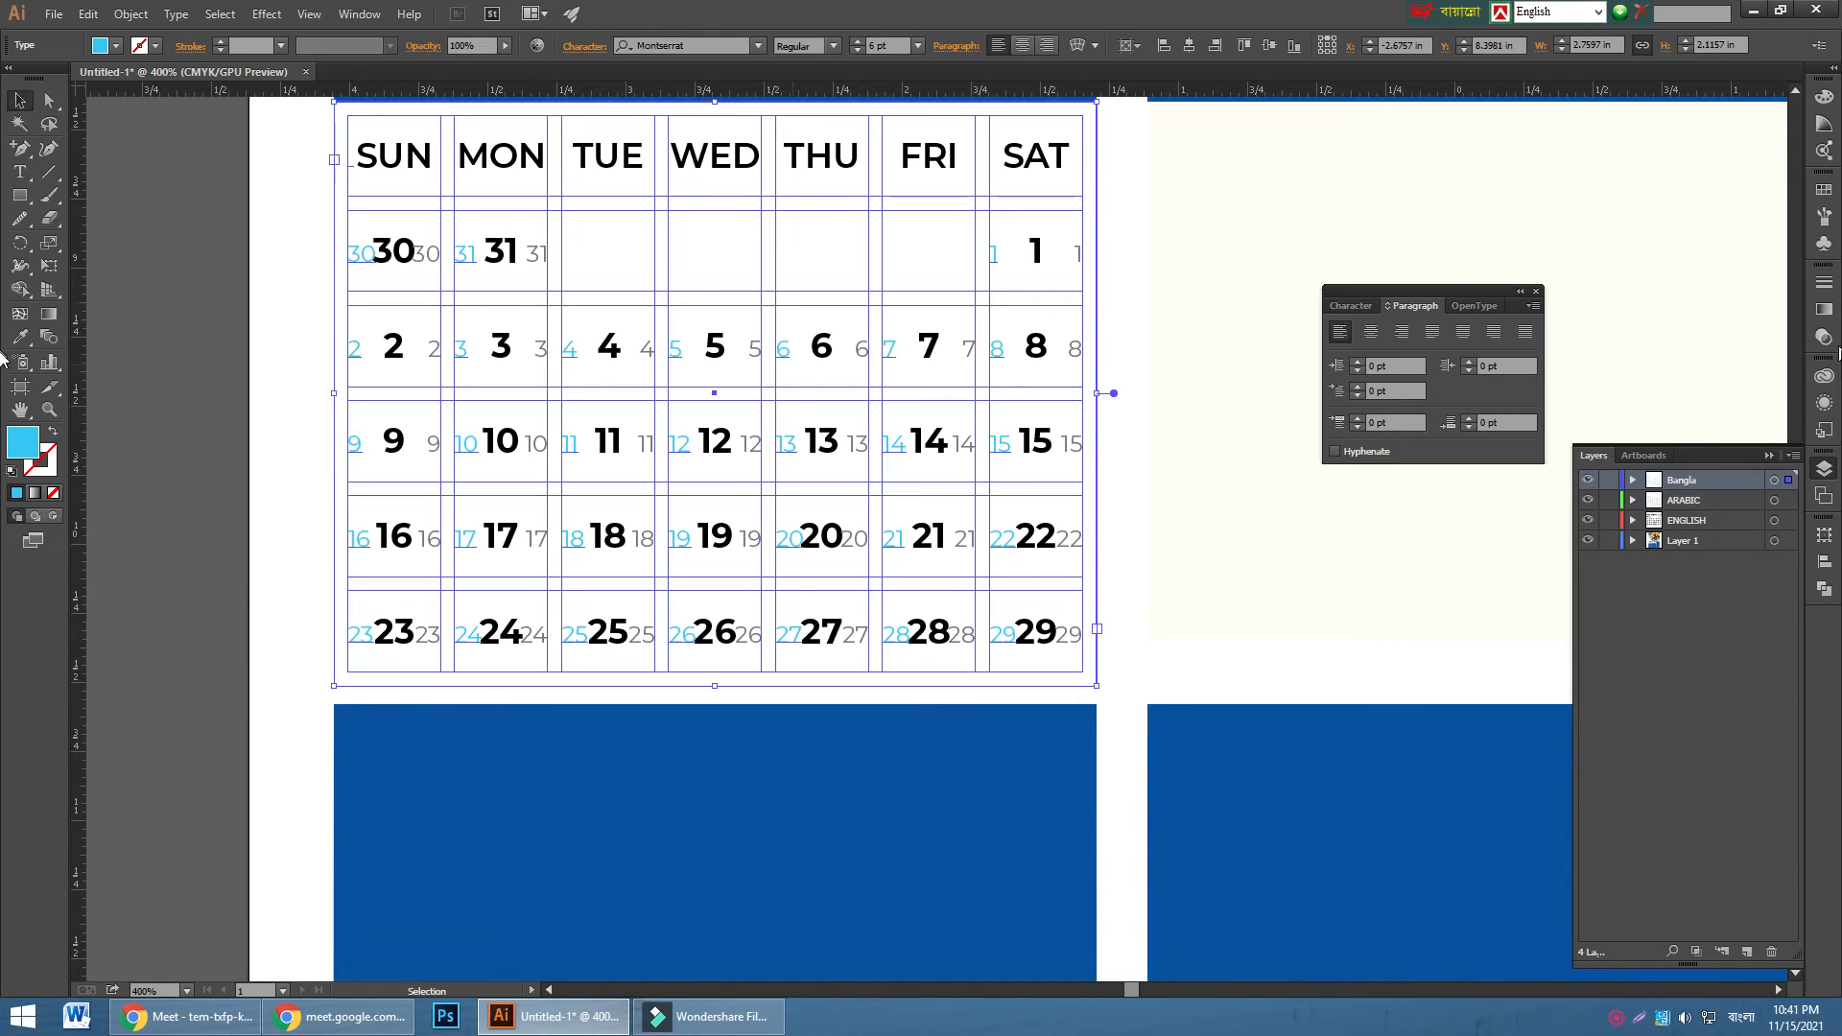
left_click(859, 50)
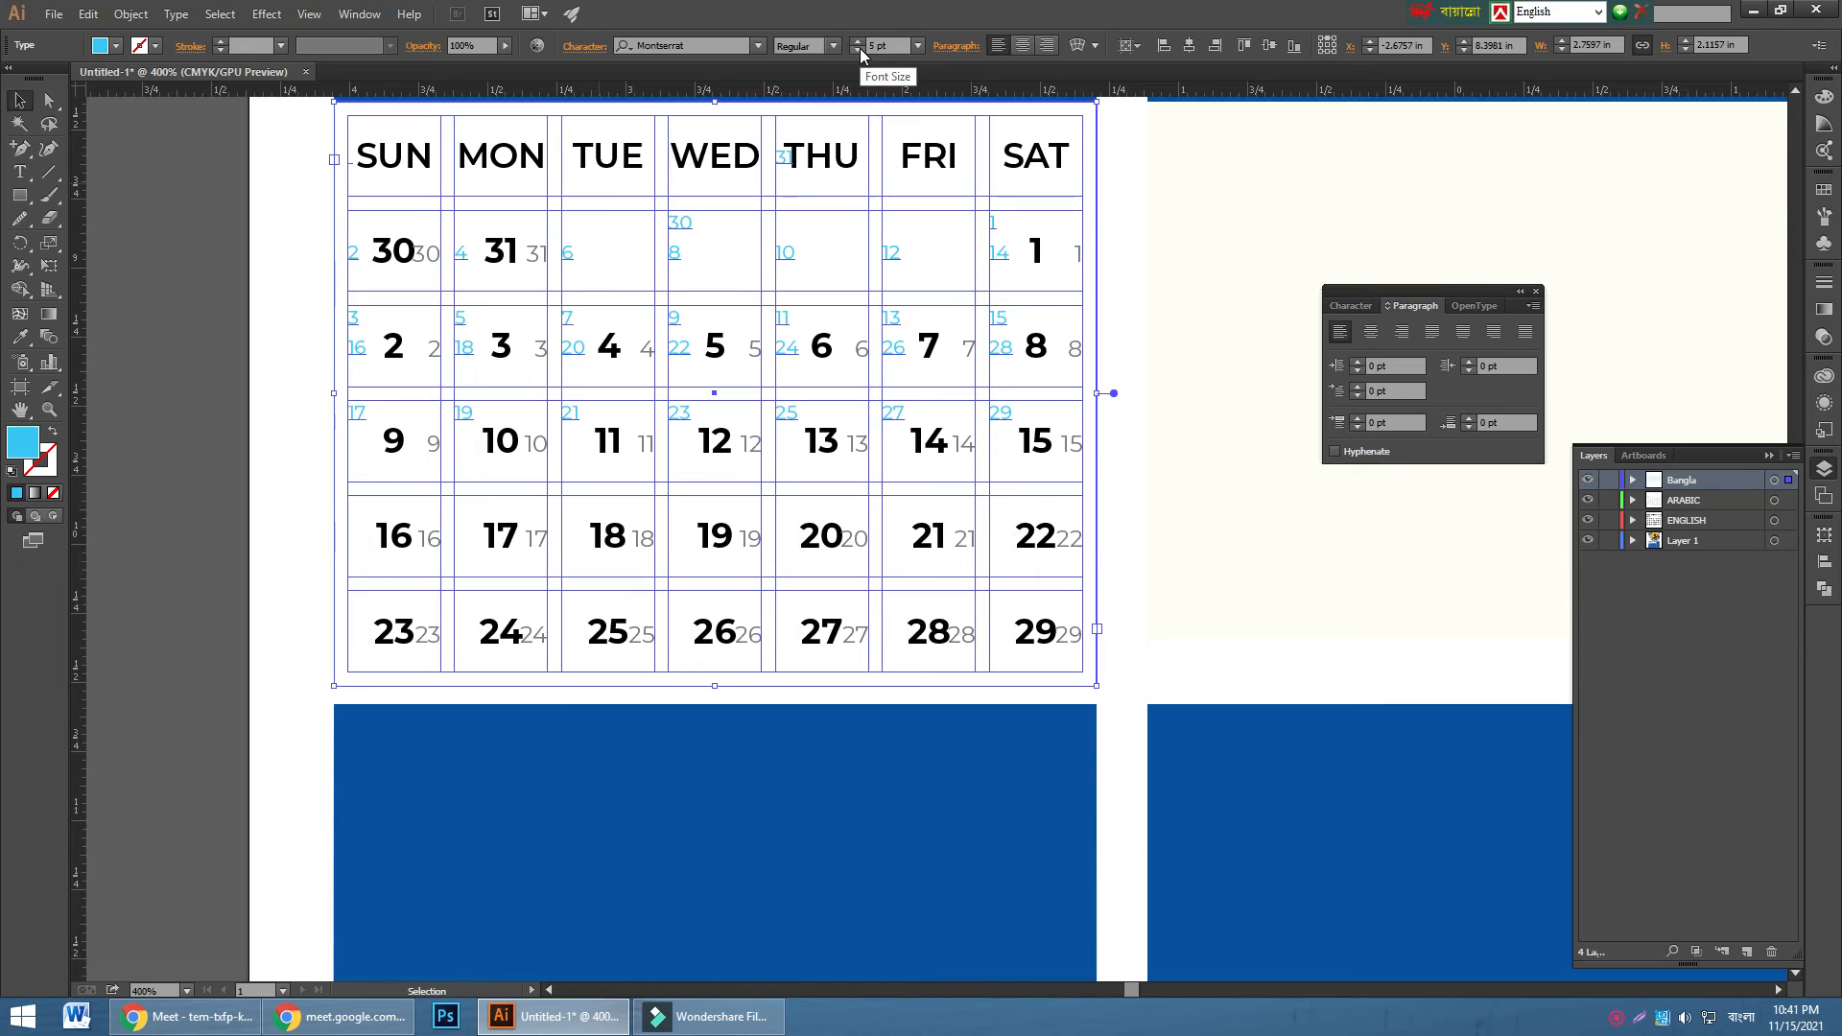
left_click(1344, 305)
left_click(1470, 413)
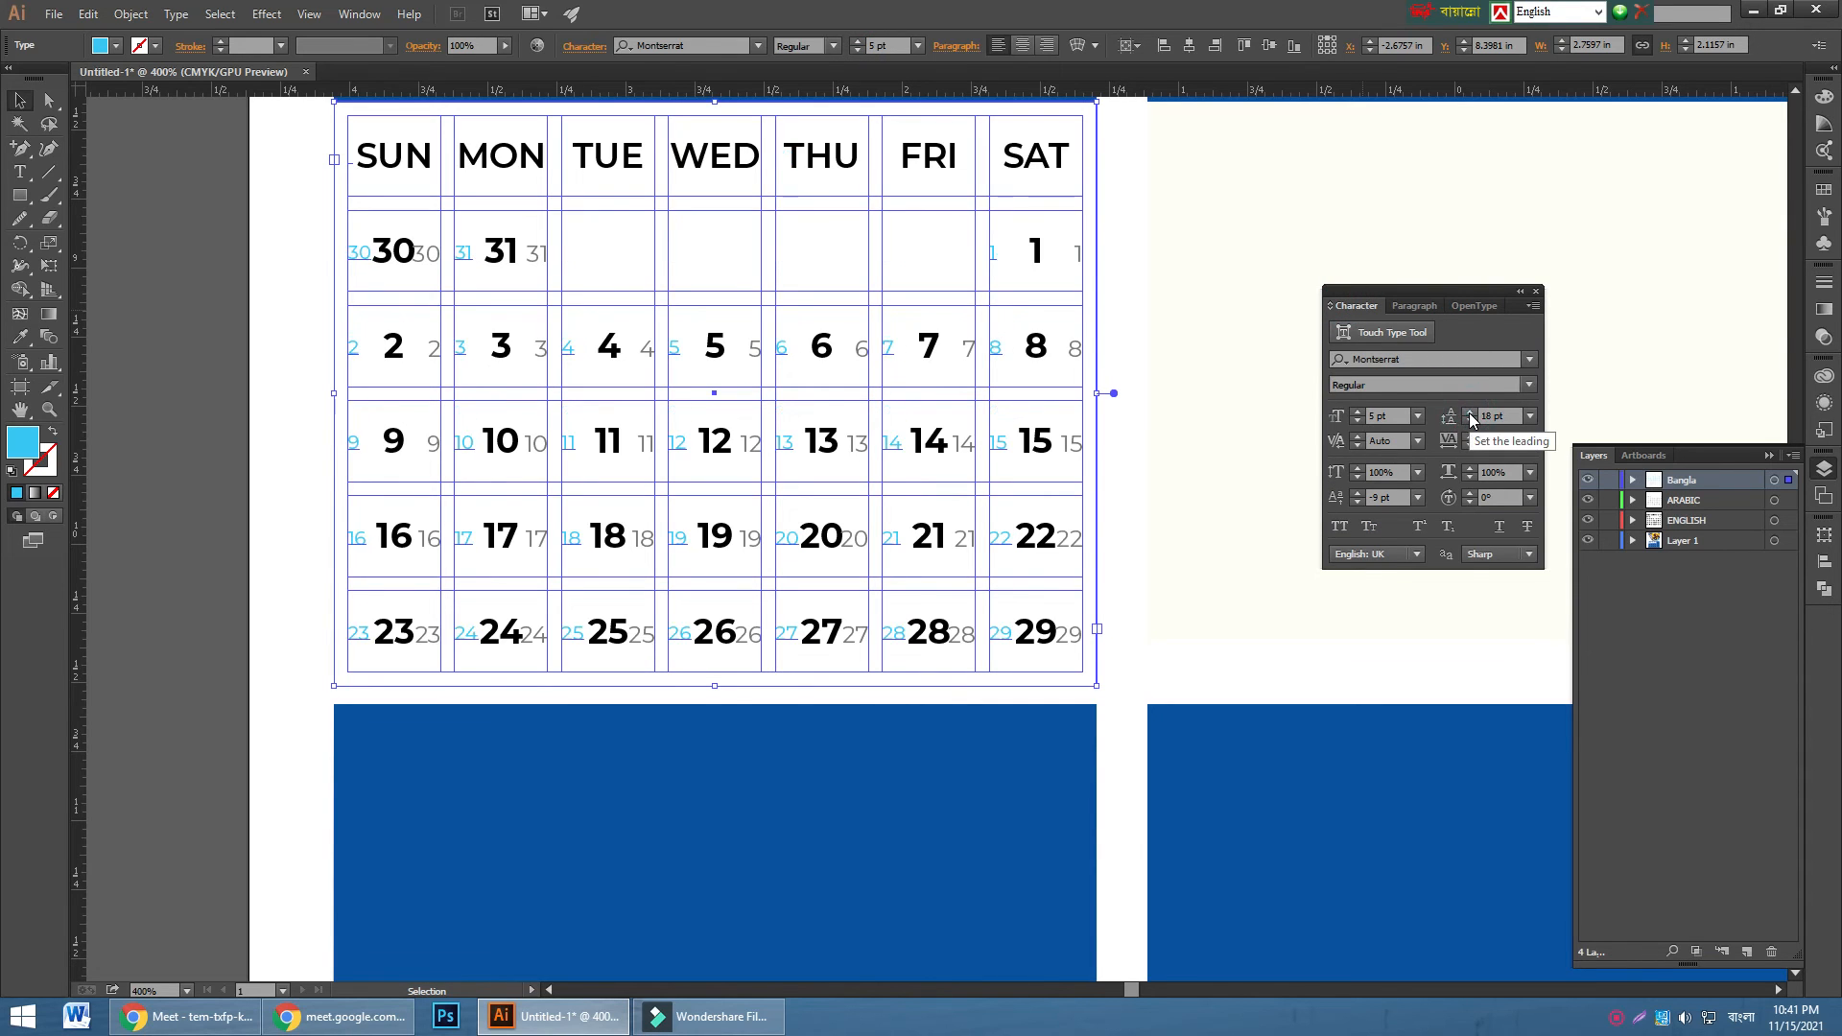
- Set the grey ARABIC dates to 5 pt with 18 pt leading
left_click(540, 261)
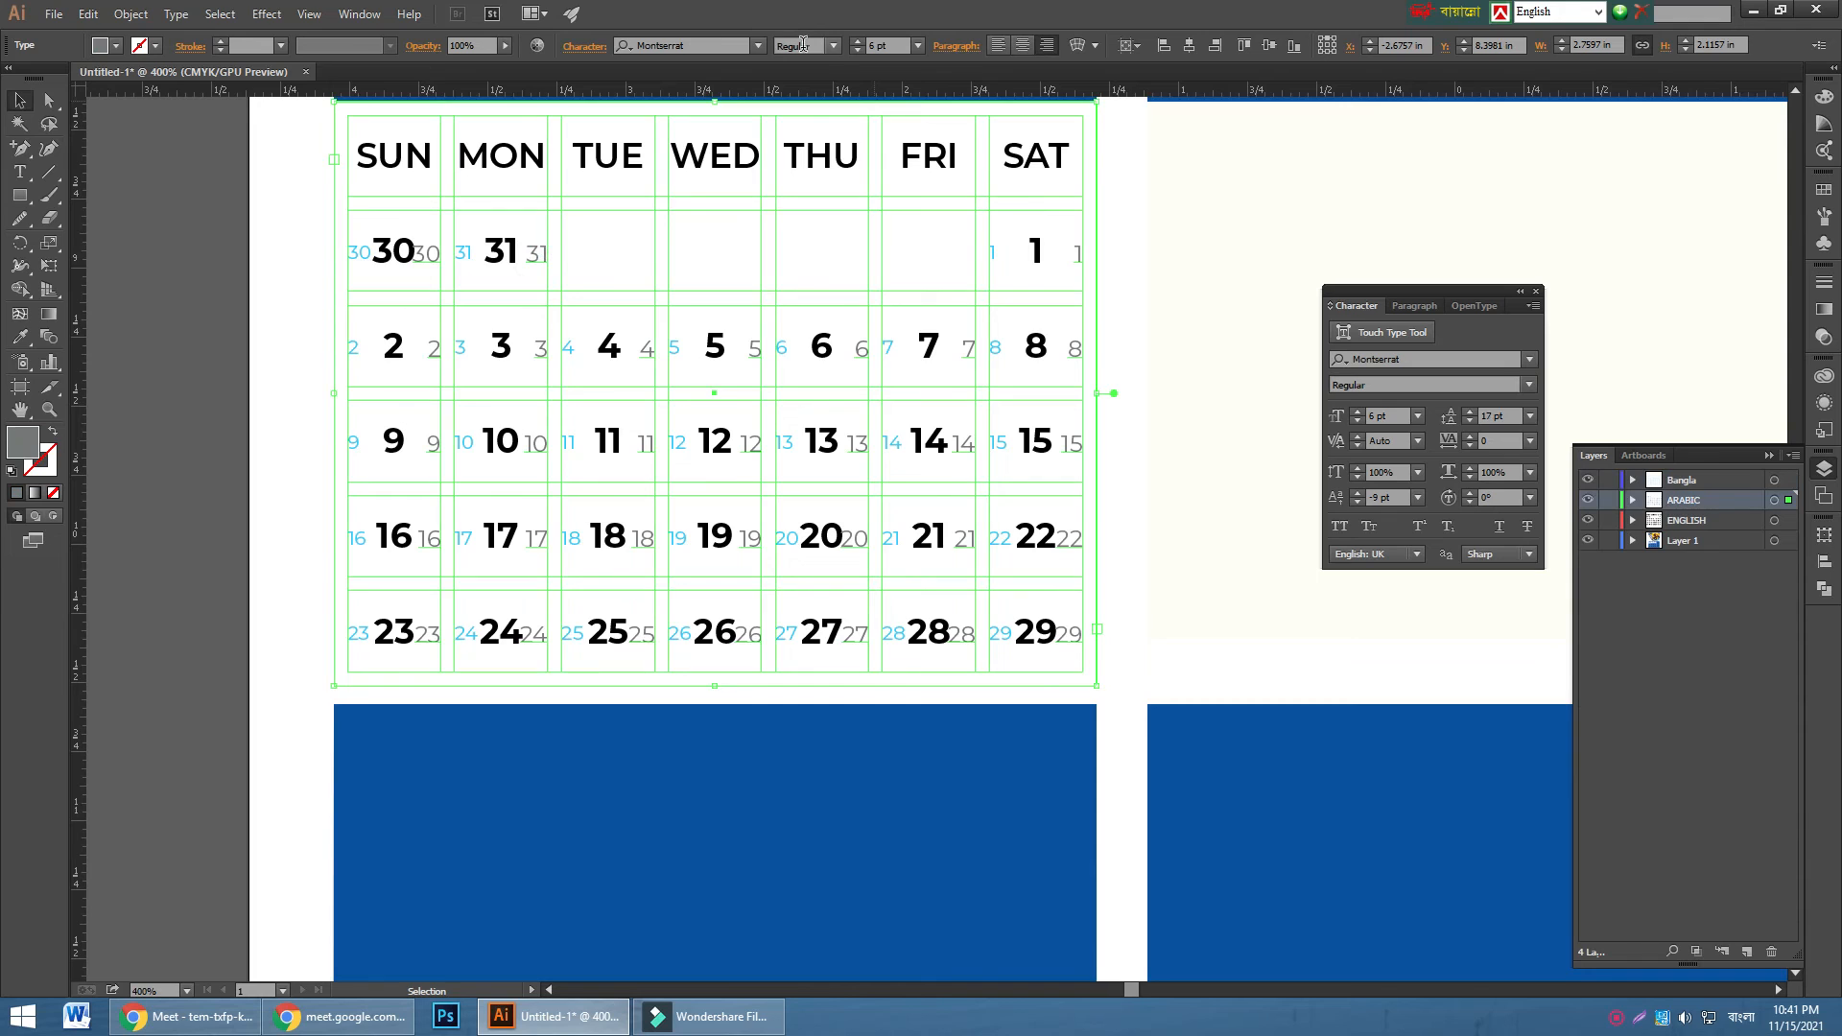
left_click(856, 50)
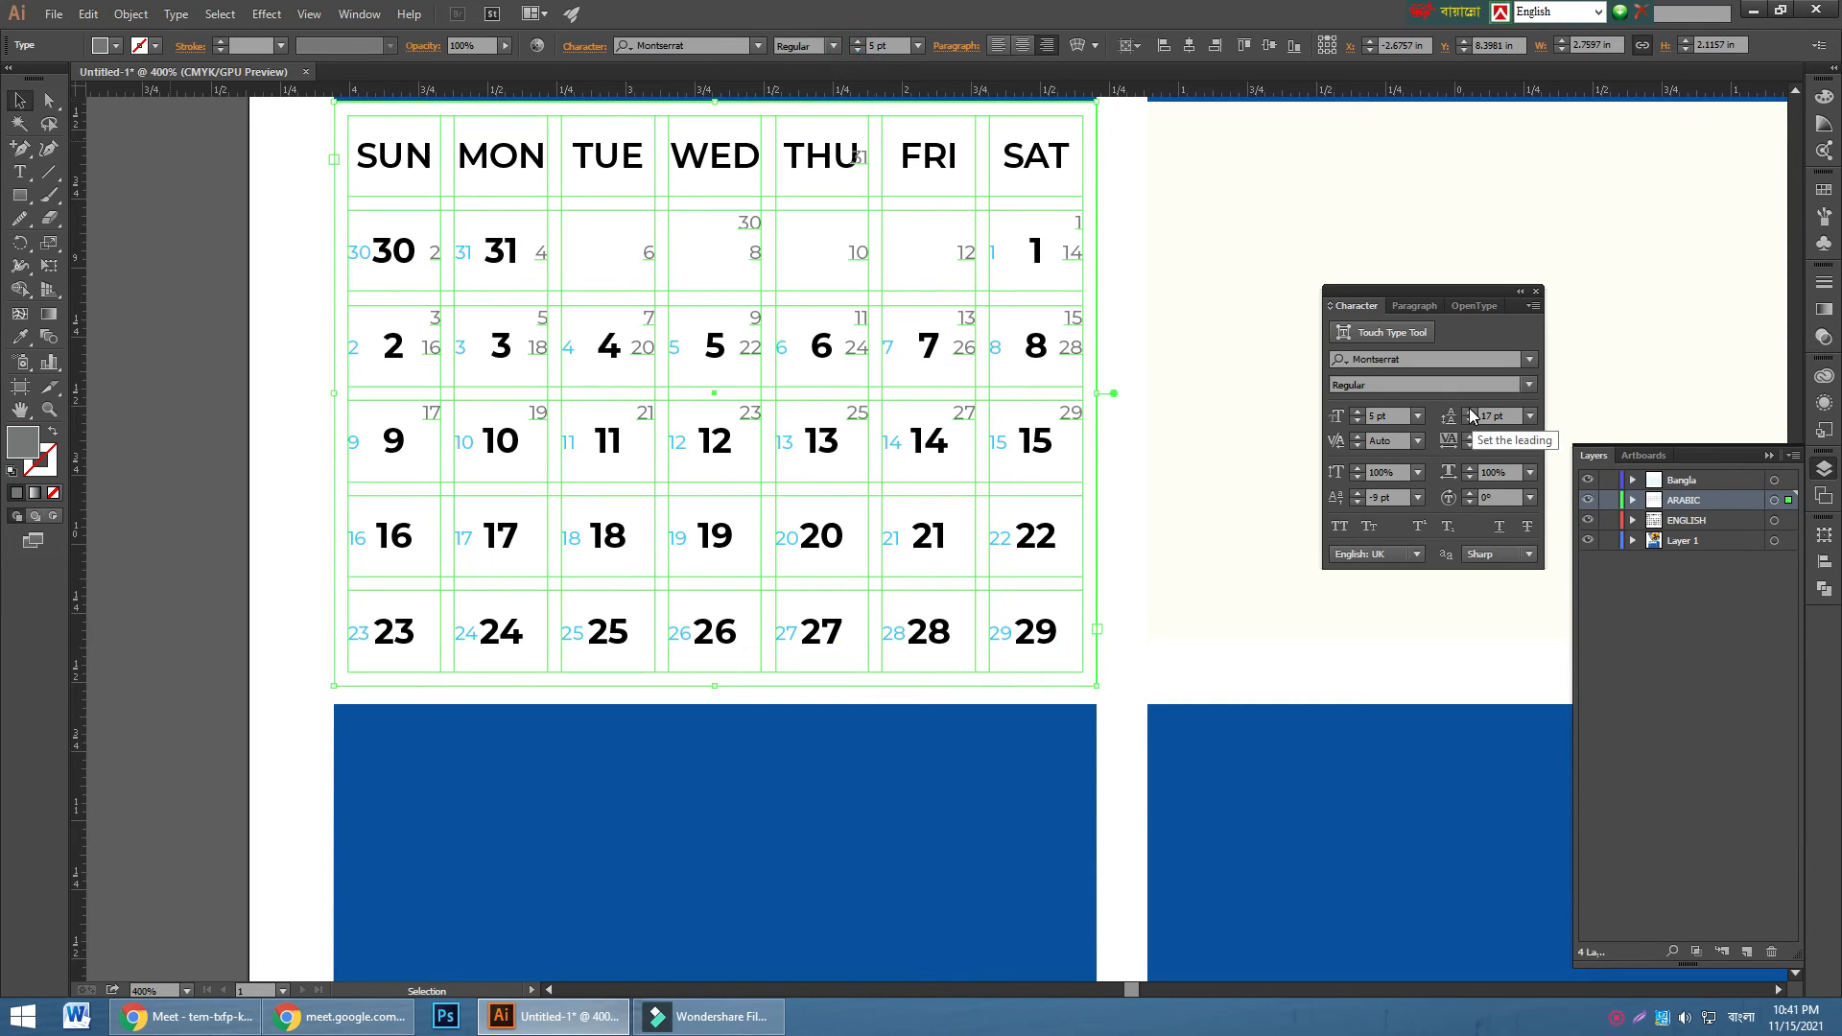
left_click(1470, 412)
left_click(226, 491)
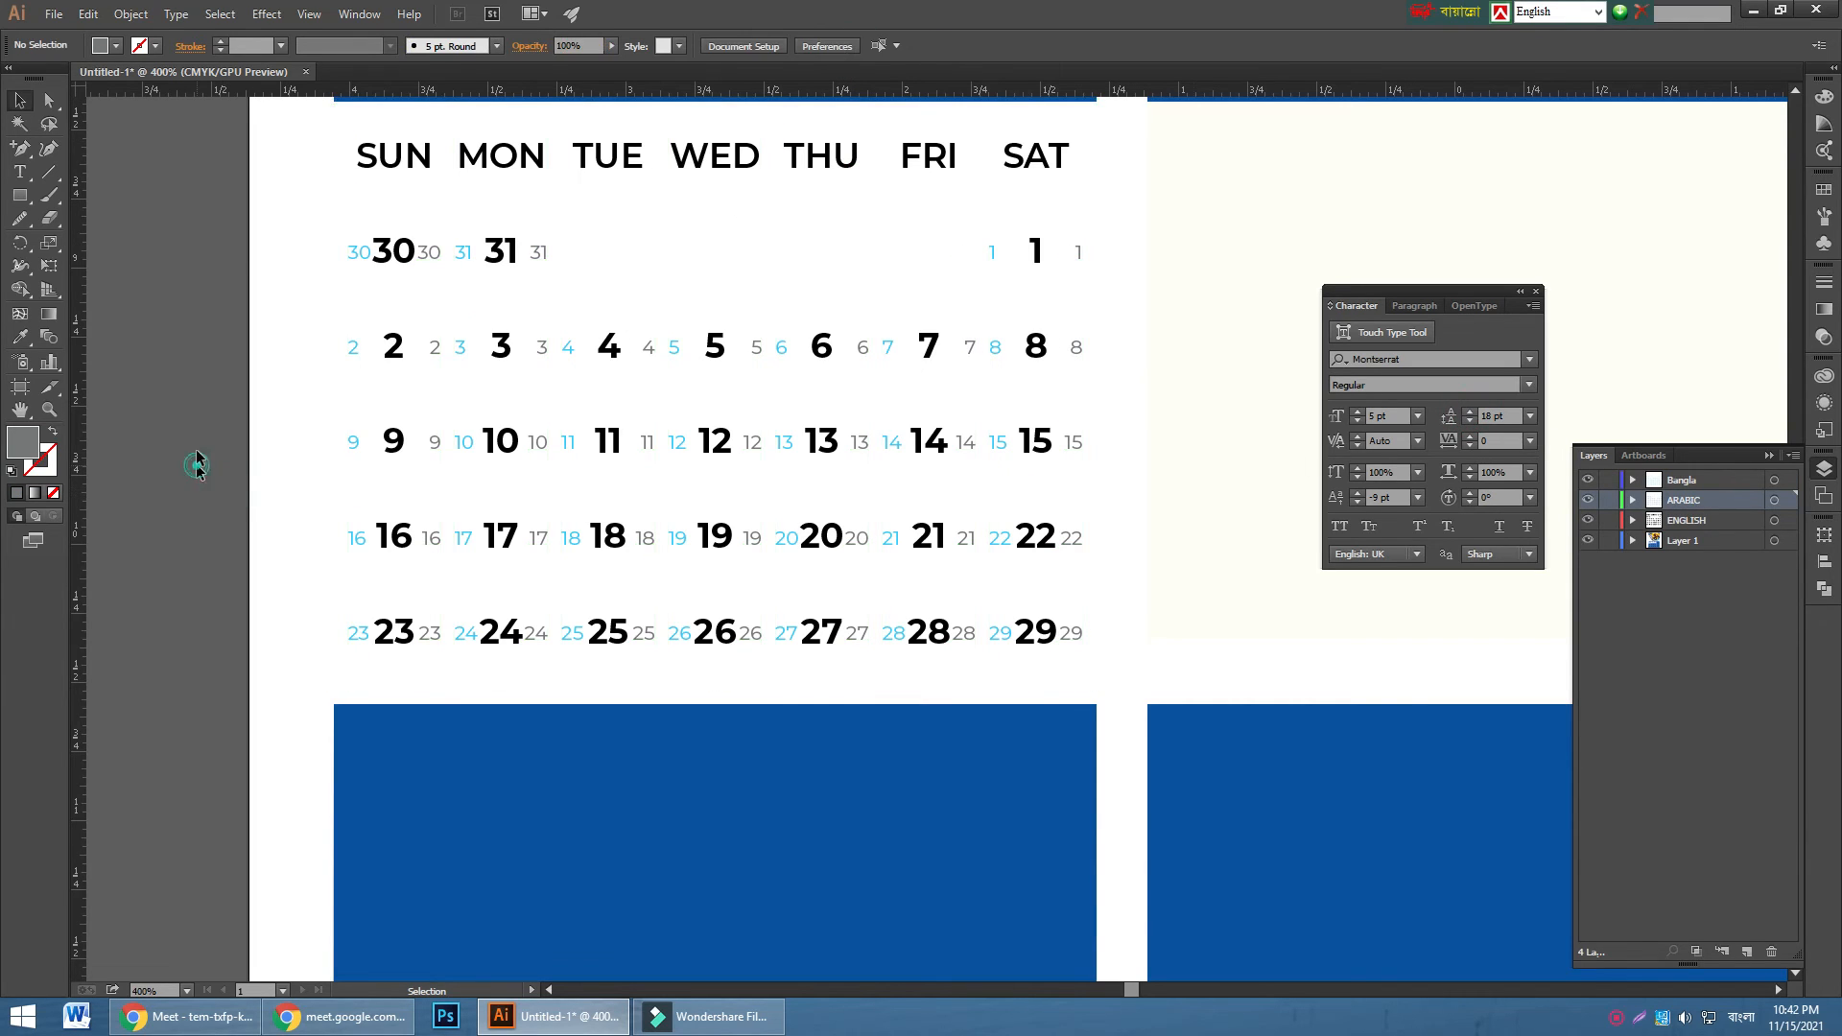
- Duplicate the ENGLISH calendar frame onto the second month box of the first row
left_click(493, 156)
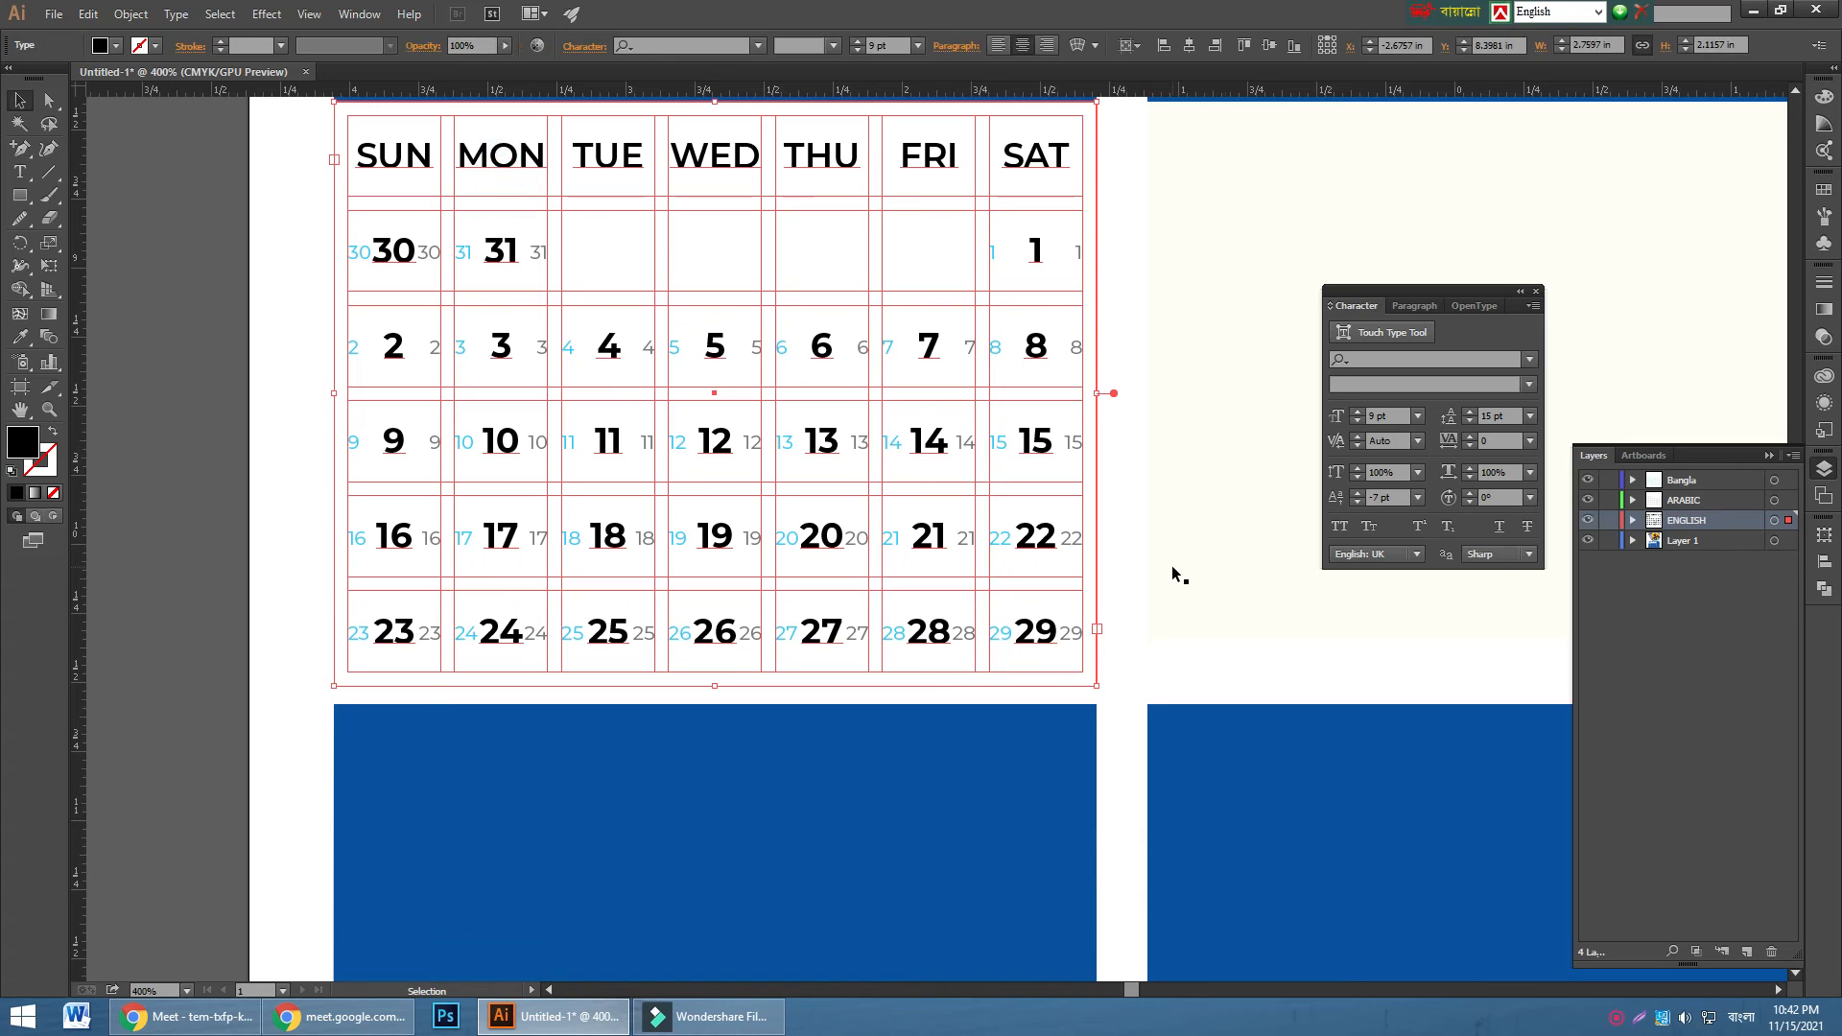
key("ctrl+minus")
key("alt+space")
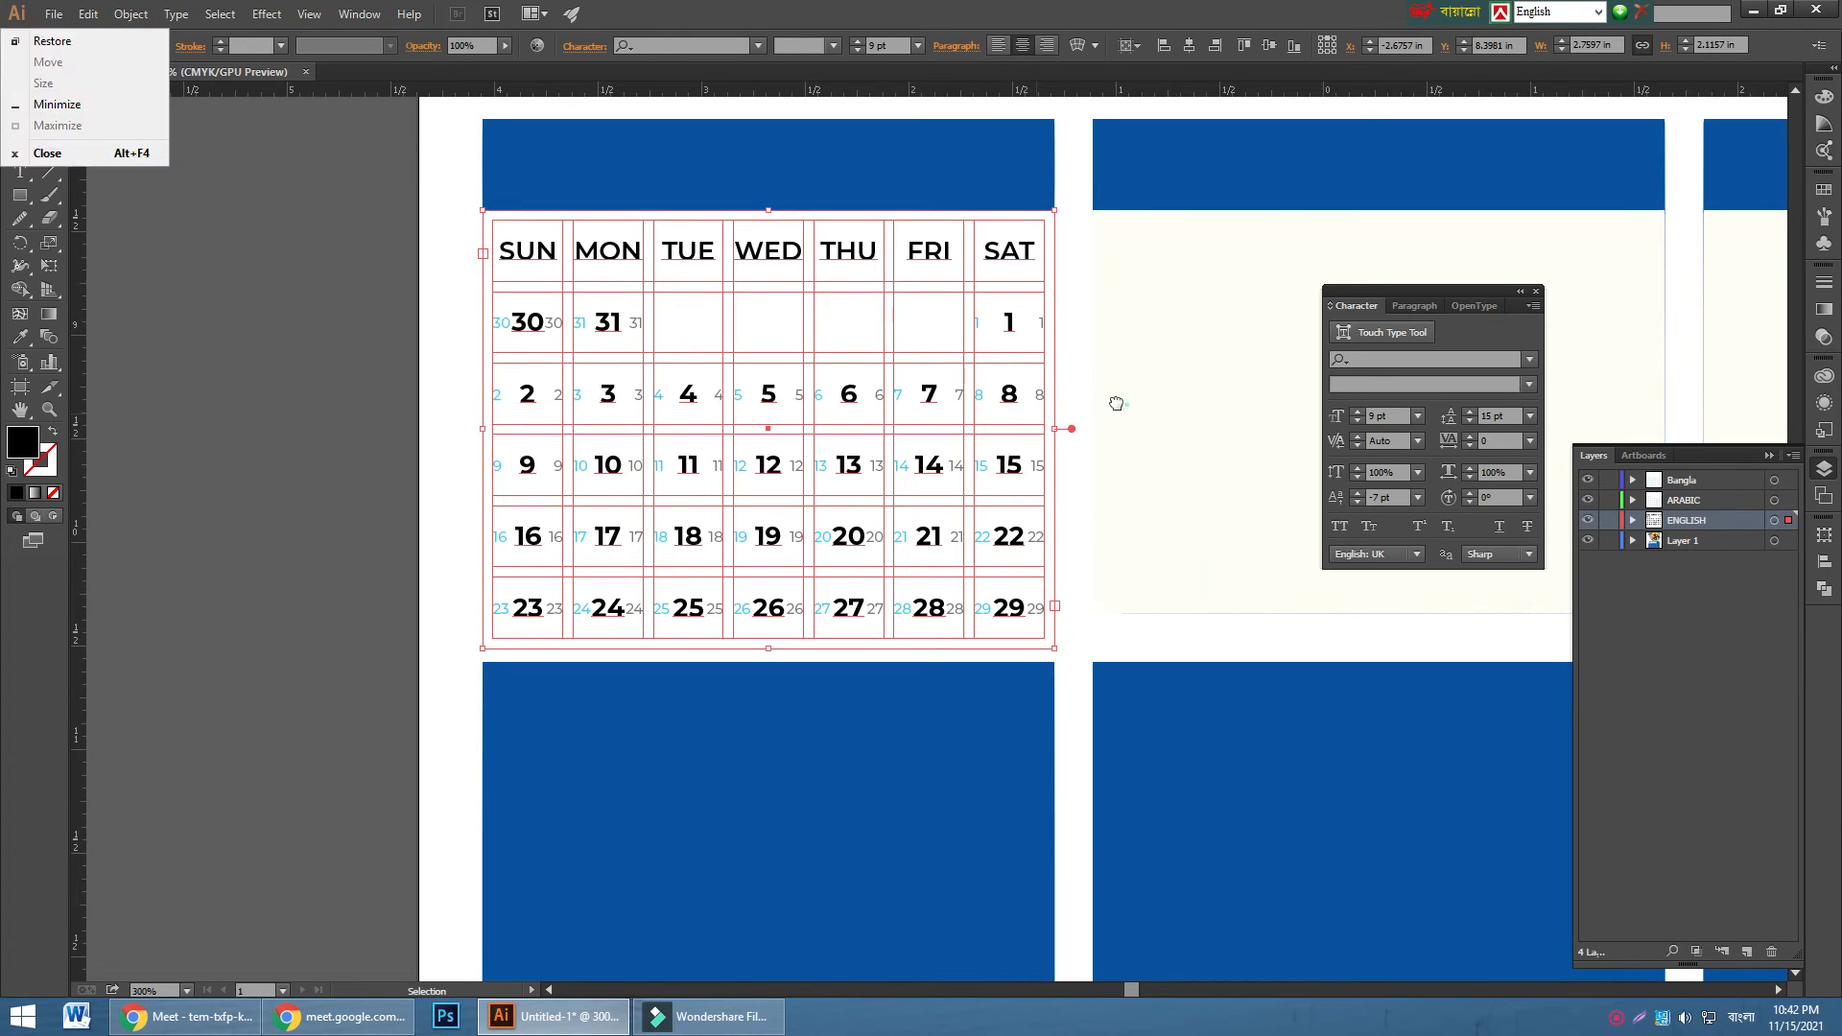
left_click_drag(1126, 404, 741, 405)
key("alt+space")
left_click(400, 249)
left_click_drag(386, 259, 993, 331)
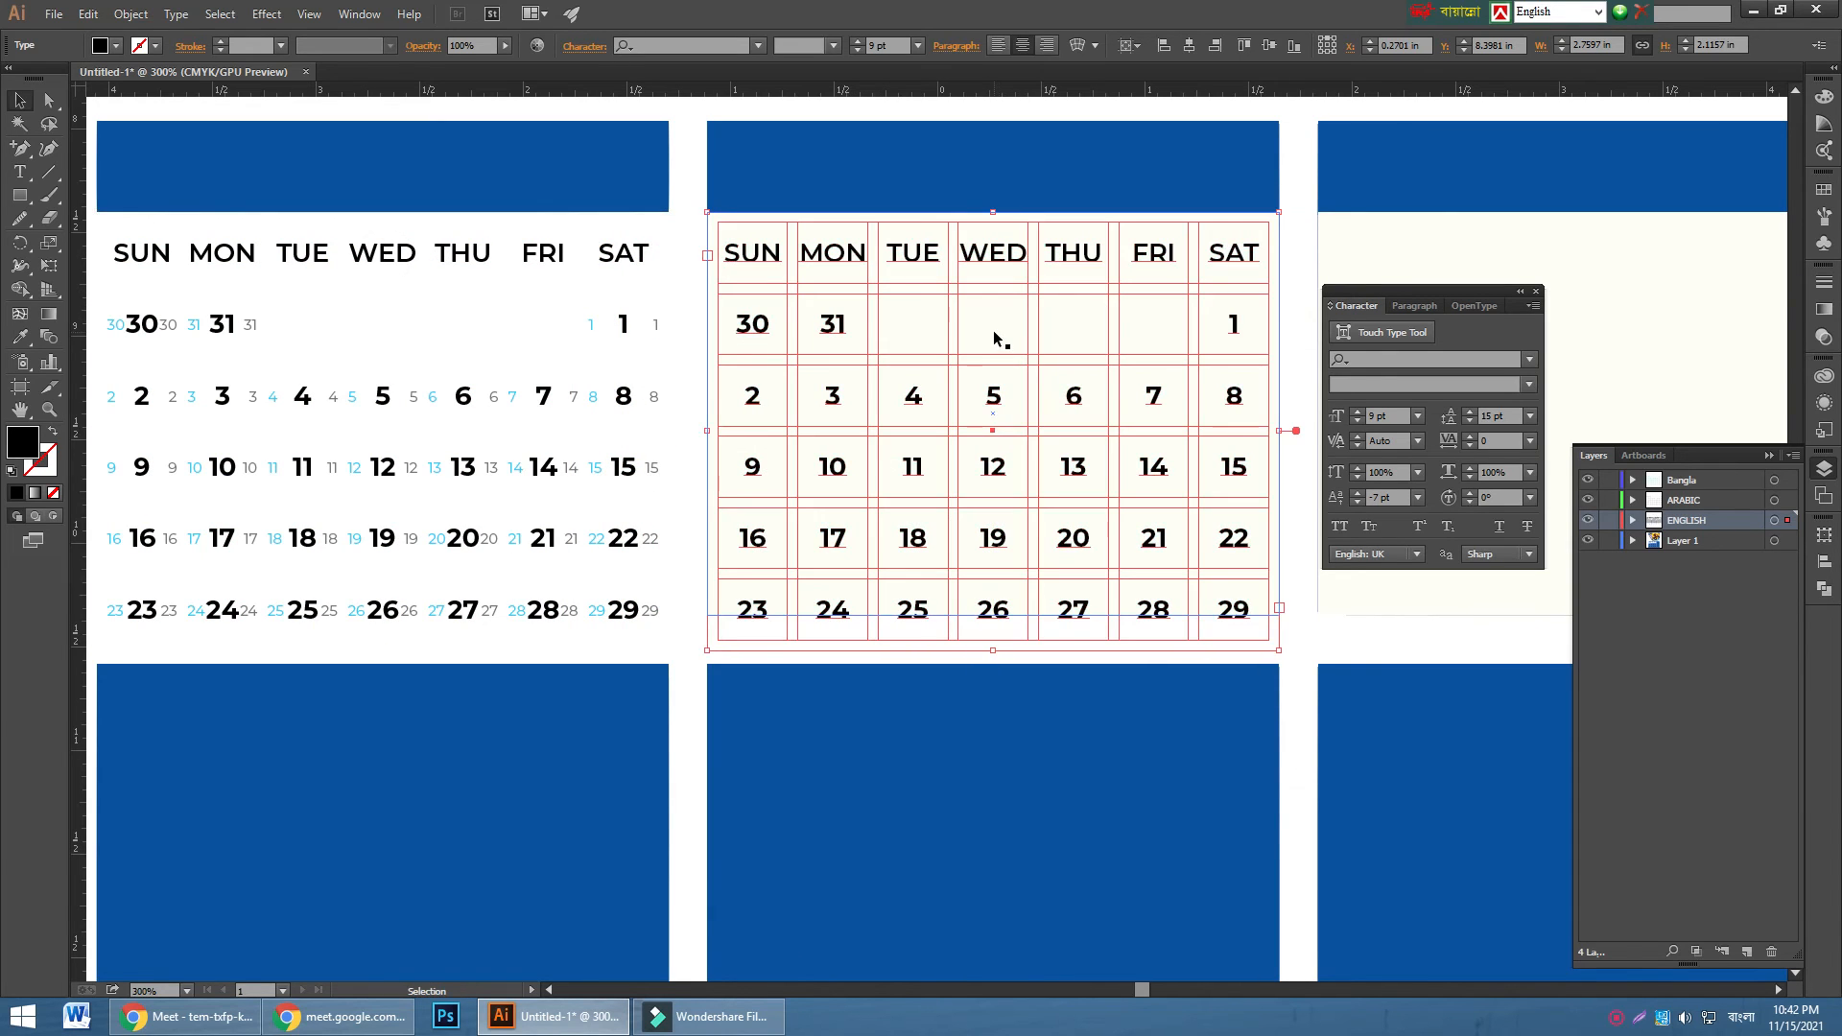
- Repeat the duplication twice to fill the third and fourth month boxes of the first row
key("ctrl+minus")
key("ctrl+minus")
left_click_drag(312, 407, 159, 278)
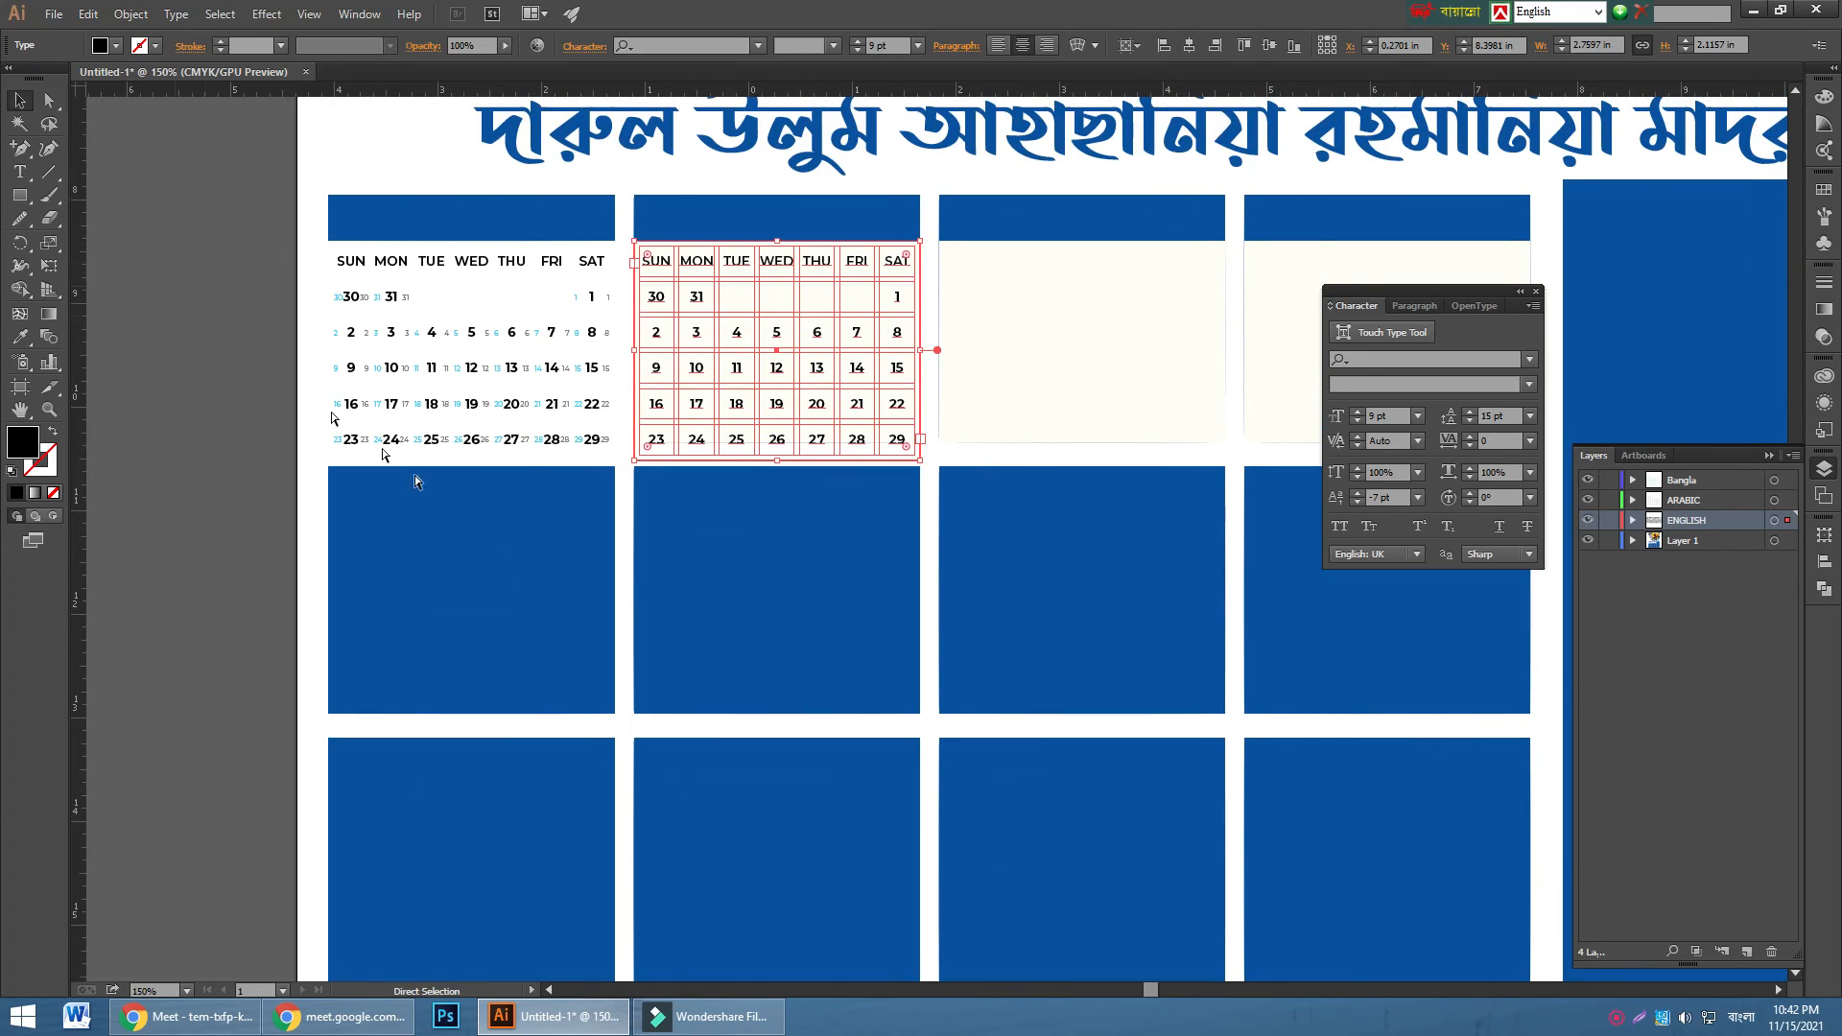
key("ctrl+d")
key("ctrl+d")
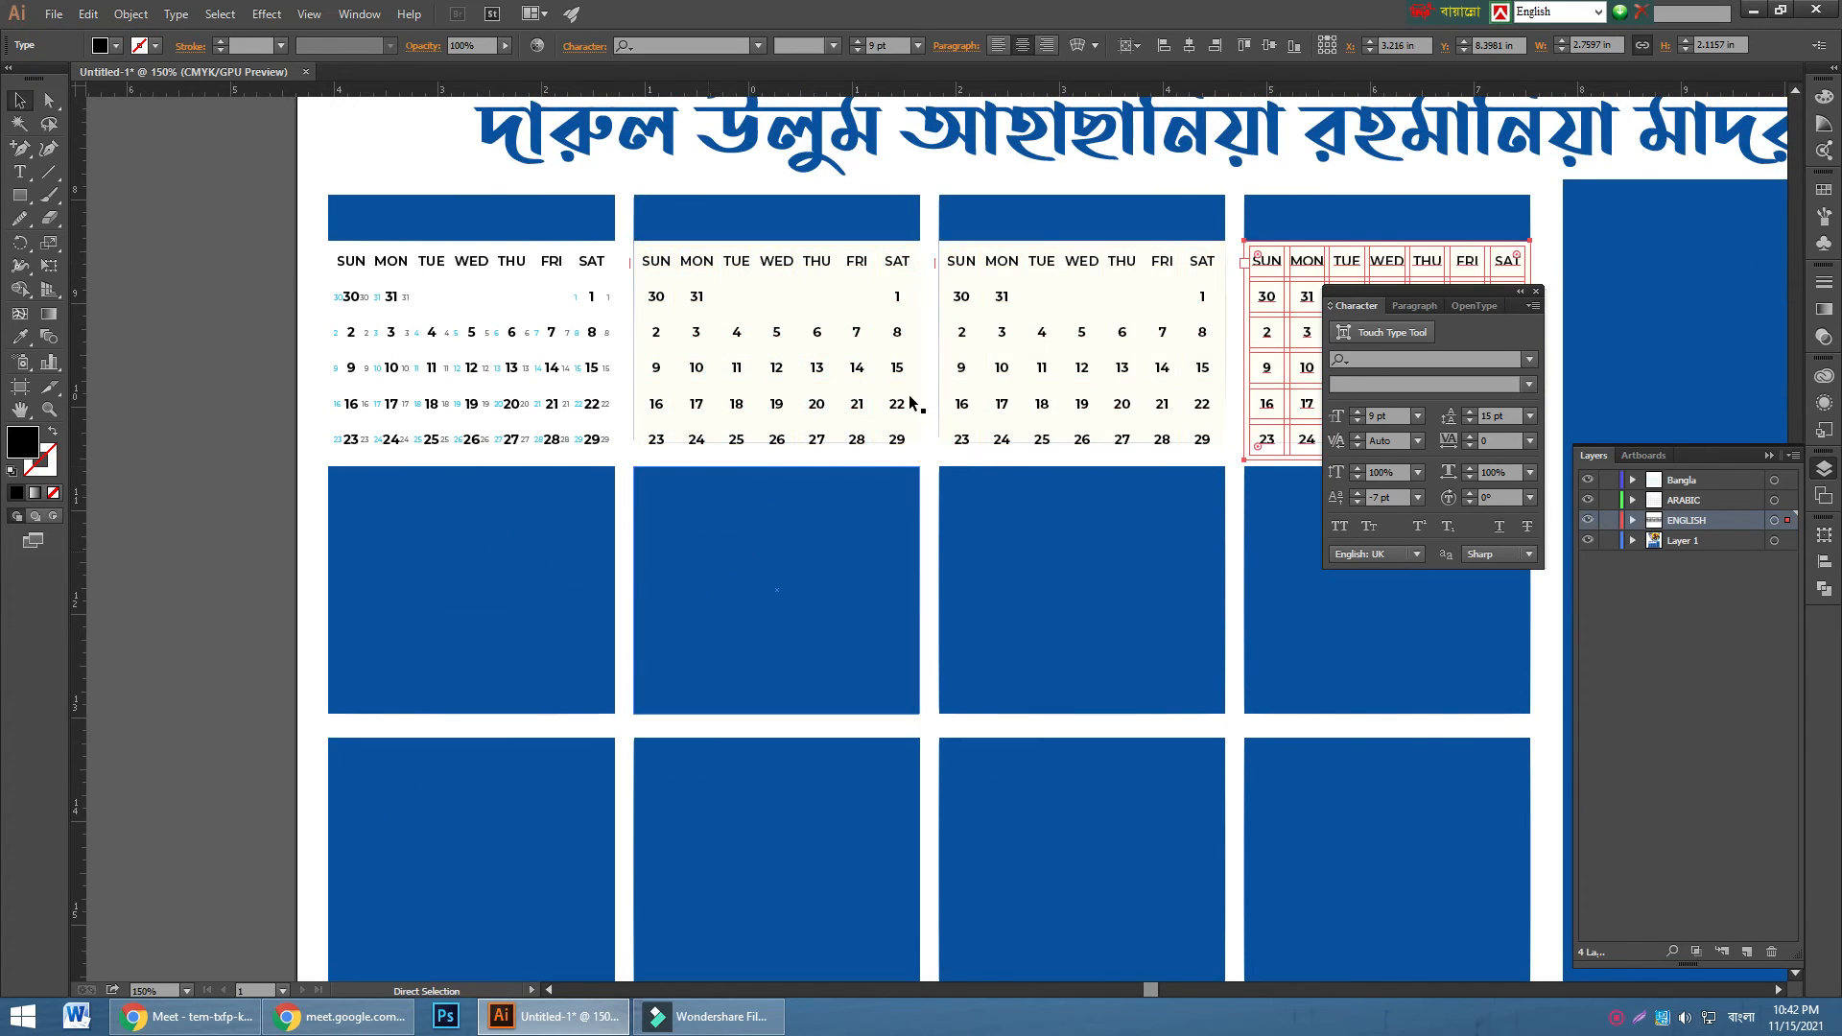
- Copy all four ENGLISH calendar frames down onto the second row of blue boxes and repeat the copy for the third row
scroll(908, 395, "down", 1)
left_click(1082, 211, "shift")
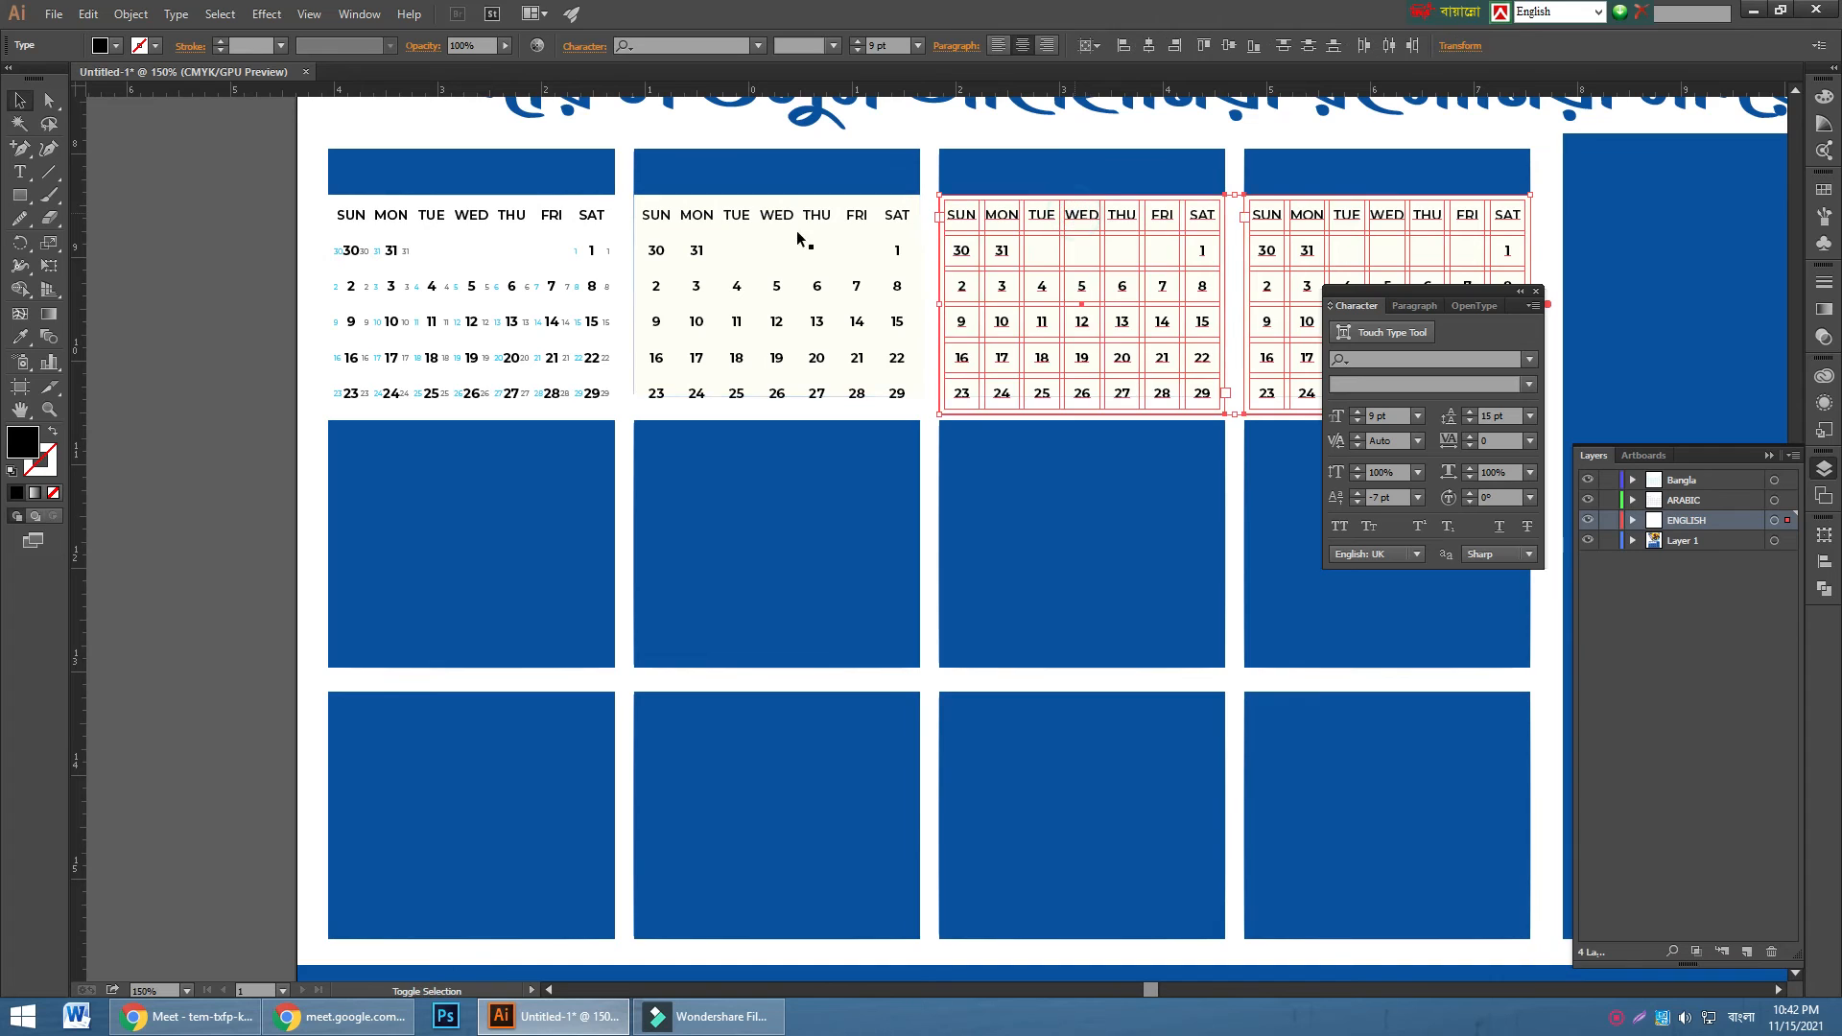
left_click(781, 226, "shift")
left_click(602, 223, "shift")
left_click_drag(602, 222, 602, 475)
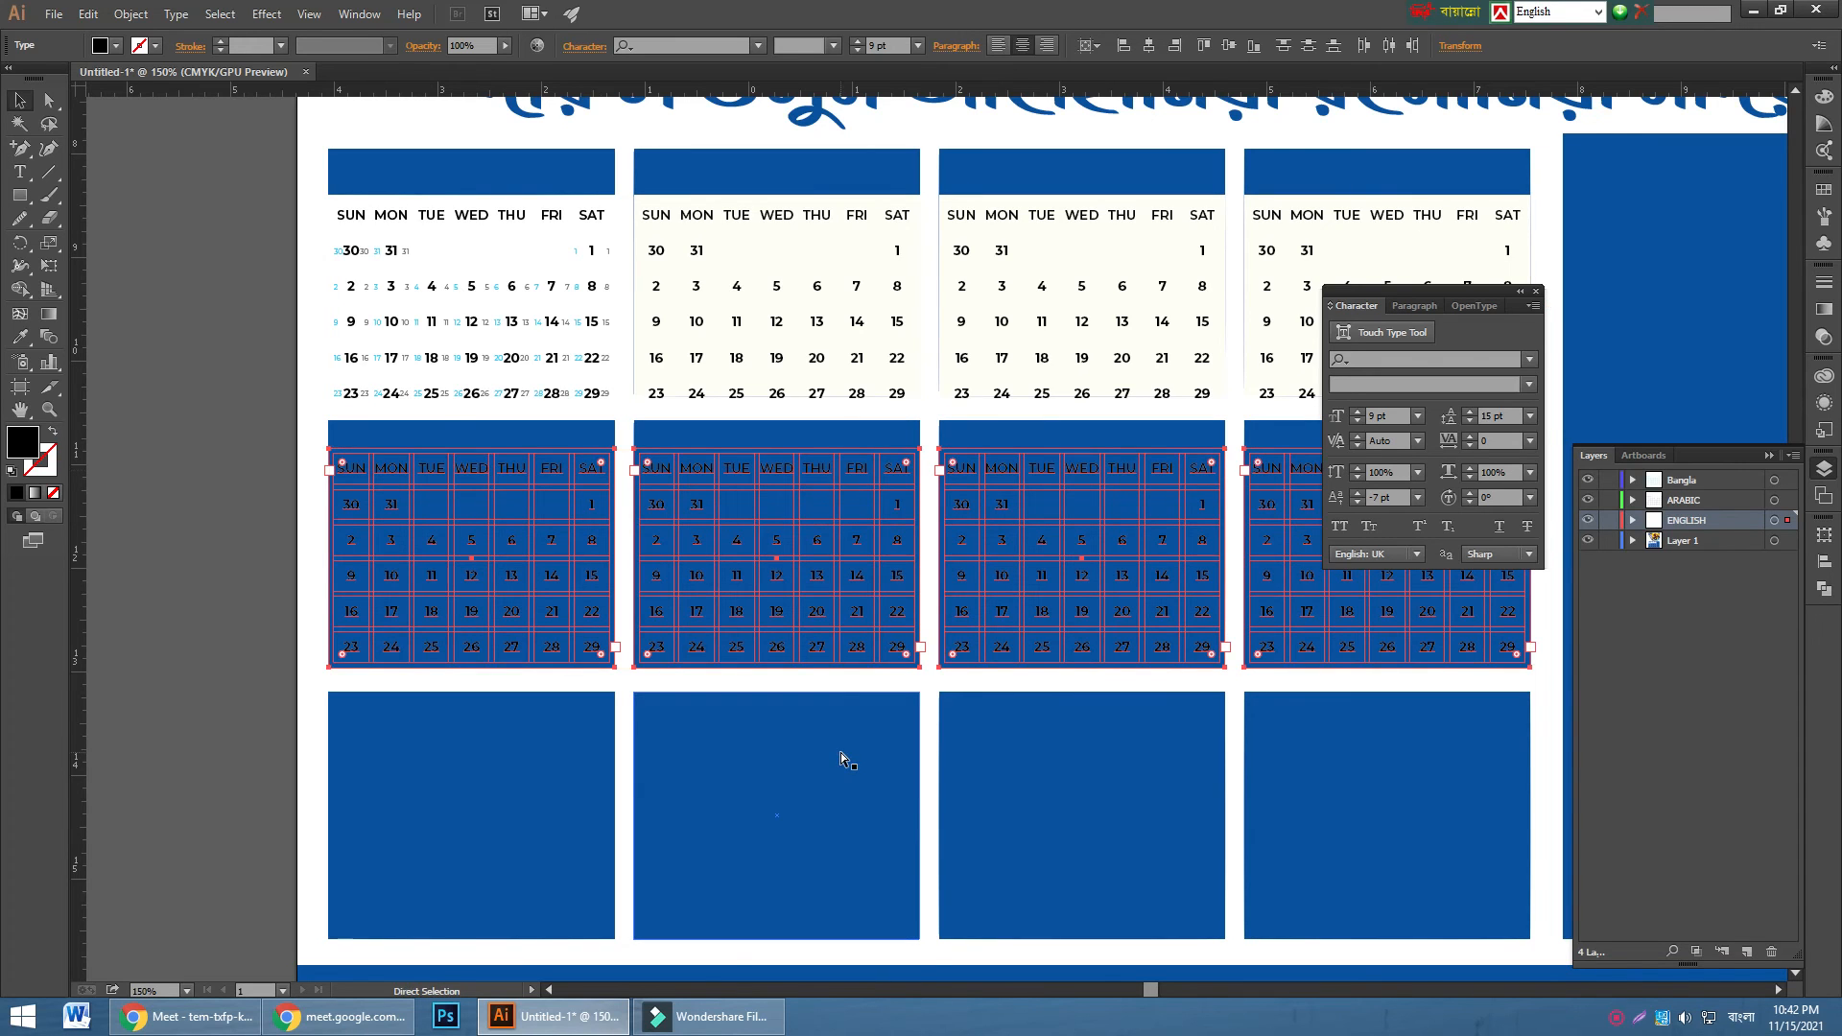
key("ctrl+d")
scroll(832, 758, "down", 2)
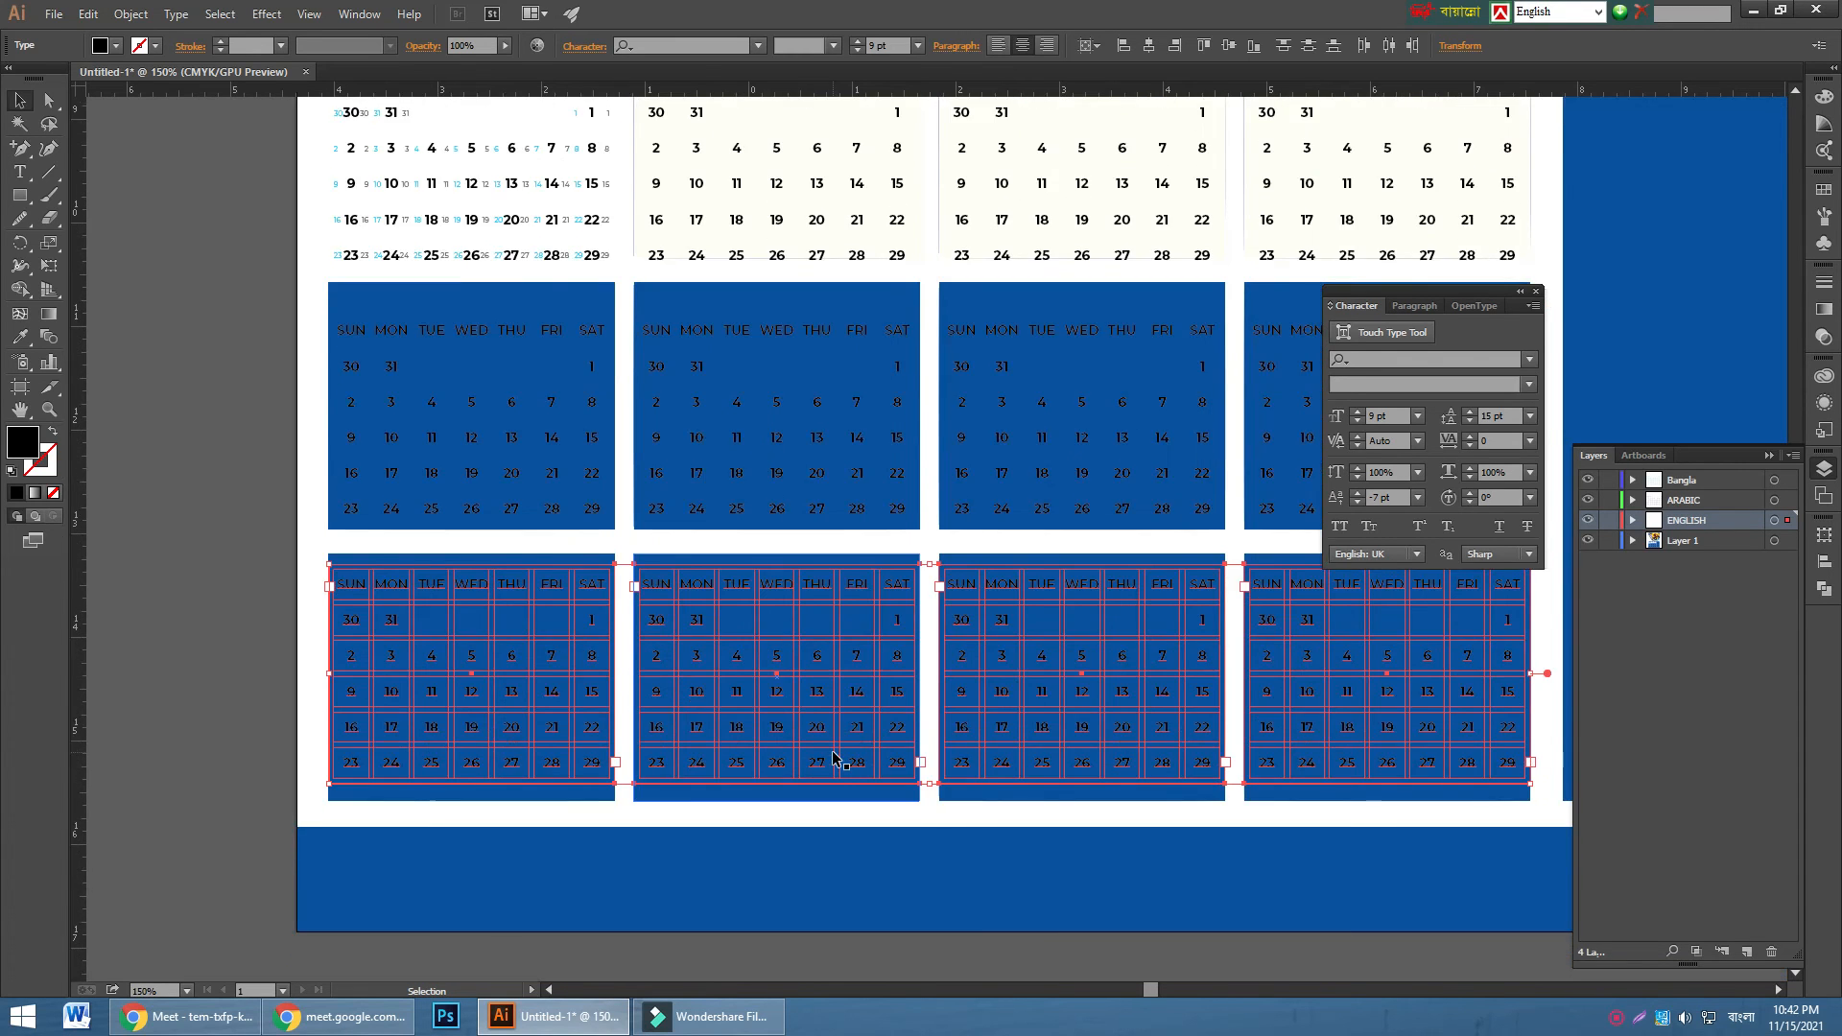
scroll(833, 758, "up", 2)
left_click(540, 437)
left_click(738, 425, "shift")
left_click(947, 432, "shift")
left_click(1270, 432, "shift")
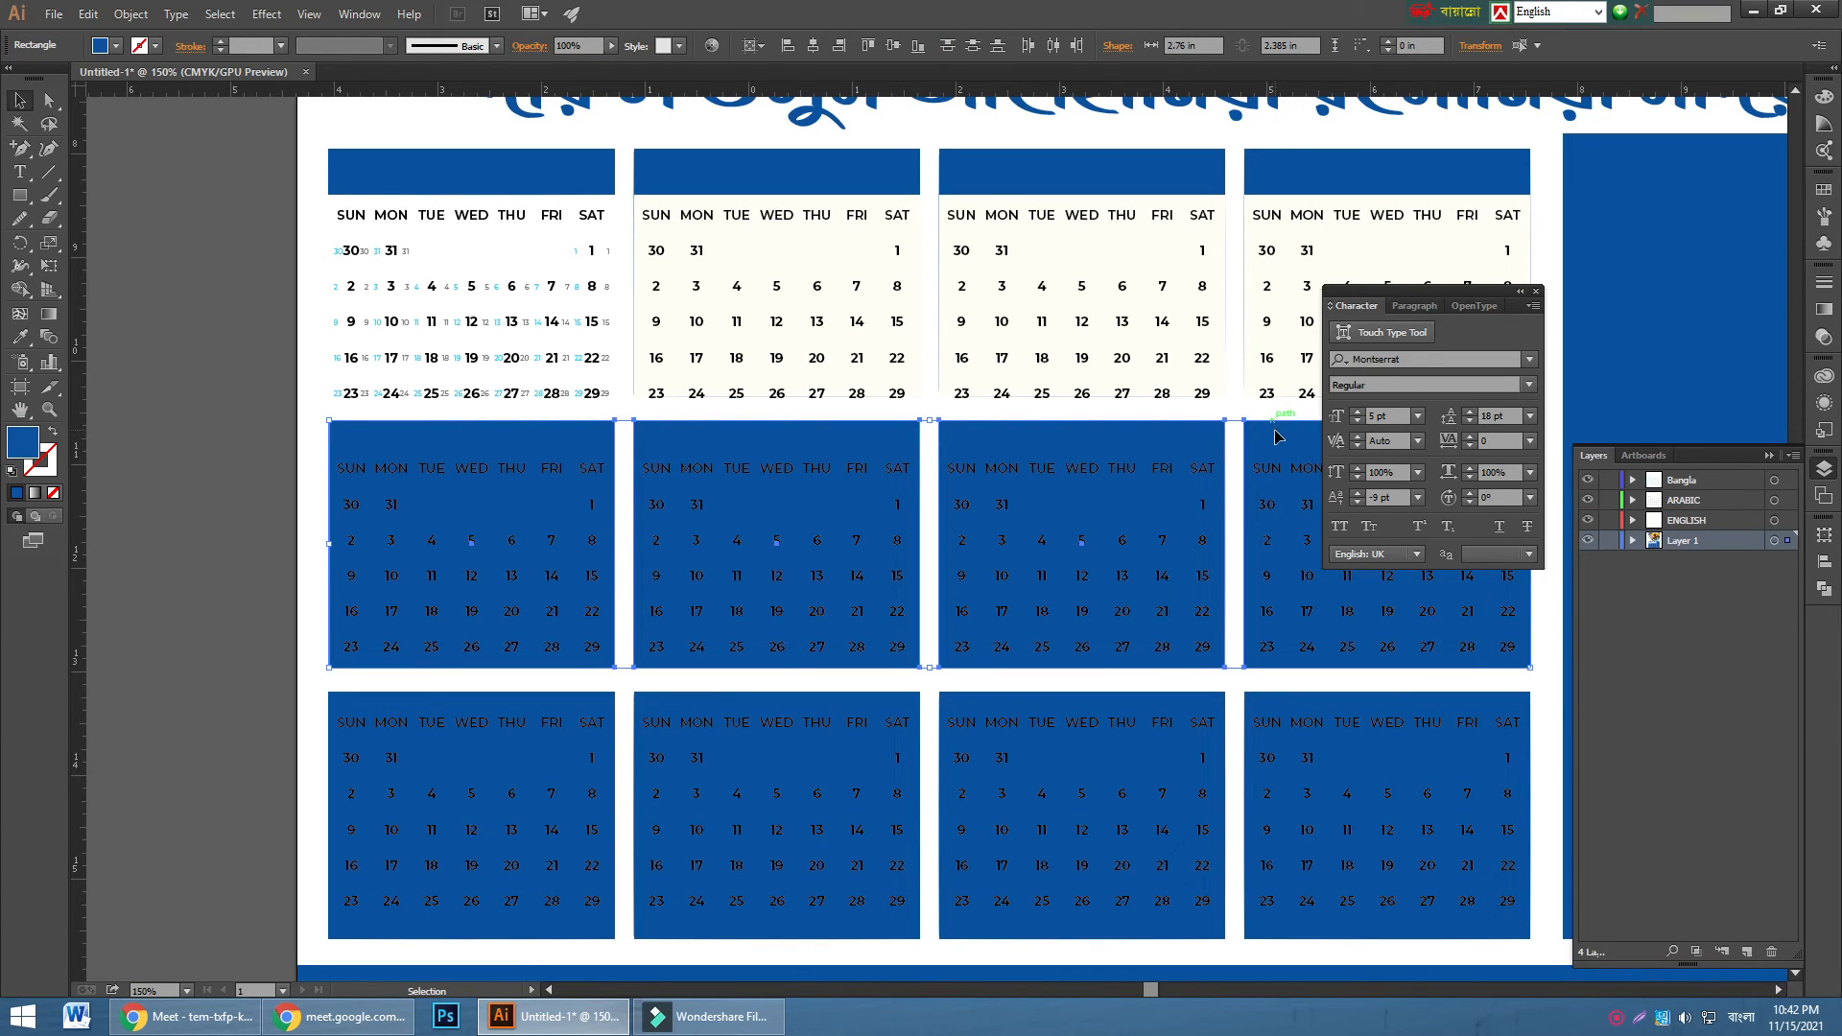
left_click(390, 698, "shift")
left_click(772, 698, "shift")
left_click(1030, 700, "shift")
left_click(1302, 703, "shift")
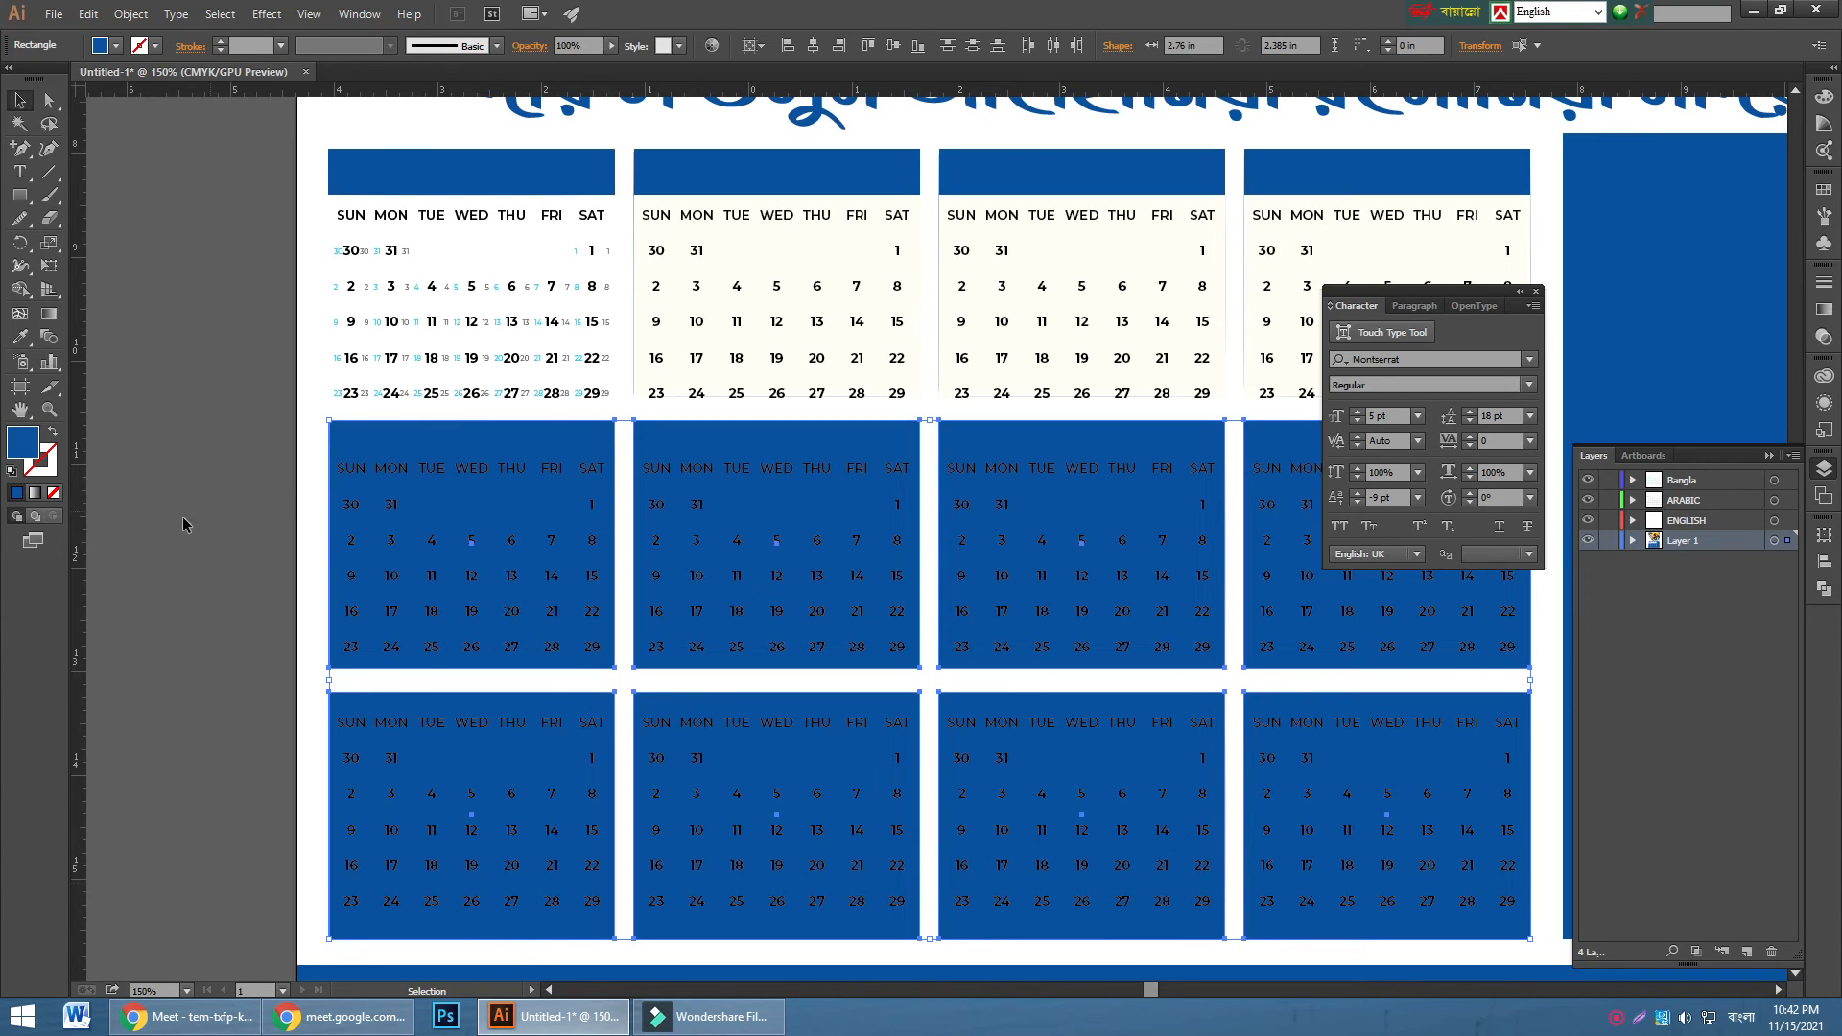
left_click(156, 603)
- Select the third row's four ENGLISH calendar frames with its last blue box and align them all by their bottom edges
left_click(403, 733)
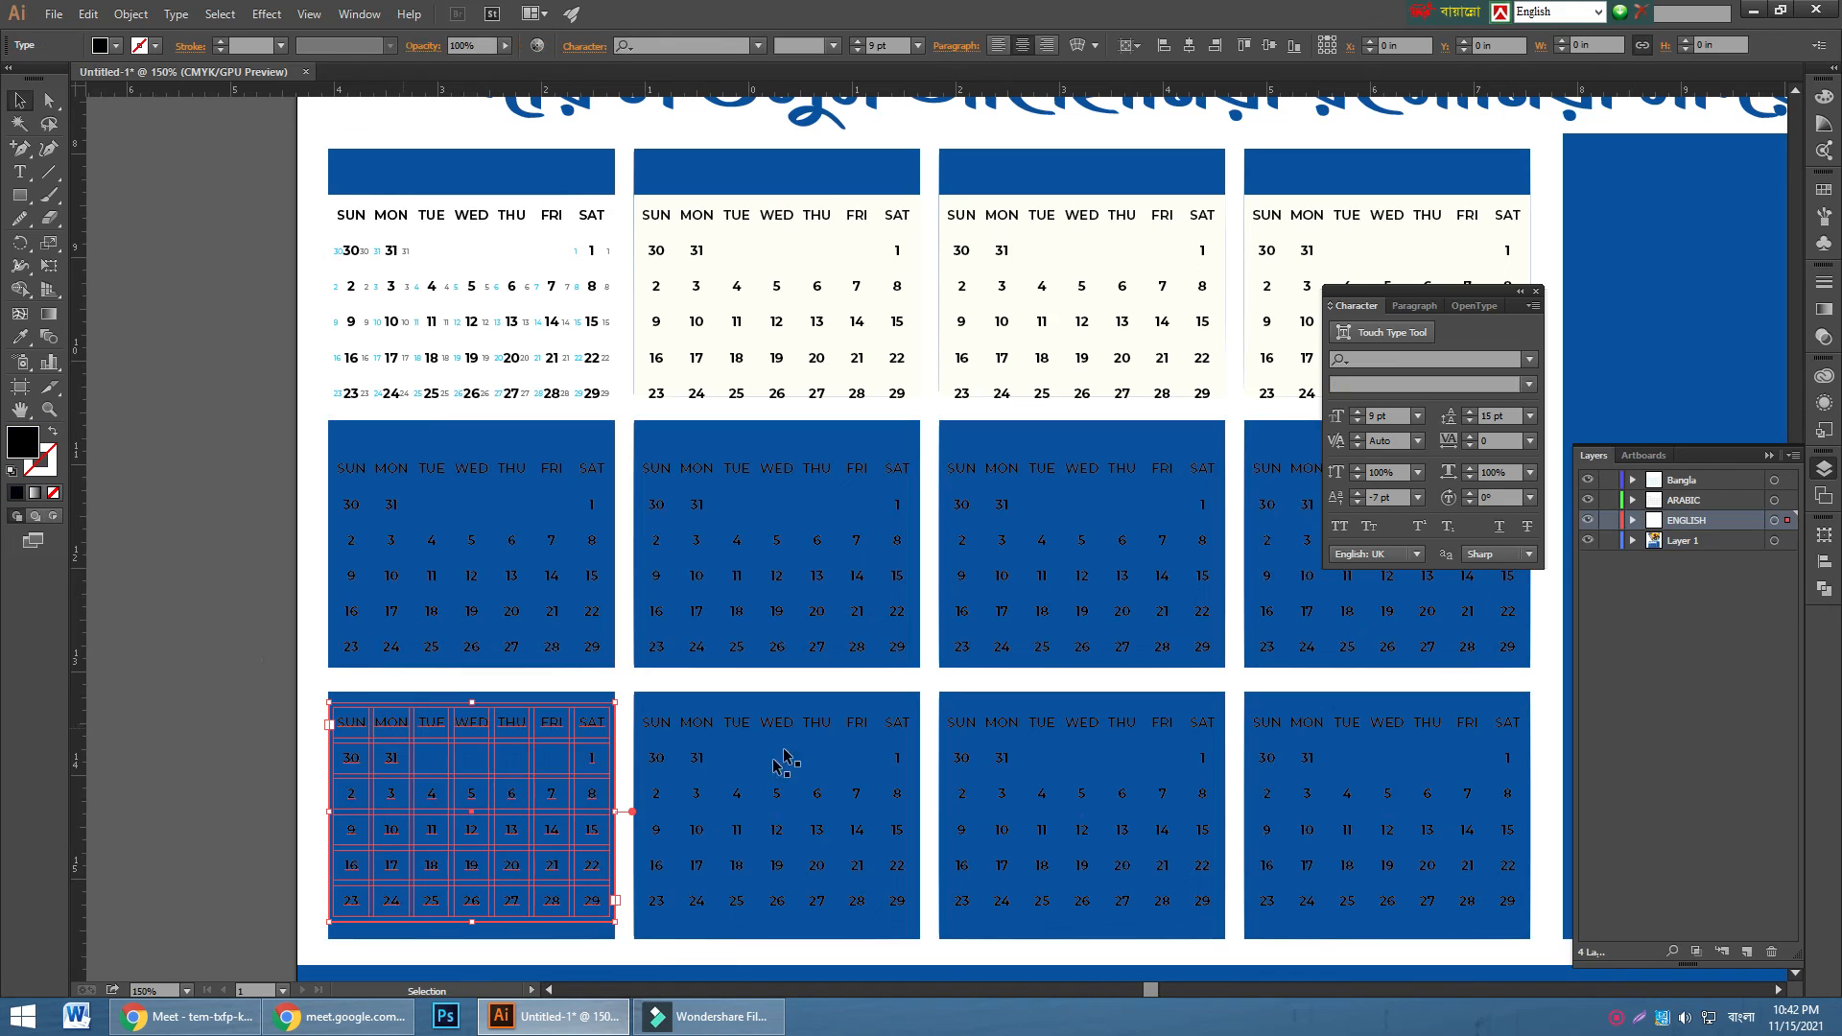
left_click(791, 732, "shift")
left_click(1077, 728, "shift")
left_click(1373, 729, "shift")
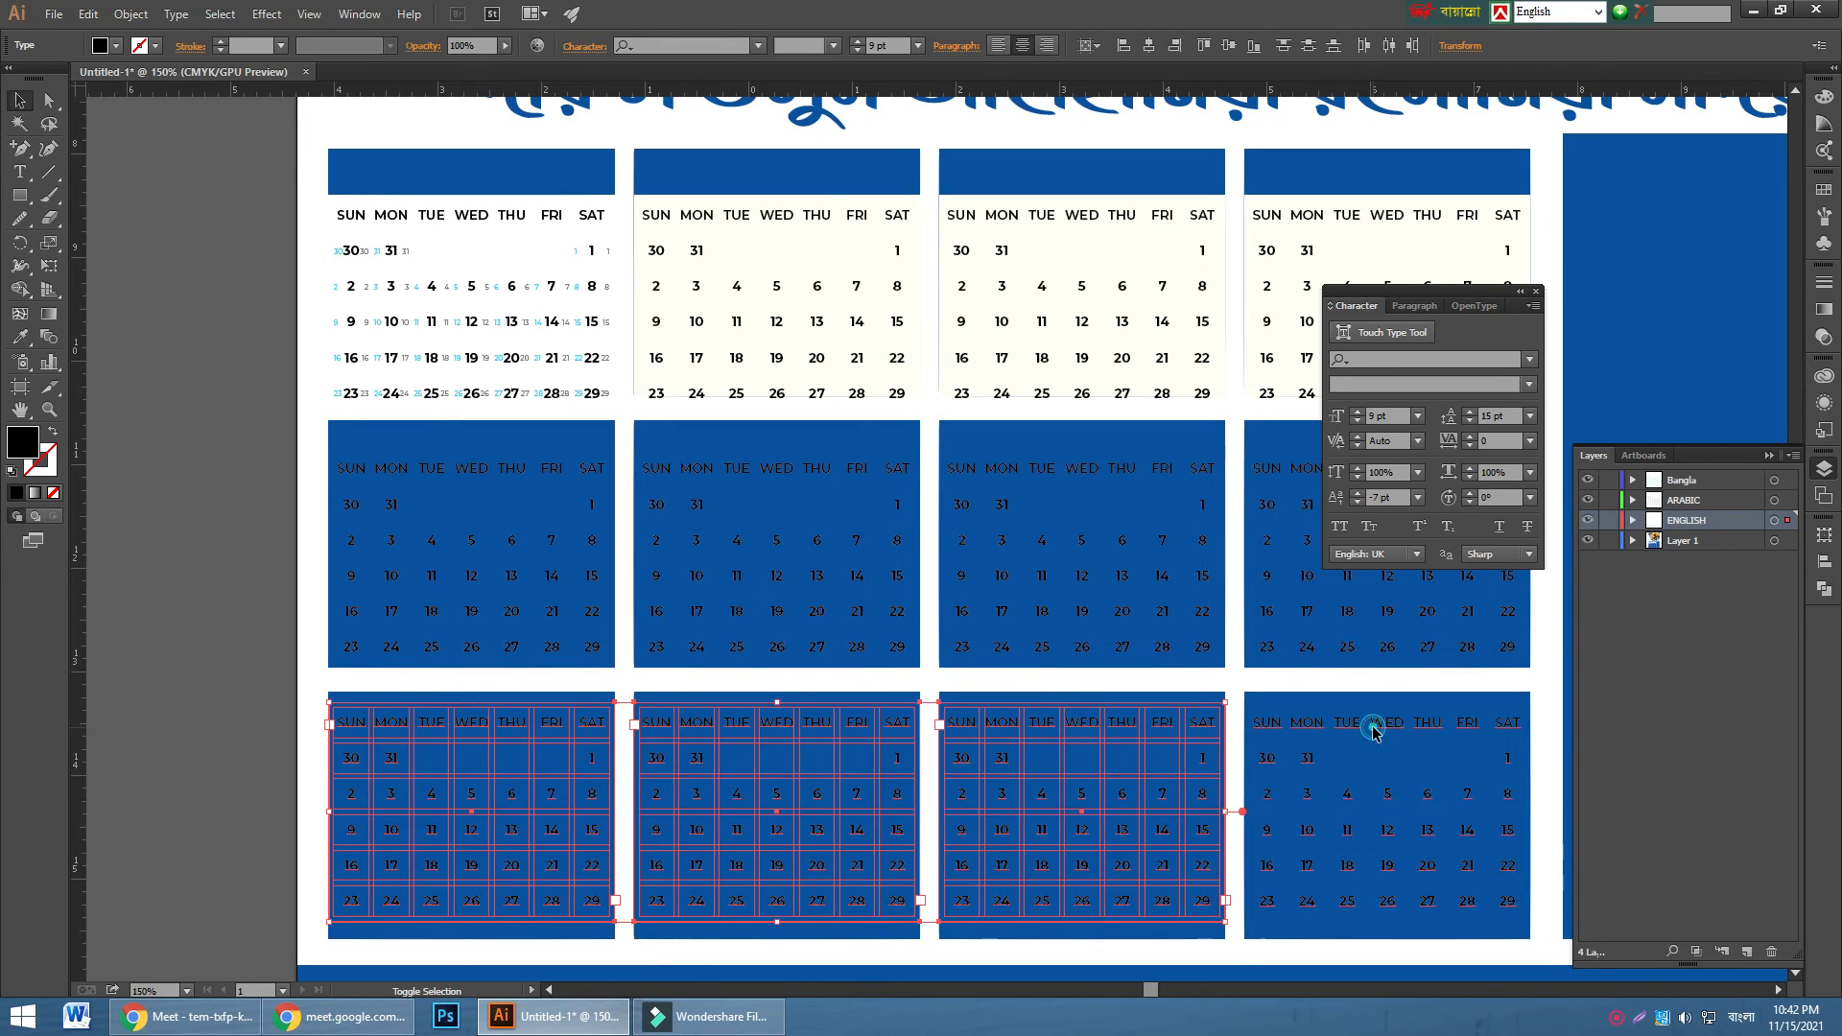
left_click(1426, 936, "shift")
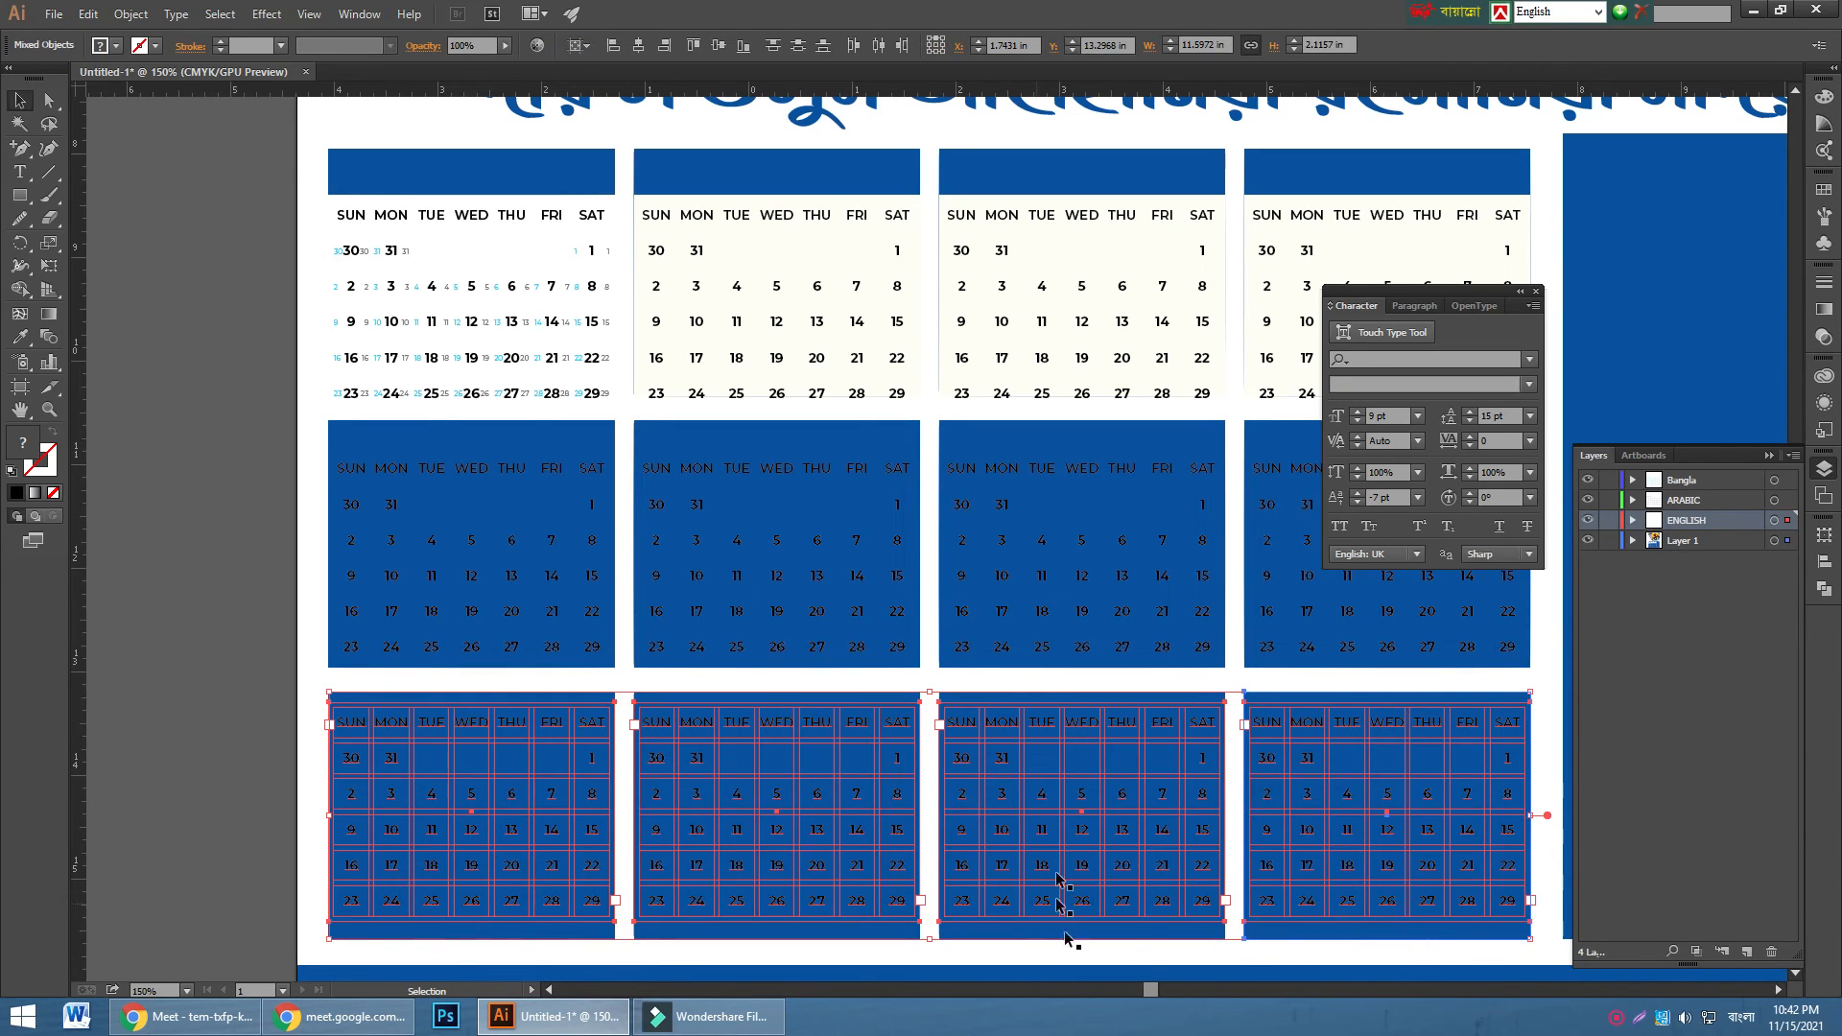
left_click(743, 46)
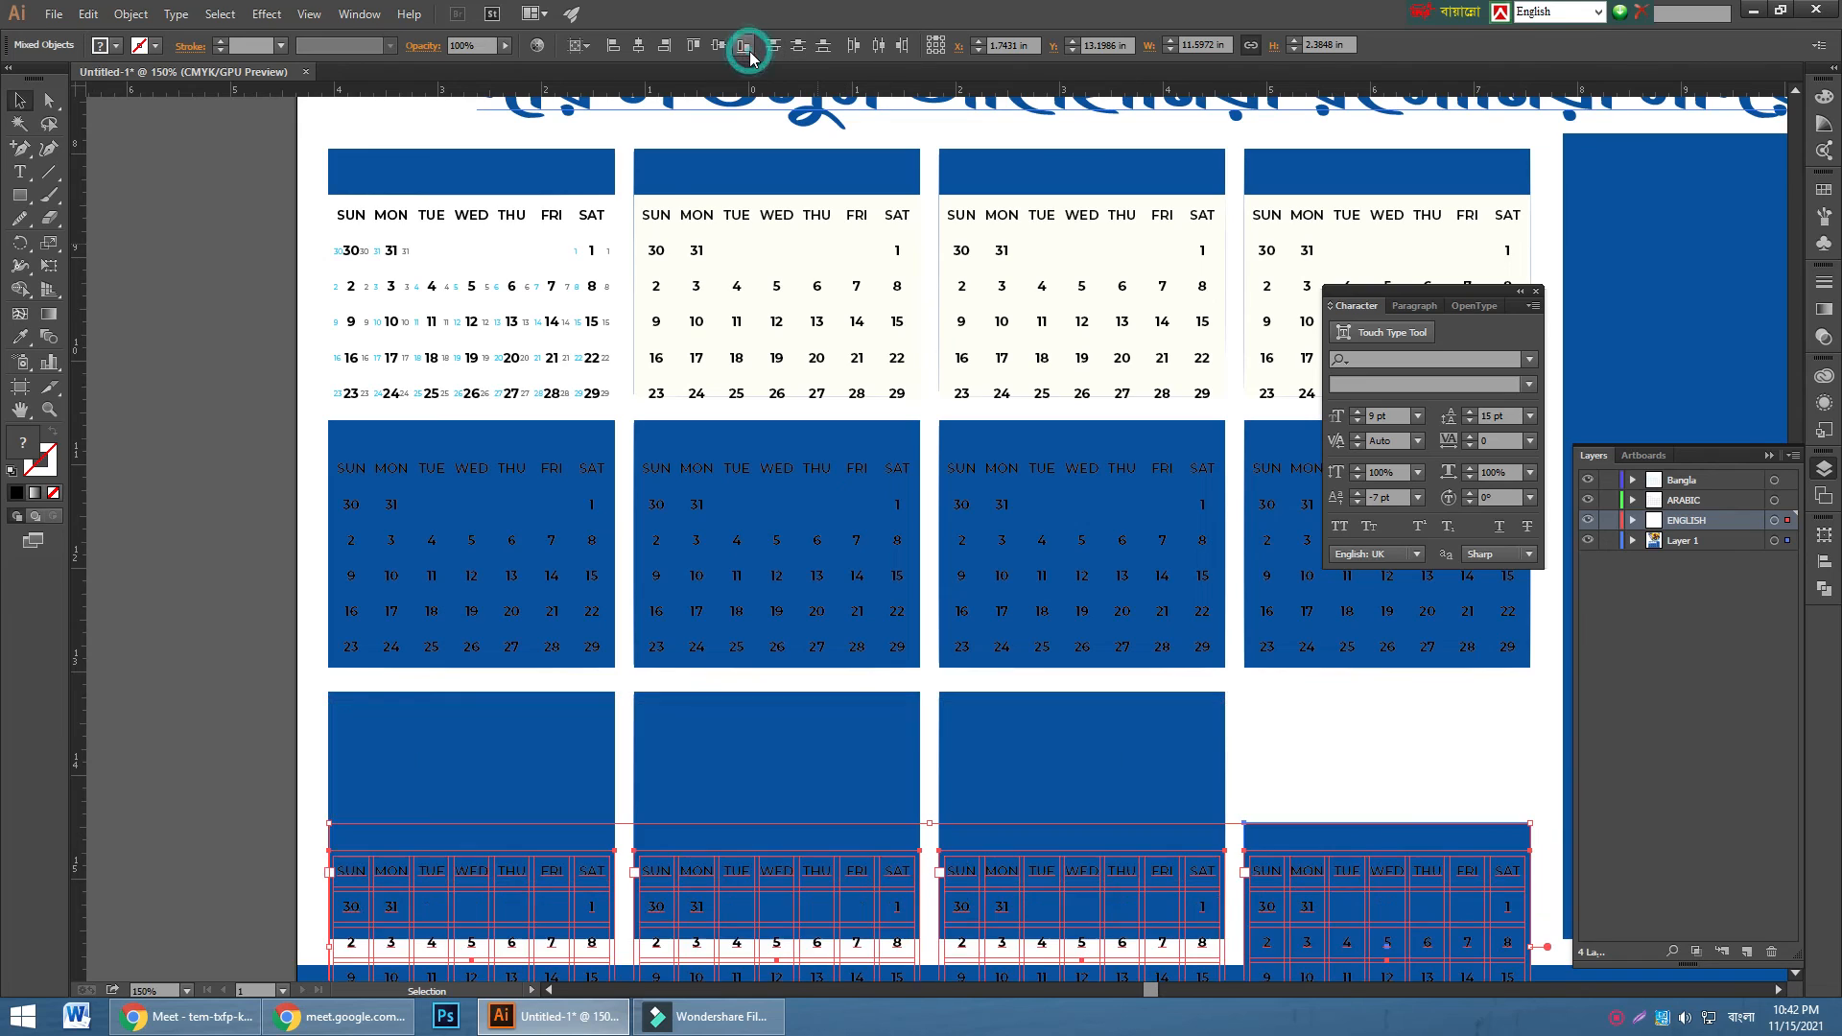
- Undo the bottom-edge alignment of the third row's ENGLISH calendar frames and clear the selection
key("ctrl+z")
scroll(300, 621, "down", 2)
scroll(300, 620, "down", 1)
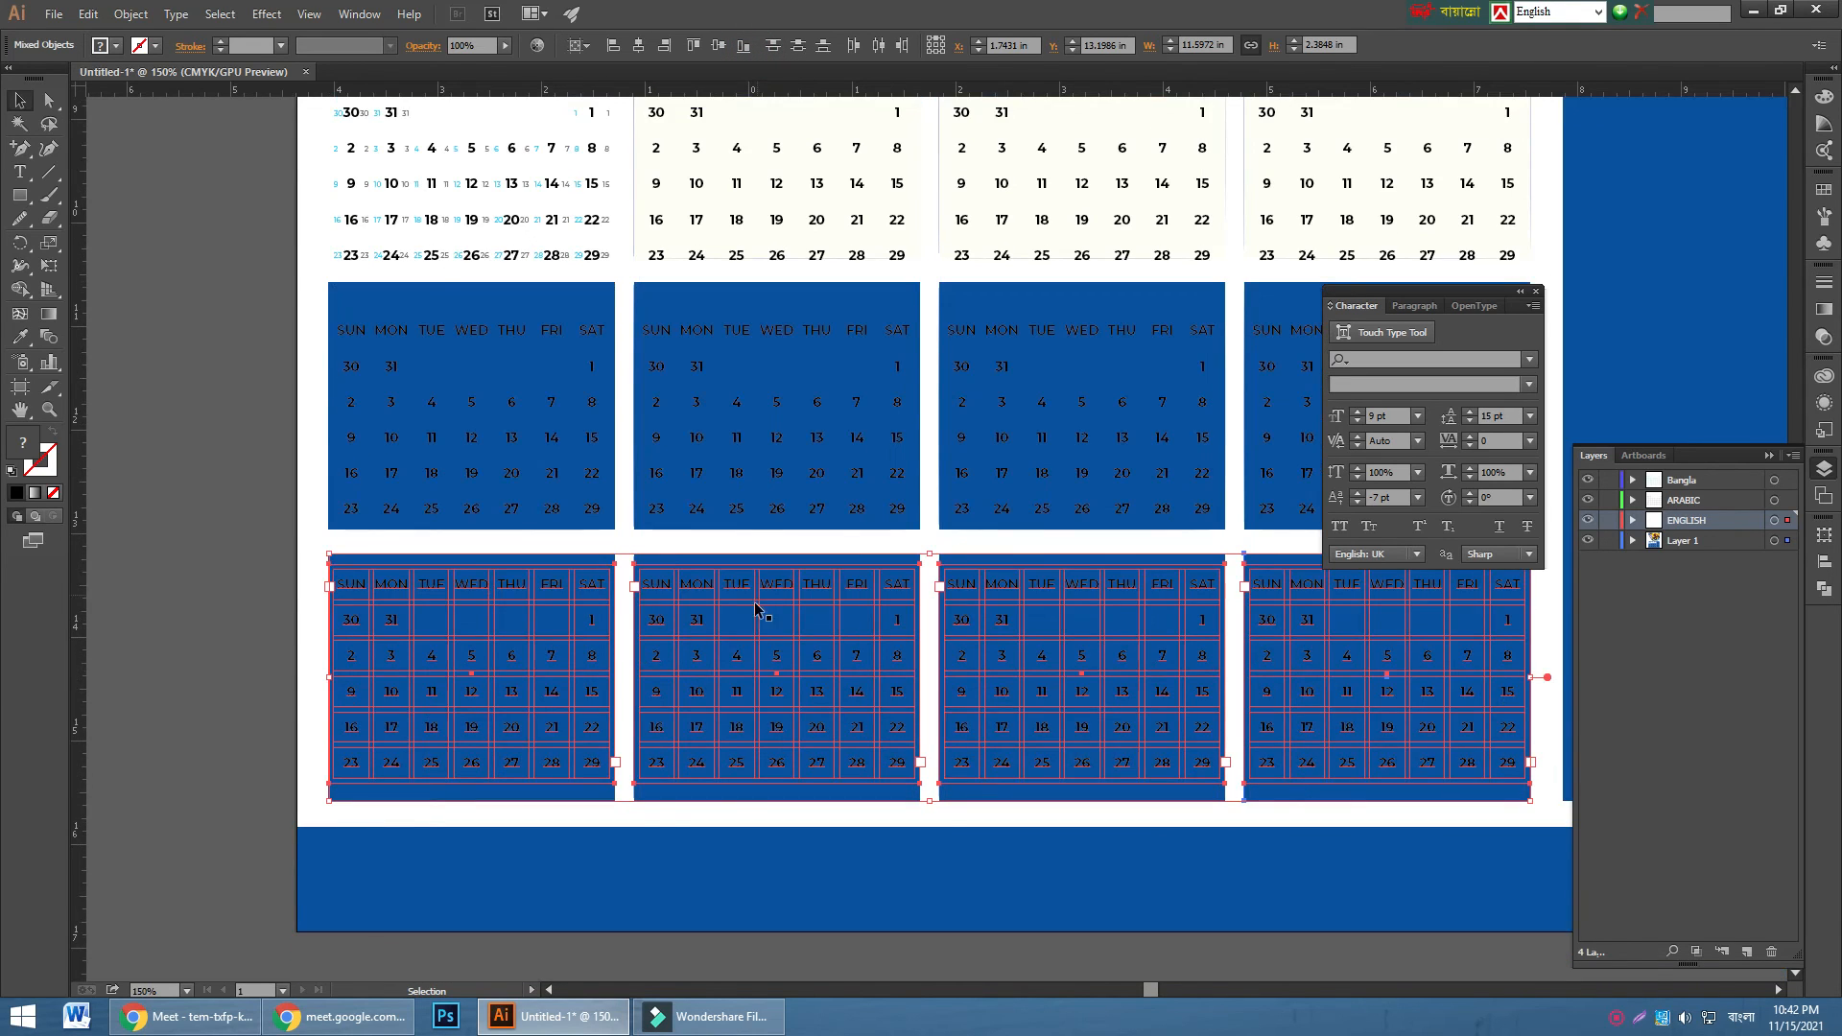
left_click(141, 684)
- Move the third row's four ENGLISH calendar frames down together until their bottom edges meet those of the blue boxes
left_click(449, 582)
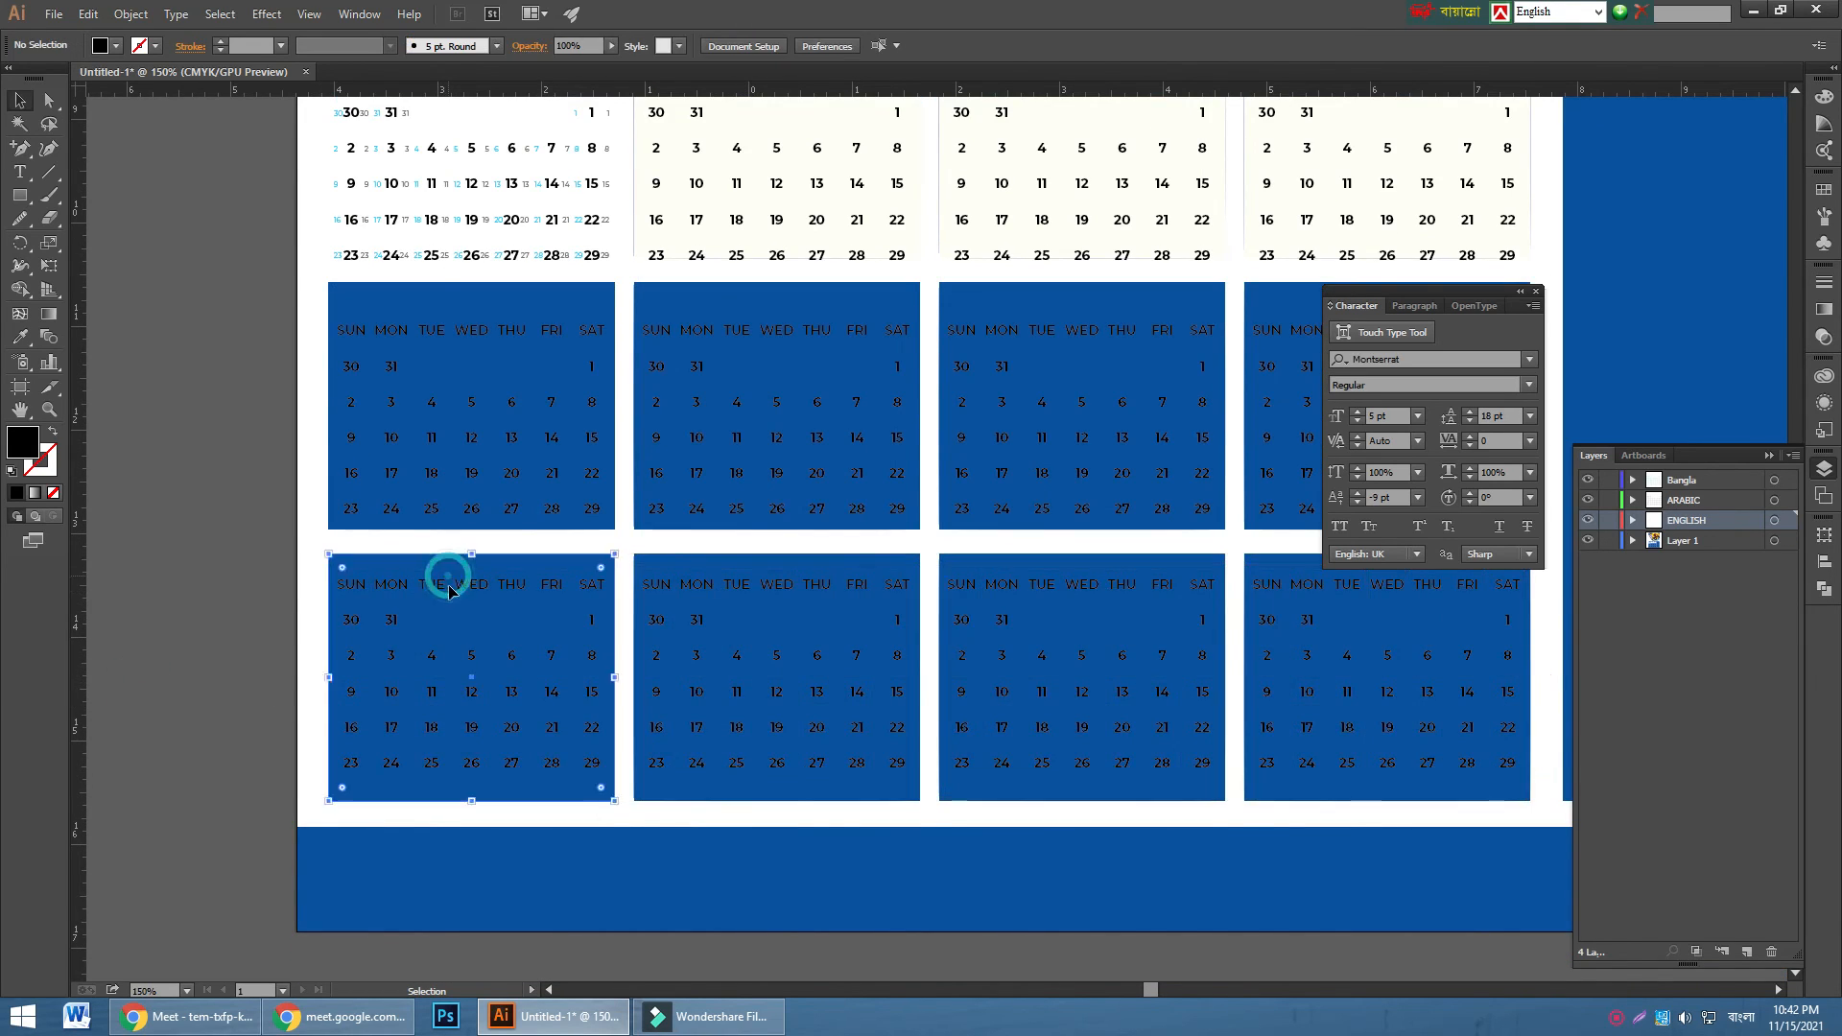
left_click(507, 594)
left_click(658, 601, "shift")
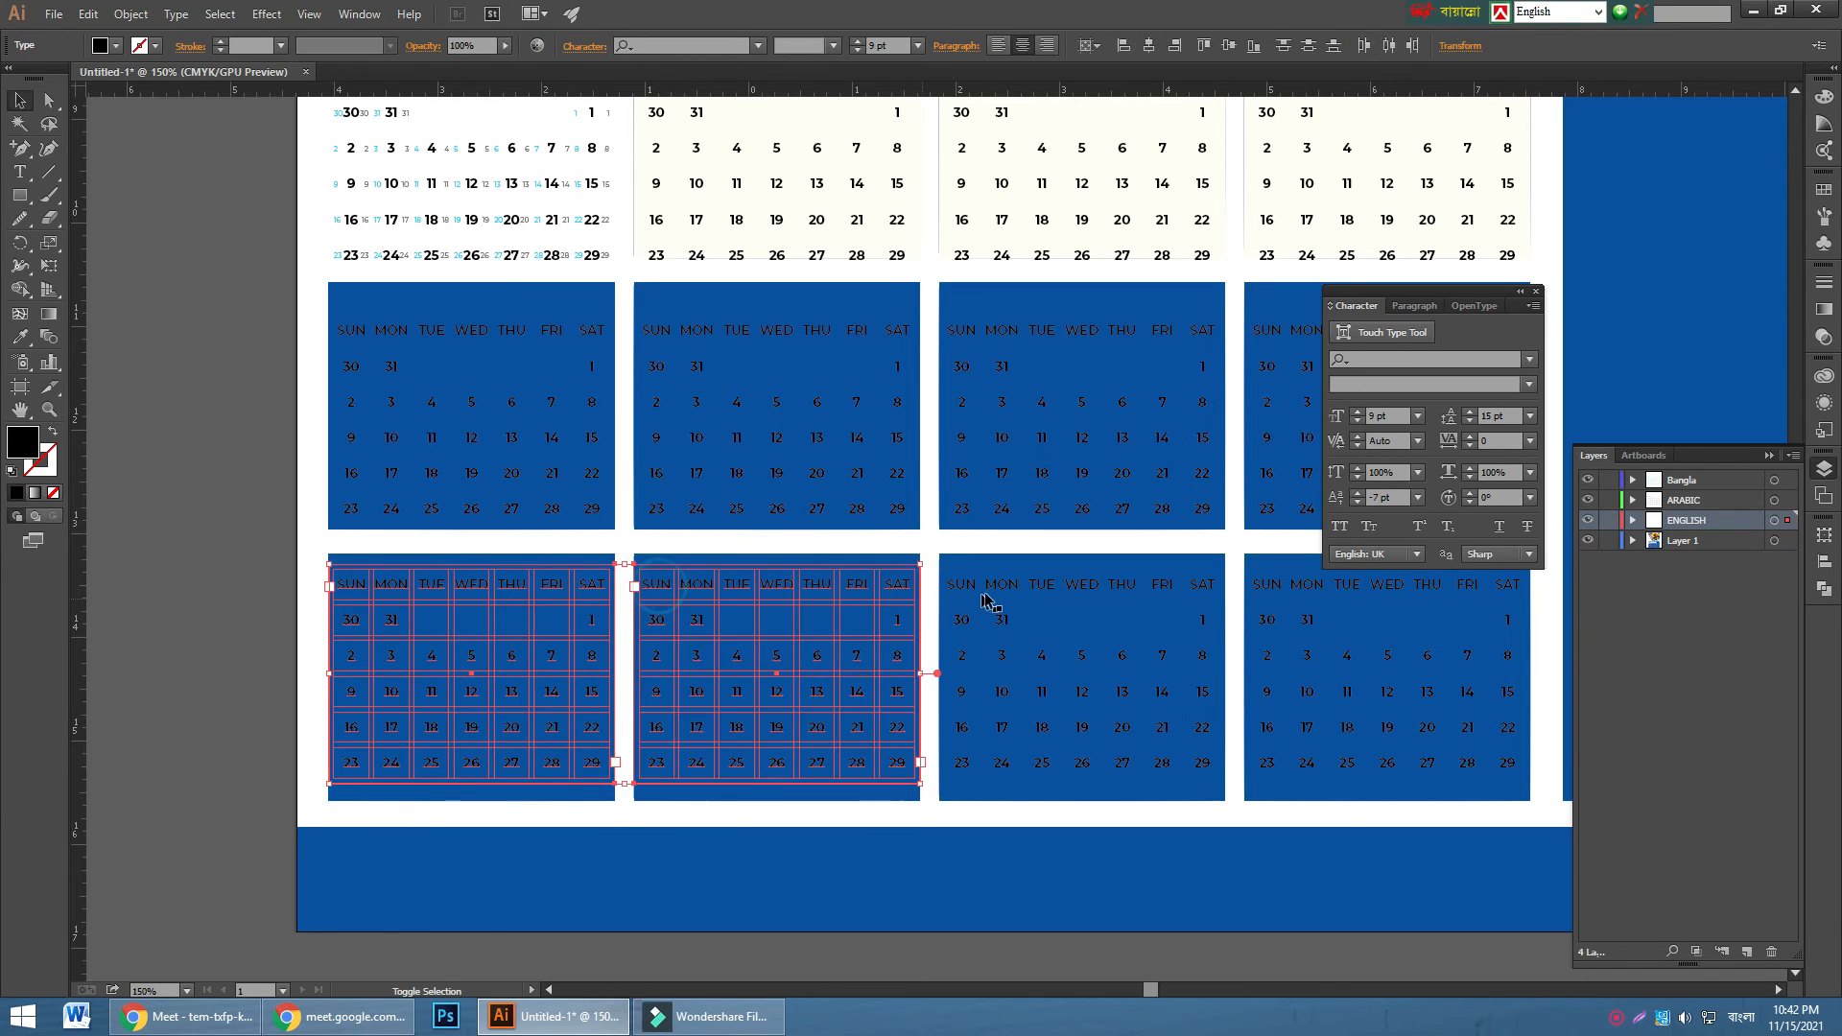
left_click(1214, 589, "shift")
left_click(1272, 589, "shift")
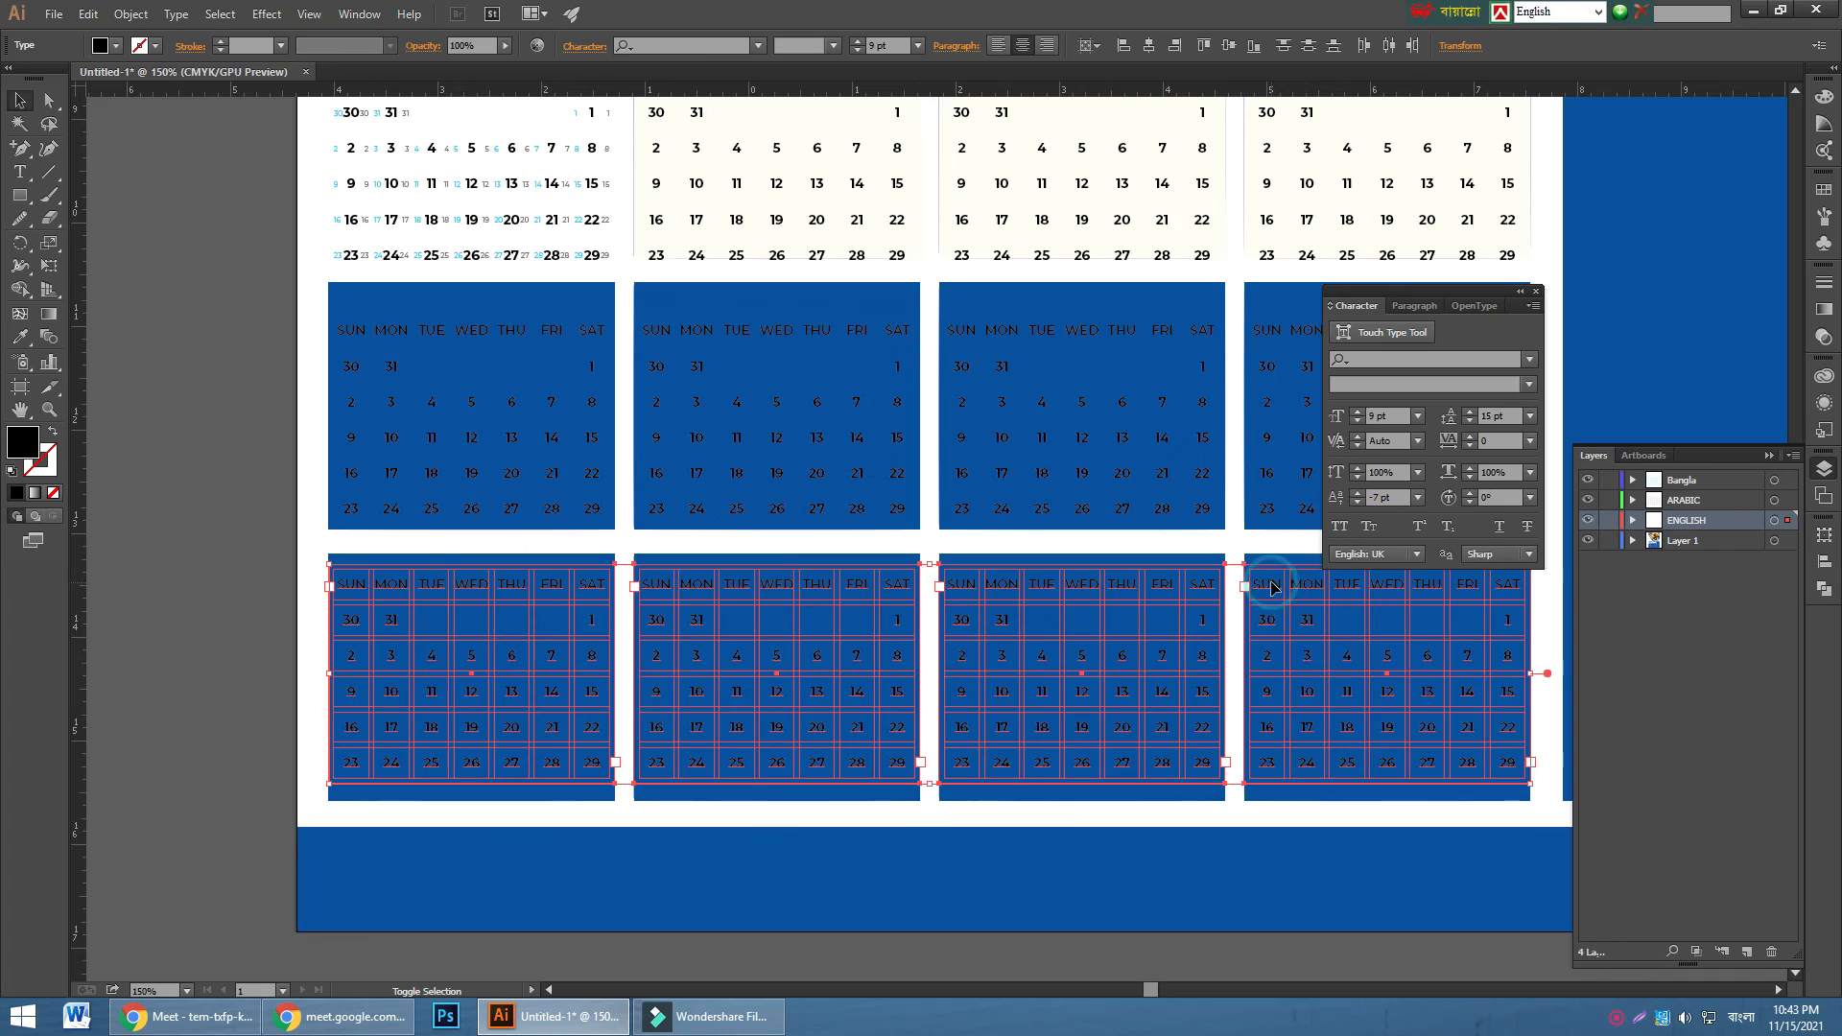
key("Down")
key("Down")
key("Down")
key("Down")
key("Down")
key("Down")
key("Down")
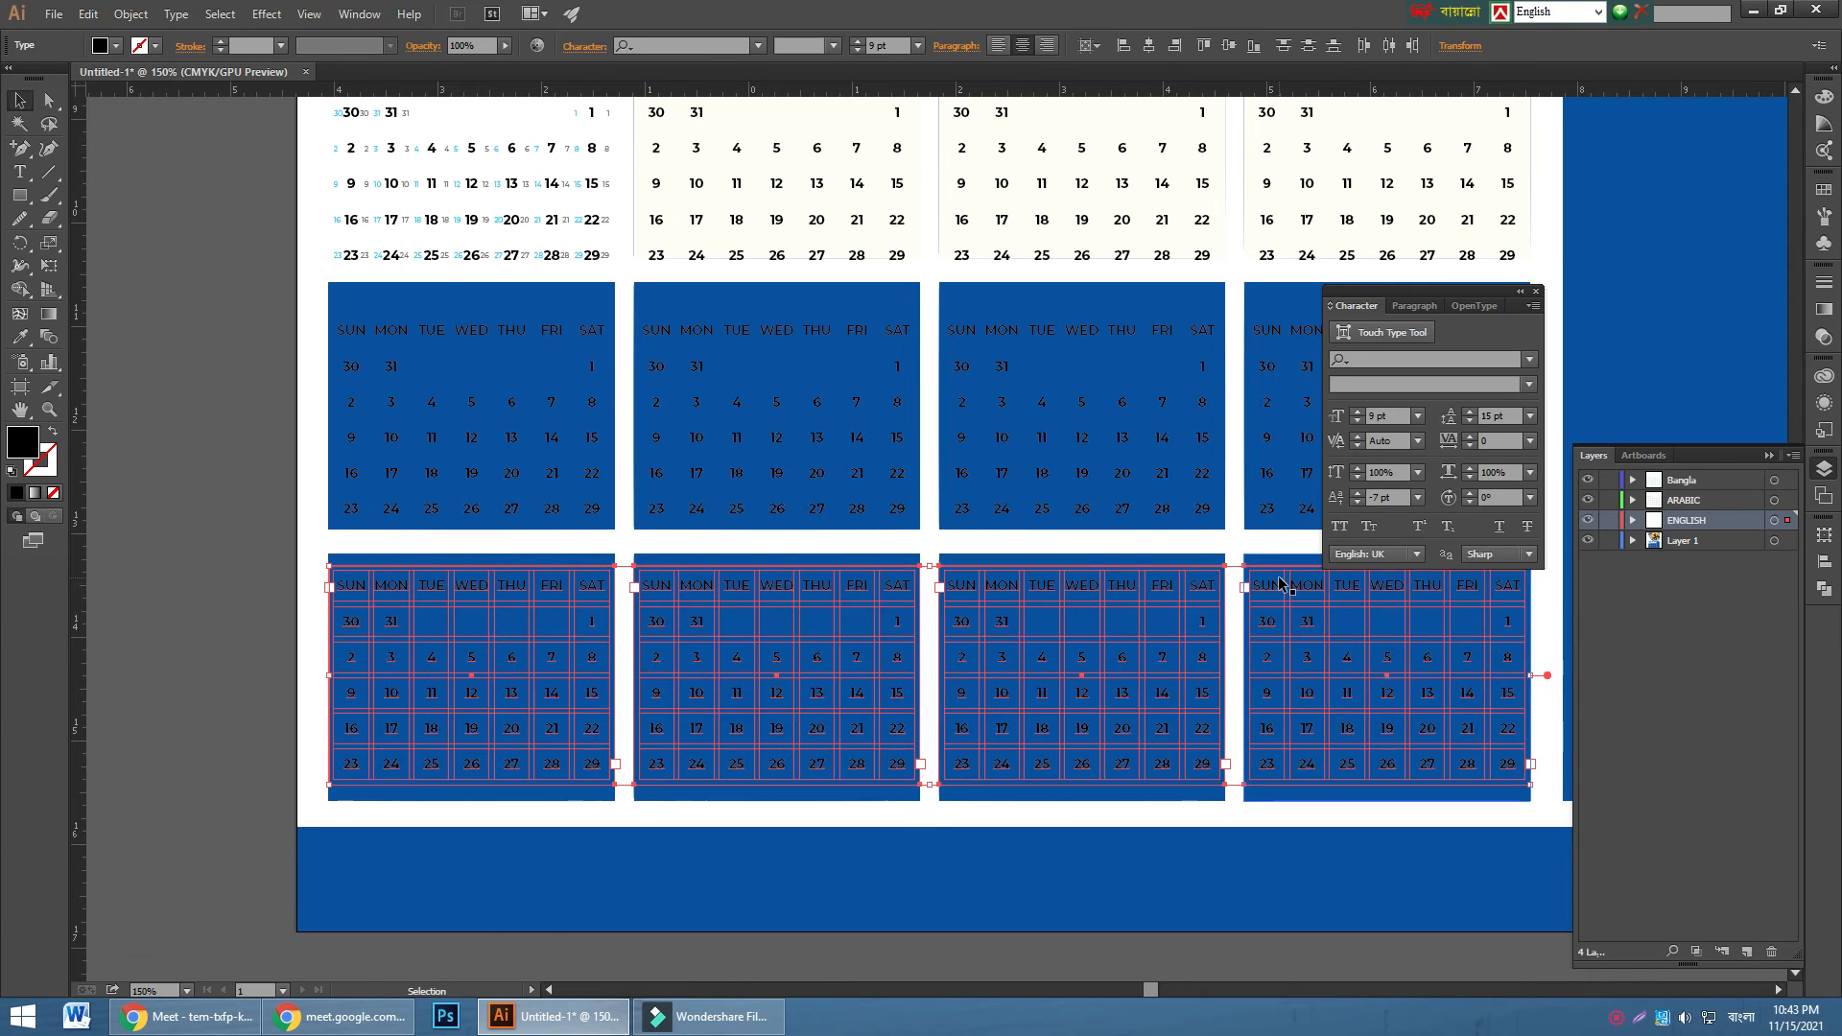
key("Down")
key("Down")
key("Down")
key("Down")
key("Down")
key("Down")
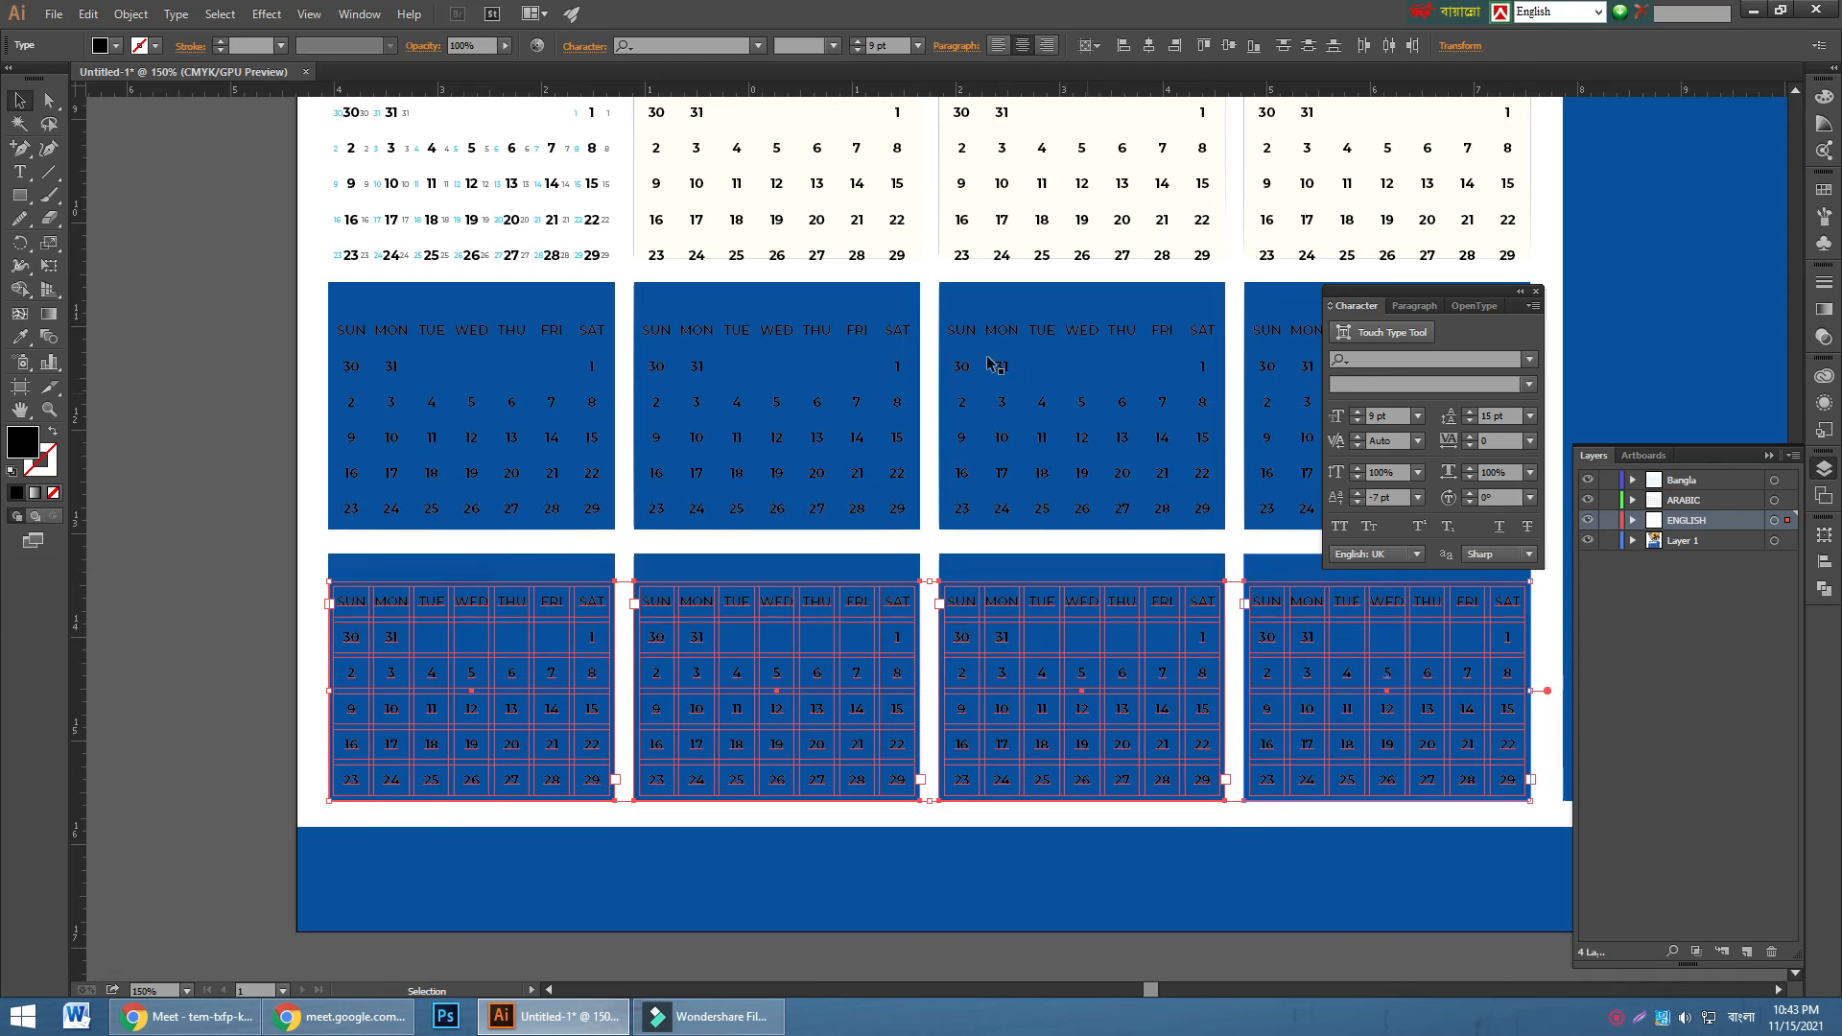
left_click(777, 335)
left_click(499, 331, "shift")
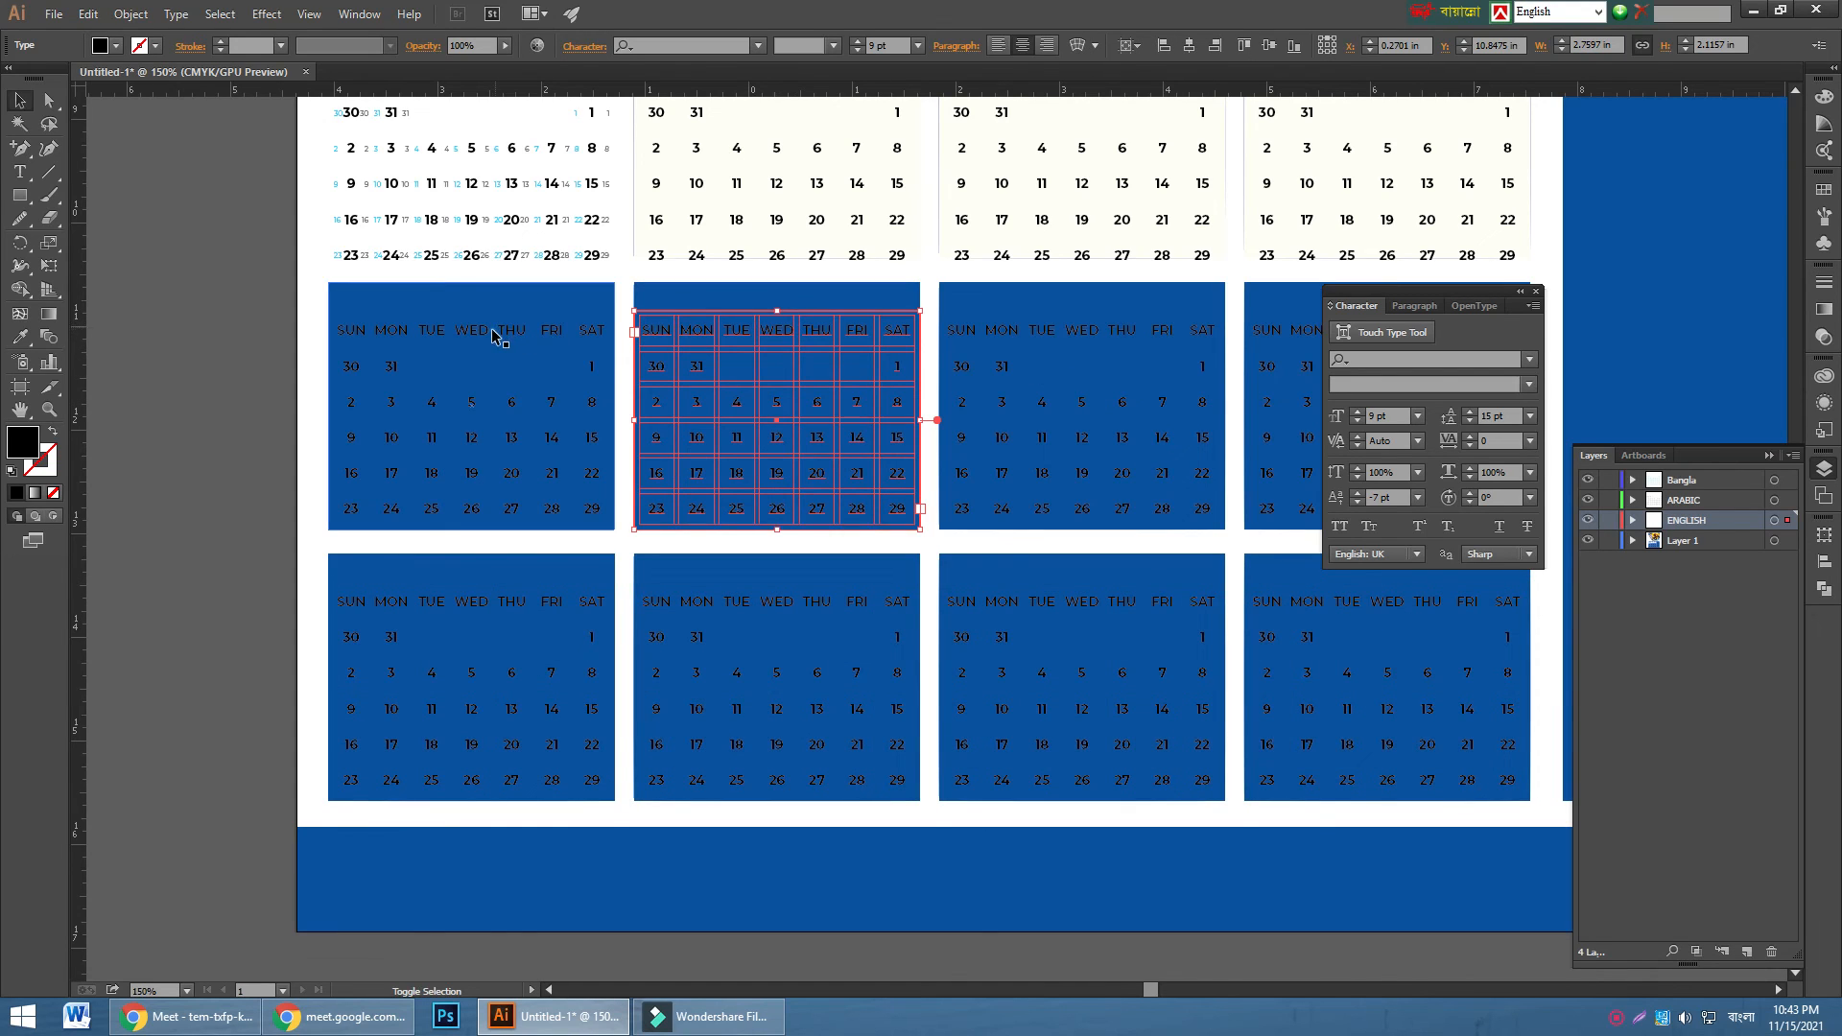
left_click(1010, 483, "shift")
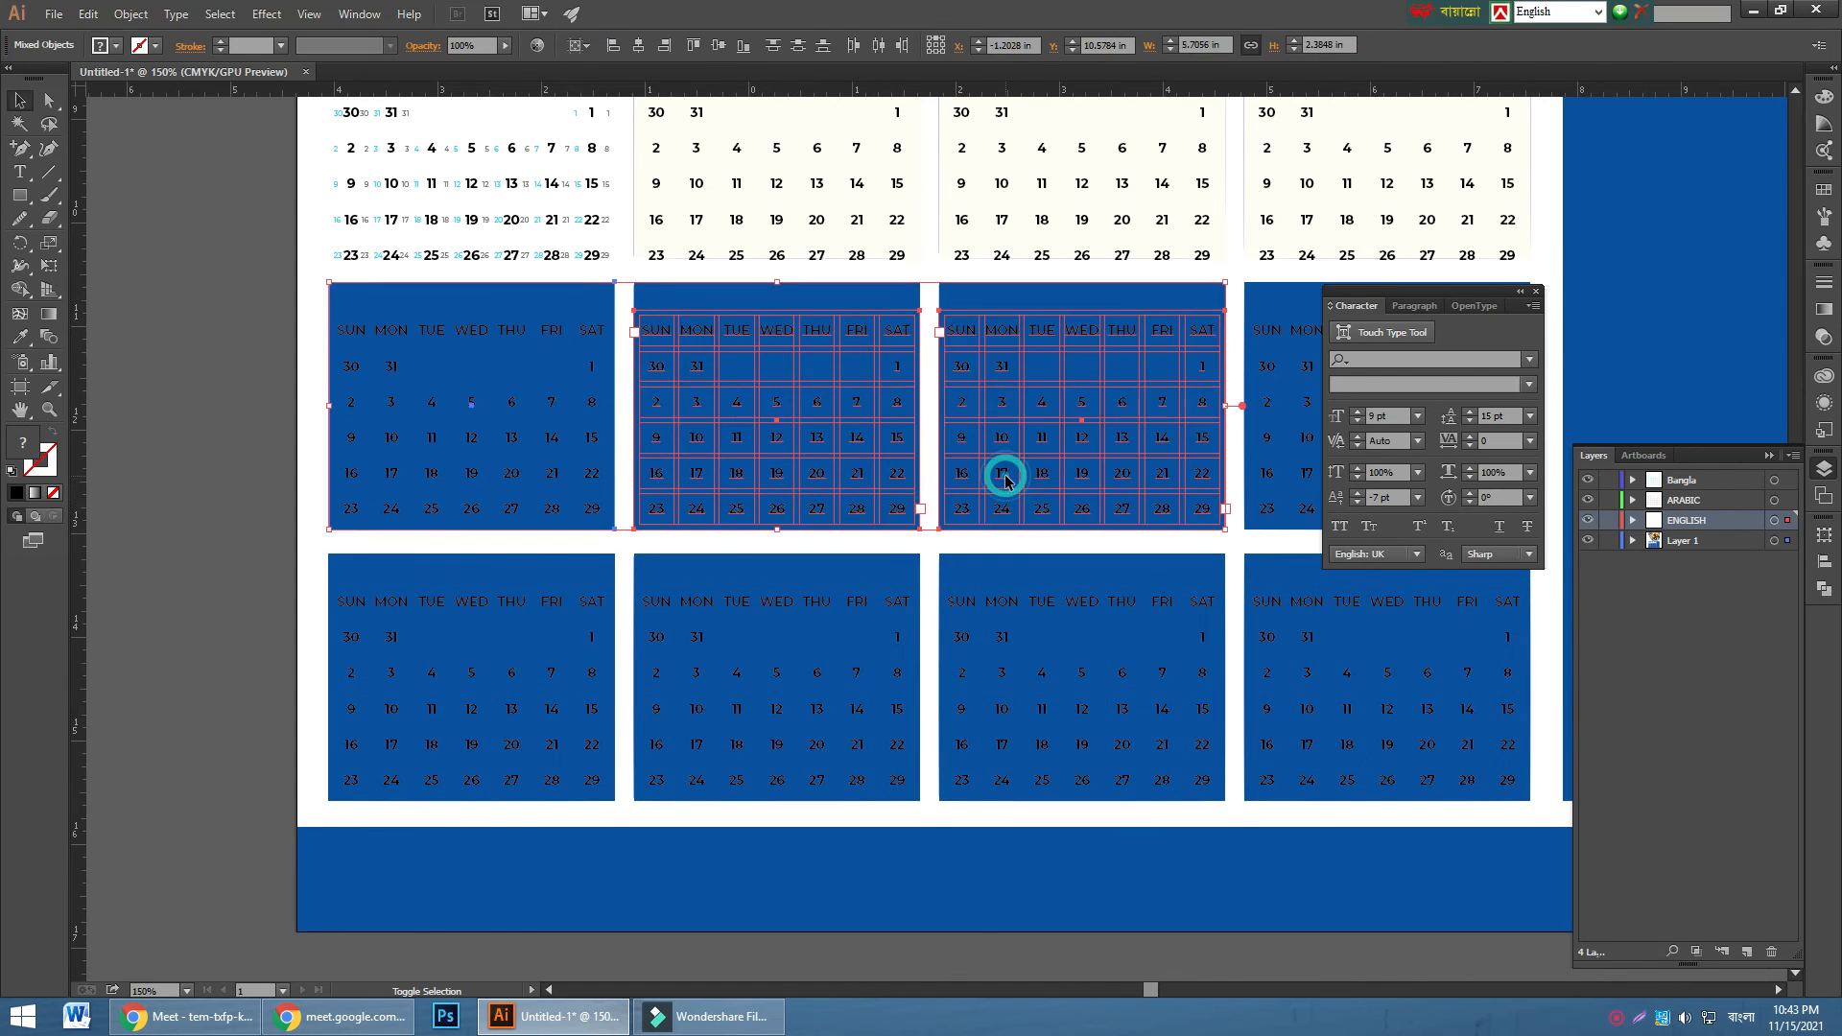
left_click(197, 345)
scroll(205, 353, "up", 3)
scroll(206, 357, "up", 1)
left_click(689, 424)
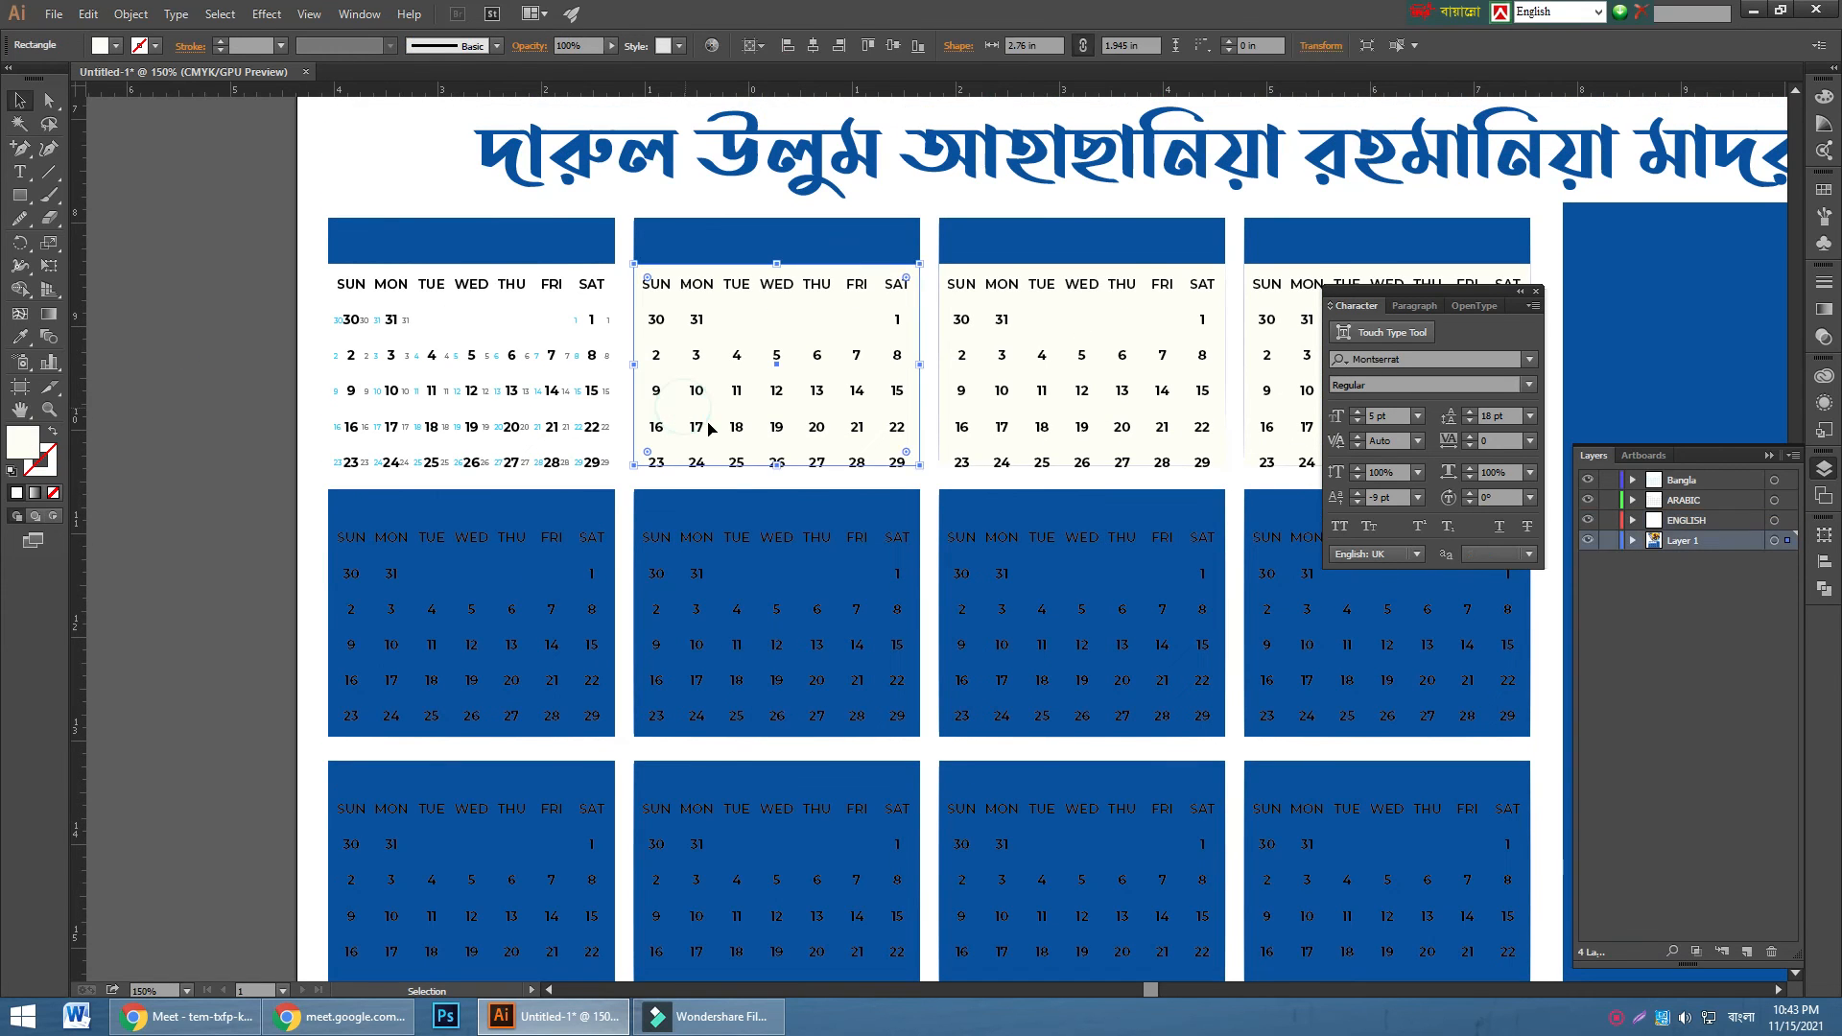
left_click(702, 292)
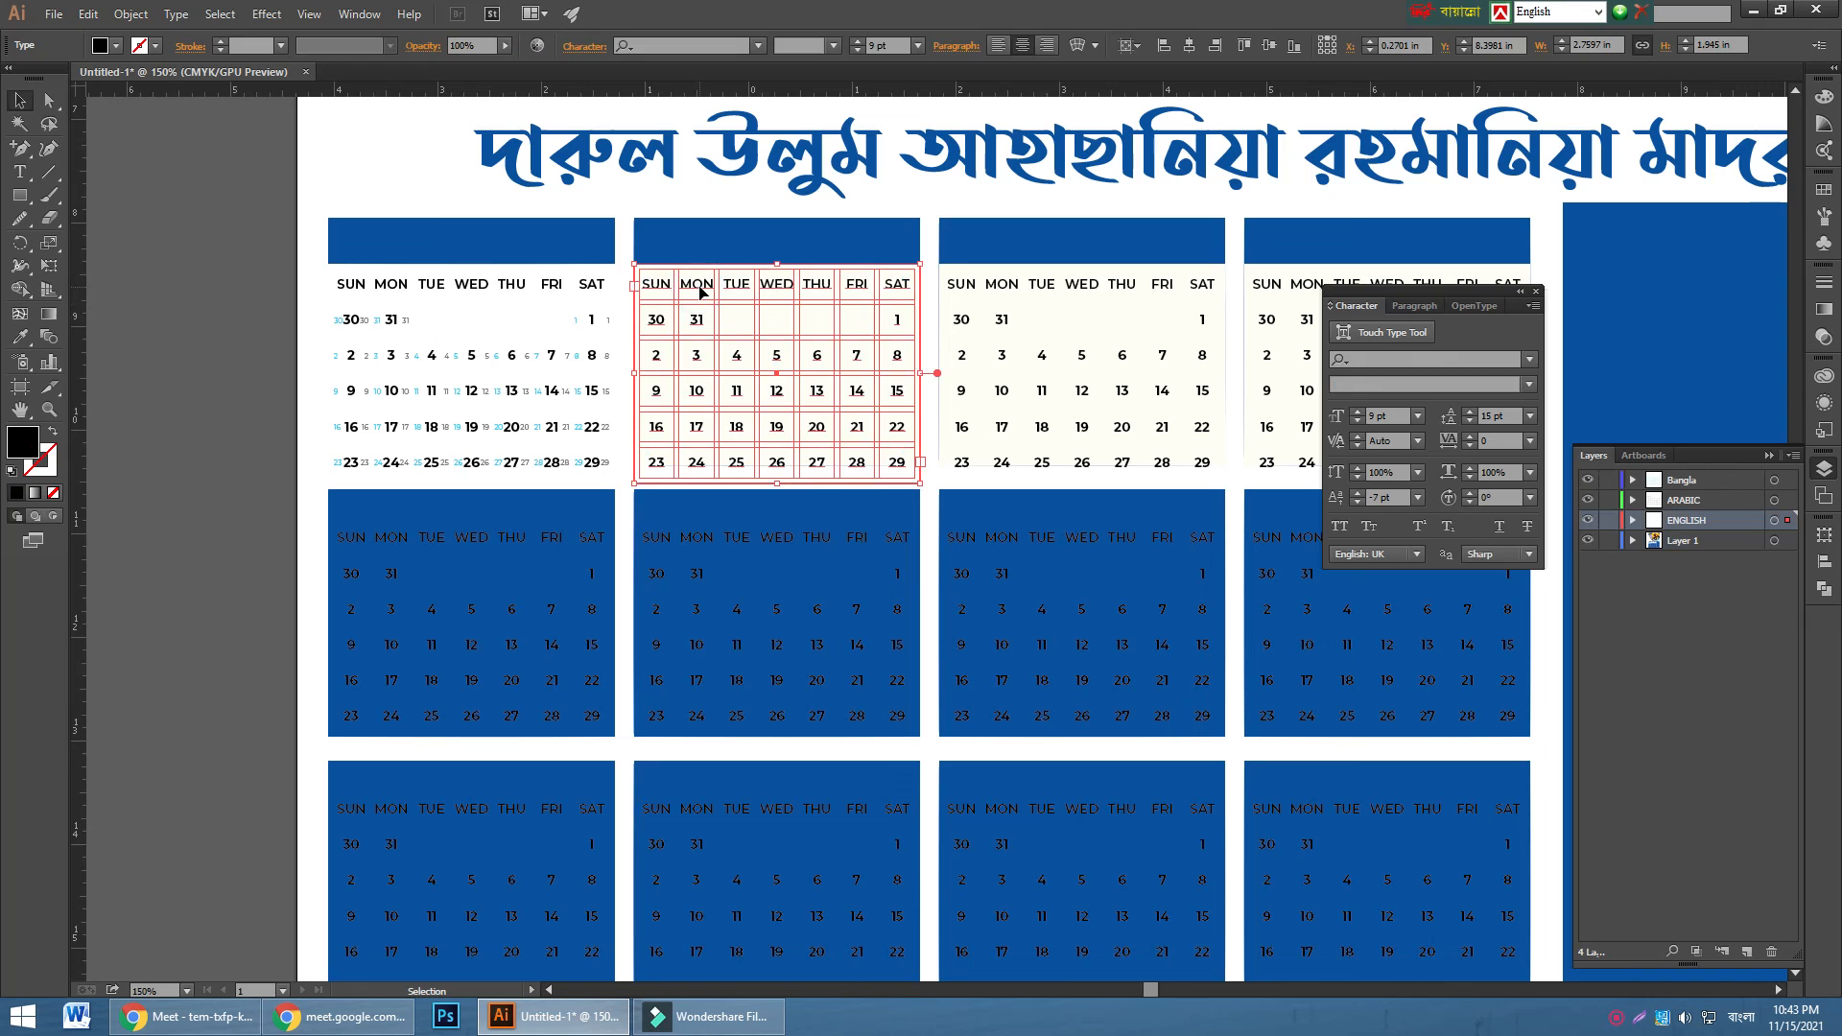
scroll(709, 437, "down", 1)
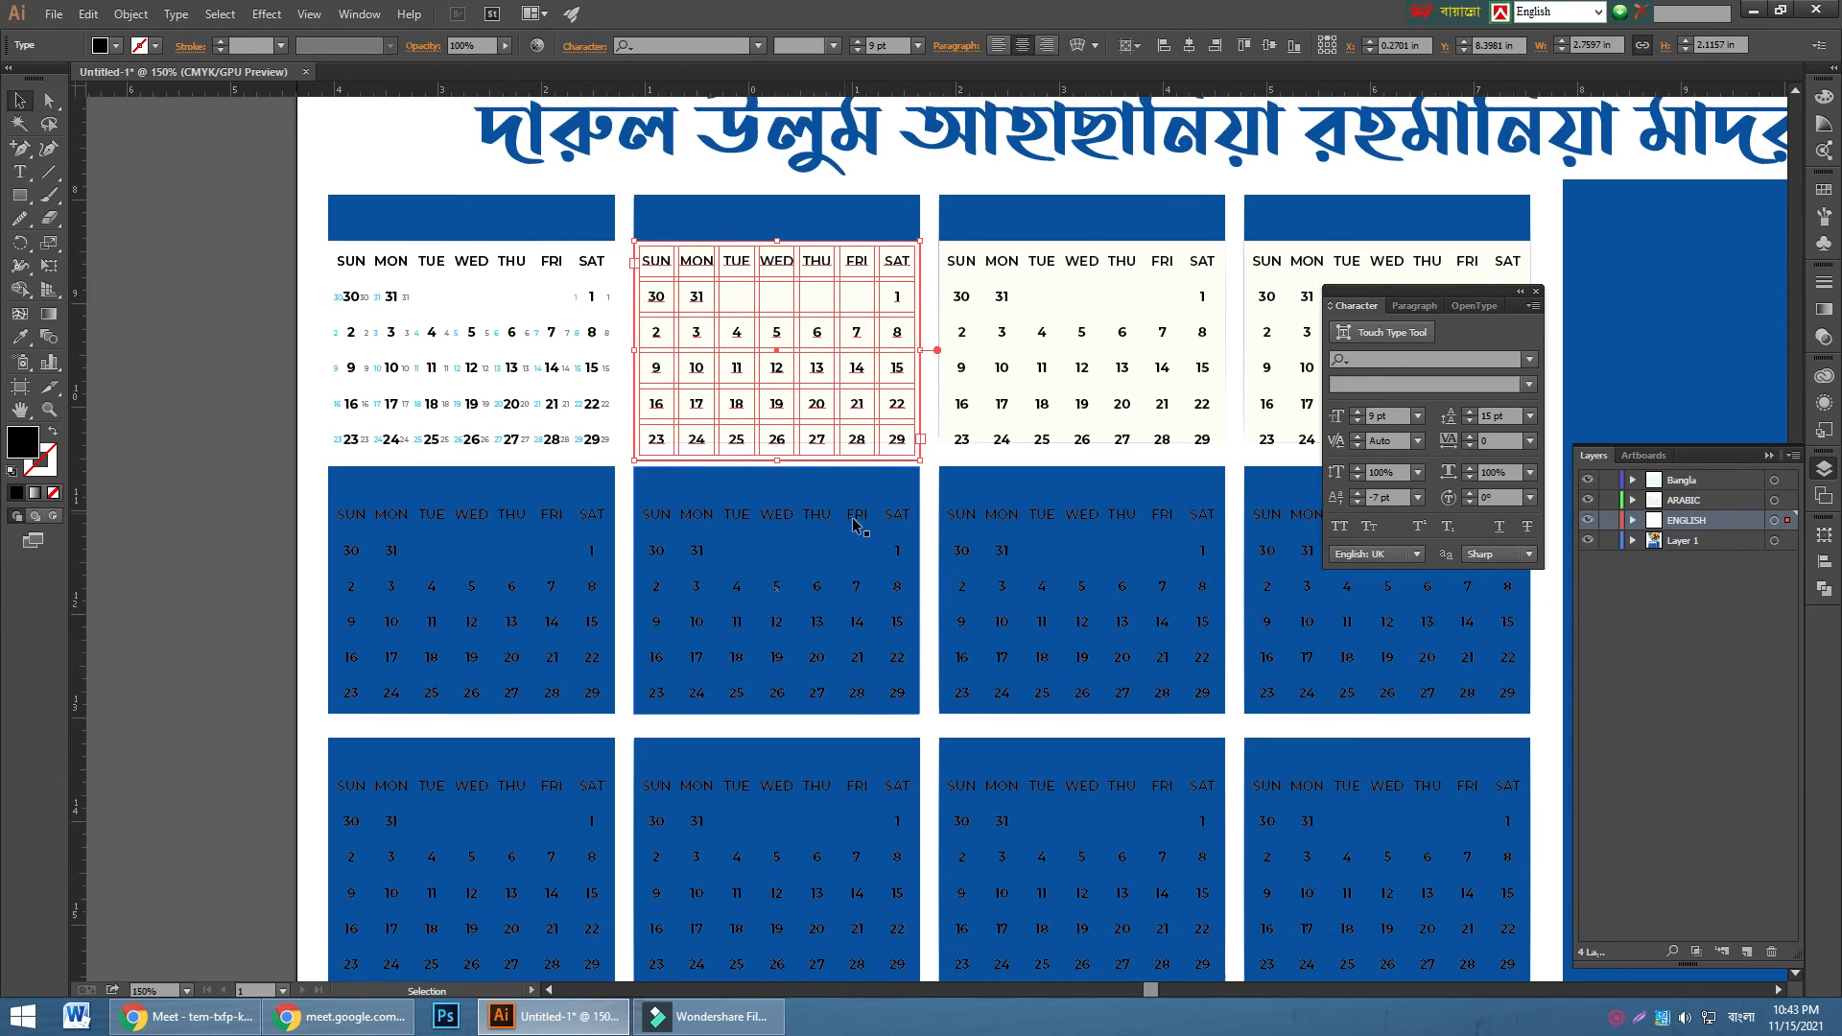
- Hide the ENGLISH layer and duplicate the ARABIC calendar frame onto the other three month boxes of the first row
left_click(1587, 521)
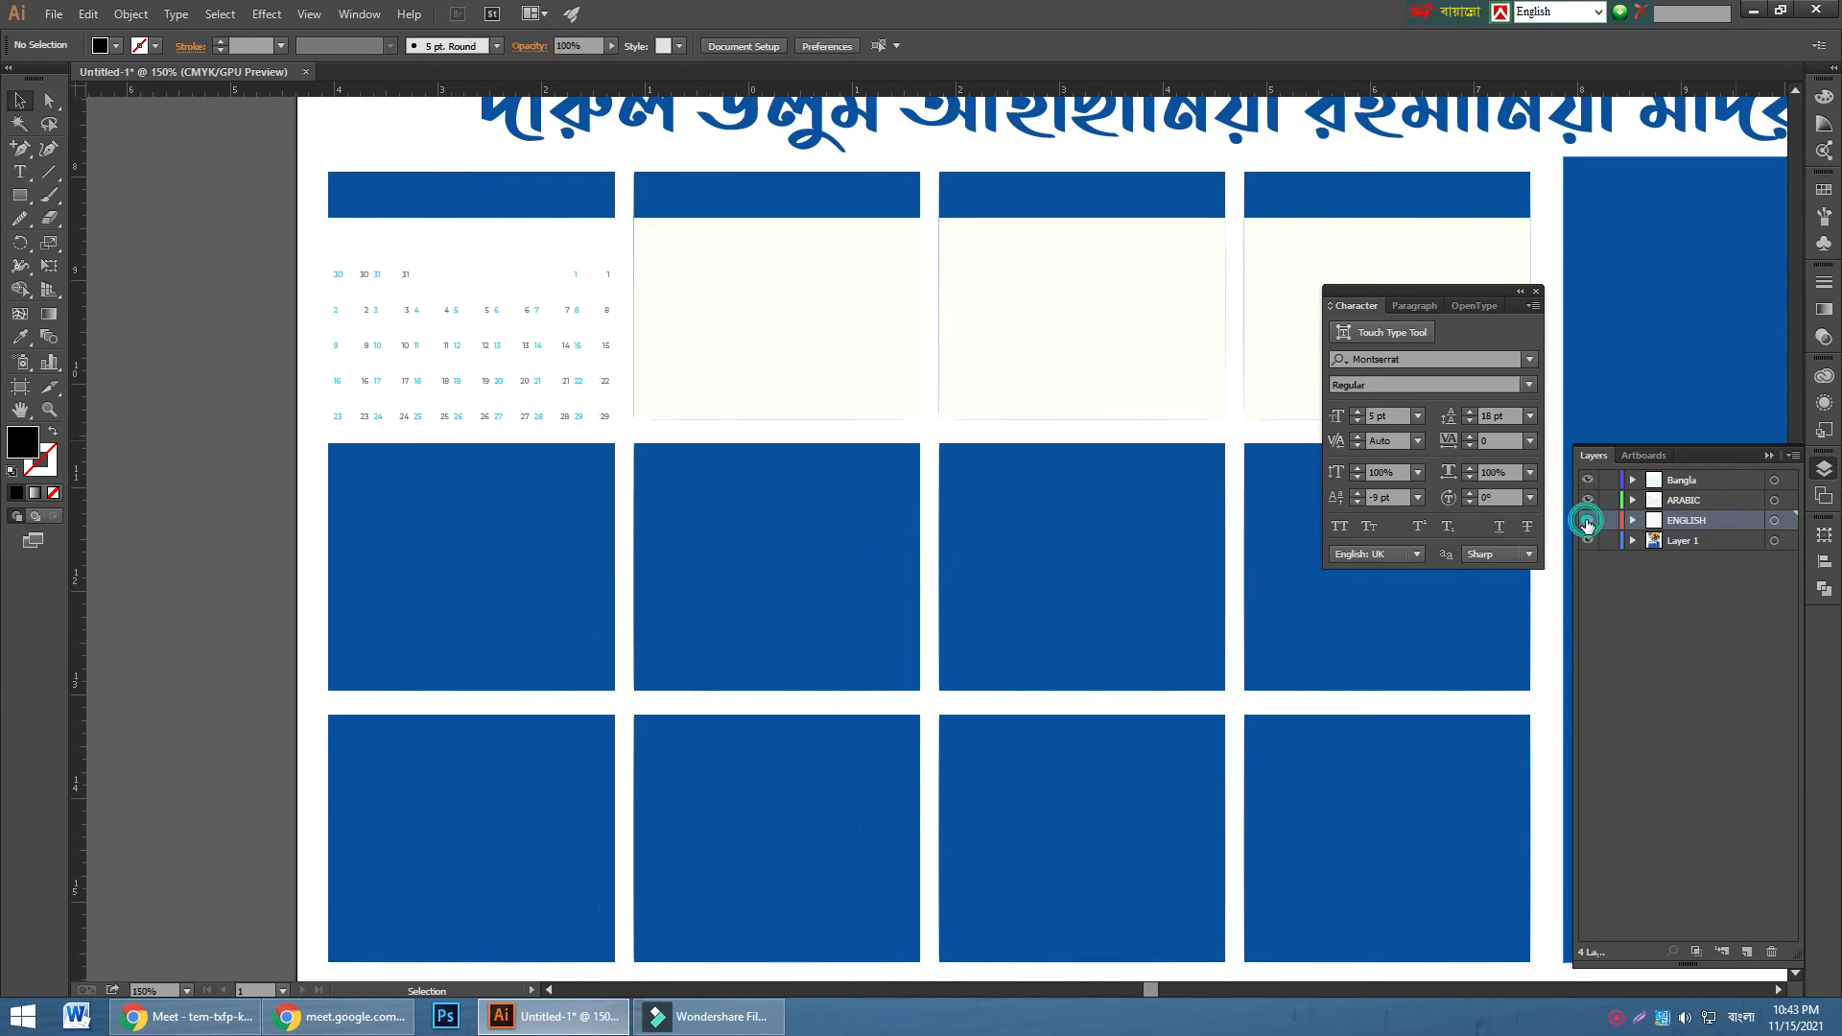
left_click(1774, 499)
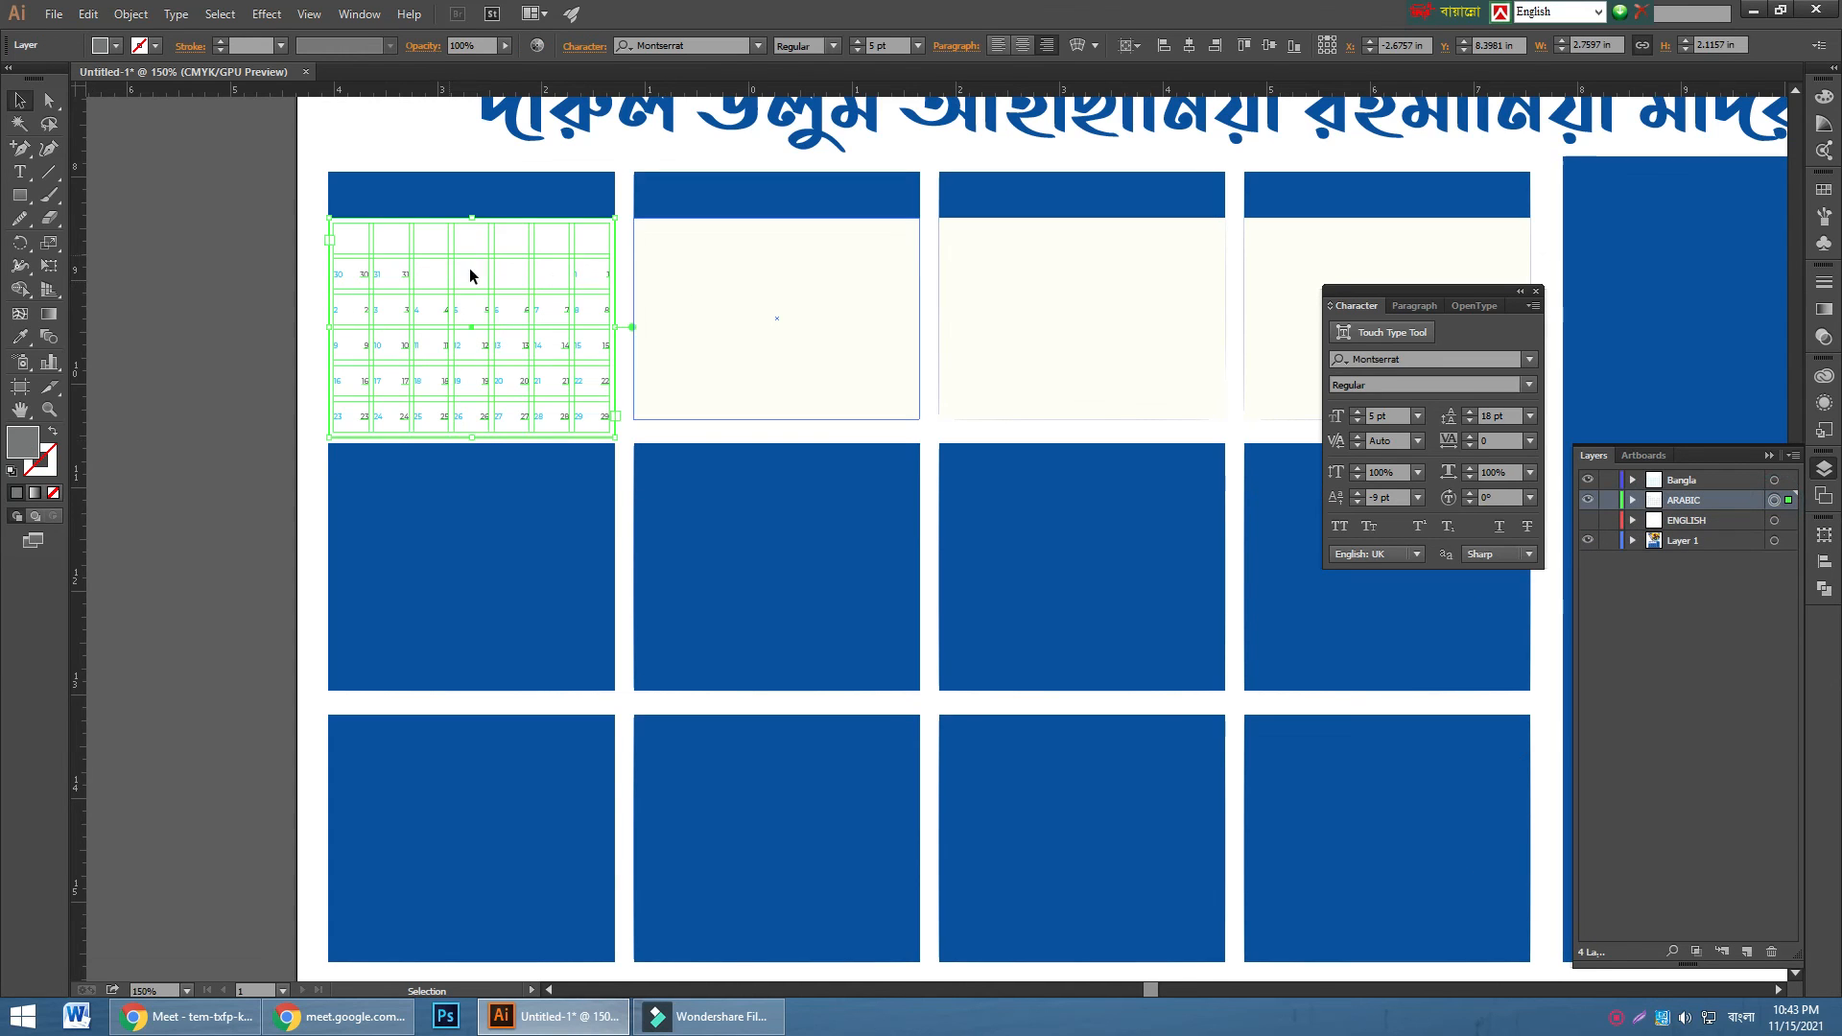
left_click_drag(683, 293, 779, 298)
left_click(219, 338)
left_click_drag(418, 281, 715, 284)
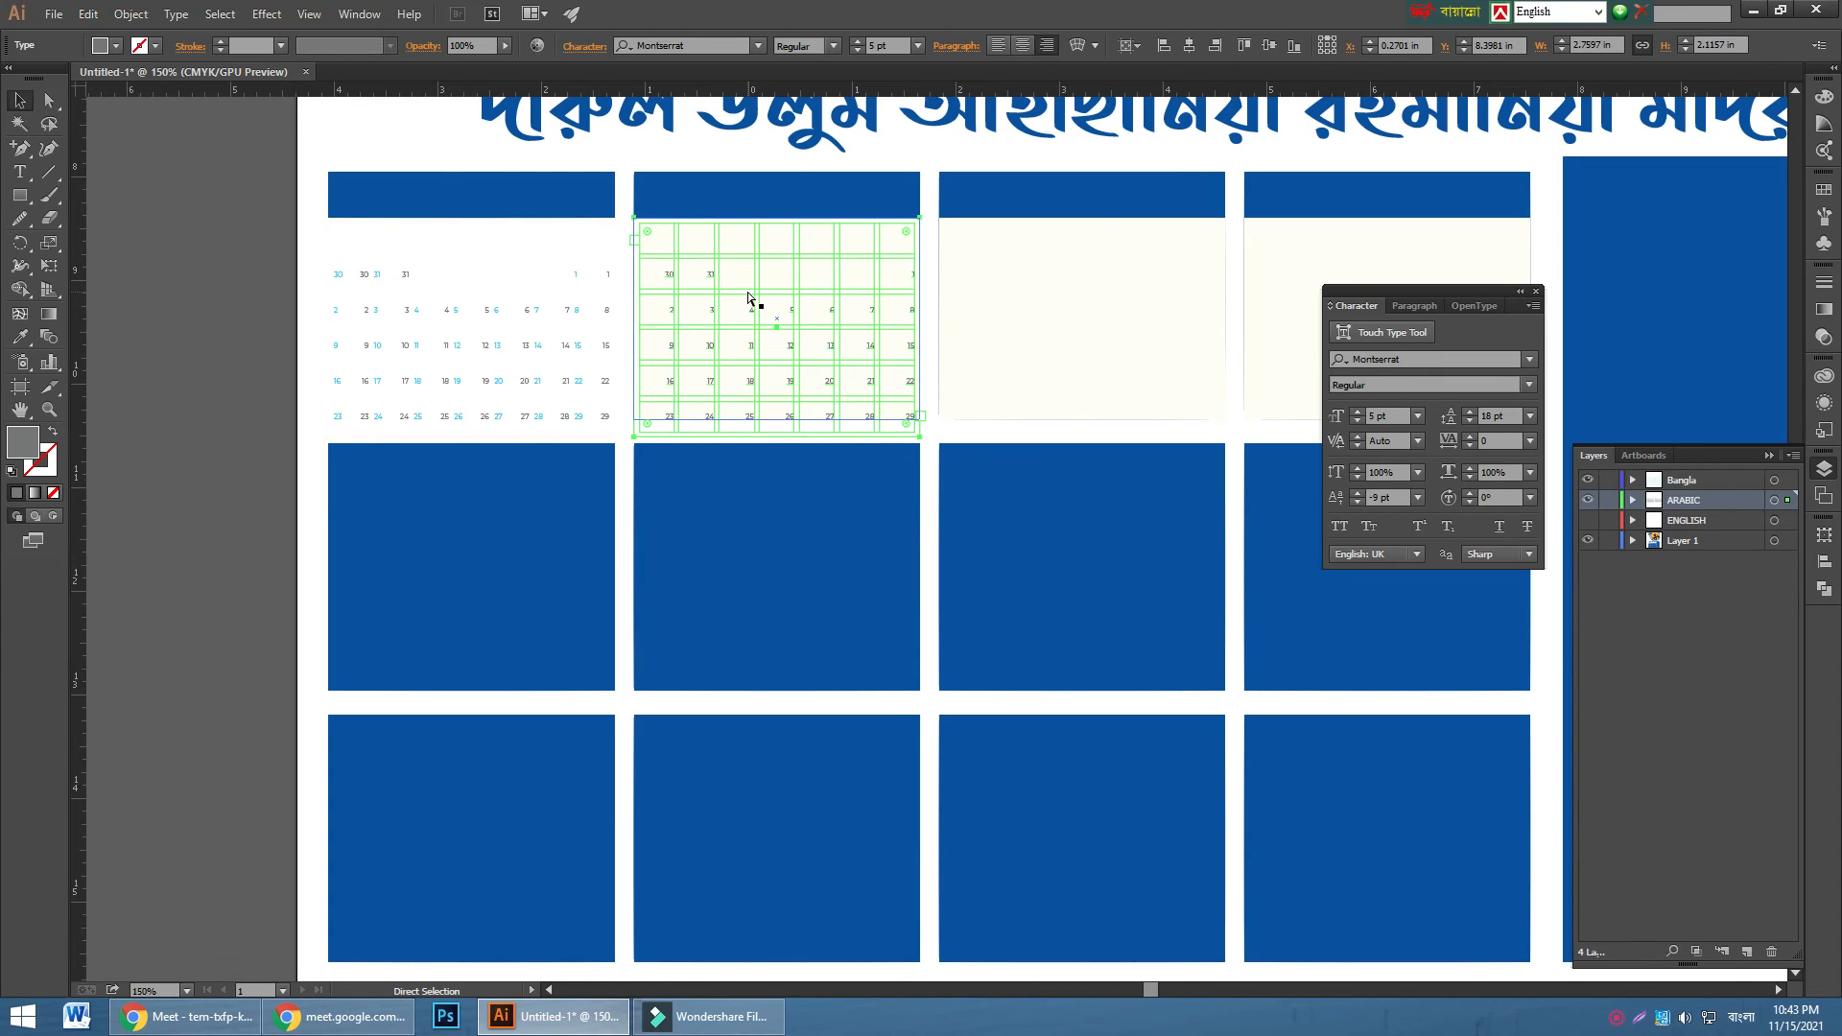
key("ctrl+d")
key("ctrl+d")
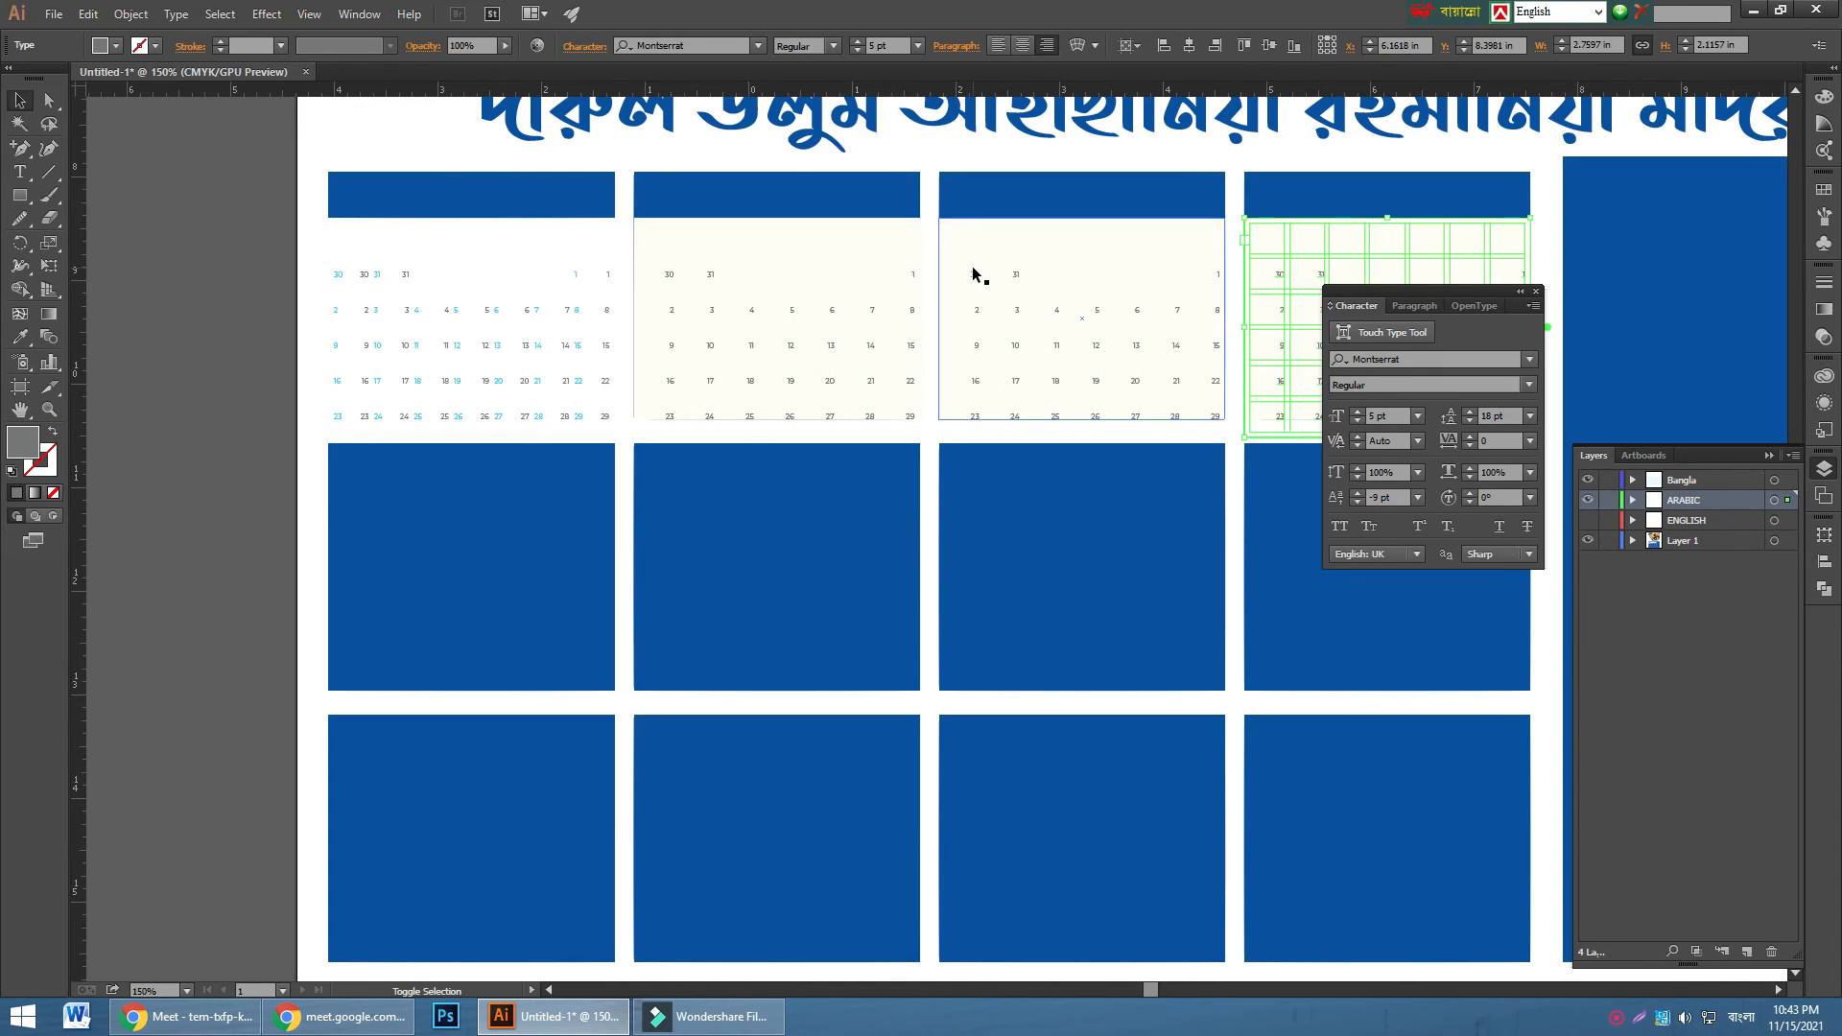
- Copy all four ARABIC calendar frames down onto the second row of blue boxes and repeat the copy for the third row
left_click(967, 277, "shift")
left_click(912, 279, "shift")
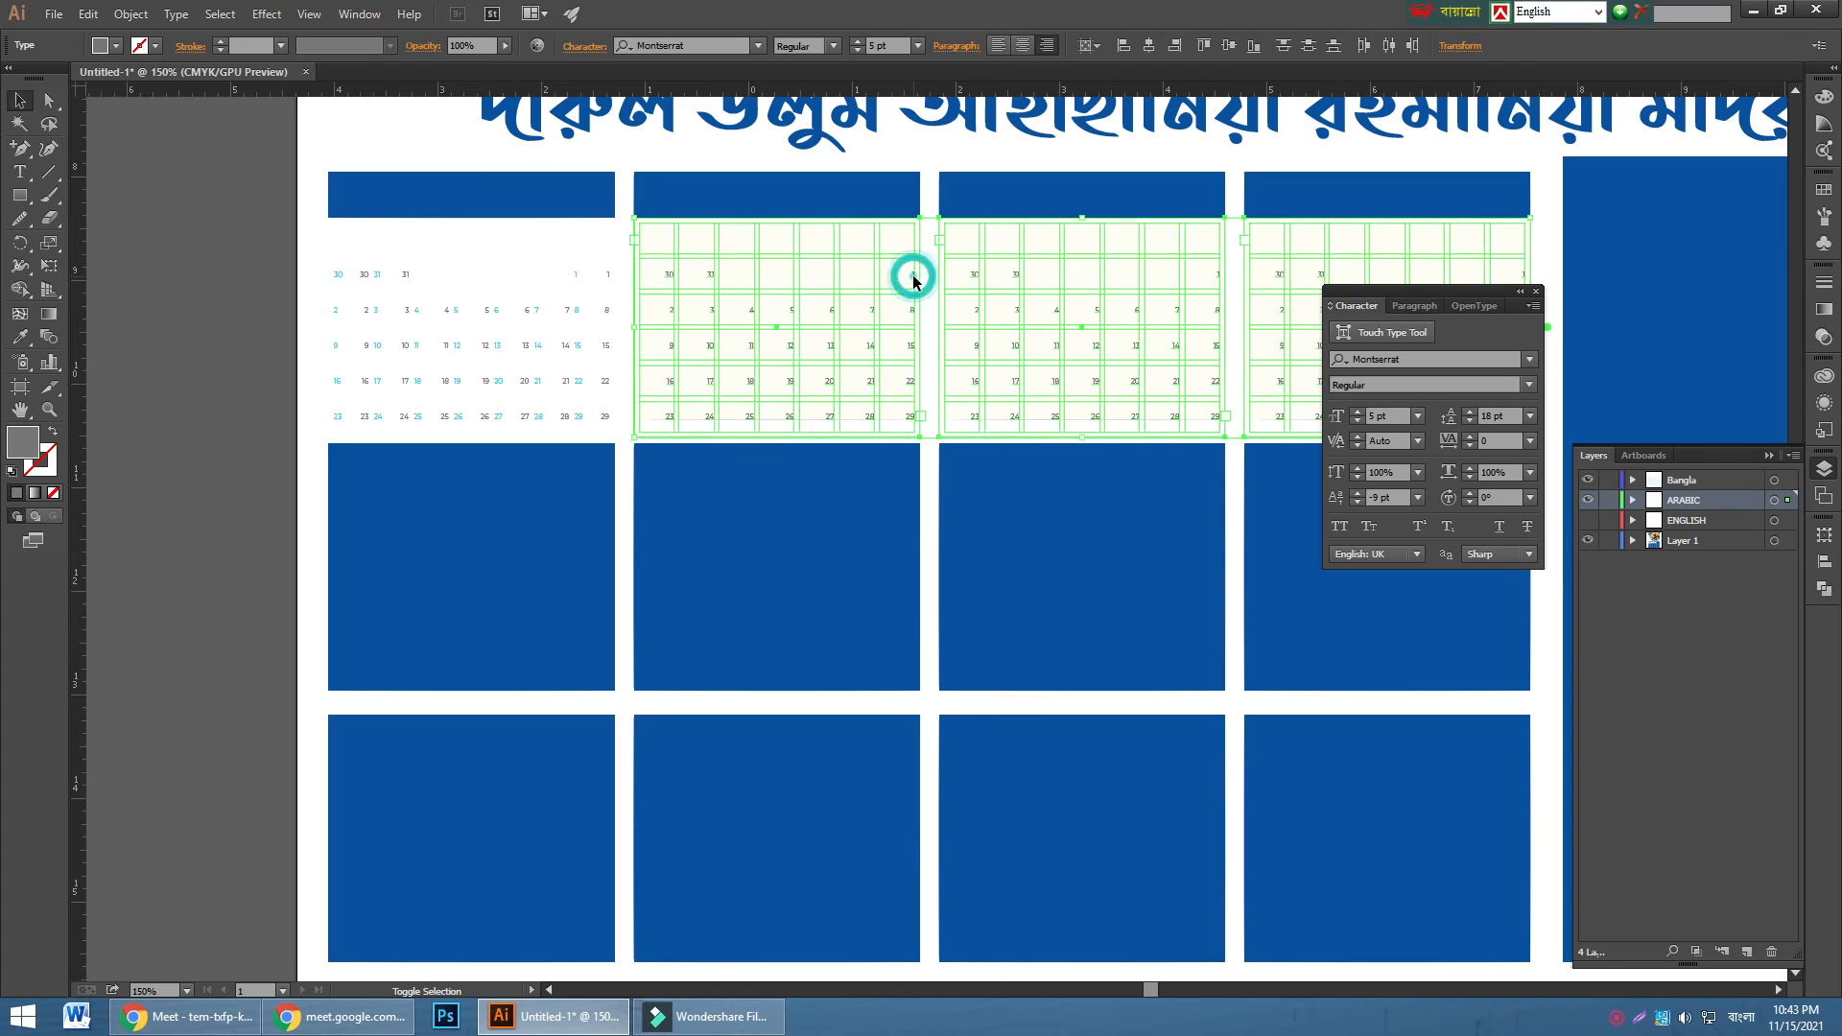
left_click(608, 276, "shift")
left_click_drag(608, 279, 606, 537)
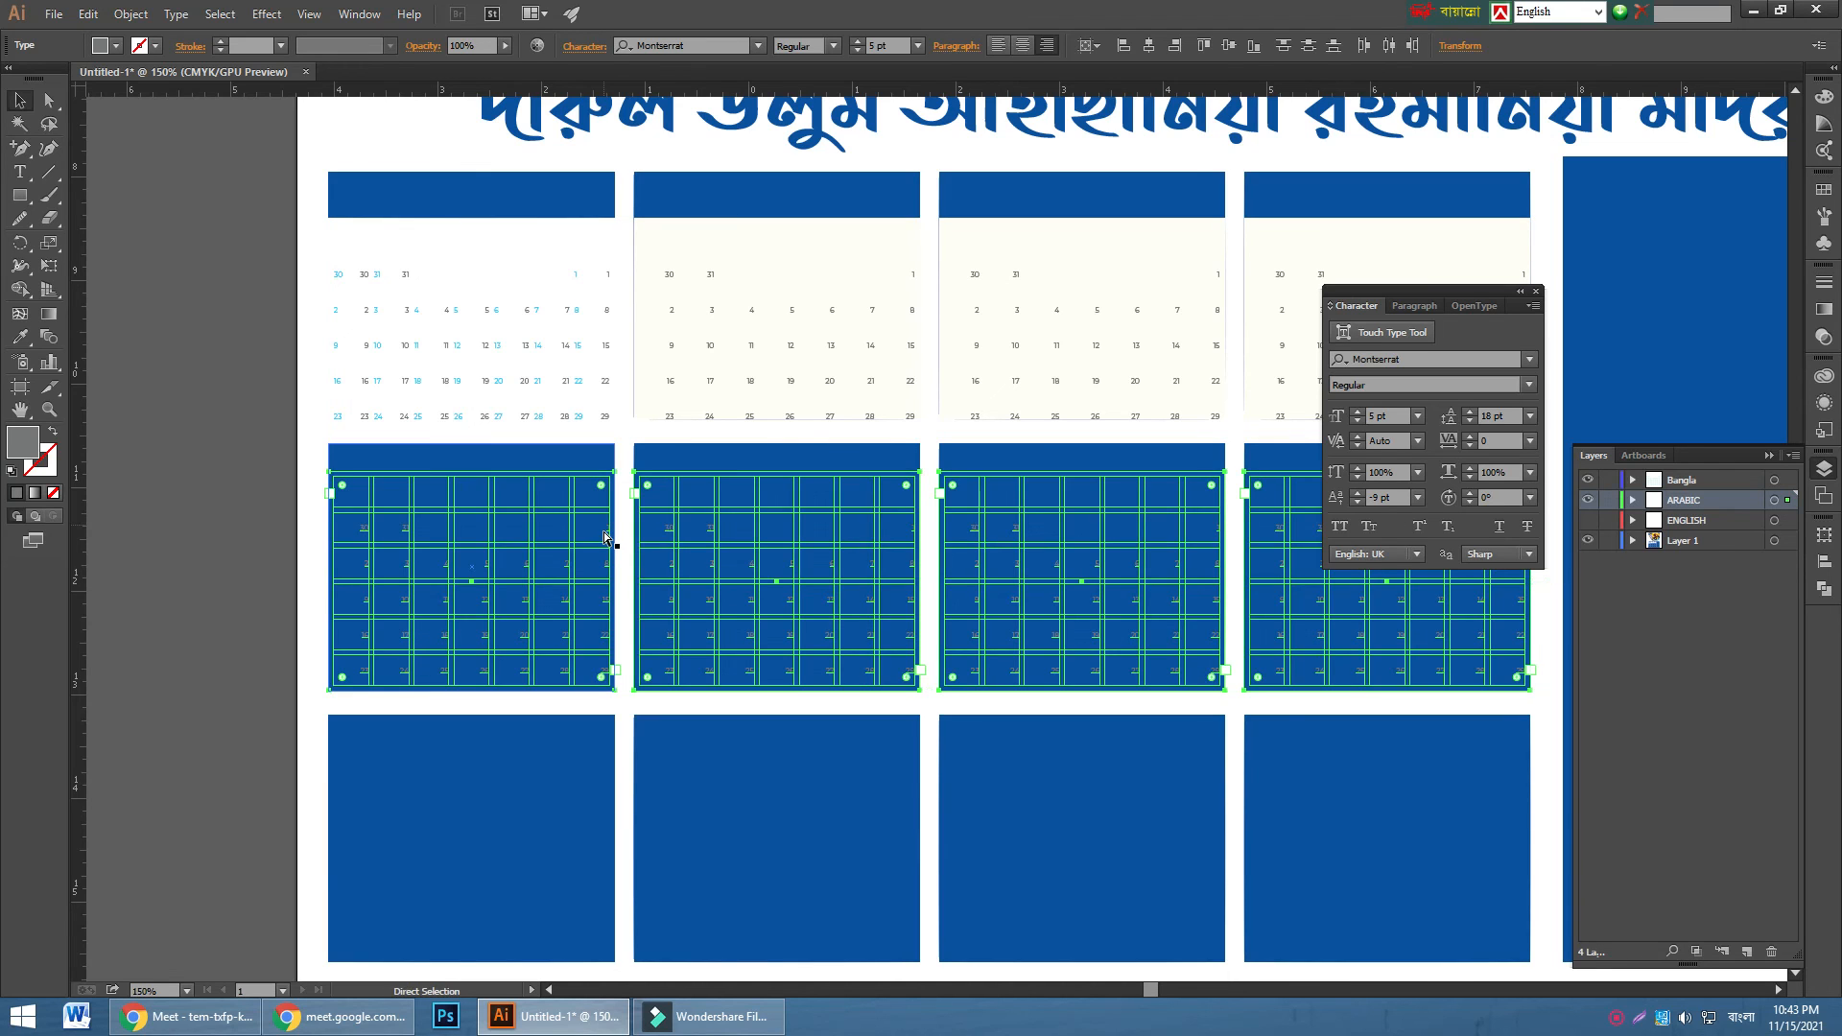
key("ctrl+d")
- Move the third row's four ARABIC calendar frames down to the bottom edges of their blue boxes and deselect them
scroll(602, 537, "down", 1)
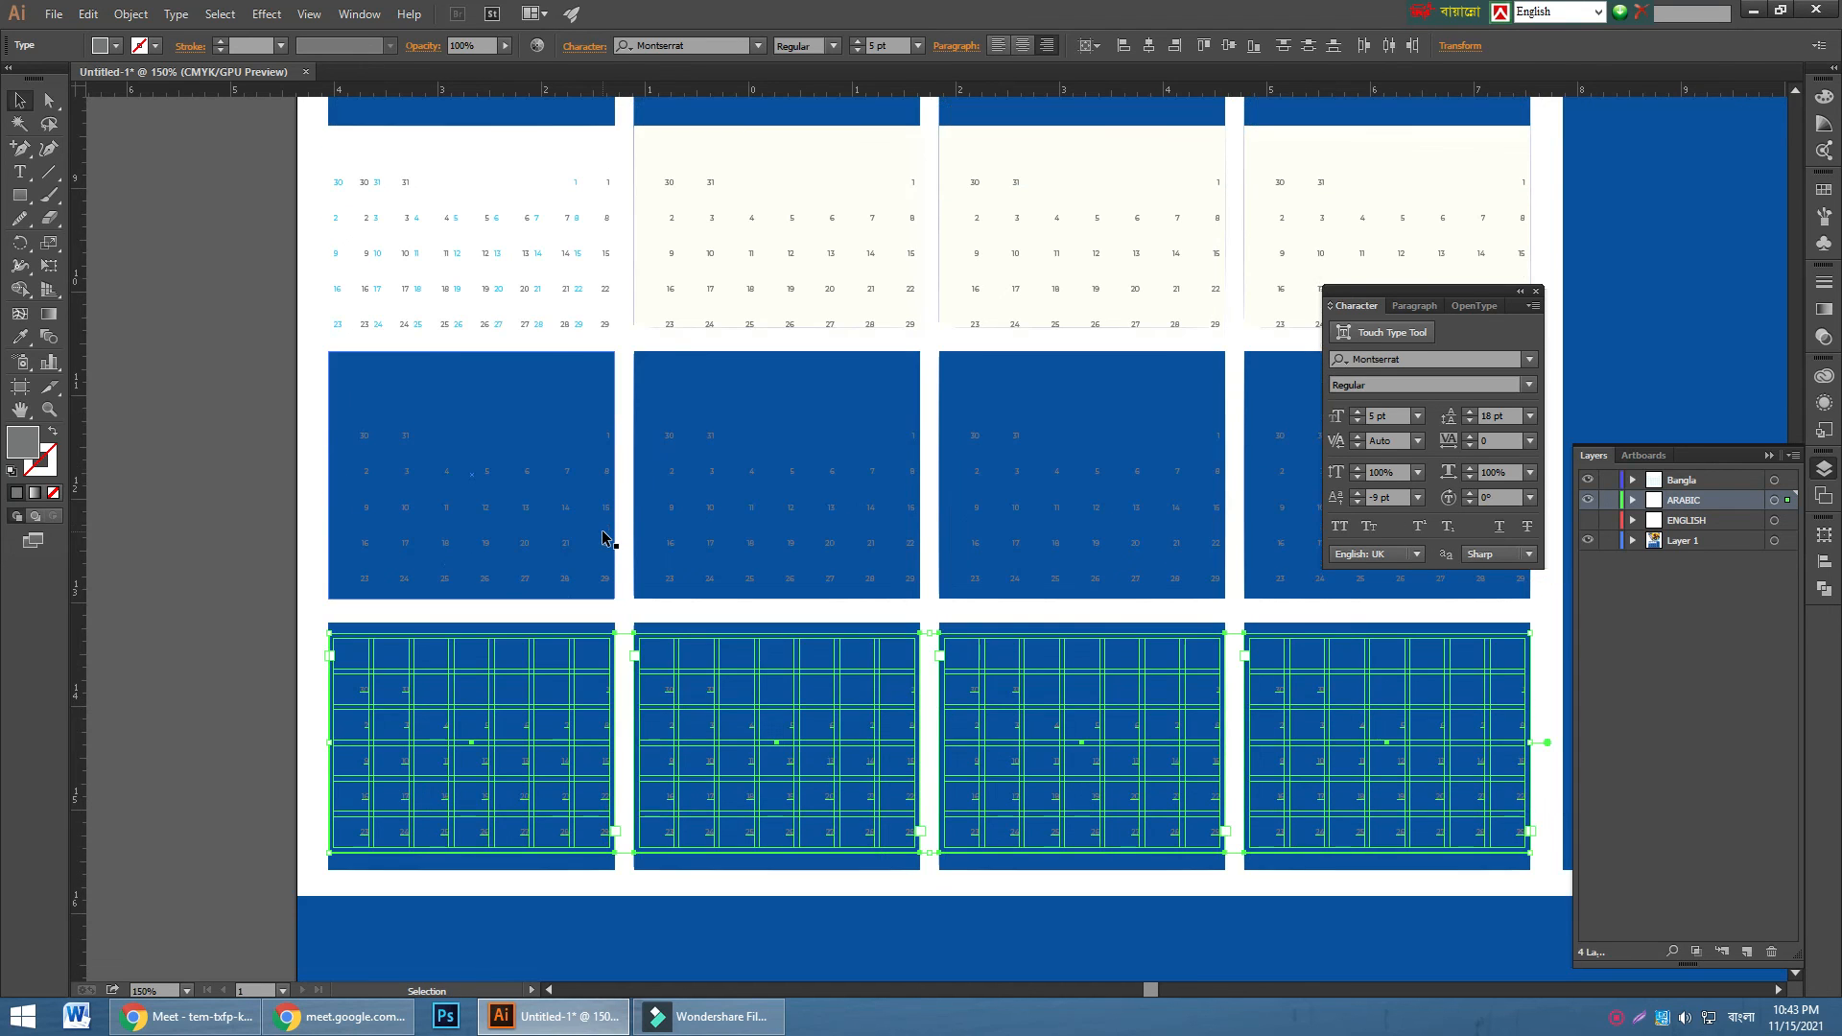
key("Down")
key("Down")
key("Down")
key("Down")
key("Down")
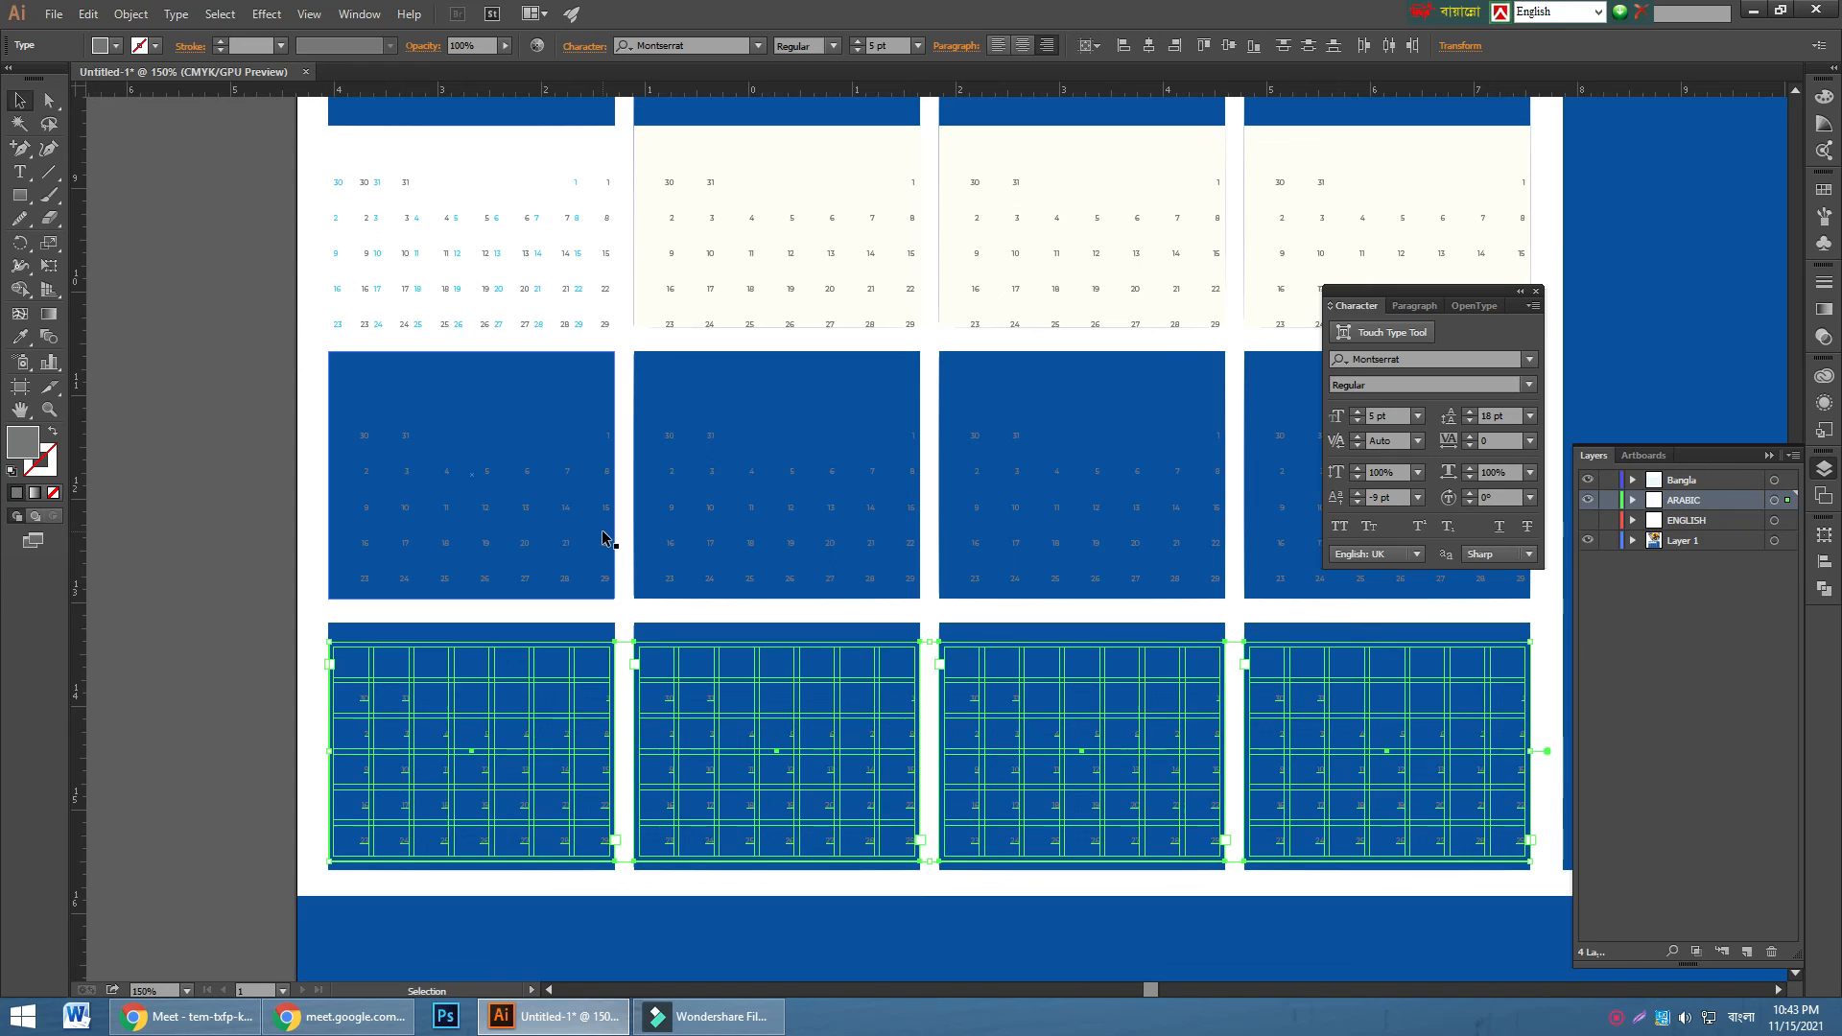
key("Down")
key("Down")
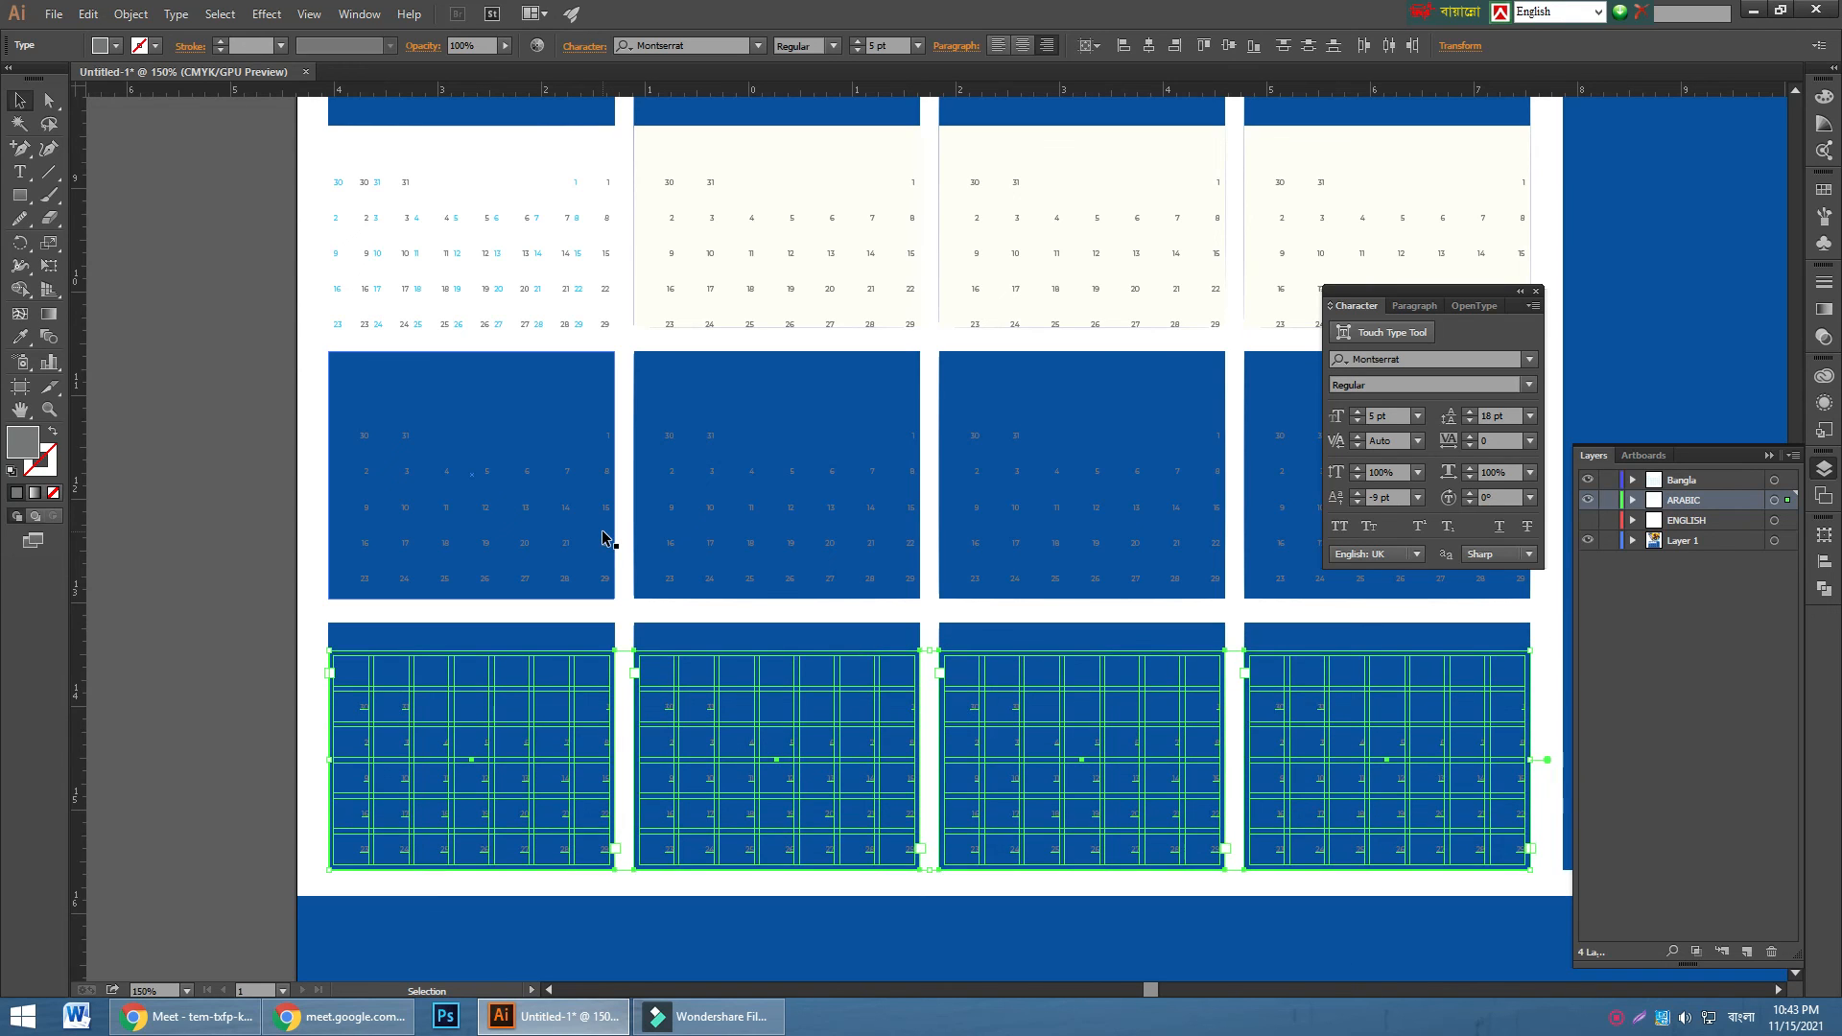
left_click(227, 545)
- Hide the ARABIC layer and duplicate the Bangla calendar frame onto the other three month boxes of the first row
left_click(1589, 502)
scroll(1017, 503, "up", 3)
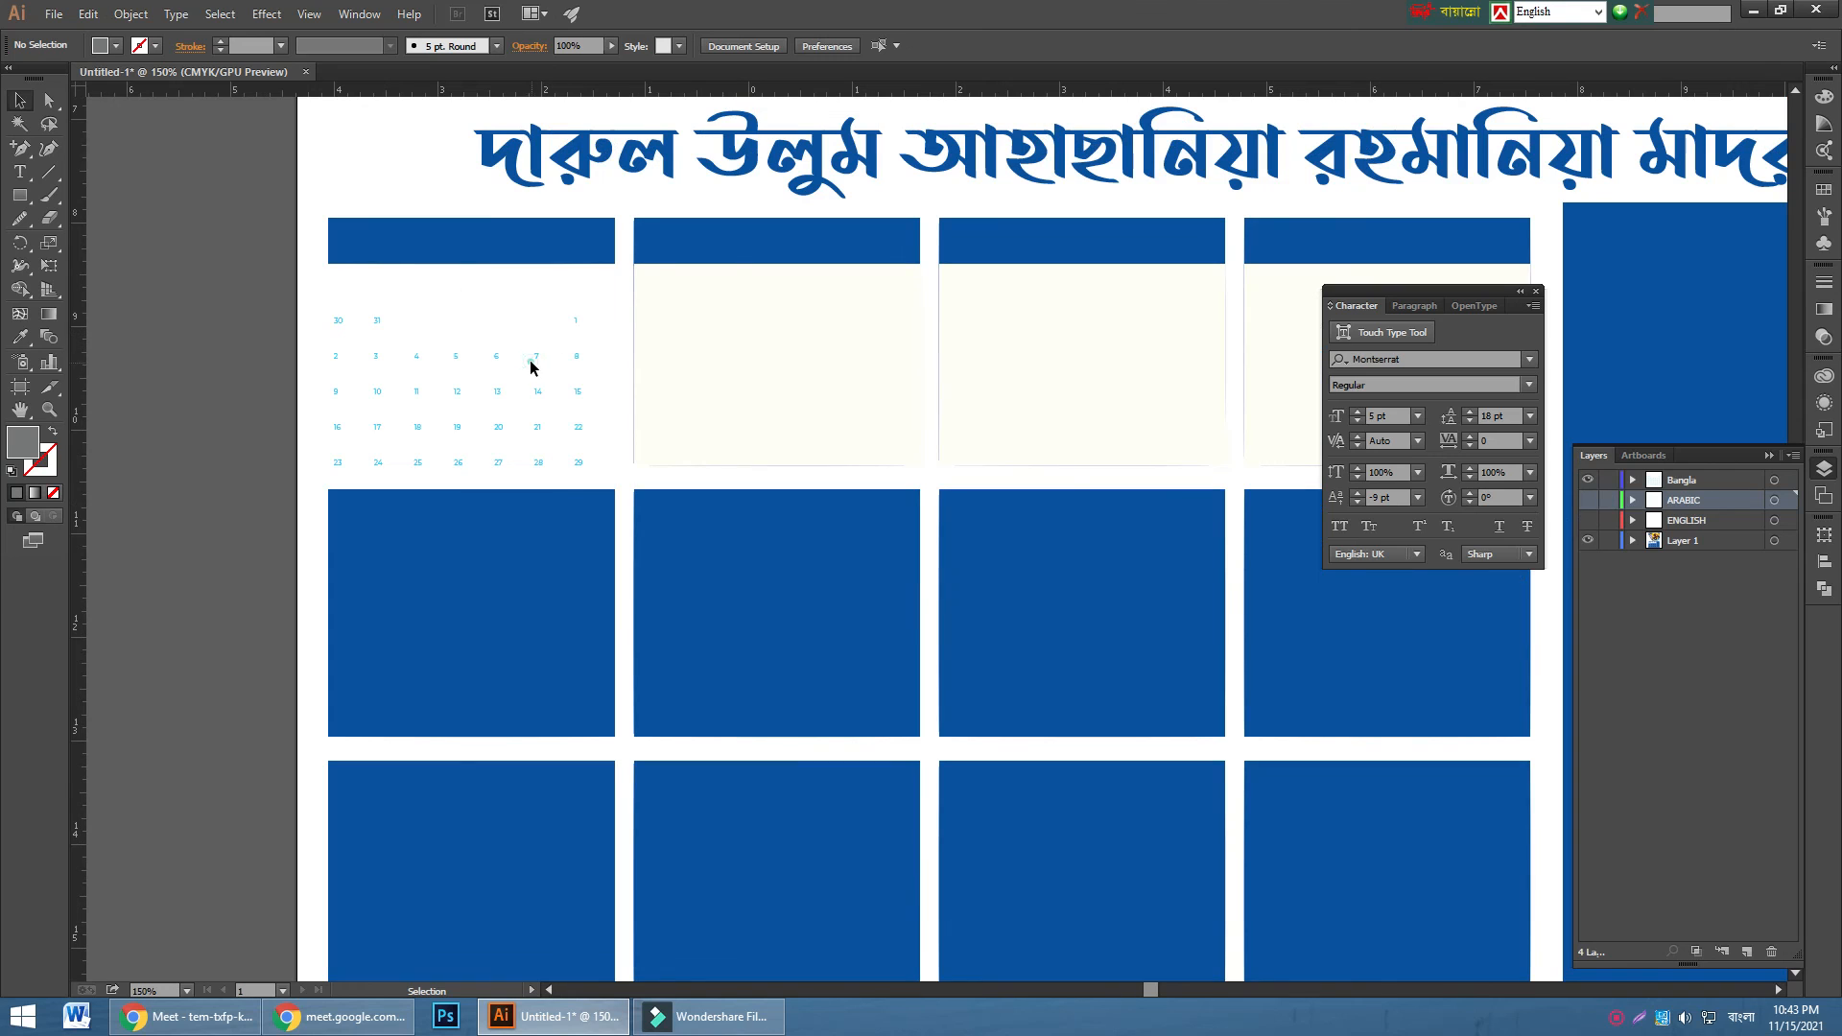
left_click(533, 365)
left_click_drag(534, 362, 837, 361)
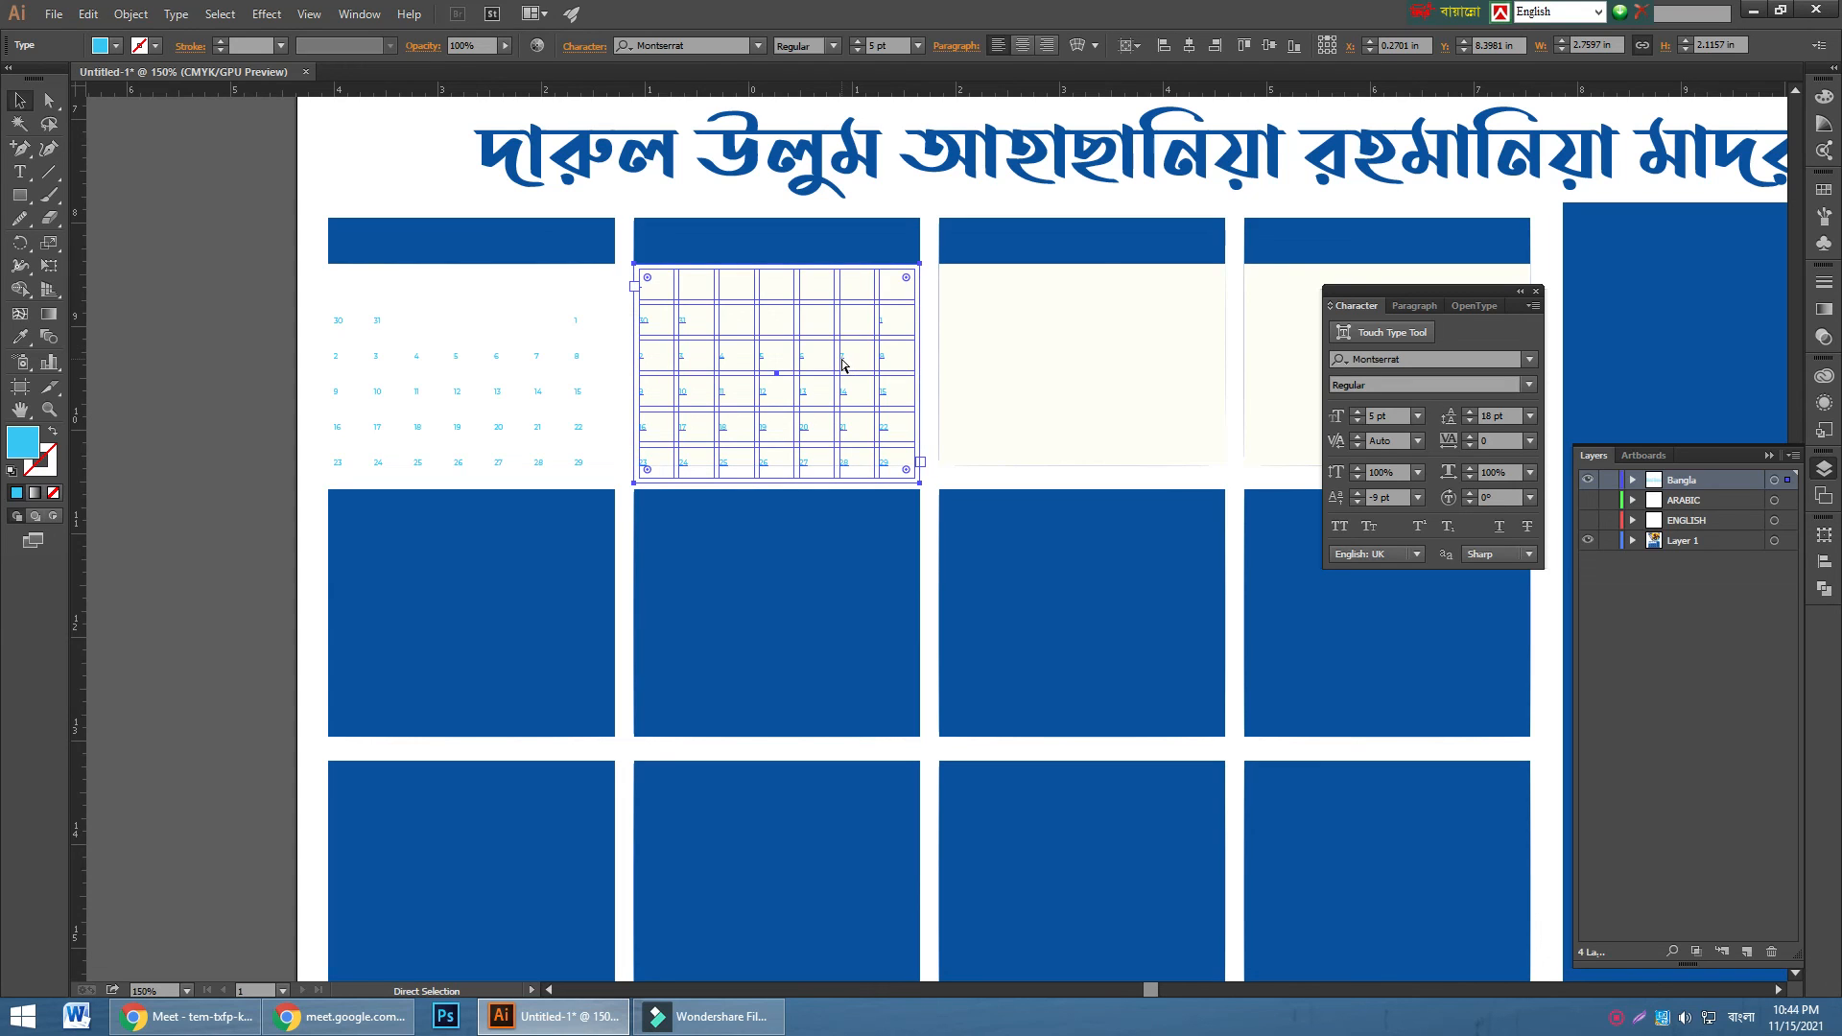
key("ctrl+d")
key("ctrl+d")
scroll(1139, 139, "down", 3)
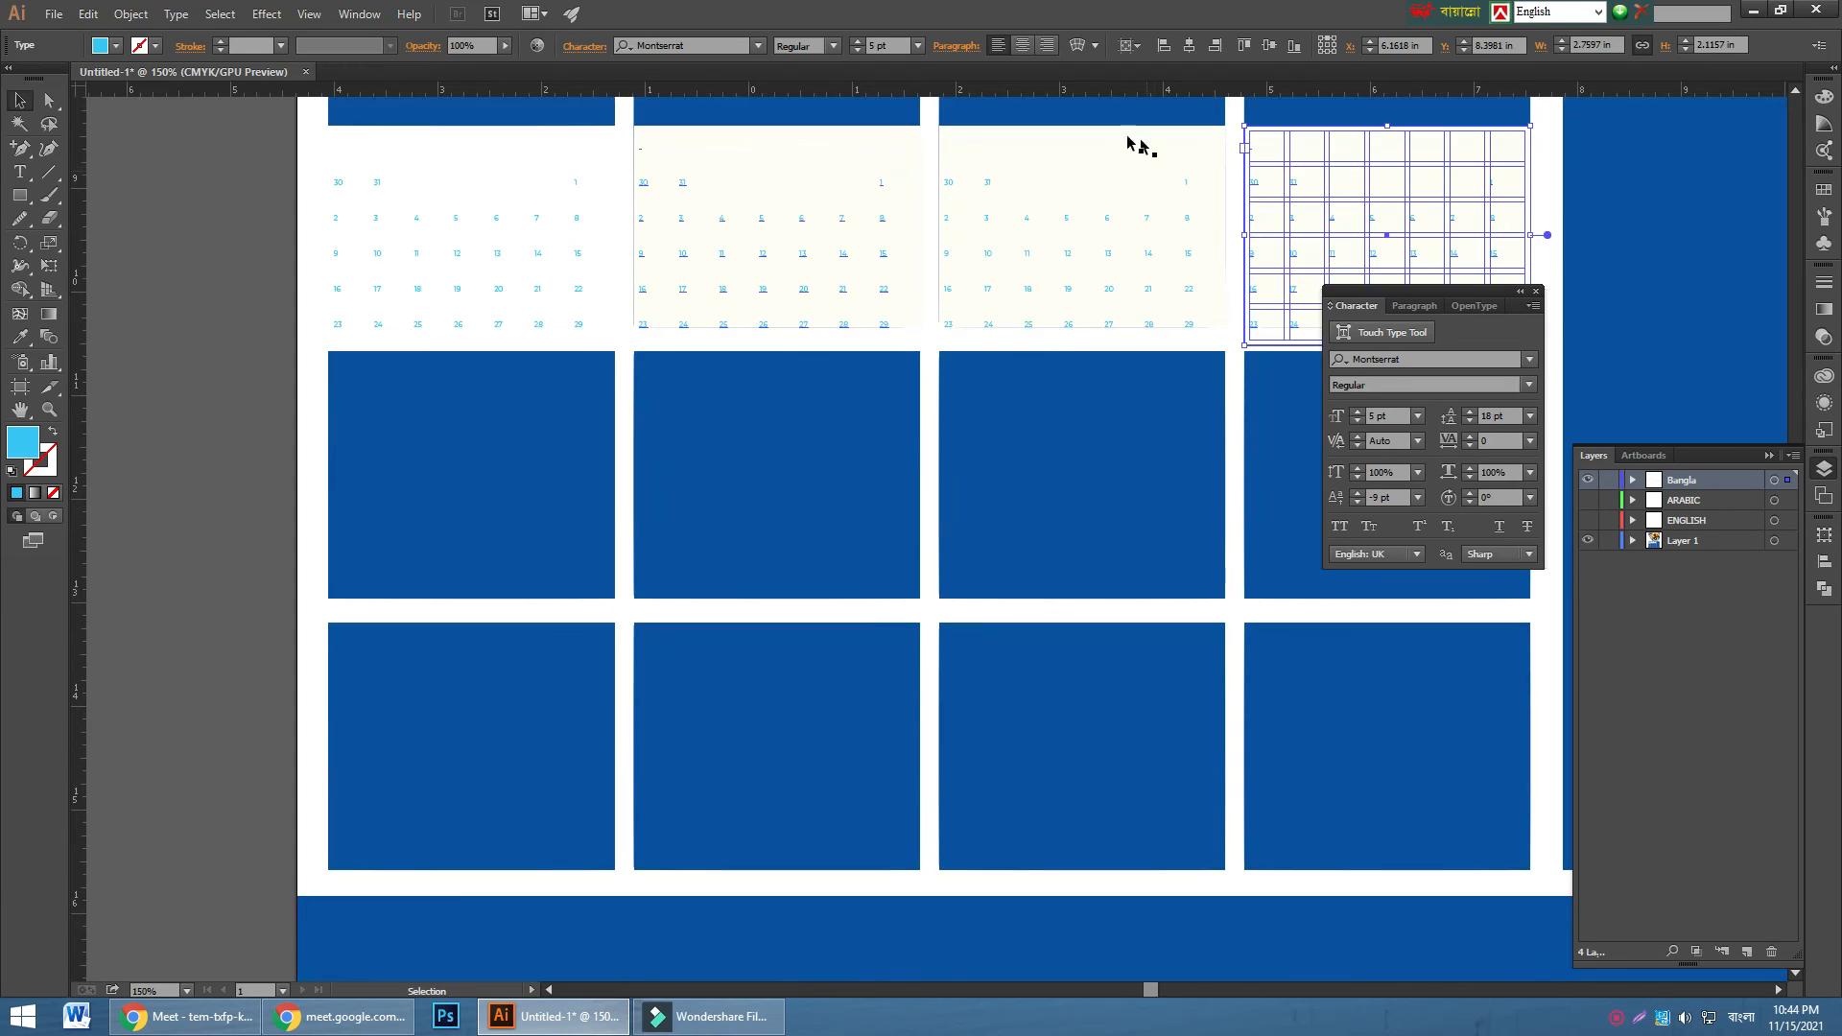
left_click(1059, 229, "shift")
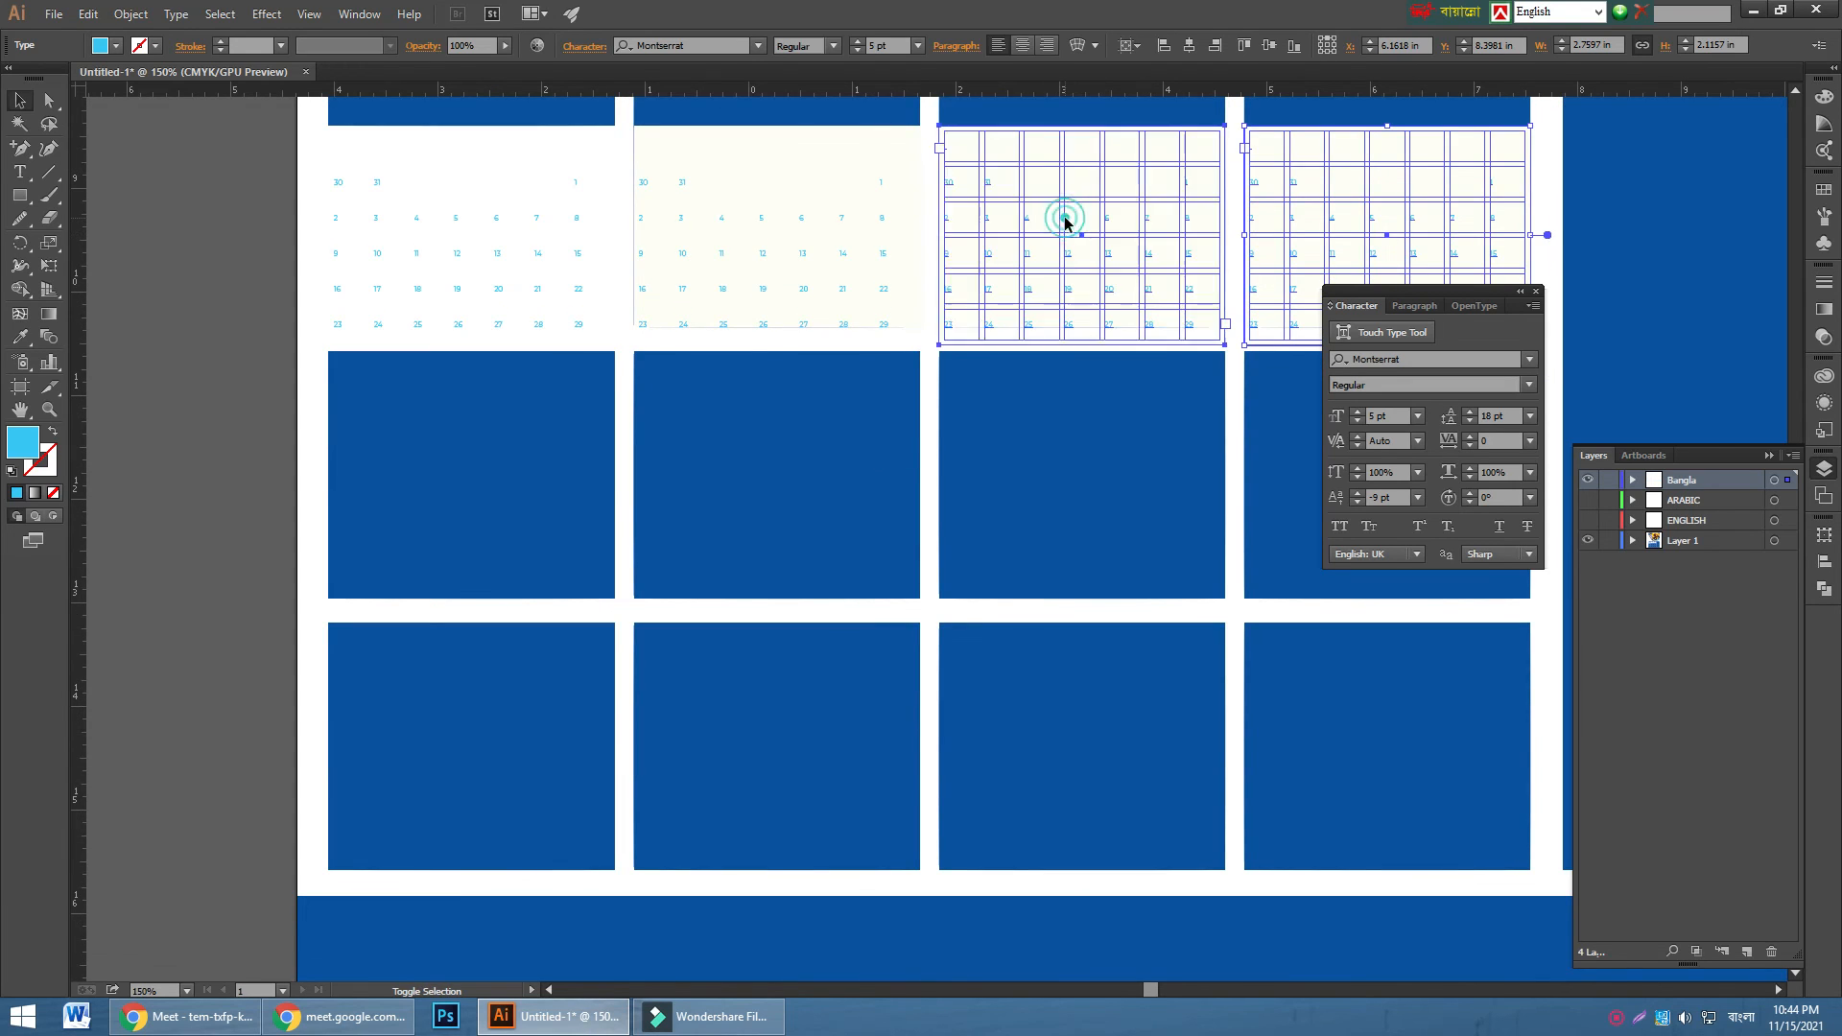
left_click(838, 221, "shift")
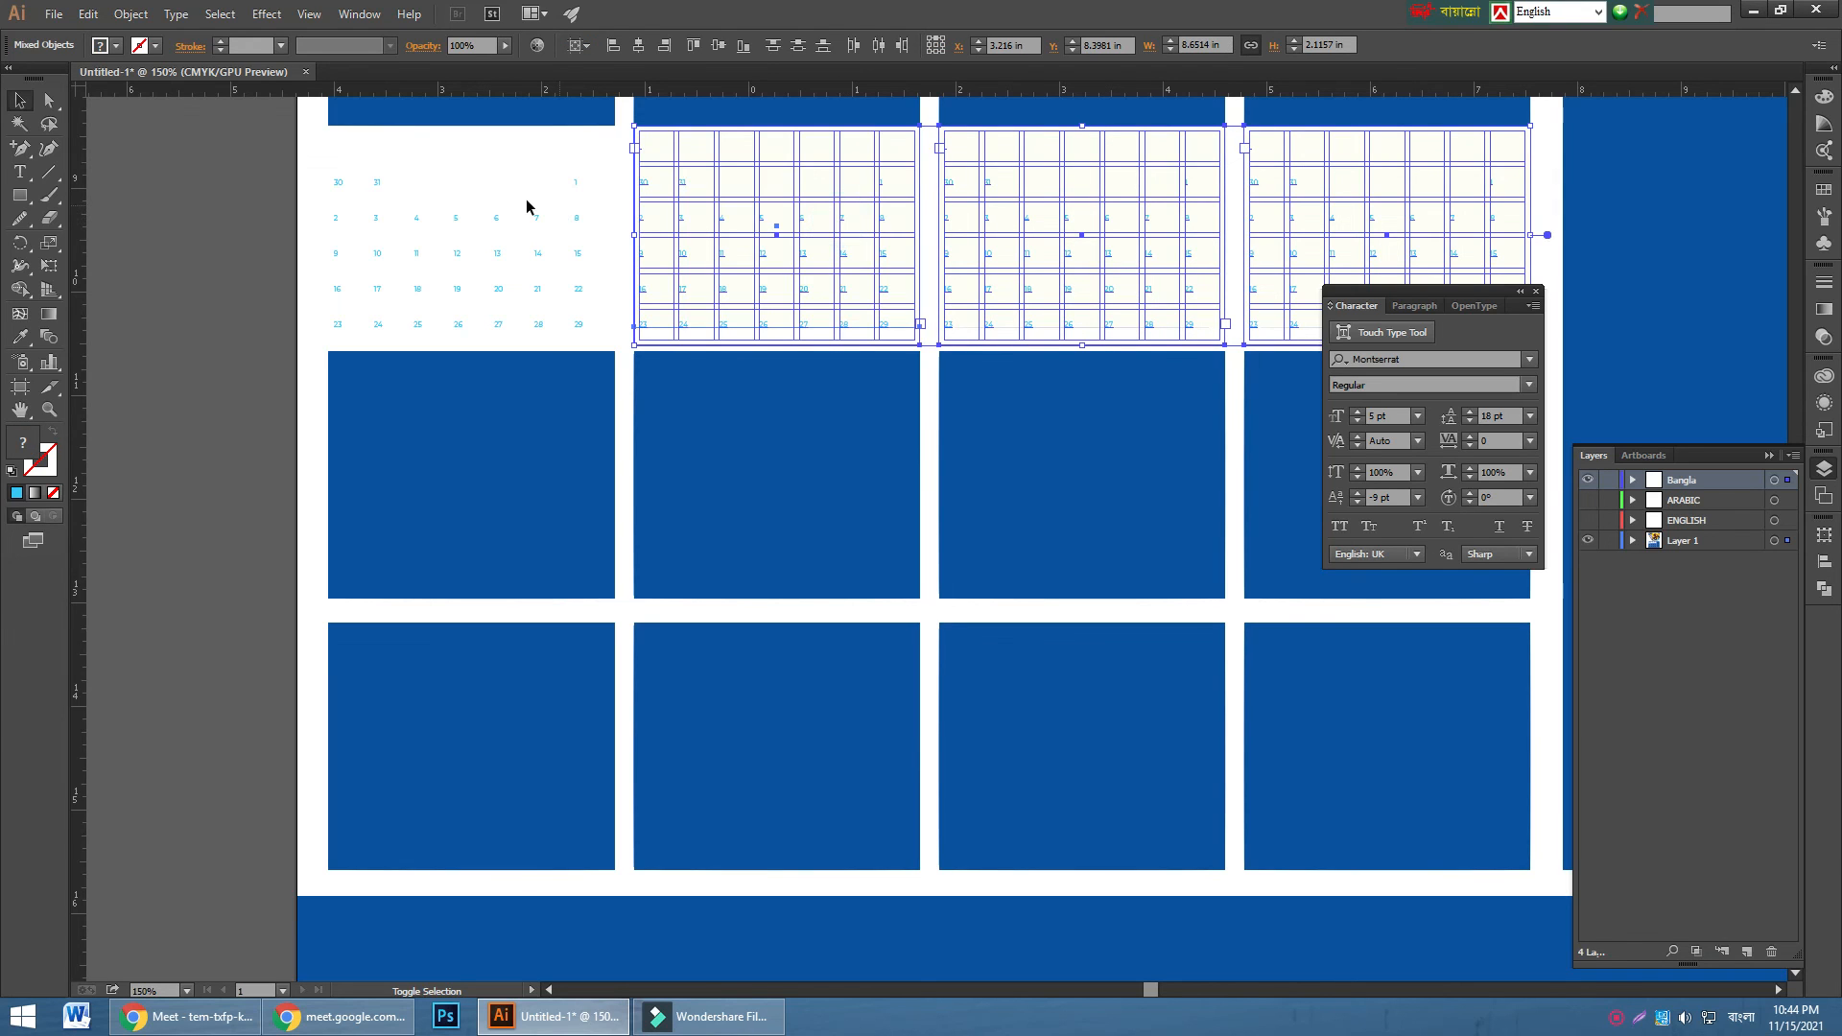
left_click(497, 219, "shift")
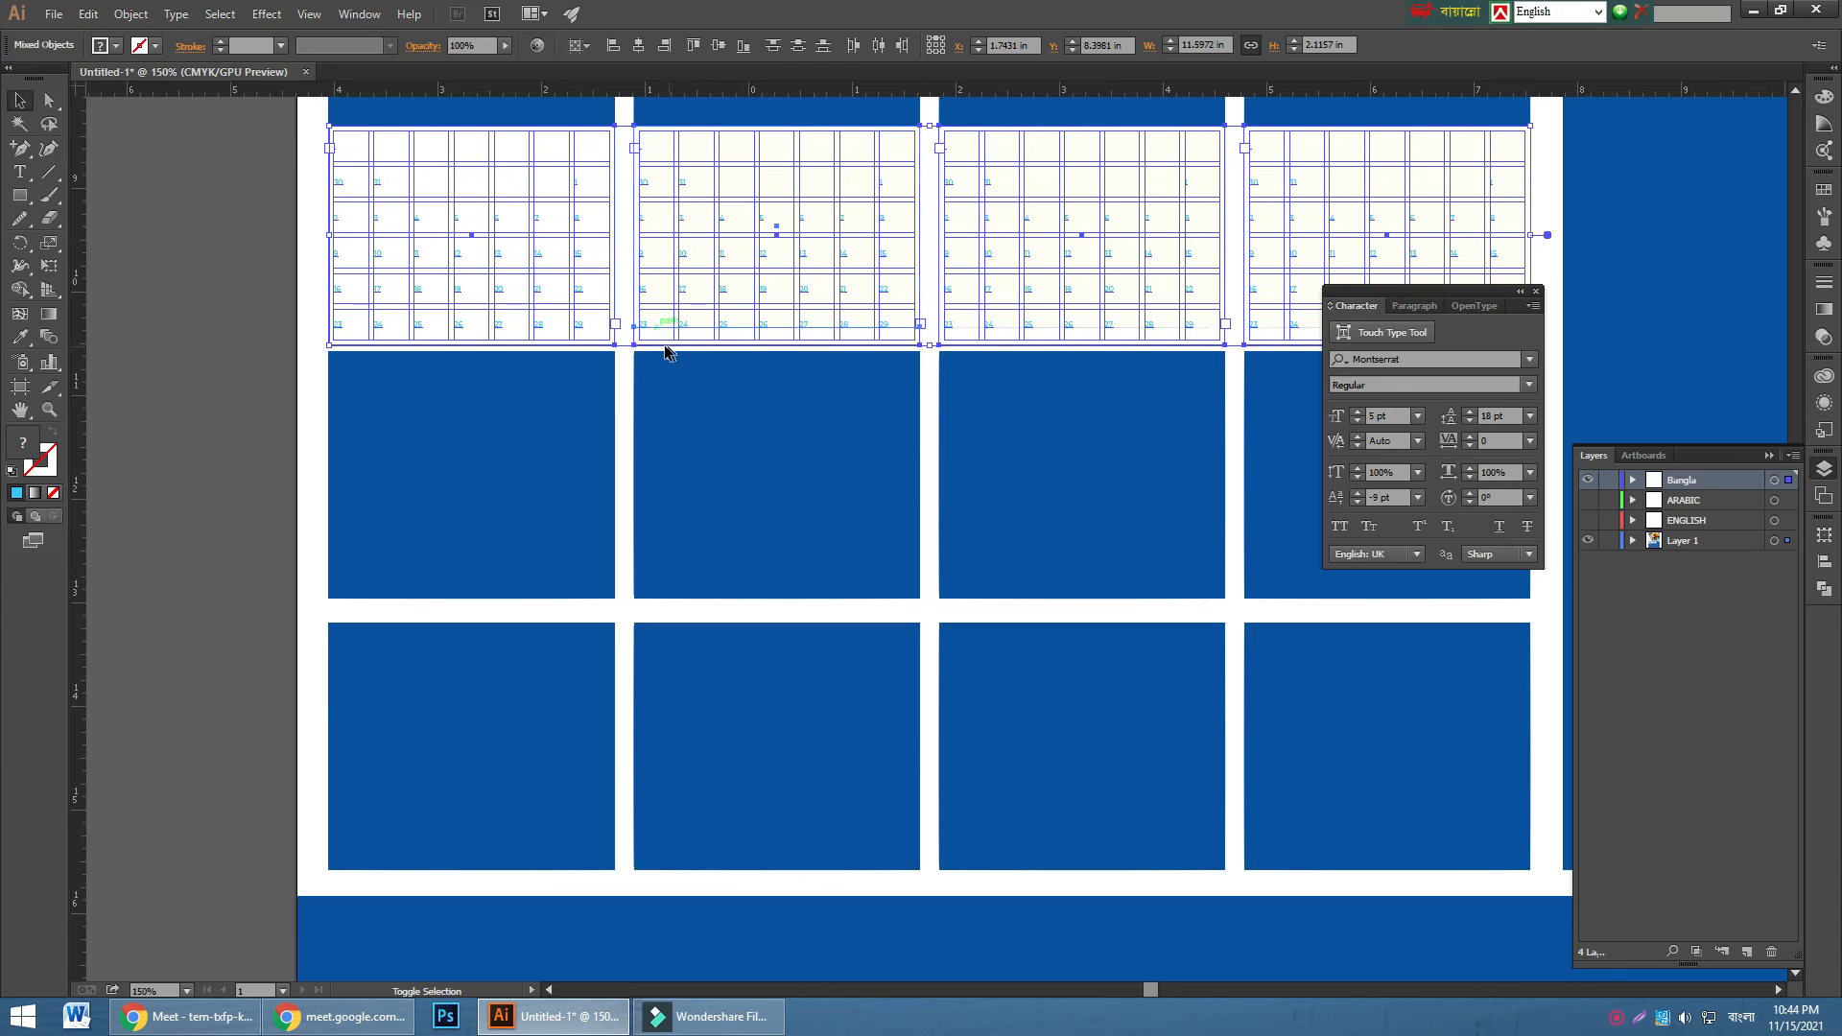
left_click(238, 293)
- Copy the four Bangla calendar frames, without the boxes behind them, down onto the second and third rows of blue boxes
left_click(459, 293)
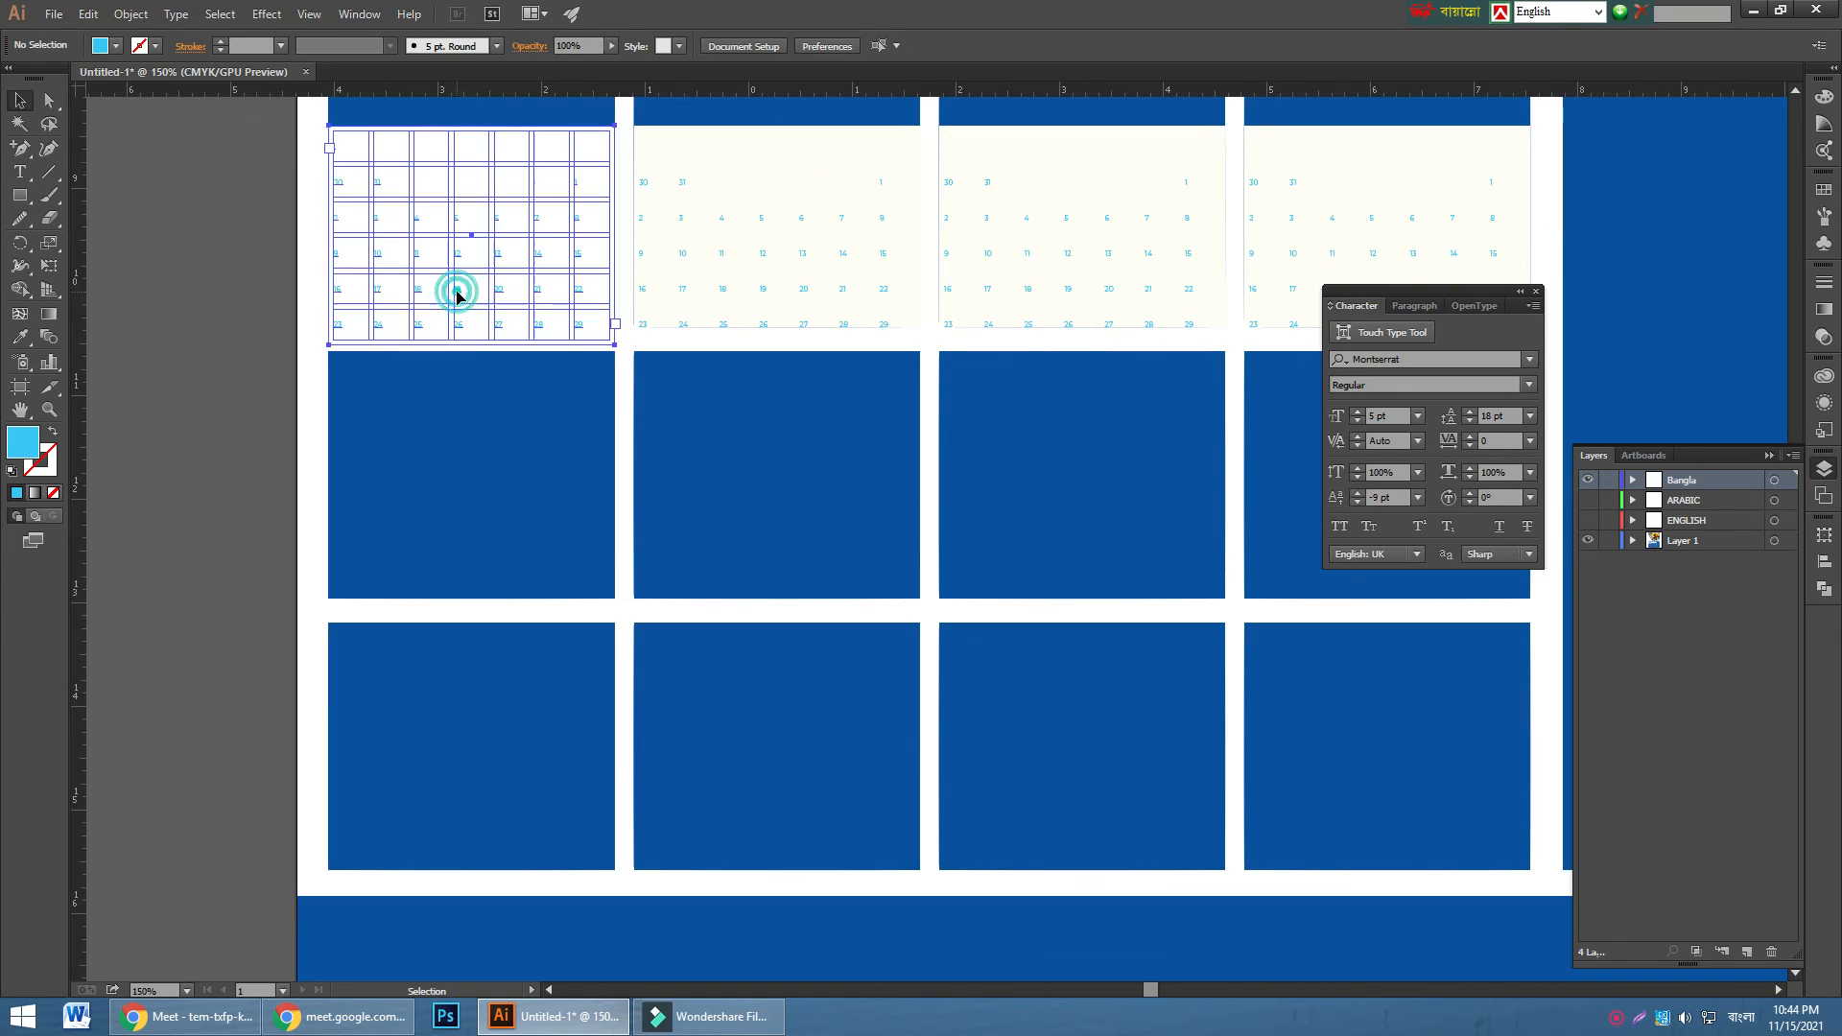
left_click(683, 290, "shift")
left_click(988, 293, "shift")
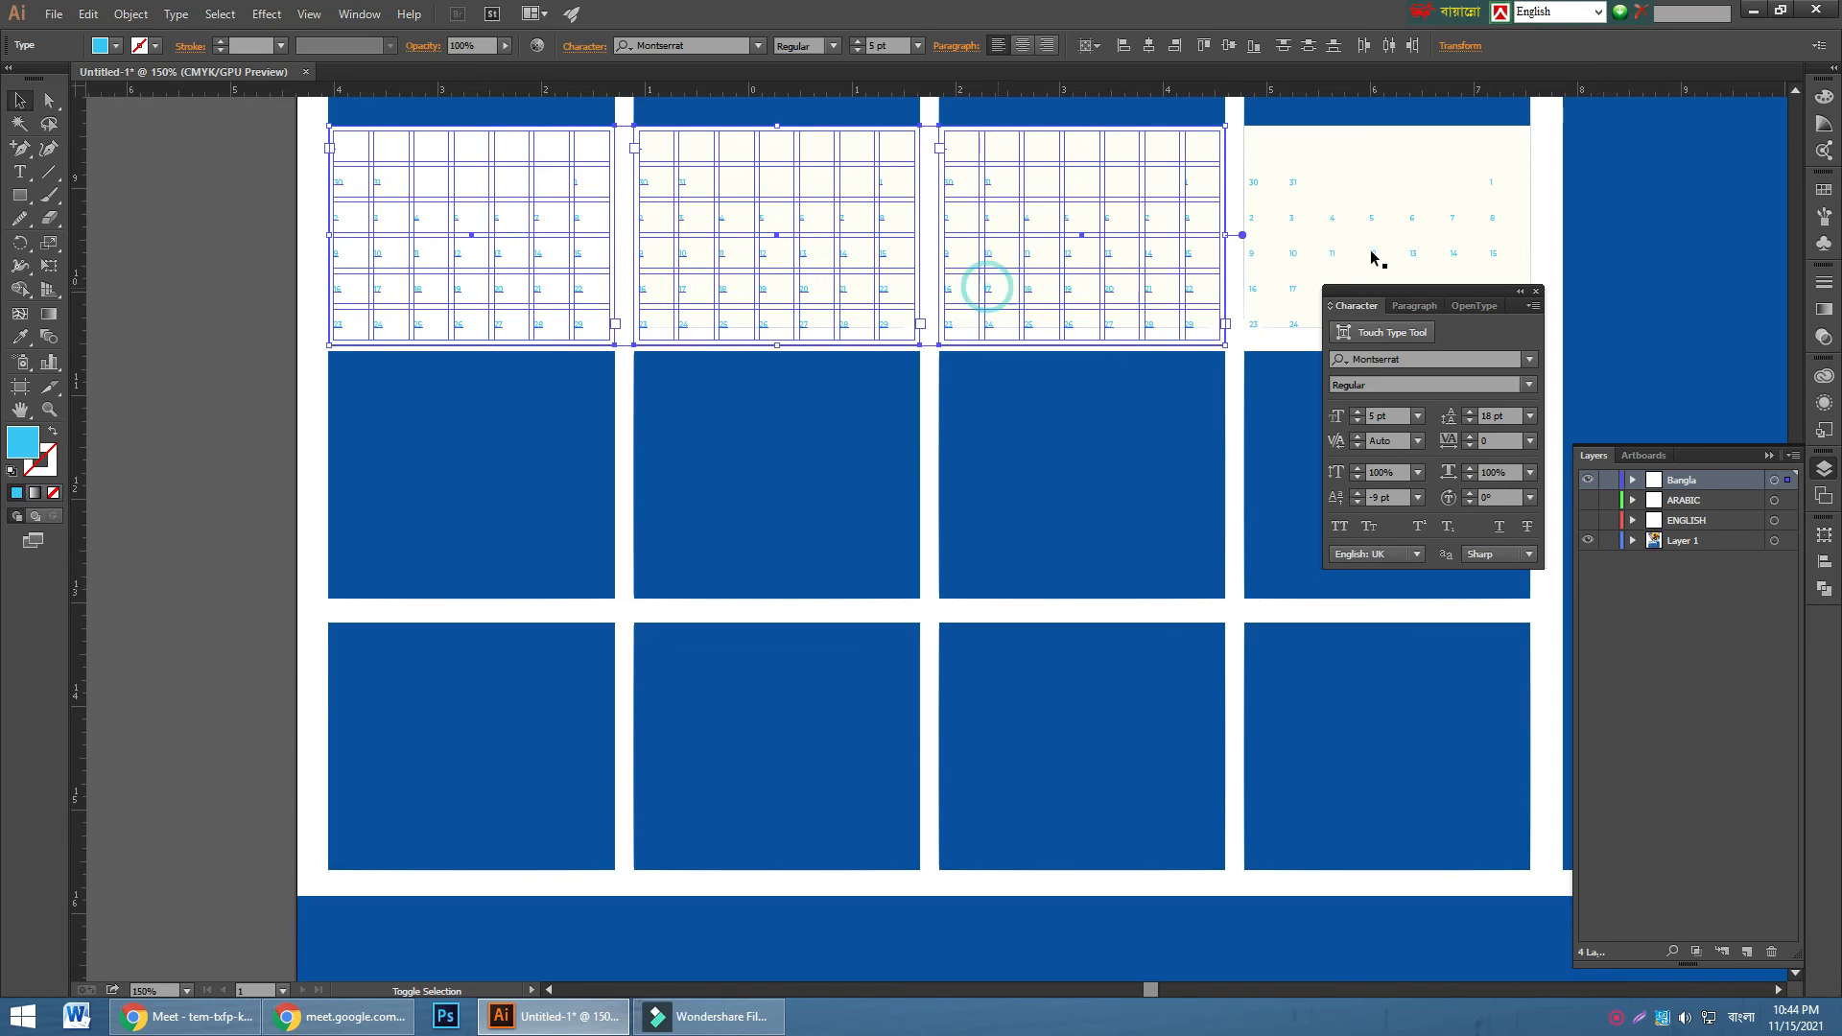
left_click(1293, 258, "shift")
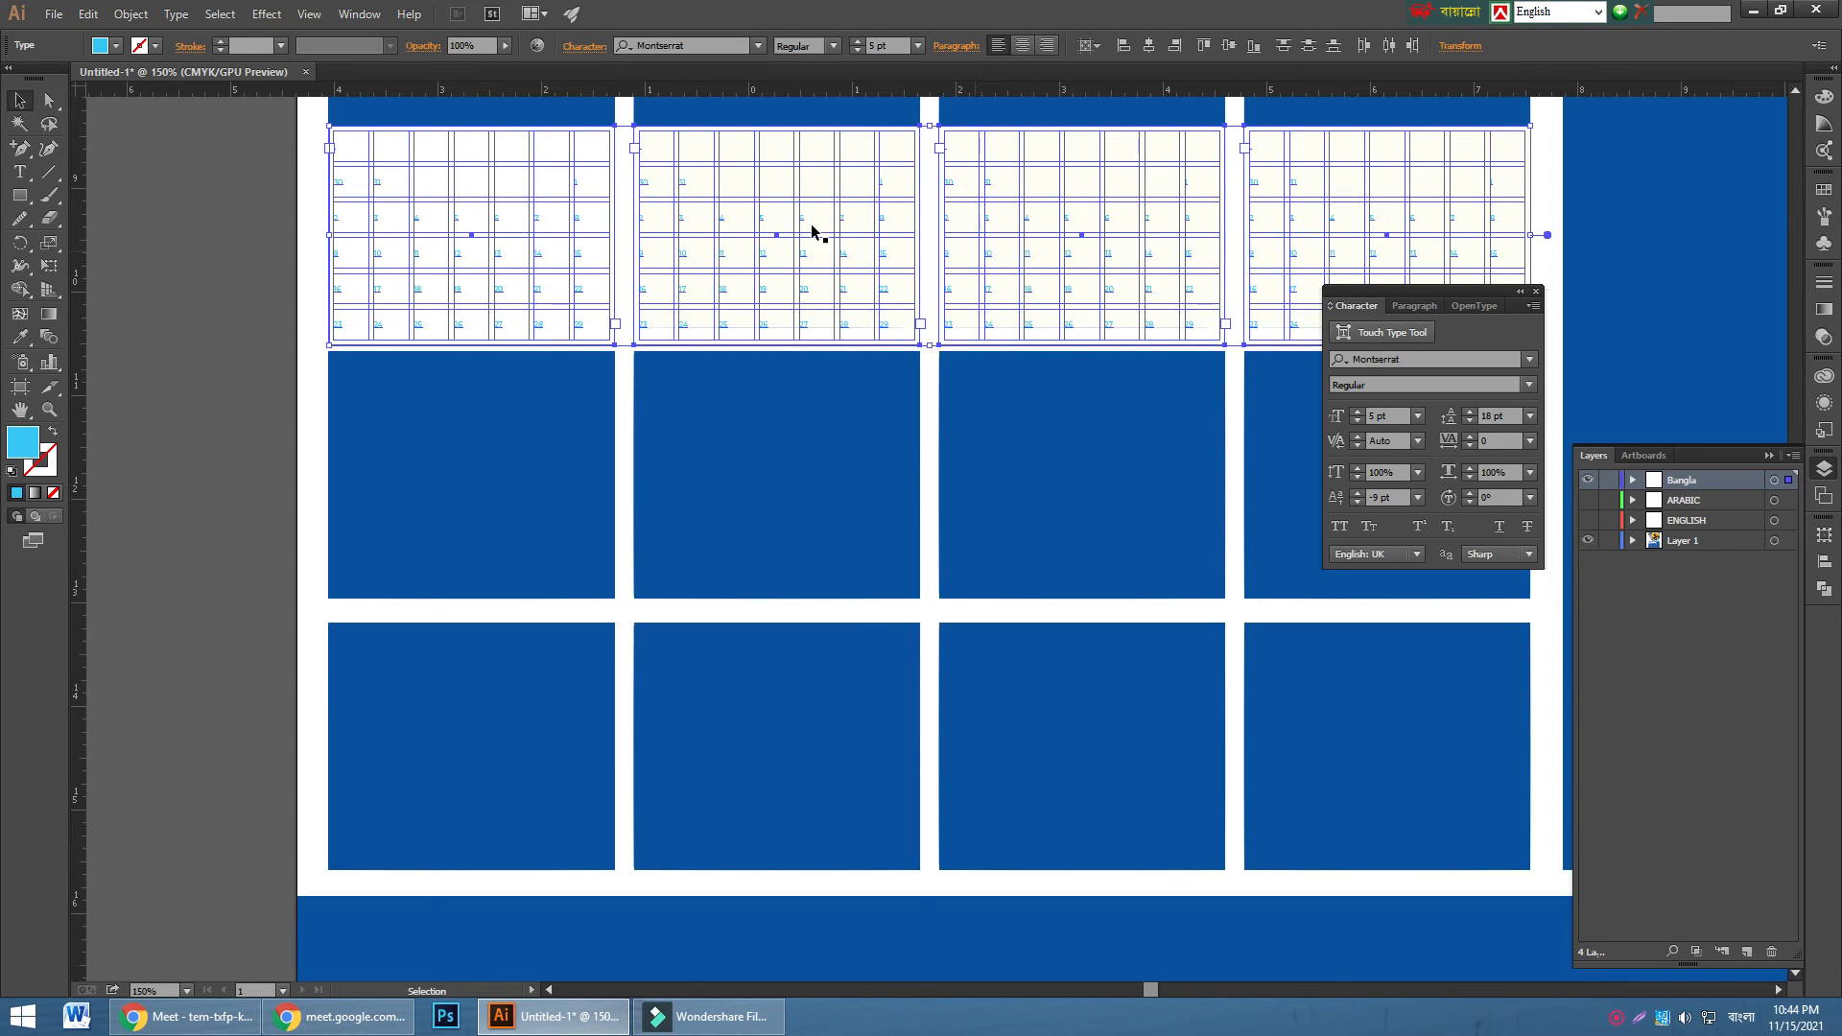
left_click_drag(806, 227, 800, 746)
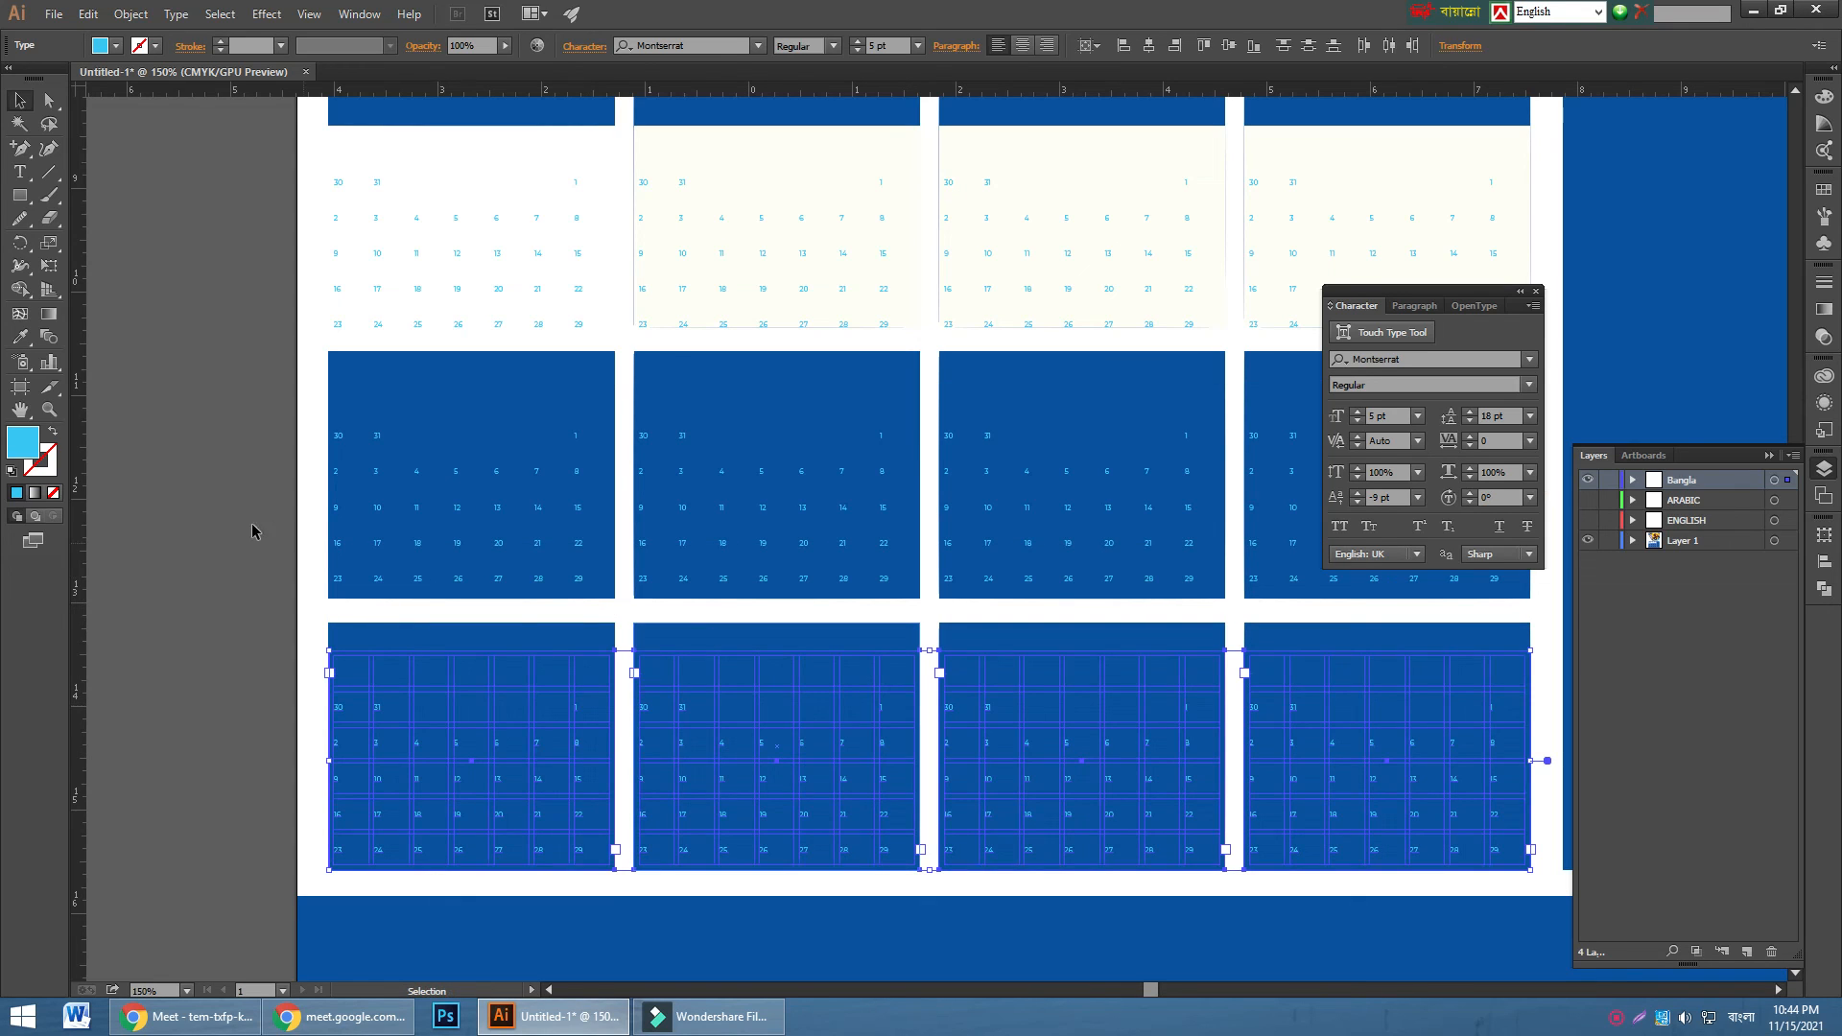
left_click(252, 527)
- Make the ARABIC and ENGLISH layers visible again alongside the Bangla layer
left_click(1587, 483)
left_click(1586, 483)
left_click(1588, 500)
left_click(1589, 525)
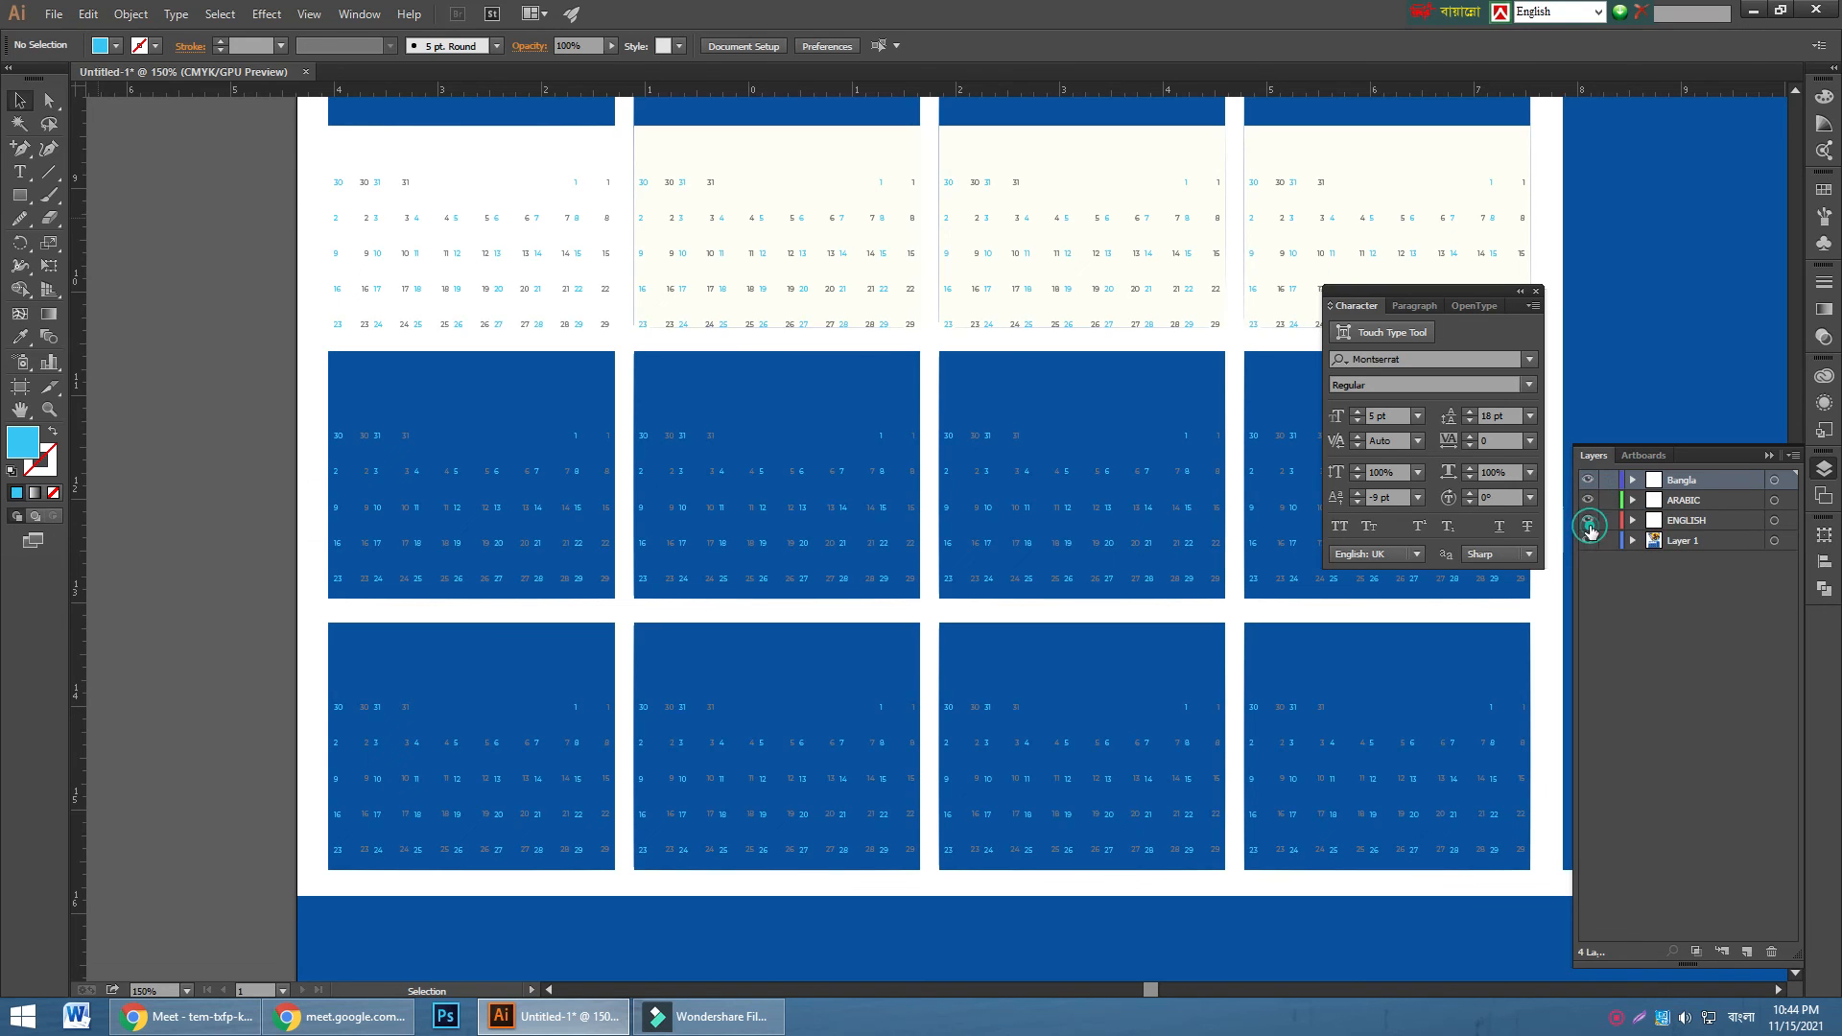
left_click(1588, 540)
- Delete the four blue boxes behind the second row of calendar grids
left_click(466, 362)
left_click(728, 361, "shift")
left_click(963, 365, "shift")
left_click(1262, 368, "shift")
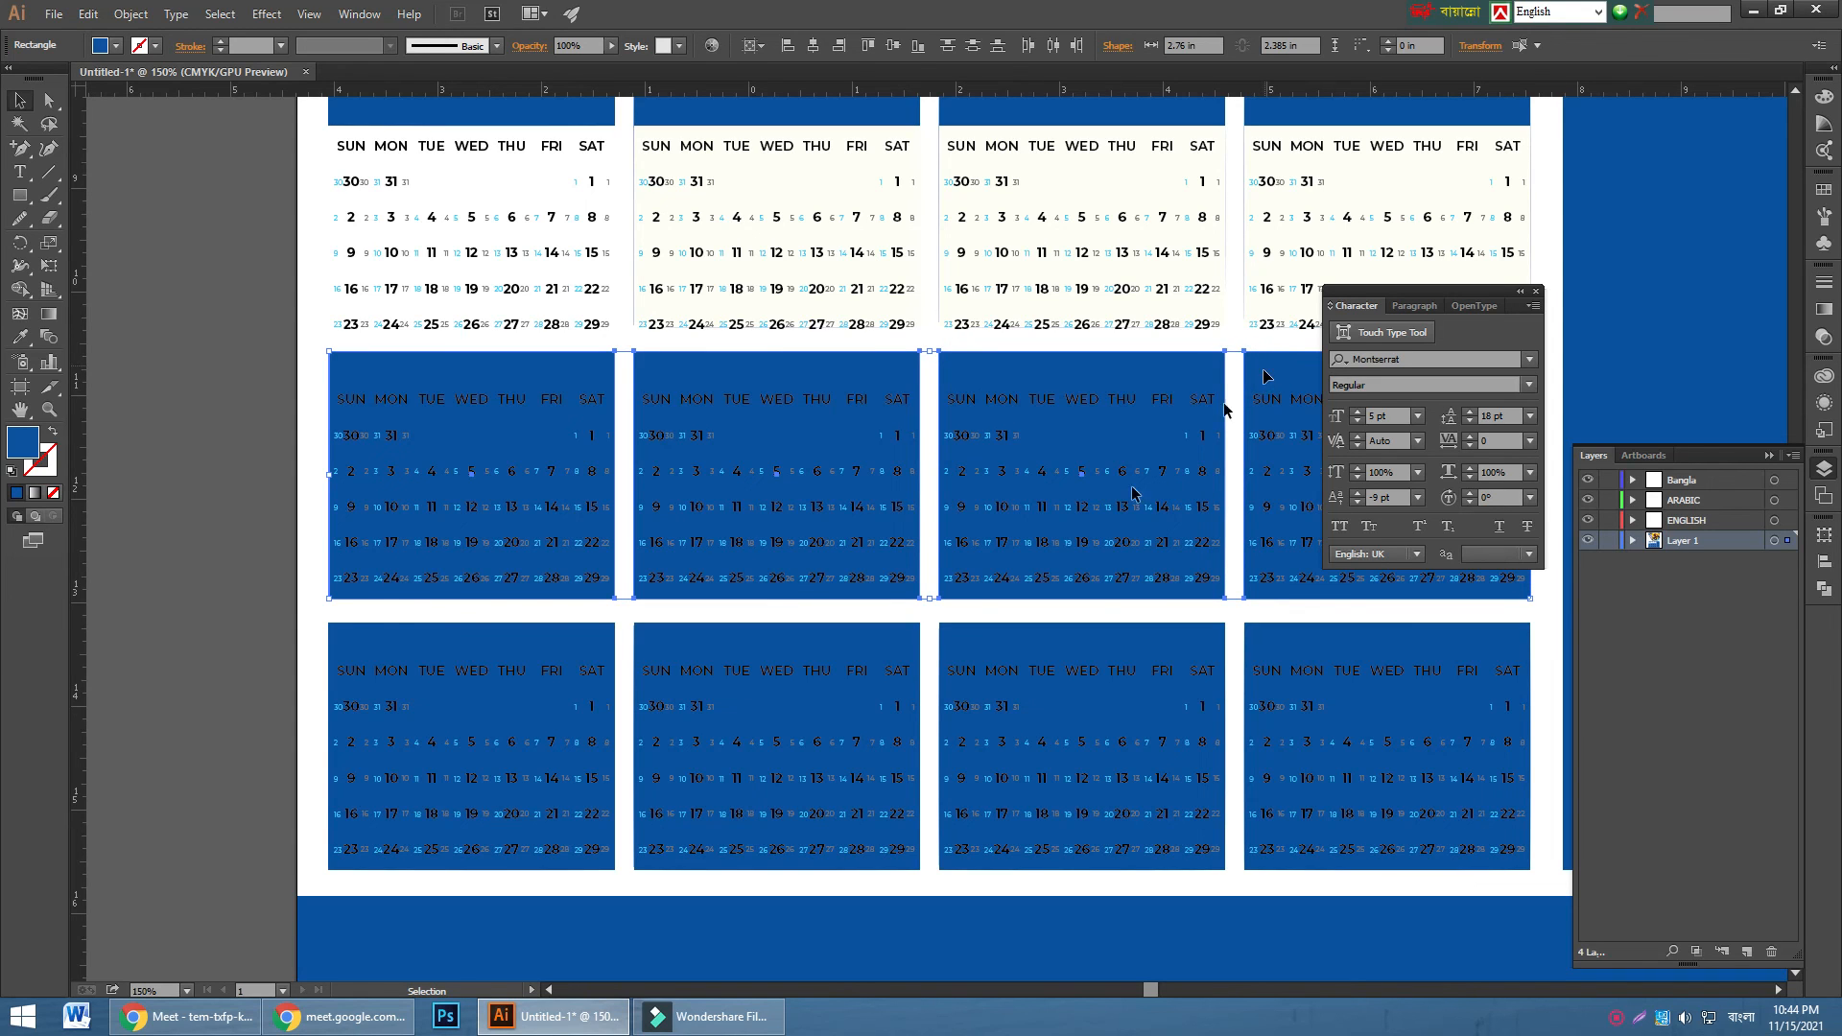
key("Delete")
- Delete the four blue boxes behind the third row of calendar grids one by one
left_click(535, 629)
key("Delete")
left_click(714, 633)
key("Delete")
left_click(970, 636)
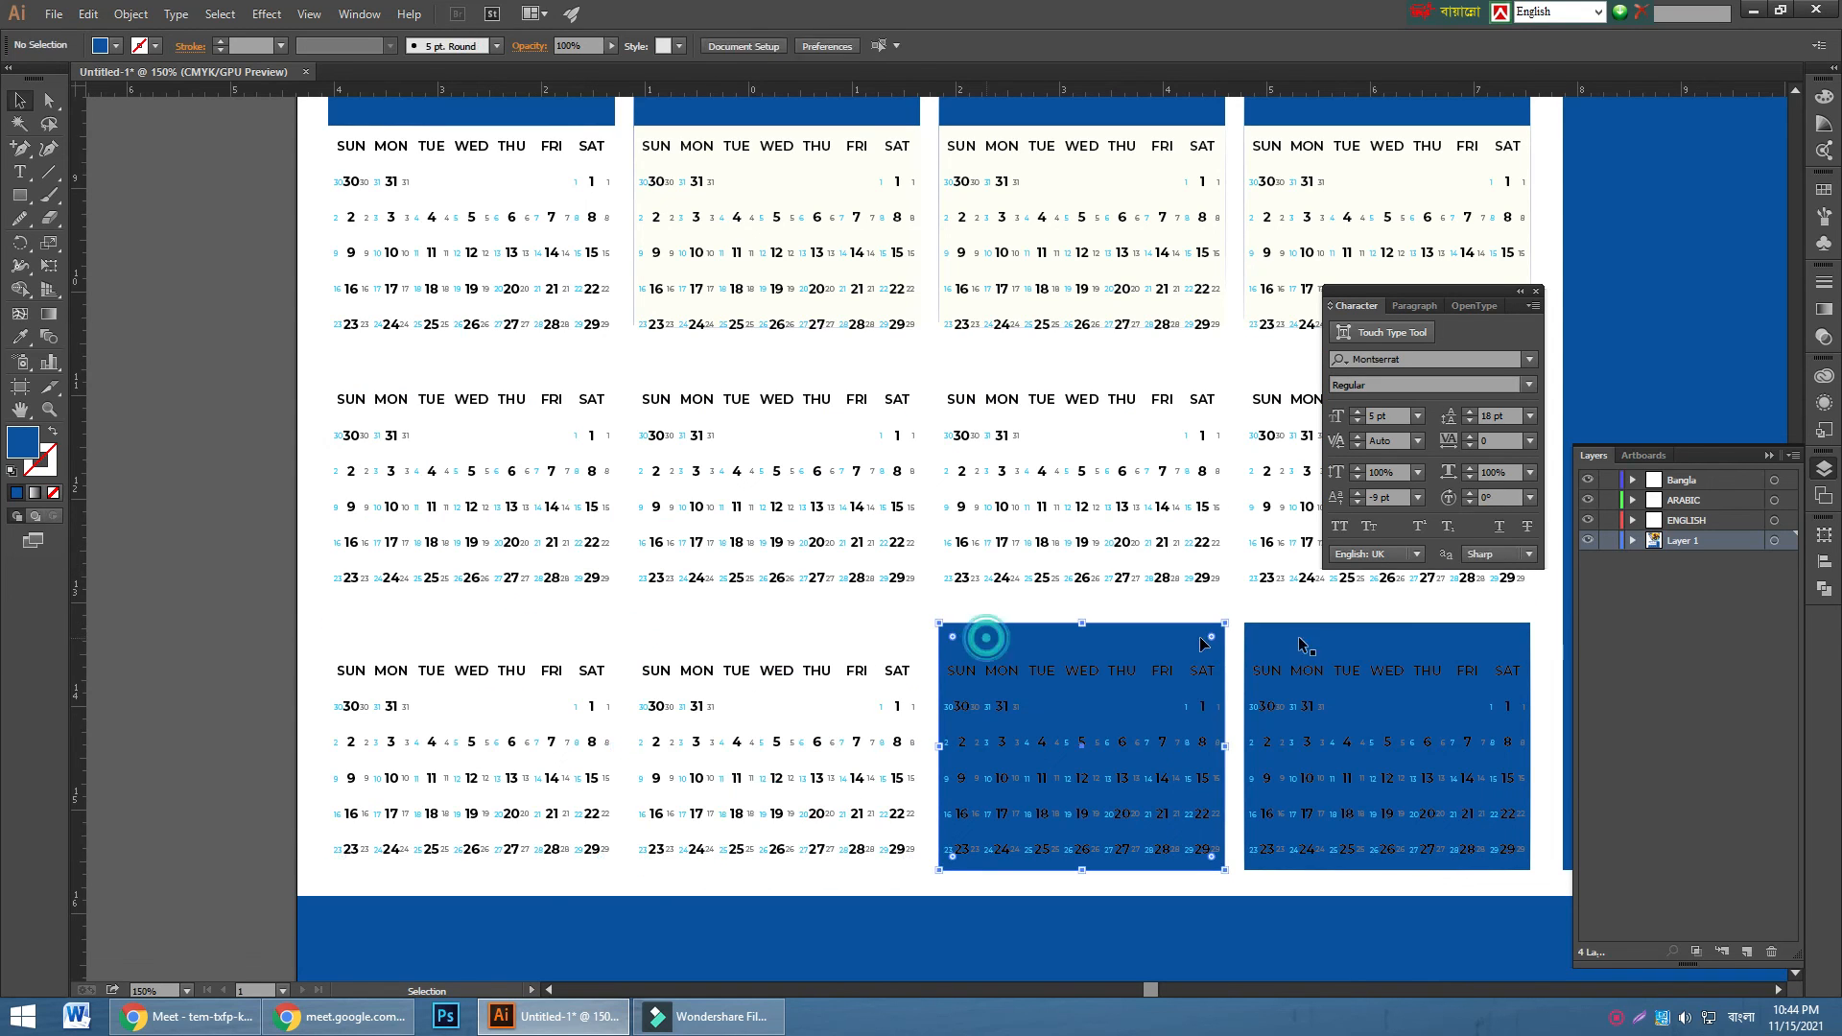
key("Delete")
left_click(1308, 638)
key("Delete")
scroll(768, 561, "up", 3)
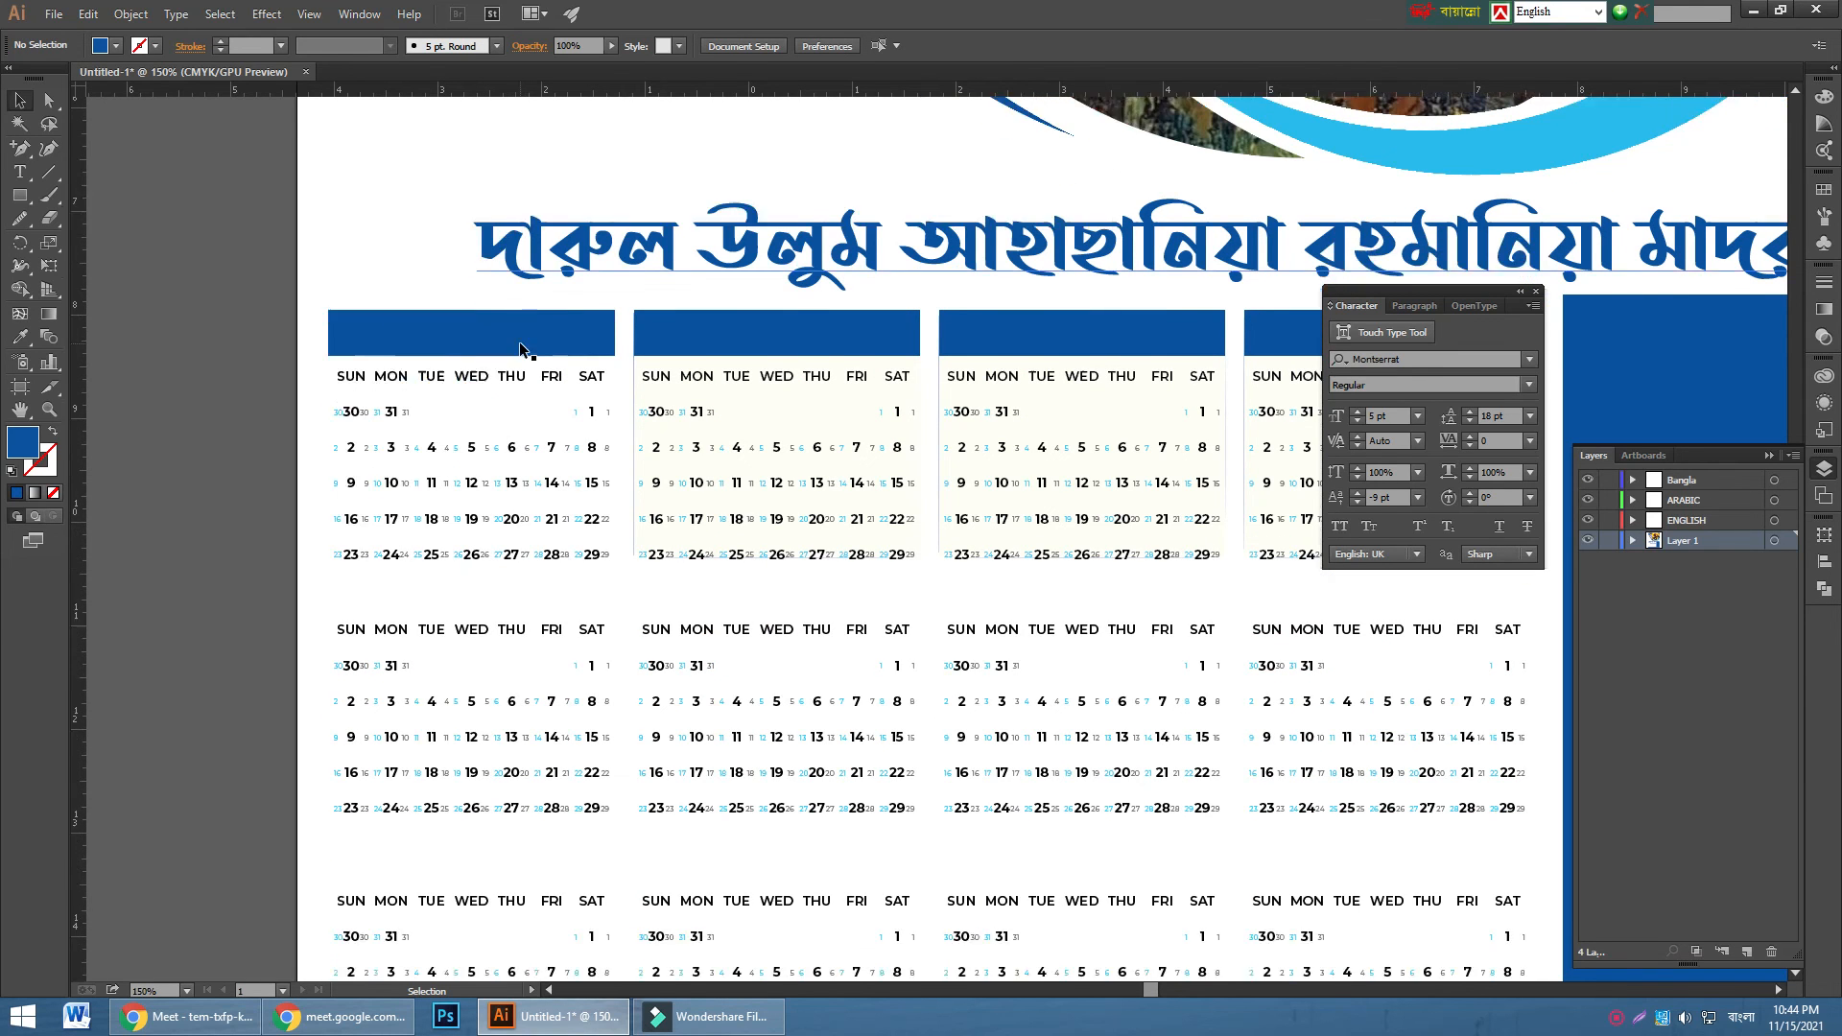
scroll(520, 353, "down", 2)
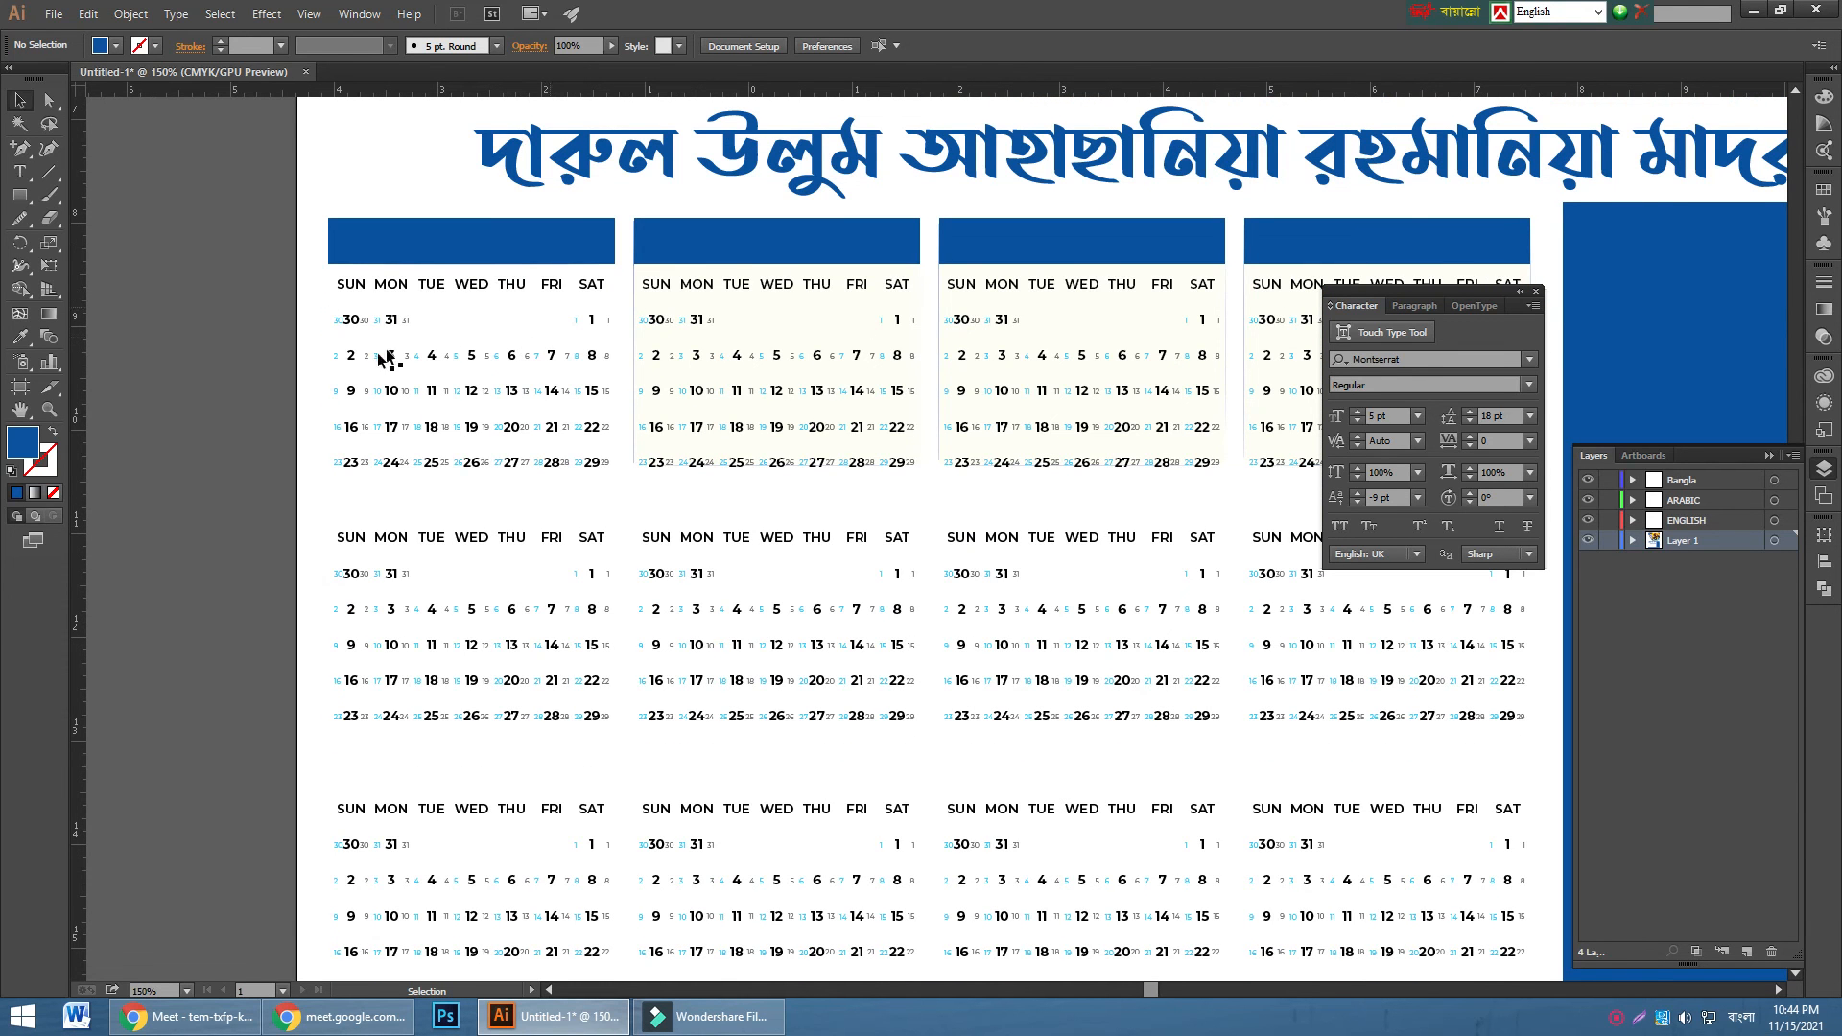
- Hide the Bangla and ARABIC layers so only the English grids show, selecting the first three grids of the first row in turn
left_click(500, 288)
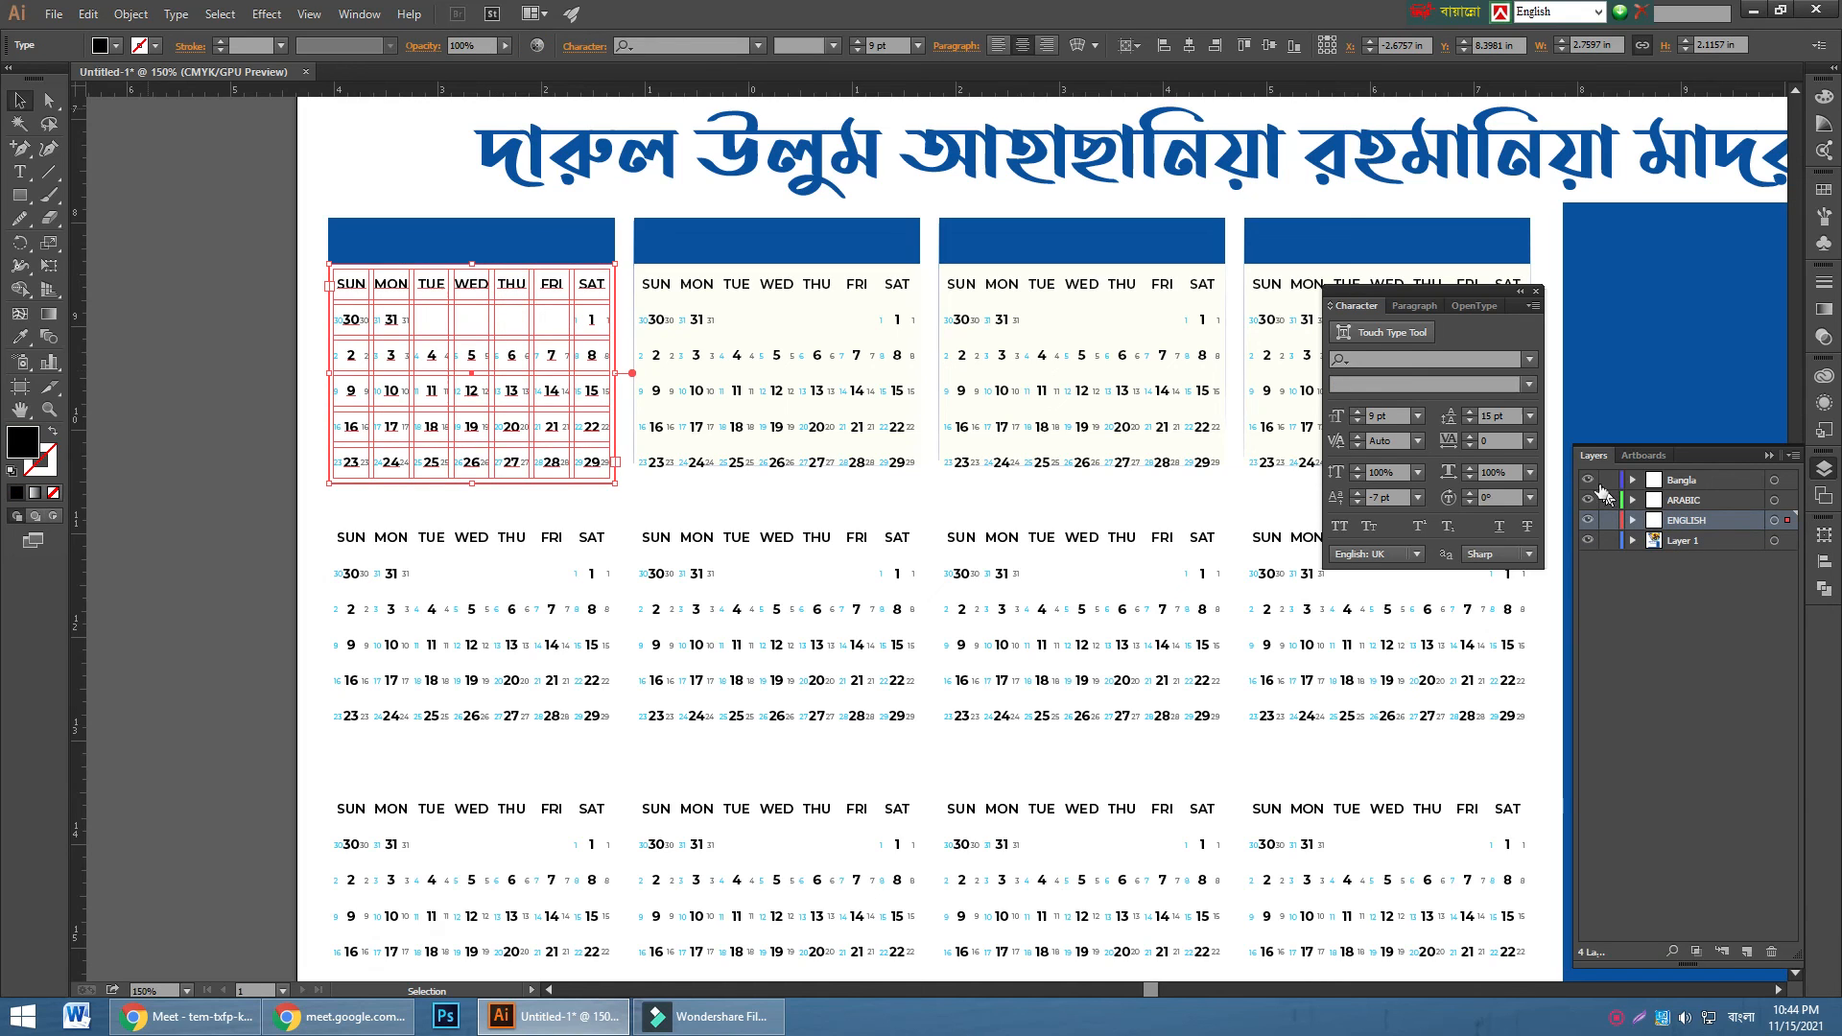
left_click(1588, 482)
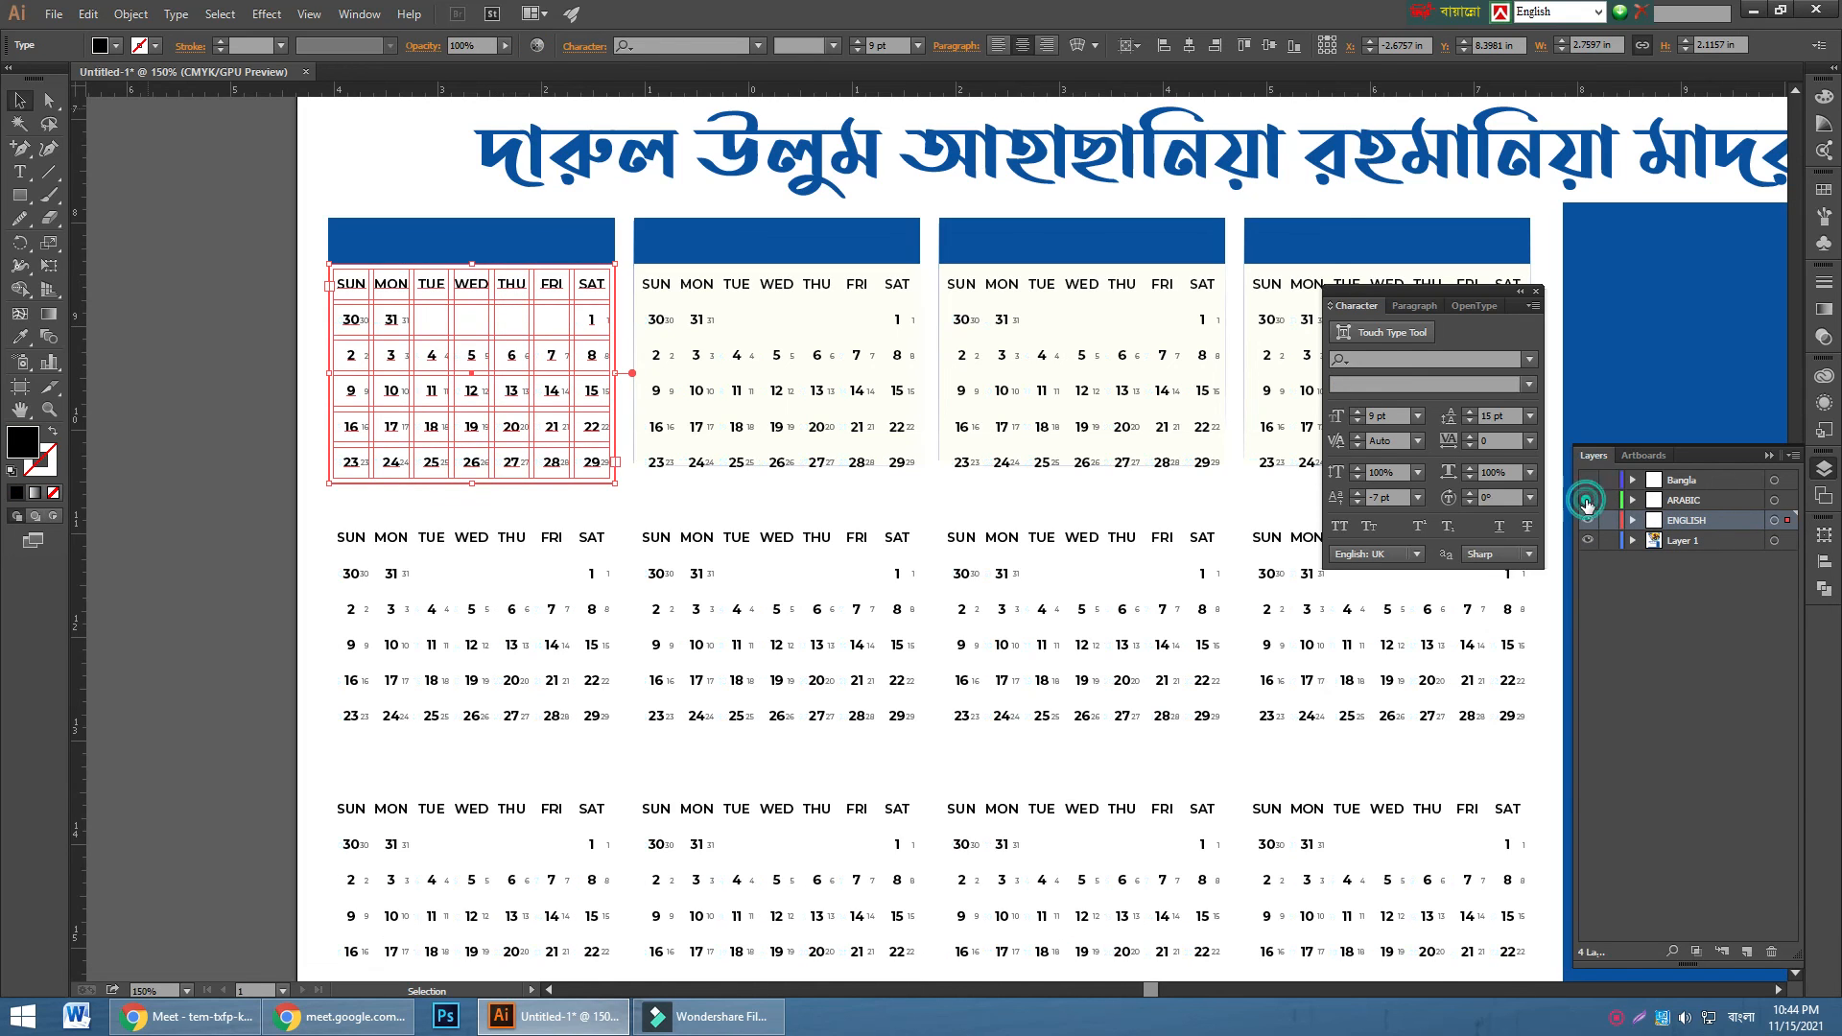
left_click(150, 473)
left_click(665, 290)
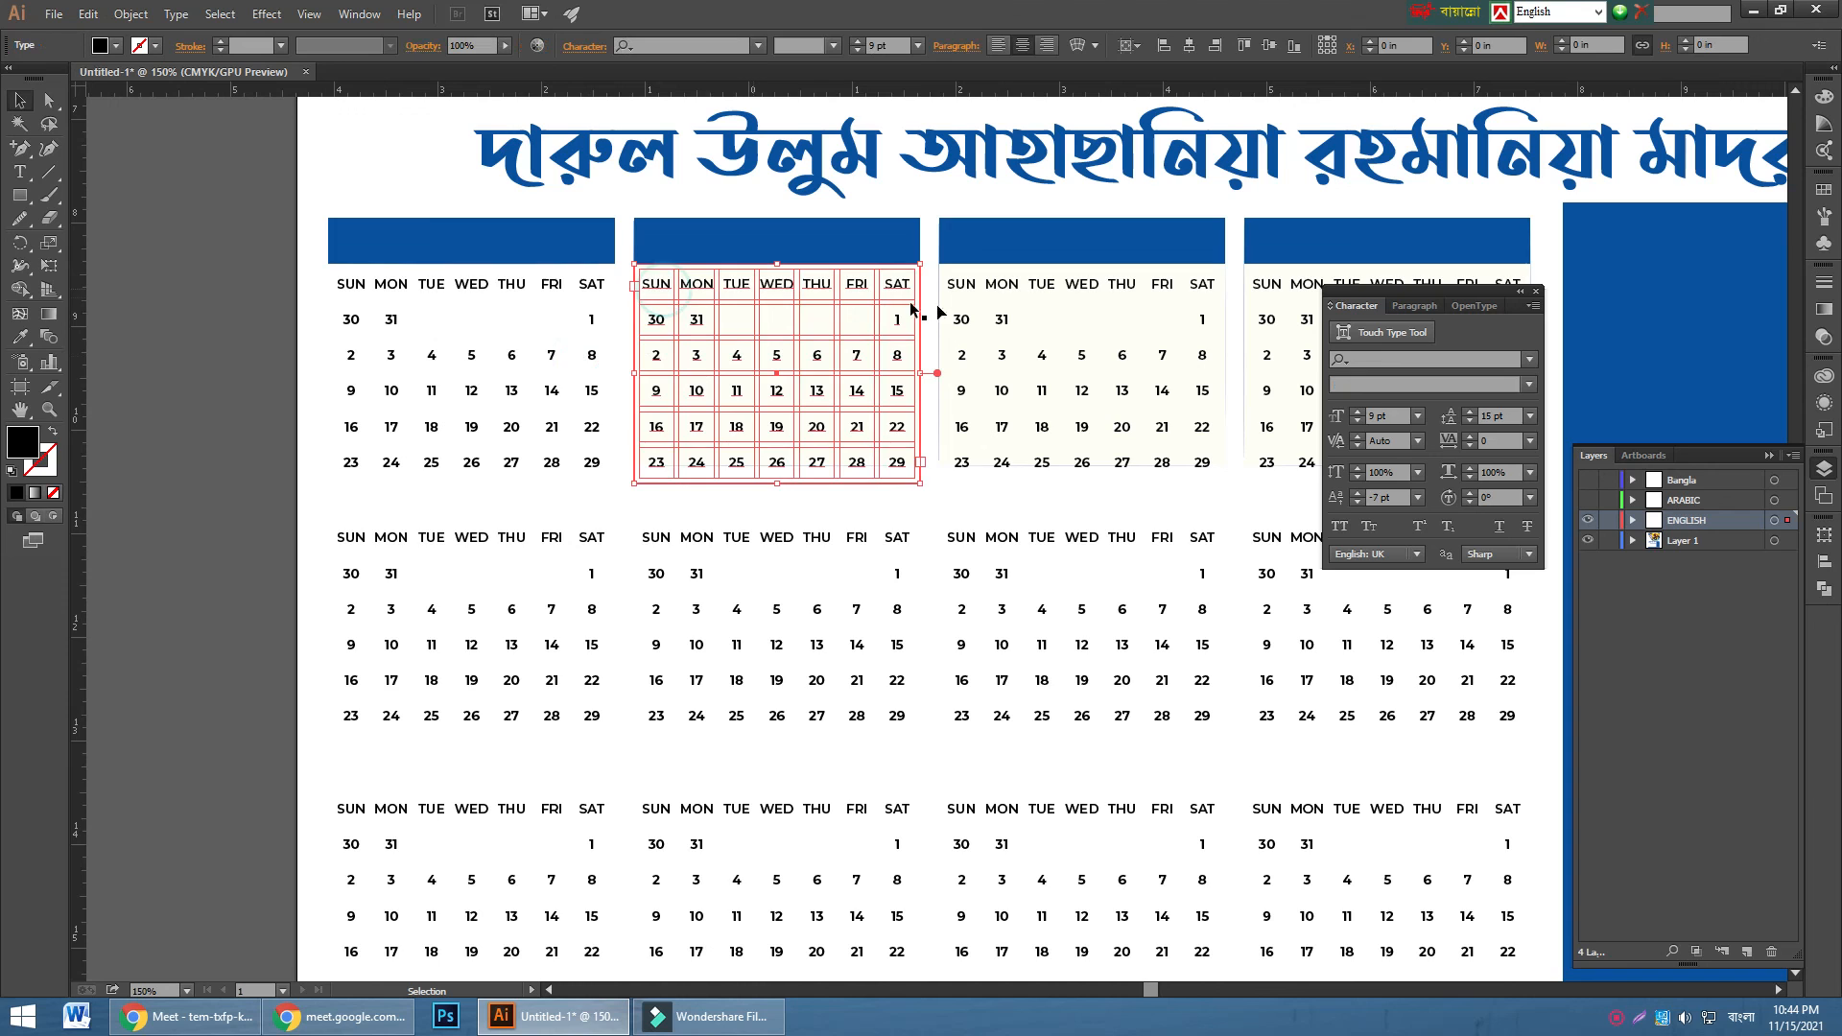
left_click(1051, 292)
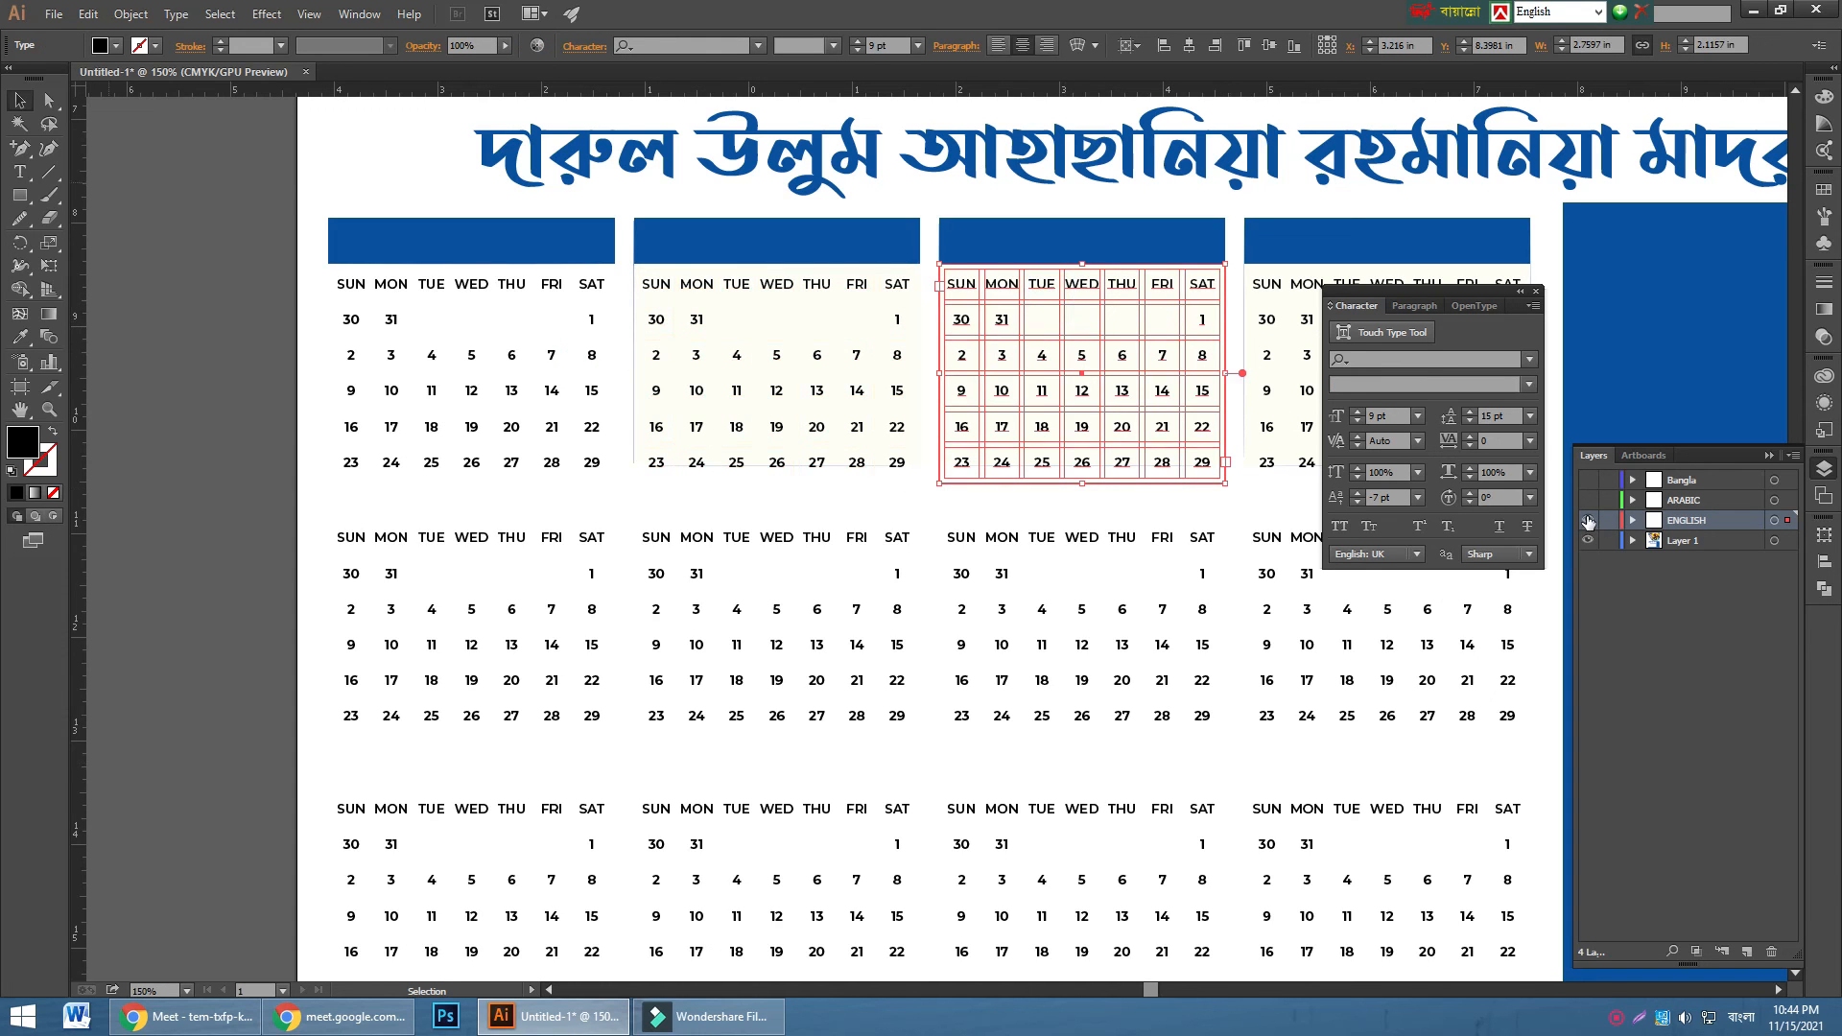
- Switch to the Google Meet call, admit the person asking to join, and return to the Illustrator calendar document
left_click(182, 1016)
left_click(1113, 230)
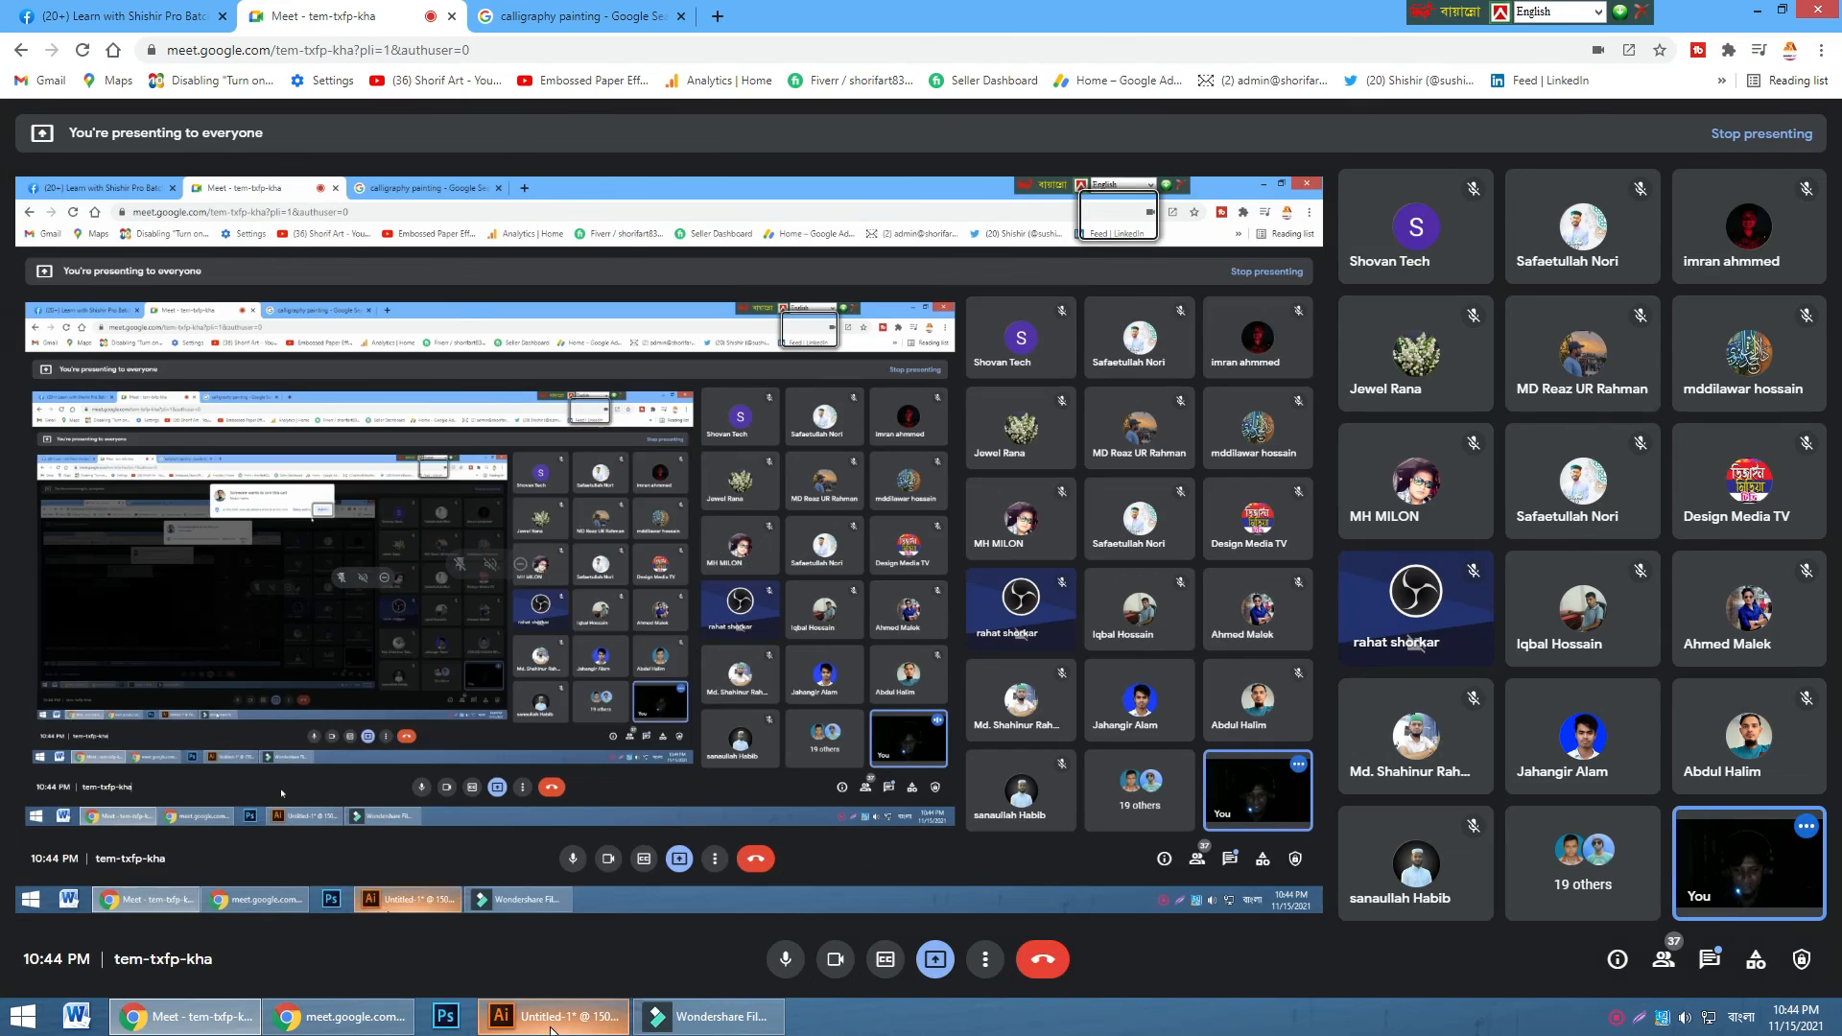
left_click(554, 1015)
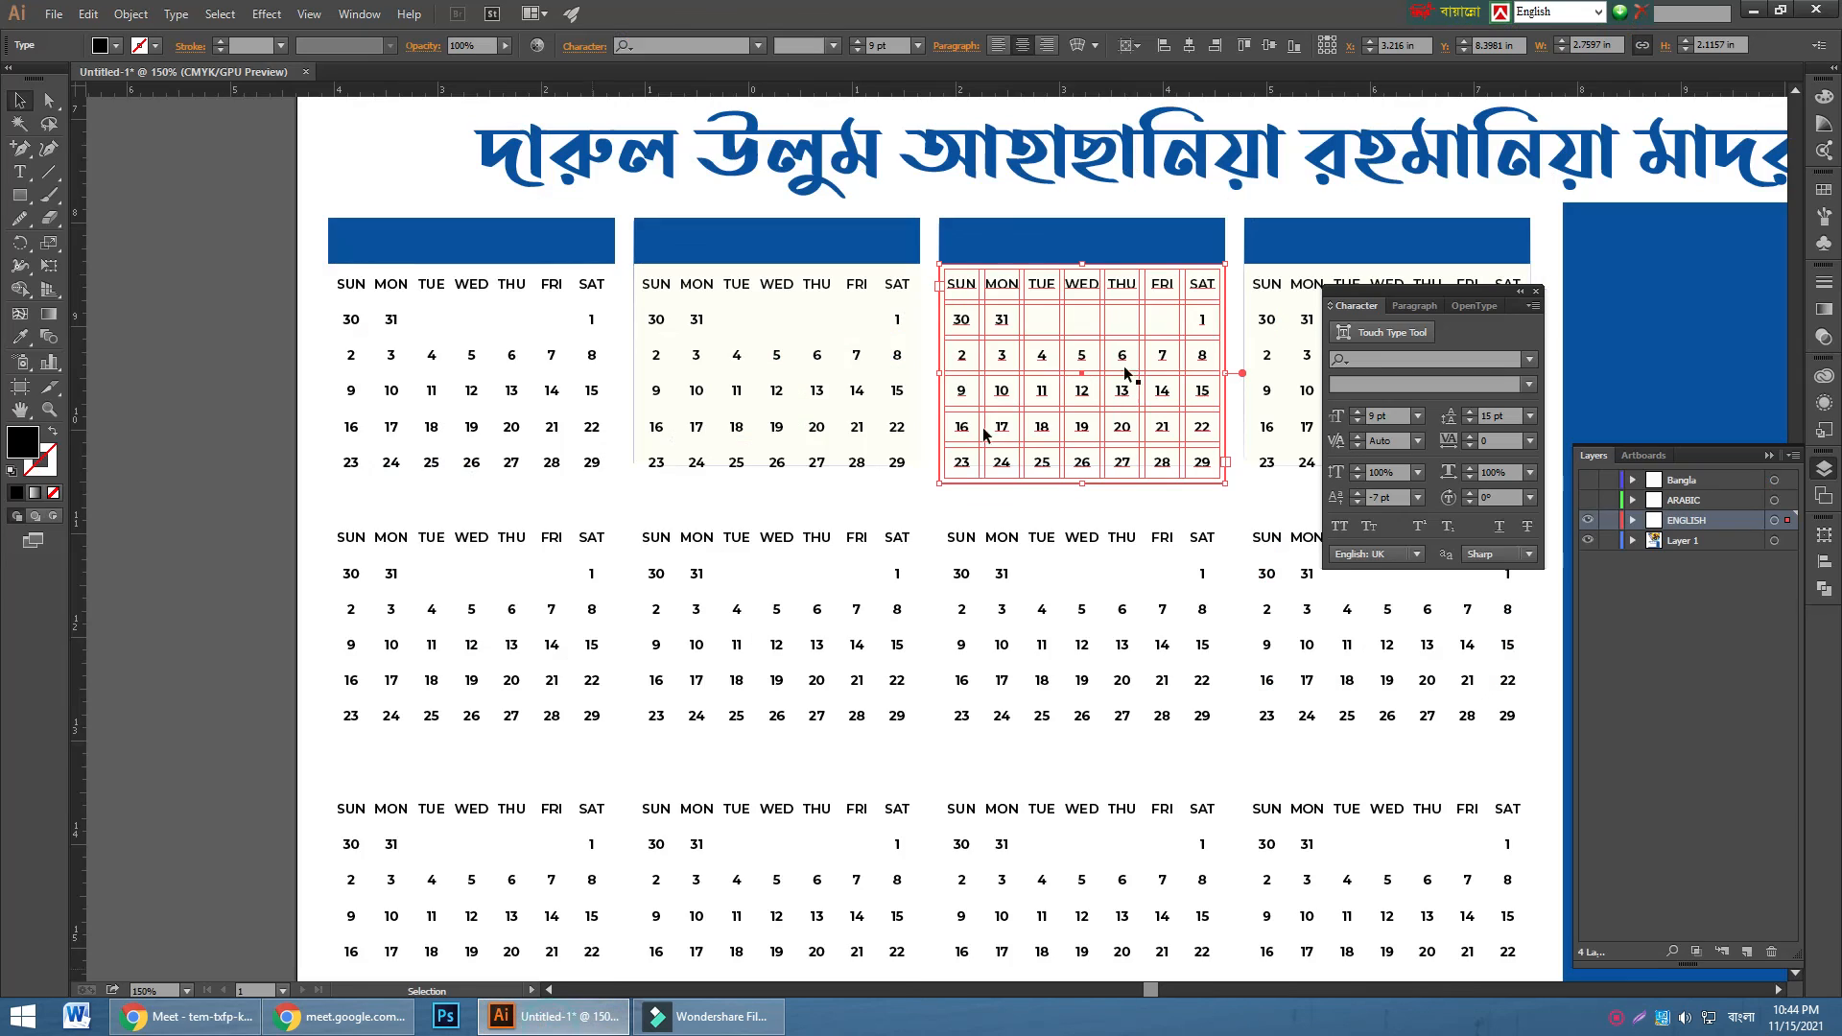
- Examine the calendar page layout from the date grids and footer up to the header artwork, leaving nothing selected
scroll(1209, 614, "down", 1)
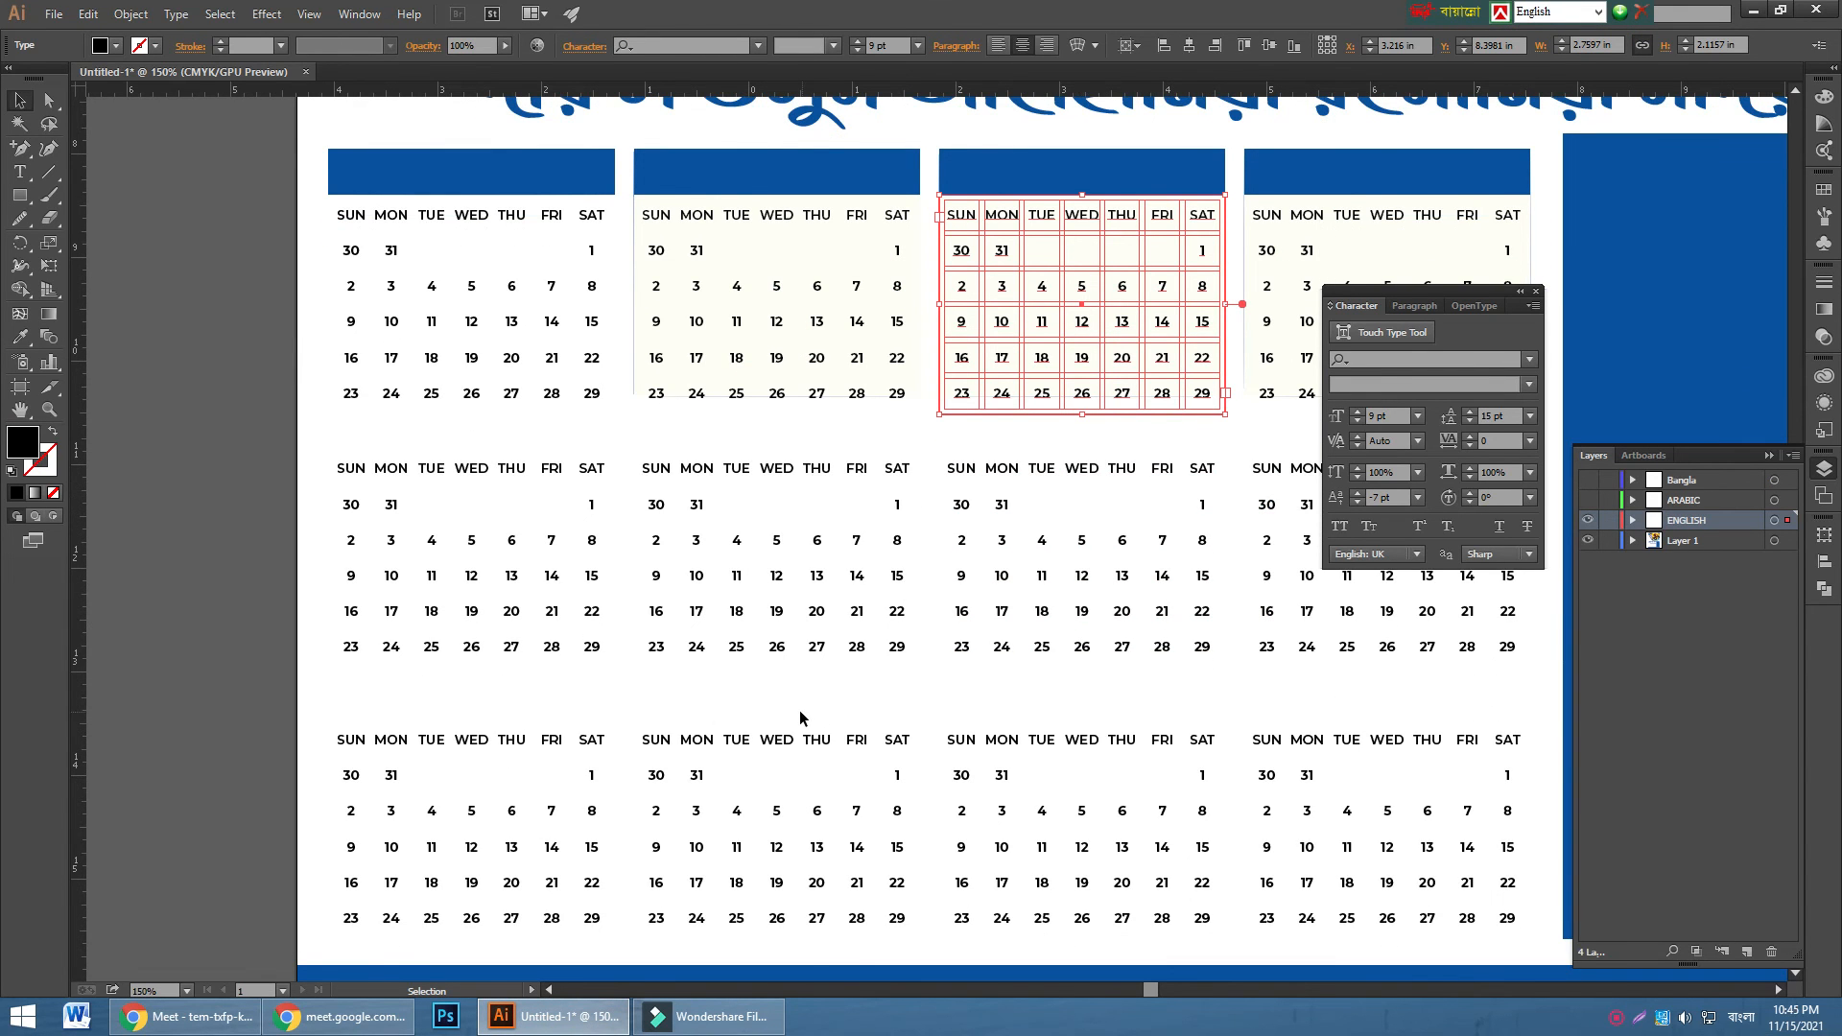
scroll(800, 712, "down", 5)
scroll(800, 712, "up", 5)
scroll(800, 711, "down", 5)
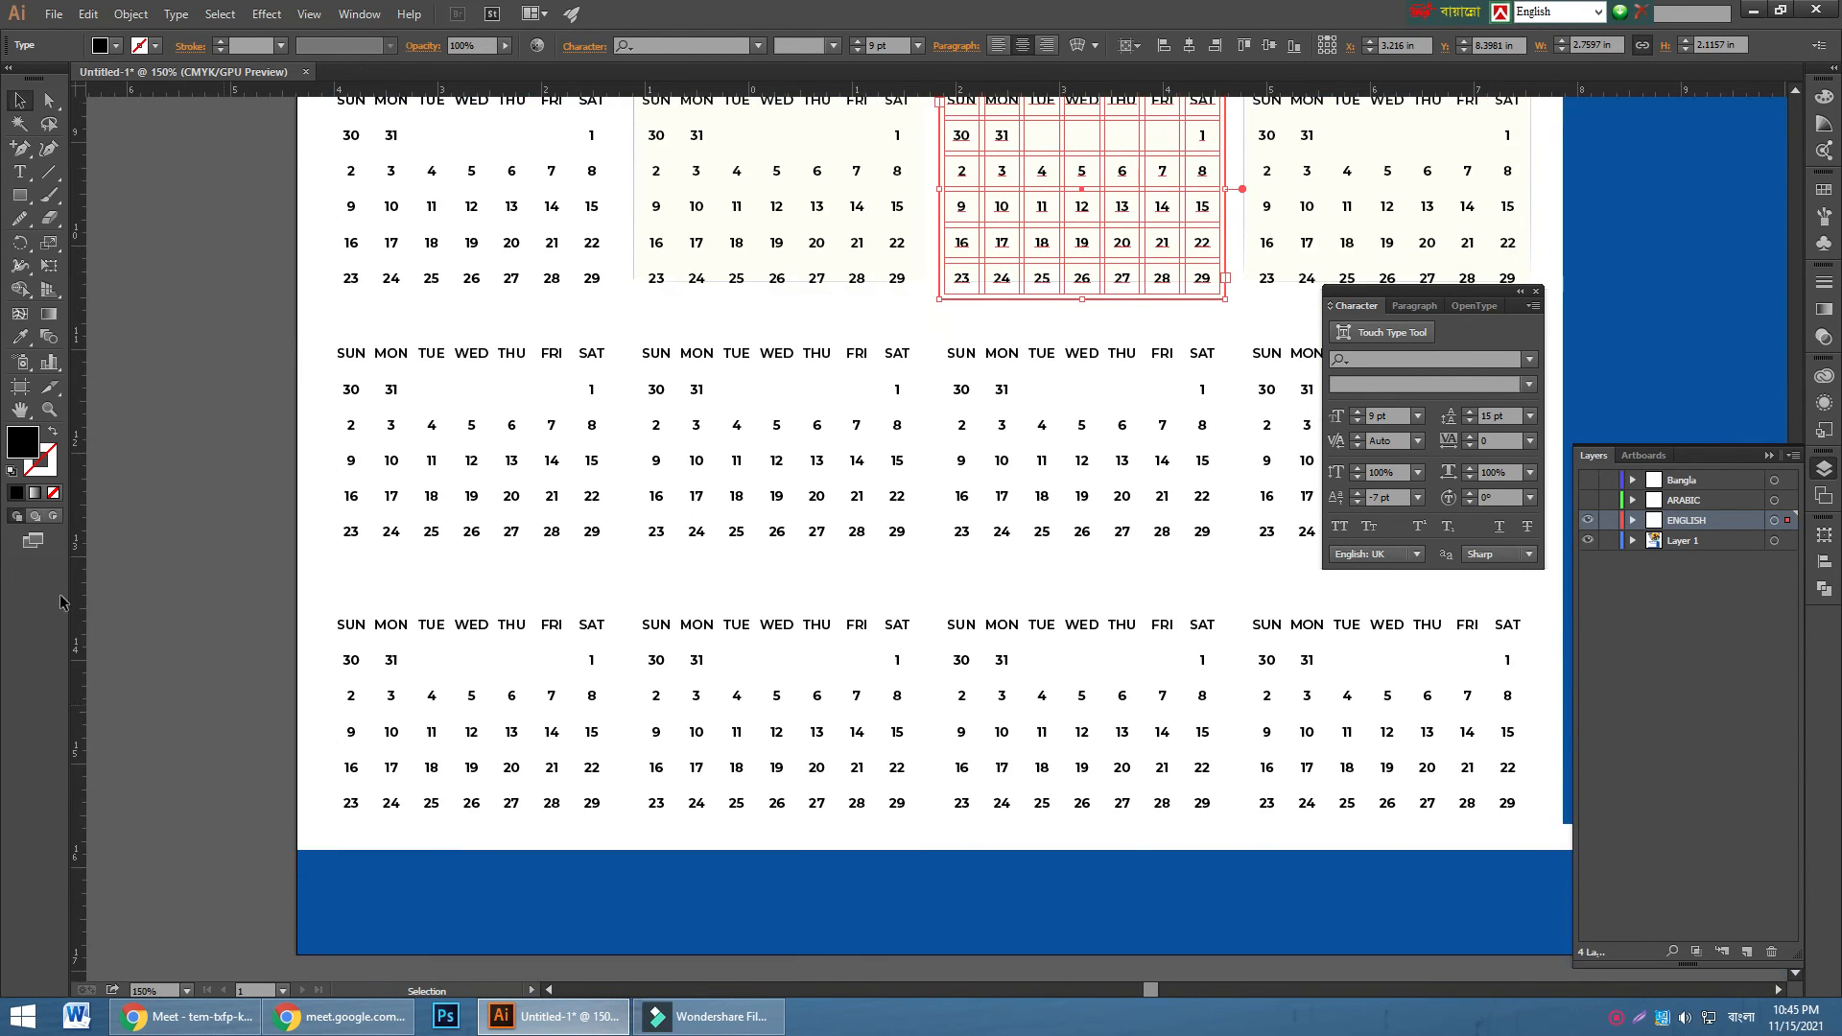
left_click(18, 405)
left_click_drag(549, 623, 541, 643)
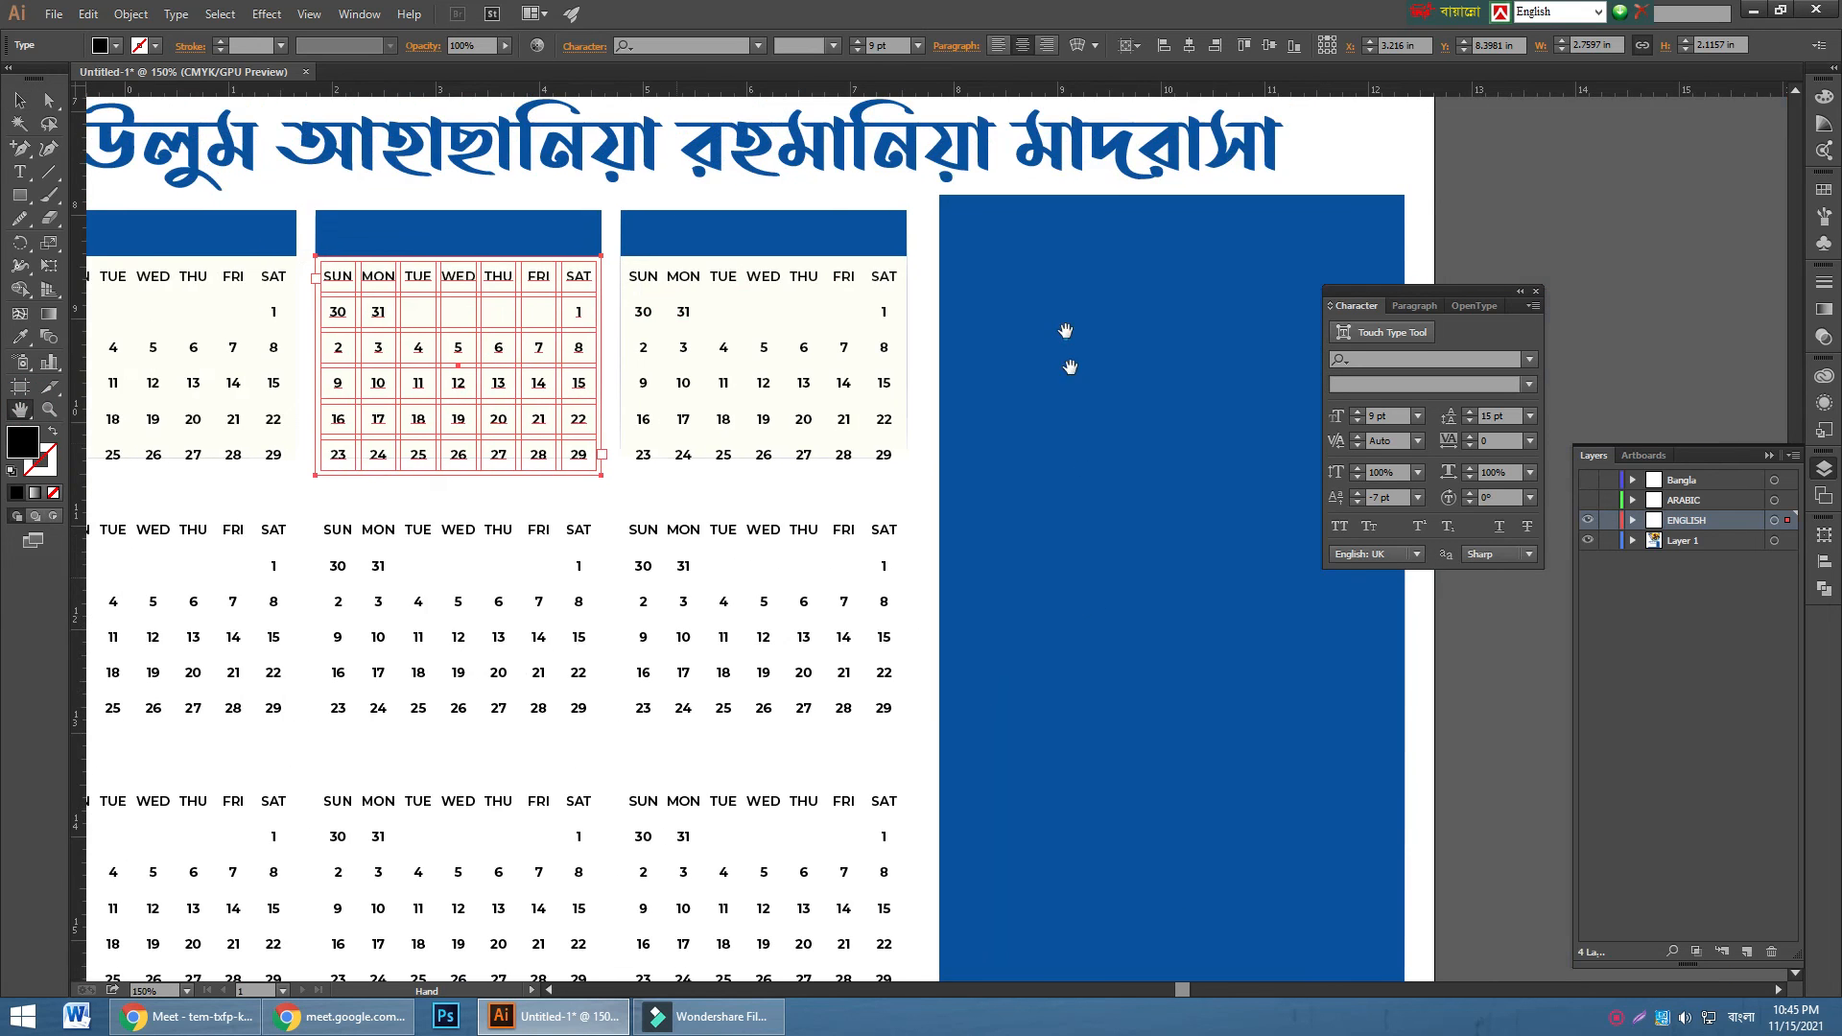
left_click_drag(1067, 347, 1120, 758)
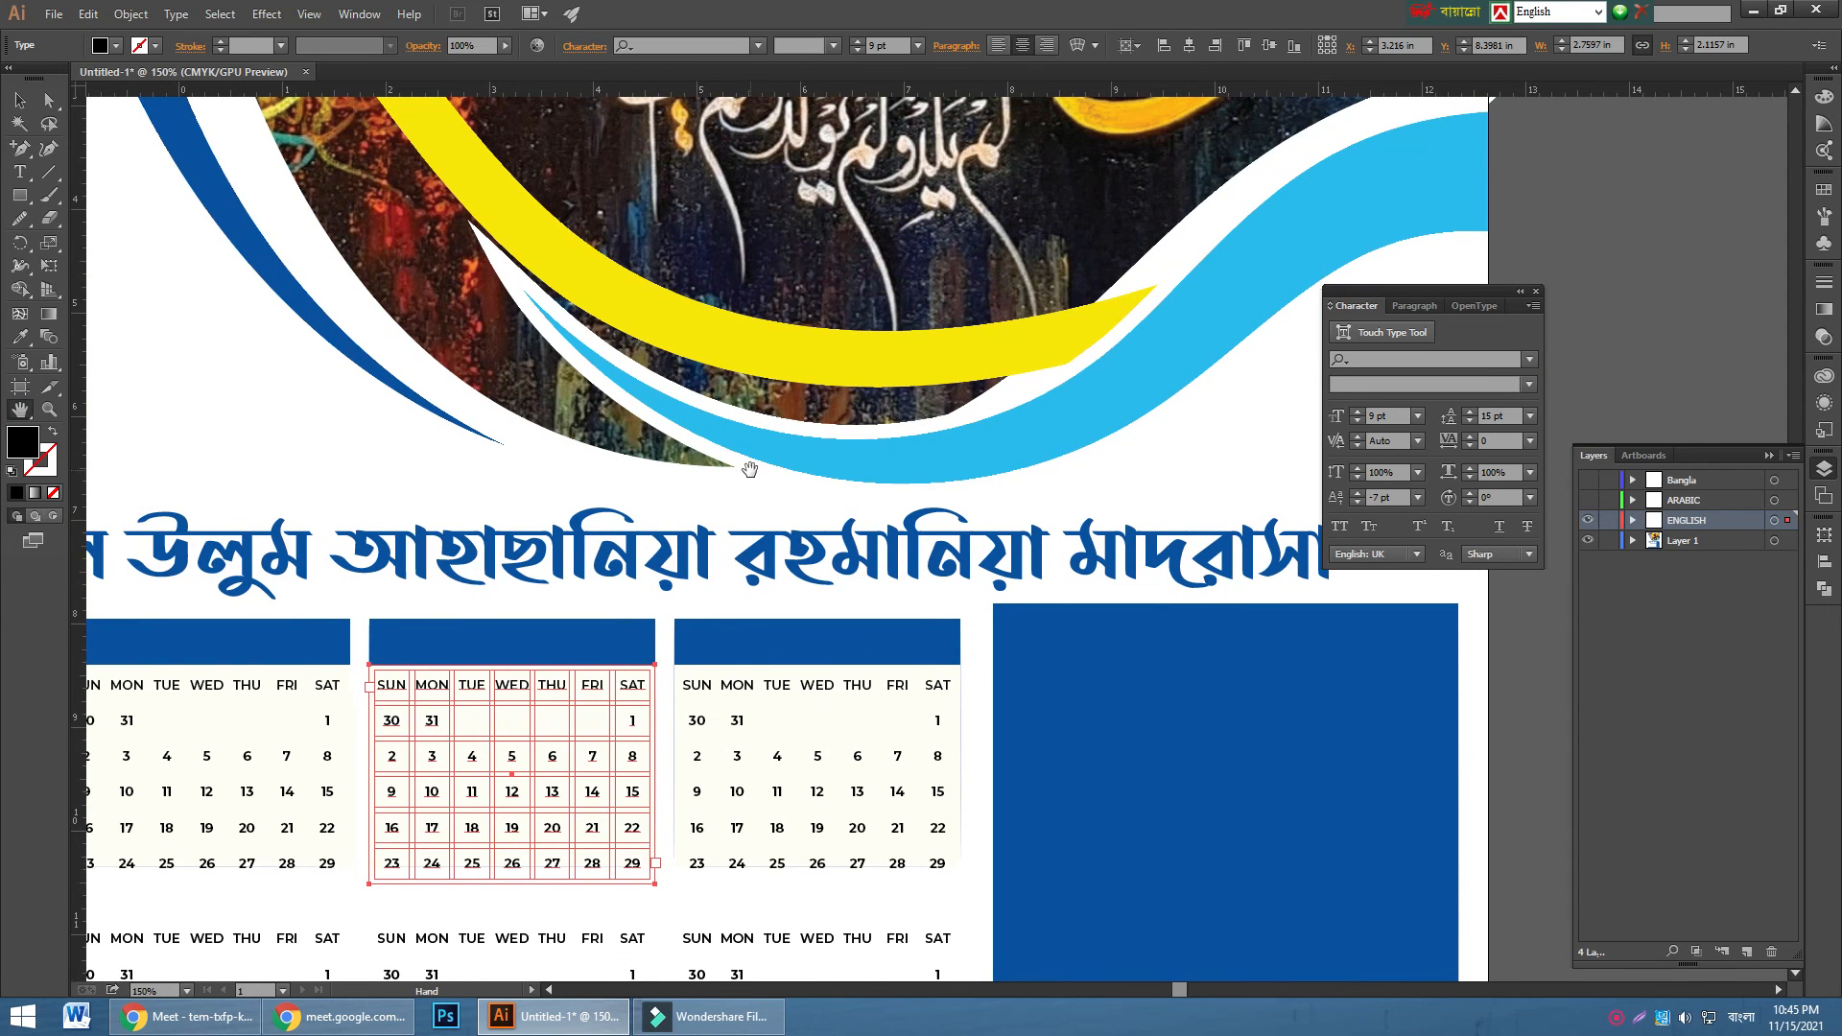
key("ctrl+minus")
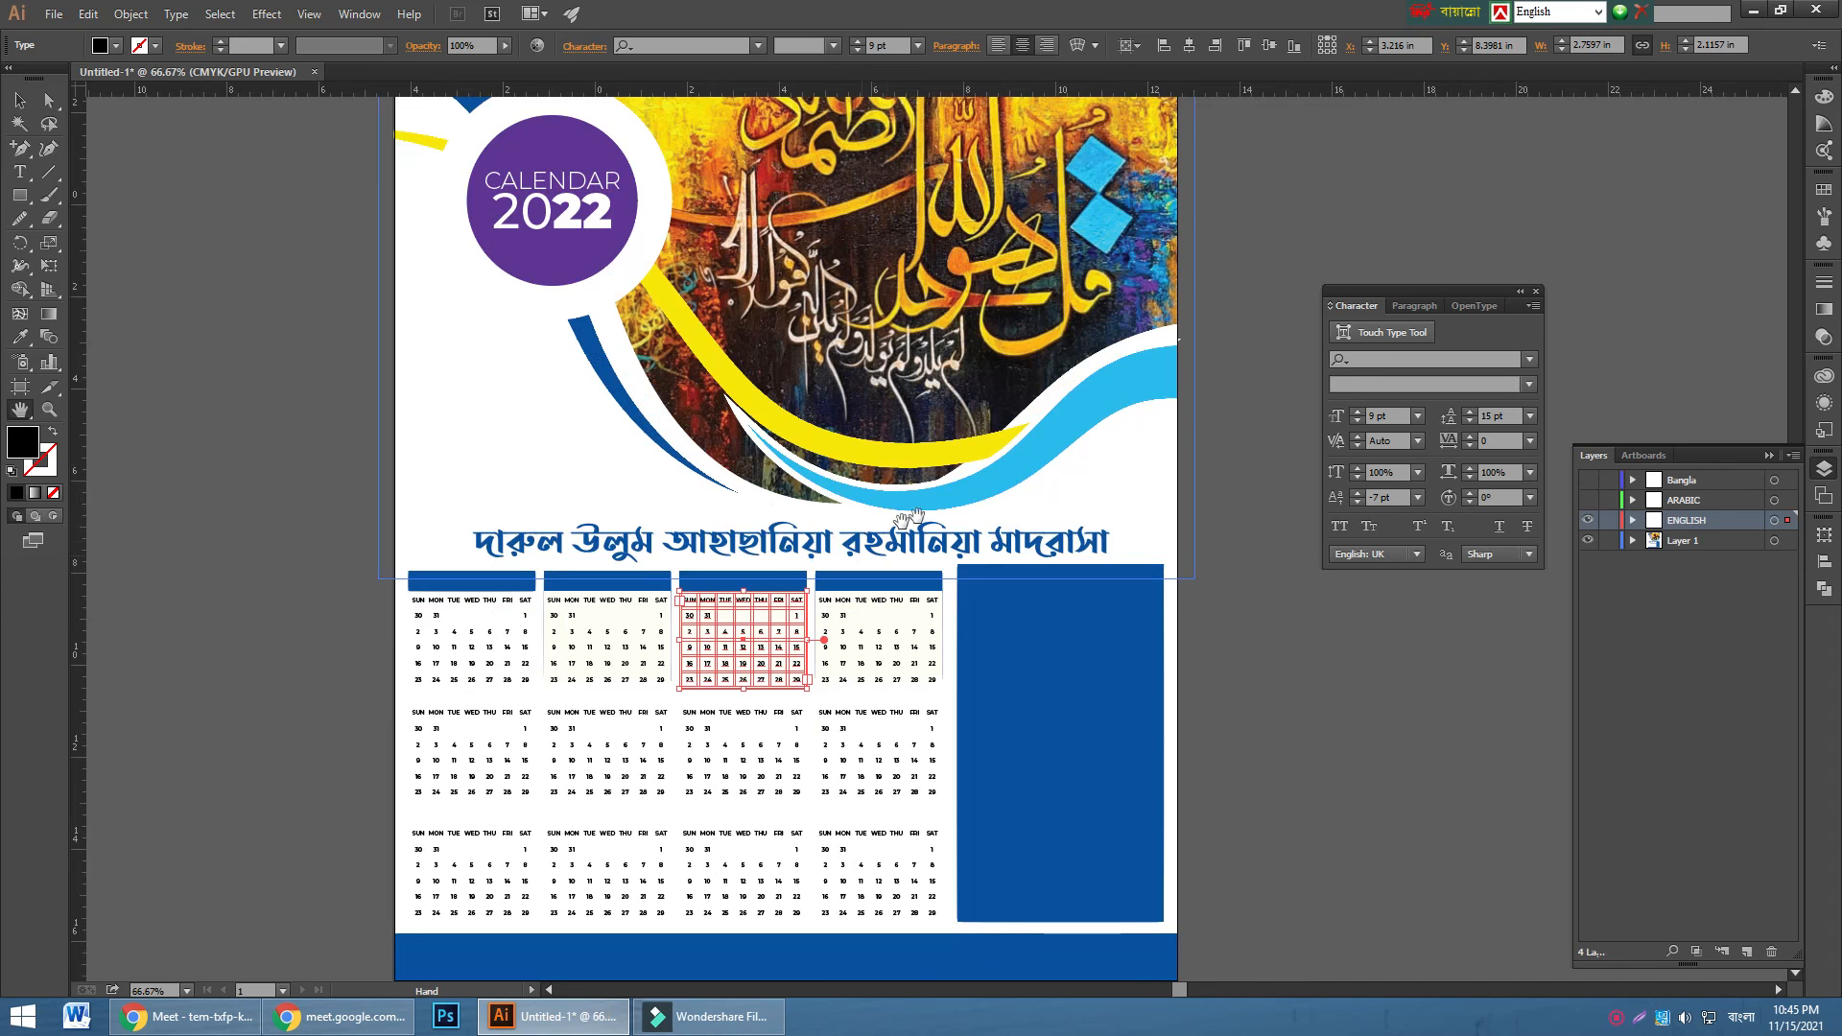
key("ctrl+minus")
left_click(28, 95)
left_click(228, 242)
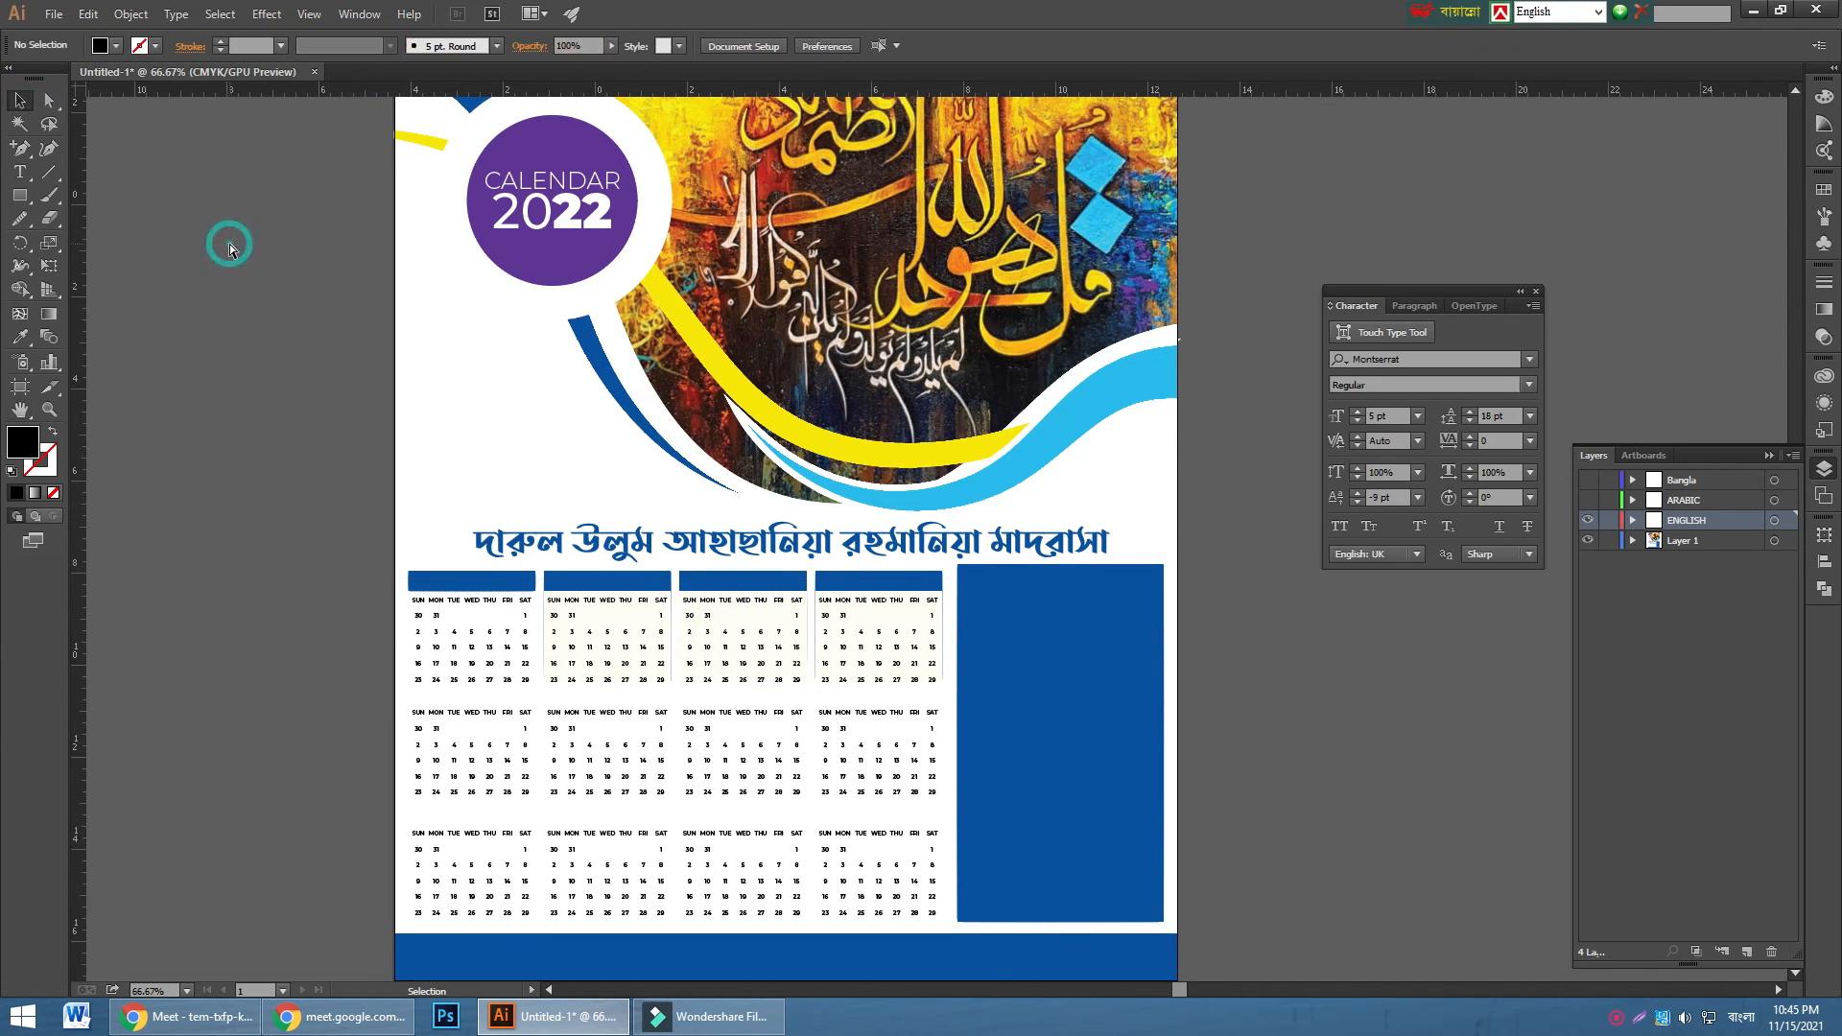
key("ctrl+minus")
scroll(291, 319, "up", 2)
scroll(291, 318, "down", 2)
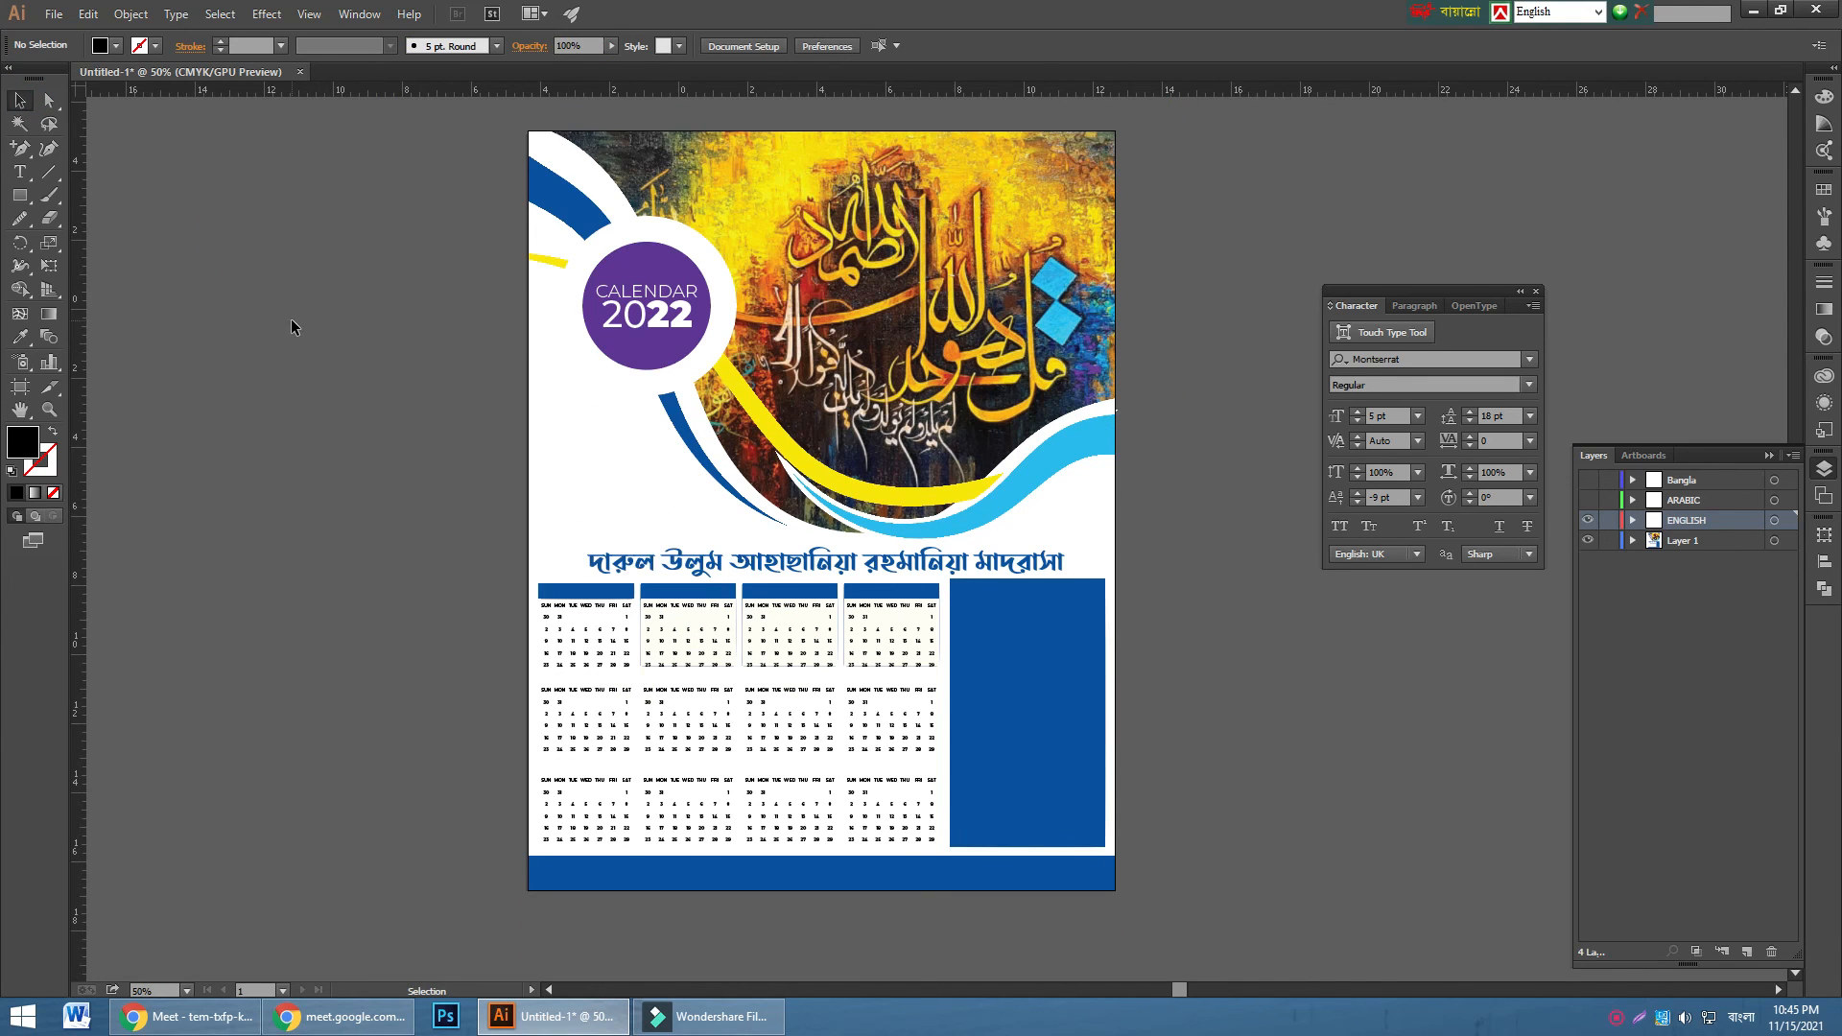
- Extend the large blue rectangle beside the grids to the page's right edge and down to the footer bar, about 4.77 by 8.03 in
left_click(1339, 830)
left_click(1049, 681)
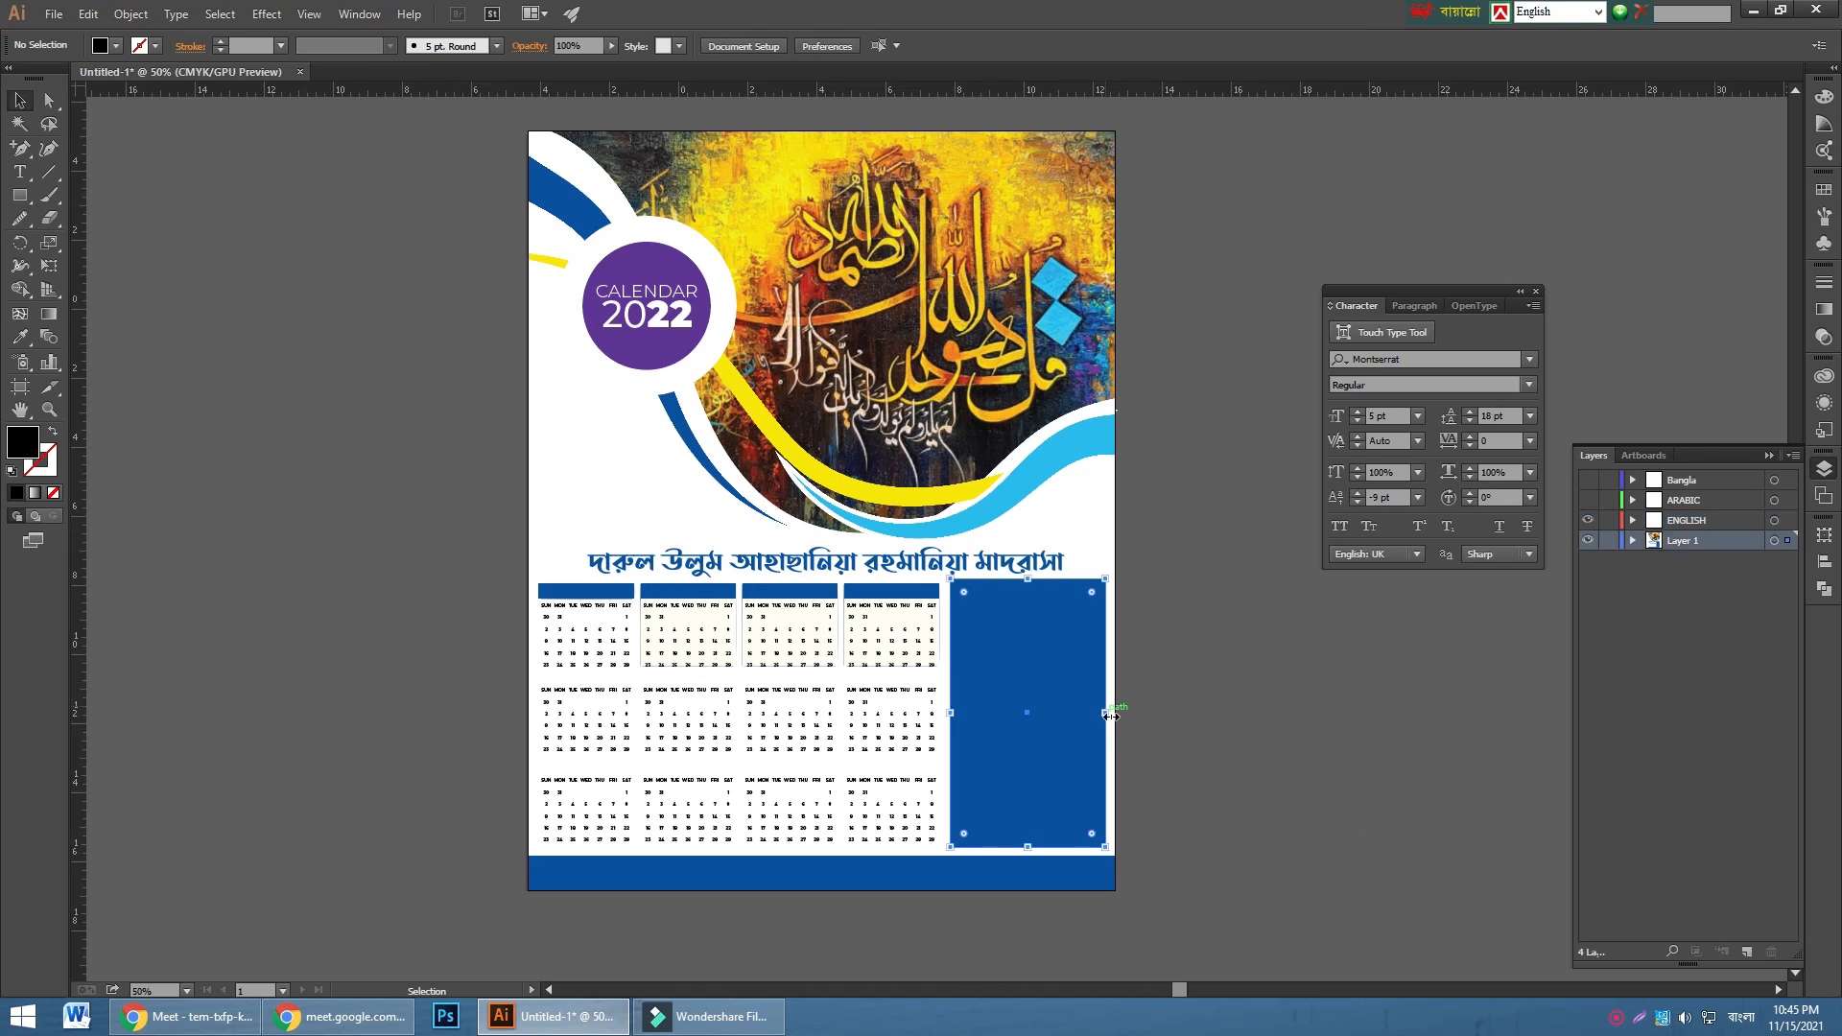
left_click_drag(1105, 712, 1114, 712)
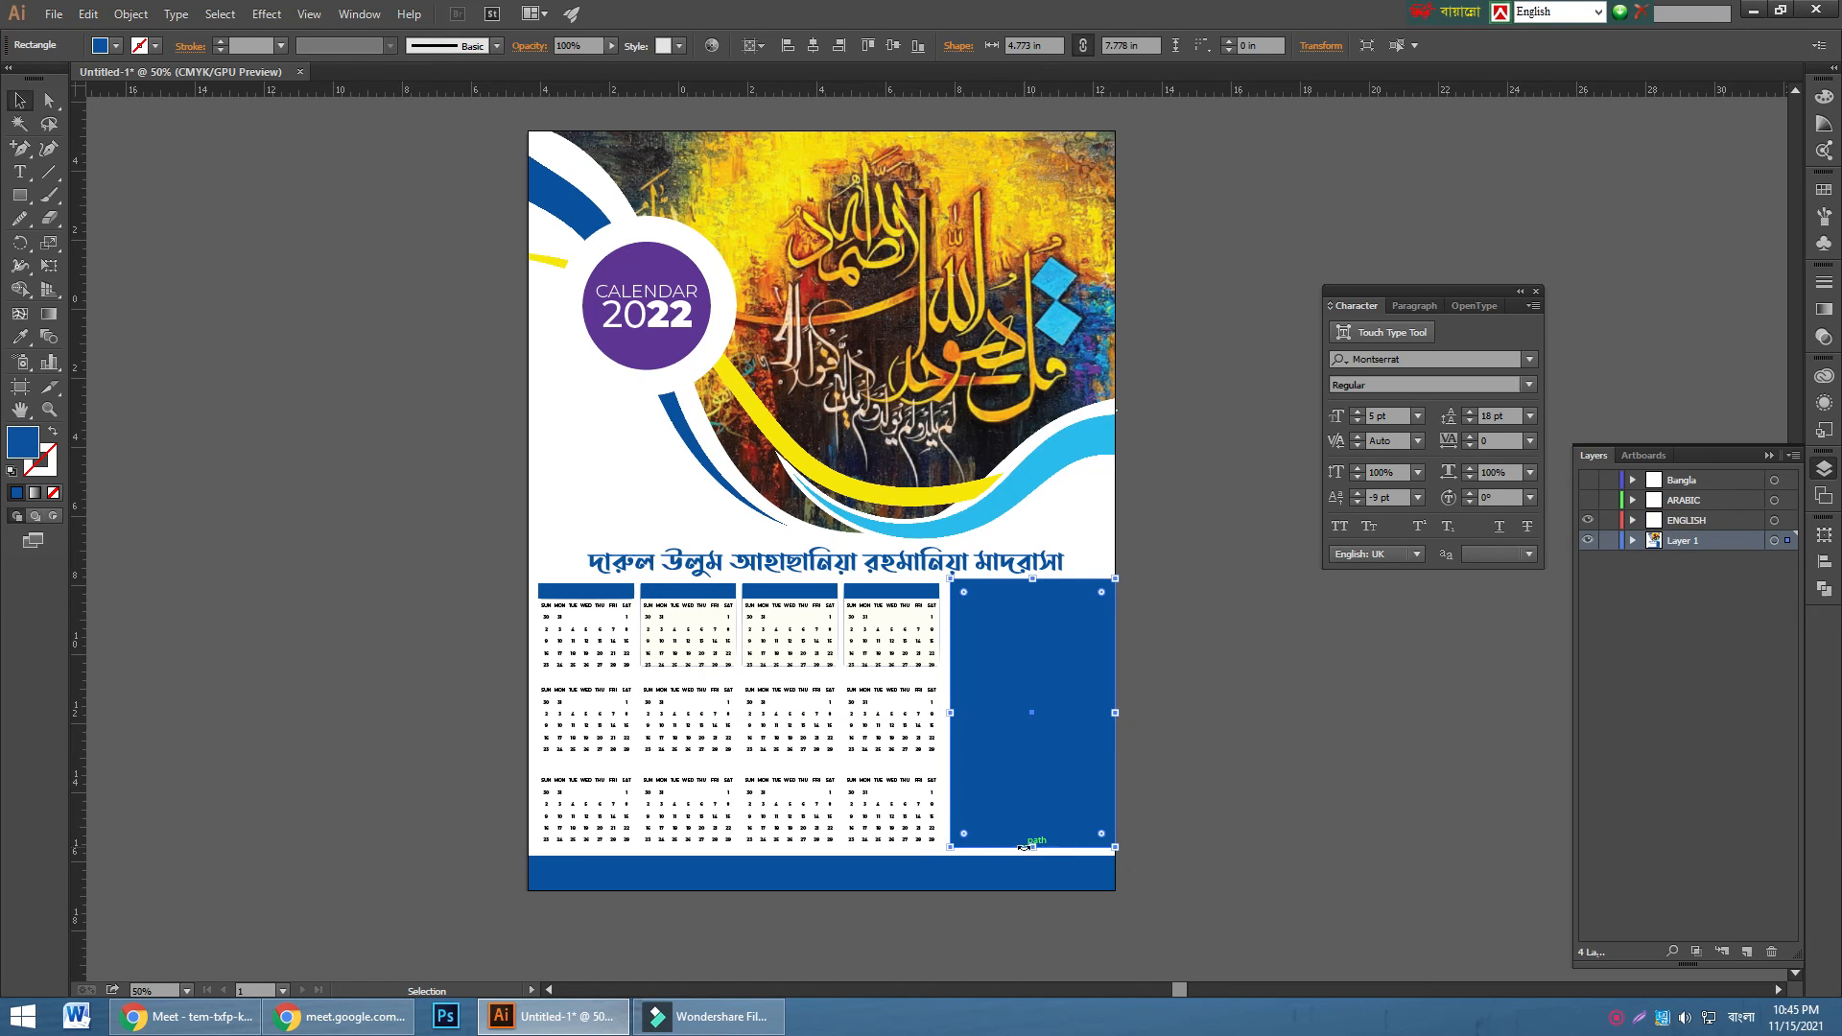
left_click_drag(1032, 847, 1033, 855)
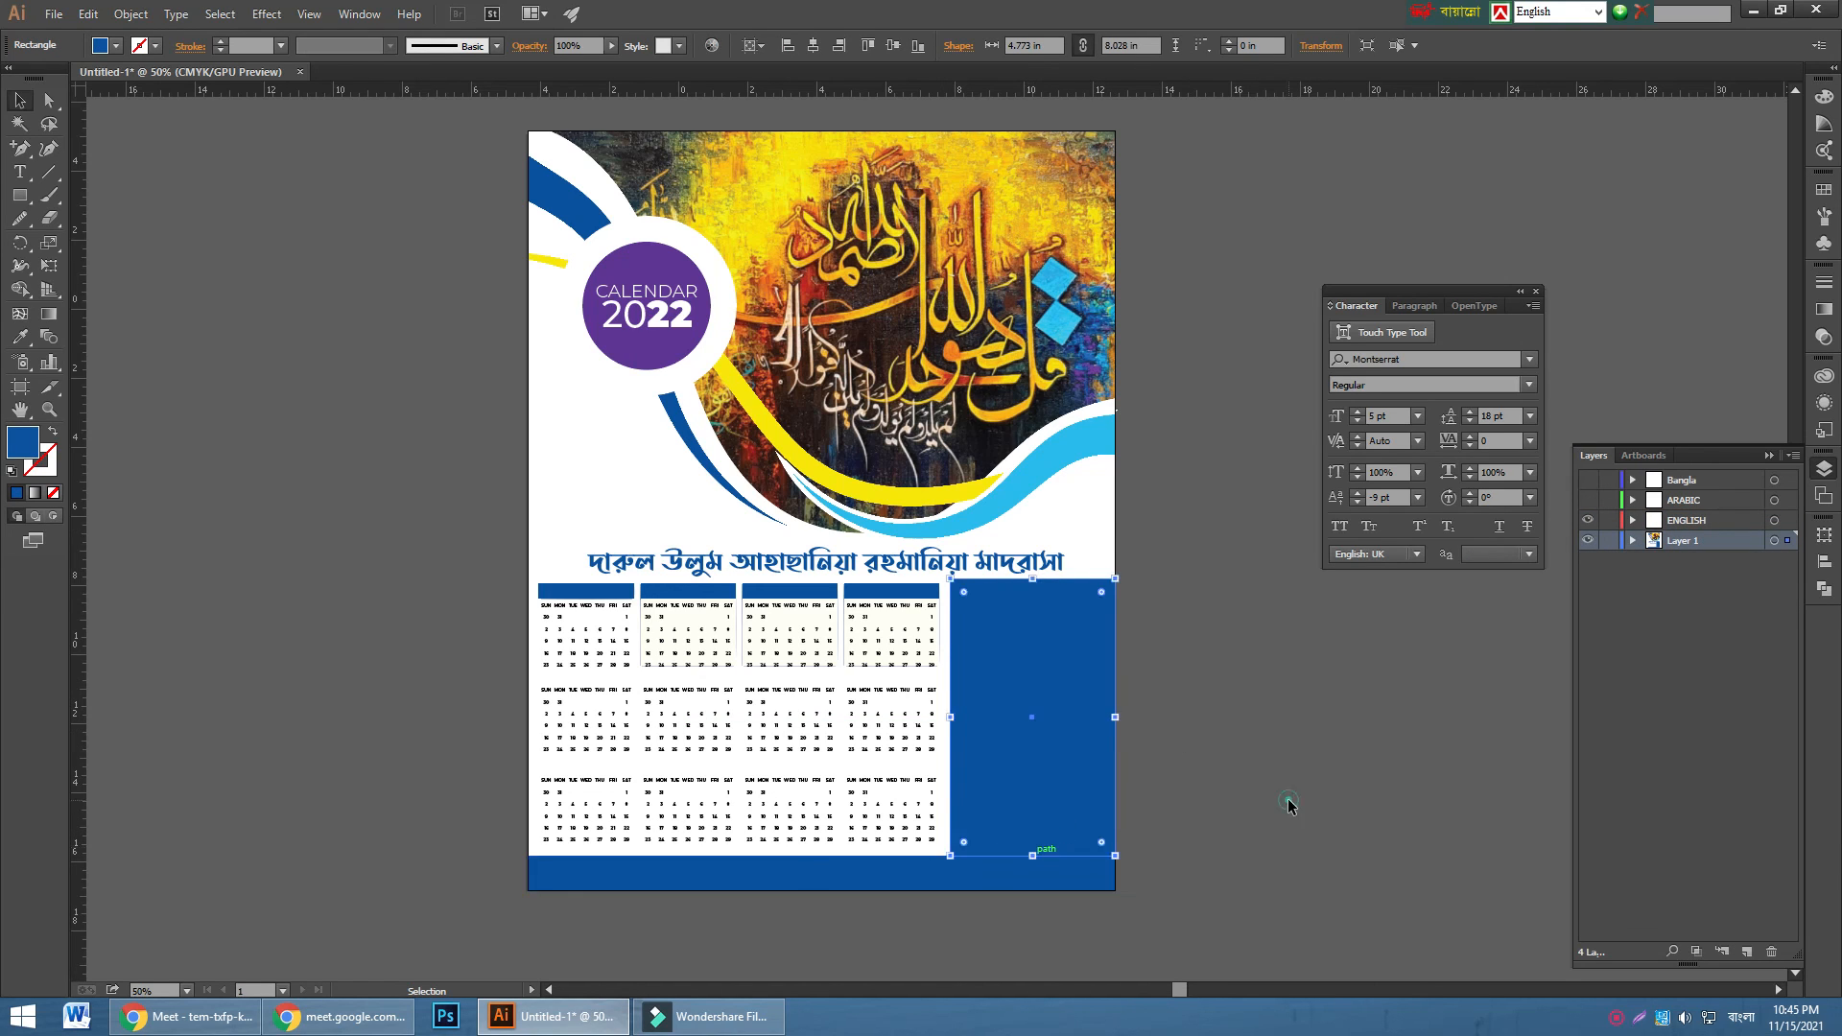
left_click(1282, 793)
- Lower the upper edge of the large blue rectangle to line up with the tops of the month header bars
left_click(1029, 708)
left_click_drag(1032, 578, 1034, 583)
left_click(1321, 687)
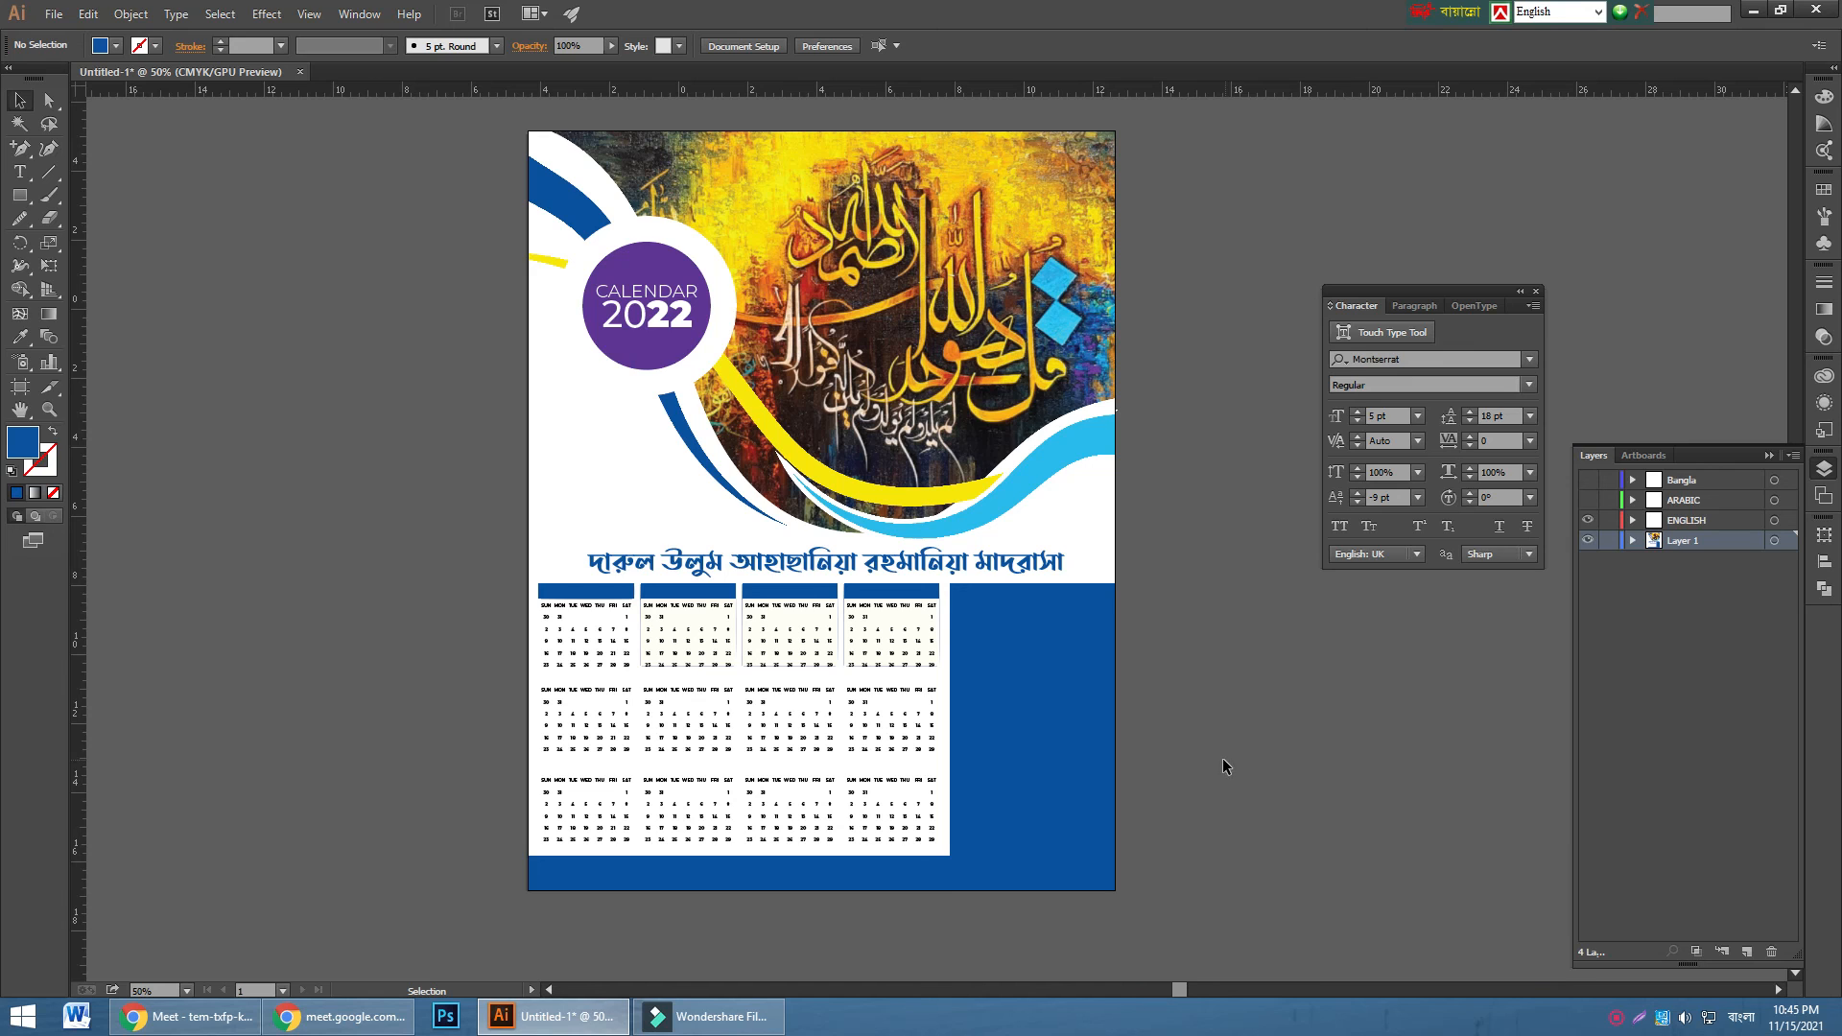
key("ctrl+=")
scroll(1255, 796, "up", 2)
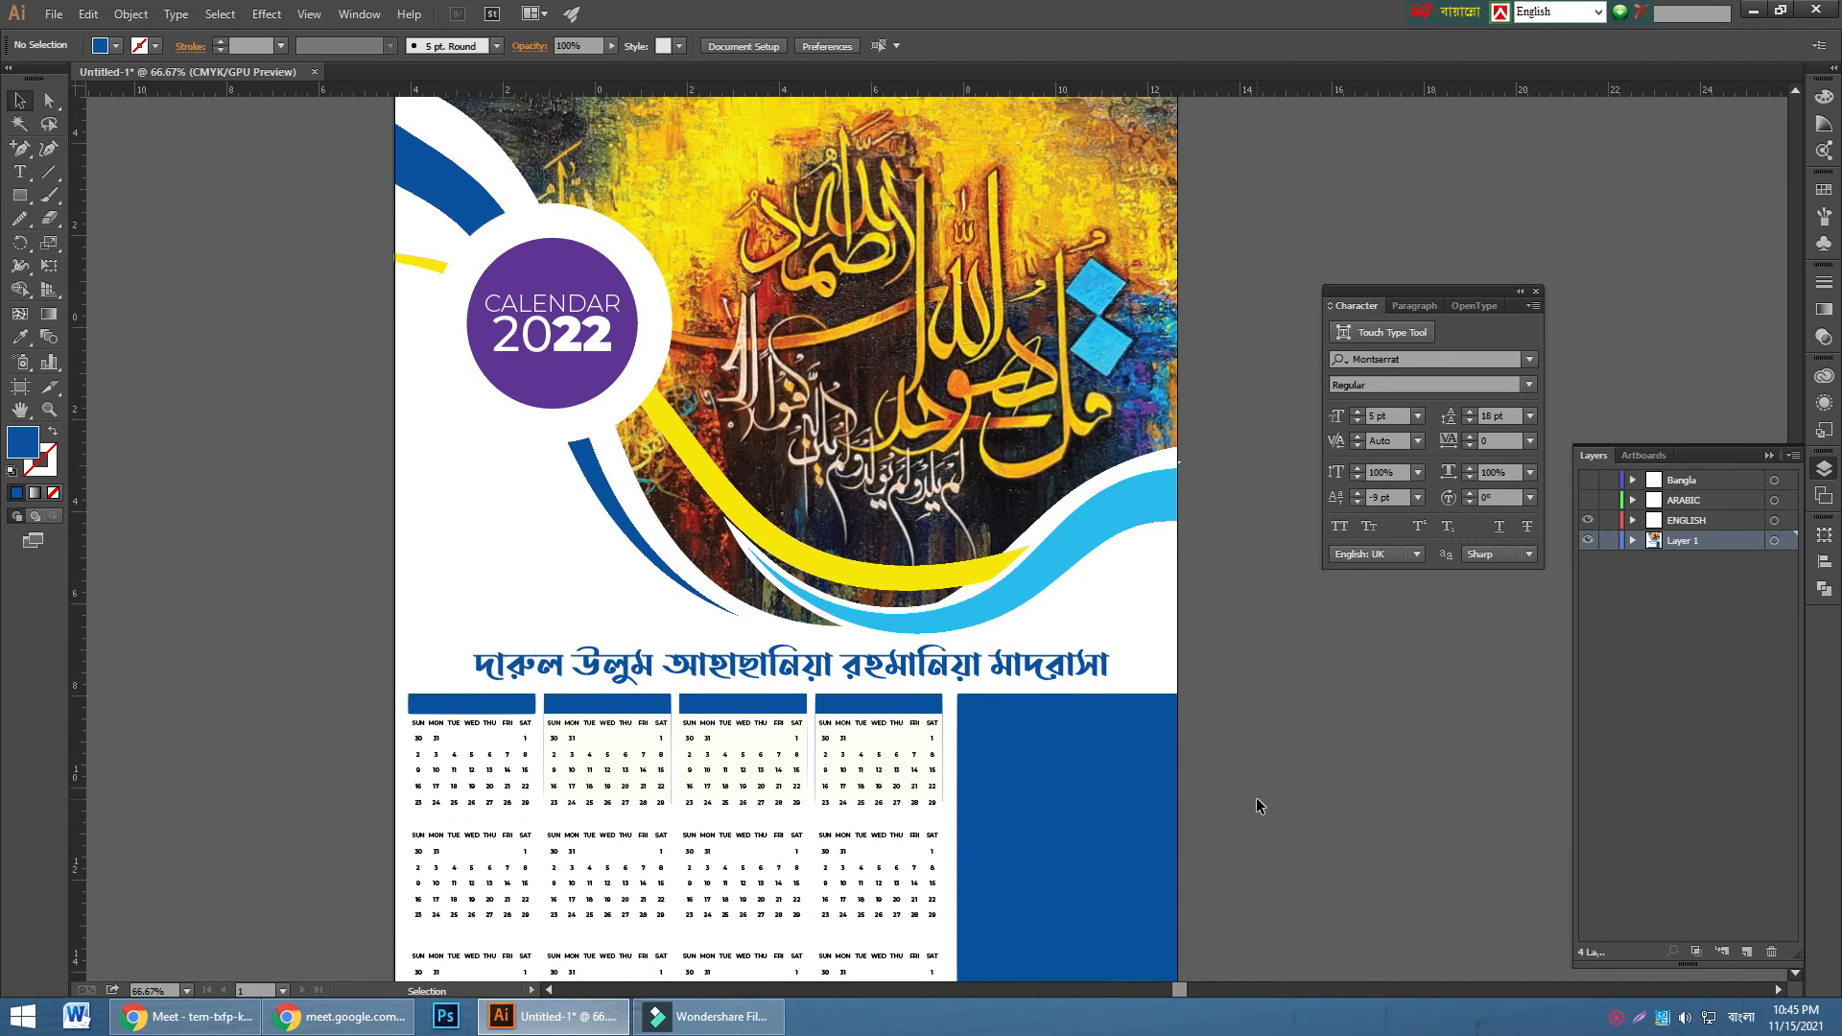
scroll(1256, 806, "down", 2)
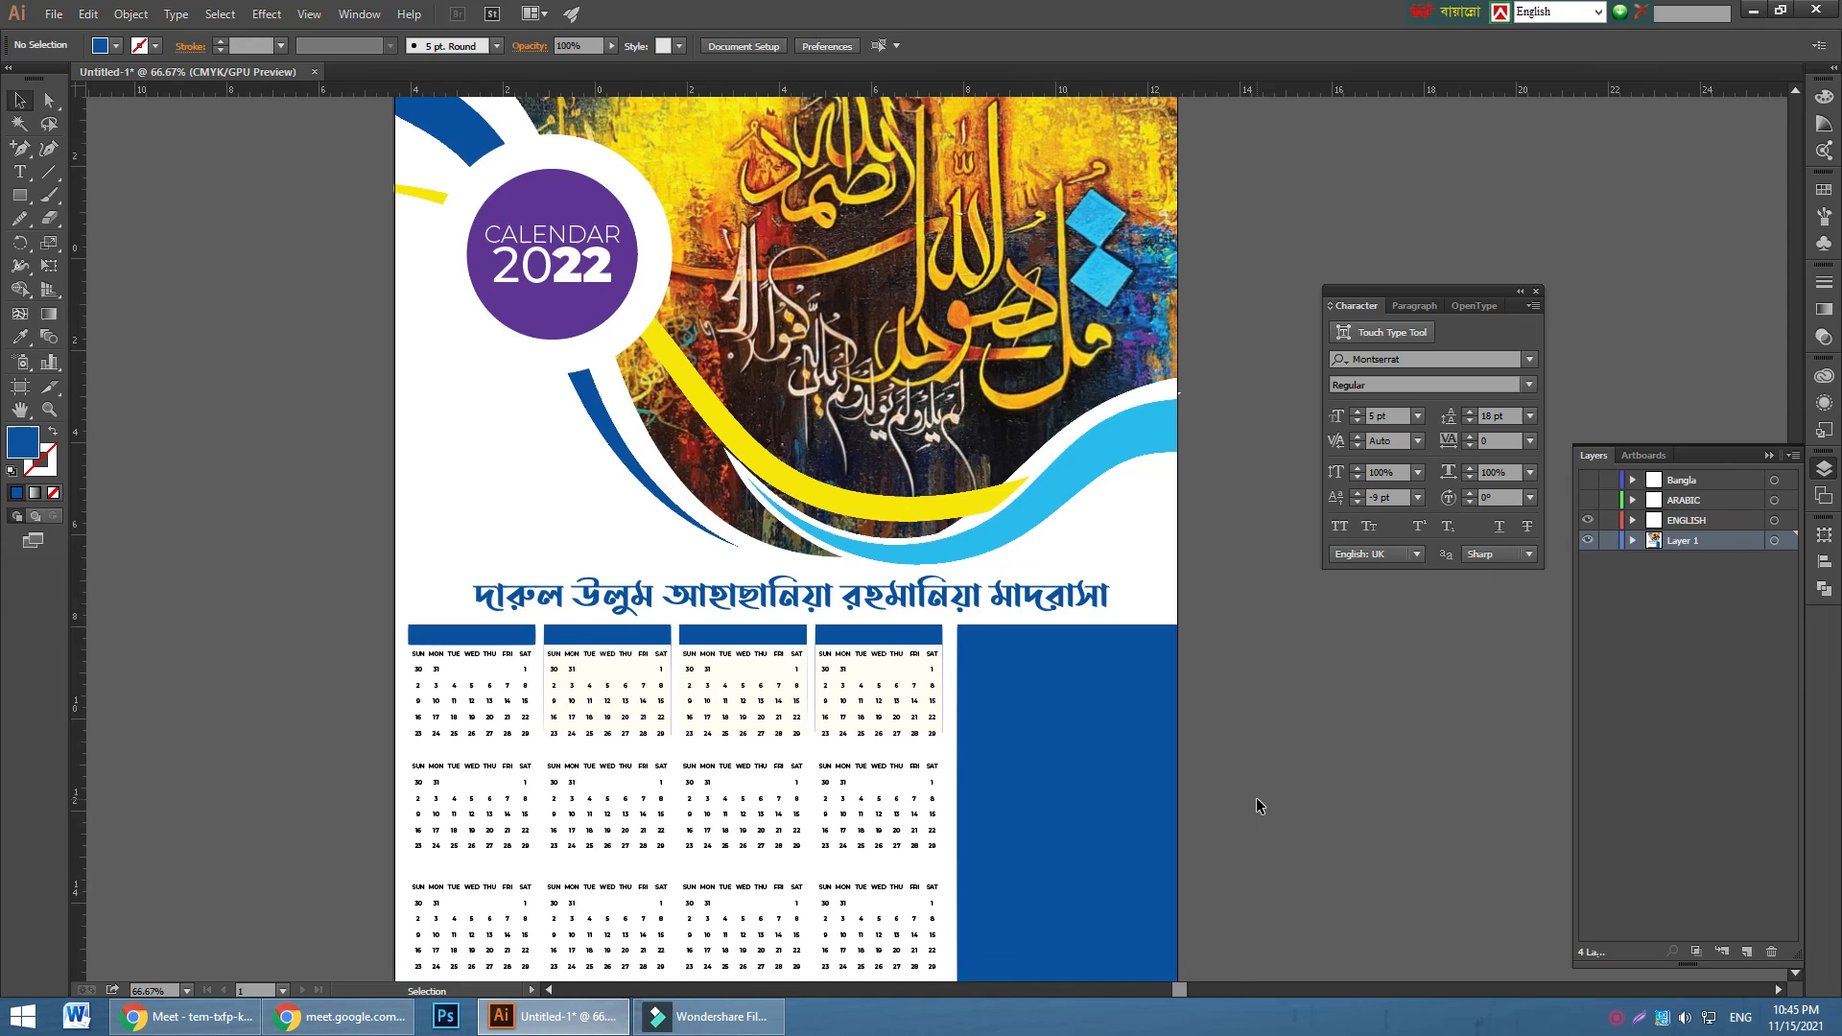
key("ctrl+minus")
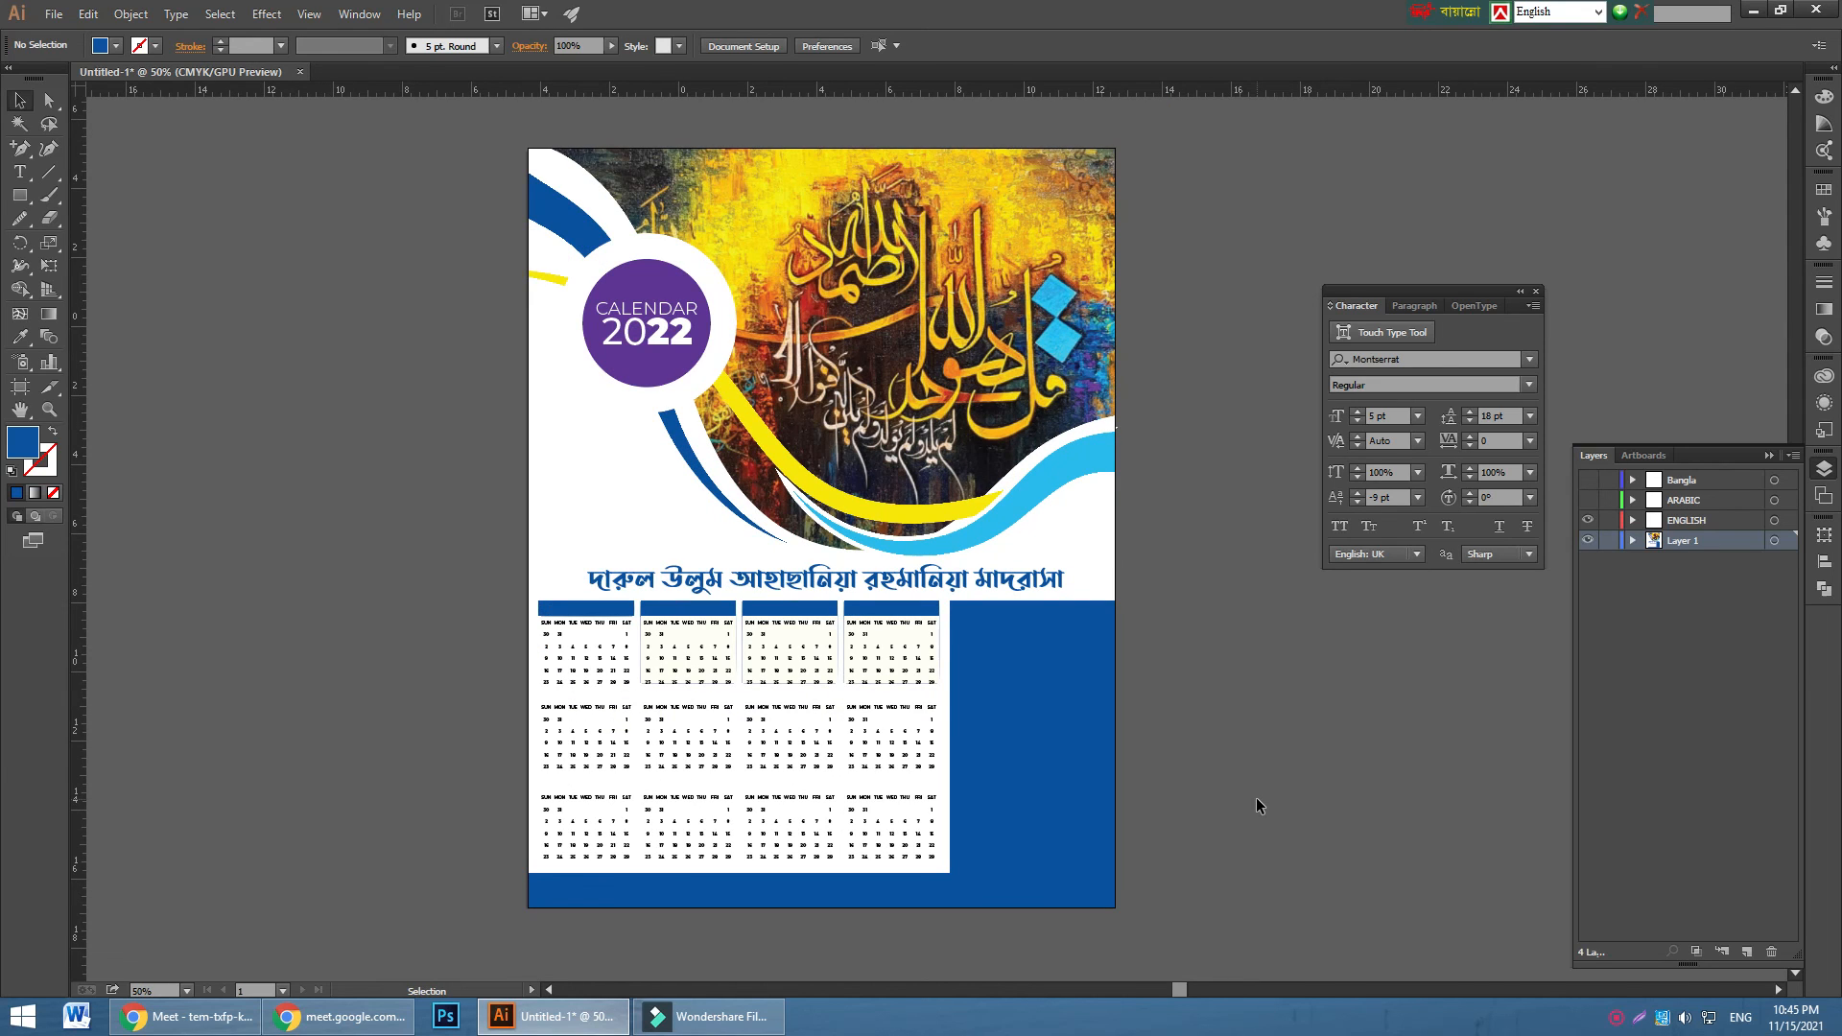